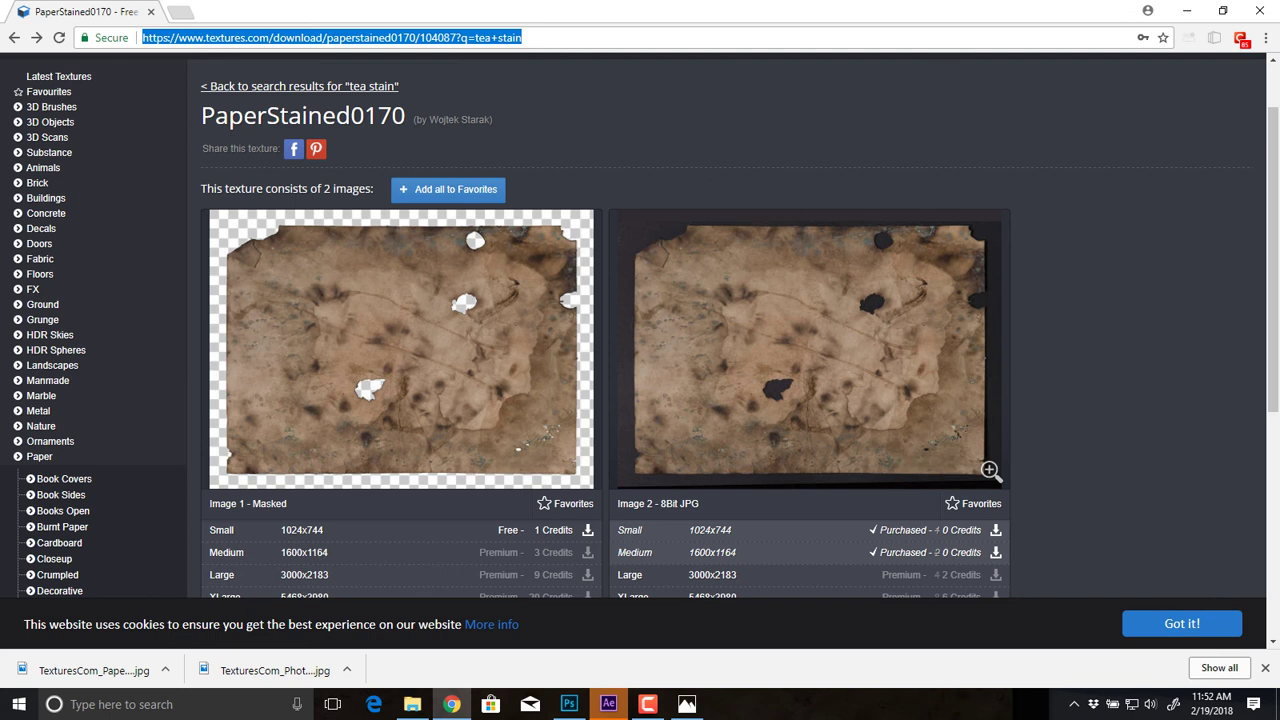
Step: Review the PaperStained0170 texture page, comparing the masked and 8Bit JPG images and their download sizes
scroll(990, 470, down, 1)
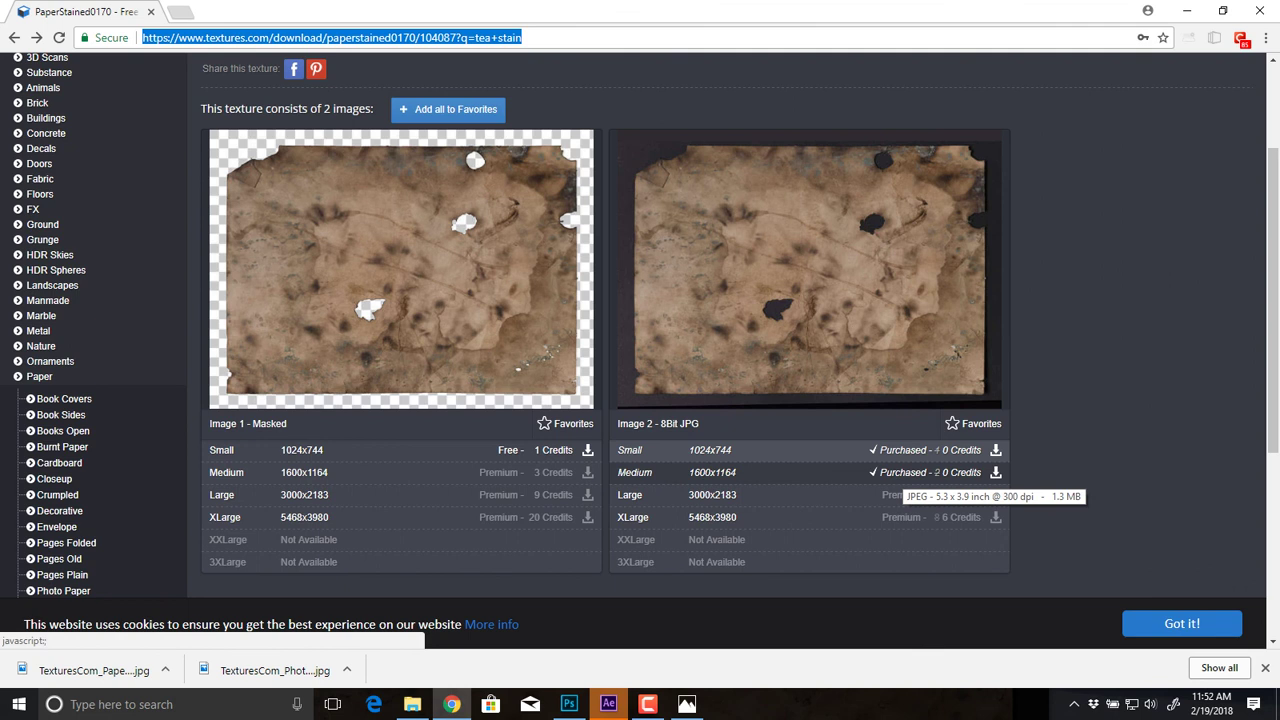
click(1110, 380)
scroll(1110, 380, up, 1)
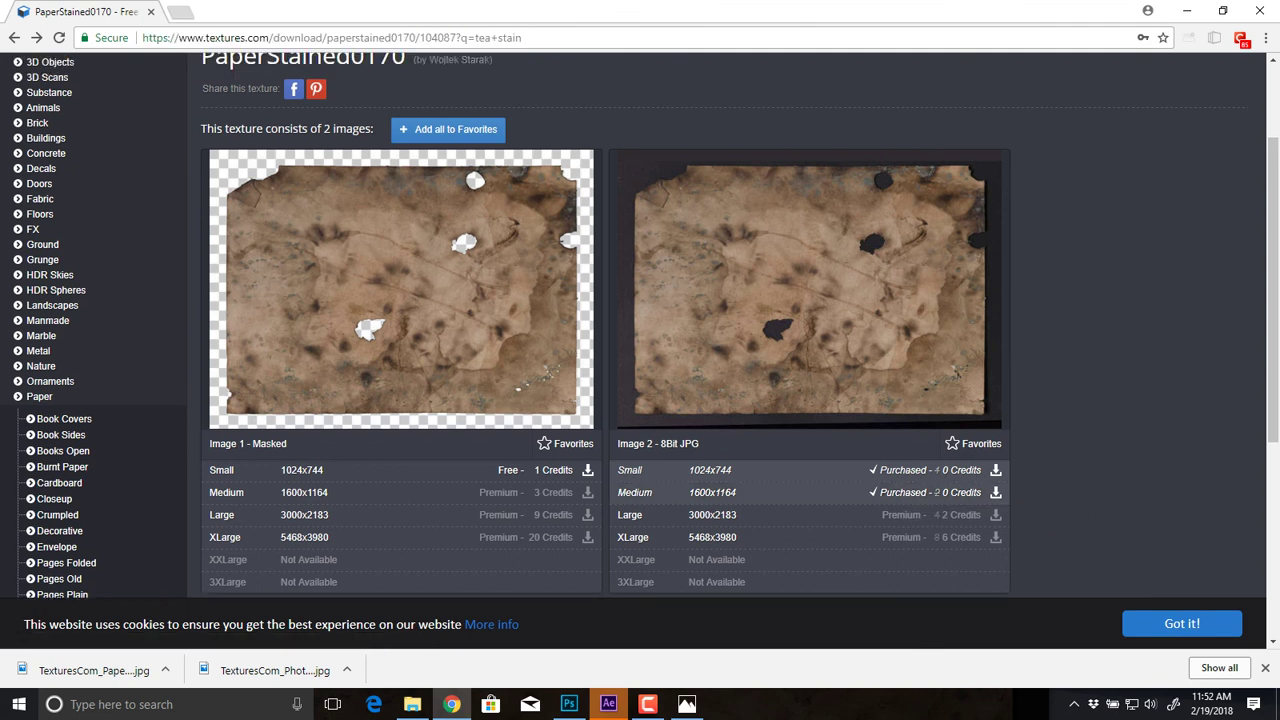
scroll(640, 350, up, 2)
scroll(710, 330, down, 3)
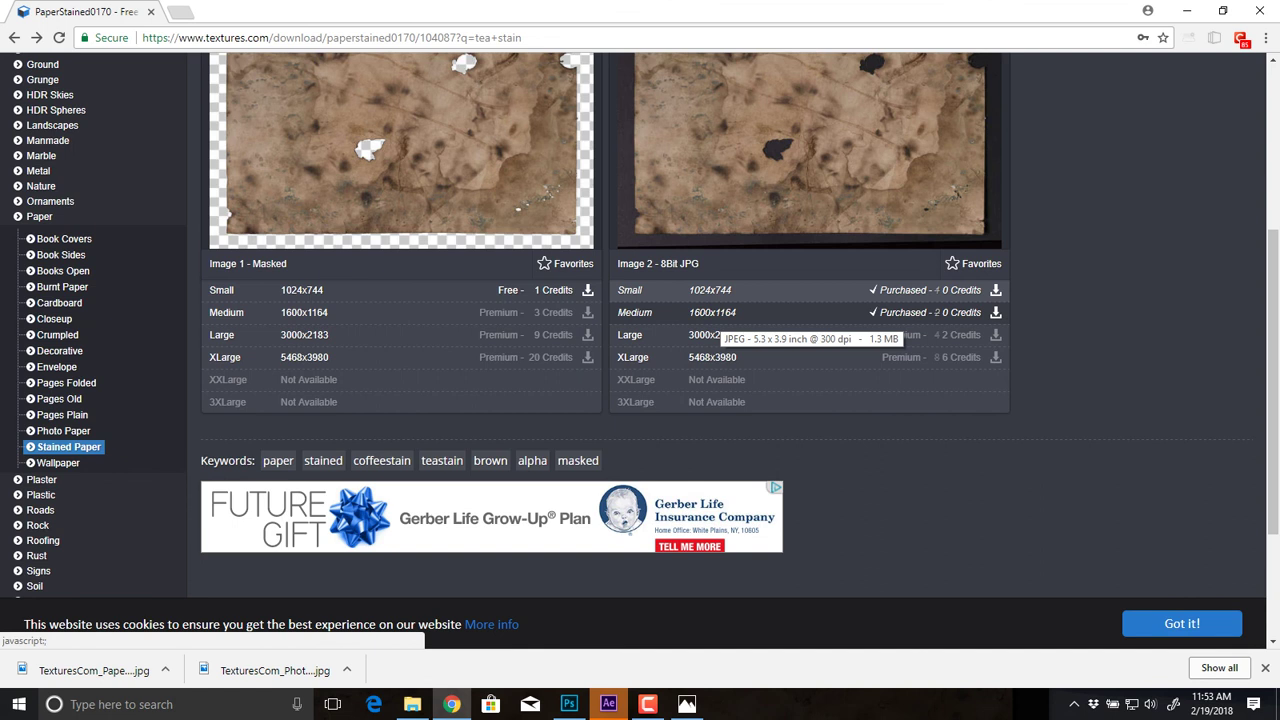
scroll(710, 335, up, 3)
scroll(710, 335, down, 1)
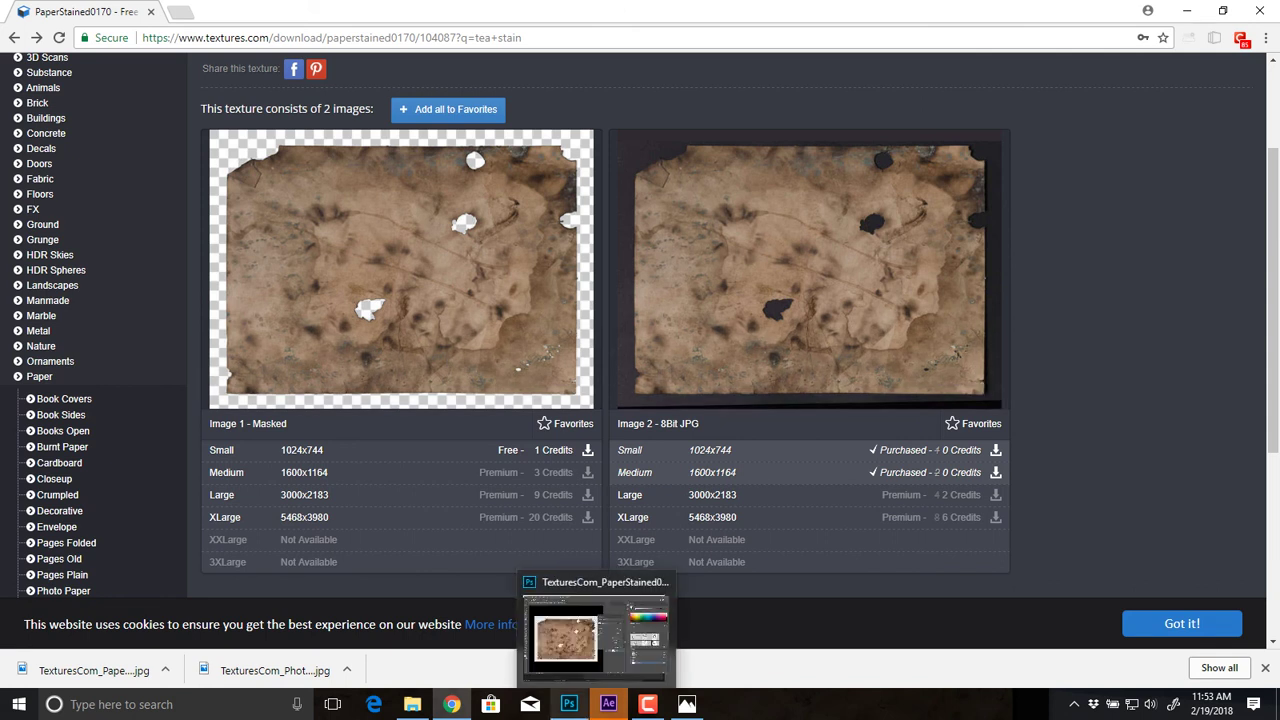
Step: Switch to Photoshop, collapse the mask properties and duplicate Layer 0 of the stained paper image
click(569, 704)
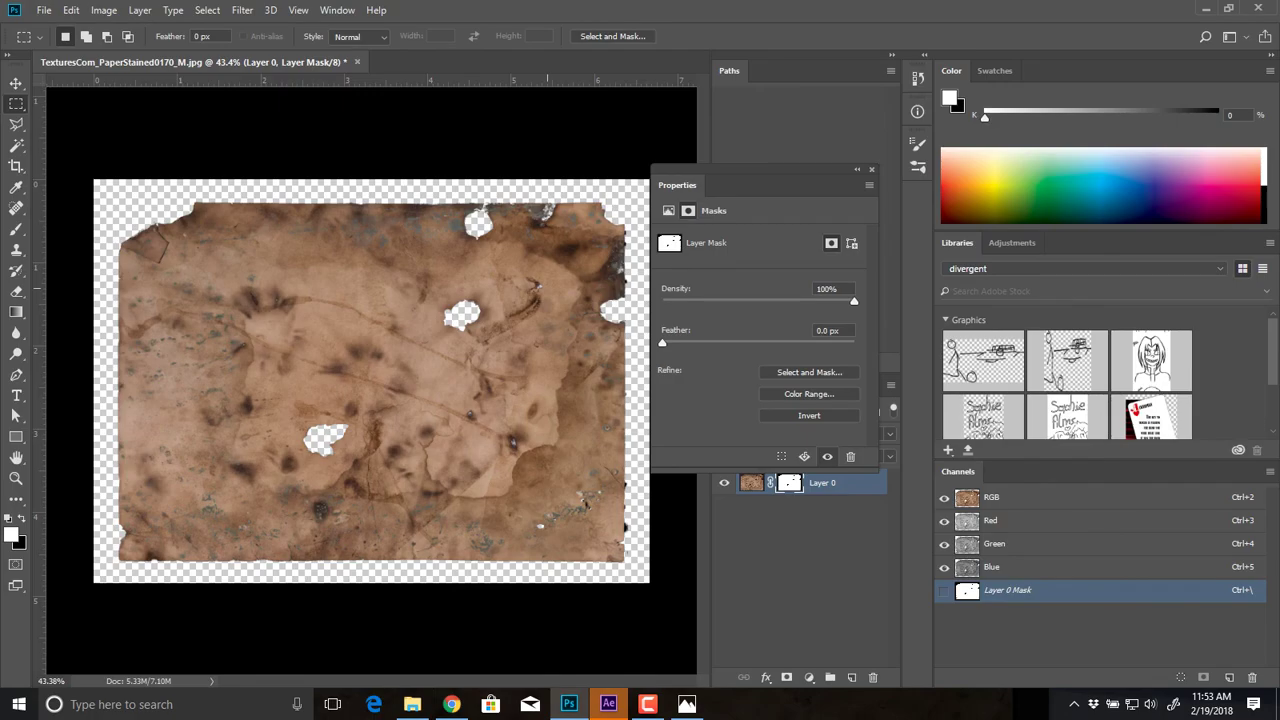
click(857, 170)
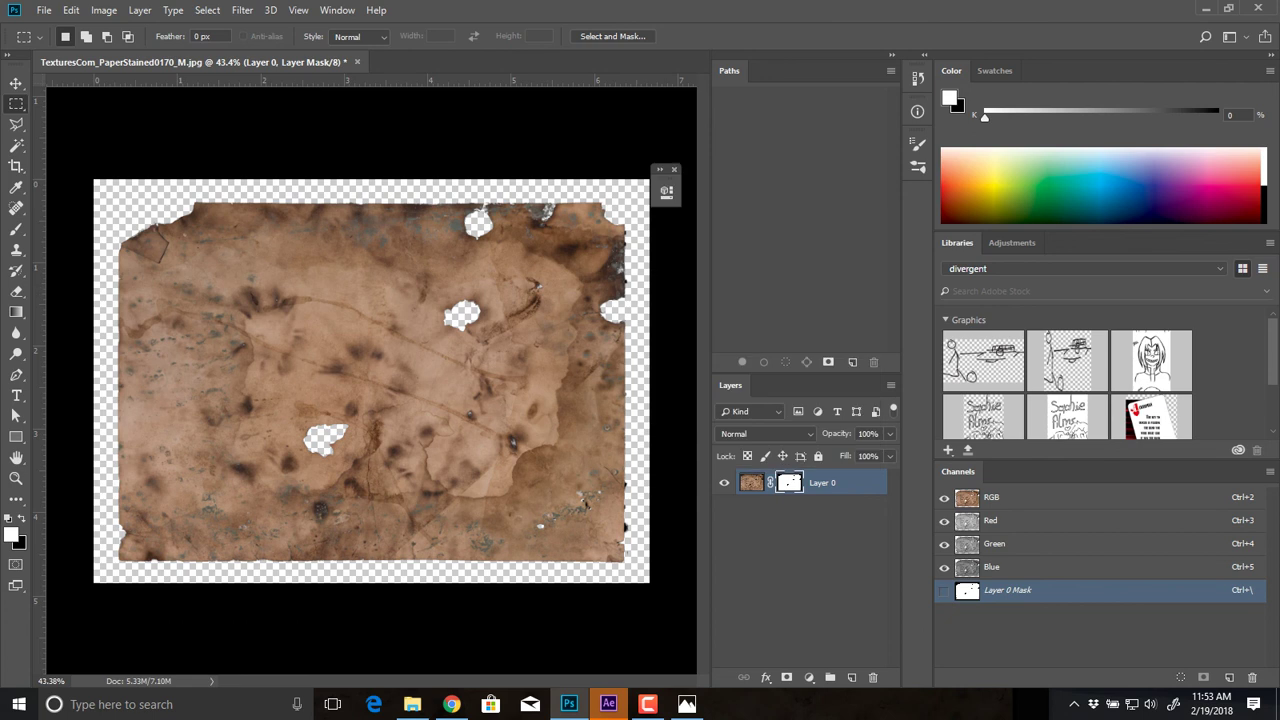
drag(845, 487, 852, 678)
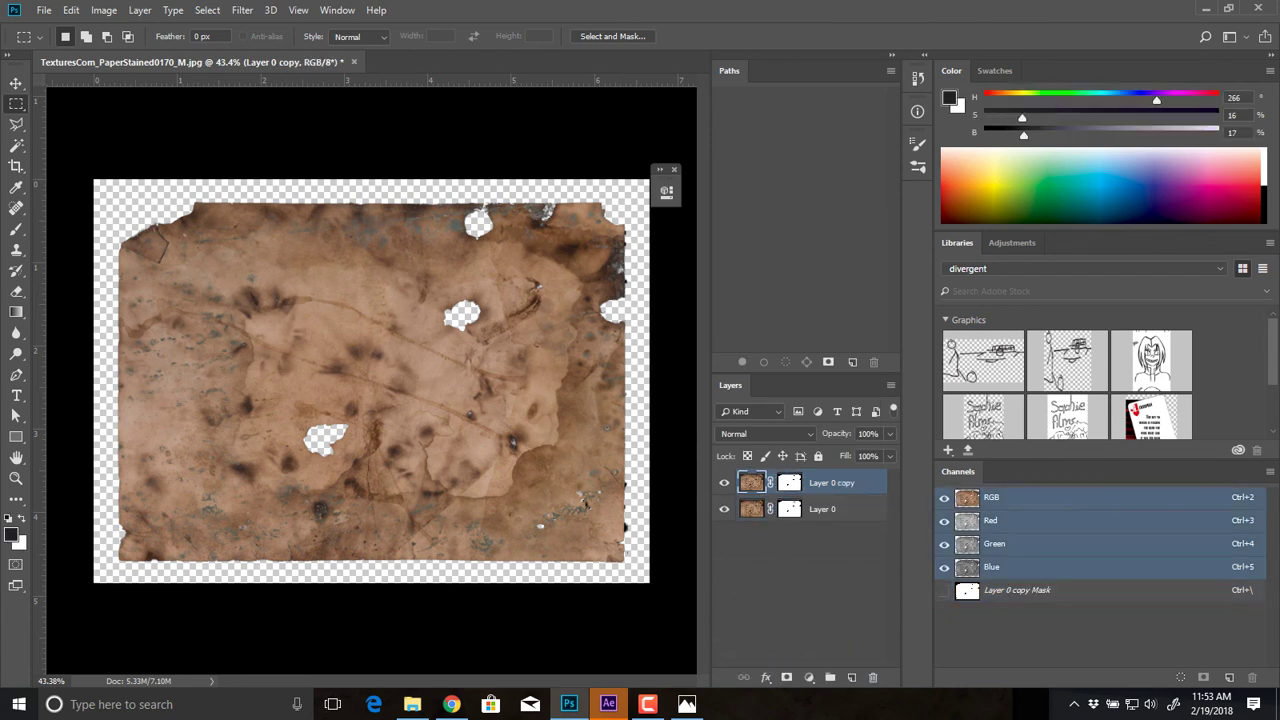
Step: Delete the layer mask from Layer 0 copy and hide the original Layer 0
right_click(795, 484)
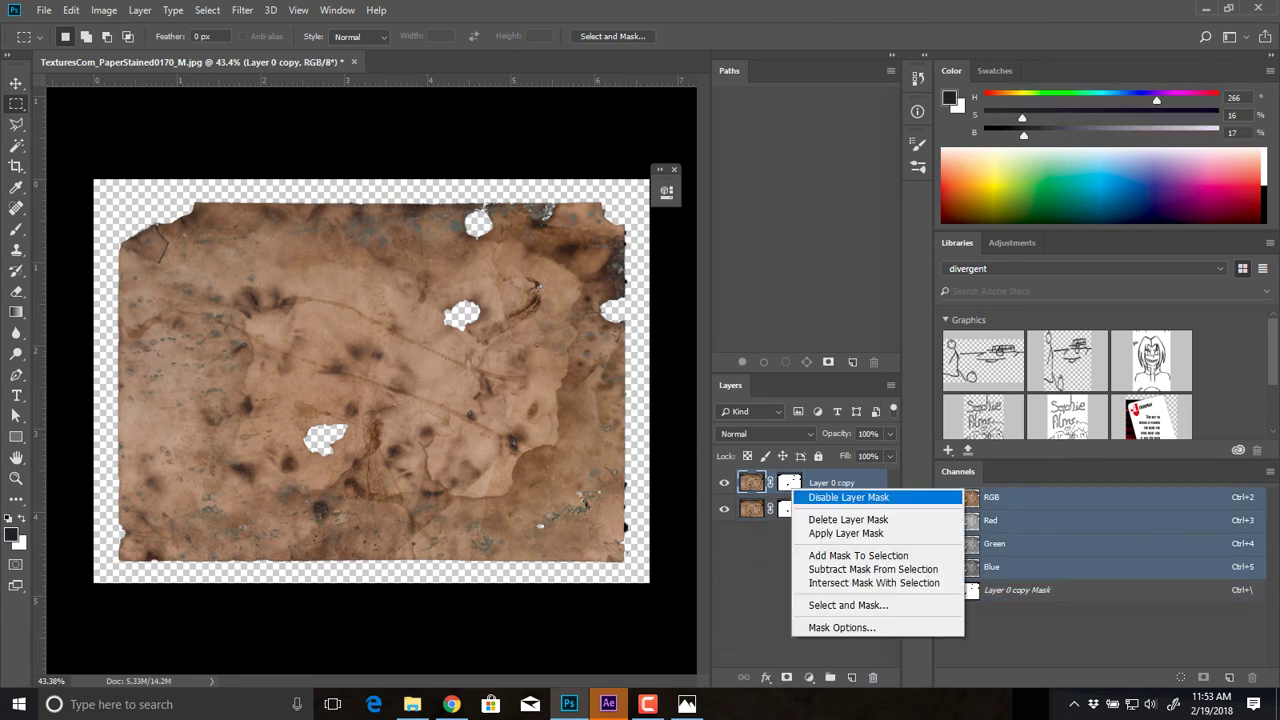
click(848, 519)
click(724, 509)
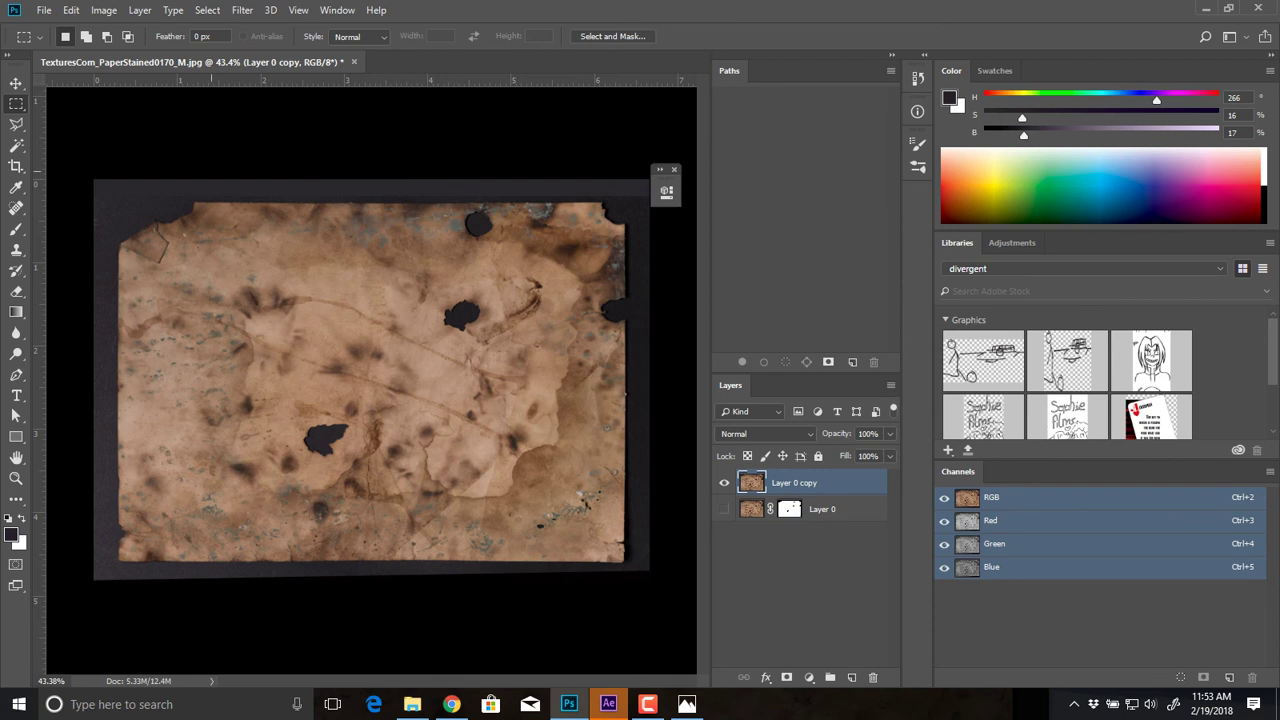
Step: Start a Color Range selection by sampling the dark backdrop, adding samples from its left margin and the right side of the paper
click(207, 10)
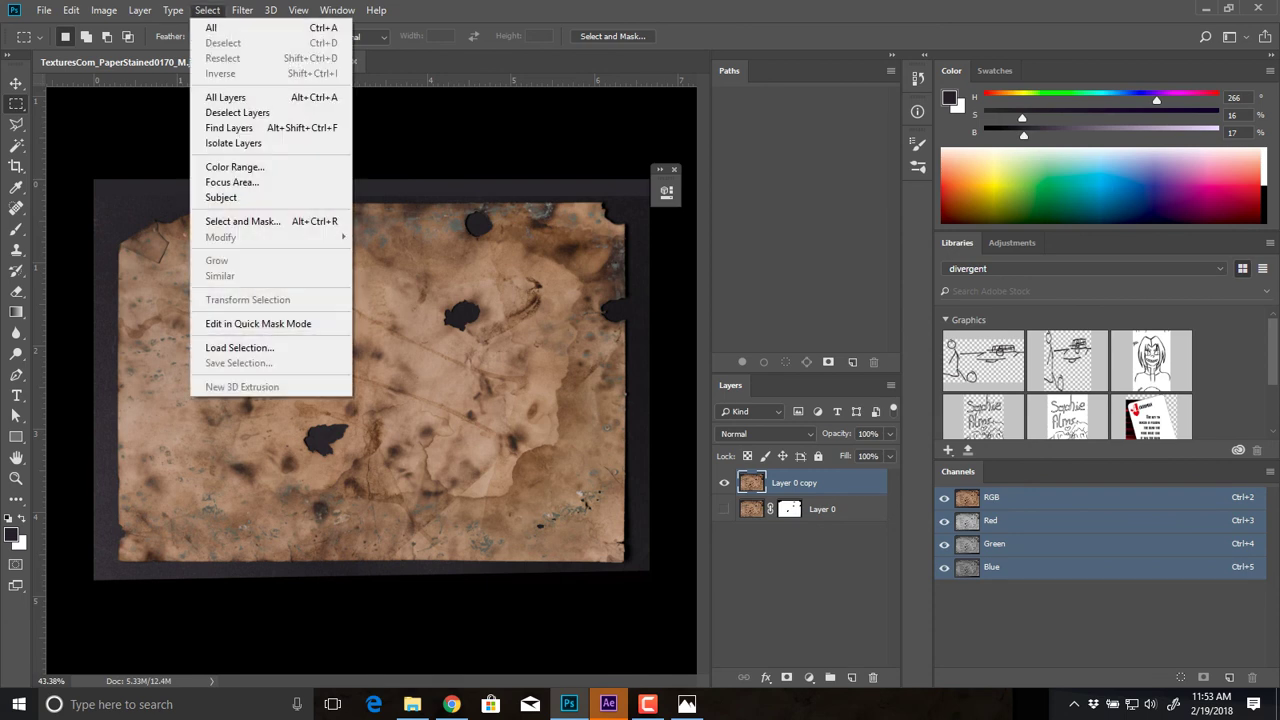
click(240, 167)
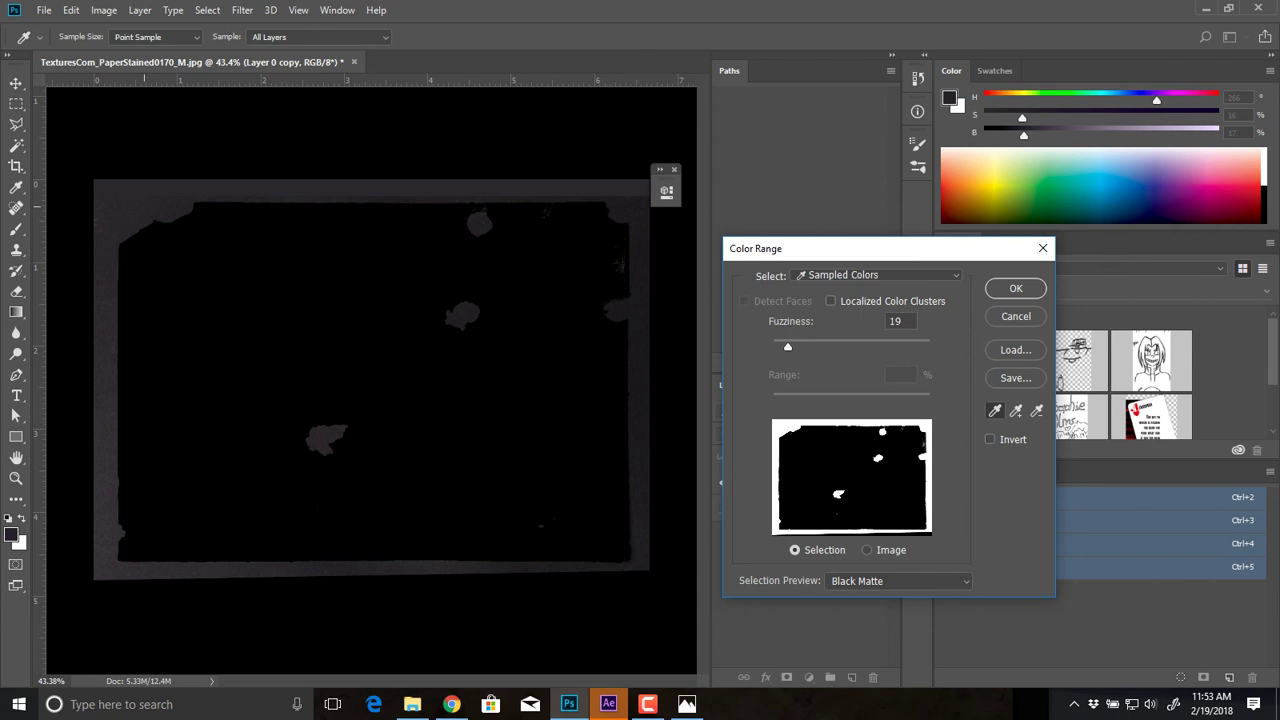
click(144, 206)
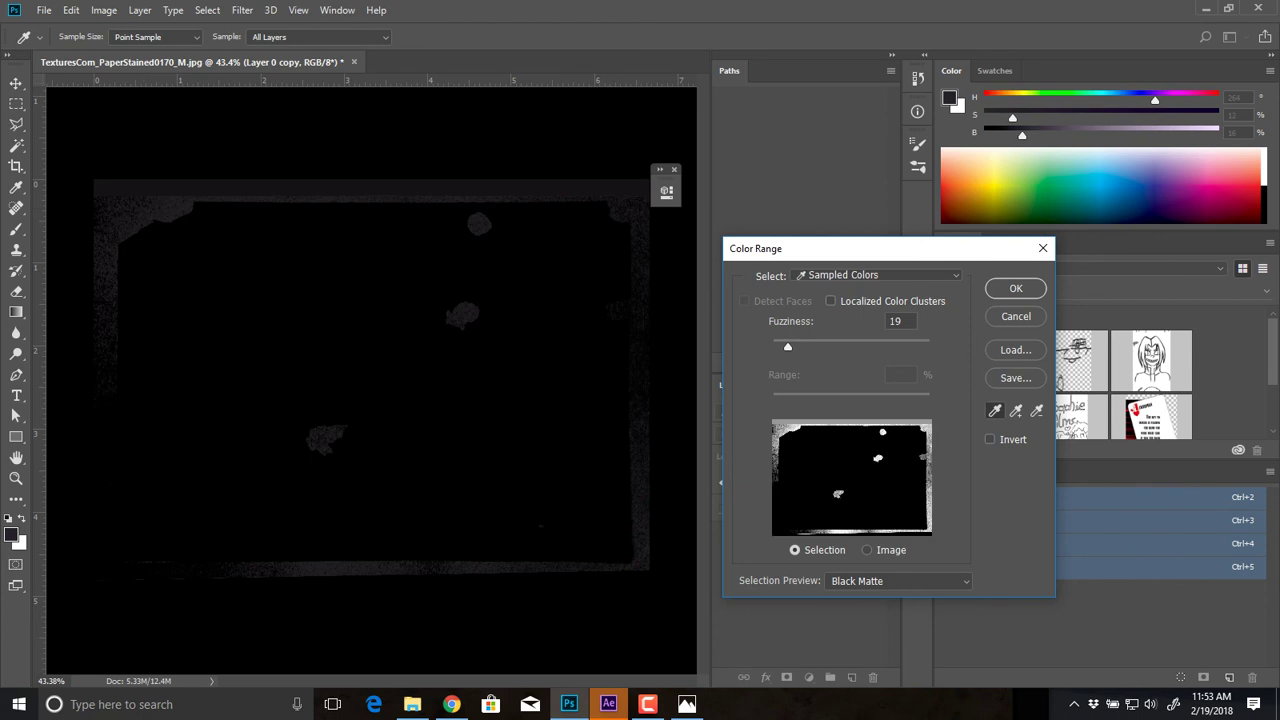
drag(850, 248, 580, 137)
click(746, 299)
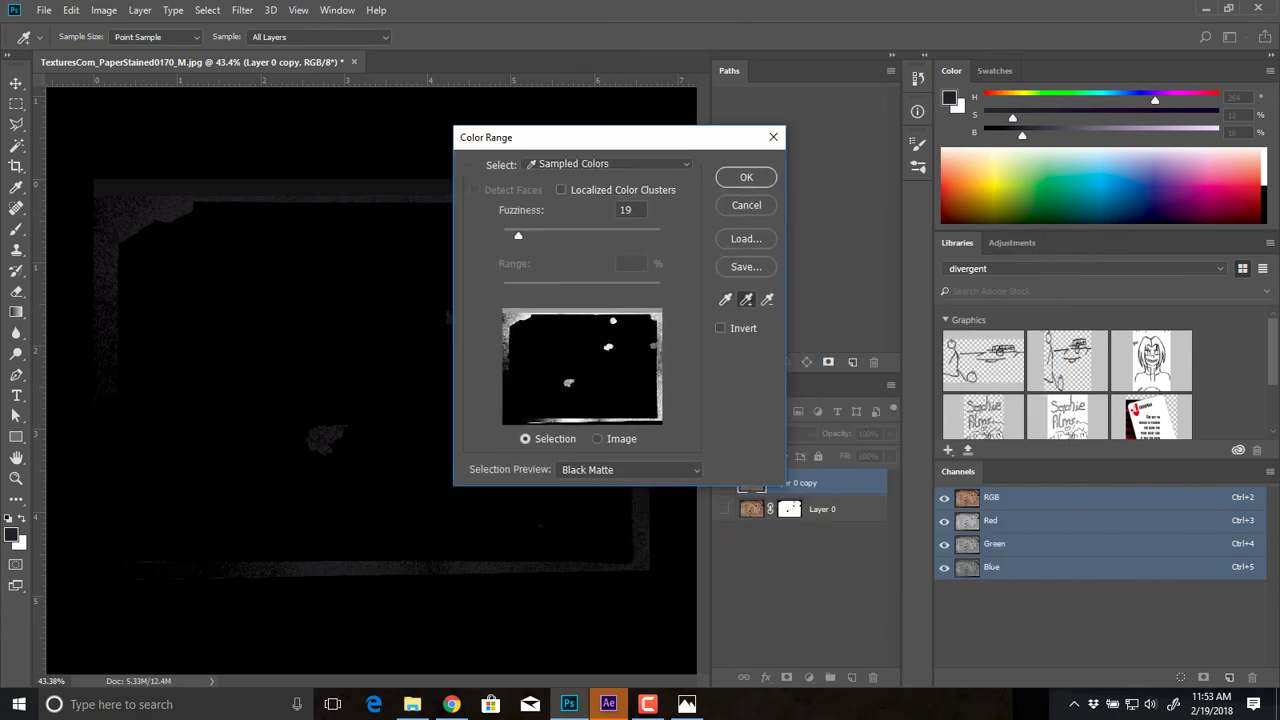
drag(112, 215, 106, 410)
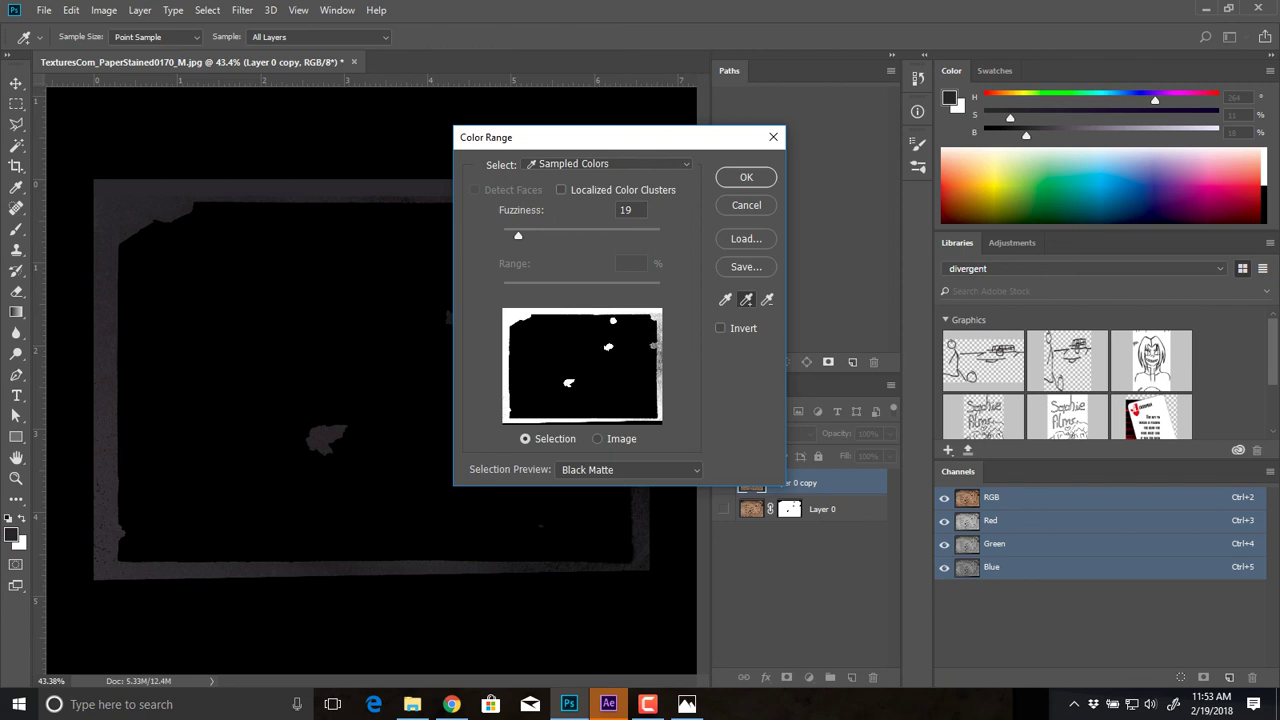
click(640, 530)
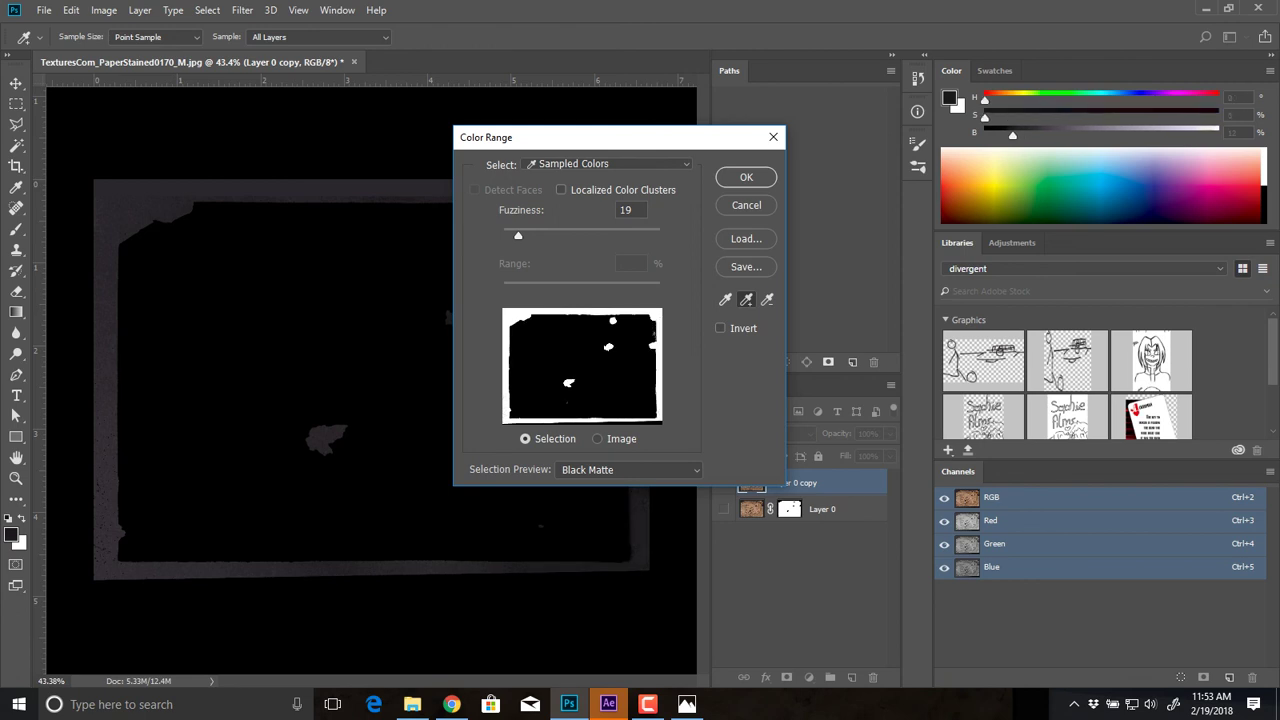
drag(560, 137, 850, 139)
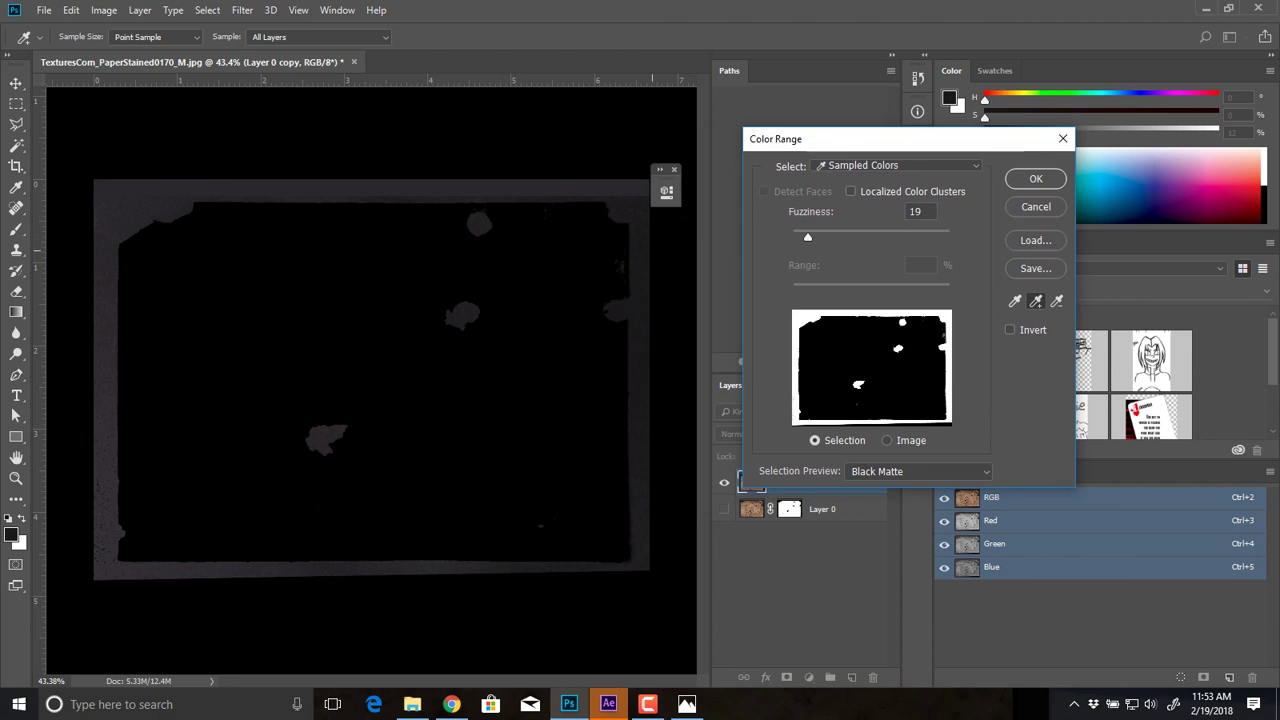
click(645, 257)
Step: Preview the Color Range selection as White Matte, set Fuzziness to 18 and create the selection
click(918, 472)
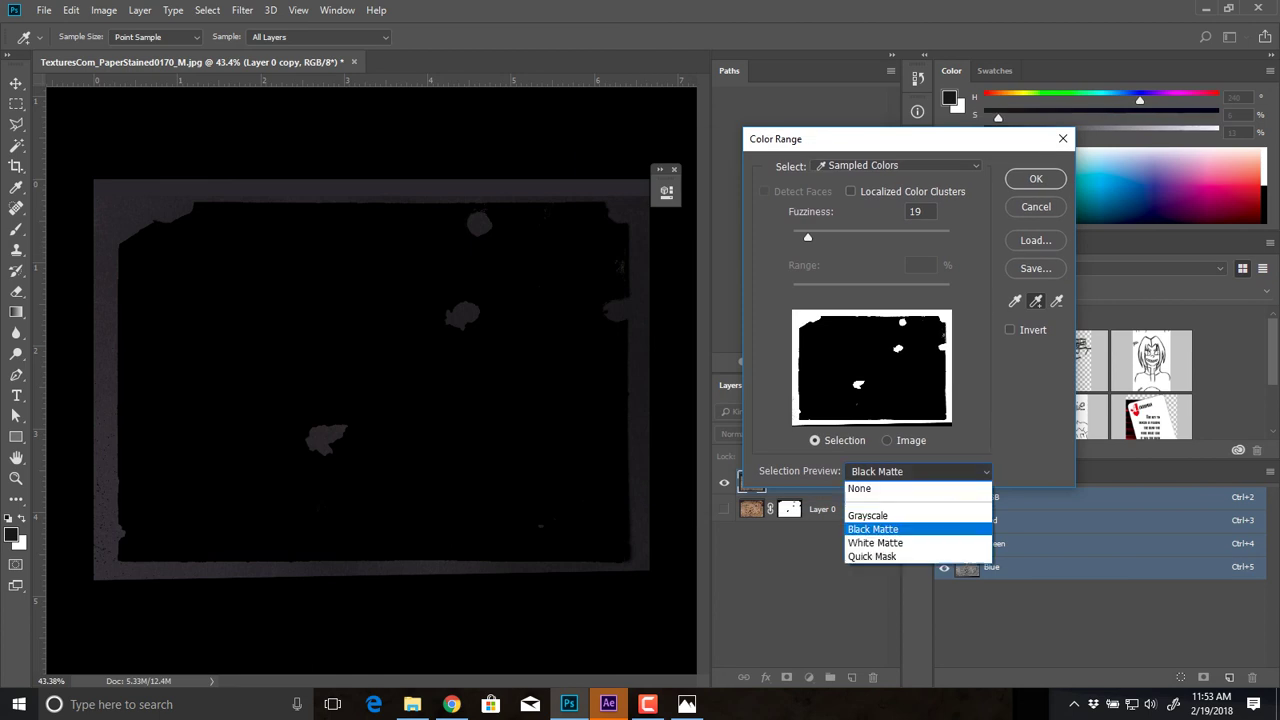
click(875, 542)
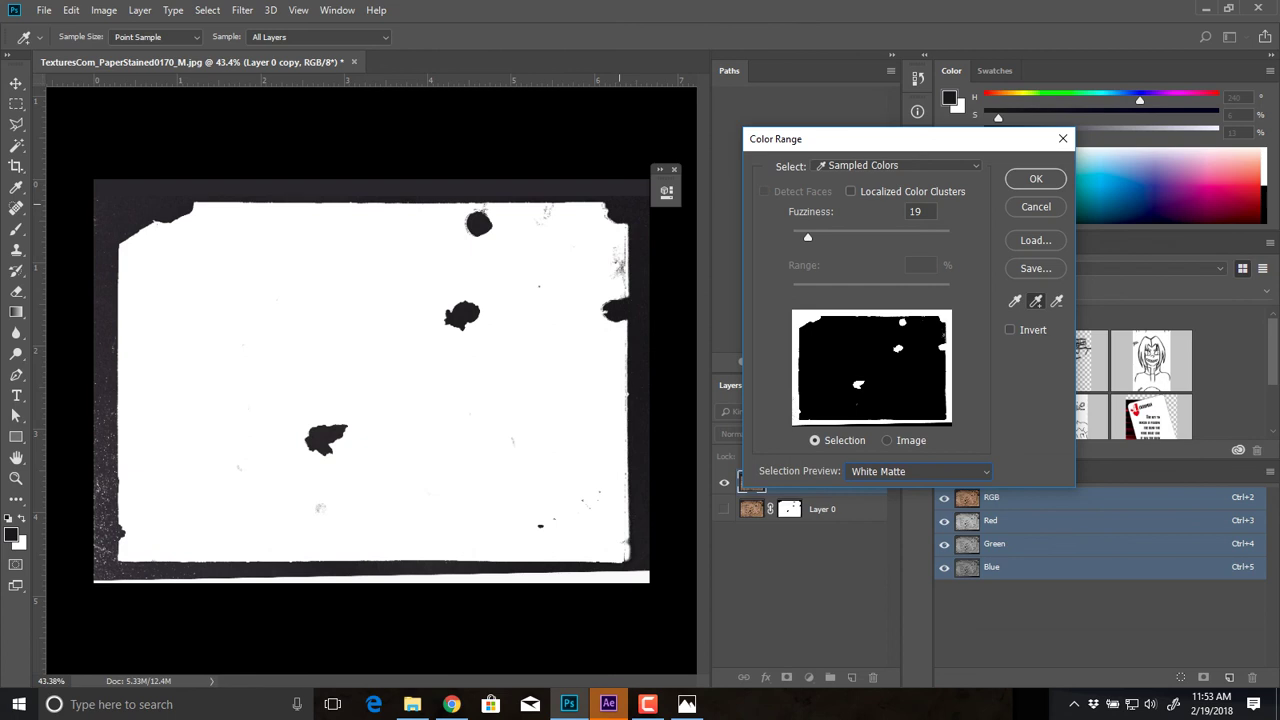
mouse_move(806, 240)
mouse_down()
mouse_move(914, 244)
mouse_move(807, 237)
mouse_up()
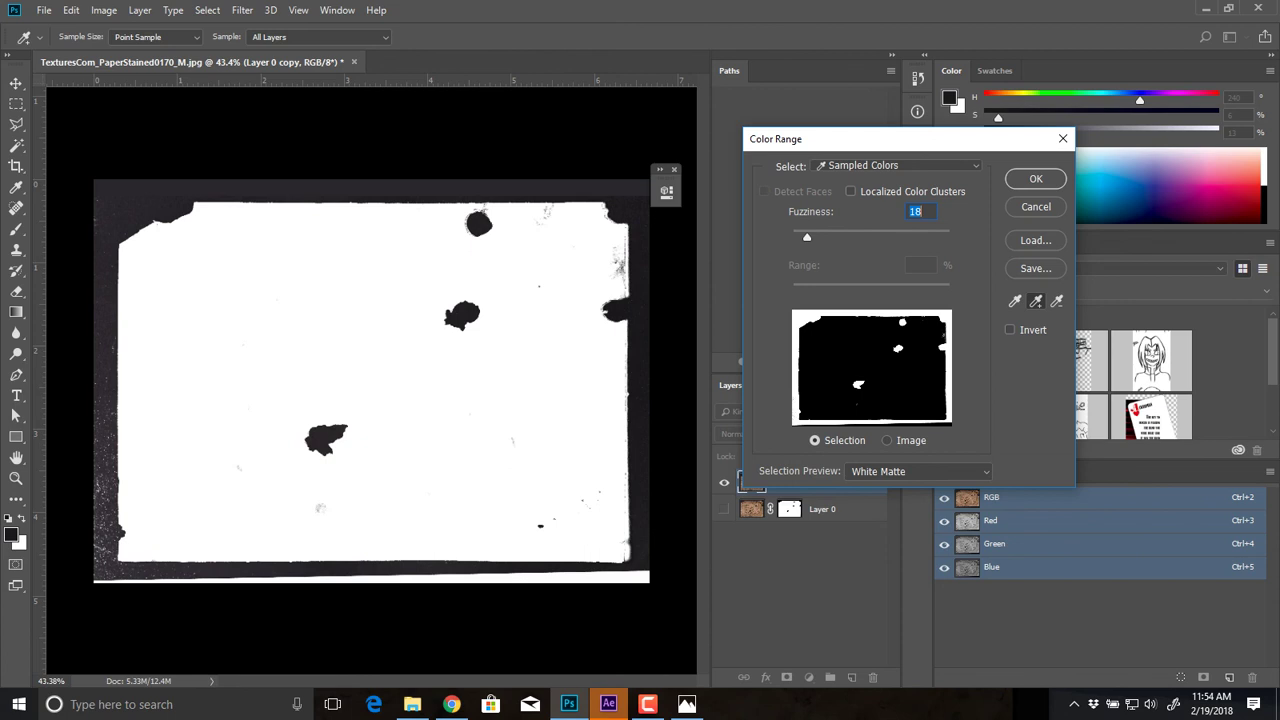
key(Return)
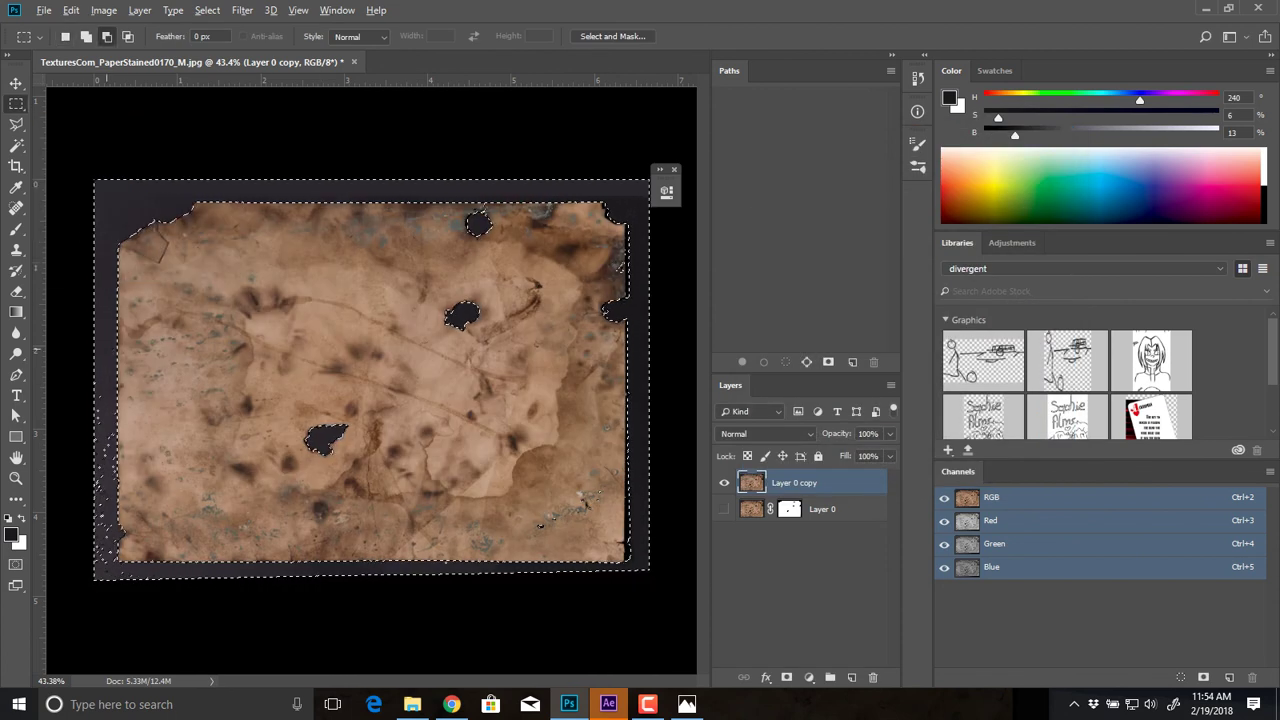
Step: Add the speckled left margin and the unselected strip along the image's bottom edge to the selection with rectangular marquees
drag(115, 338, 94, 581)
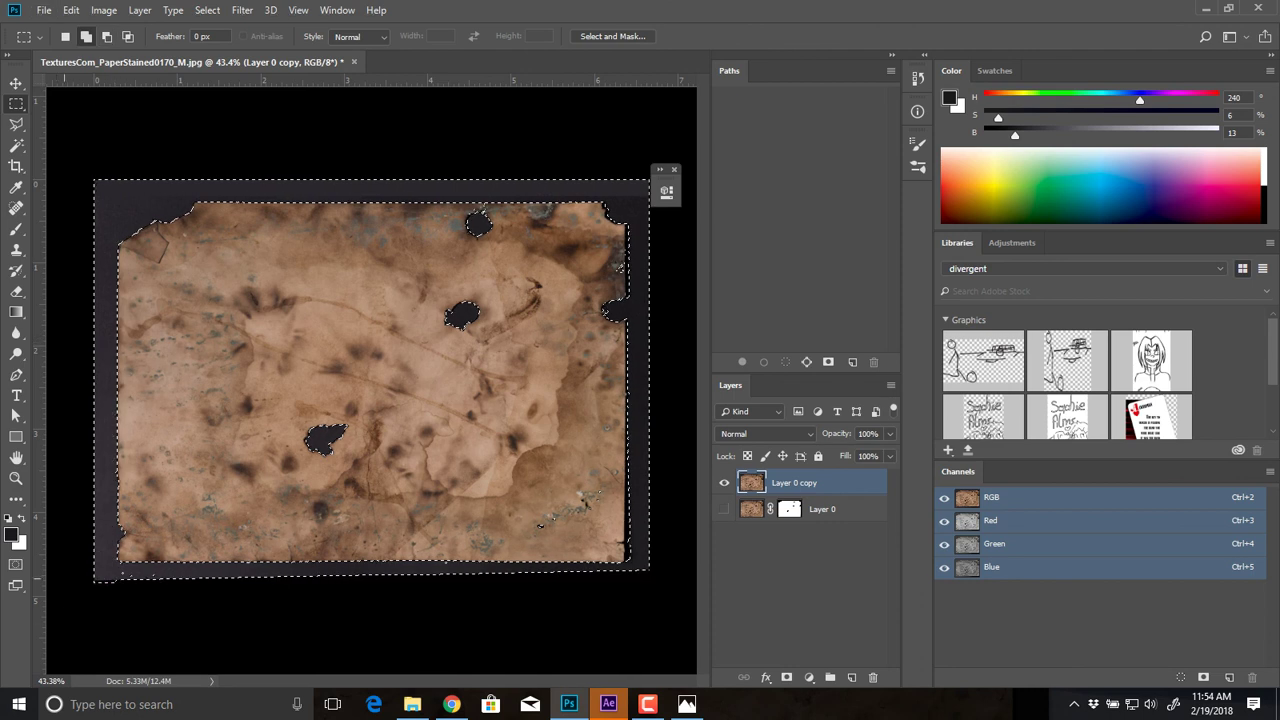
drag(259, 618, 687, 701)
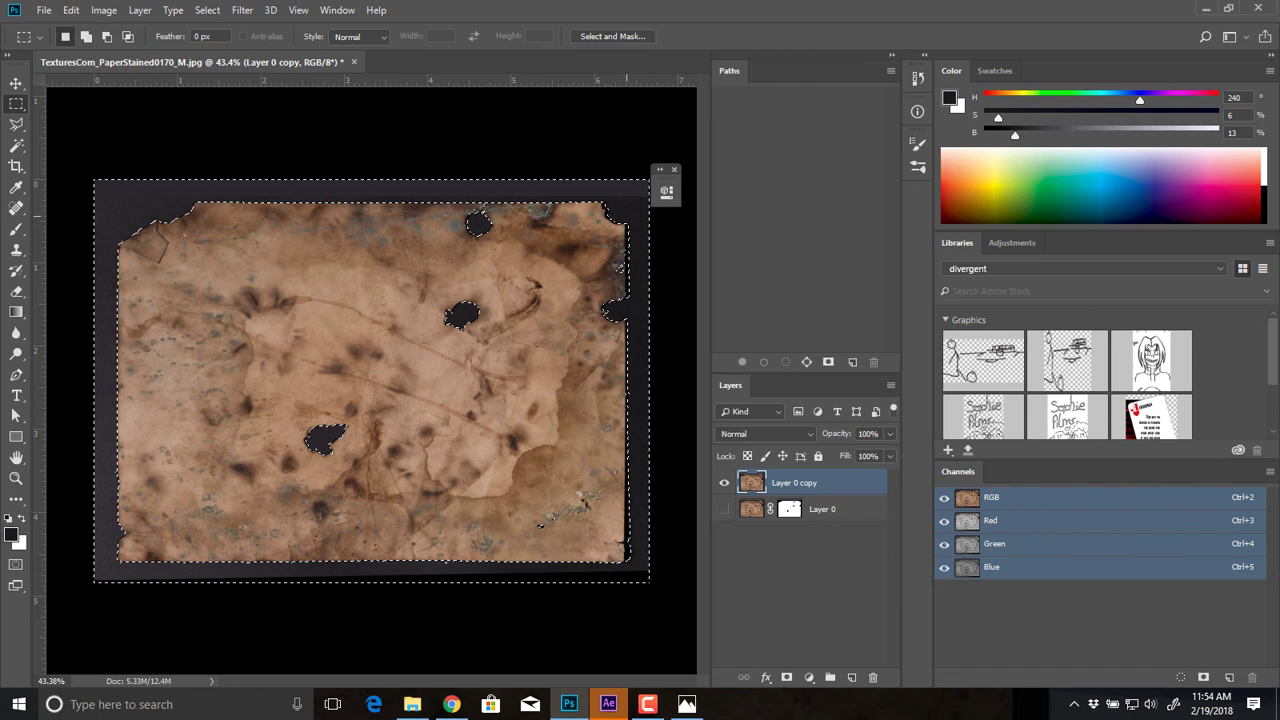
Step: Invert the selection so it covers the paper and add it to Layer 0 copy as a layer mask
scroll(604, 206, up, 4)
drag(611, 449, 313, 303)
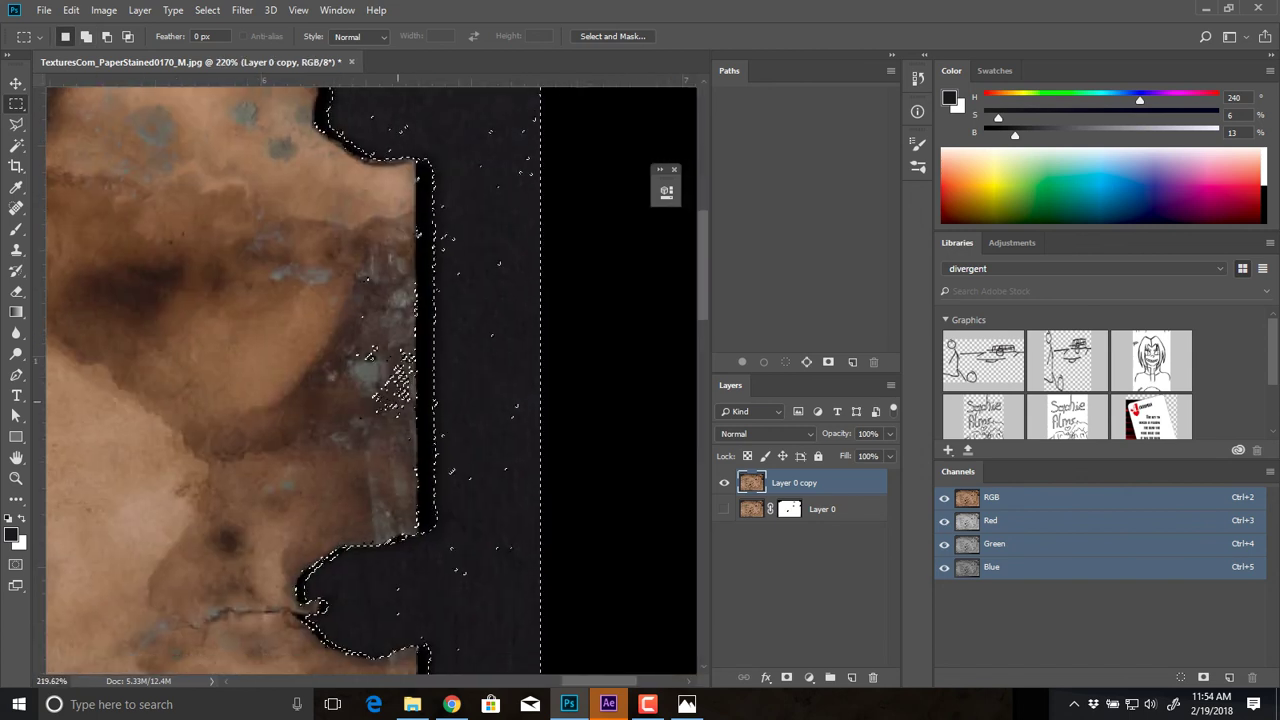
scroll(478, 260, down, 8)
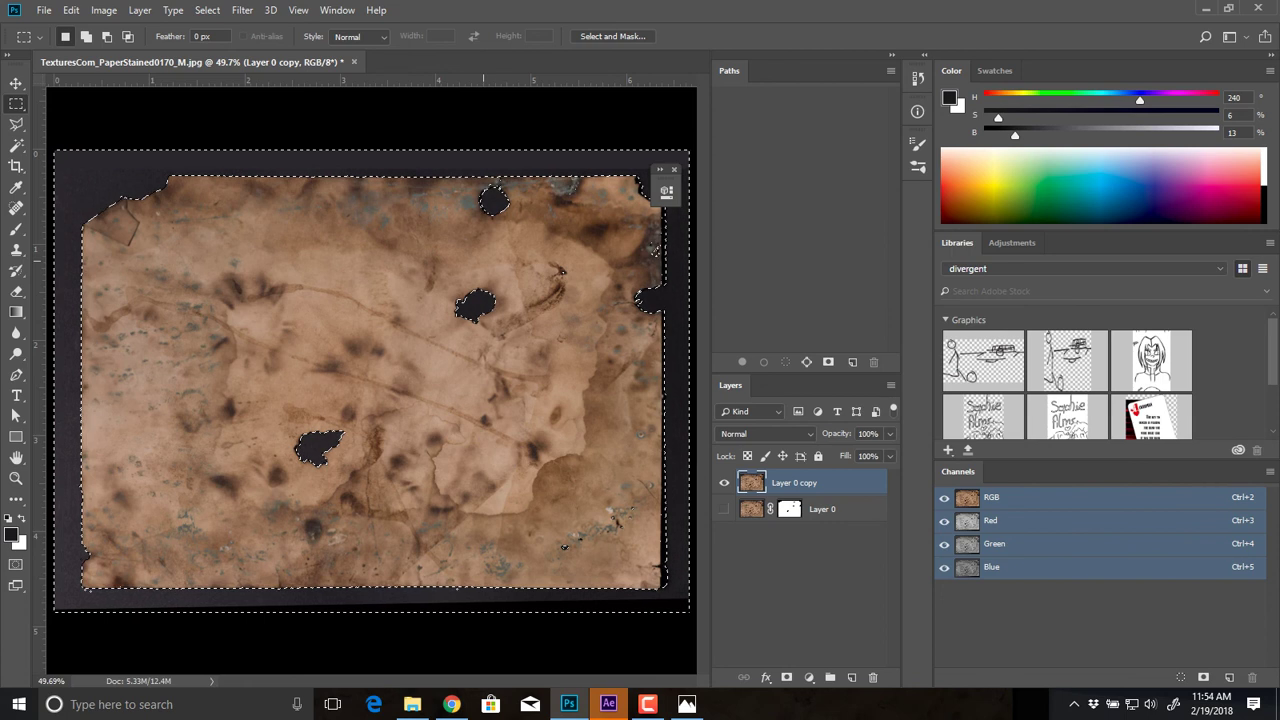
key(ctrl+shift+i)
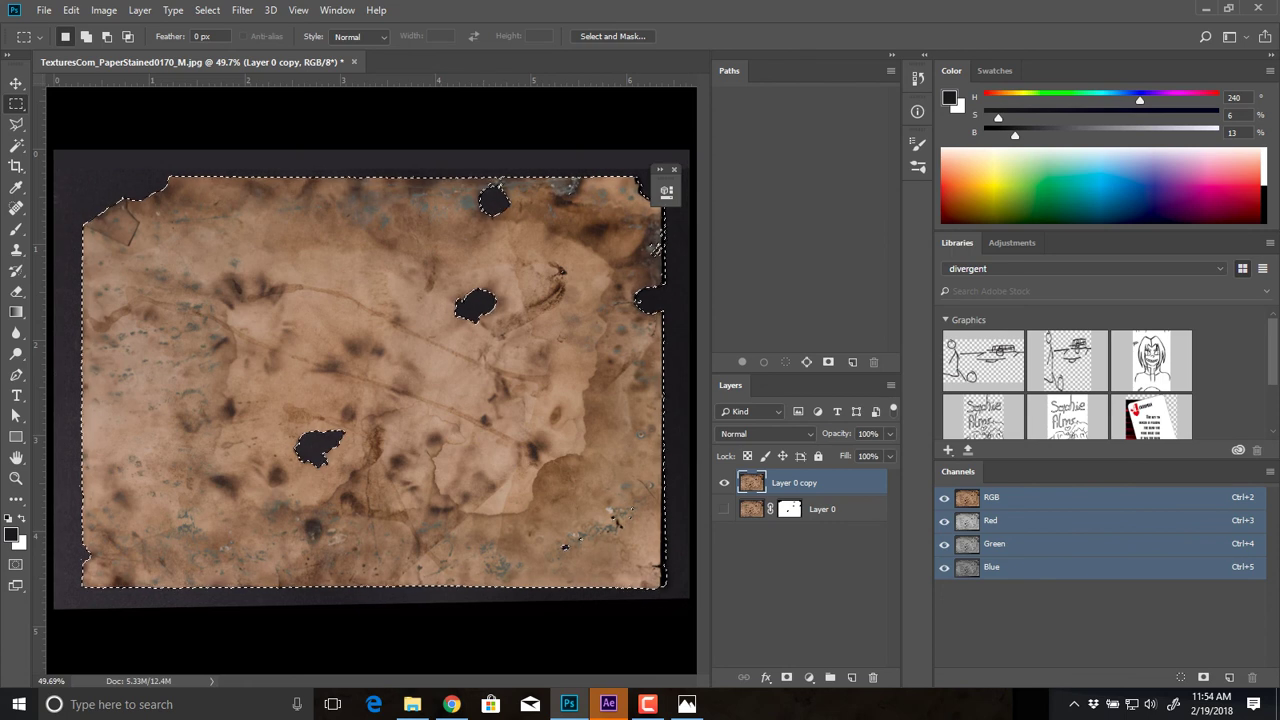
click(787, 678)
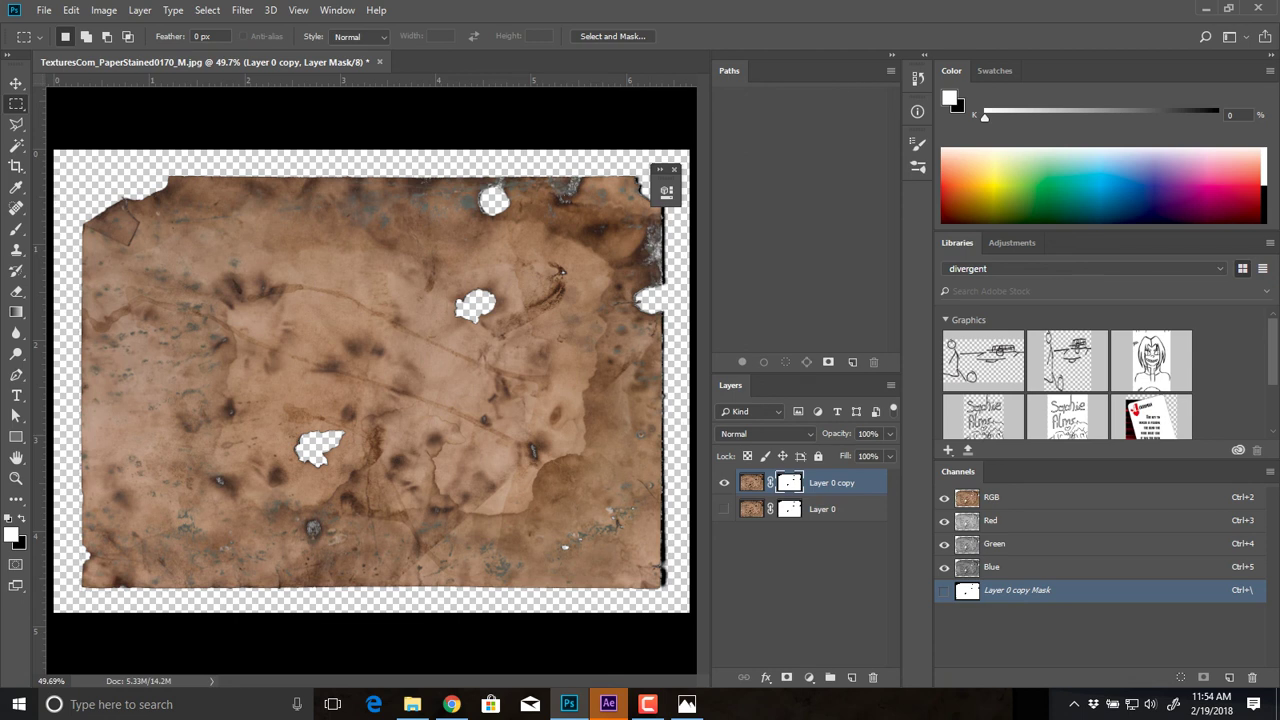
Step: Open Select and Mask for Layer 0 copy's mask, enable Smart Radius and set the edge detection Radius to 7 px
double_click(790, 483)
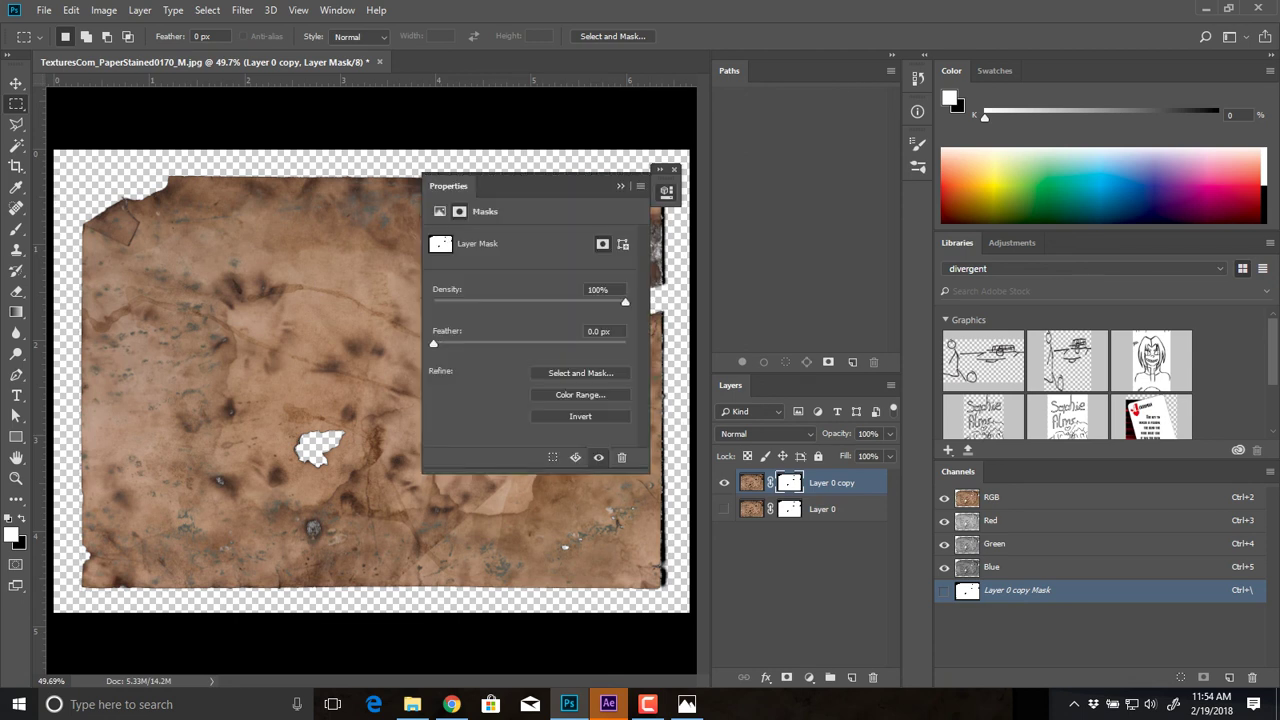
drag(448, 186, 708, 115)
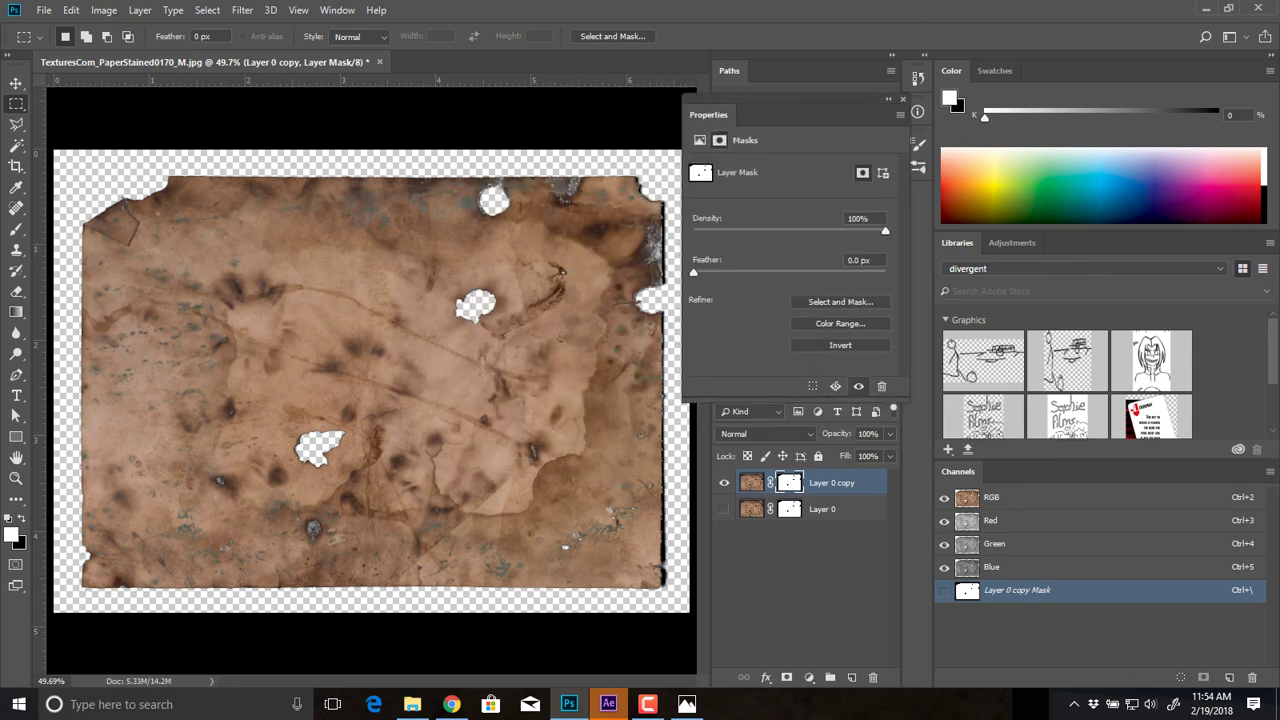
click(840, 301)
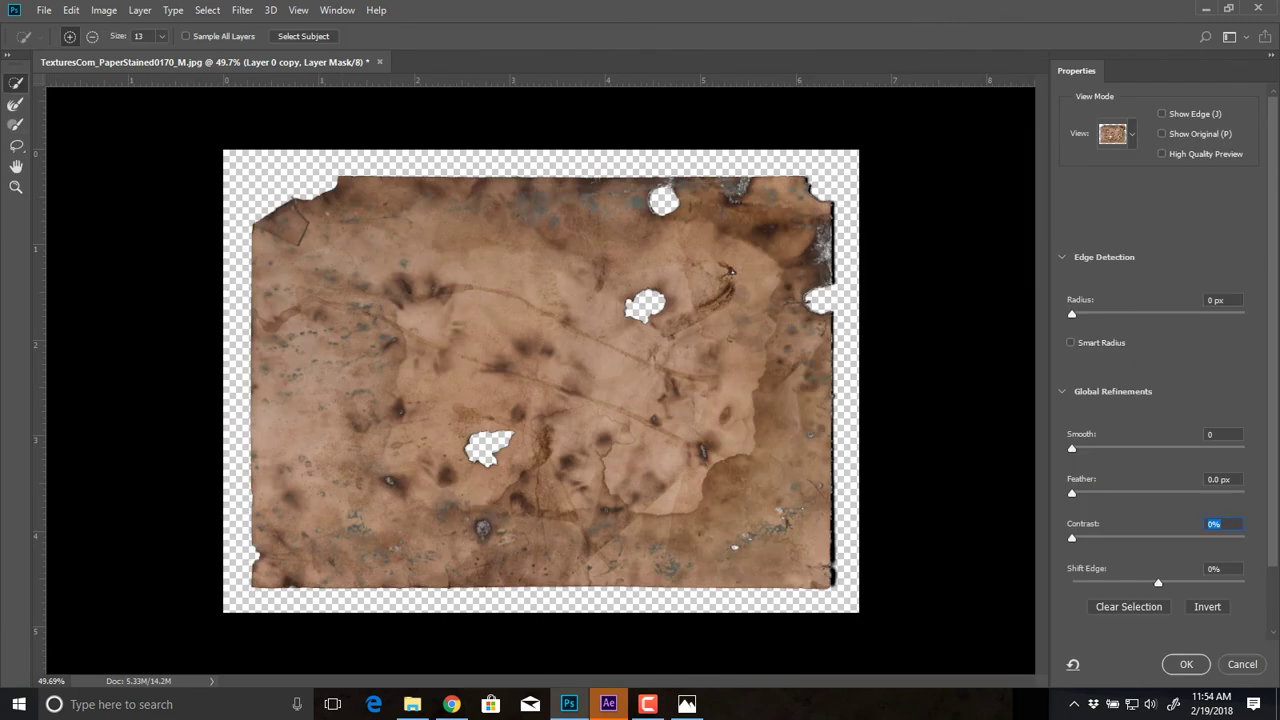
click(1071, 343)
drag(1072, 314, 1088, 314)
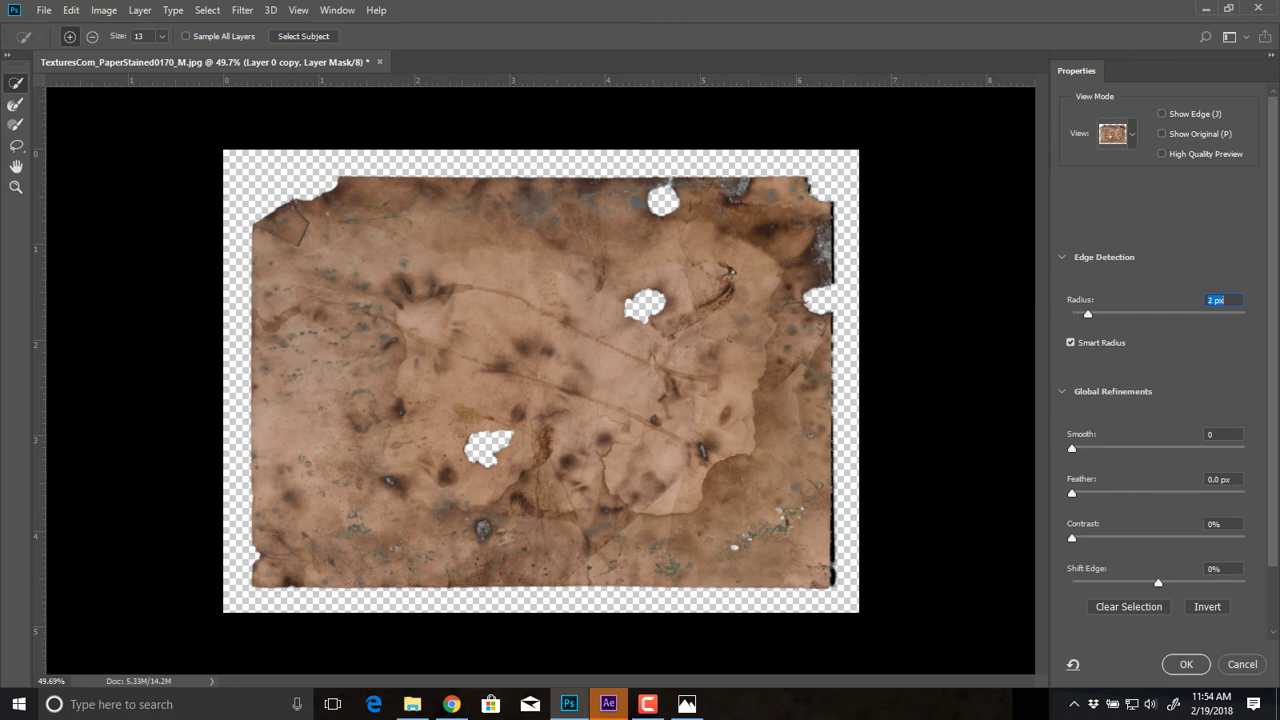
key(Up)
key(Up)
key(Up)
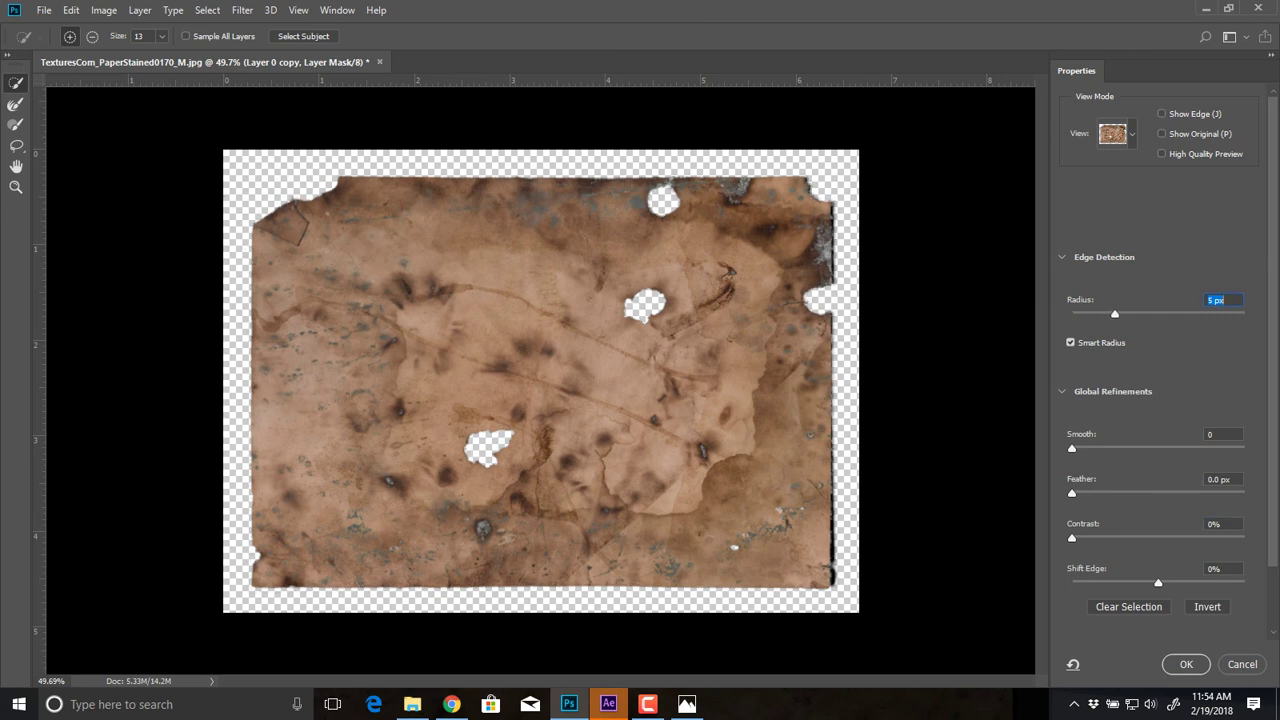
key(Up)
key(Up)
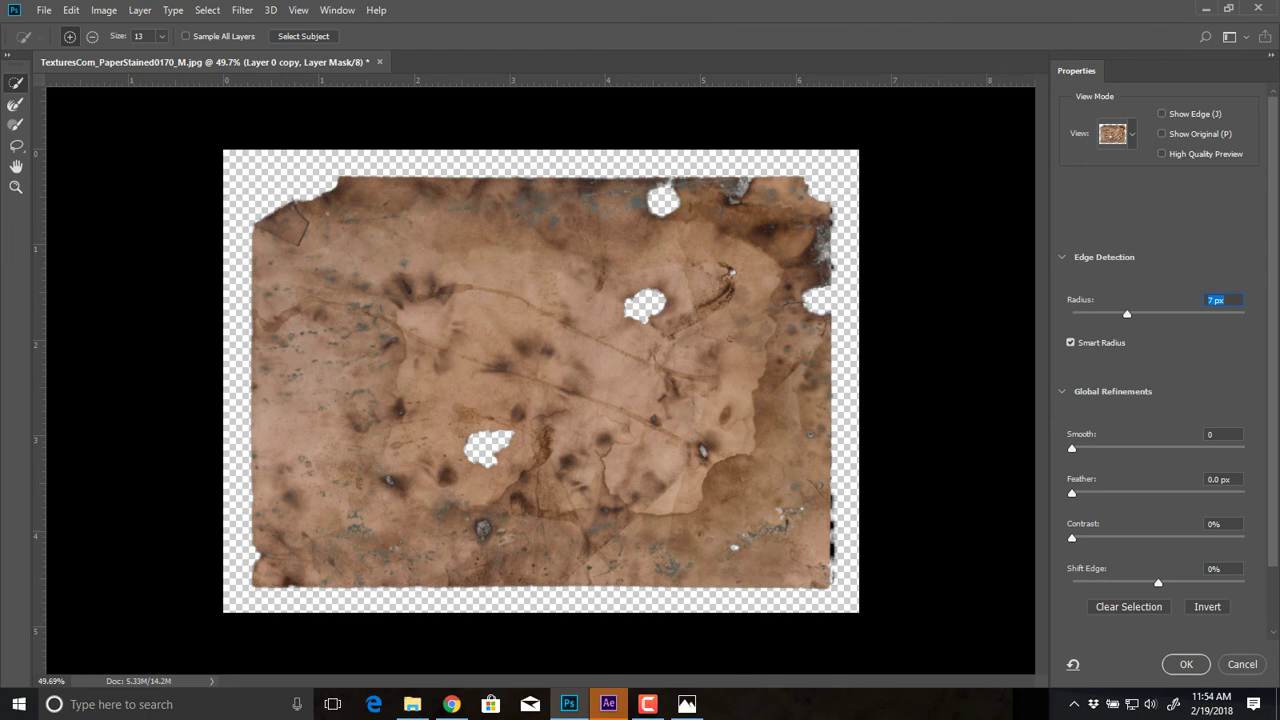
Step: Set the mask's Contrast refinement to 52%
mouse_move(1072, 538)
mouse_down()
mouse_move(1180, 538)
mouse_move(1072, 538)
mouse_up()
key(Up)
key(Up)
key(Up)
key(Up)
key(Up)
key(Up)
key(Up)
key(Up)
key(Up)
key(Up)
key(Up)
key(Up)
key(Up)
key(Up)
key(Up)
key(Up)
key(Up)
key(Up)
key(Up)
key(Up)
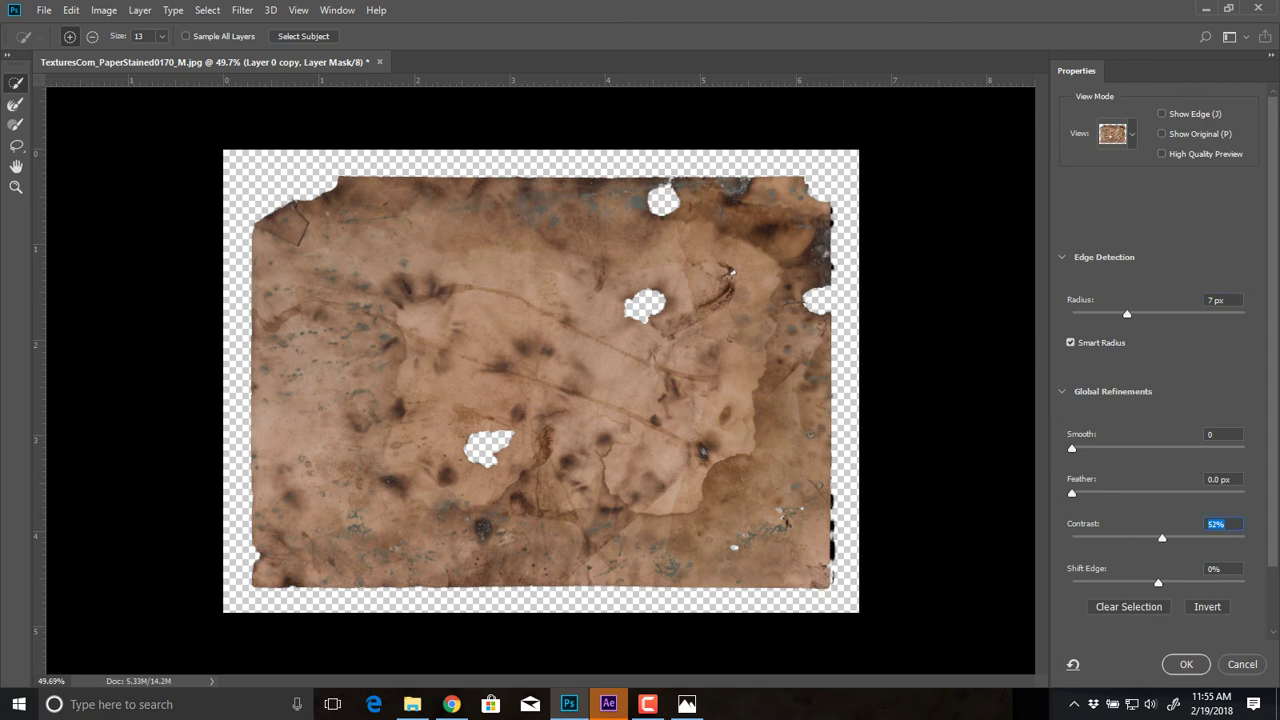
Step: Try an extreme inward edge shift of -100%, and settle the mask's Shift Edge at -19%
key(Tab)
key(shift+Down)
key(shift+Down)
key(shift+Down)
key(shift+Down)
key(shift+Down)
key(shift+Down)
key(shift+Down)
key(shift+Down)
key(shift+Down)
key(shift+Down)
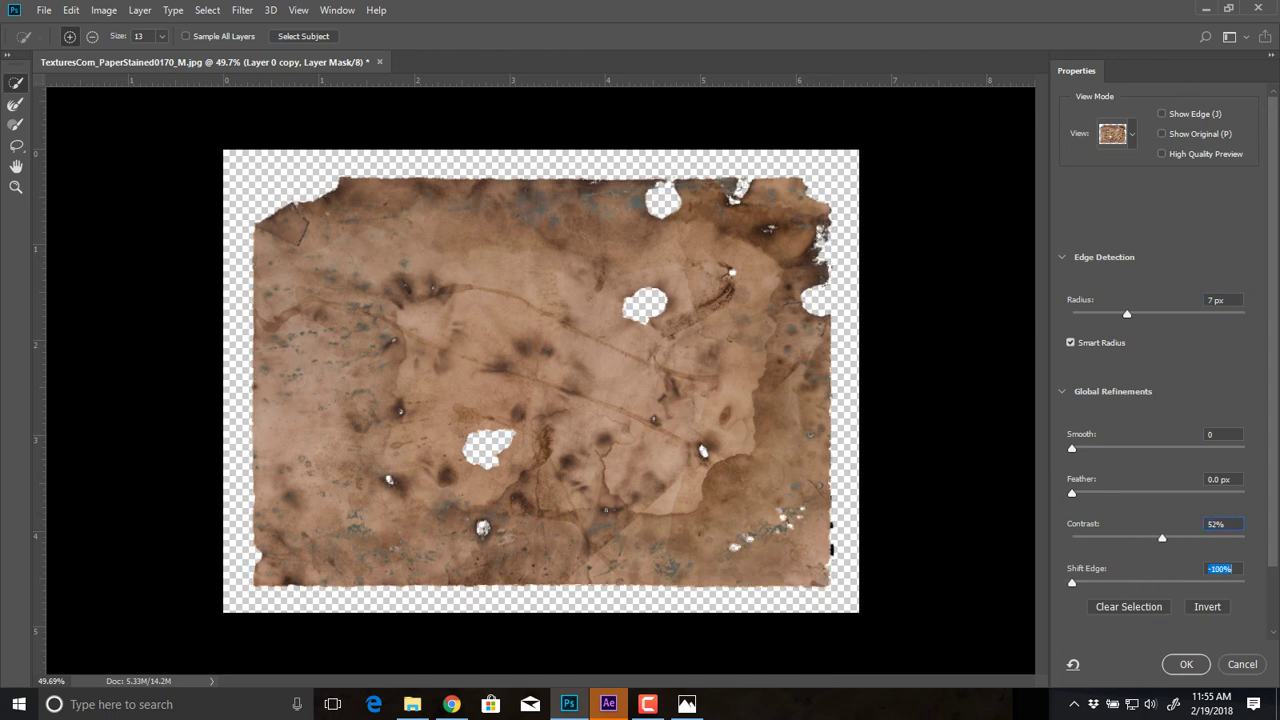
drag(1072, 583, 1126, 583)
key(shift+Up)
key(Up)
key(Up)
key(Up)
key(Up)
key(Up)
key(Up)
key(Up)
key(Up)
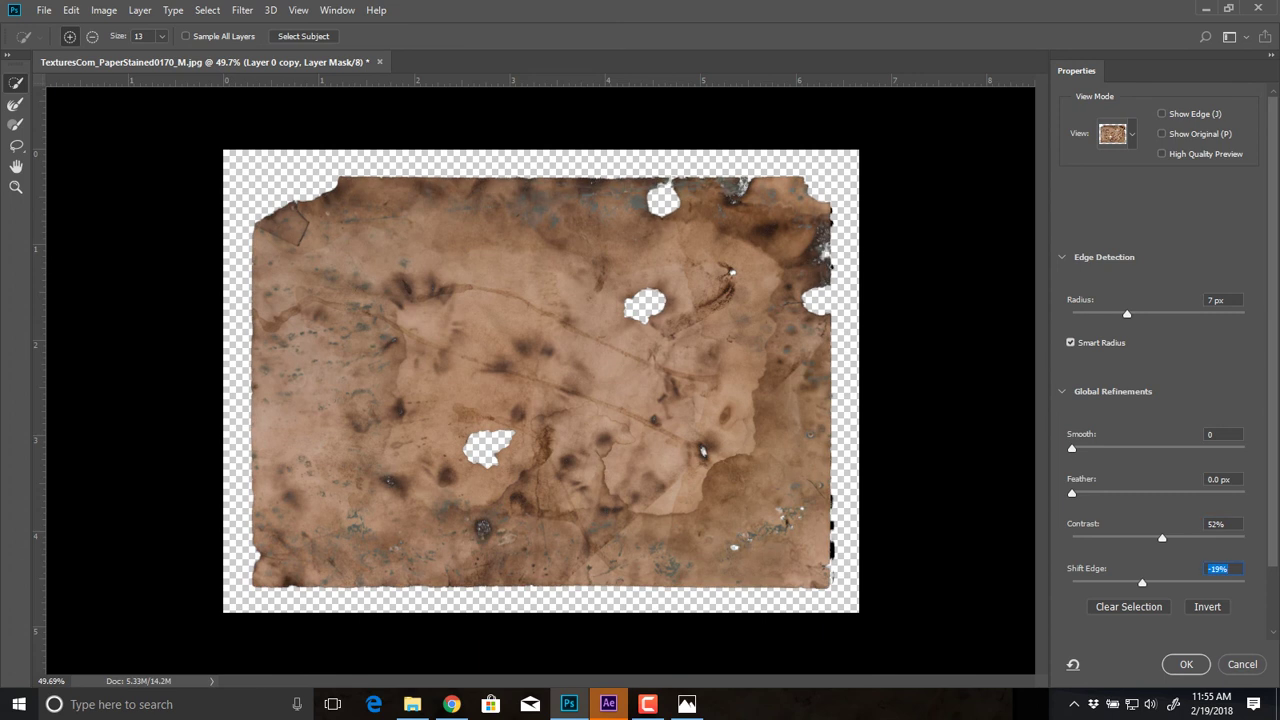
Step: Apply the Select and Mask refinements to Layer 0 copy's mask and close the mask properties
mouse_move(1072, 449)
mouse_down()
mouse_move(1118, 449)
mouse_move(1075, 449)
mouse_up()
key(Down)
key(Down)
key(Return)
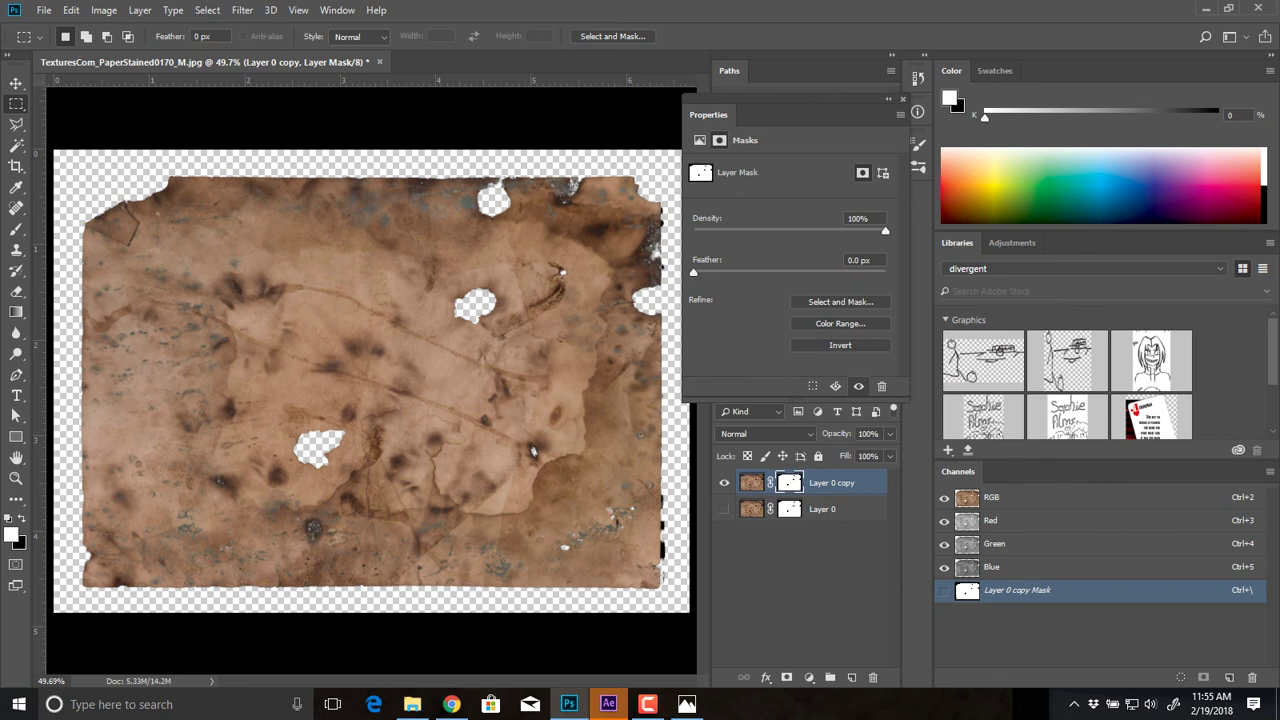
click(903, 99)
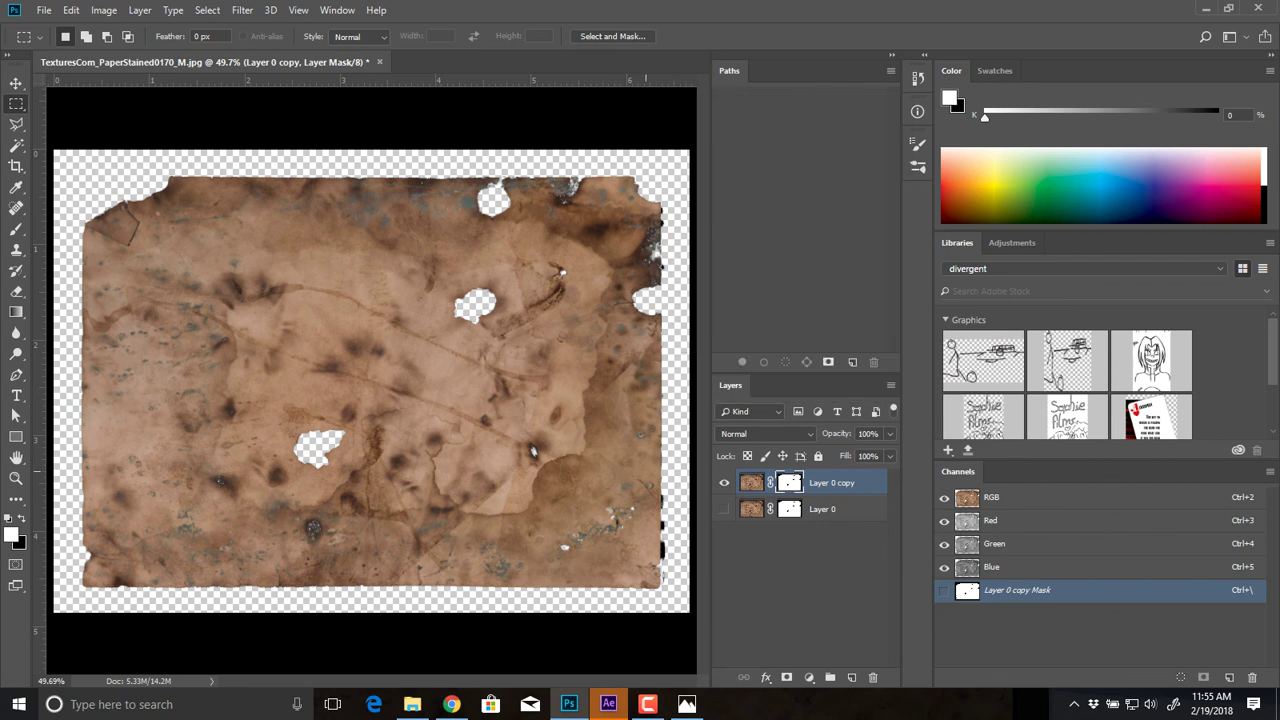
Step: Marquee-select the black remnants beside the paper's lower right edge and fill that part of the mask with black to hide them
drag(646, 480, 735, 490)
drag(694, 668, 550, 525)
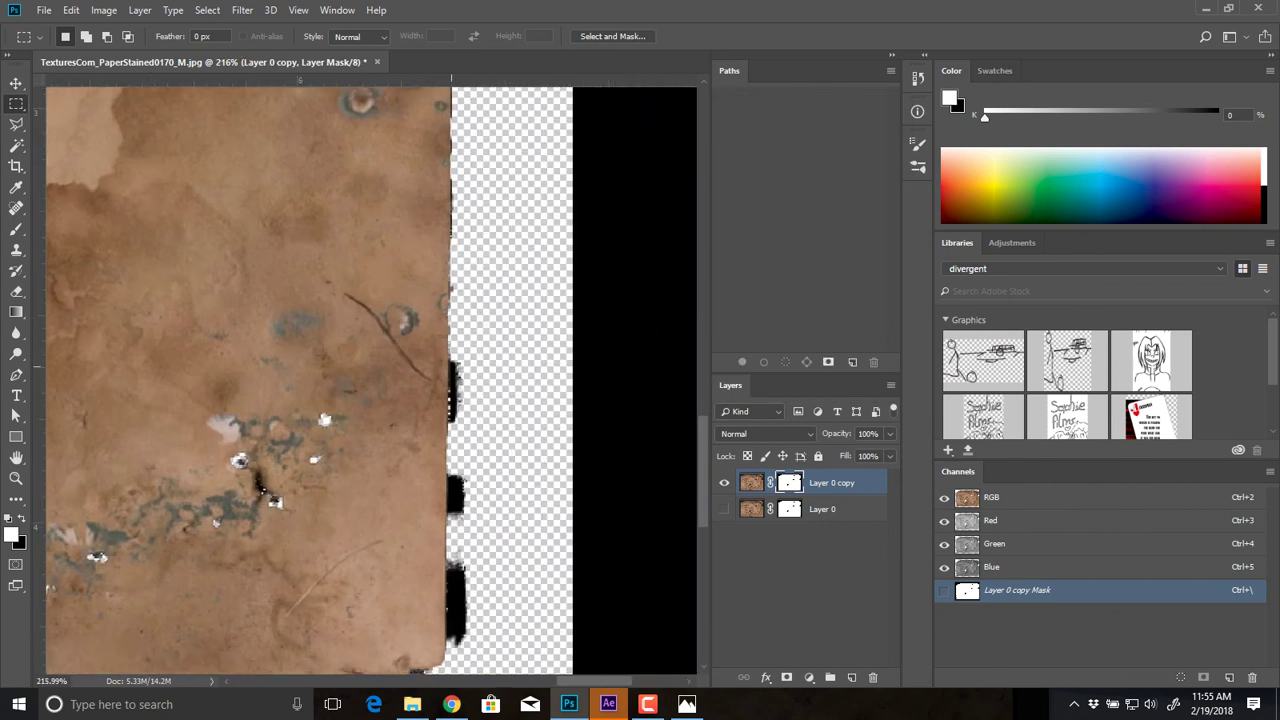
key(b)
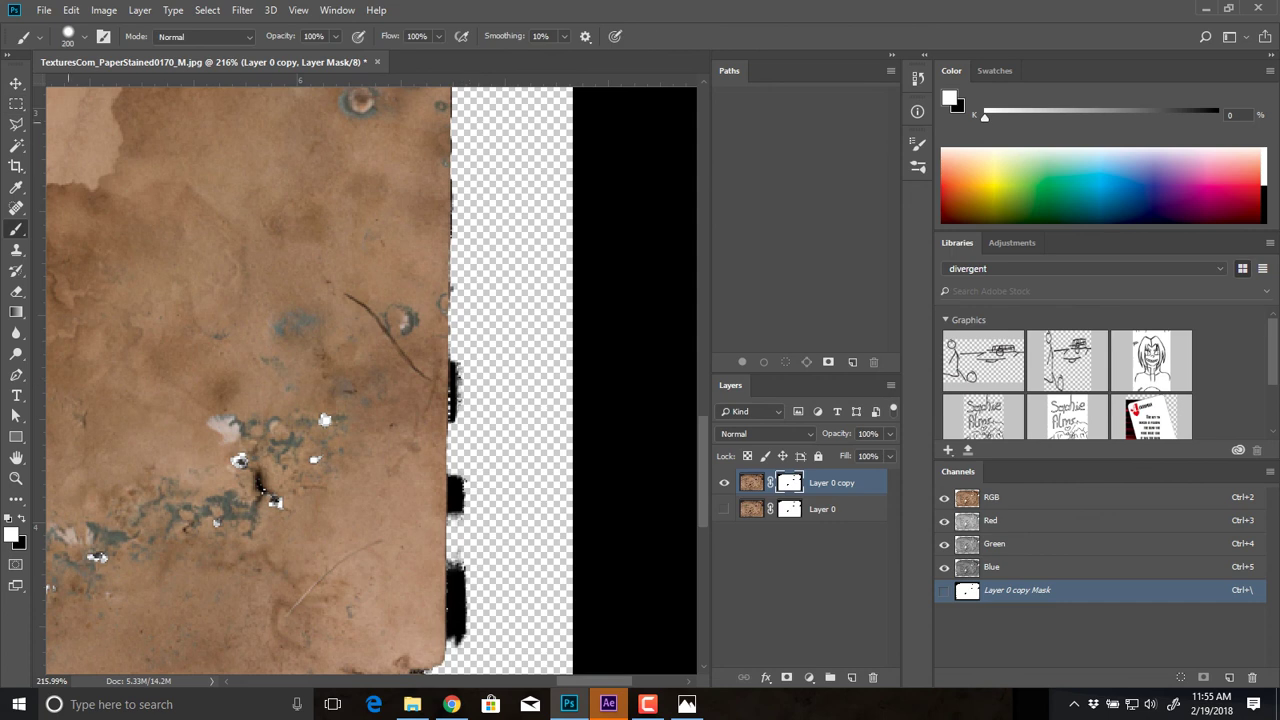
key(m)
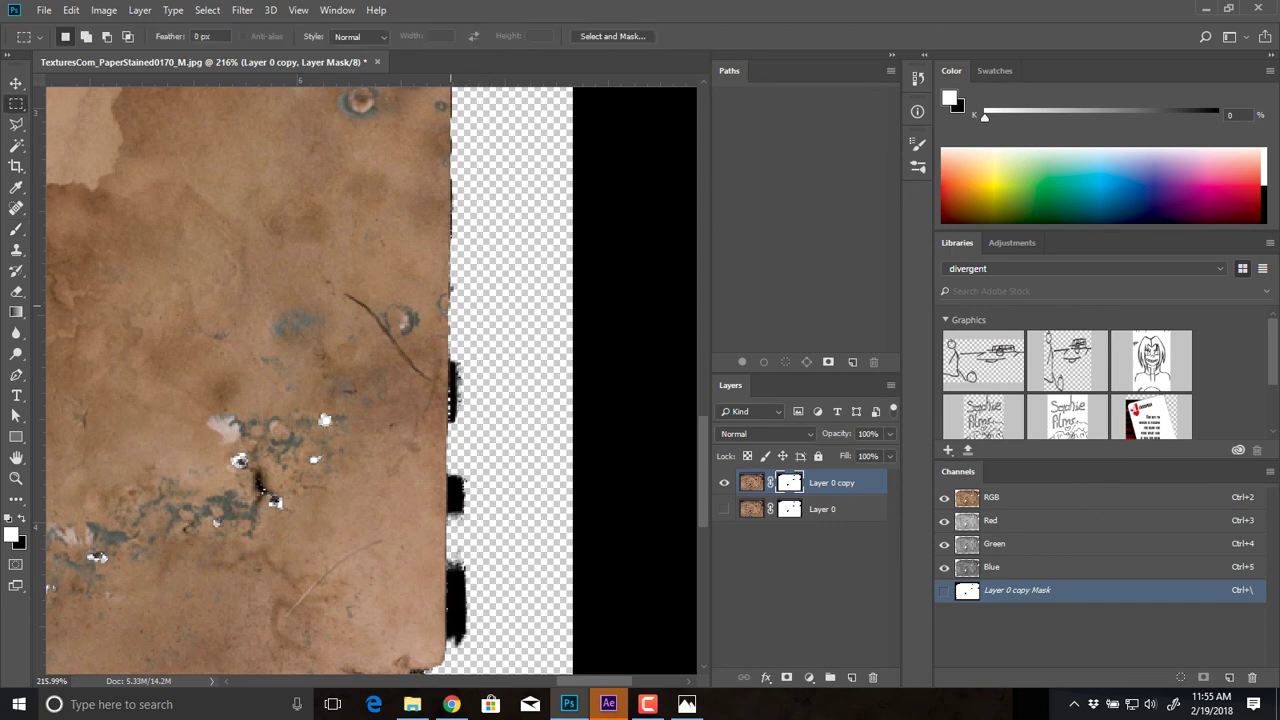
drag(450, 318, 606, 660)
key(alt+BackSpace)
key(ctrl+z)
key(ctrl+BackSpace)
key(ctrl+d)
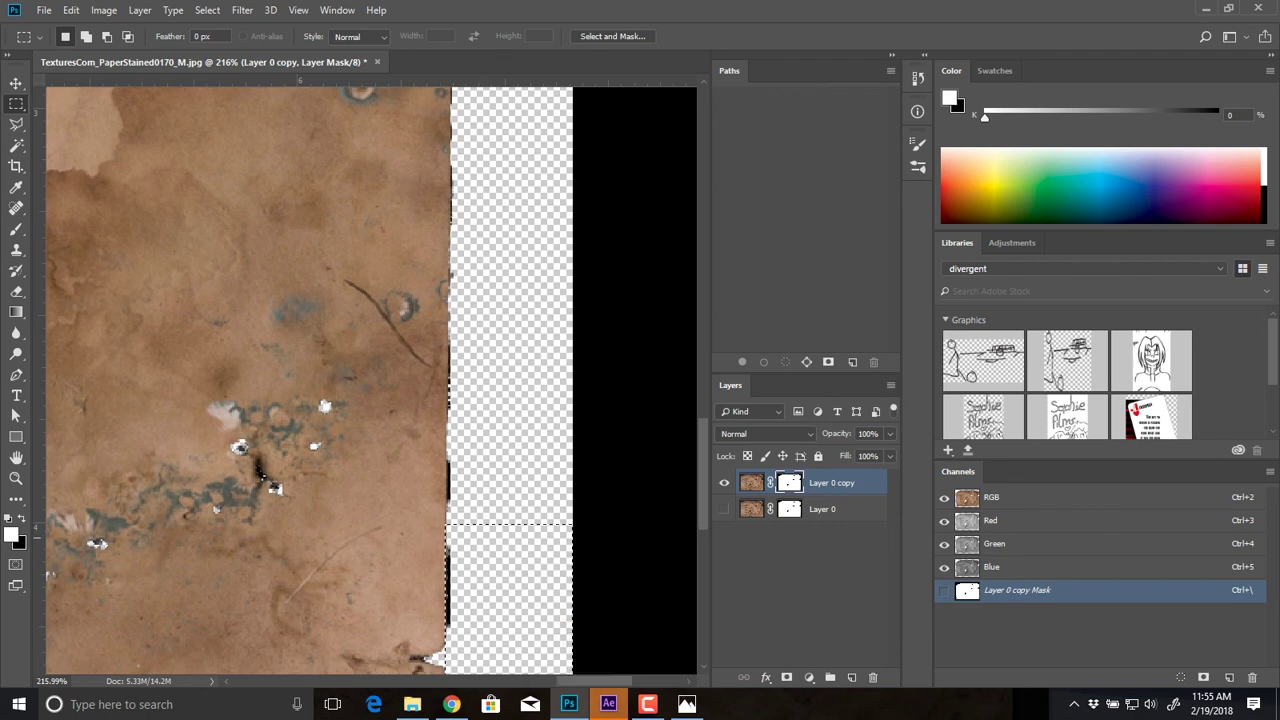
Step: Clear the remaining dark slivers along the paper's lower right edge from the mask with narrow rectangular selections, and deselect
key(Delete)
drag(465, 586, 477, 541)
drag(472, 490, 460, 353)
drag(478, 406, 480, 400)
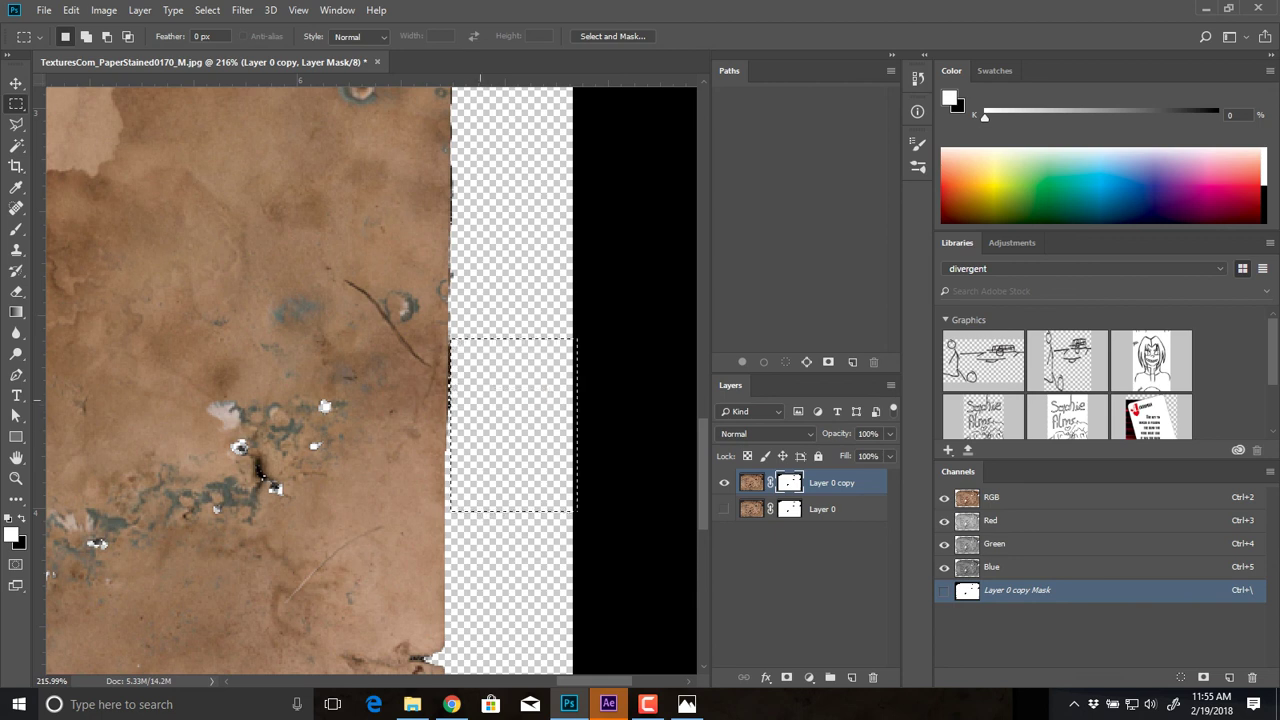
key(ctrl+d)
key(ctrl+0)
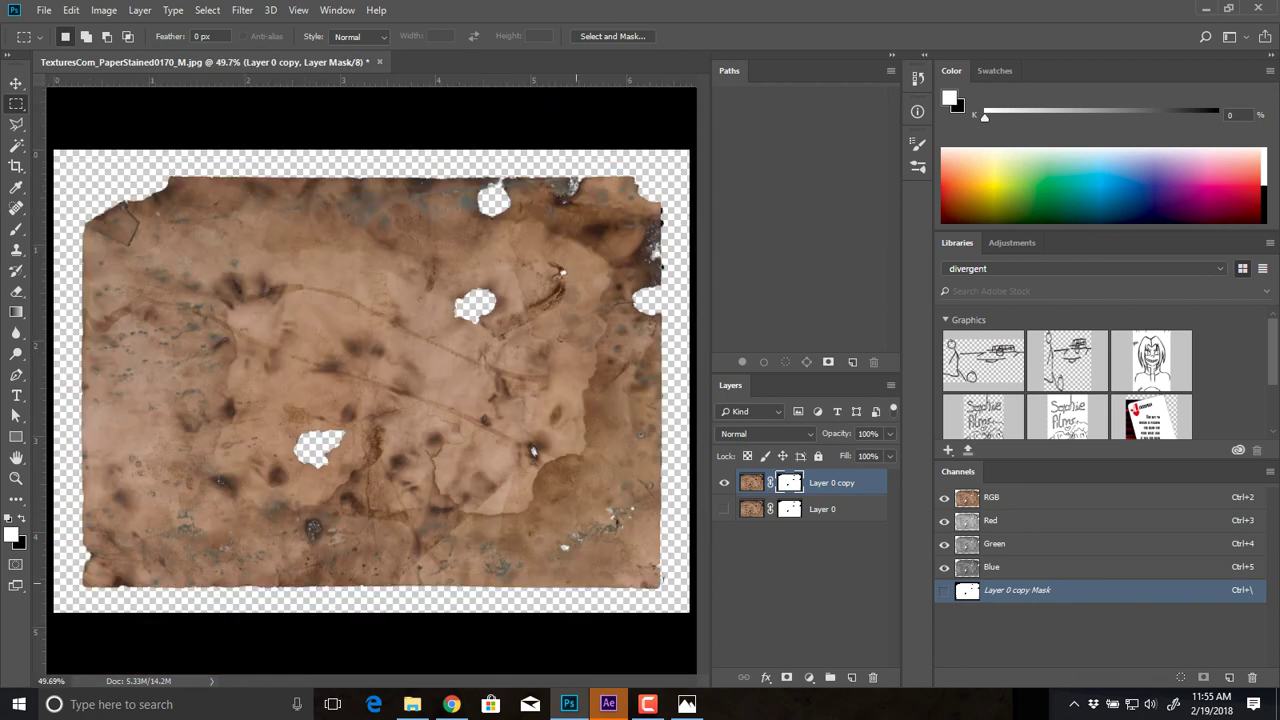
Step: Start saving the document under a new name in the Artwork folder and choose the TIFF format
key(ctrl+shift+s)
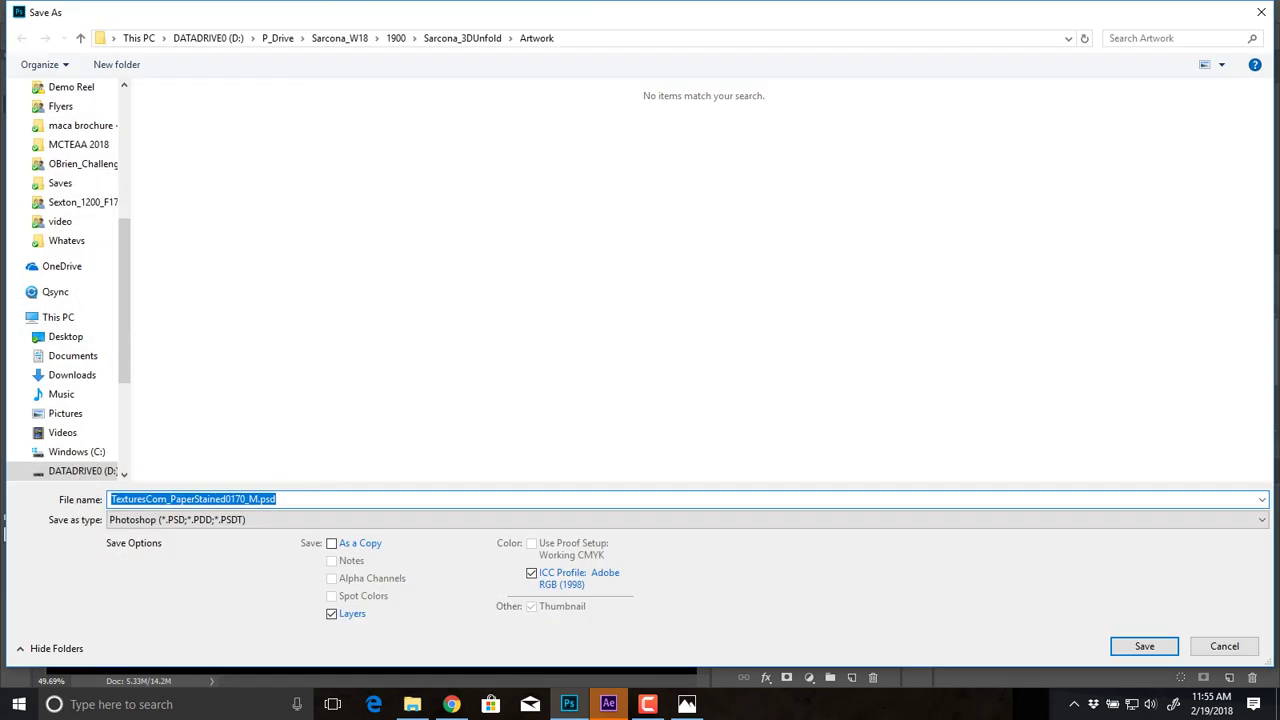
click(400, 520)
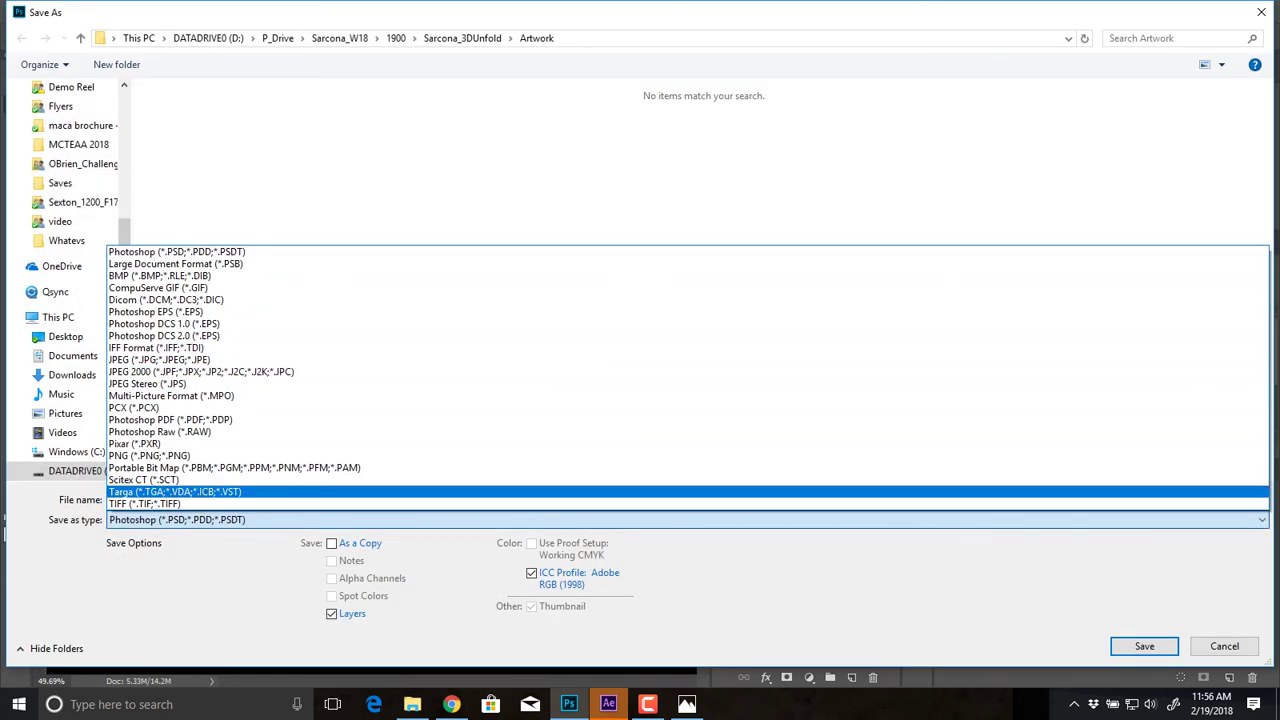
key(Return)
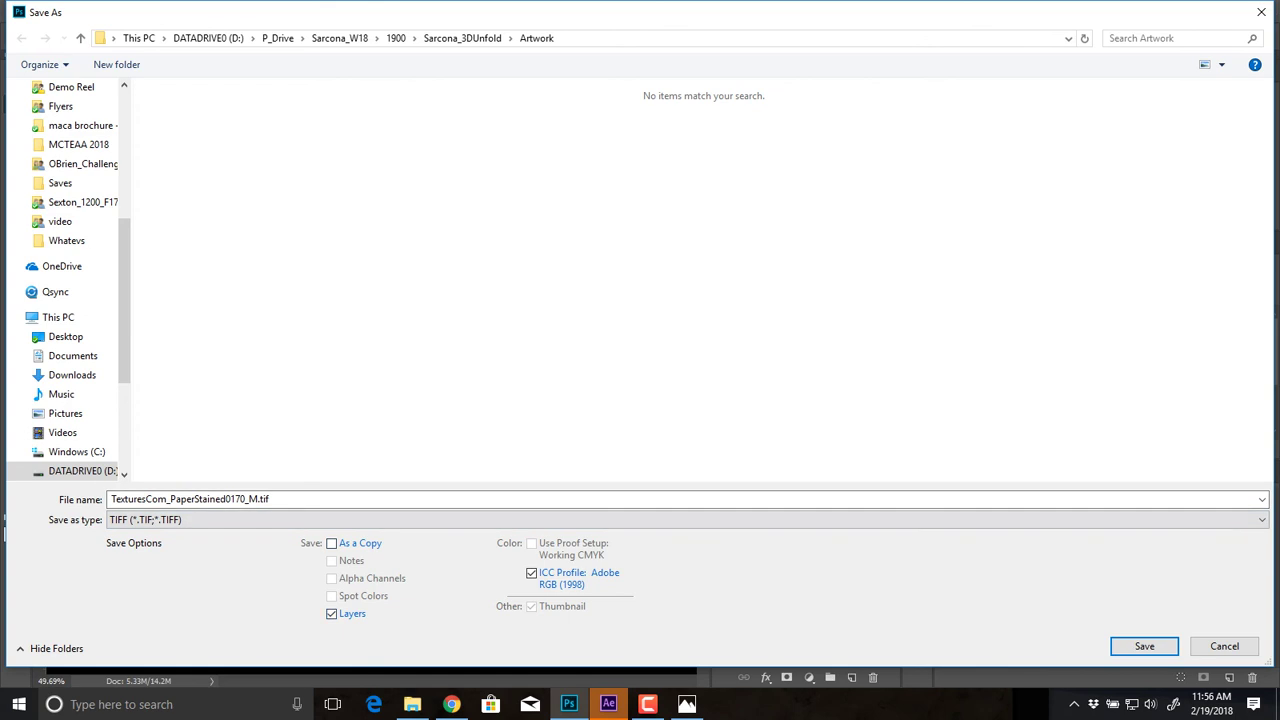
Step: Name the file PaperWithHoles and save it as a layered TIFF with no image compression and RLE layer compression
key(shift+Tab)
text(Tex)
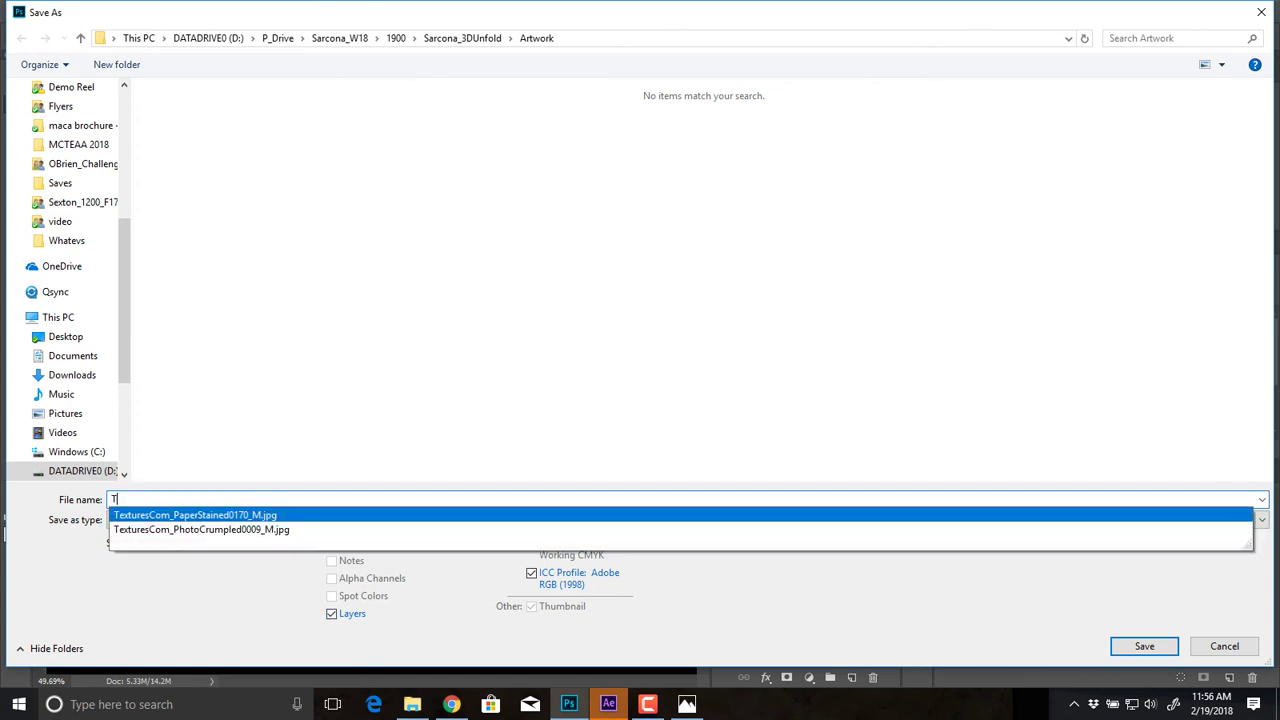
key(BackSpace)
key(BackSpace)
key(BackSpace)
text(Paper)
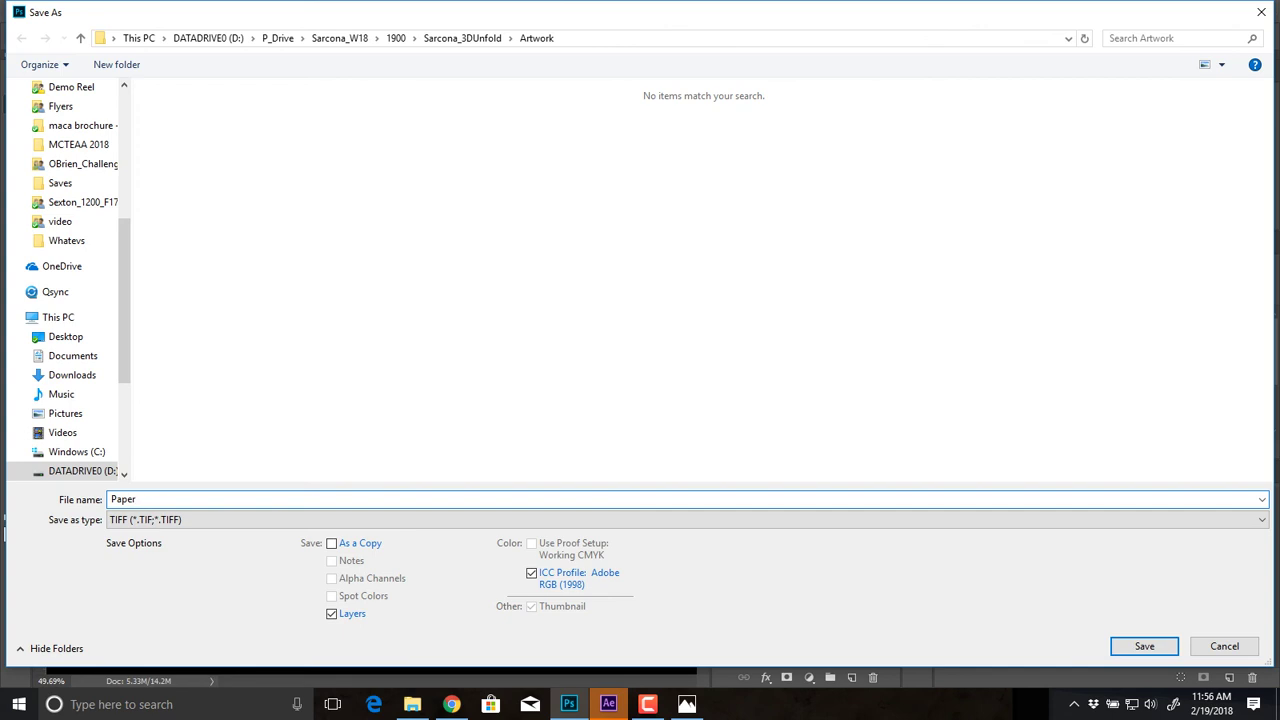
text(Stained)
key(Return)
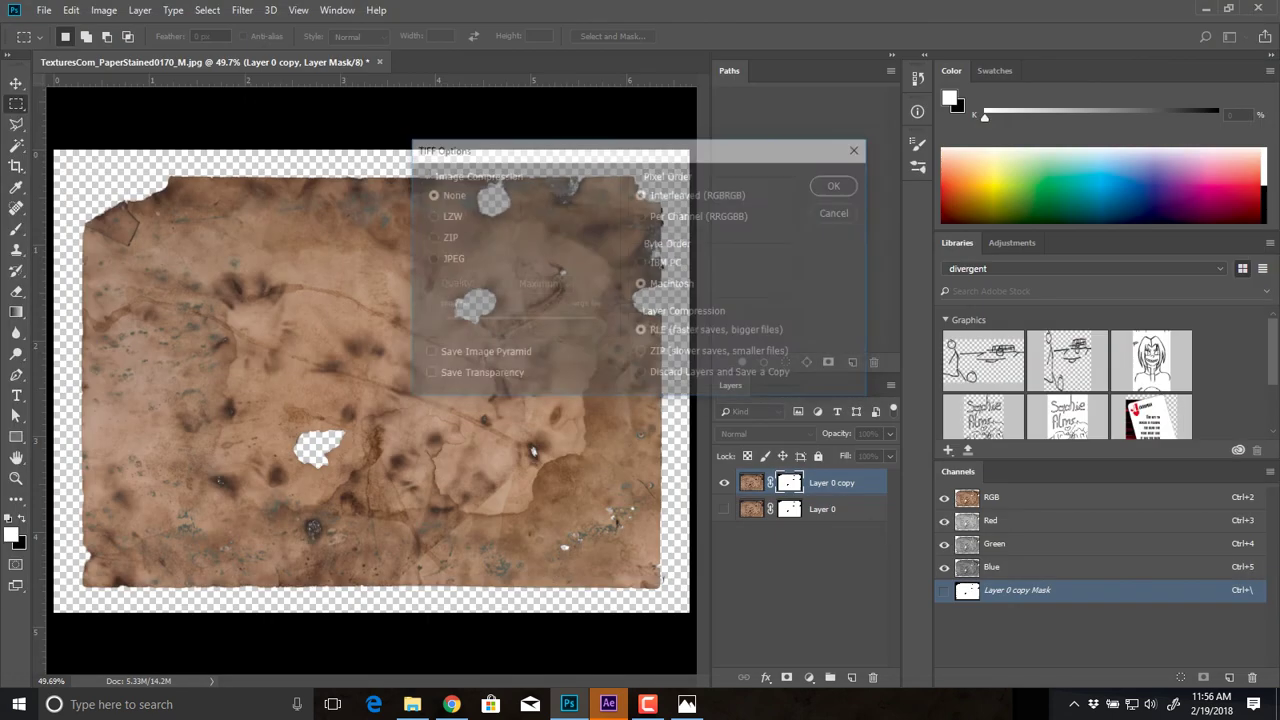
key(Return)
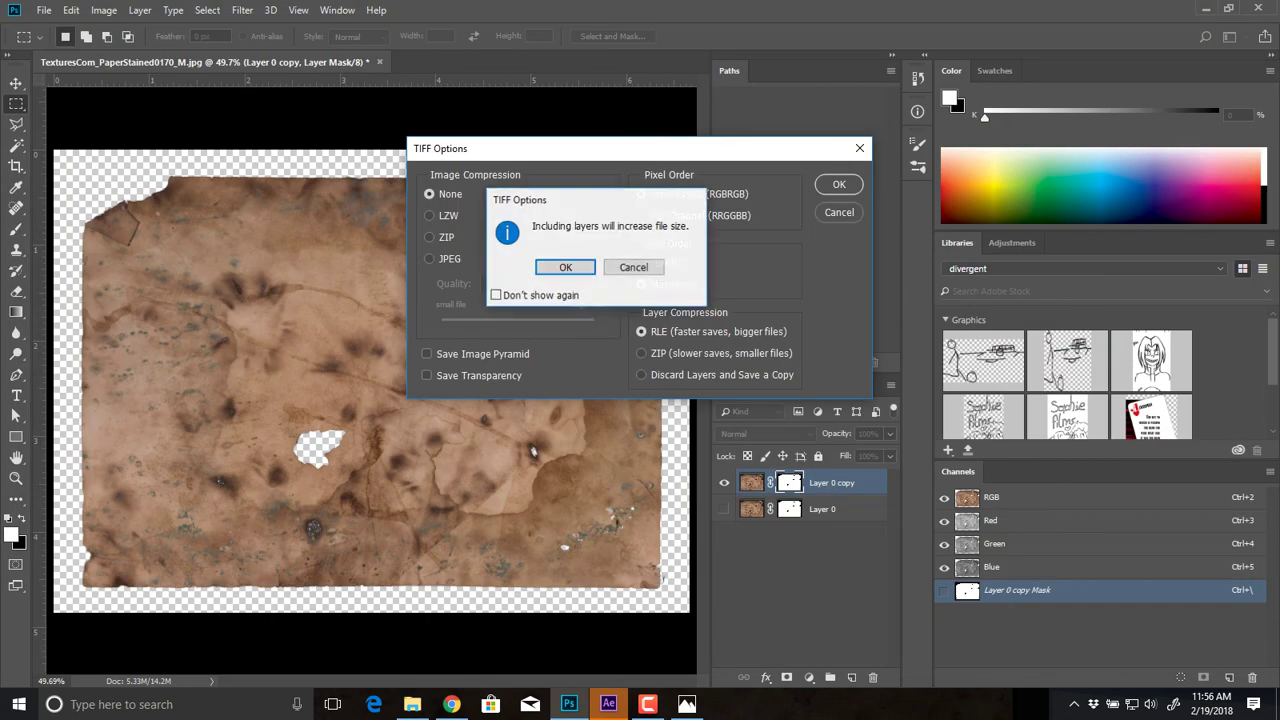
key(Return)
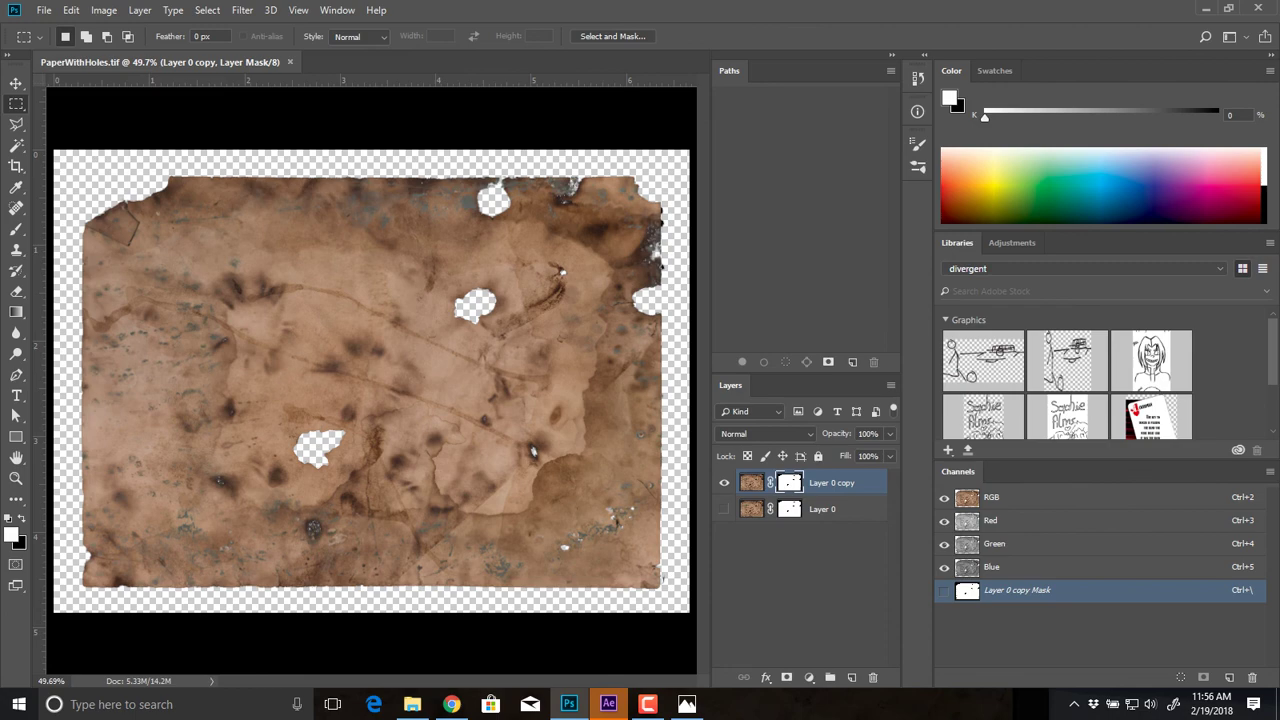
Step: Switch to After Effects, minimizing Photoshop and the browser and closing the photo preview and the Start window
click(1206, 8)
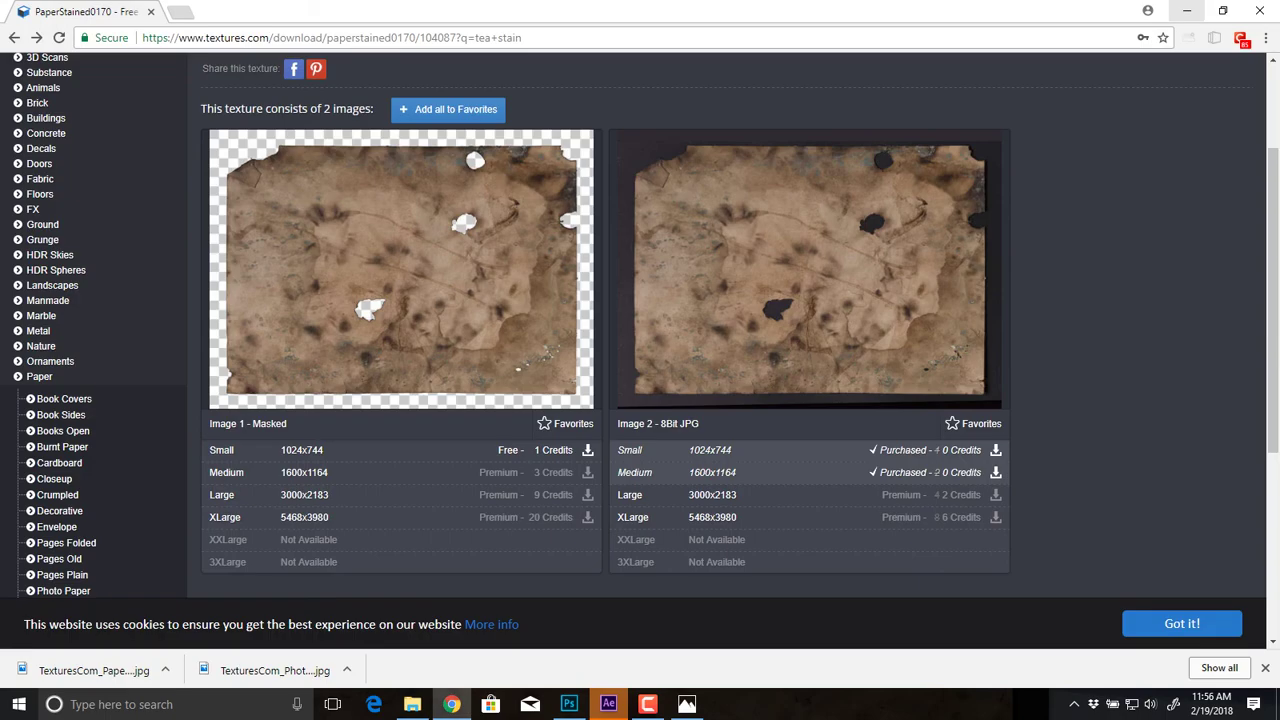
click(1187, 8)
click(873, 65)
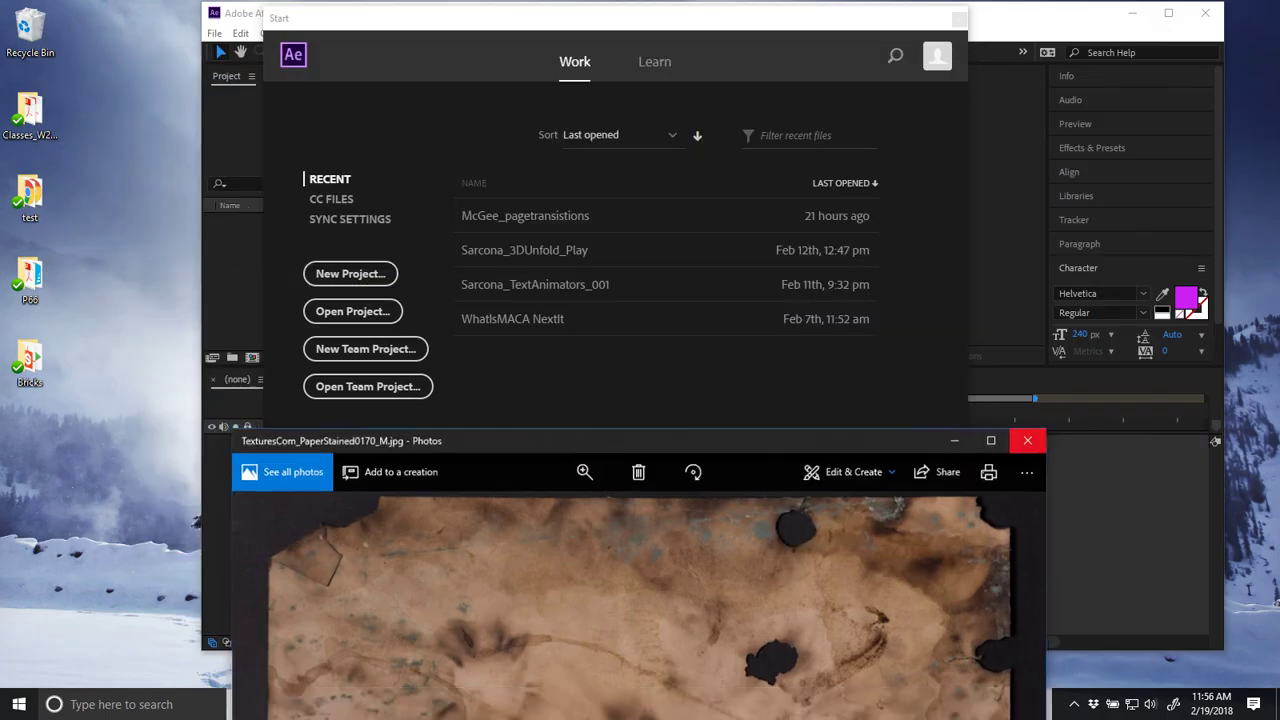
click(1030, 438)
click(958, 18)
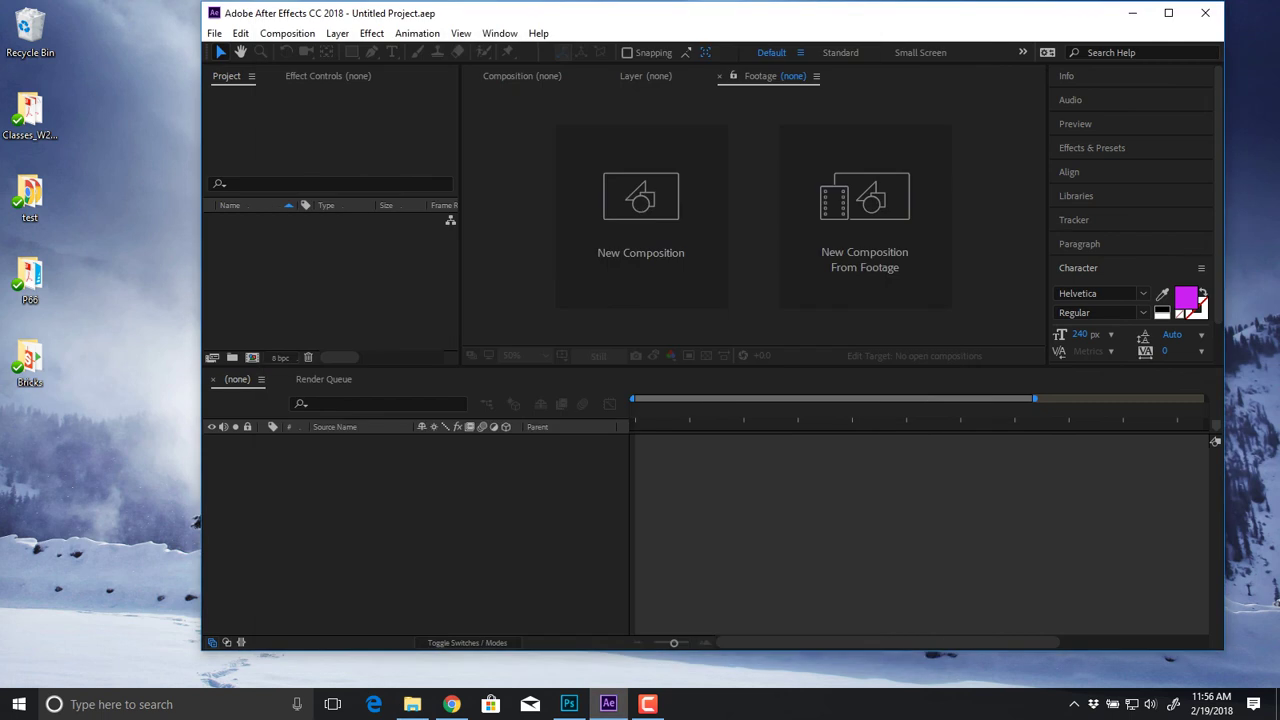
Step: Browse in File Explorer from P_Drive through the W18 and 1900 folders to the 3DUnfold folder and open the Template_001.aep project
key(super+e)
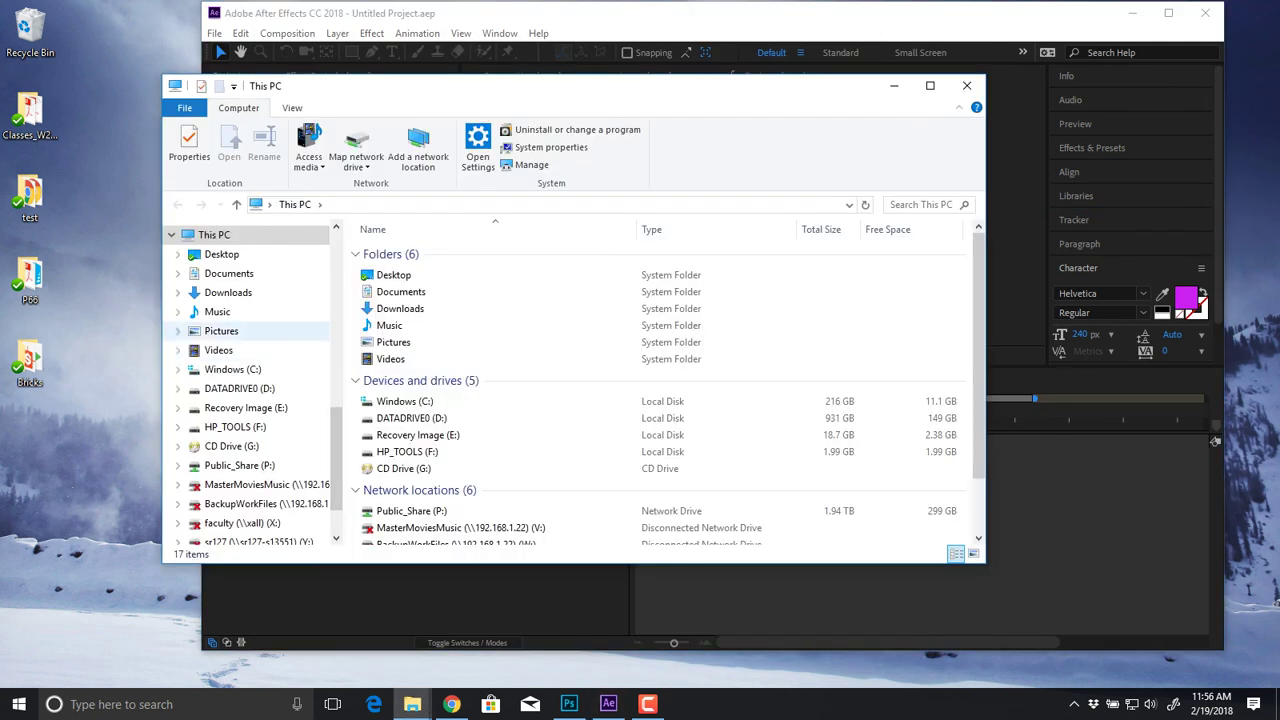
scroll(245, 350, up, 5)
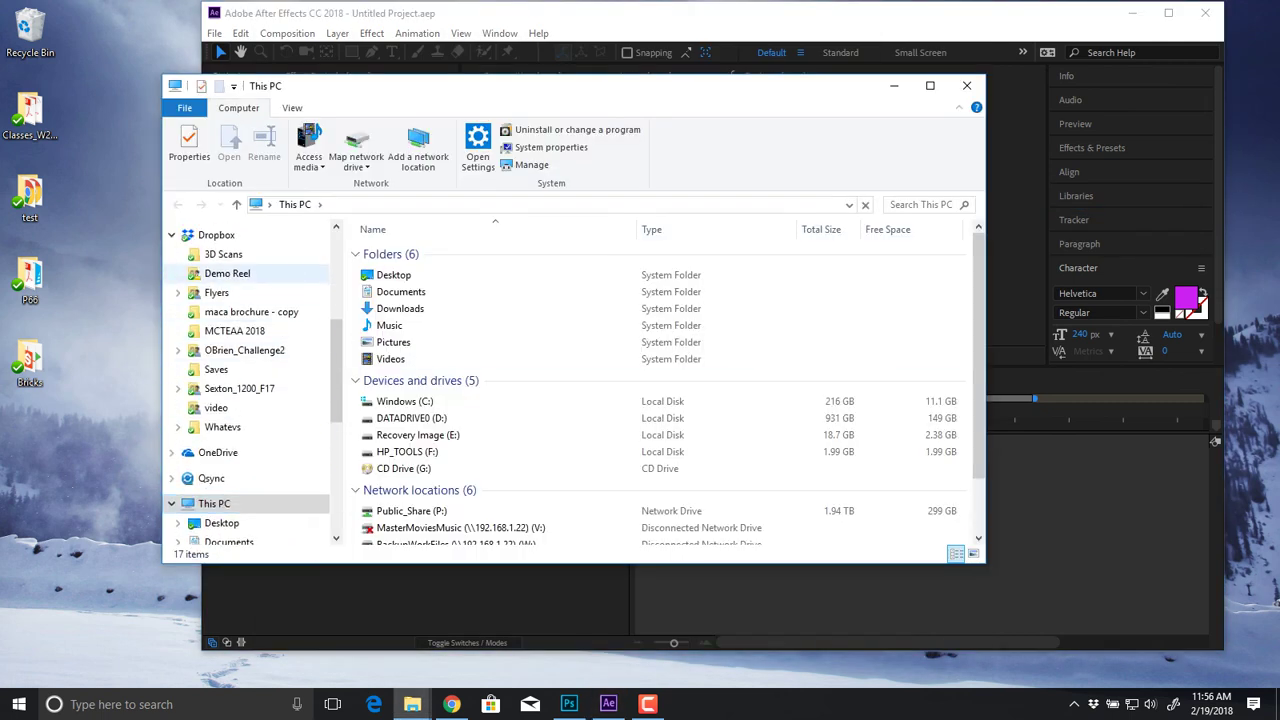
click(216, 234)
scroll(216, 234, up, 2)
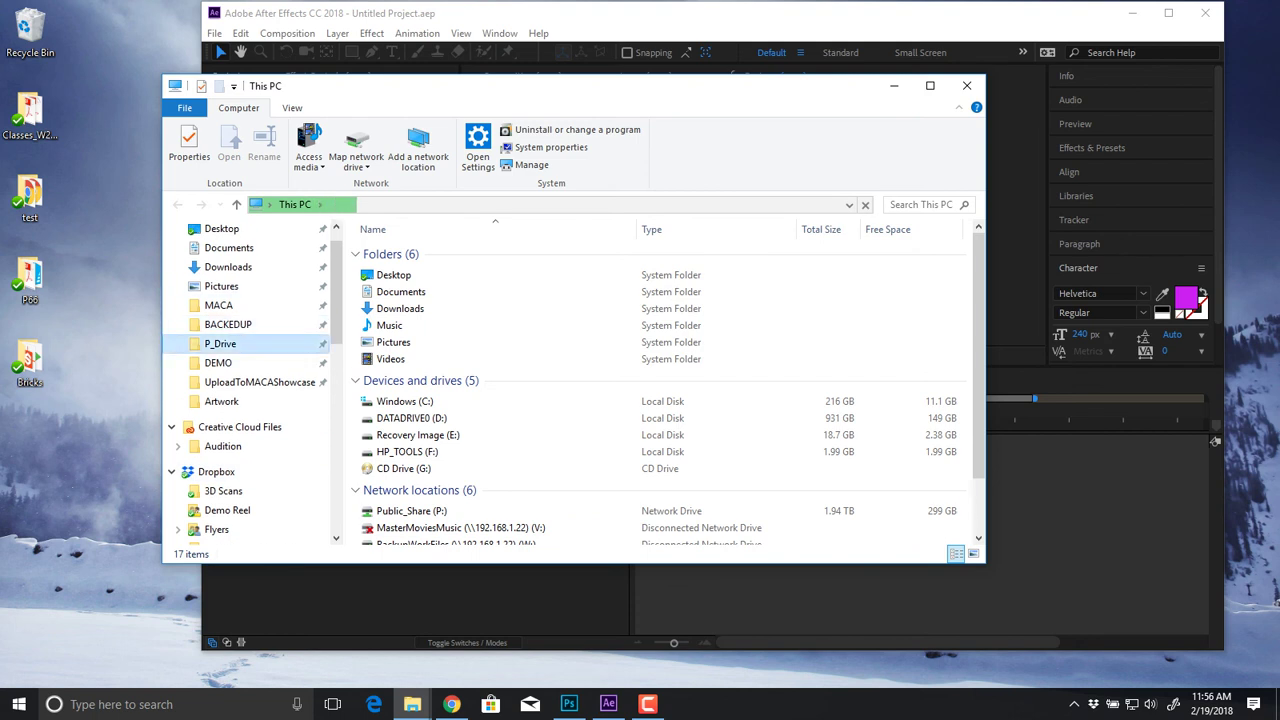
click(220, 343)
double_click(466, 285)
double_click(386, 252)
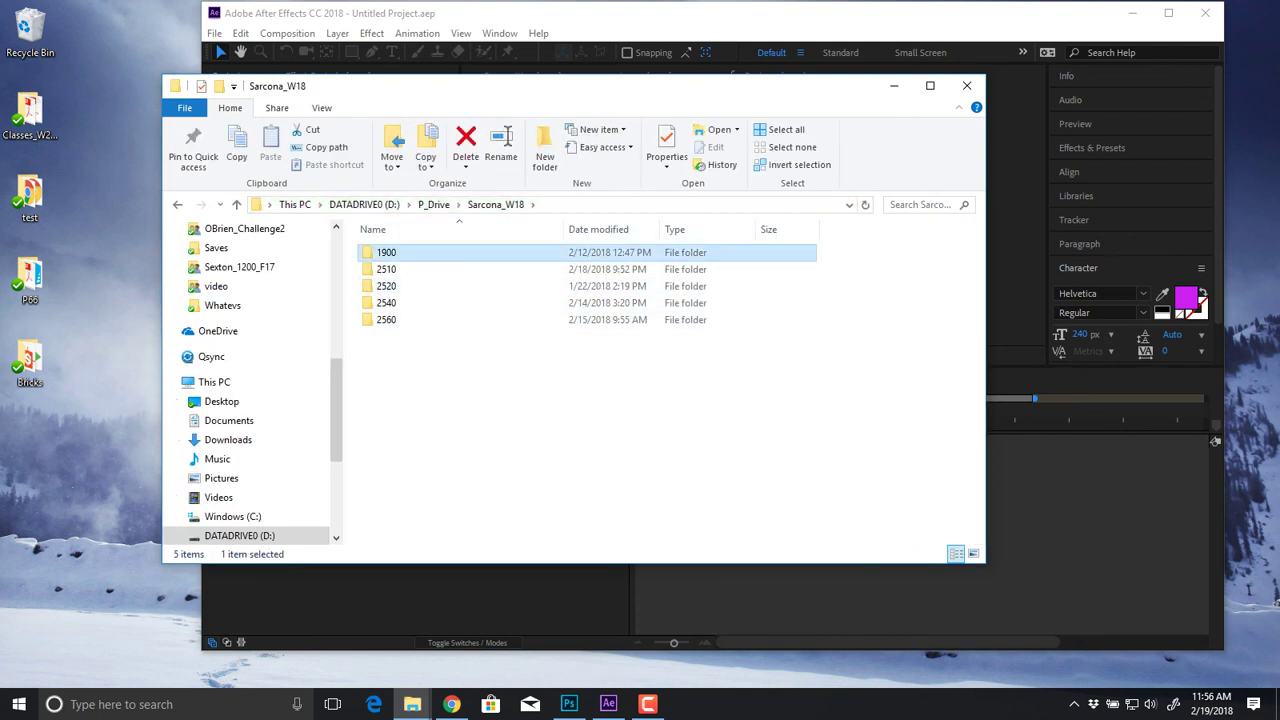
click(430, 286)
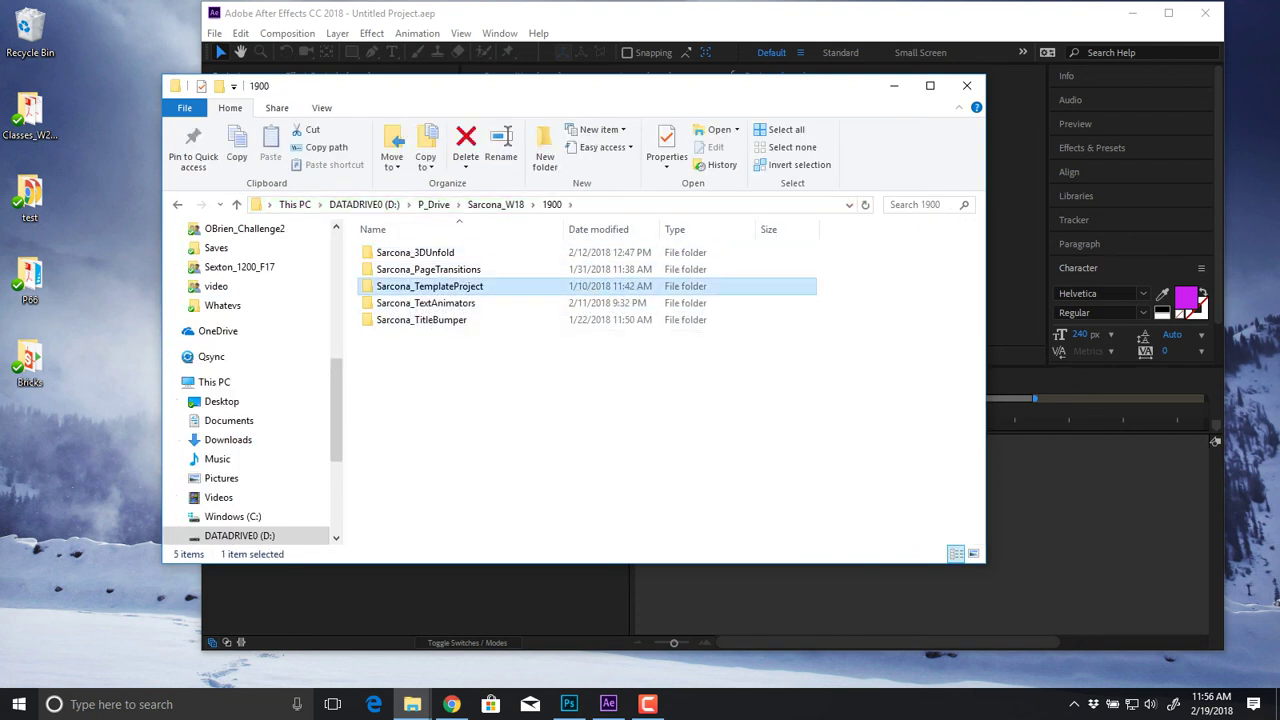
double_click(415, 252)
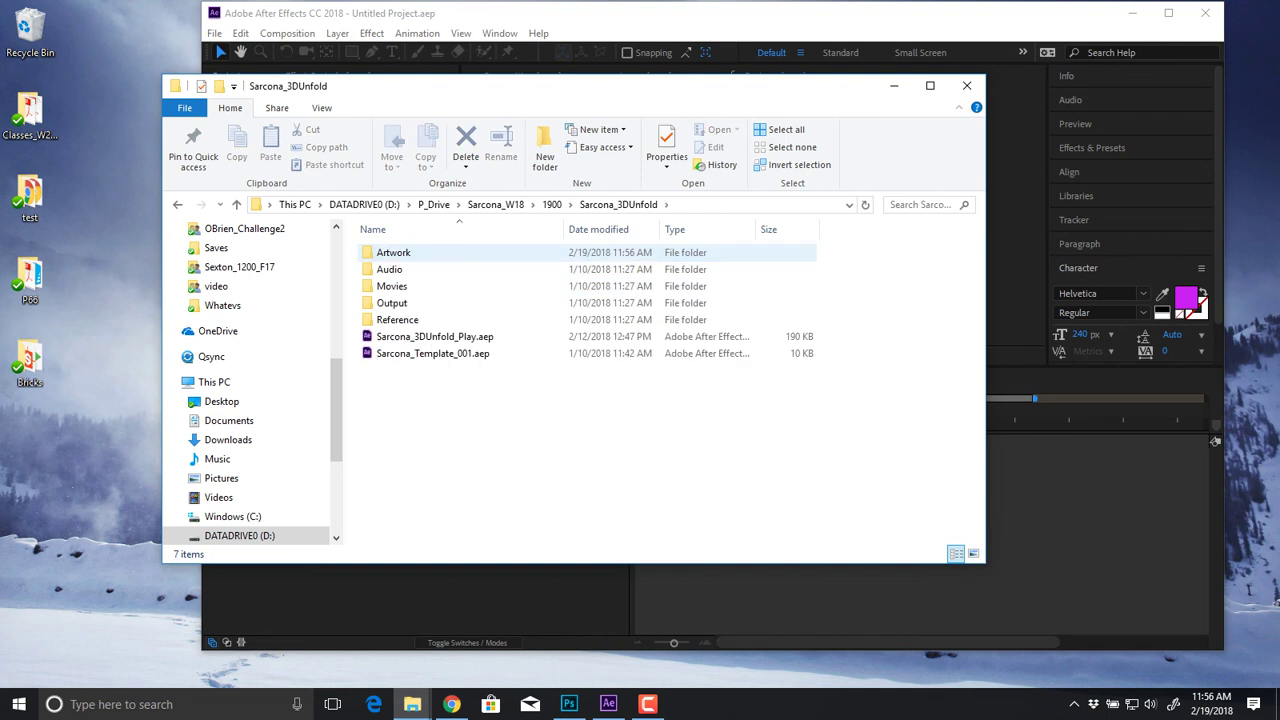
double_click(432, 353)
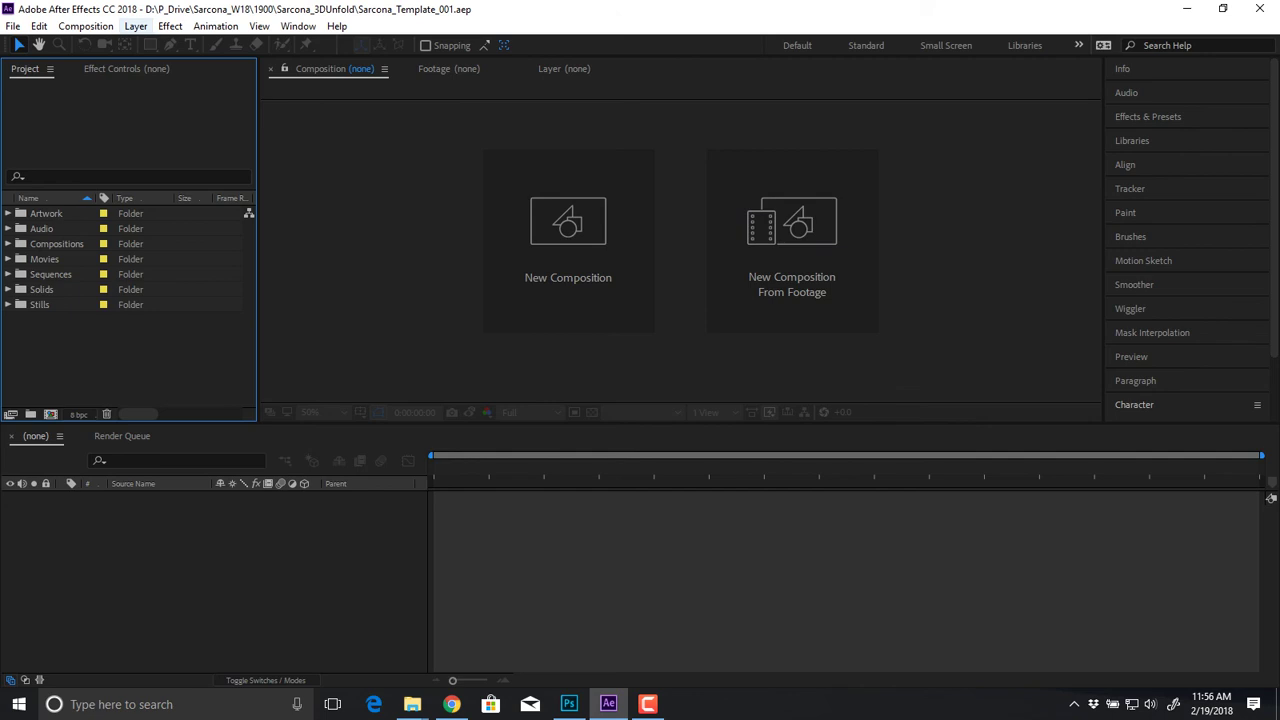
Step: Start a new composition and set its width to 964 px and its height to 540 px
click(86, 27)
click(72, 45)
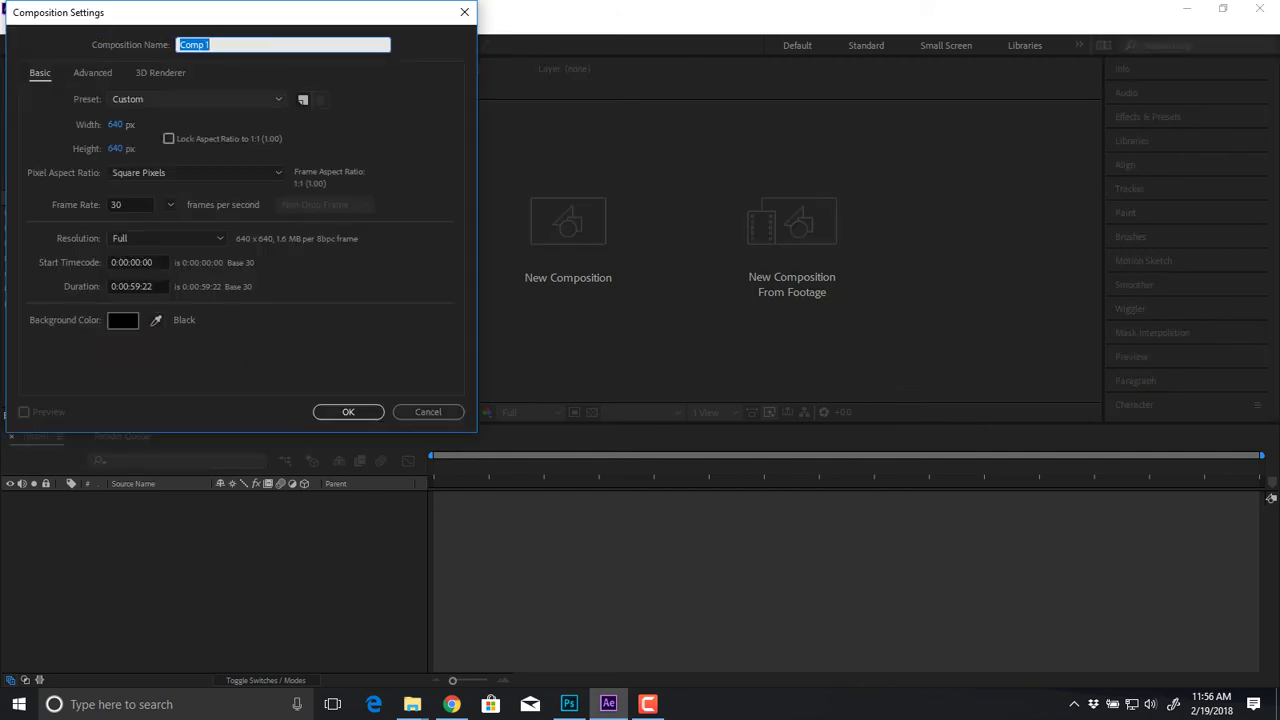
key(Tab)
key(Tab)
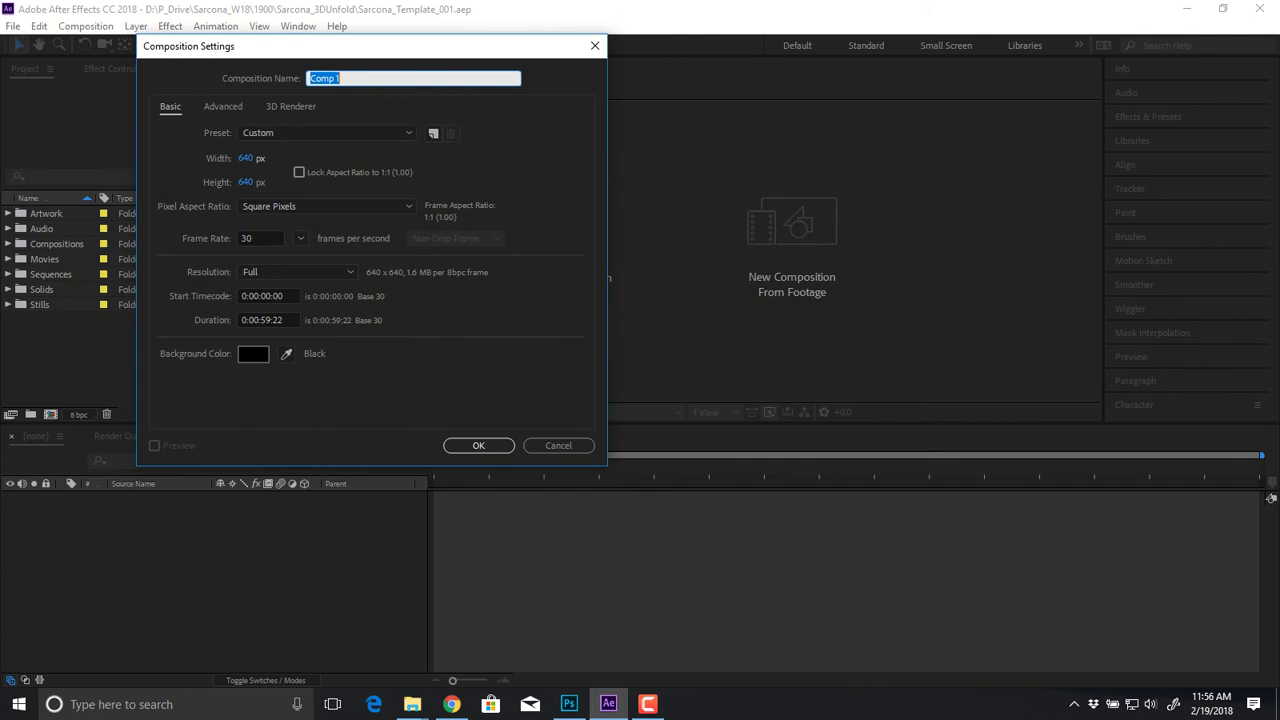
text(964)
key(Tab)
text(540)
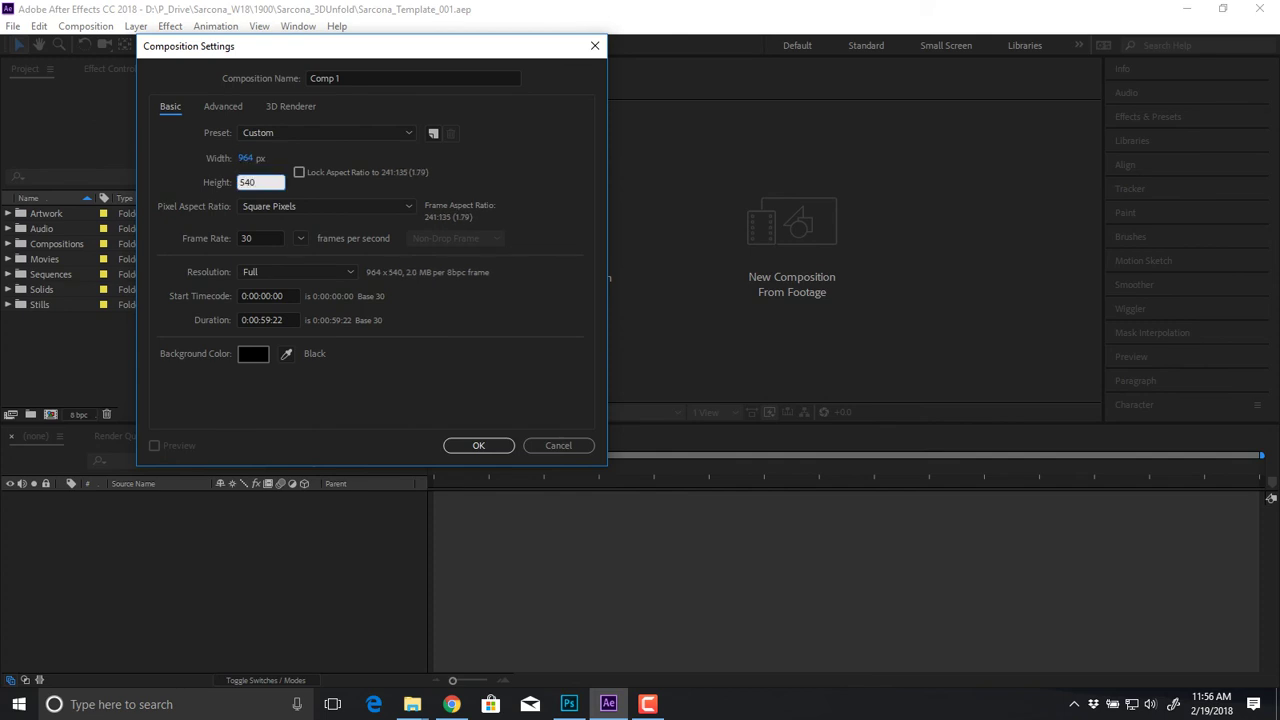
Step: Set the new composition's duration to 5 seconds, keep 30 frames per second, and create it
key(Tab)
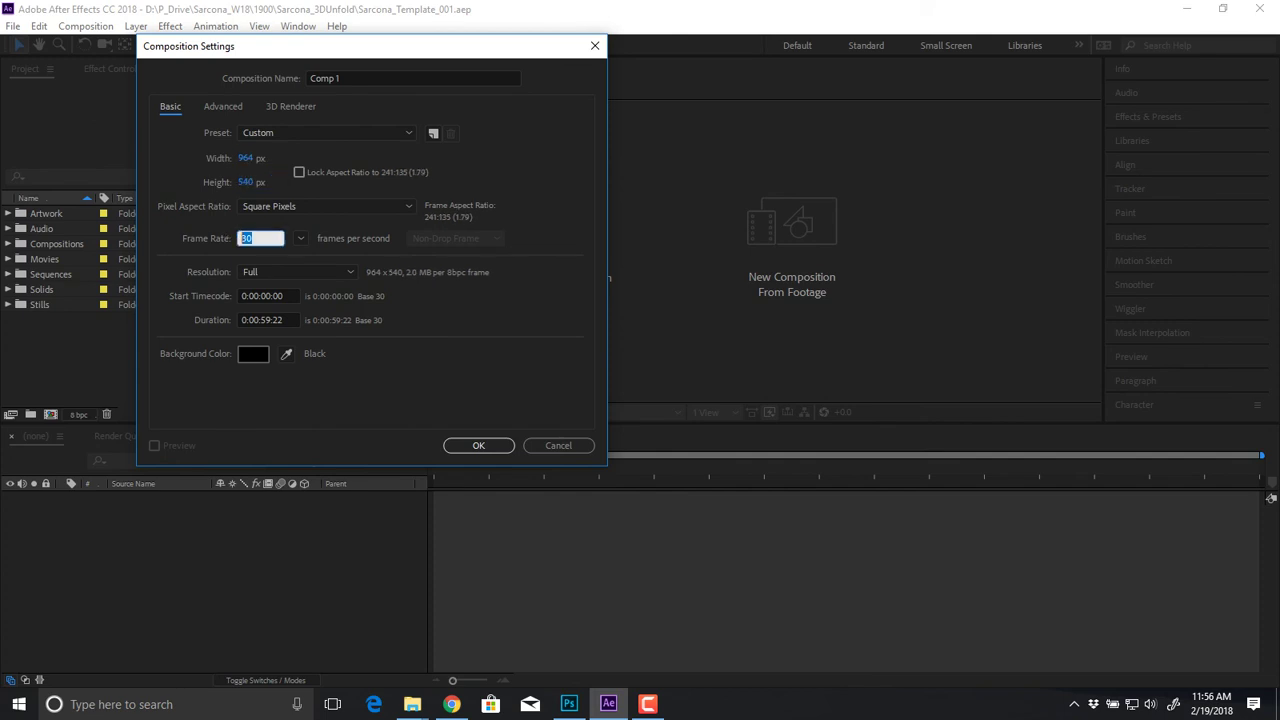
key(Tab)
key(Tab)
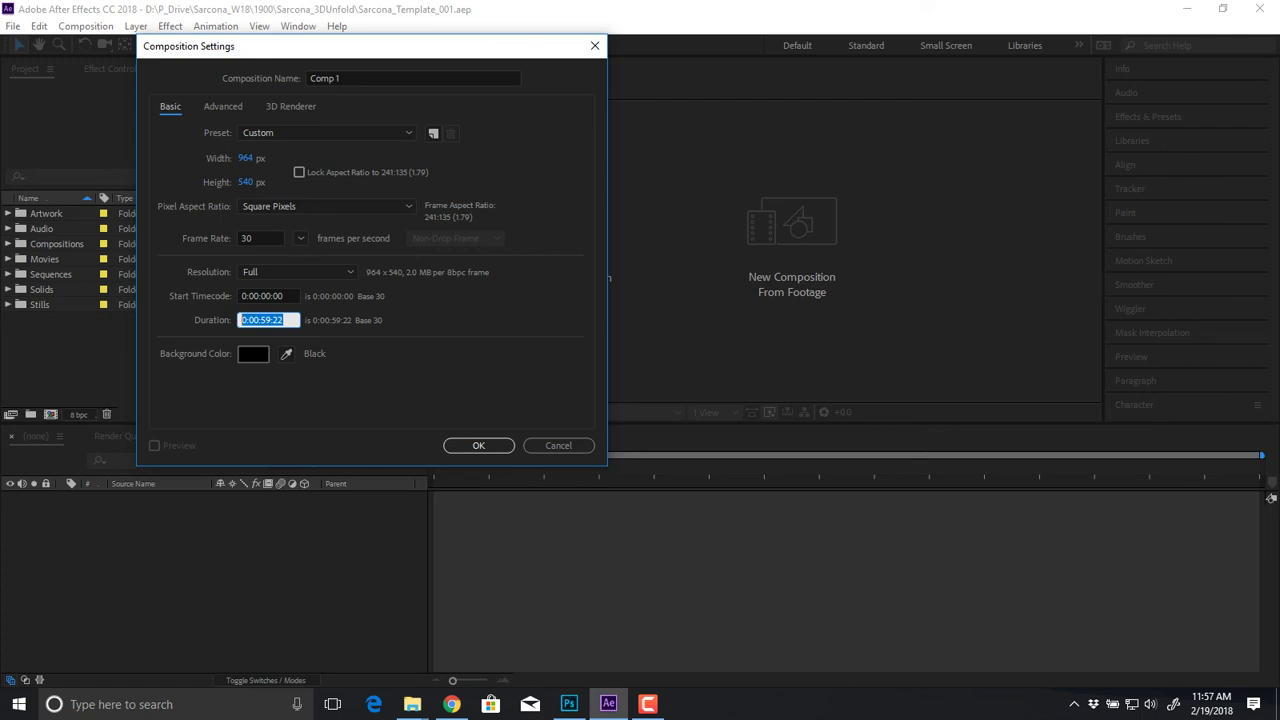
text(500)
key(Return)
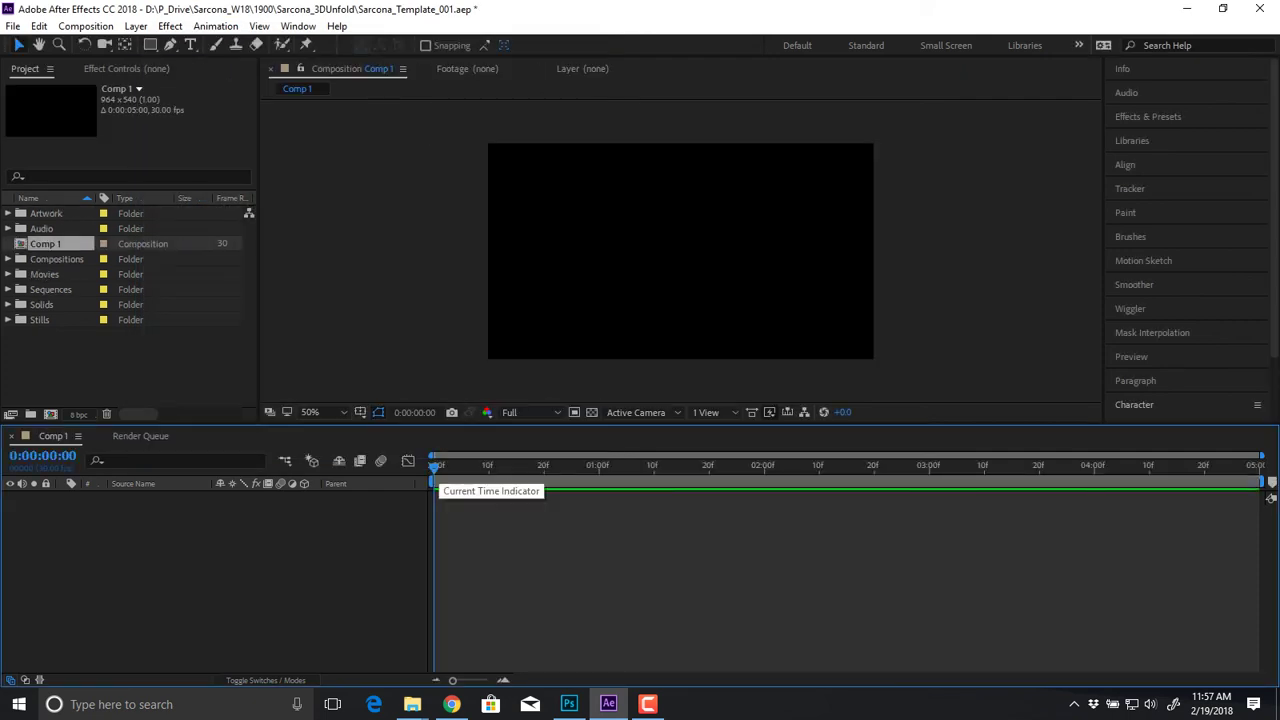
Step: Scrub through Comp 1's timeline to its last frame and return to the start
drag(436, 470, 1255, 467)
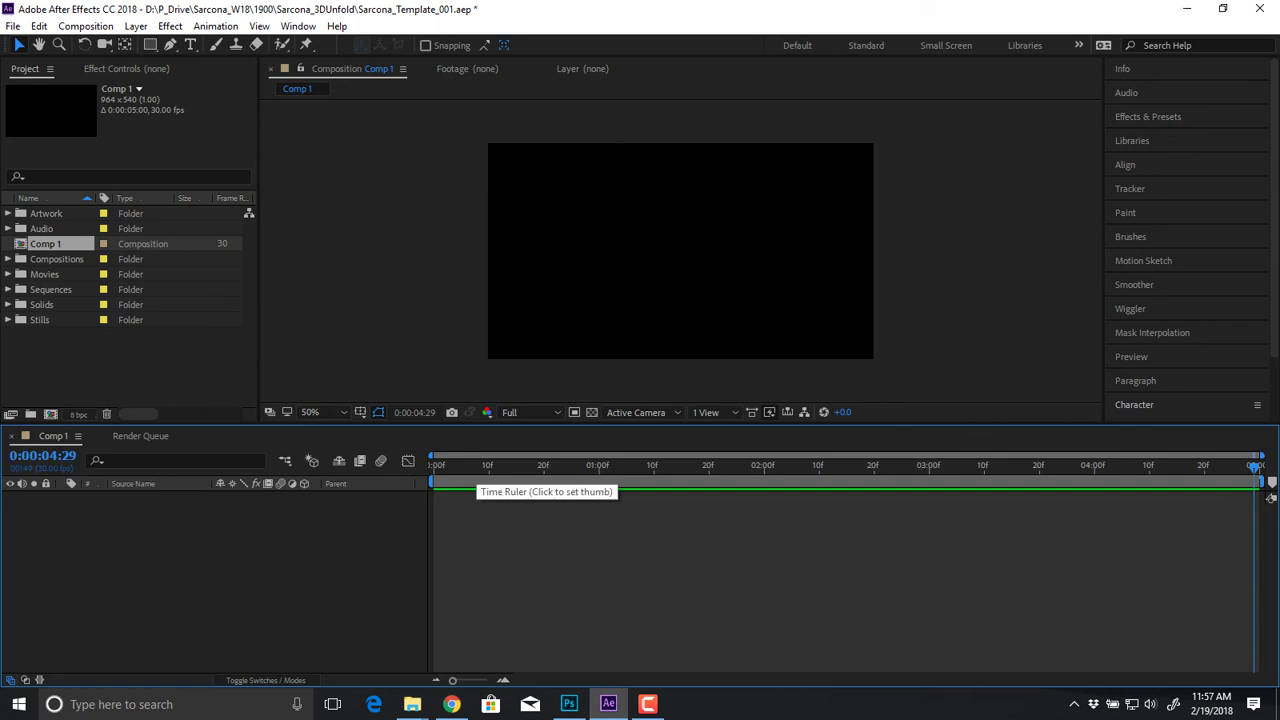
key(Home)
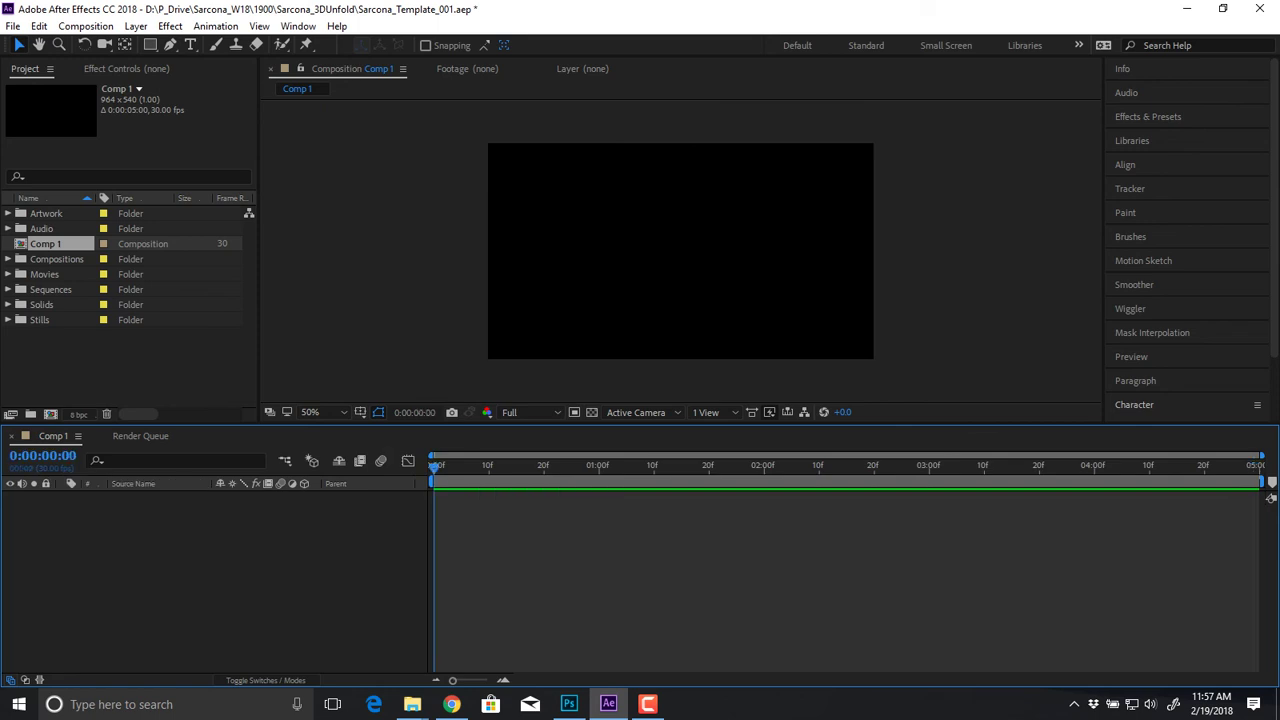
Step: Rename Comp 1 as PirateMap_ORIG and move it into the Compositions folder of the project
right_click(50, 244)
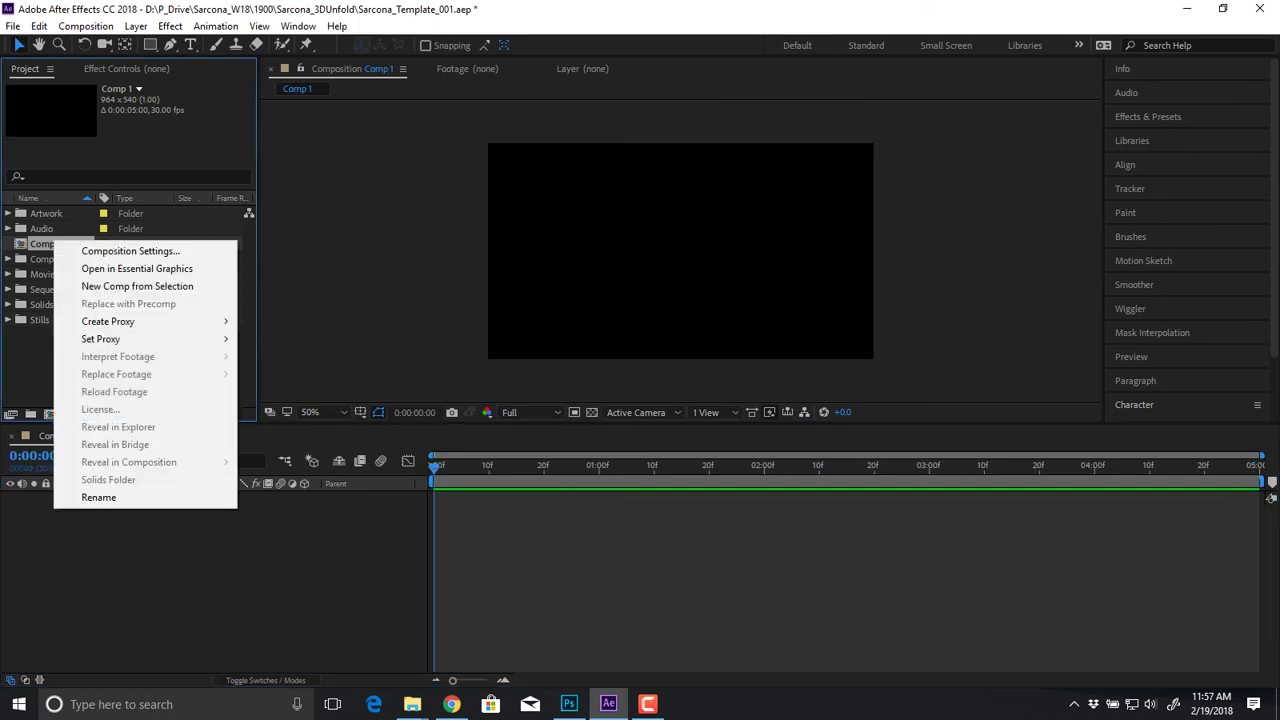
click(100, 498)
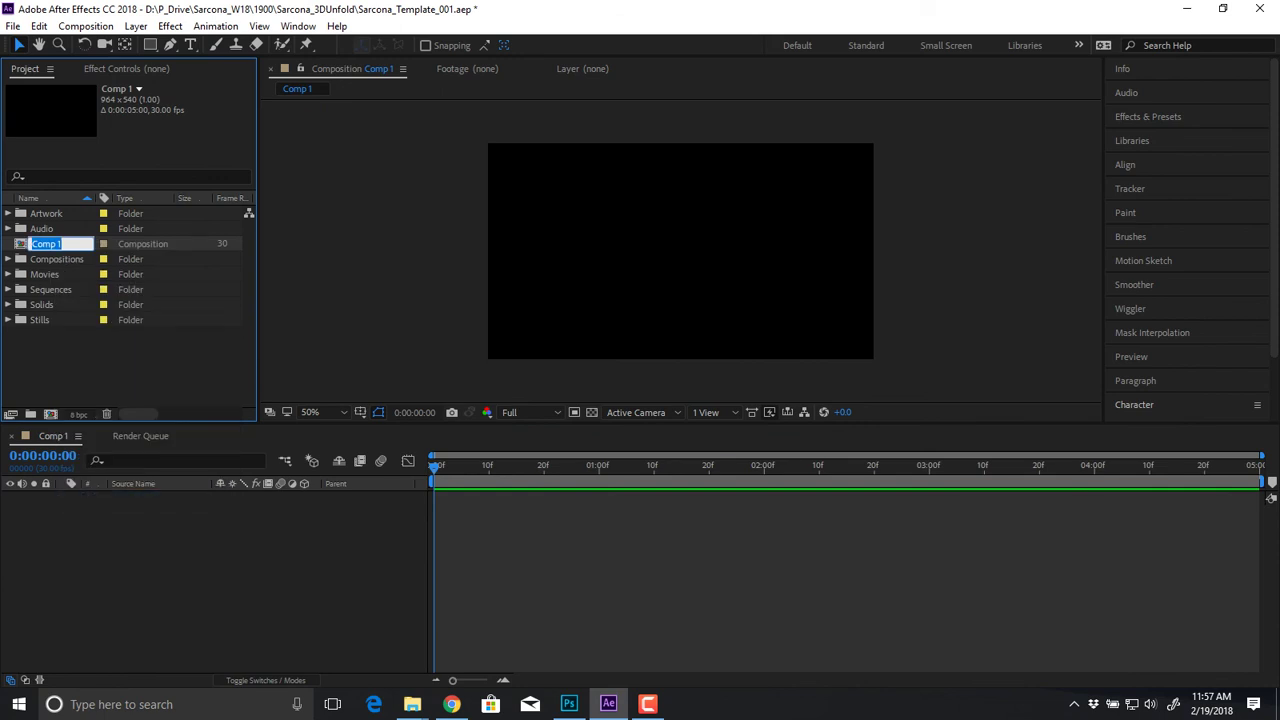
text(PirateMap)
text(_ORIG)
key(Return)
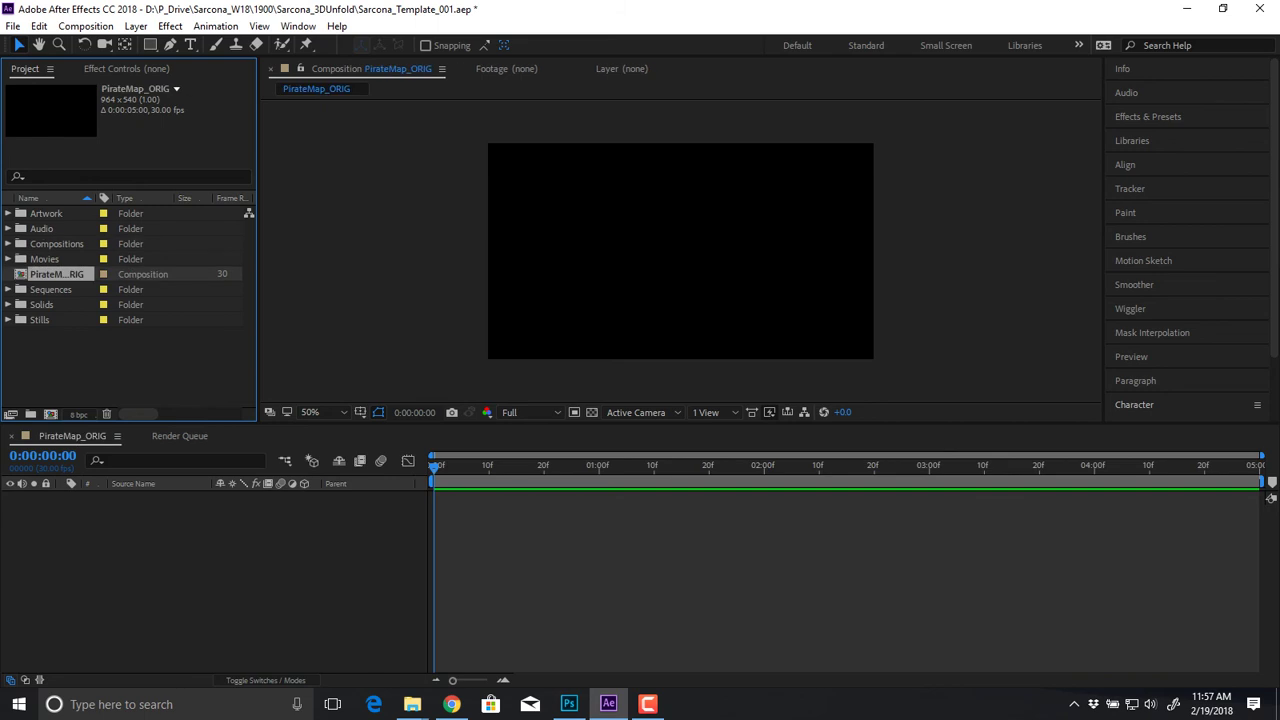
drag(57, 274, 55, 243)
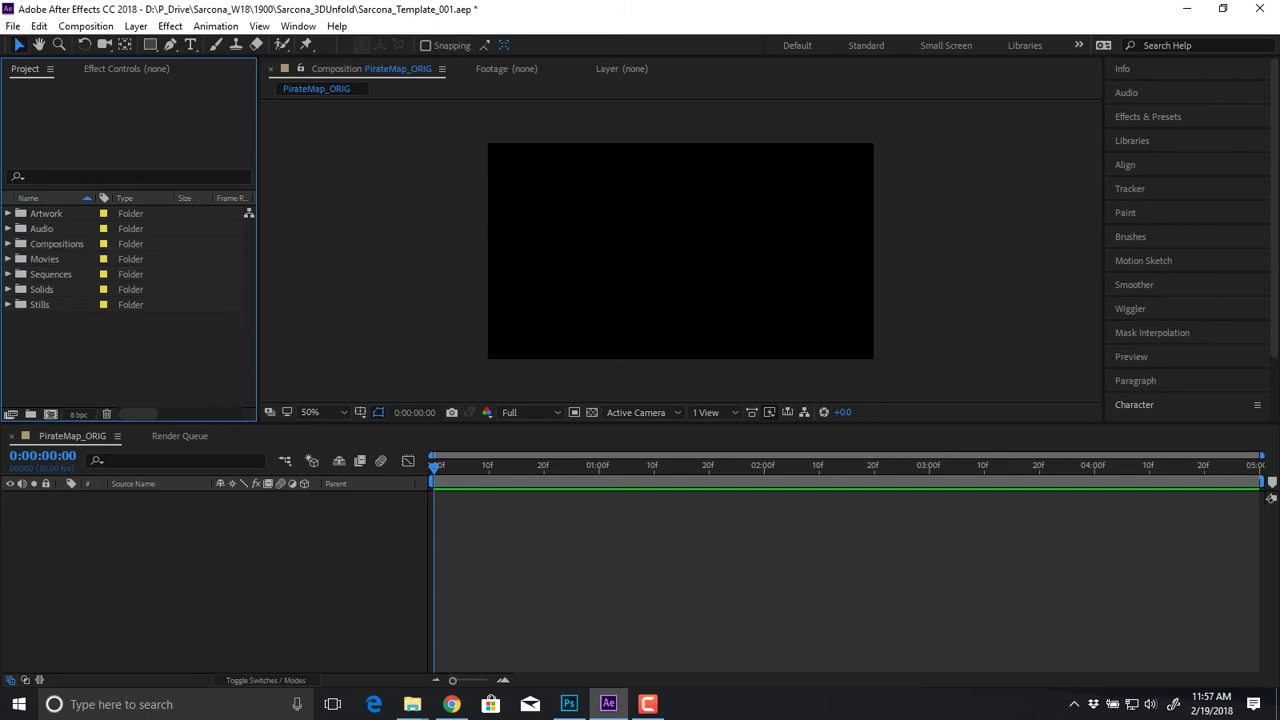
Step: Start a file import and browse from P_Drive through the W18, 1900 and 3DUnfold folders to the Artwork folder
key(ctrl+i)
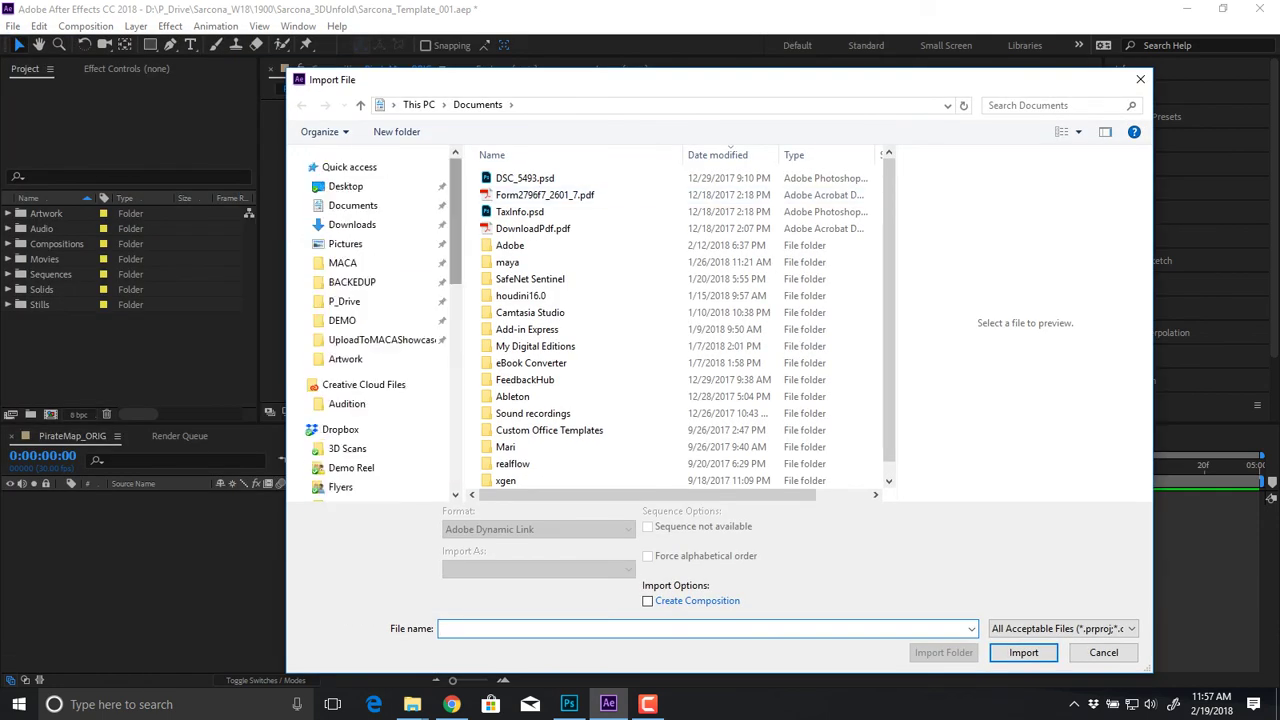
click(352, 225)
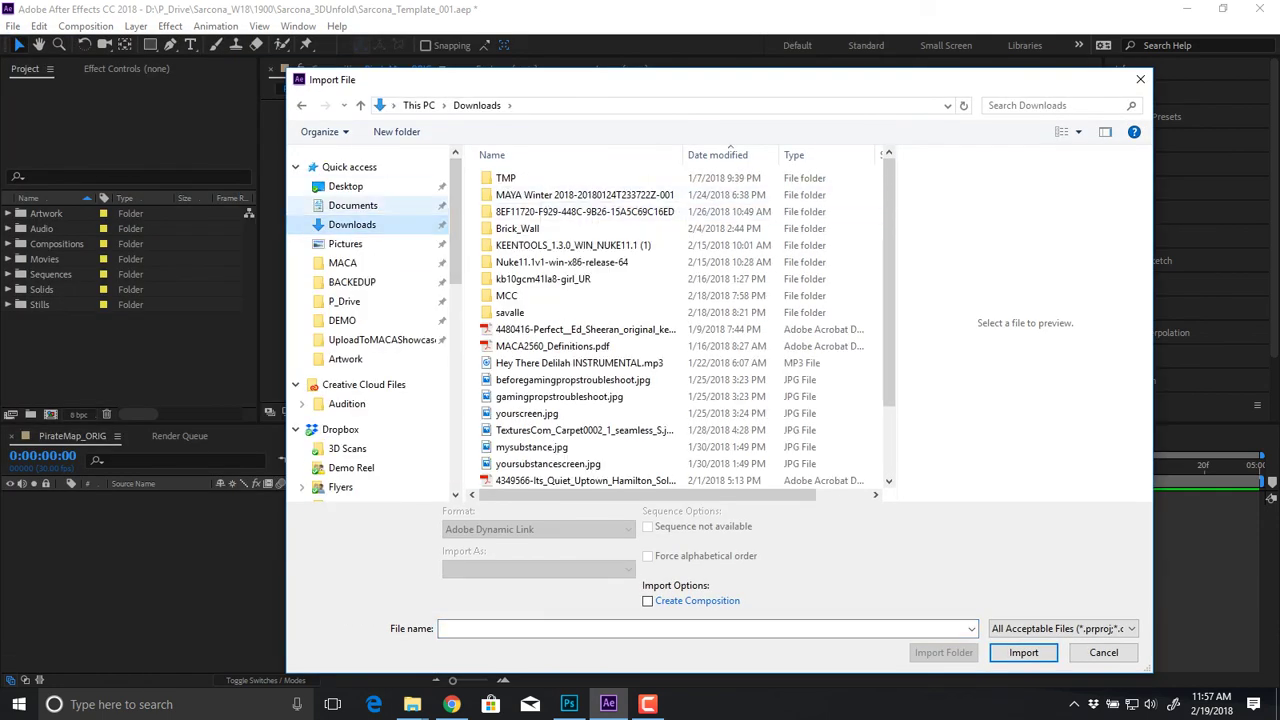
click(353, 206)
click(352, 282)
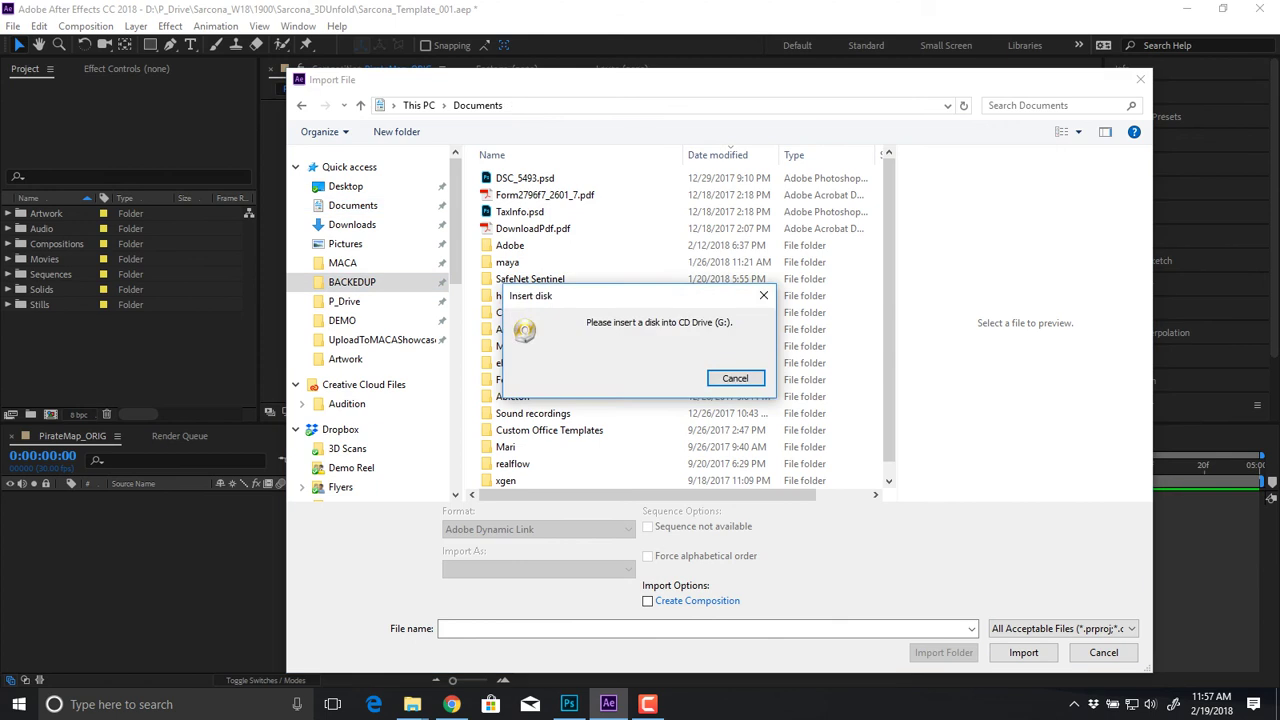
click(735, 378)
click(345, 301)
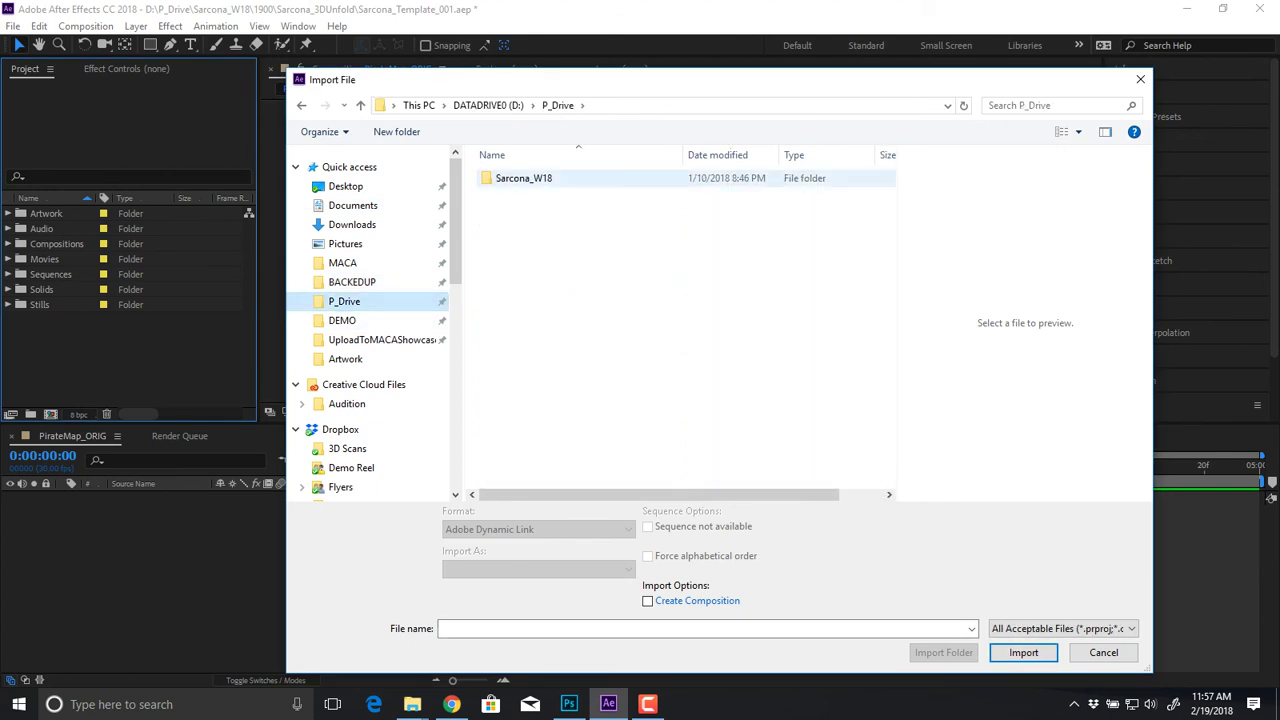
double_click(520, 178)
double_click(540, 178)
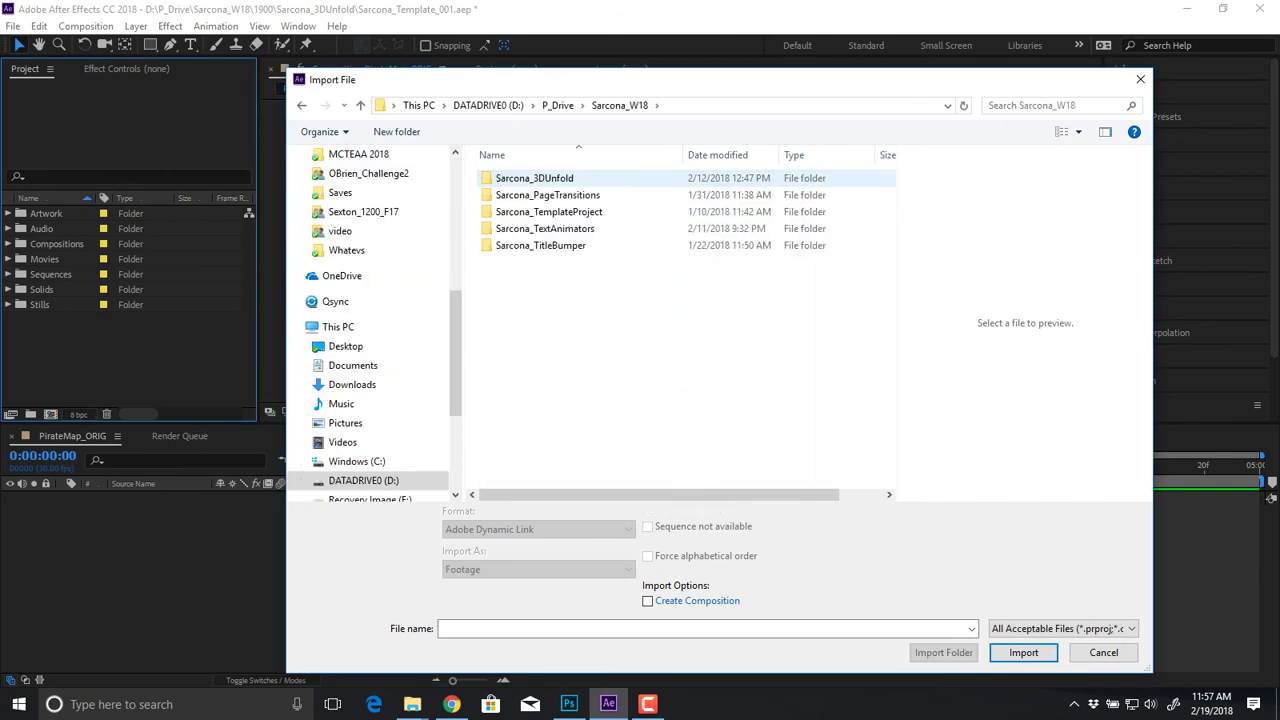
double_click(534, 178)
double_click(516, 176)
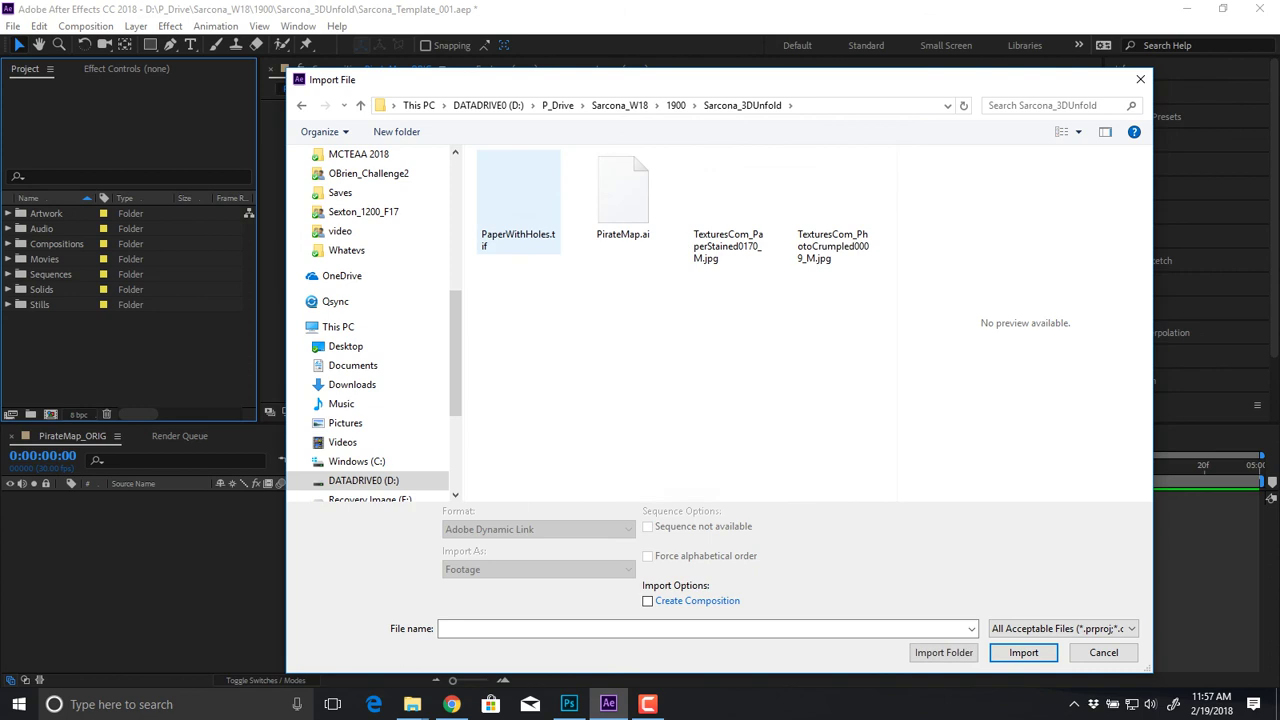
Step: Import PaperWithHoles.tif as footage and open it in the Footage viewer at 25% magnification
click(518, 200)
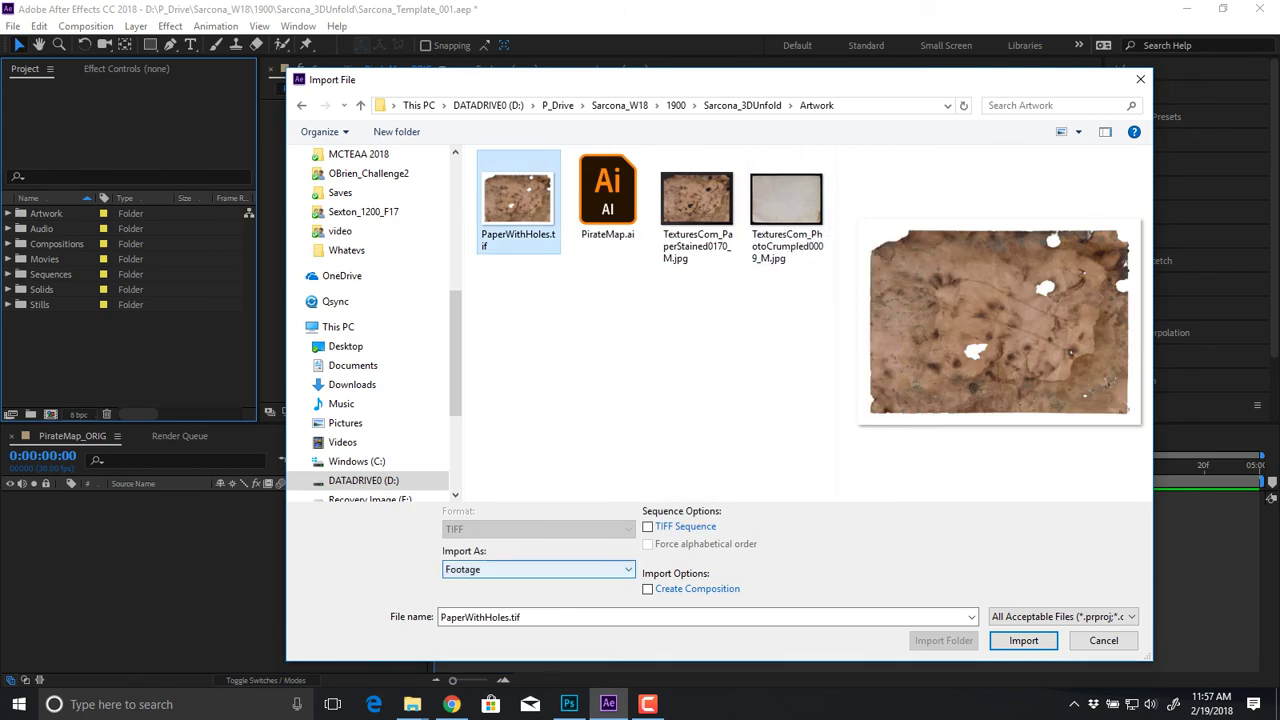
click(540, 570)
click(540, 572)
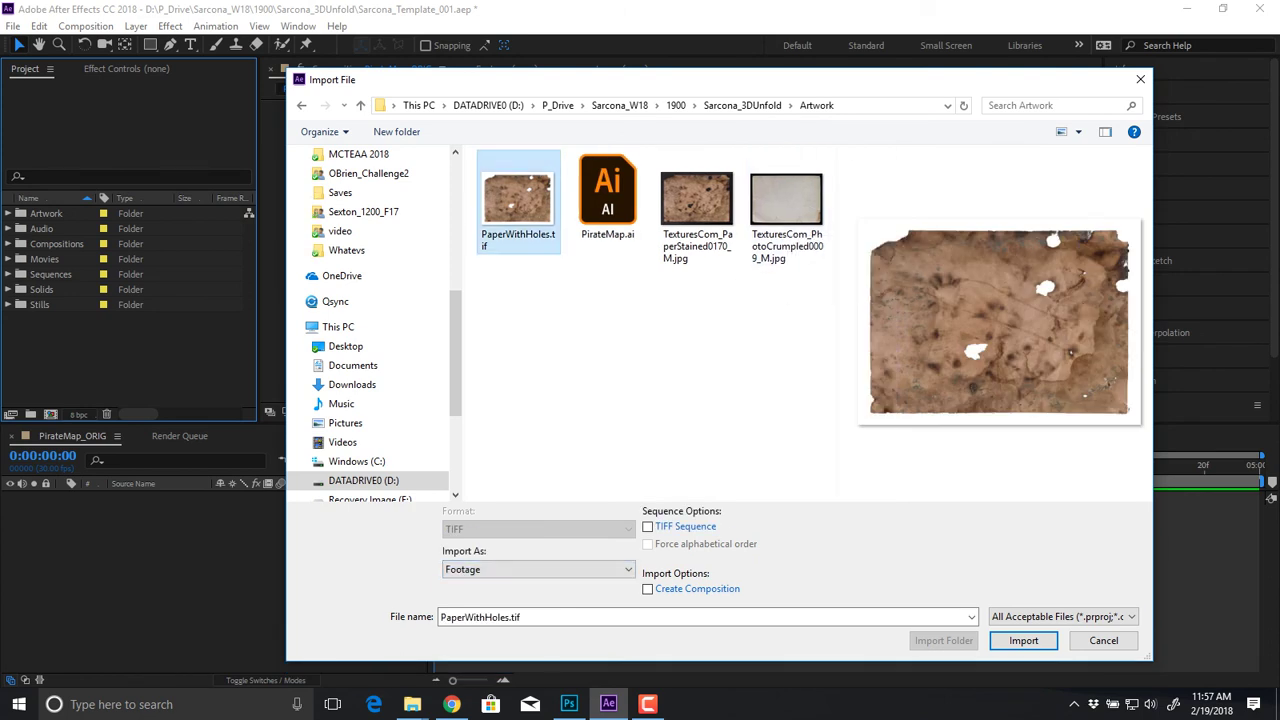
click(1023, 641)
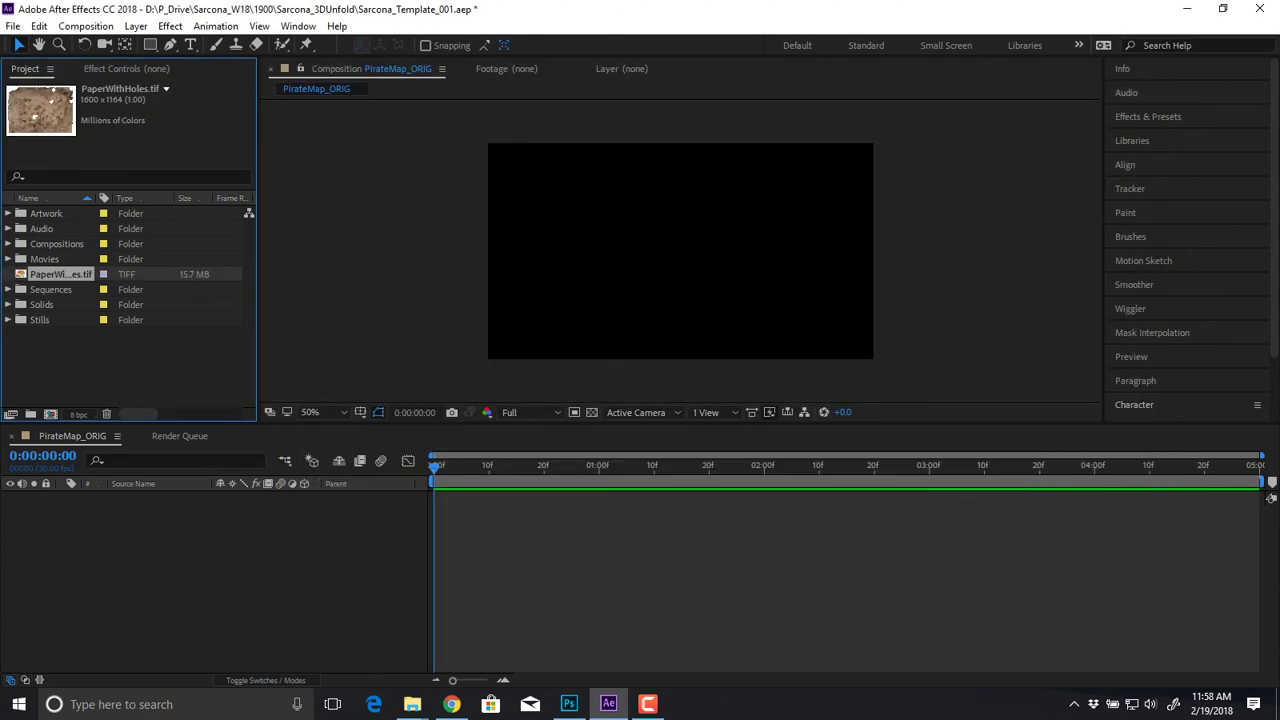
double_click(60, 274)
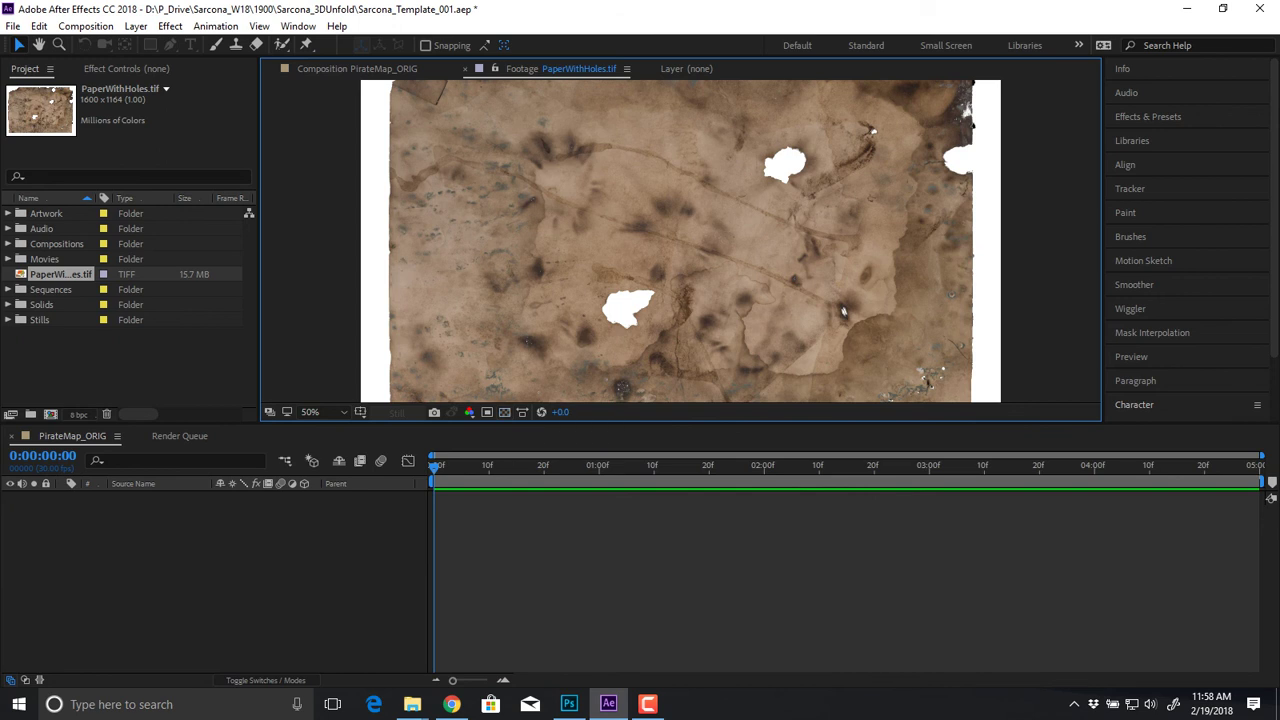
key(comma)
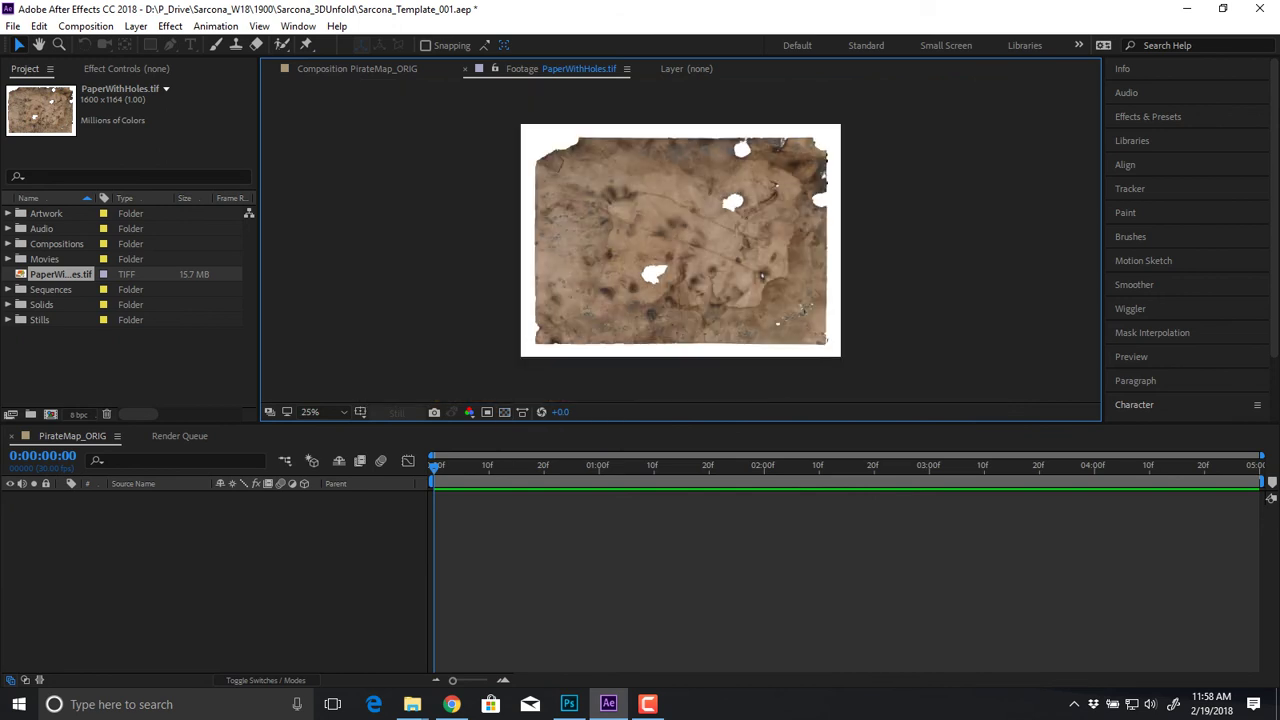
Step: Switch to Photoshop and delete the hidden Layer 0 from PaperWithHoles.tif
key(alt+Tab)
key(alt+Tab)
key(alt+Tab)
key(alt+Tab)
key(alt+Tab)
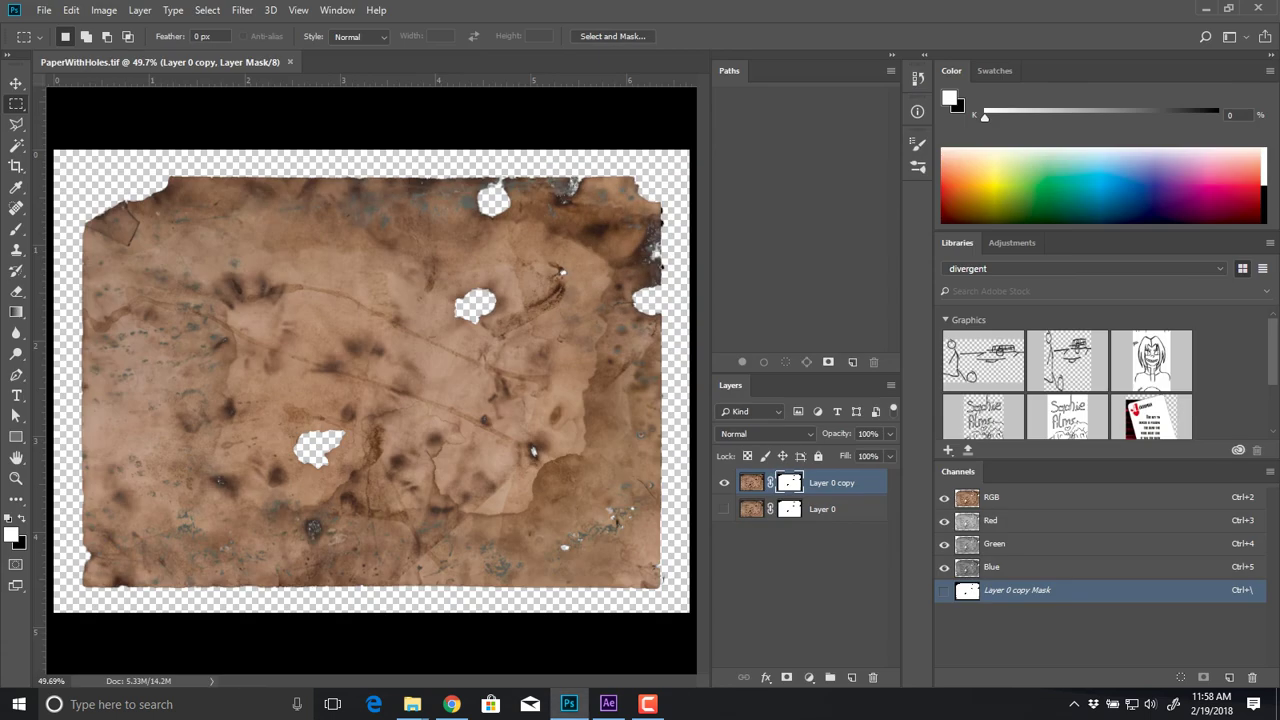
click(822, 509)
right_click(828, 509)
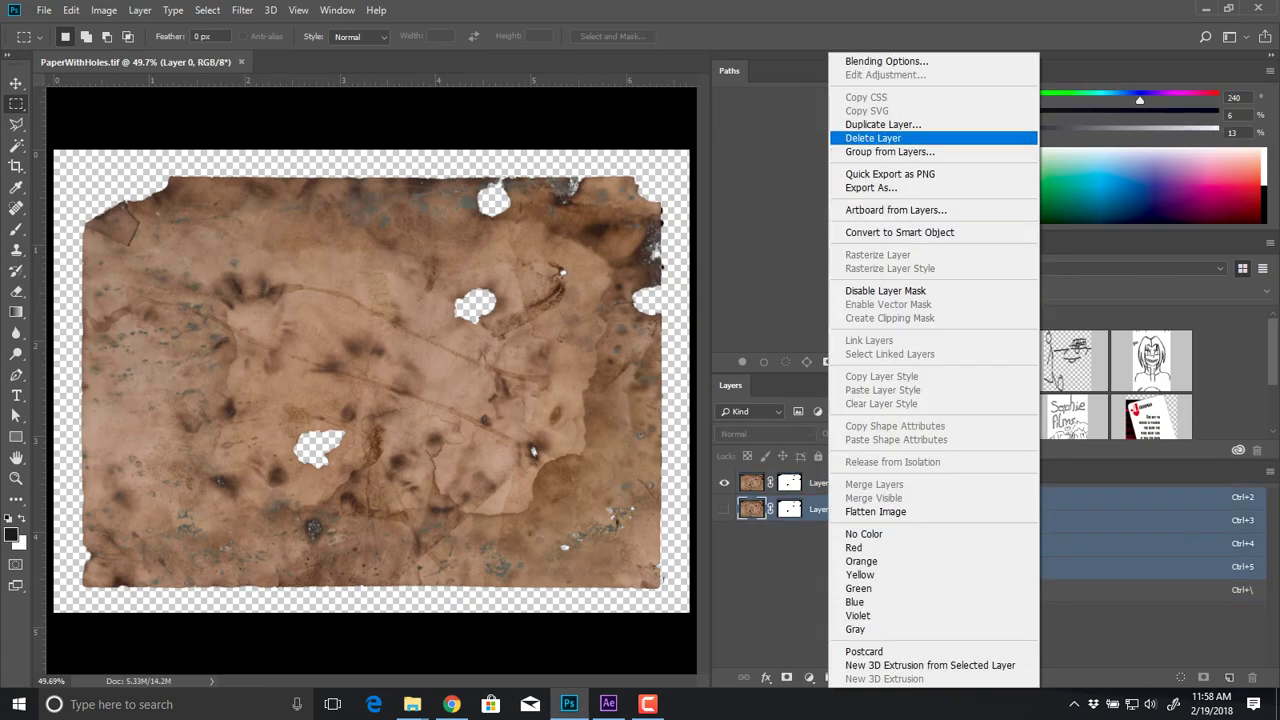
click(866, 137)
click(563, 266)
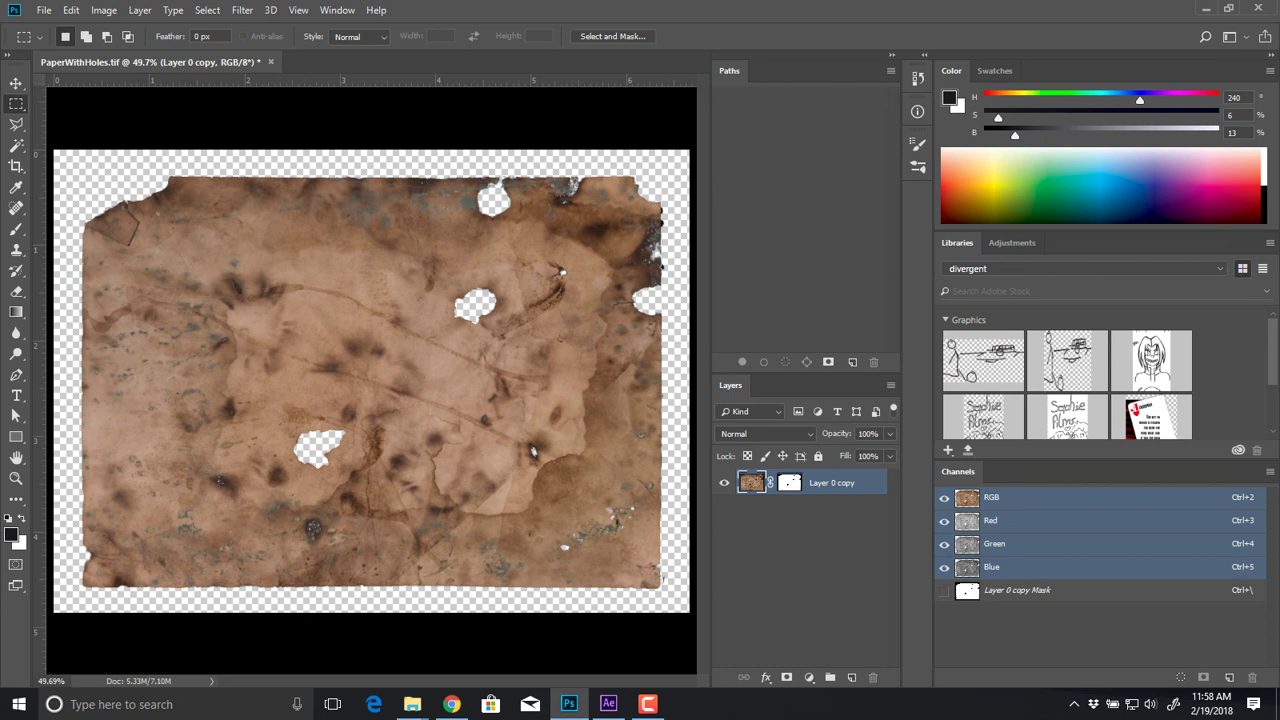
Step: Apply the layer mask of Layer 0 copy permanently to the paper image
right_click(753, 487)
key(Escape)
right_click(790, 482)
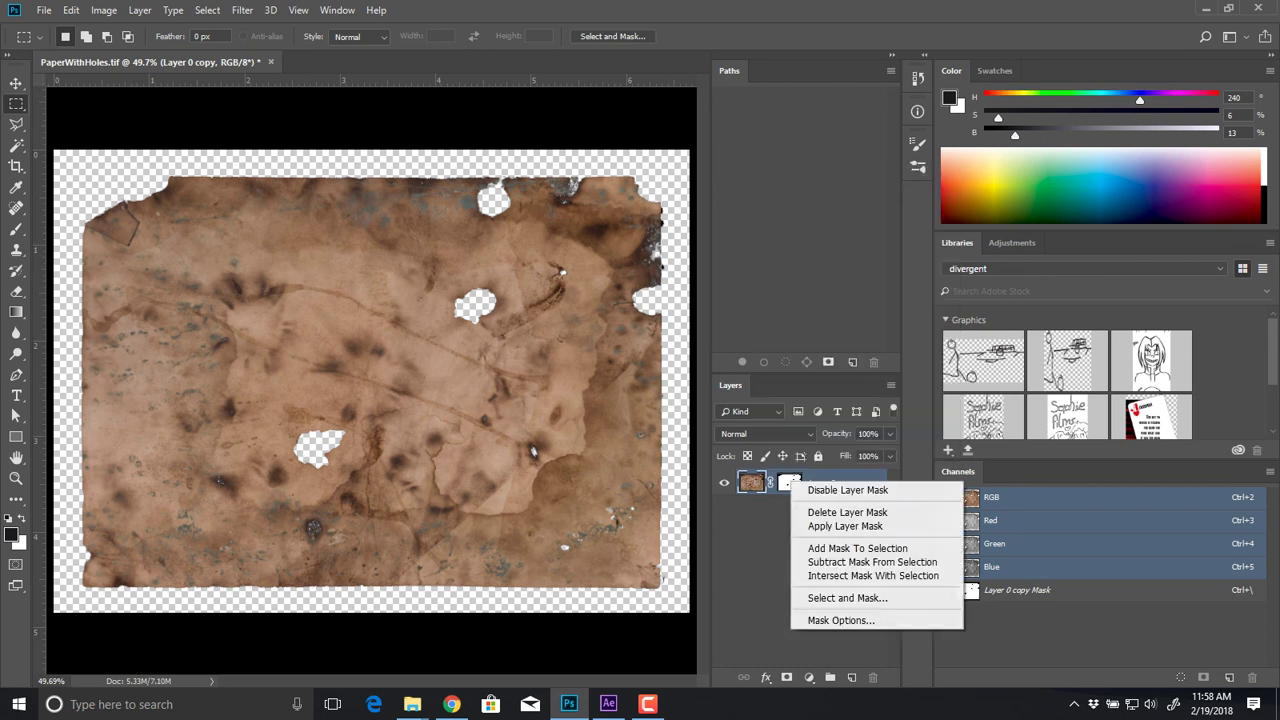
click(845, 526)
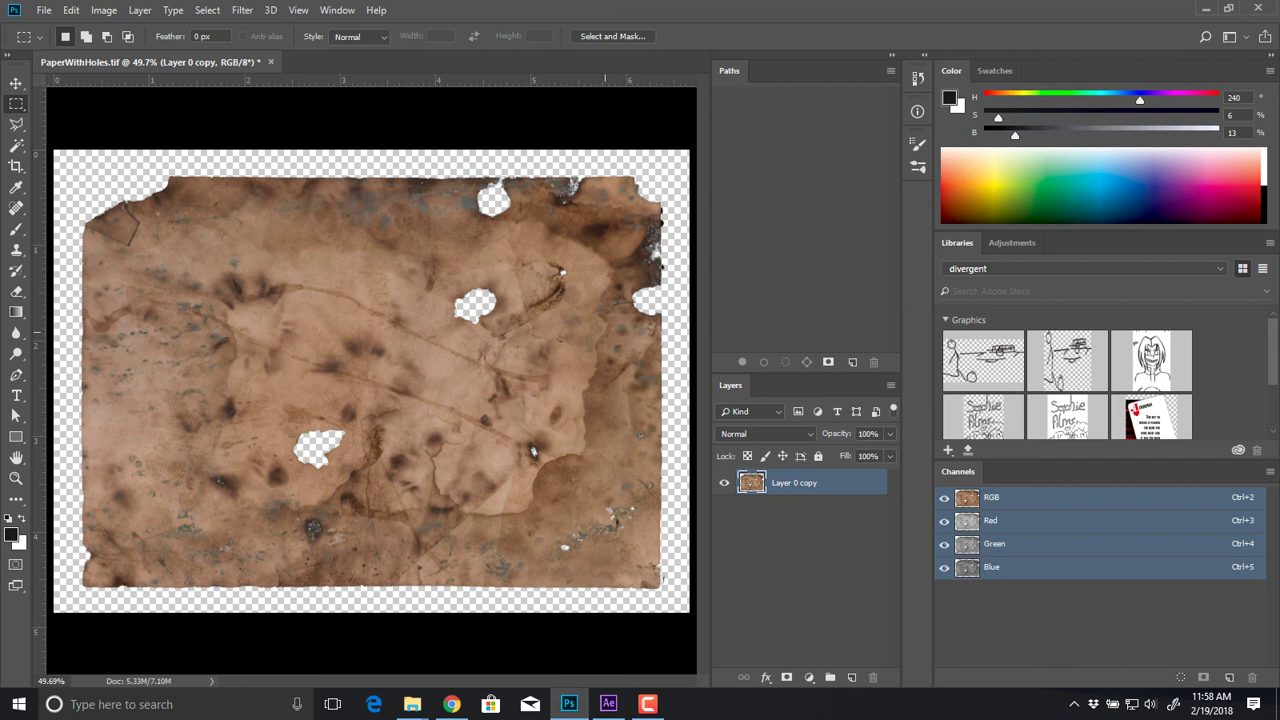
Step: Save the document as a TIFF with layers in the Artwork folder, replacing the existing PaperWithHoles.tif
key(ctrl+shift+s)
key(Return)
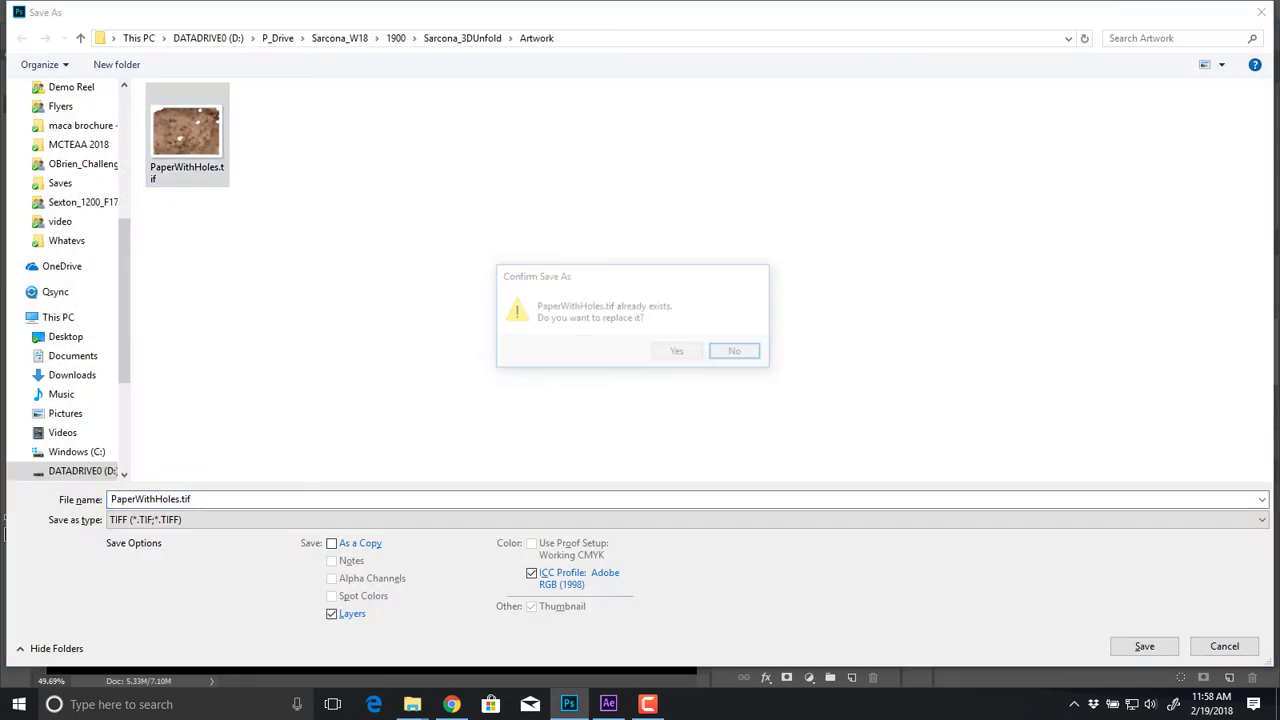
key(Left)
key(Return)
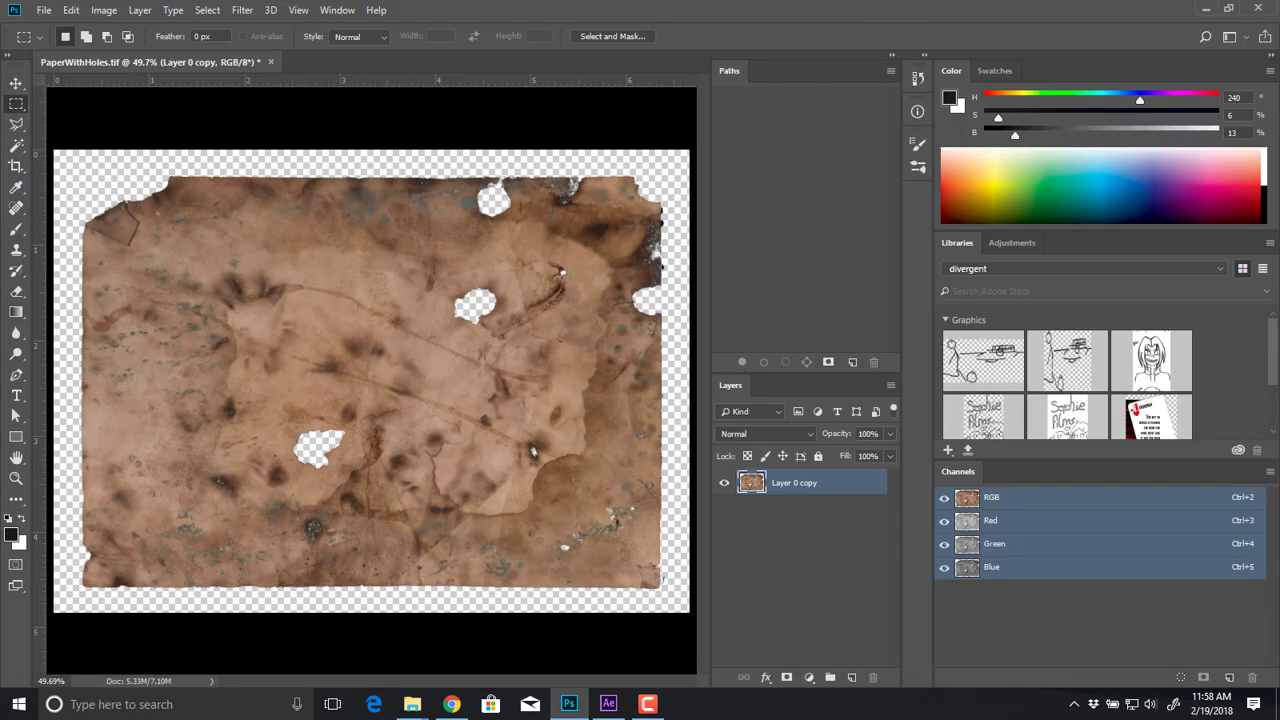
Step: Reload PaperWithHoles.tif in After Effects, and finish its Photoshop save with no image compression and RLE layer compression
key(alt+Tab)
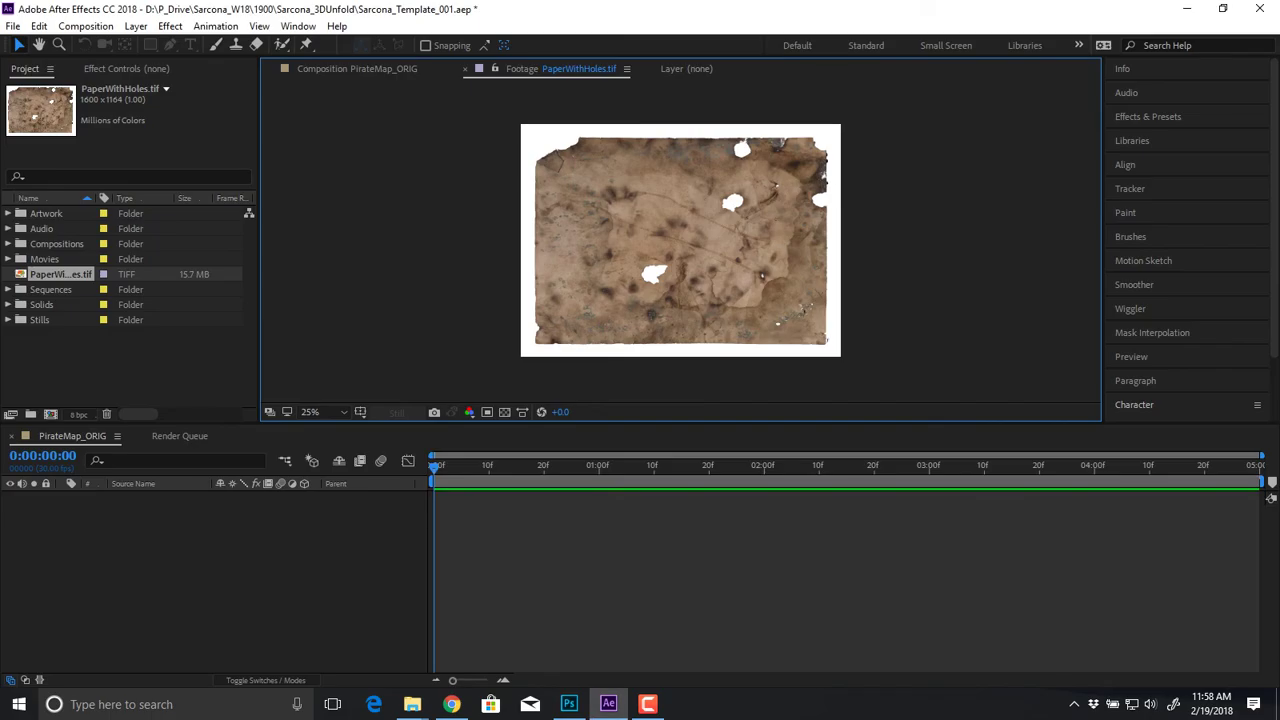
right_click(74, 272)
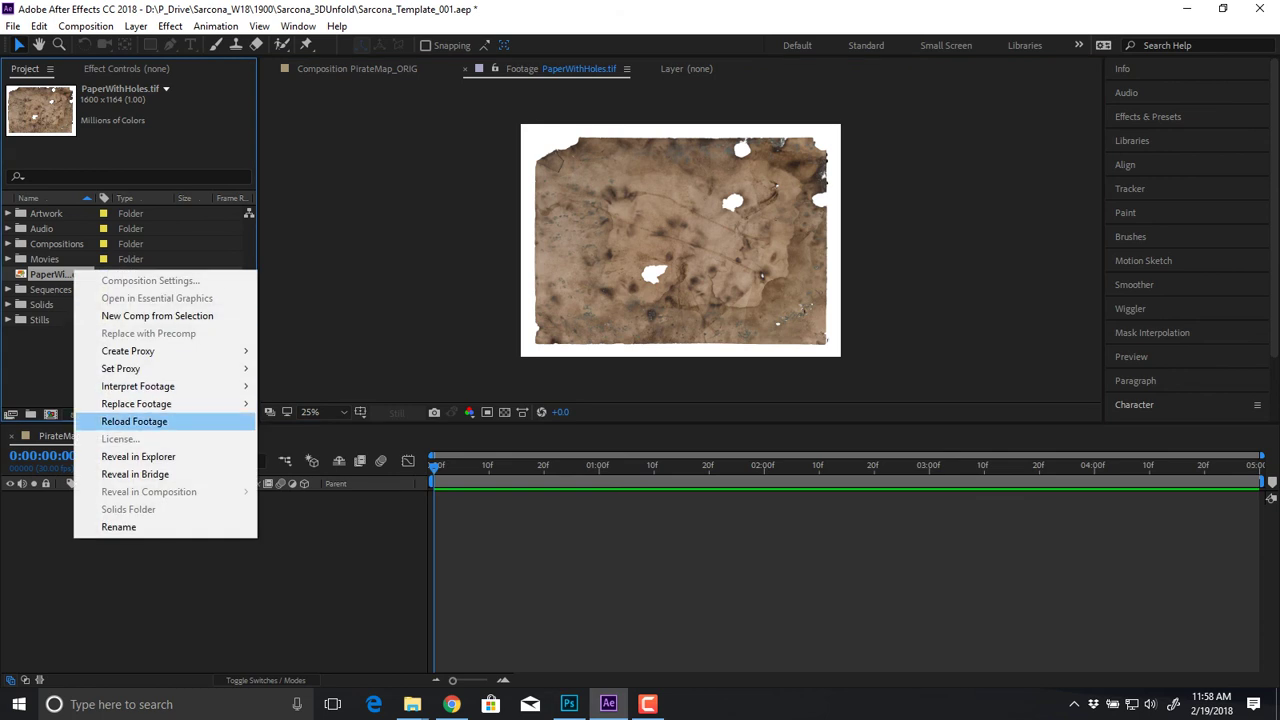
click(134, 421)
key(ctrl+s)
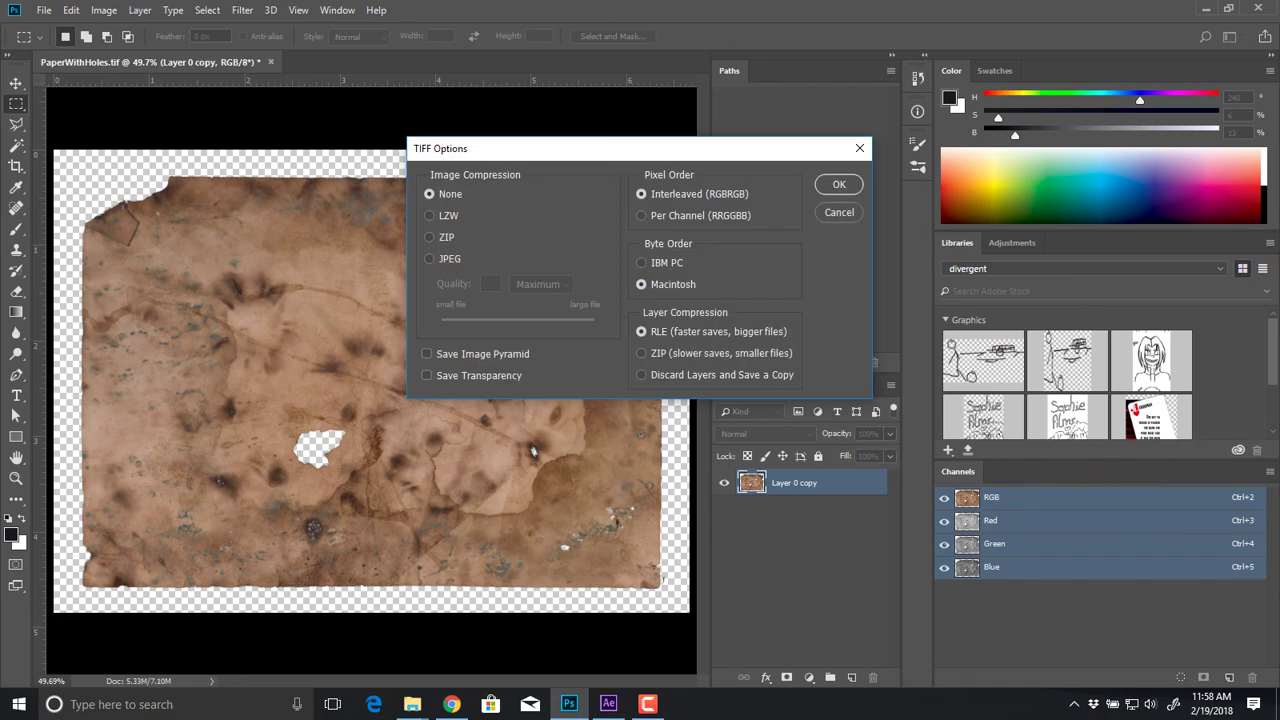
key(Return)
Step: Switch to After Effects and reload the PaperWithHoles.tif footage from the newly saved file
key(alt+Tab)
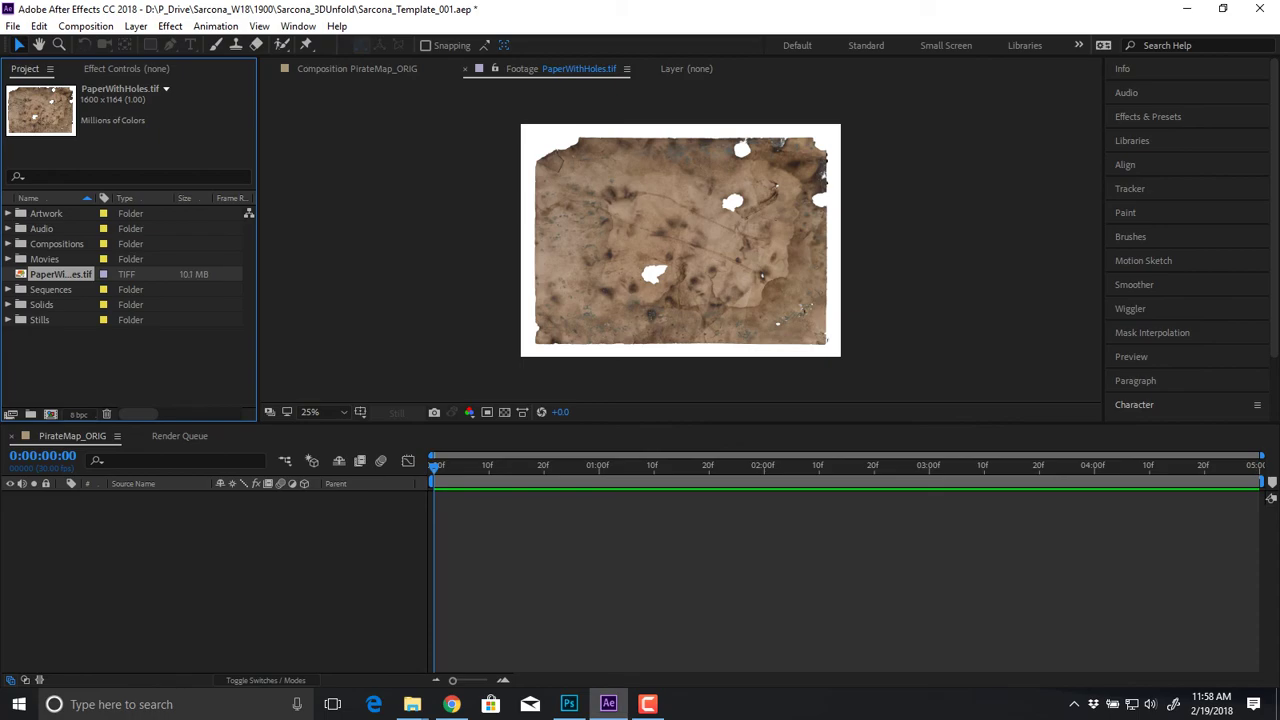
right_click(34, 275)
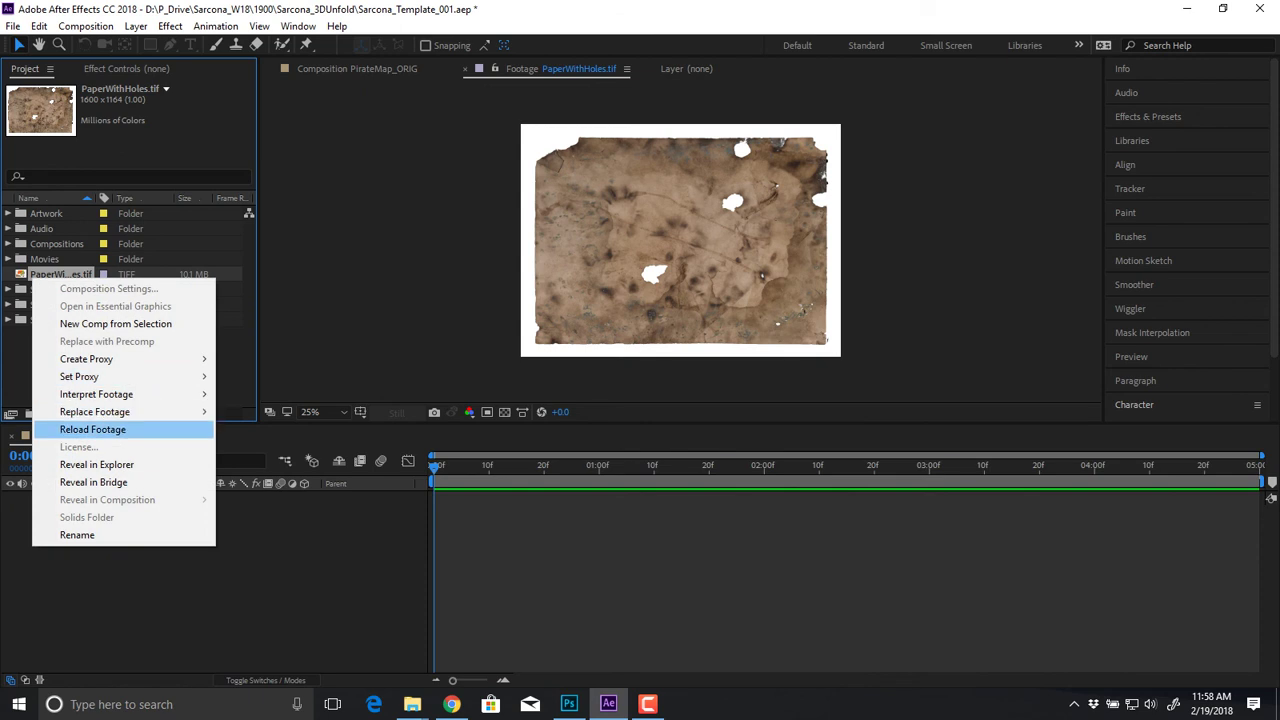
click(94, 430)
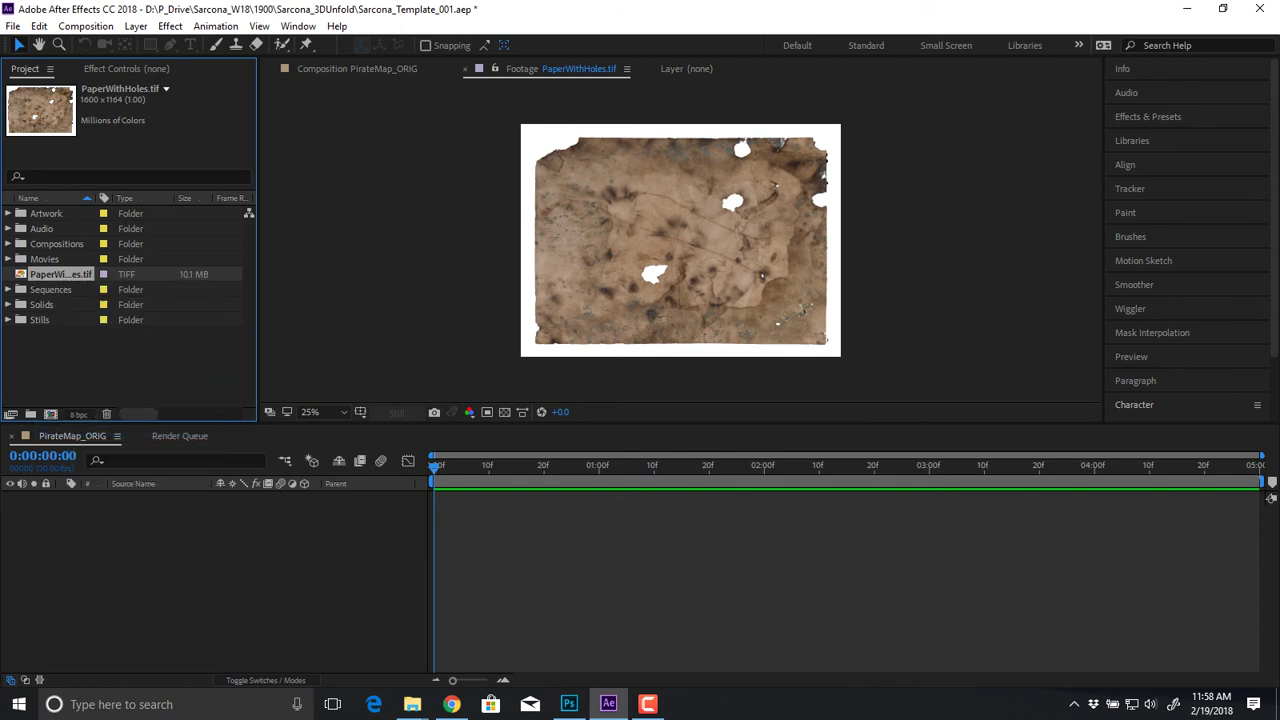
click(680, 240)
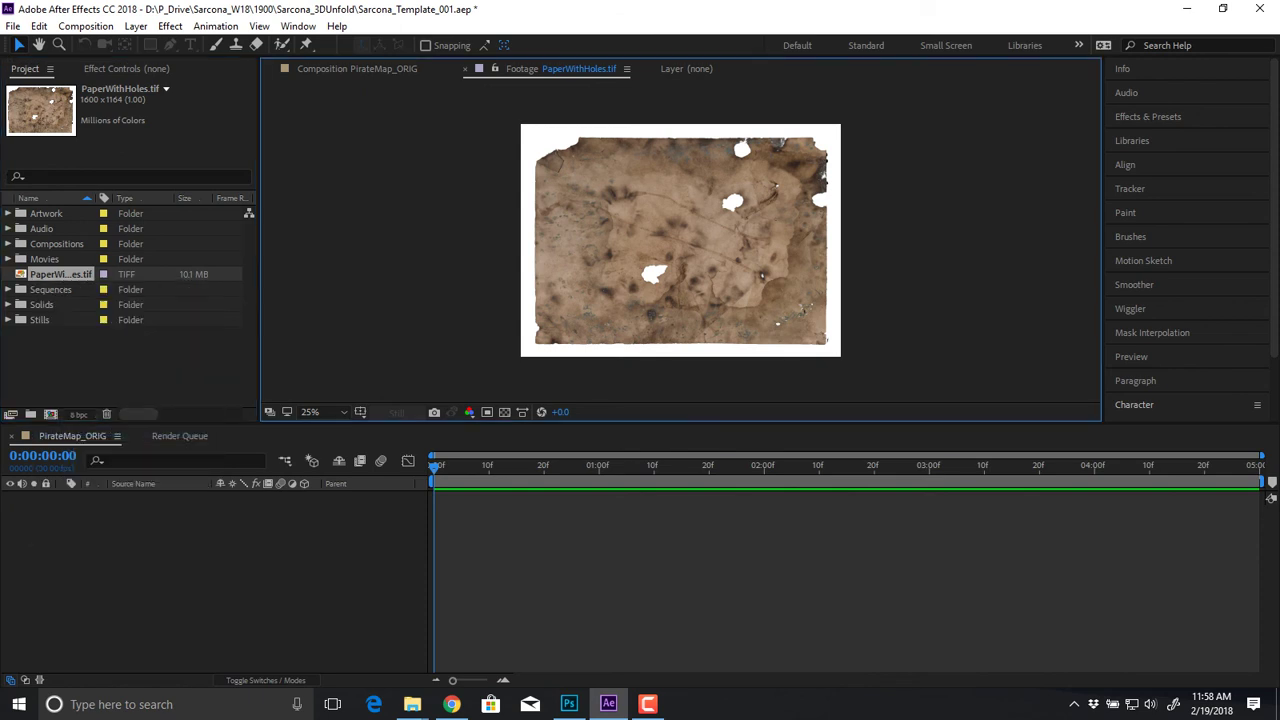
Step: Delete the PaperWithHoles.tif footage, import the file again from the Artwork folder, and remove the re-imported item
key(Delete)
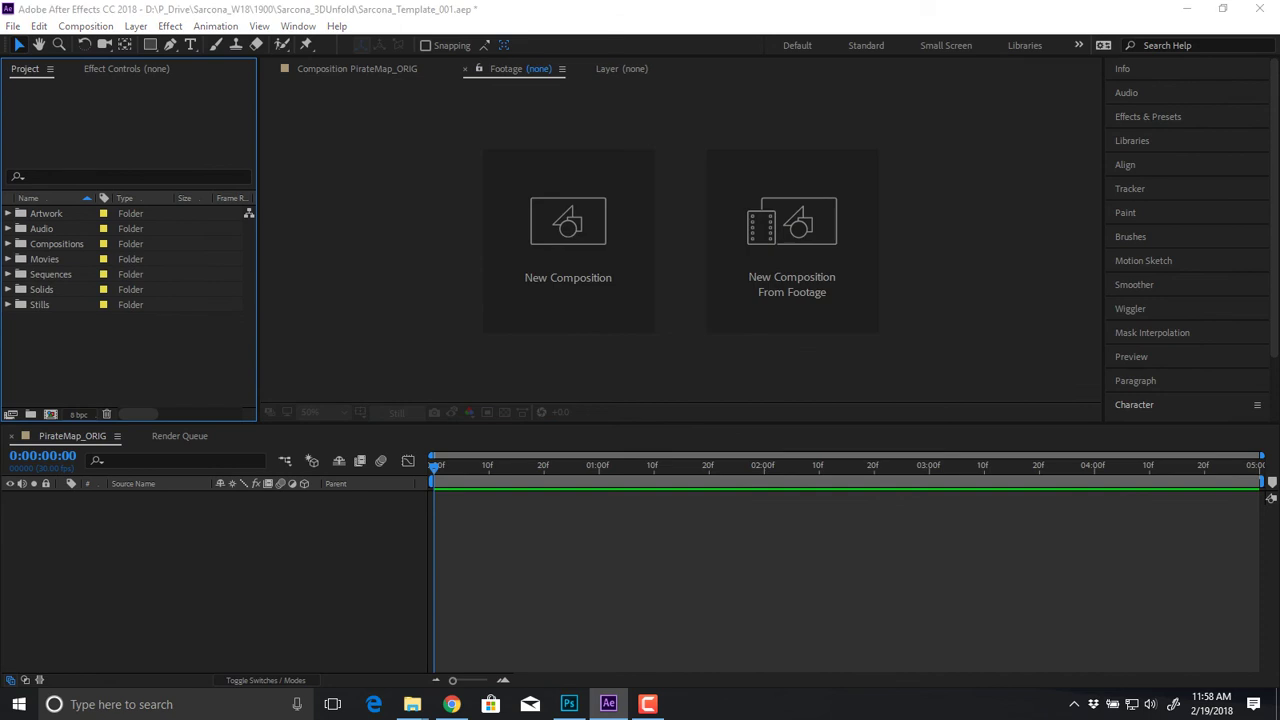
key(ctrl+i)
double_click(518, 204)
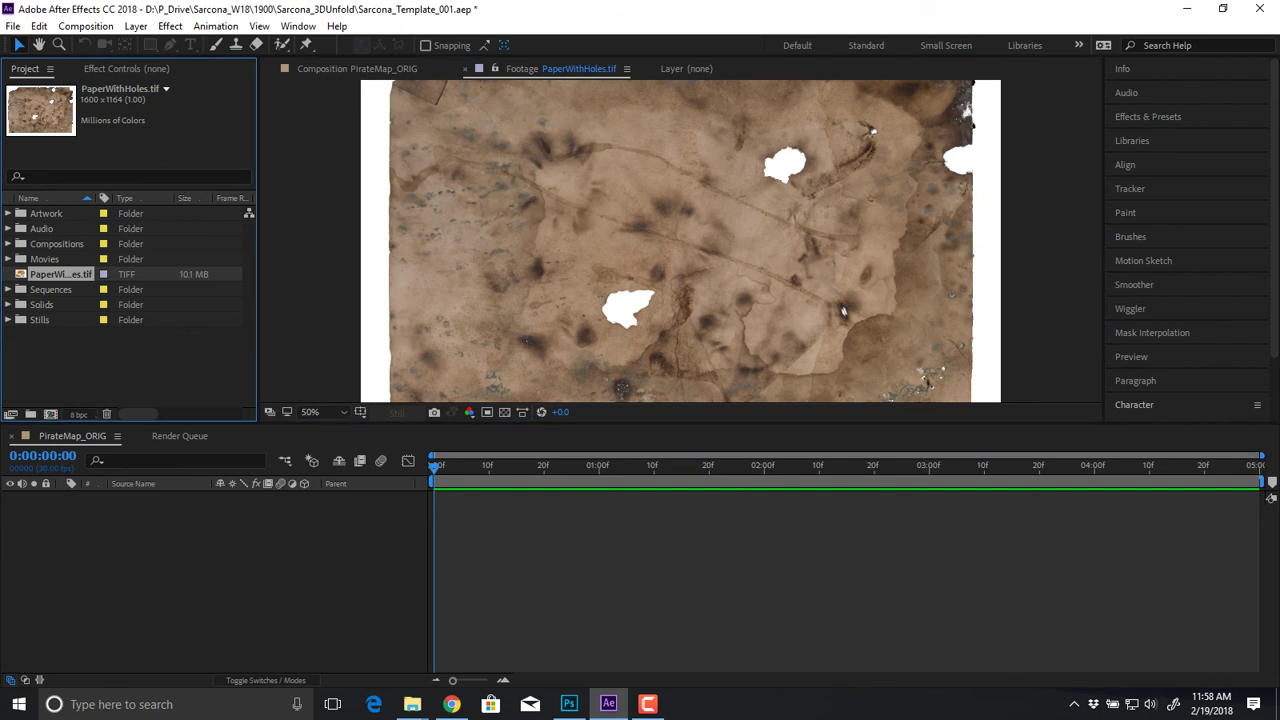
key(Delete)
Step: Switch to Photoshop and save the selection of the paper's opaque area as a new channel in PaperWithHoles.tif
key(alt+Tab)
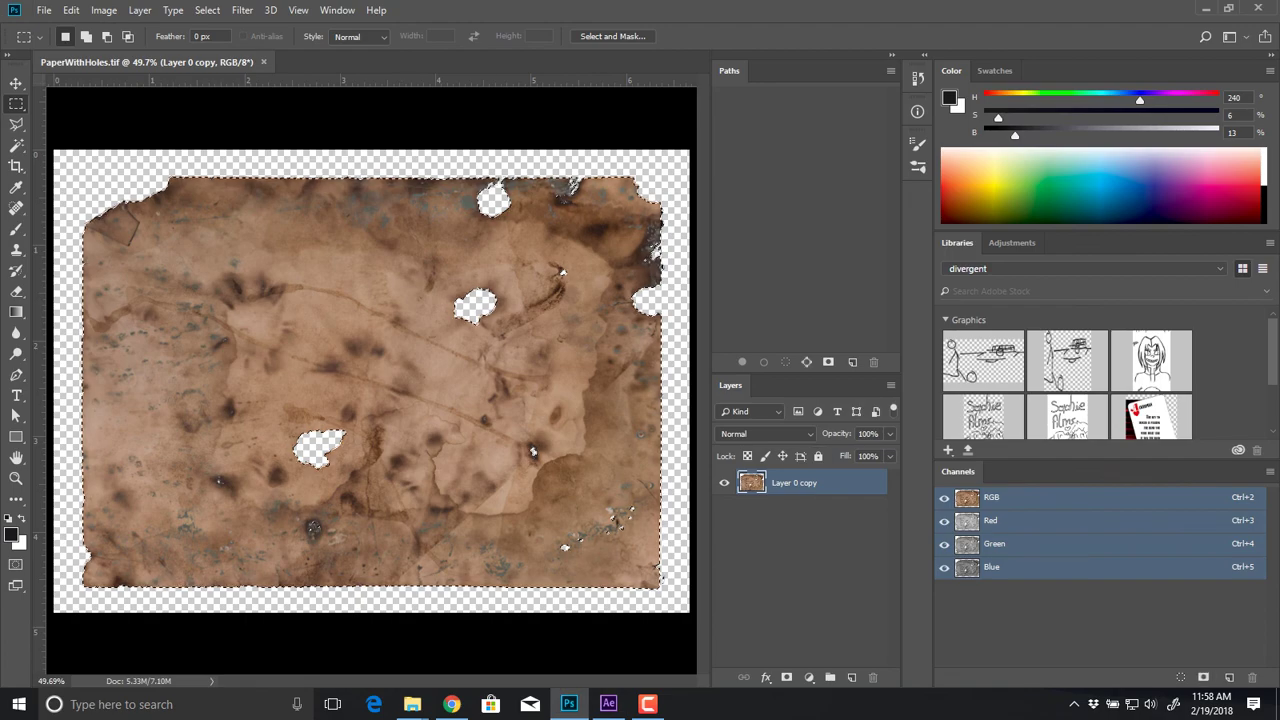
key(alt+s)
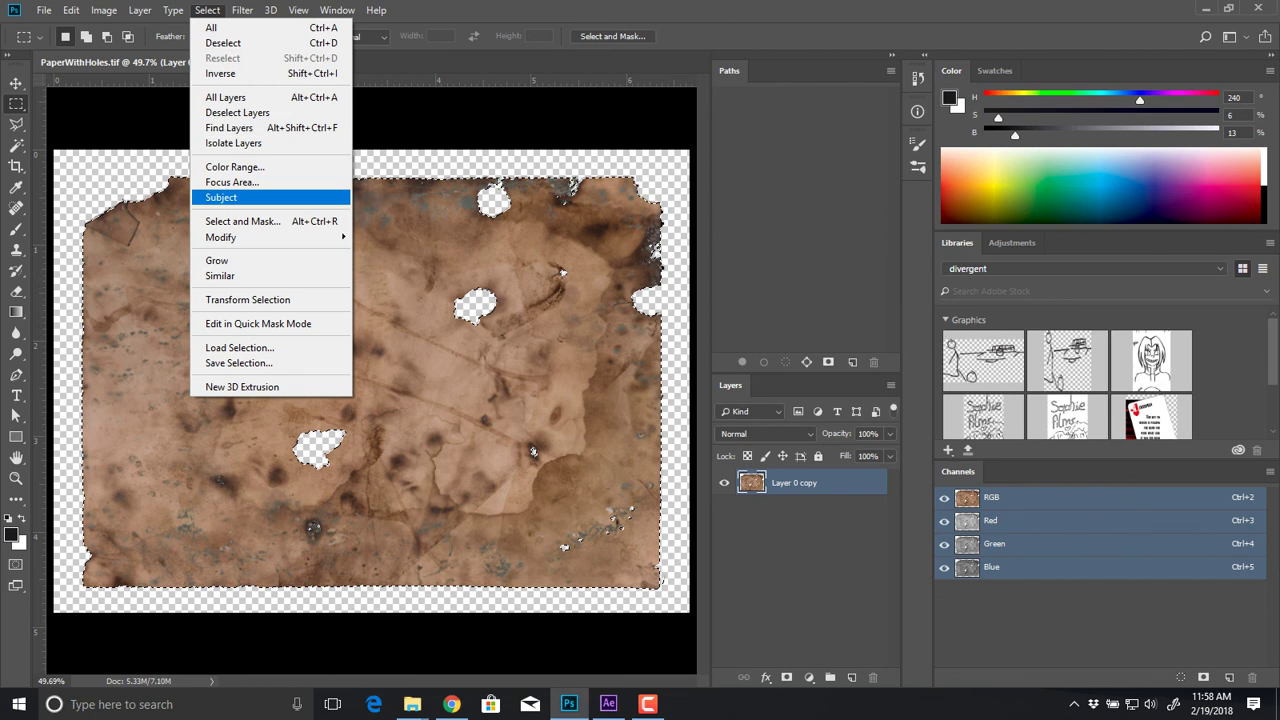
click(239, 363)
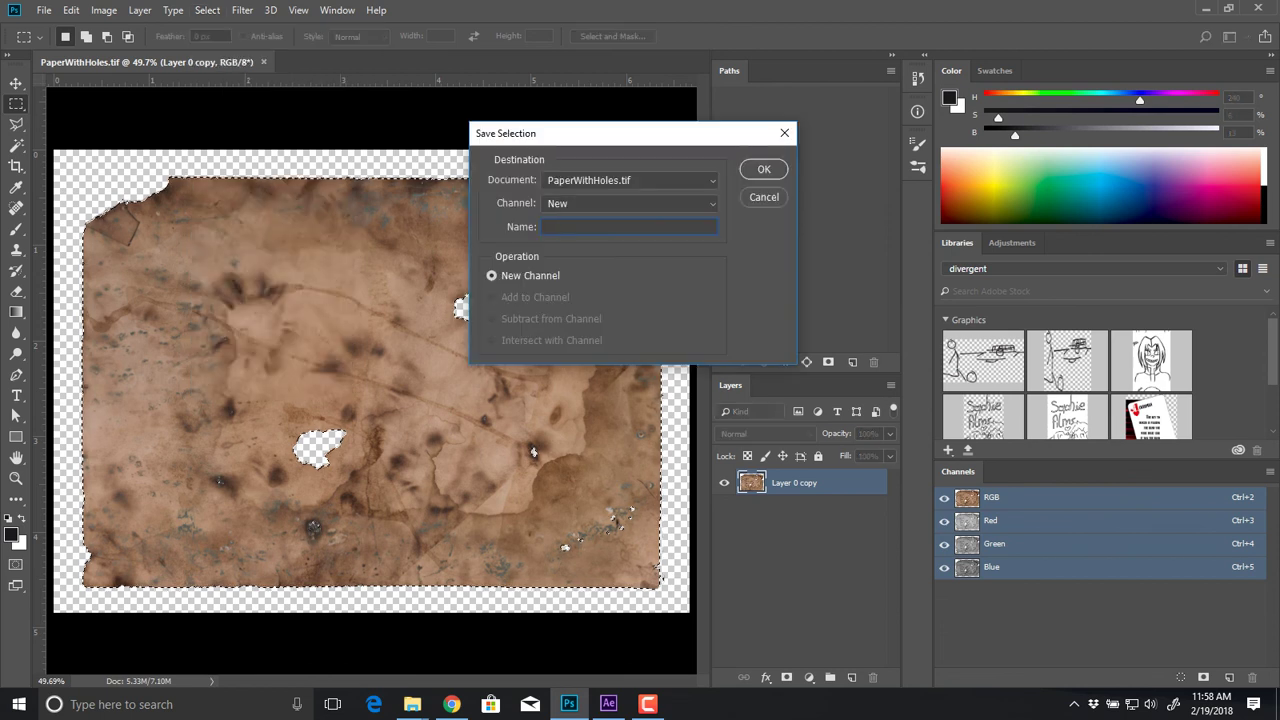
key(Return)
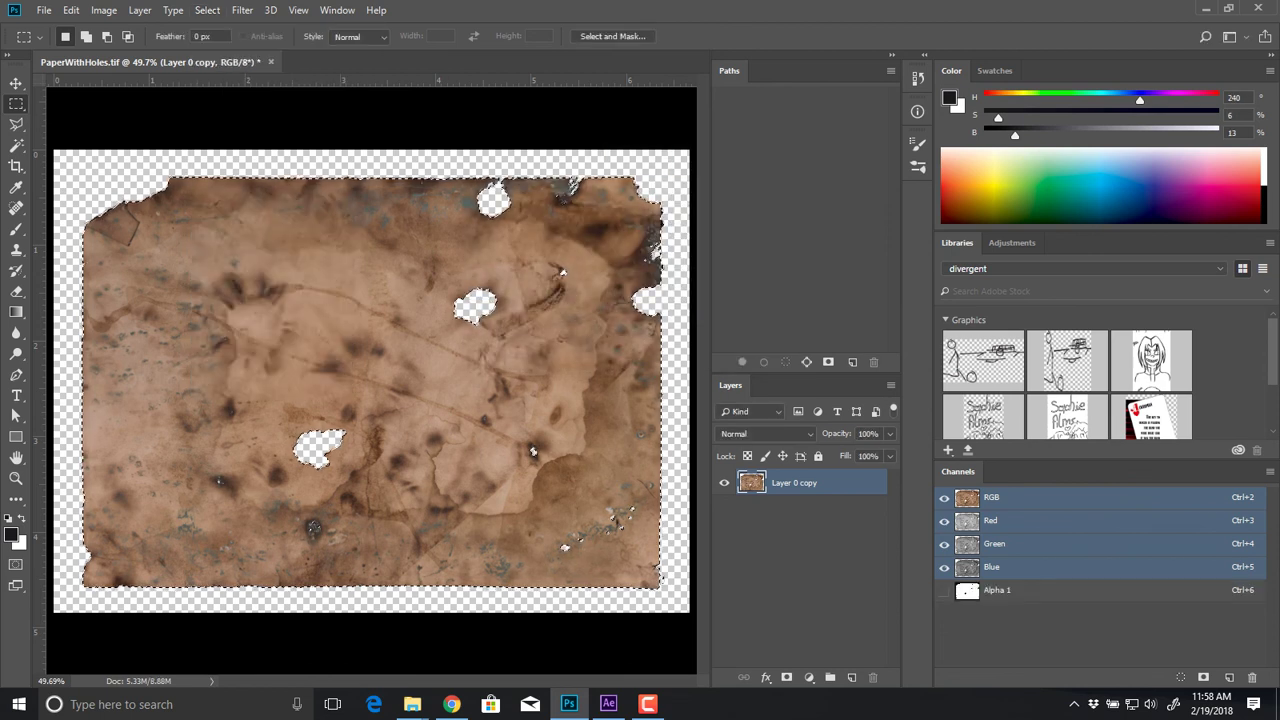
Step: Check the Alpha 1 channel, return to the RGB view, and save PaperWithHoles.tif with the selection cleared
key(ctrl+6)
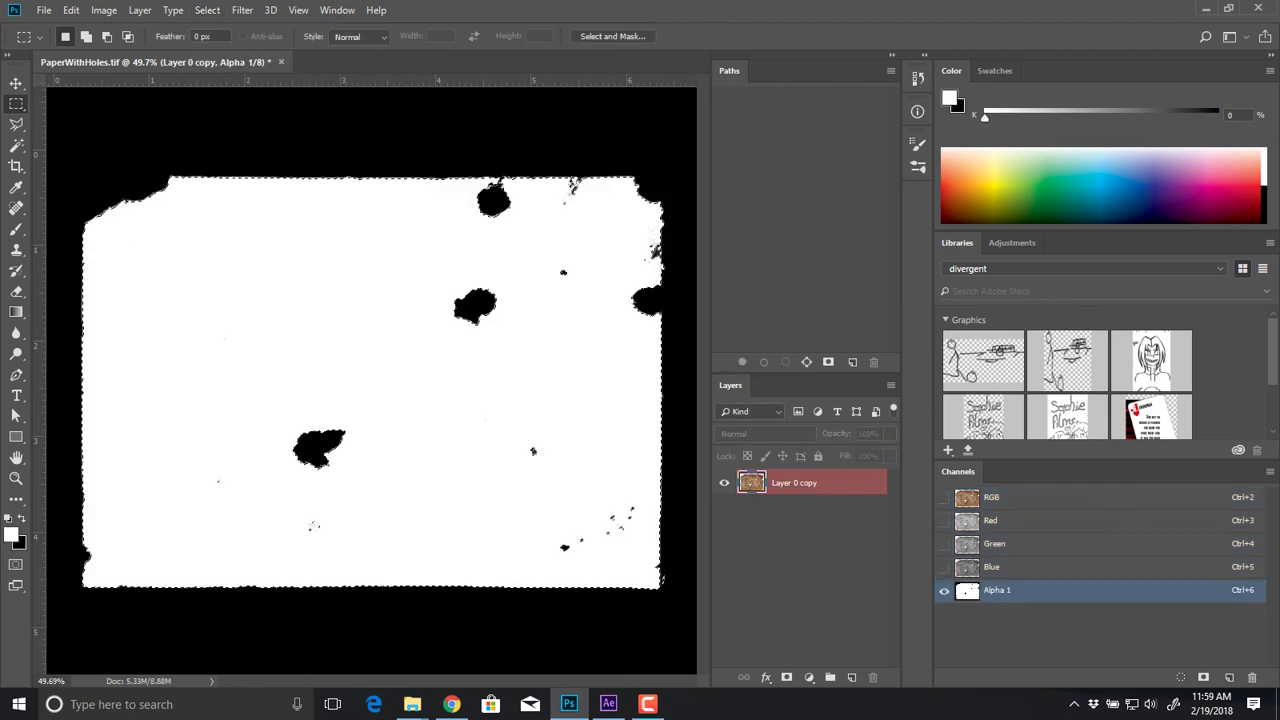
key(ctrl+2)
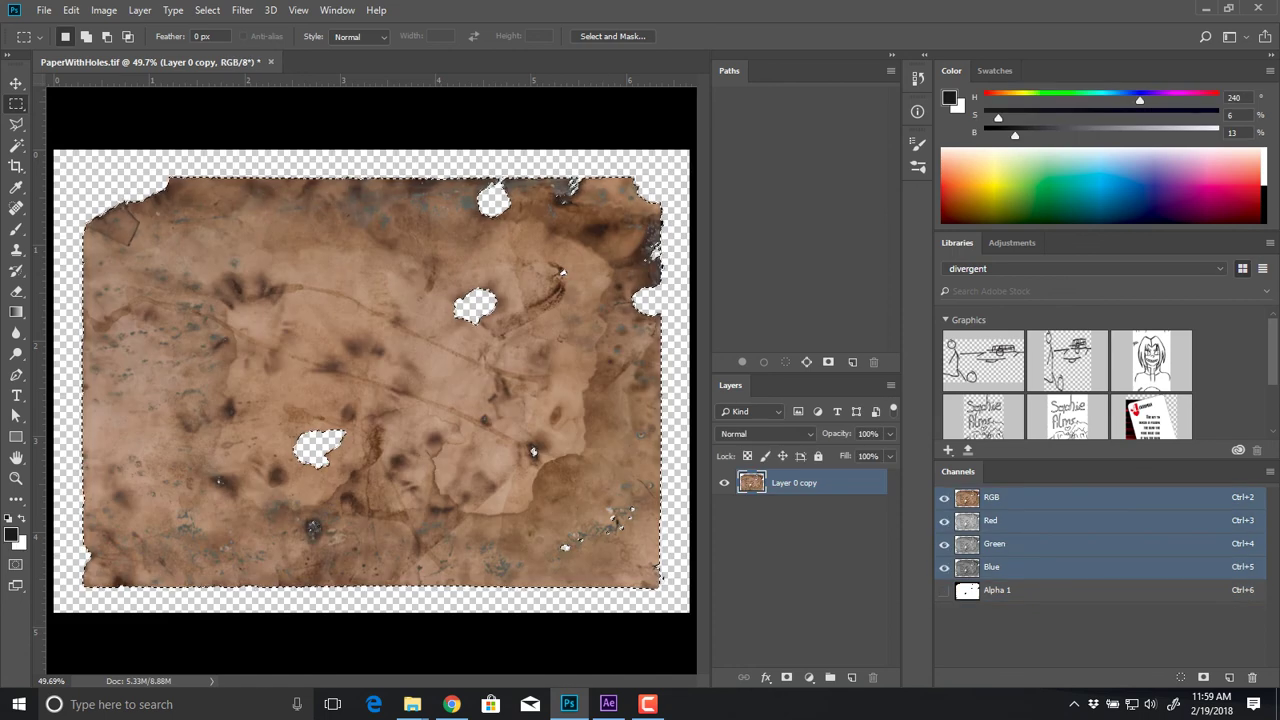
click(207, 10)
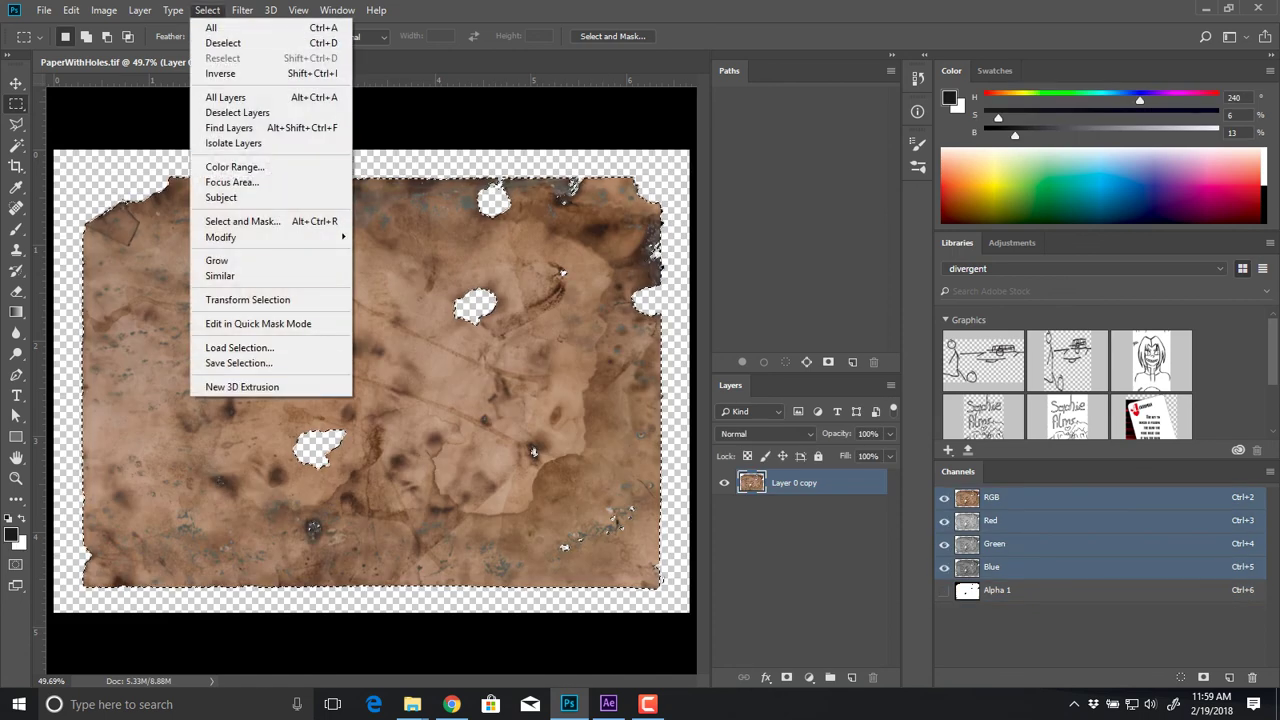
key(ctrl+d)
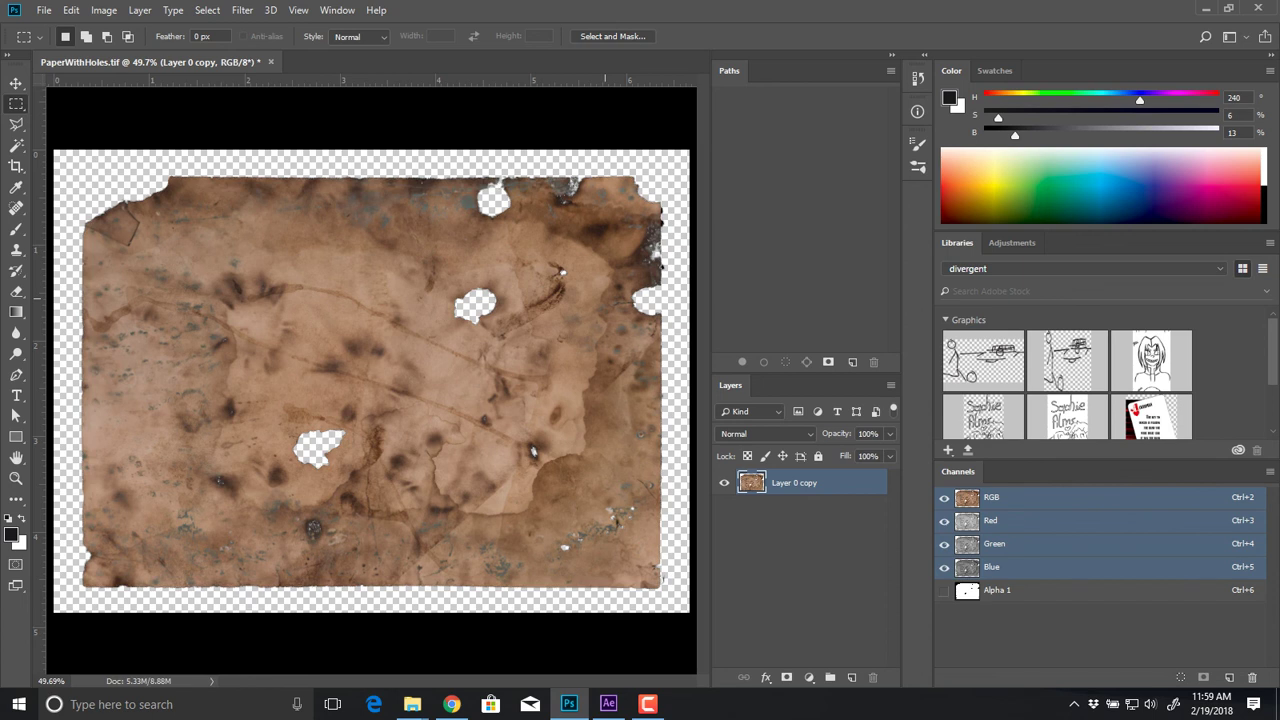
key(ctrl+s)
Step: Switch to After Effects and import PaperWithHoles.tif as Footage, with its alpha interpreted as Premultiplied and matted with black
key(alt+Tab)
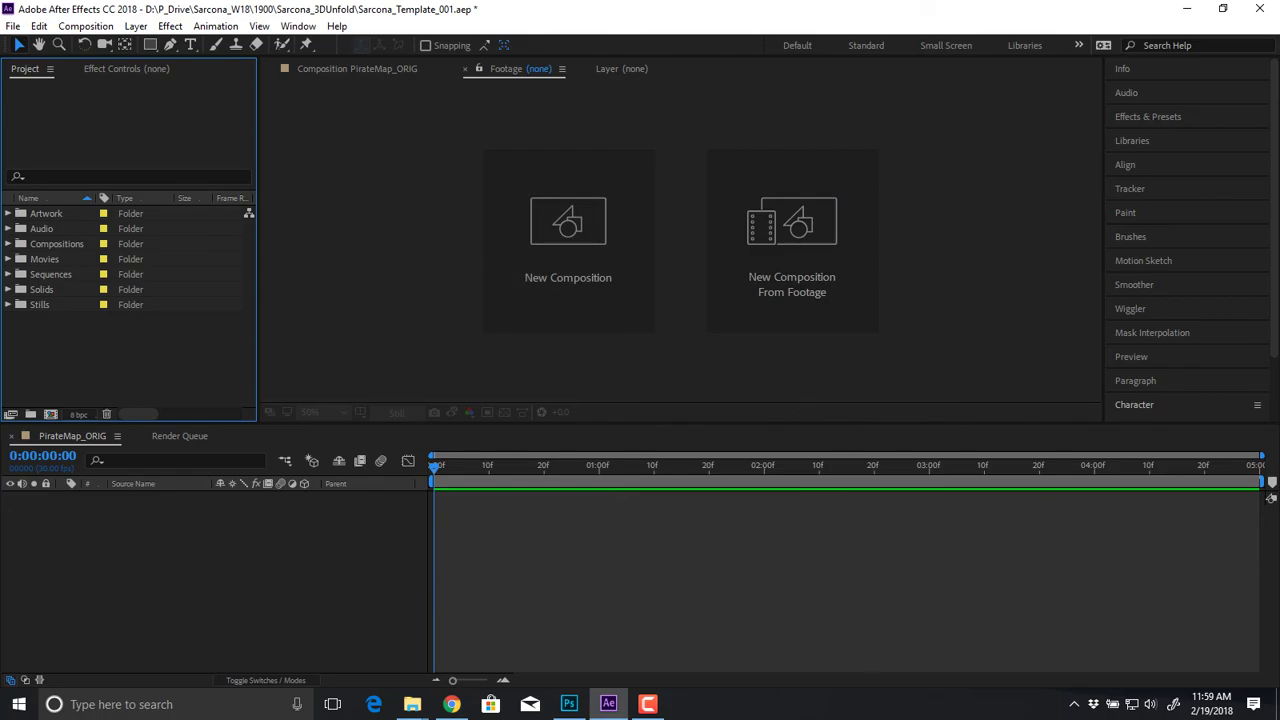
key(ctrl+i)
click(518, 202)
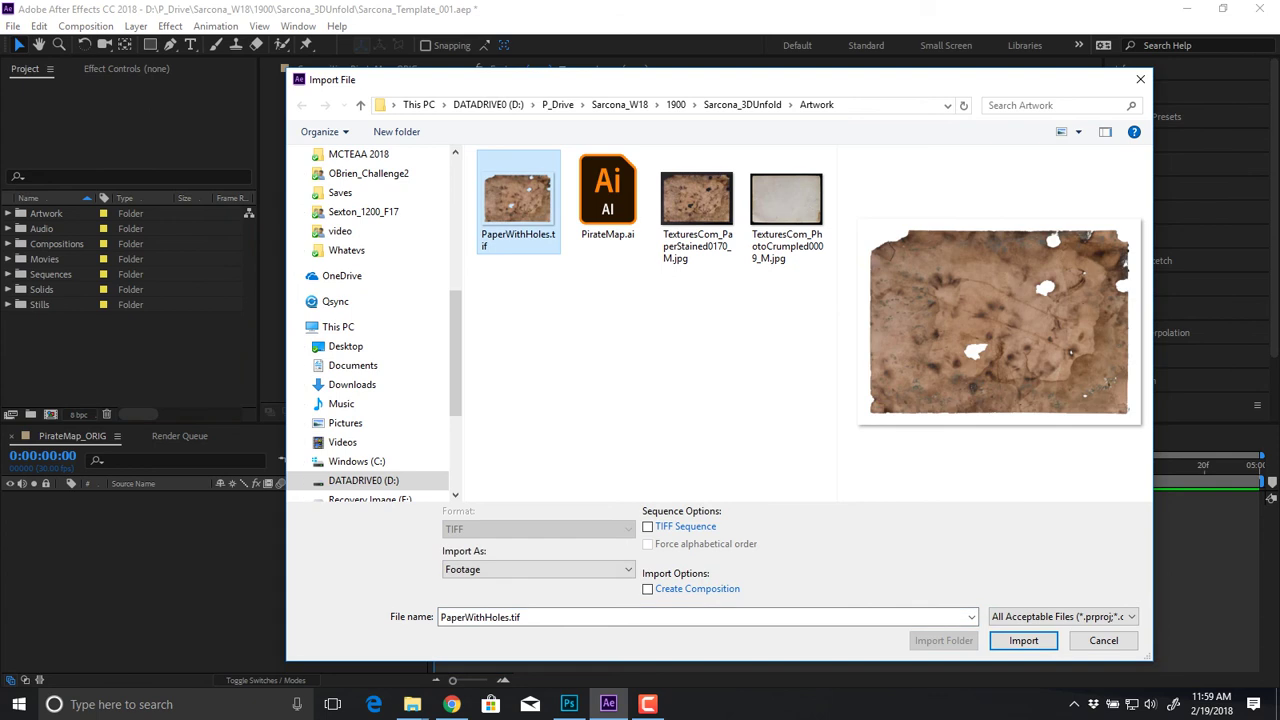
click(604, 570)
click(604, 570)
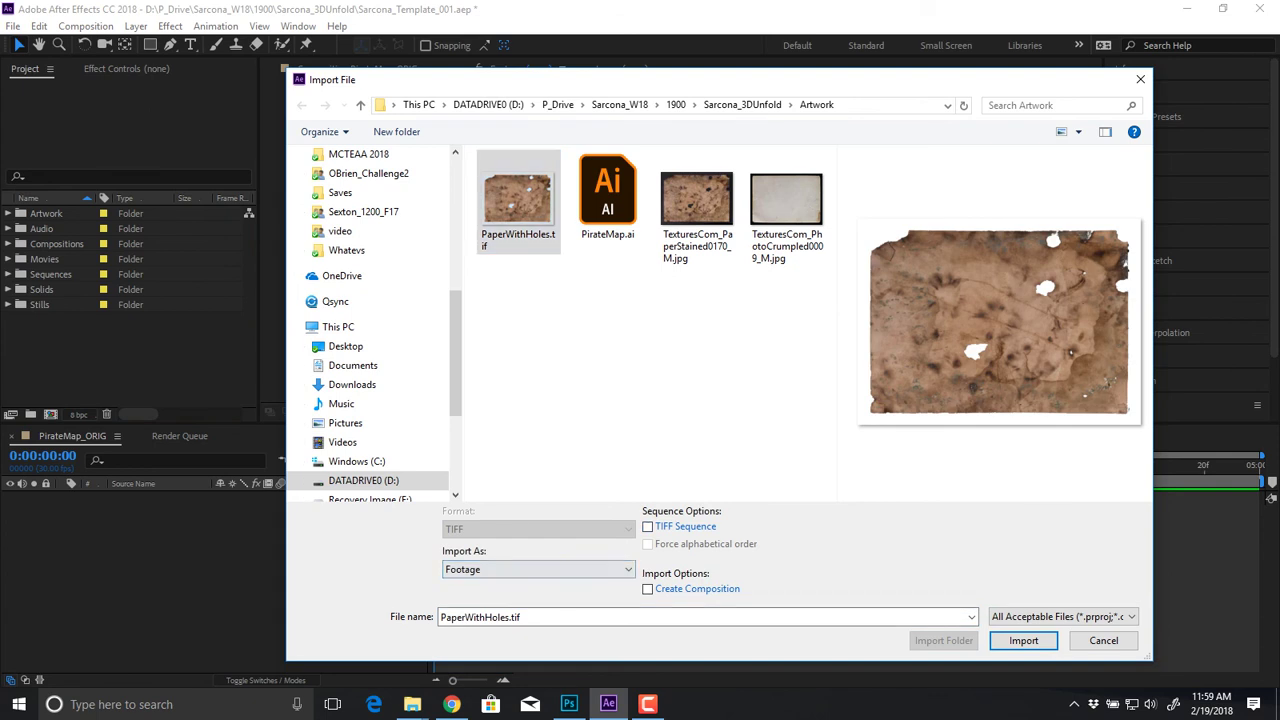
key(Return)
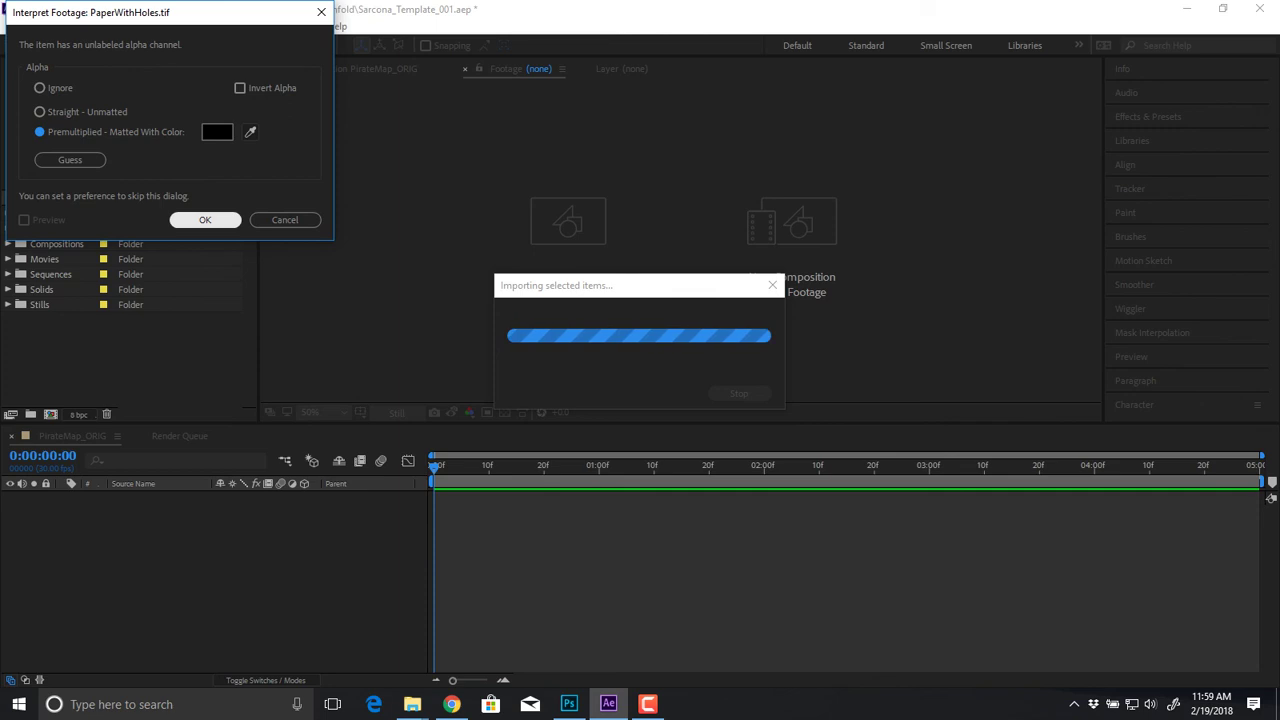
key(Return)
Step: Preview the PaperWithHoles.tif footage with the transparency grid on and off, and file it in the project's Artwork folder
double_click(60, 274)
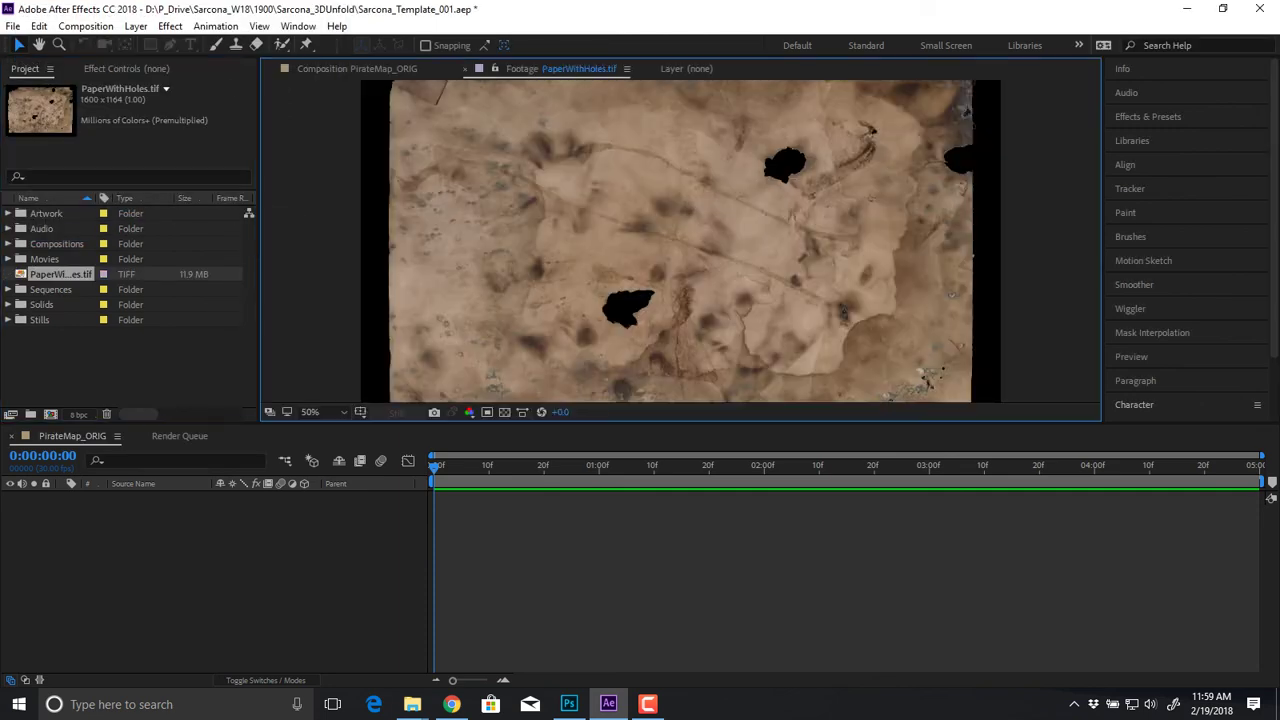
scroll(642, 256, down, 2)
click(504, 412)
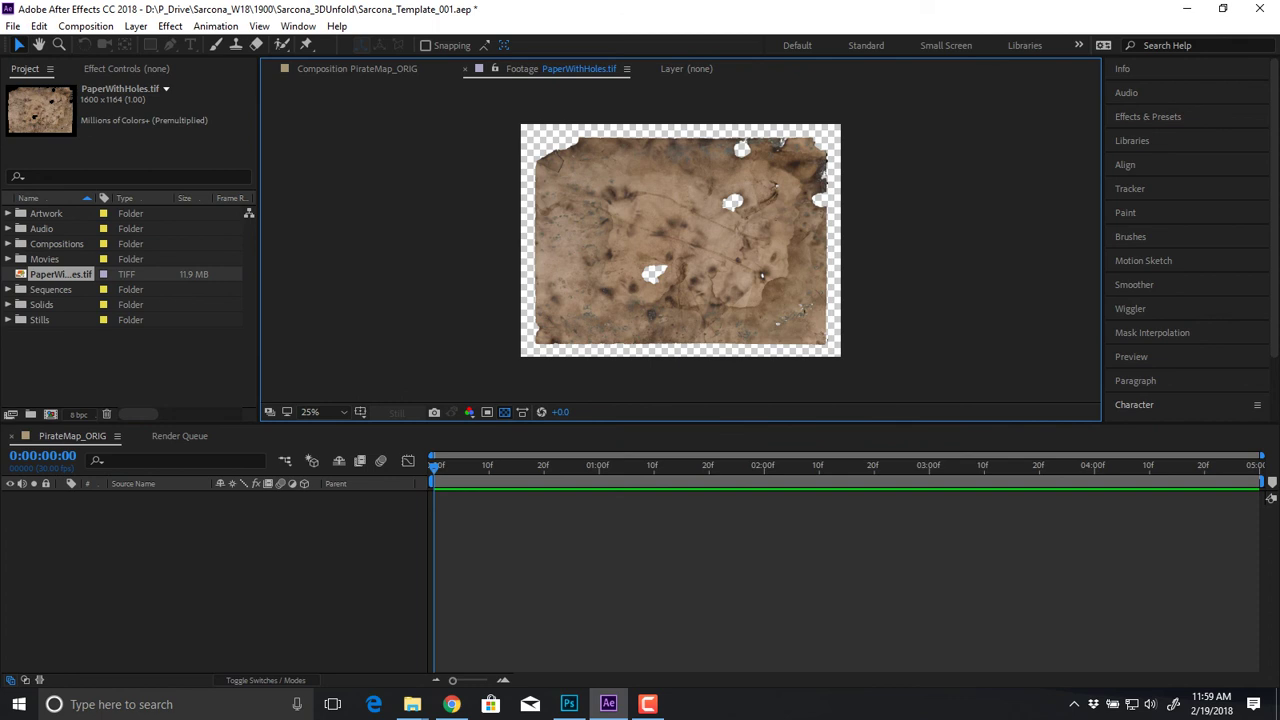
click(504, 412)
click(504, 412)
click(504, 412)
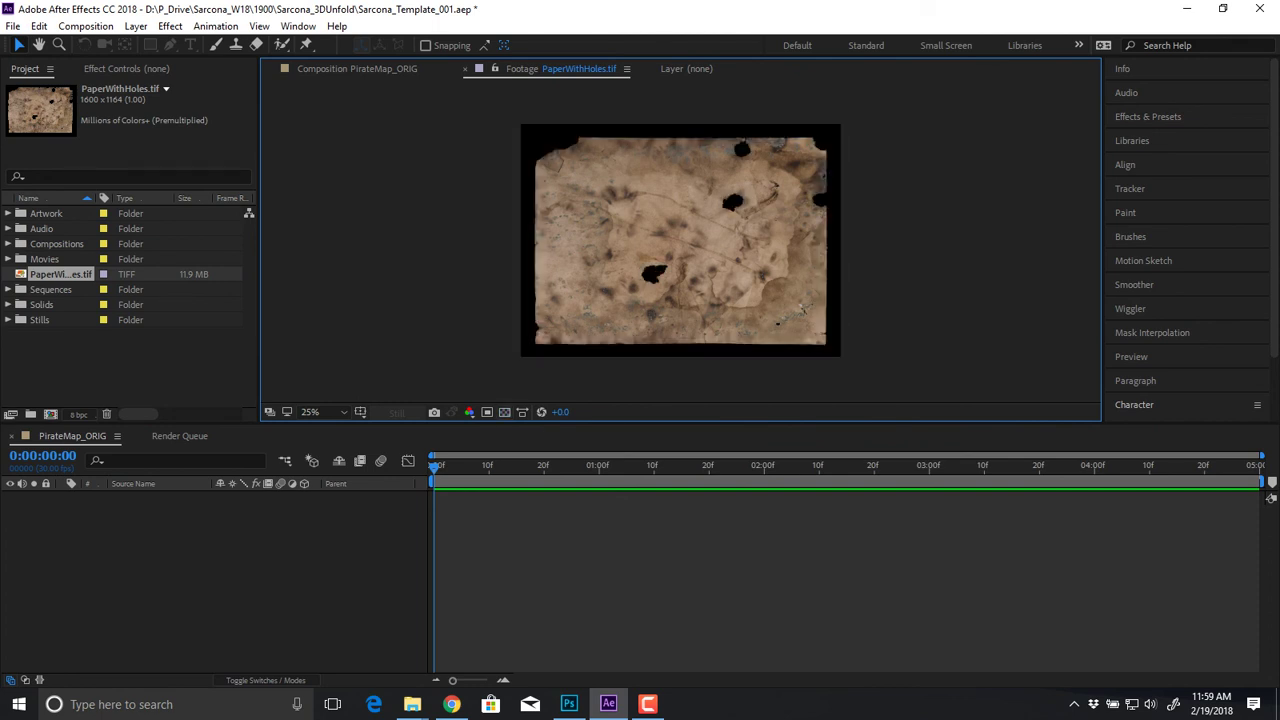
drag(60, 274, 46, 214)
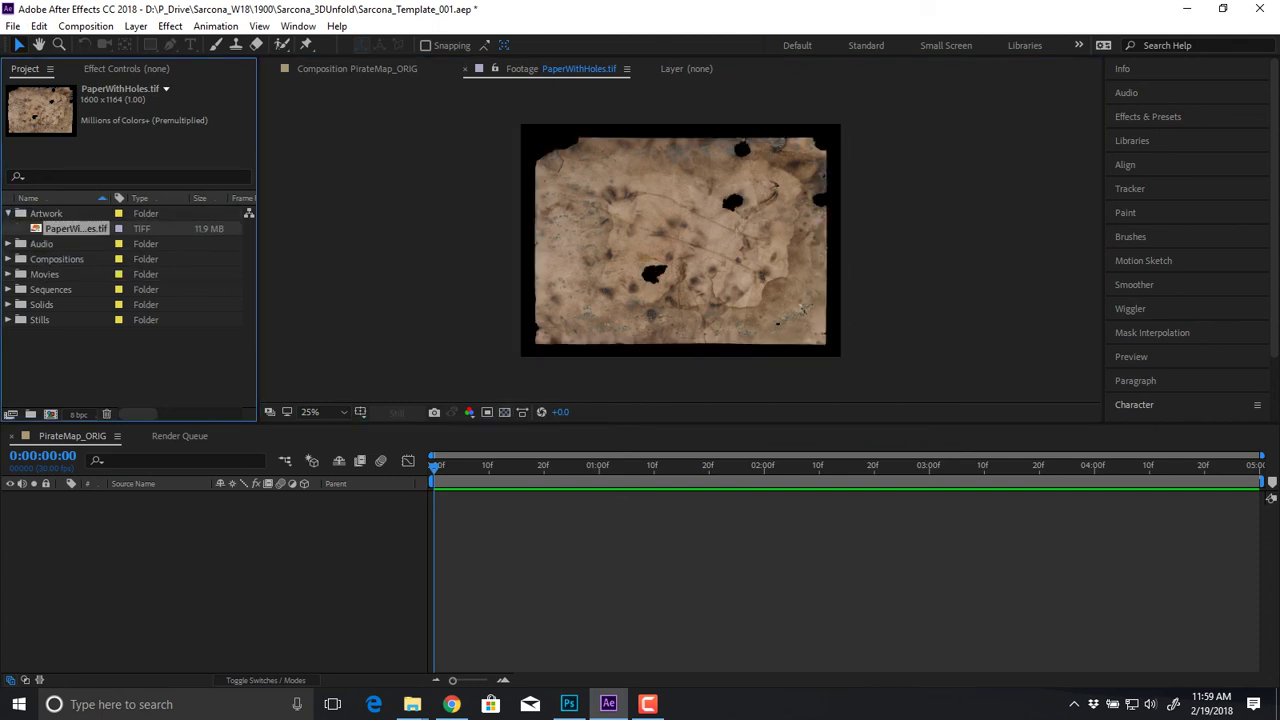
click(8, 213)
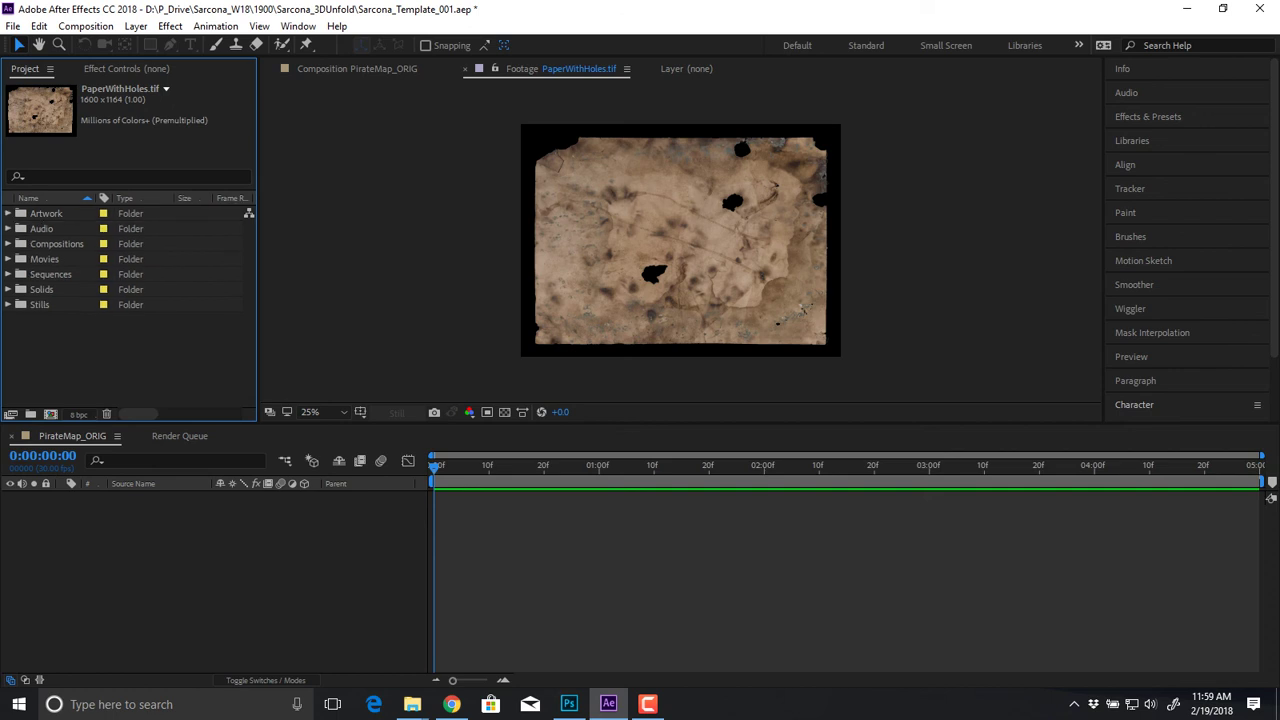
Step: Start importing PirateMap.ai and try the Composition - Retain Layer Sizes and Composition import types
key(ctrl+i)
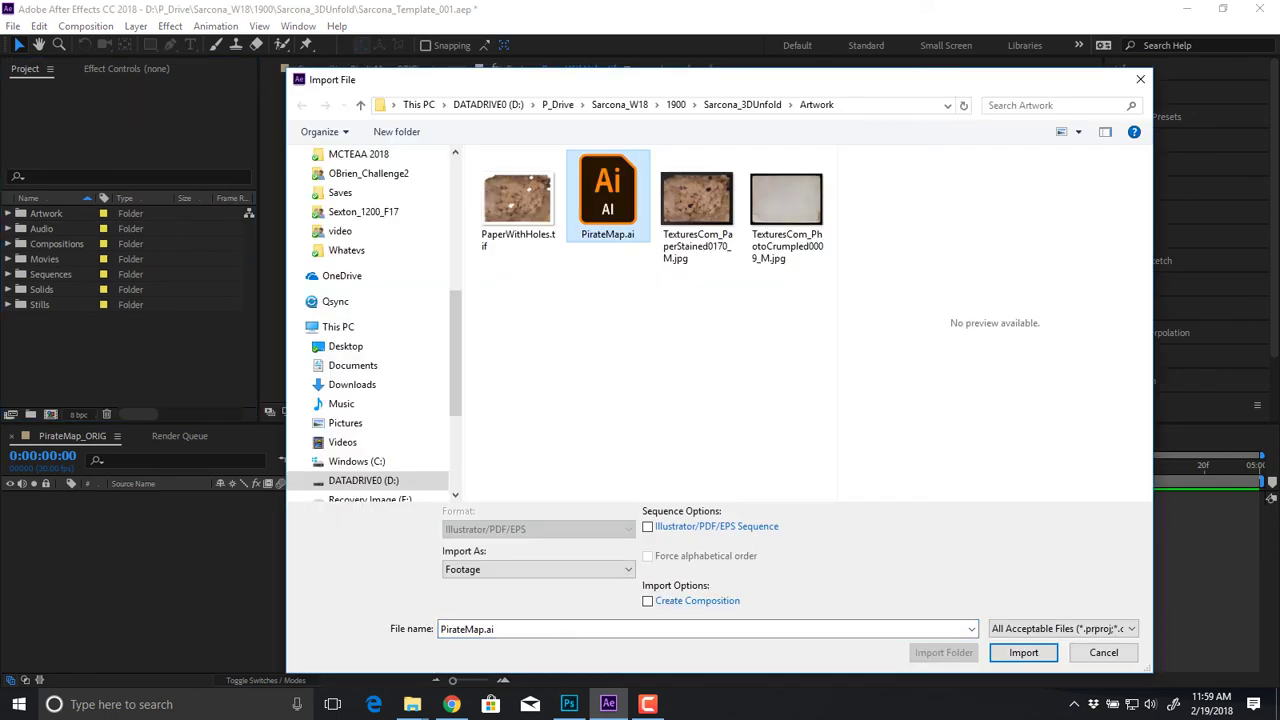
click(538, 569)
click(538, 569)
click(538, 569)
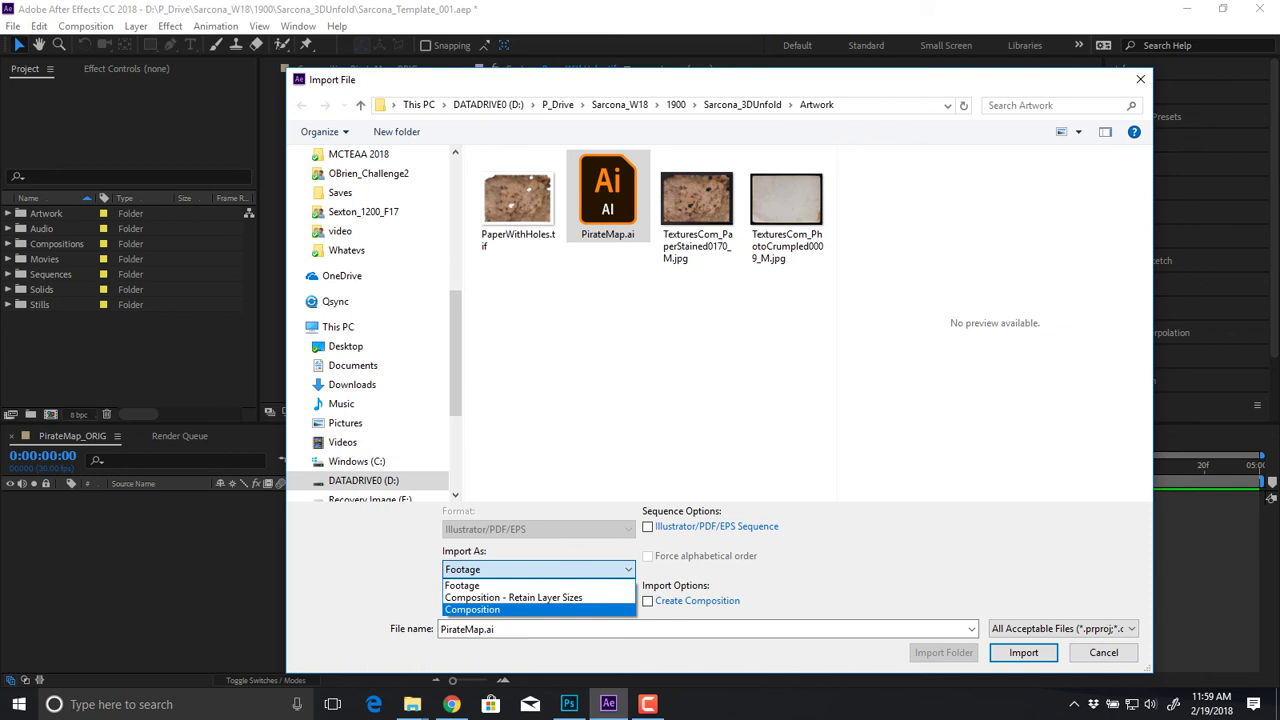
click(485, 586)
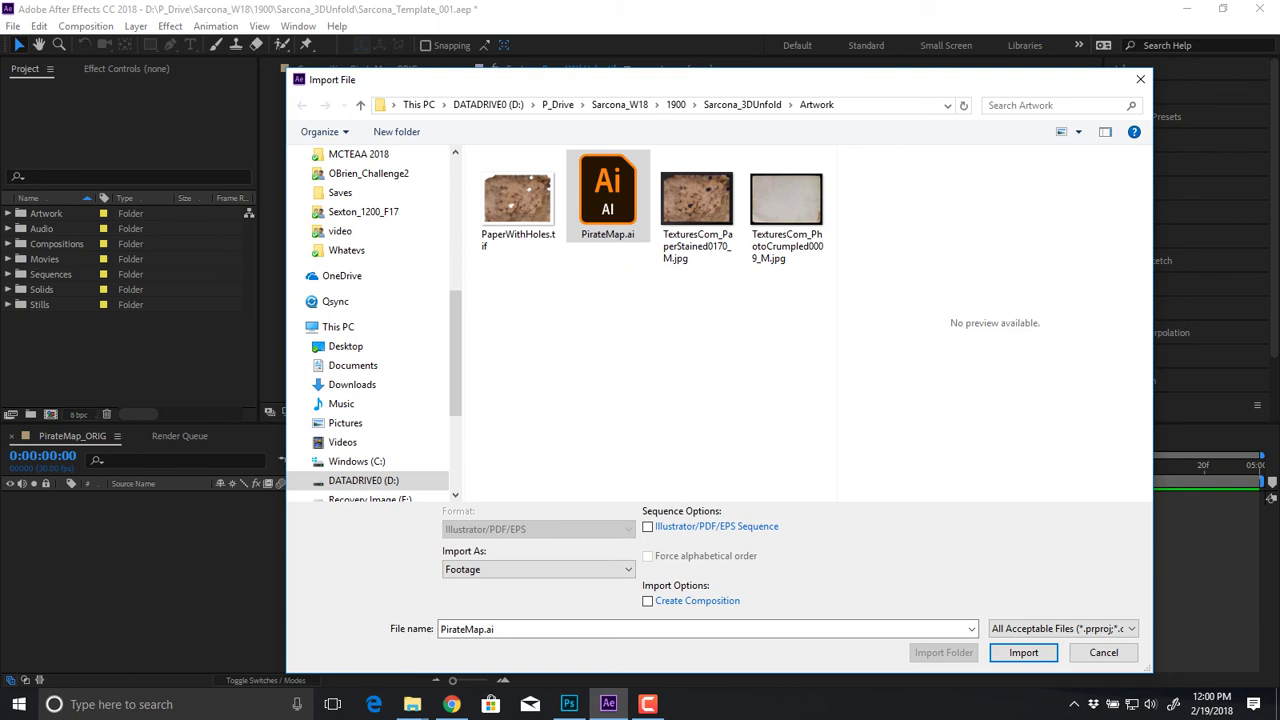
click(538, 569)
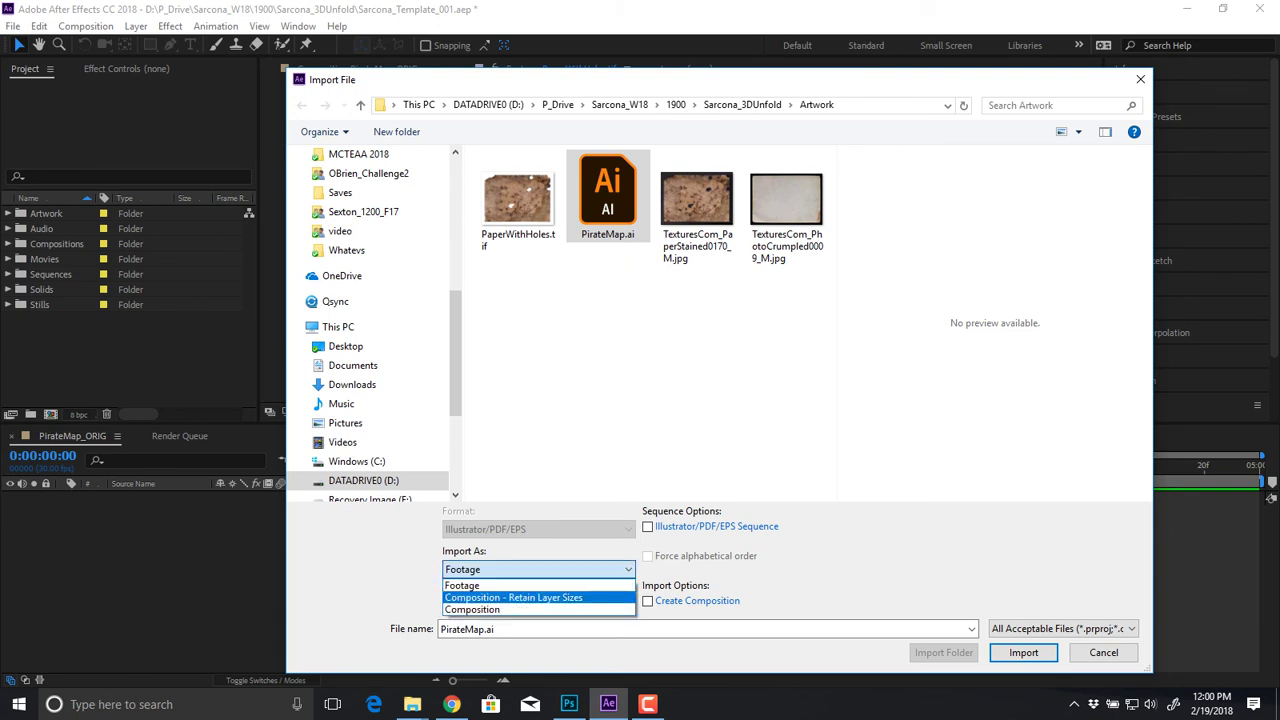
key(Return)
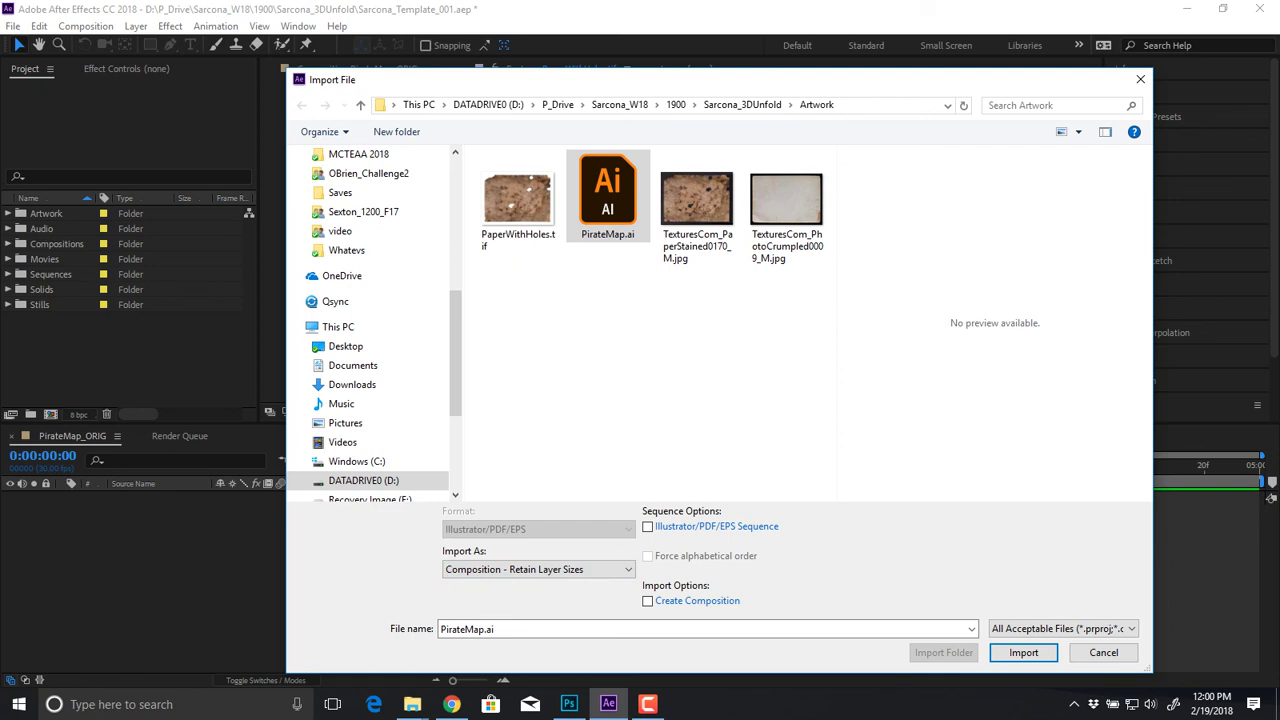
key(alt+Down)
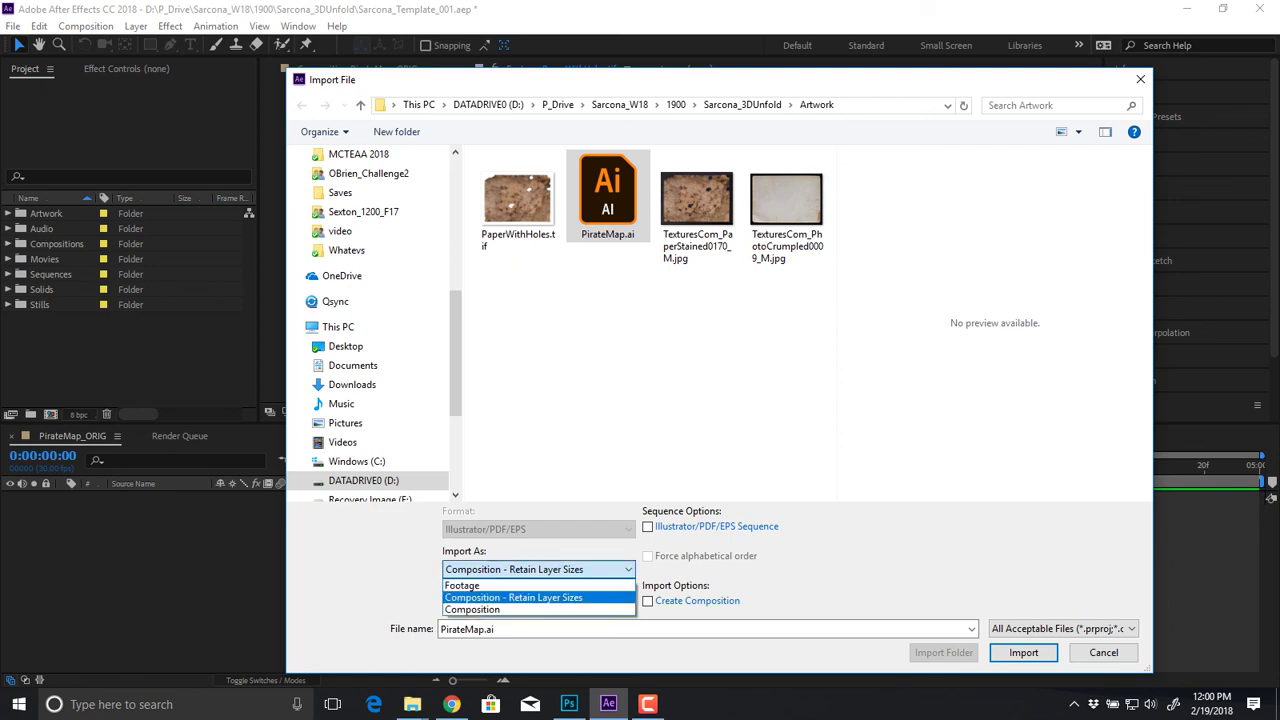
key(Down)
key(Return)
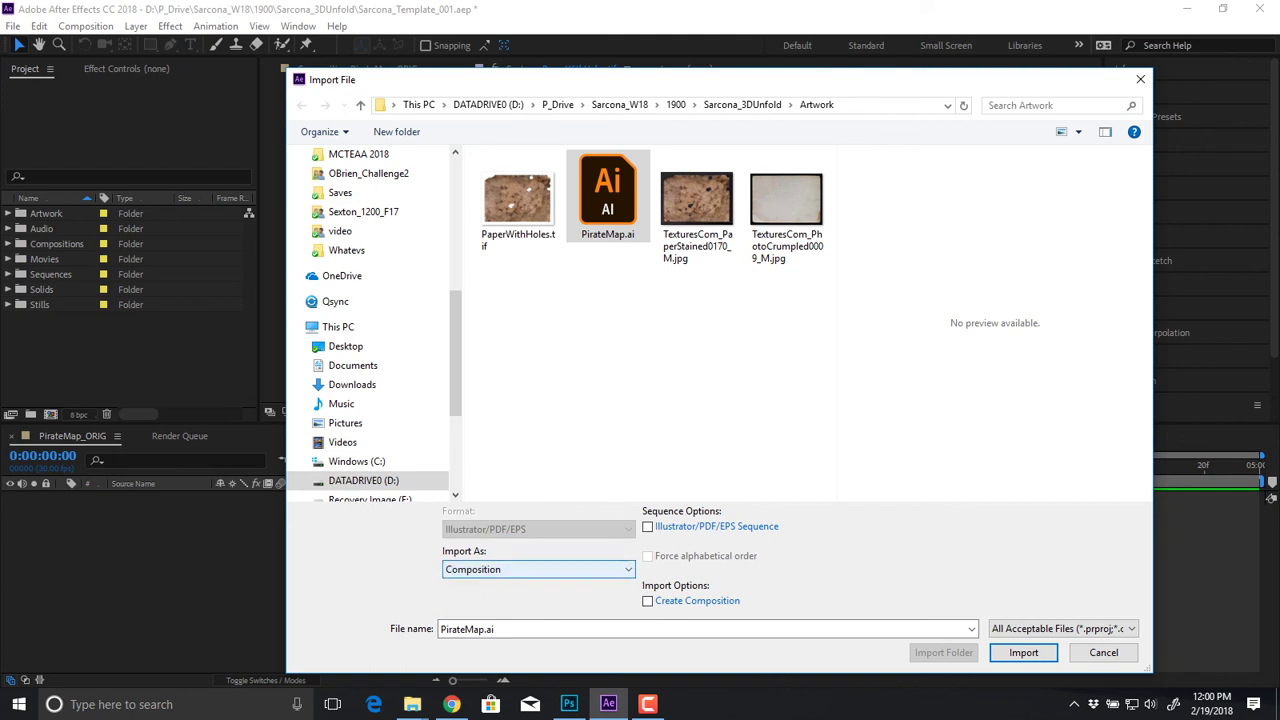
Step: Set the import type of PirateMap.ai to Footage and import it with merged layers
key(alt+Down)
key(Up)
key(Up)
key(Return)
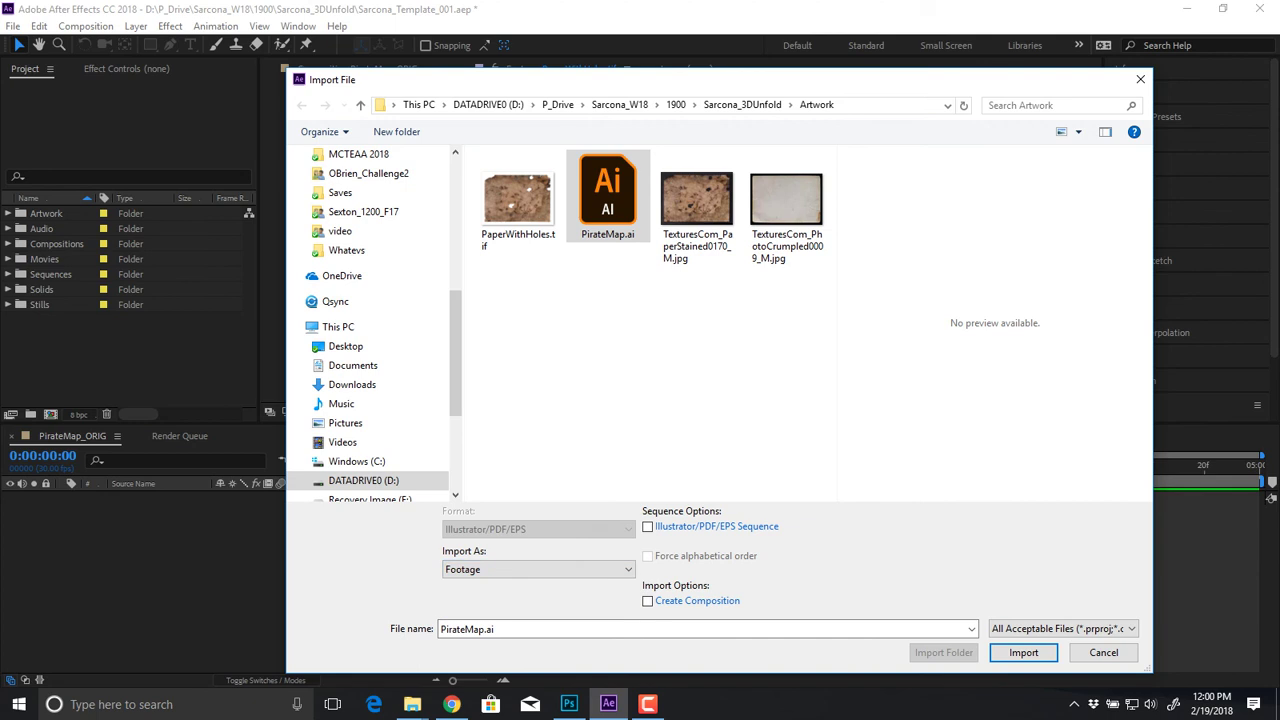
key(Return)
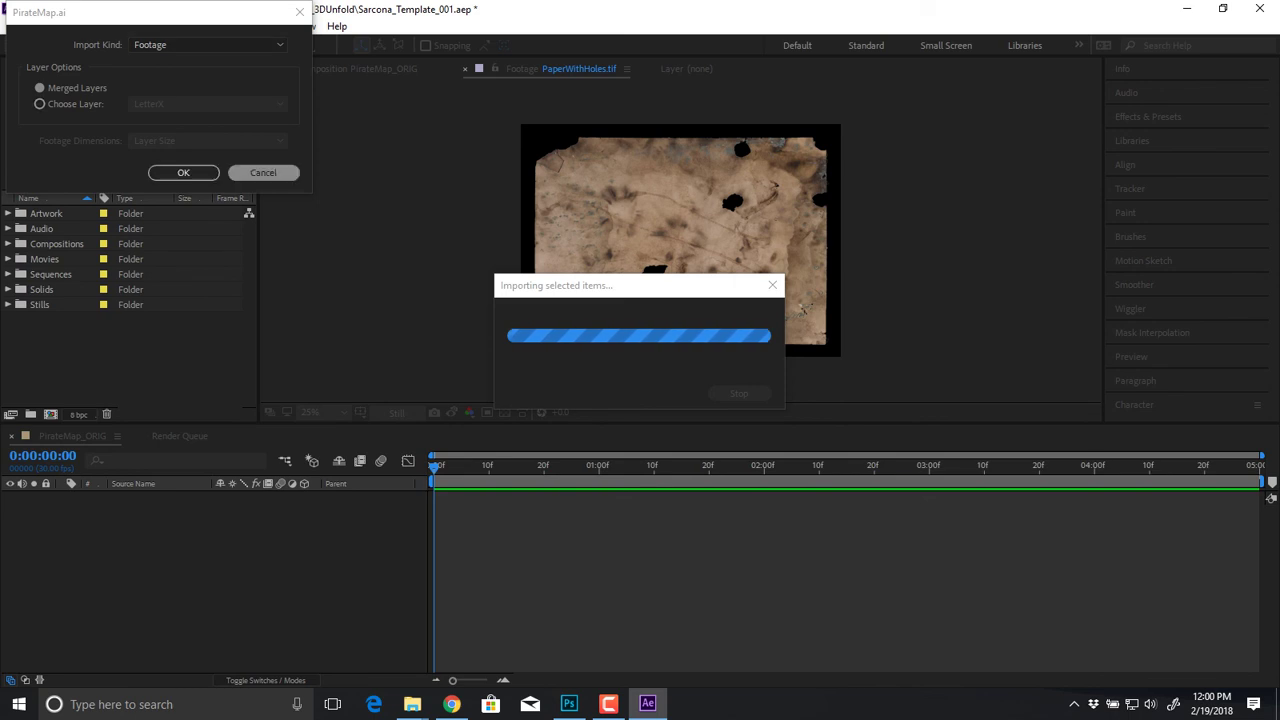
Step: Close the Artwork and Sarcona_3DUnfold folder windows and the PaperStained0170 browser window, and return to After Effects
key(alt+Tab)
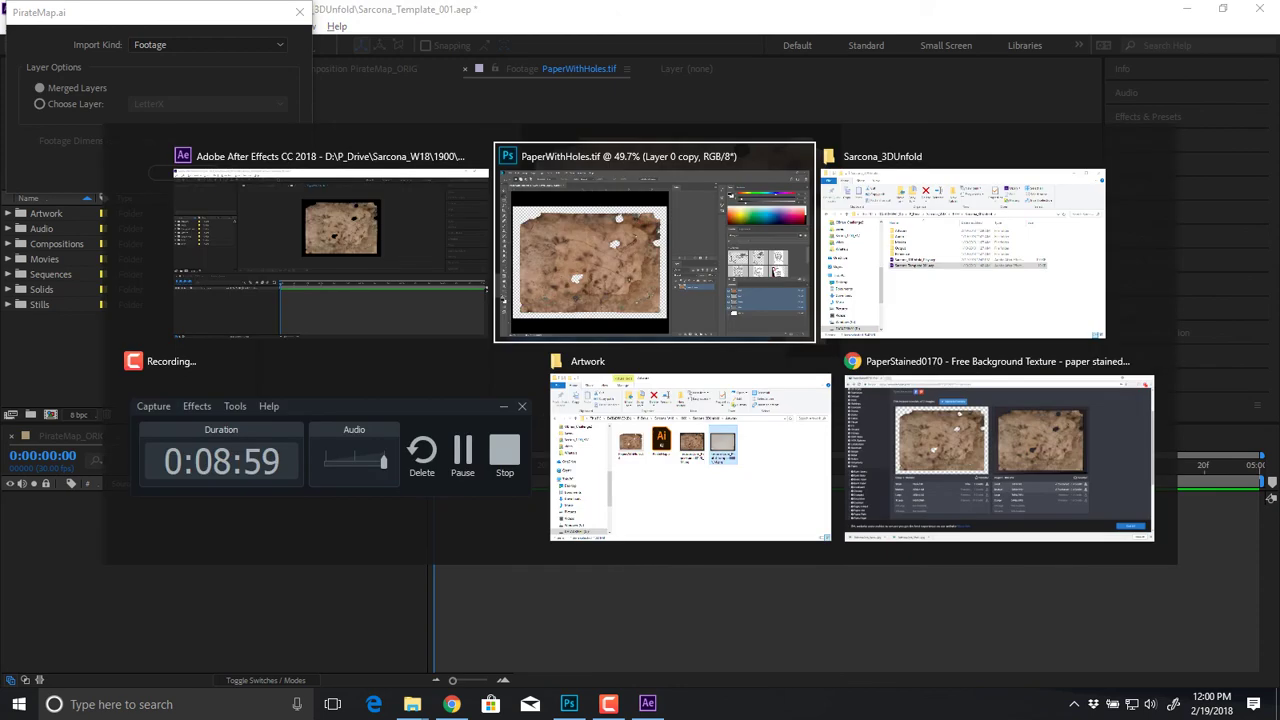
key(Escape)
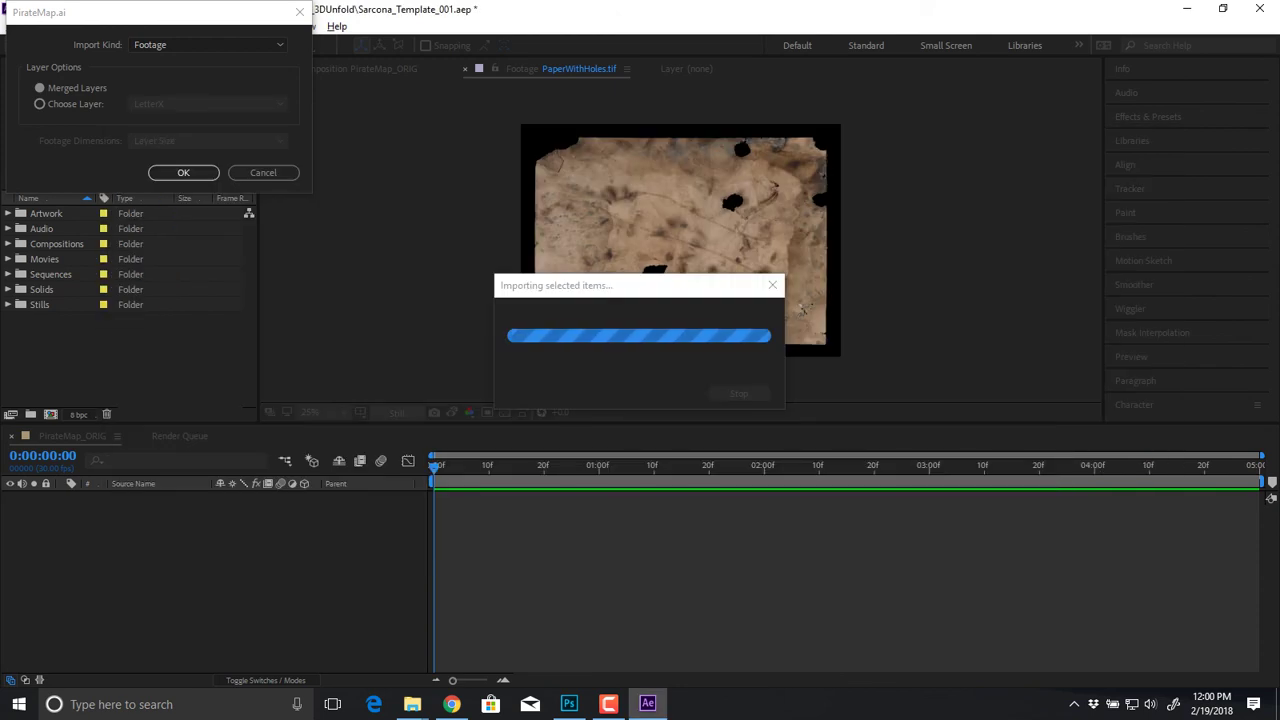
key(alt+Tab)
key(alt+Tab)
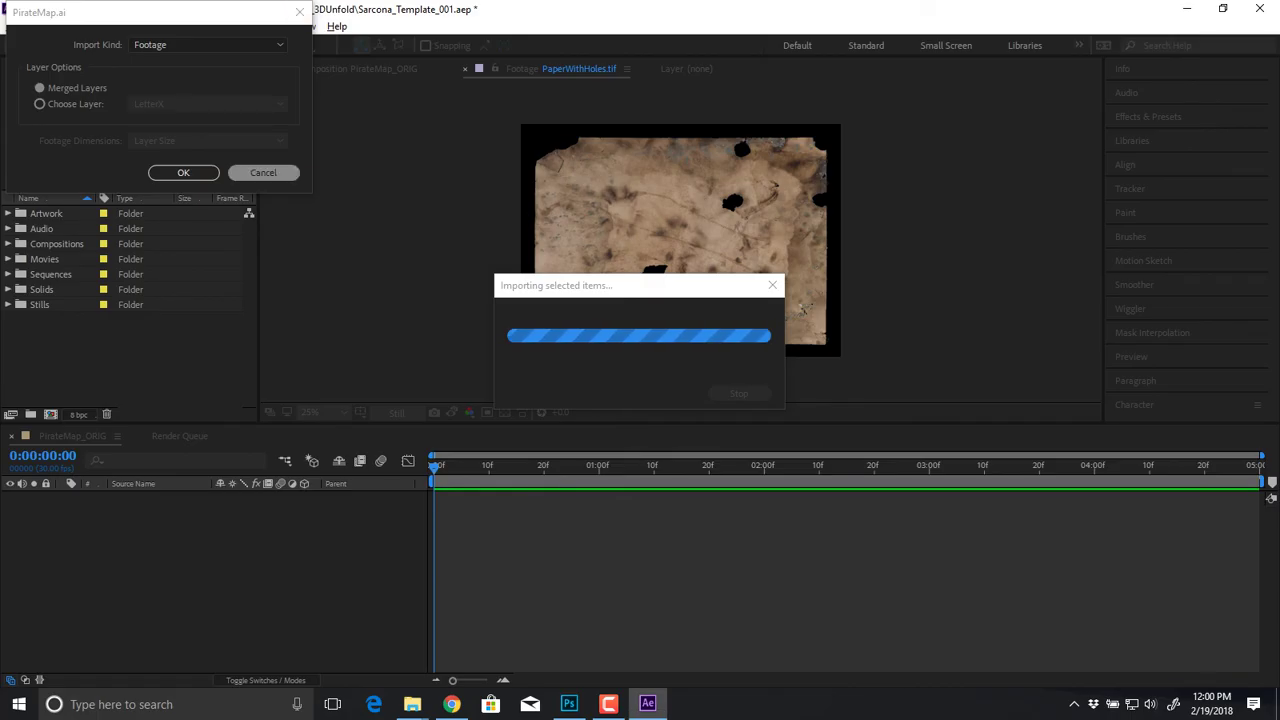
key(alt+Tab)
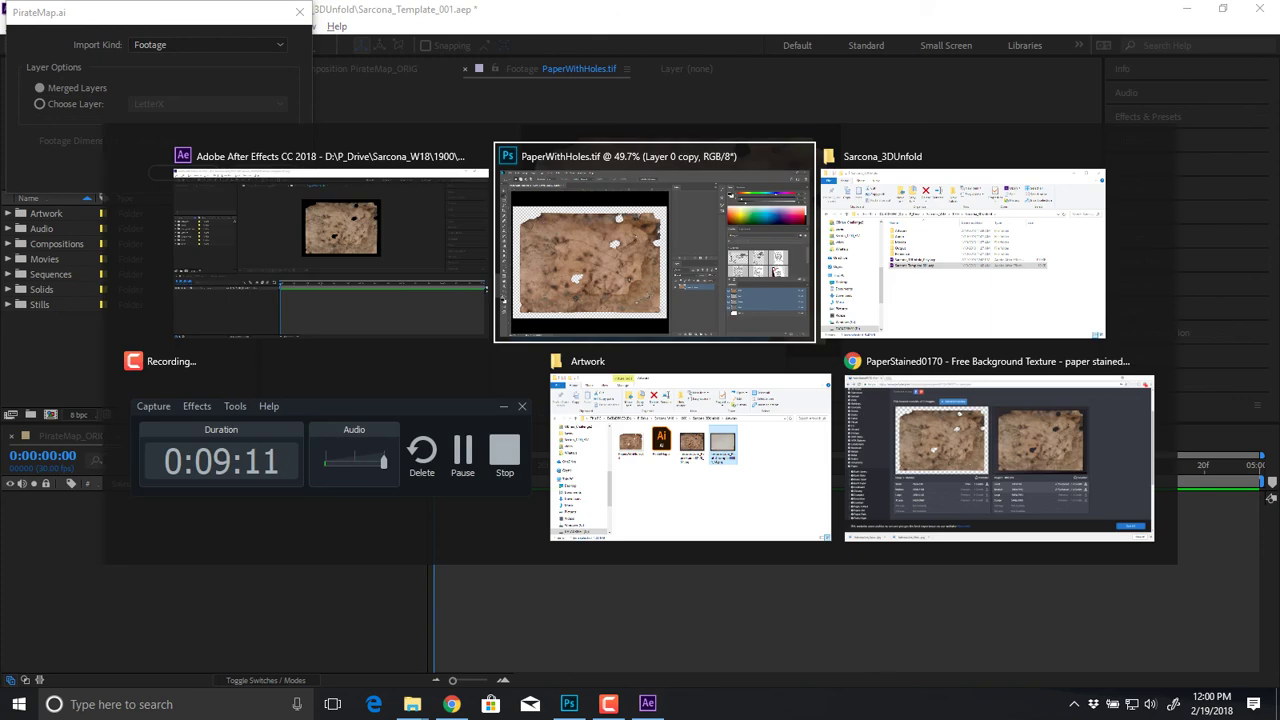
click(823, 361)
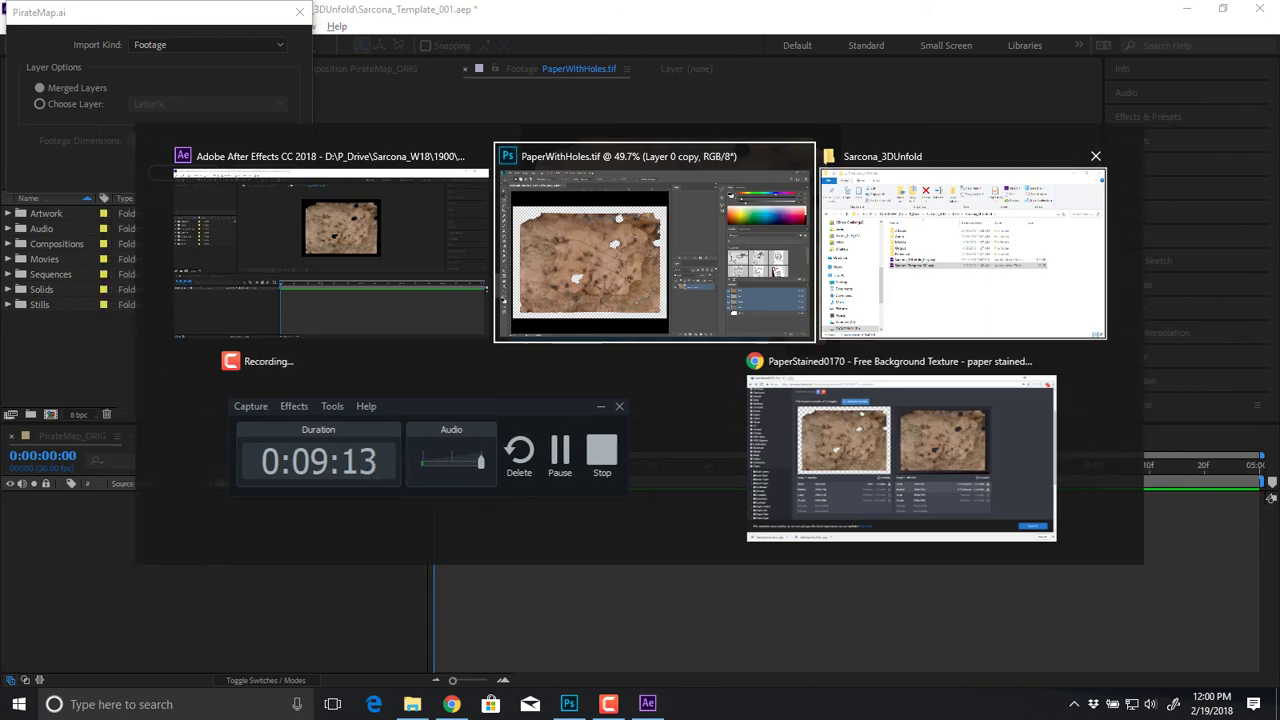
click(1094, 157)
click(998, 361)
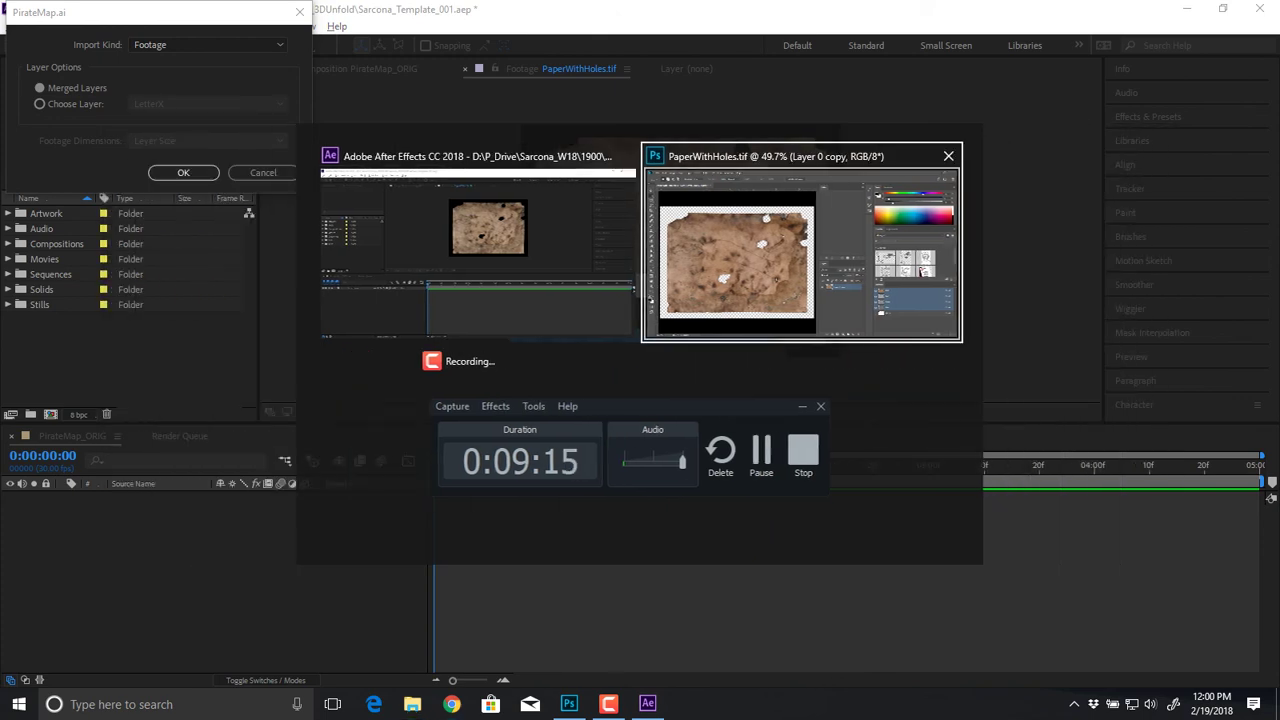
click(480, 254)
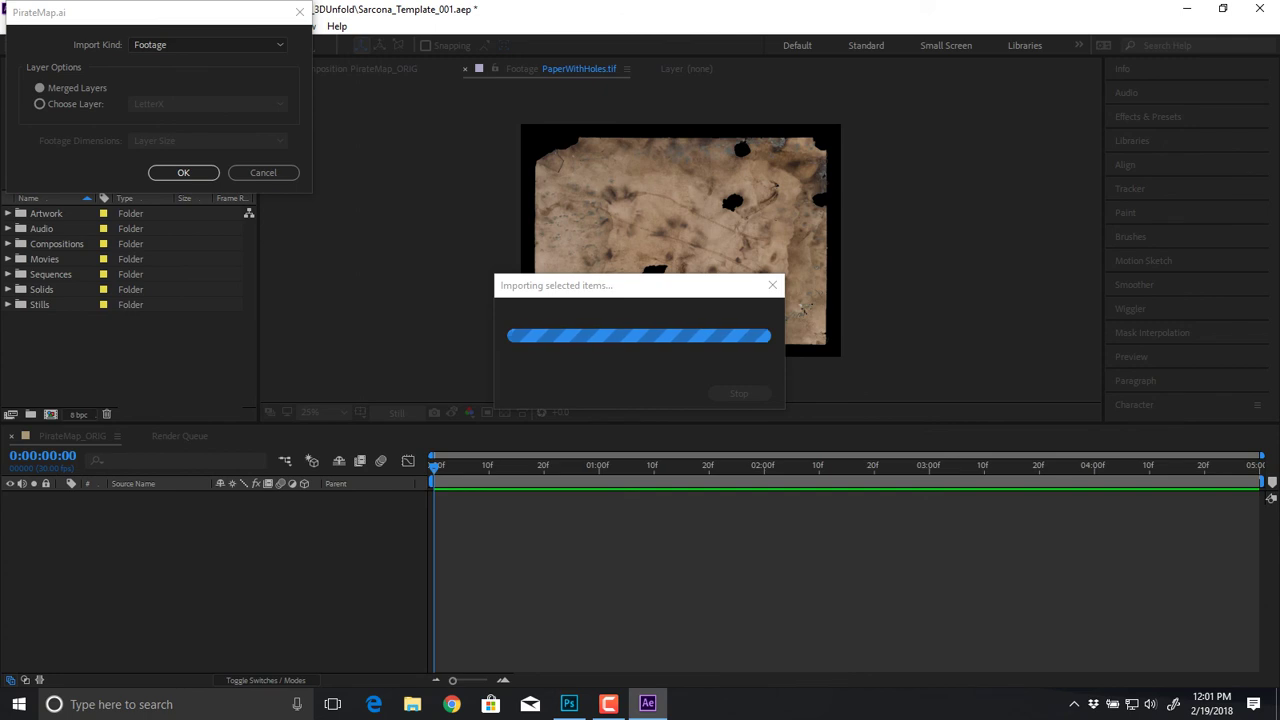
key(alt+Tab)
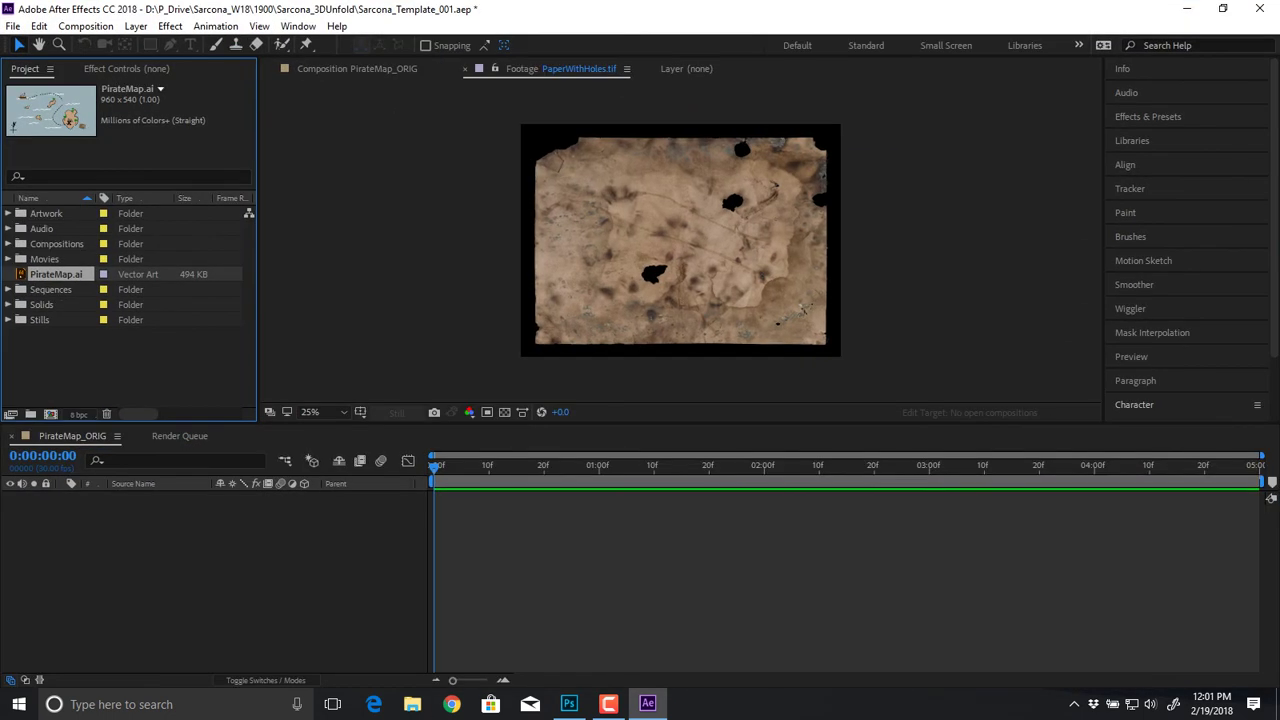
Step: Preview the merged PirateMap.ai footage at 100% magnification and undo its import
double_click(56, 274)
key(period)
key(period)
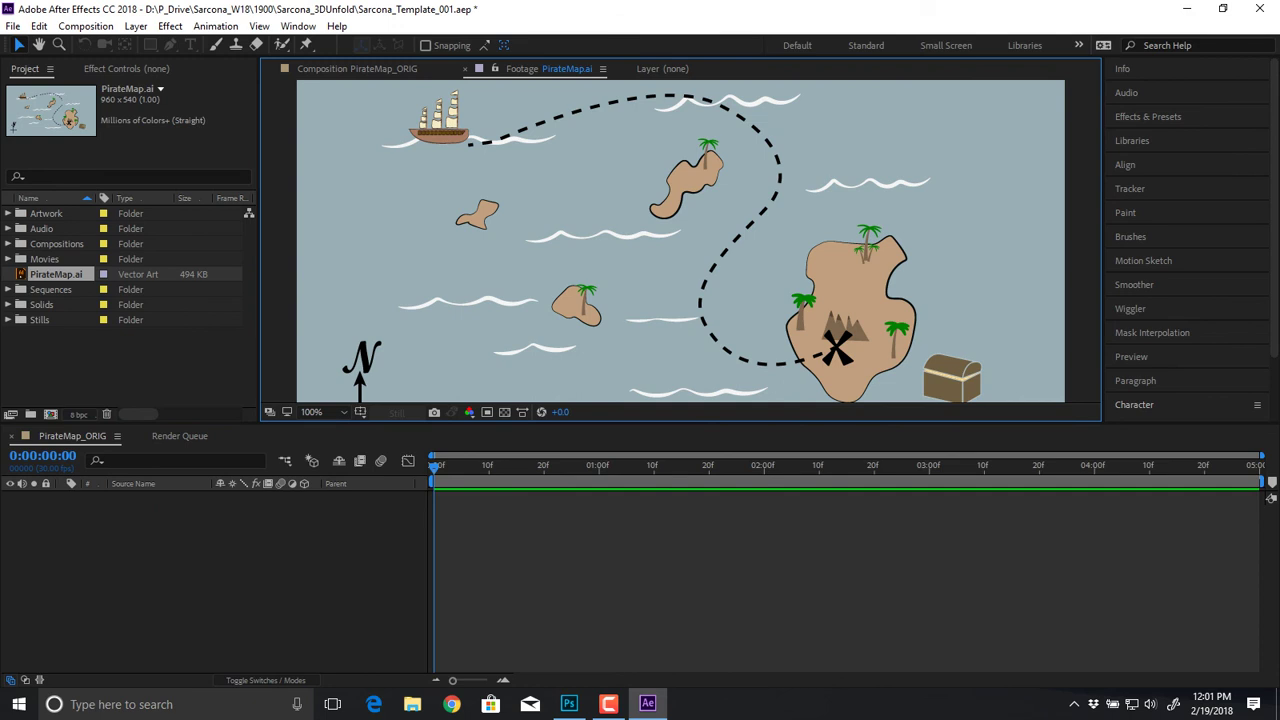
key(ctrl+z)
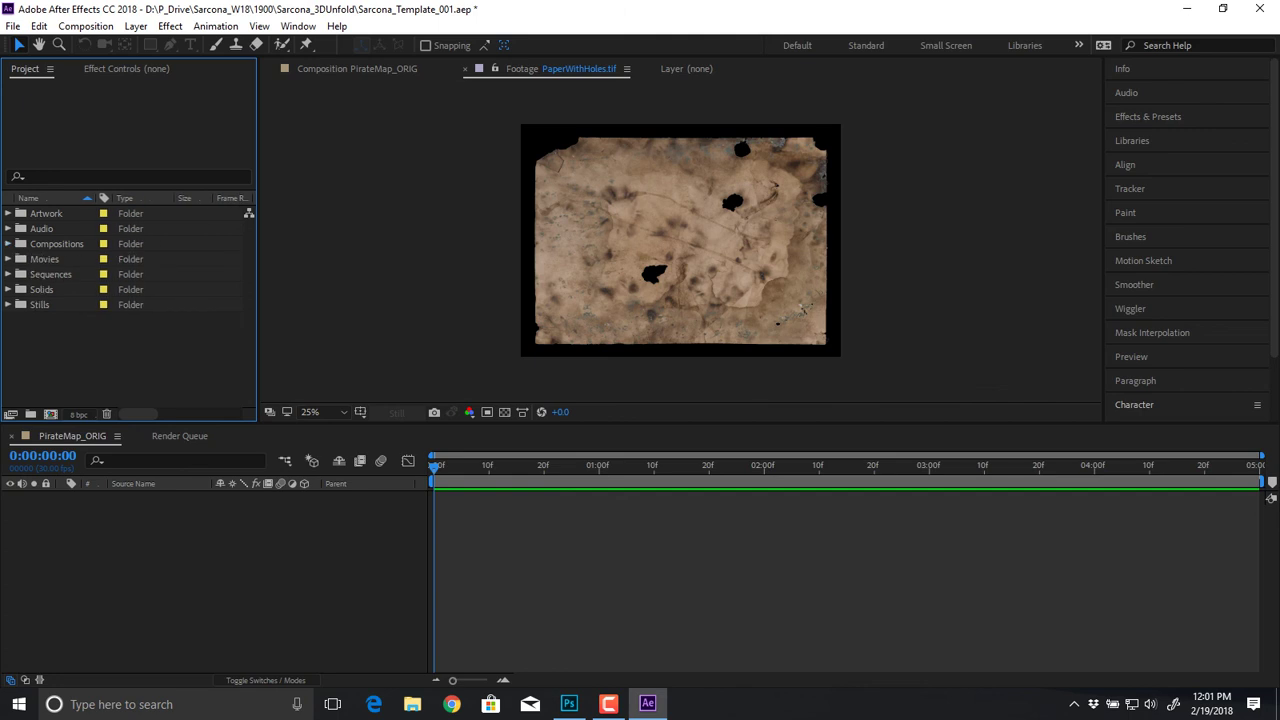
Step: Import PirateMap.ai with the import type set to Composition
key(ctrl+i)
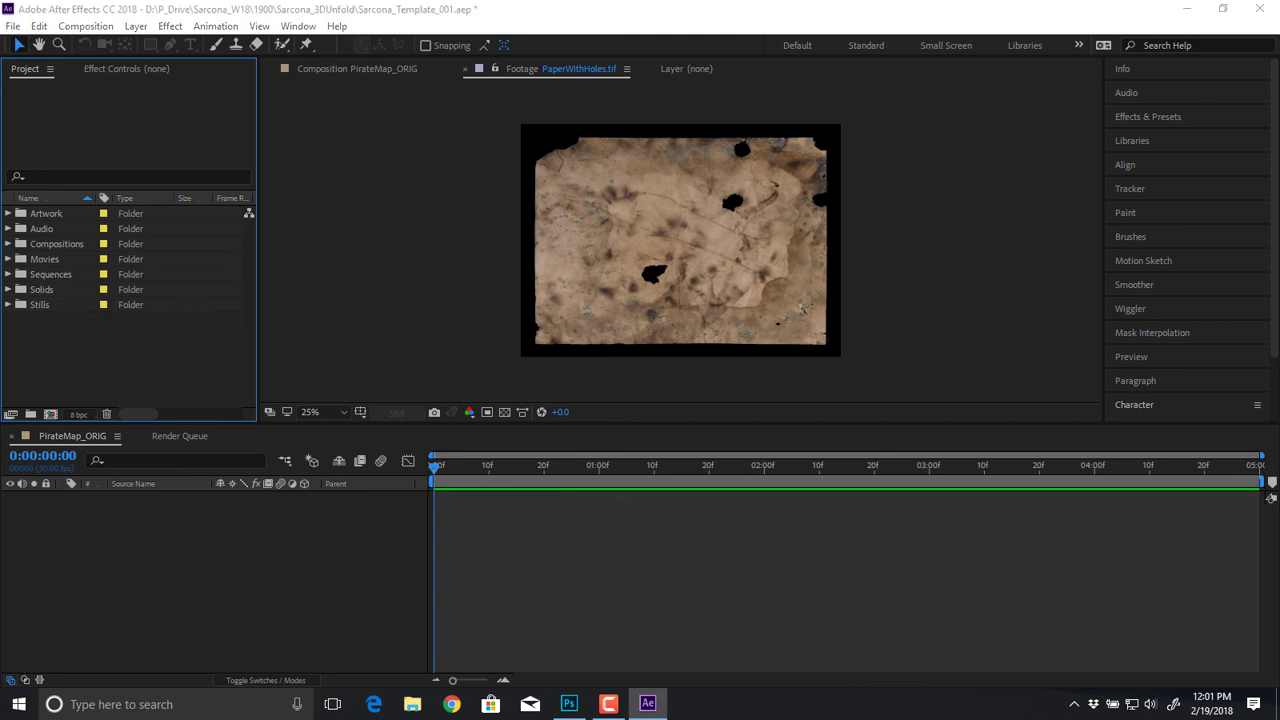
click(608, 196)
click(538, 569)
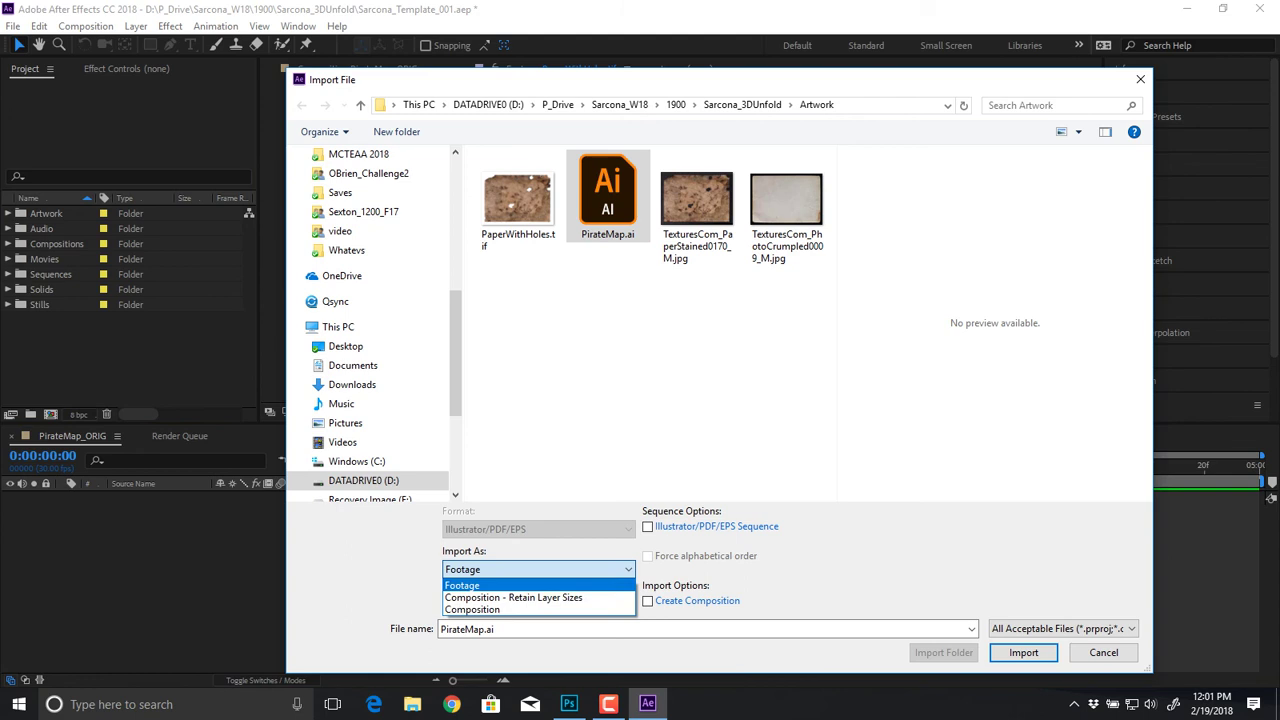
key(Return)
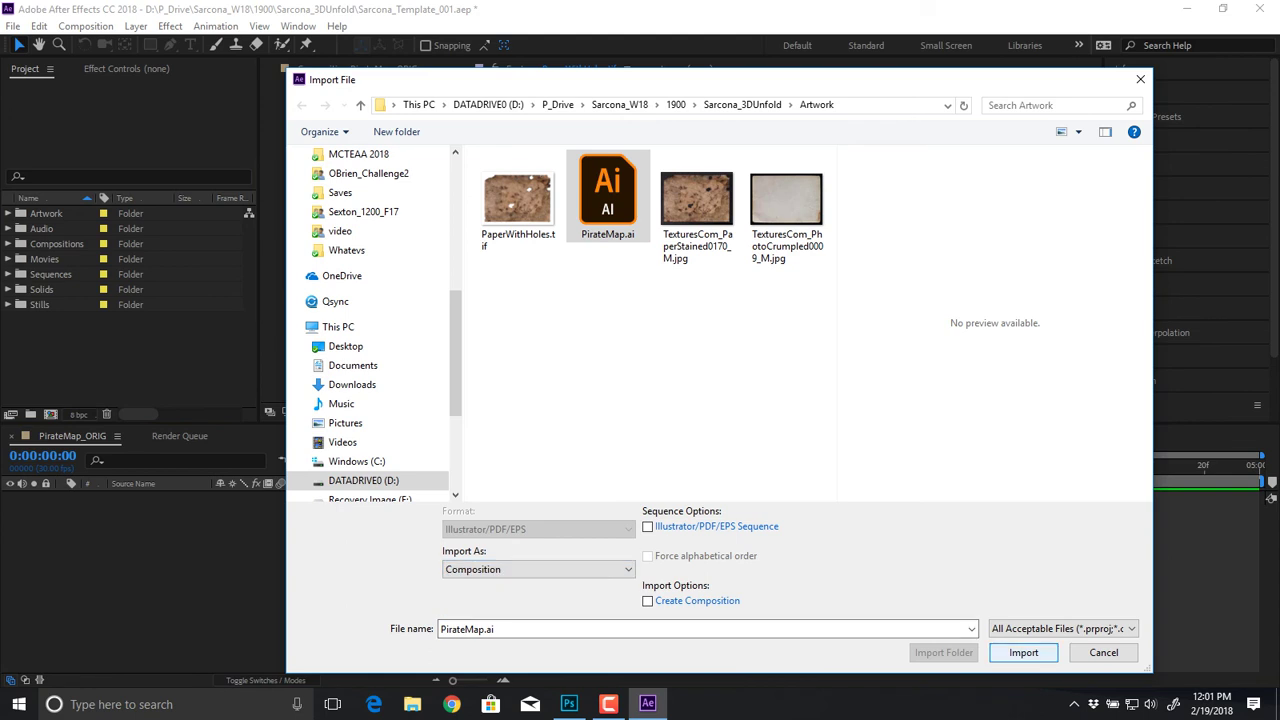
key(Return)
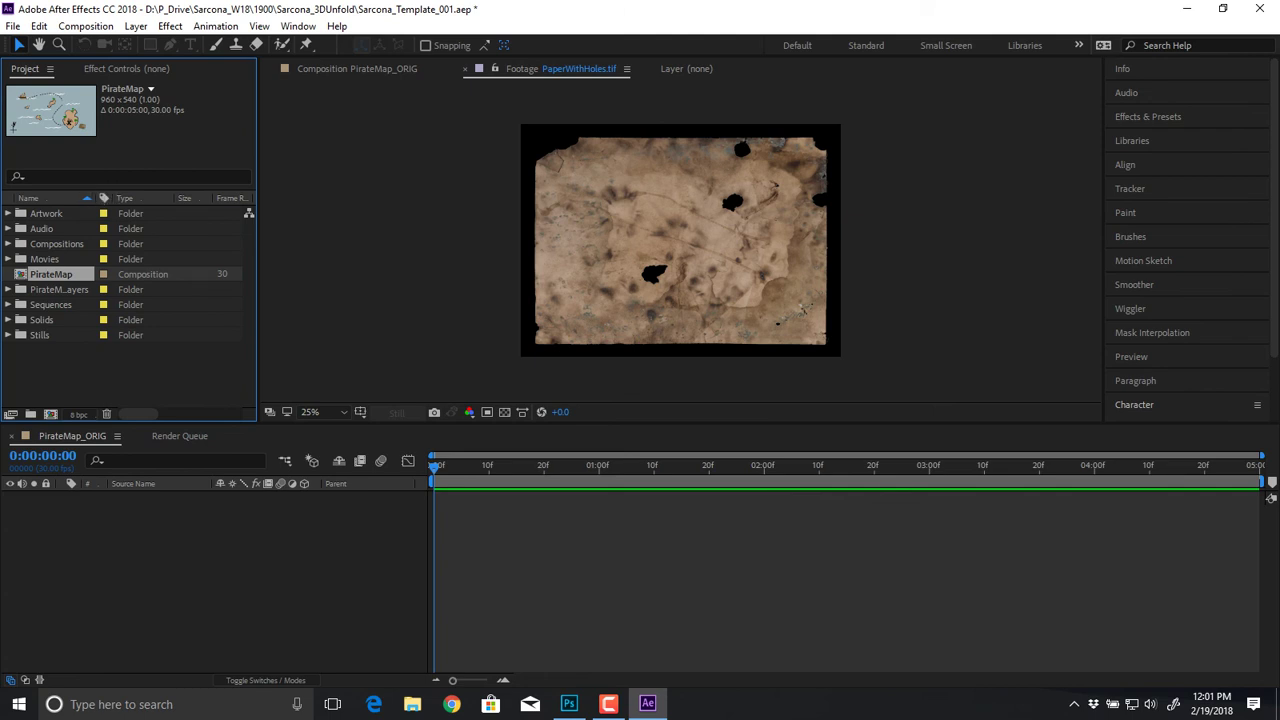
Step: Widen the project's Name column and expand the PirateMap Layers folder to see all its layer files
drag(95, 198, 152, 198)
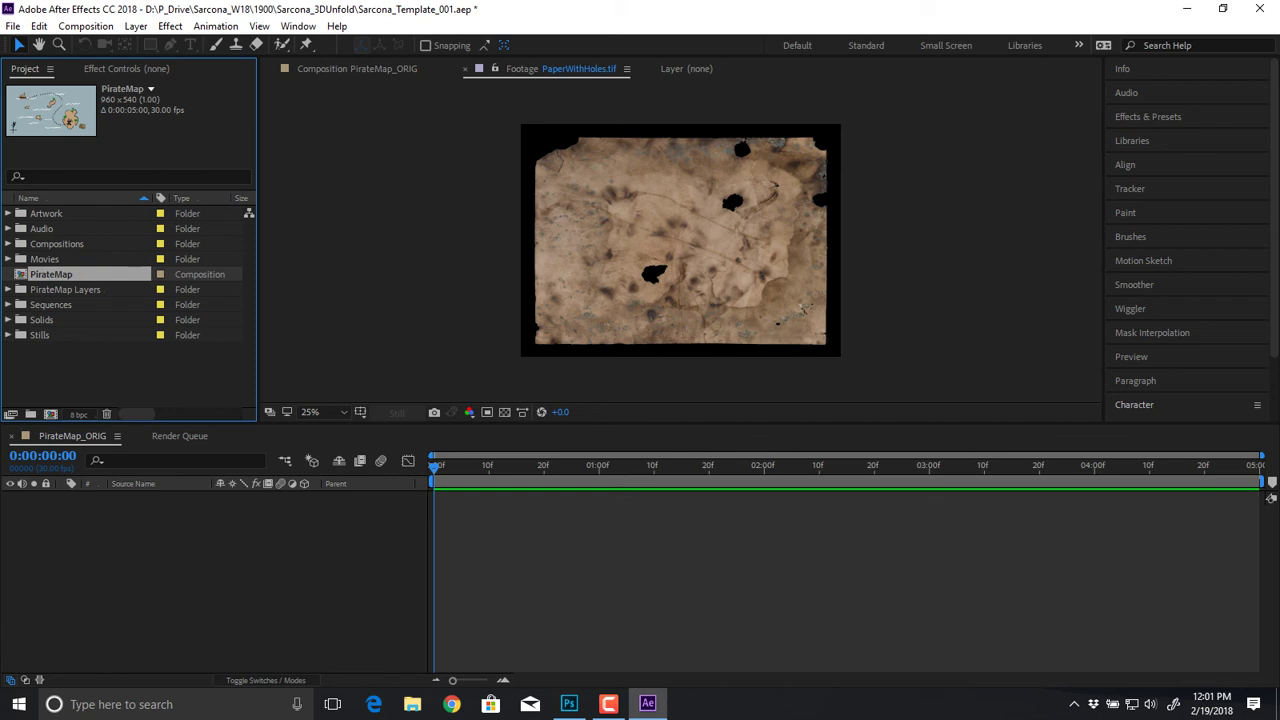
click(8, 290)
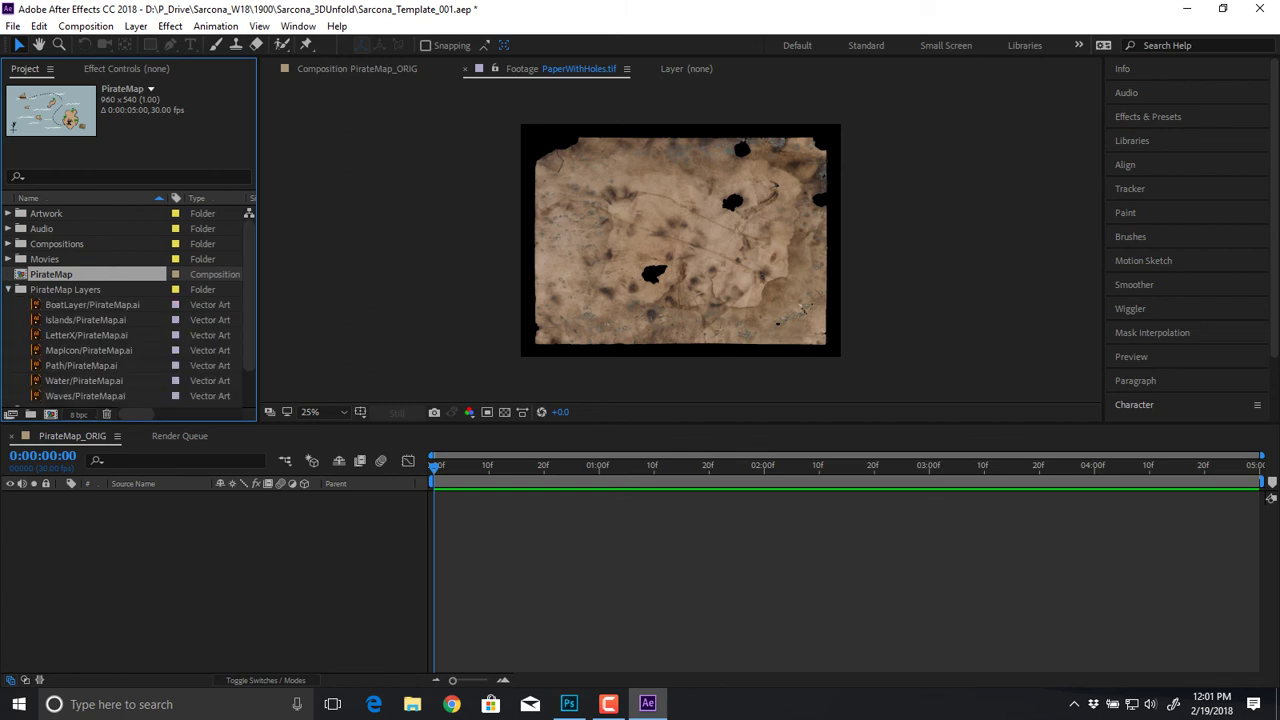
scroll(129, 307, down, 2)
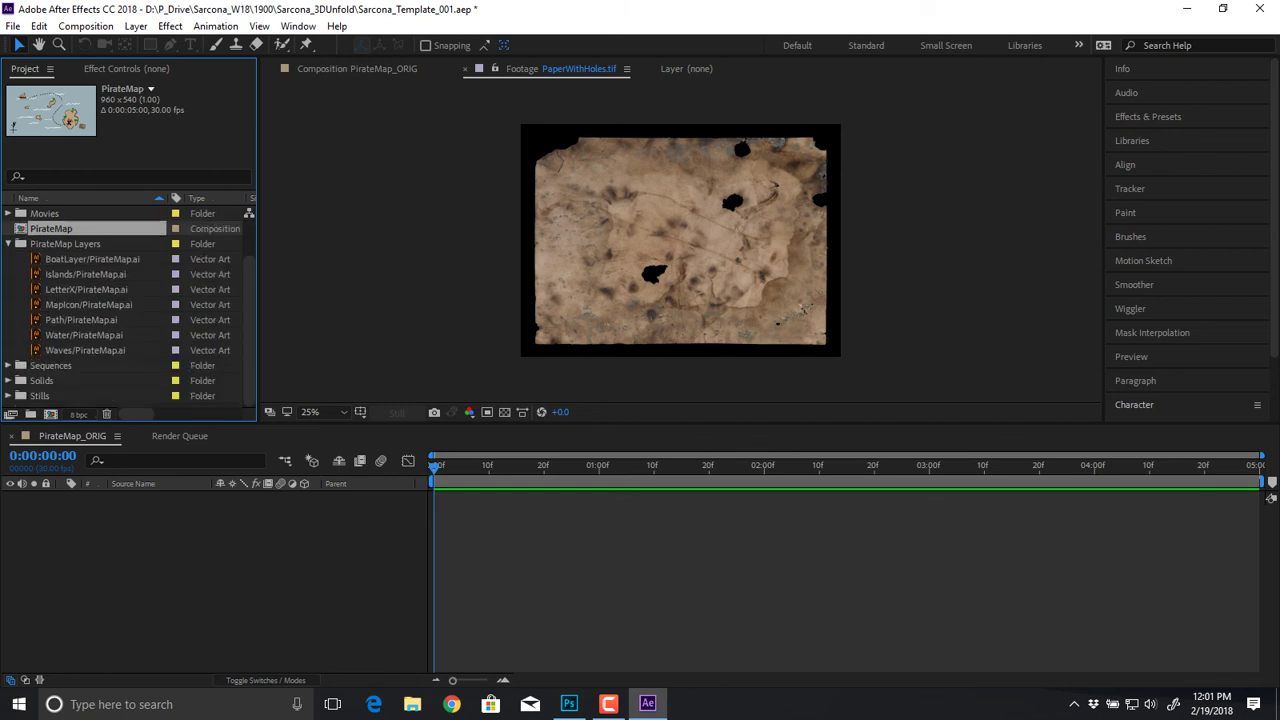
Step: Try adding all PirateMap Layers files, from BoatLayer to Waves, to the PirateMap_ORIG timeline, and undo the addition
click(93, 259)
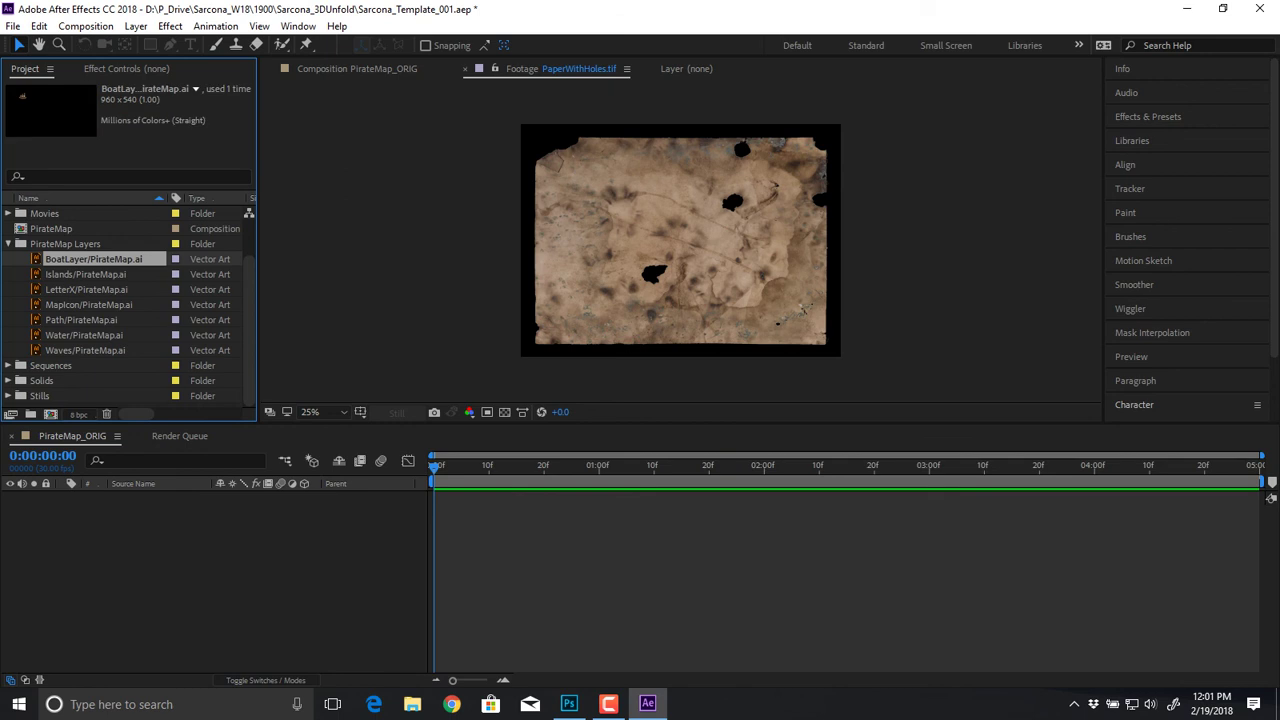
shift+click(86, 350)
drag(86, 350, 160, 525)
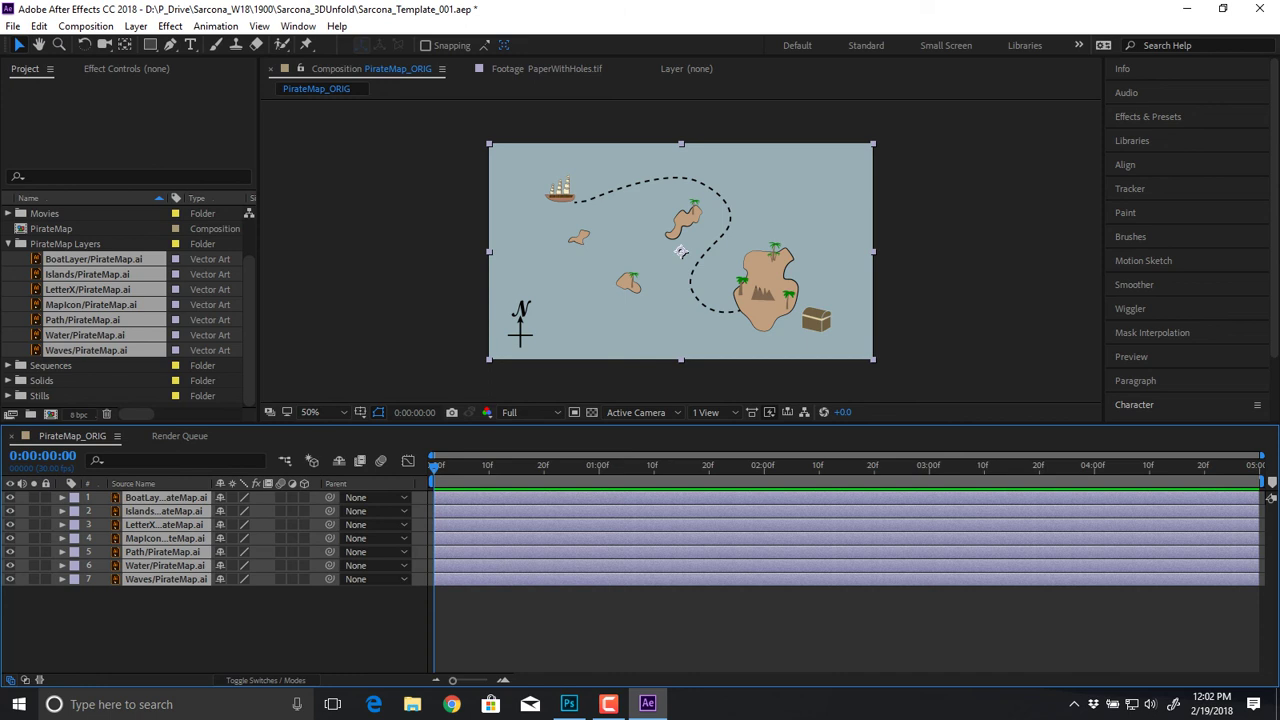
key(ctrl+z)
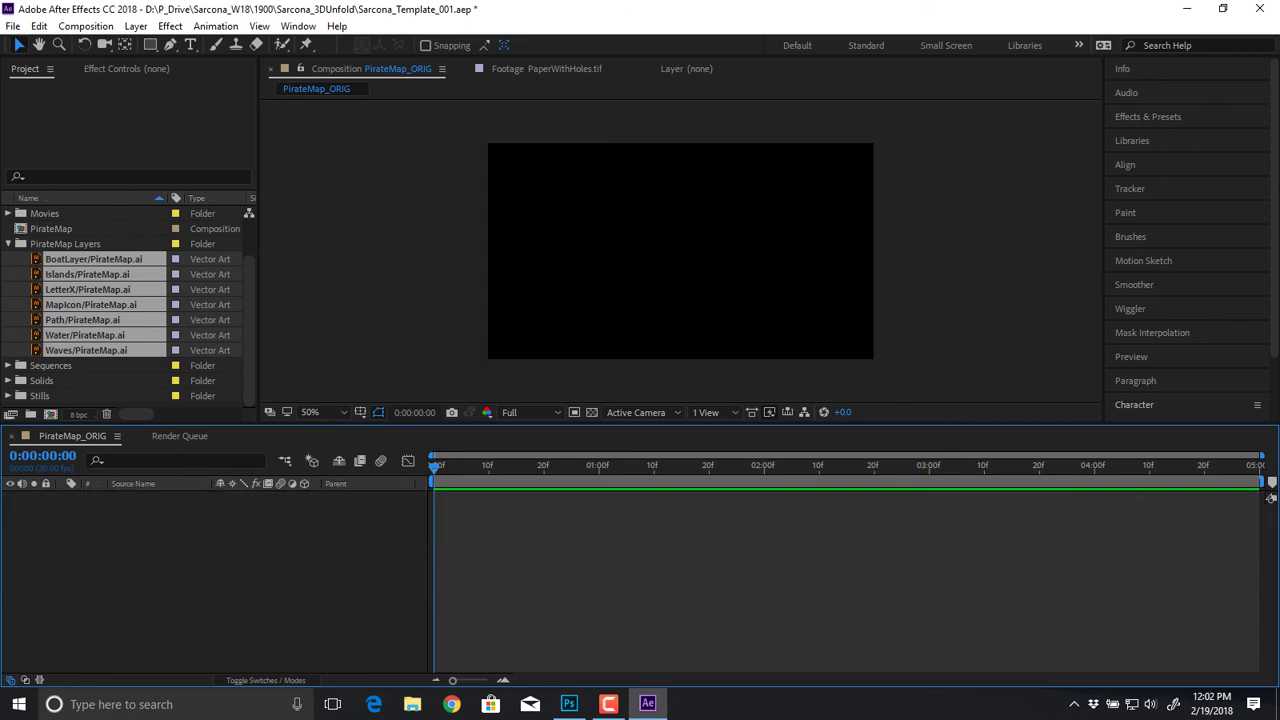
Step: Open the PirateMap composition and step through its layers from MapIcon down to Water to compare their bounds
double_click(51, 229)
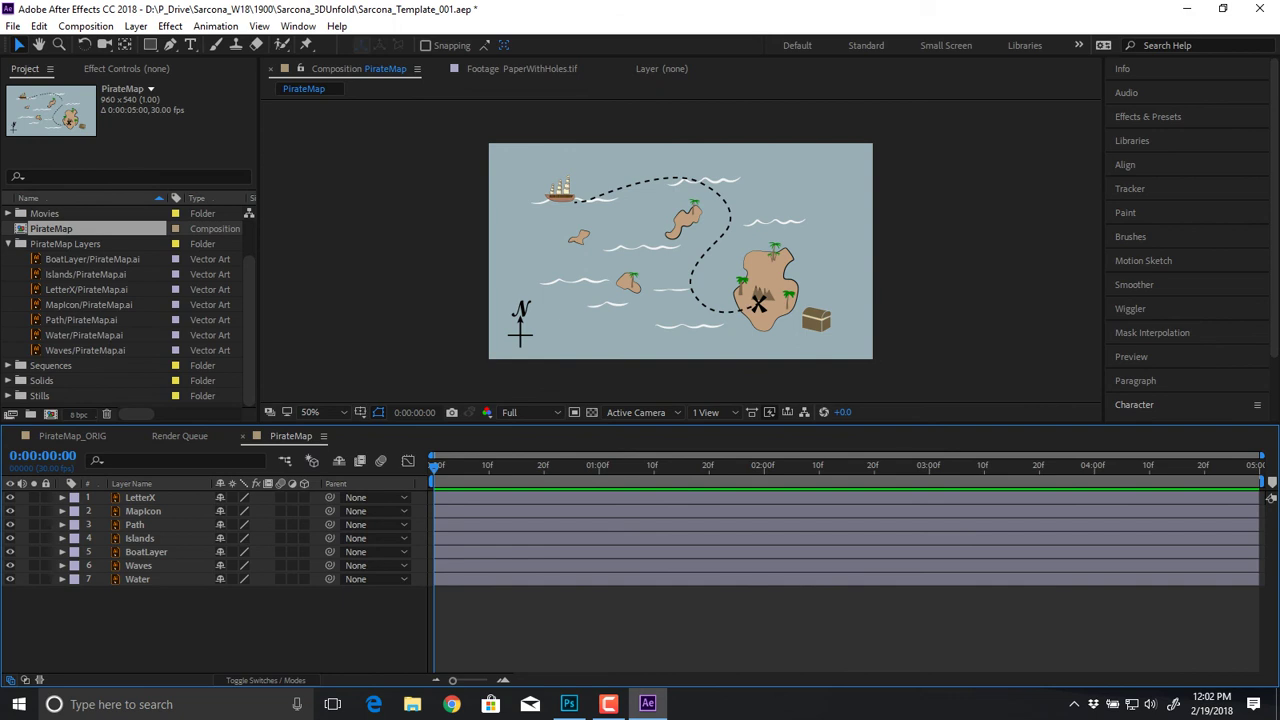
click(681, 250)
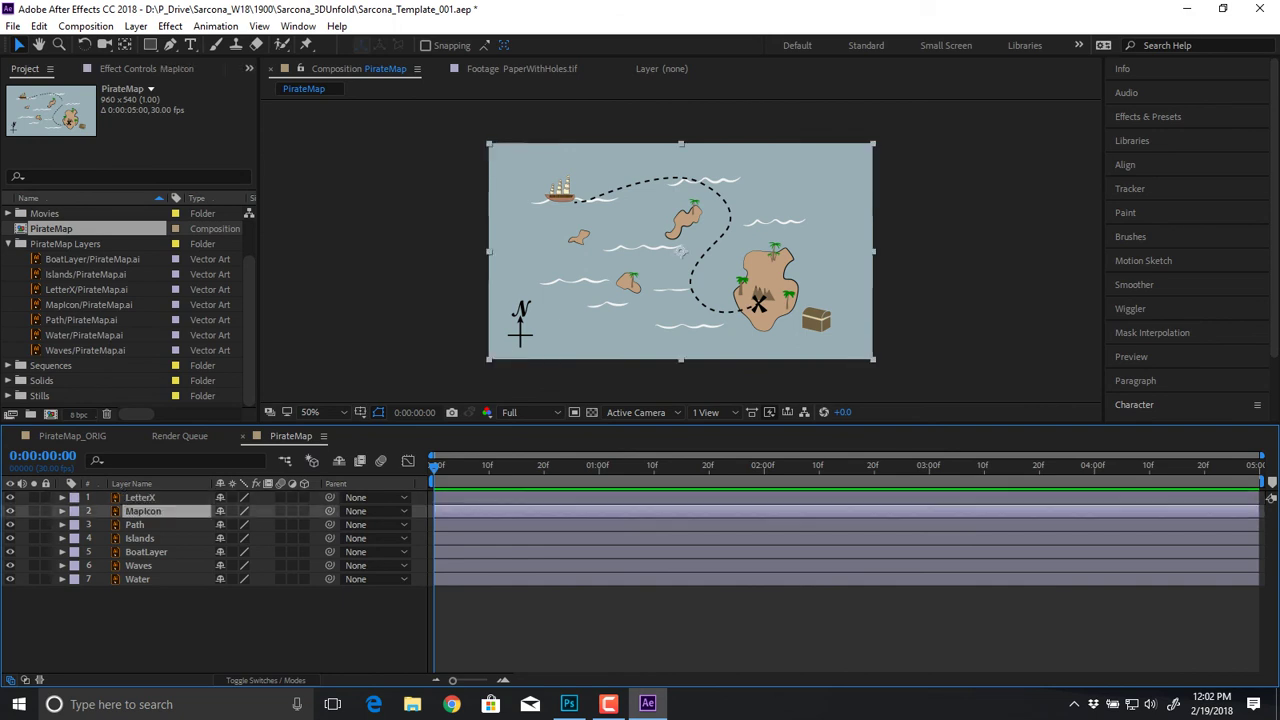
key(ctrl+Down)
key(ctrl+Down)
key(ctrl+Down)
key(ctrl+Down)
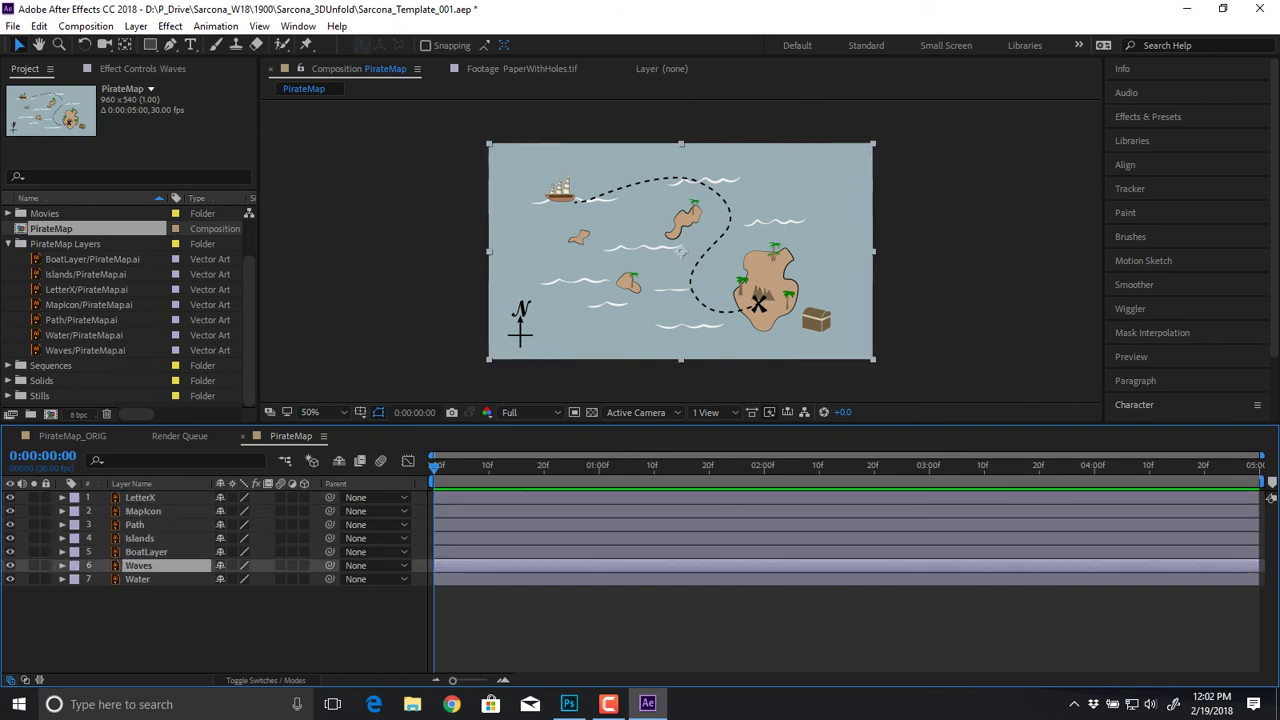
key(ctrl+Down)
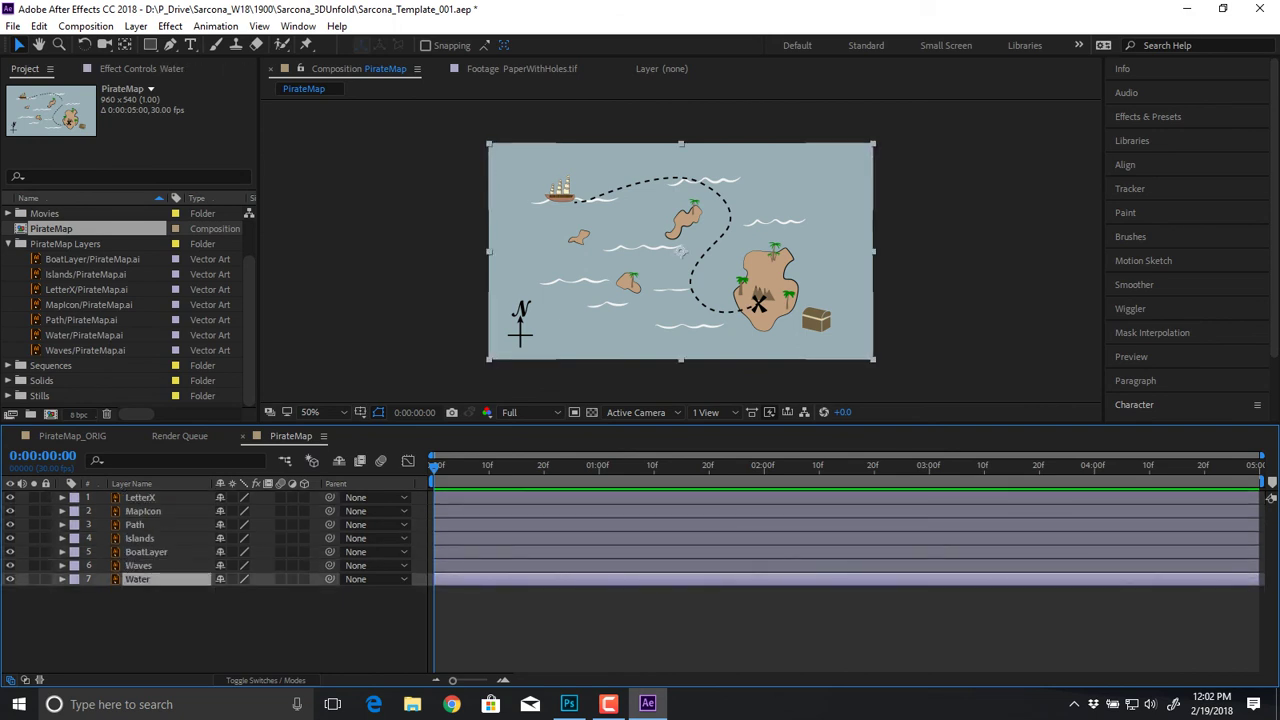
Step: Try moving the BoatLayer to the bend of the dashed path near the palm island, and undo the move
click(146, 552)
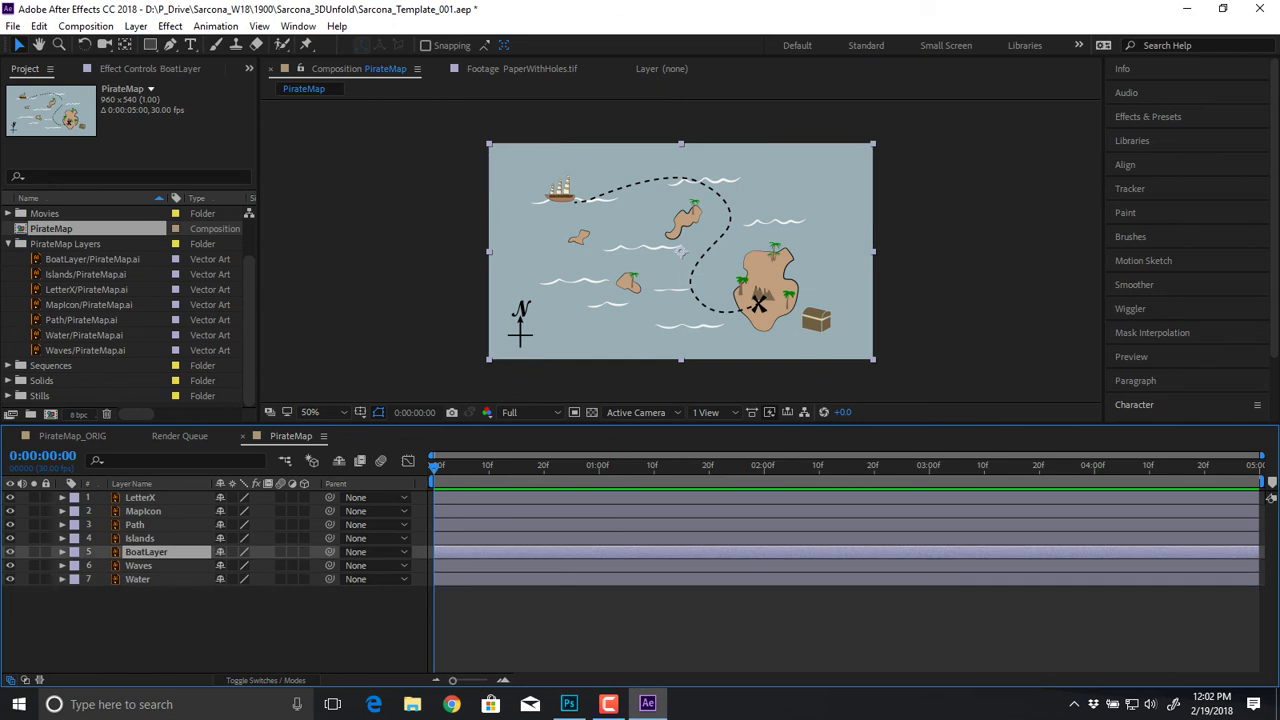
drag(561, 192, 719, 209)
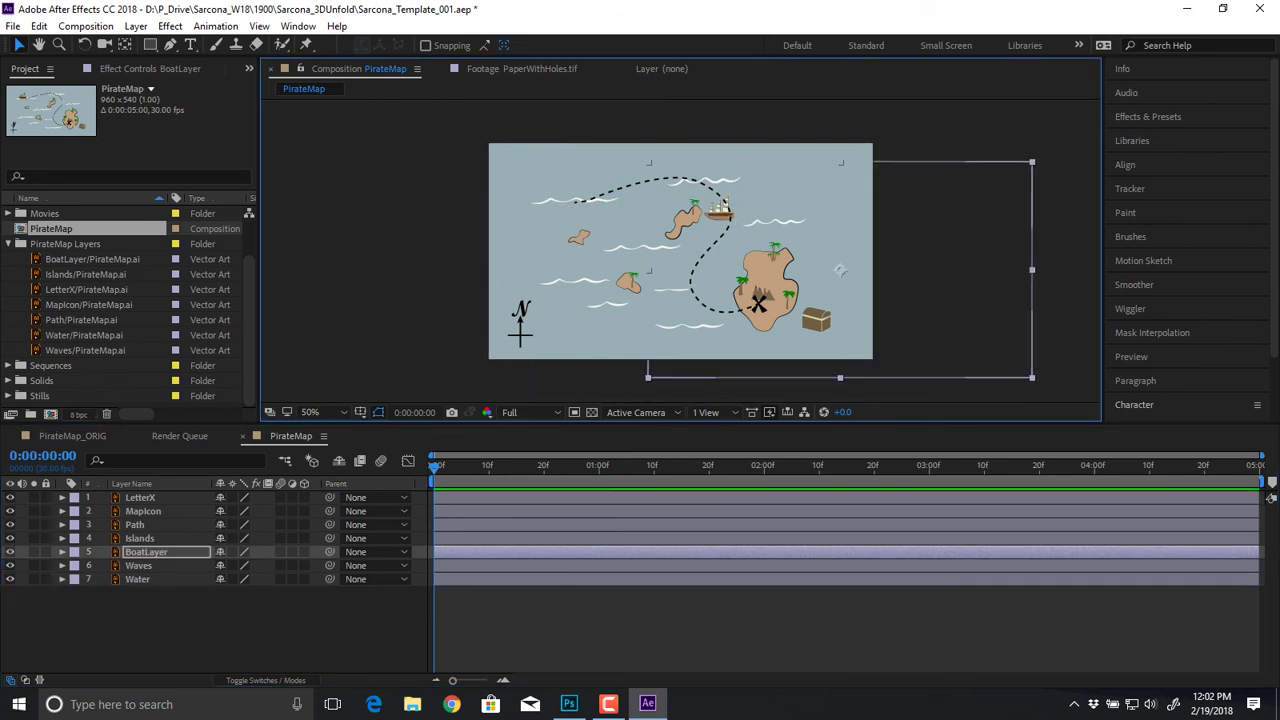
key(ctrl+z)
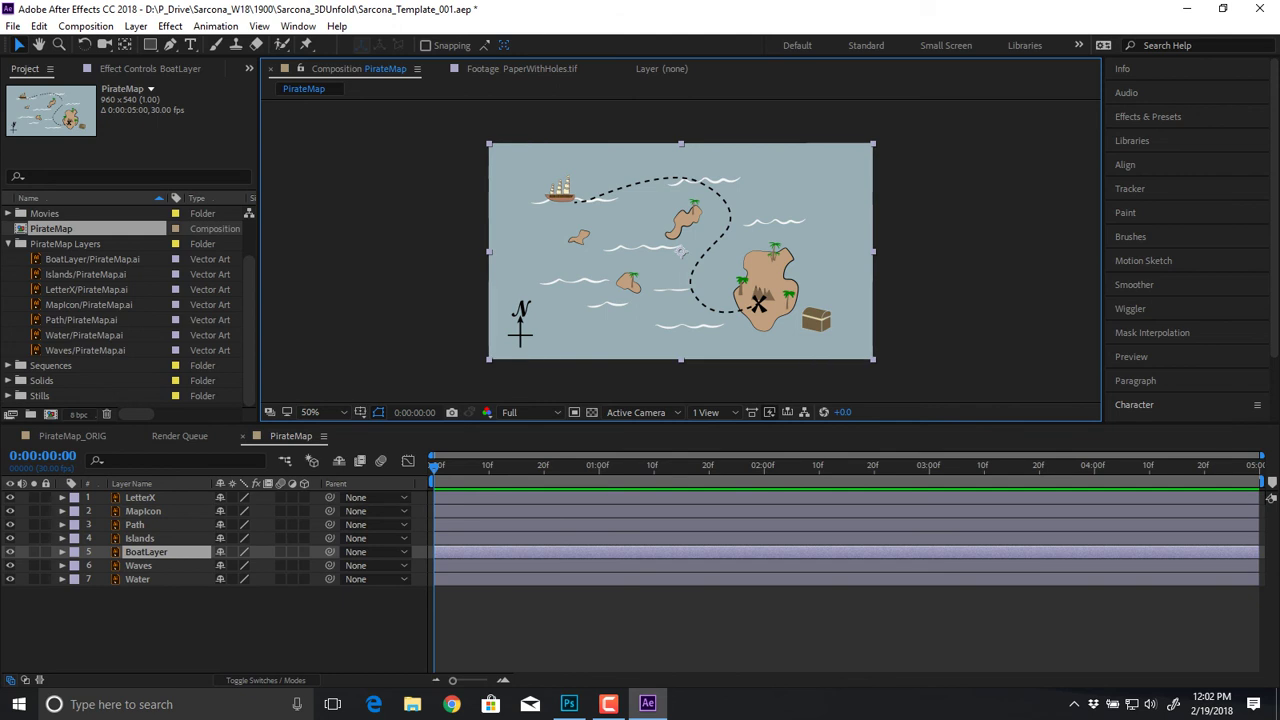
Step: Delete the PirateMap composition and the PirateMap Layers folder with its contents from the project
shift+click(66, 244)
key(Delete)
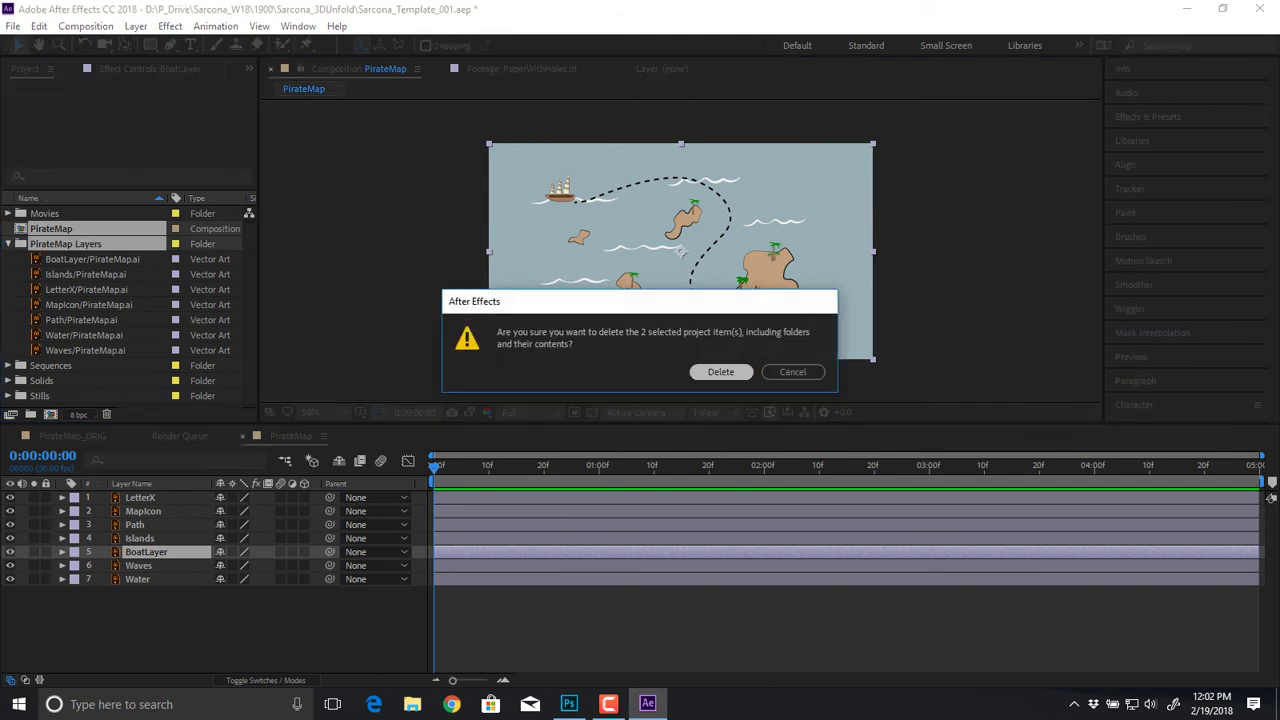
key(Return)
Step: Import PirateMap.ai with the import type set to Composition - Retain Layer Sizes
key(ctrl+i)
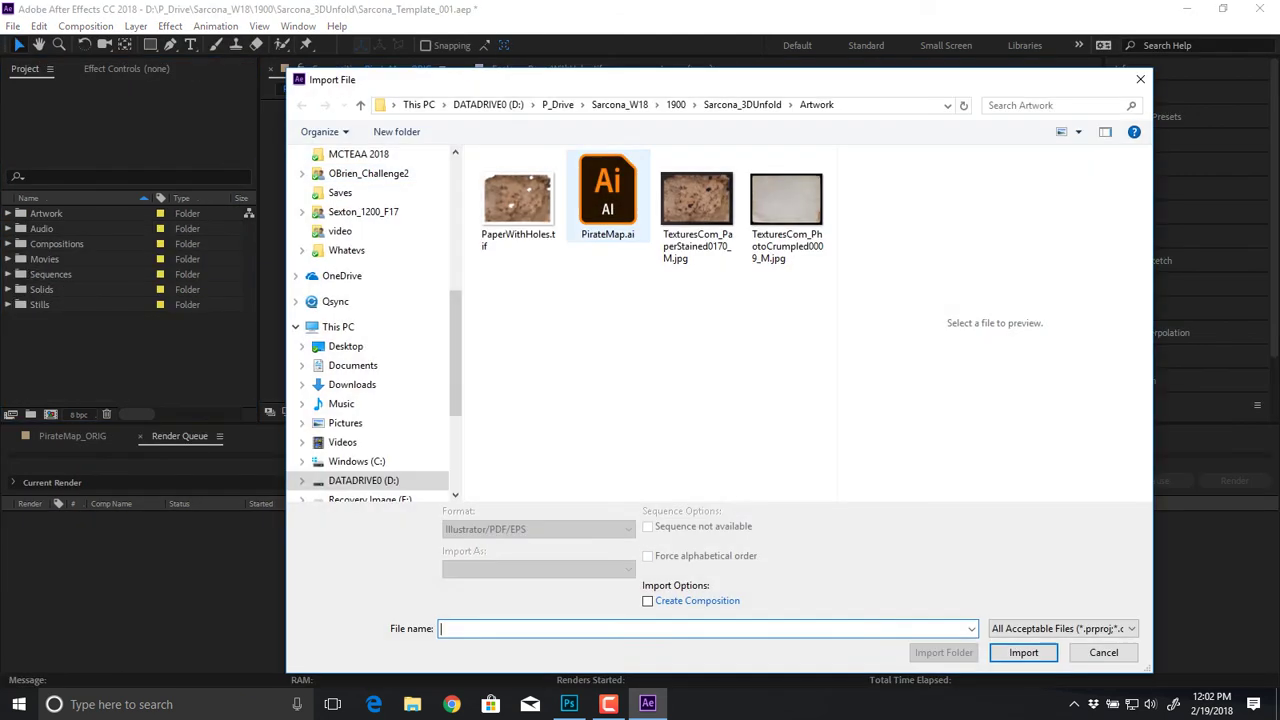
click(607, 195)
click(537, 569)
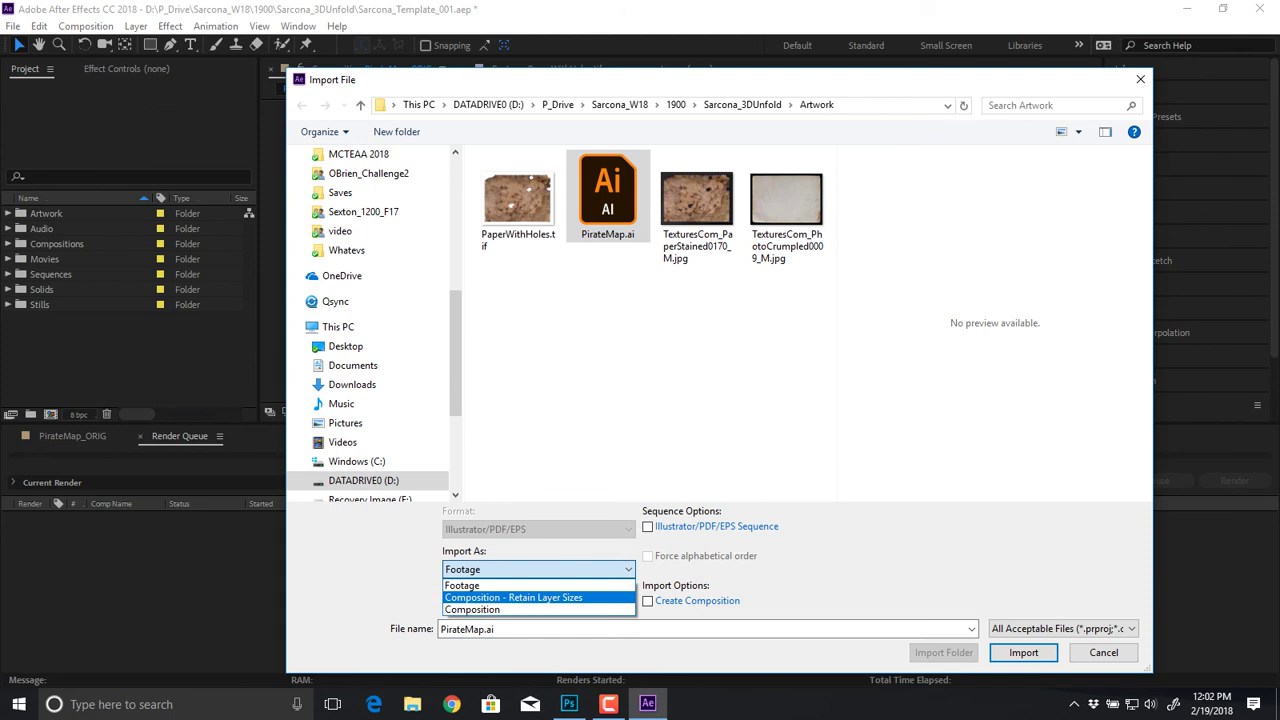
click(513, 597)
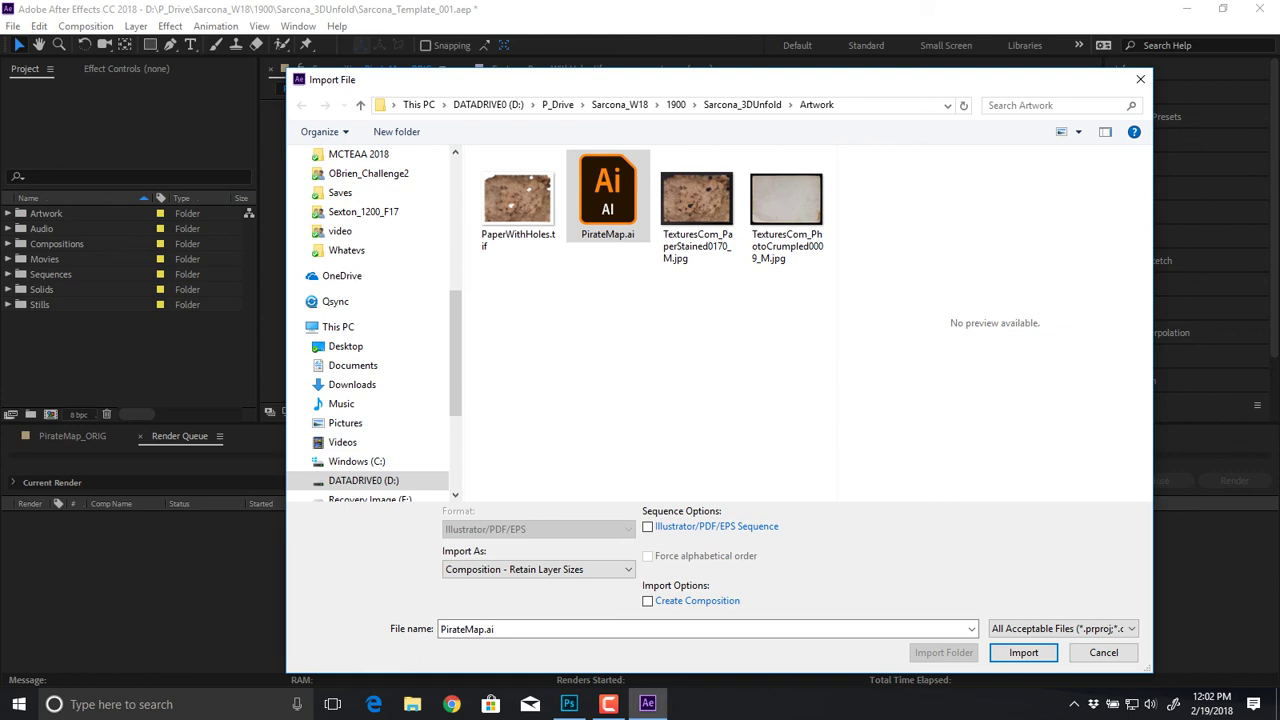
click(1023, 652)
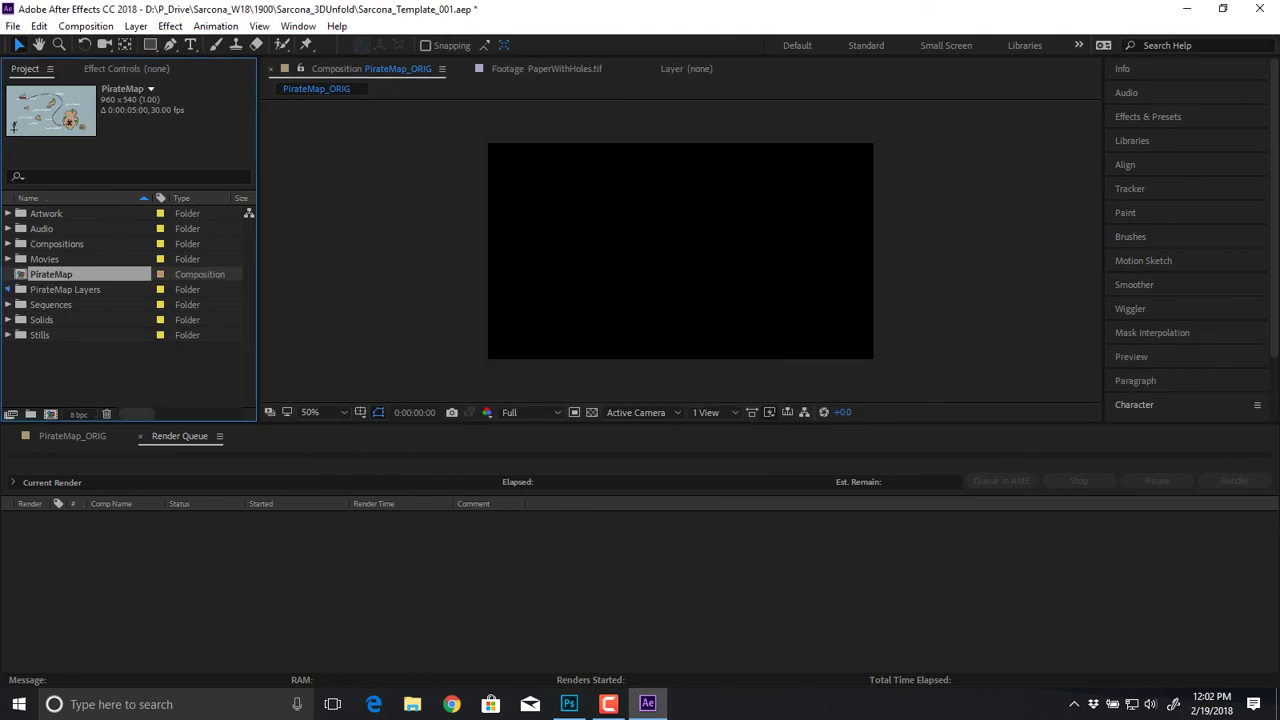
Step: Expand the PirateMap Layers folder and add all its files, from BoatLayer to Waves, to the PirateMap_ORIG timeline
click(8, 289)
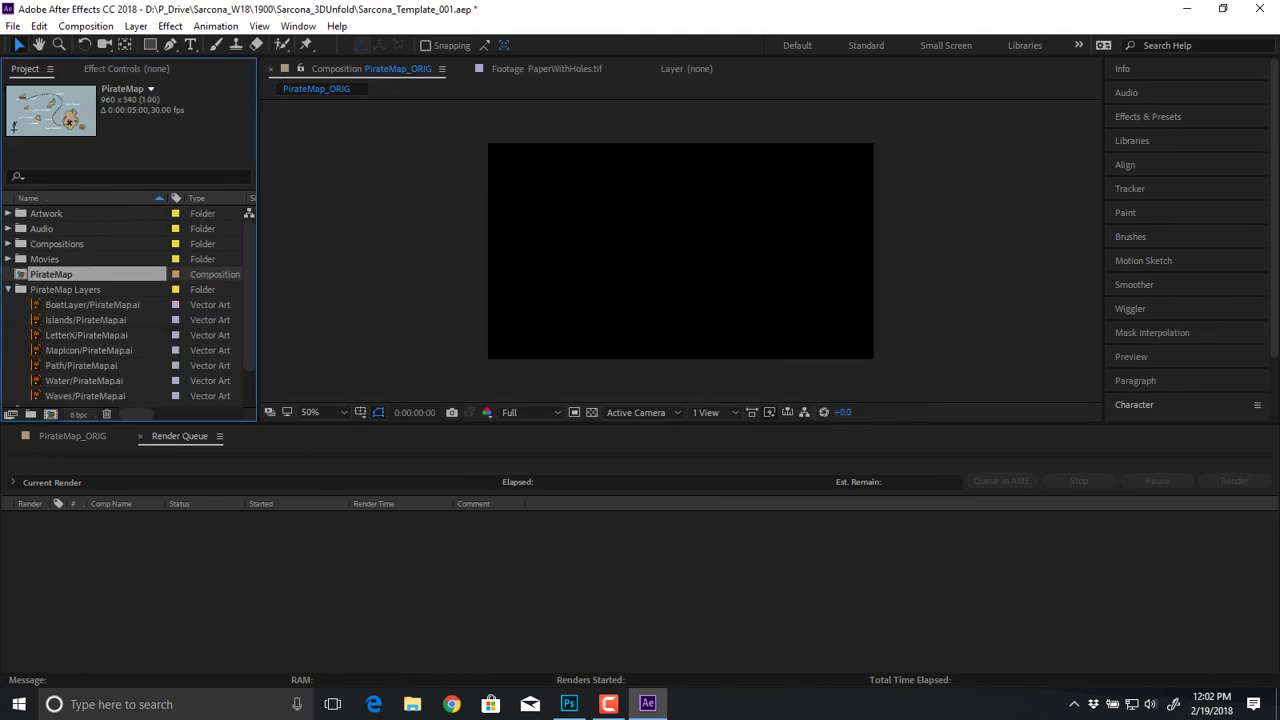
click(72, 436)
click(92, 305)
scroll(92, 305, down, 1)
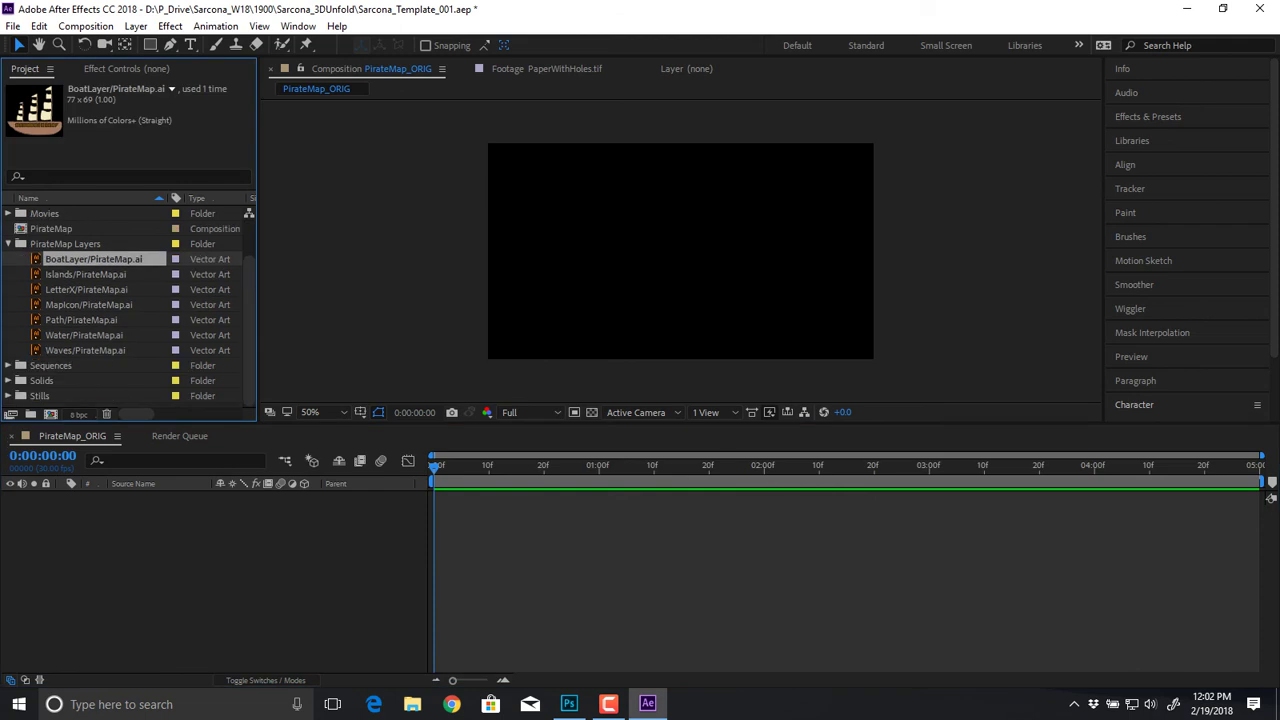
shift+click(85, 350)
drag(85, 350, 207, 576)
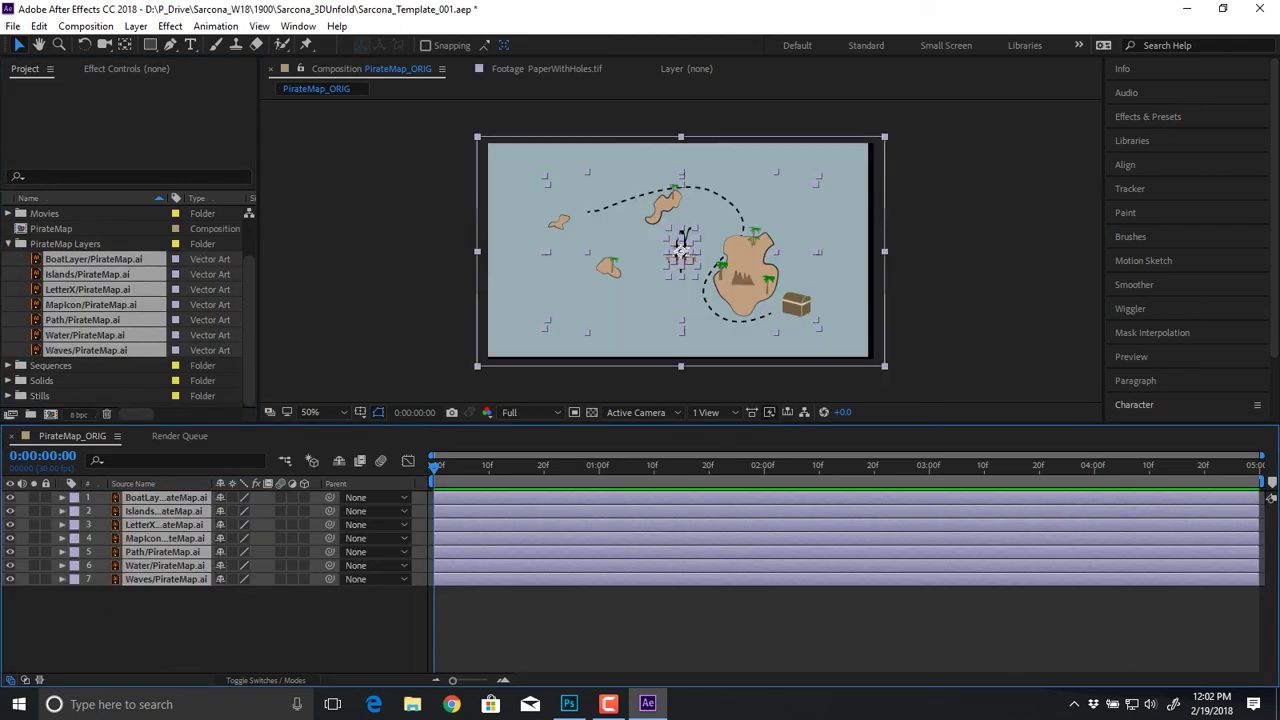
click(207, 628)
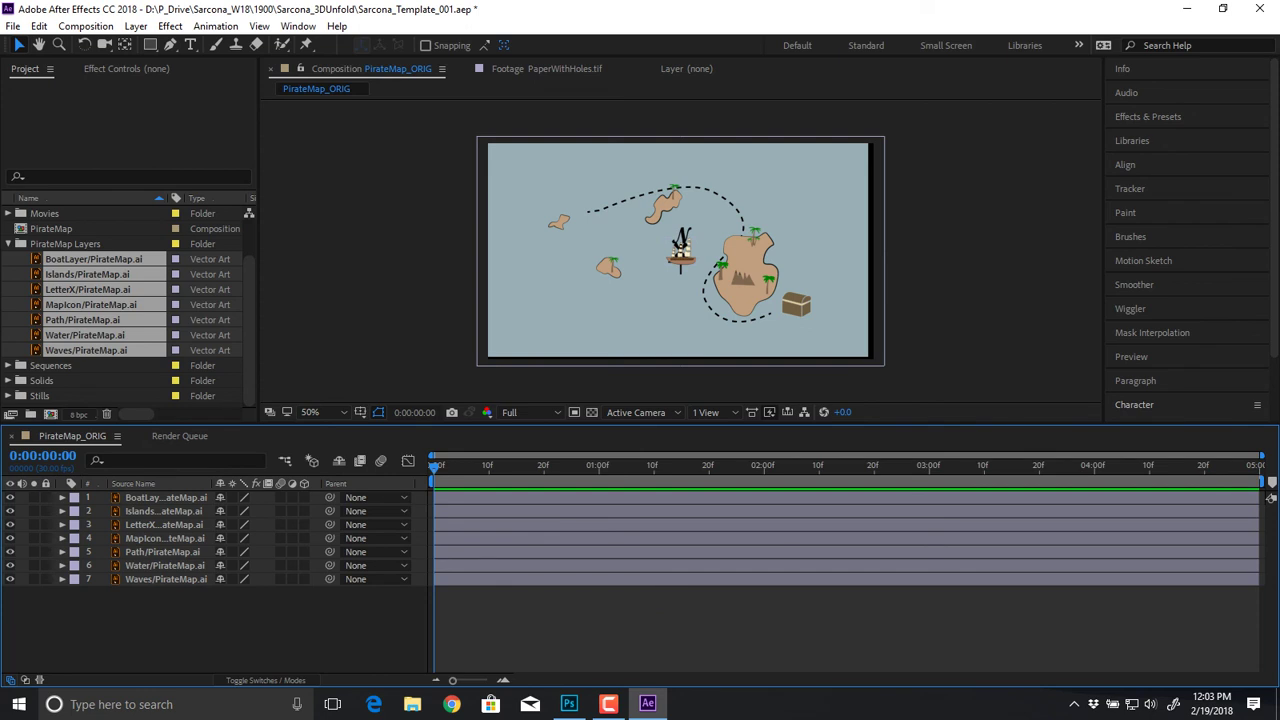
Step: At 100% magnification, try repositioning the boat above the small island before the path and the letter X on the large island's lower part
click(166, 498)
key(period)
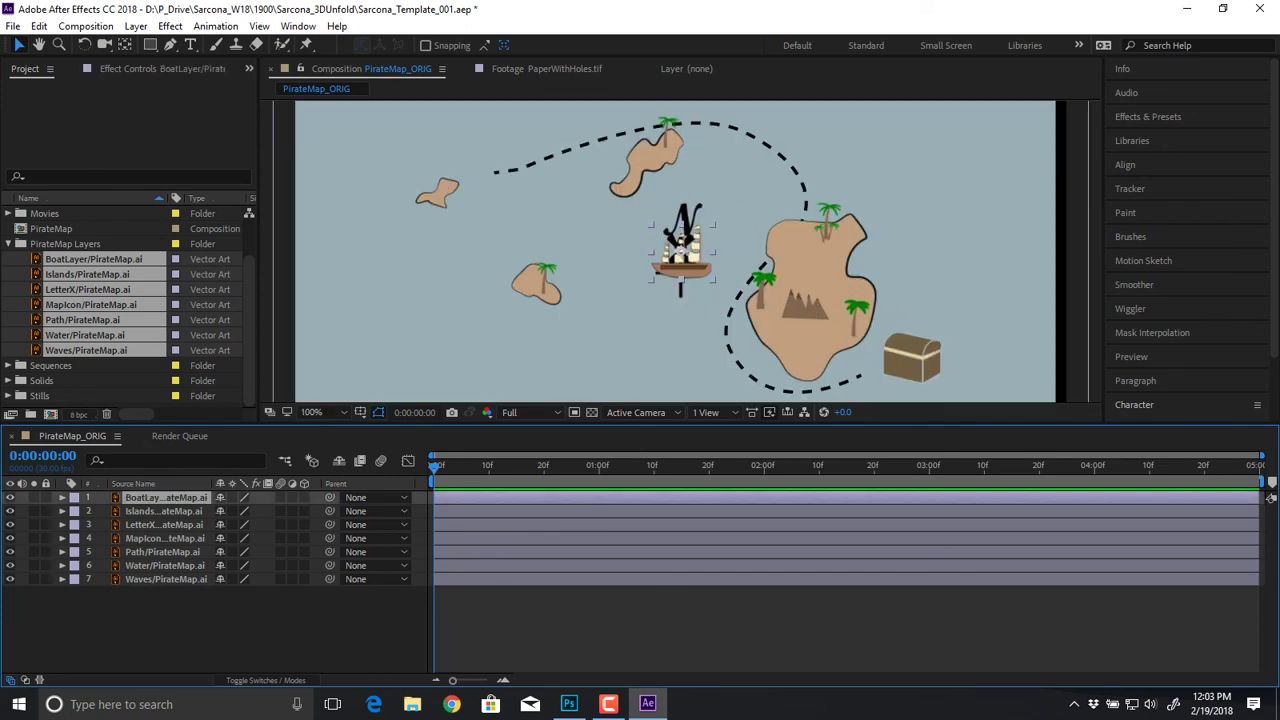
drag(681, 266, 423, 146)
click(438, 194)
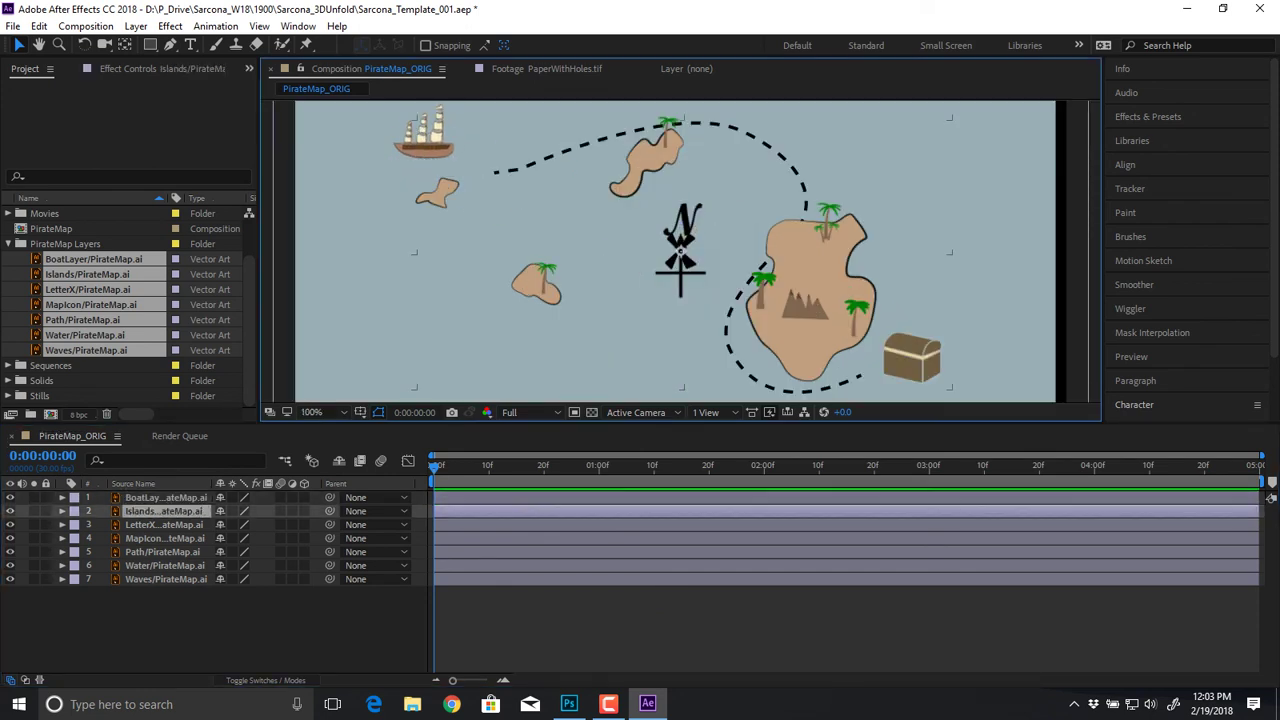
mouse_move(438, 194)
mouse_down()
mouse_move(563, 198)
mouse_move(446, 194)
mouse_up()
key(ctrl+z)
key(ctrl+Down)
drag(681, 245, 806, 344)
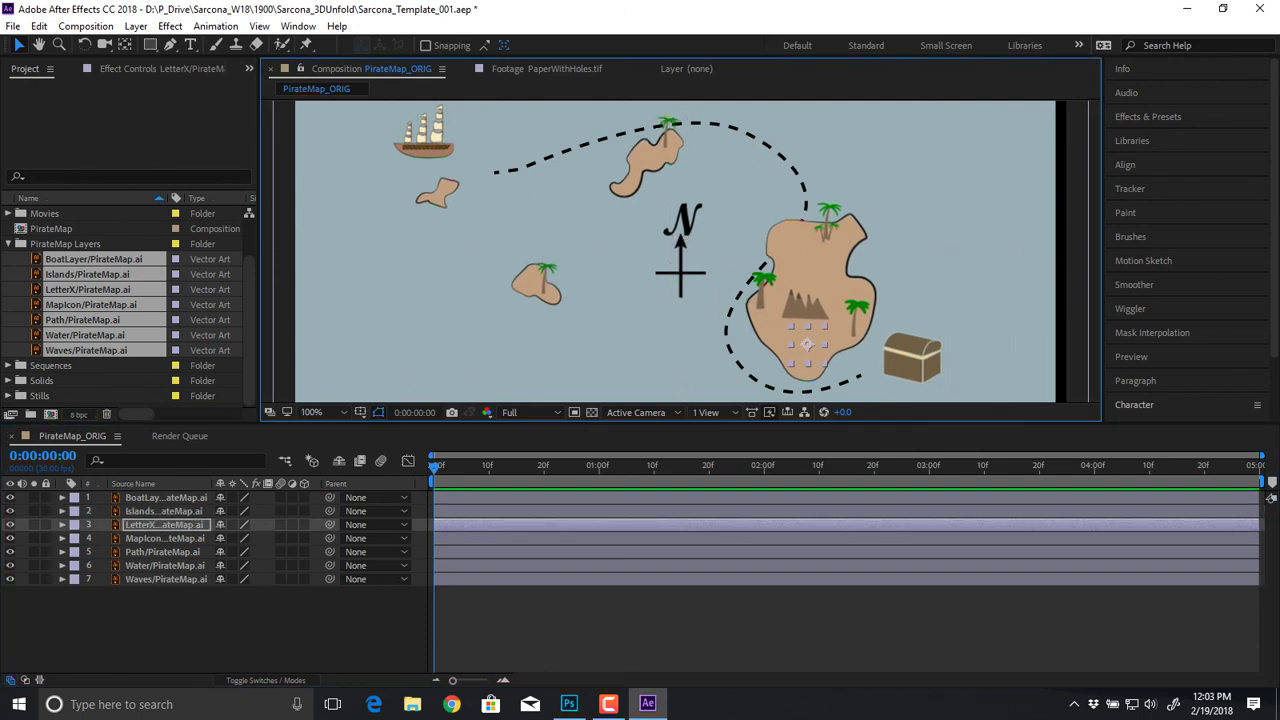
Step: Clear all the manually placed layers from the PirateMap_ORIG composition
drag(204, 639, 145, 492)
key(Delete)
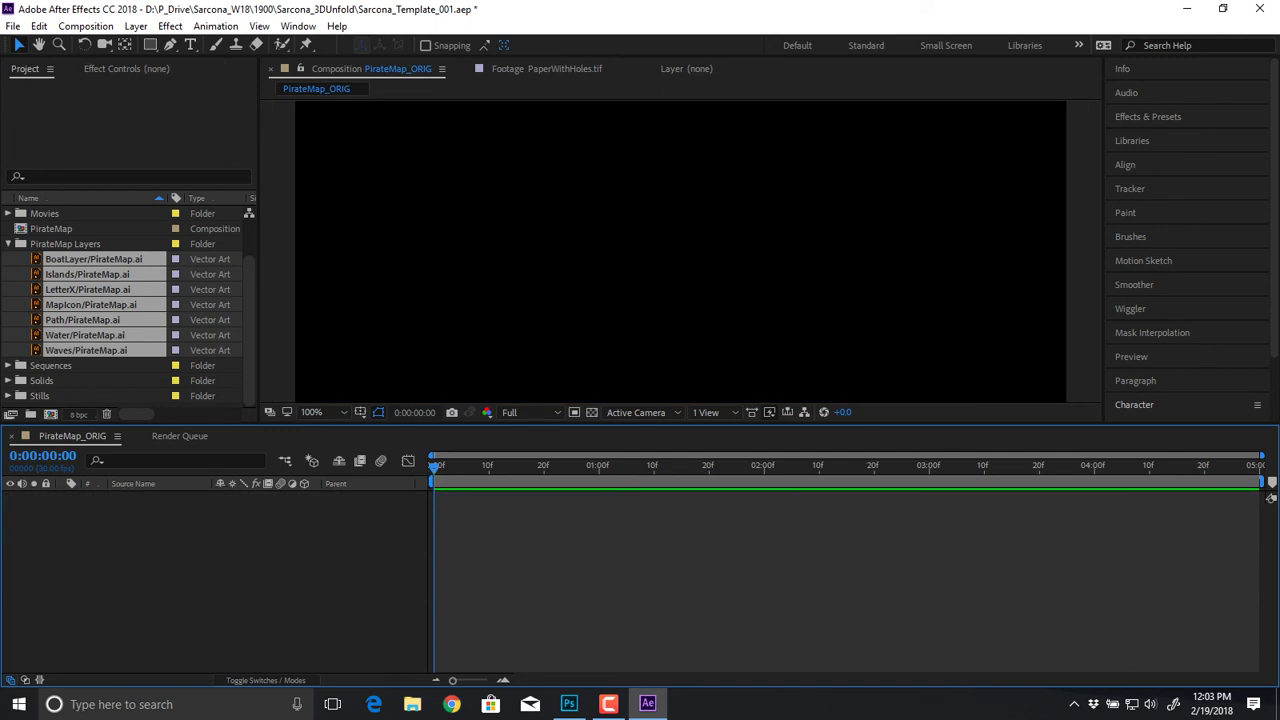
key(ctrl+z)
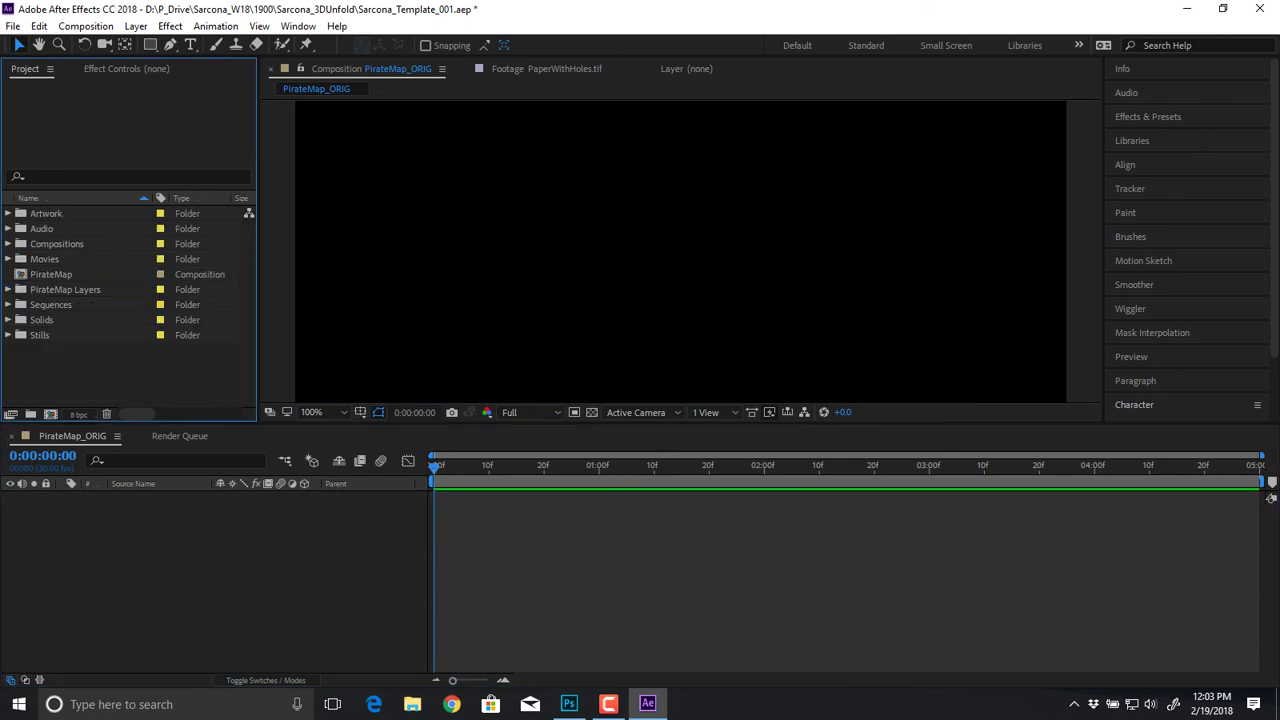
Step: Copy all layers of the PirateMap composition into PirateMap_ORIG, keeping their arrangement, and view the result at 50% magnification
double_click(51, 274)
key(comma)
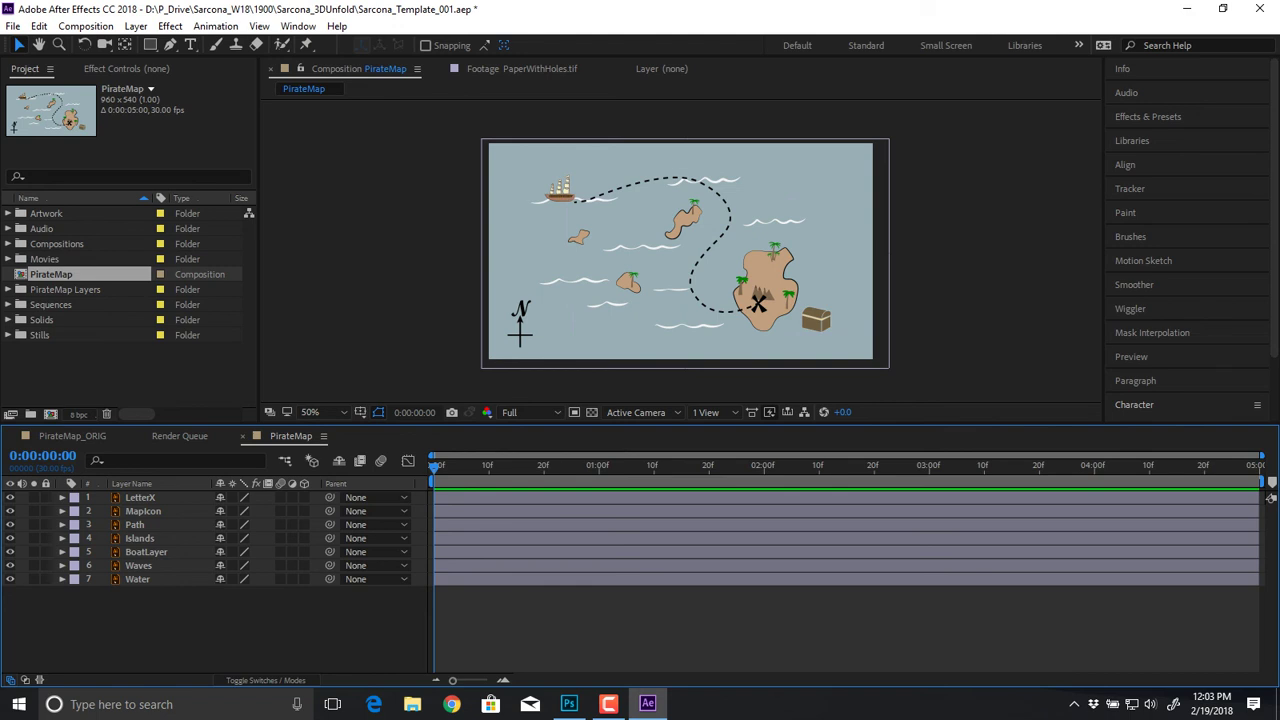
key(ctrl+a)
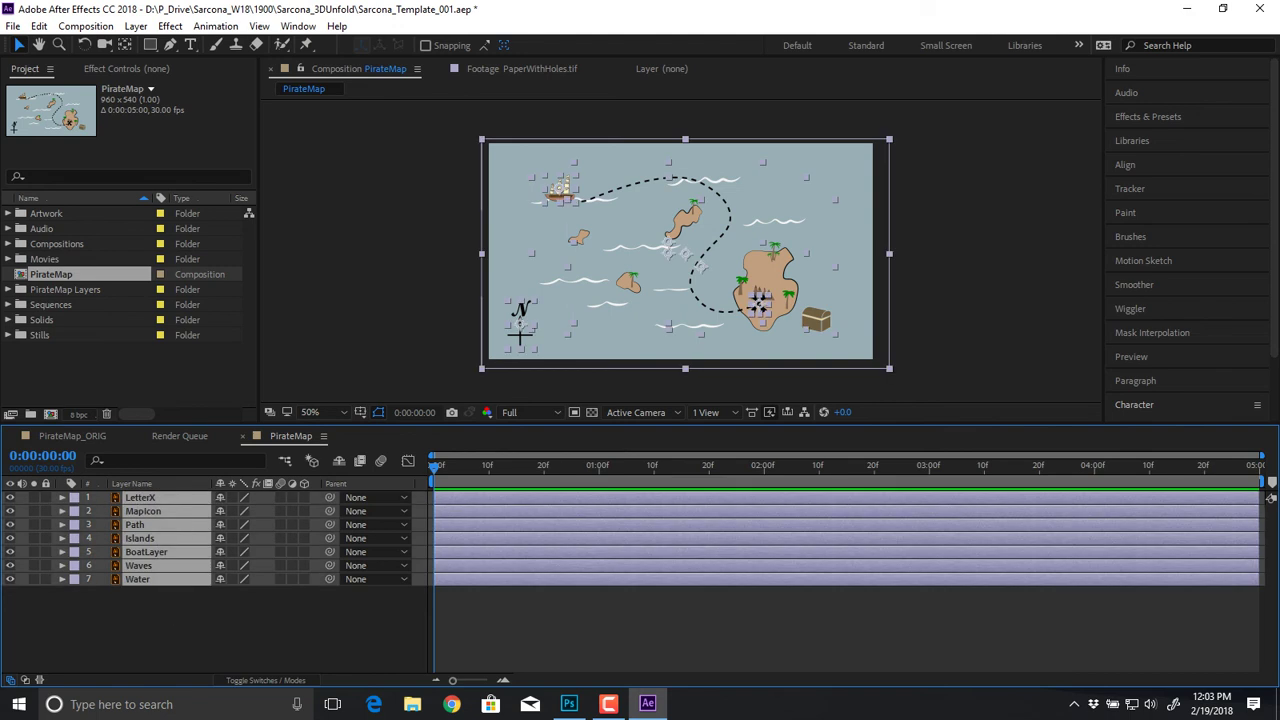
click(72, 436)
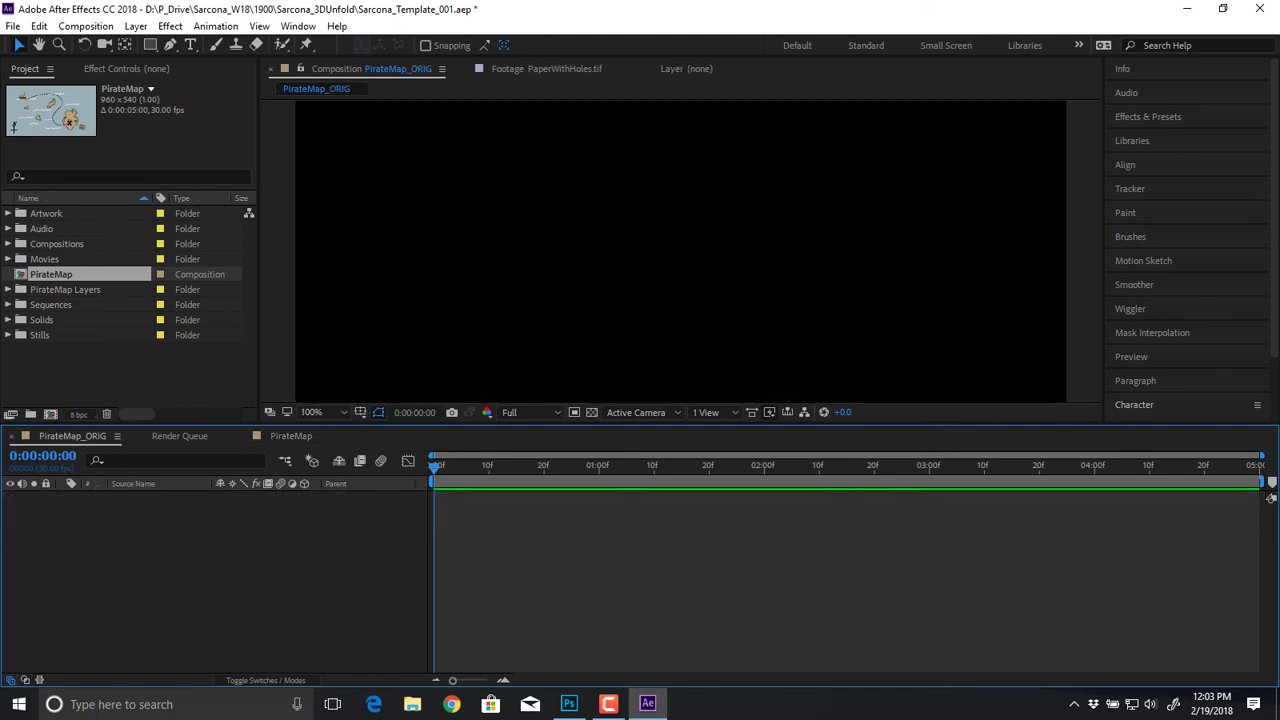
key(ctrl+v)
key(comma)
key(comma)
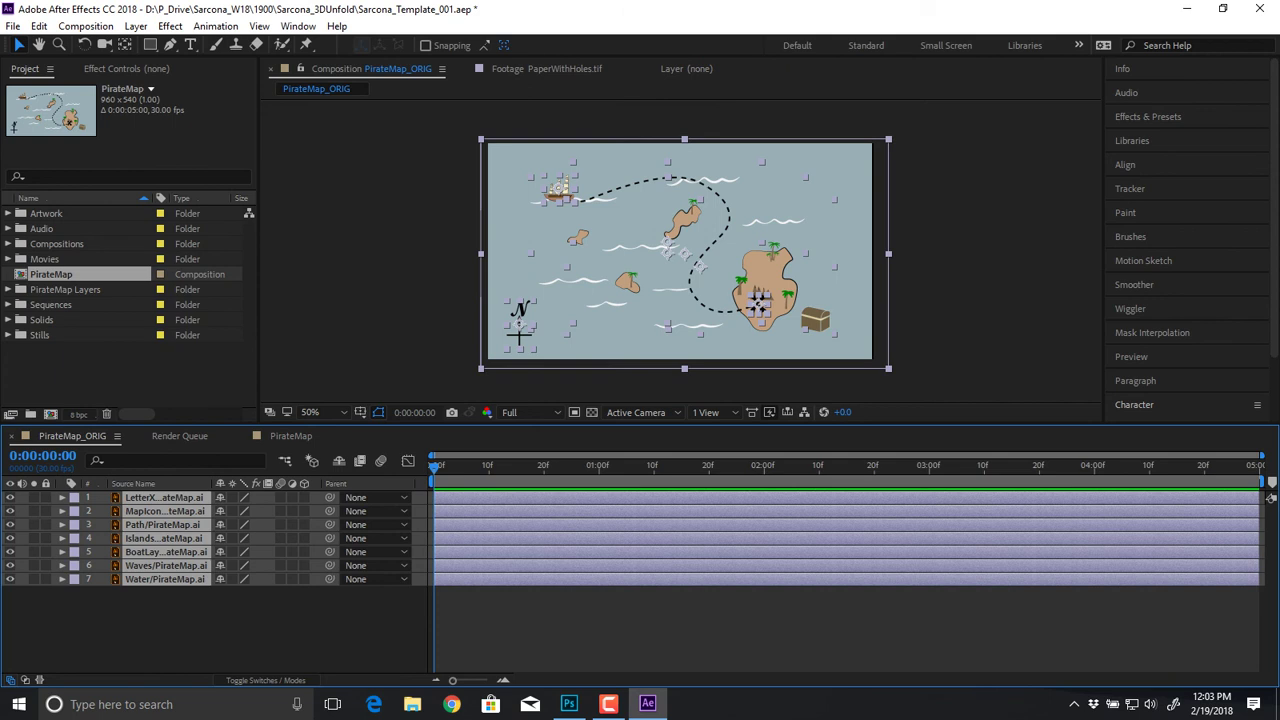
Step: File the PirateMap composition in the Compositions folder and the PirateMap Layers folder in Artwork
click(950, 270)
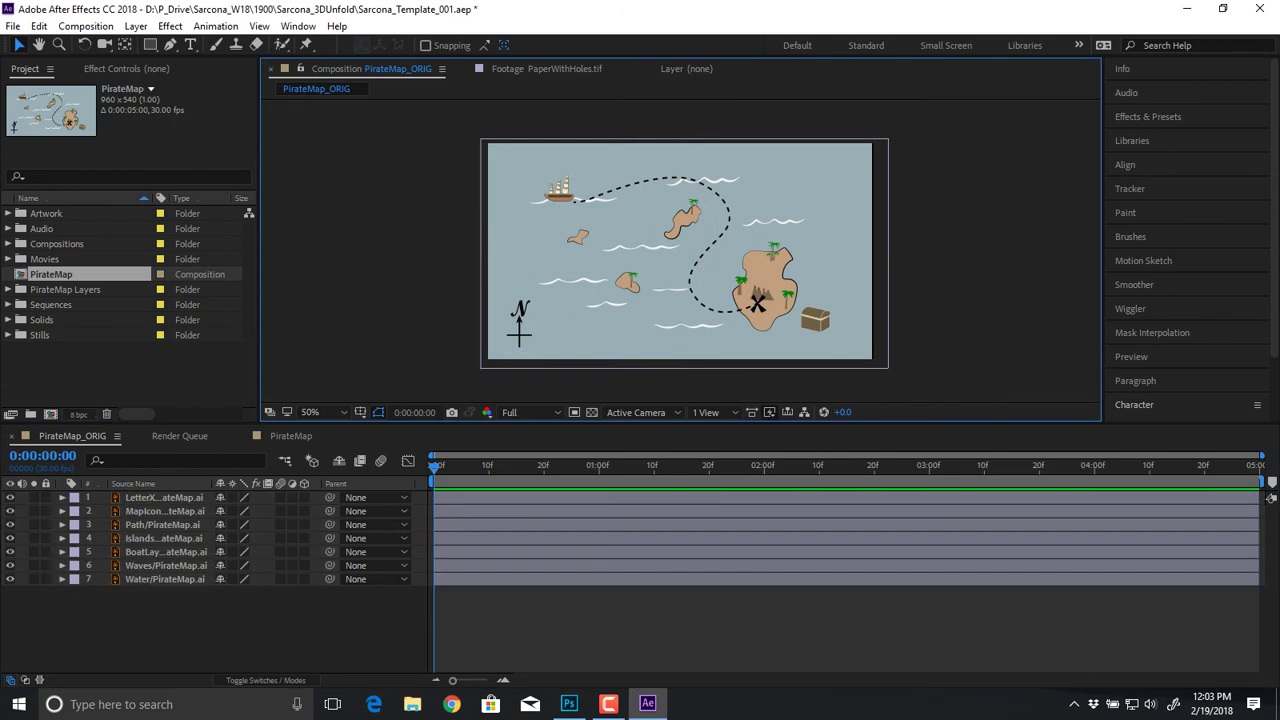
drag(52, 274, 48, 213)
click(62, 274)
click(950, 270)
Step: Select the boat layer and examine its artwork and bounding box at 400% magnification
key(period)
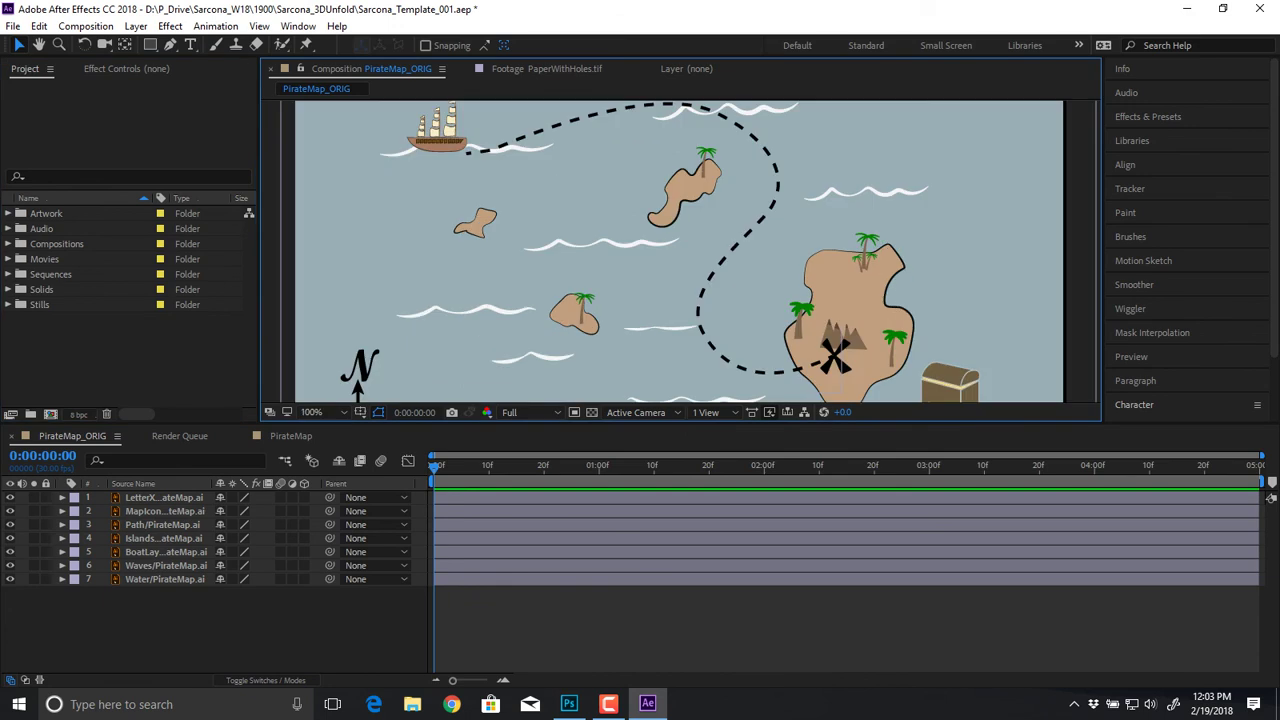
drag(950, 270, 1036, 288)
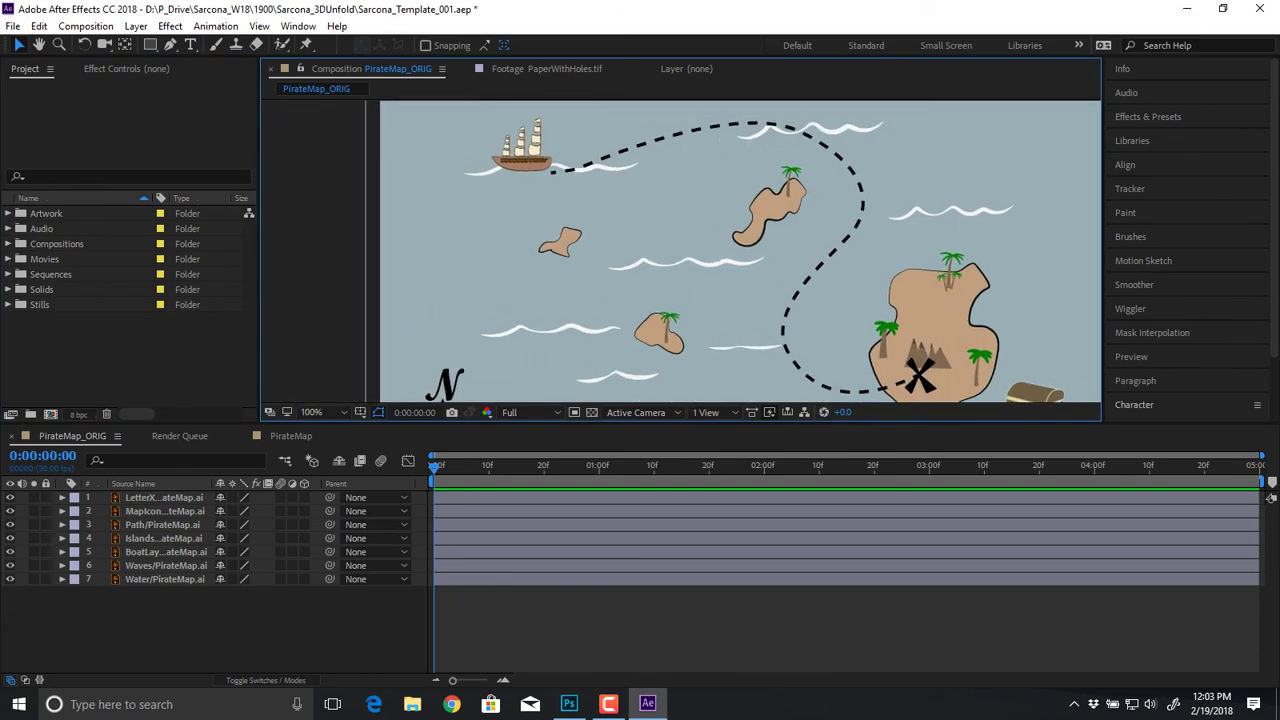
click(521, 147)
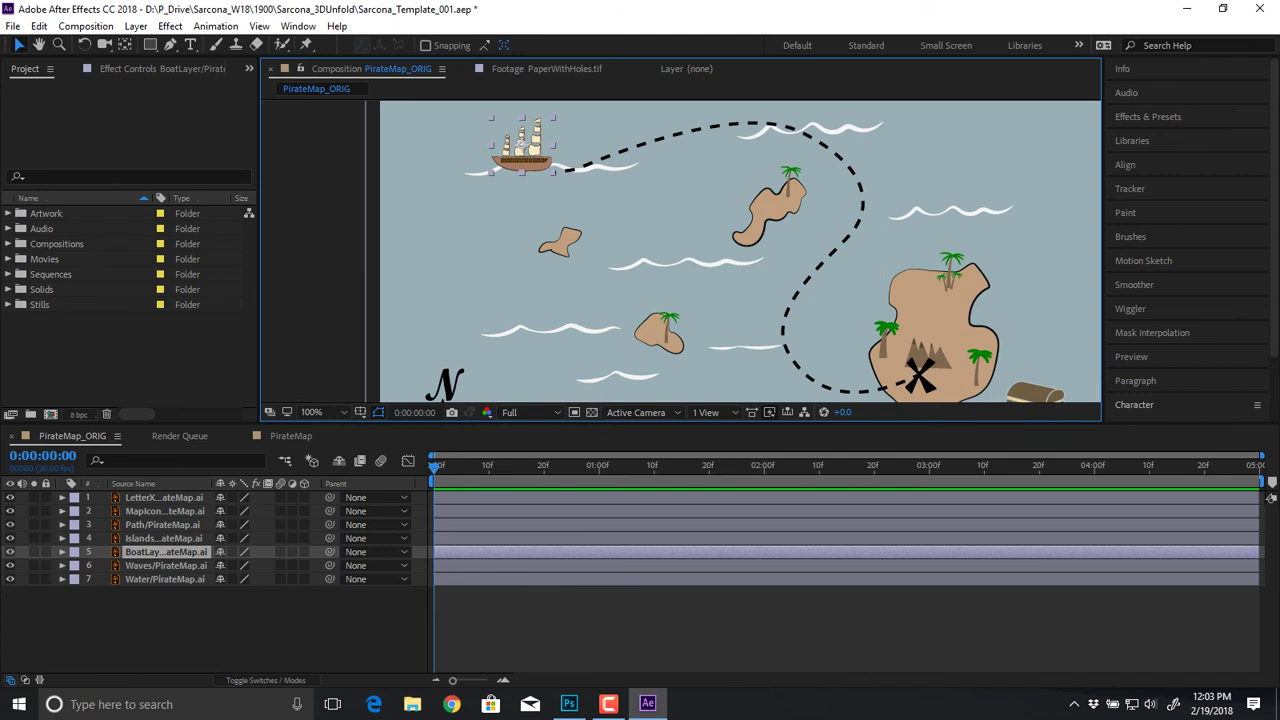
key(period)
drag(521, 147, 778, 321)
key(period)
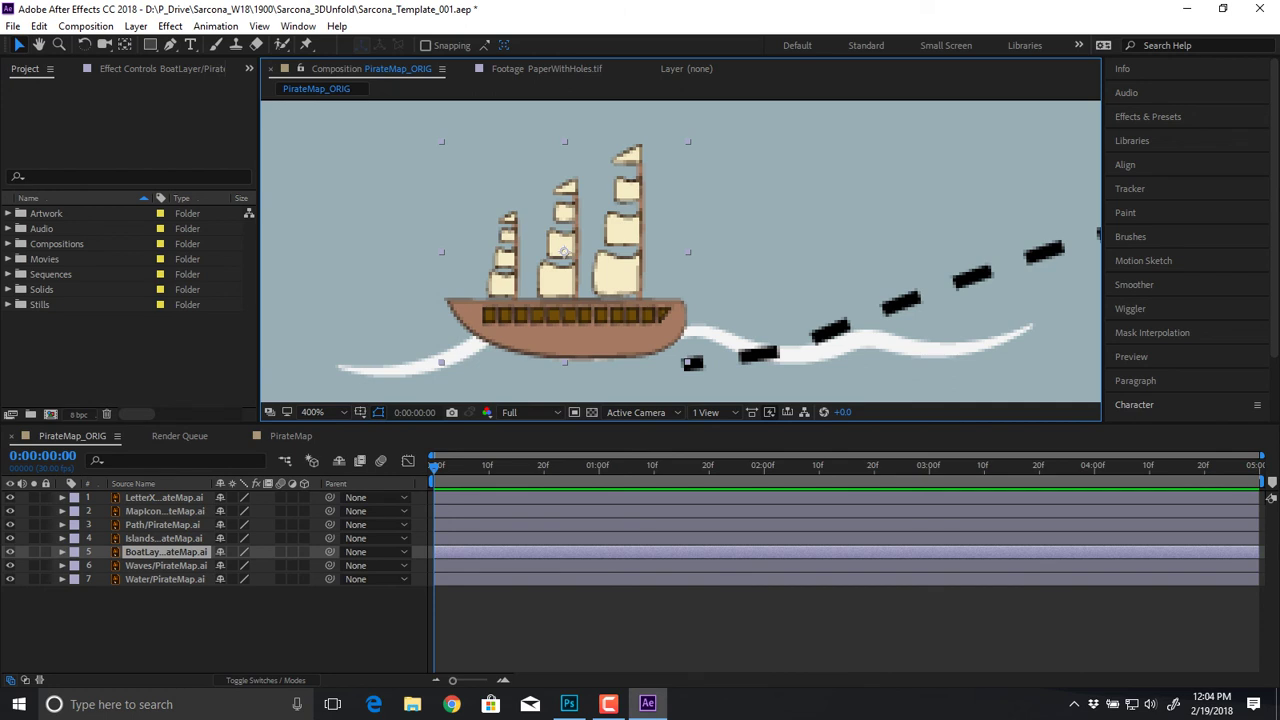
scroll(681, 251, down, 3)
drag(700, 285, 572, 230)
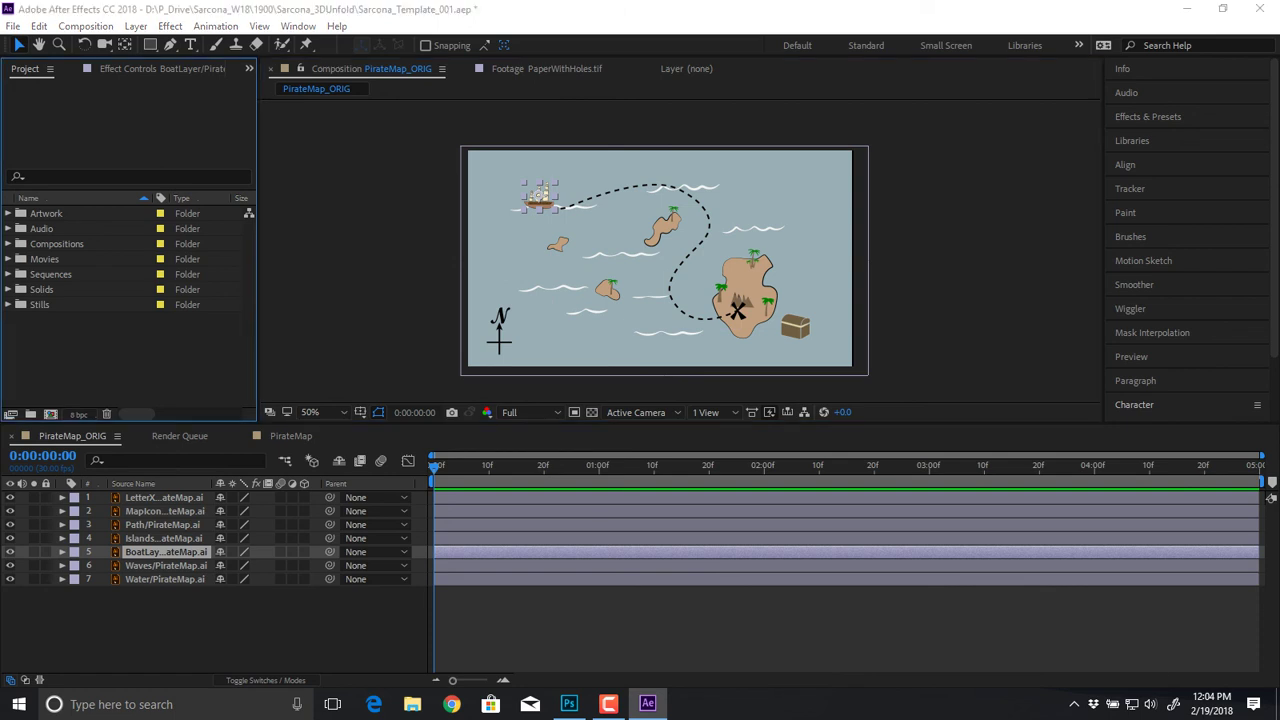
Step: Start importing PirateMap.ai as a composition and compare the Layer Size and Document Size footage dimensions
key(ctrl+i)
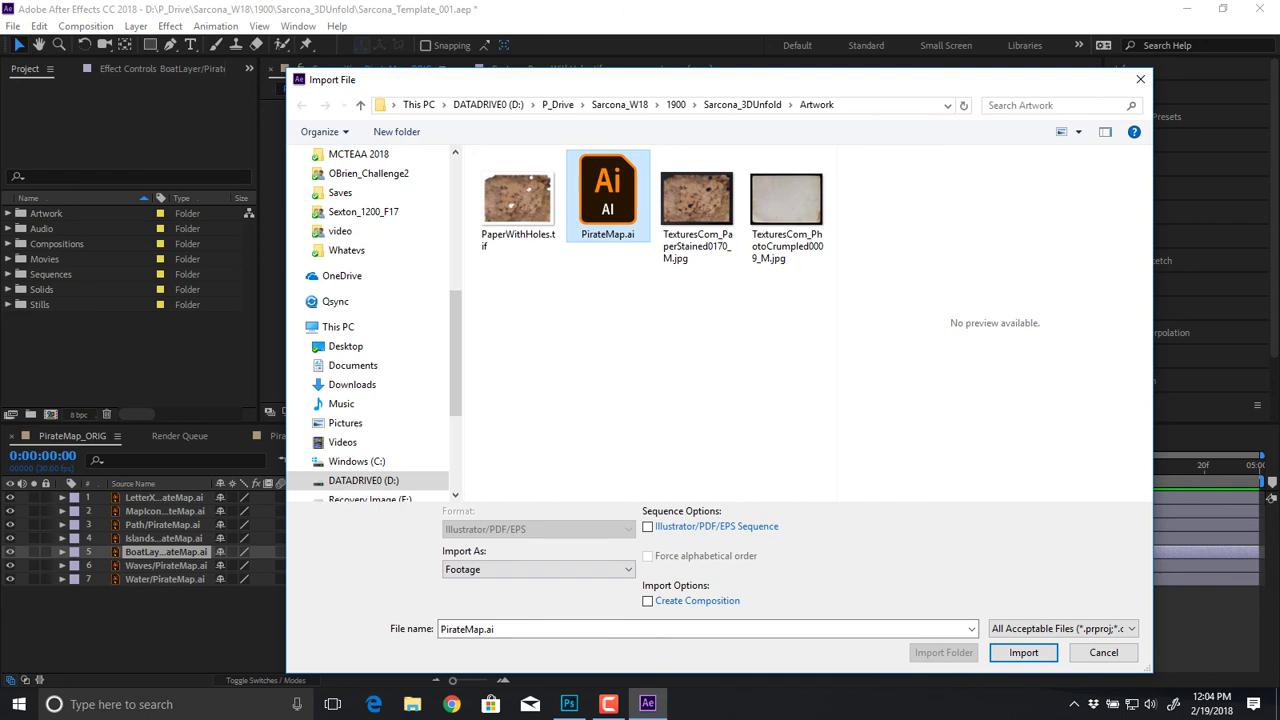
click(539, 569)
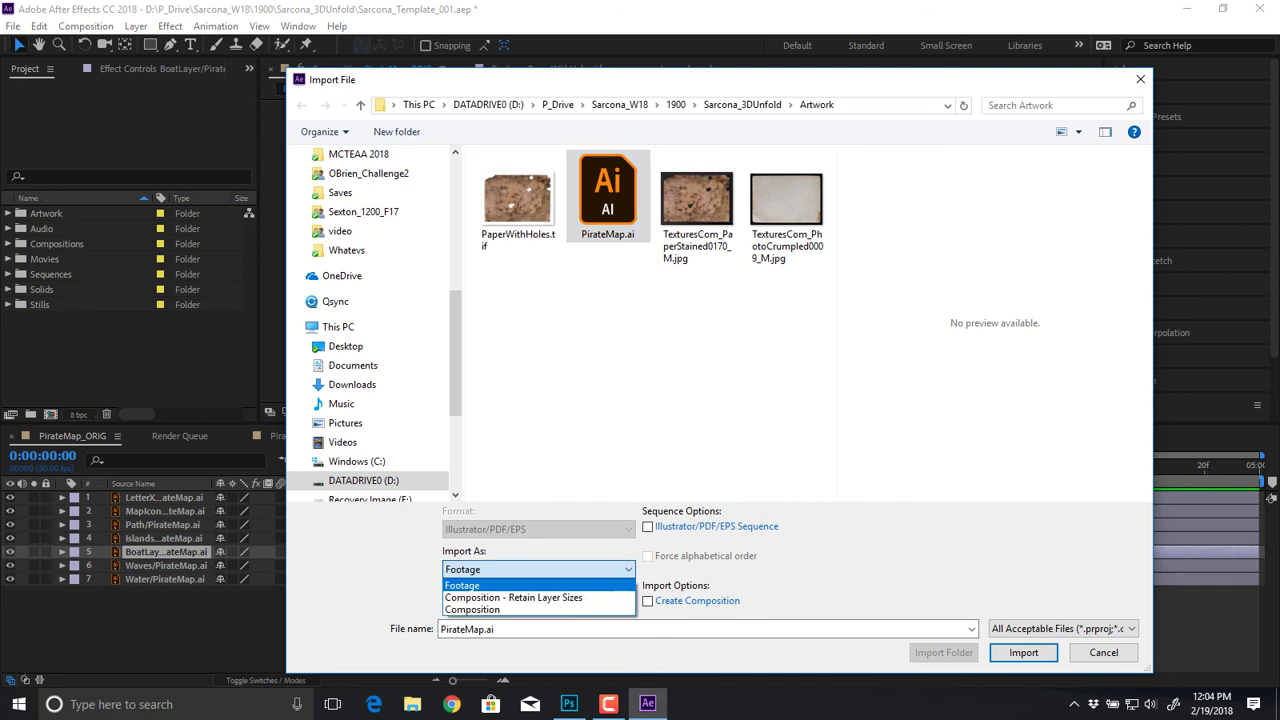
click(1023, 653)
click(1023, 653)
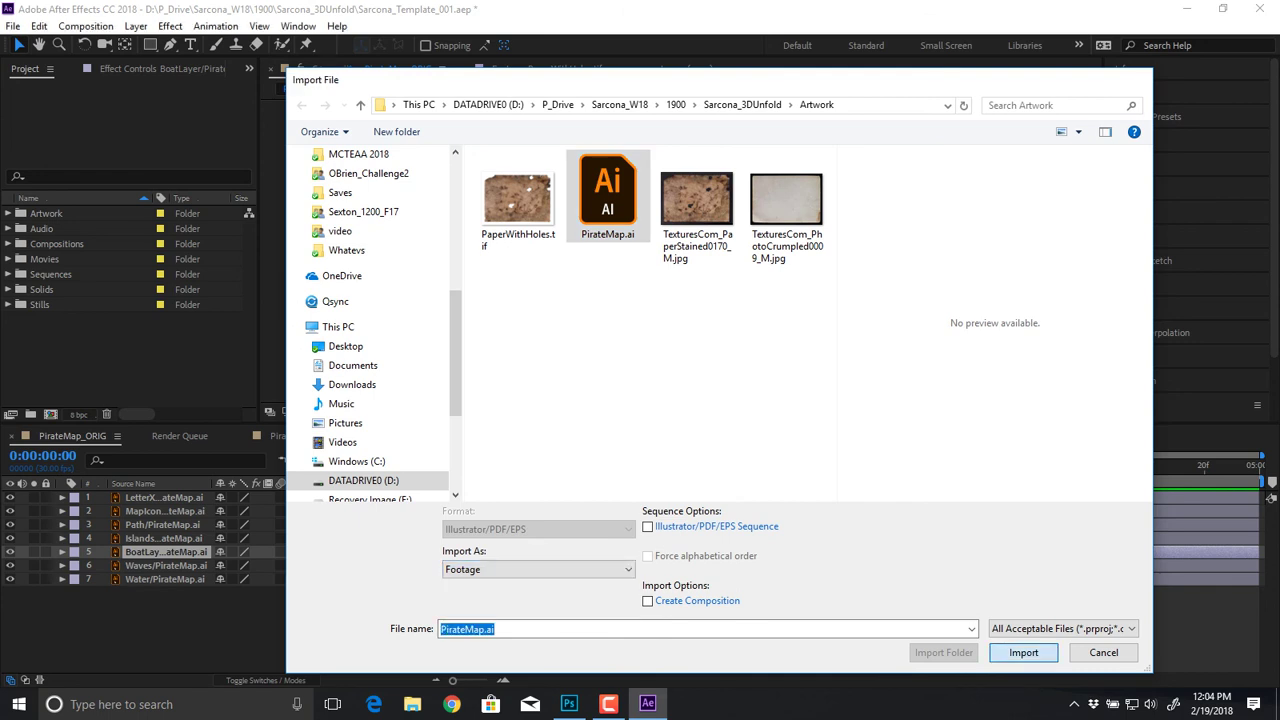
key(Return)
click(208, 45)
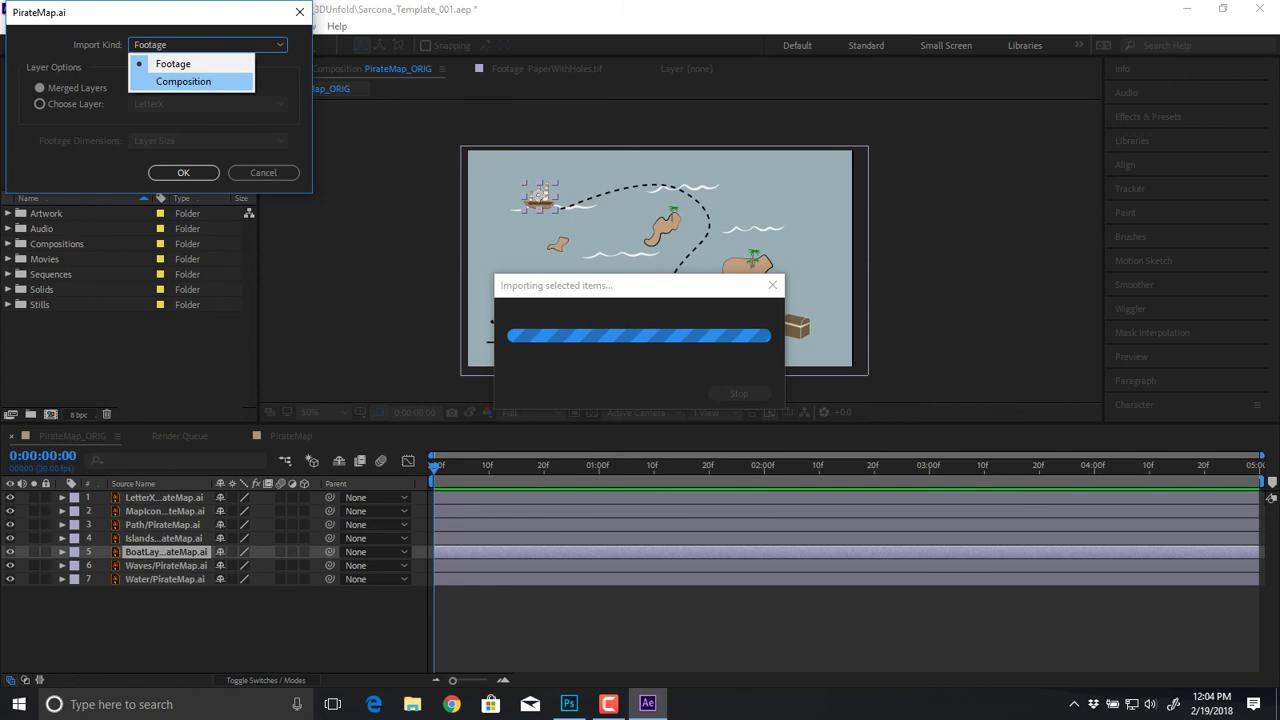
click(184, 81)
key(Tab)
key(alt+Down)
key(Down)
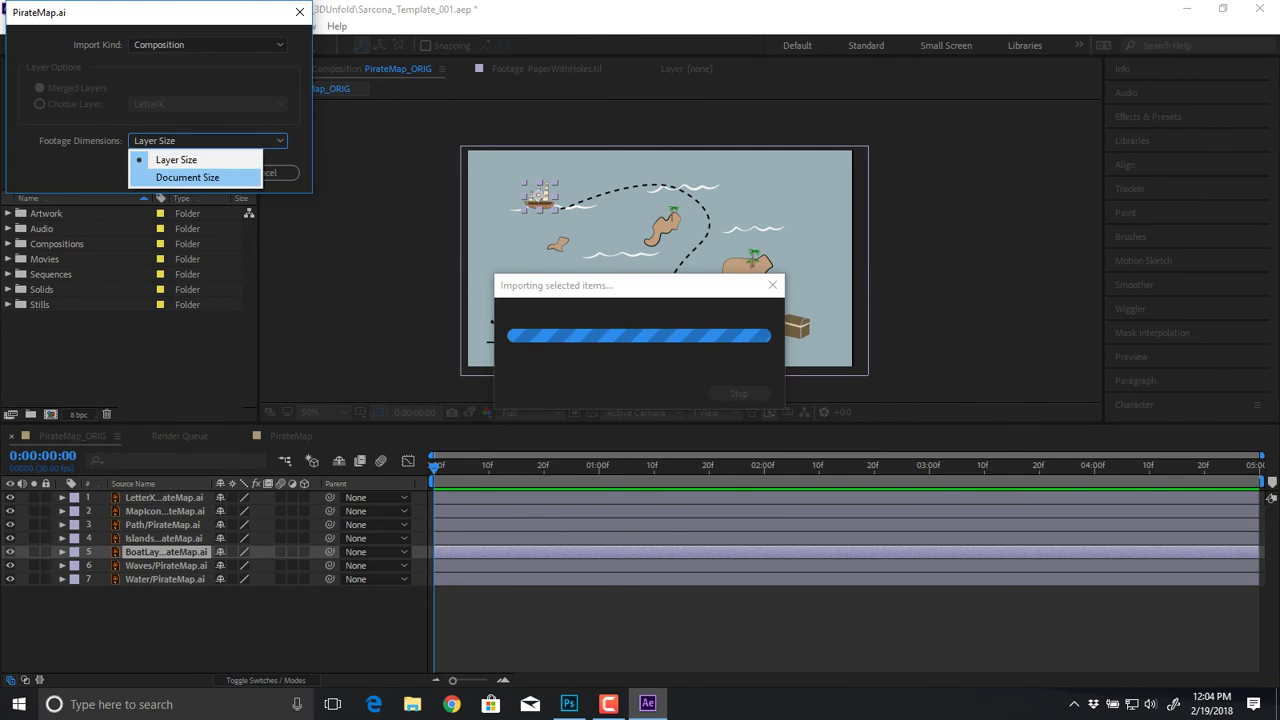
click(208, 141)
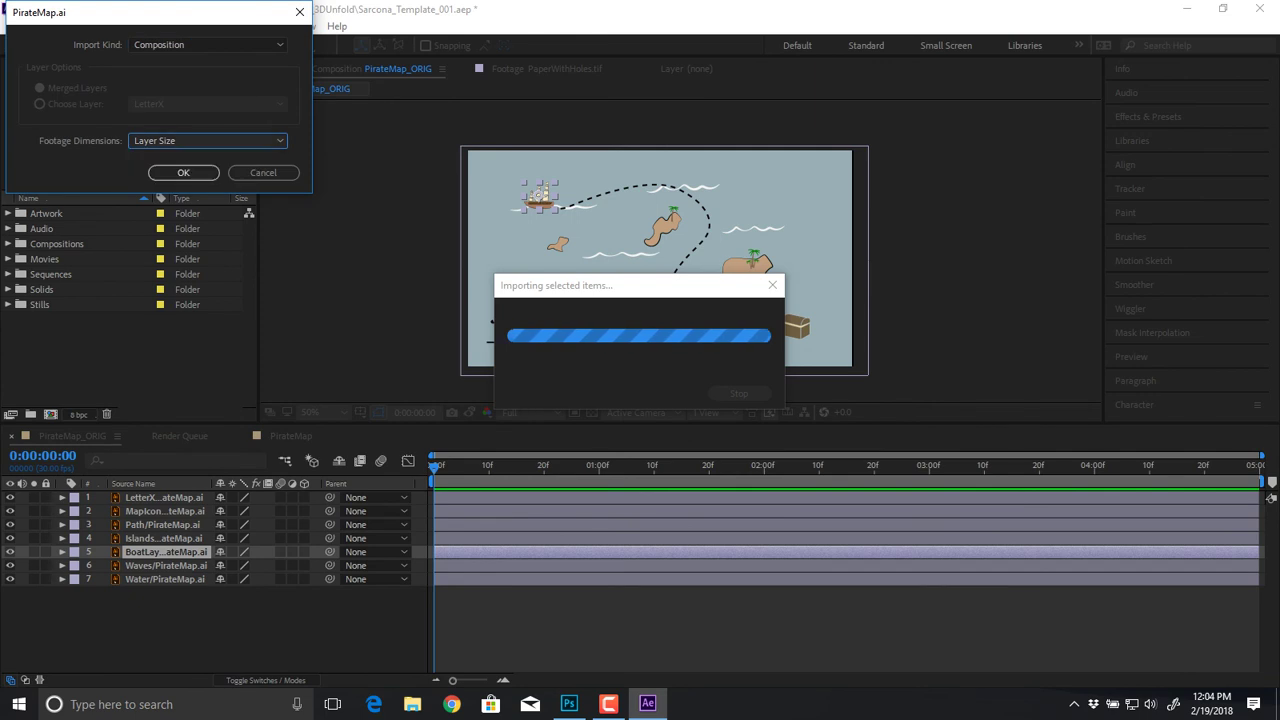
Step: Try the Footage import kind for PirateMap.ai with only BoatLayer chosen, and review its footage dimension options
click(208, 45)
click(176, 64)
click(40, 104)
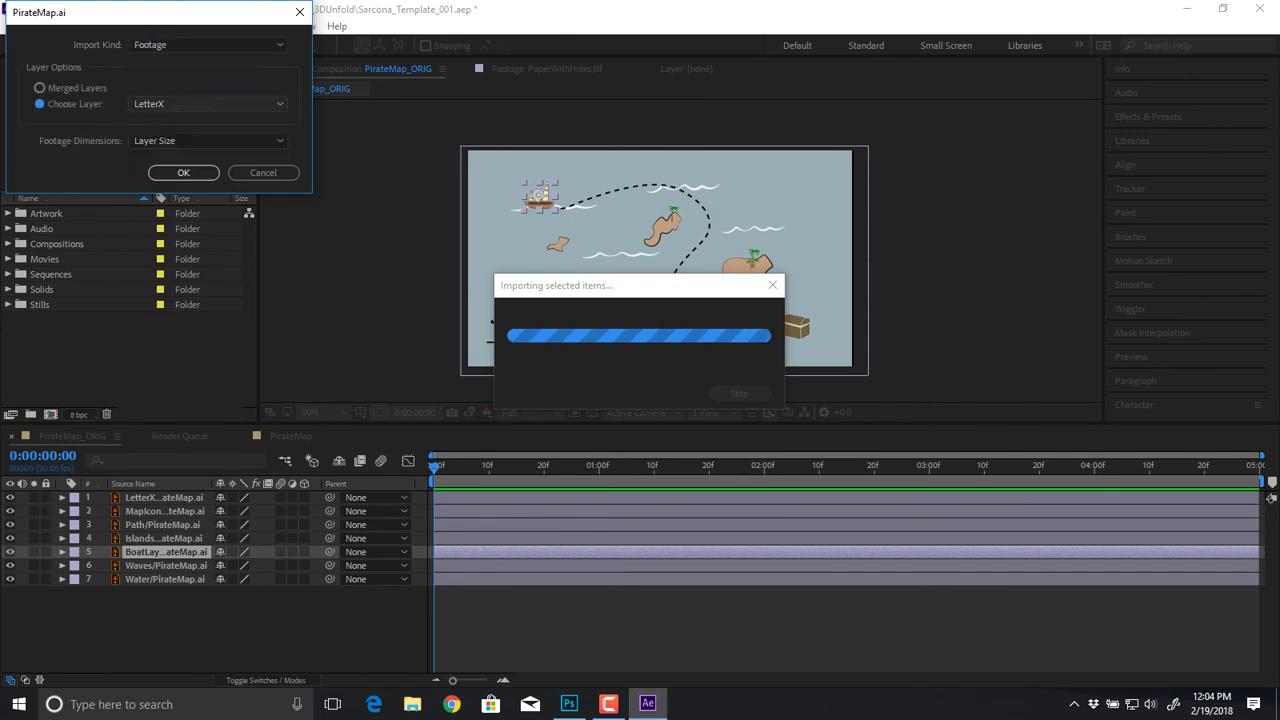
click(208, 104)
click(177, 193)
key(Tab)
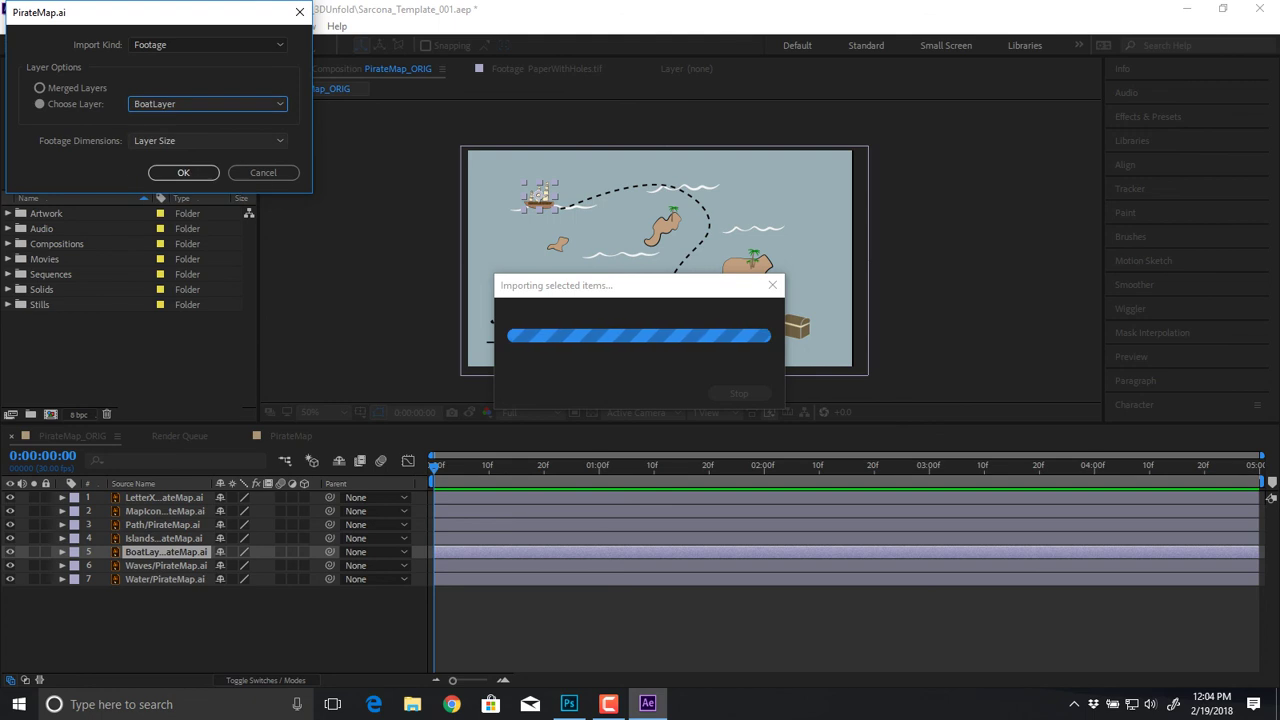
key(alt+Down)
key(Return)
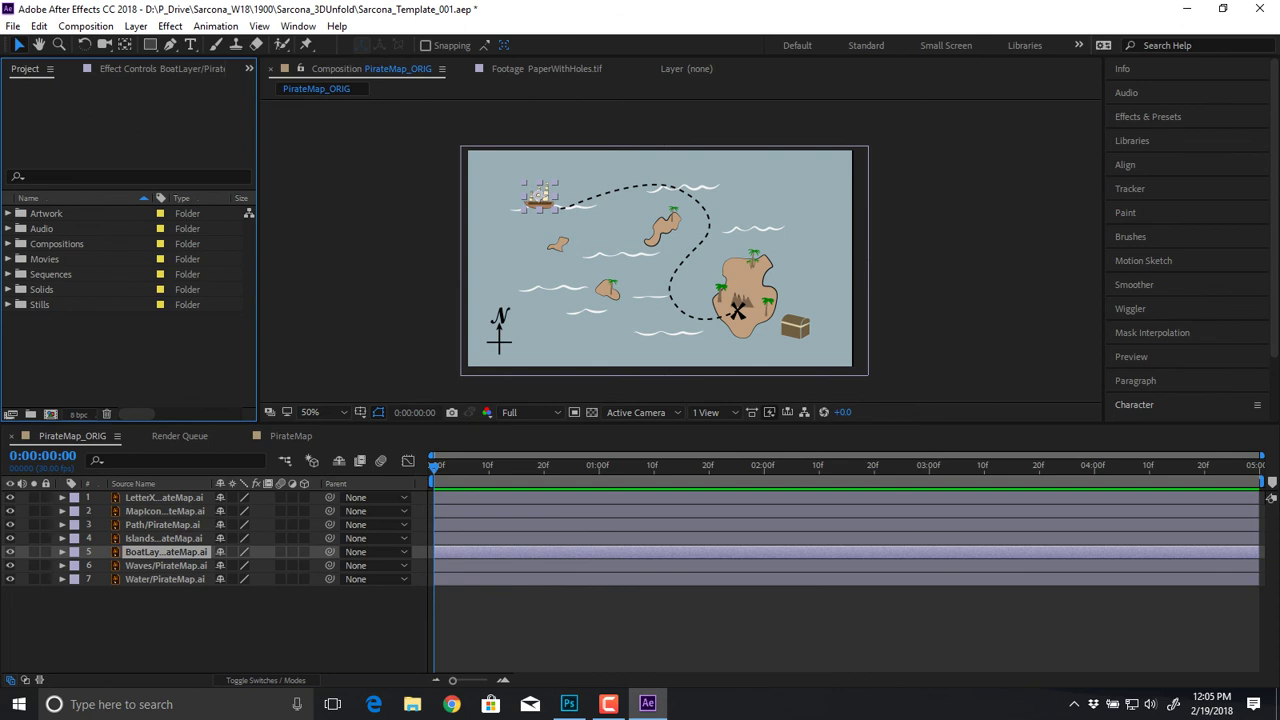
Step: Expand the Artwork folder and its PirateMap Layers subfolder to reach the individual map layer files
click(8, 244)
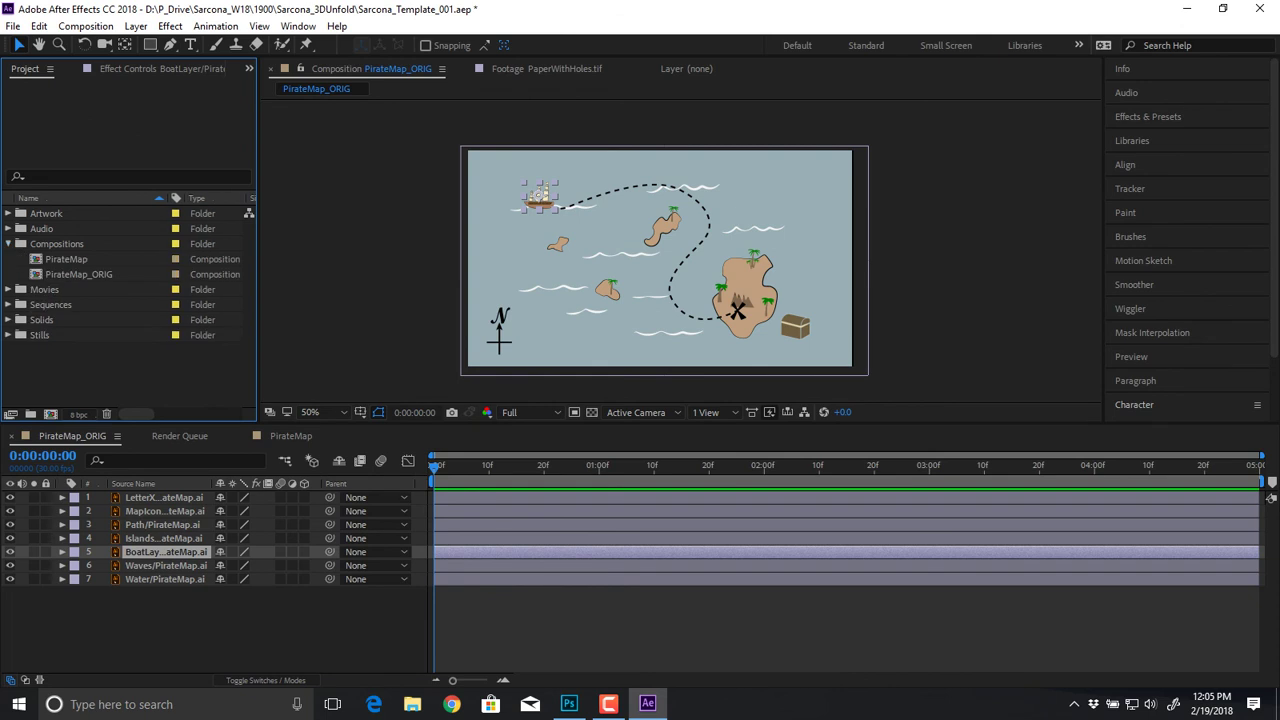
click(8, 244)
click(8, 213)
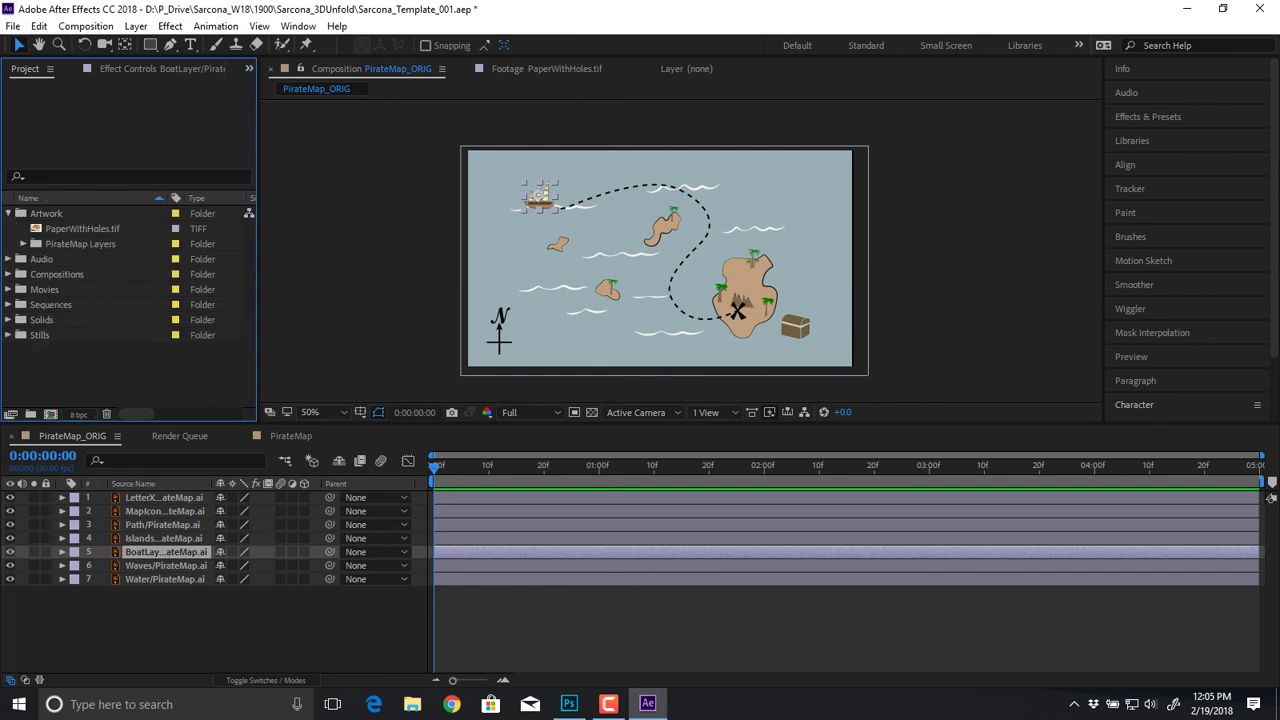
click(23, 244)
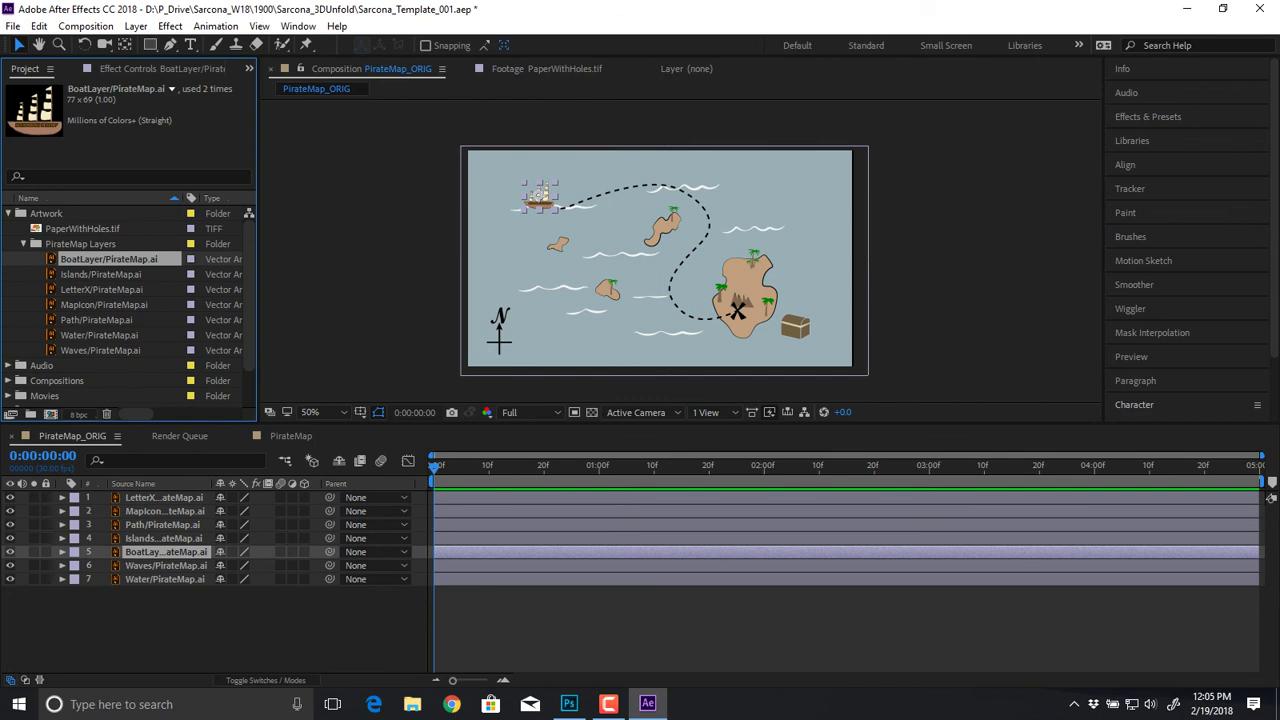
Step: Try replacing the BoatLayer footage with the Islands layer of PirateMap.ai at Layer Size, and cancel the replacement
right_click(108, 259)
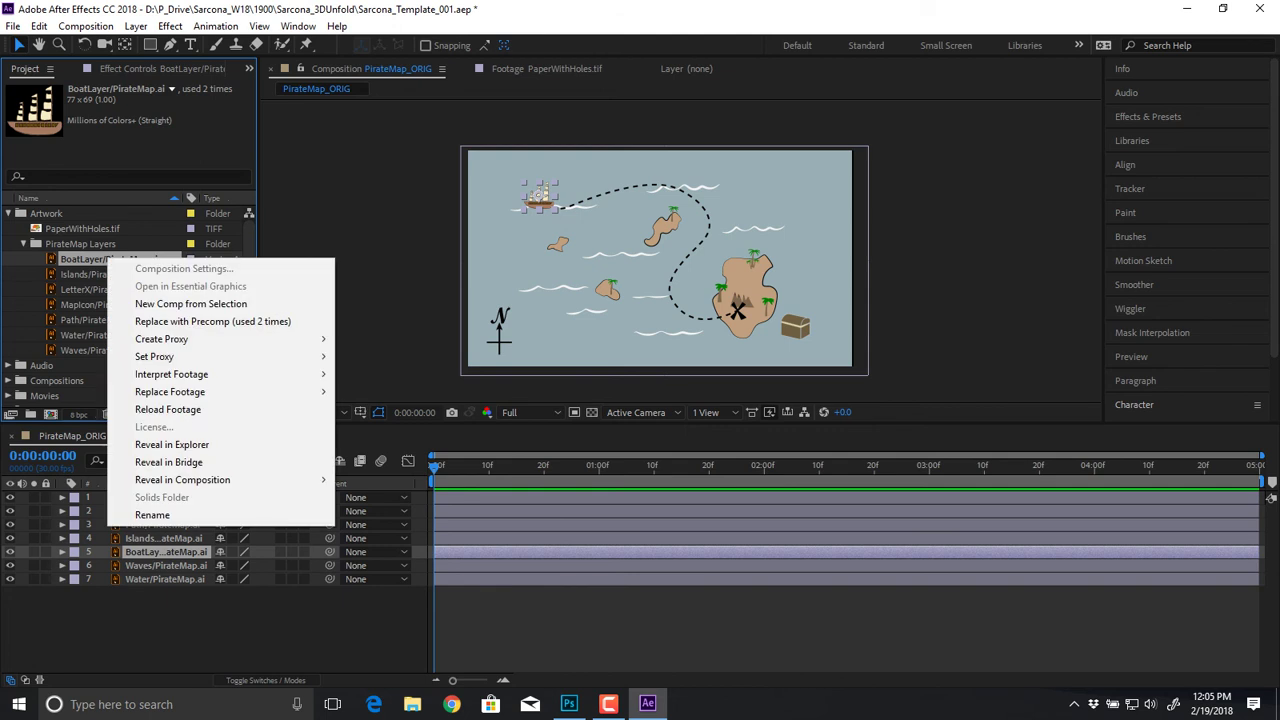
mouse_move(200, 391)
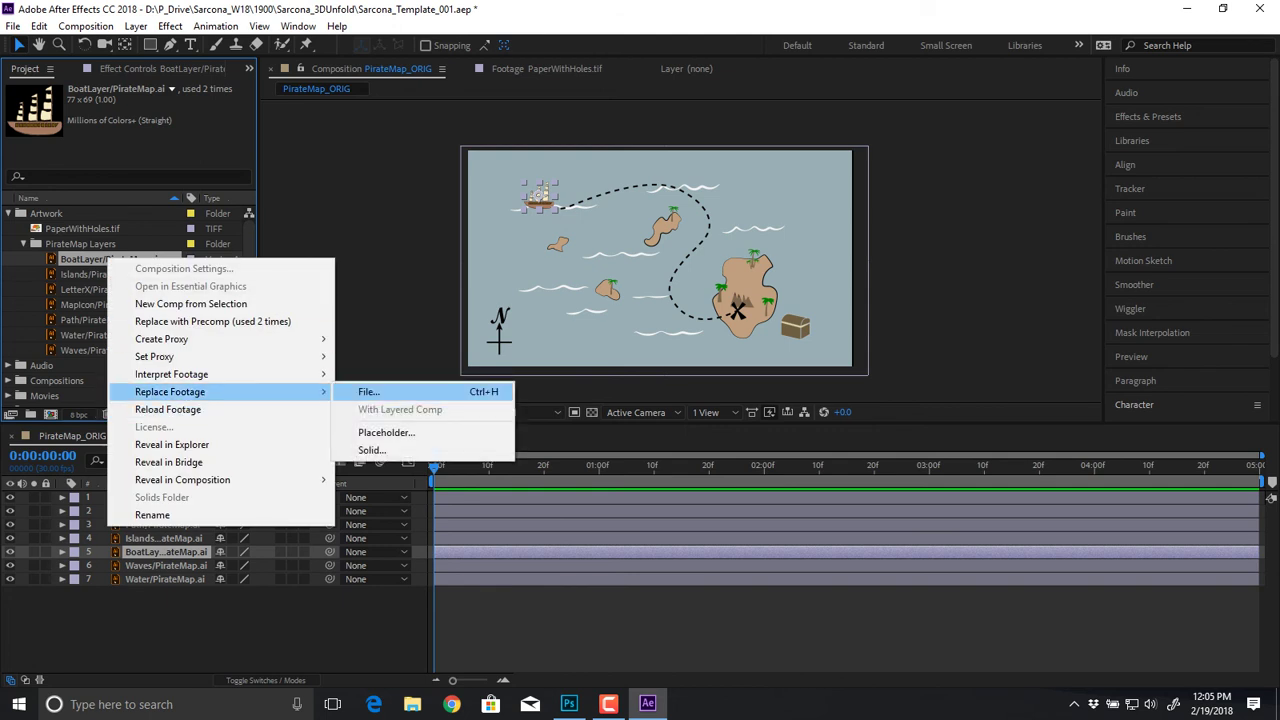
click(370, 391)
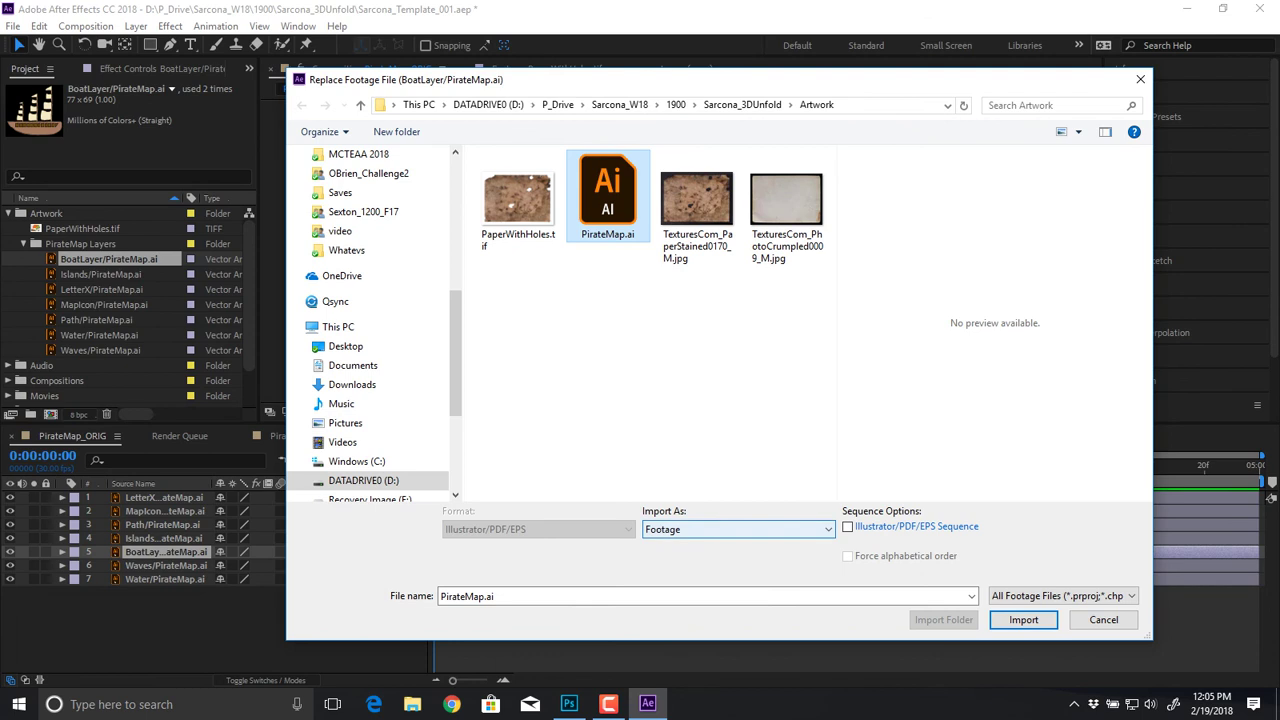
key(Return)
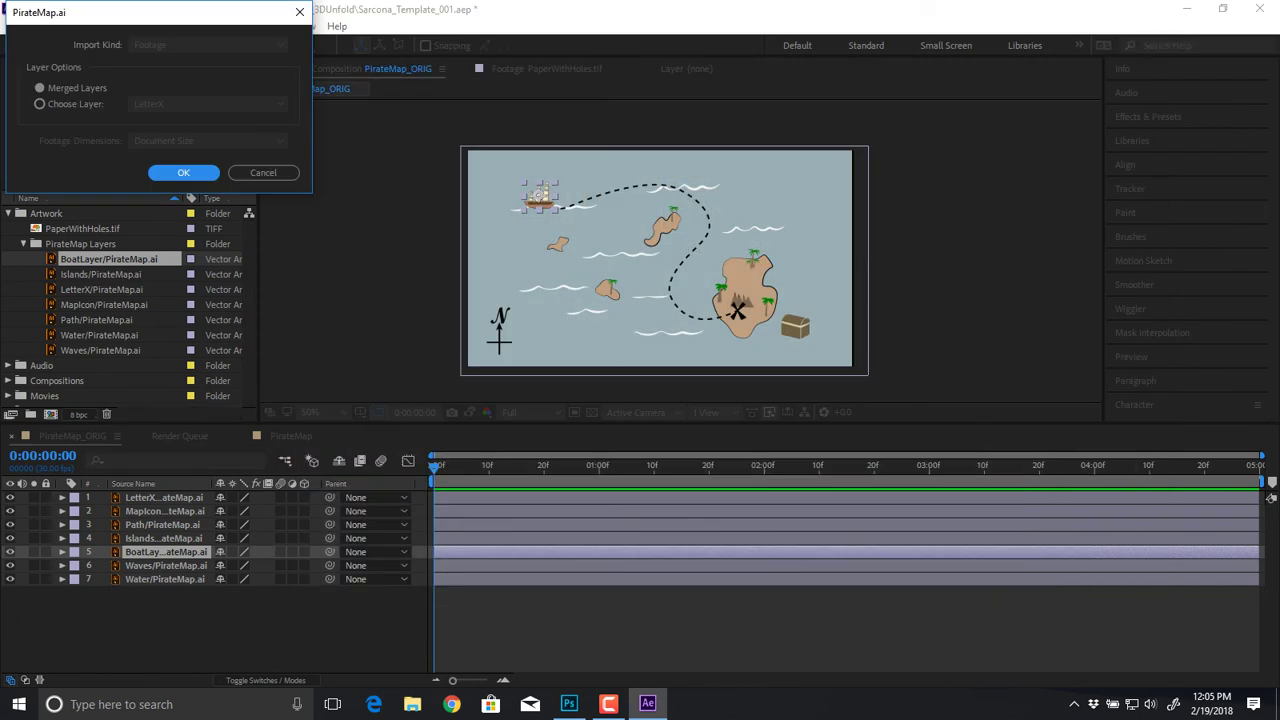
click(40, 104)
click(208, 104)
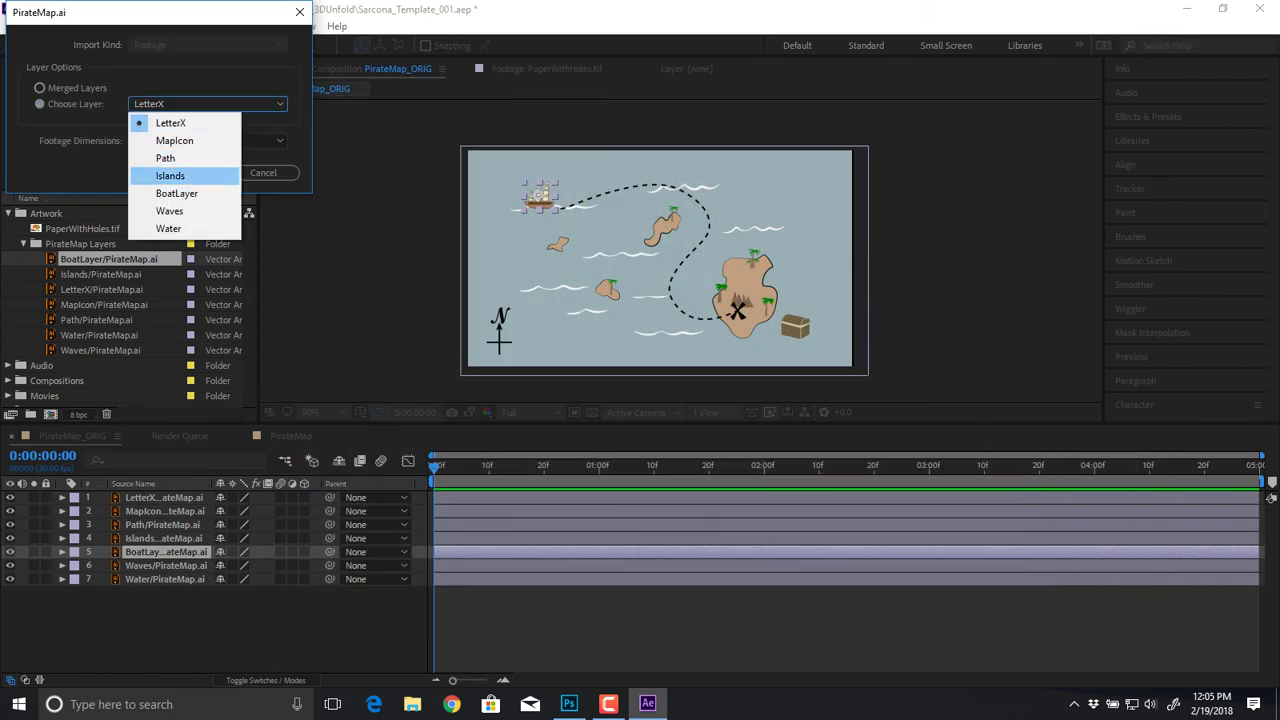
click(170, 175)
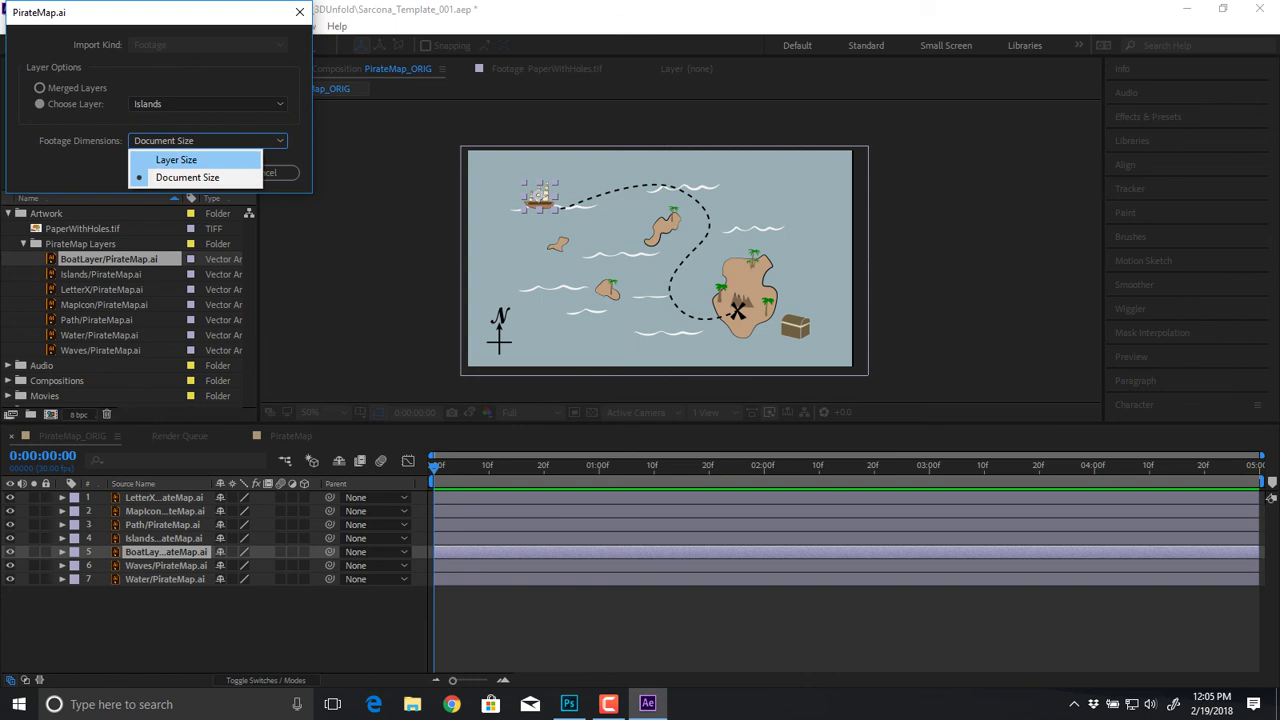
click(178, 160)
click(263, 173)
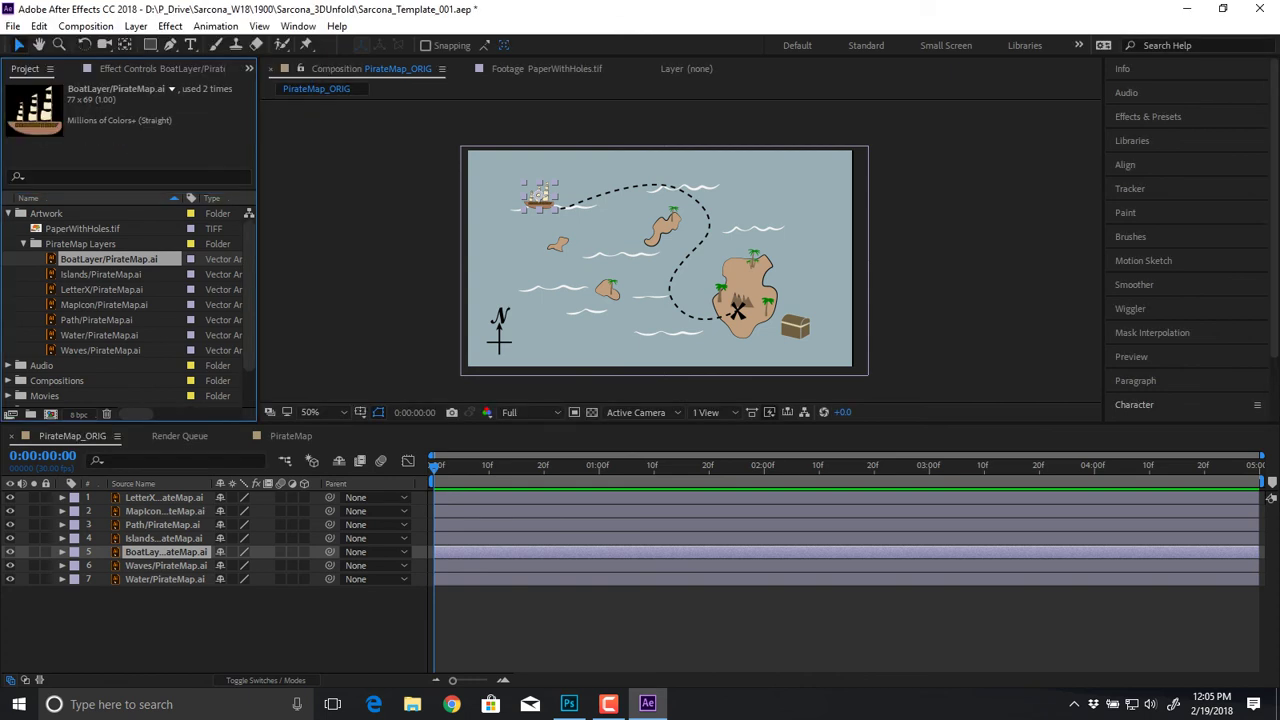
Step: Collapse the PirateMap Layers and Artwork folders and clear the project item selection
click(23, 244)
click(8, 213)
click(100, 352)
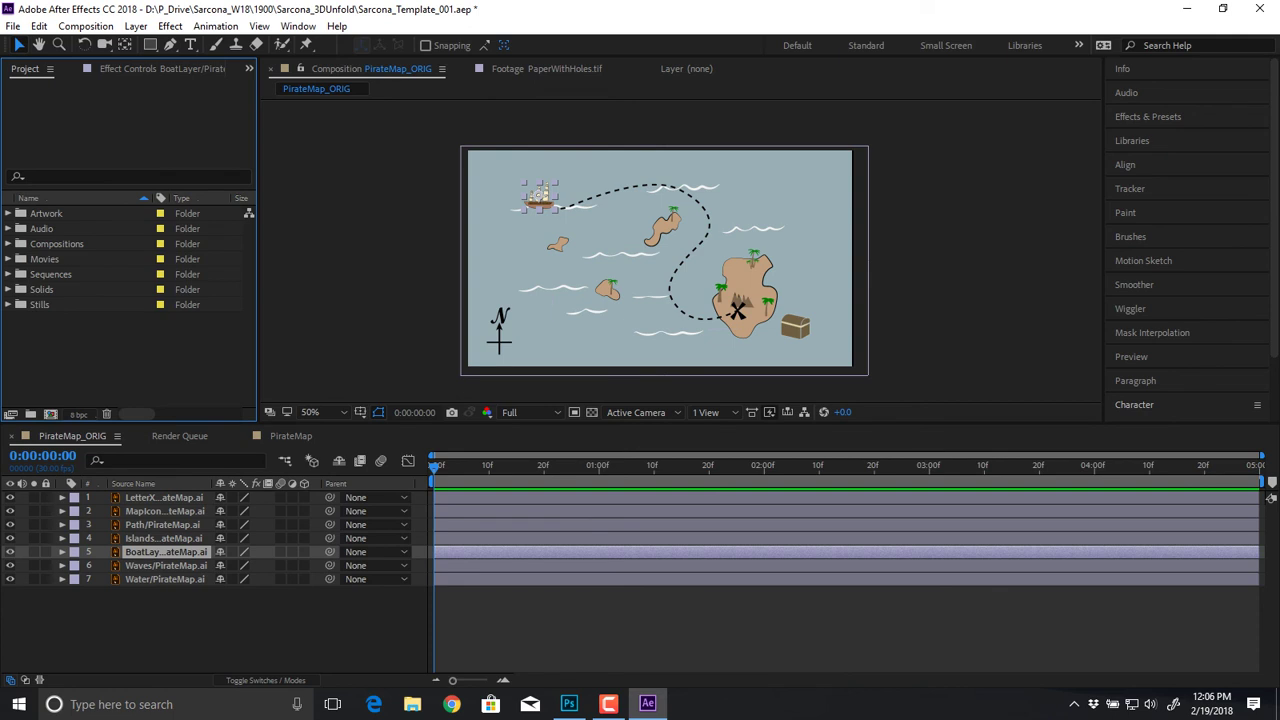
Step: Add PaperWithHoles.tif from the Artwork folder above all PirateMap_ORIG layers and scale it down to roughly the composition frame
click(8, 213)
drag(84, 229, 160, 489)
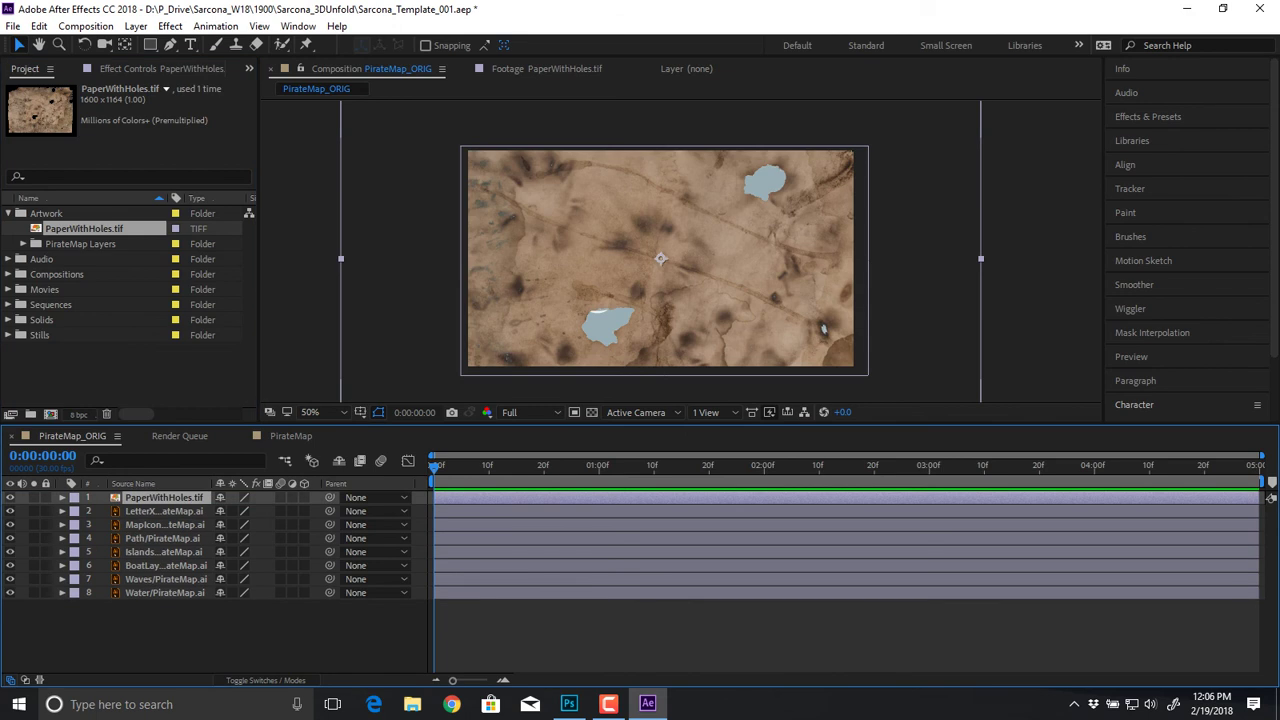
key(comma)
drag(831, 371, 777, 332)
key(alt+KP_Subtract)
key(alt+KP_Subtract)
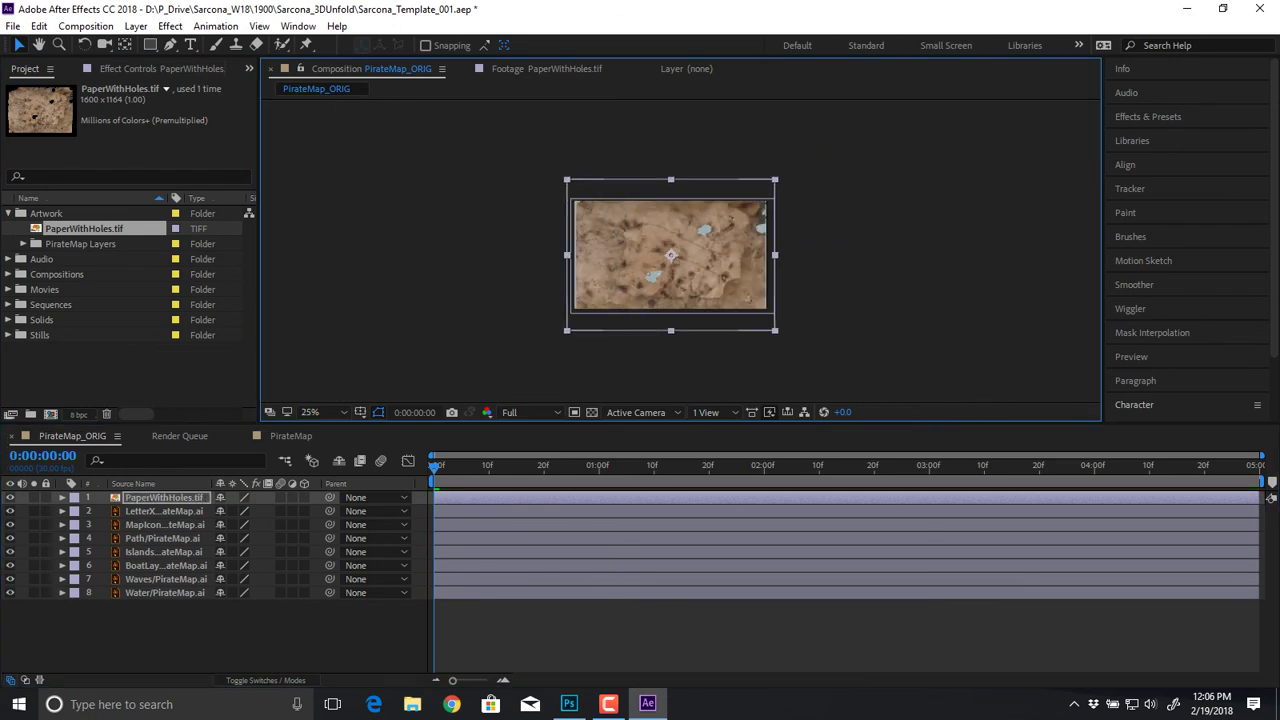
drag(671, 330, 671, 311)
key(slash)
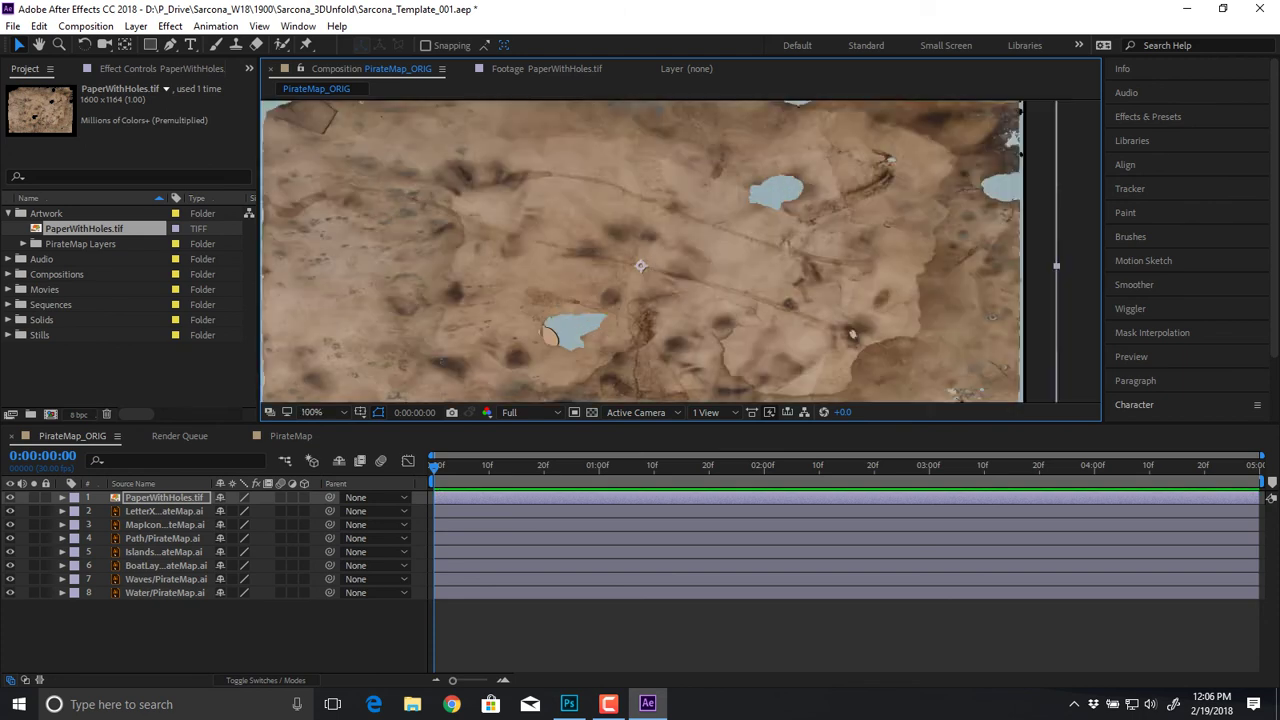
key(comma)
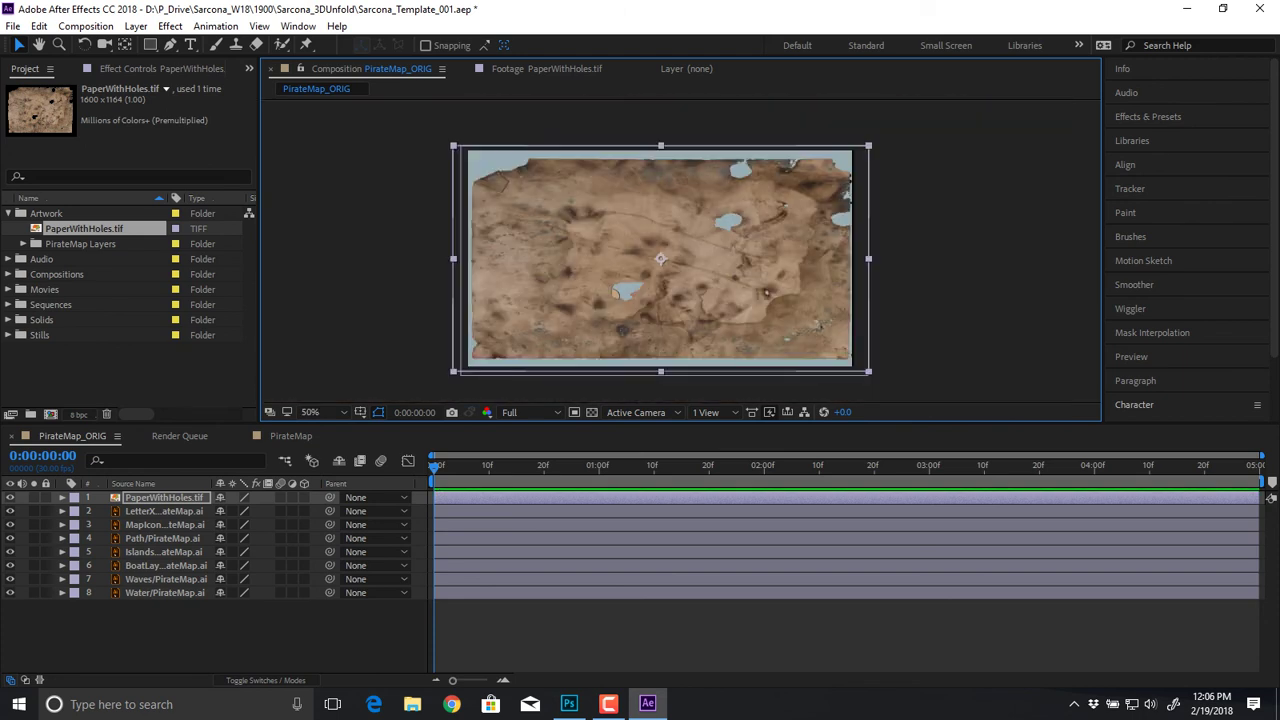
Step: Try squashing the paper layer vertically into a narrow band, and undo that scaling
drag(661, 371, 661, 301)
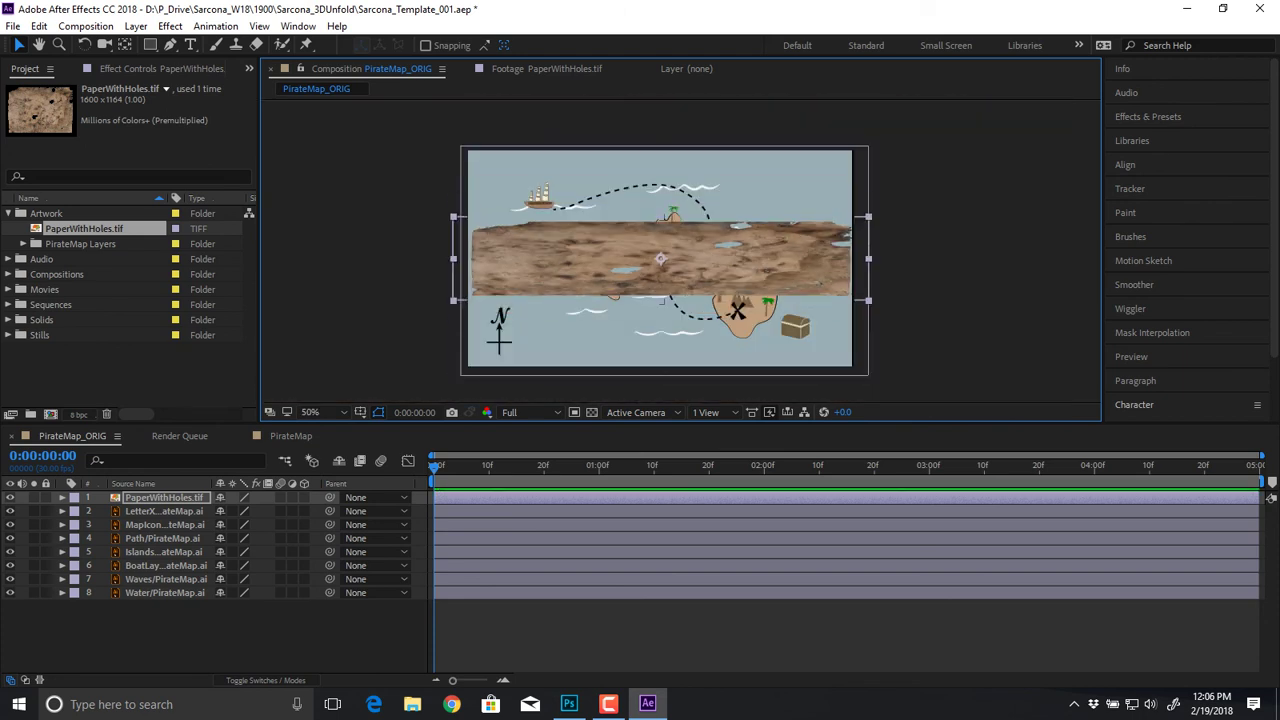
key(ctrl+z)
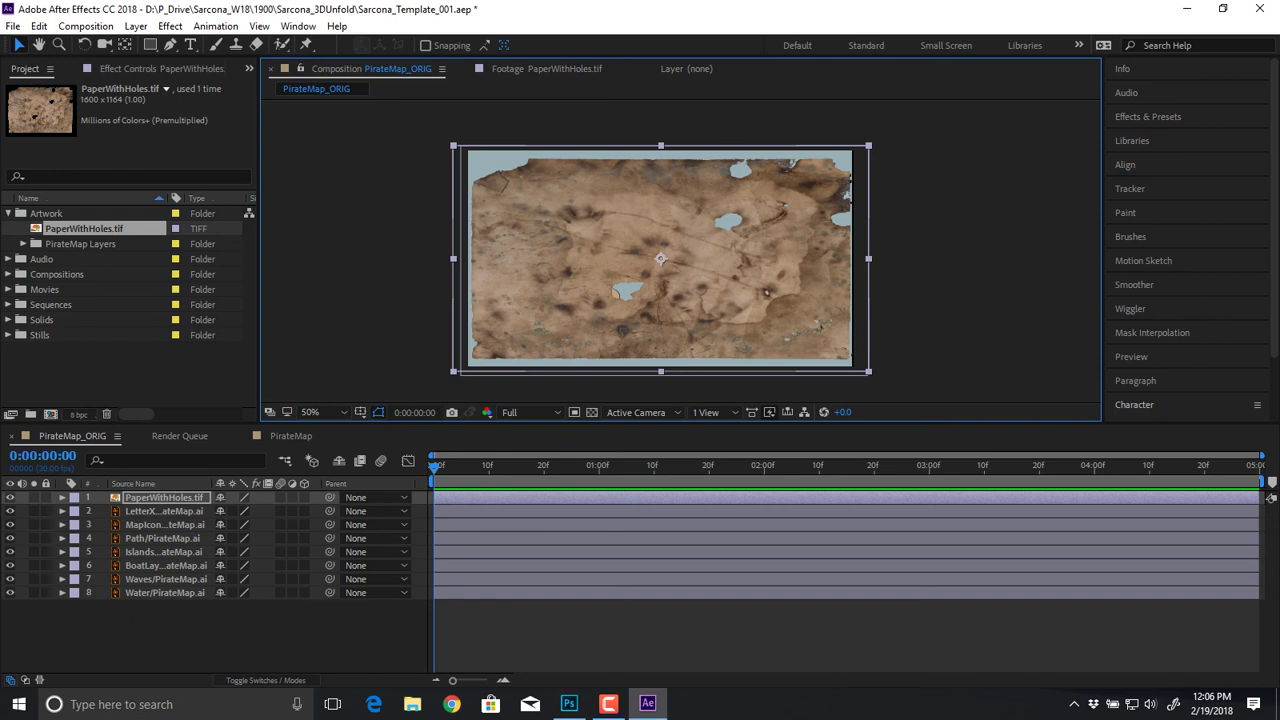
Step: Make the paper layer slightly taller and narrower, nudge it upward, and check its lower-right corner against the map's edge at 100% magnification
drag(869, 371, 866, 378)
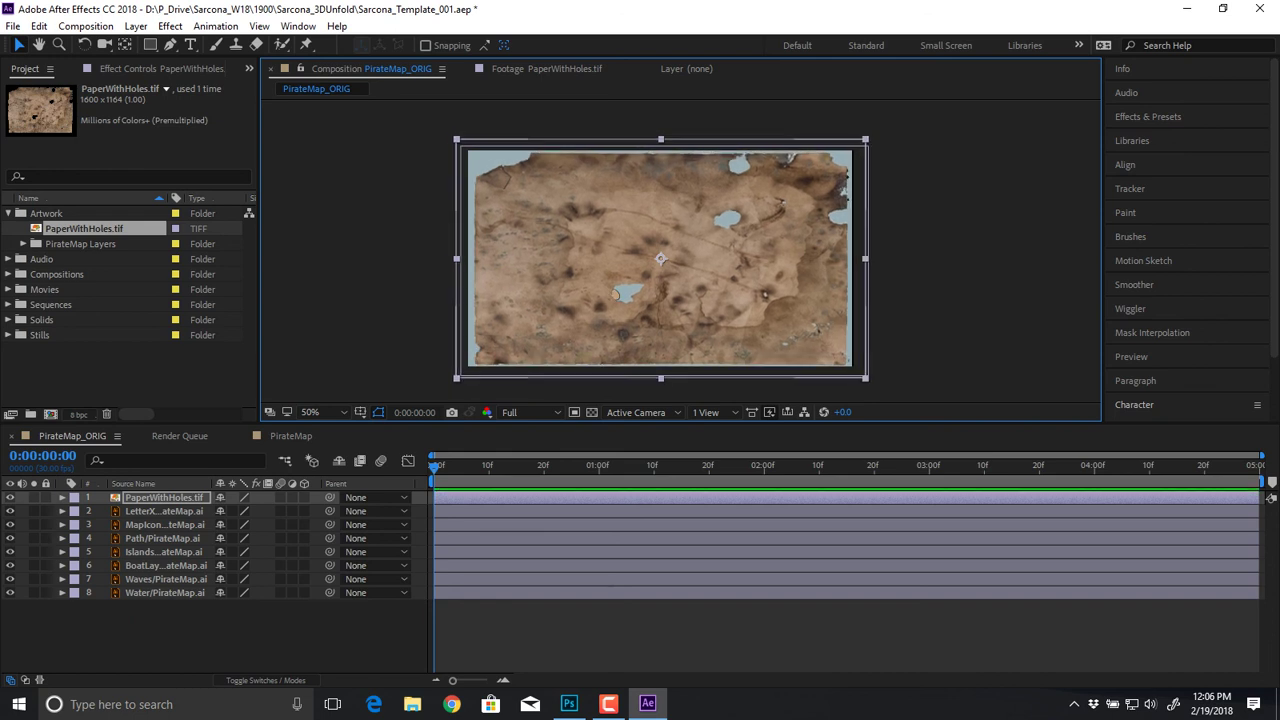
key(Up)
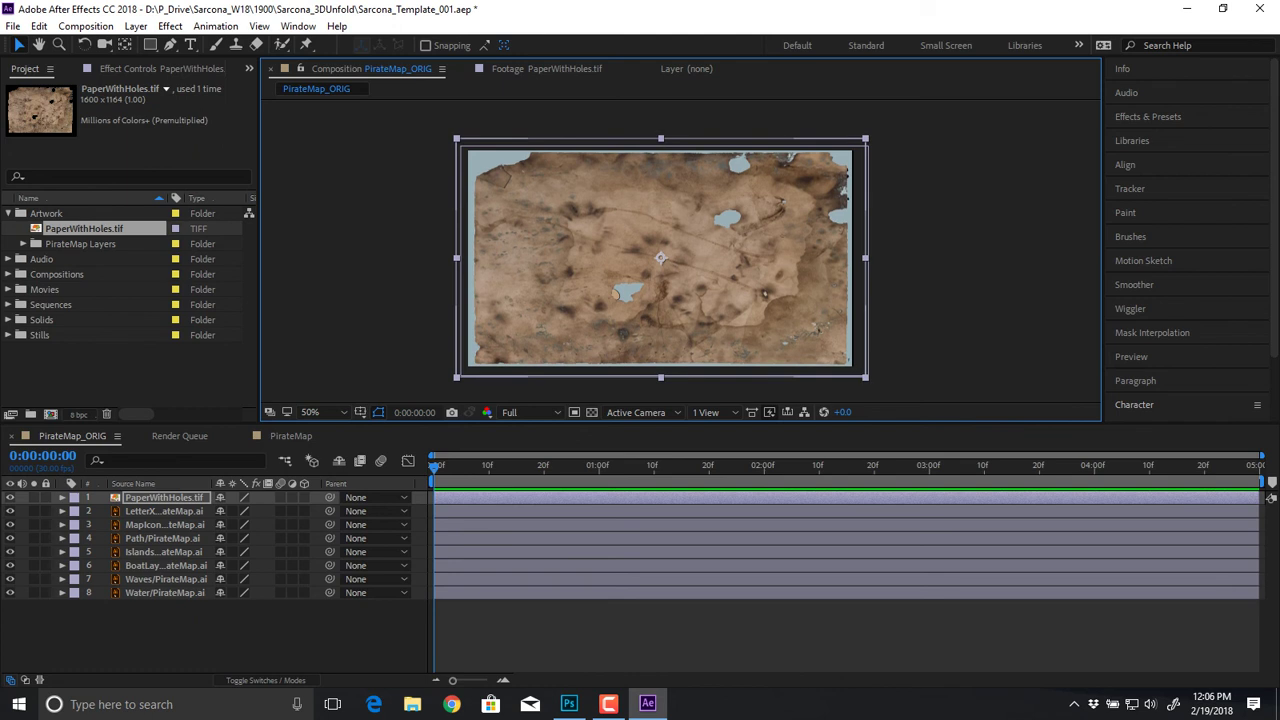
key(ctrl+shift+a)
scroll(681, 252, up, 2)
key(space)
drag(960, 370, 391, 84)
drag(665, 303, 699, 201)
scroll(681, 252, up, 1)
scroll(681, 252, down, 3)
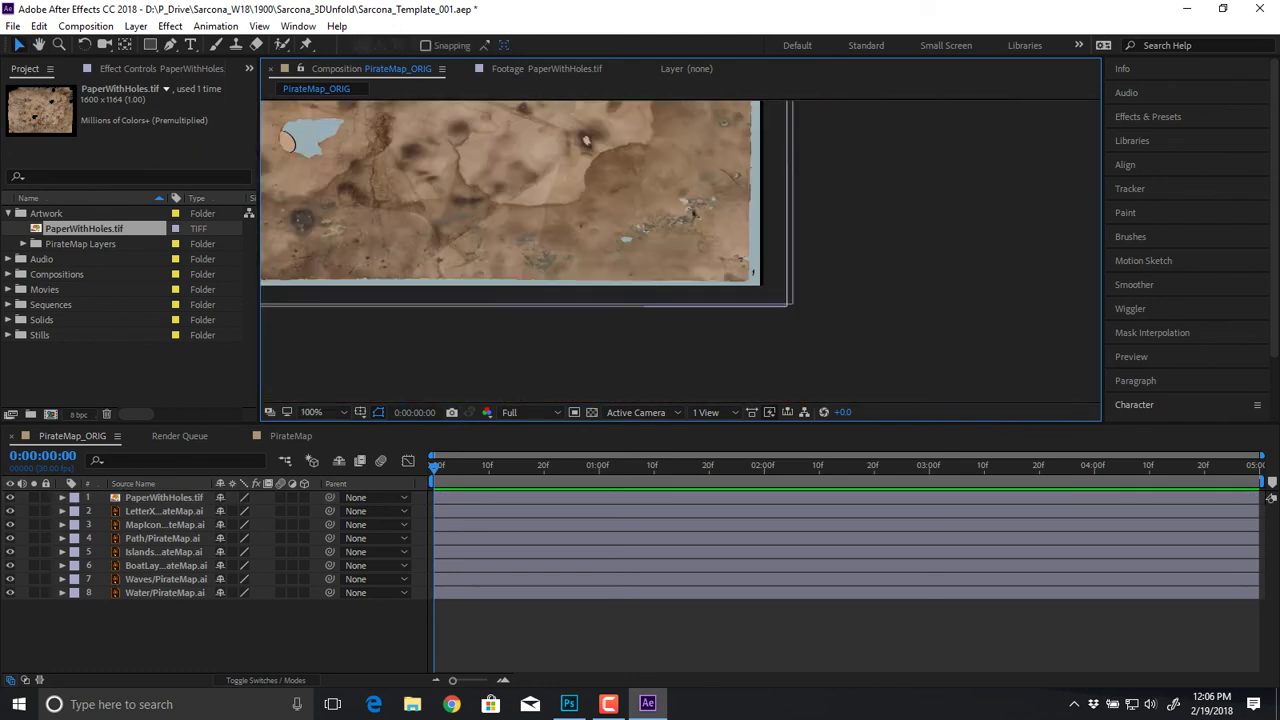
Step: Show the blending mode options for the layers and set the PaperWithHoles.tif layer to Multiply
drag(681, 252, 801, 348)
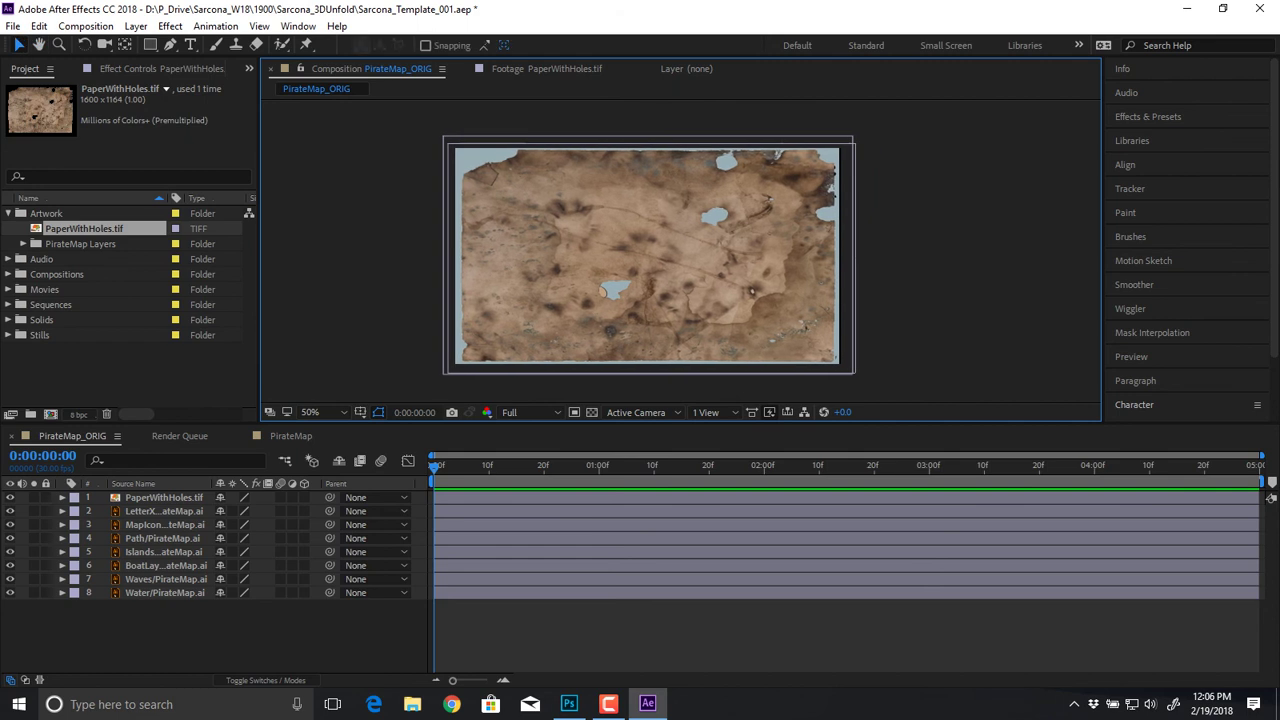
click(164, 498)
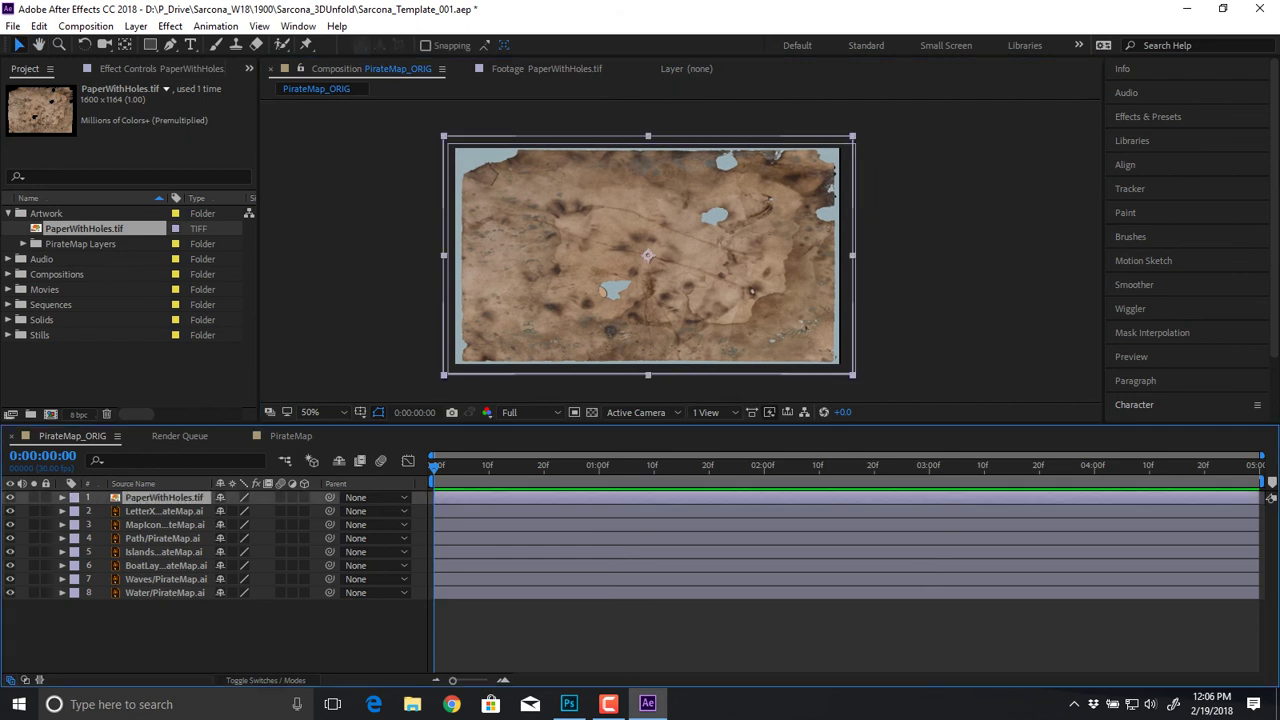
click(266, 680)
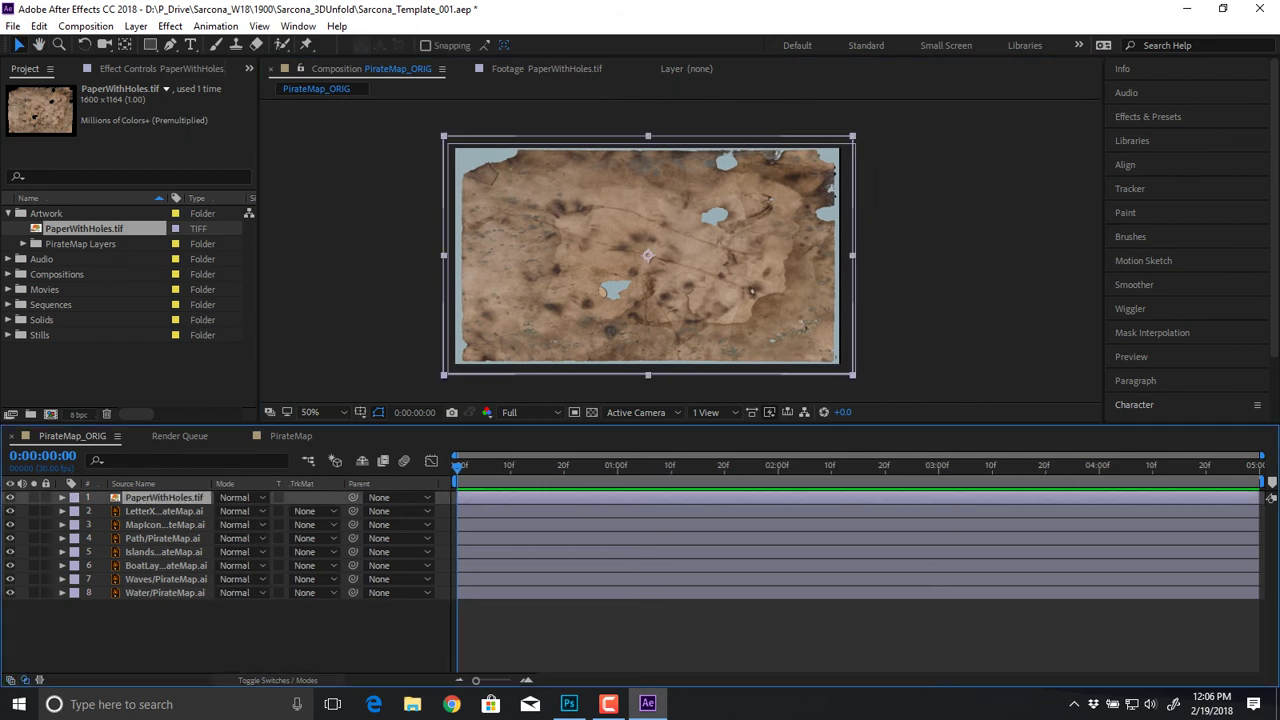
click(240, 497)
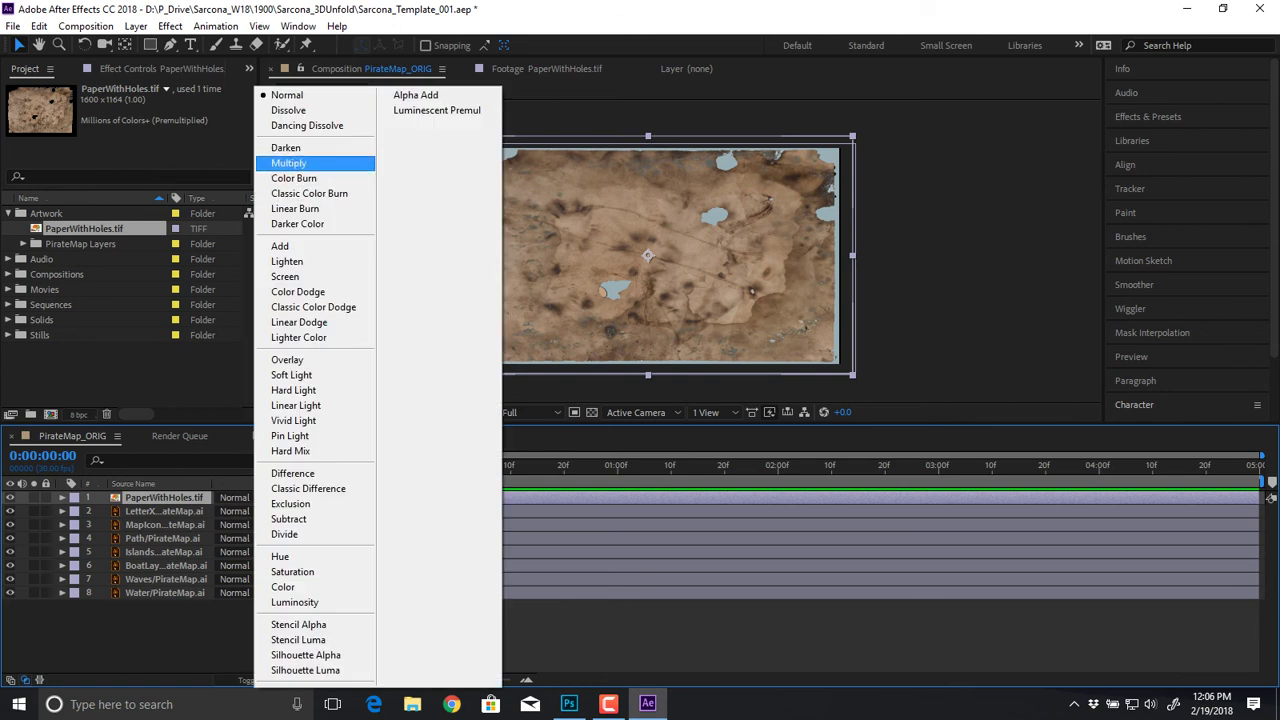
click(289, 163)
scroll(681, 252, up, 1)
drag(664, 242, 855, 377)
key(v)
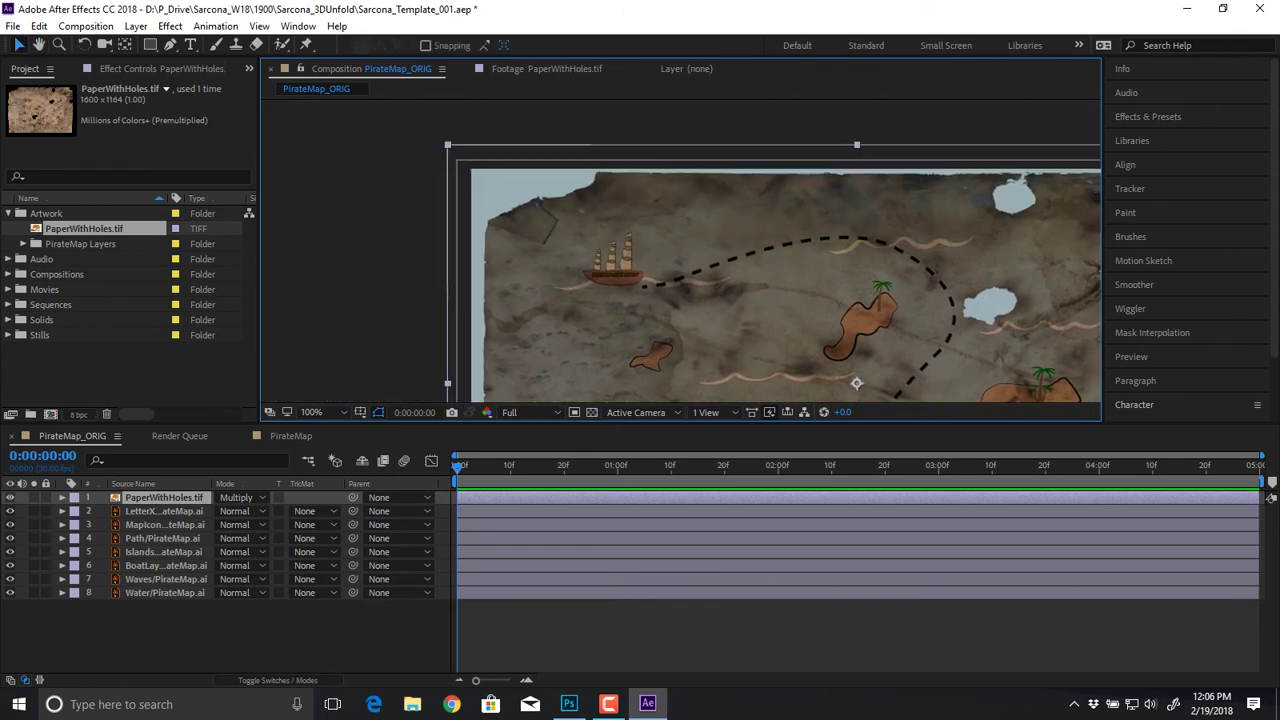
Step: Apply the Set Matte effect to the Water layer and take its matte from the PaperWithHoles.tif layer
click(592, 412)
click(760, 320)
scroll(760, 320, down, 1)
drag(760, 320, 594, 225)
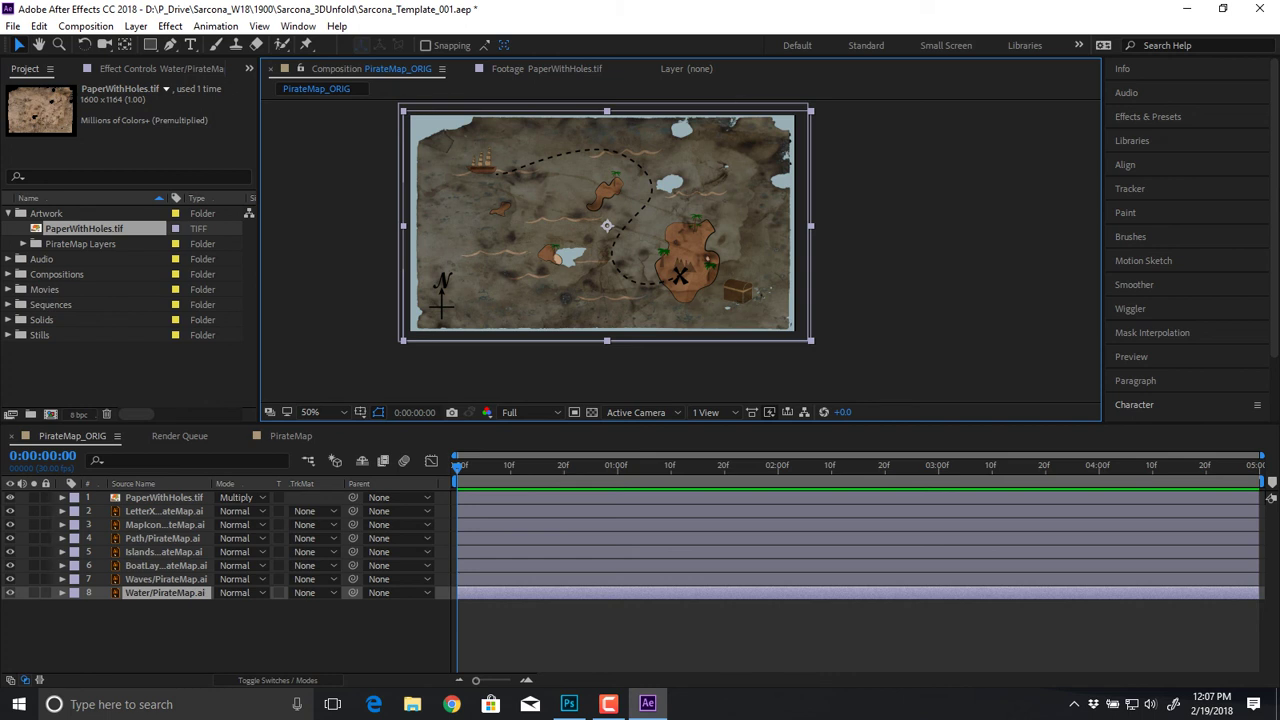
click(165, 593)
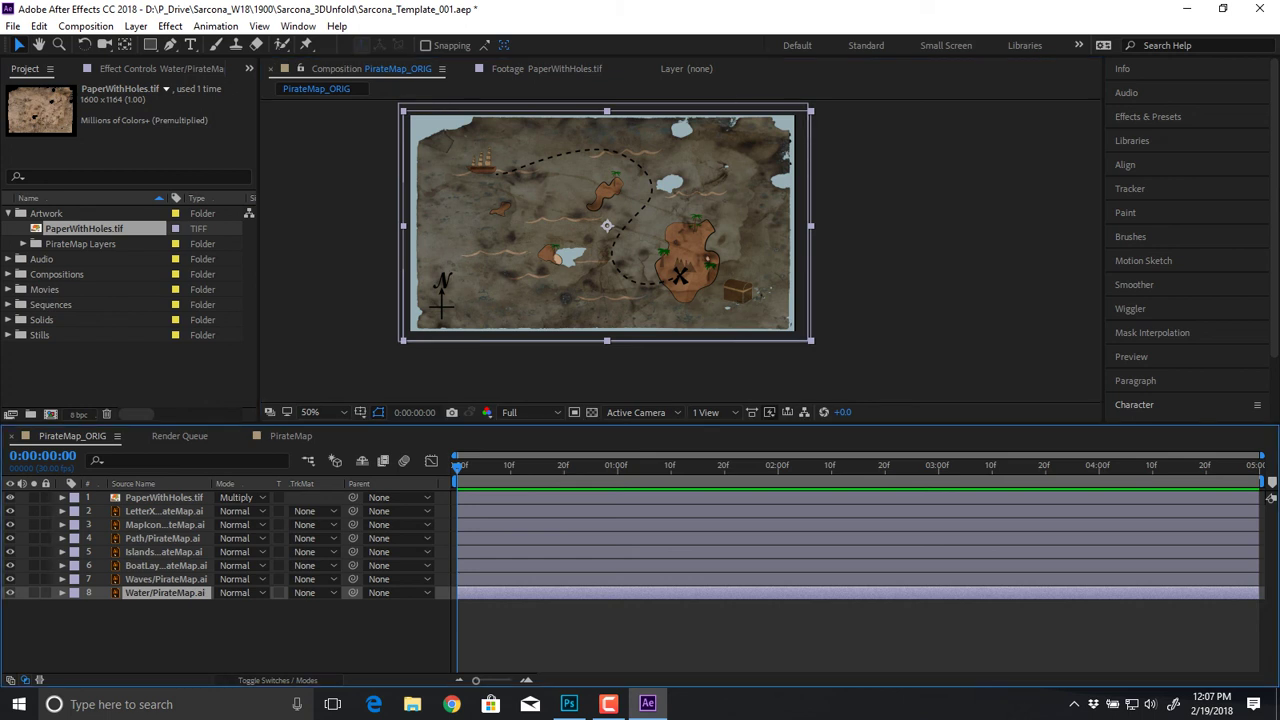
click(170, 26)
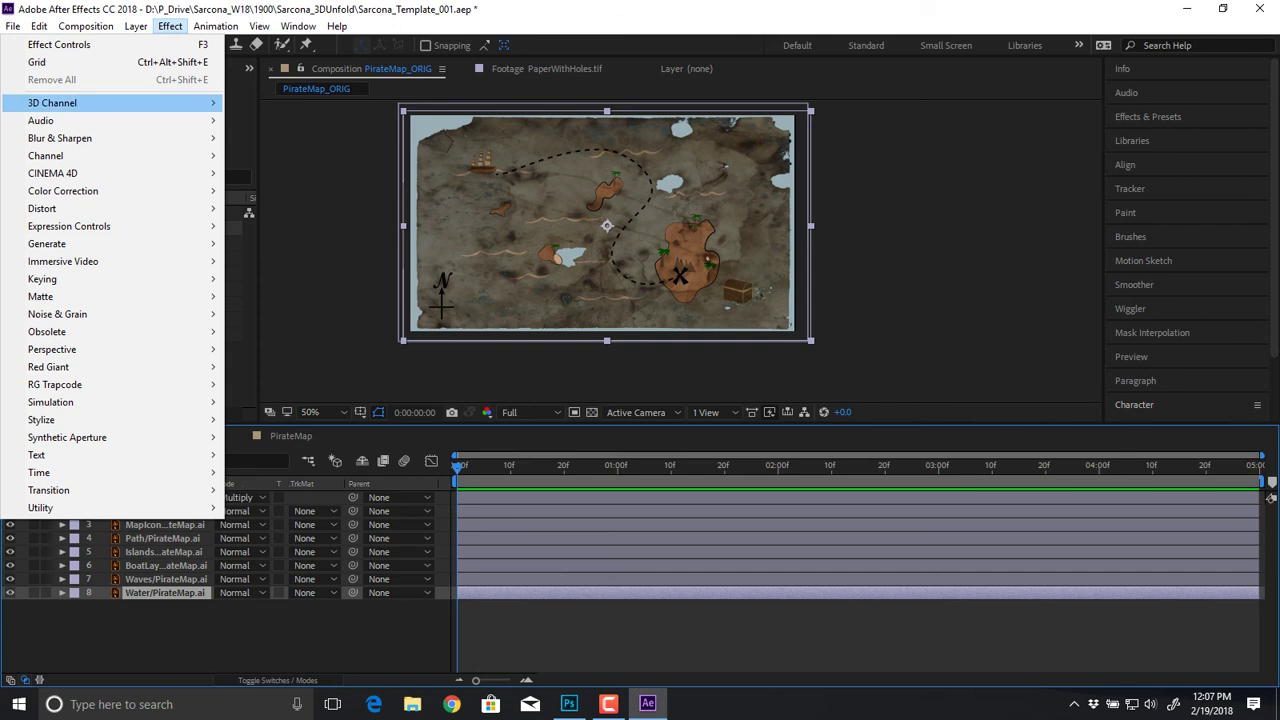
mouse_move(150, 155)
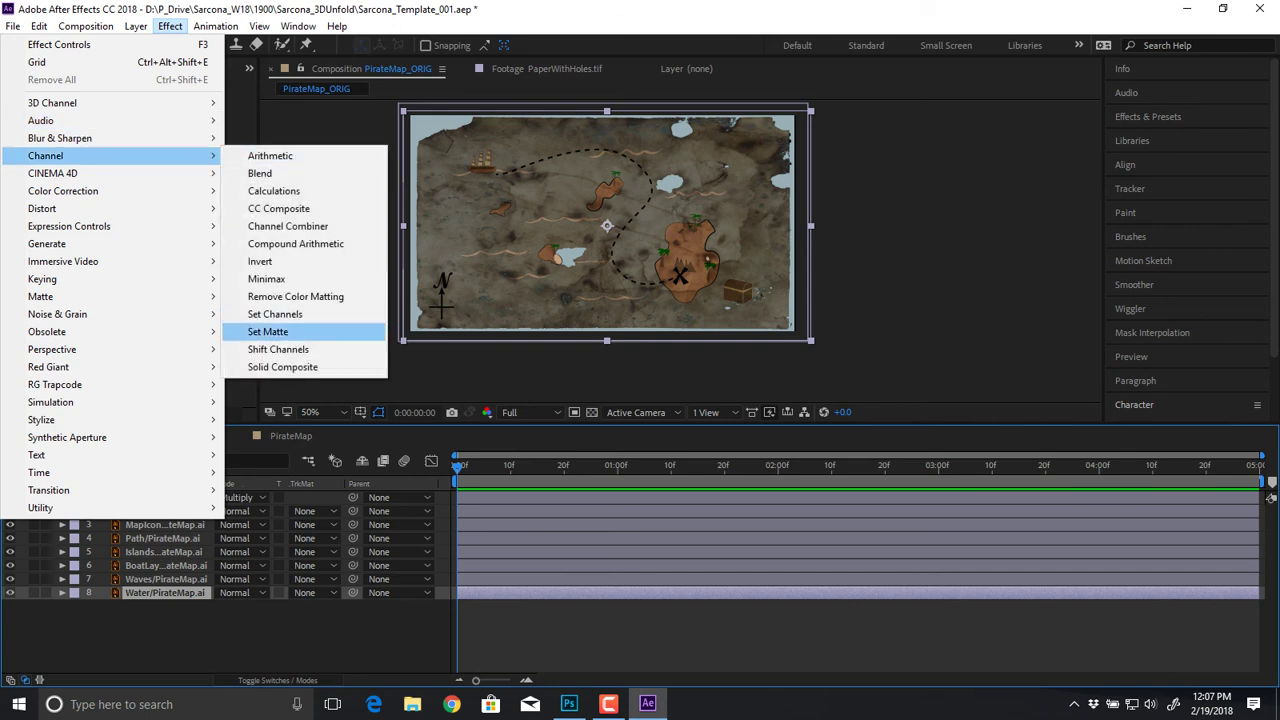
click(268, 331)
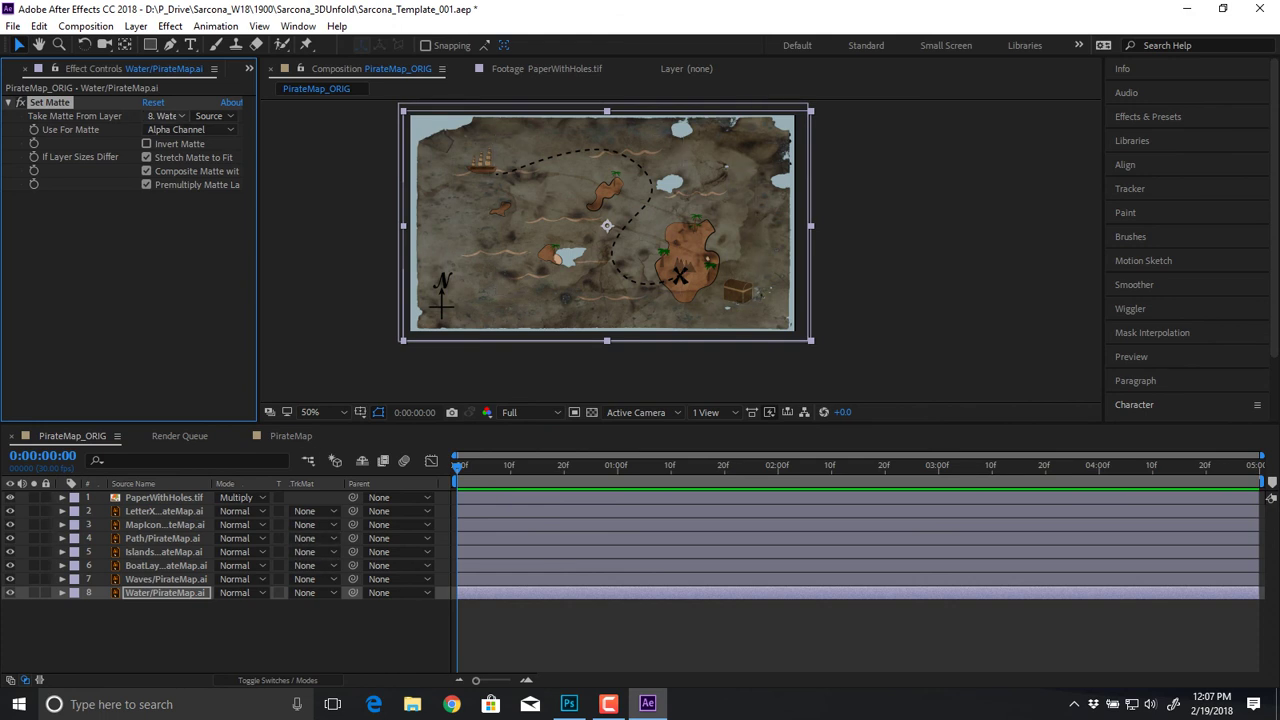
click(166, 116)
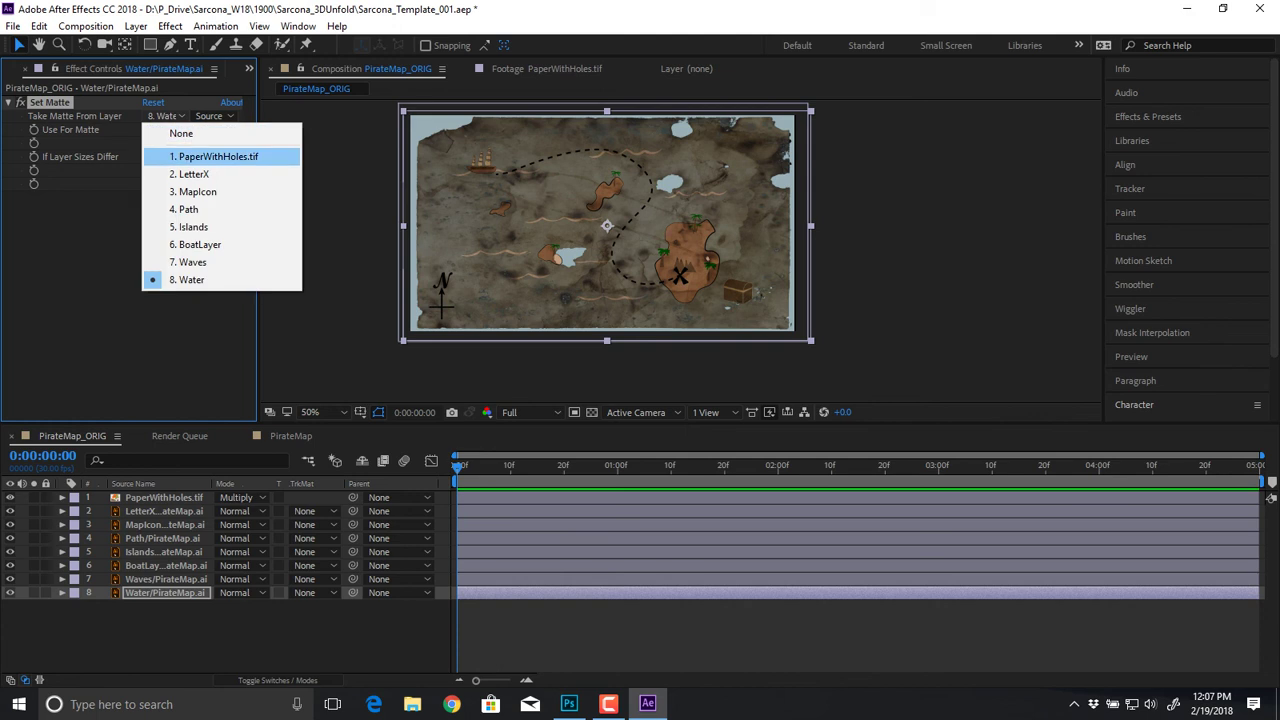
click(214, 156)
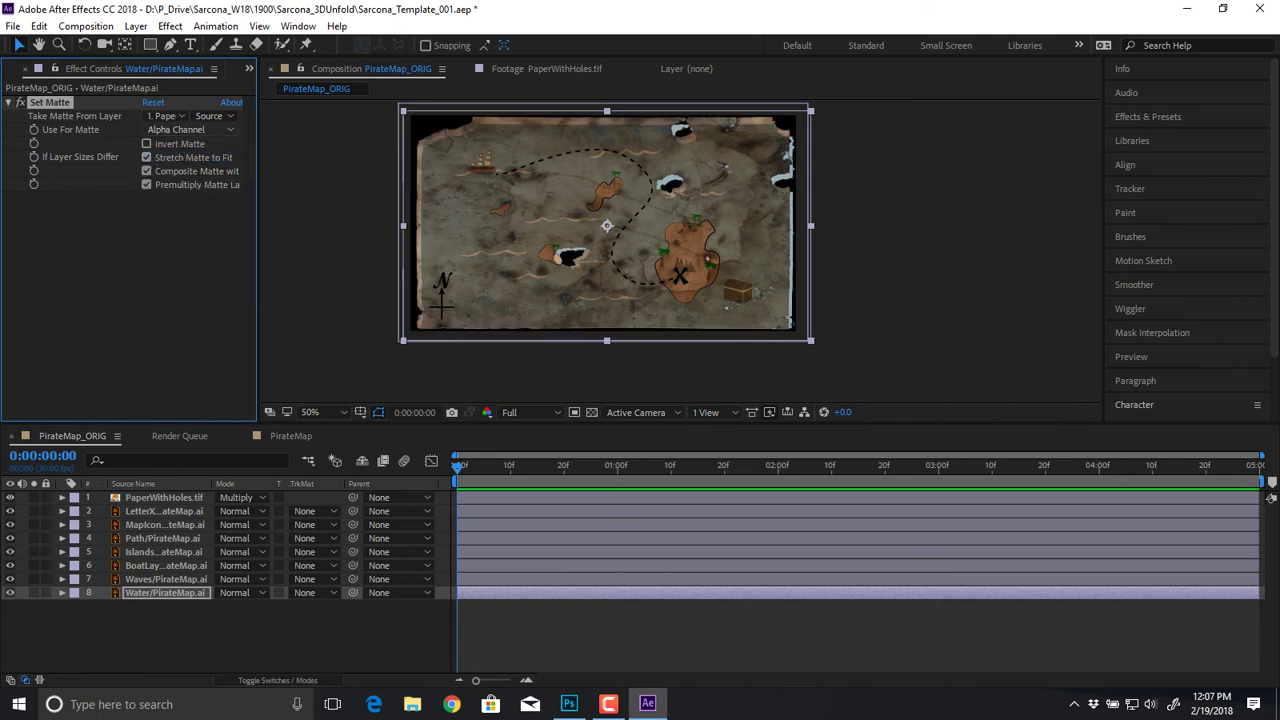
Step: Review the Set Matte source and channel choices, and try switching Stretch Matte to Fit and the Composite Matte option off and on again
click(213, 116)
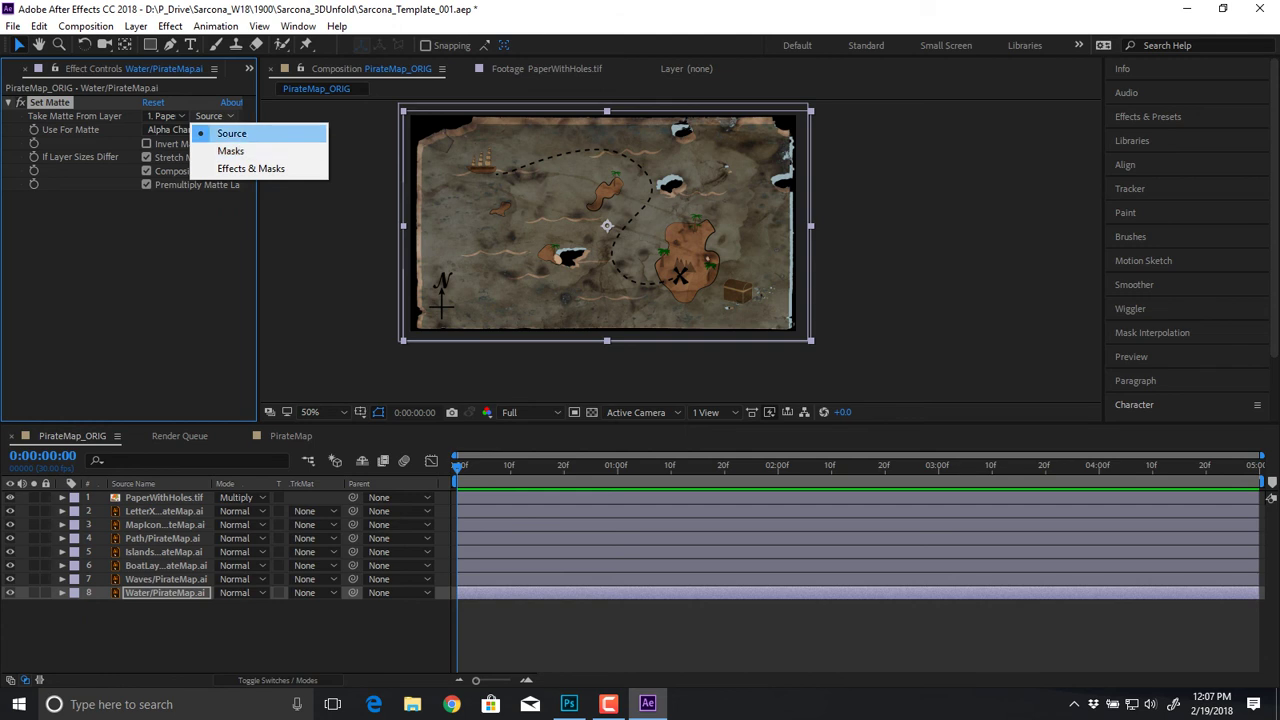
click(231, 133)
click(188, 129)
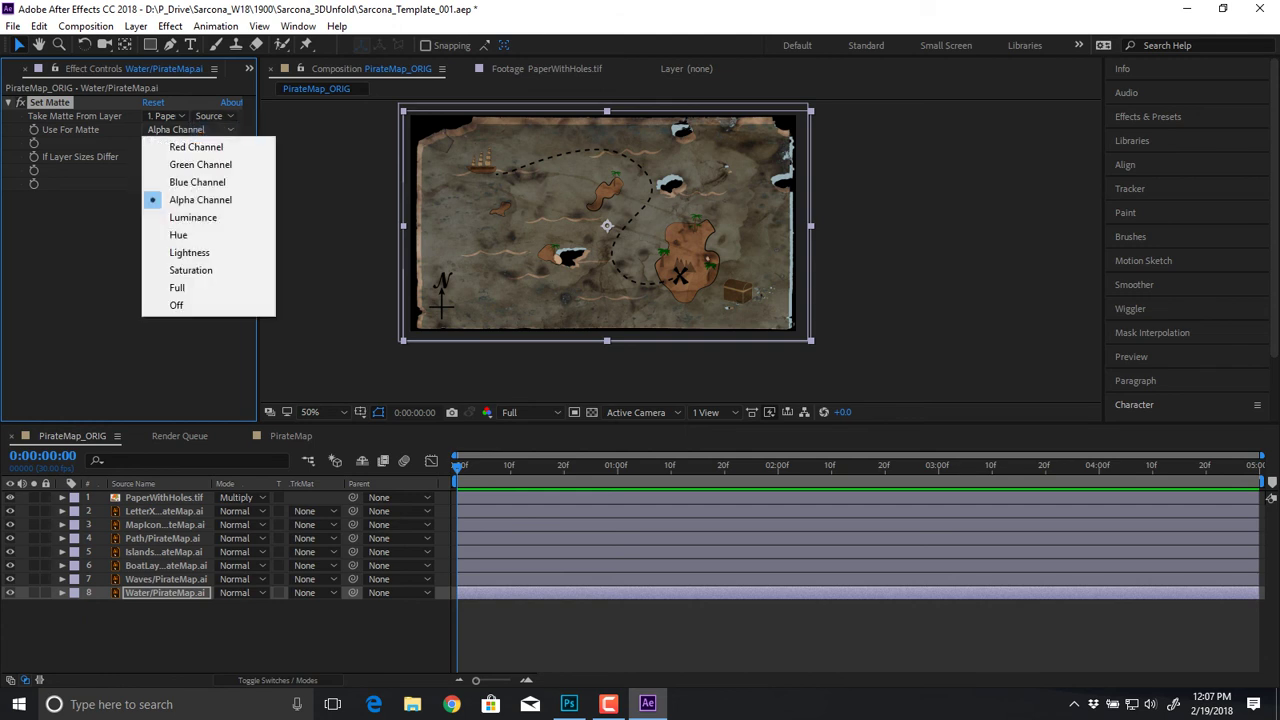
click(102, 242)
click(146, 157)
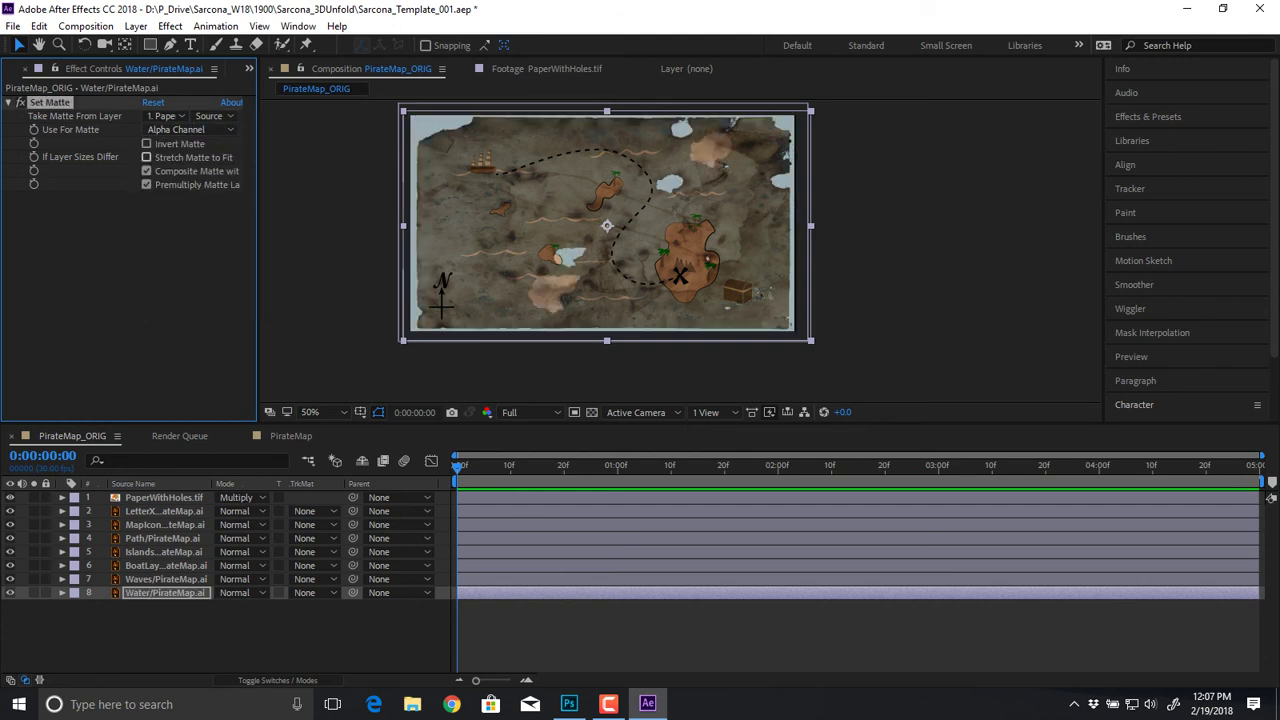
click(146, 157)
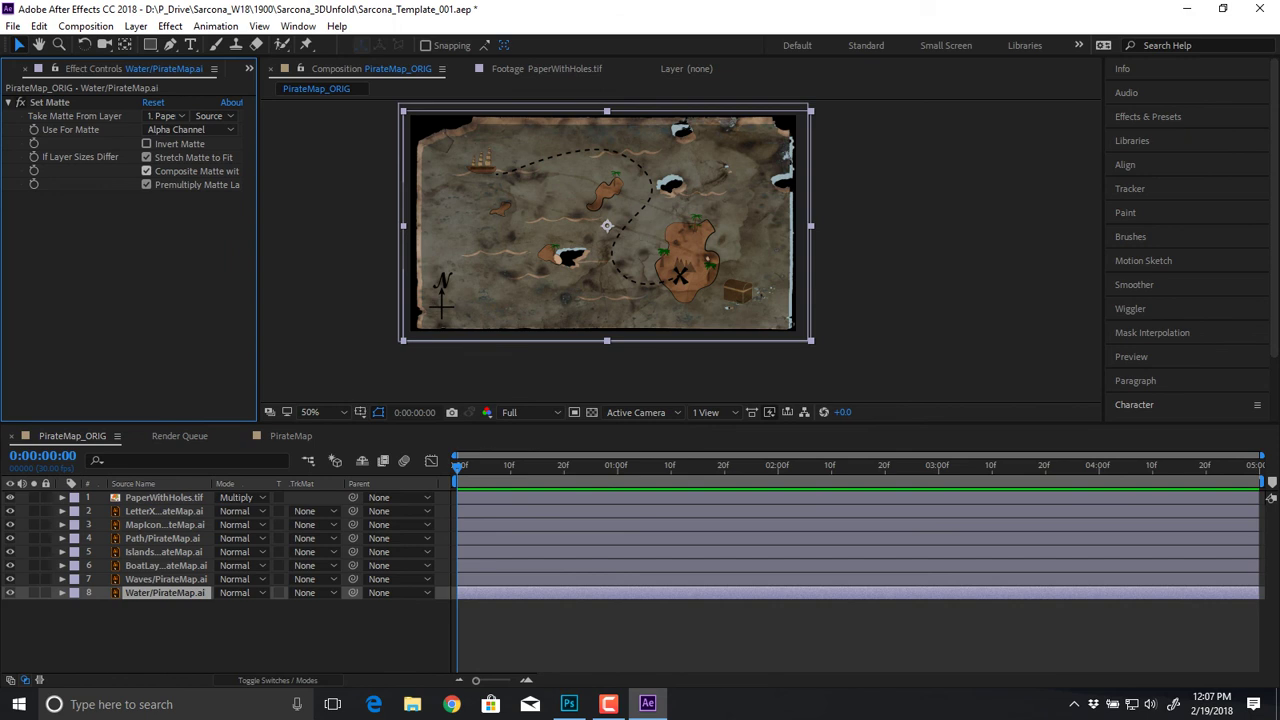
click(146, 171)
click(146, 171)
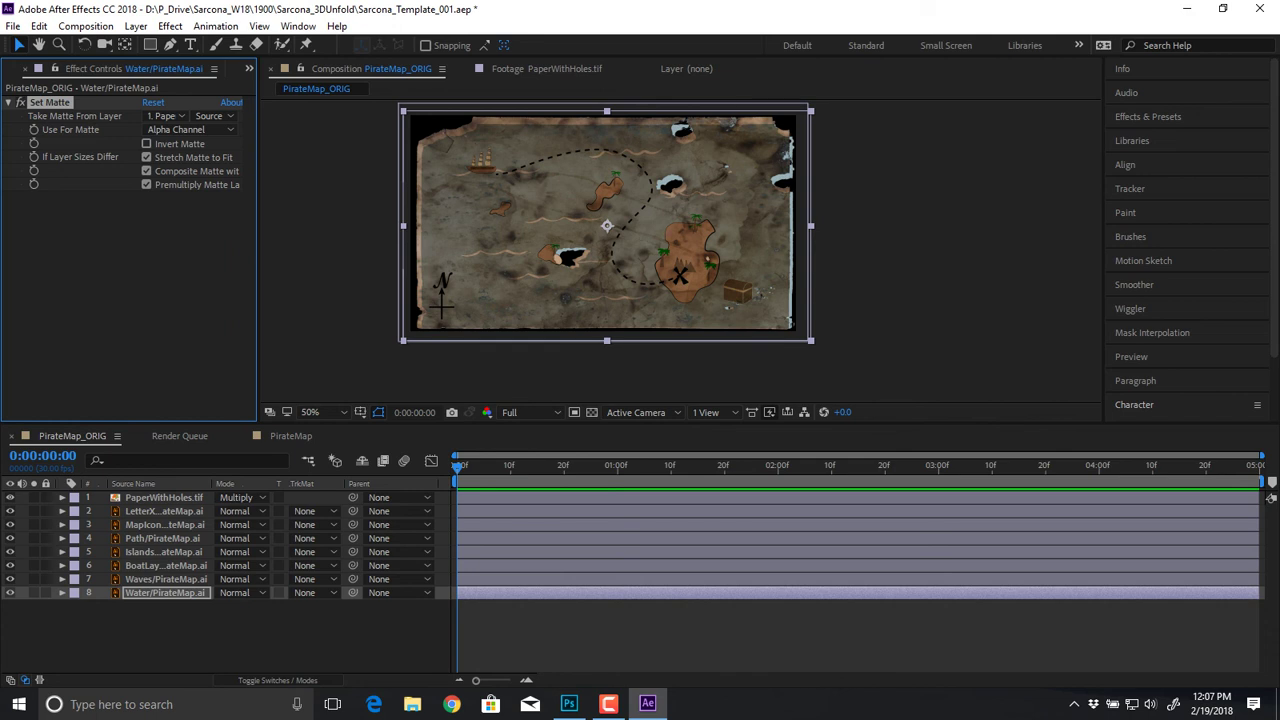
Step: Set the PaperWithHoles.tif layer's blending mode to Normal and inspect the map's upper-right corner against the transparency grid
click(240, 497)
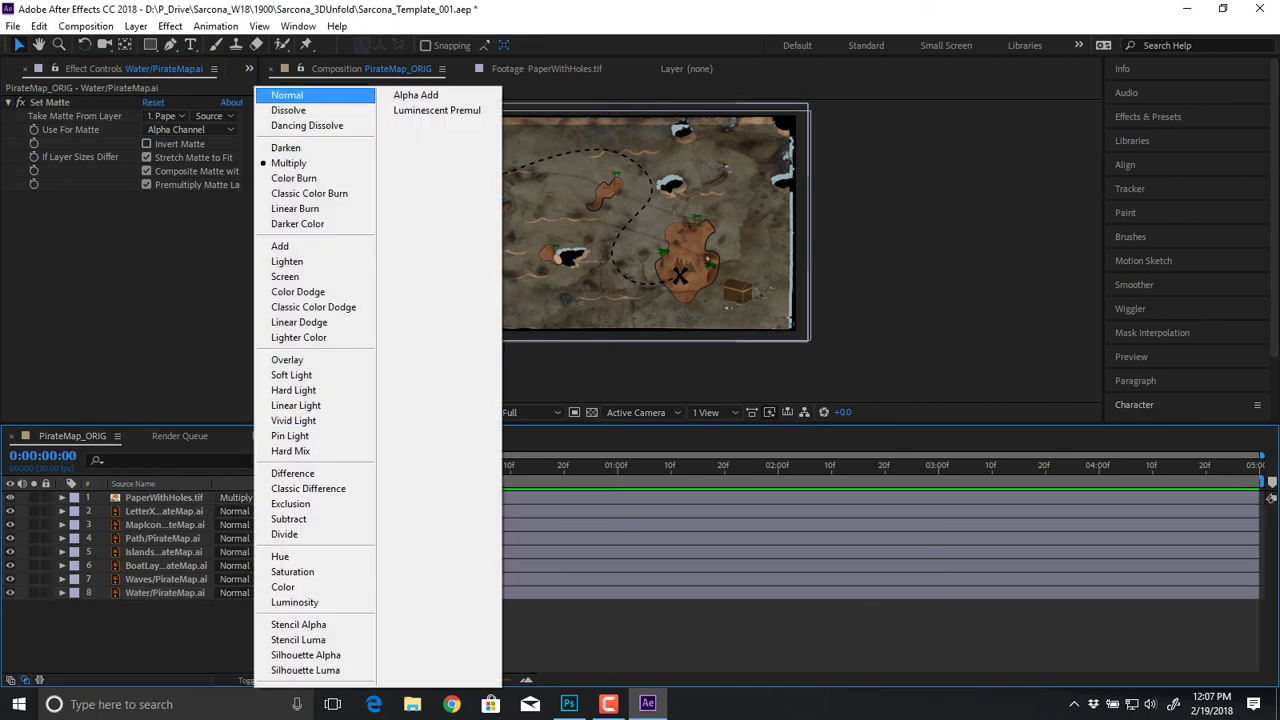
click(295, 95)
key(period)
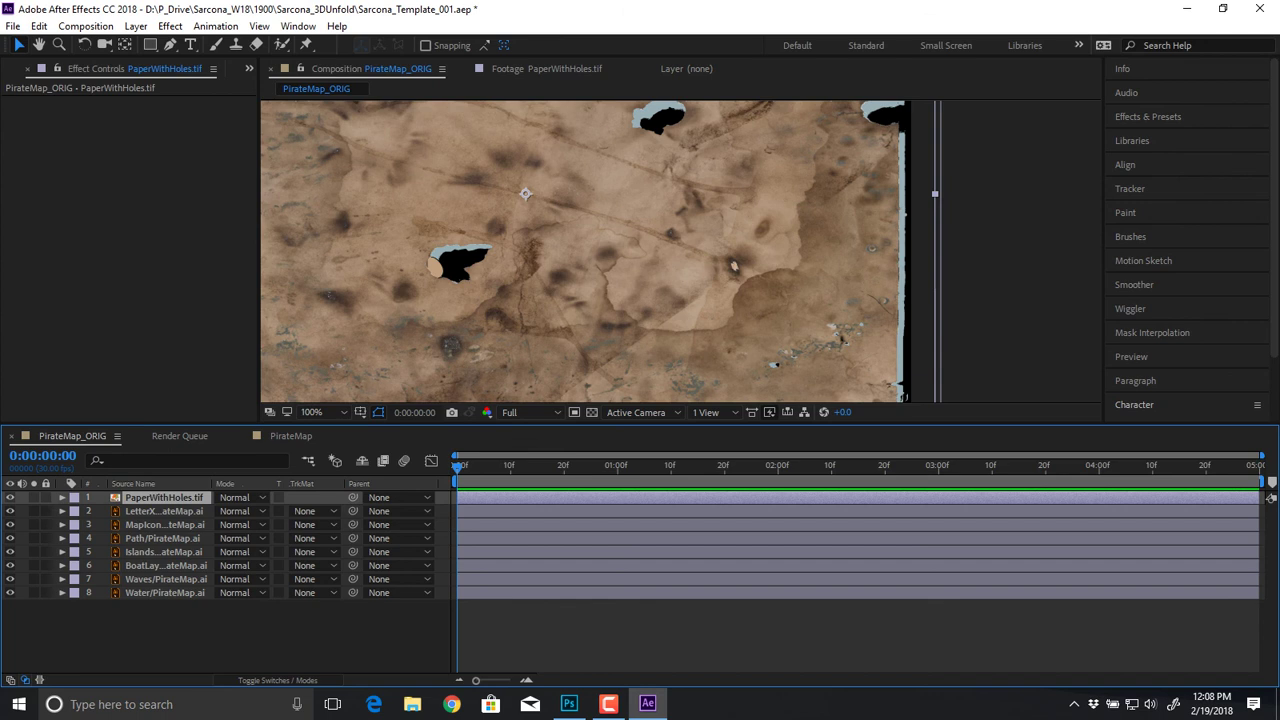
drag(690, 170, 673, 339)
key(period)
drag(740, 220, 617, 297)
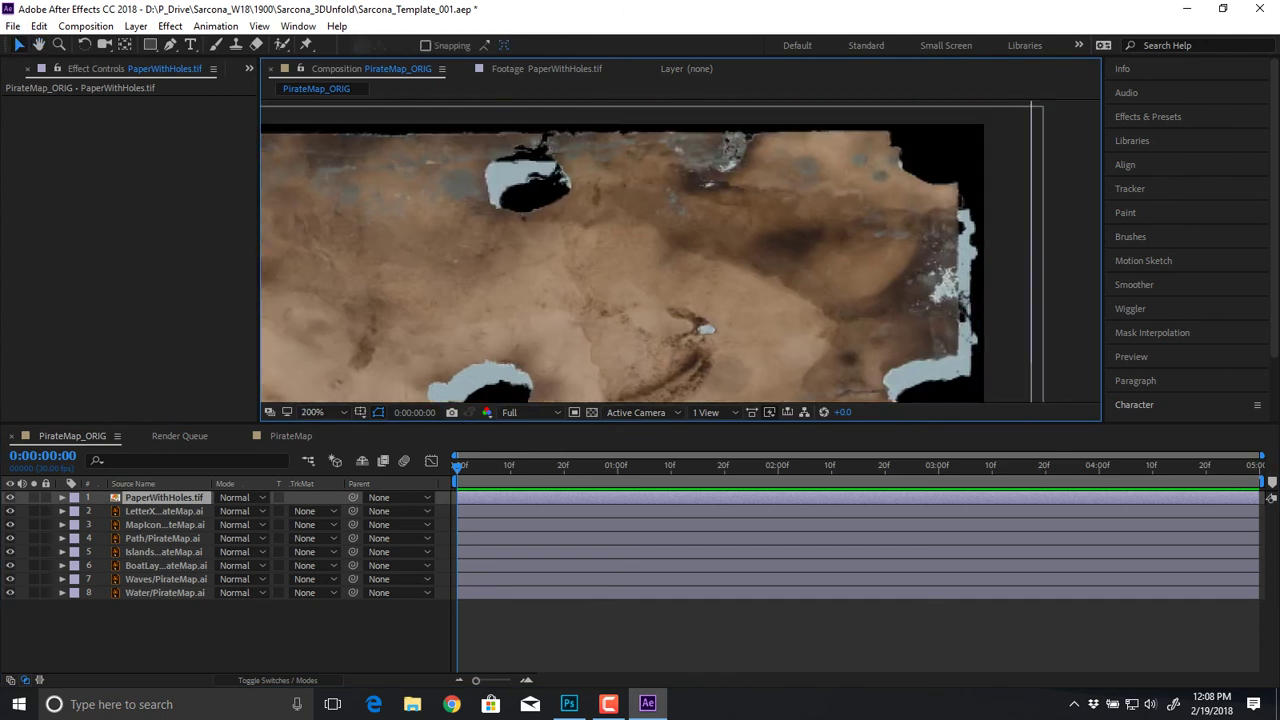
click(592, 412)
drag(750, 230, 592, 266)
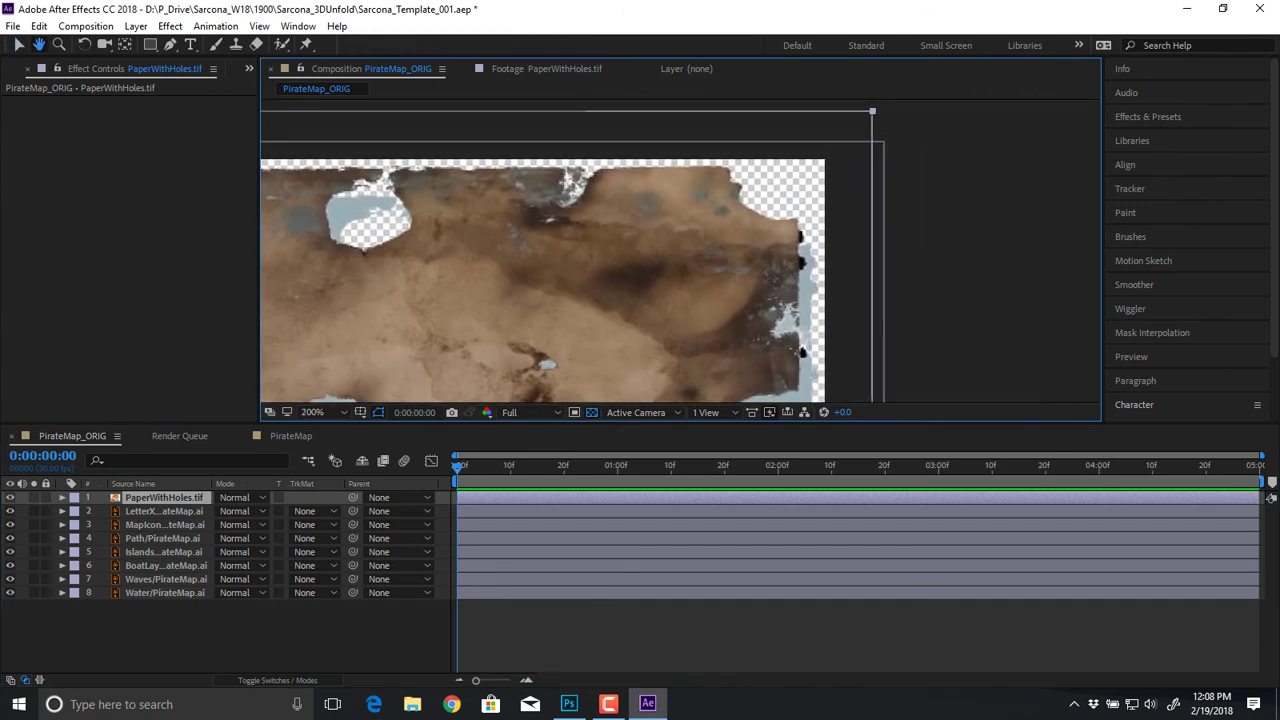
key(period)
scroll(615, 252, up, 2)
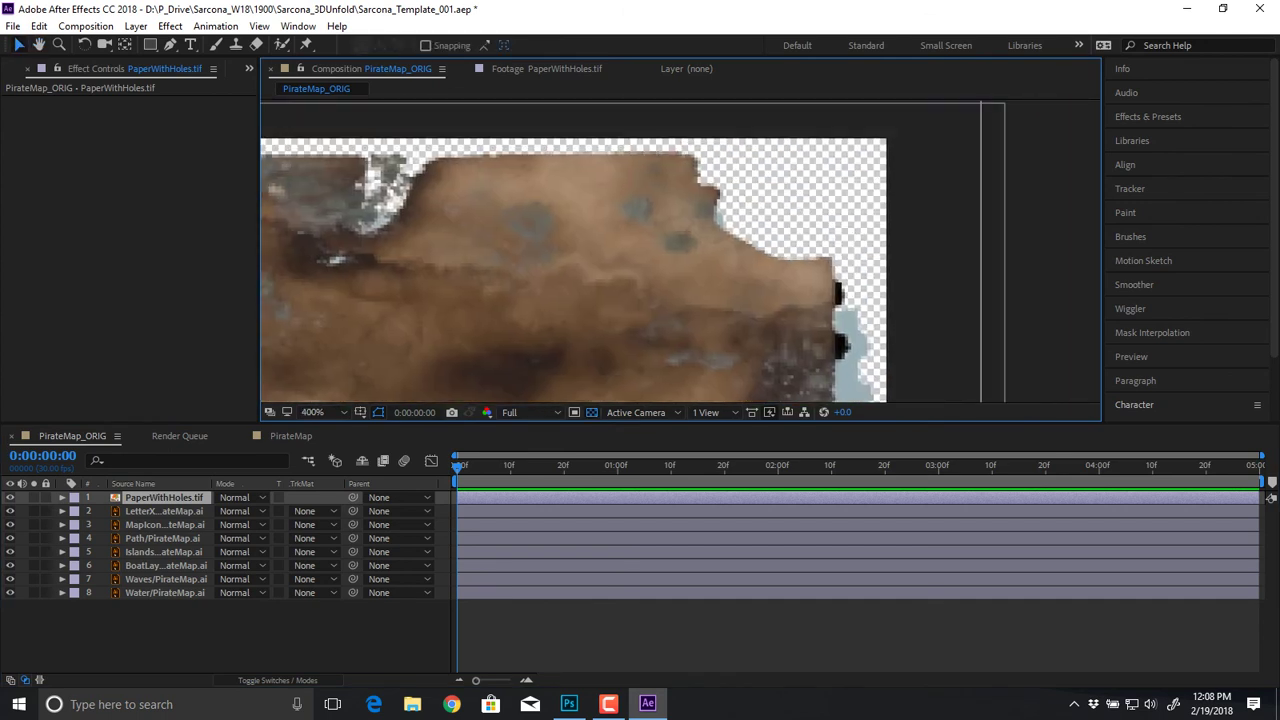
Step: Try shifting the paper layer slightly down and to the left over the map, and undo the move
scroll(681, 251, down, 1)
drag(600, 262, 546, 298)
key(ctrl+z)
scroll(546, 298, down, 1)
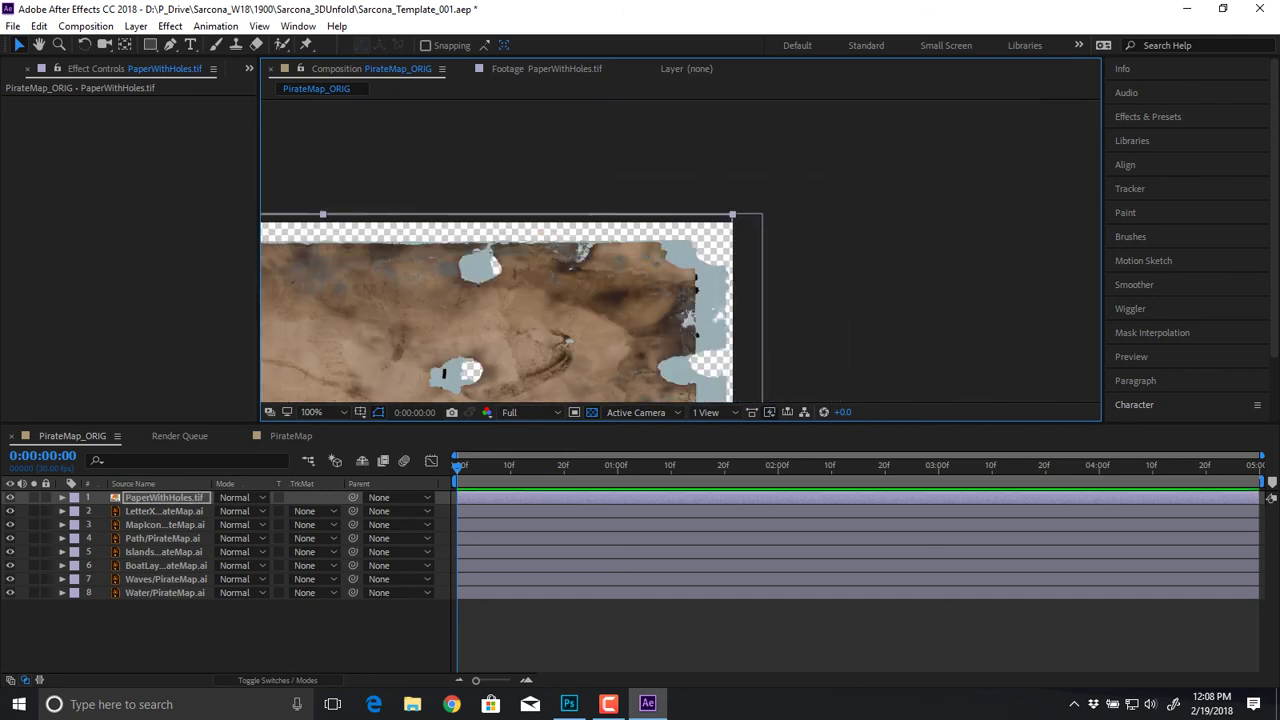
key(ctrl+z)
key(ctrl+z)
scroll(512, 300, down, 1)
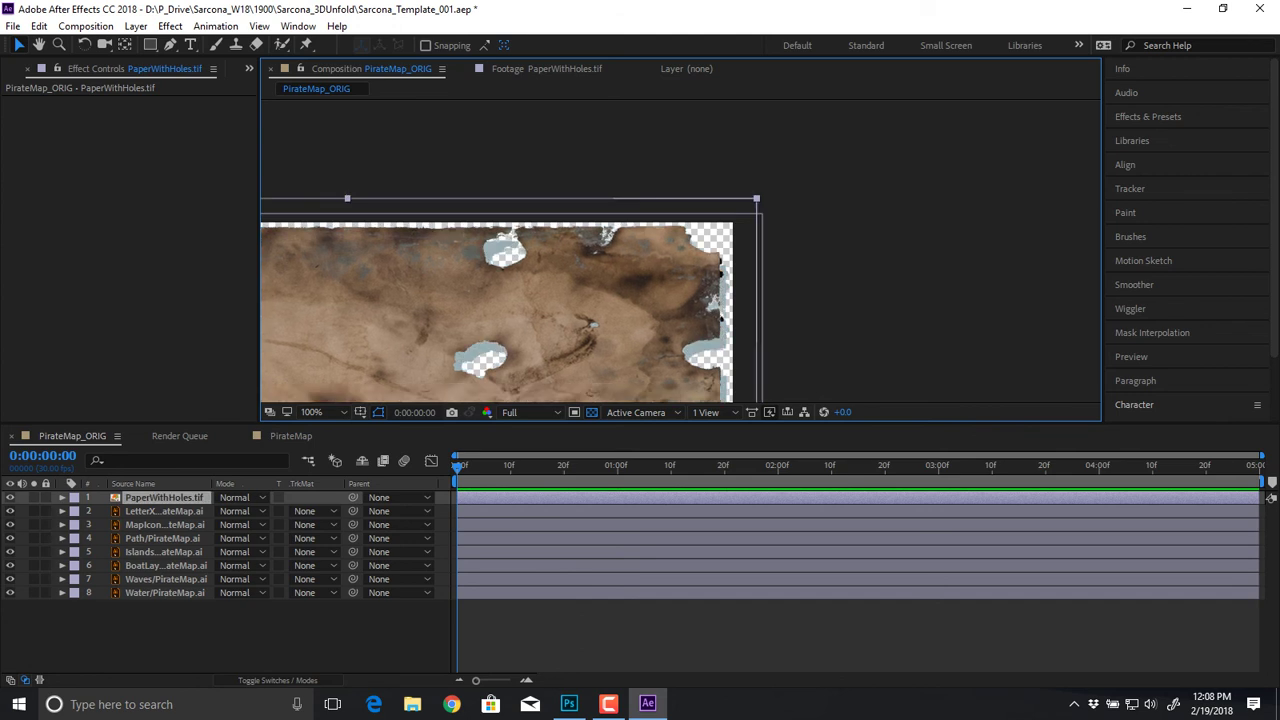
scroll(600, 300, down, 2)
drag(600, 300, 620, 281)
scroll(620, 281, up, 1)
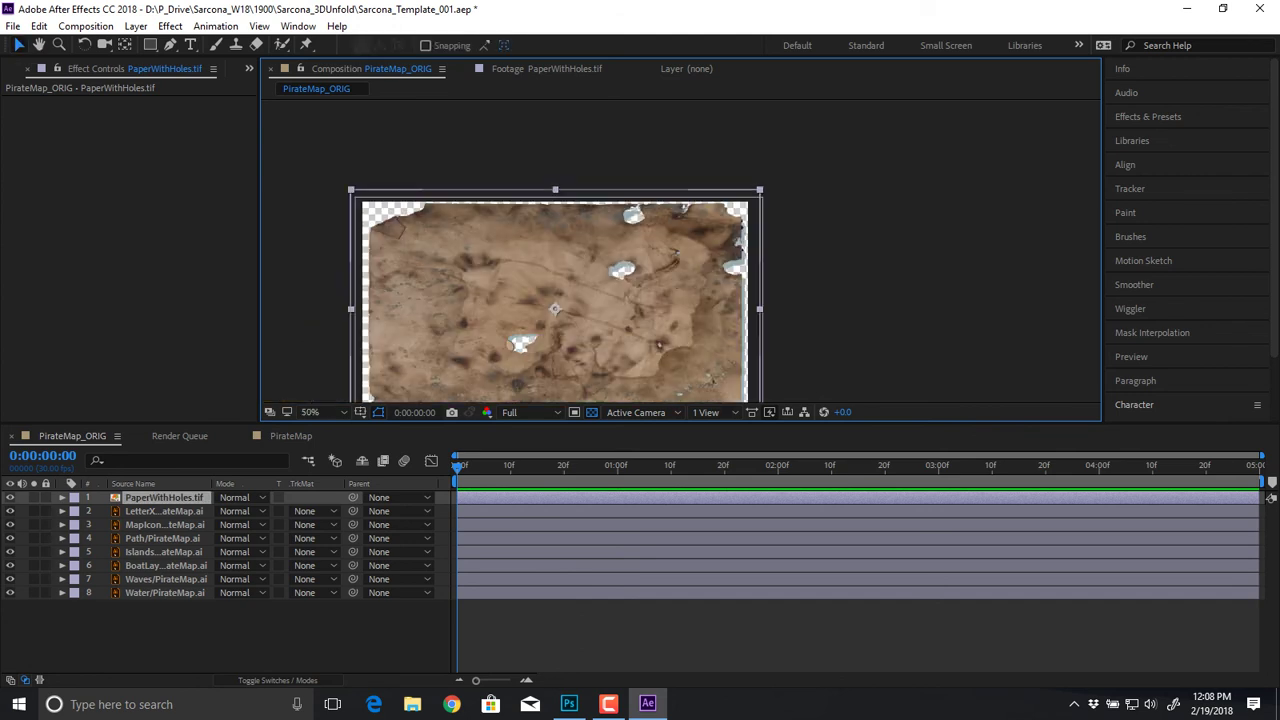
Step: Pre-compose the PaperWithHoles.tif layer as PaperWithHoles, moving all attributes into the new composition, and check the new layer's scale
right_click(165, 497)
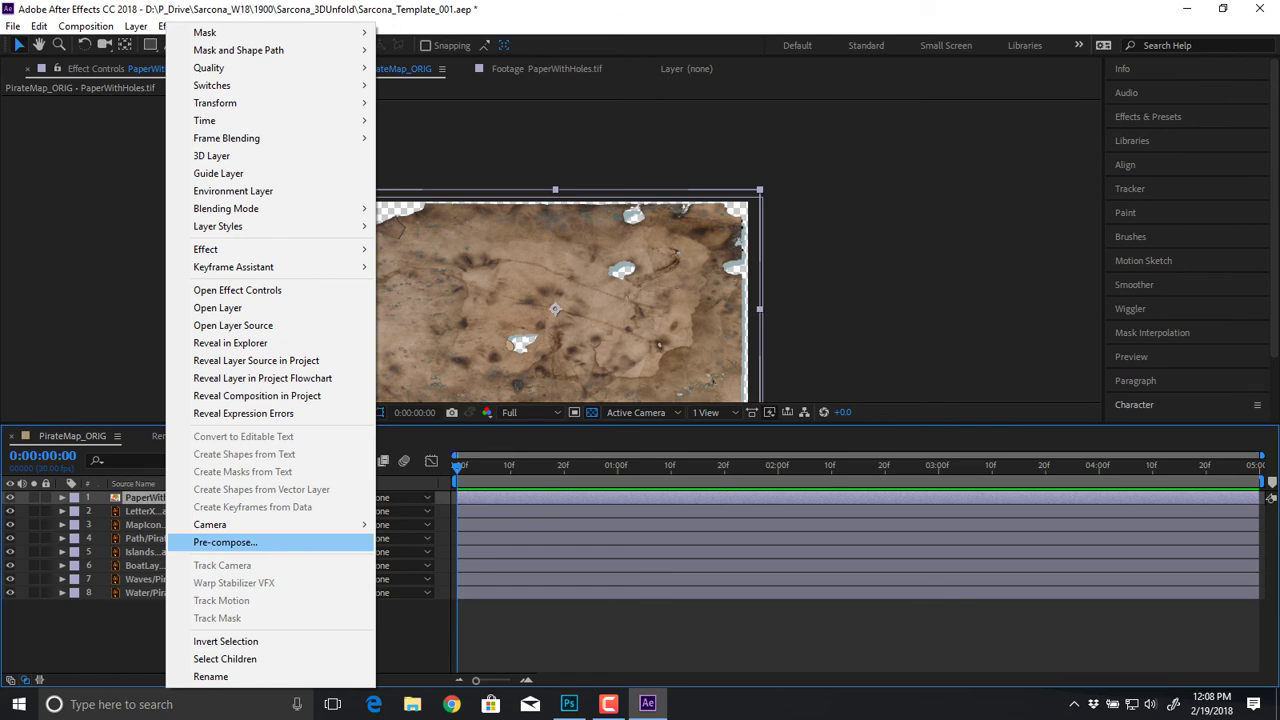
click(225, 542)
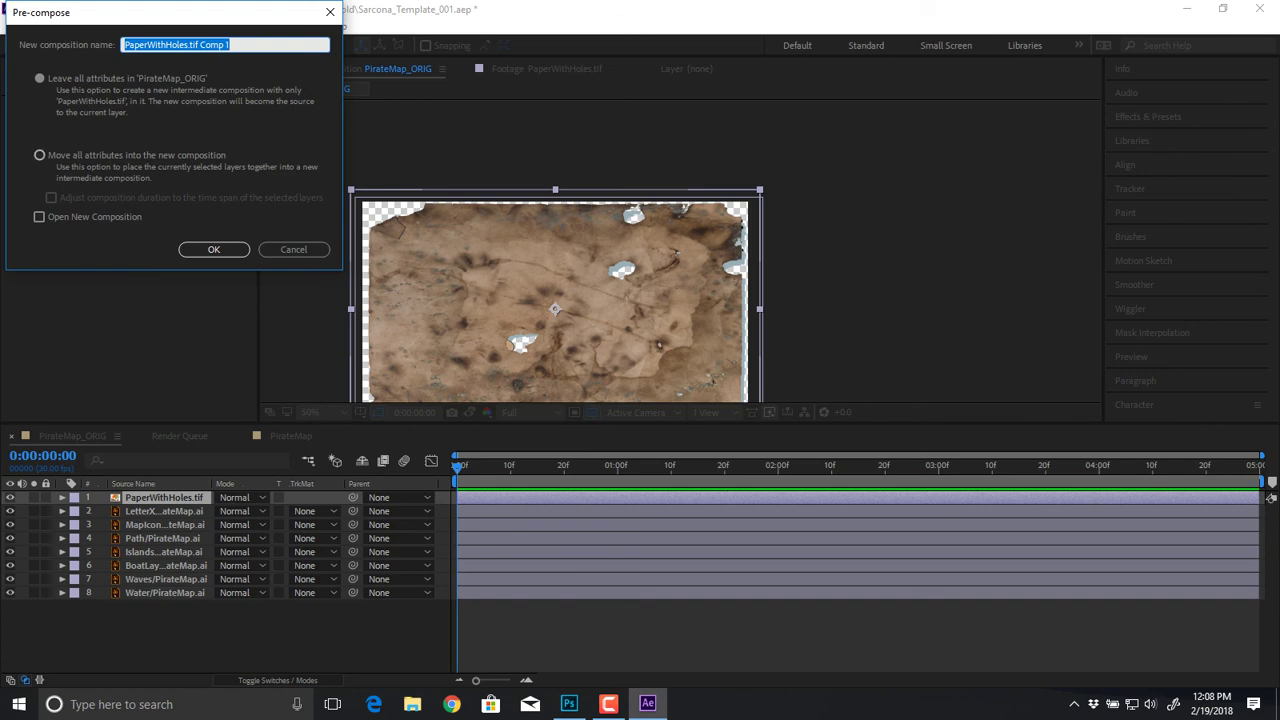
click(40, 155)
drag(232, 45, 124, 45)
text(Paper)
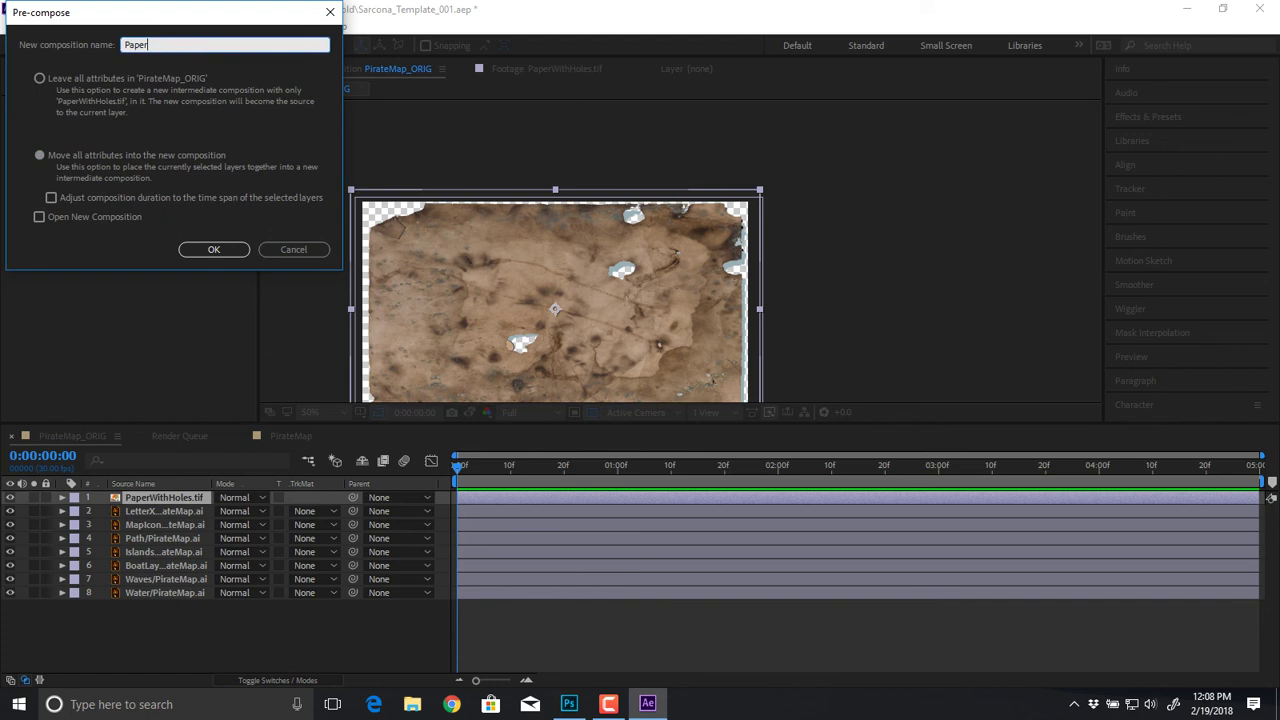
text(WithHoles)
key(Return)
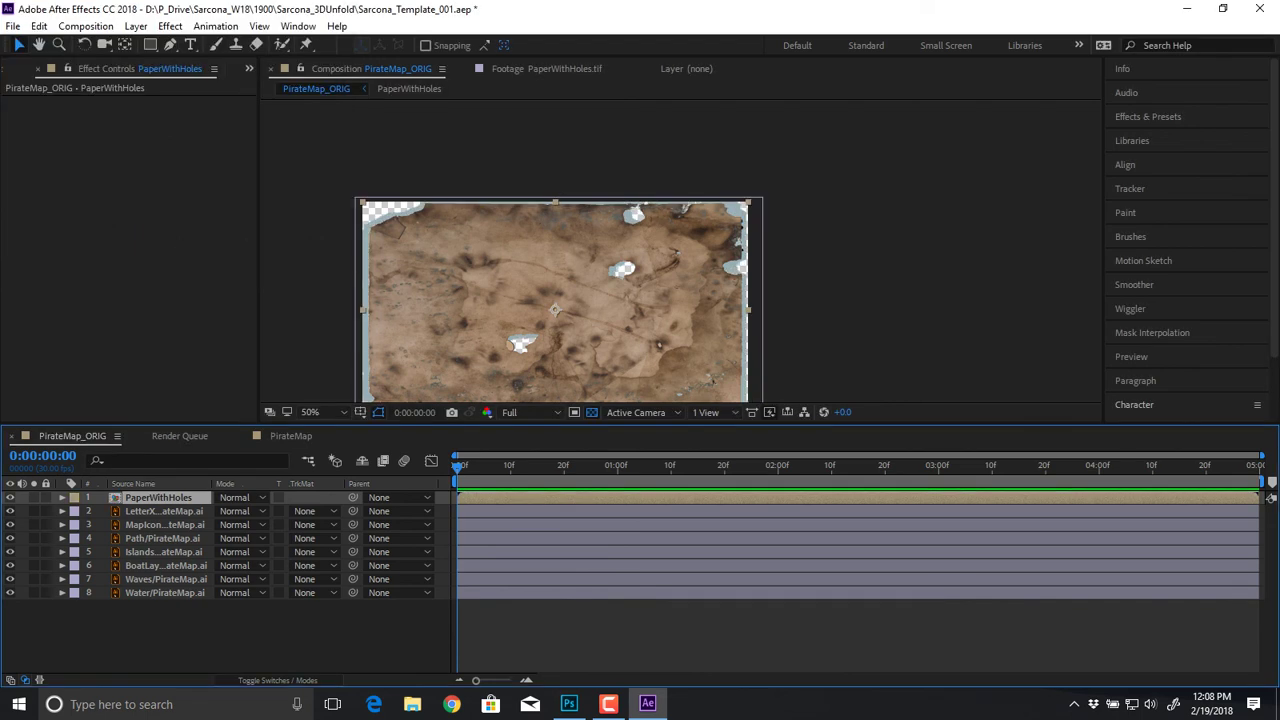
key(period)
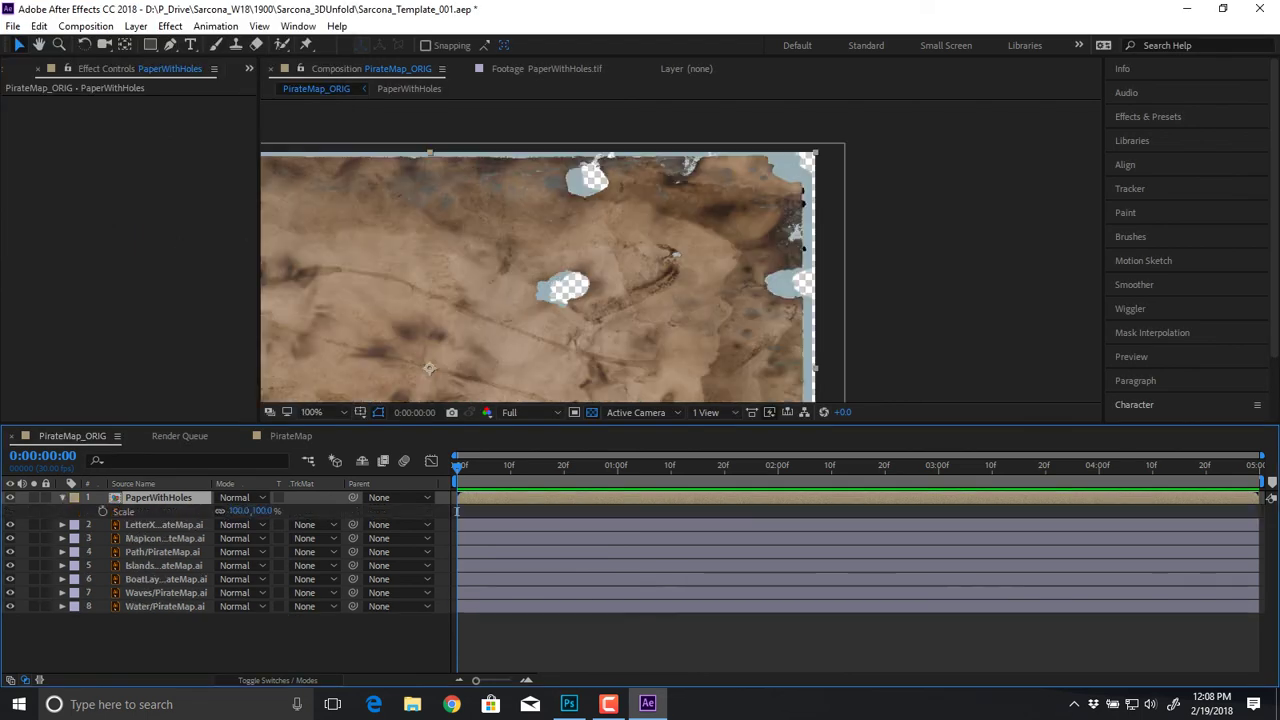
key(p)
key(p)
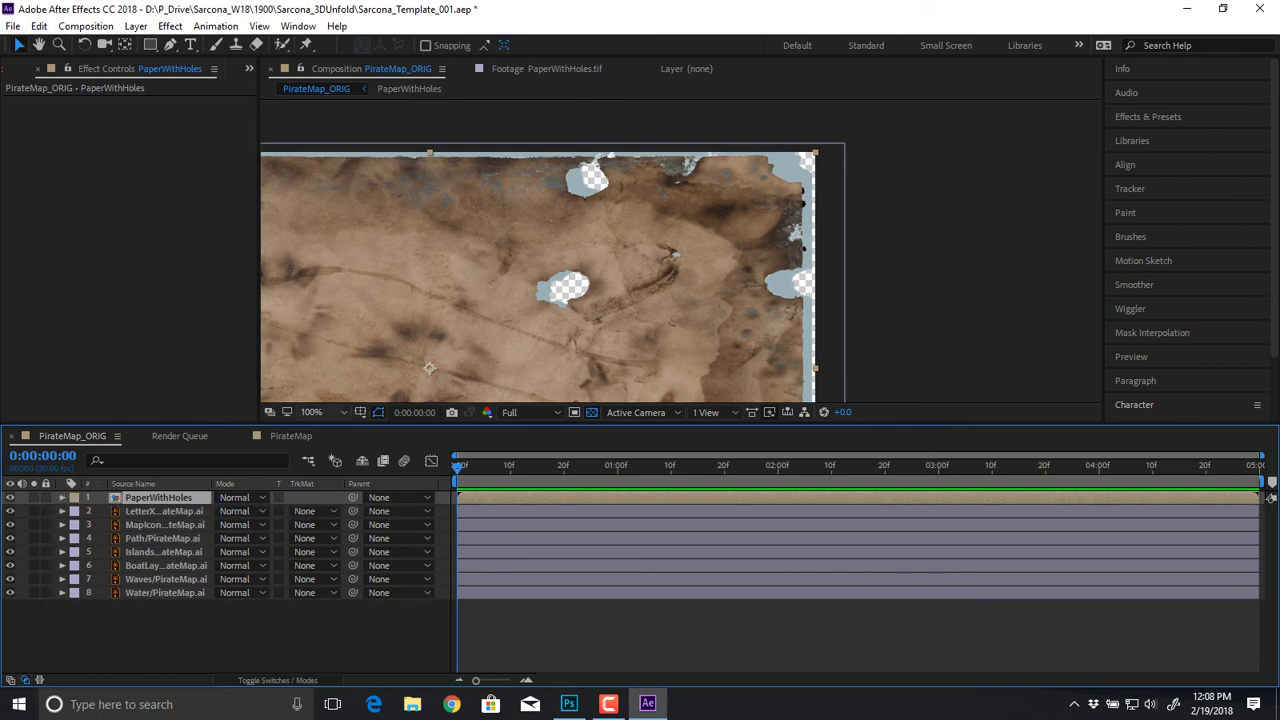
Step: Take the Water layer's Set Matte from the PaperWithHoles pre-composition, trying Masks and choosing Effects & Masks as the matte source
click(165, 593)
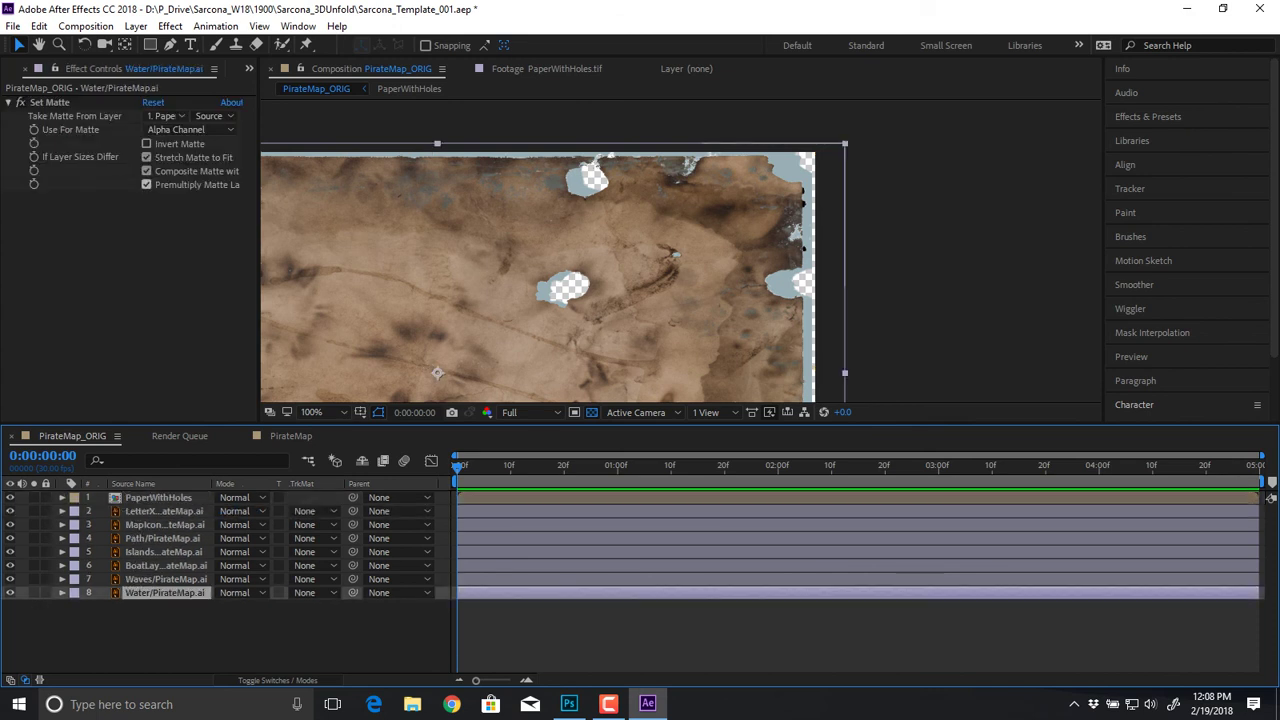
click(166, 116)
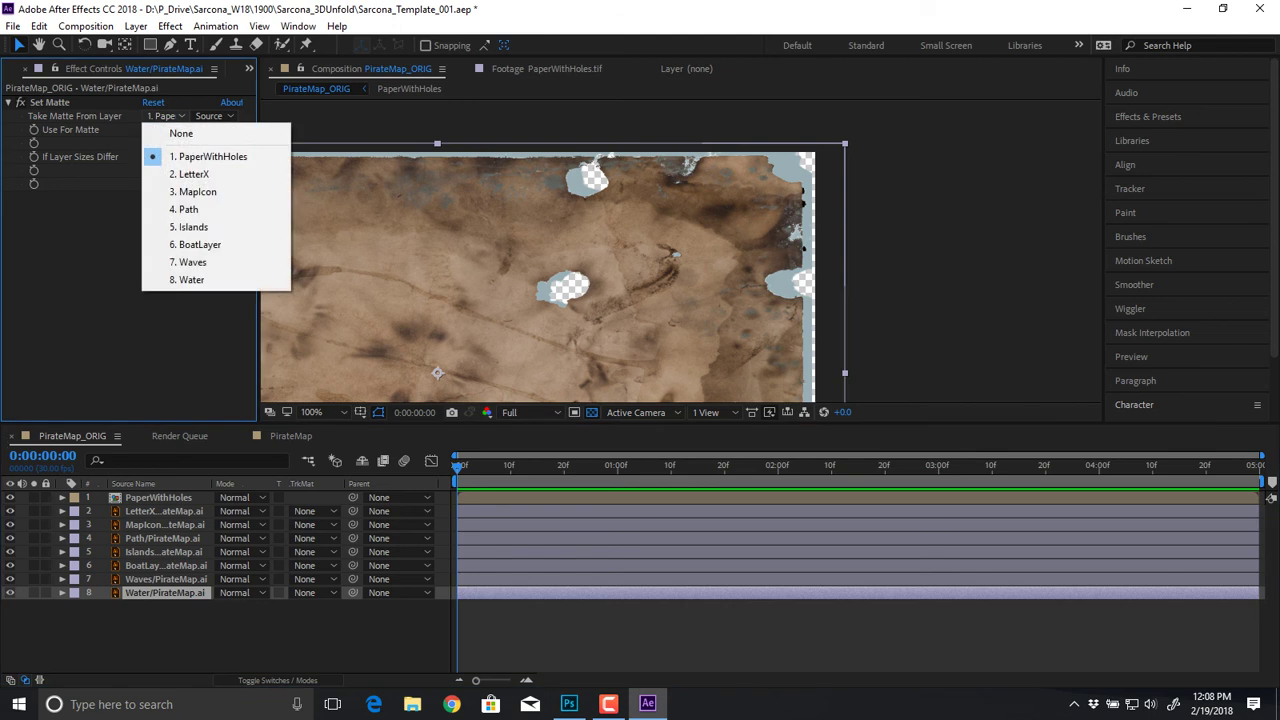
click(200, 163)
click(214, 116)
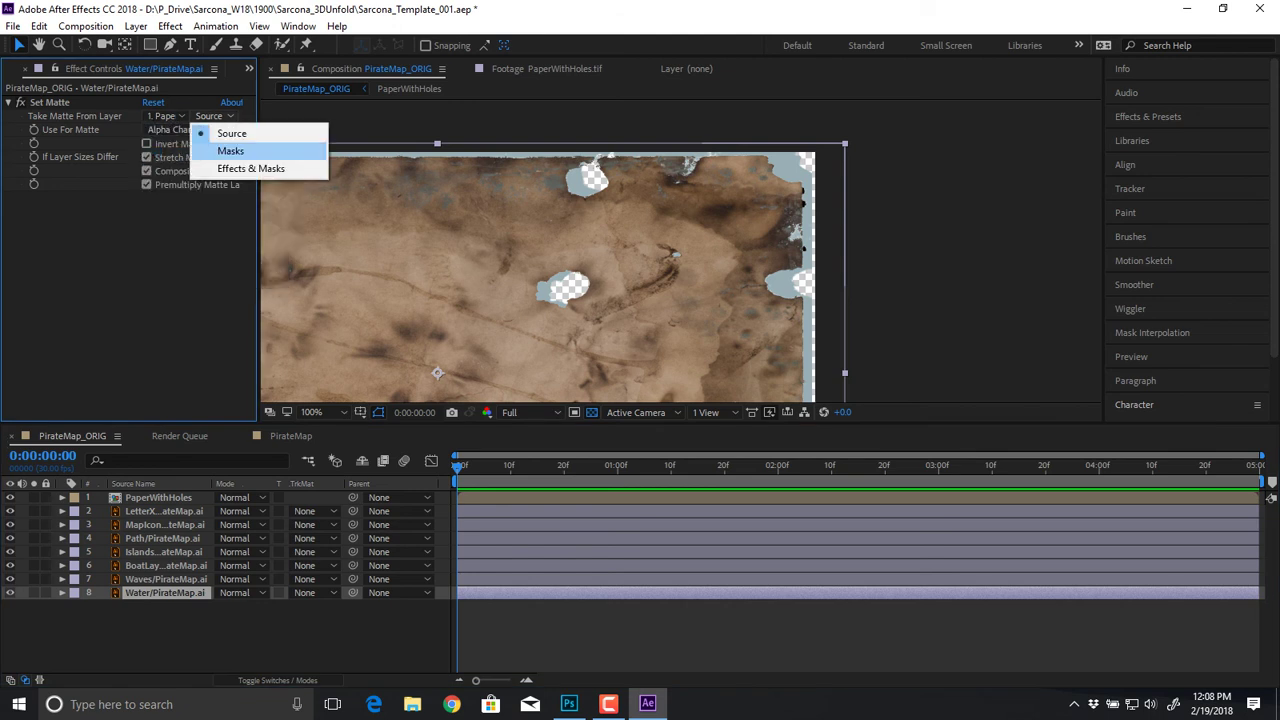
click(230, 151)
click(214, 116)
click(255, 168)
click(214, 116)
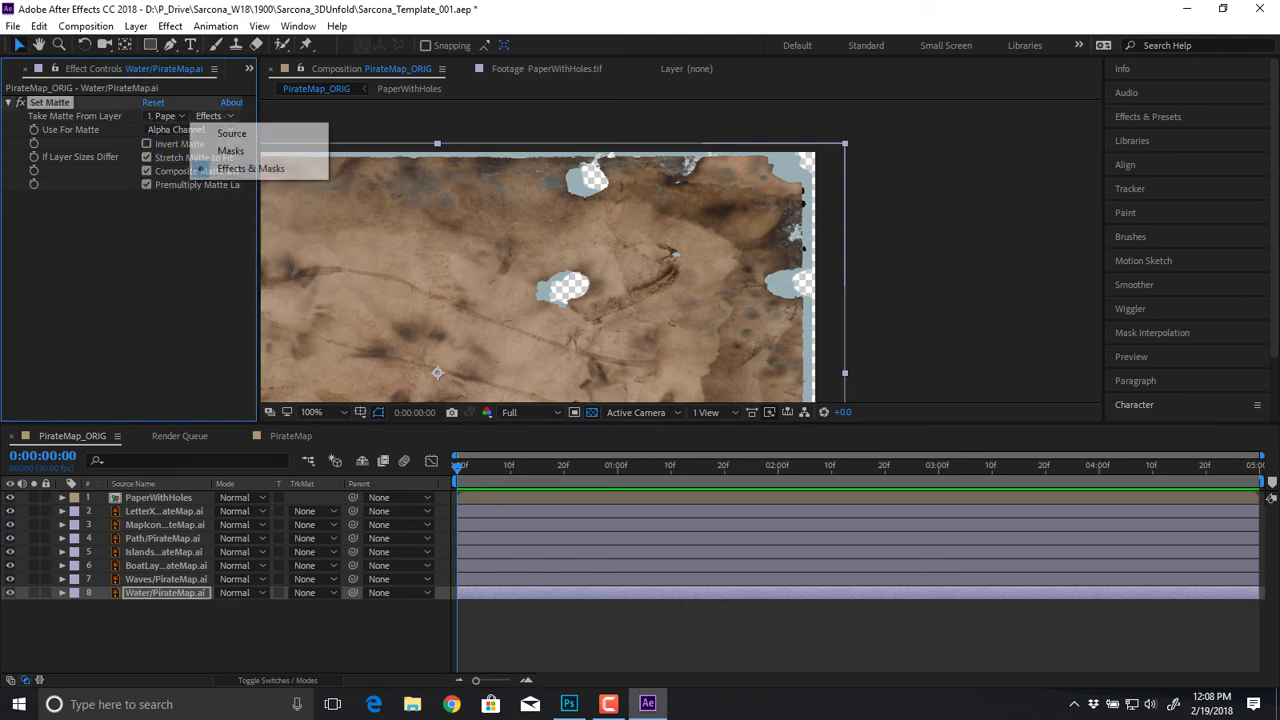
Step: Set the Water layer's matte source to Source, try the Red Channel for the matte, and return to Alpha Channel
click(215, 131)
click(190, 129)
click(196, 147)
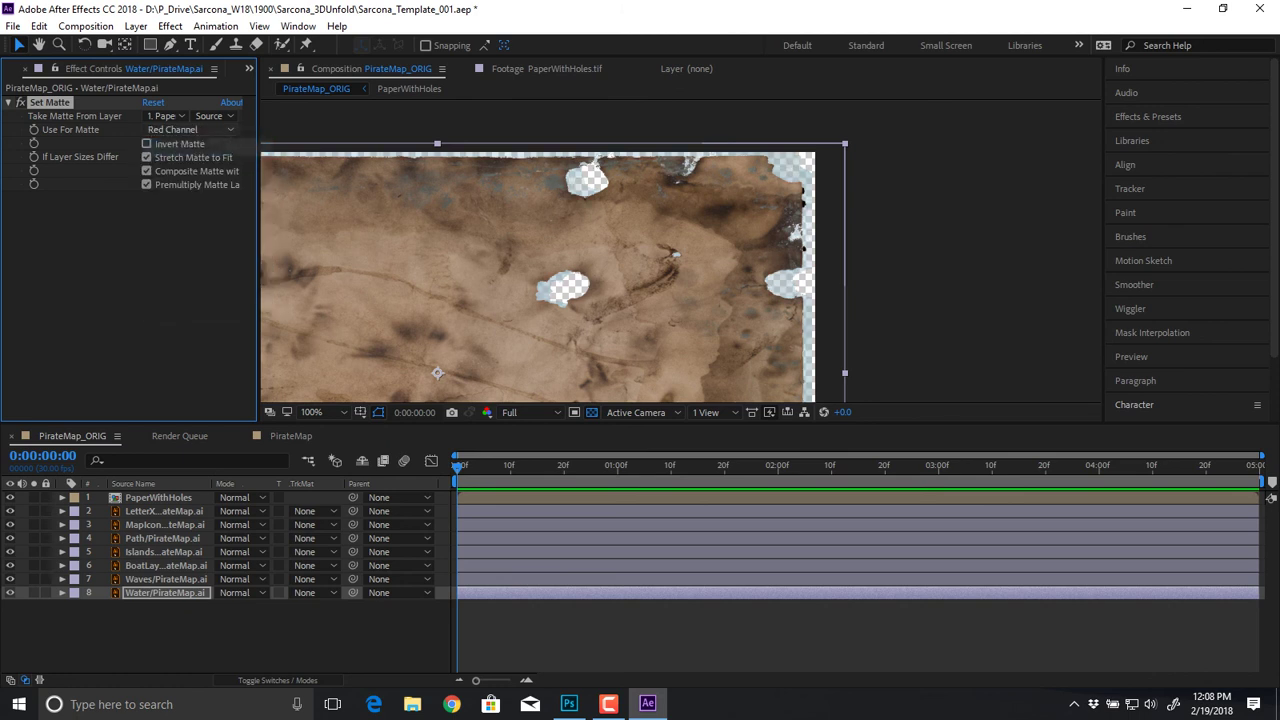
click(190, 129)
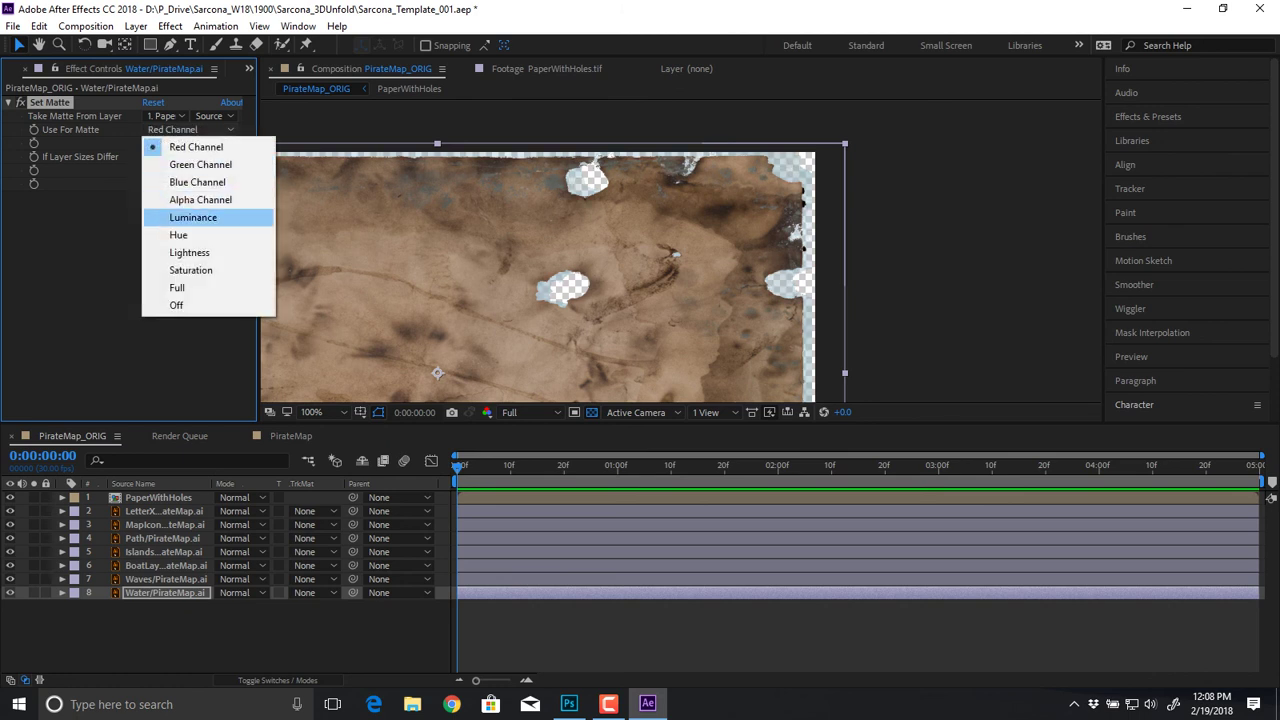
click(200, 199)
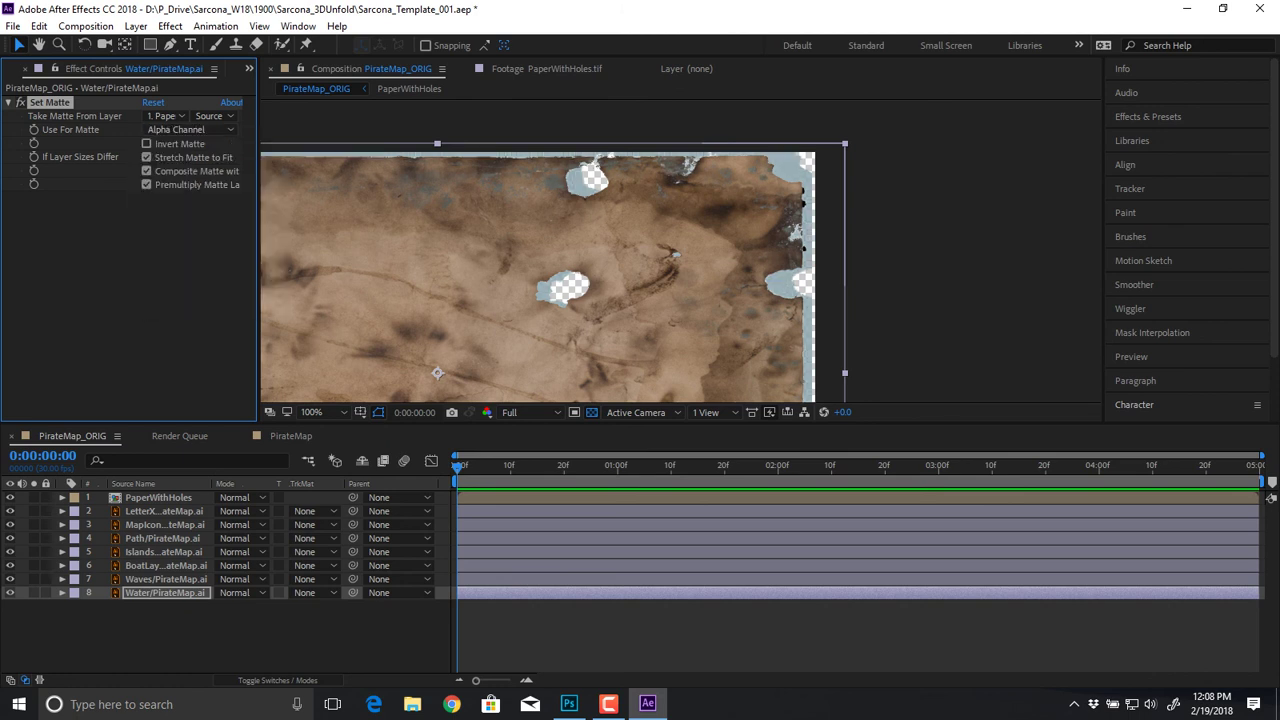
key(p)
key(p)
click(164, 511)
key(p)
key(p)
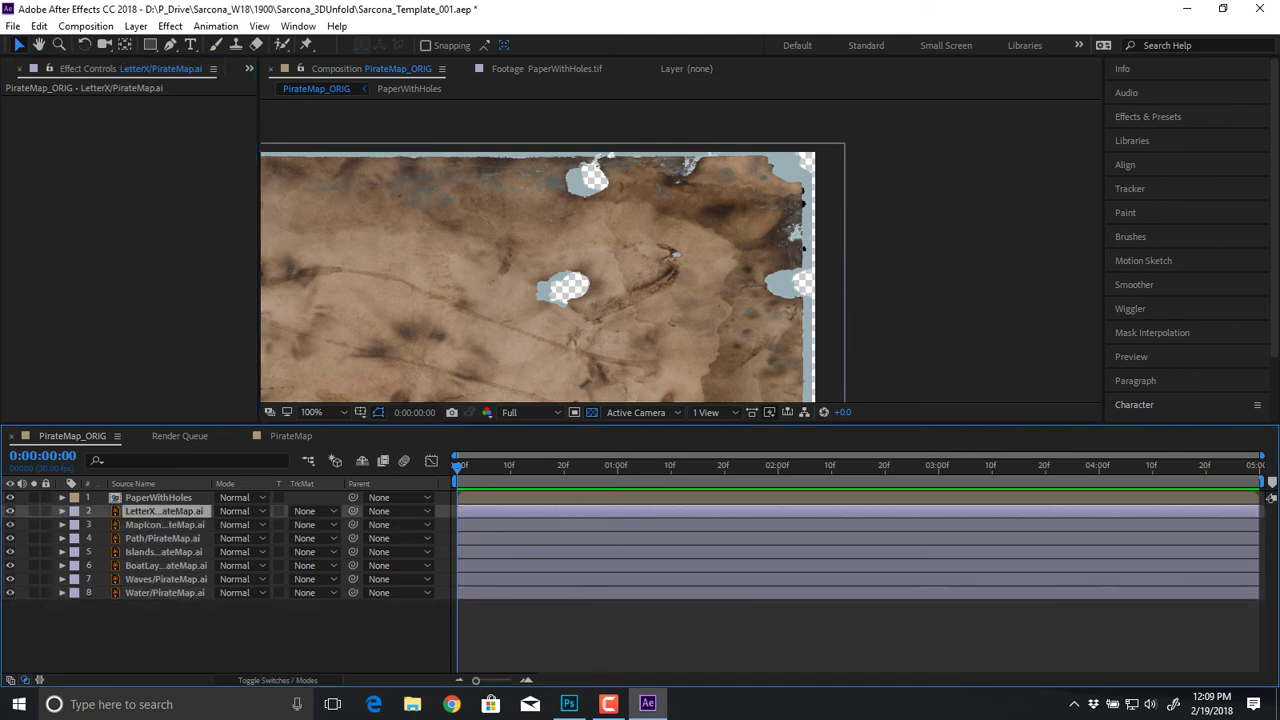
shift+click(175, 593)
right_click(176, 592)
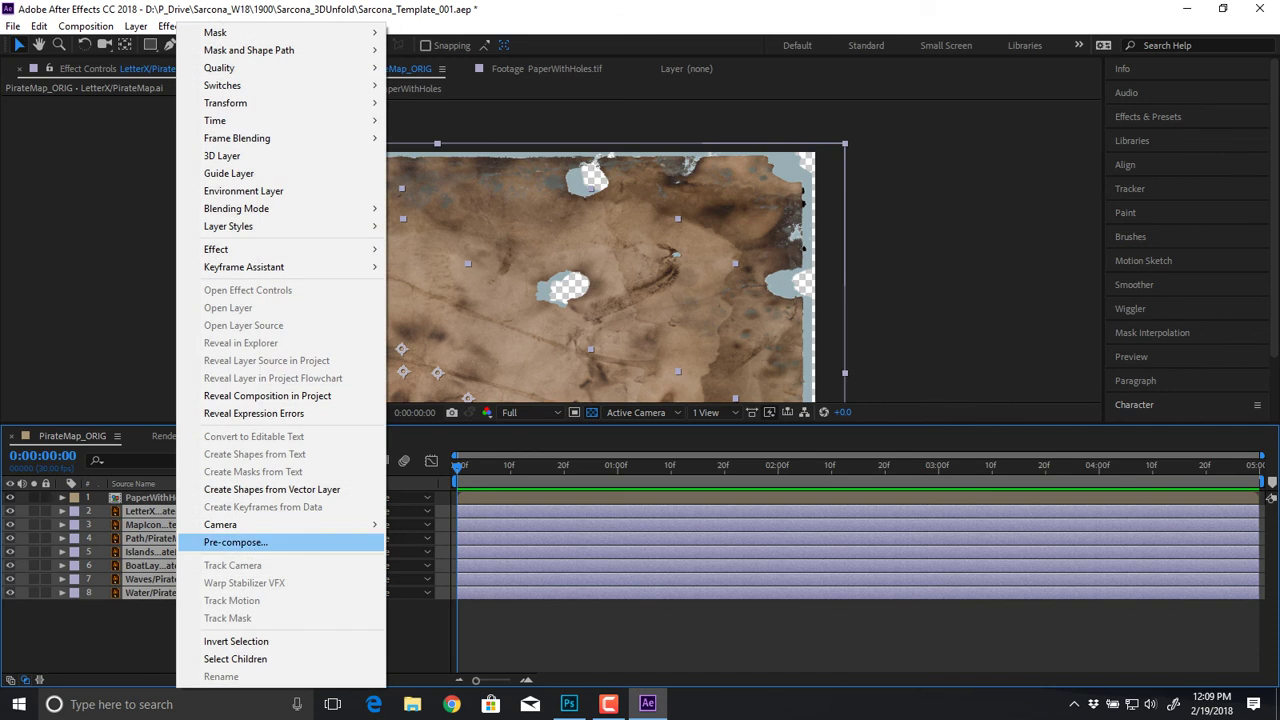
click(236, 542)
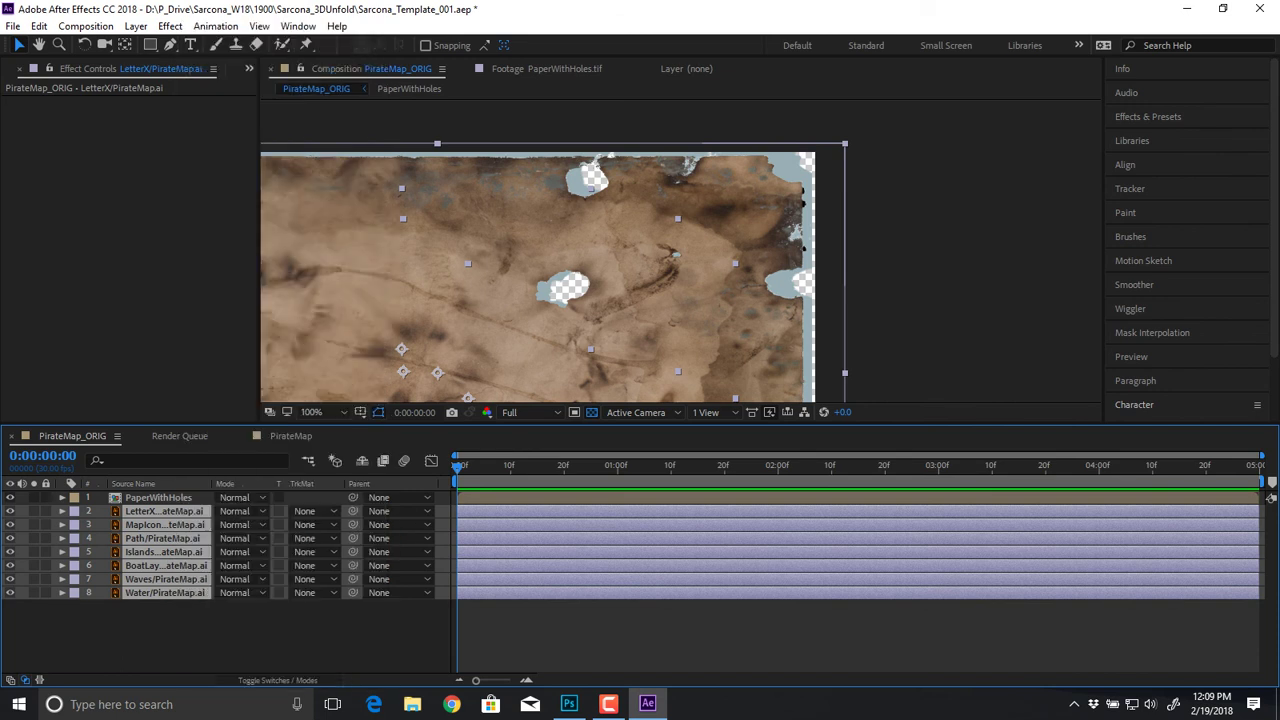
click(180, 632)
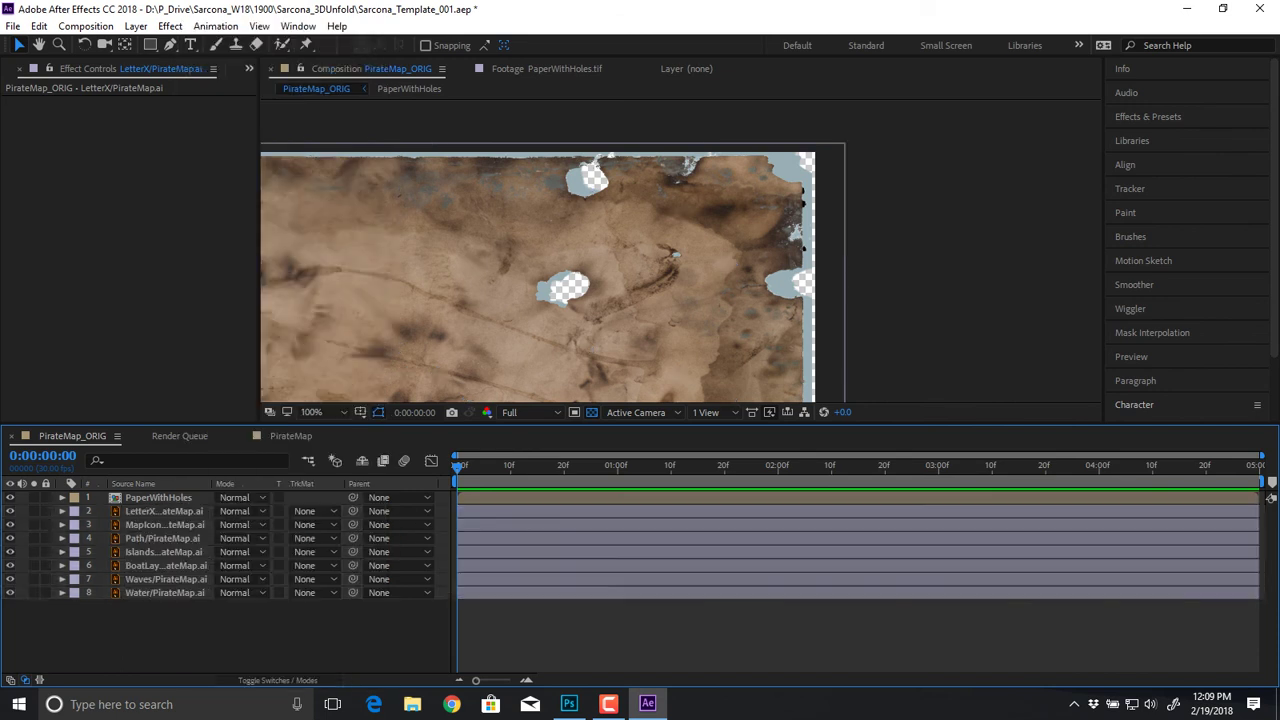
Step: Delete the Set Matte effect from the Water/PirateMap.ai layer
click(165, 593)
click(50, 103)
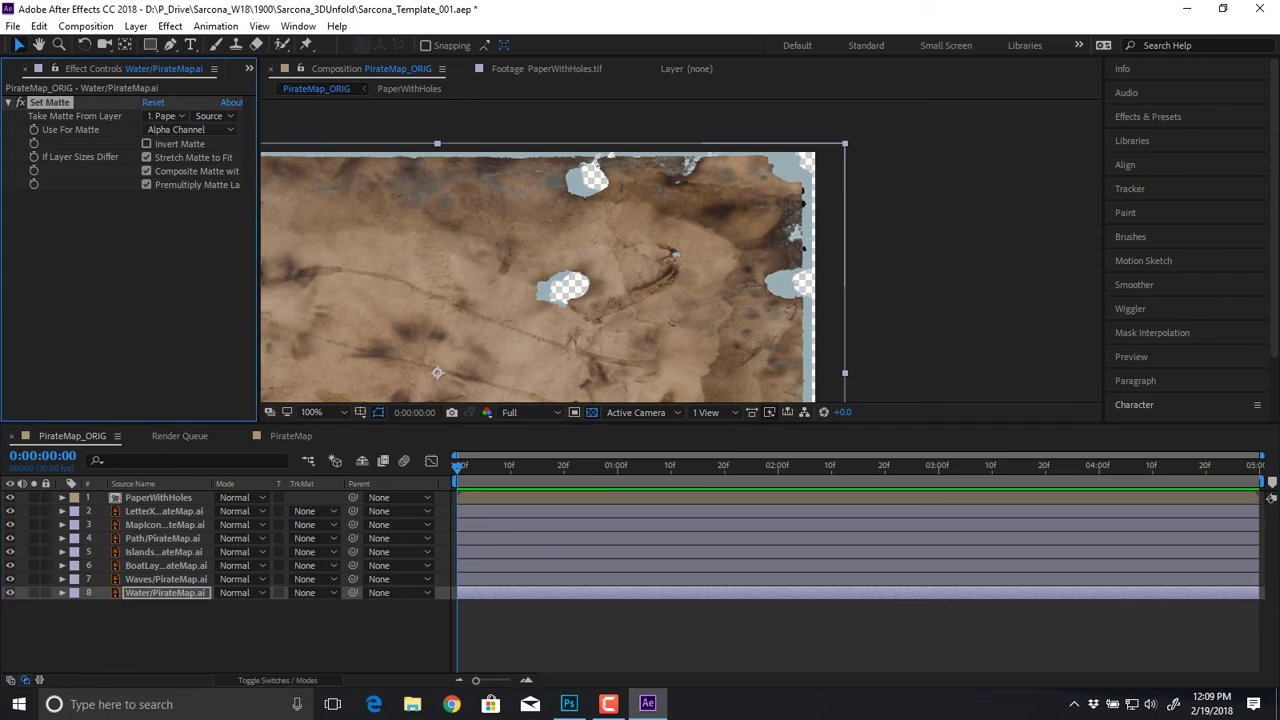
key(Delete)
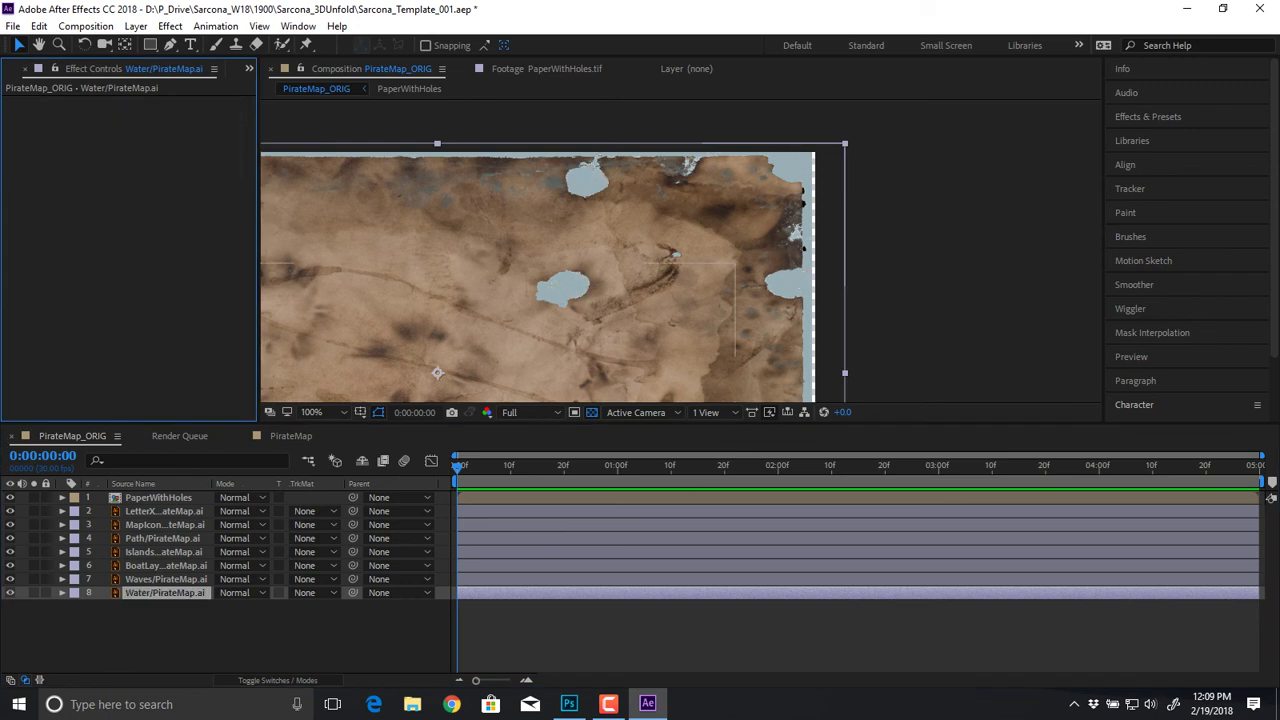
Step: Pre-compose the seven PirateMap.ai layers as PirateMap_Pieces, moving all attributes into the new composition
key(ctrl+a)
right_click(180, 538)
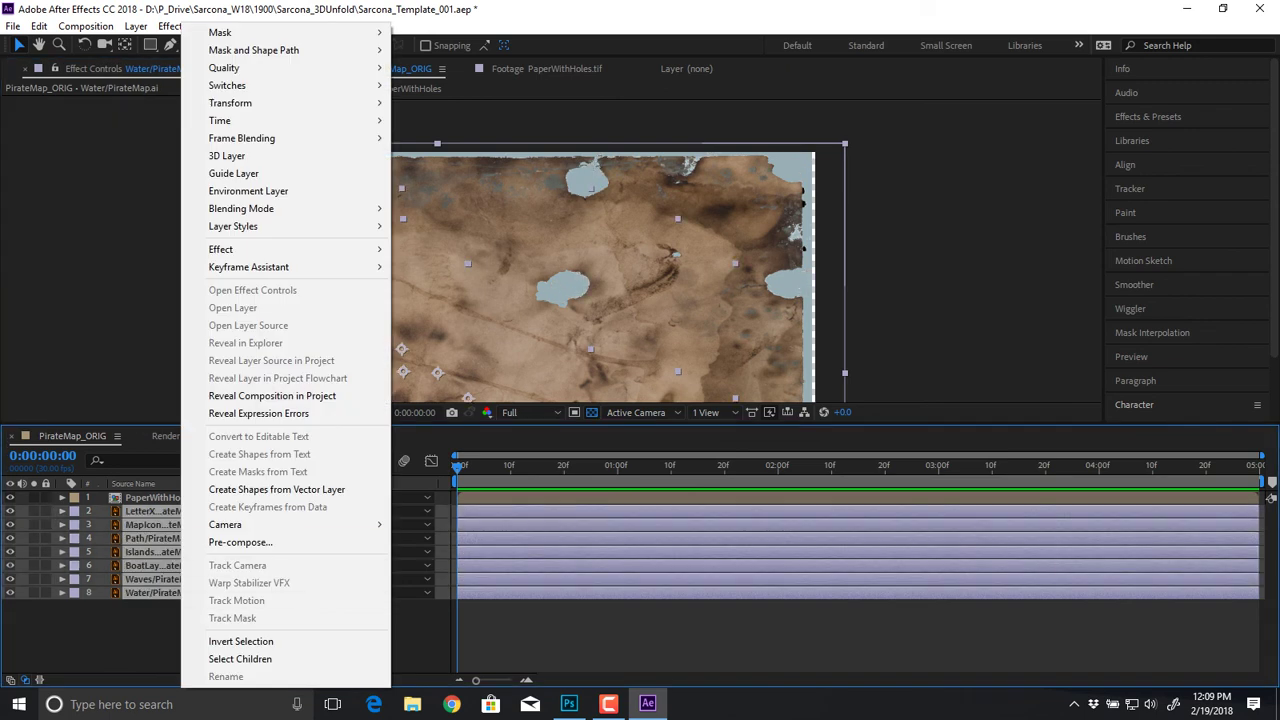
click(250, 538)
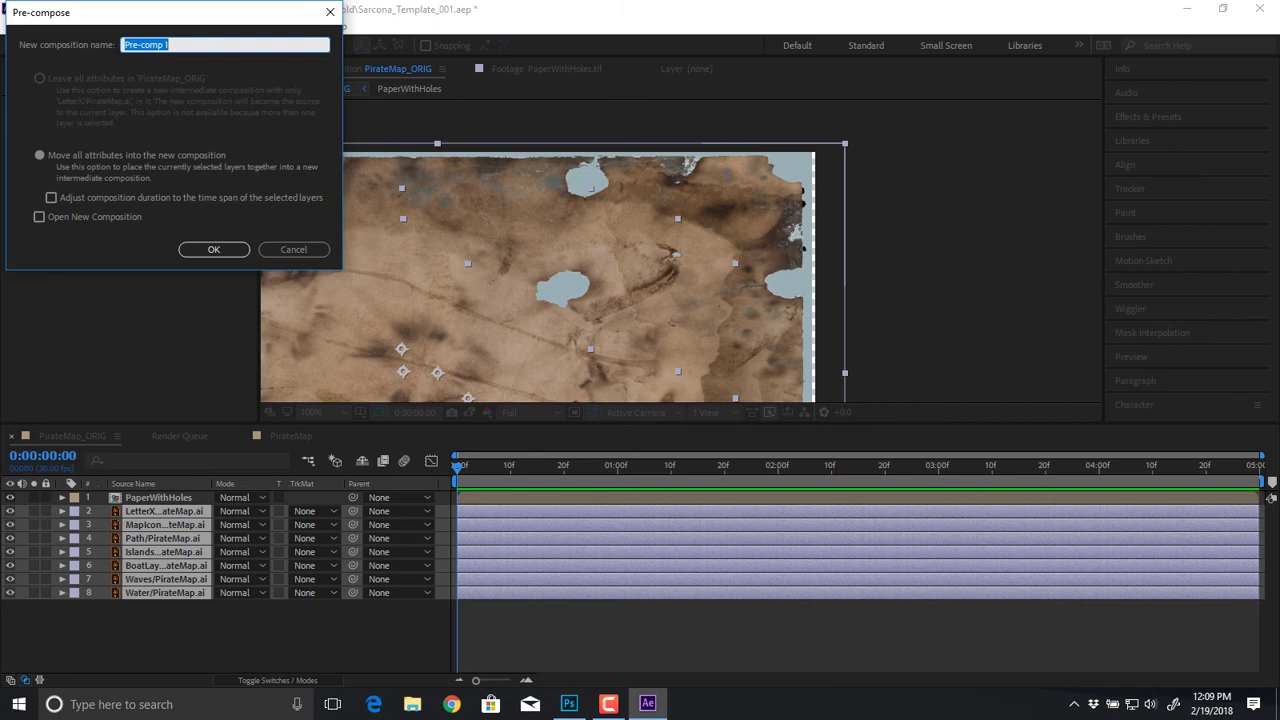
text(PirarteMap_ALL)
key(BackSpace)
key(BackSpace)
key(BackSpace)
text(Pieces)
click(214, 249)
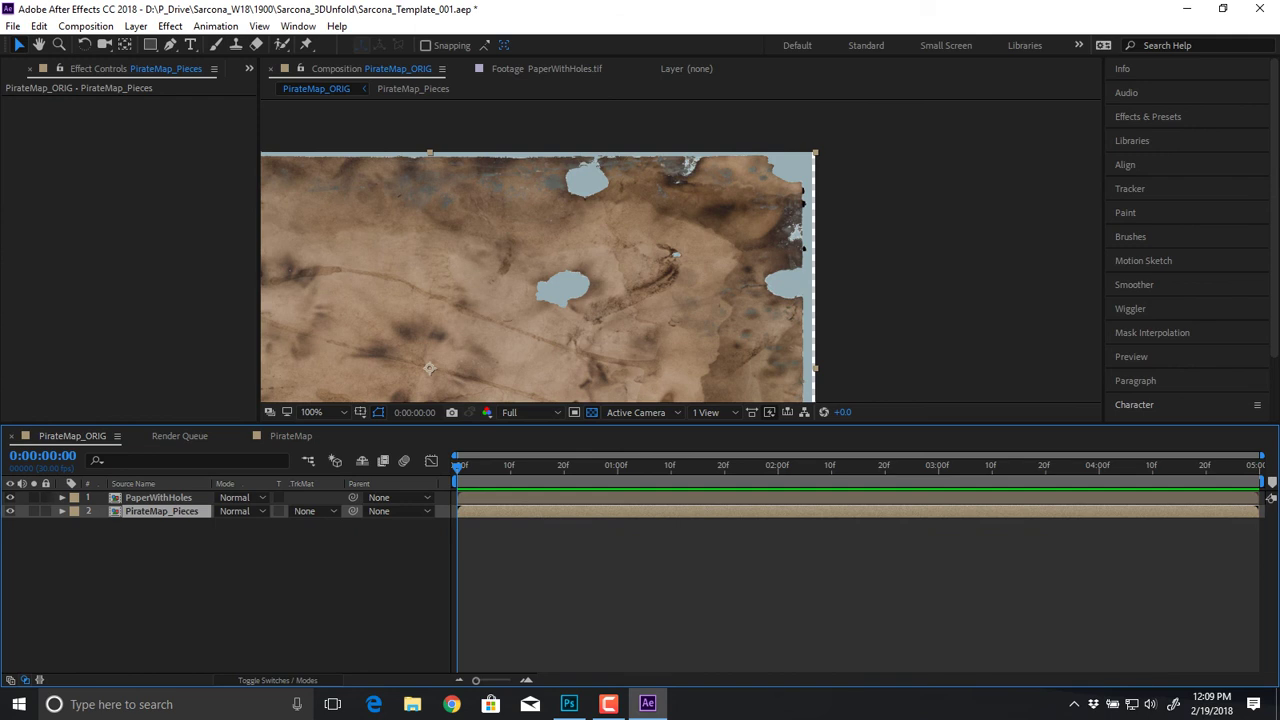
Step: Apply Set Matte to the PirateMap_Pieces layer, take the matte from PaperWithHoles, and check the holes across the whole map
click(170, 26)
click(50, 62)
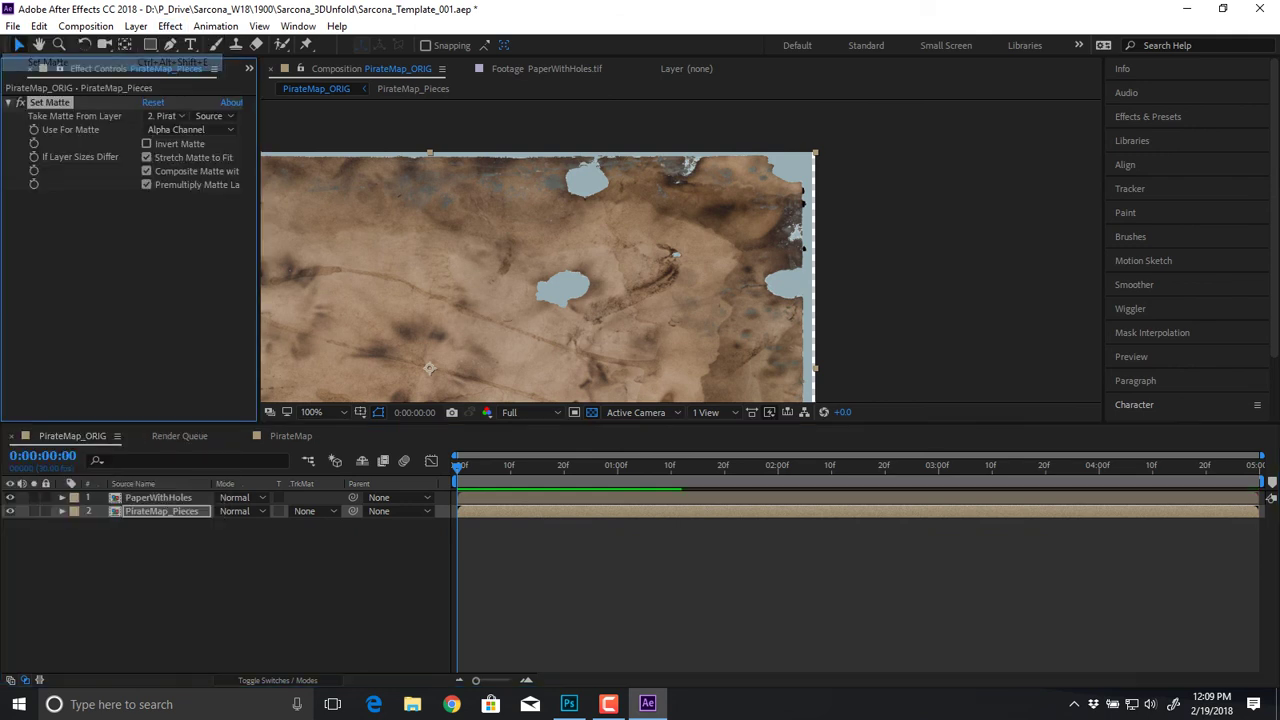
click(165, 116)
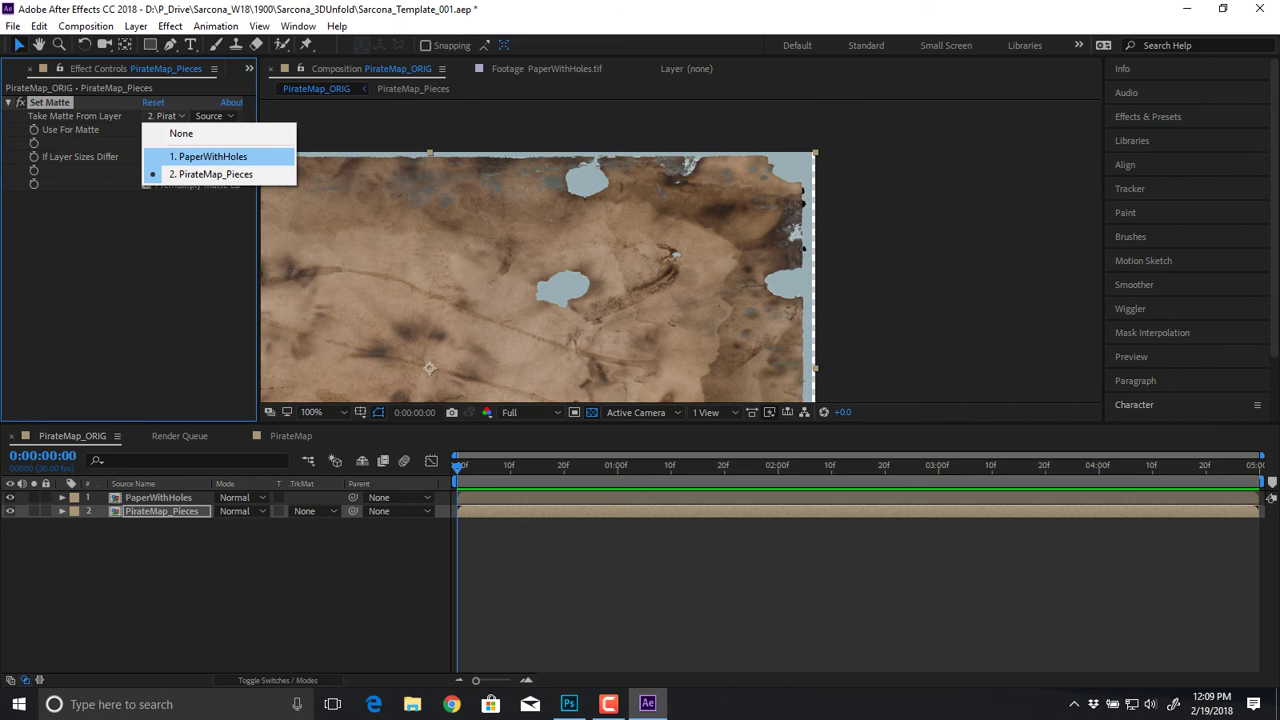
click(208, 157)
key(space)
drag(480, 290, 812, 216)
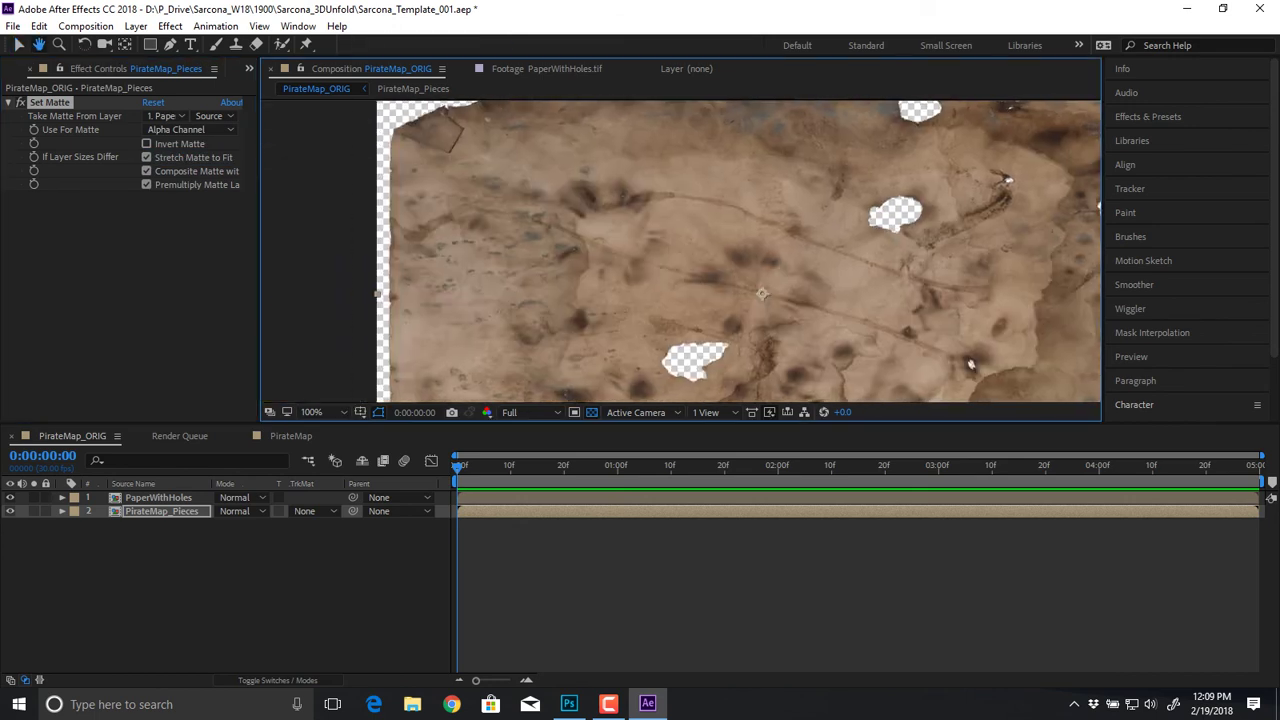
scroll(740, 262, down, 1)
key(space)
drag(740, 262, 668, 247)
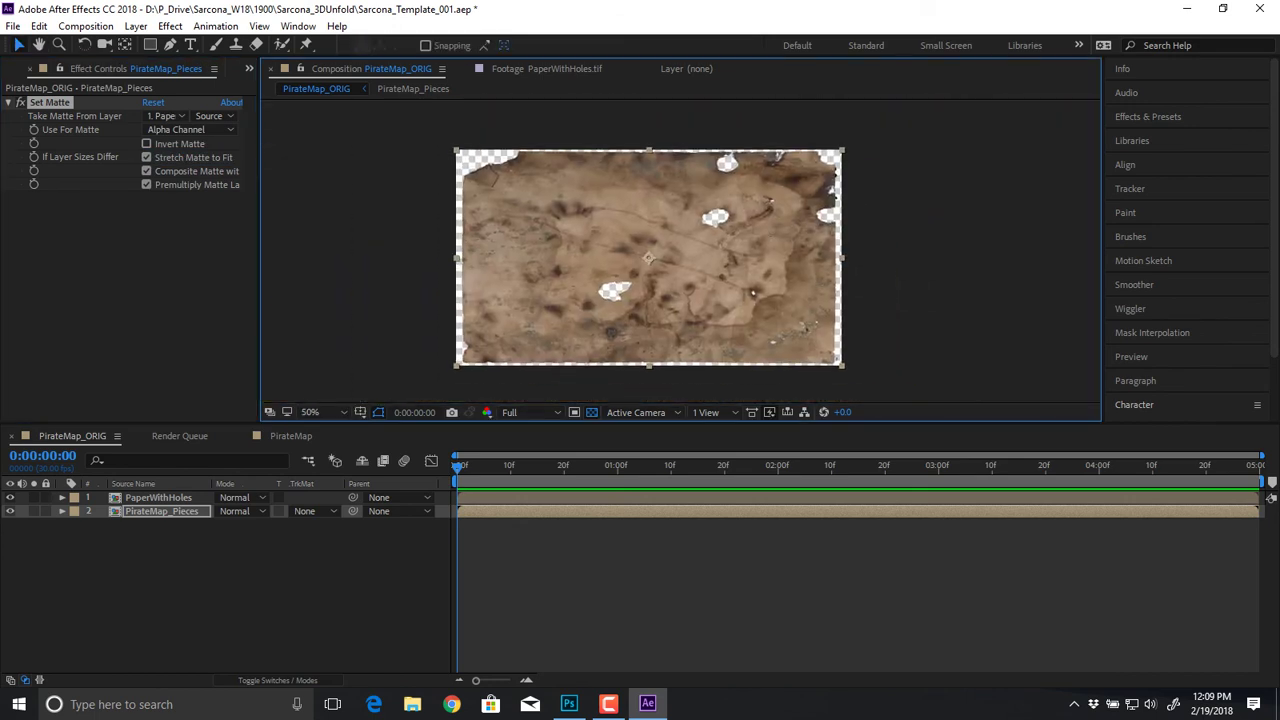
Step: Set the PaperWithHoles layer's blending mode to Multiply
click(240, 497)
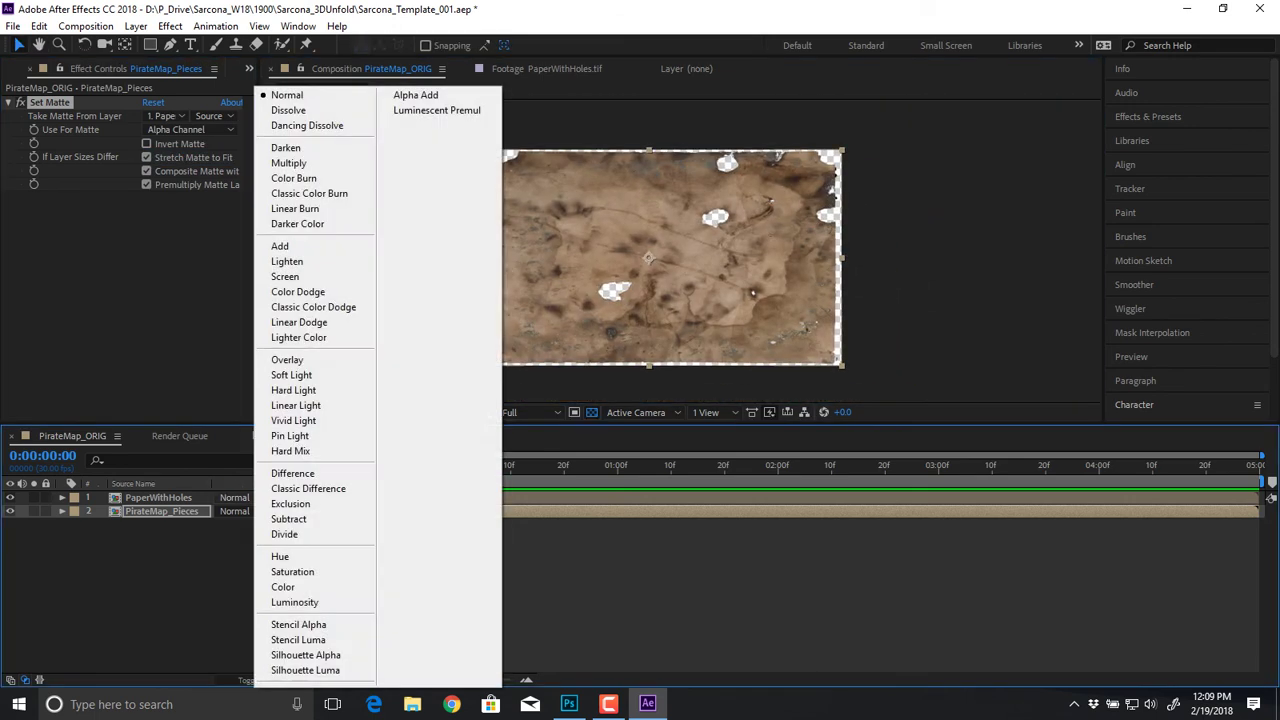
click(288, 163)
key(period)
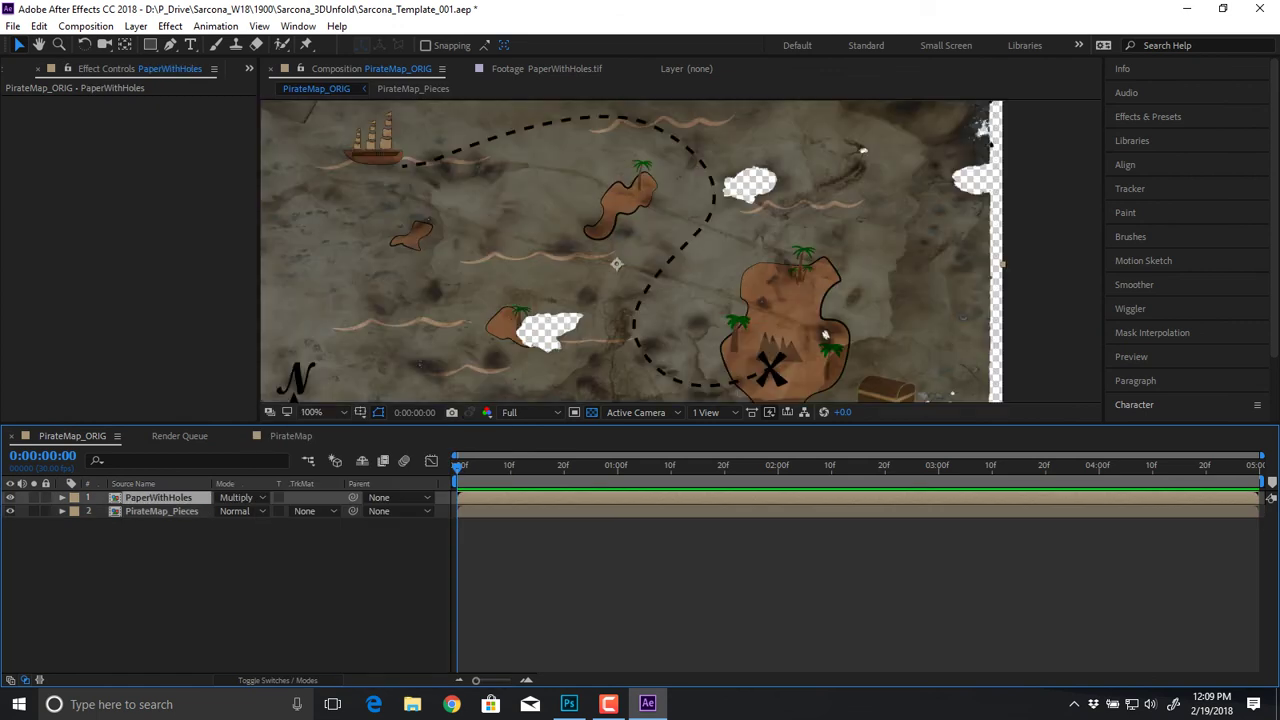
Step: Examine up close how the paper hole beside the small palm-tree island cuts through the map artwork
key(space)
drag(681, 280, 729, 232)
scroll(729, 232, up, 1)
key(space)
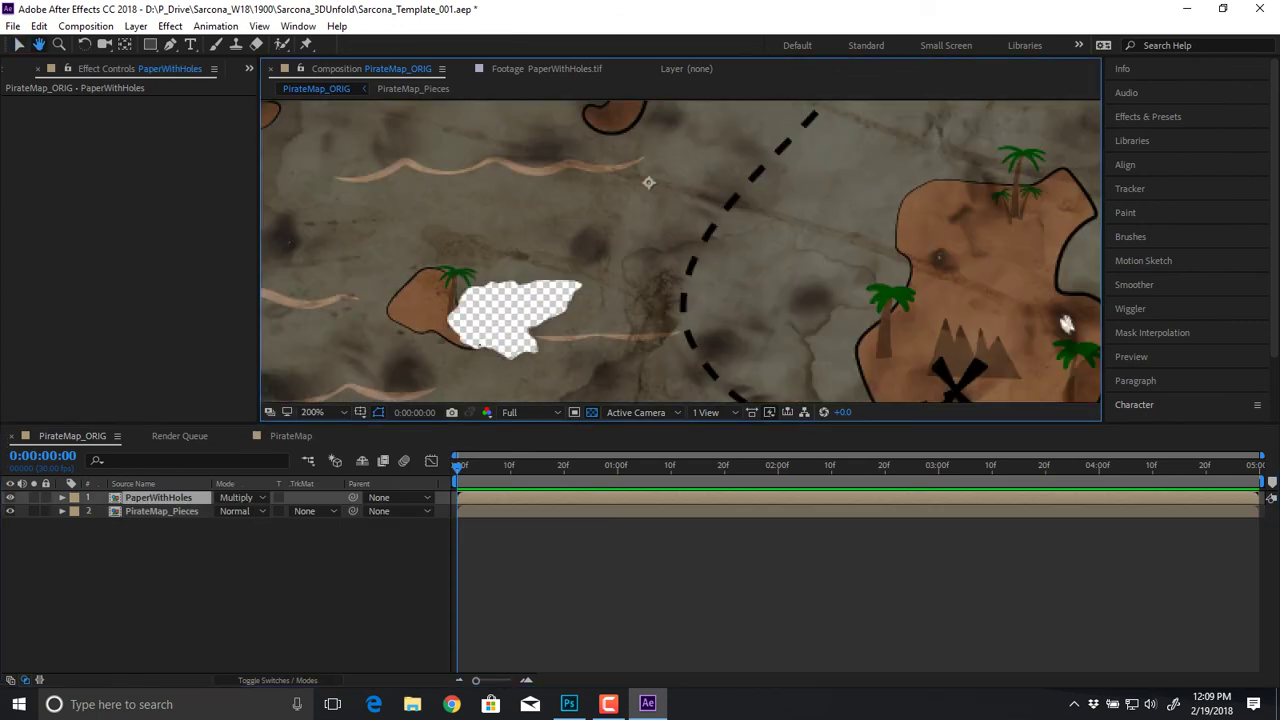
scroll(729, 232, up, 1)
scroll(477, 380, down, 1)
key(space)
drag(475, 391, 669, 337)
scroll(669, 337, up, 1)
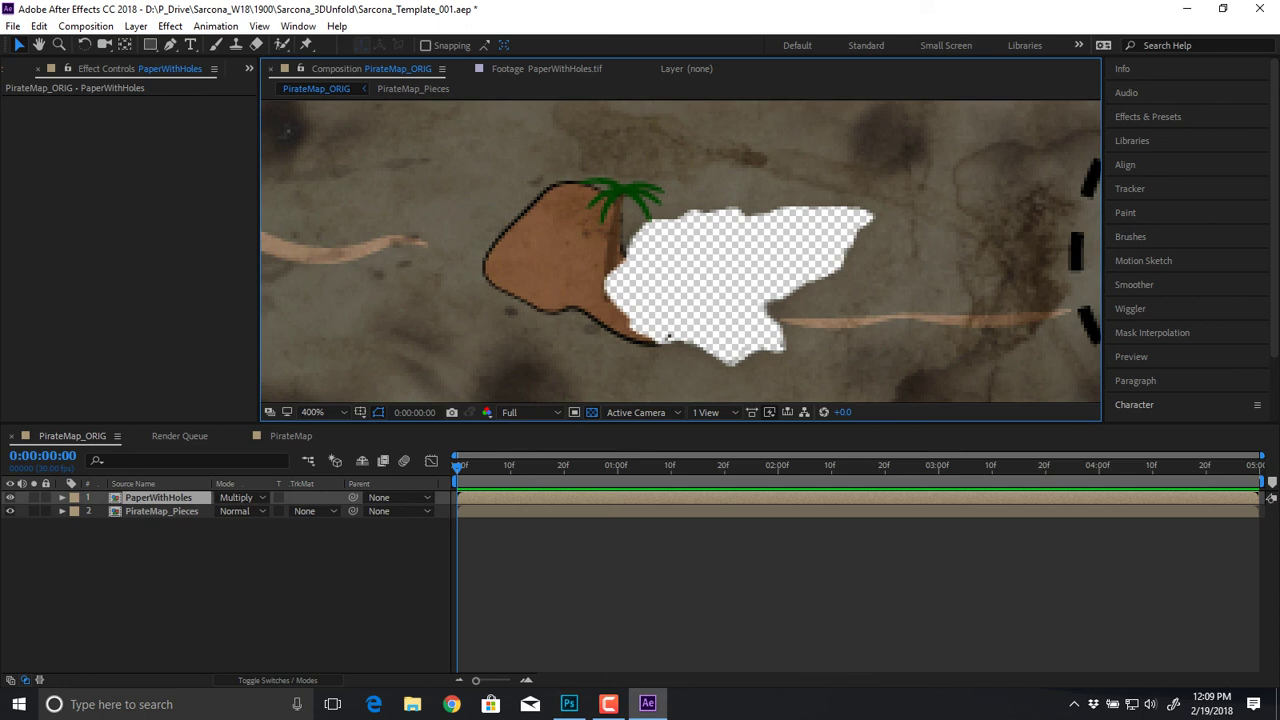
Step: Lower the PaperWithHoles layer's opacity to 57%, check the whole map, and reduce it further to 49%
key(t)
drag(223, 511, 194, 511)
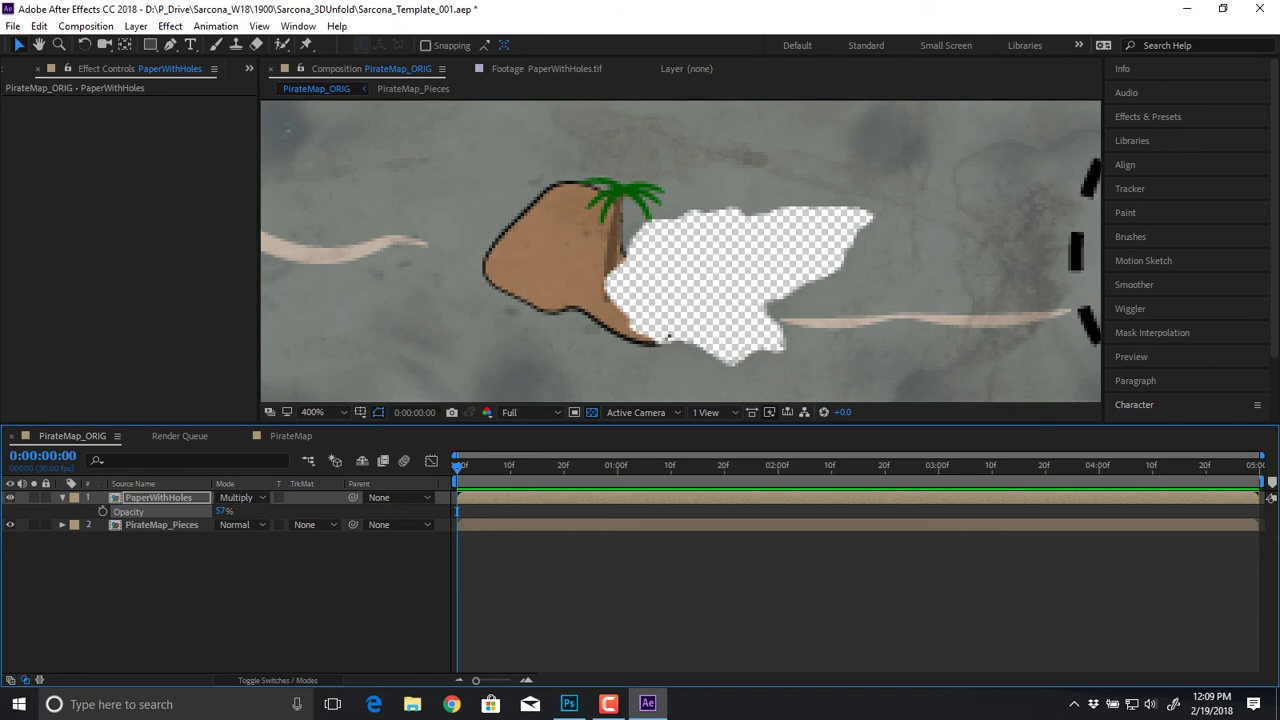
key(comma)
key(comma)
key(comma)
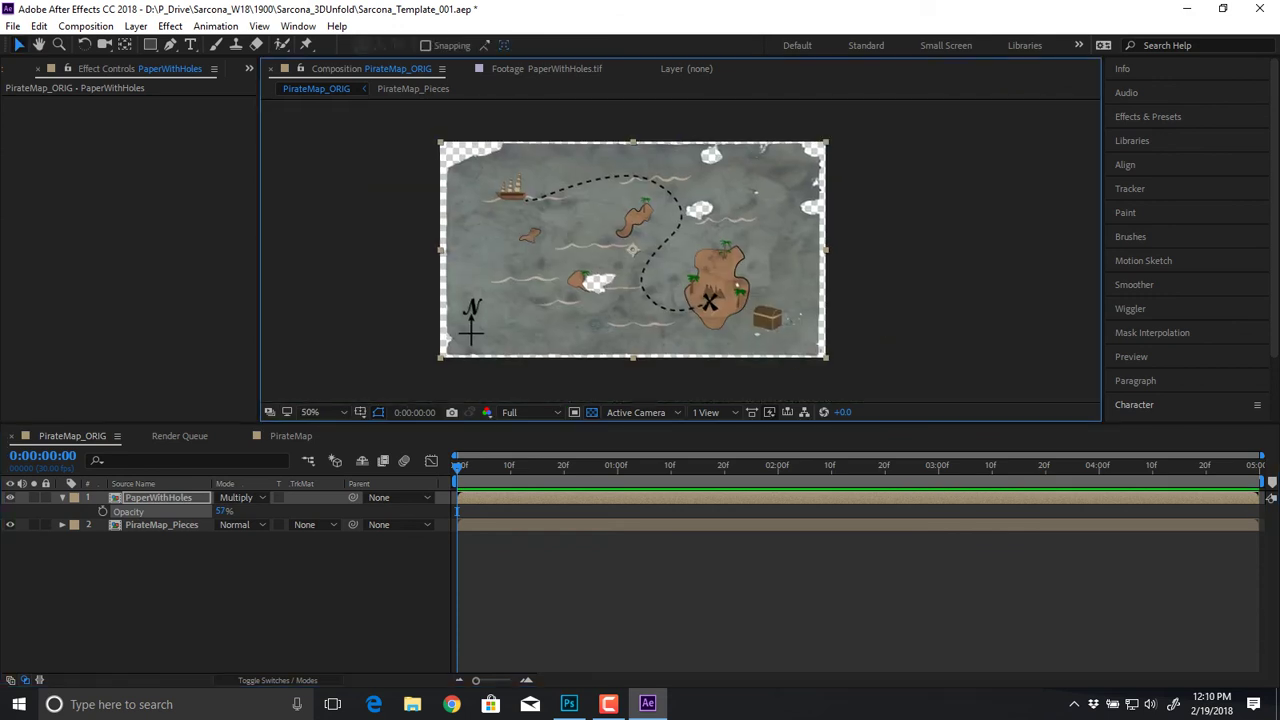
drag(221, 511, 216, 511)
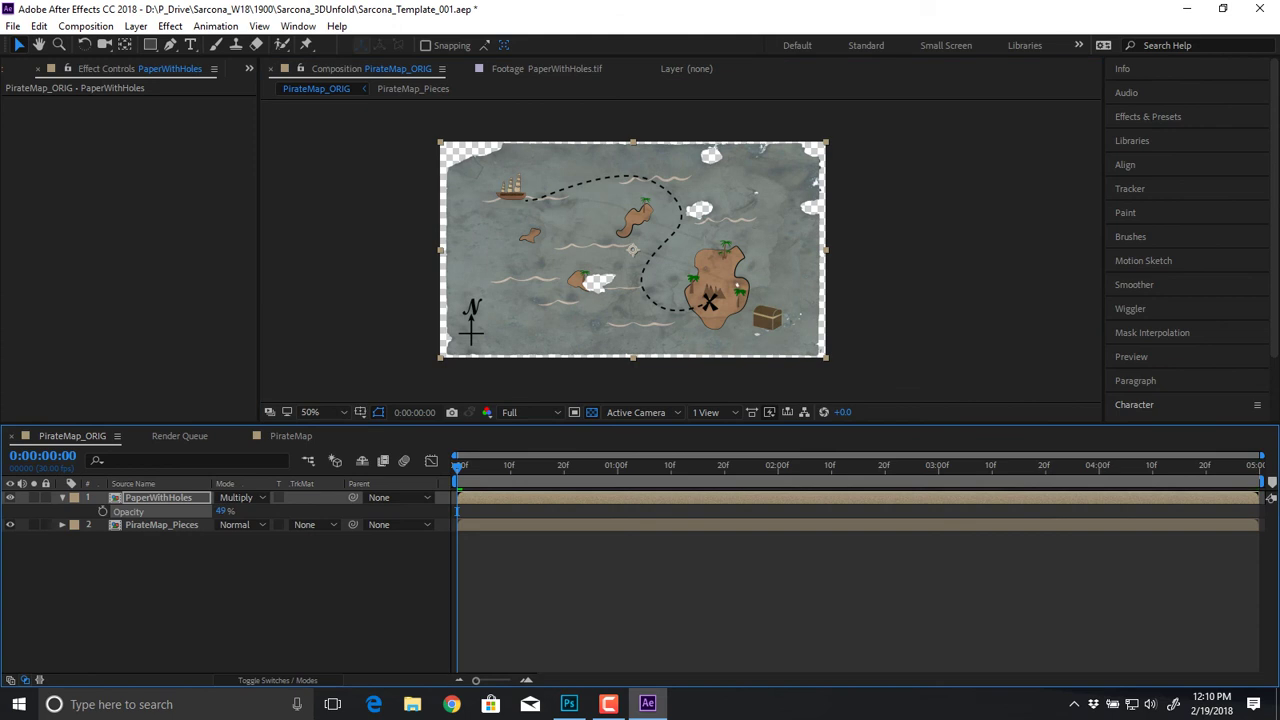
Step: Try Add, Color Burn, Linear Burn, Darker Color and Darken as the PaperWithHoles blending mode, and return to Multiply
click(240, 497)
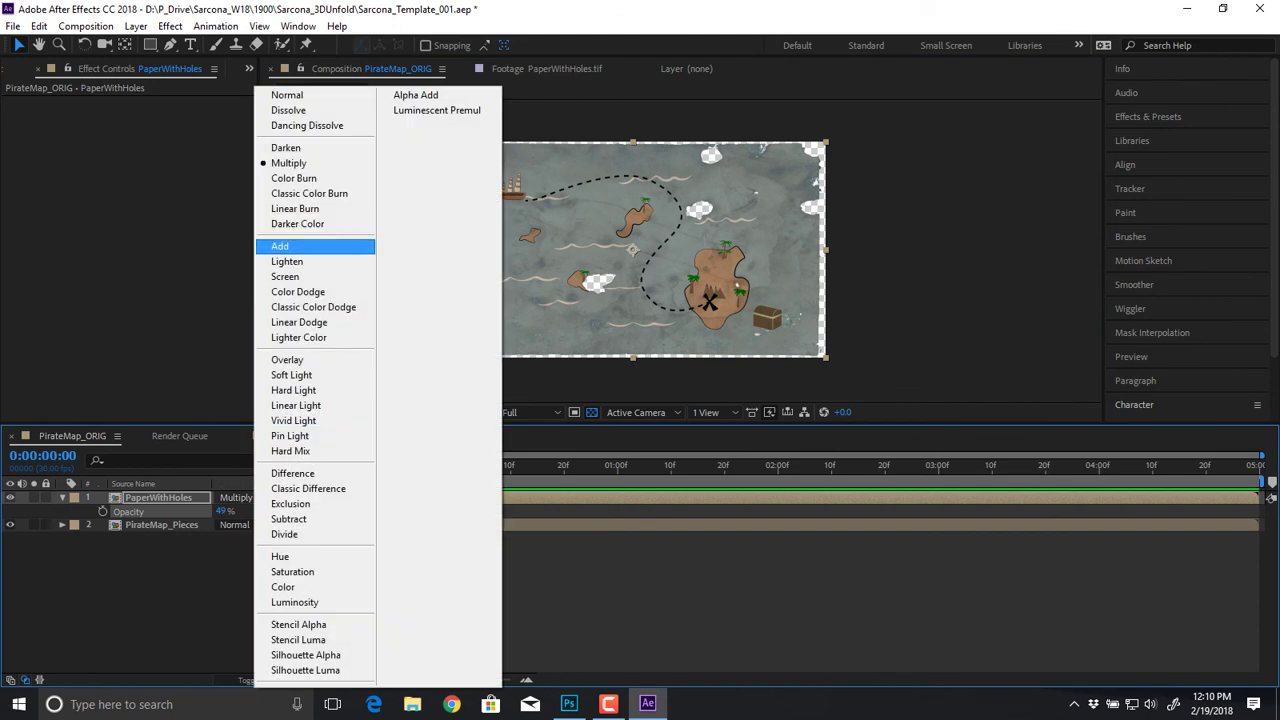
click(285, 246)
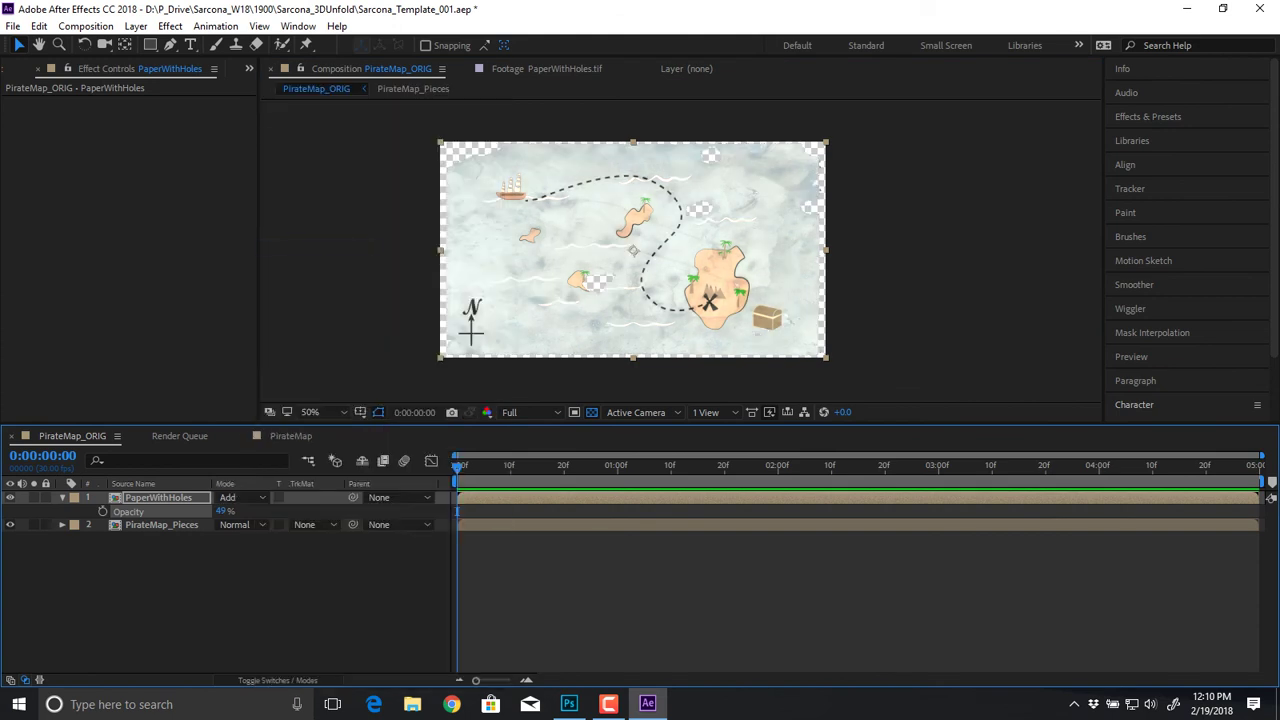
click(240, 497)
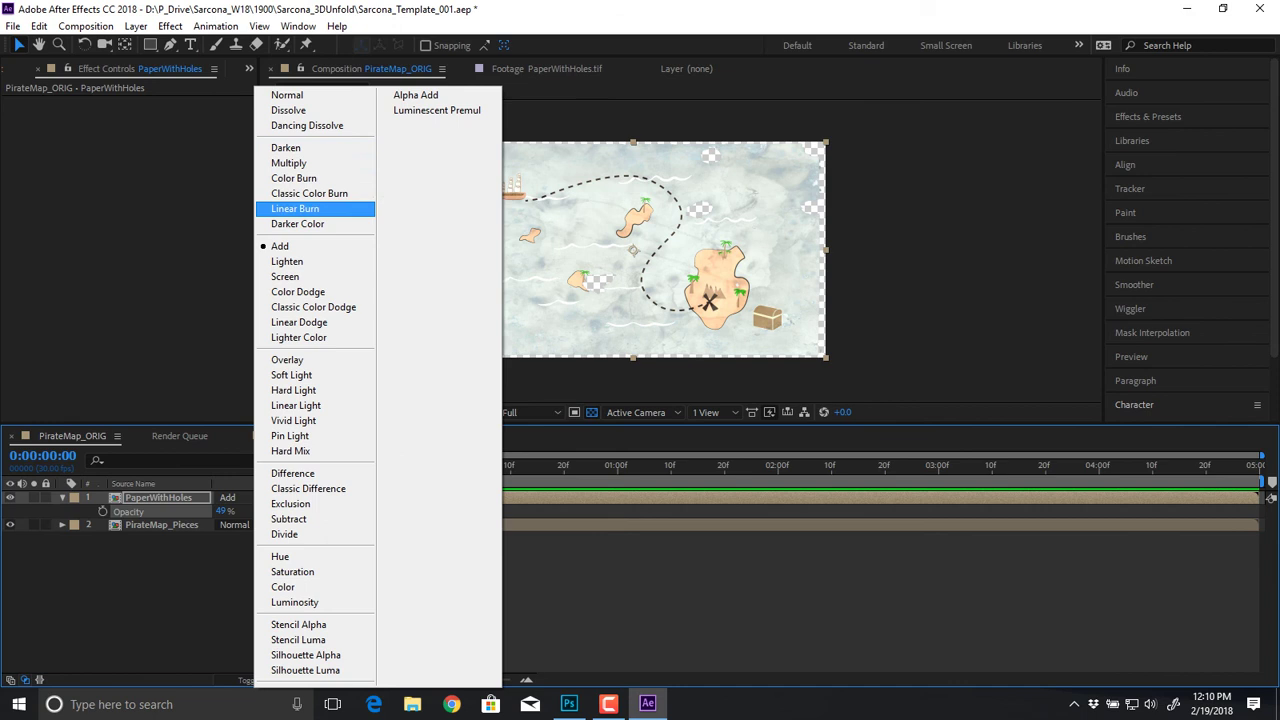
click(295, 178)
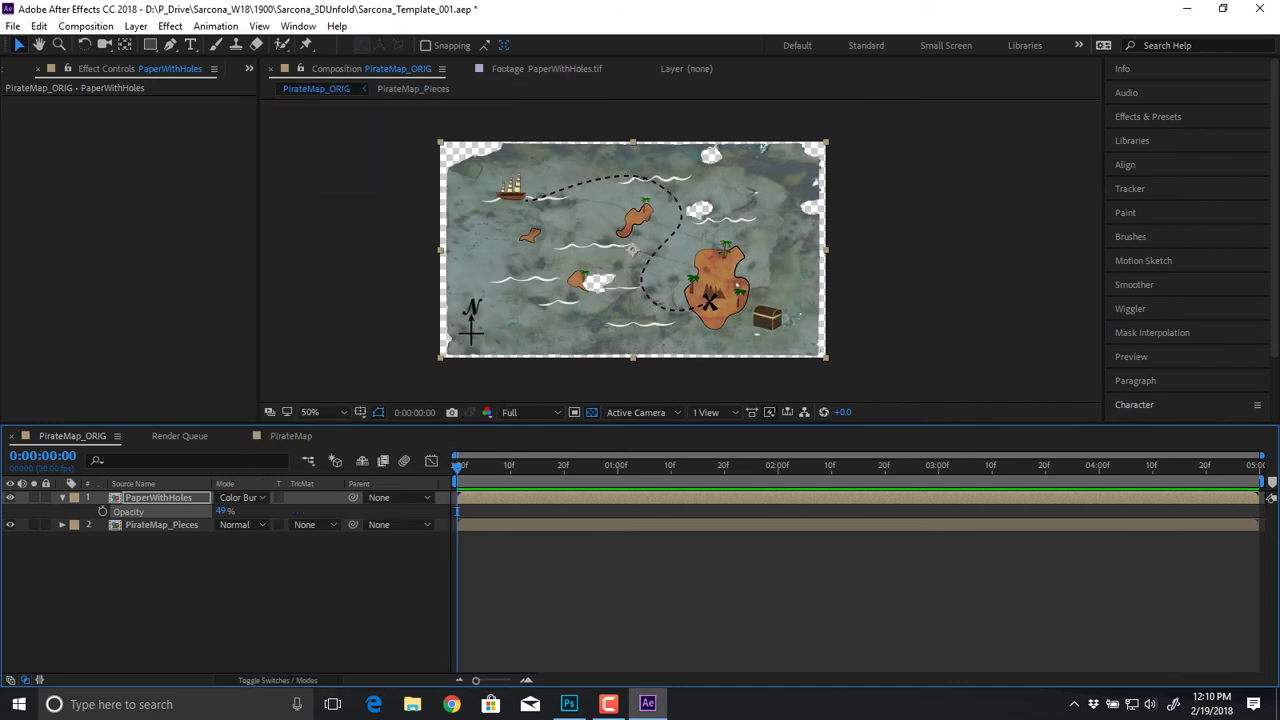
click(240, 497)
click(295, 209)
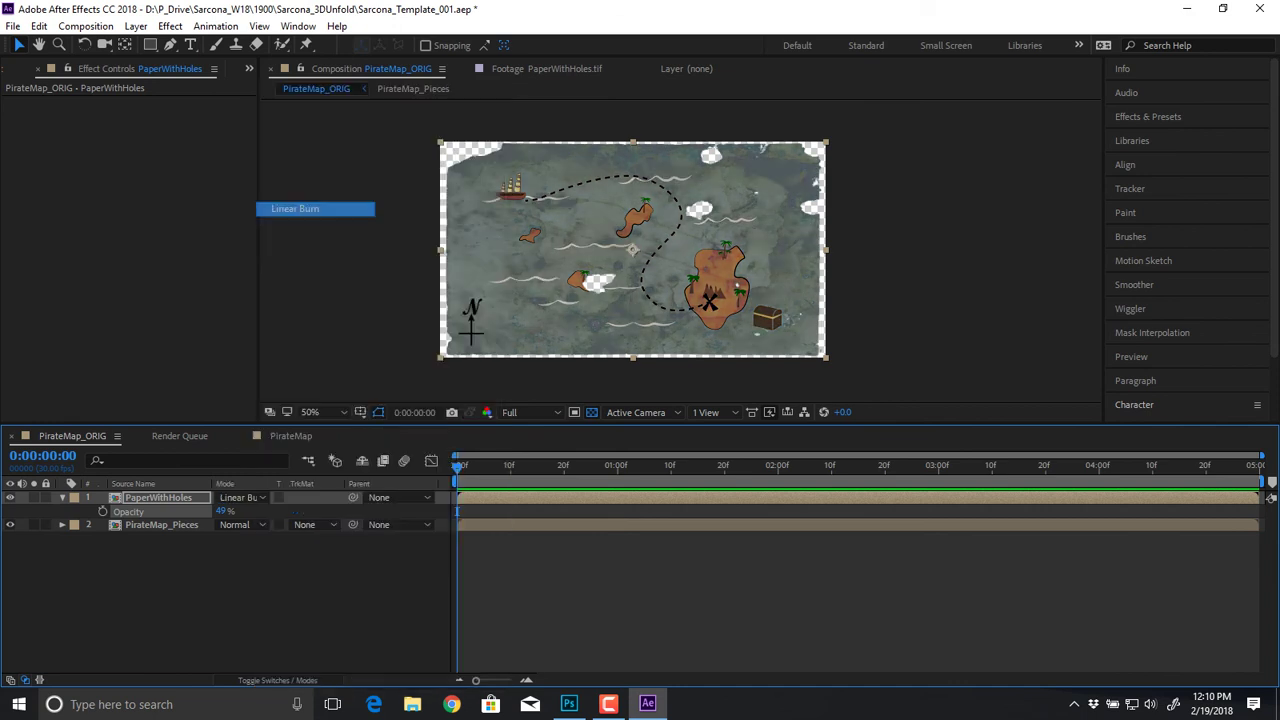
click(242, 497)
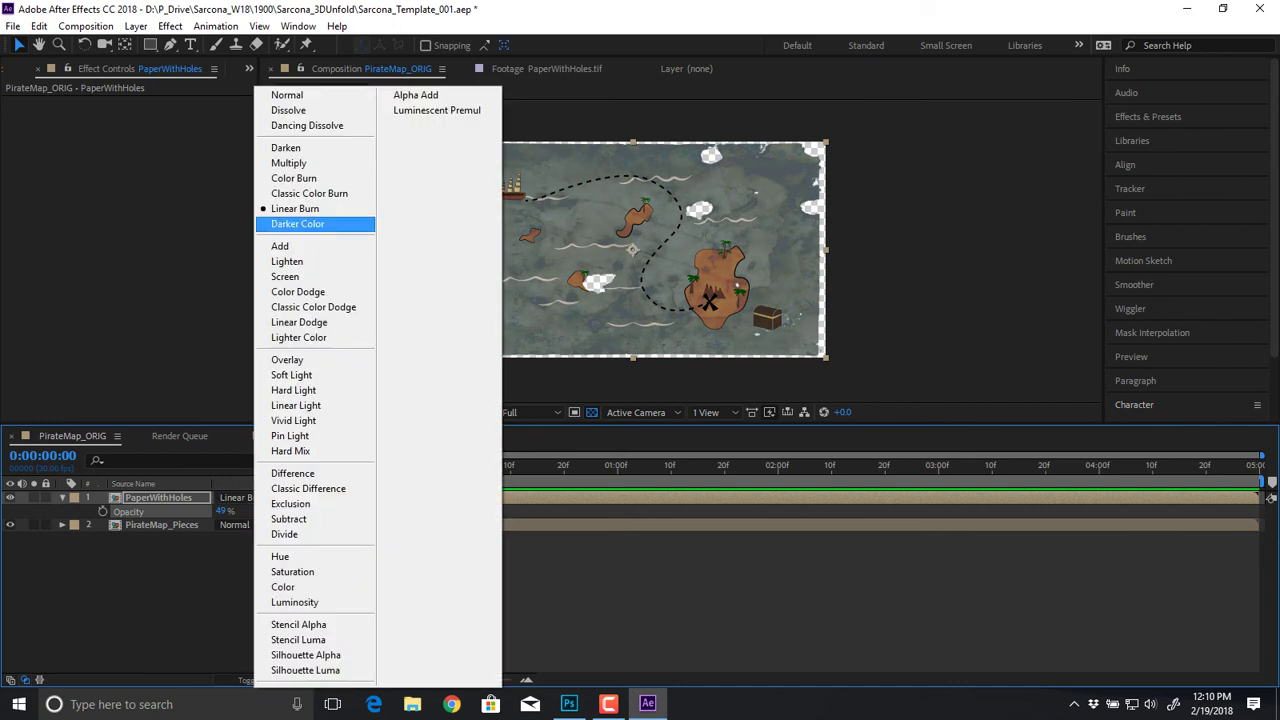
click(300, 224)
click(240, 497)
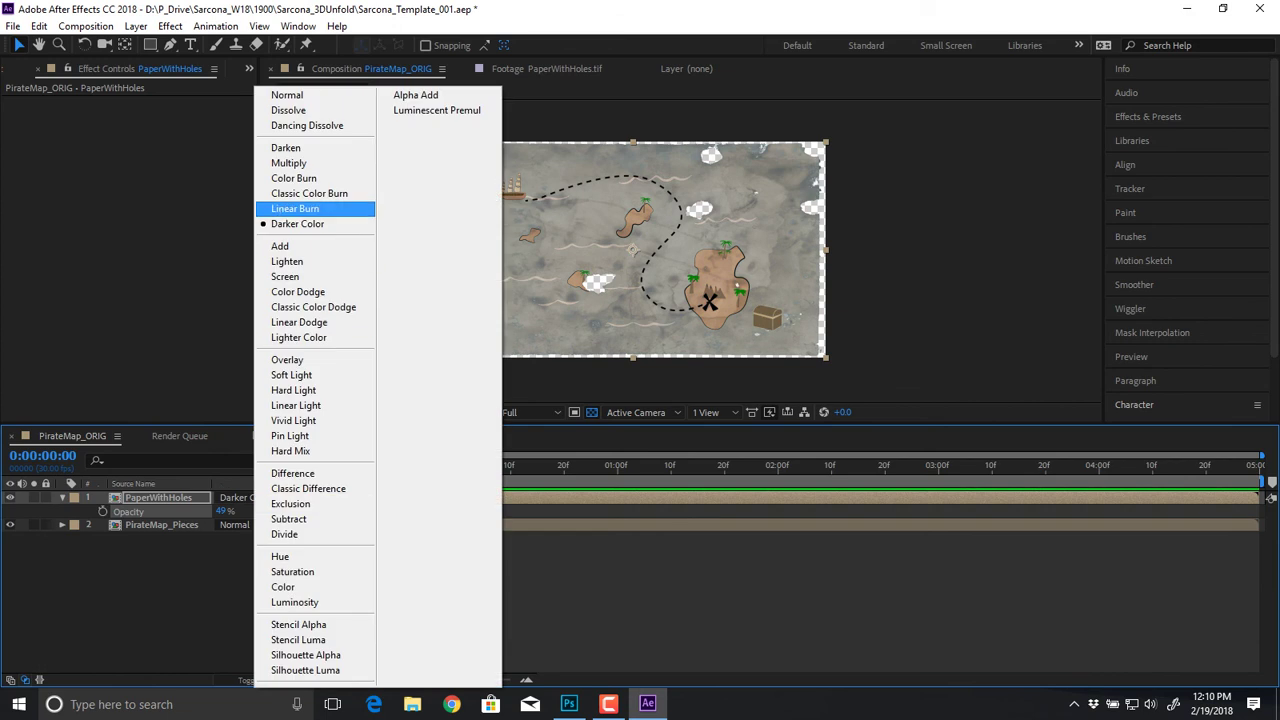
click(300, 149)
click(240, 497)
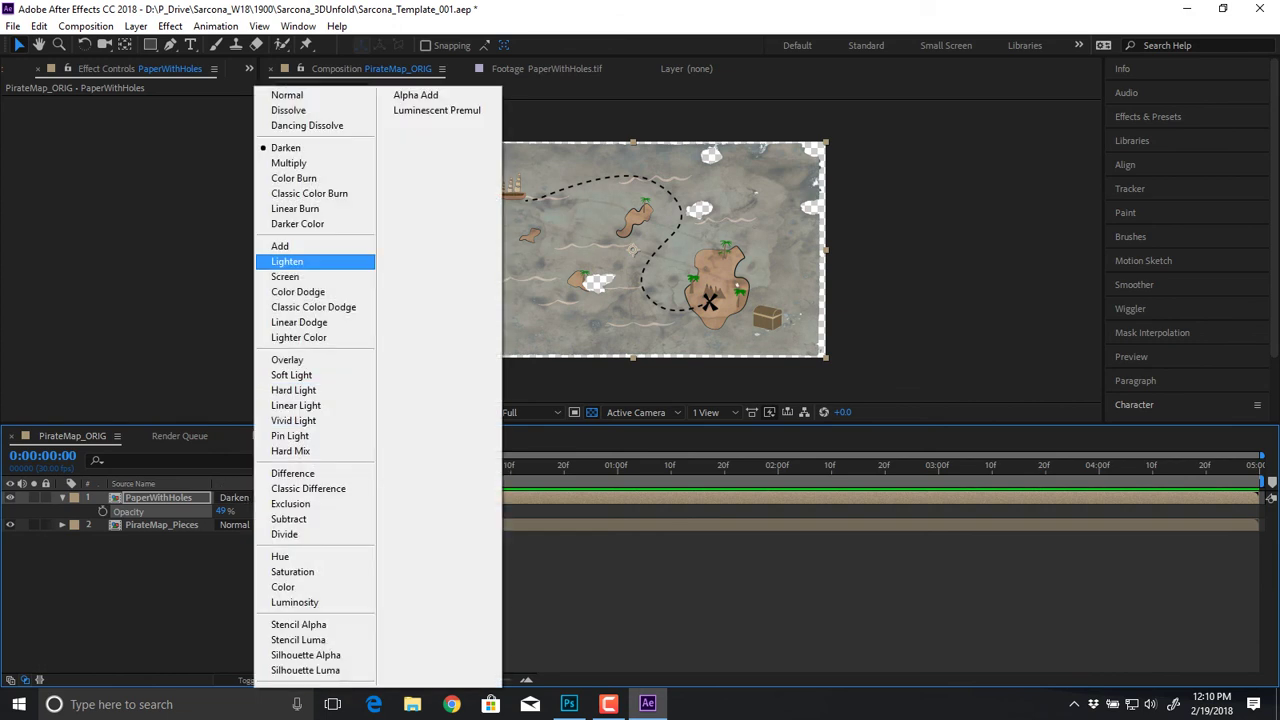
key(Down)
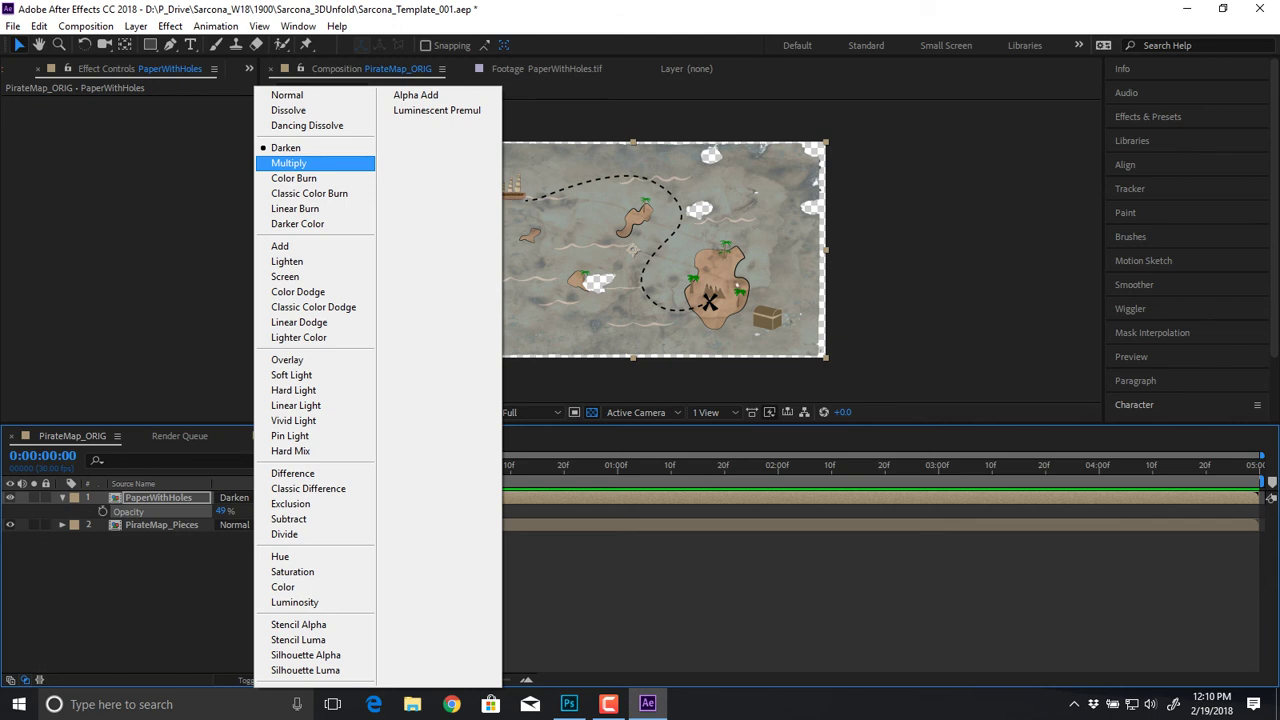
click(289, 163)
click(240, 585)
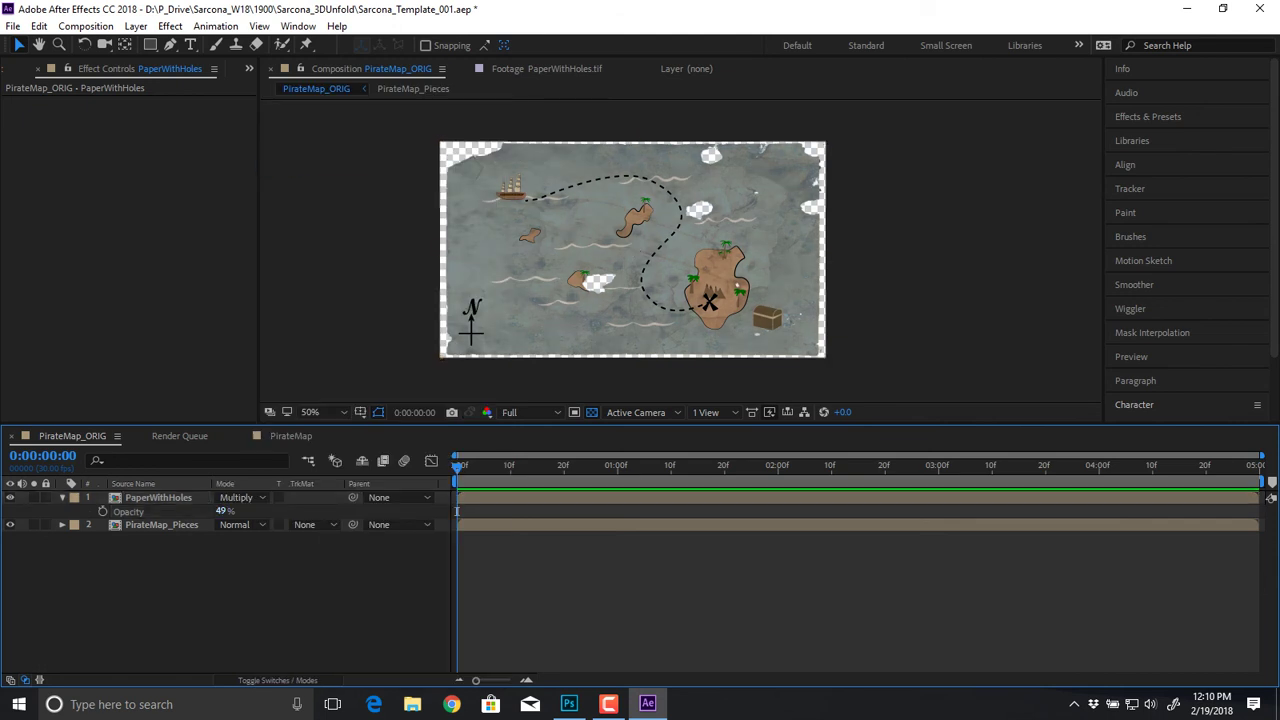
Step: Set the PaperWithHoles layer's opacity to 78% and check the texture across the map
drag(222, 511, 243, 511)
click(240, 585)
key(period)
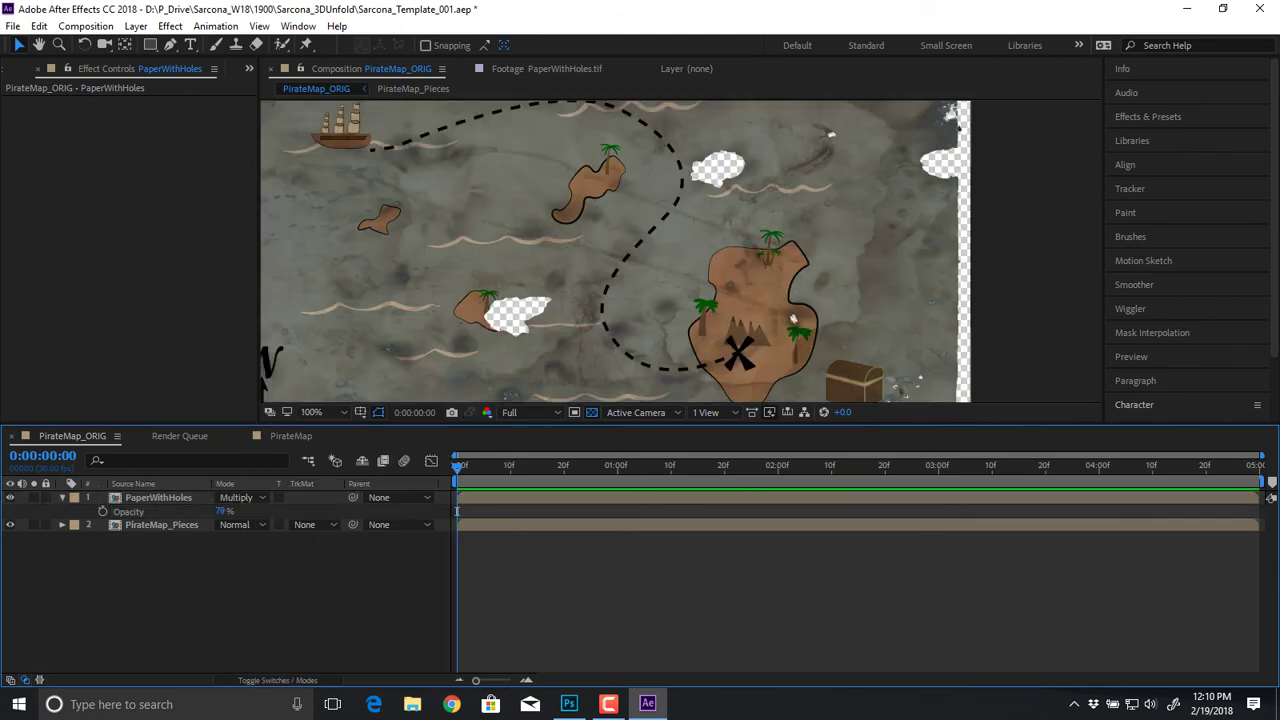
key(space)
drag(640, 260, 722, 210)
key(comma)
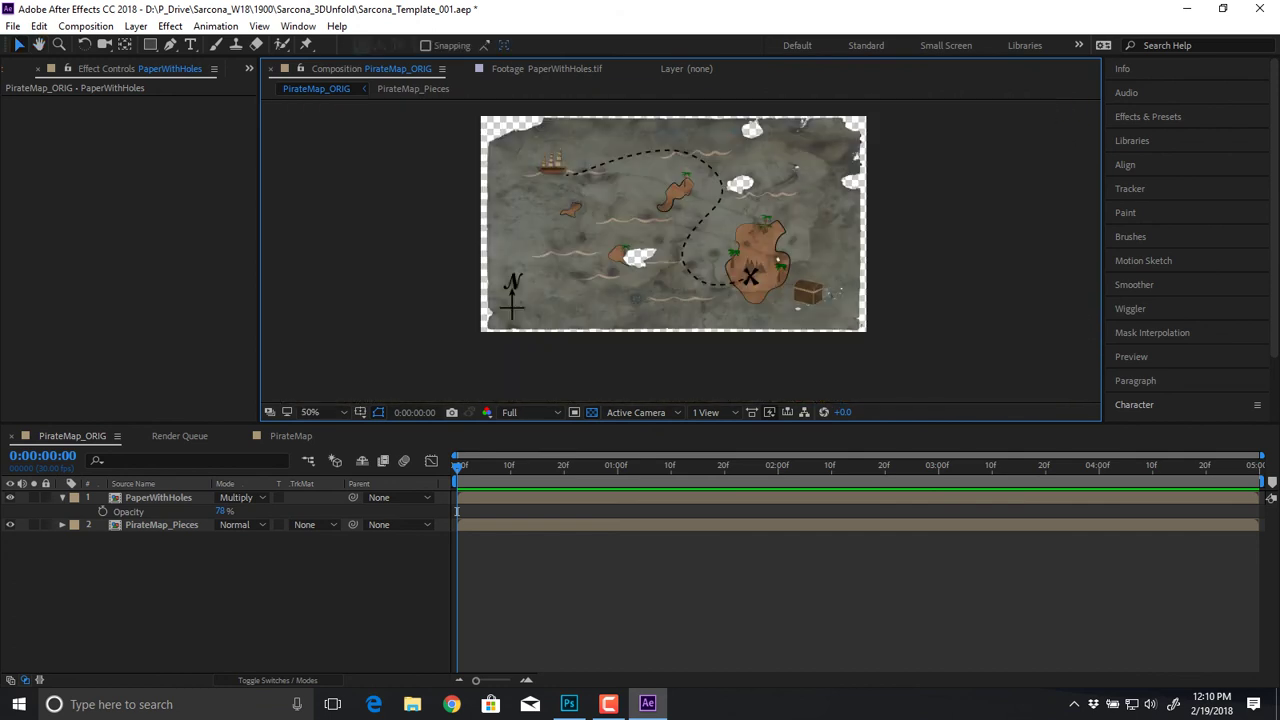
Step: Collapse the PaperWithHoles layer's opacity property and select the PirateMap_Pieces layer below it
drag(788, 466, 457, 466)
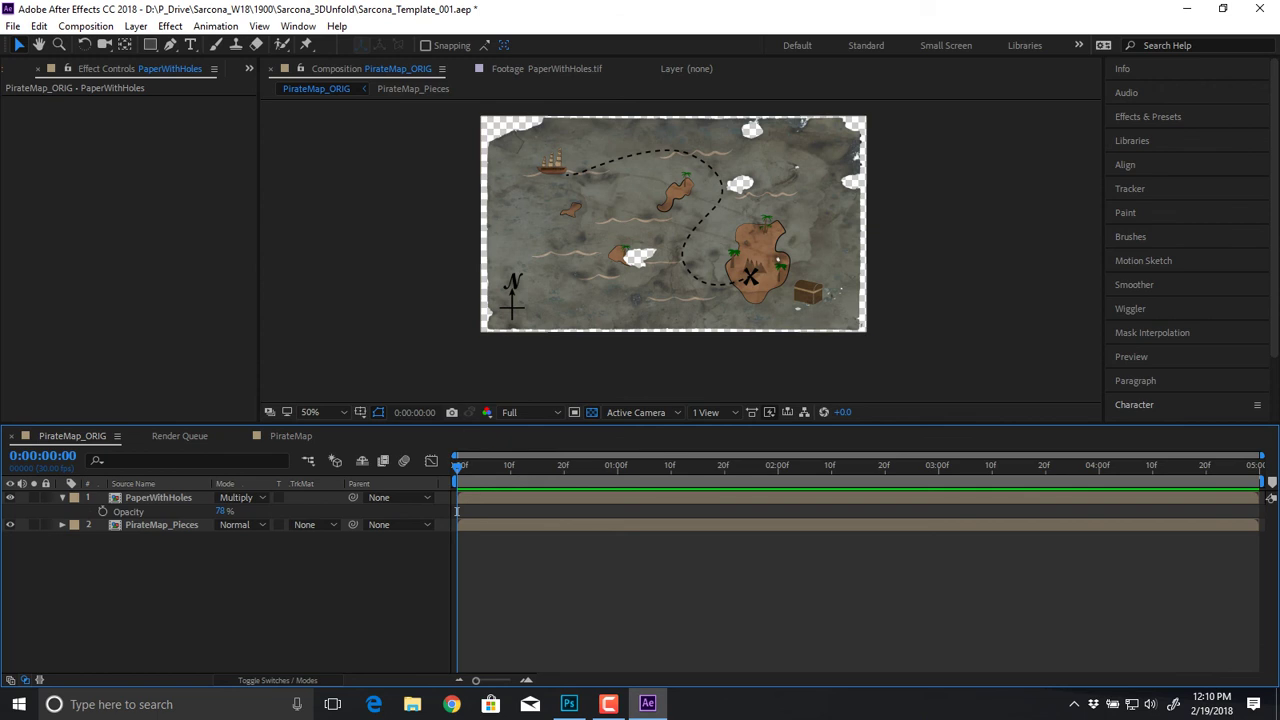
click(158, 497)
key(t)
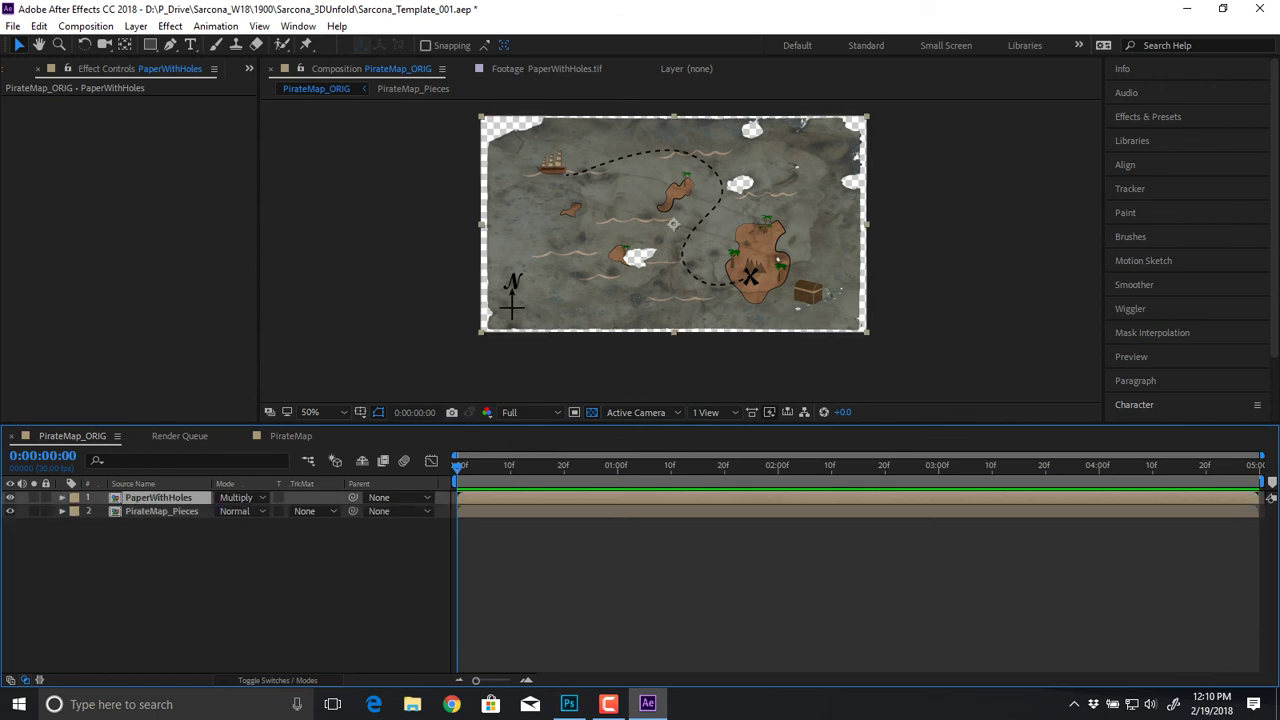
key(ctrl+Down)
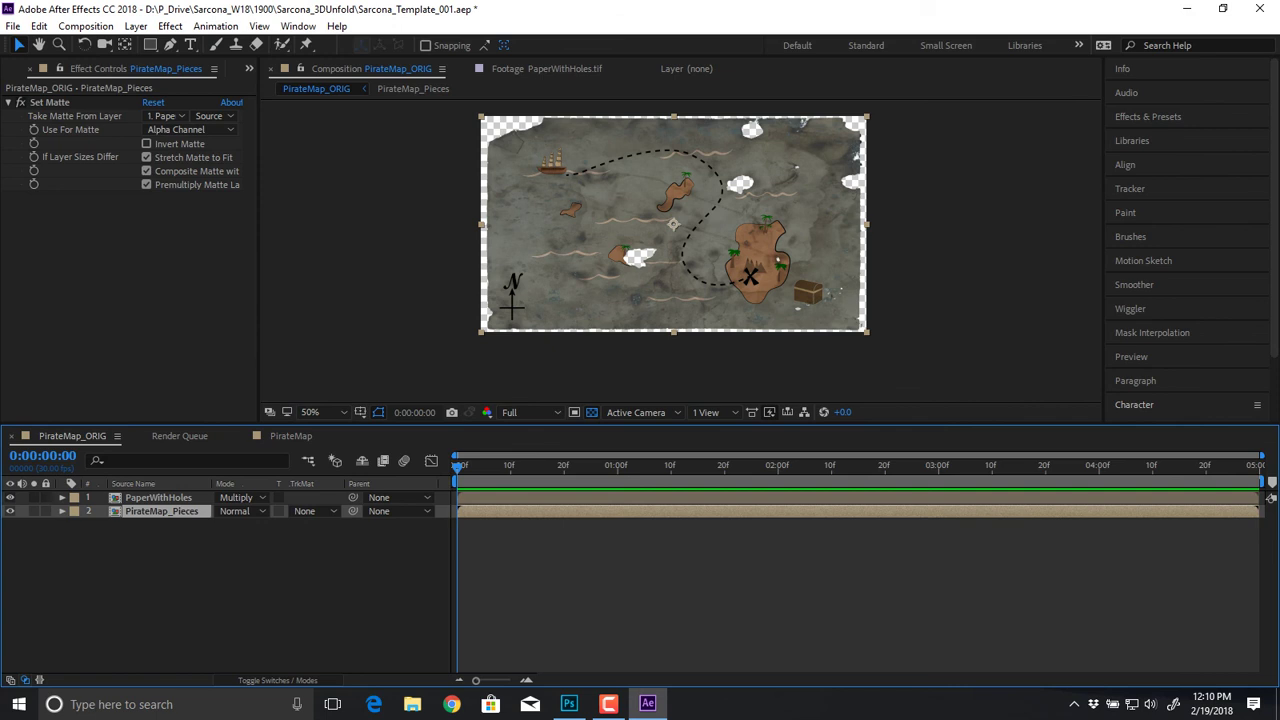
key(t)
key(t)
Step: Create a composition named UnfoldedMap at 960 × 540 px and file it in the project's Compositions folder
key(ctrl+0)
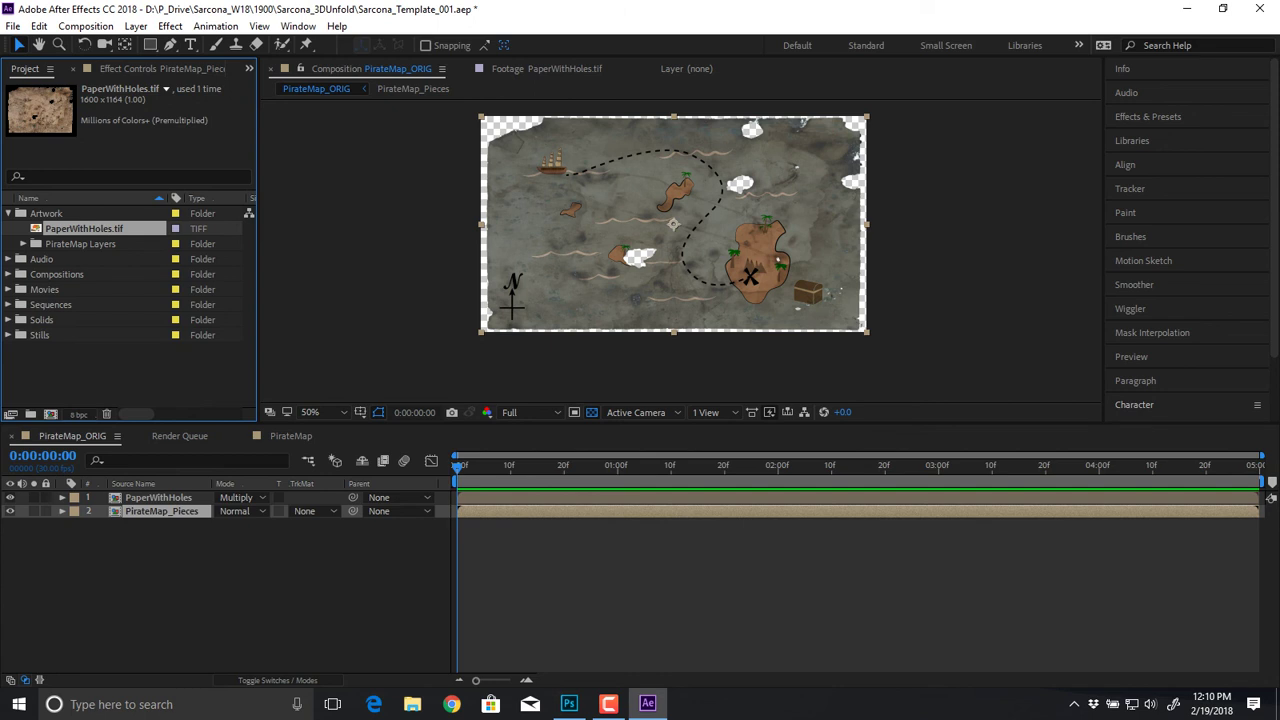
click(85, 26)
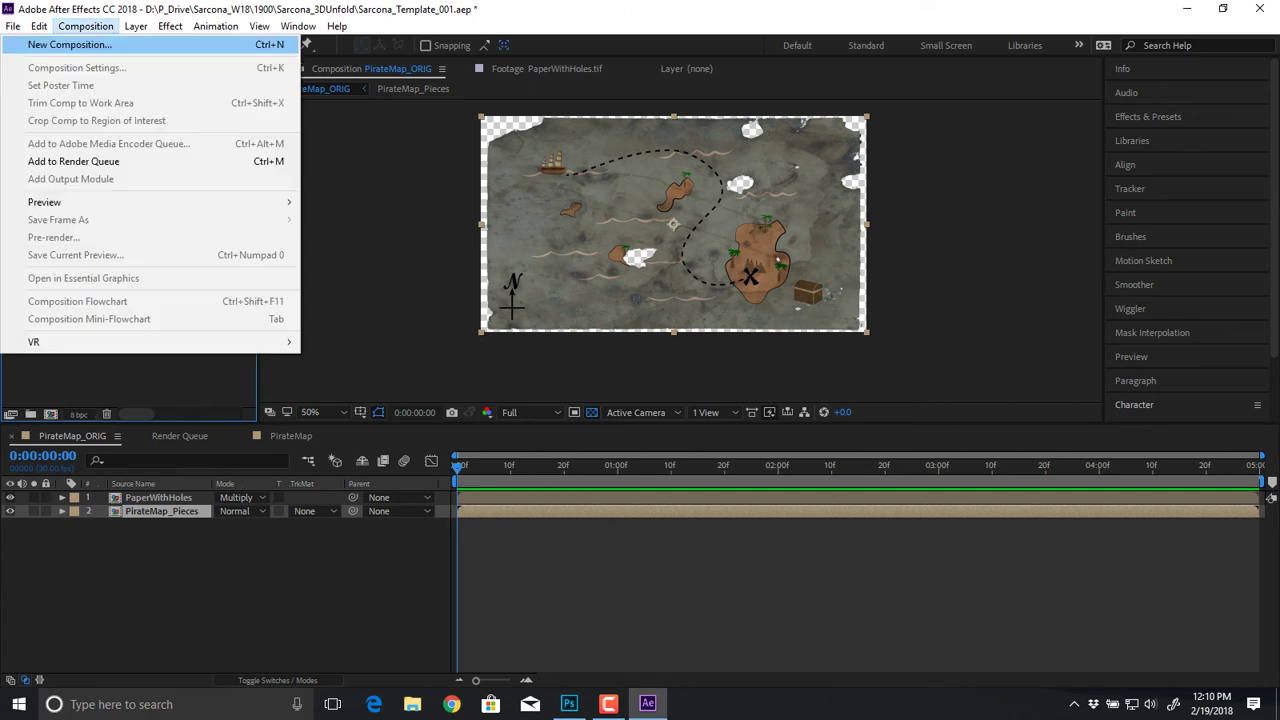
click(45, 43)
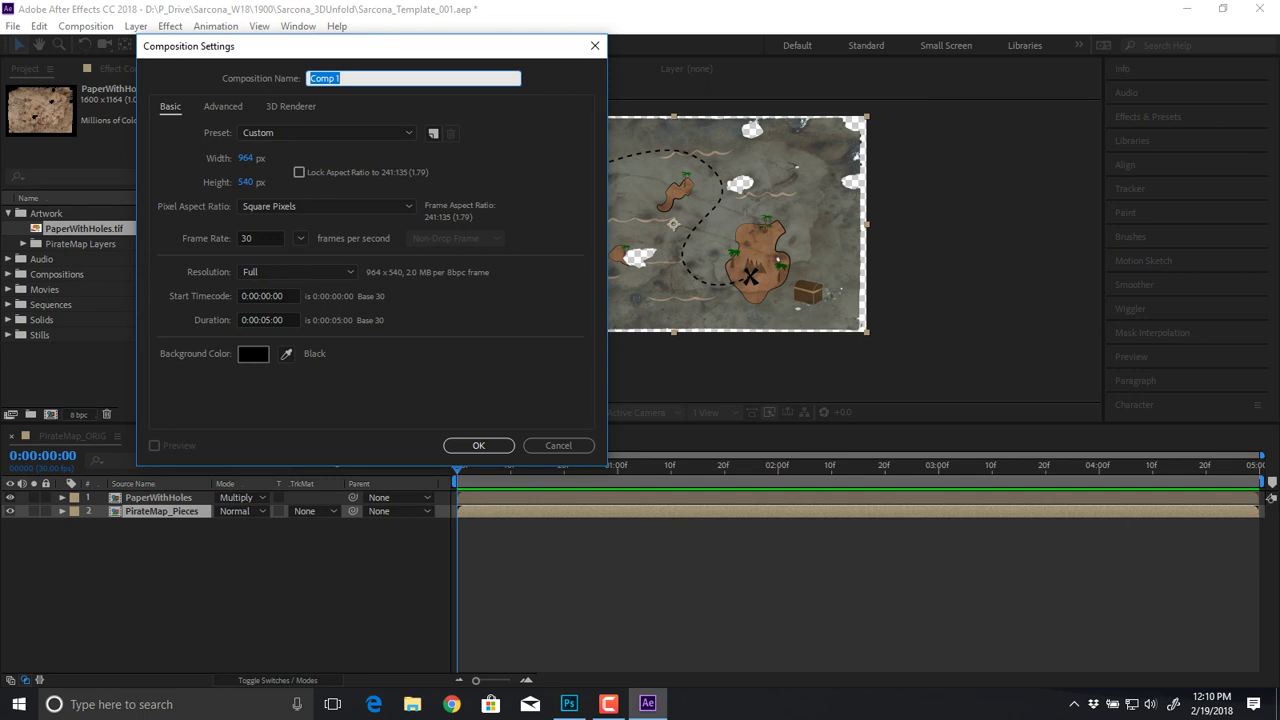
text(UnfoldedMap)
key(Tab)
key(Tab)
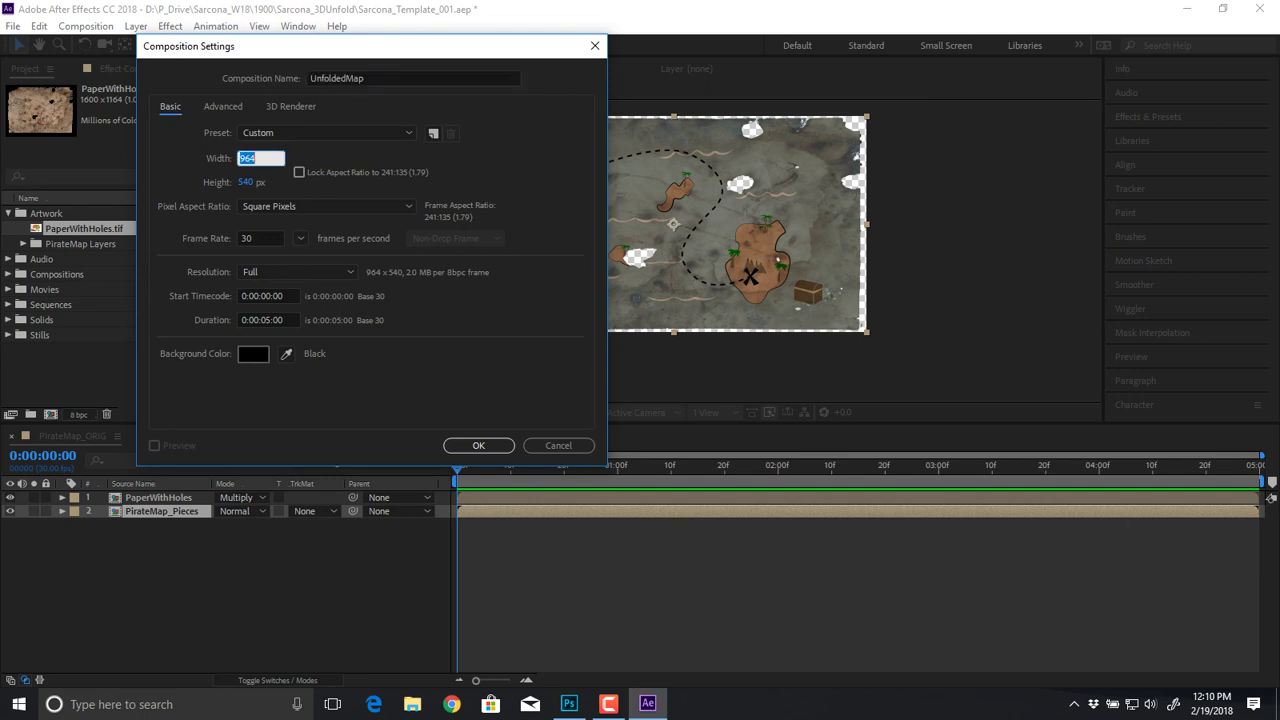
text(960)
key(Tab)
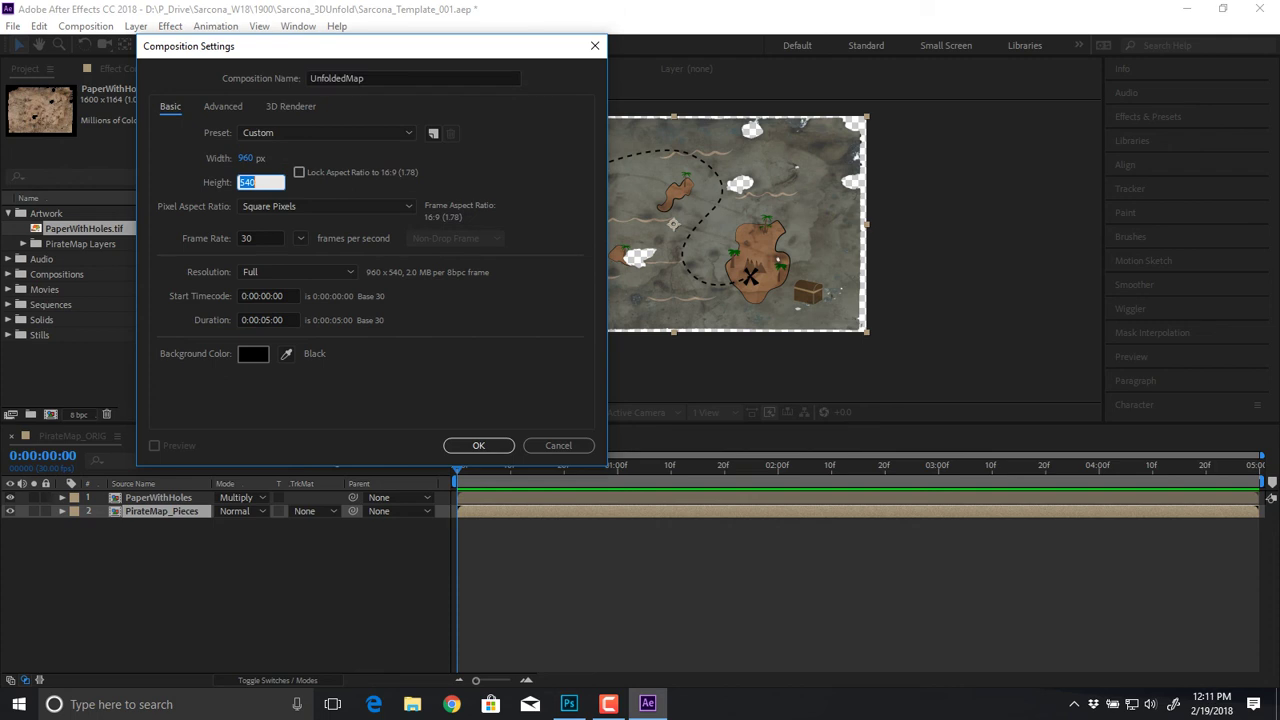
key(Return)
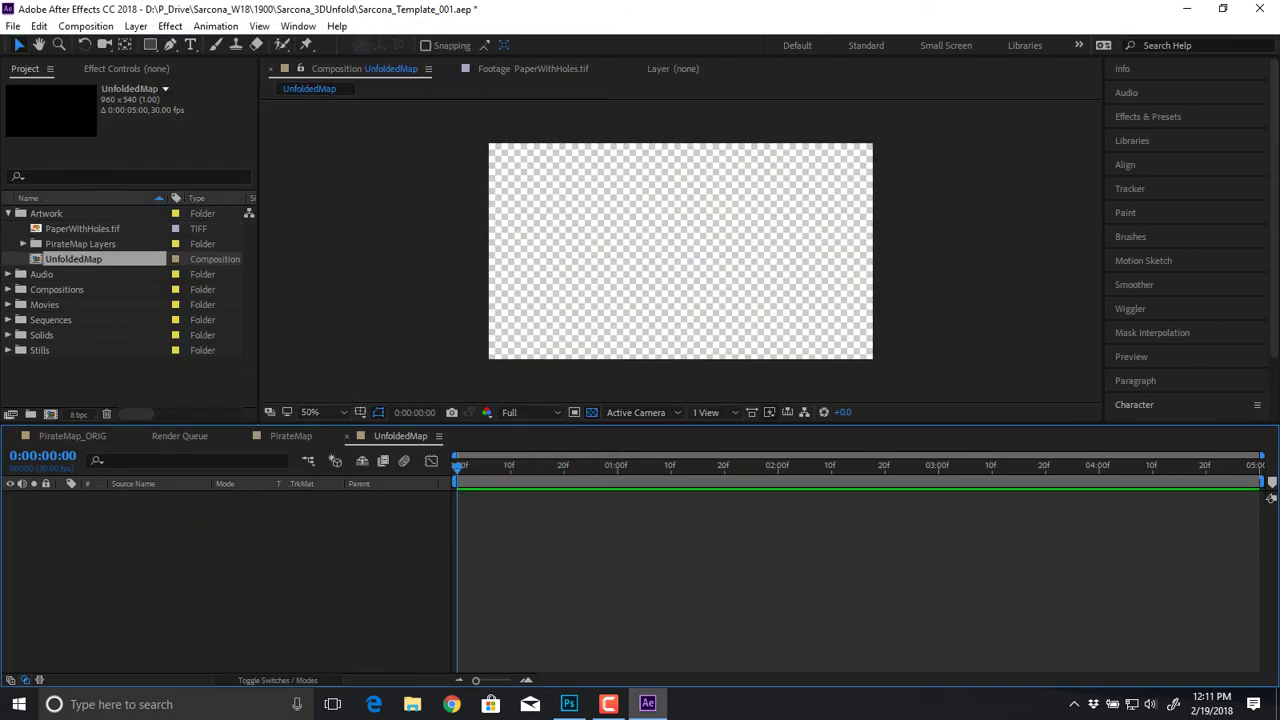
drag(73, 259, 57, 289)
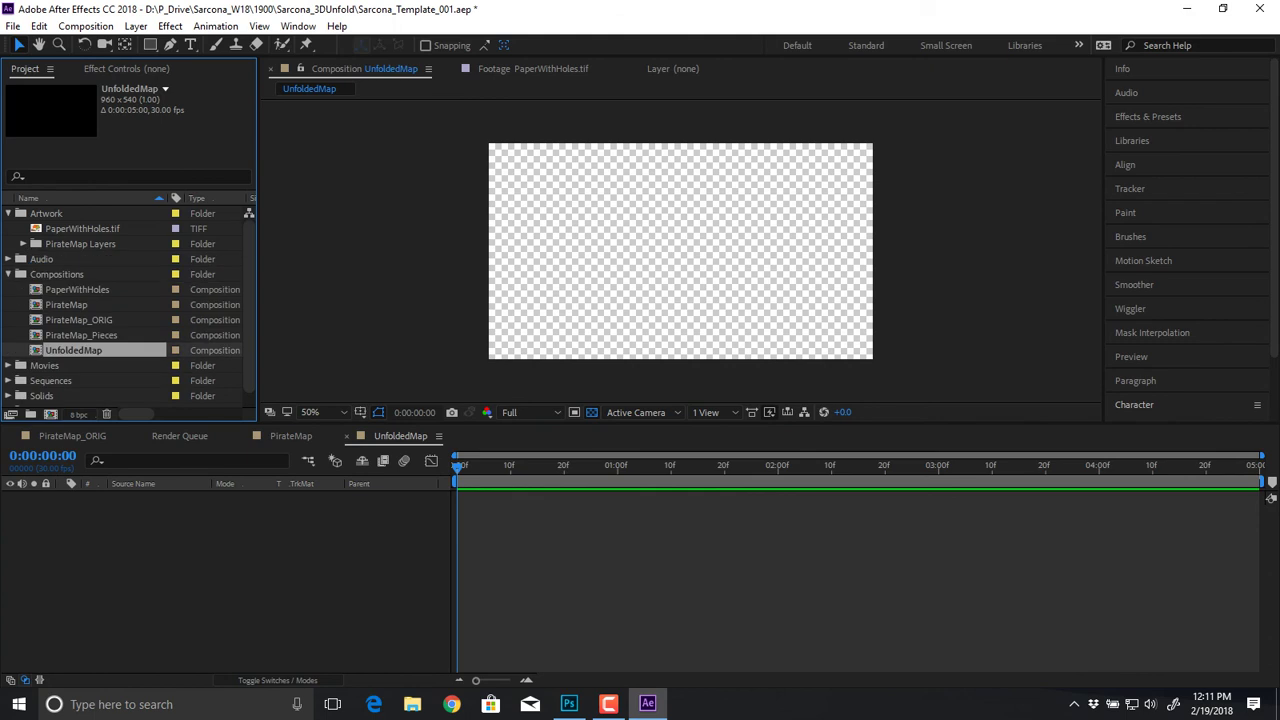
Step: Open the existing compositions in turn, including PirateMap_ORIG, PirateMap and PirateMap_Pieces, to compare their contents
key(Up)
key(Up)
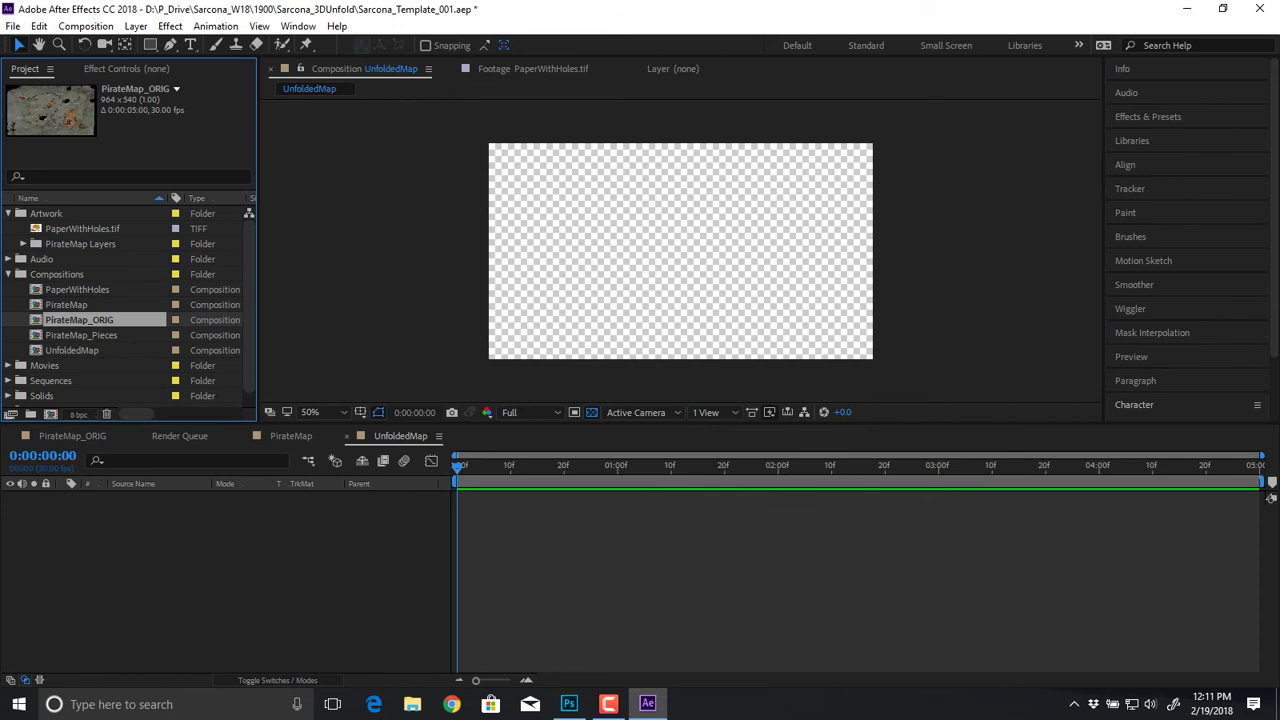
double_click(79, 320)
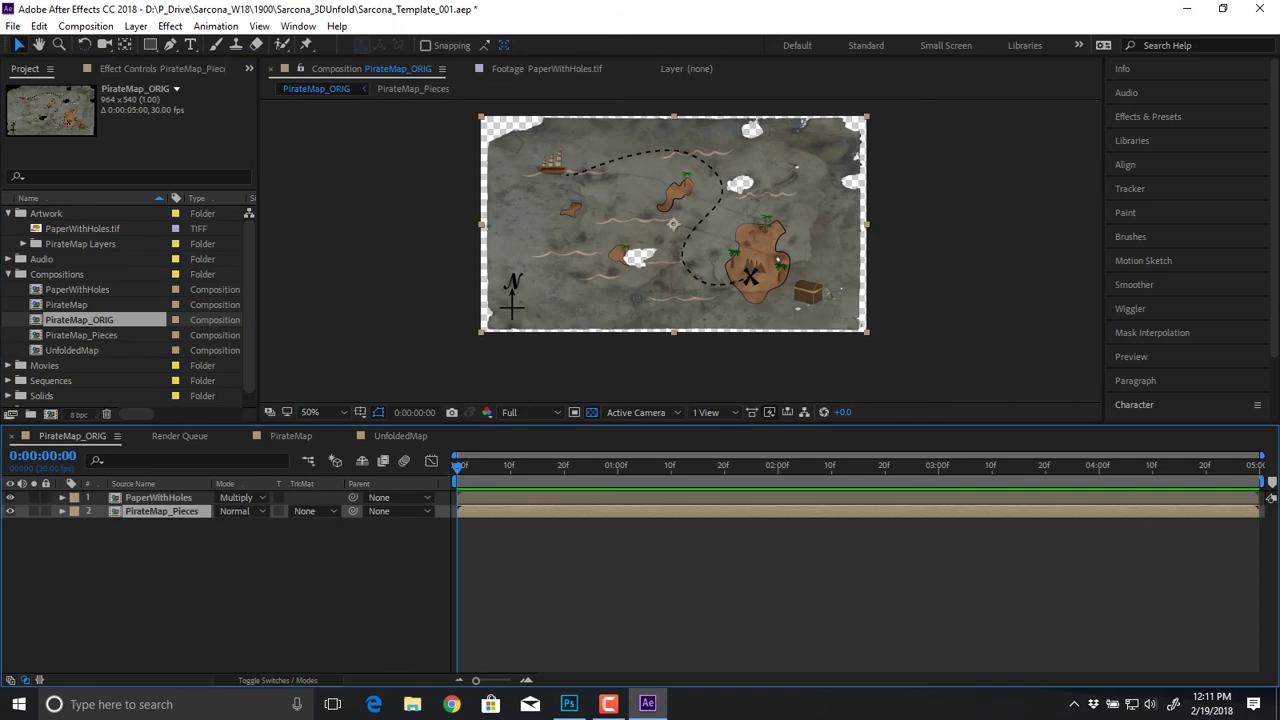
key(Up)
key(Up)
key(Return)
key(Down)
key(Return)
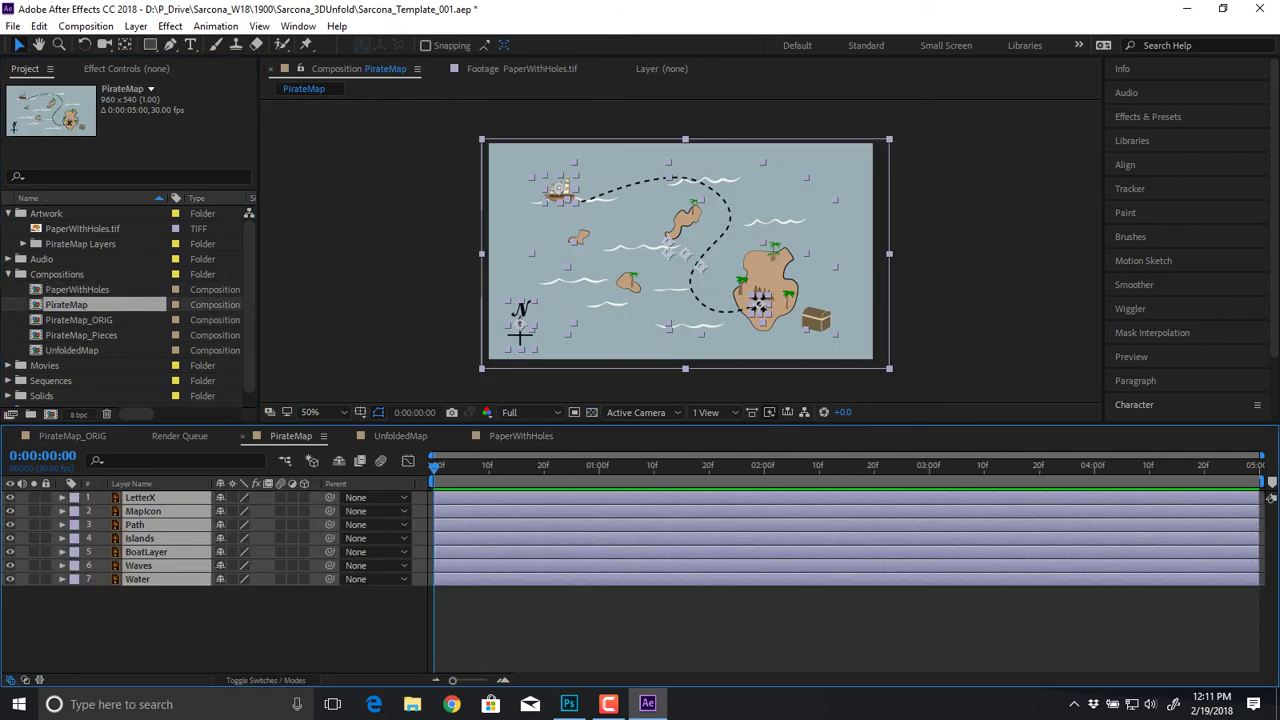
key(Down)
key(Down)
key(Return)
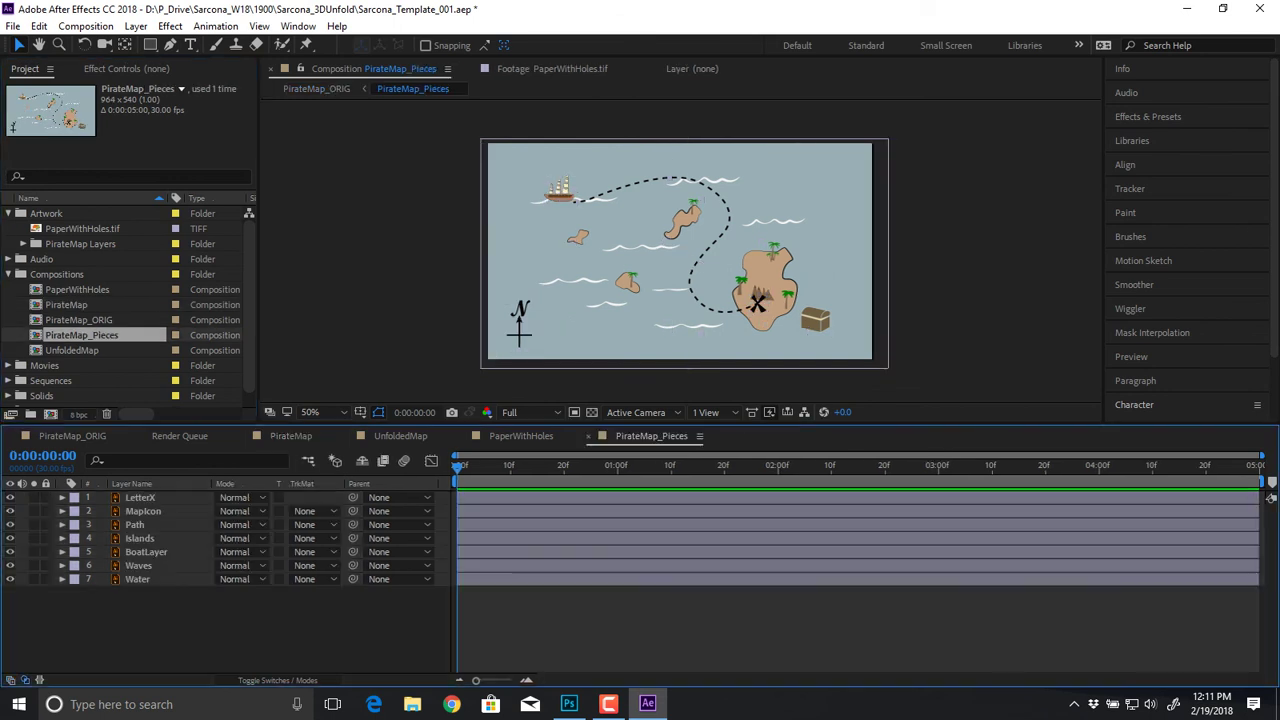
key(Up)
key(Return)
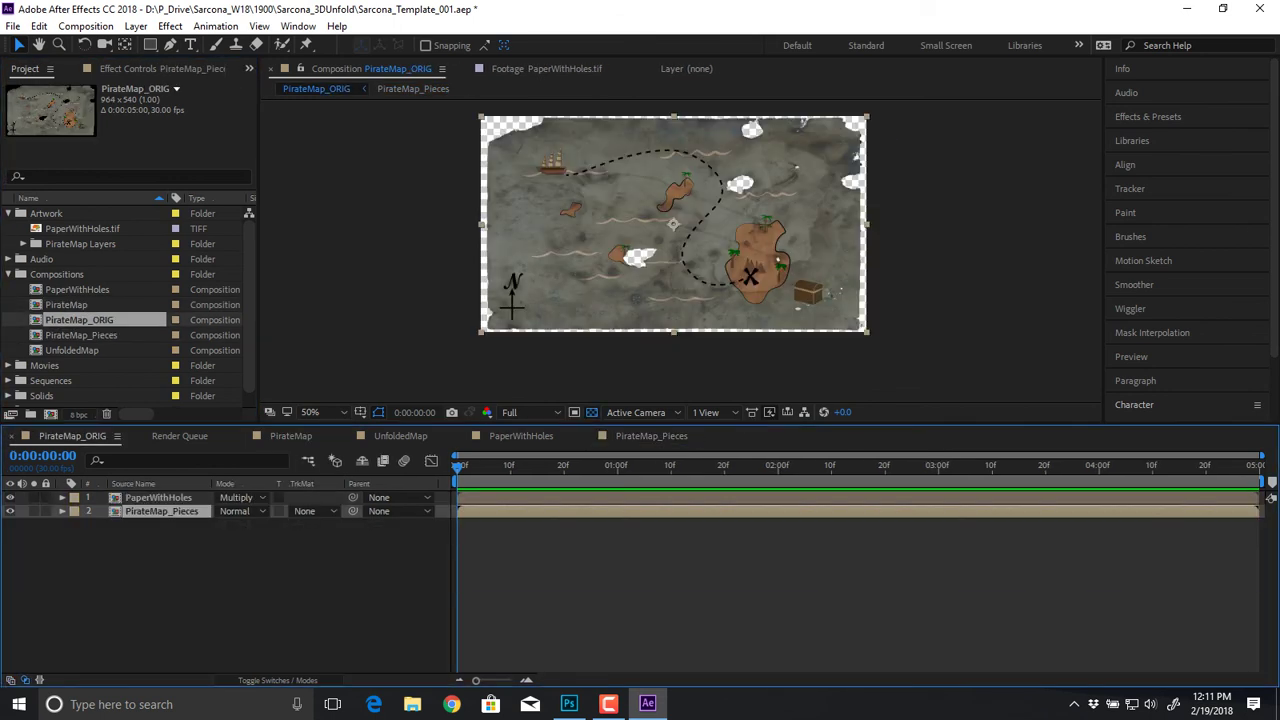
Step: Open the UnfoldedMap composition and add PirateMap_ORIG to it as a layer
key(Down)
key(Down)
key(Return)
drag(79, 319, 120, 532)
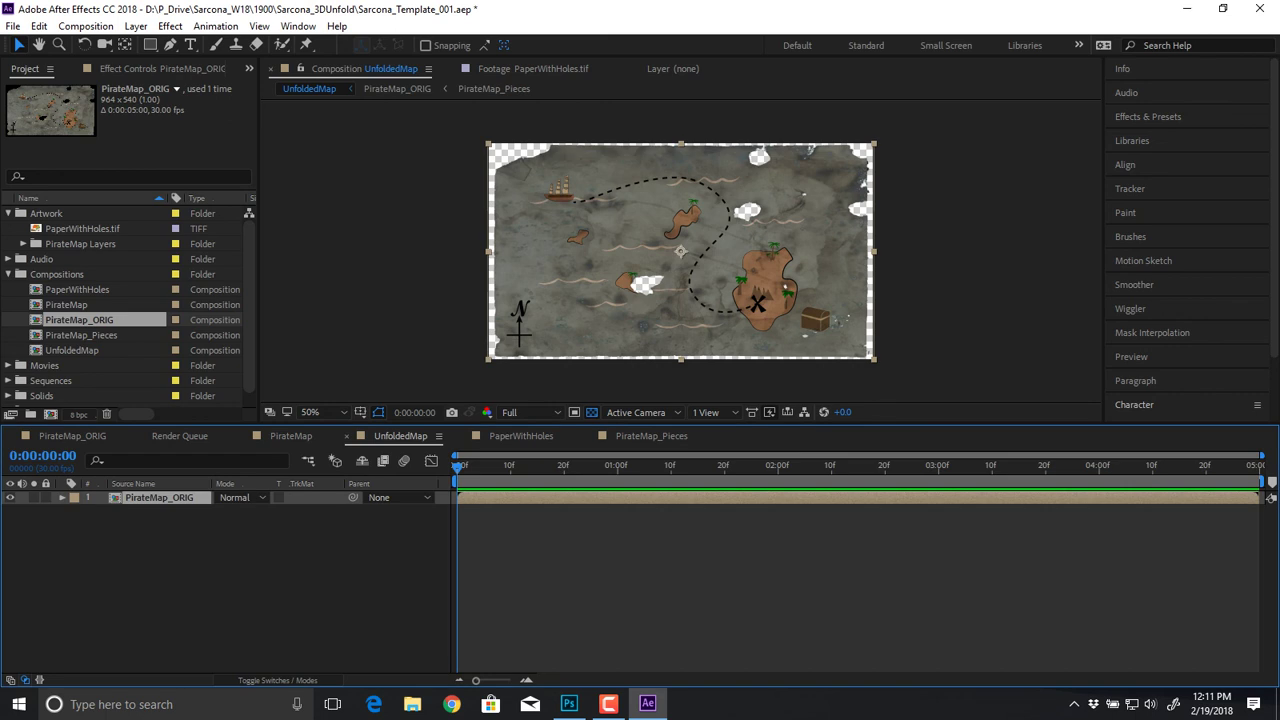
Step: Examine the nested PirateMap_ORIG layer in the UnfoldedMap composition, both as a whole and up close
scroll(681, 251, down, 1)
scroll(681, 251, up, 1)
drag(681, 251, 715, 254)
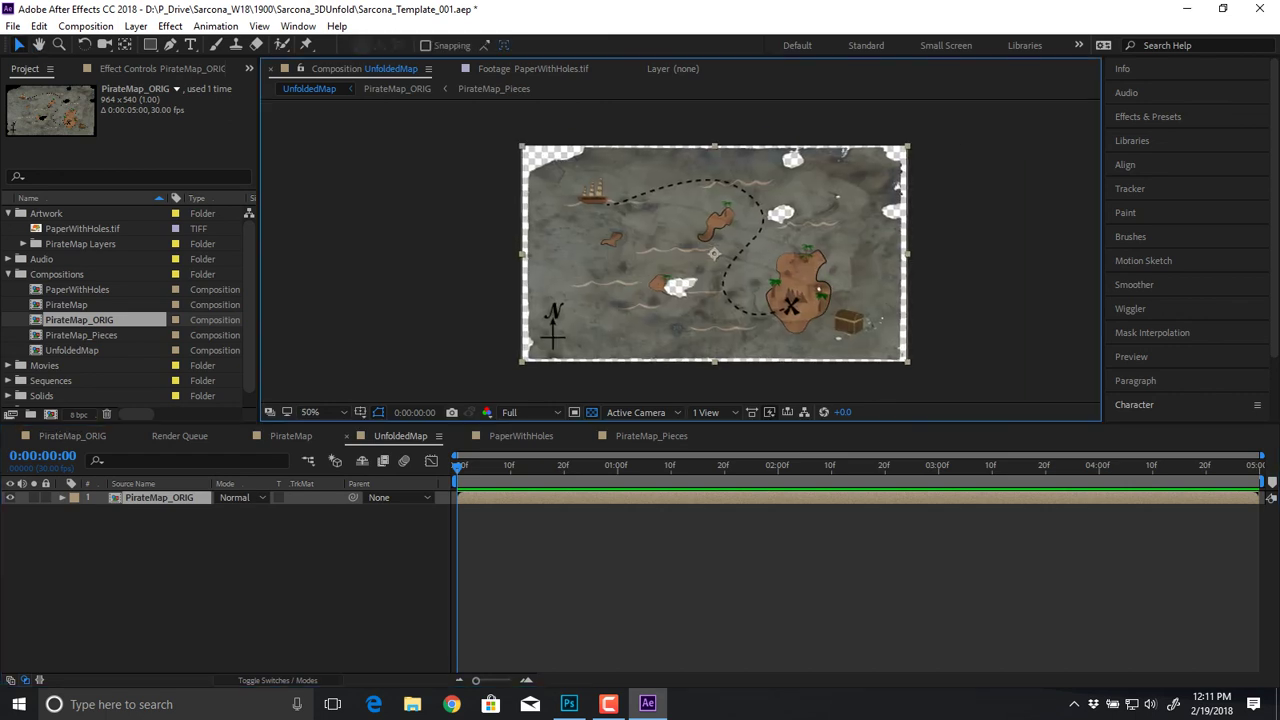
click(159, 497)
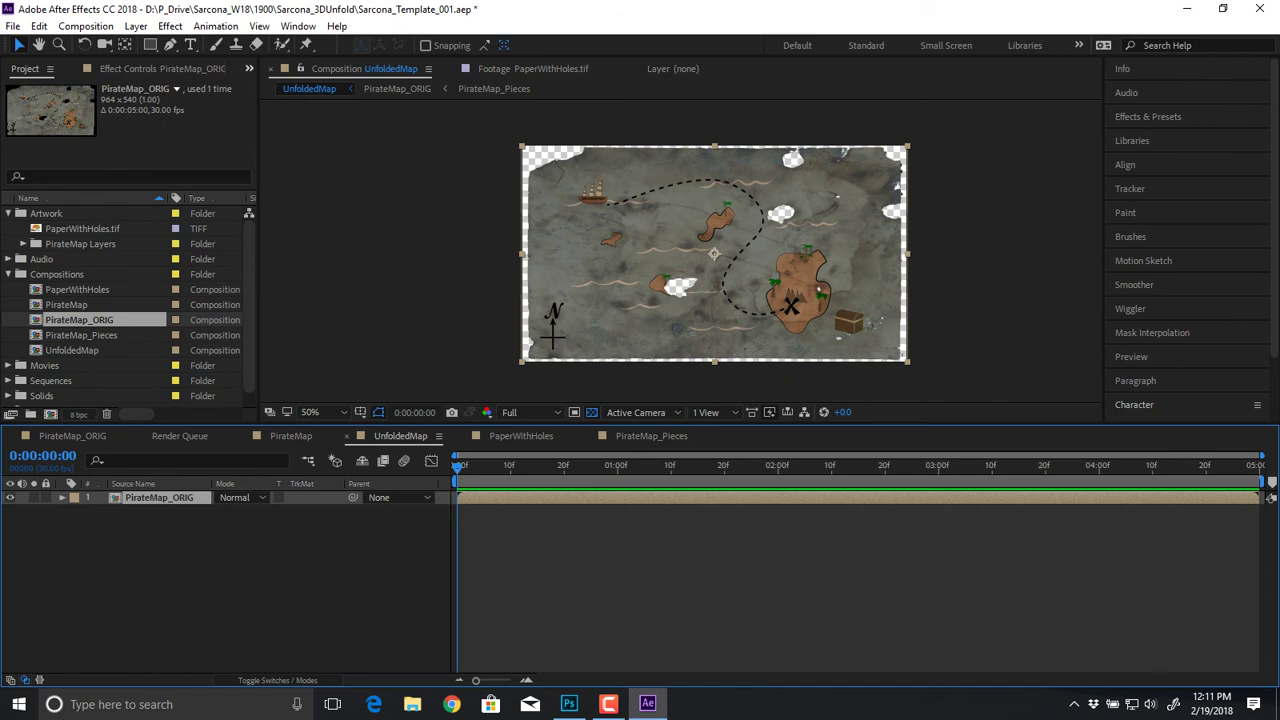
scroll(681, 251, up, 1)
drag(681, 251, 600, 294)
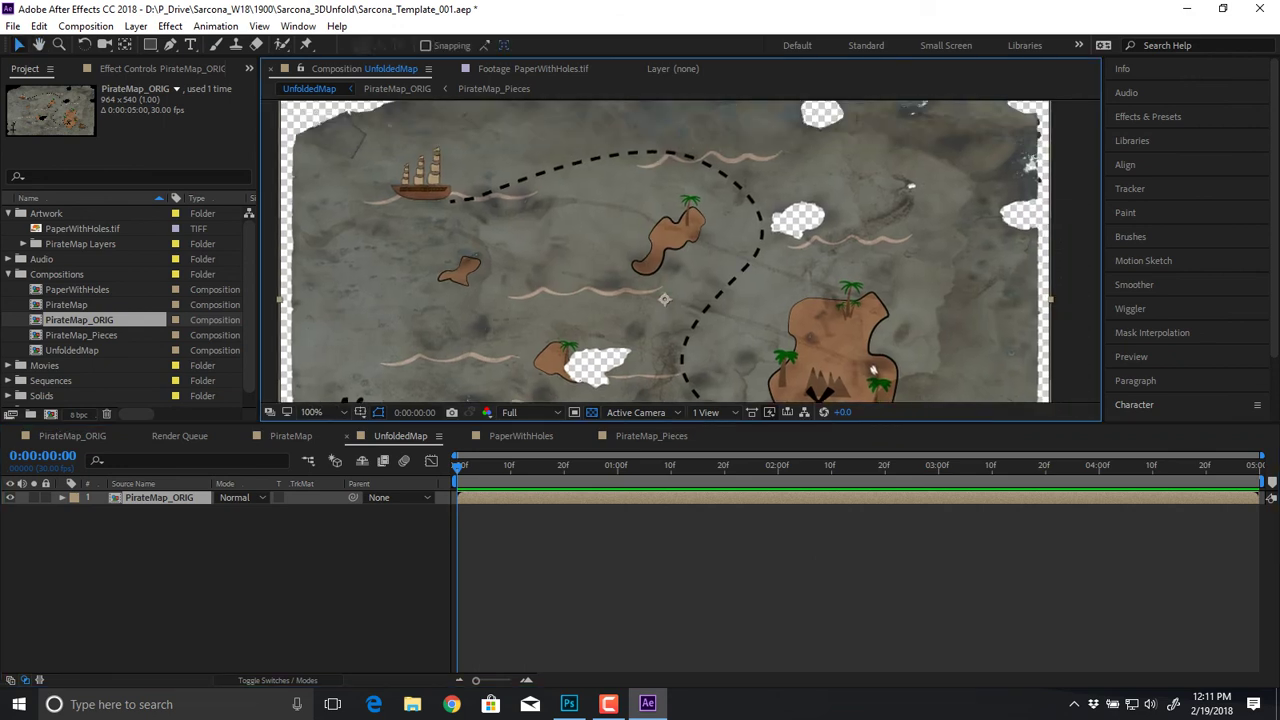
scroll(681, 251, down, 1)
drag(681, 251, 648, 242)
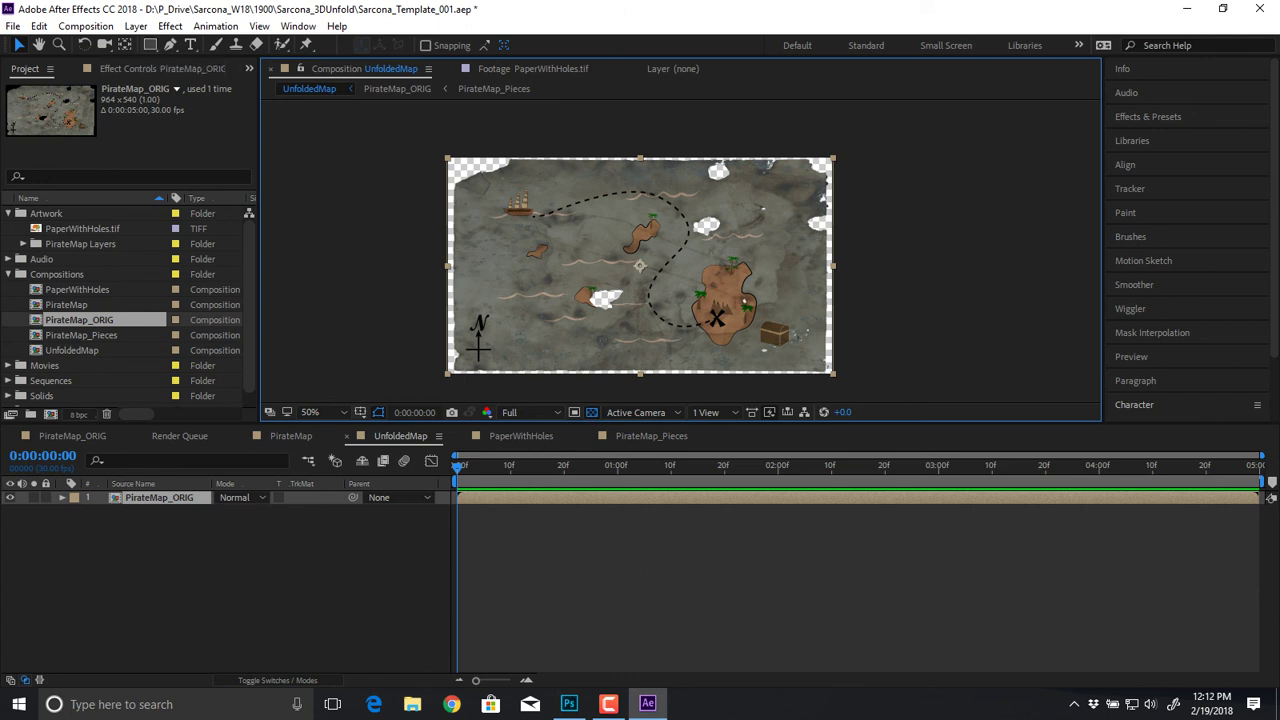
Step: Display the grid over the UnfoldedMap composition and check its lines around the ship in the map's upper-left area
click(360, 412)
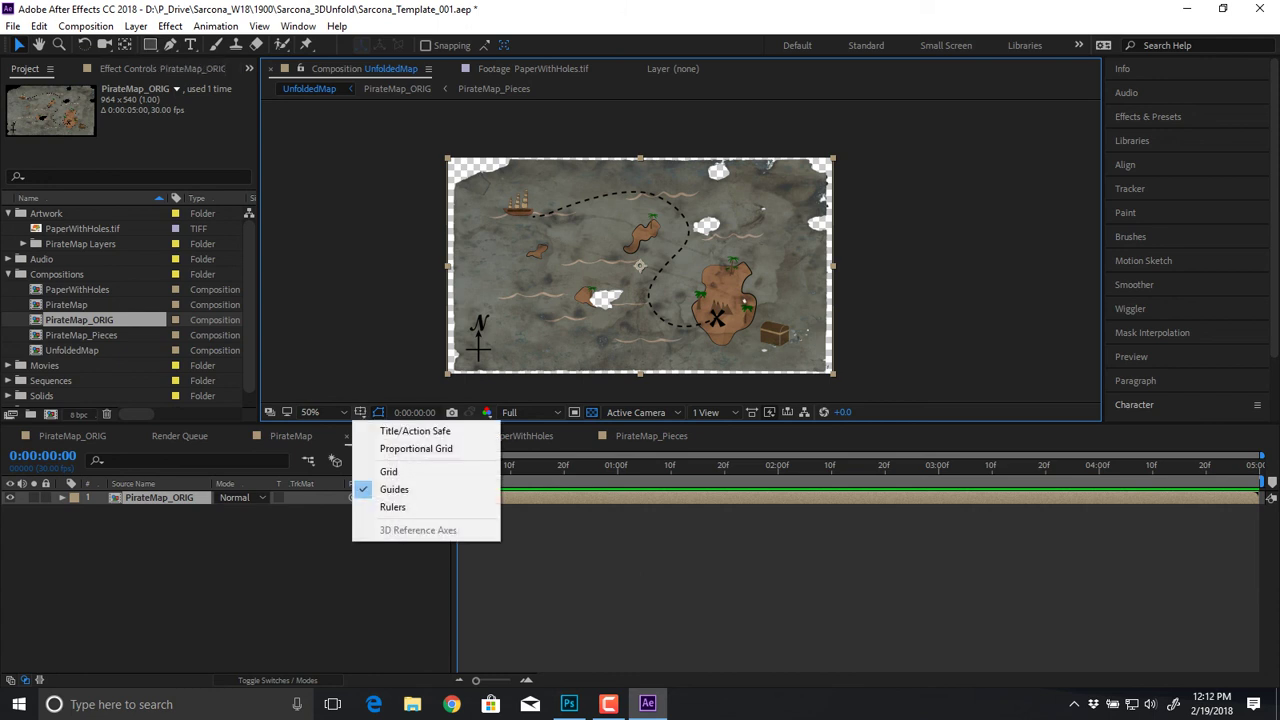
click(389, 472)
scroll(450, 210, up, 1)
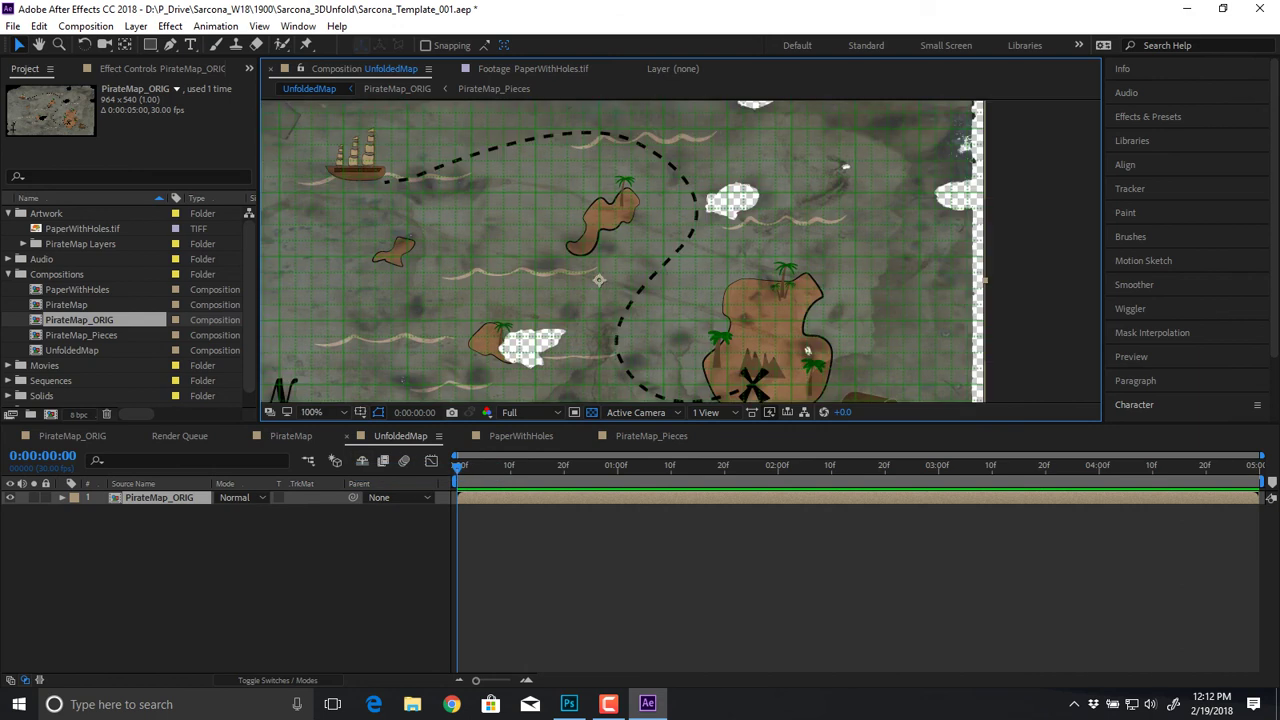
drag(450, 210, 801, 343)
scroll(747, 295, up, 1)
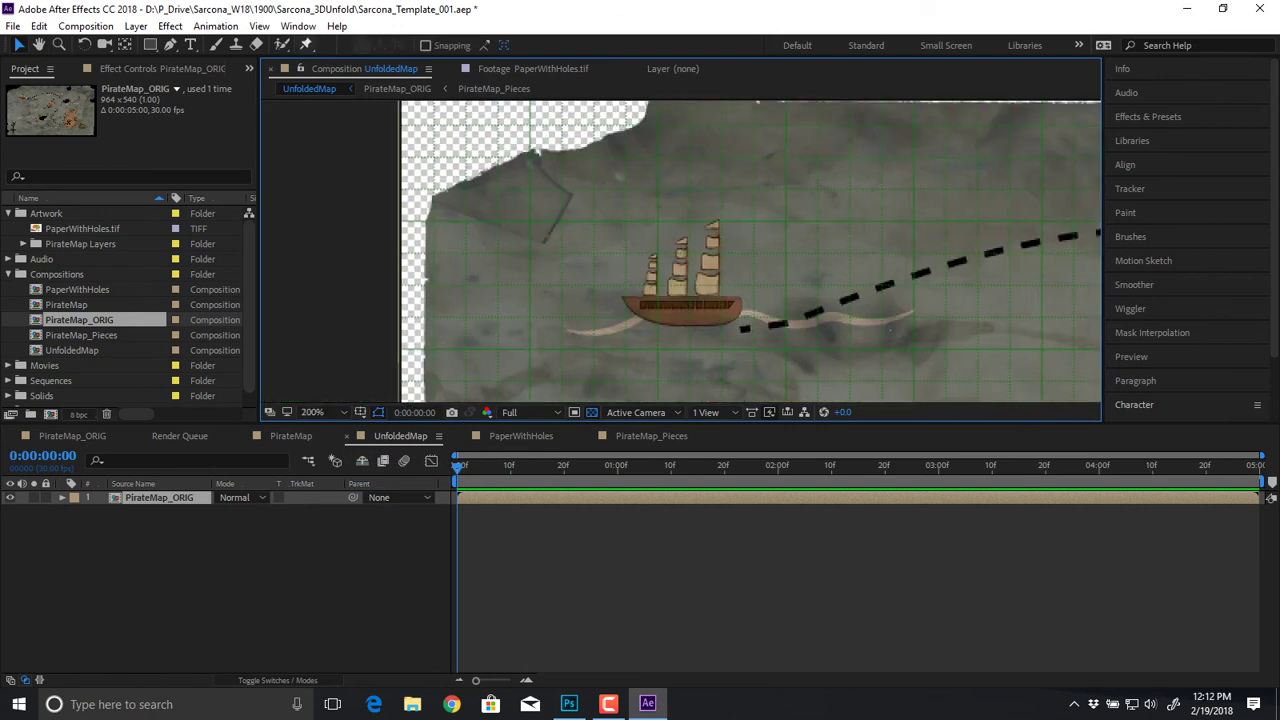
Step: Set the grid's subdivisions to 1 in the Grids & Guides preferences, keeping the composition's grid in view
click(259, 26)
mouse_move(85, 26)
mouse_move(39, 26)
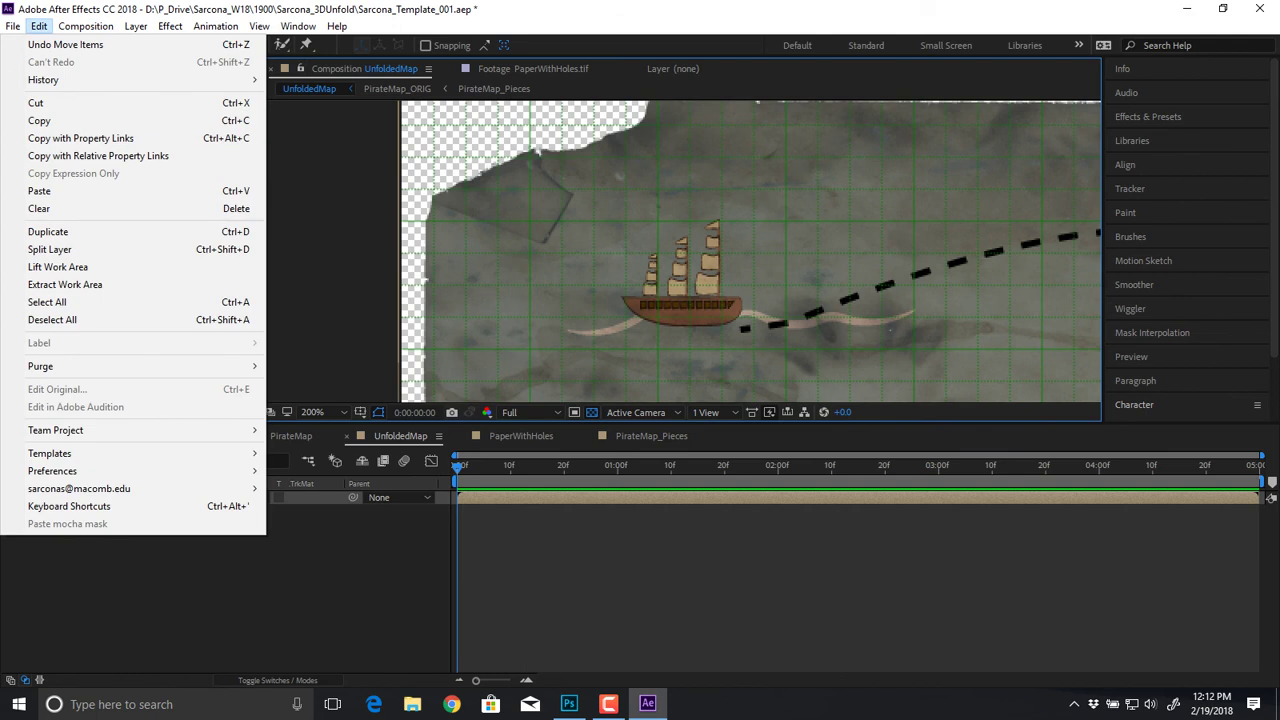
mouse_move(52, 471)
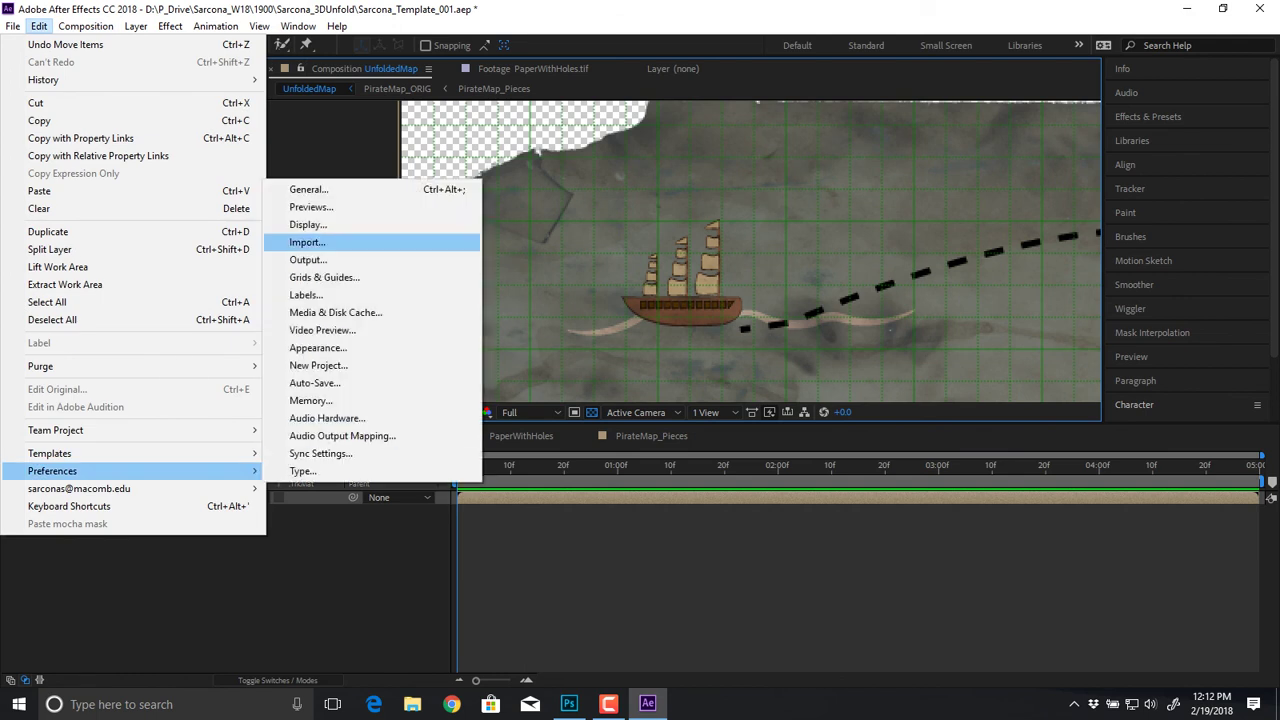
click(325, 278)
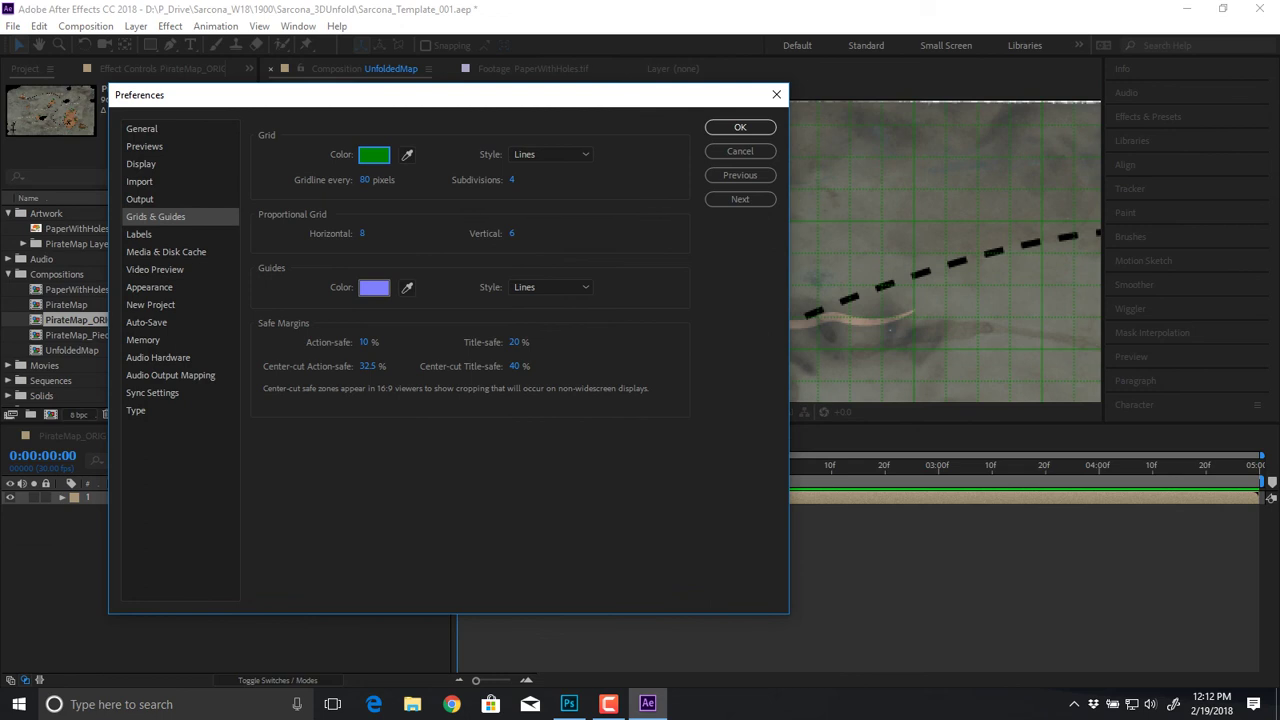
drag(512, 180, 502, 180)
drag(500, 95, 506, 220)
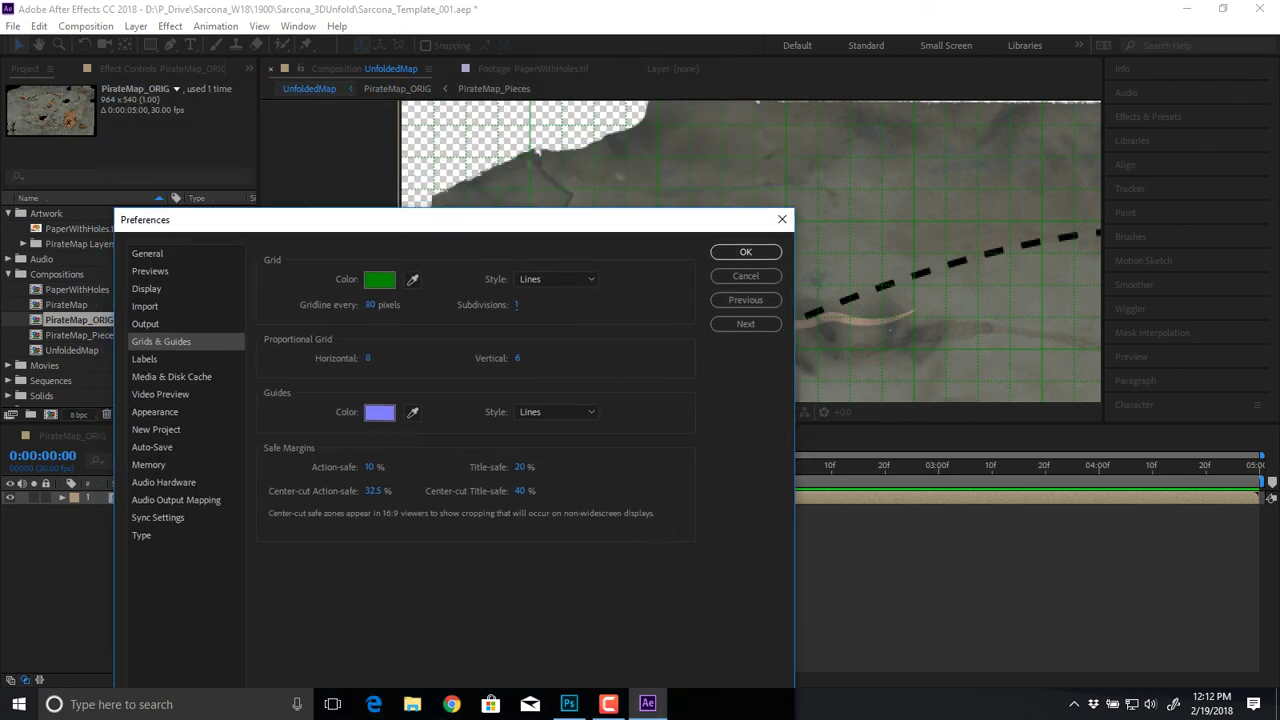
Step: Set the grid to draw a gridline every 150 pixels and apply the preferences
click(371, 305)
text(200)
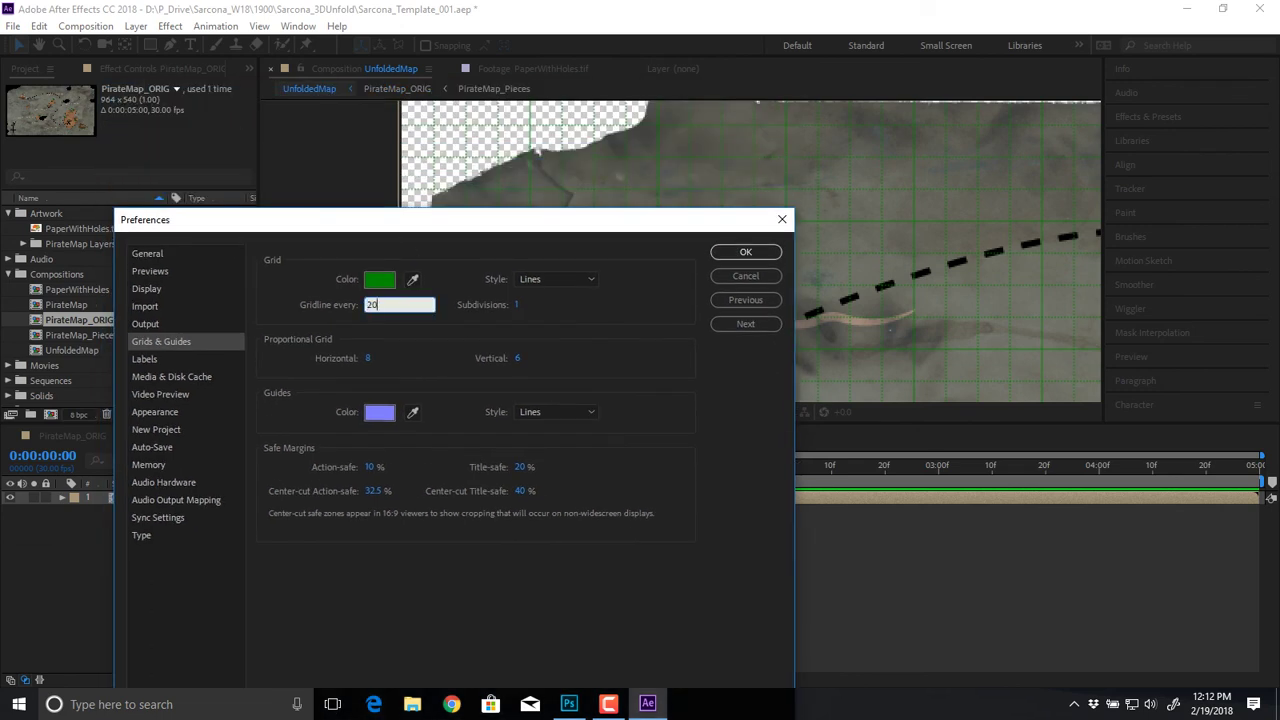
key(BackSpace)
key(BackSpace)
key(BackSpace)
text(15)
key(Return)
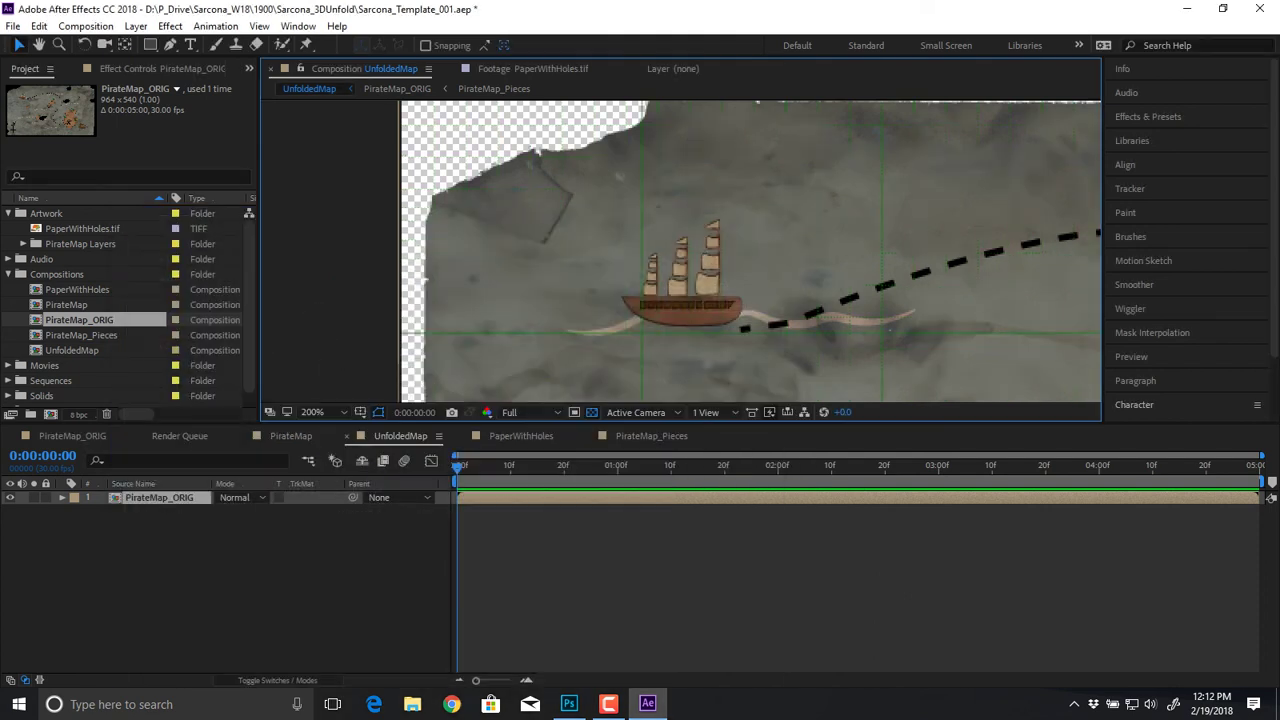
Step: Reopen the Grids & Guides preferences
scroll(906, 352, down, 2)
drag(906, 352, 797, 281)
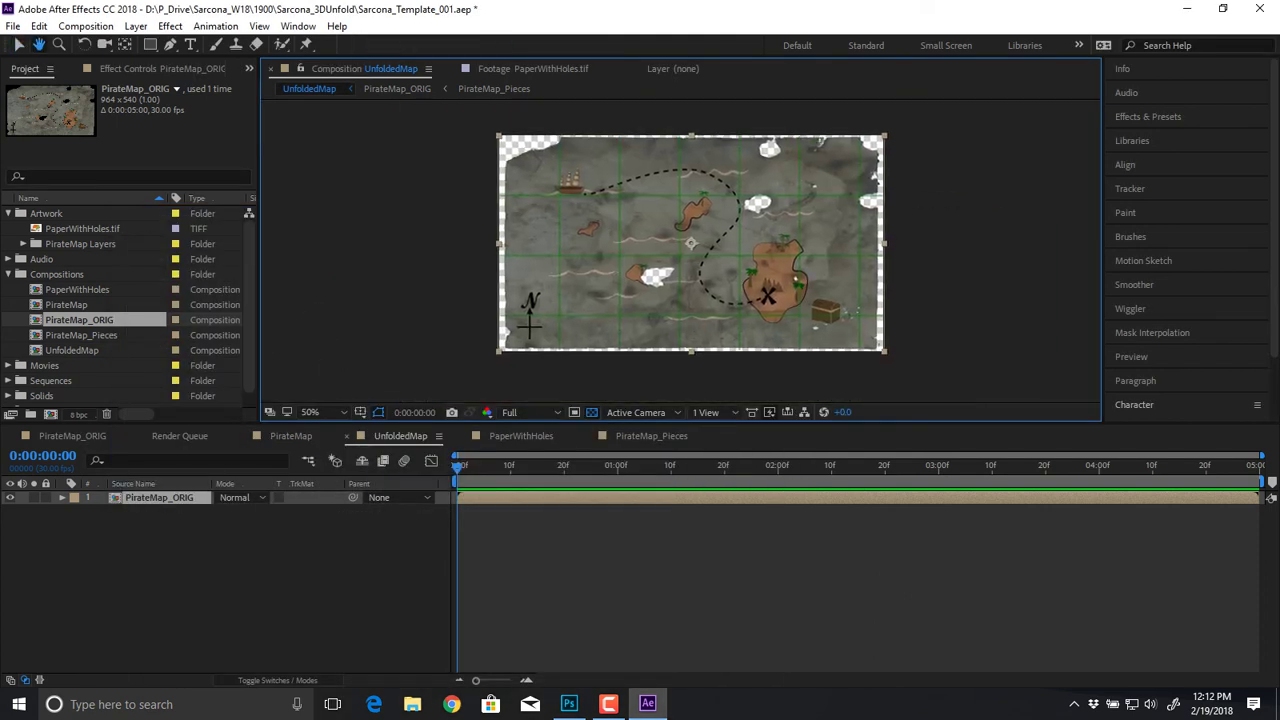
key(v)
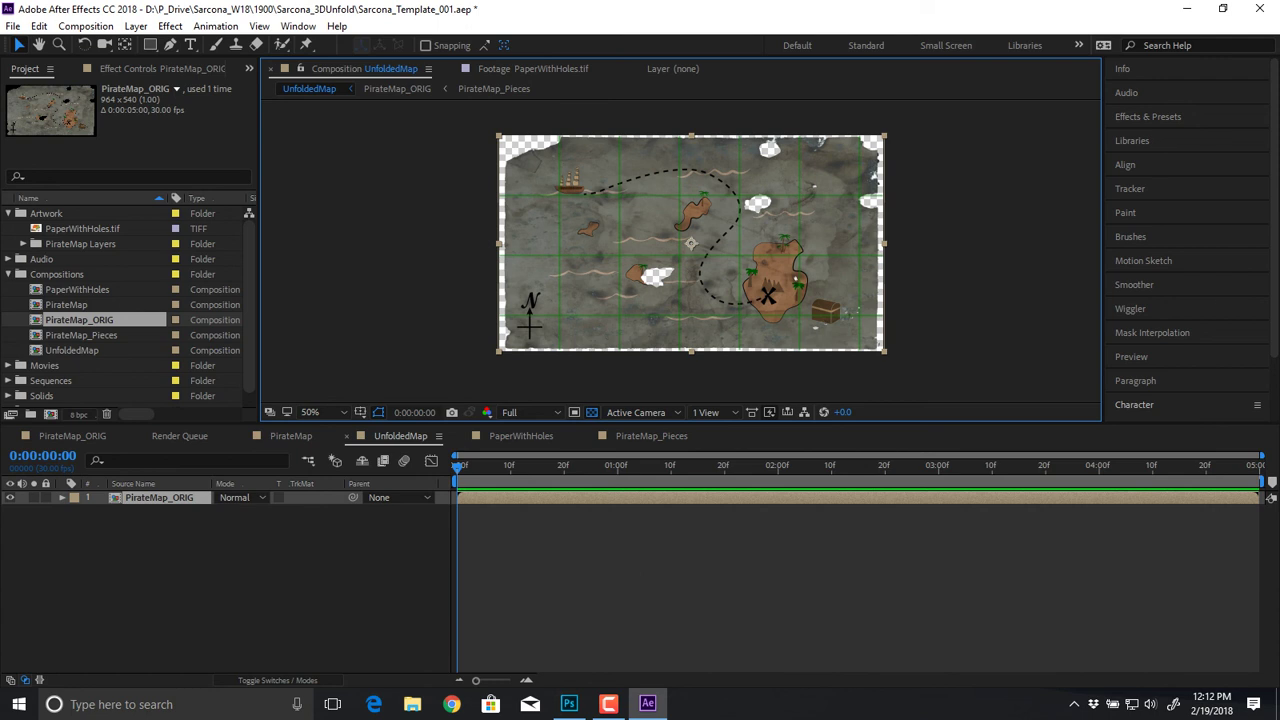
scroll(700, 236, up, 1)
drag(700, 236, 707, 307)
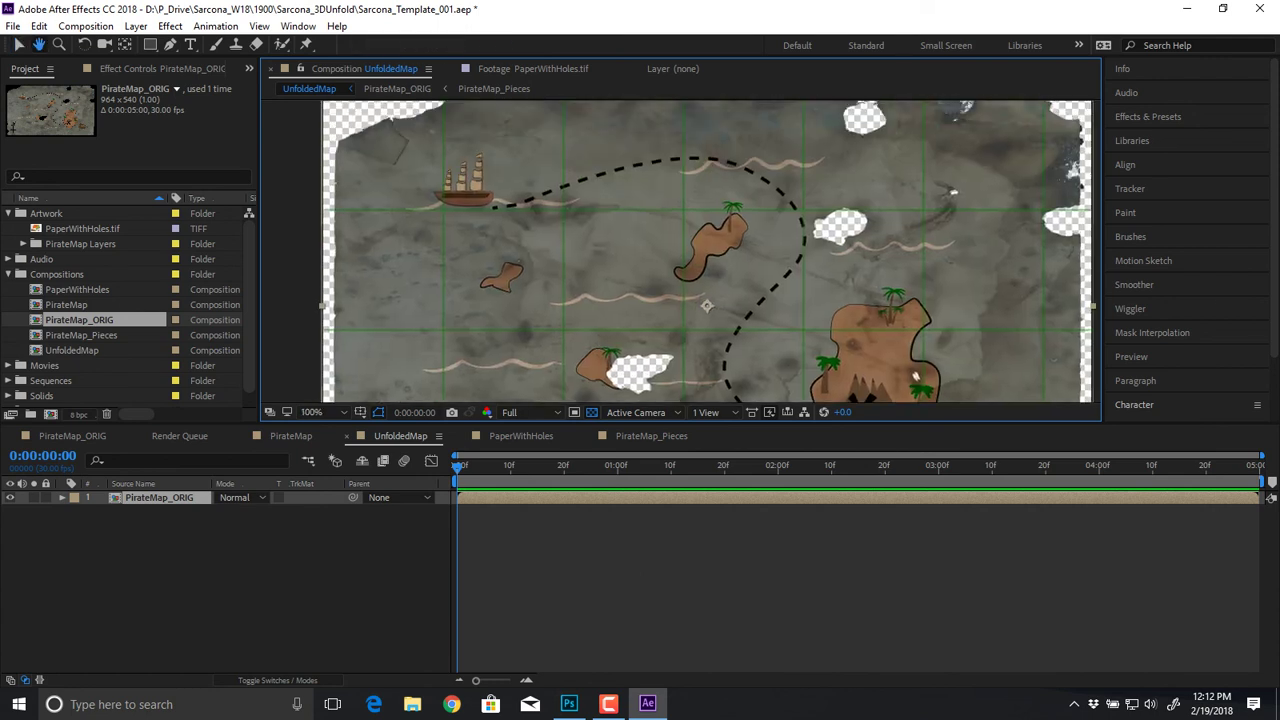
click(38, 26)
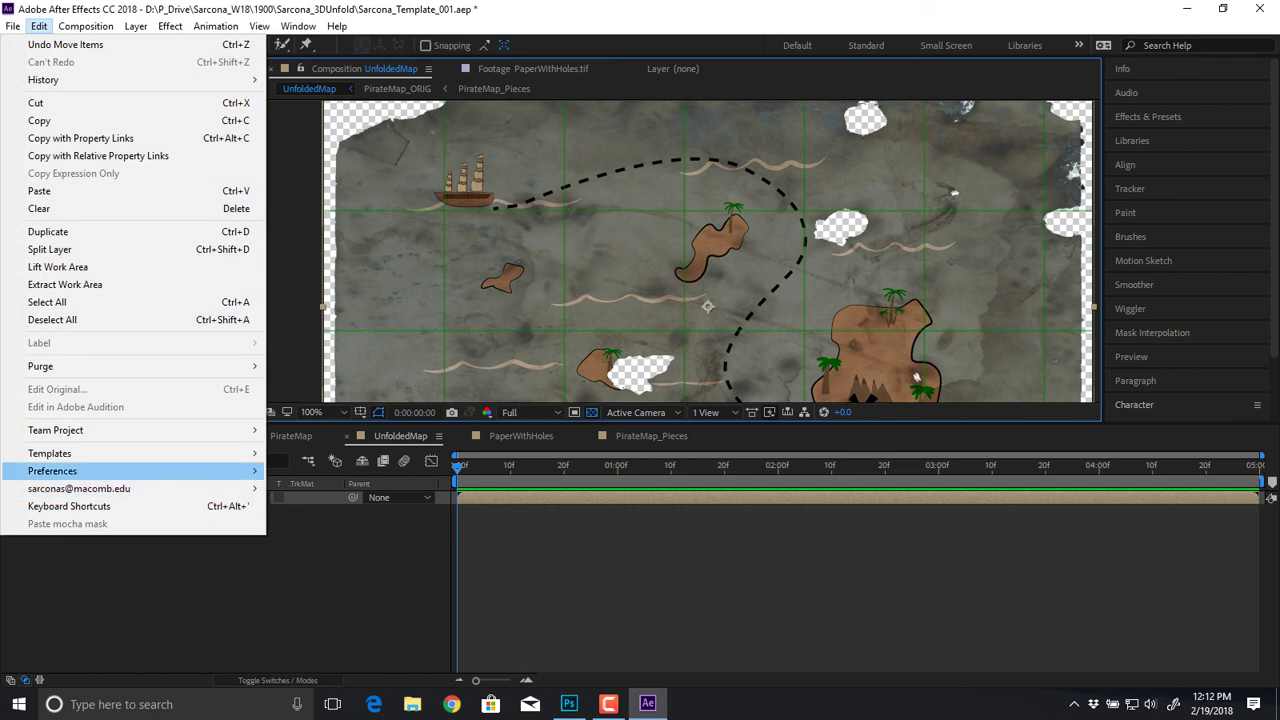
mouse_move(52, 470)
click(308, 260)
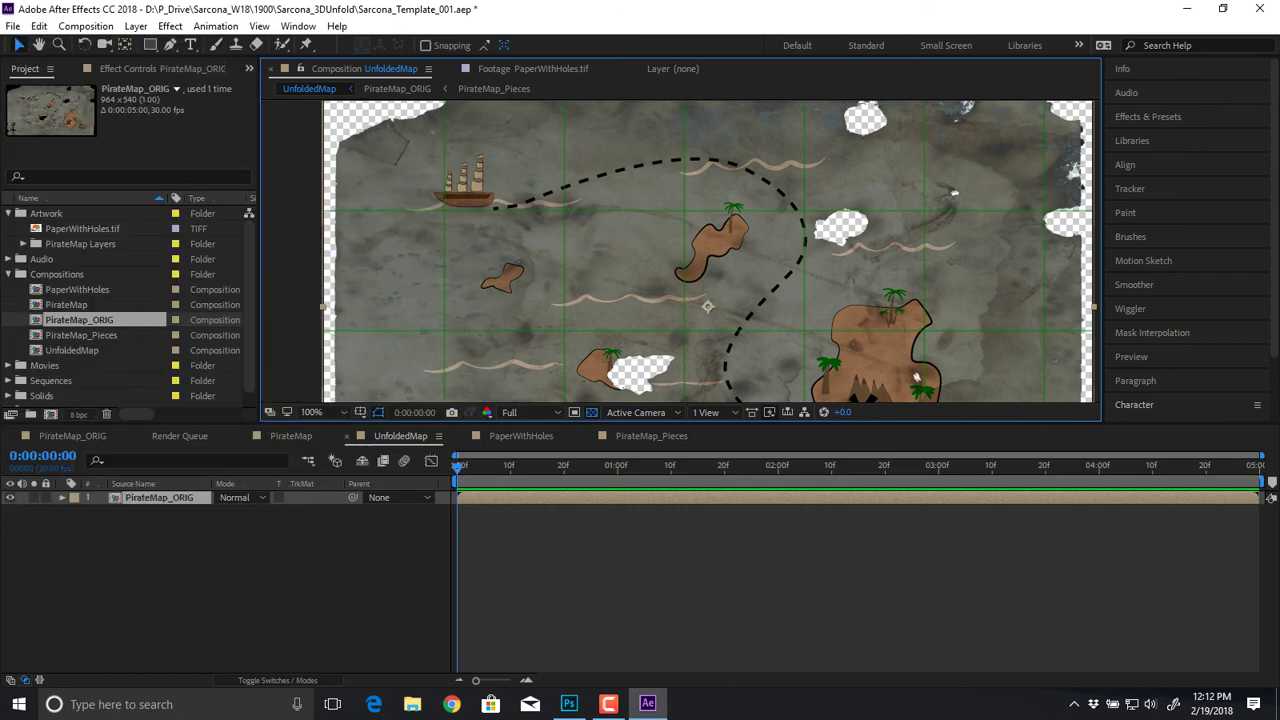
click(161, 342)
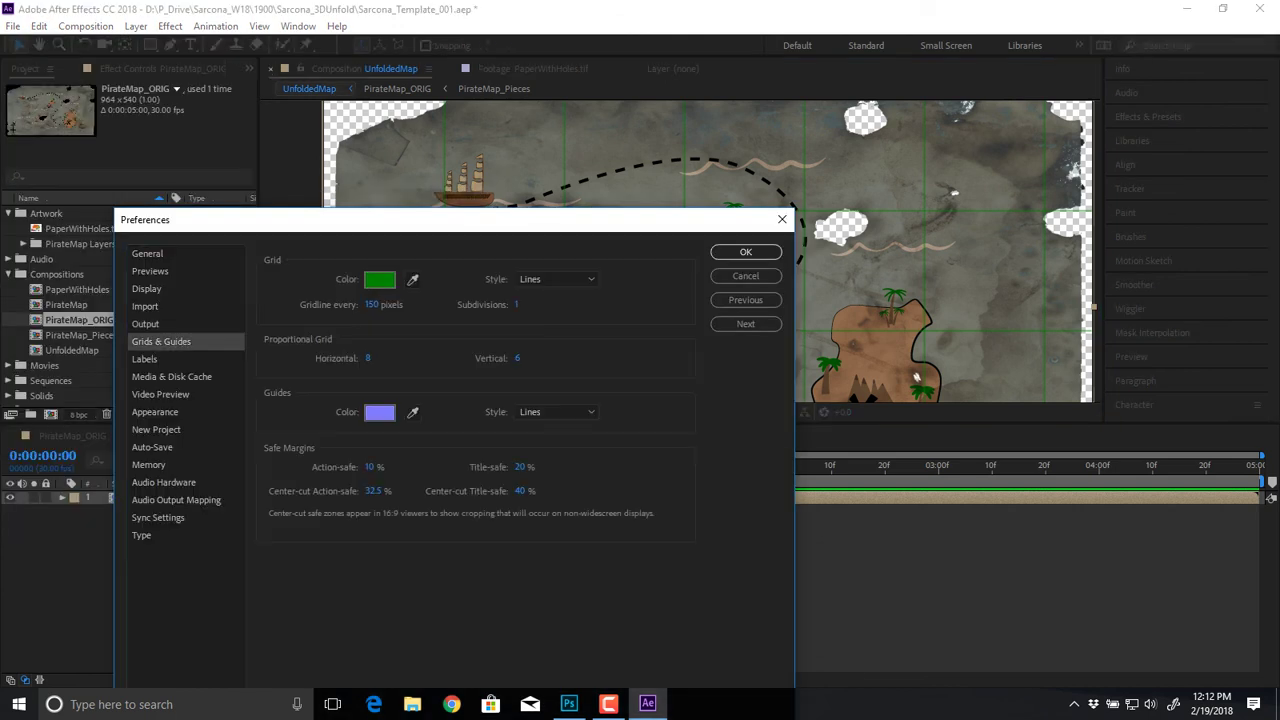
Step: Set the grid color to light green (6EB46E)
click(380, 280)
drag(144, 115, 100, 99)
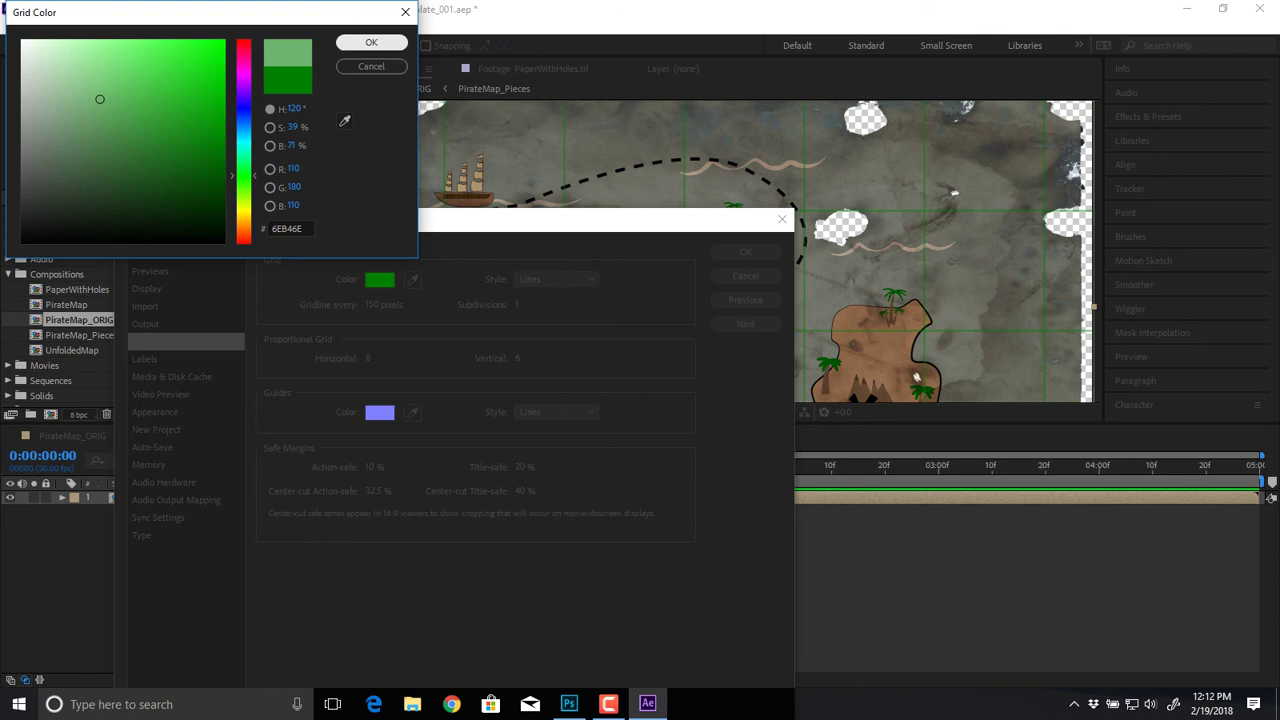
key(Return)
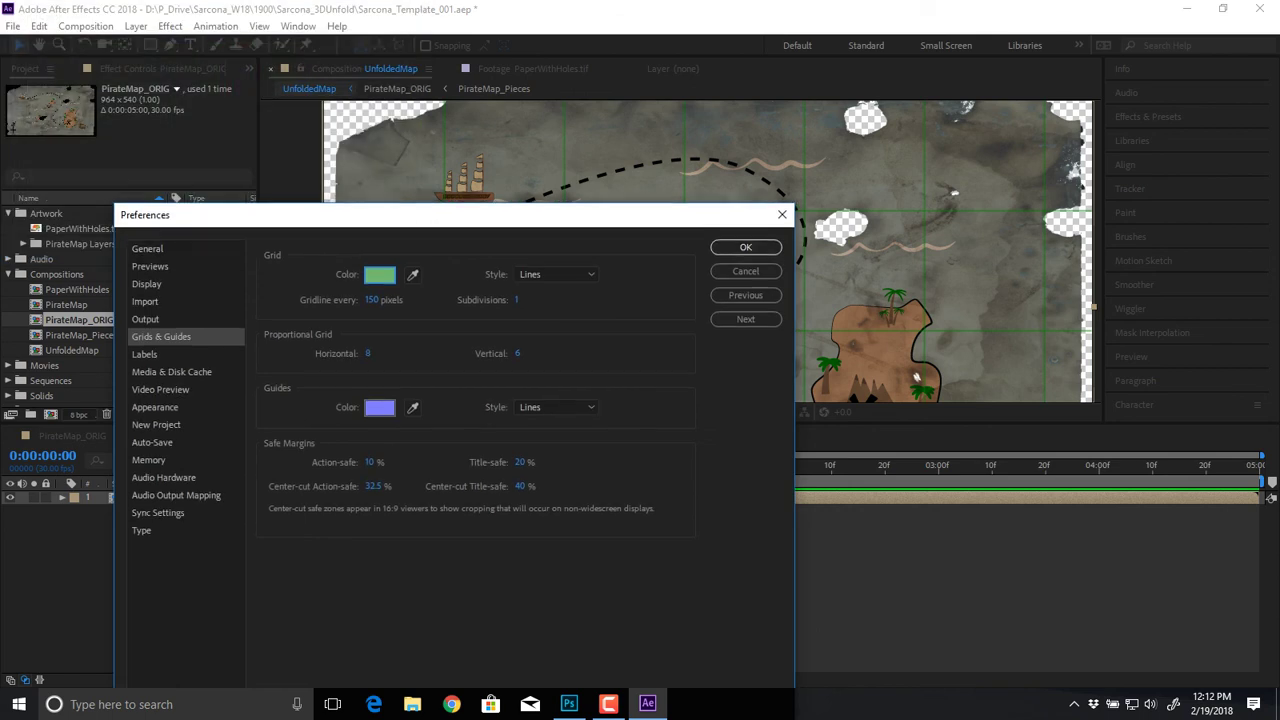
Step: Set the grid color to bright red and apply the preferences
click(380, 279)
click(243, 240)
drag(208, 198, 226, 38)
click(371, 43)
click(746, 247)
Step: Examine how the red grid divides the whole pirate map into squares
drag(746, 247, 597, 320)
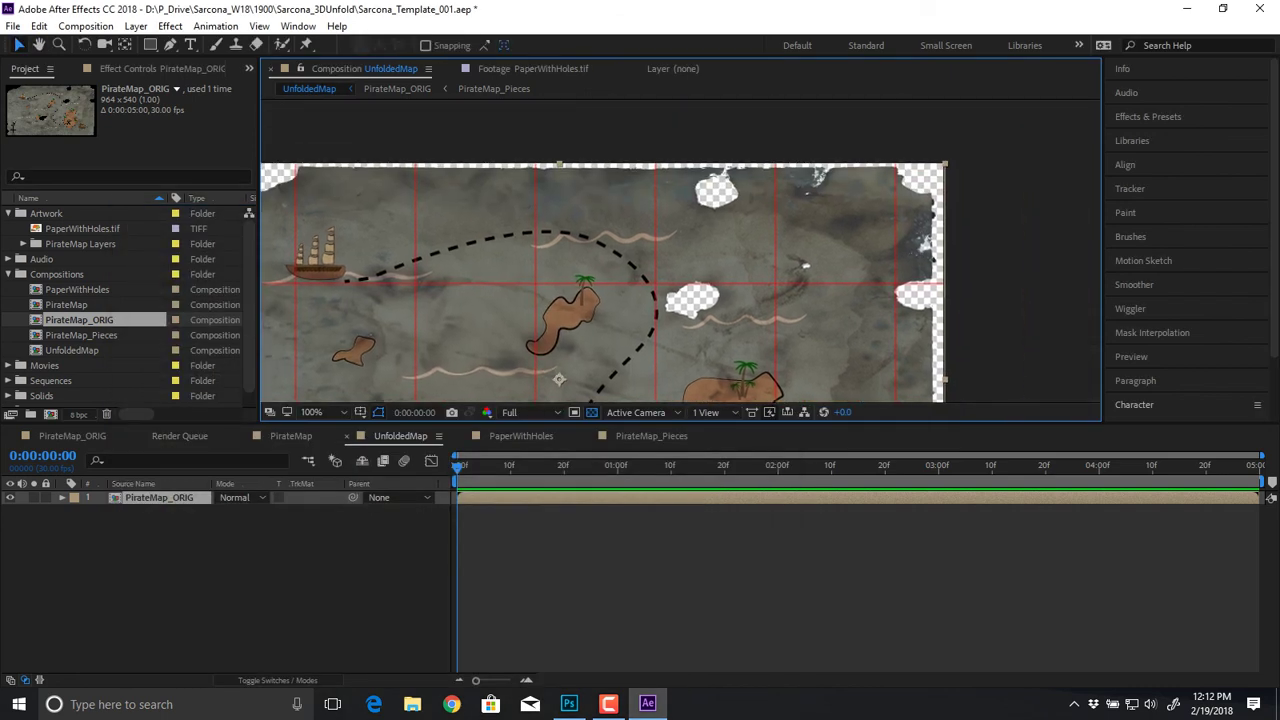
scroll(726, 349, down, 1)
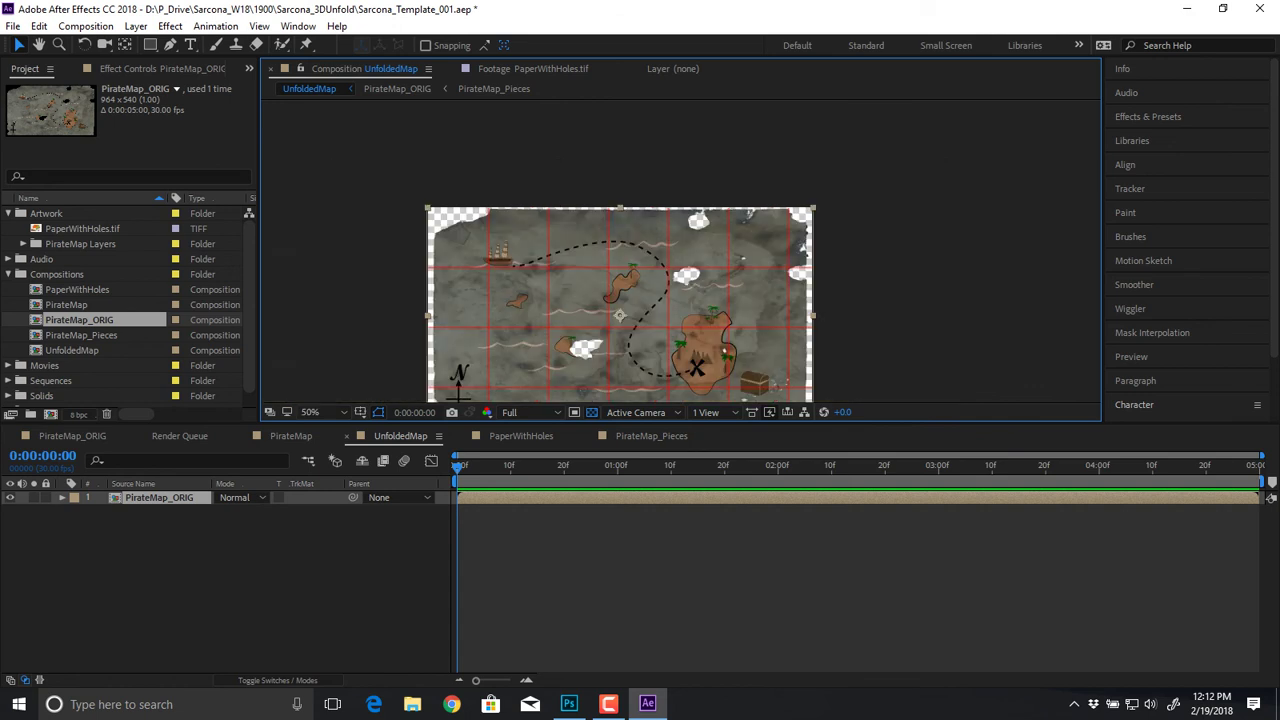
drag(726, 349, 833, 257)
key(v)
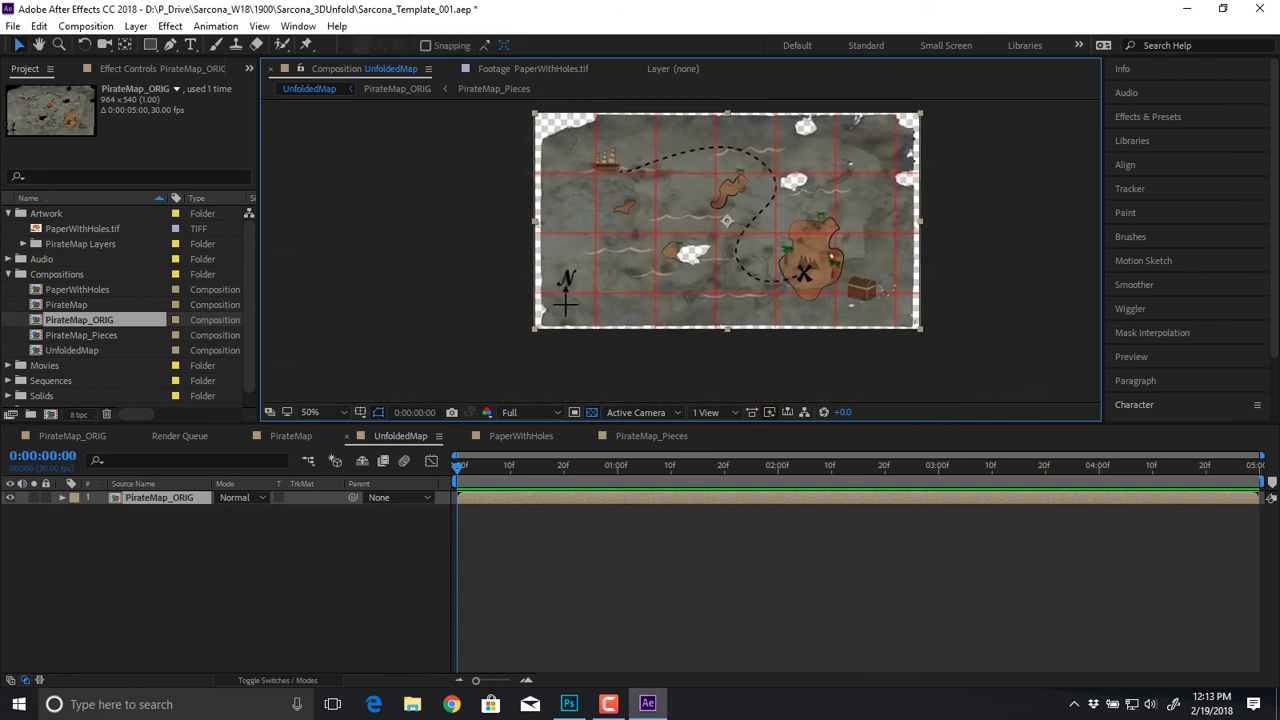
key(space)
drag(833, 257, 787, 308)
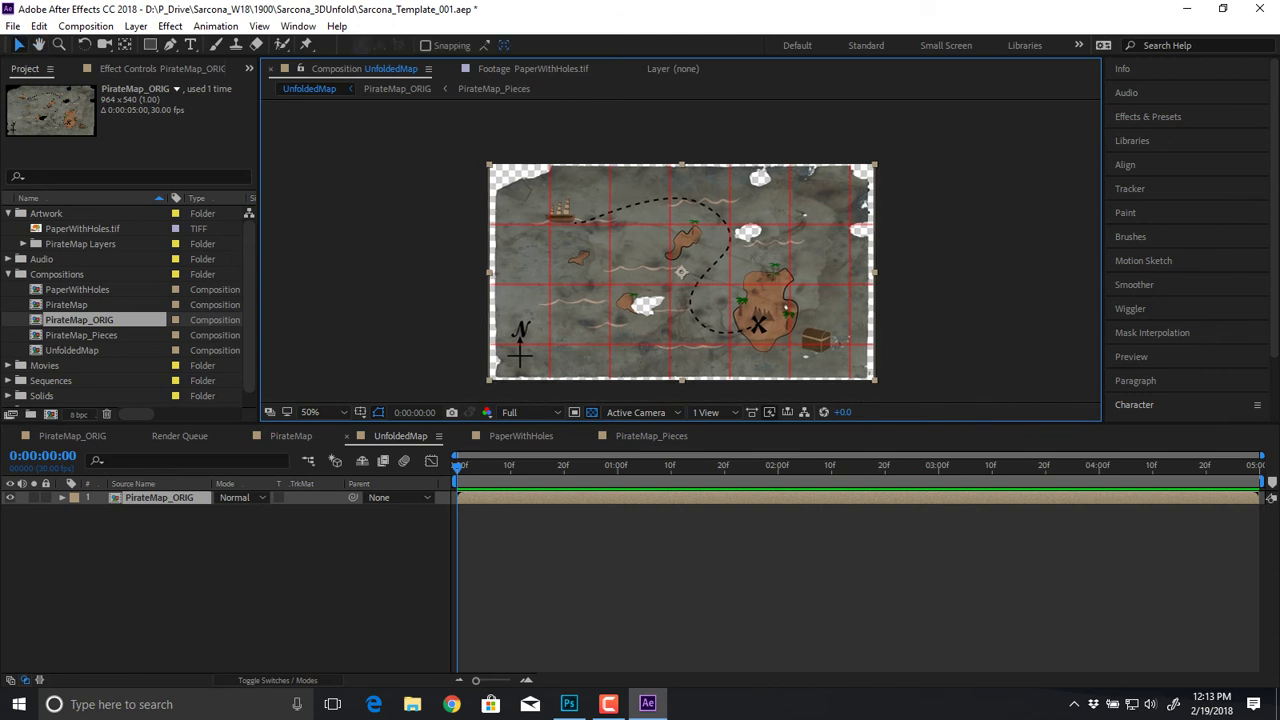
scroll(544, 176, up, 3)
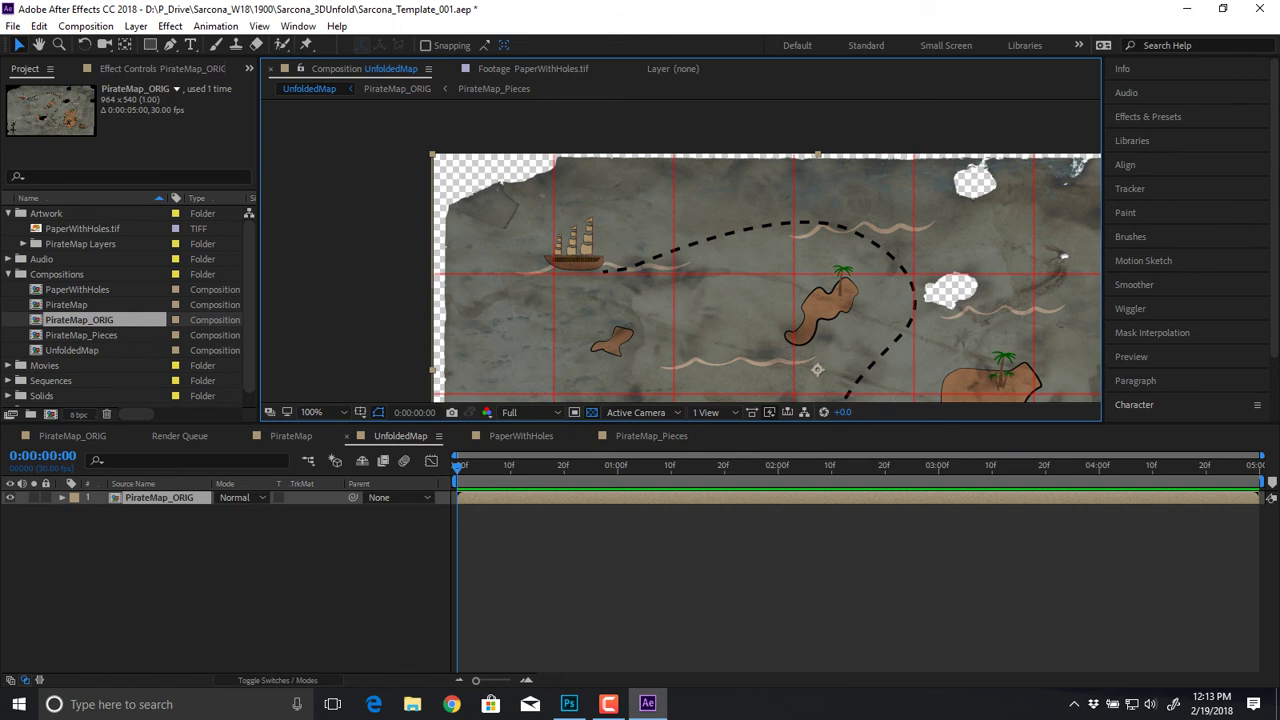
drag(818, 370, 700, 181)
scroll(700, 181, down, 1)
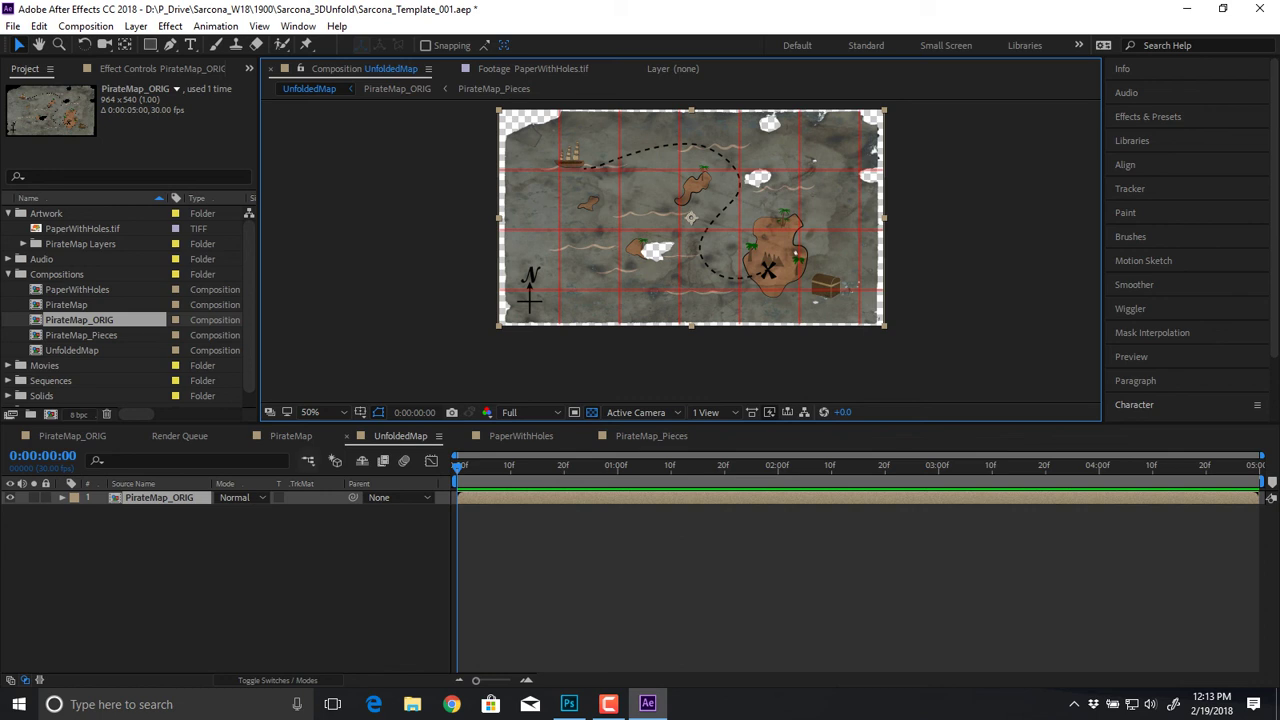
Step: Duplicate the PirateMap_ORIG layer repeatedly until the UnfoldedMap composition holds 28 copies of it
click(1270, 498)
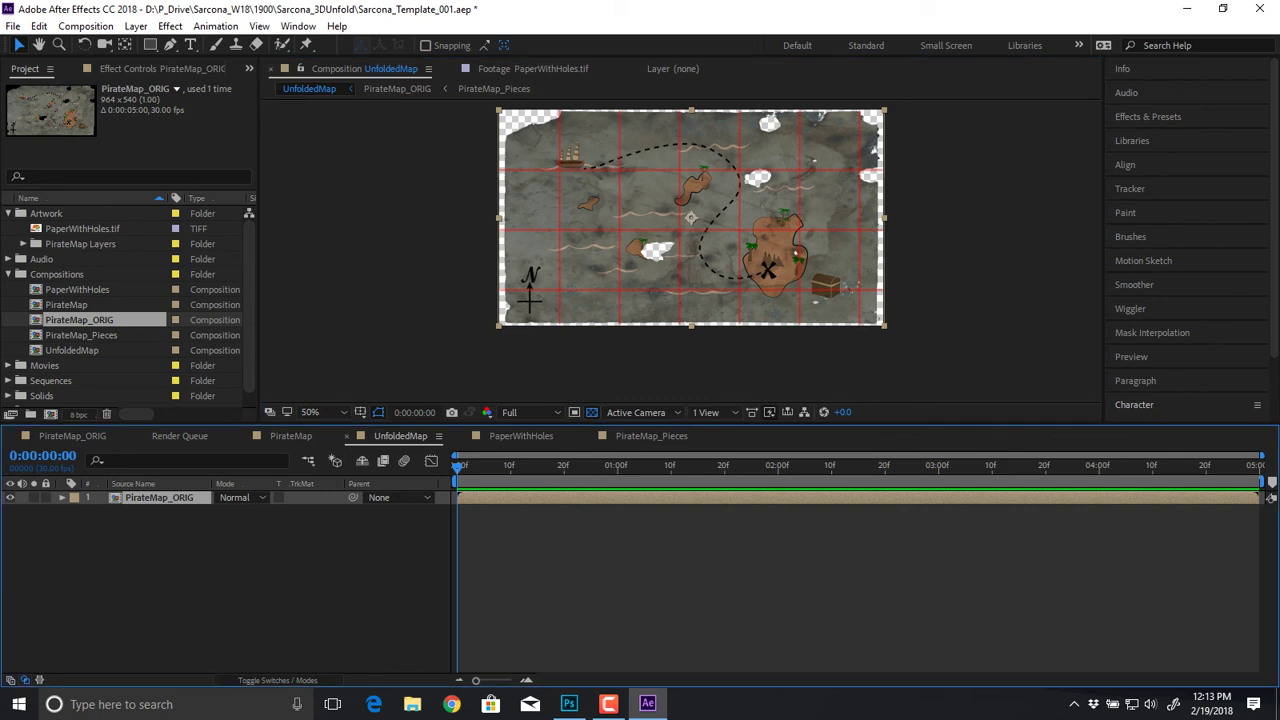
click(160, 540)
click(153, 499)
key(ctrl+d)
key(ctrl+d)
key(ctrl+d)
key(ctrl+d)
key(ctrl+d)
key(ctrl+d)
key(ctrl+d)
key(ctrl+d)
key(ctrl+d)
key(ctrl+d)
key(ctrl+d)
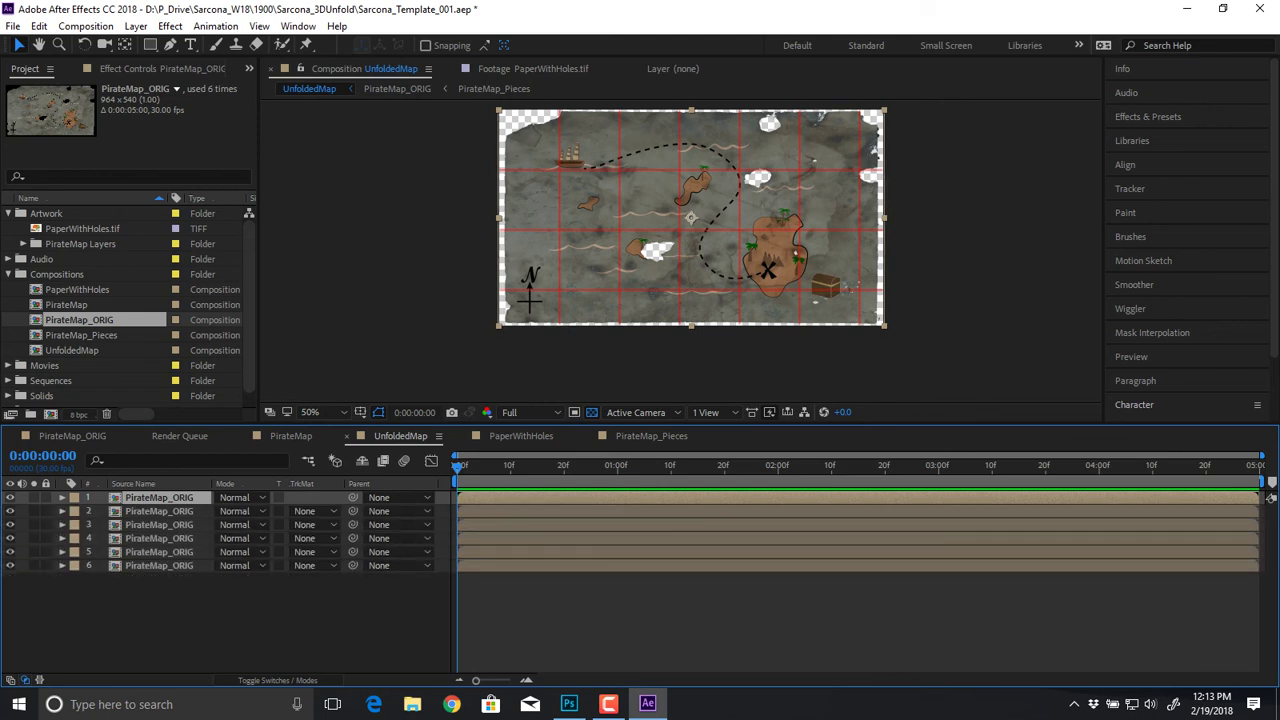
key(ctrl+d)
key(ctrl+d)
key(ctrl+d)
key(ctrl+d)
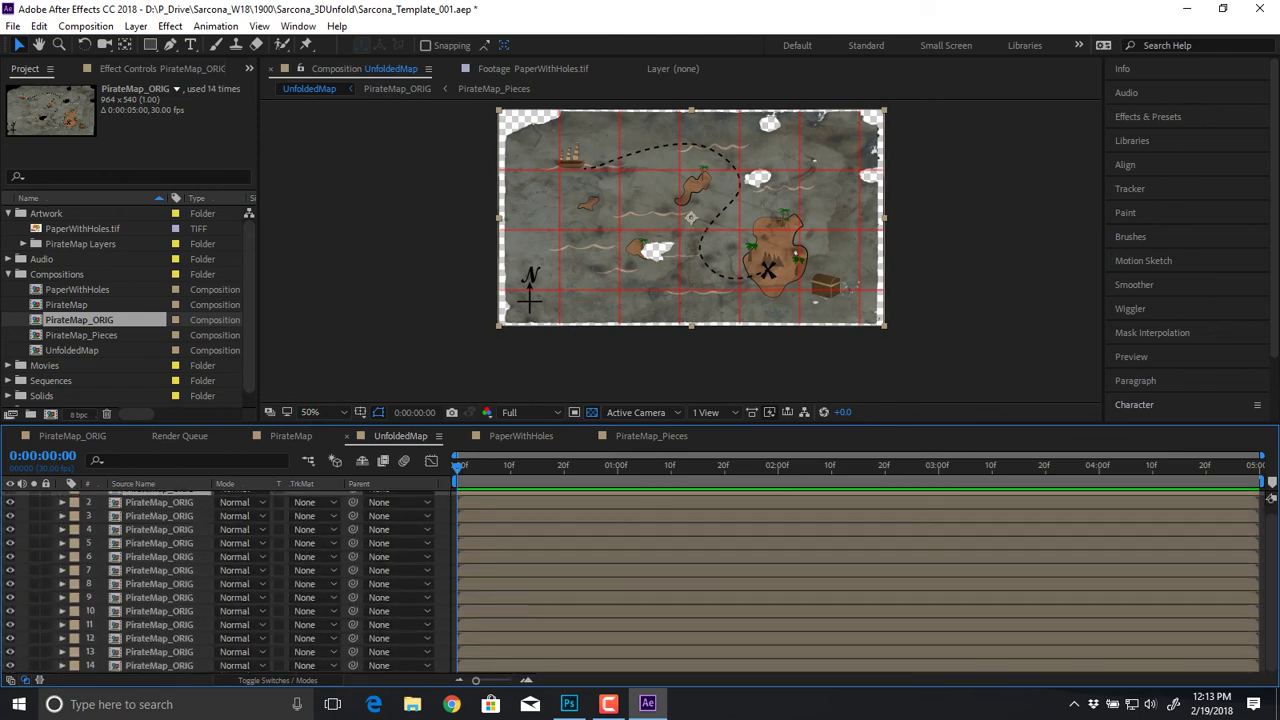
key(ctrl+d)
key(ctrl+d)
key(ctrl+d)
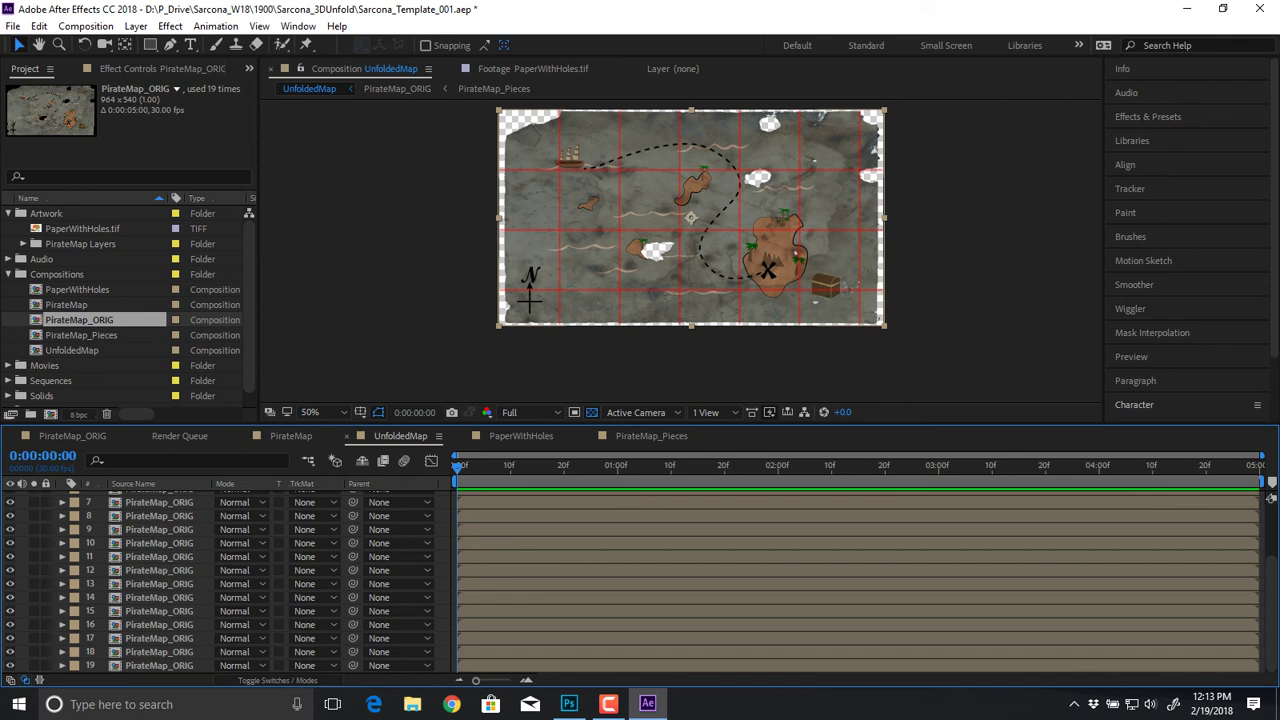
key(ctrl+d)
key(ctrl+d)
key(ctrl+d)
key(ctrl+d)
key(ctrl+d)
key(ctrl+d)
key(ctrl+d)
key(ctrl+d)
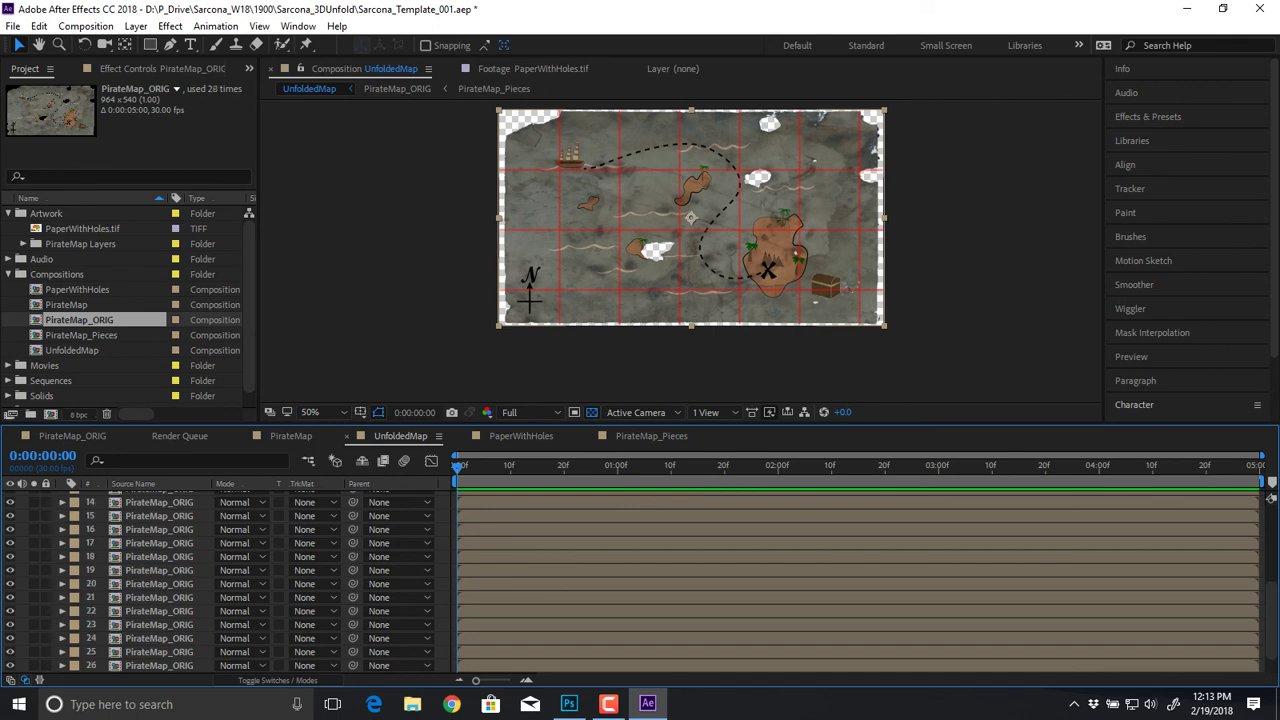
Step: Review the full stack of PirateMap_ORIG layers with all of them selected, and clear the selection
scroll(640, 580, up, 5)
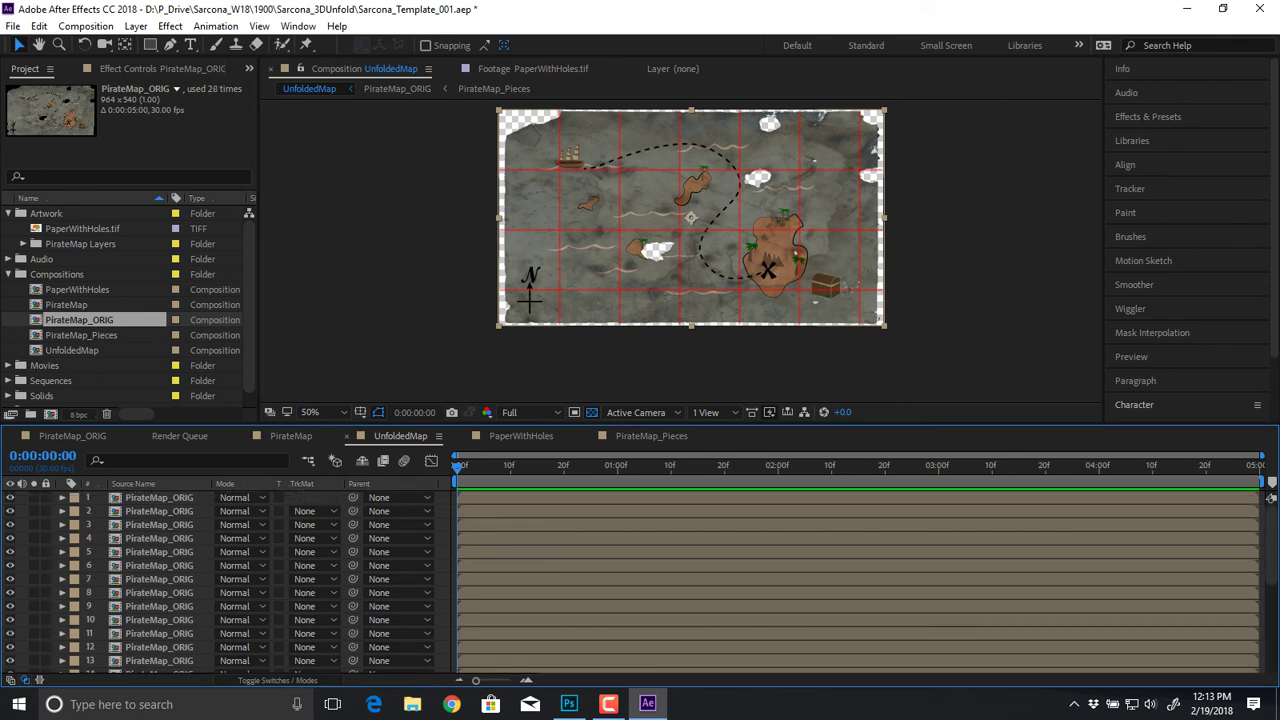
key(ctrl+a)
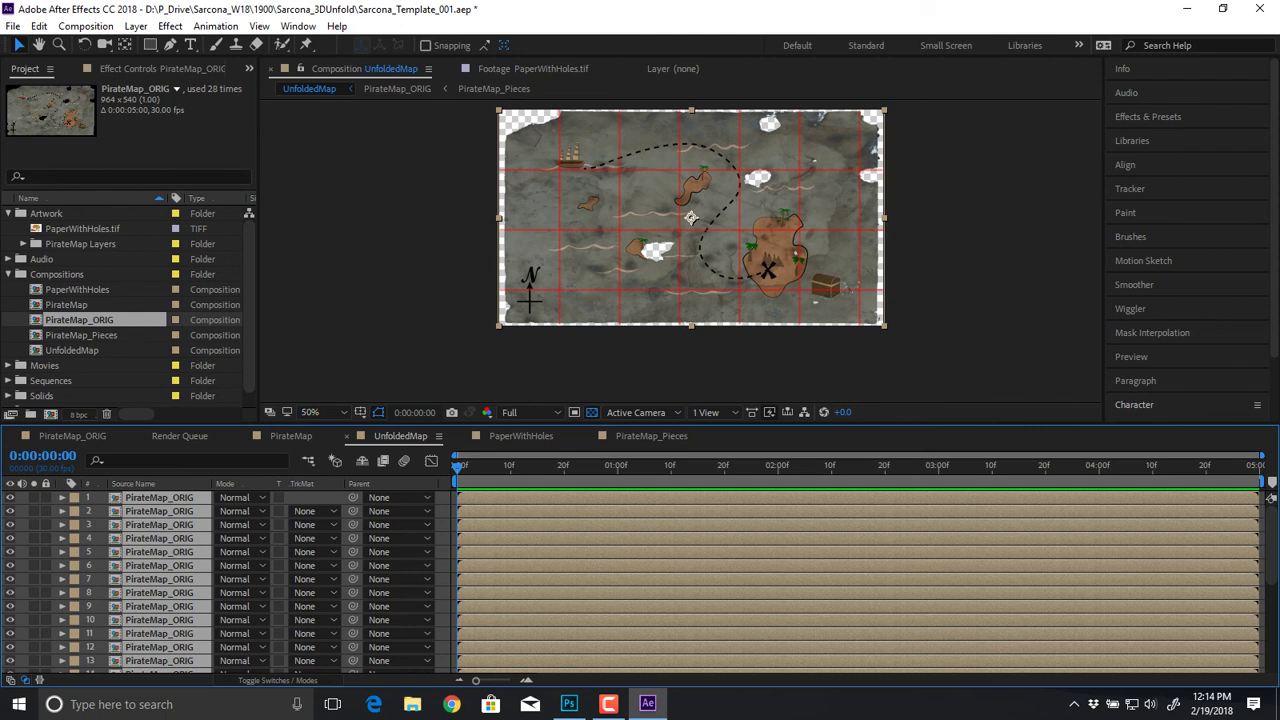
key(ctrl+shift+a)
key(ctrl+a)
scroll(220, 580, down, 2)
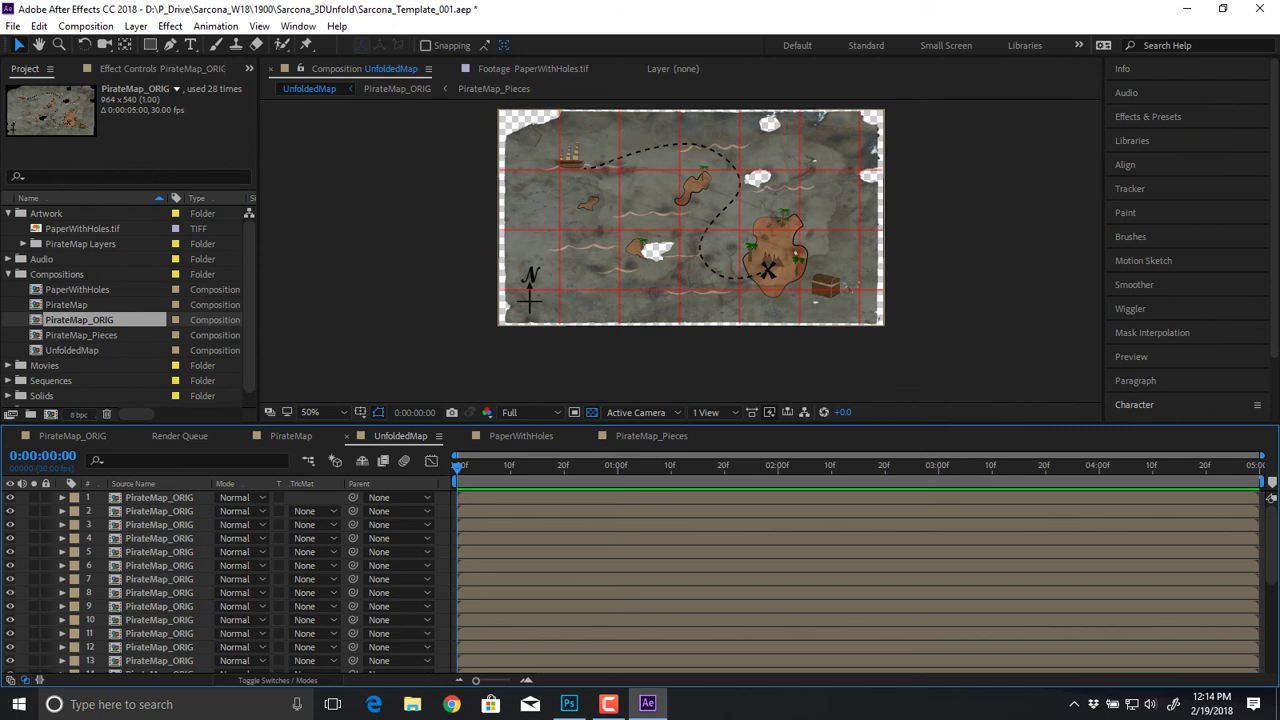
scroll(220, 580, down, 3)
key(ctrl+a)
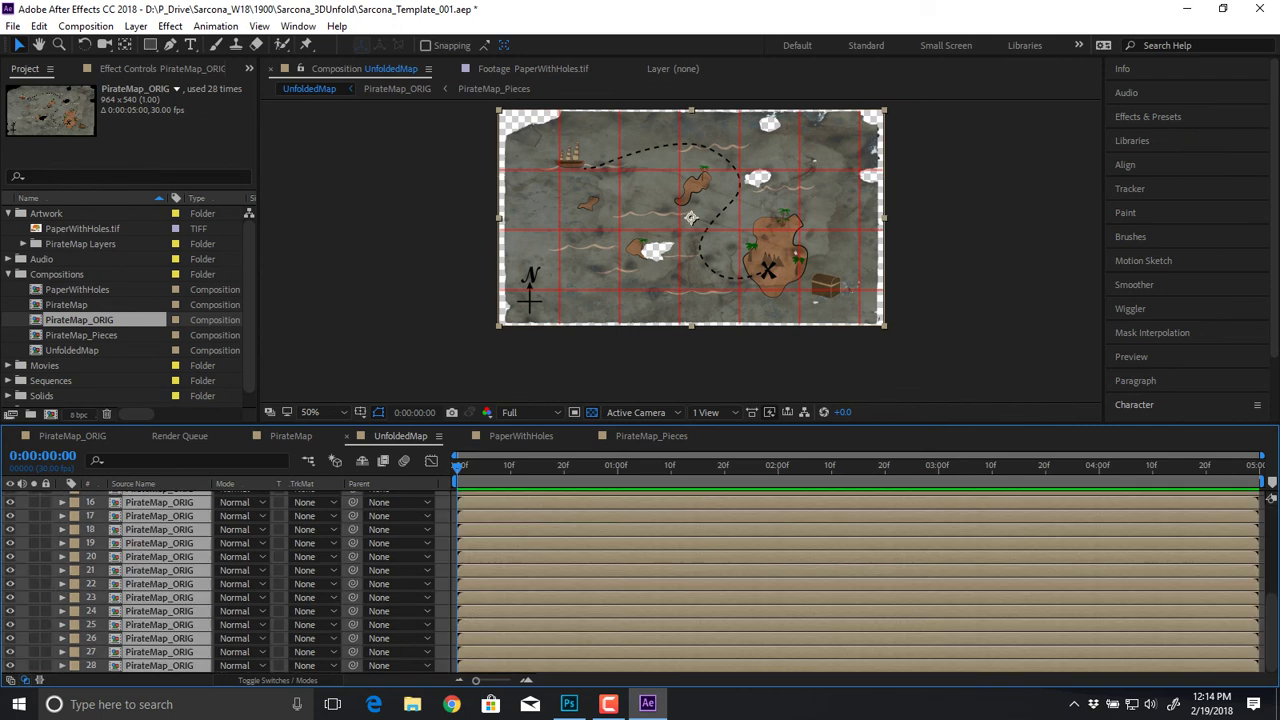
scroll(220, 580, up, 5)
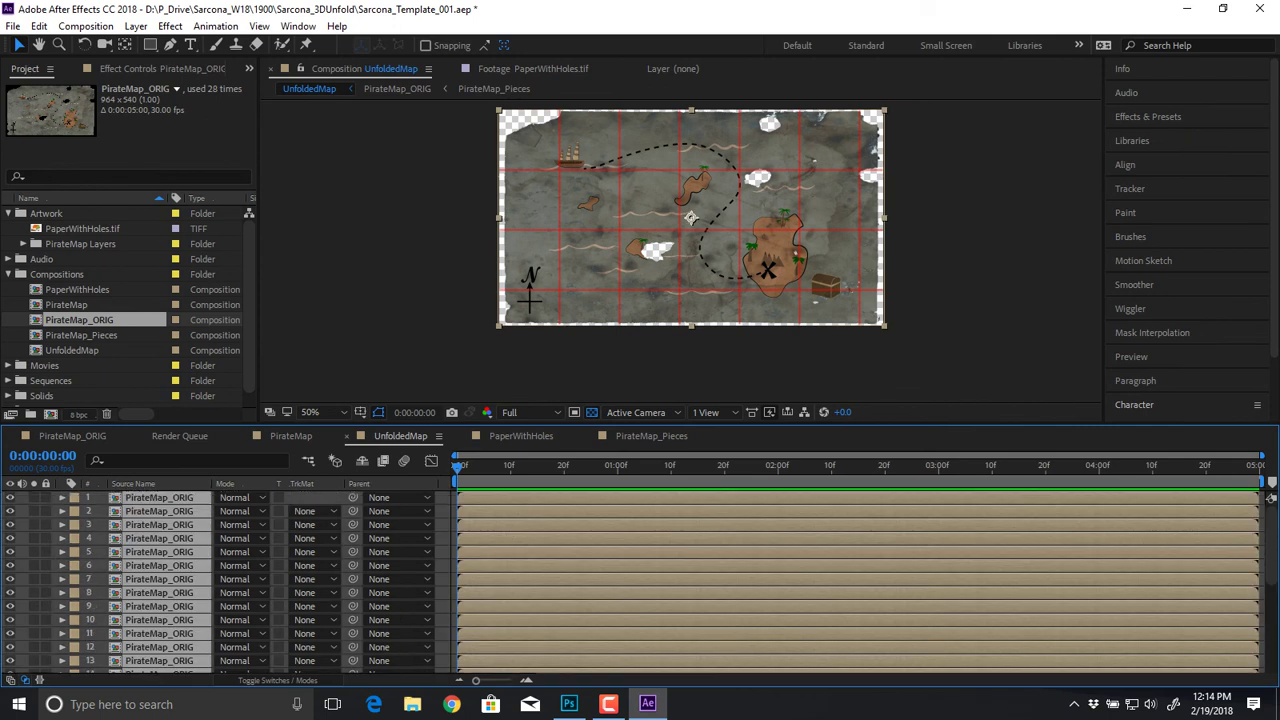
key(ctrl+shift+a)
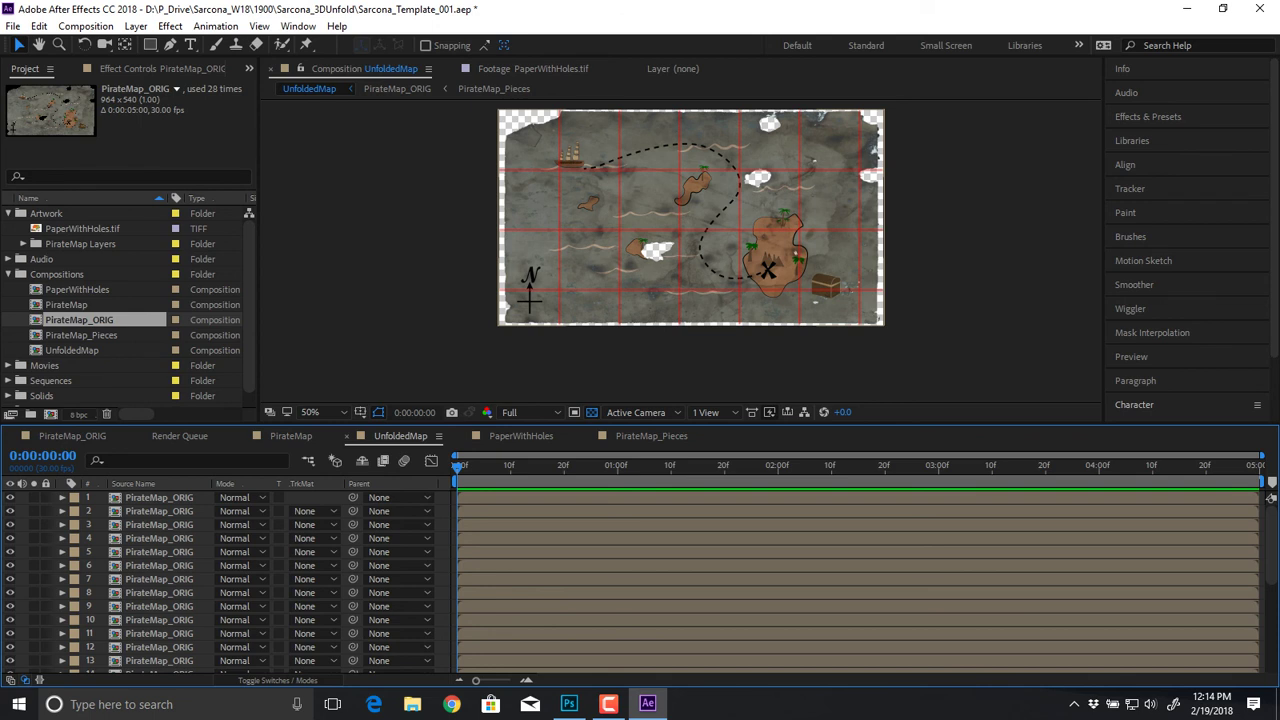
Step: Try a rectangular mask around the small island beside the torn hole on the first PirateMap_ORIG layer, and solo that layer
click(159, 498)
key(period)
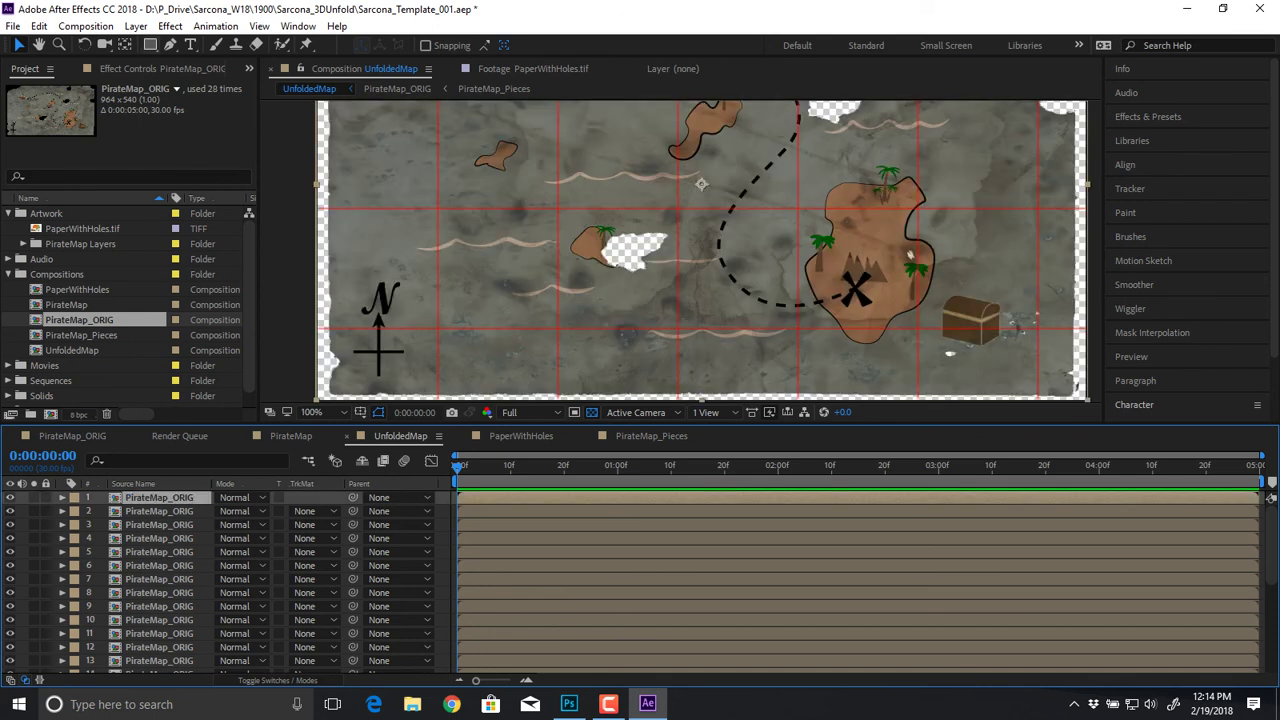
key(q)
mouse_move(526, 163)
mouse_down()
mouse_move(792, 396)
mouse_move(724, 335)
mouse_up()
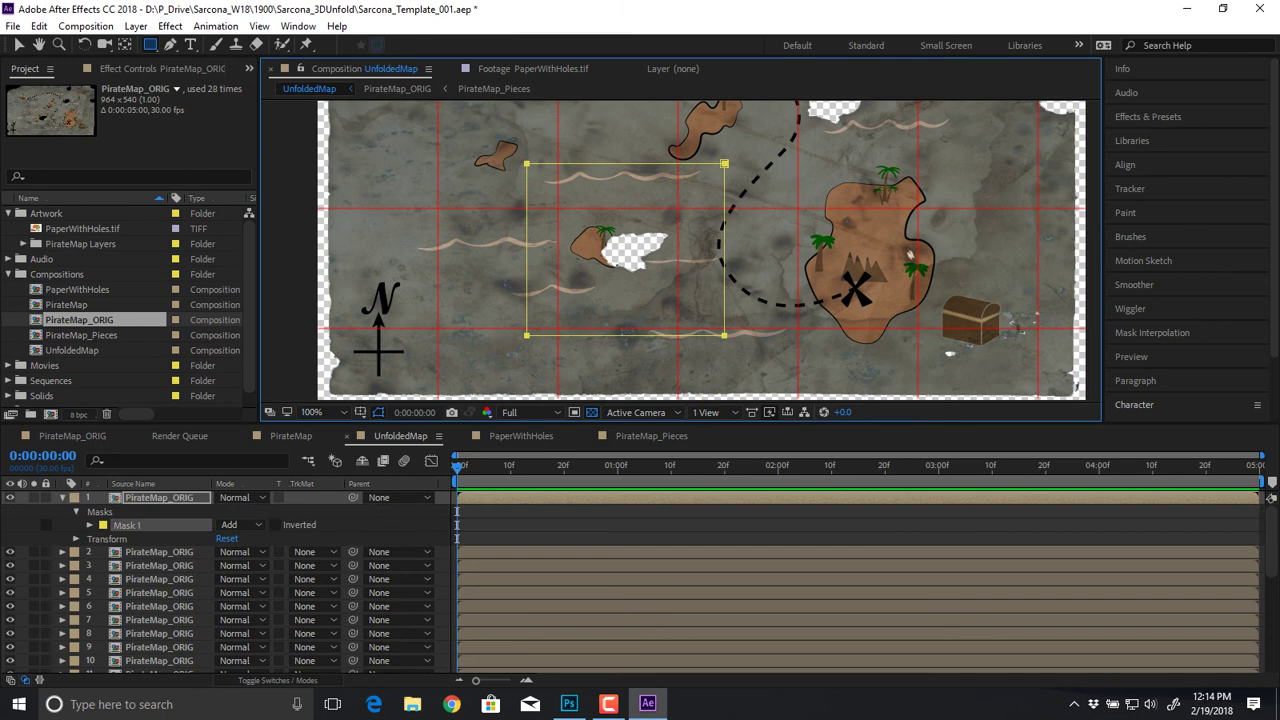
click(34, 498)
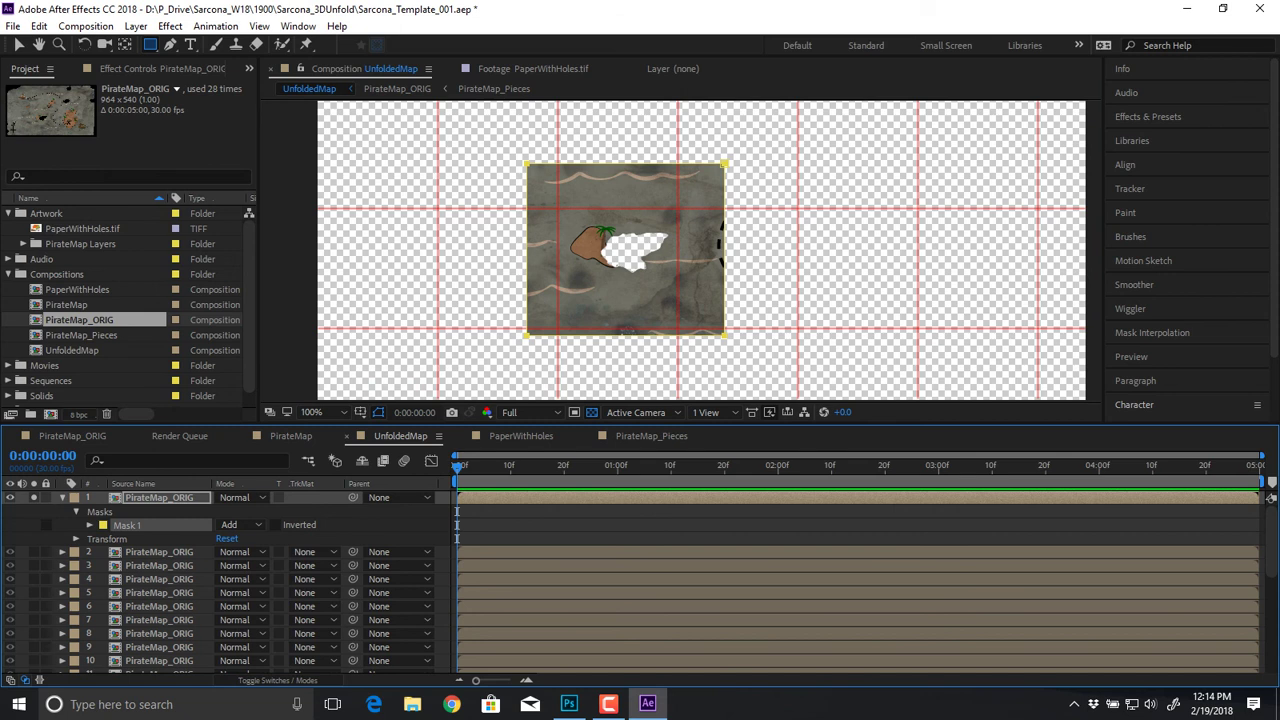
Step: Turn off solo for the first layer, delete its rectangular mask and collapse its properties
click(34, 497)
click(34, 497)
click(34, 497)
key(Delete)
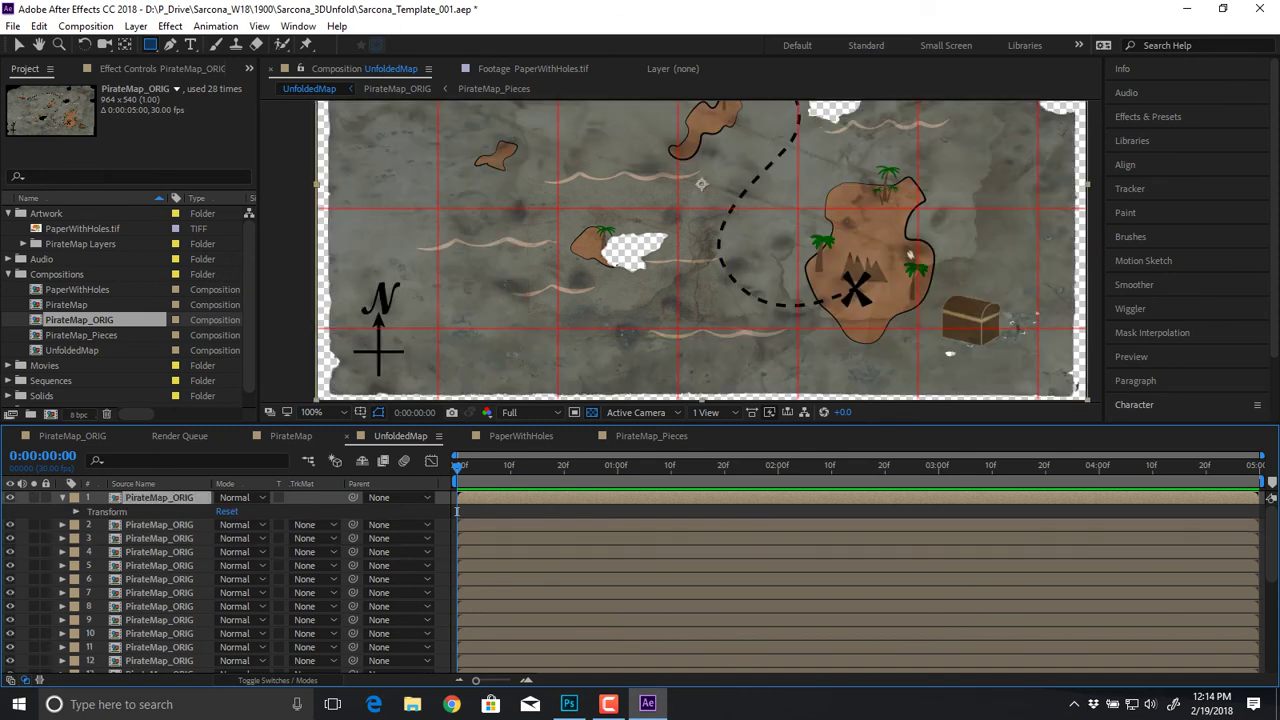
click(62, 498)
Step: Hide all the PirateMap_ORIG layers, clear the selection and make only the first layer visible again
scroll(632, 580, down, 5)
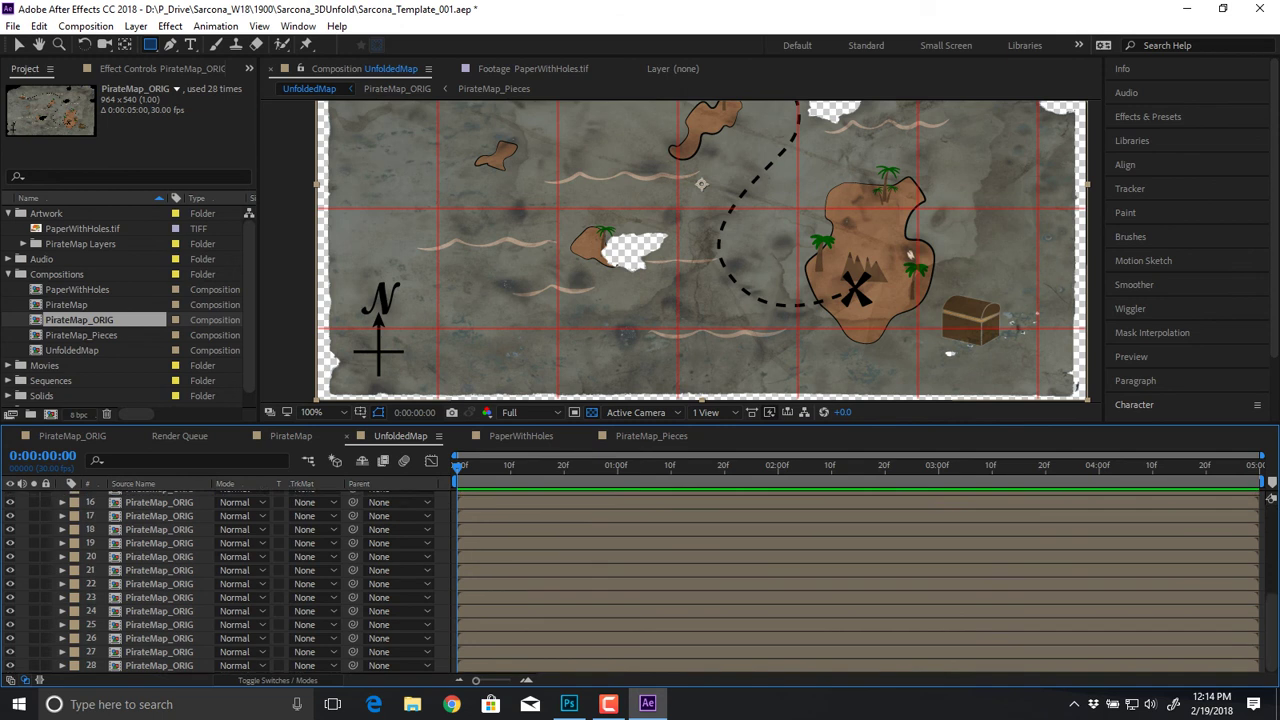
scroll(632, 580, up, 5)
key(ctrl+a)
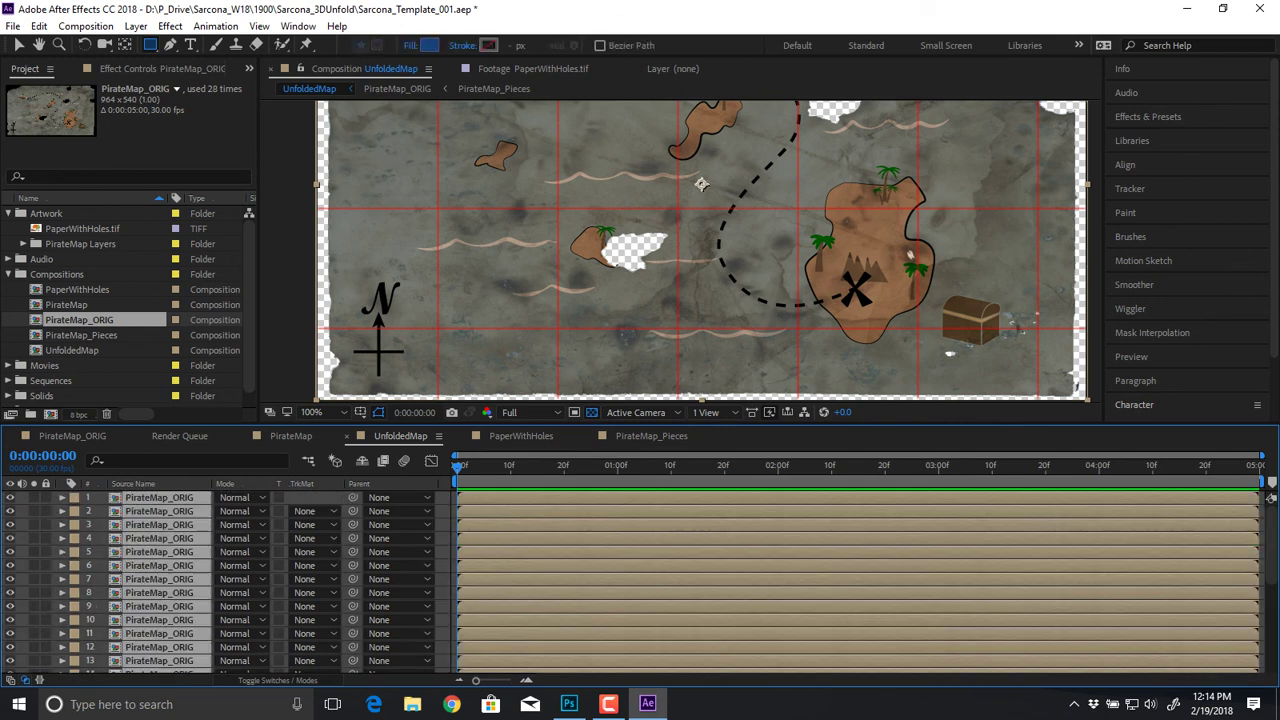
click(10, 498)
key(ctrl+shift+a)
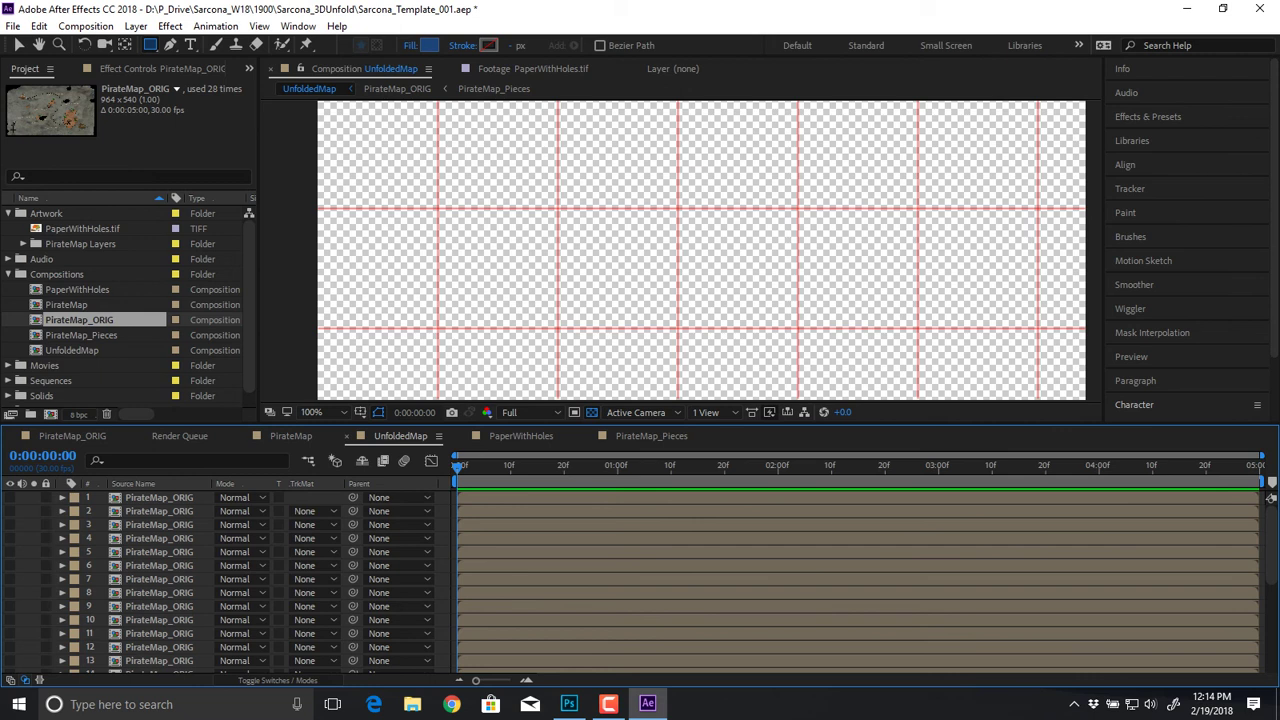
click(10, 498)
drag(600, 190, 690, 355)
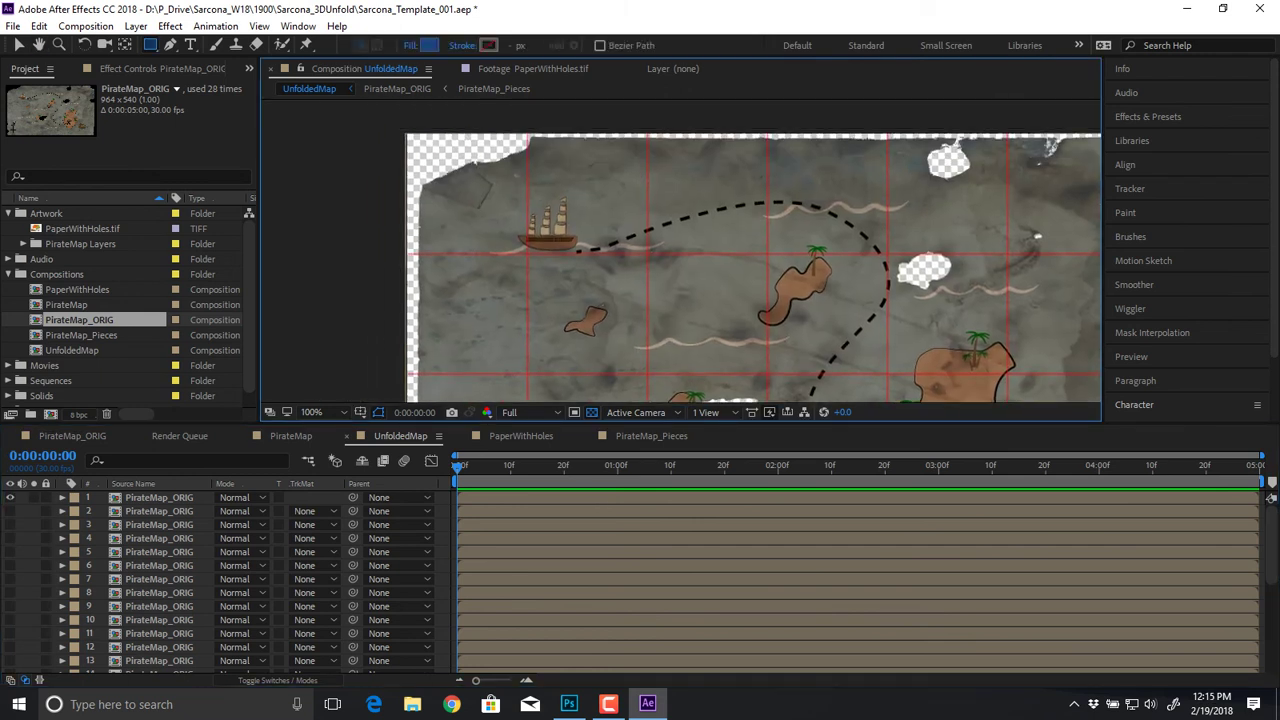
Step: Try a small rectangular mask inside the map's upper-left grid square on the first PirateMap_ORIG layer, and undo it
click(159, 498)
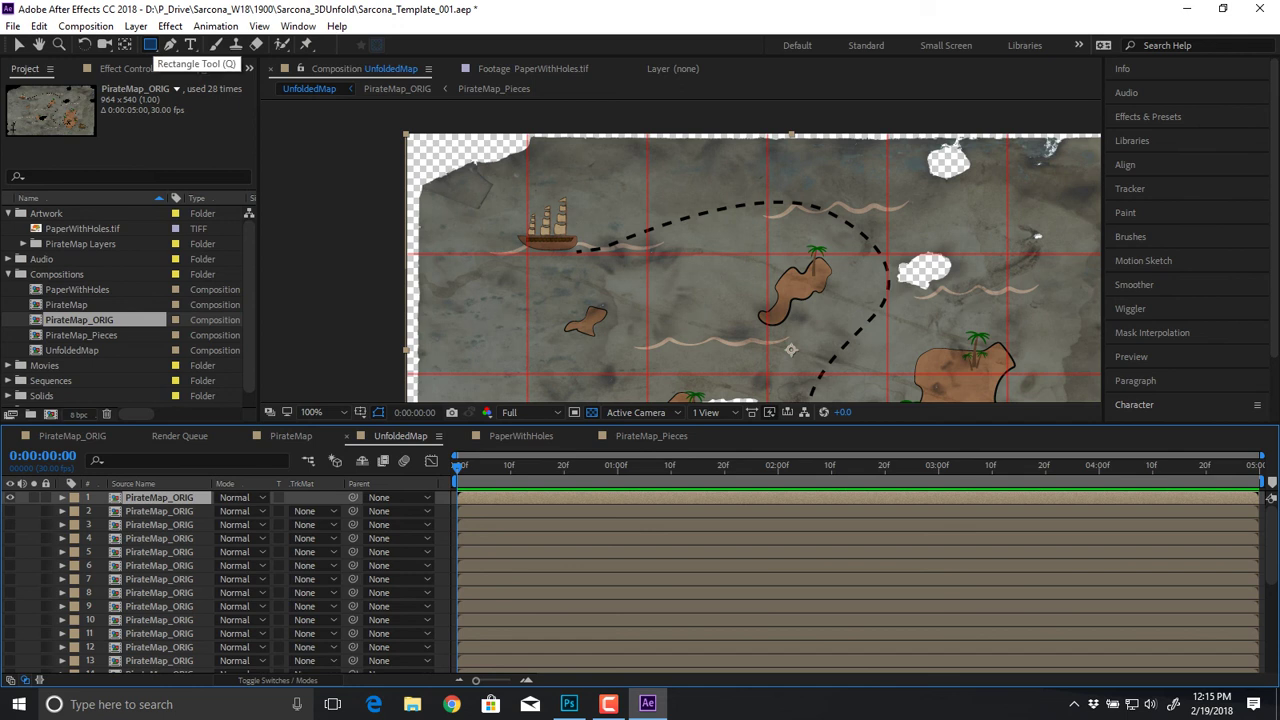
drag(500, 210, 542, 246)
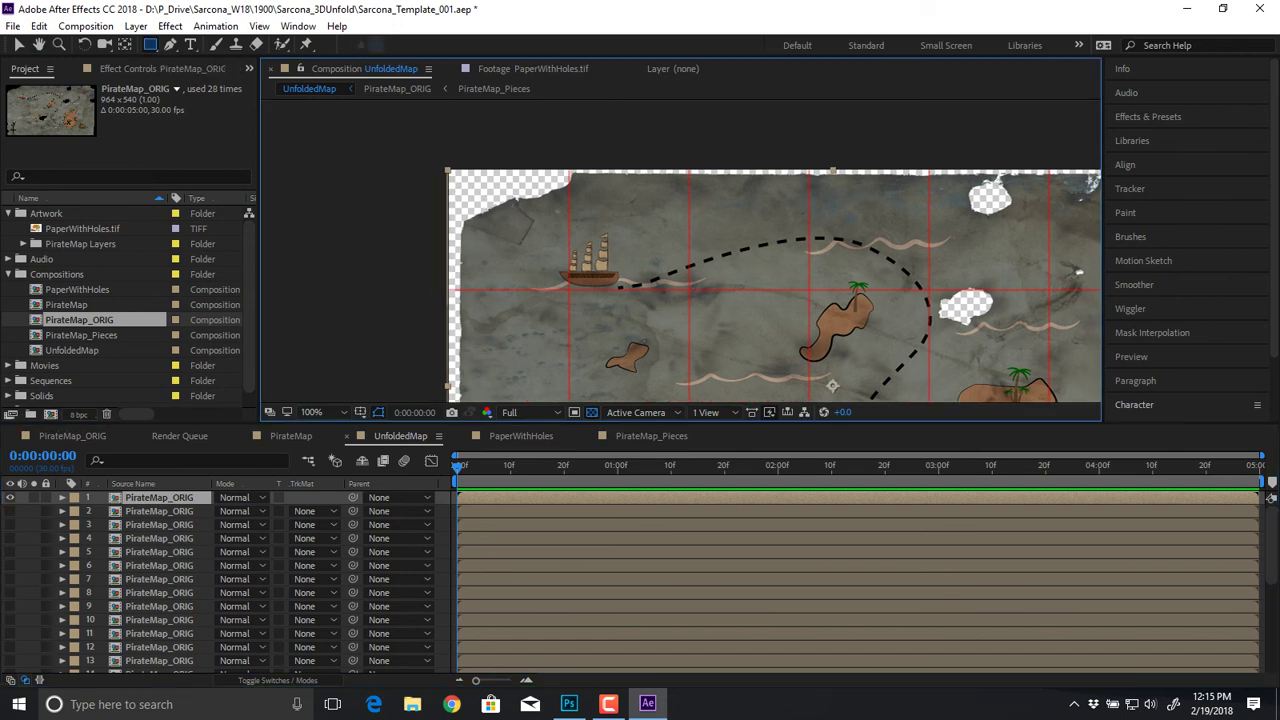
drag(569, 290, 503, 227)
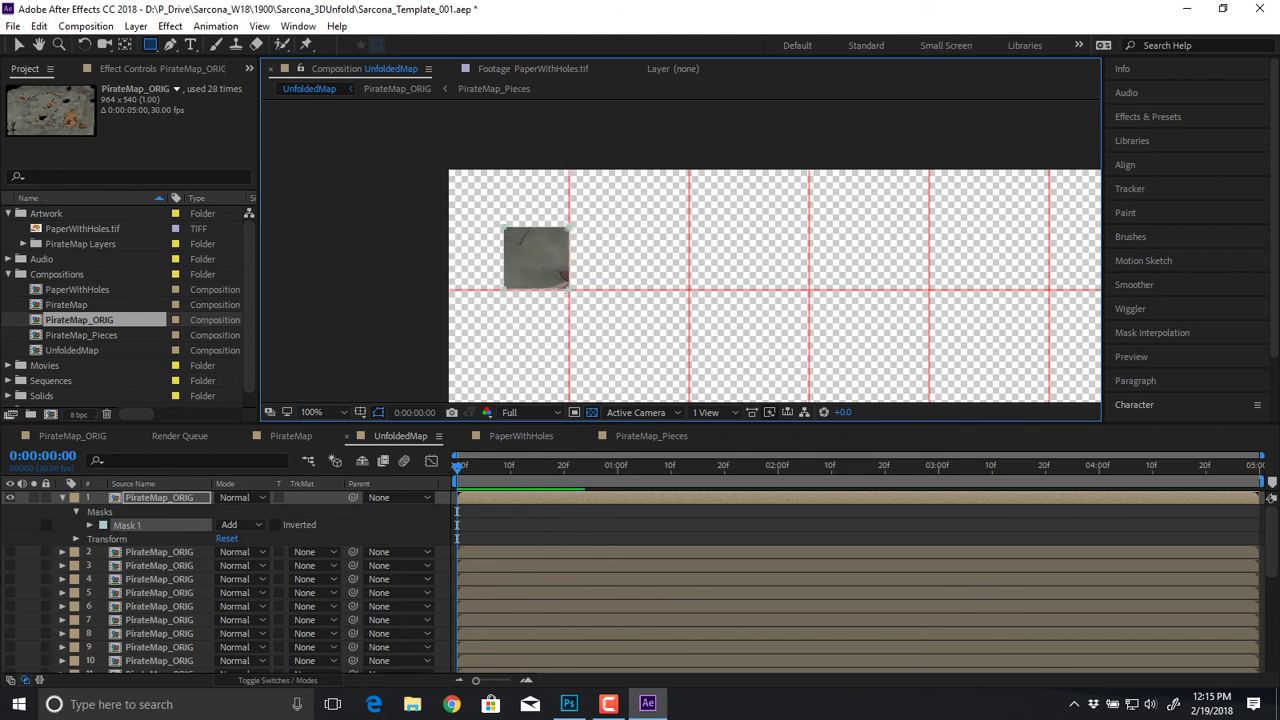
key(ctrl+z)
Step: Enable snapping to the grid and mask the first PirateMap_ORIG layer to the first grid square of the map's top row
click(259, 26)
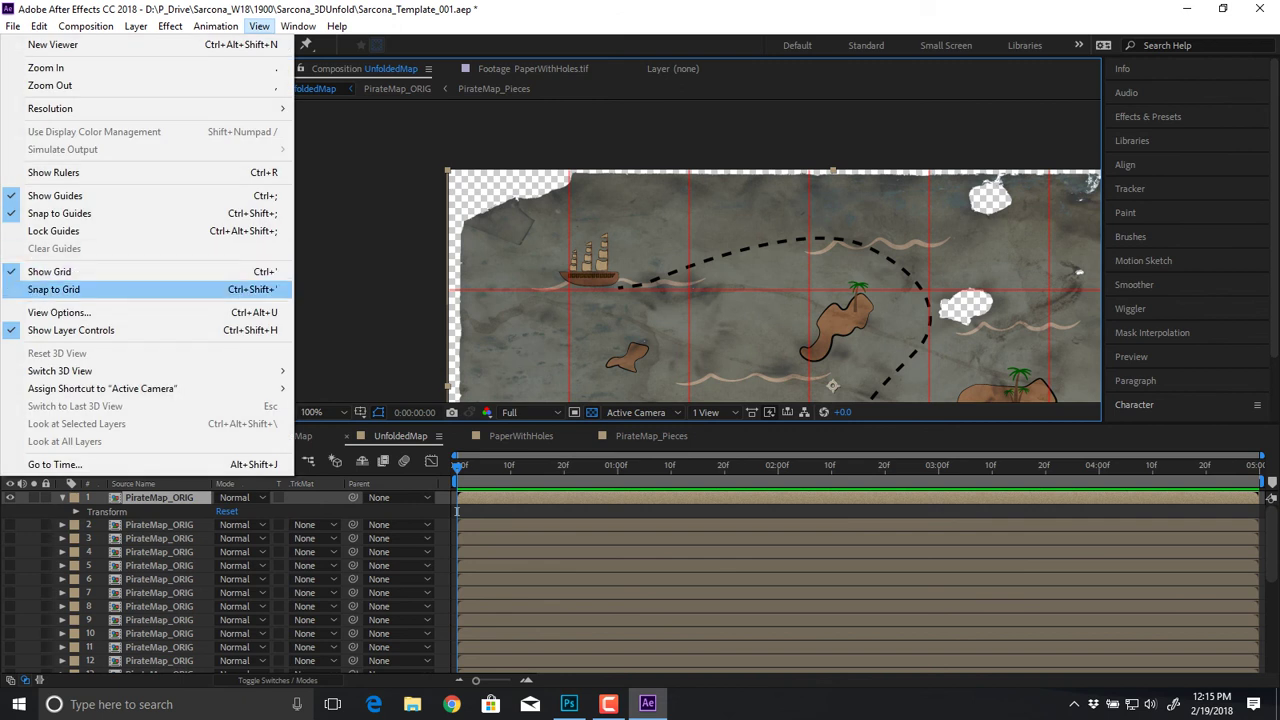
click(53, 289)
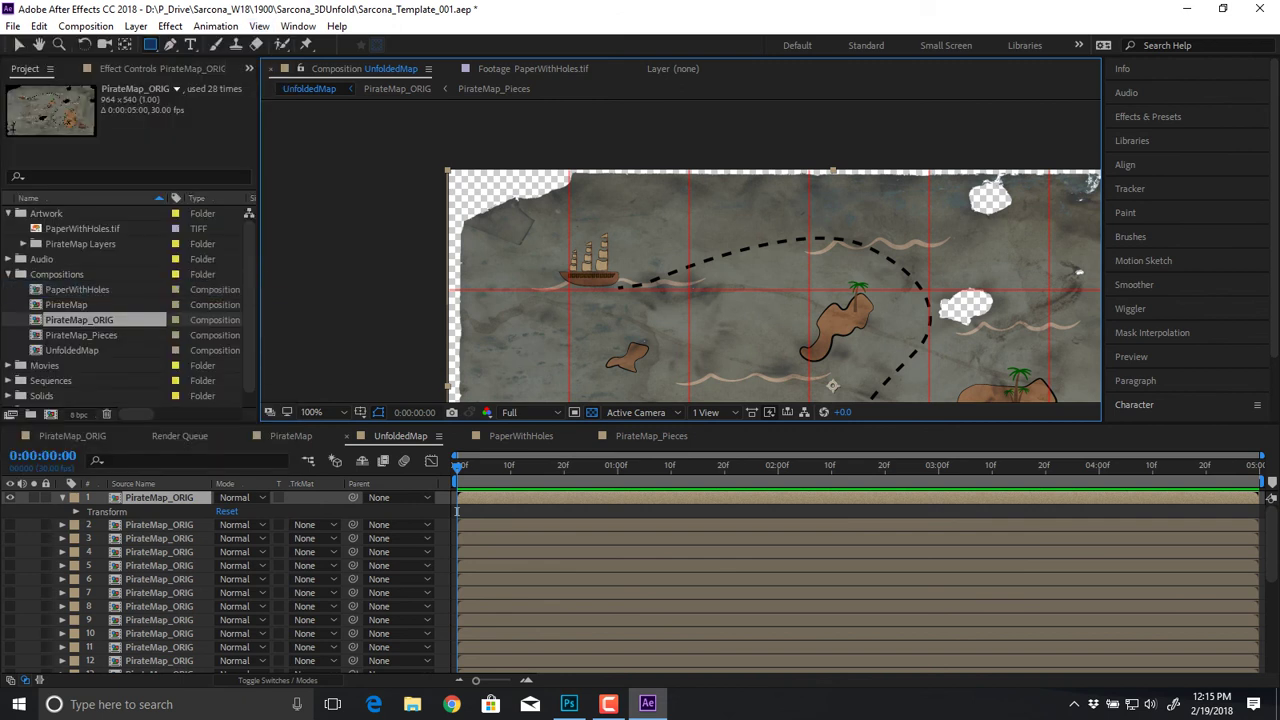
mouse_move(568, 290)
mouse_down()
mouse_move(503, 249)
mouse_move(447, 170)
mouse_up()
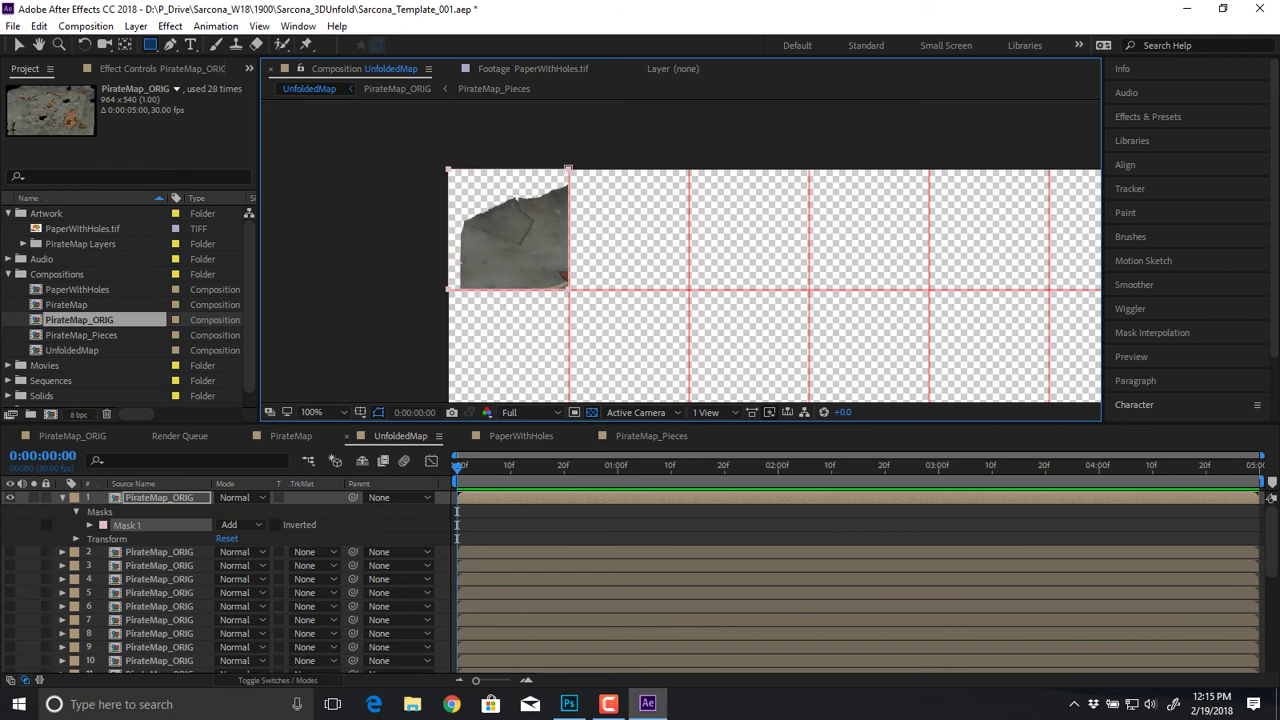
click(62, 497)
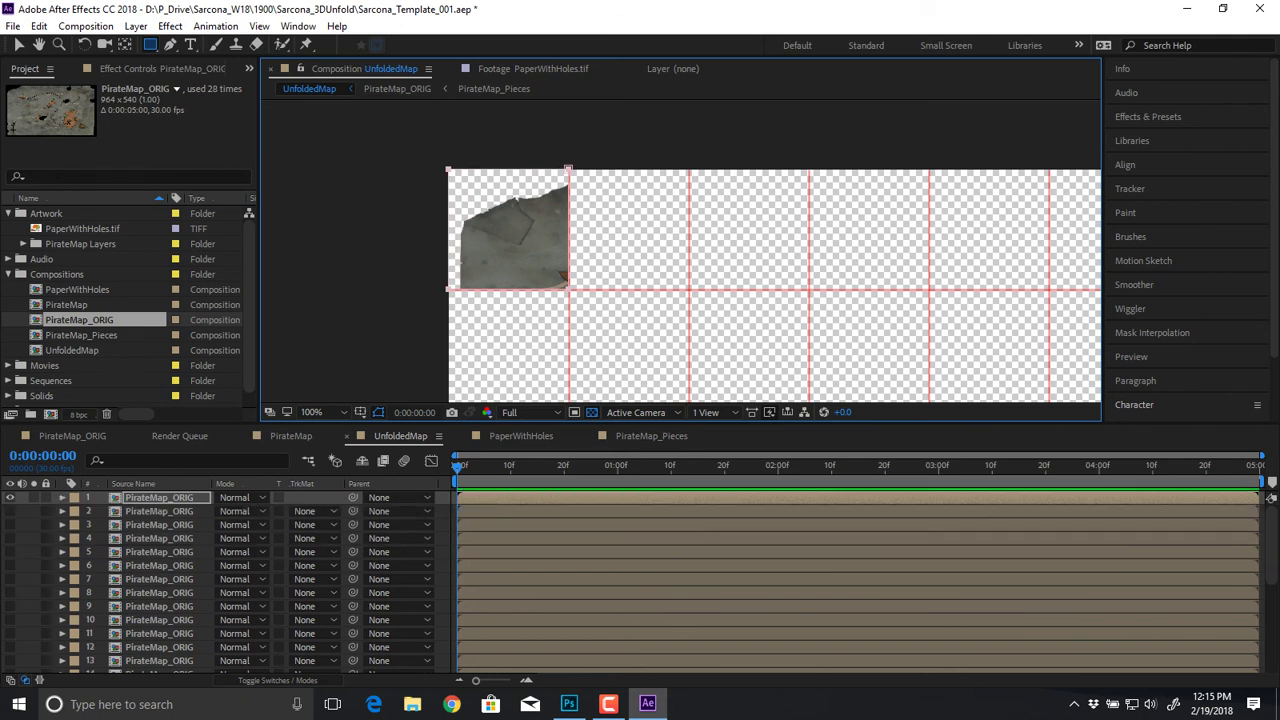
Step: Show only the second PirateMap_ORIG layer and mask it to the second top-row grid square, around the ship
click(10, 497)
click(10, 511)
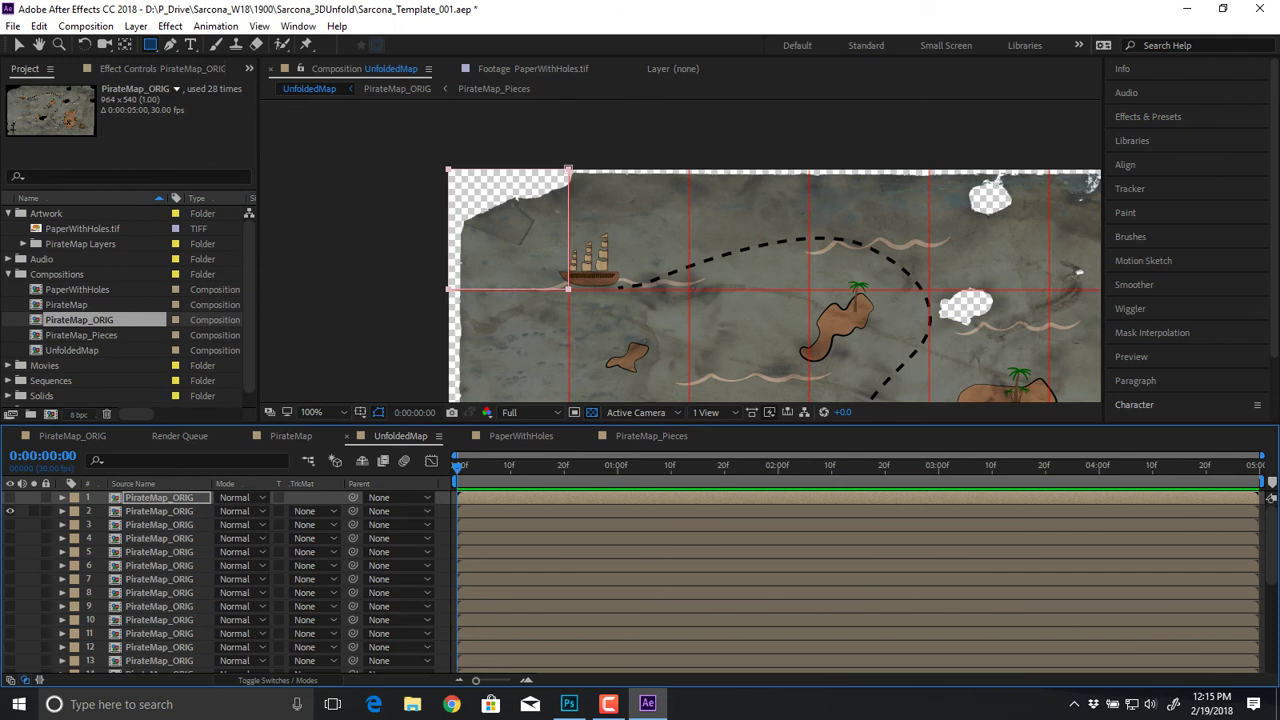
click(160, 511)
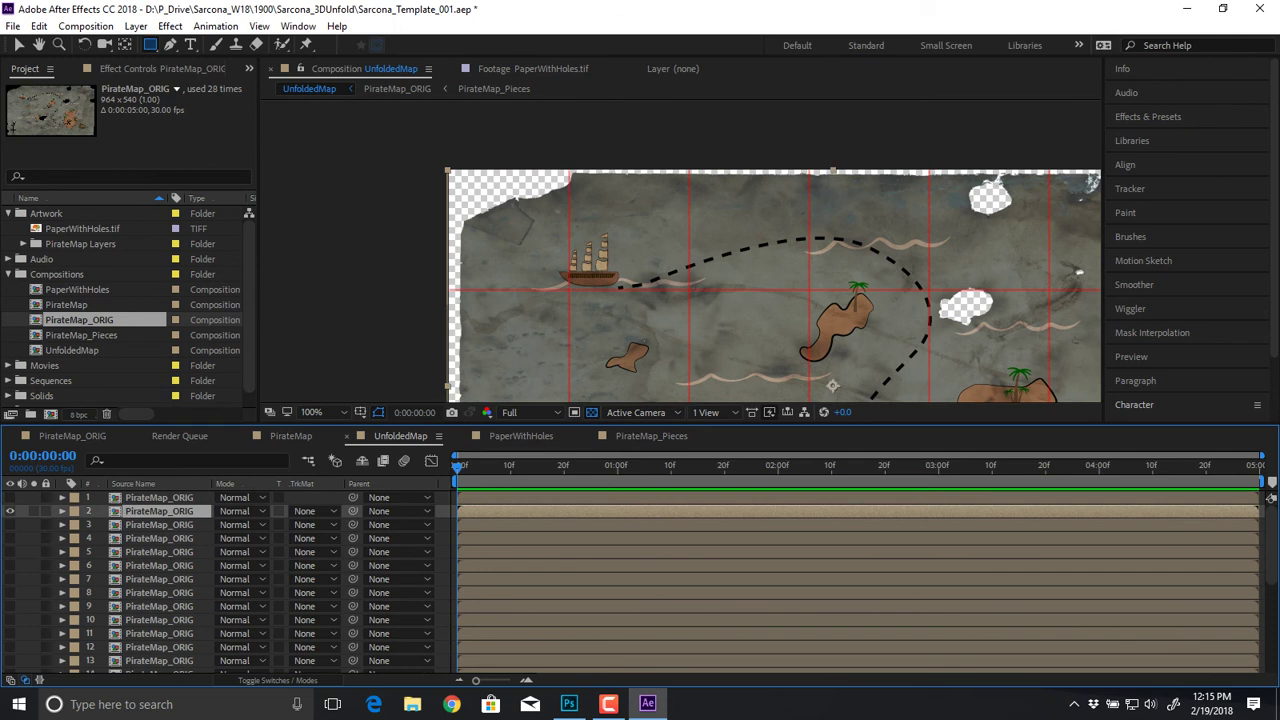
drag(568, 290, 688, 170)
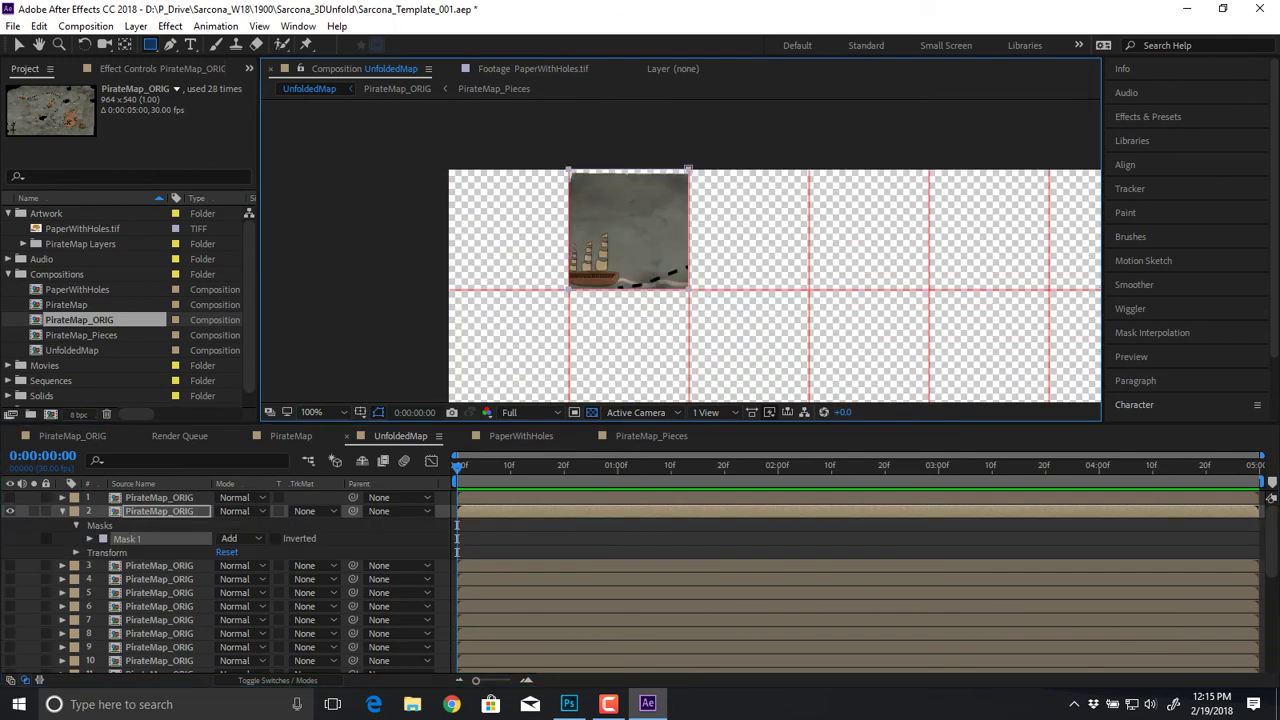
click(62, 511)
Step: Show only the third PirateMap_ORIG layer and mask it to the third grid square of the top row
click(10, 511)
click(10, 525)
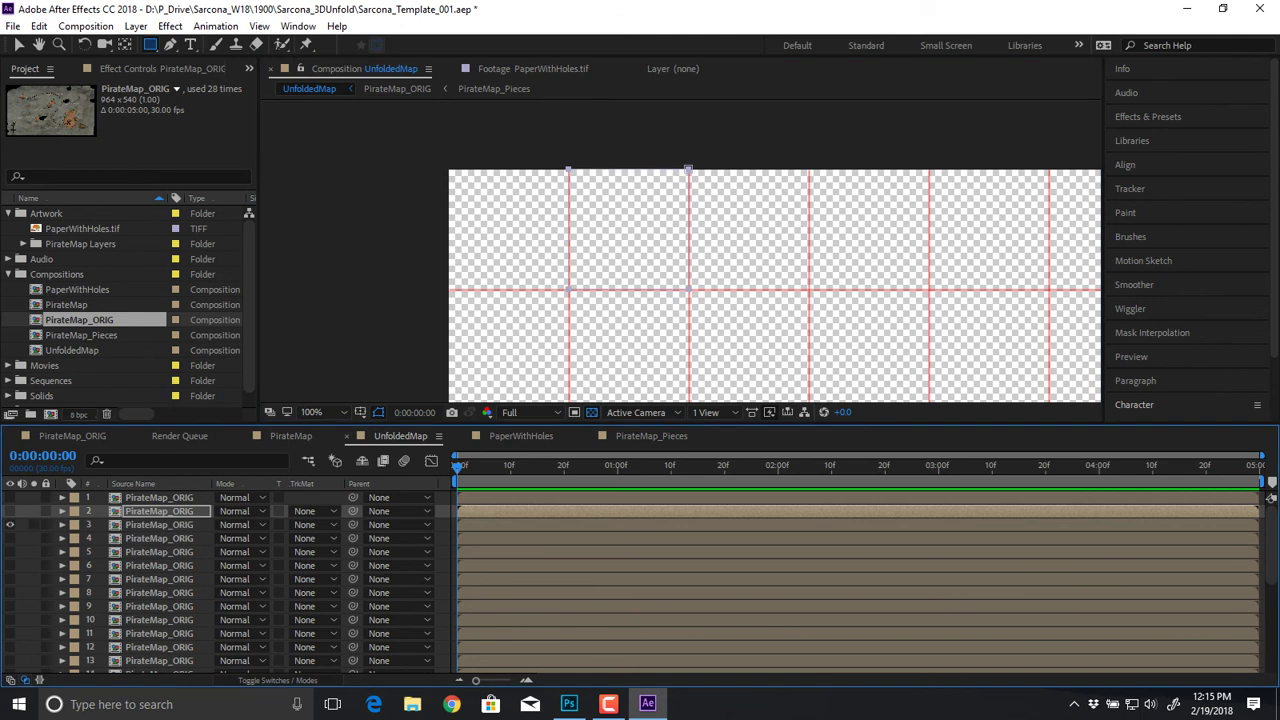
click(159, 525)
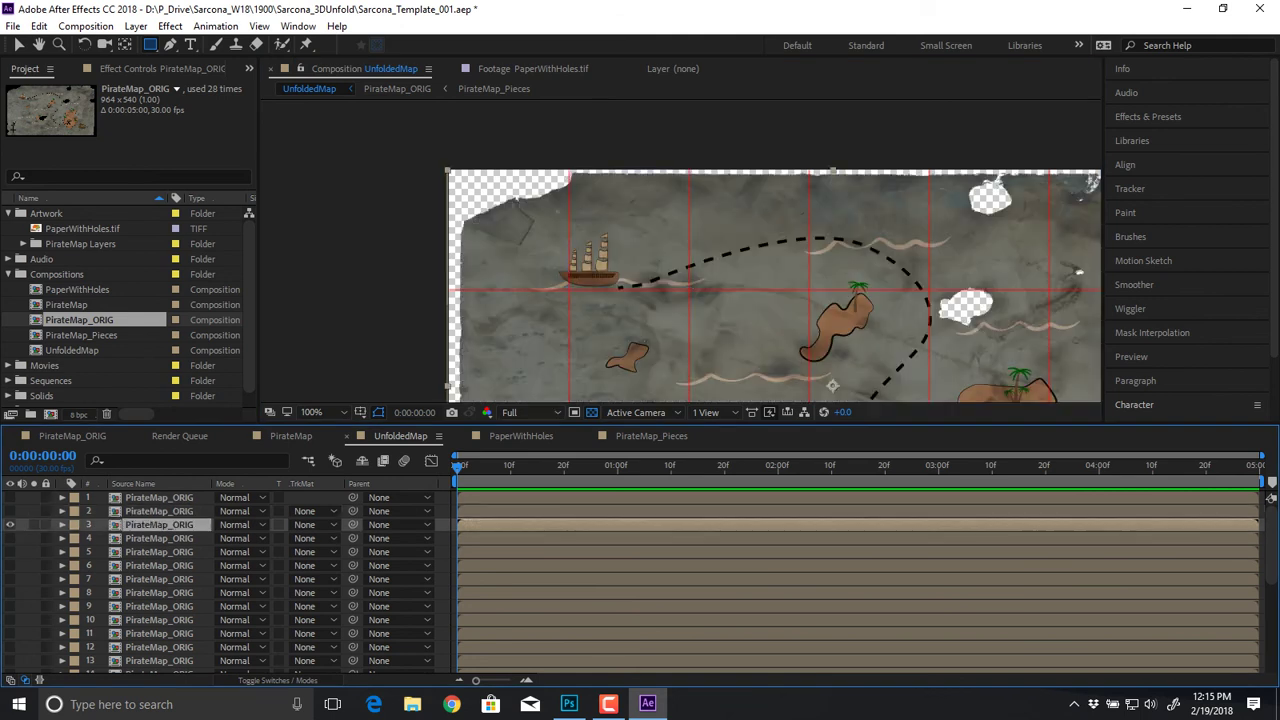
mouse_move(688, 290)
mouse_down()
mouse_move(820, 169)
mouse_move(598, 161)
mouse_up()
key(space)
click(62, 525)
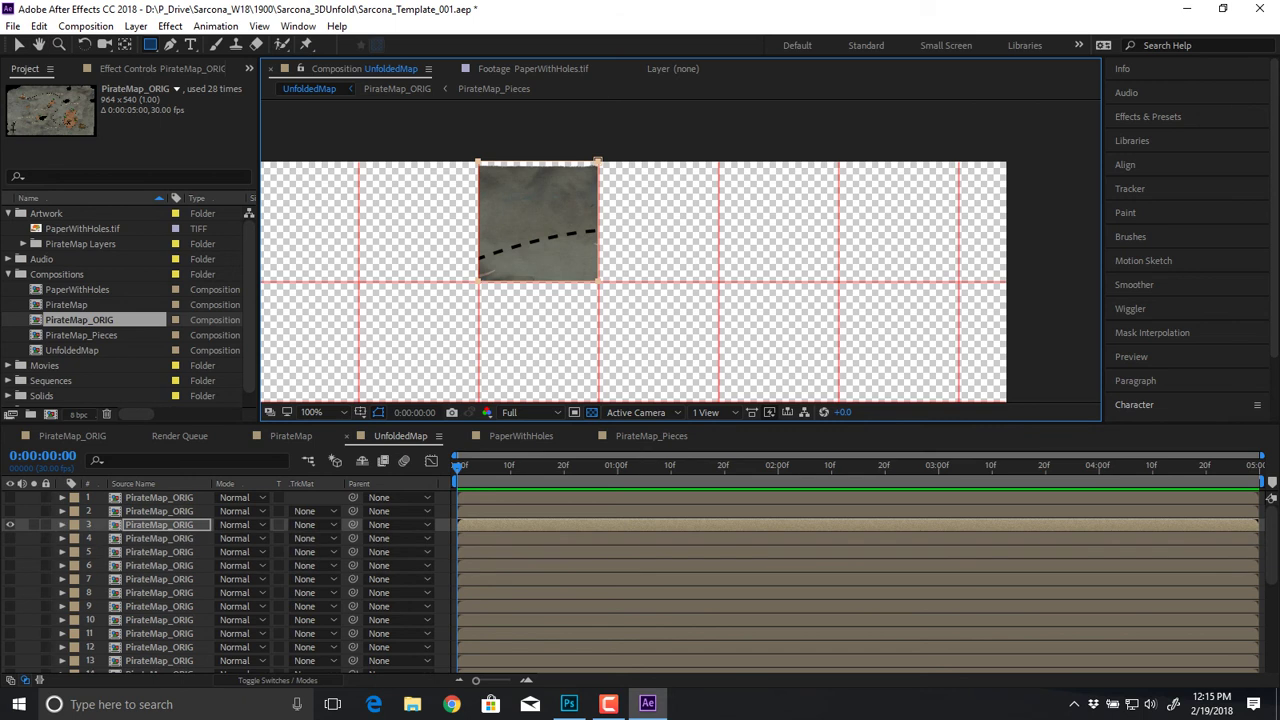
Step: Show only the fourth PirateMap_ORIG layer and mask it to the fourth grid square of the top row
click(10, 525)
click(10, 538)
click(159, 538)
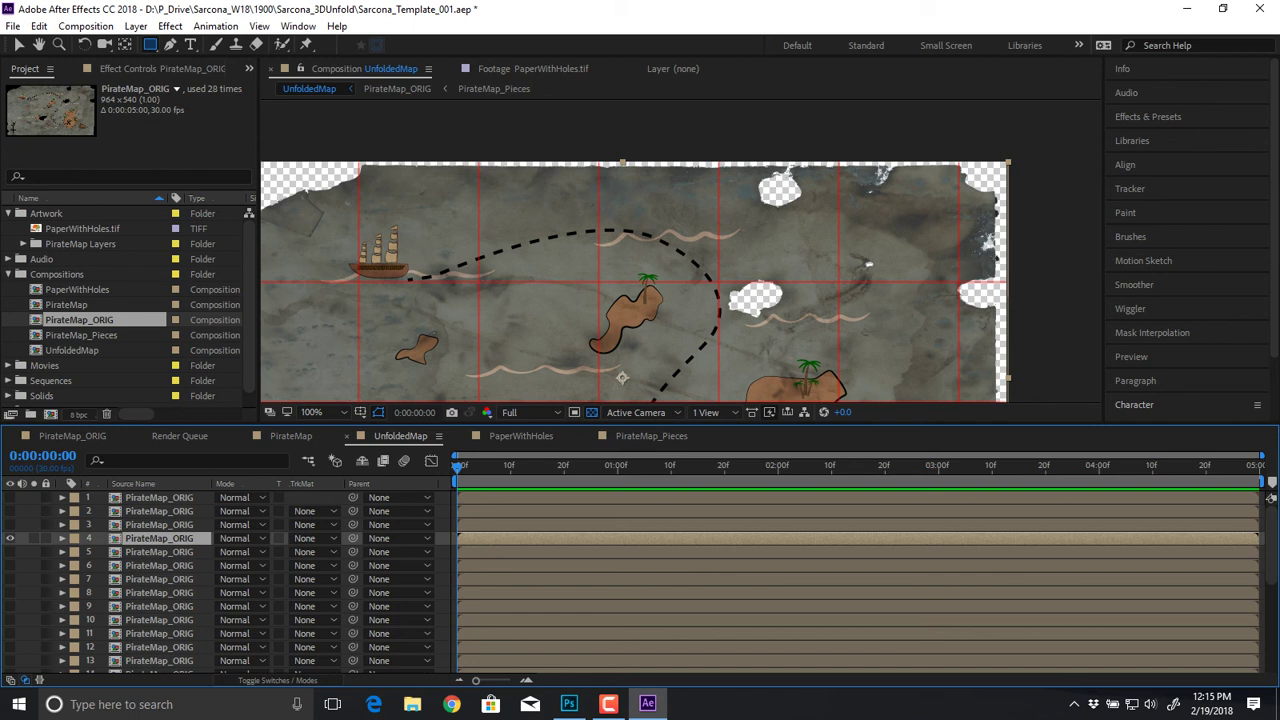
drag(598, 282, 717, 160)
key(u)
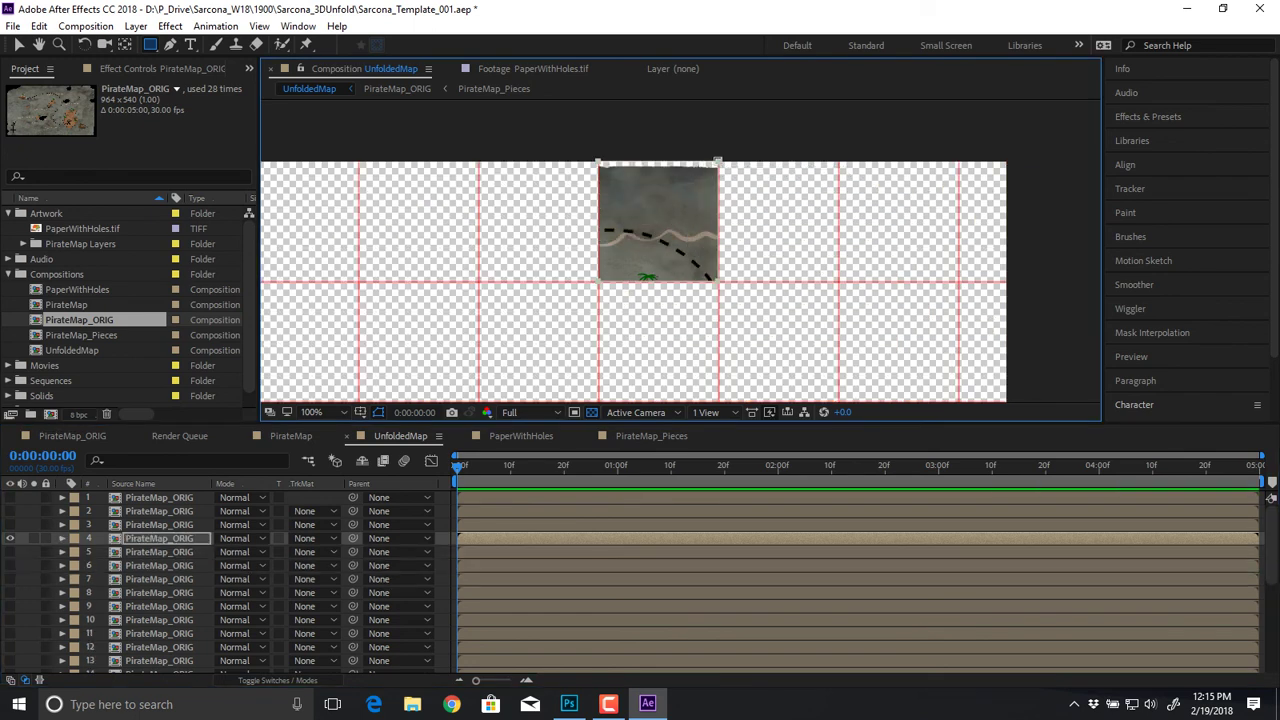
Step: Show only the fifth PirateMap_ORIG layer and mask it to the fifth top-row grid square, around the torn hole
click(10, 538)
click(10, 552)
click(160, 552)
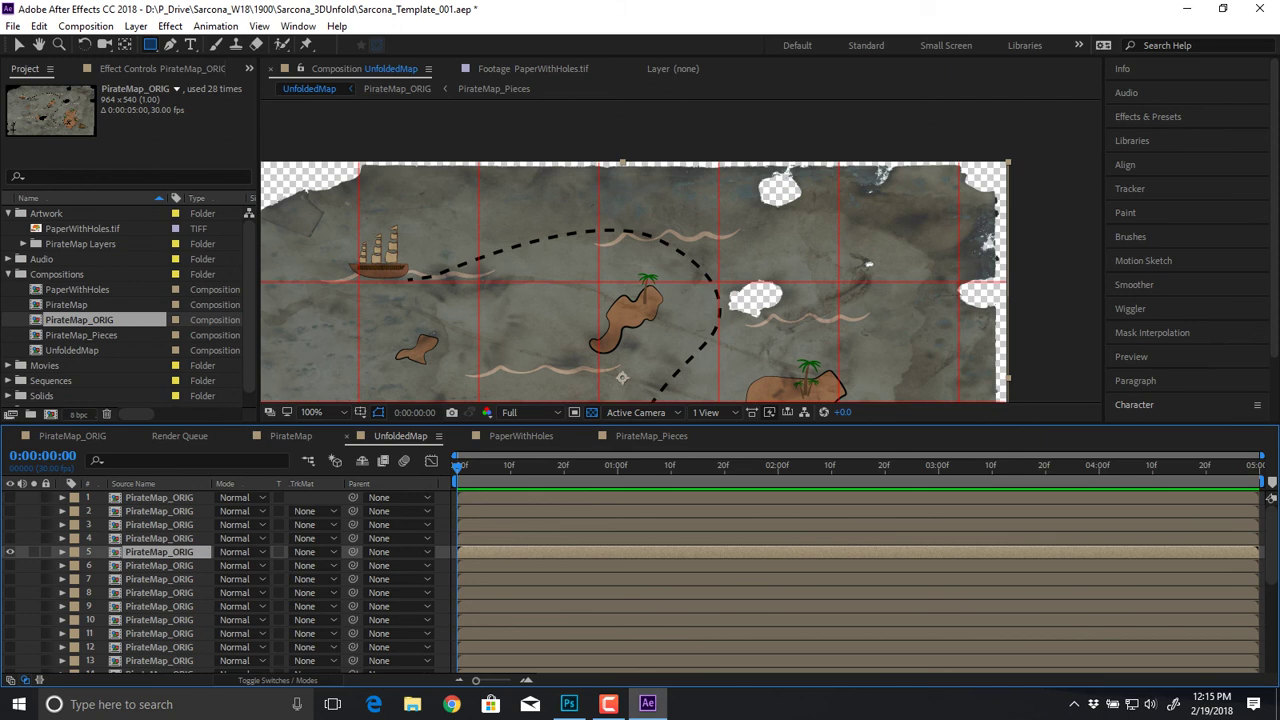
mouse_move(718, 281)
mouse_down()
mouse_move(851, 197)
mouse_move(838, 161)
mouse_up()
key(u)
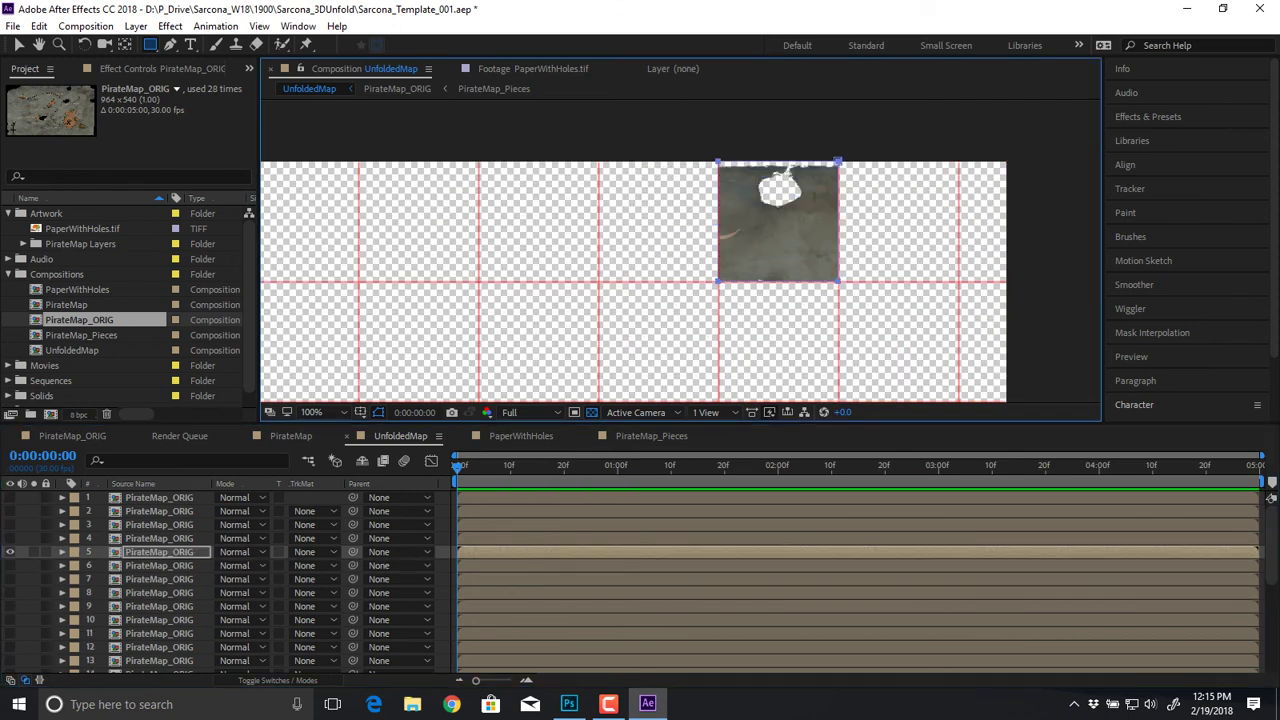
Step: Show only the sixth PirateMap_ORIG layer and mask it to the sixth grid square of the top row
click(10, 552)
click(10, 566)
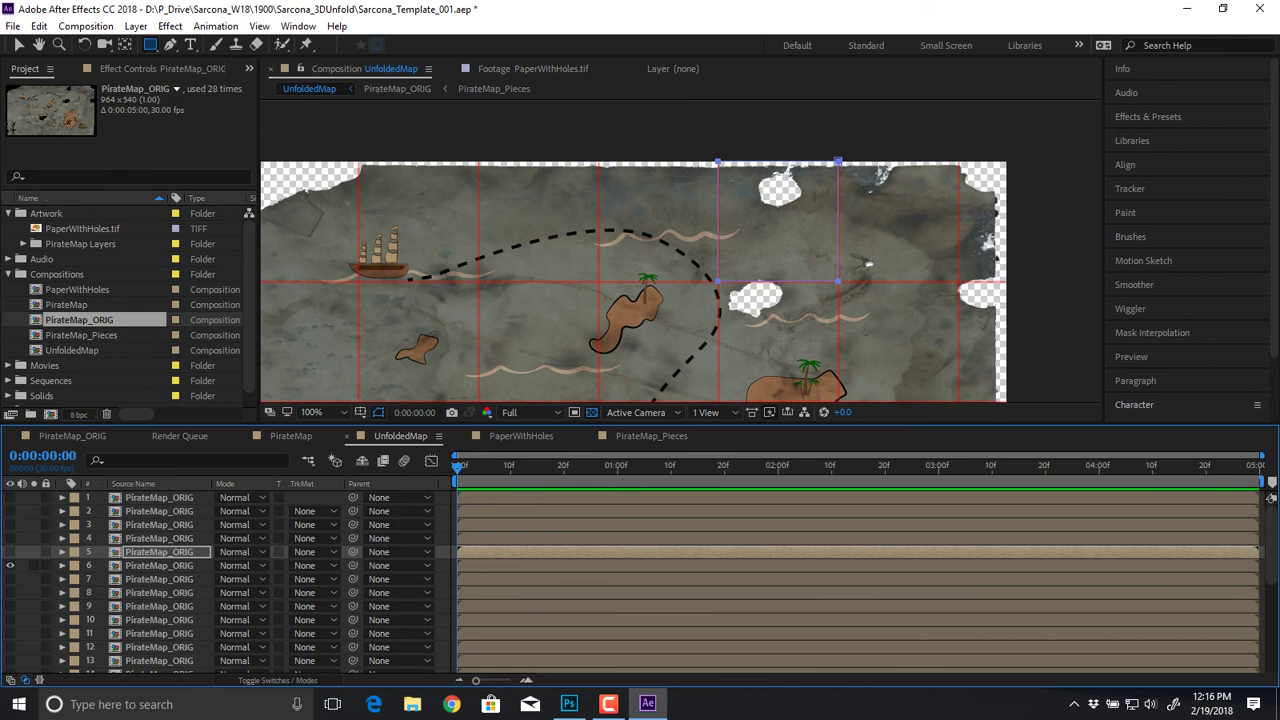
click(160, 566)
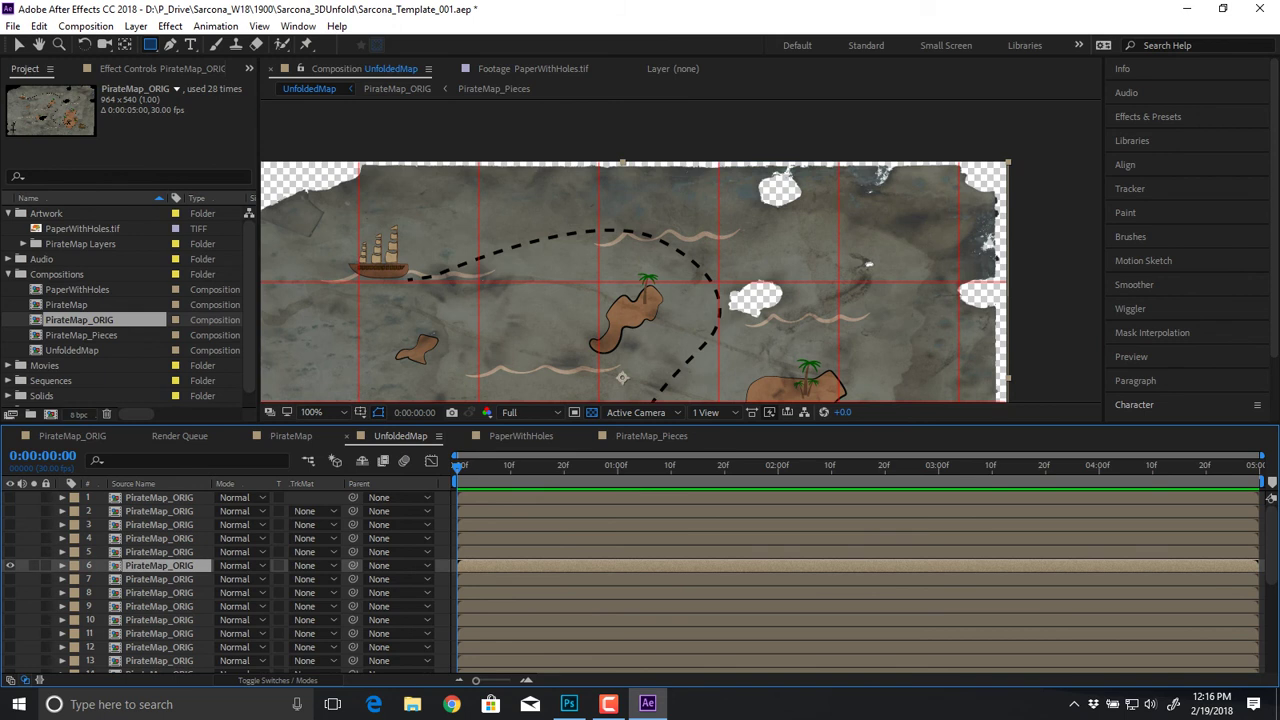
key(ctrl+v)
key(m)
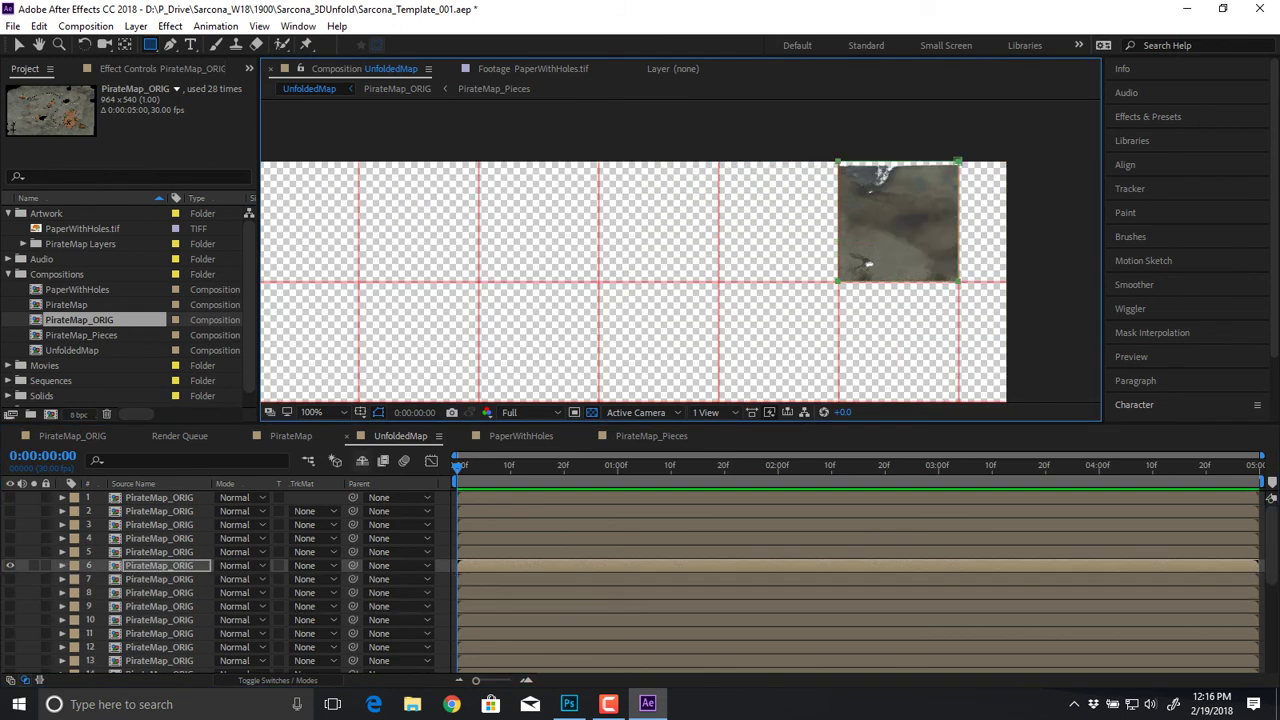
Step: Show only the seventh PirateMap_ORIG layer and mask it to the narrow partial grid cell ending the top row
click(10, 565)
click(10, 579)
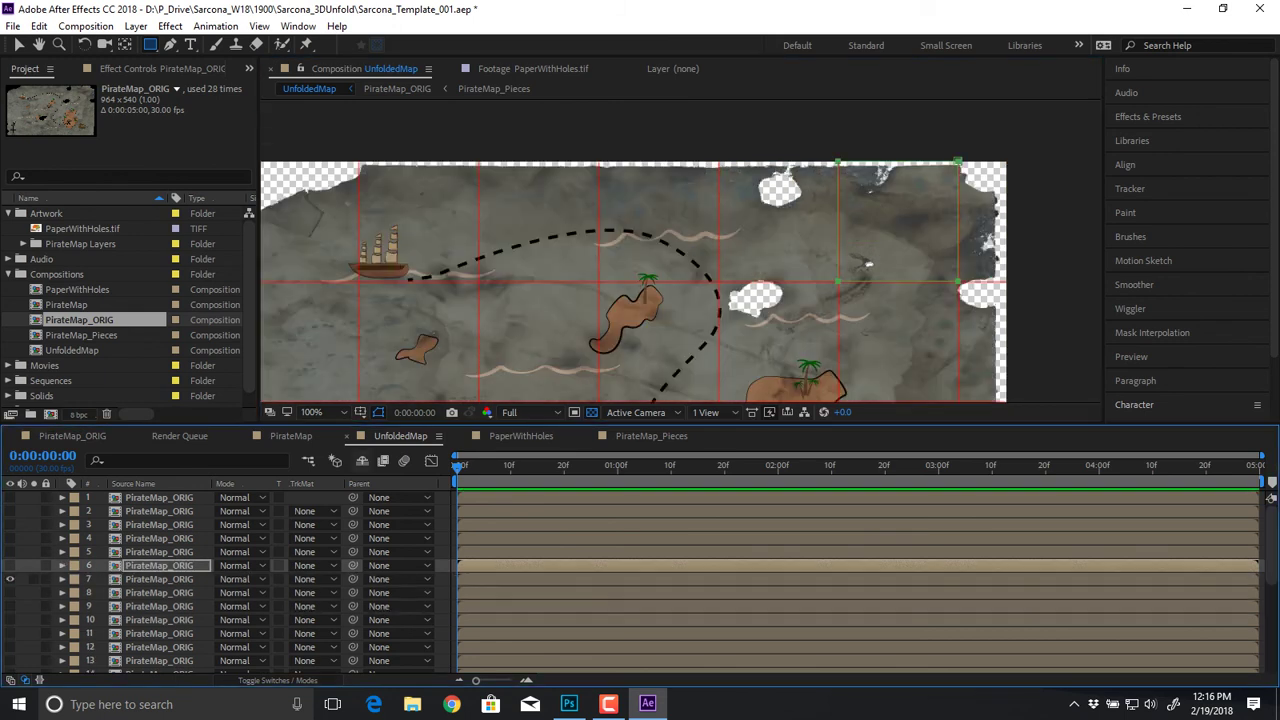
click(159, 579)
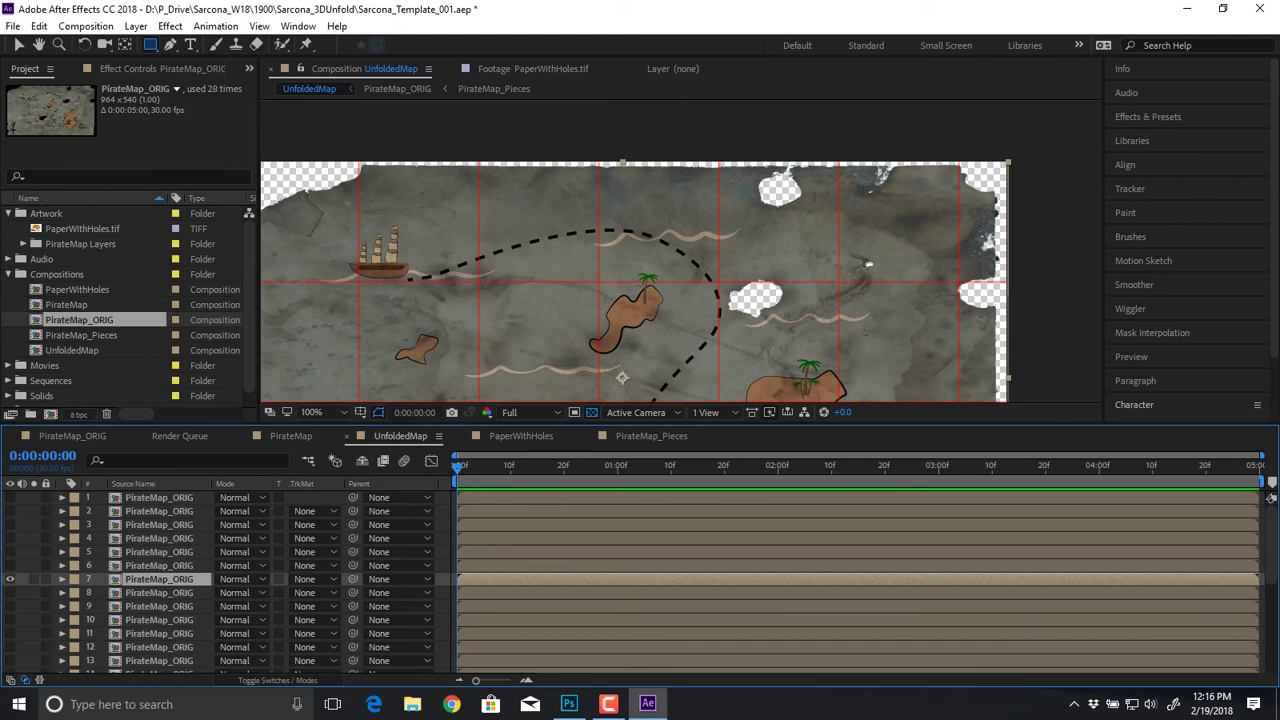
key(ctrl+v)
key(m)
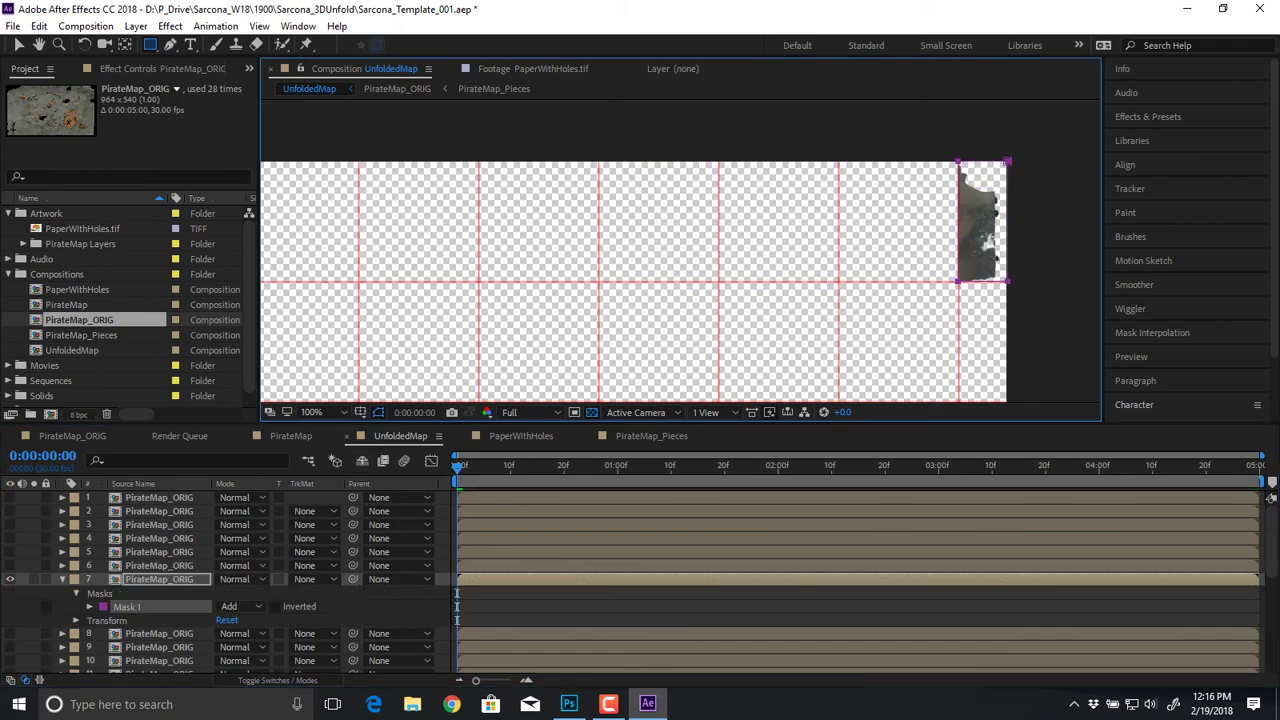
key(m)
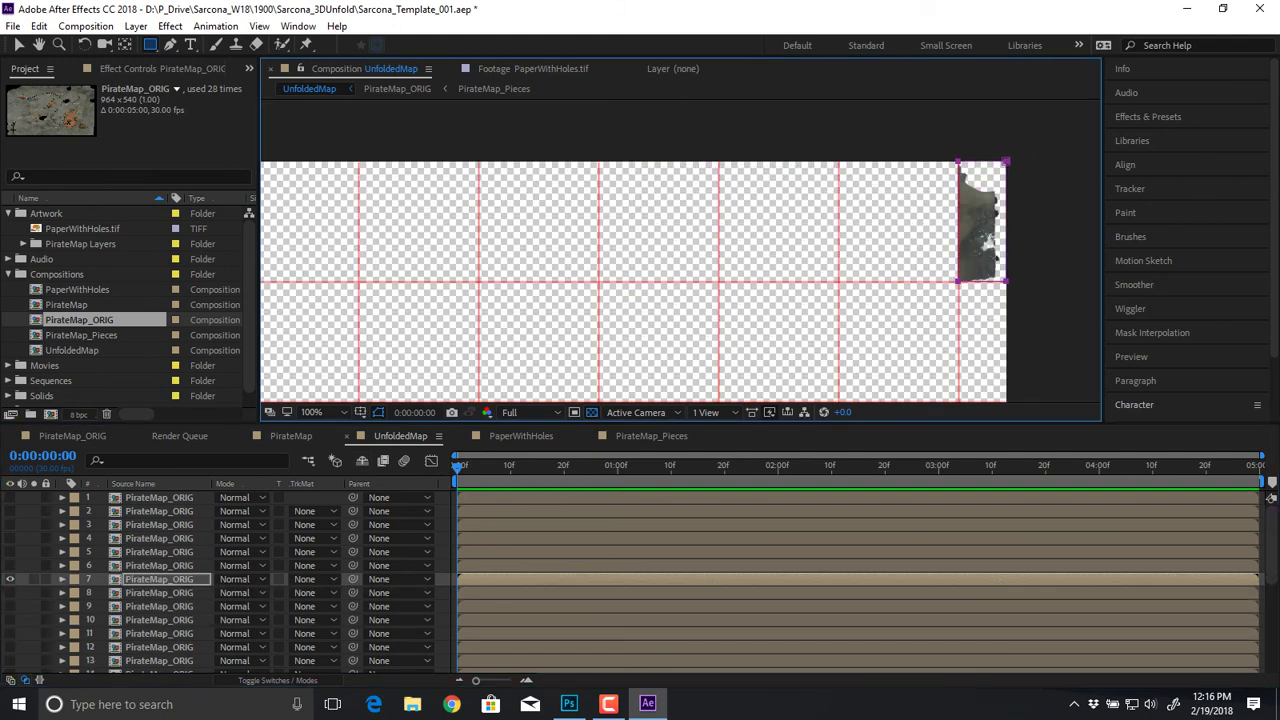
Step: Hide the seventh PirateMap_ORIG layer and select layers 8 through 28
click(10, 579)
click(159, 593)
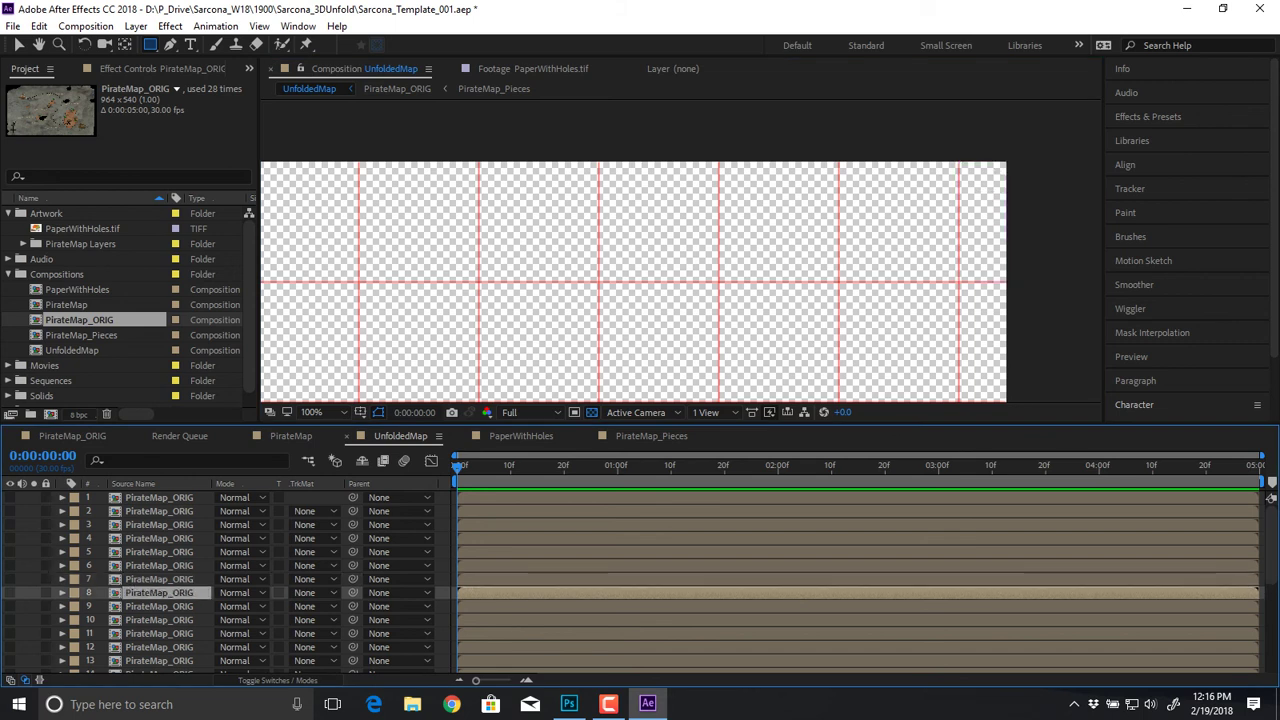
scroll(159, 593, down, 5)
shift+click(159, 665)
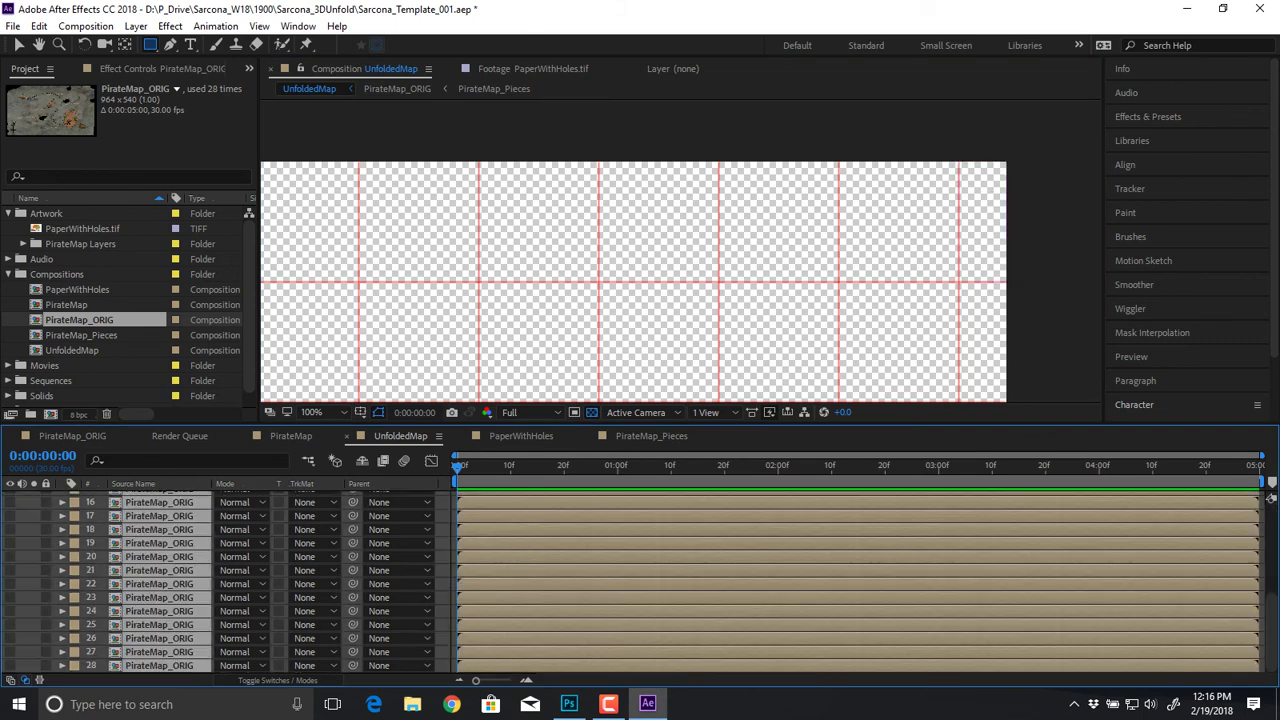
scroll(159, 665, up, 5)
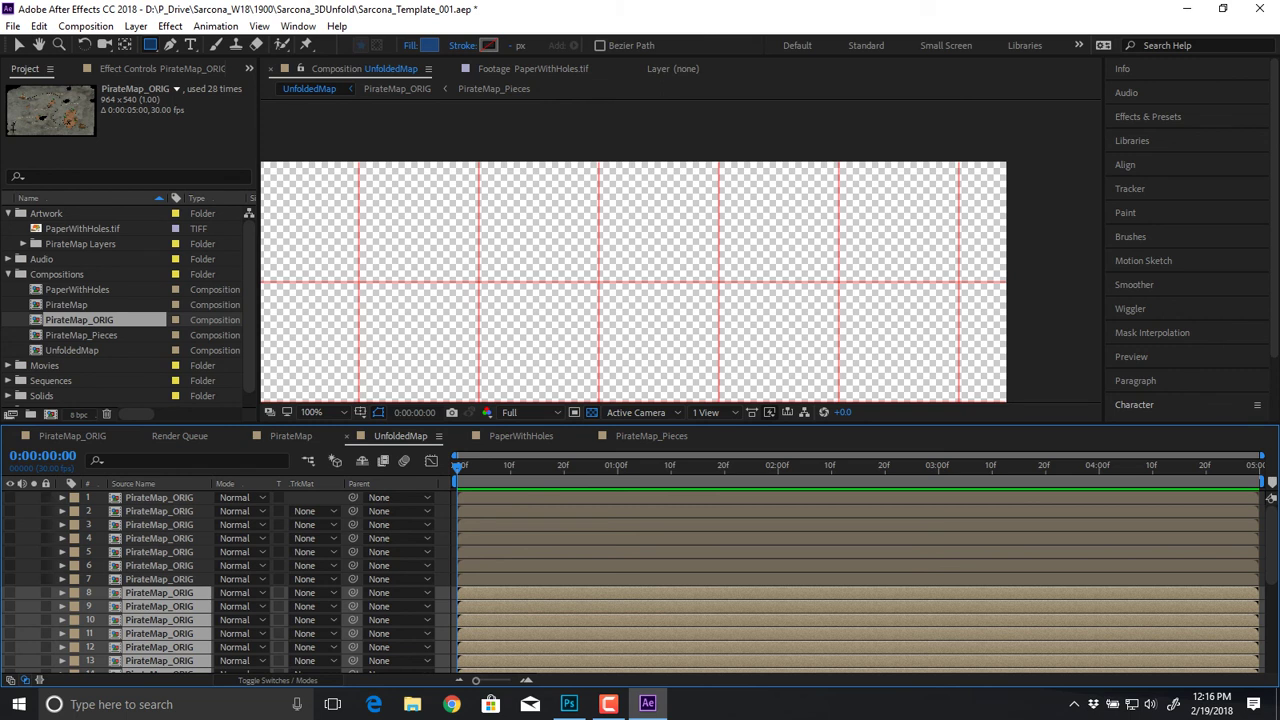
Step: Make the seven masked PirateMap_ORIG layers visible and select layers 1 through 7
drag(10, 497, 10, 579)
click(159, 579)
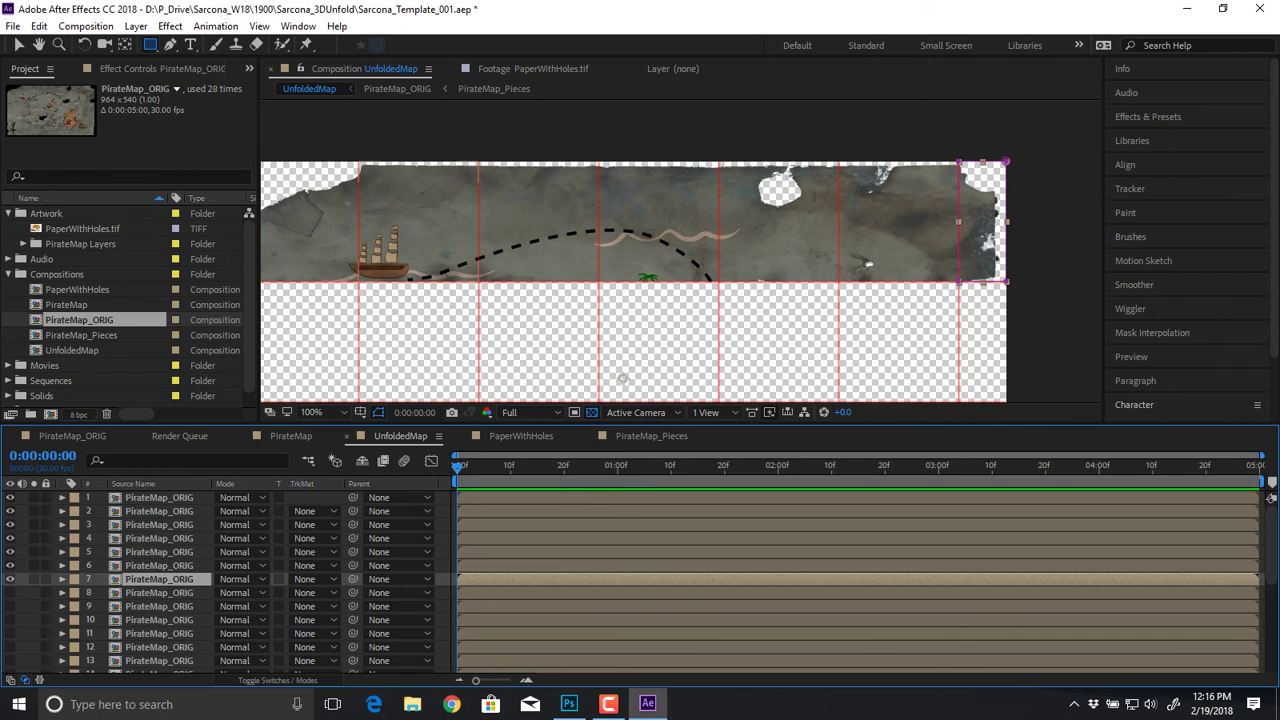
key(ctrl+a)
mouse_move(622, 378)
mouse_down()
mouse_move(697, 388)
mouse_move(729, 306)
mouse_move(689, 371)
mouse_up()
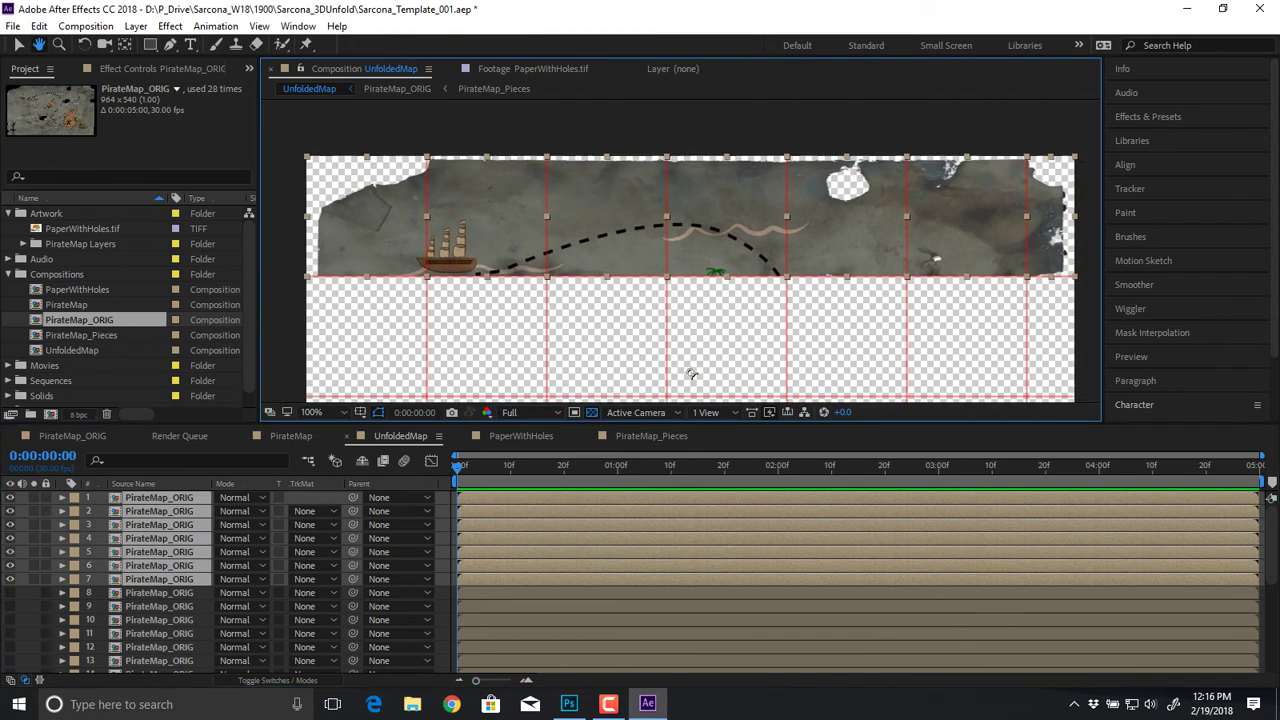
key(q)
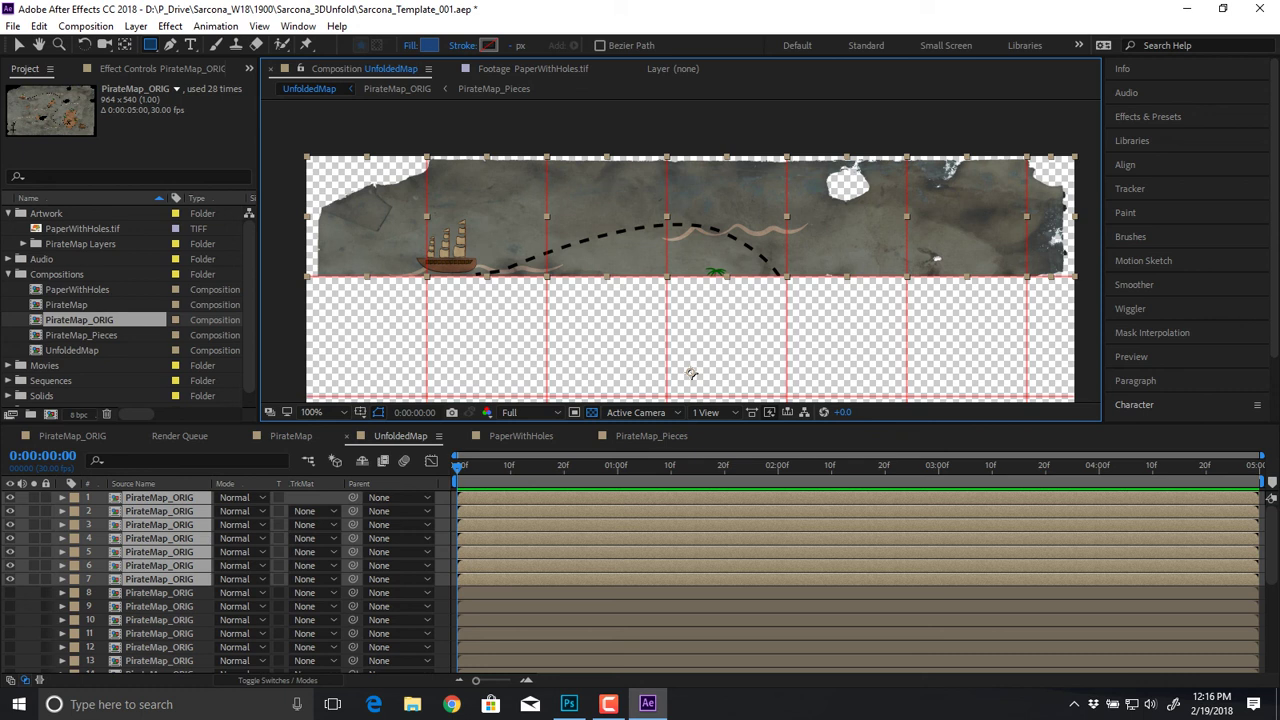
drag(691, 374, 694, 286)
scroll(691, 269, down, 2)
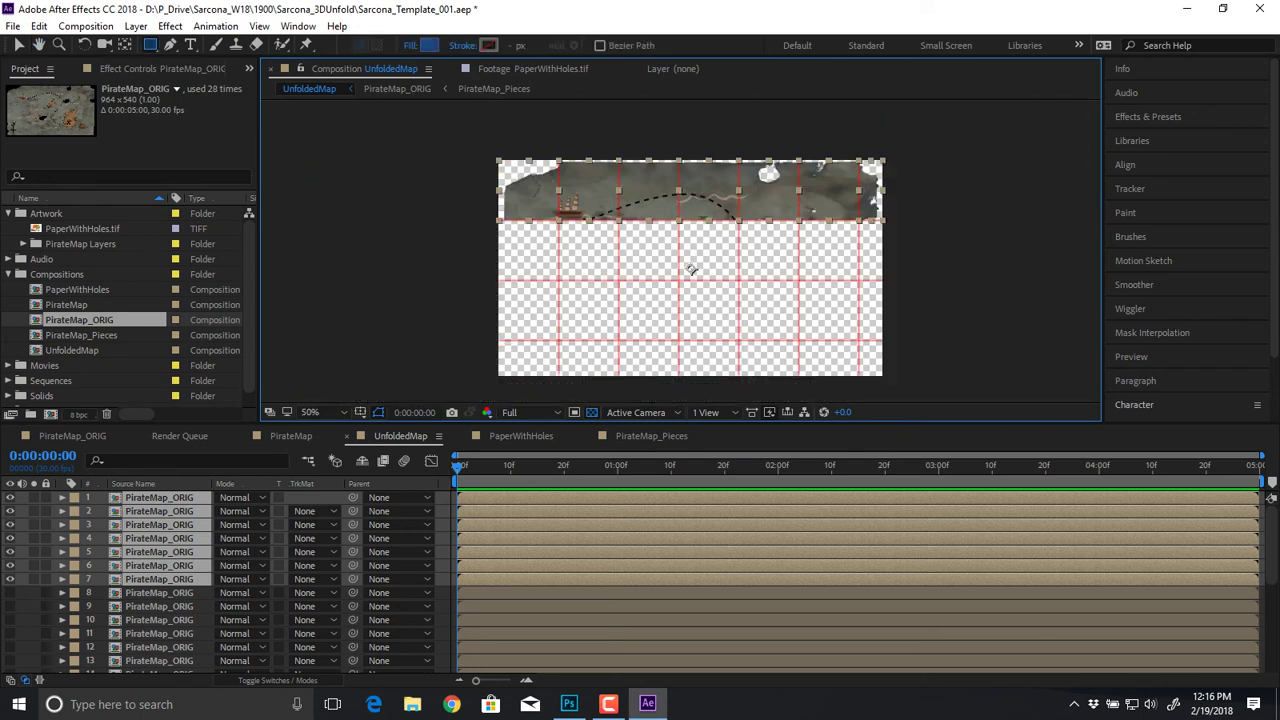
key(v)
drag(400, 140, 1044, 260)
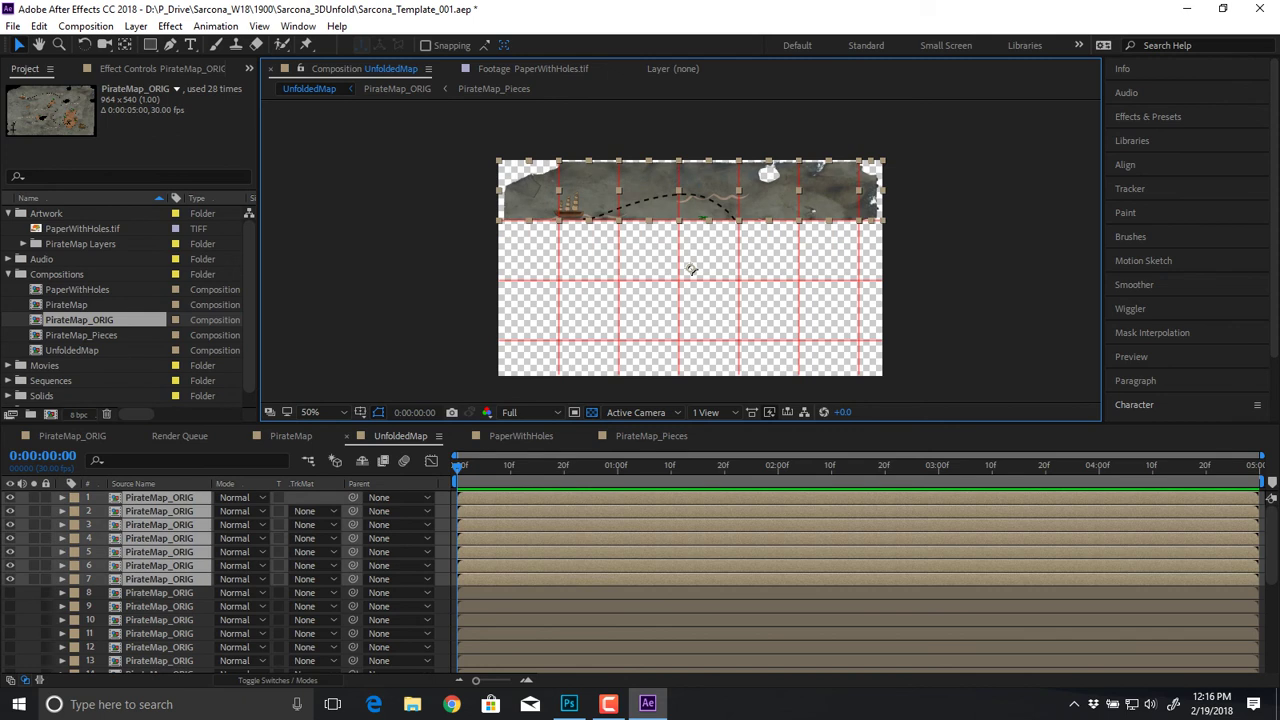
key(m)
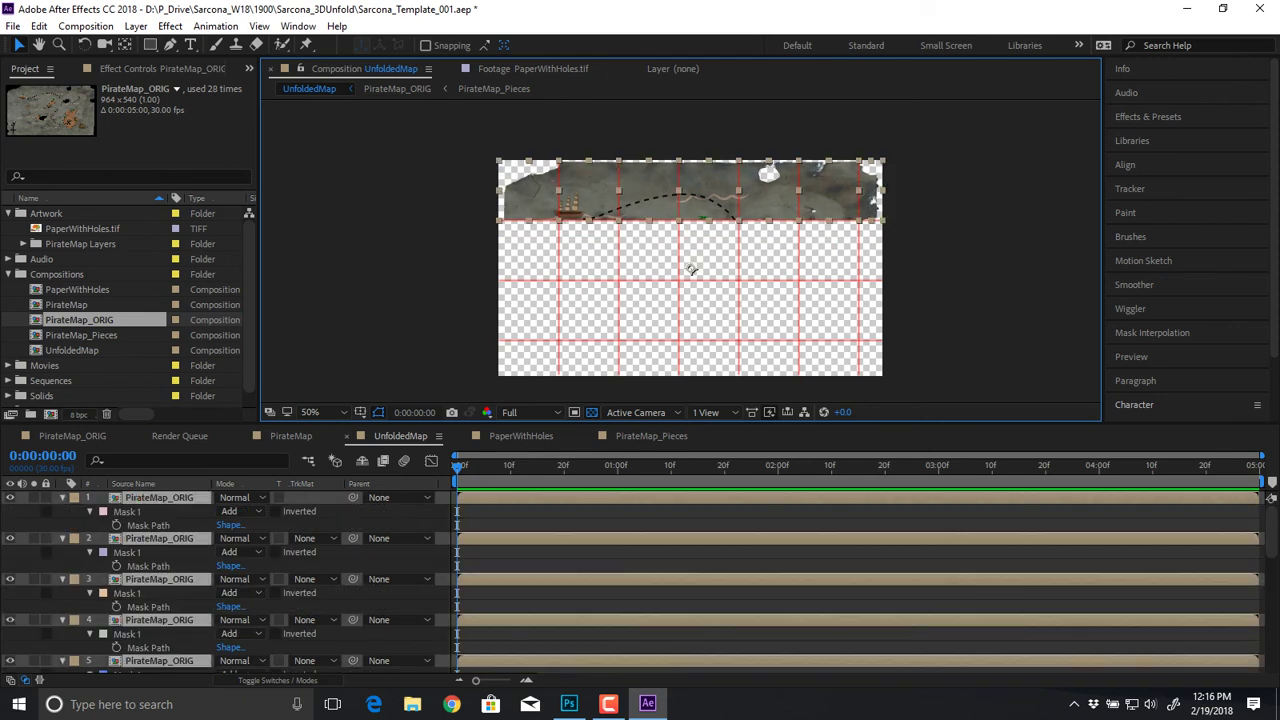
click(127, 511)
ctrl+click(127, 552)
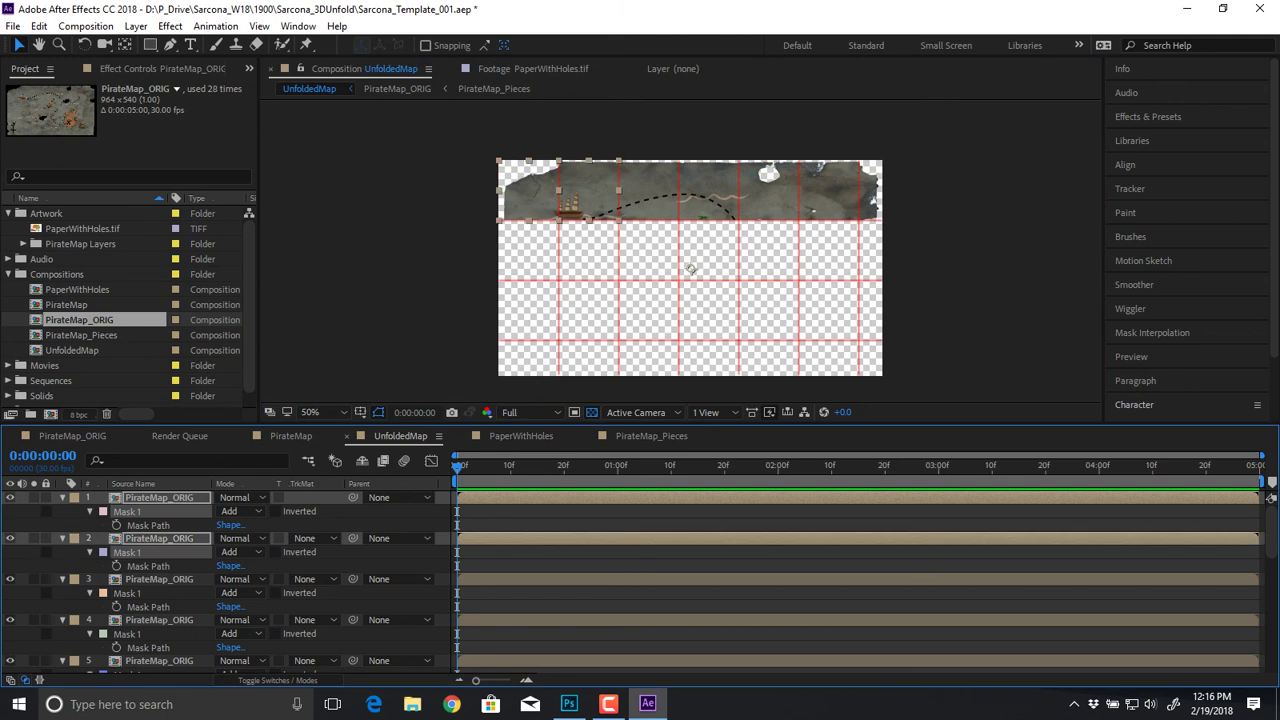
ctrl+click(127, 593)
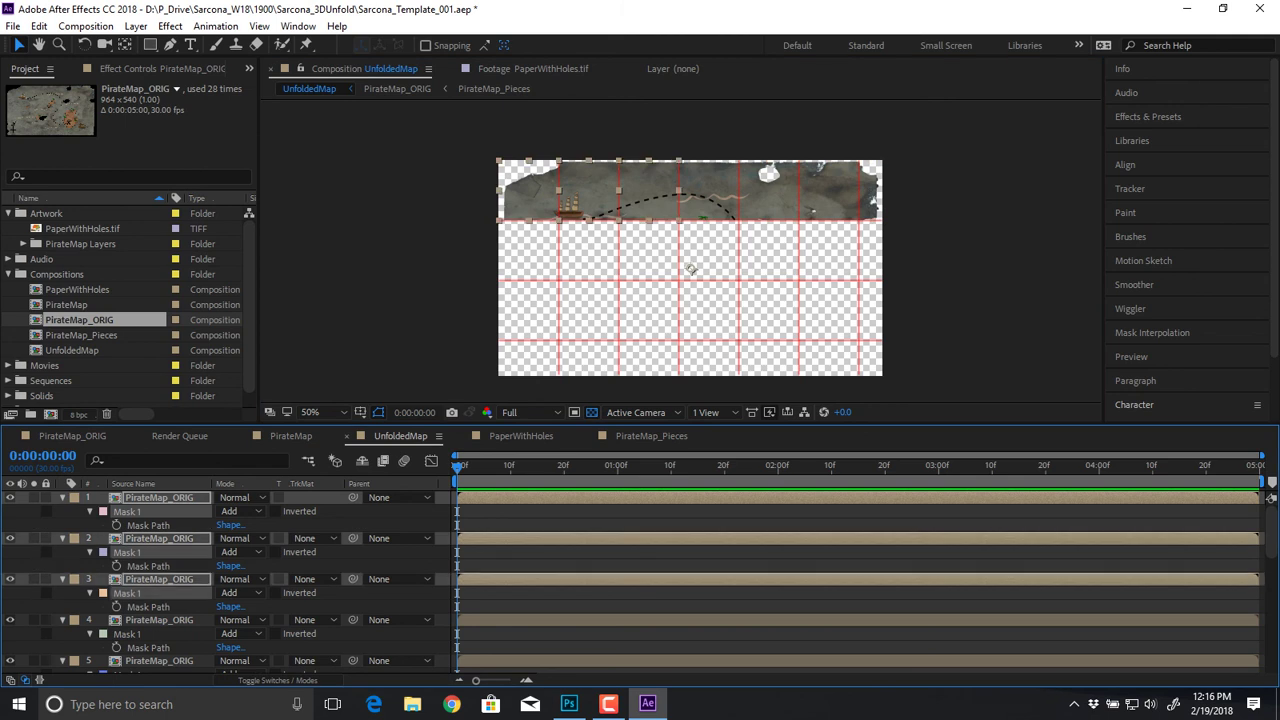
key(ctrl+shift+Down)
key(ctrl+shift+Down)
key(m)
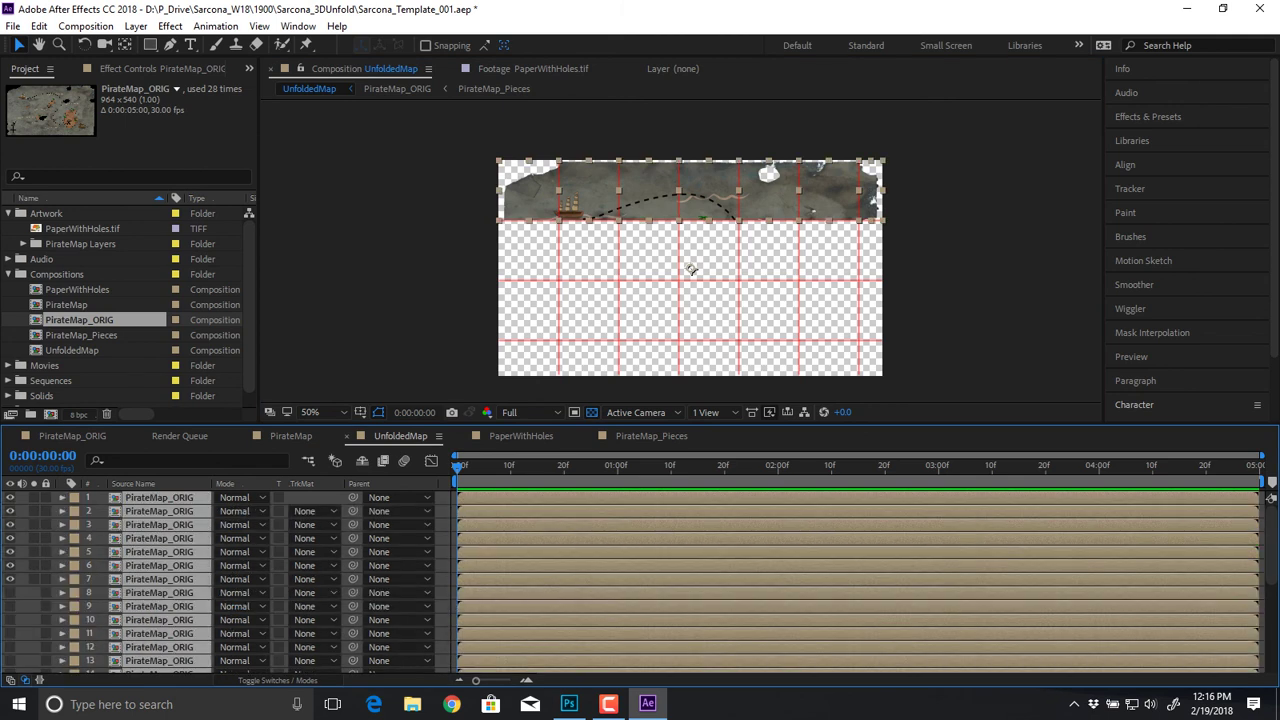
Step: Delete the hidden, unmasked PirateMap_ORIG layers 8 through 28, keeping the seven masked top-row layers
key(ctrl+shift+a)
click(159, 593)
scroll(159, 593, down, 5)
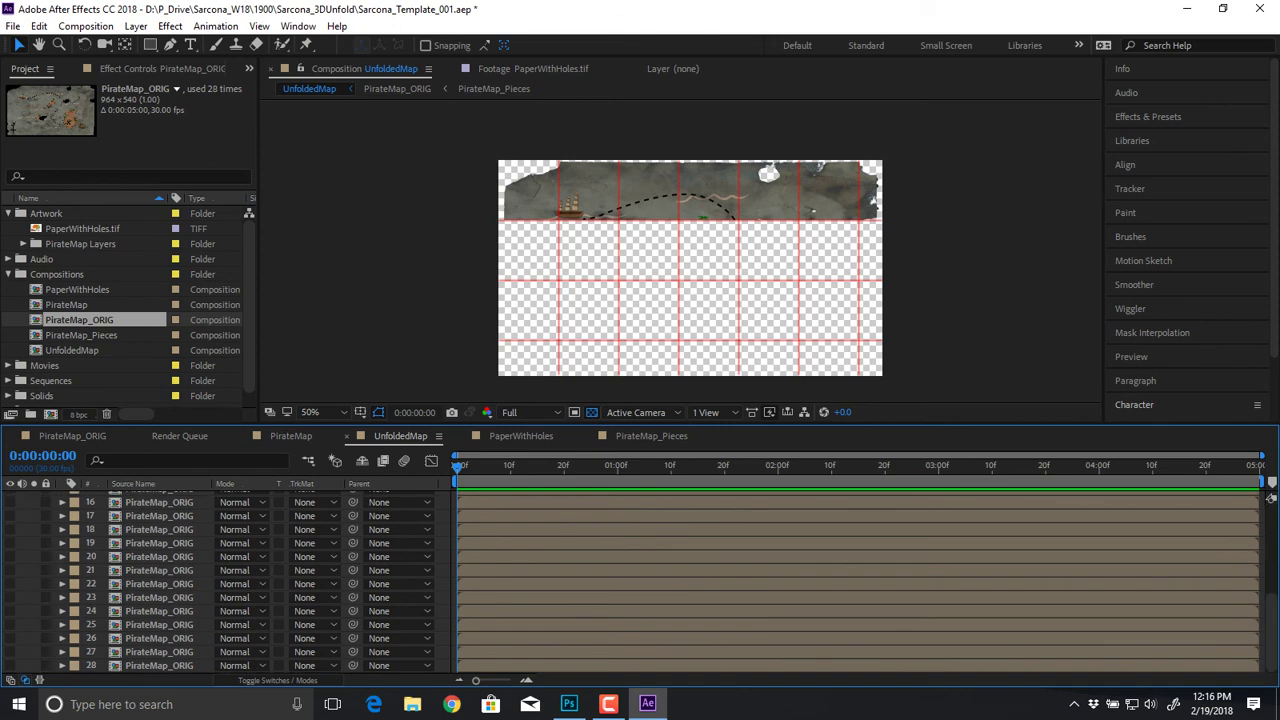
key(Delete)
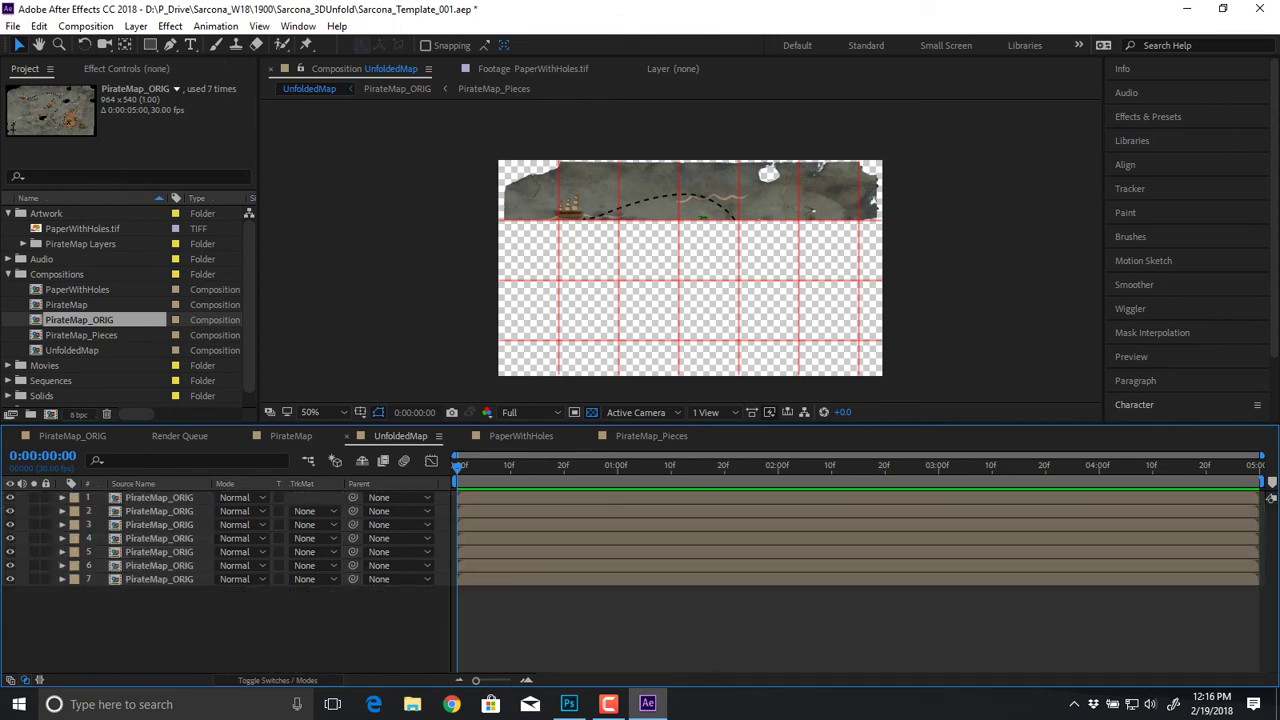
Step: Duplicate all seven masked PirateMap_ORIG layers and place the copies together beneath the originals as layers 8 through 14
key(ctrl+a)
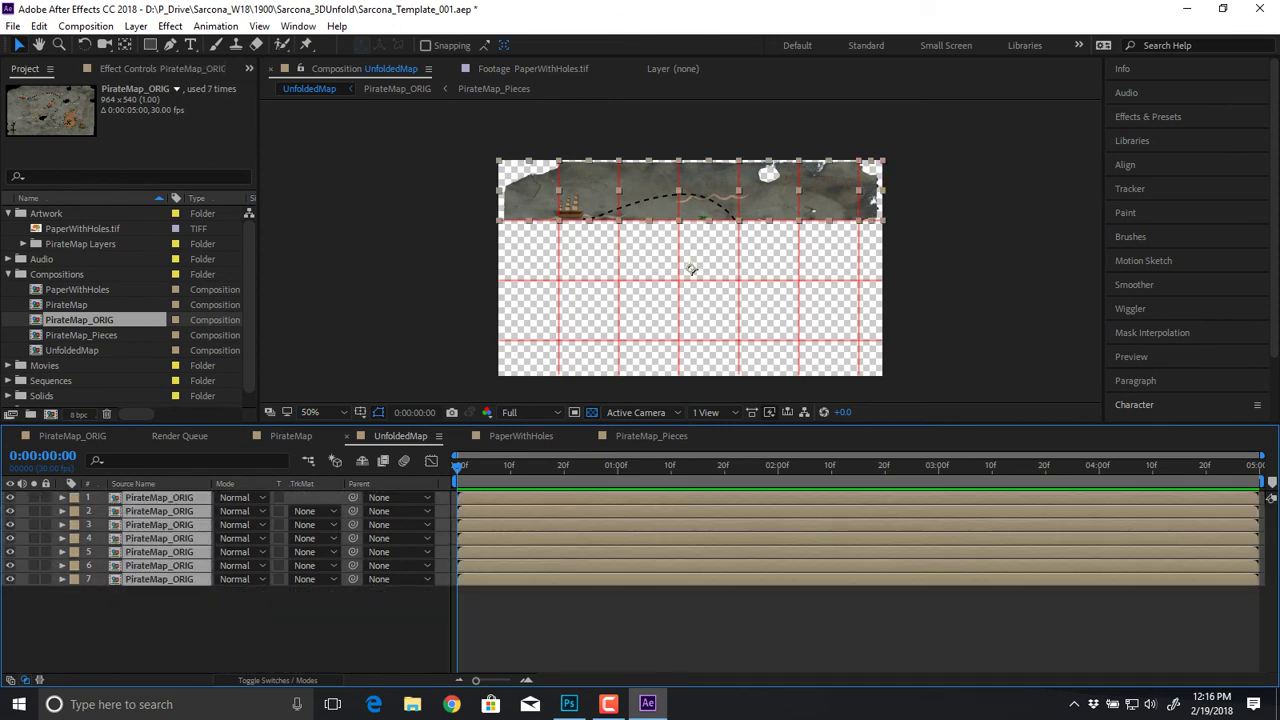
key(ctrl+d)
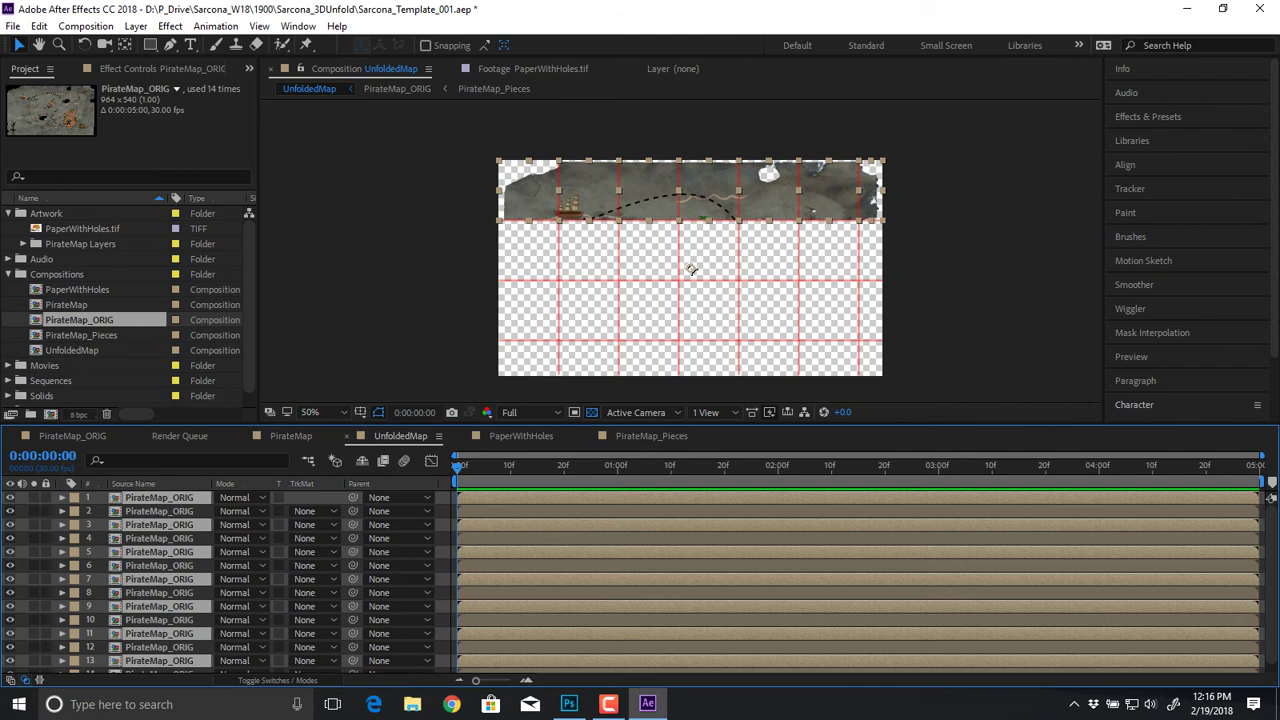
scroll(634, 582, down, 1)
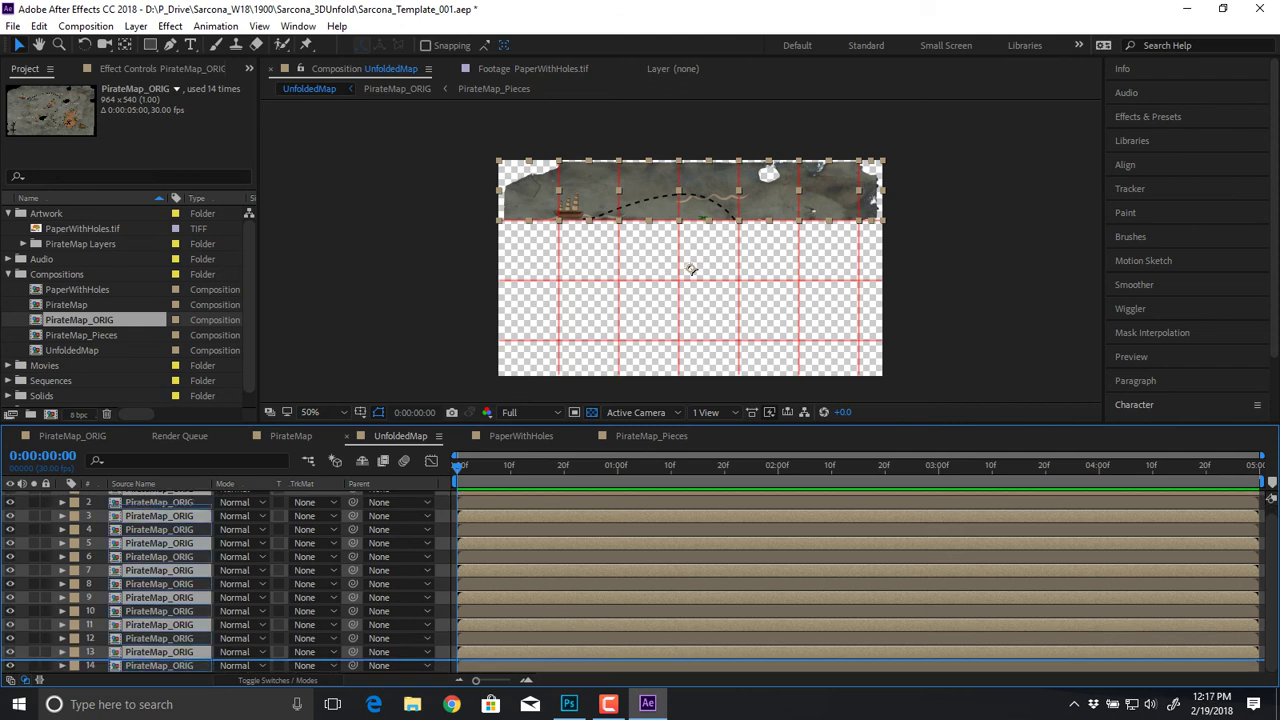
key(ctrl+shift+bracketleft)
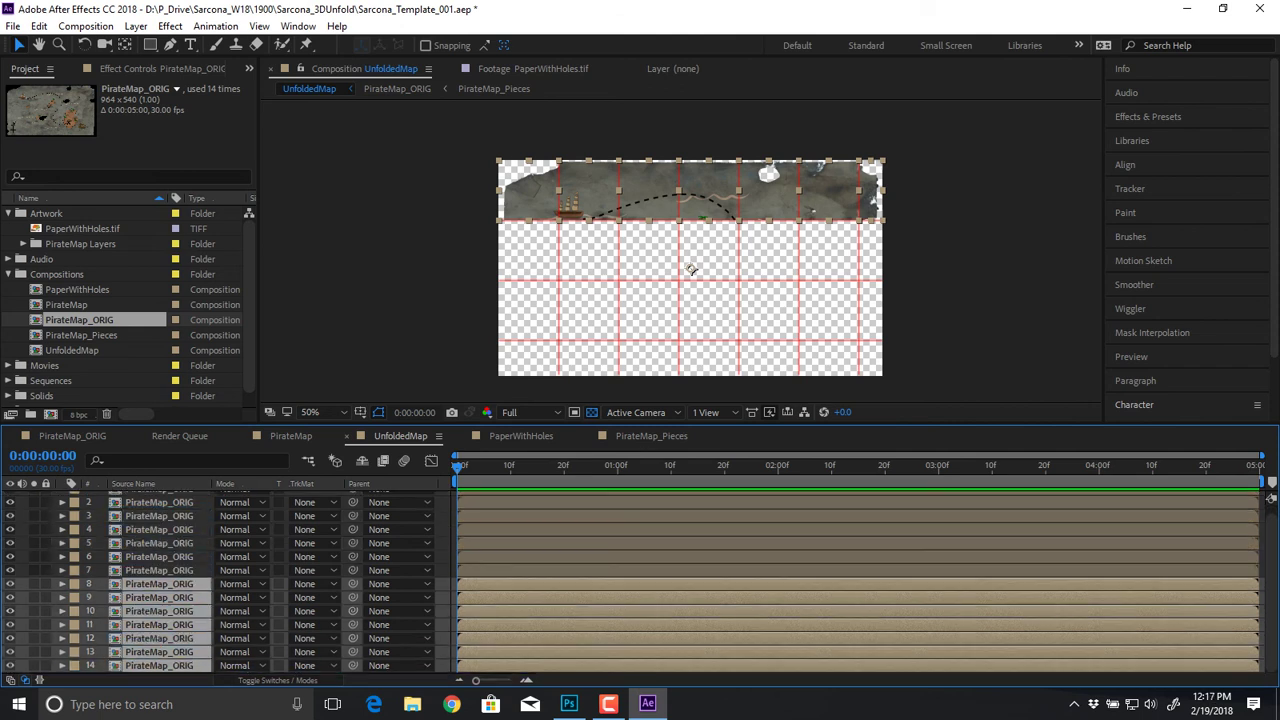
Step: Reveal the mask paths of the copied layers 8 through 14 and select Mask 1 on all of them
key(m)
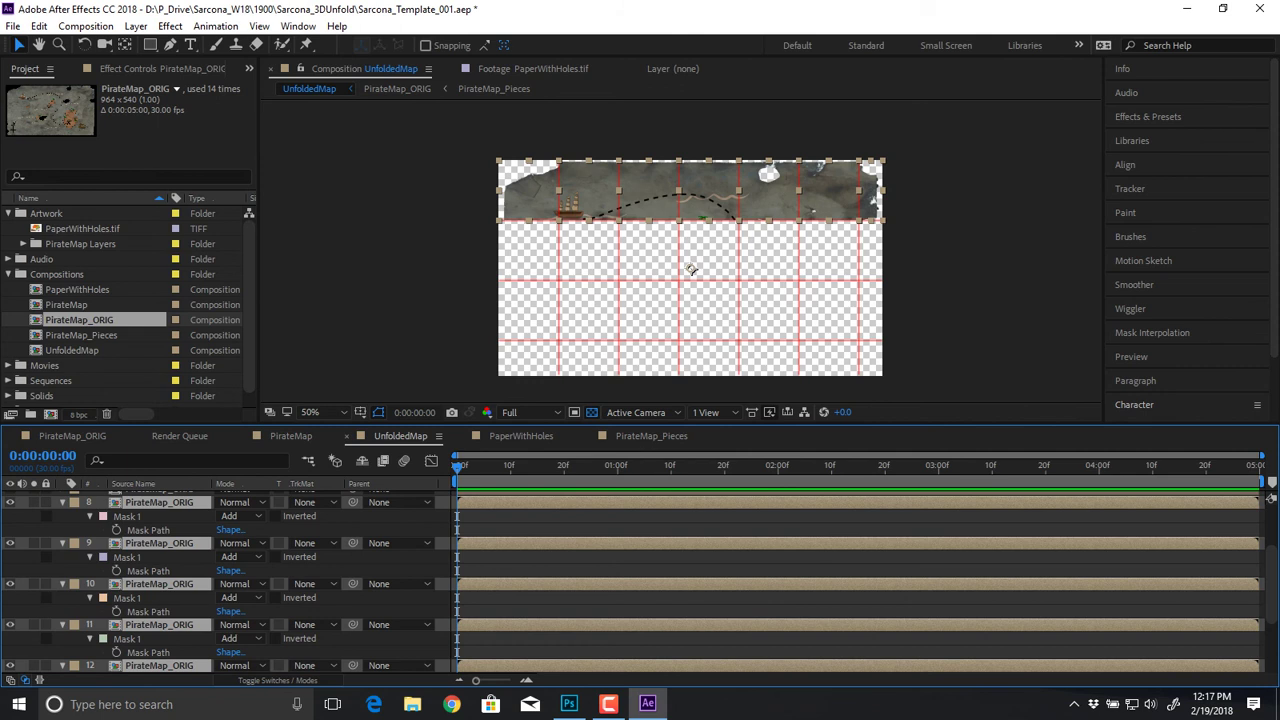
click(127, 517)
ctrl+click(127, 557)
ctrl+click(127, 598)
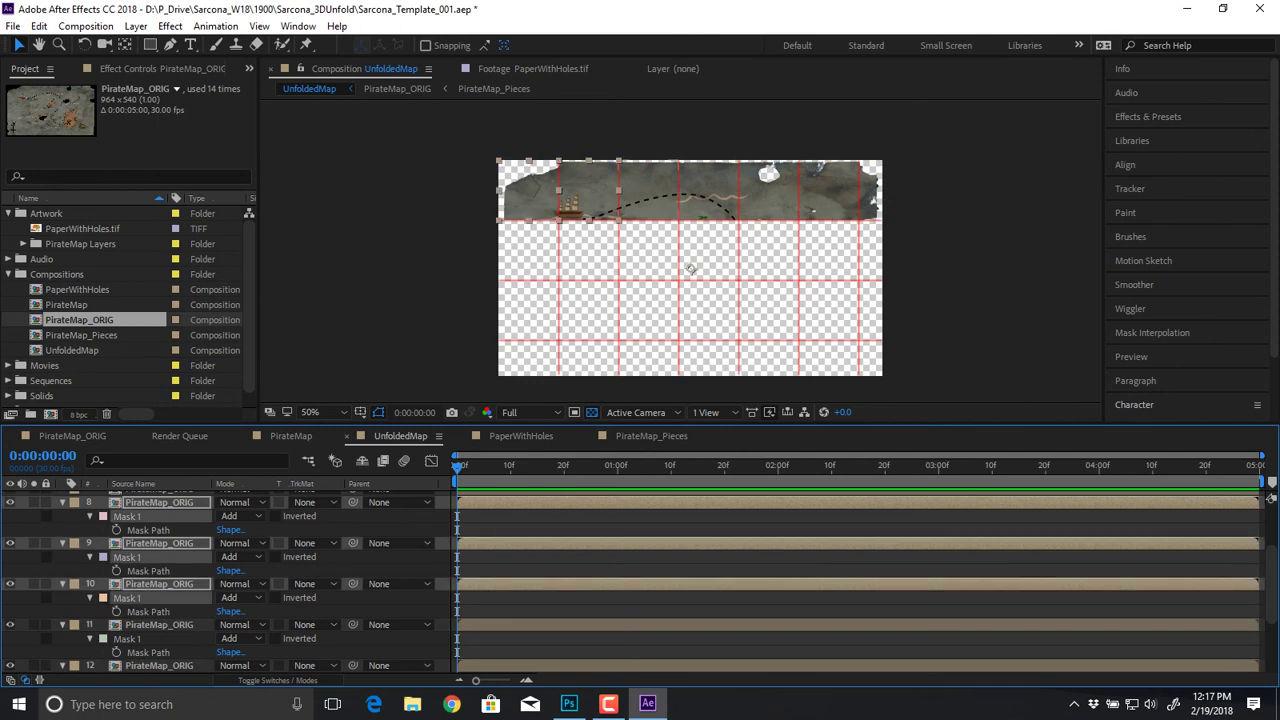
scroll(127, 598, down, 1)
key(ctrl+Down)
key(ctrl+Down)
key(ctrl+Down)
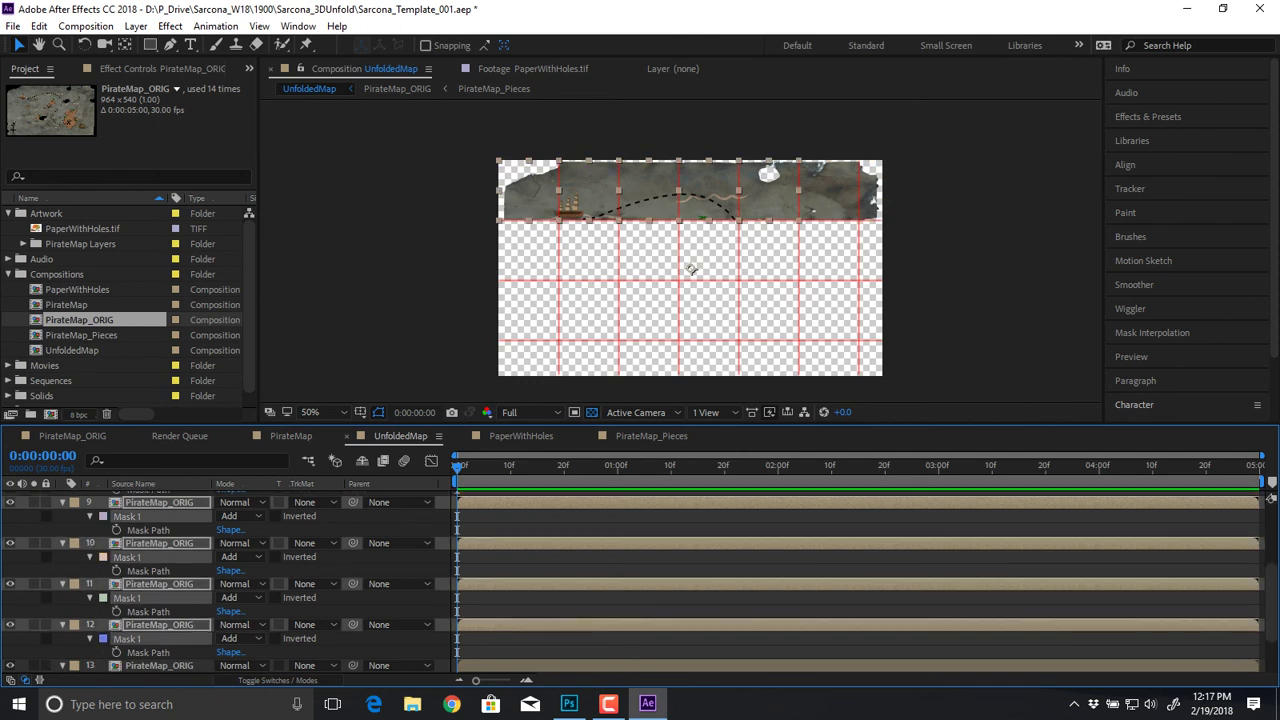
key(ctrl+shift+Down)
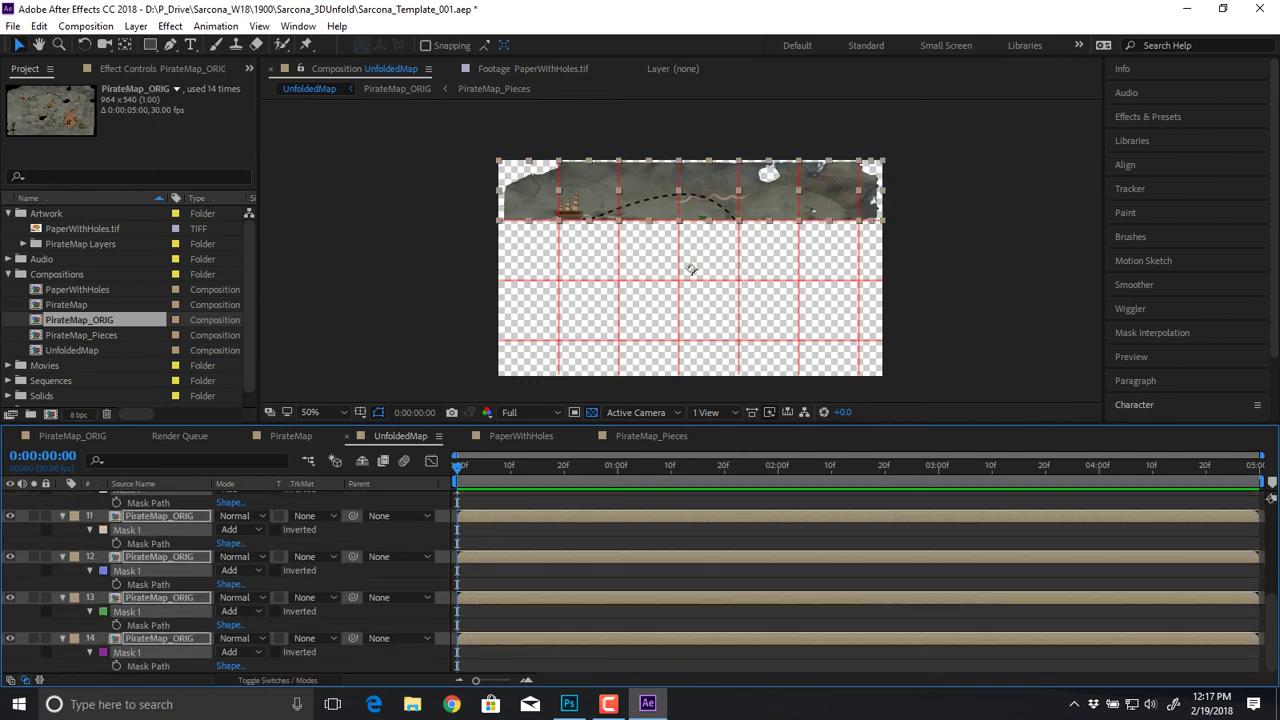
Step: Try to move the selected masks of layers 8 through 14 together into the second grid row
drag(709, 160, 709, 207)
key(shift+Up)
key(shift+Up)
key(shift+Up)
key(shift+Up)
key(shift+Up)
key(shift+Up)
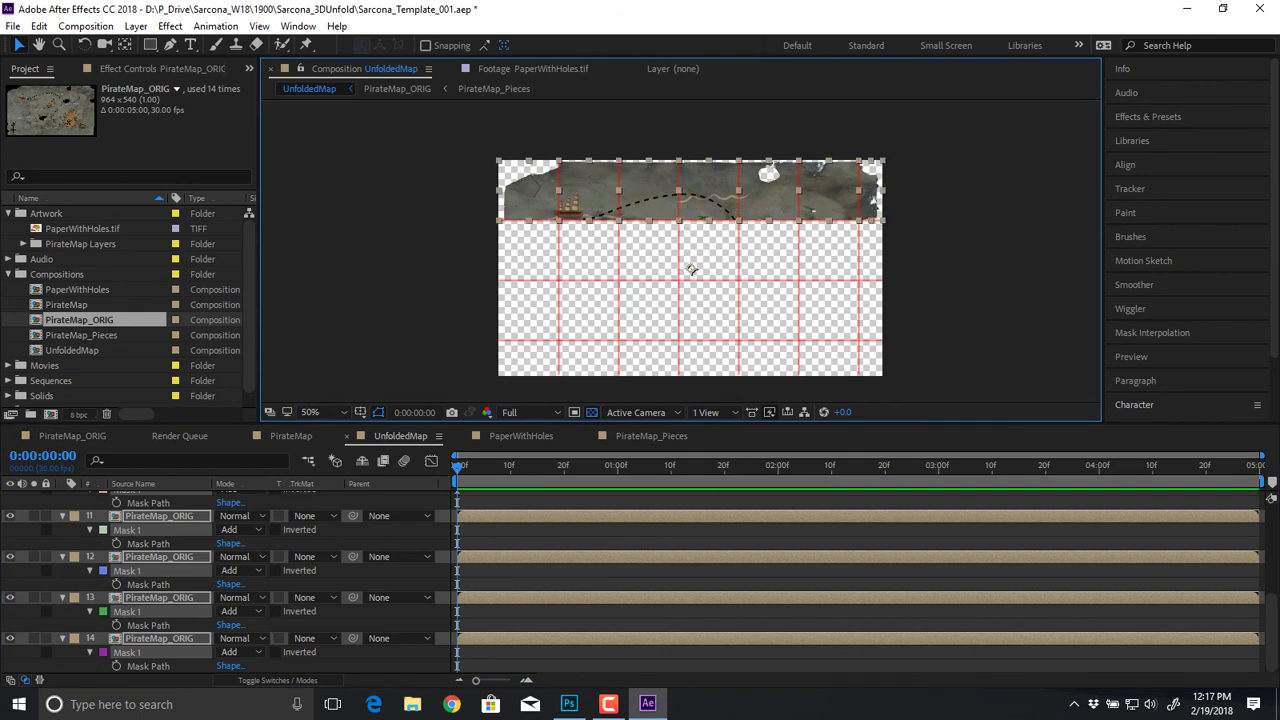
mouse_move(691, 270)
mouse_down()
mouse_move(691, 330)
mouse_move(691, 270)
mouse_up()
Step: Try to select the individual mask paths of the copied layers, from layer 14 upward, and shift them down one grid row
click(148, 666)
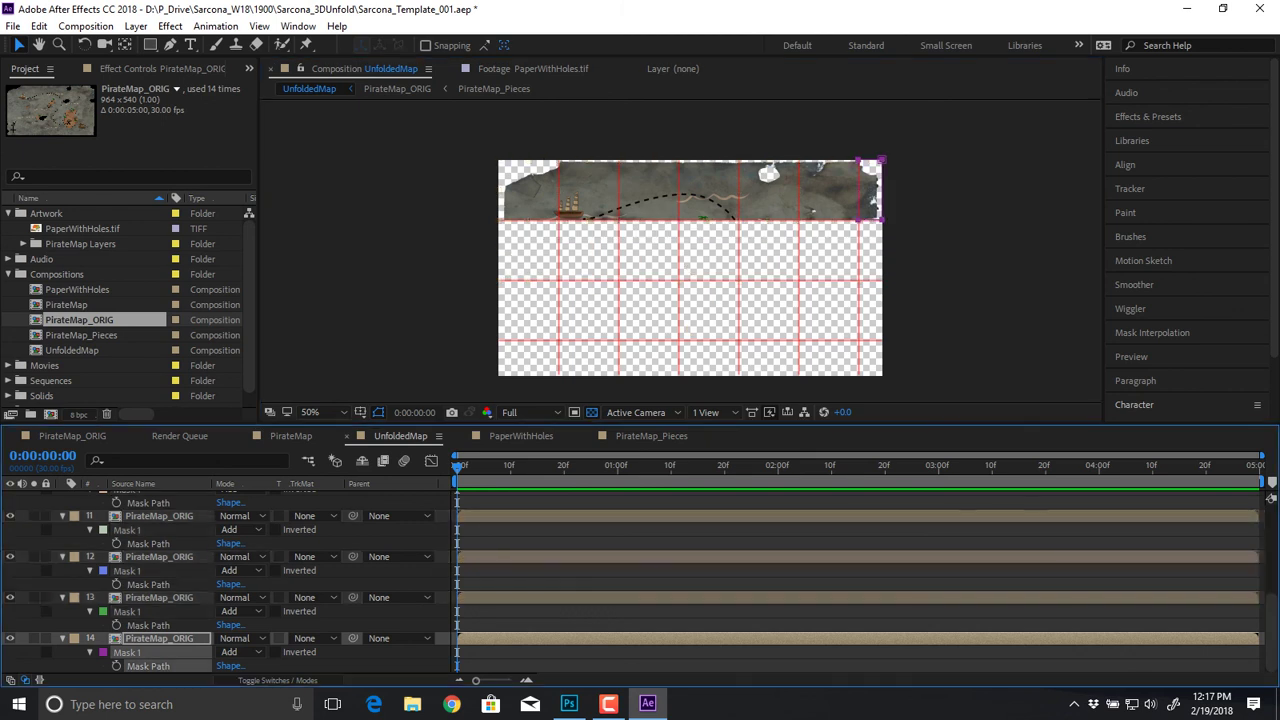
ctrl+click(148, 625)
ctrl+click(148, 584)
ctrl+click(148, 544)
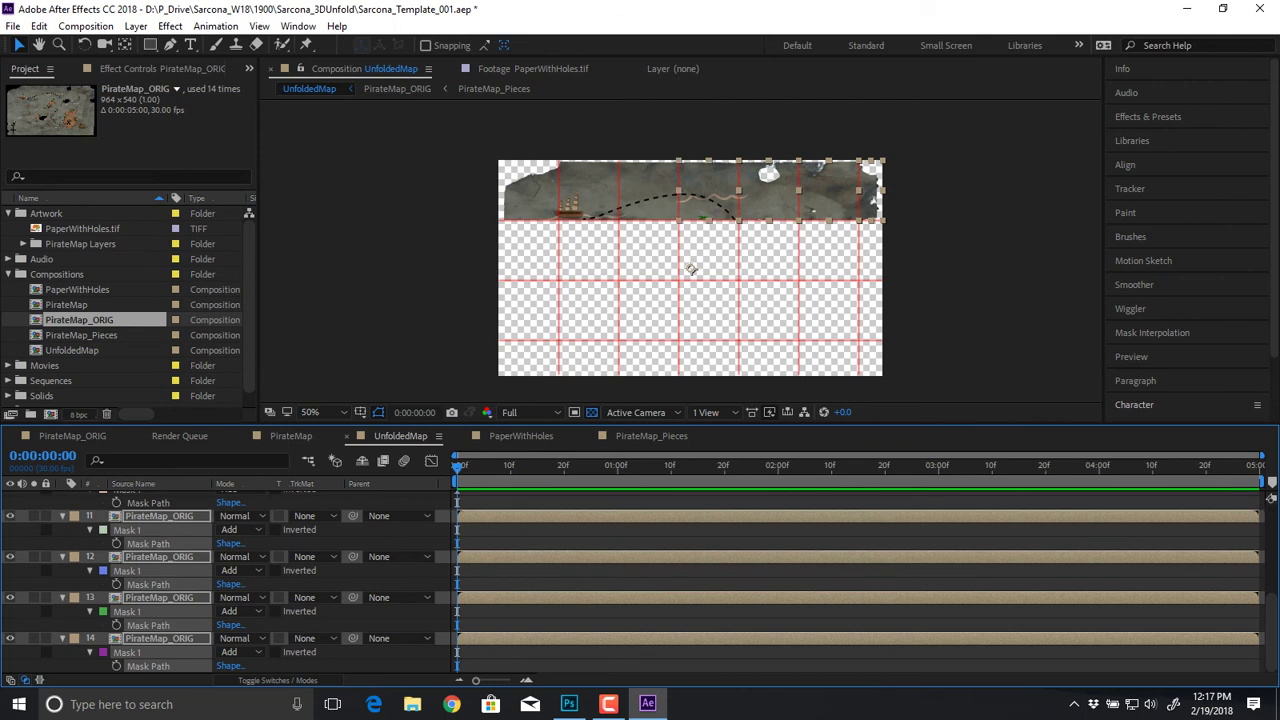
ctrl+click(148, 503)
scroll(148, 503, up, 2)
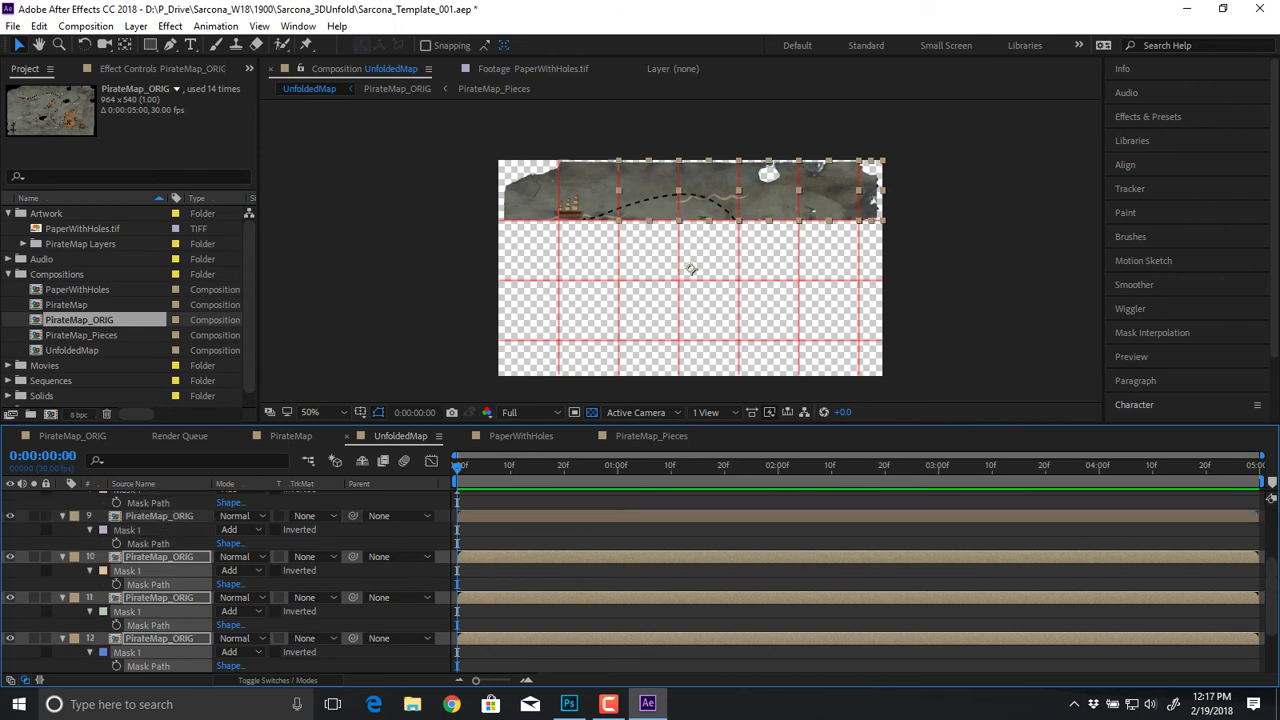
key(ctrl+shift+Up)
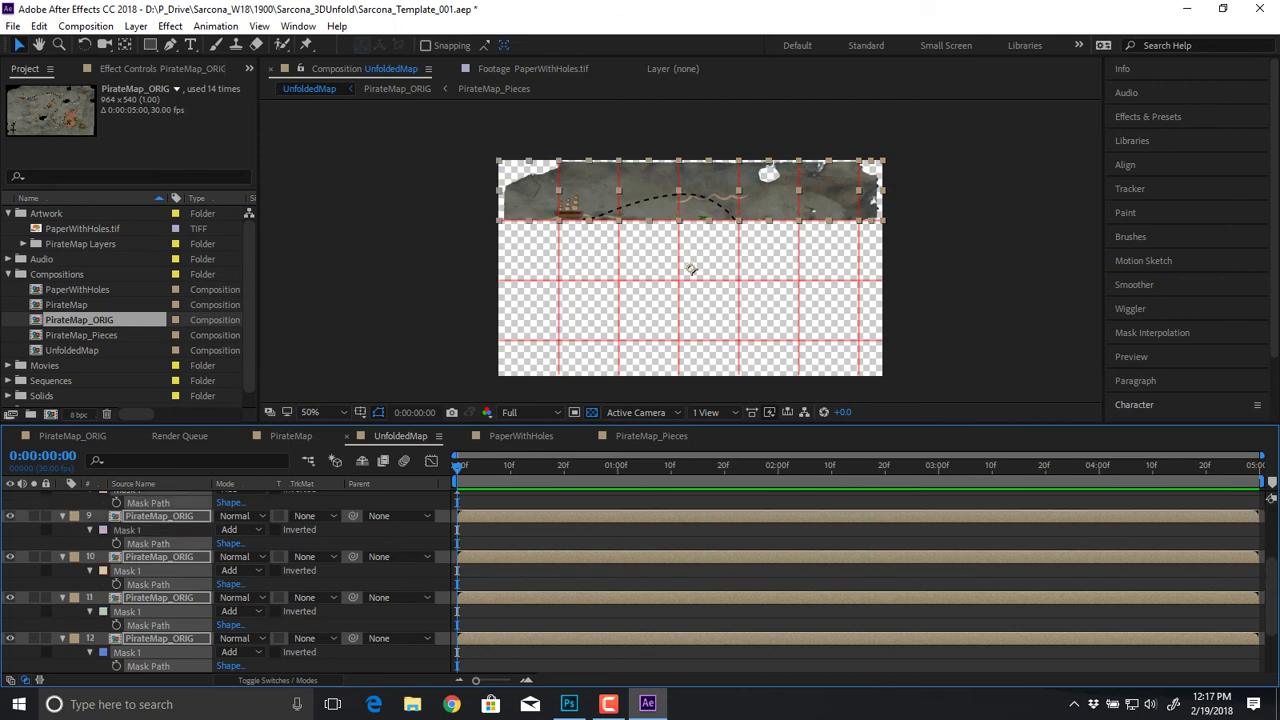
drag(692, 270, 692, 330)
key(ctrl+z)
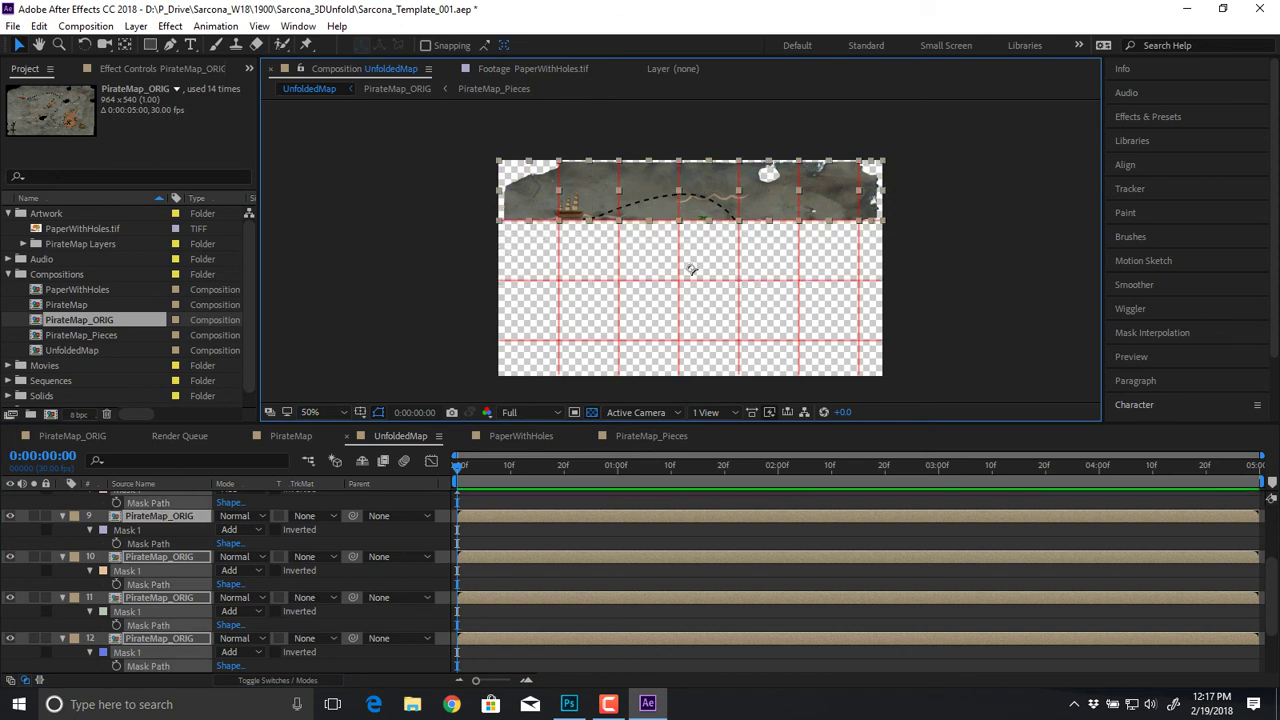
Step: Undo the recent selection and layer-order changes on the copied PirateMap_ORIG layers
key(ctrl+z)
scroll(640, 582, up, 3)
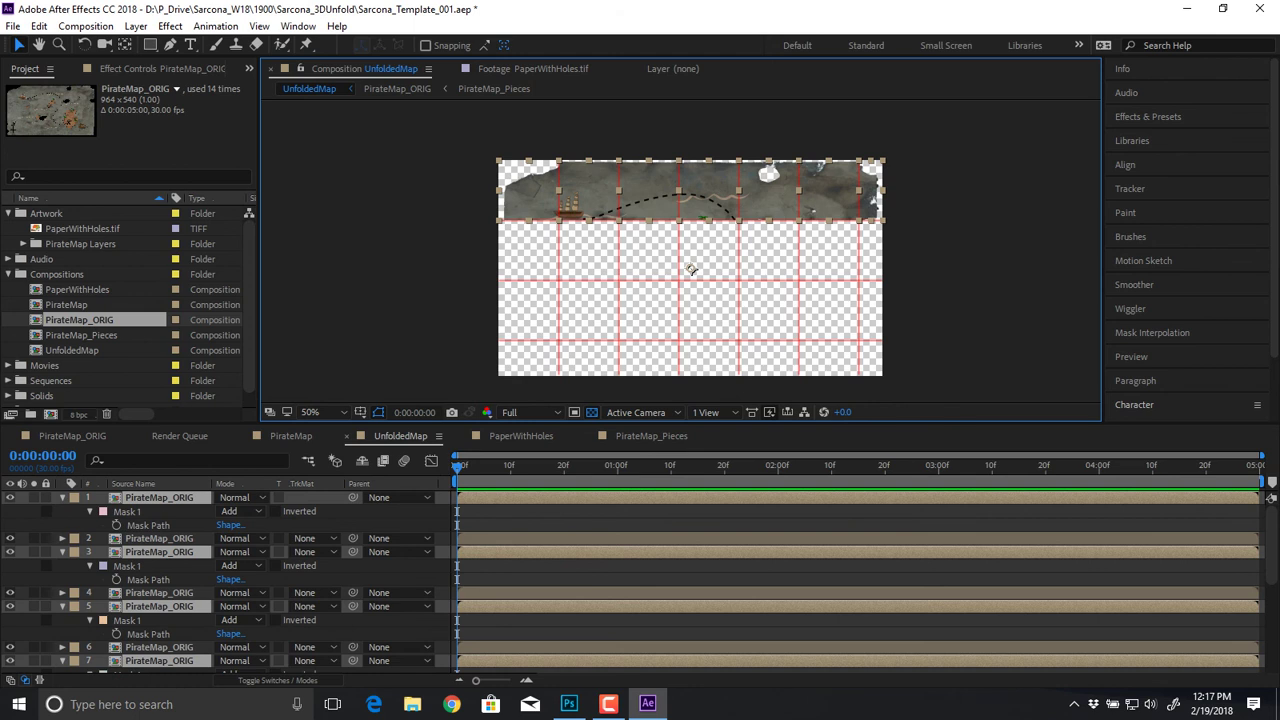
key(ctrl+z)
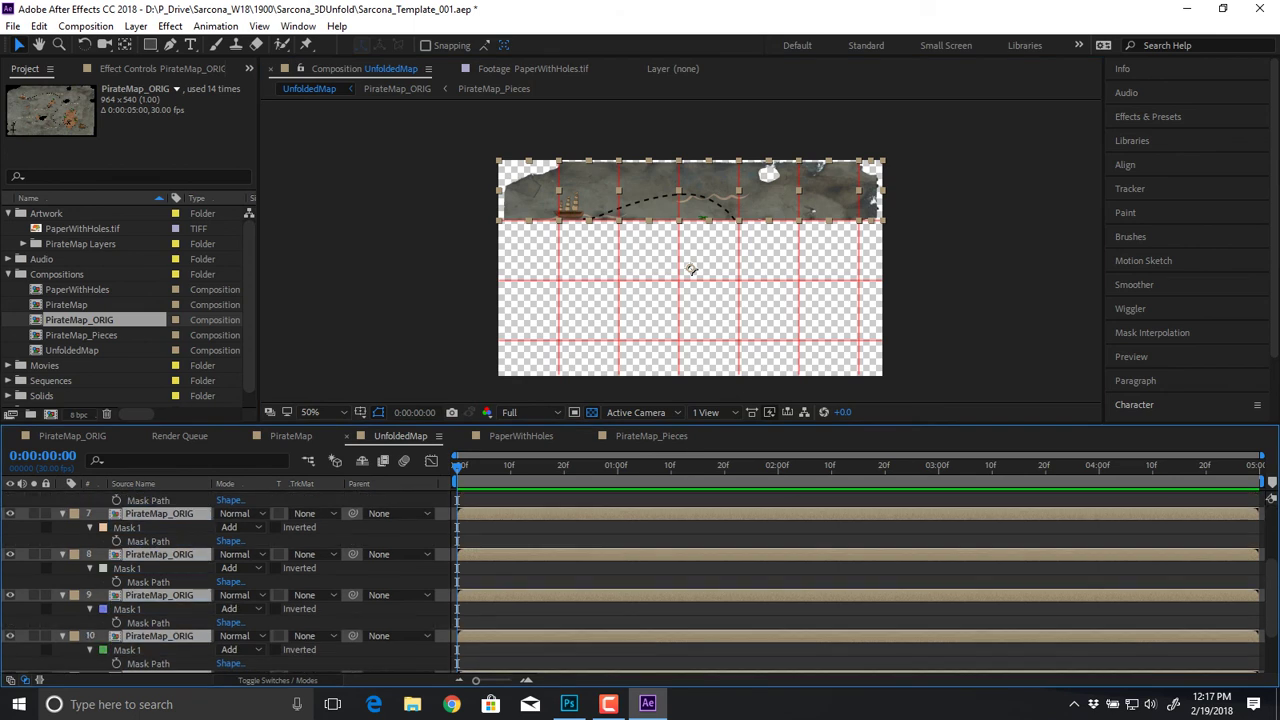
key(ctrl+z)
key(ctrl+z)
key(ctrl+z)
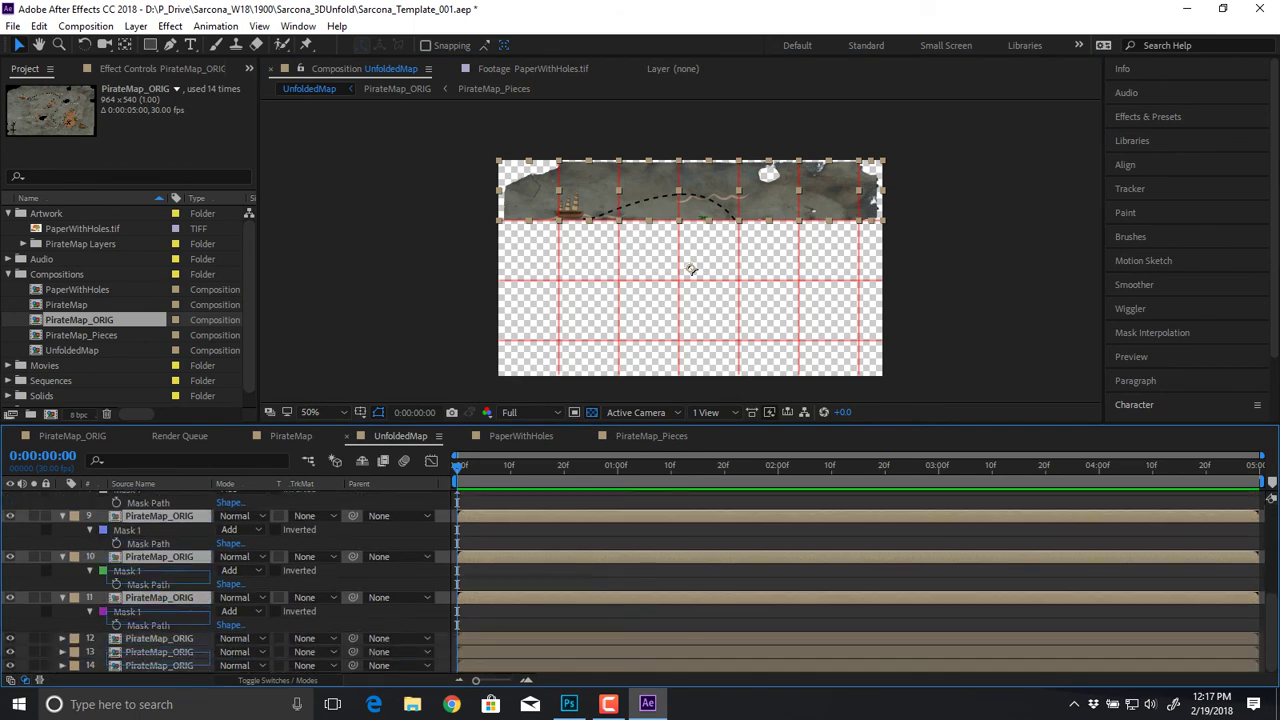
key(ctrl+z)
key(ctrl+z)
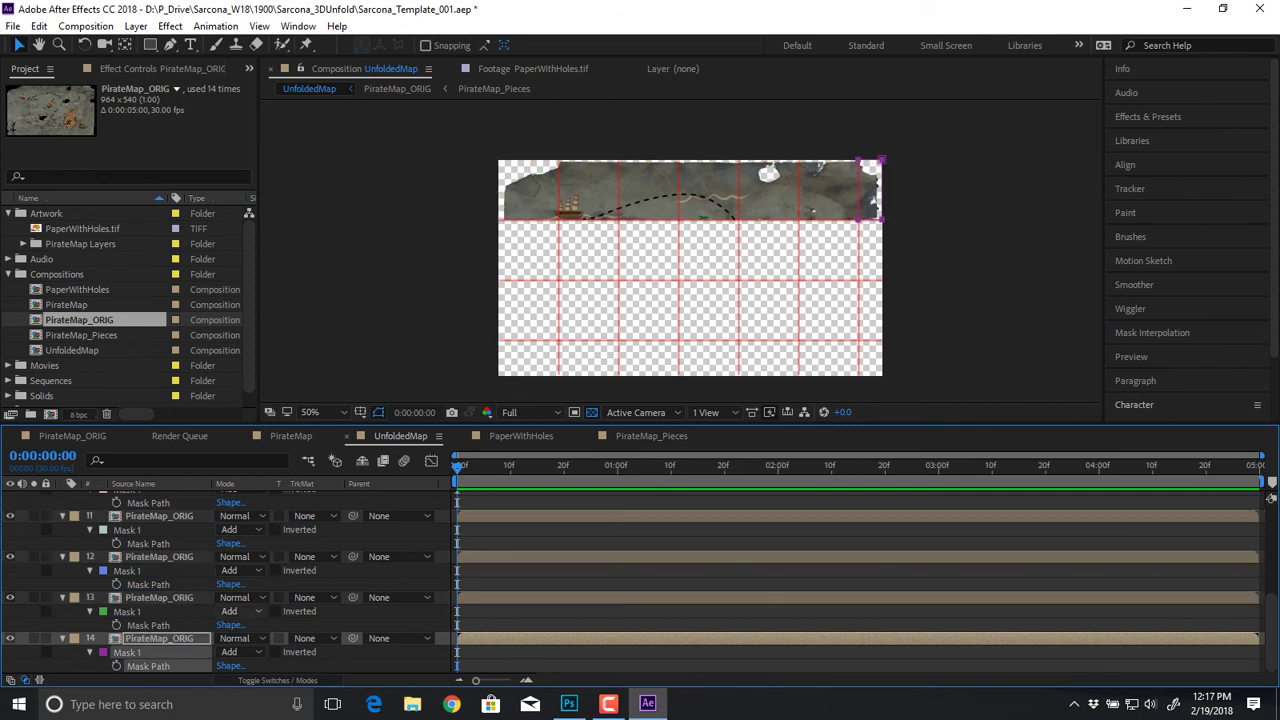
key(ctrl+z)
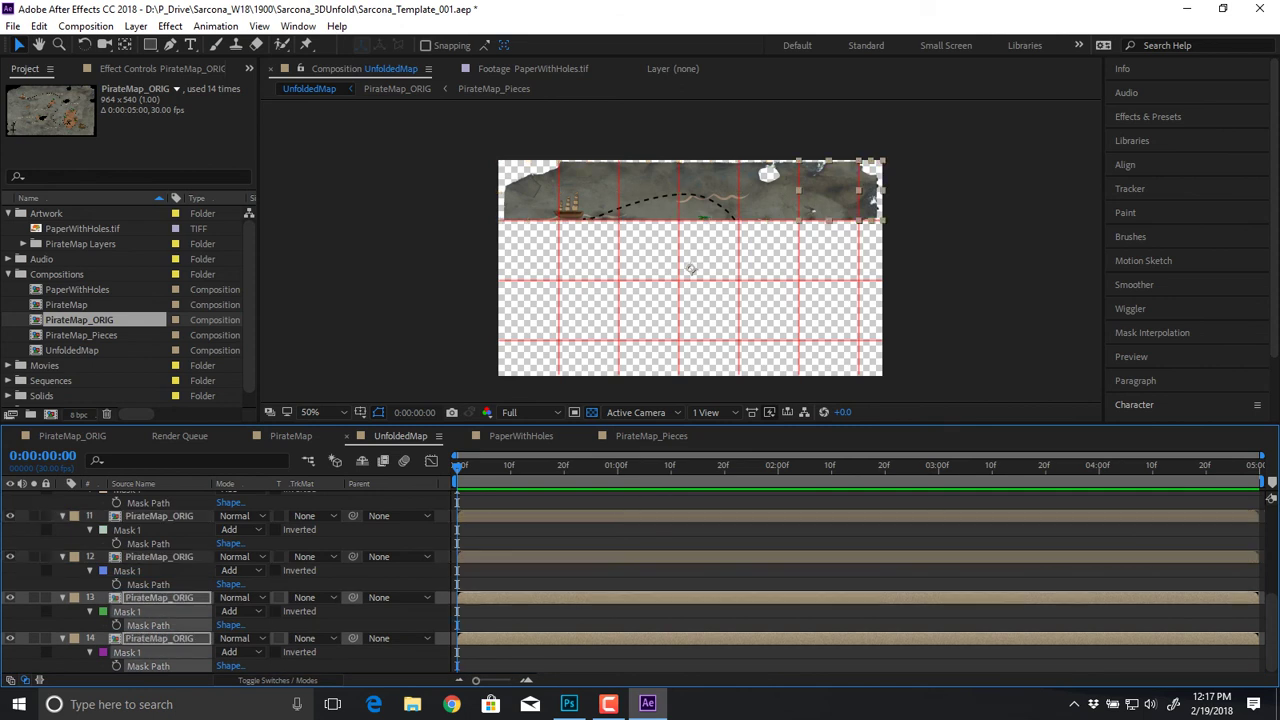
Step: Select only layer 14's mask path and move it down into the narrow partial cell ending the second grid row
key(ctrl+z)
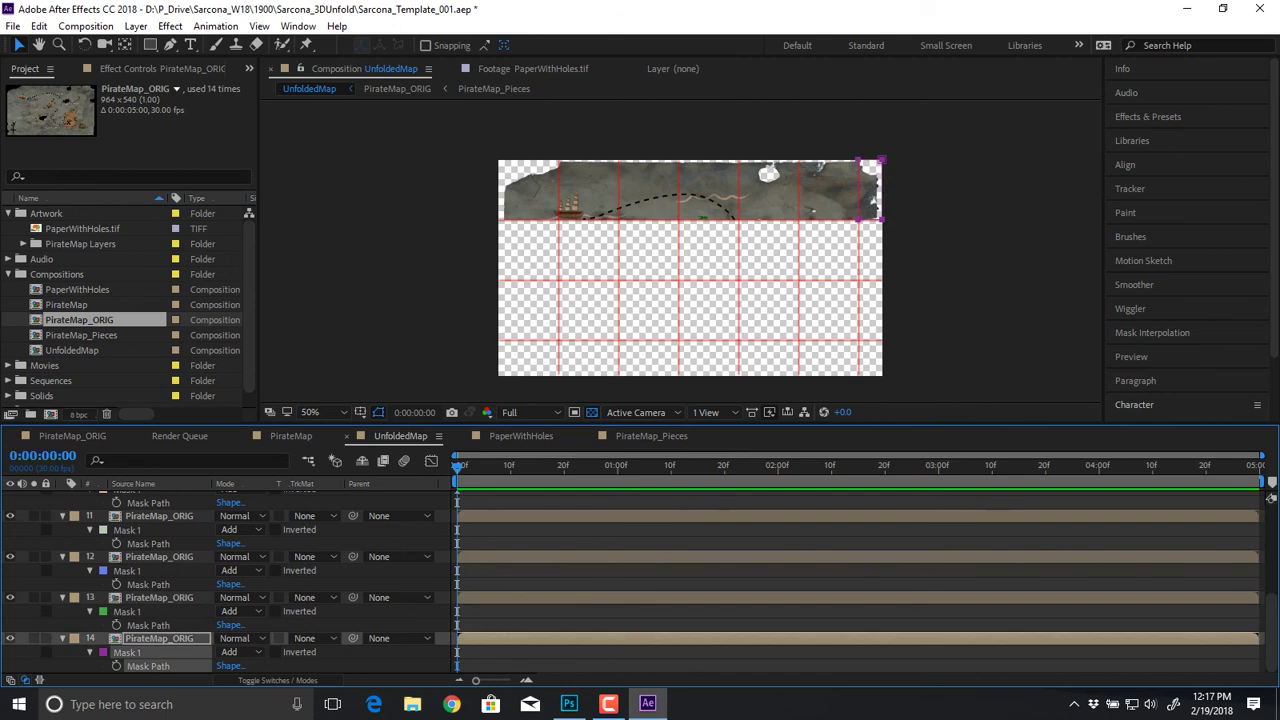
drag(882, 160, 882, 219)
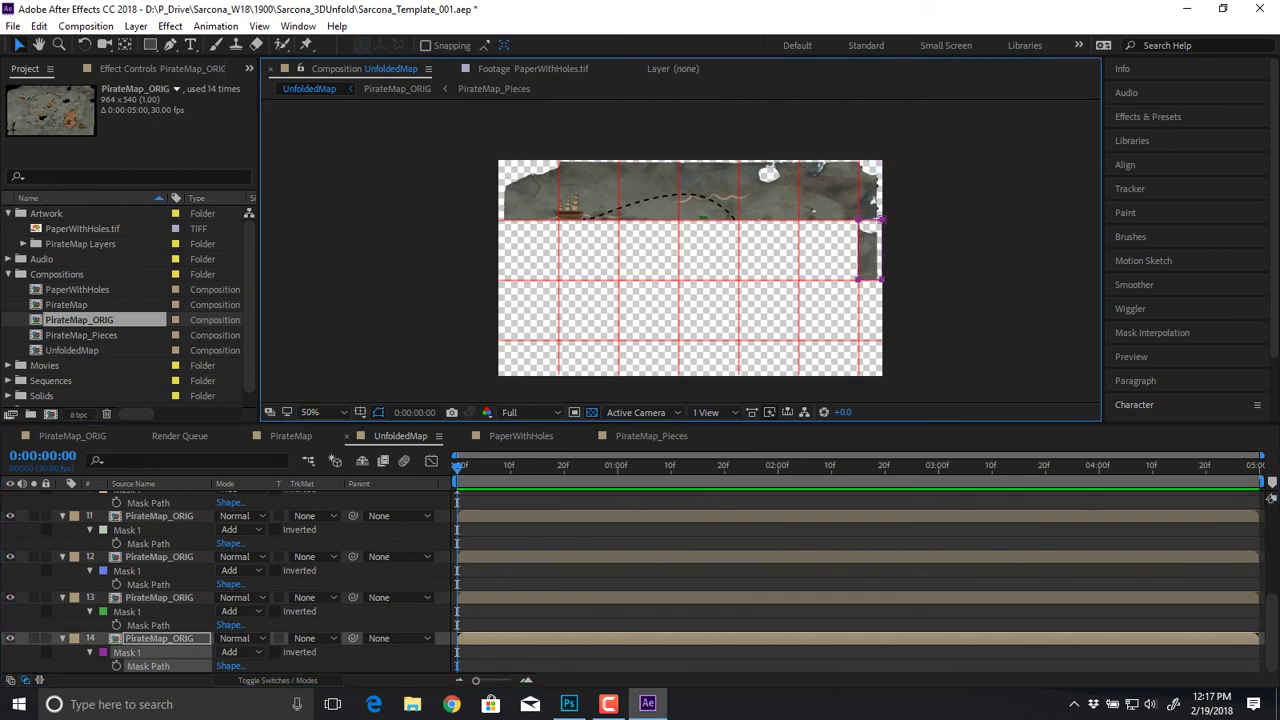
key(ctrl+z)
drag(882, 160, 798, 219)
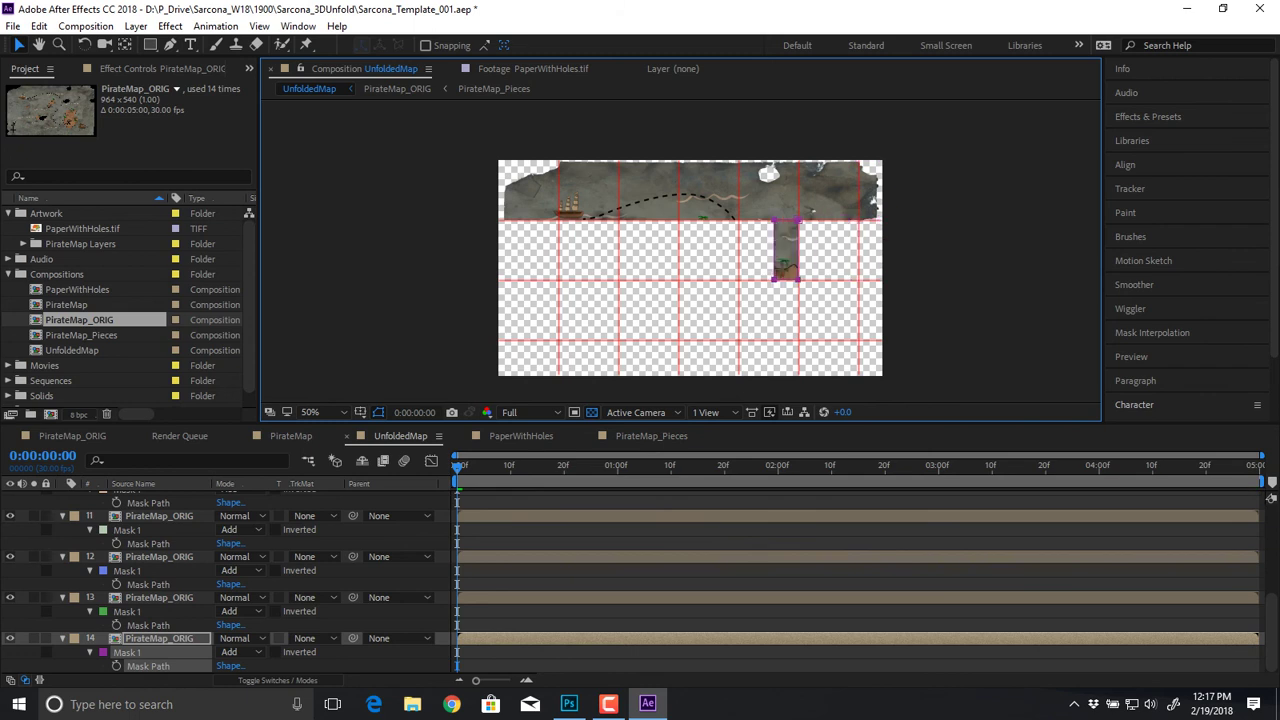
key(shift+Right)
key(shift+Right)
key(shift+Right)
key(shift+Right)
key(shift+Right)
key(shift+Right)
key(shift+Right)
key(shift+Right)
key(shift+Right)
key(shift+Right)
key(shift+Right)
key(shift+Right)
key(shift+Right)
key(shift+Right)
key(shift+Right)
key(shift+Right)
key(shift+Right)
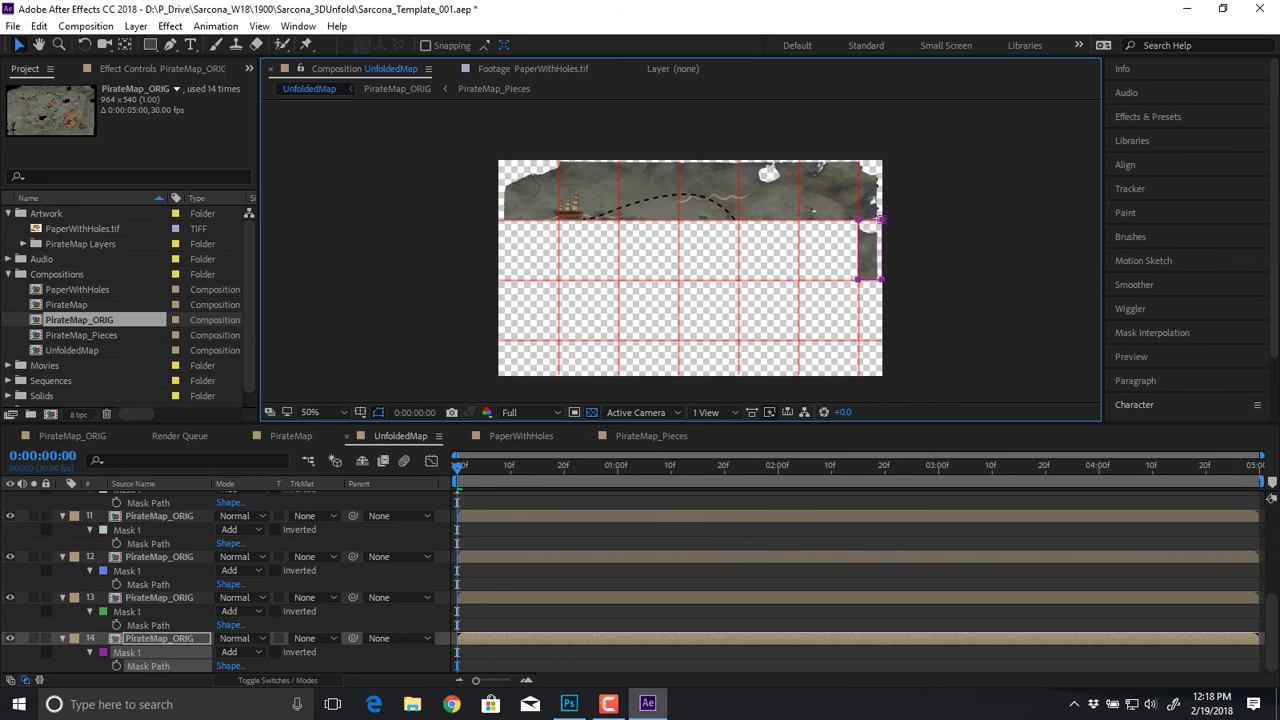
Step: Move layer 13's mask down one grid row into the sixth square of the second row
click(127, 612)
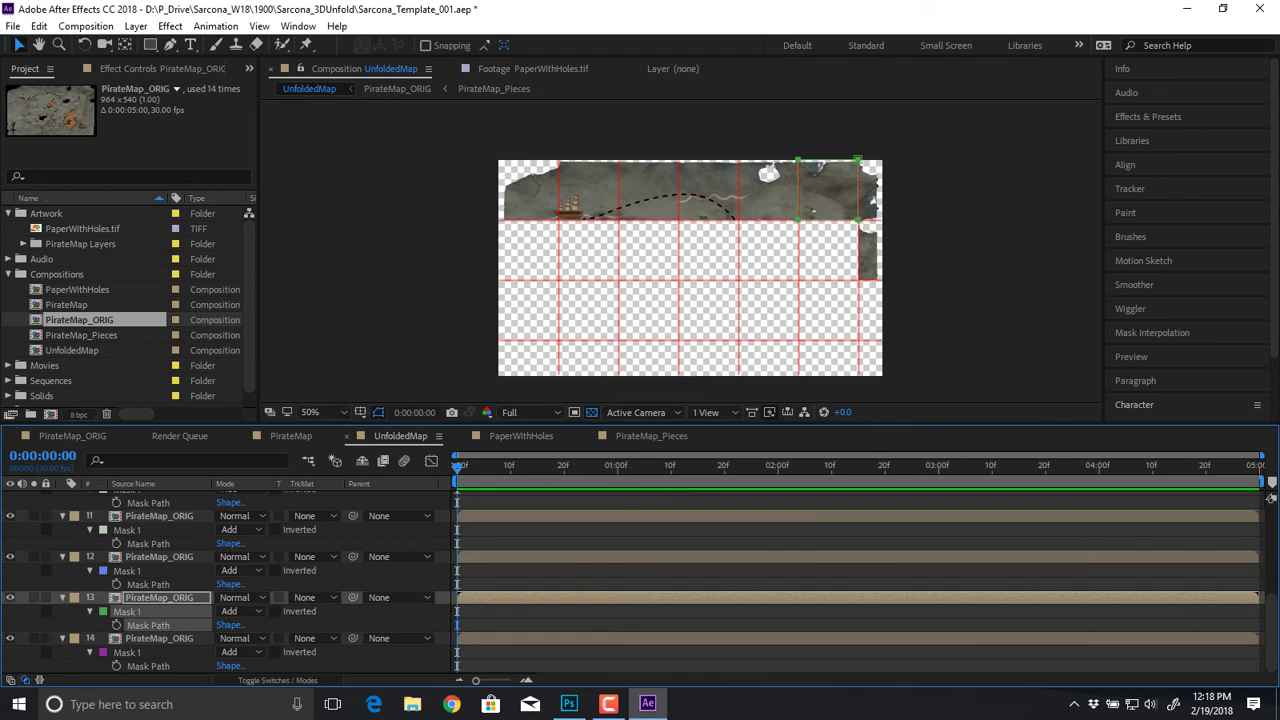
key(shift+Down)
key(shift+Down)
key(shift+Down)
key(shift+Down)
key(shift+Down)
key(shift+Down)
key(shift+Down)
key(shift+Down)
key(shift+Down)
key(shift+Down)
key(shift+Down)
key(shift+Down)
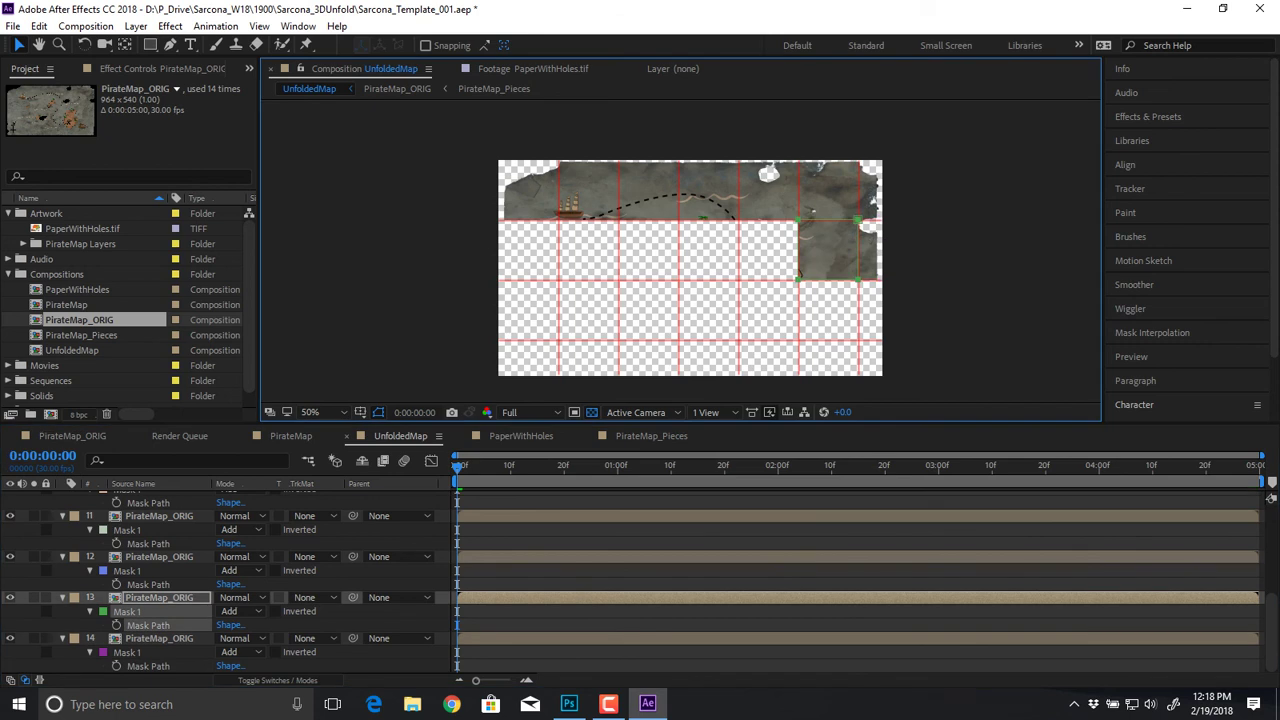
Step: Move the mask paths of layers 12, 11 and 10 down one grid row into the fifth, fourth and third squares of the second row
click(148, 584)
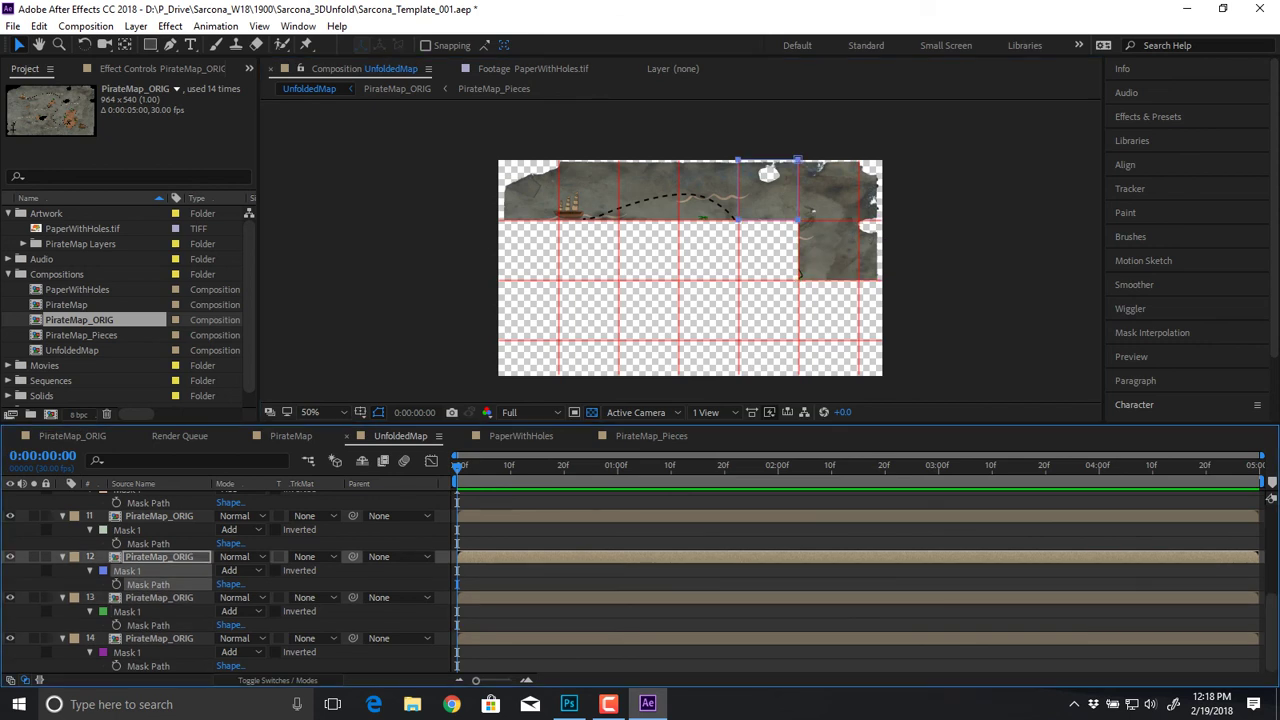
key(shift+Down)
drag(767, 190, 738, 280)
click(148, 544)
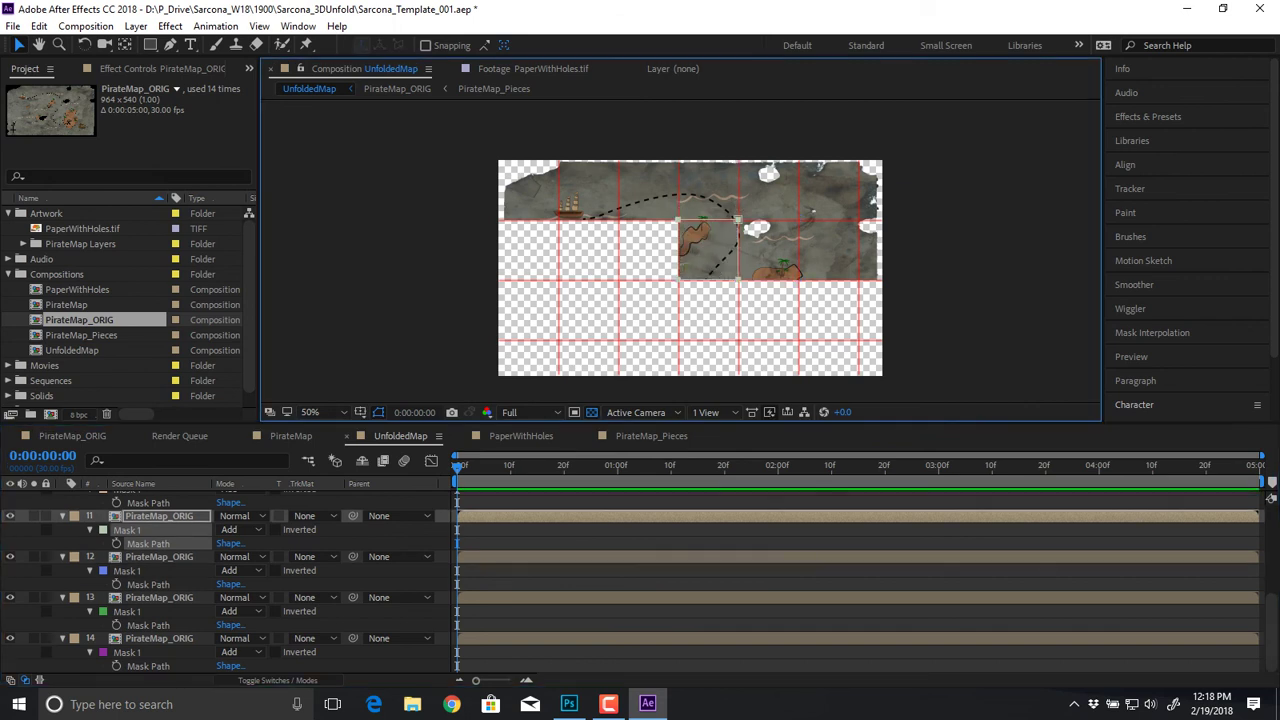
click(148, 503)
drag(678, 220, 678, 280)
Step: Move the mask paths of layers 9 and 8 down one grid row into the second and first squares of the second row
scroll(150, 570, up, 2)
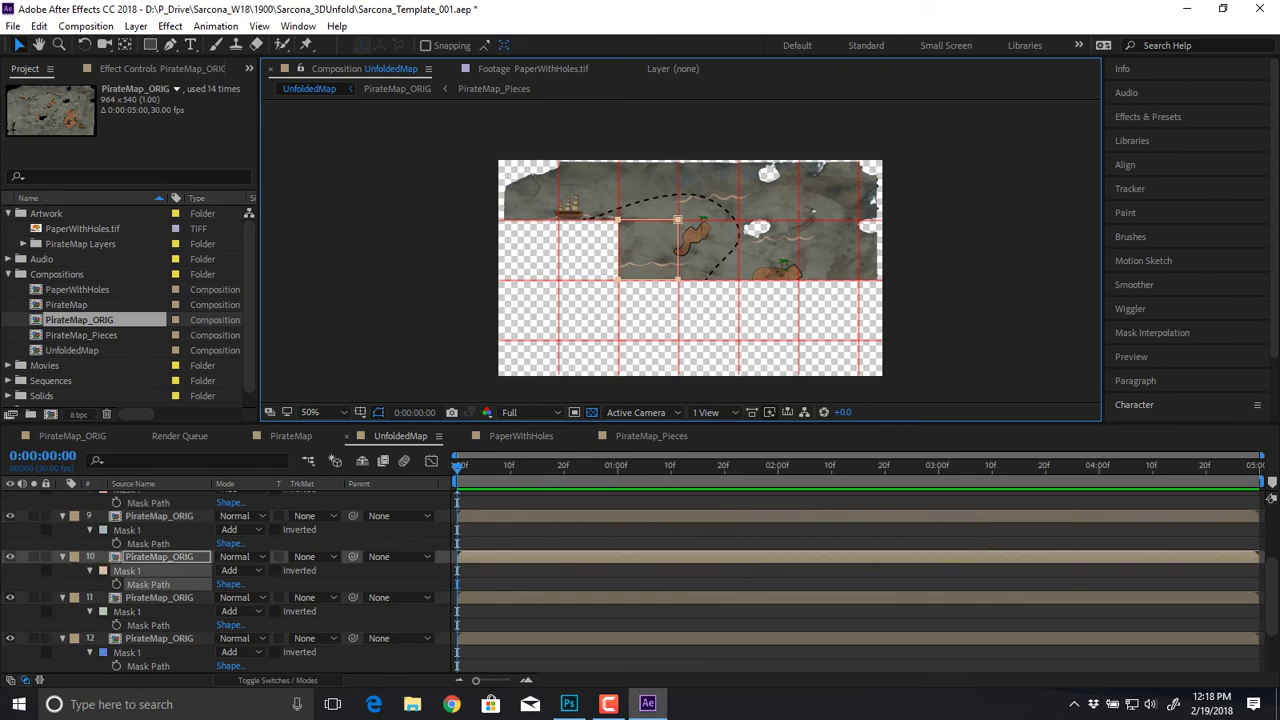
click(148, 544)
drag(618, 220, 618, 280)
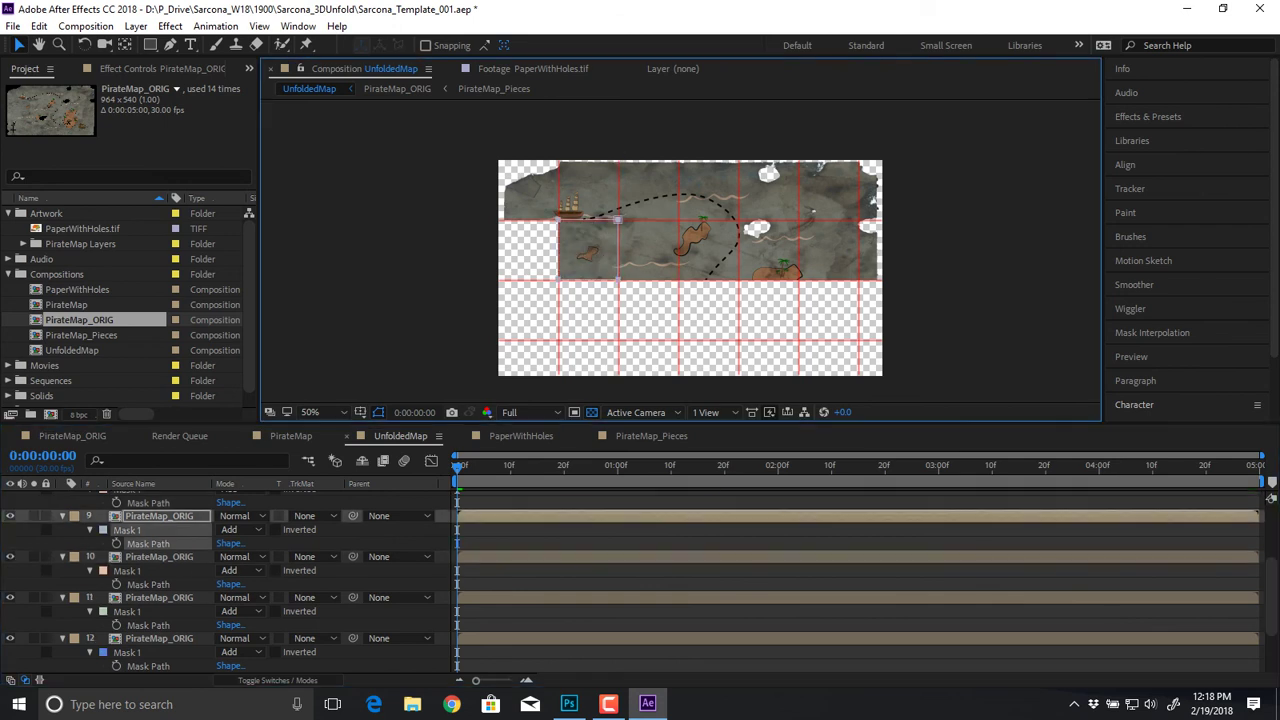
scroll(150, 560, up, 1)
click(148, 544)
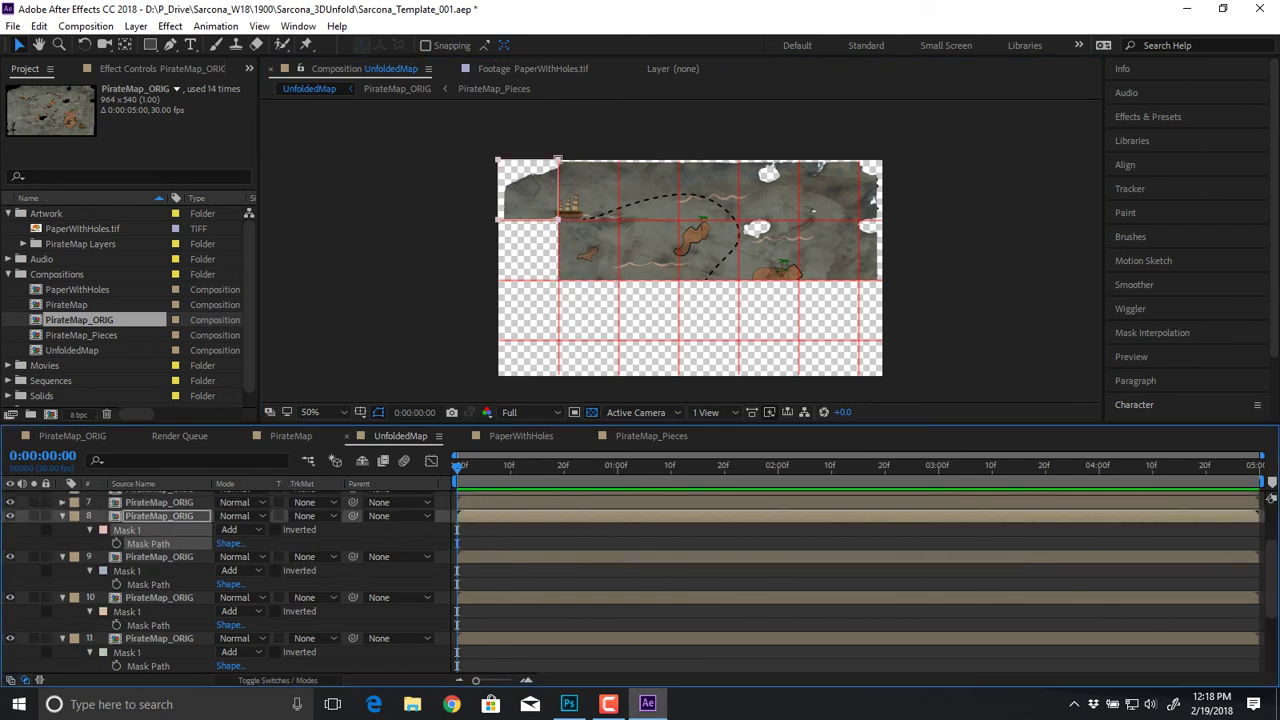
drag(558, 220, 558, 280)
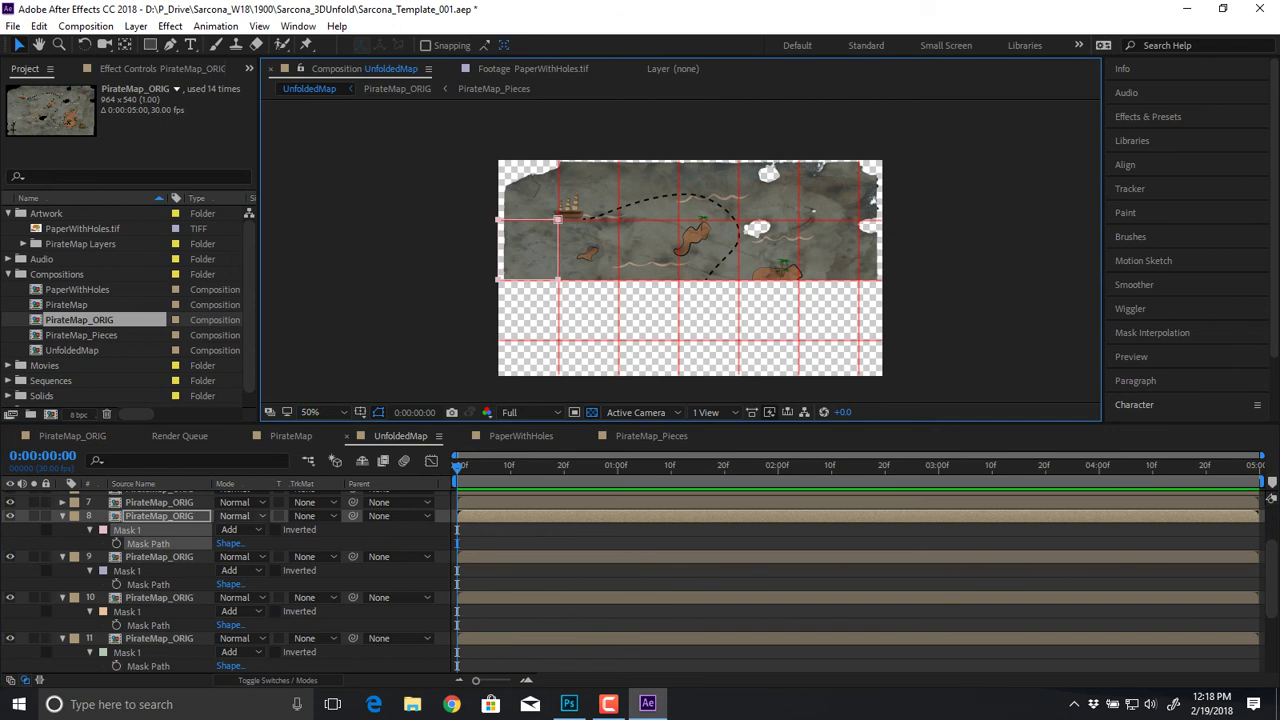
Step: Collapse the mask properties of all layers and clear the layer selection
key(ctrl+a)
key(m)
click(300, 636)
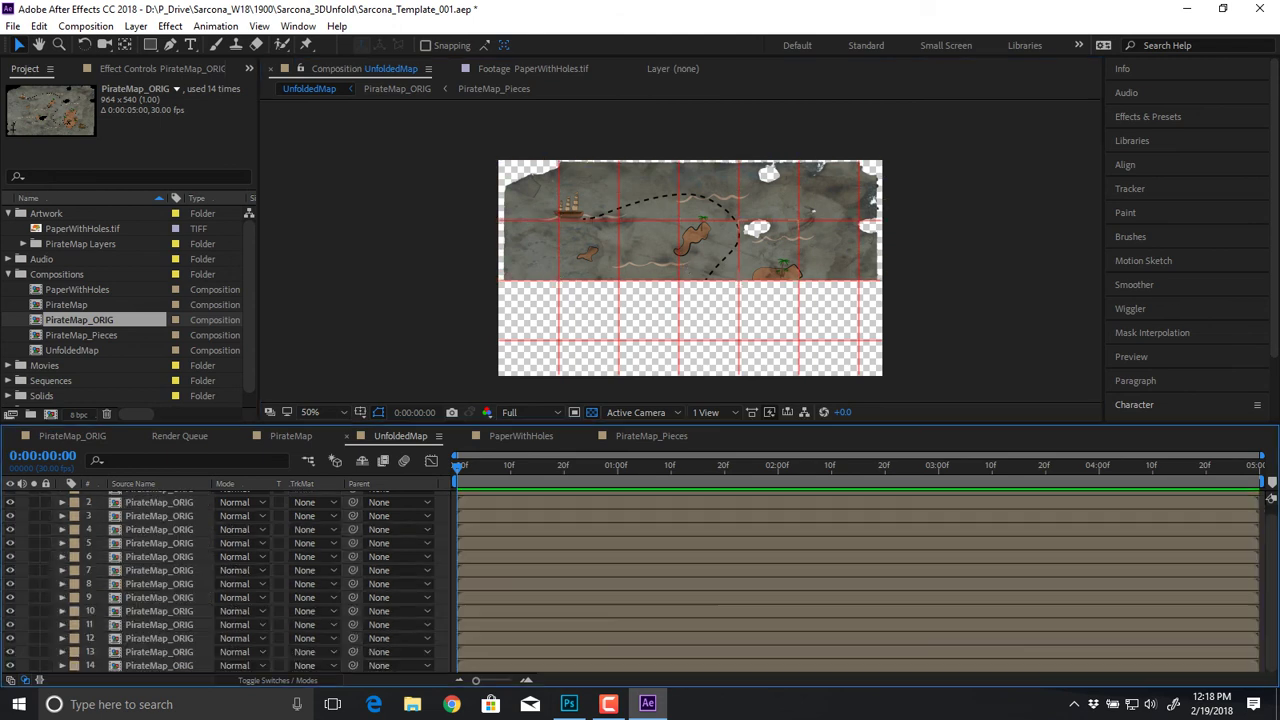
Step: Try moving layer 10 itself, instead of its mask, down into the third grid row and undo the move
click(159, 665)
shift+click(159, 584)
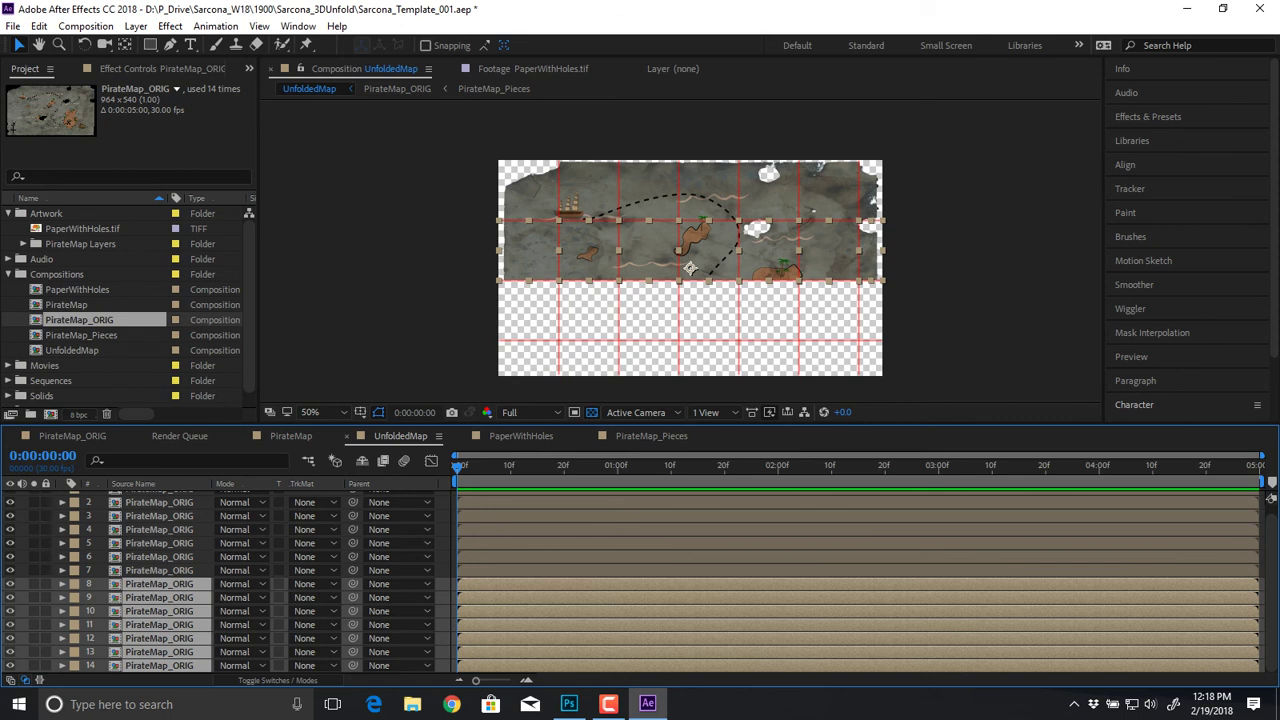
click(450, 330)
drag(648, 250, 648, 310)
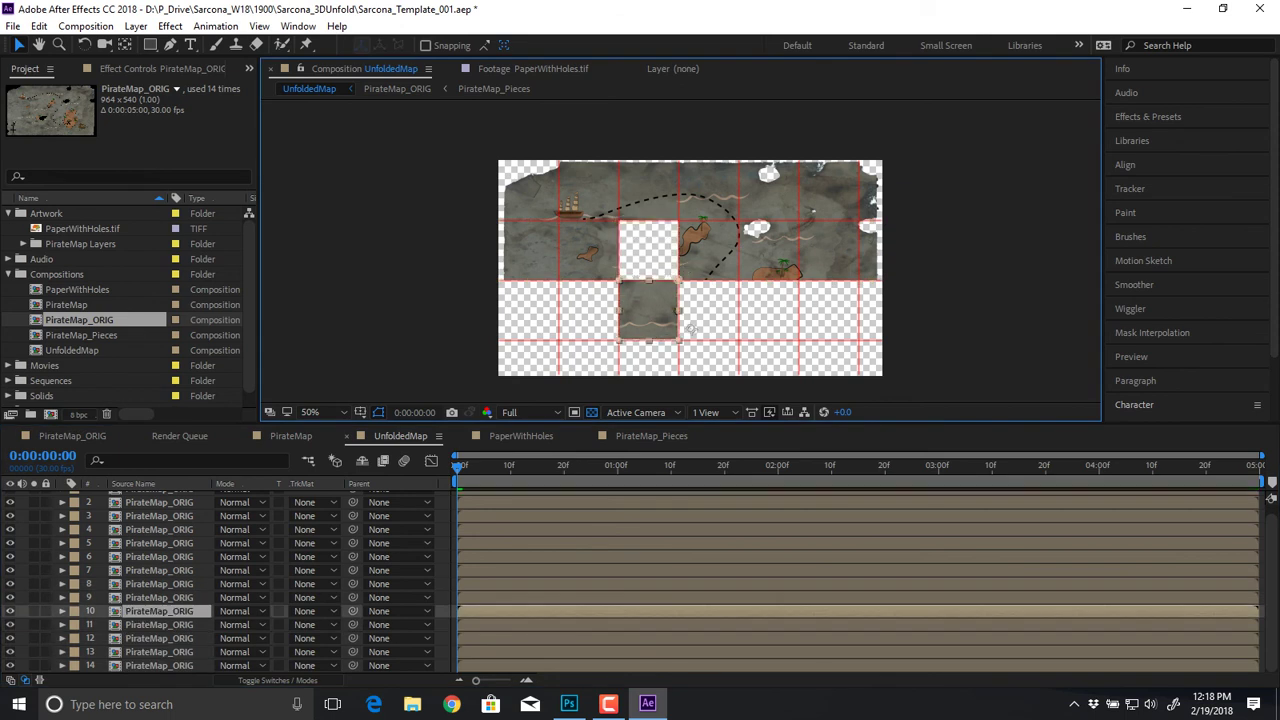
mouse_move(692, 327)
mouse_down()
mouse_move(690, 270)
mouse_move(694, 327)
mouse_up()
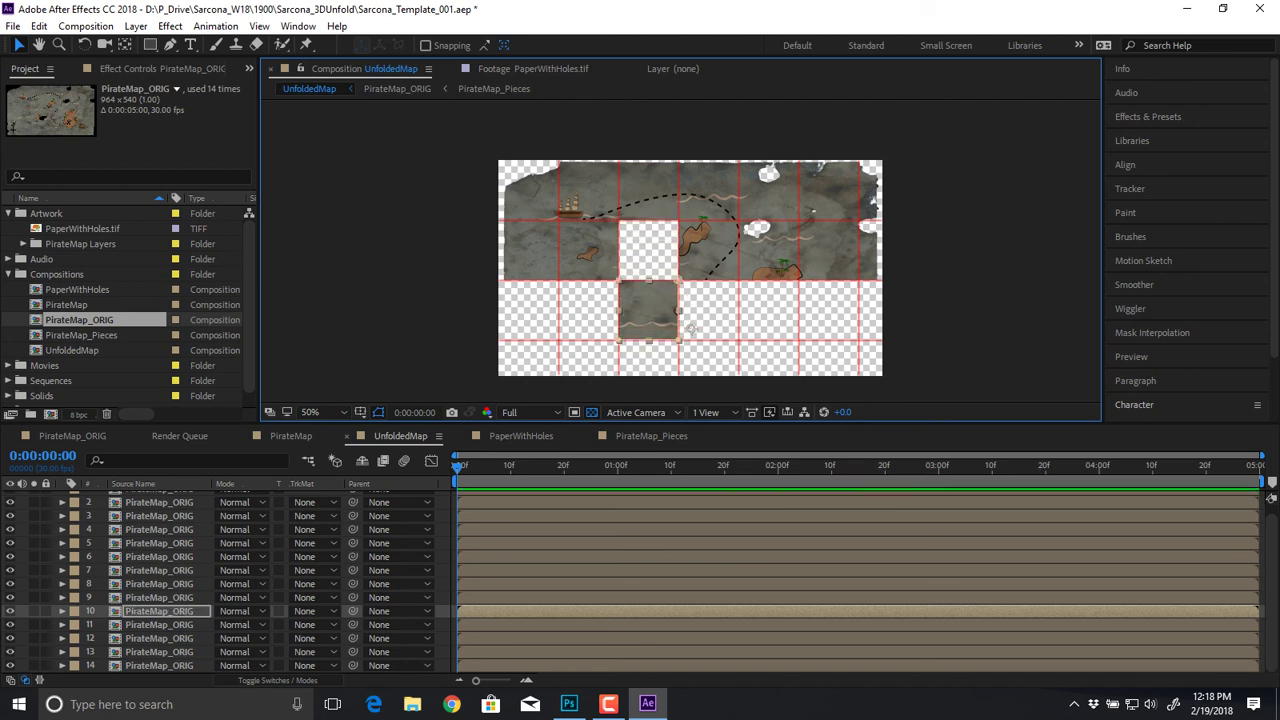
key(ctrl+z)
key(ctrl+z)
Step: Try moving layer 3 as a whole down into the second grid row and undo the move
drag(672, 167, 672, 227)
scroll(672, 228, up, 1)
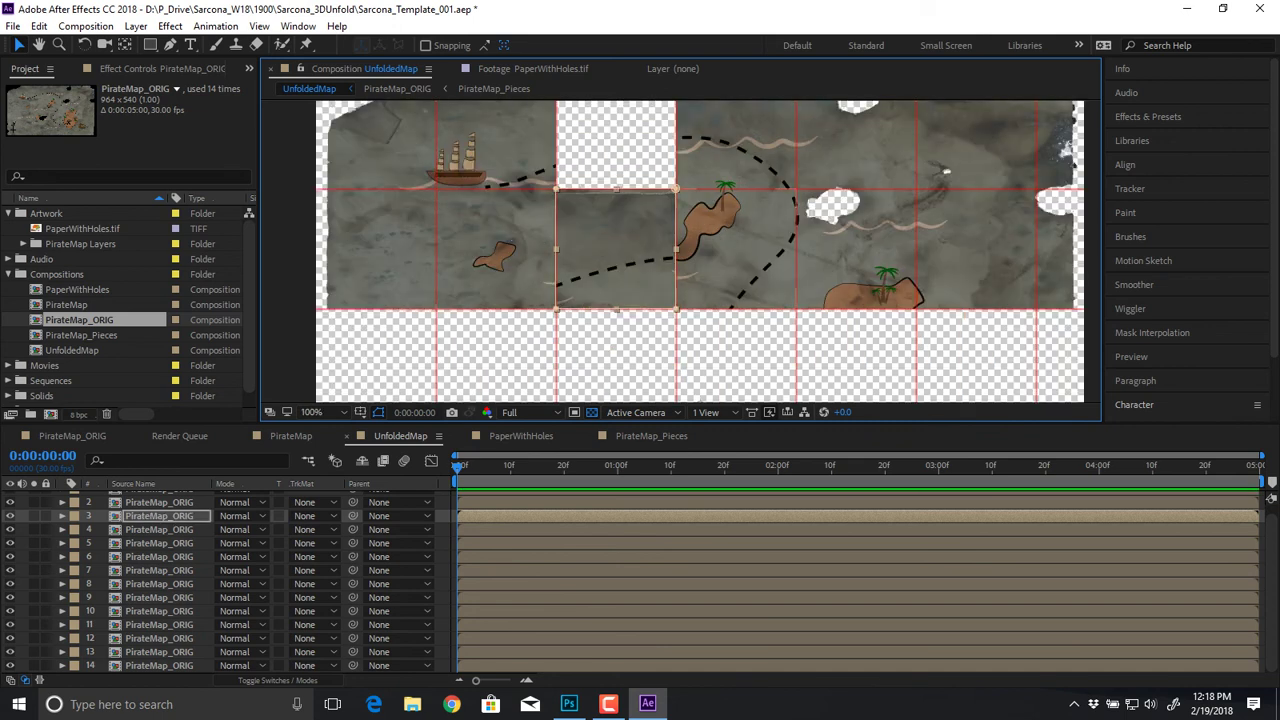
key(ctrl+z)
scroll(681, 251, down, 1)
drag(681, 251, 670, 227)
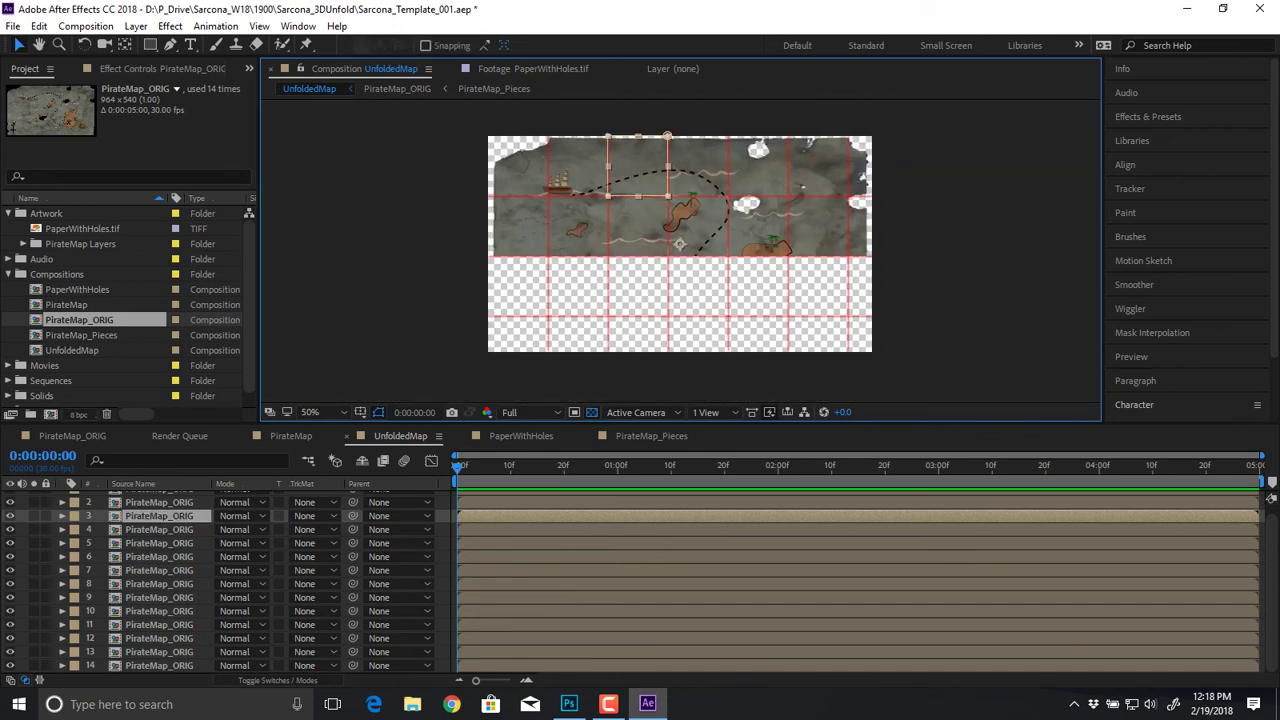
Step: Duplicate layers 8 to 14 as a block at the end of the layer stack and reveal the copies' mask paths
click(159, 666)
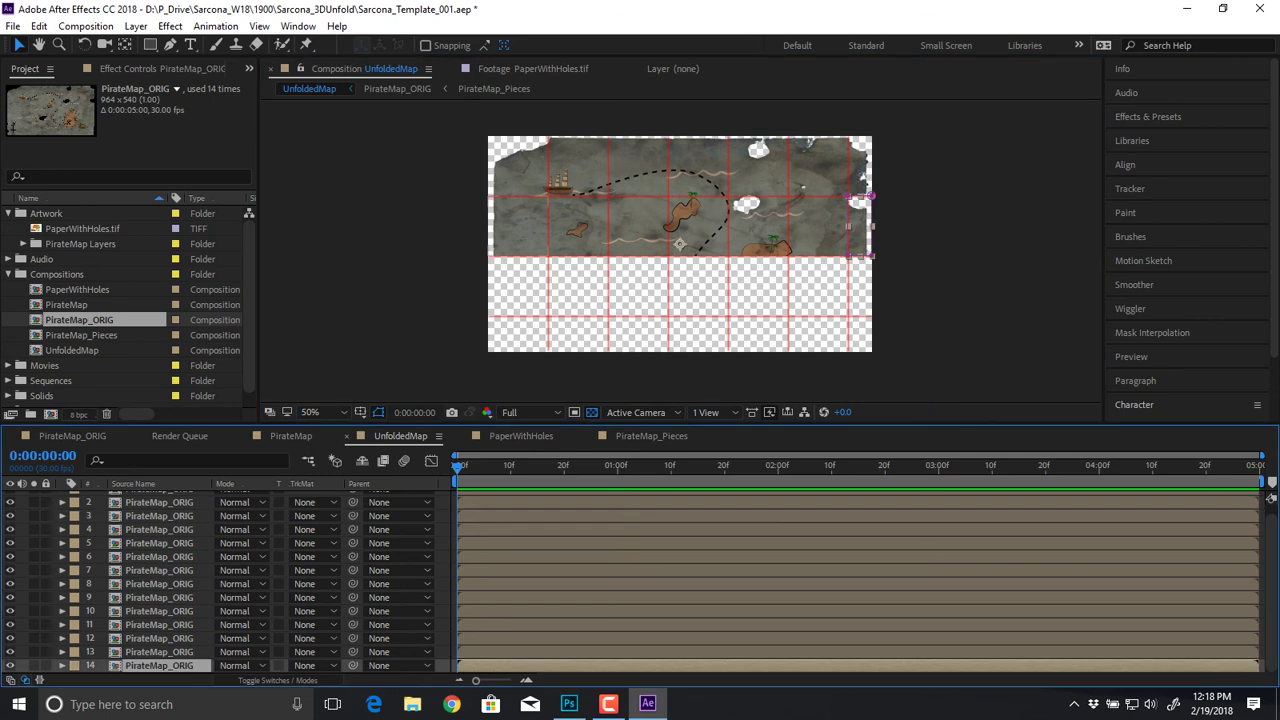
shift+click(159, 584)
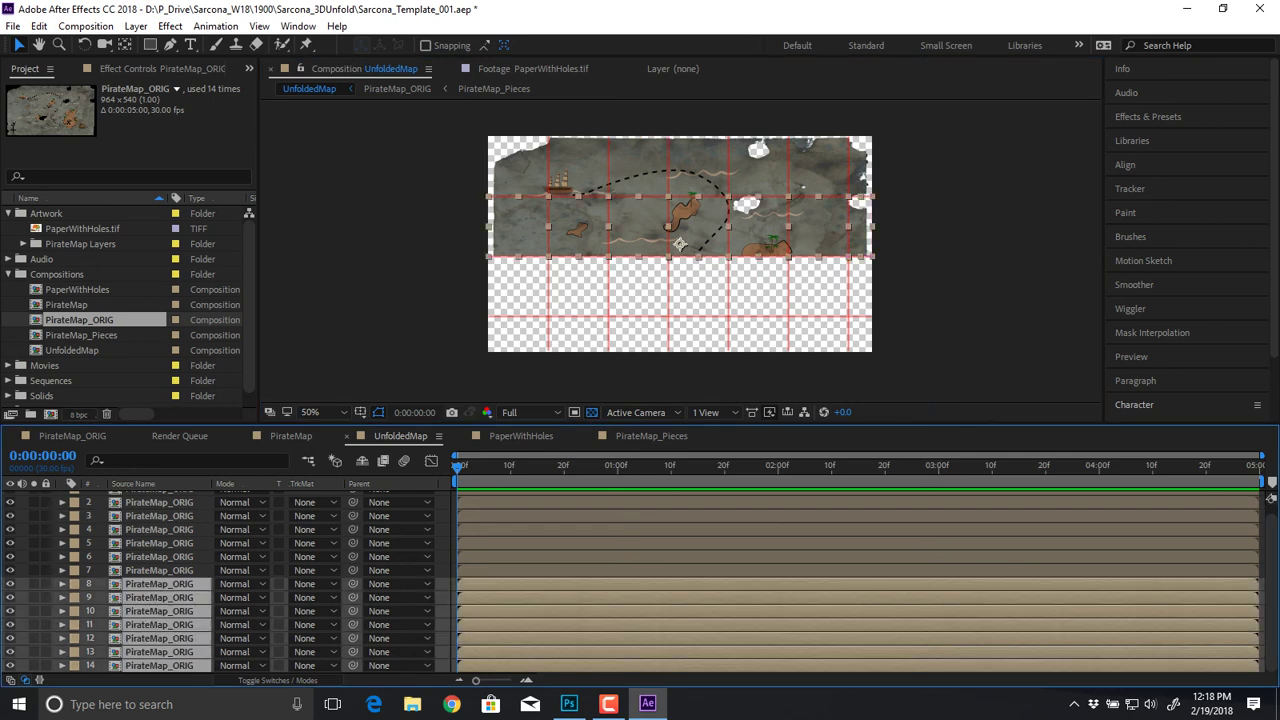
key(ctrl+d)
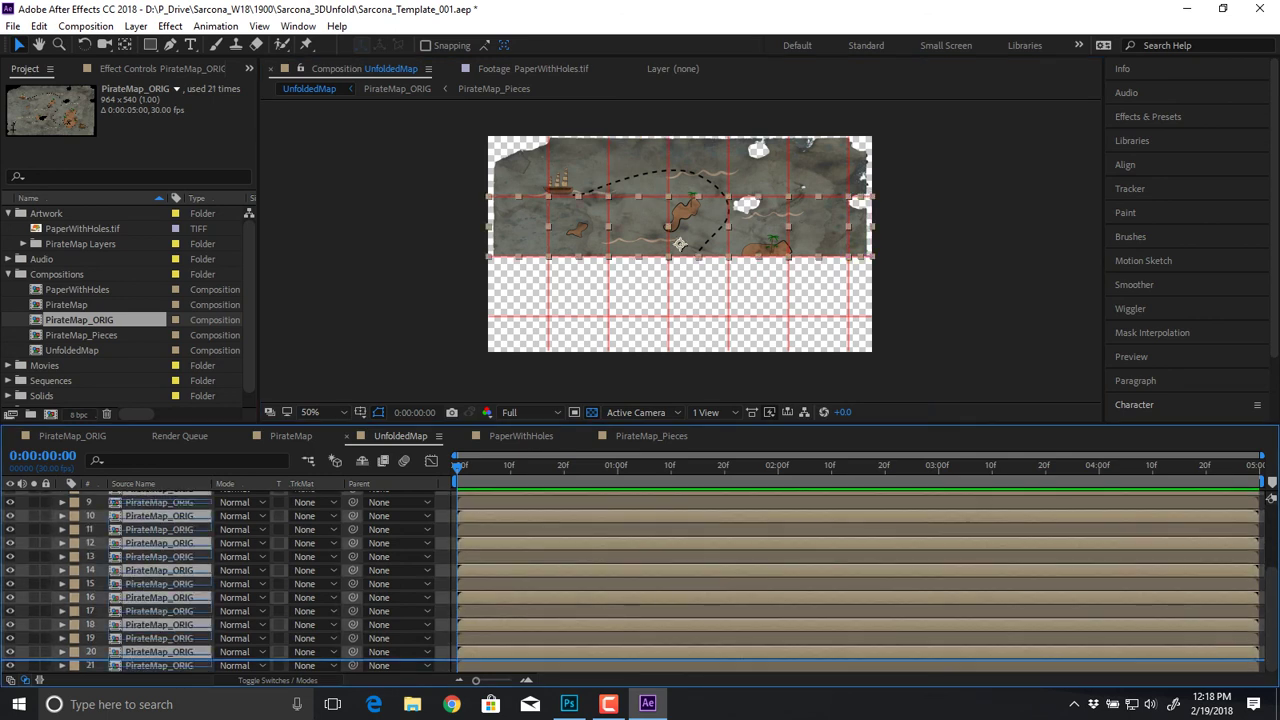
key(m)
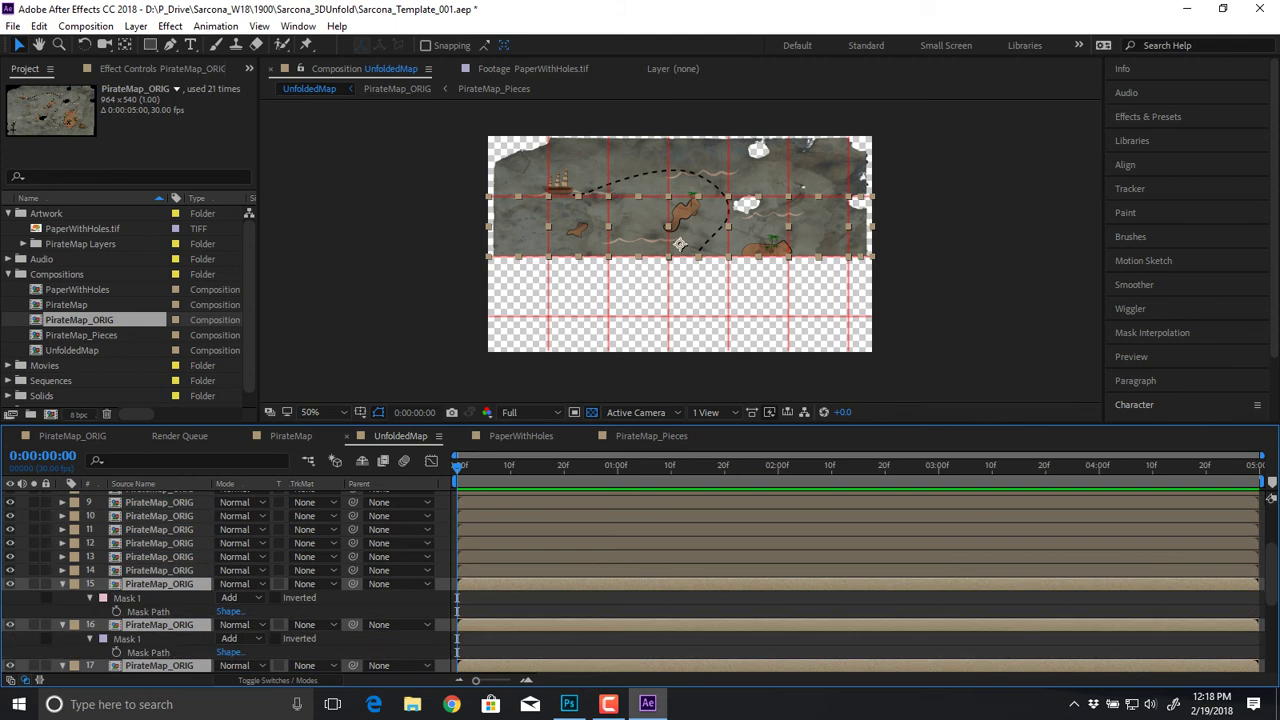
Step: Move the mask paths of layers 21, 20 and 19 down one grid row into the last three cells of the third row
scroll(130, 640, down, 5)
click(127, 652)
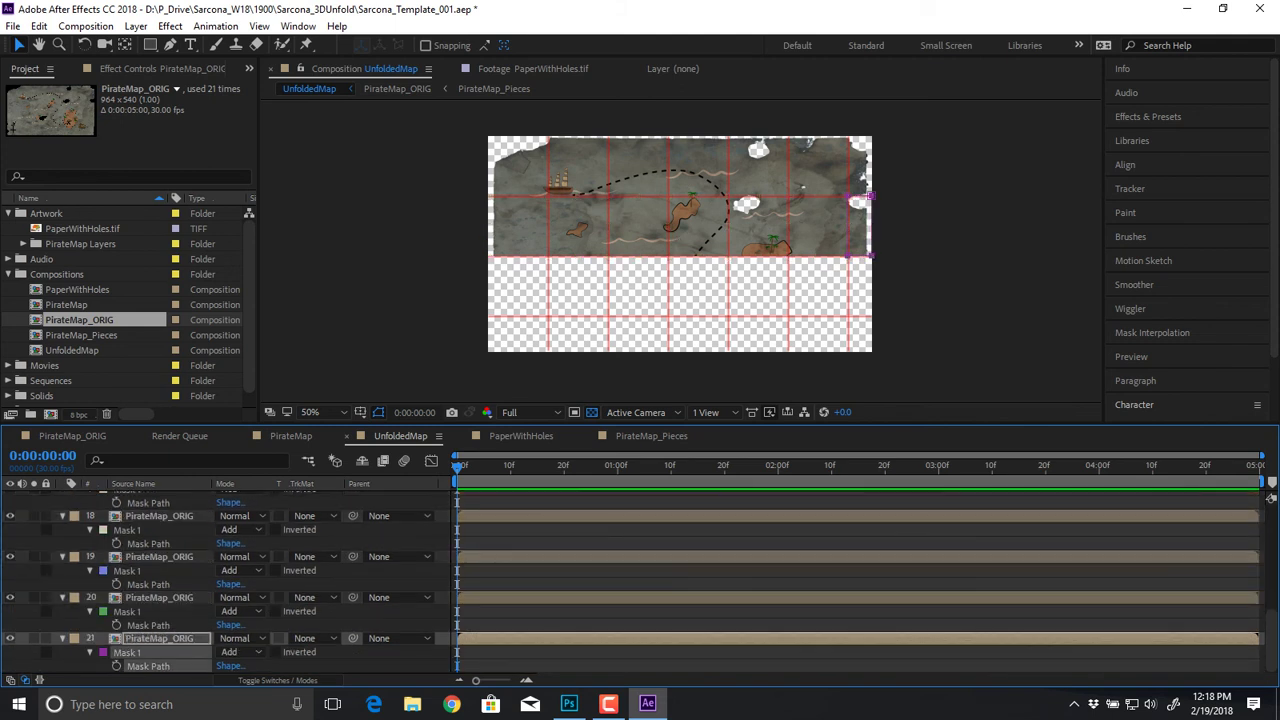
drag(848, 256, 848, 316)
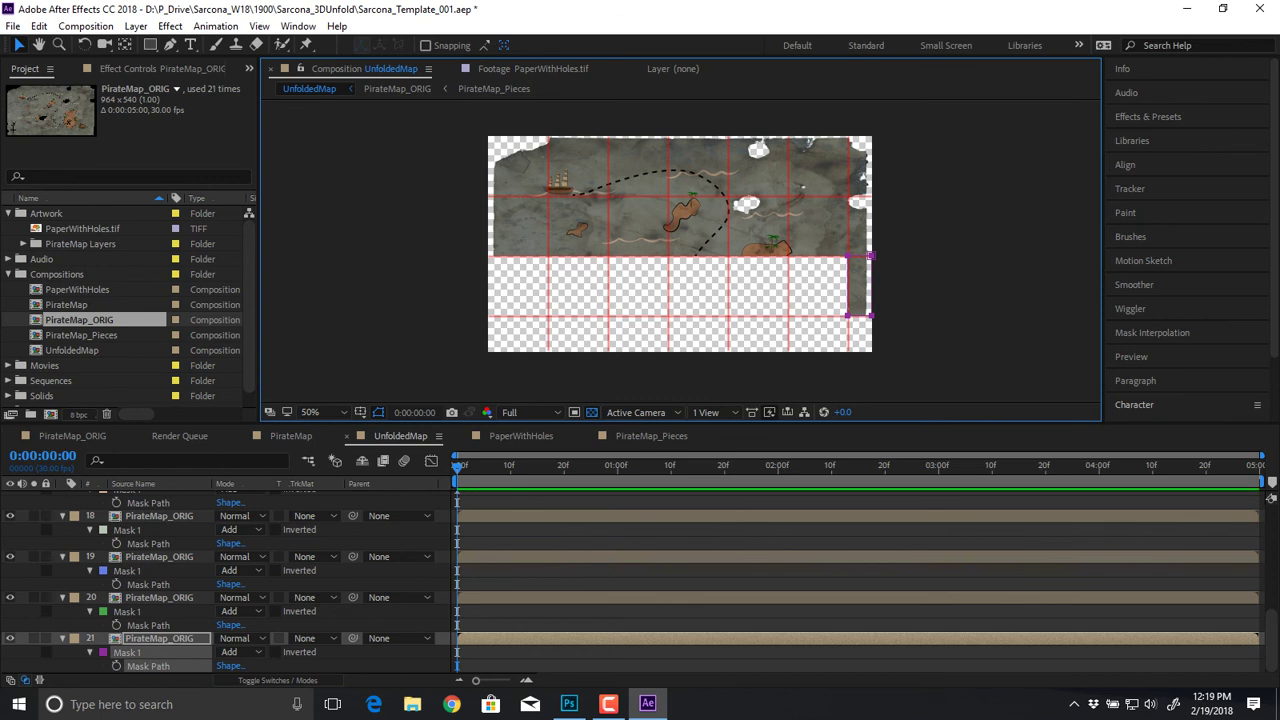
click(127, 612)
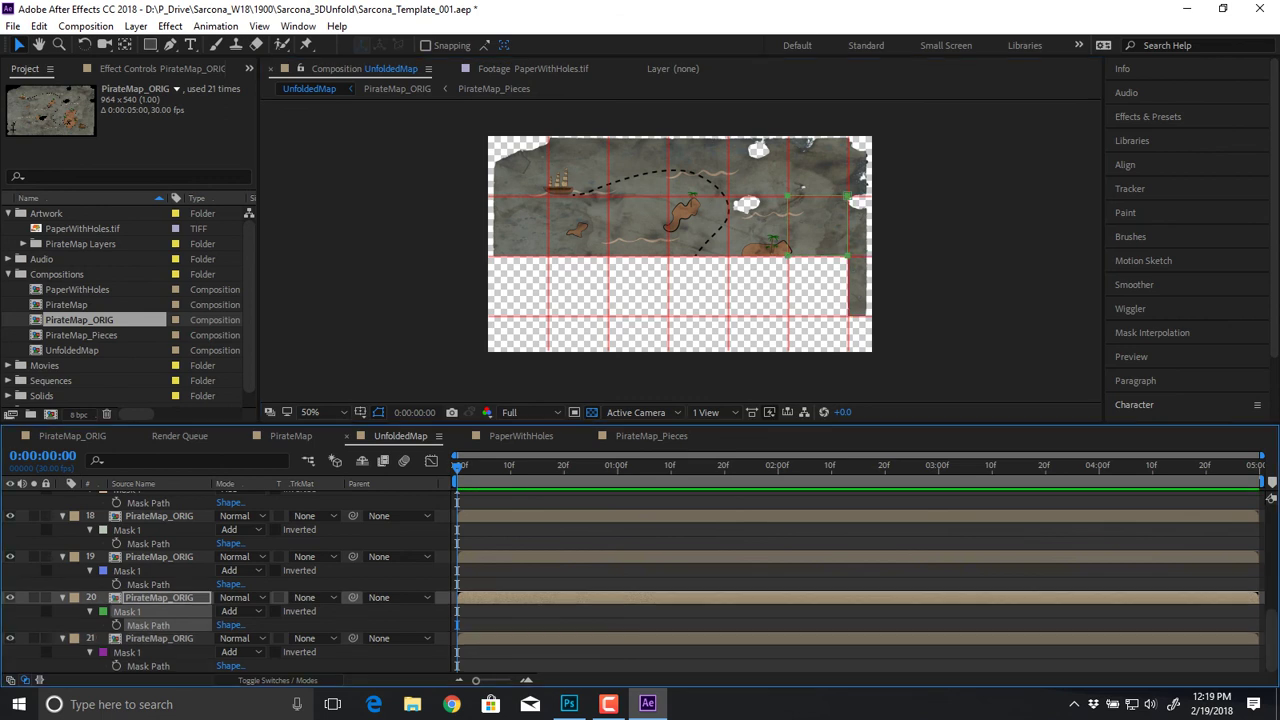
drag(788, 256, 788, 316)
click(127, 571)
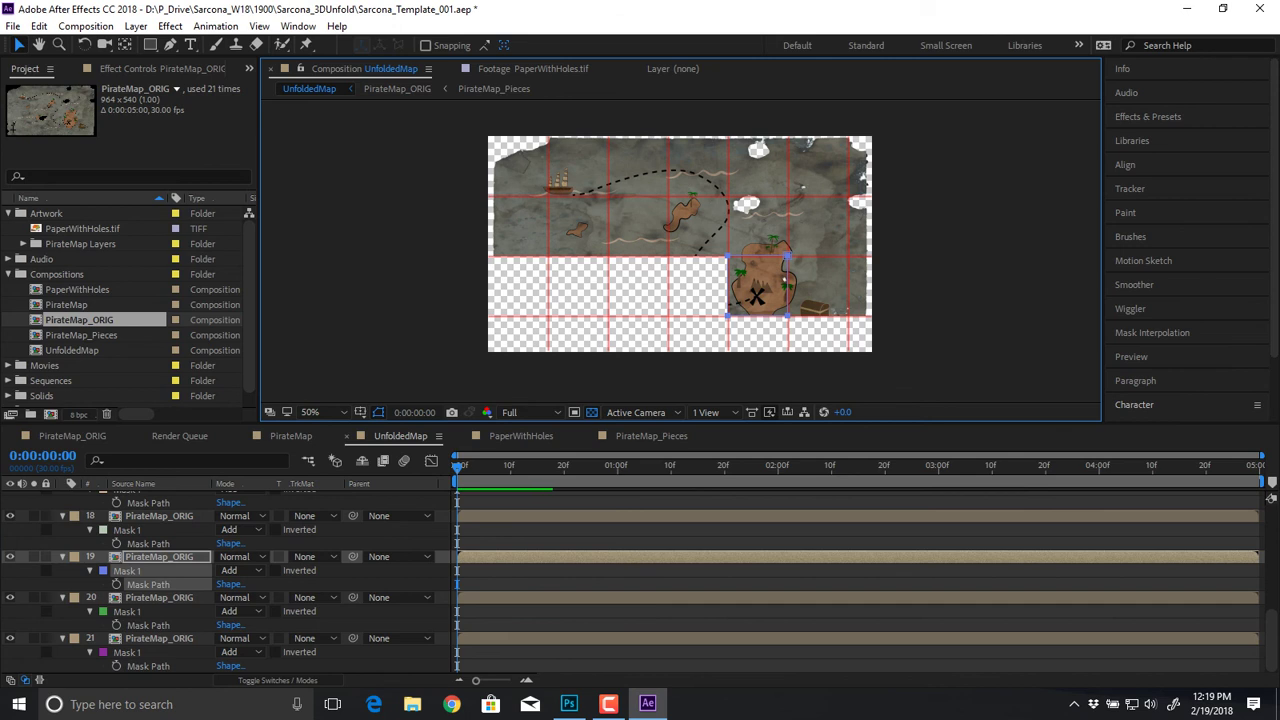
Step: Move the mask paths of layers 18 and 17 down one grid row into the fourth and third squares of the third row
click(127, 530)
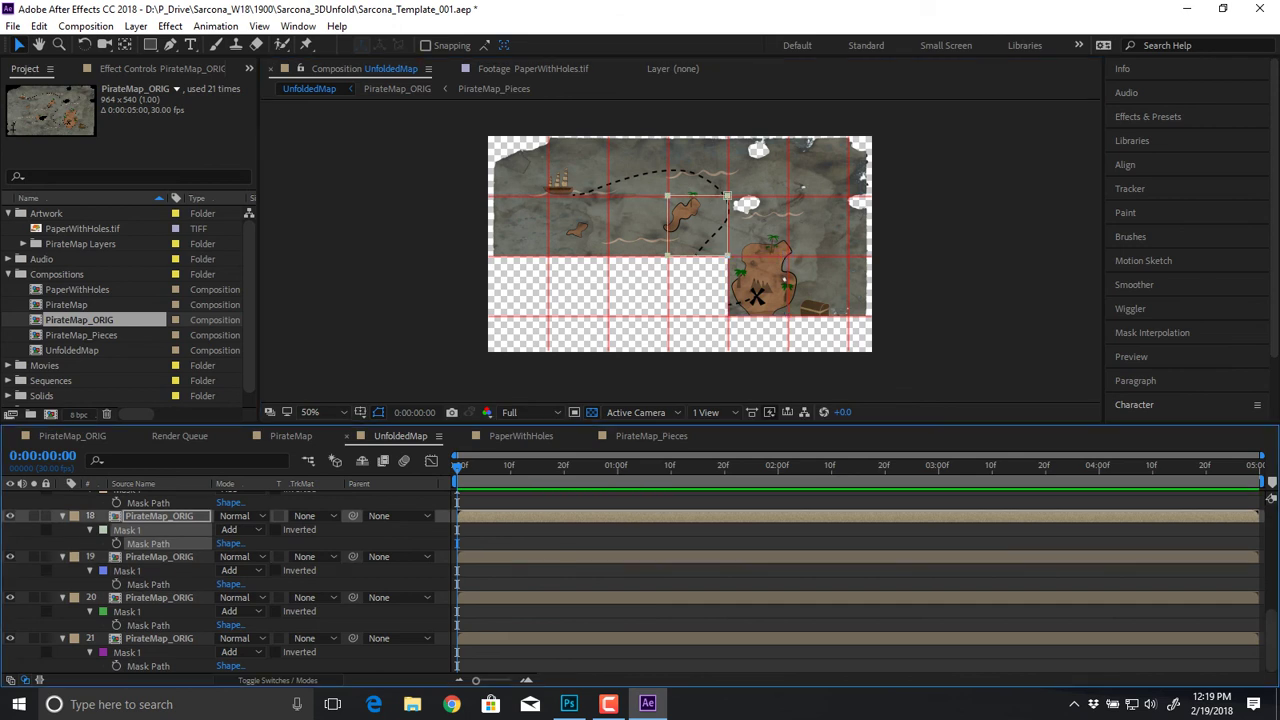
drag(668, 196, 668, 256)
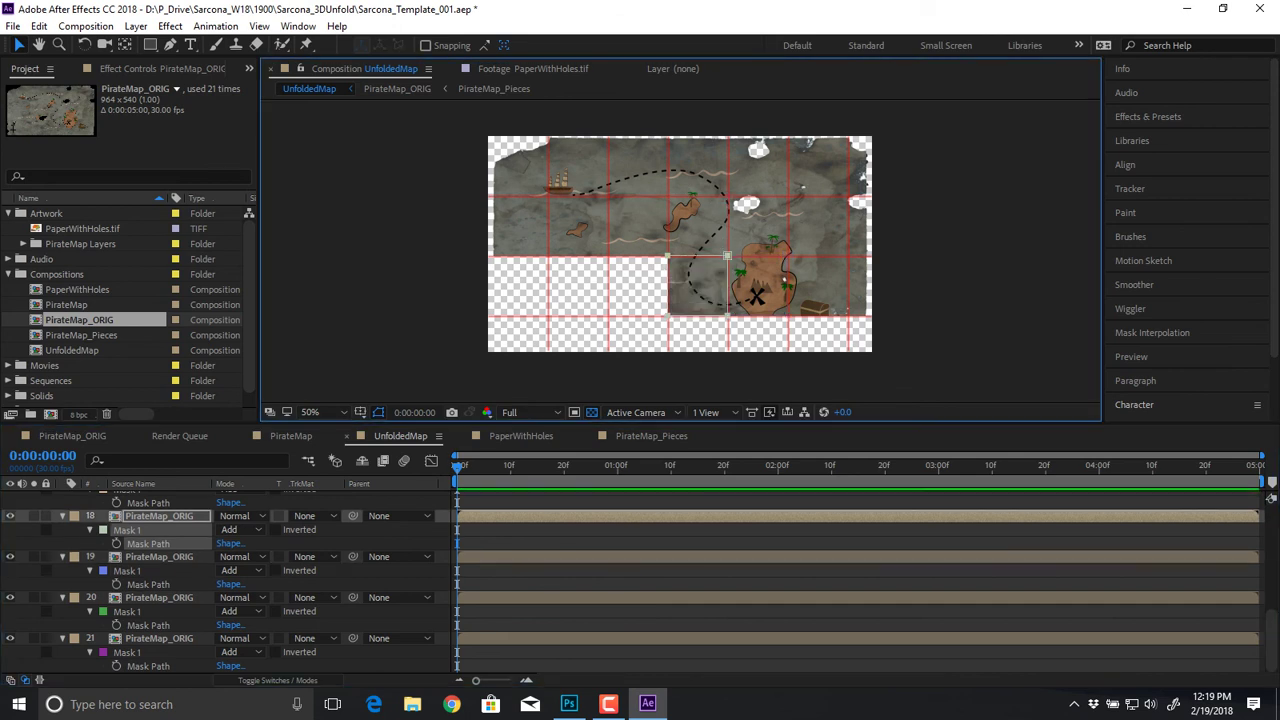
click(148, 503)
drag(668, 196, 668, 256)
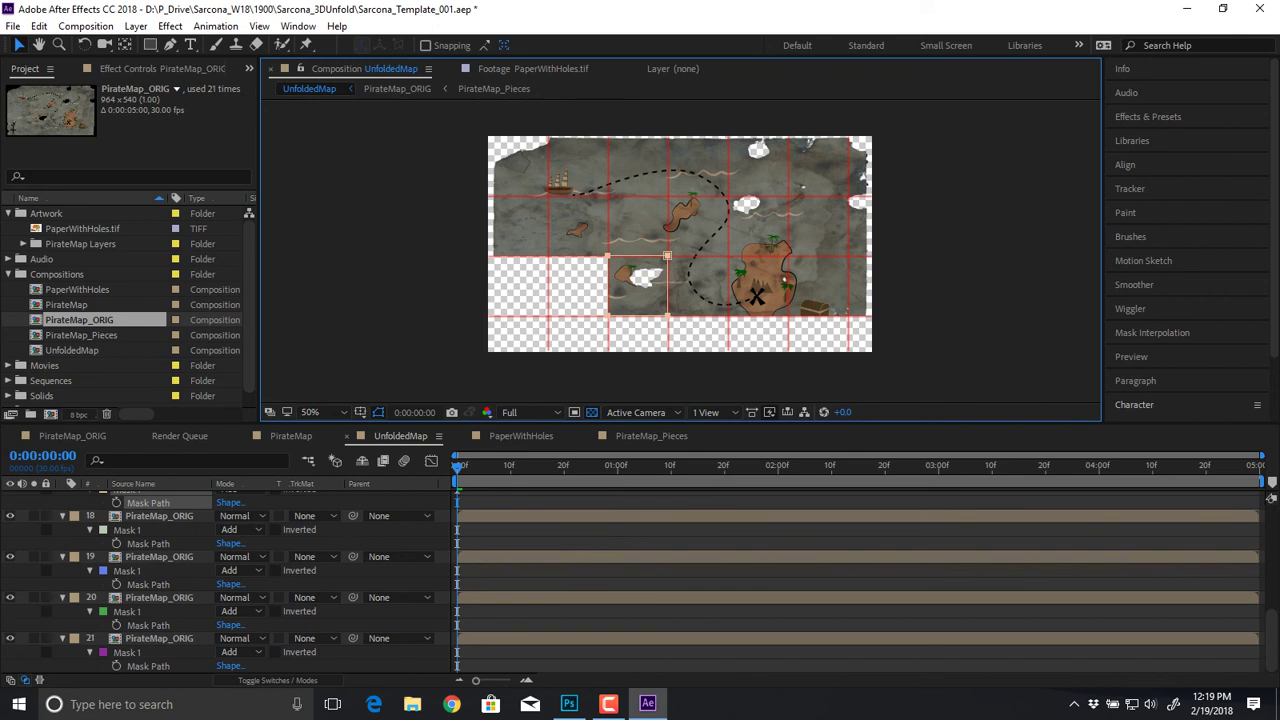
Step: Move the mask paths of layers 16 and 15 down one grid row into the second and first squares of the third row
scroll(160, 565, up, 2)
click(148, 544)
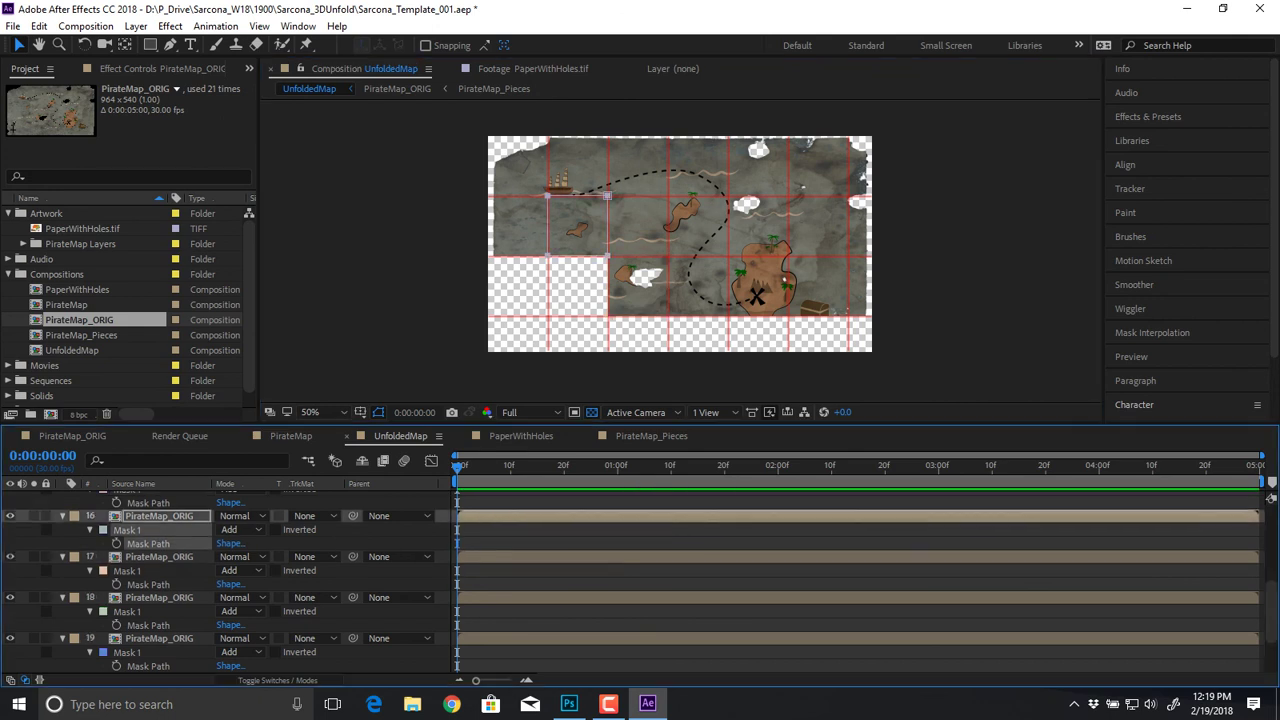
drag(608, 196, 608, 256)
scroll(150, 580, up, 2)
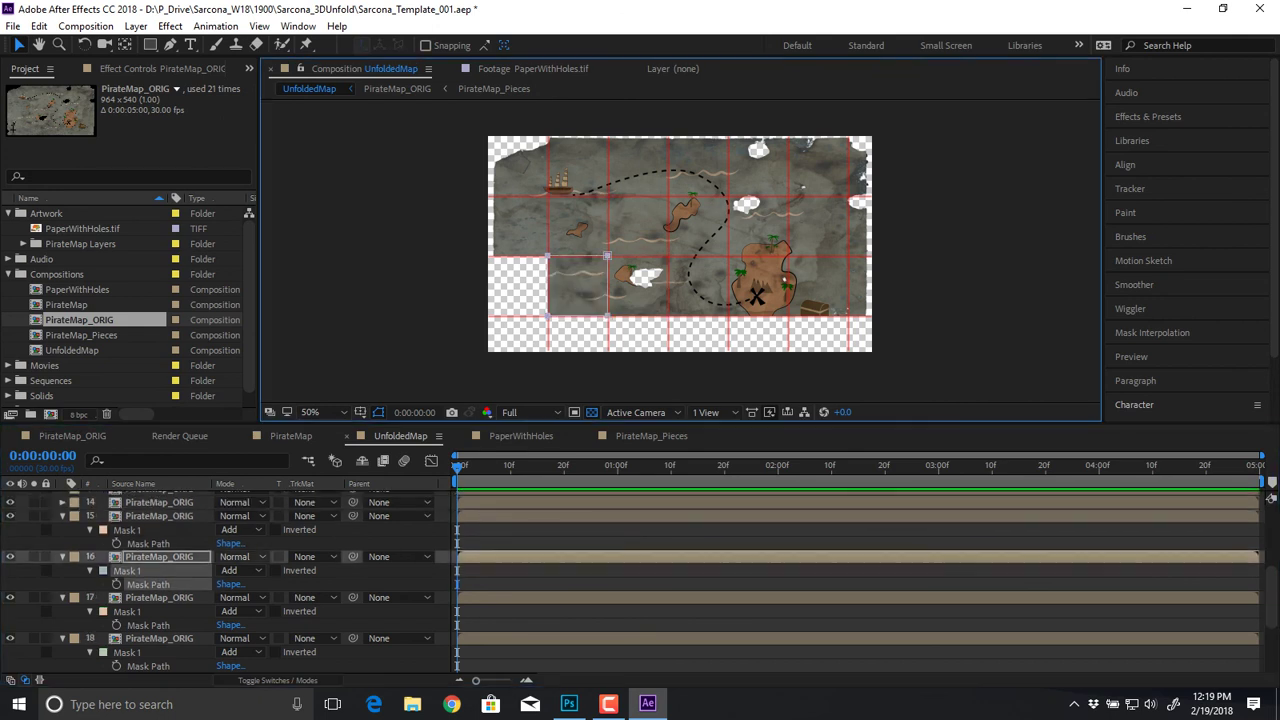
click(148, 584)
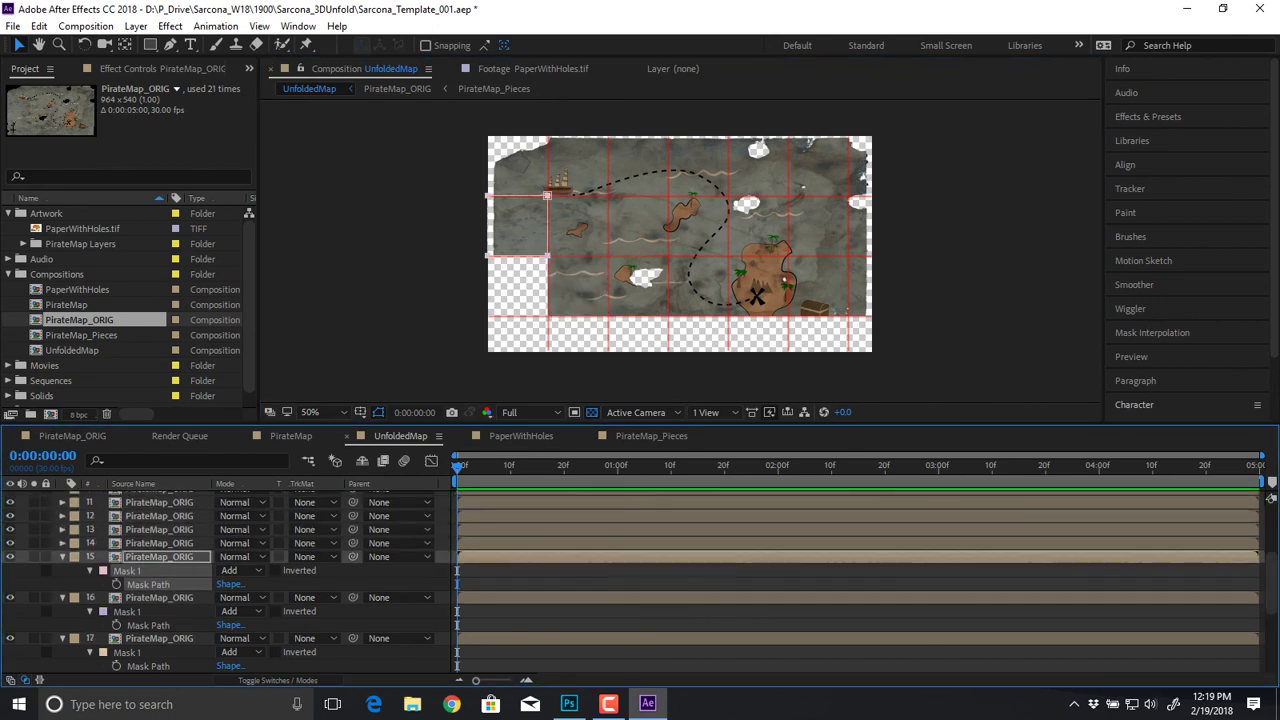
drag(548, 196, 548, 256)
Step: Collapse all layers, and duplicate layers 15 to 21 as a block at the end of the stack with the copies' mask paths revealed
key(ctrl+a)
key(u)
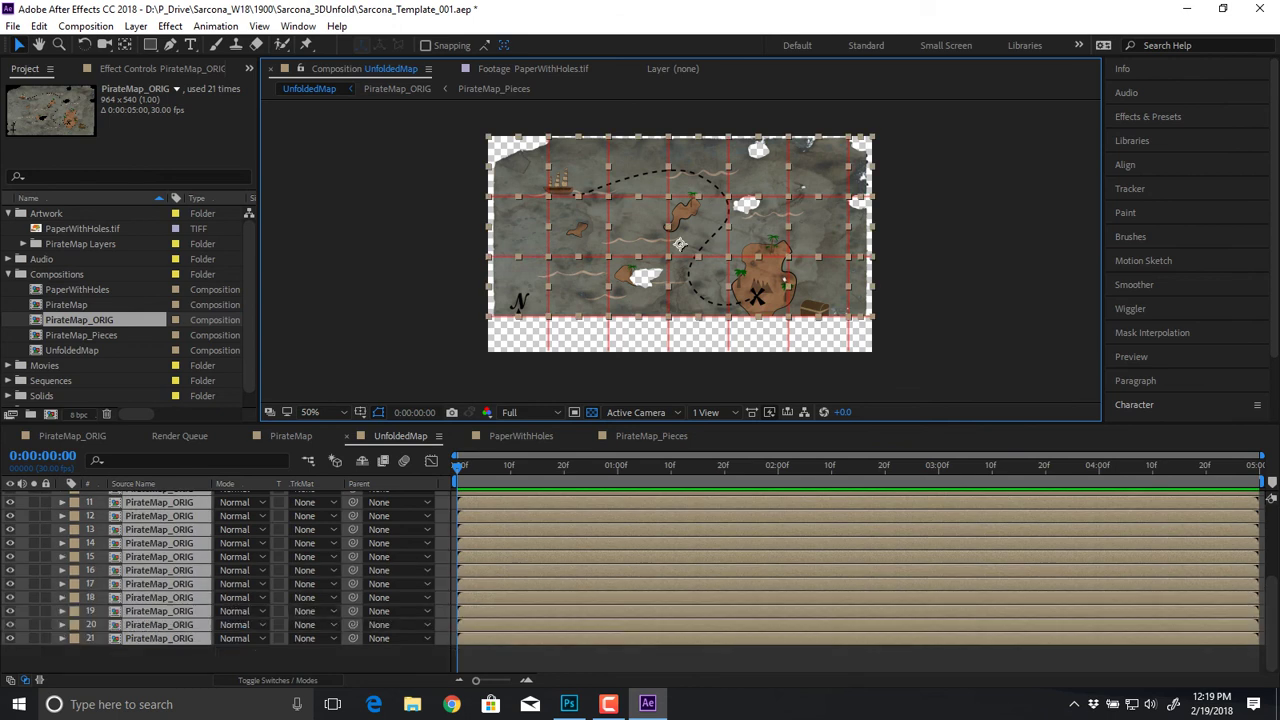
drag(221, 658, 185, 586)
key(ctrl+d)
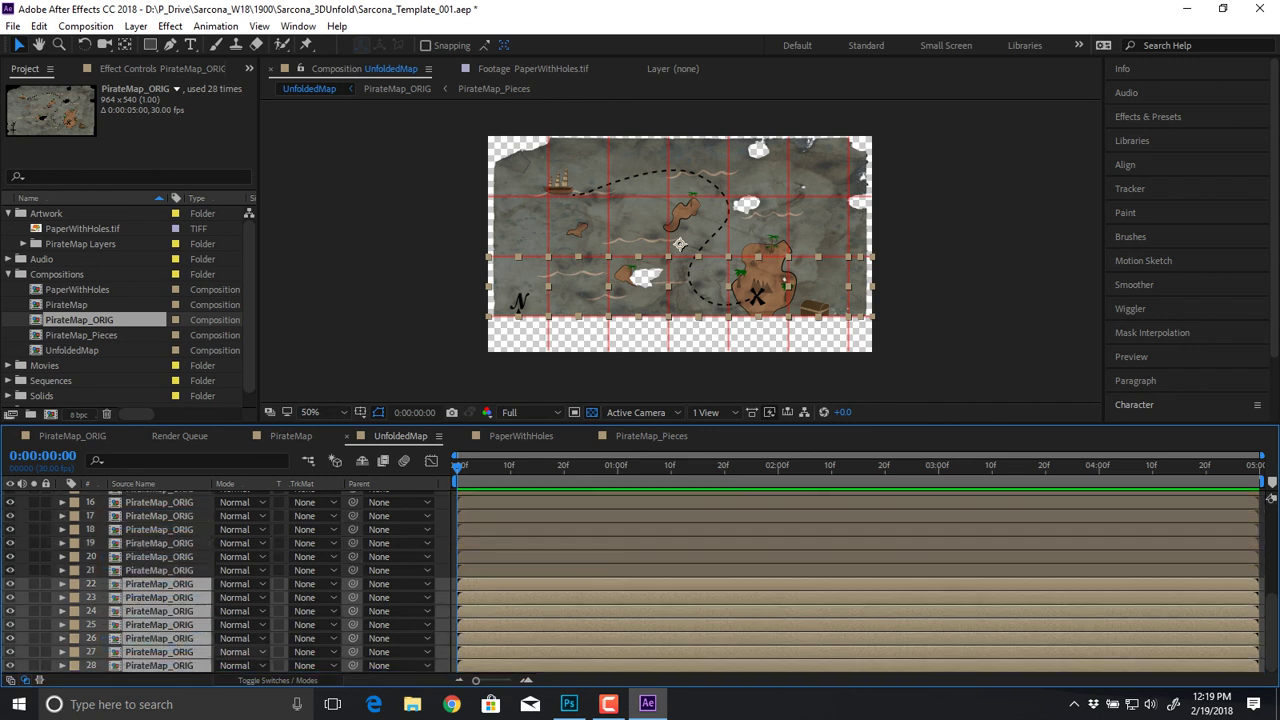
key(m)
scroll(245, 625, down, 5)
key(ctrl+shift+a)
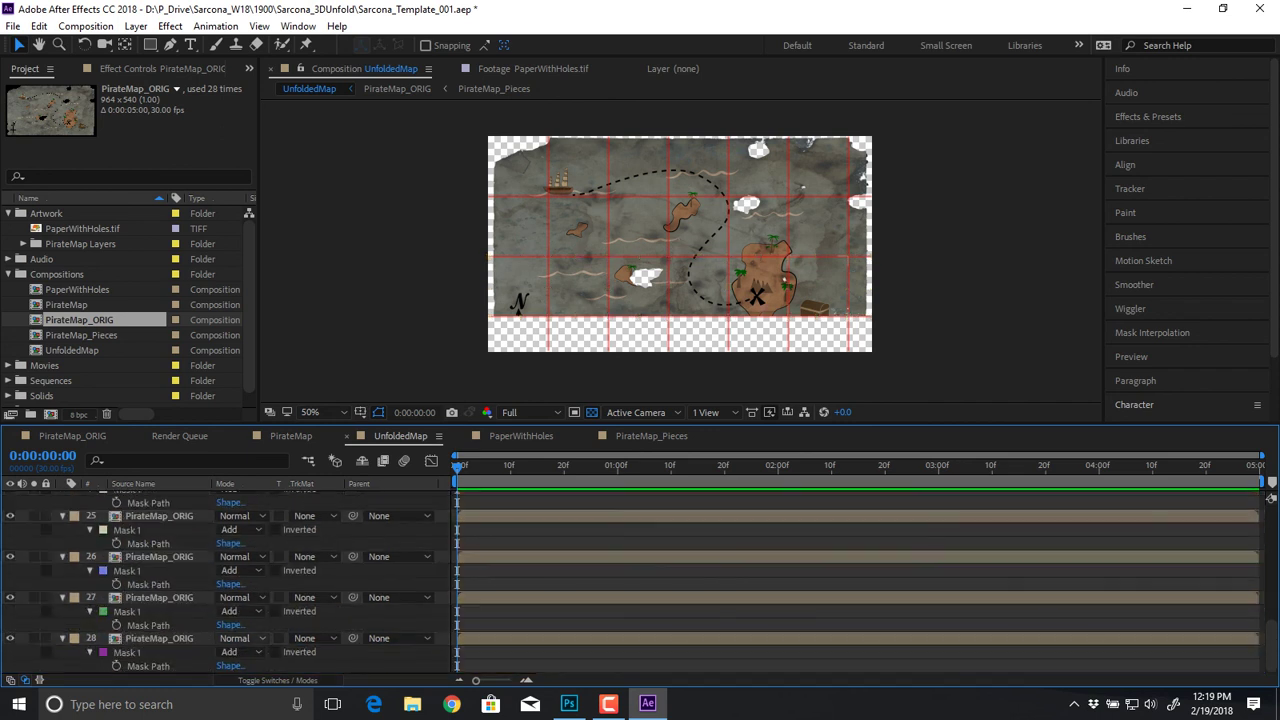
Step: Move the mask paths of layers 28 and 27 down one grid row into the last two cells of the partial fourth row
click(148, 666)
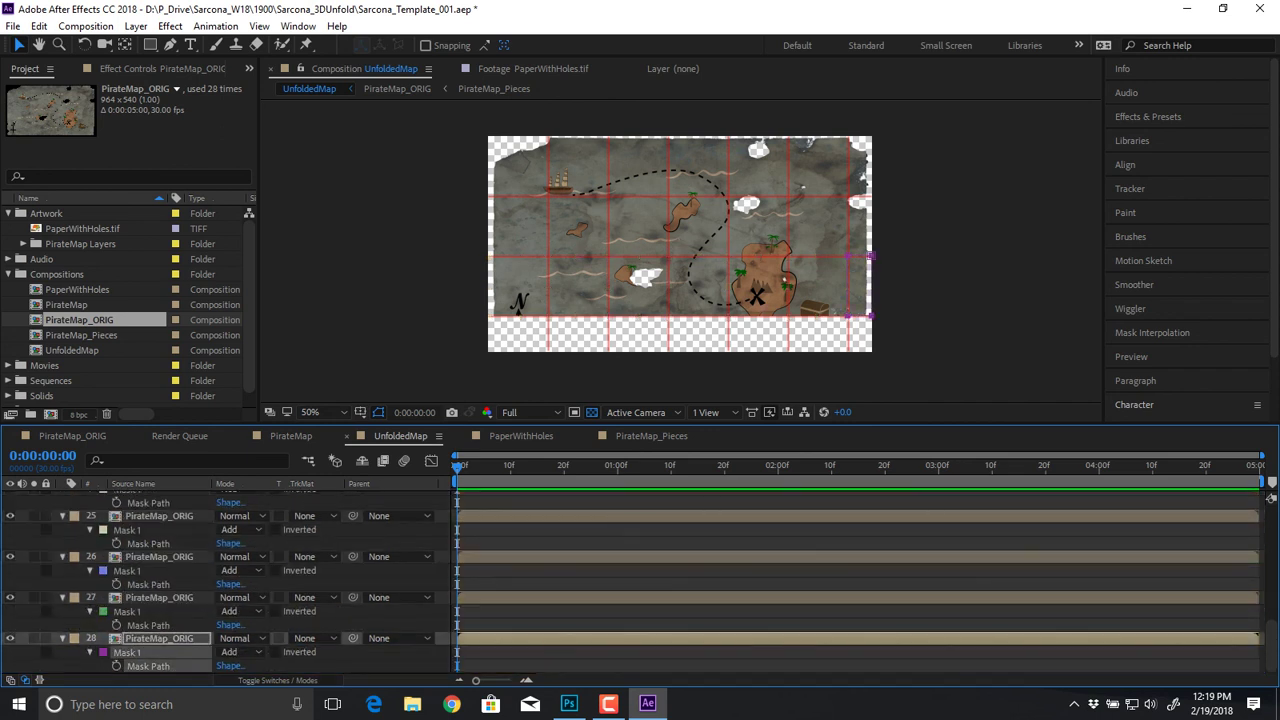
drag(848, 256, 848, 316)
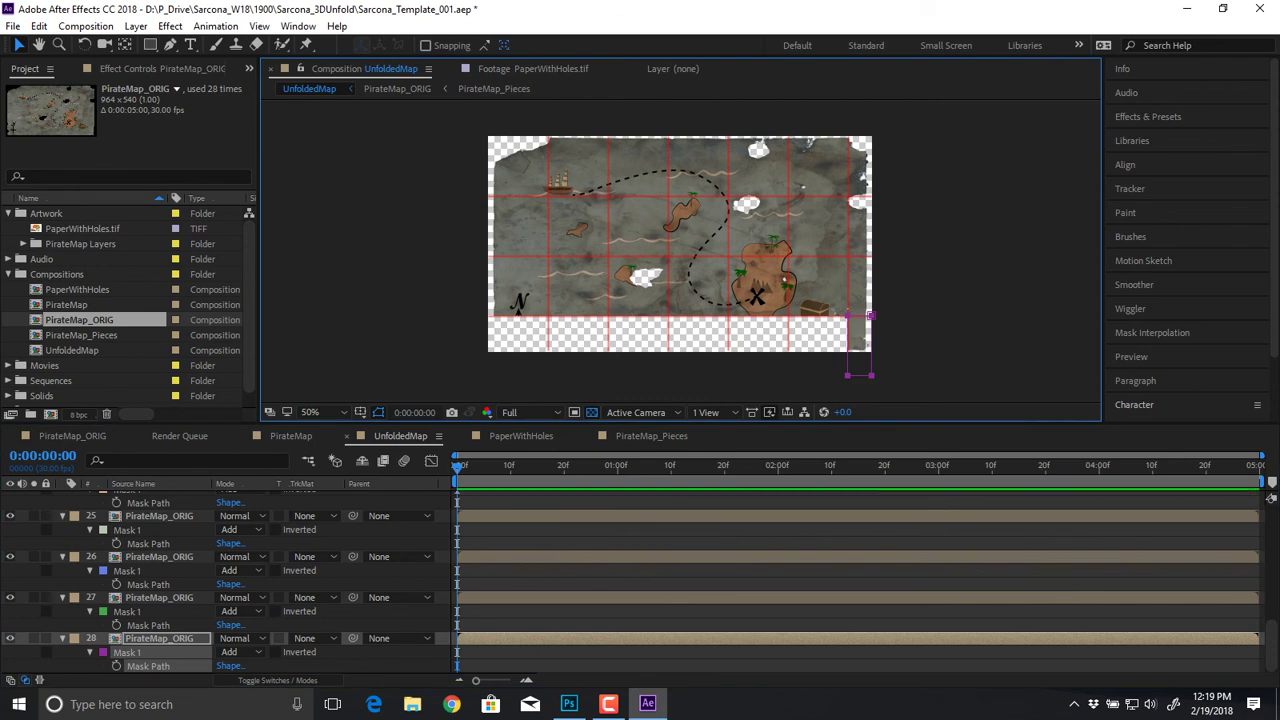
click(148, 625)
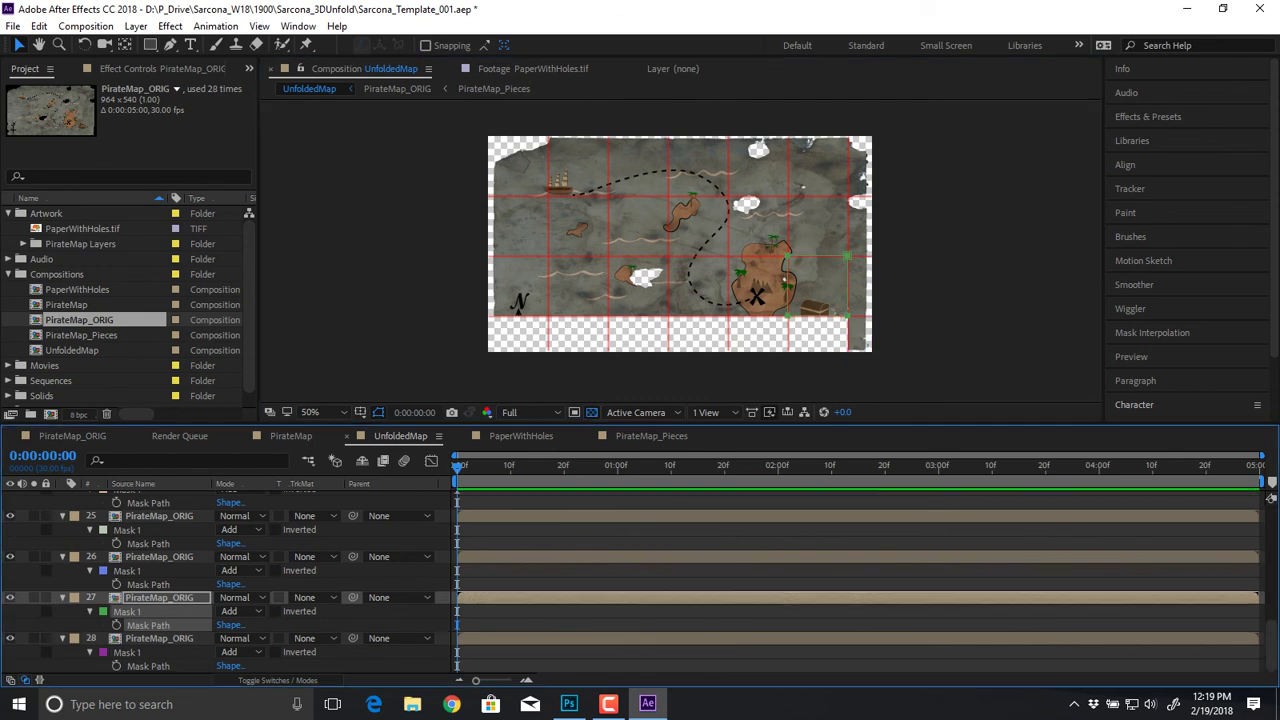
drag(848, 256, 848, 316)
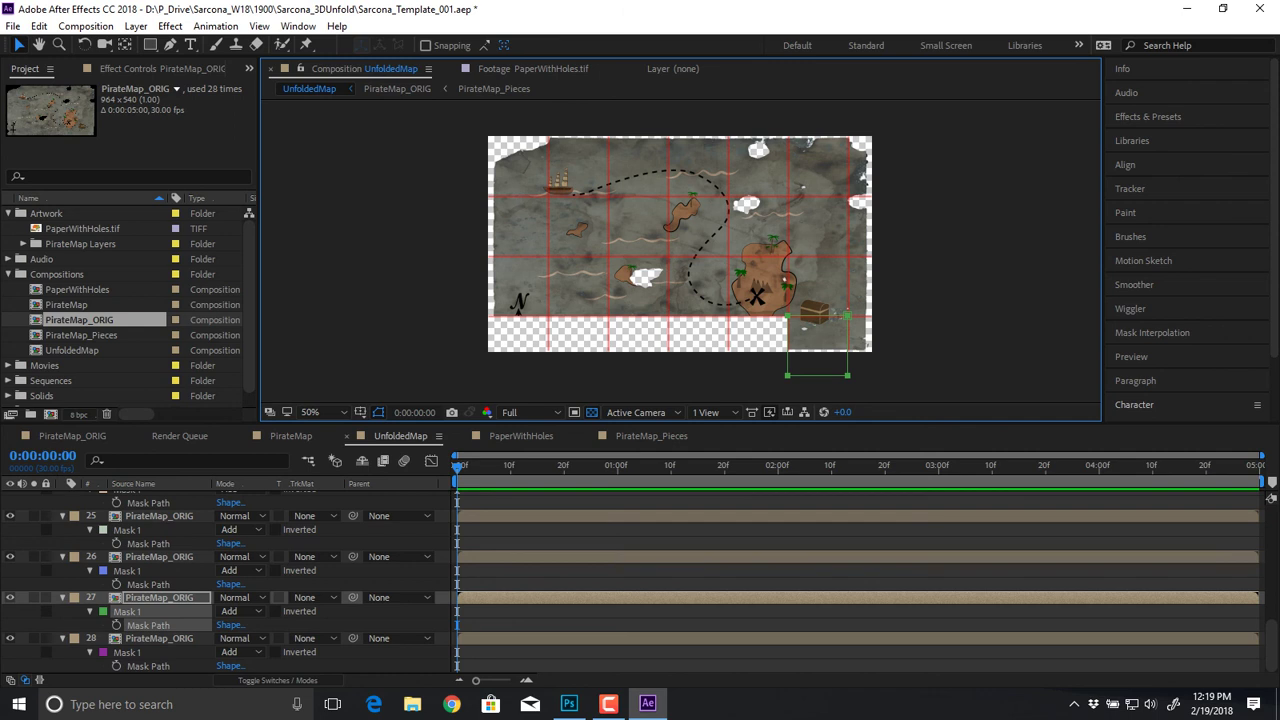
Step: Move the mask paths of layers 26, 25 and 24 down one grid row into the fifth, fourth and third cells of the fourth row
click(148, 584)
drag(758, 288, 758, 346)
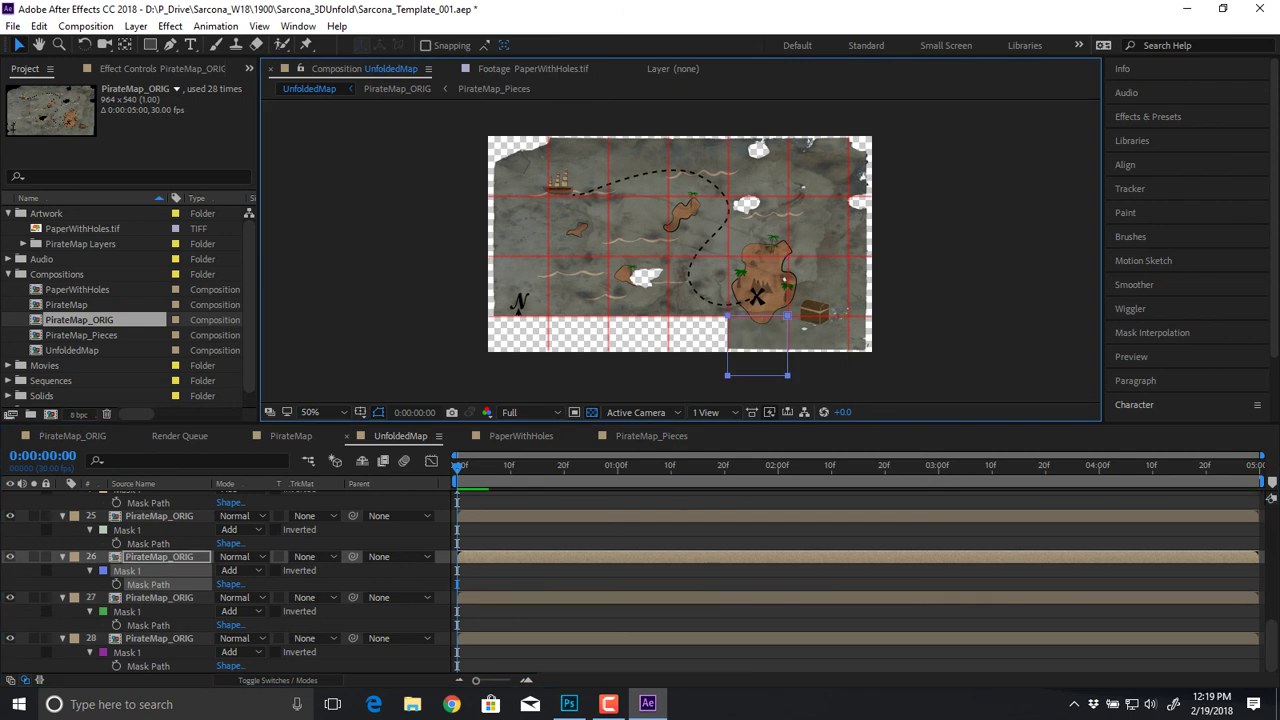
click(148, 543)
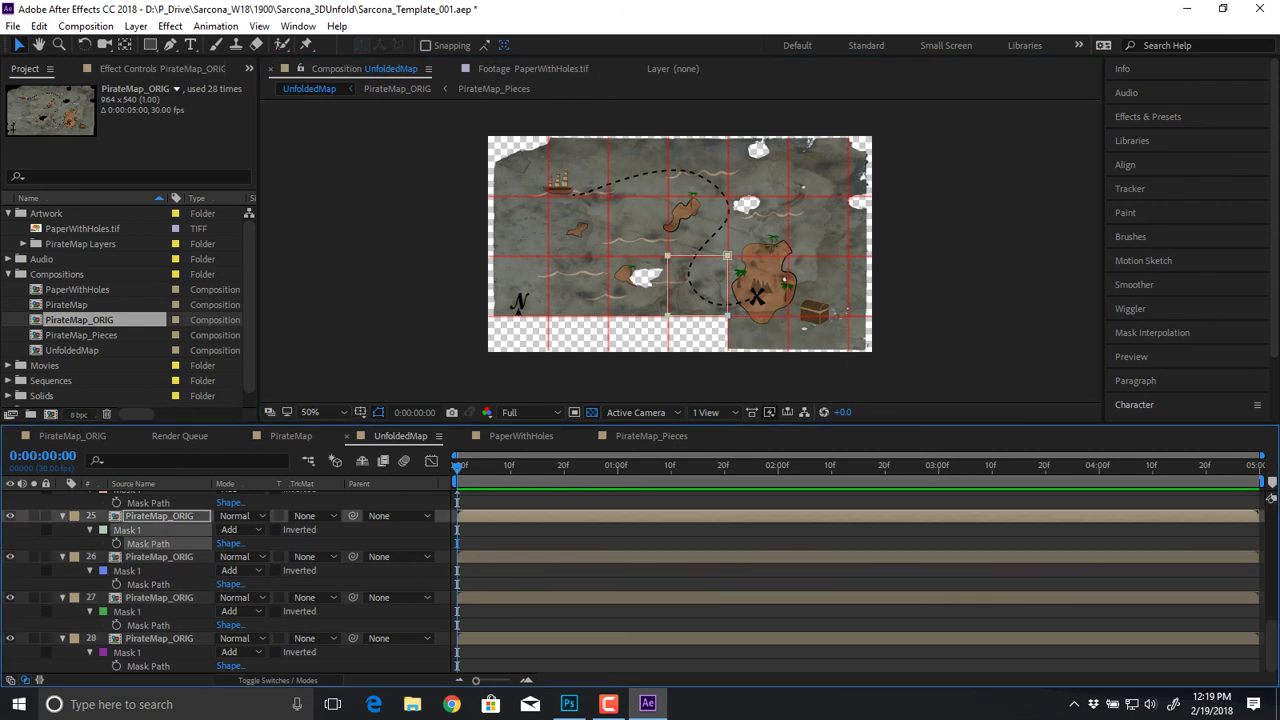
drag(728, 256, 728, 316)
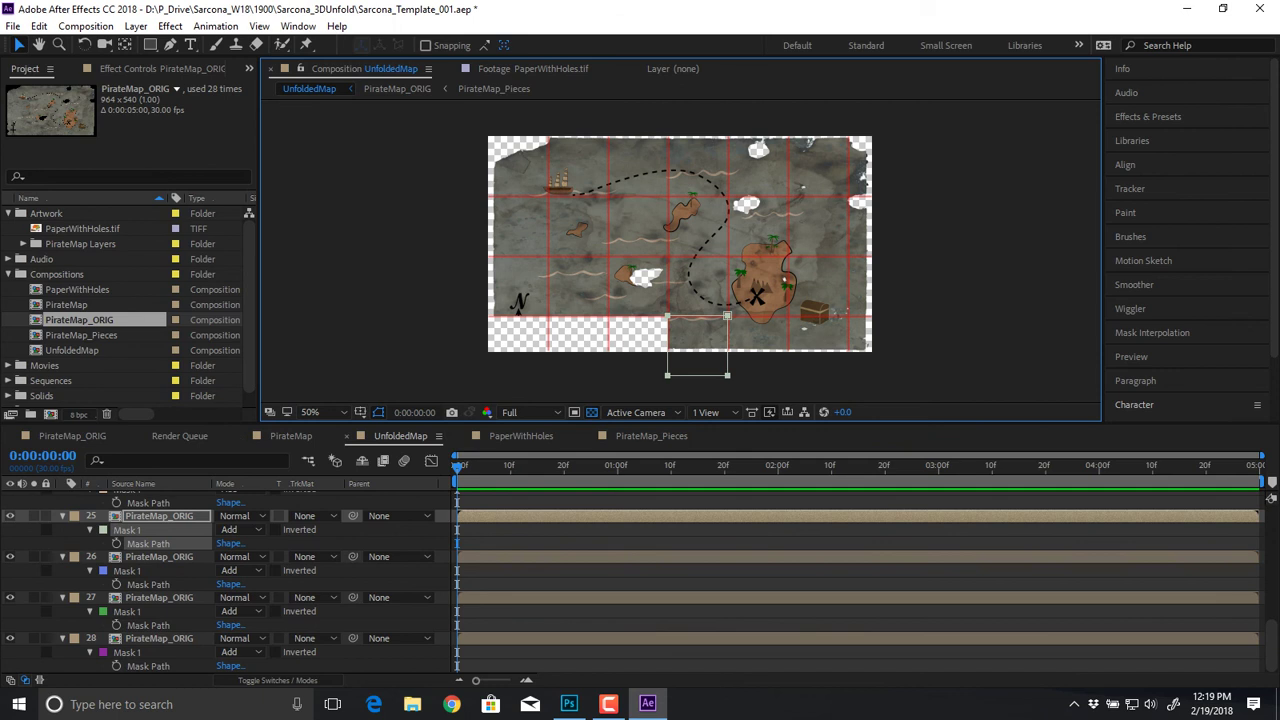
click(148, 503)
drag(668, 256, 668, 316)
Step: Move the mask paths of layers 23 and 22 down one grid row into the second and first cells of the fourth row
scroll(160, 550, up, 1)
scroll(148, 544, up, 1)
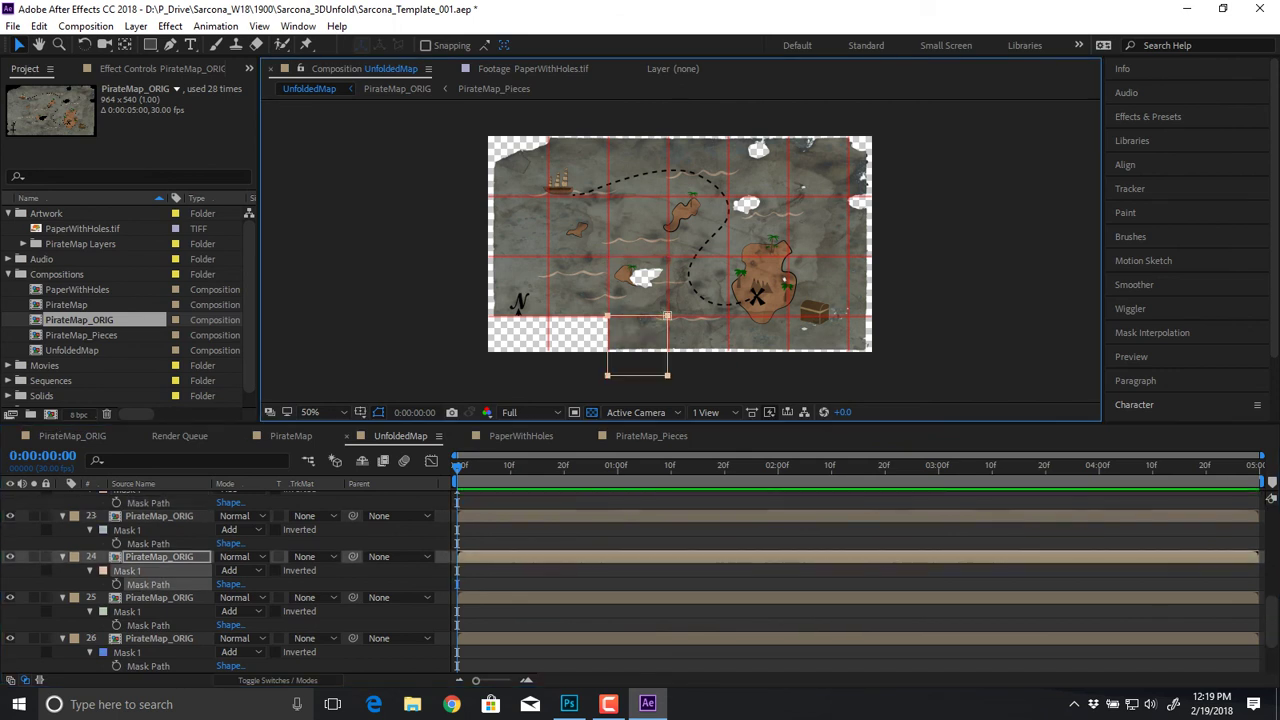
click(148, 544)
drag(608, 256, 608, 316)
scroll(160, 550, up, 1)
click(148, 544)
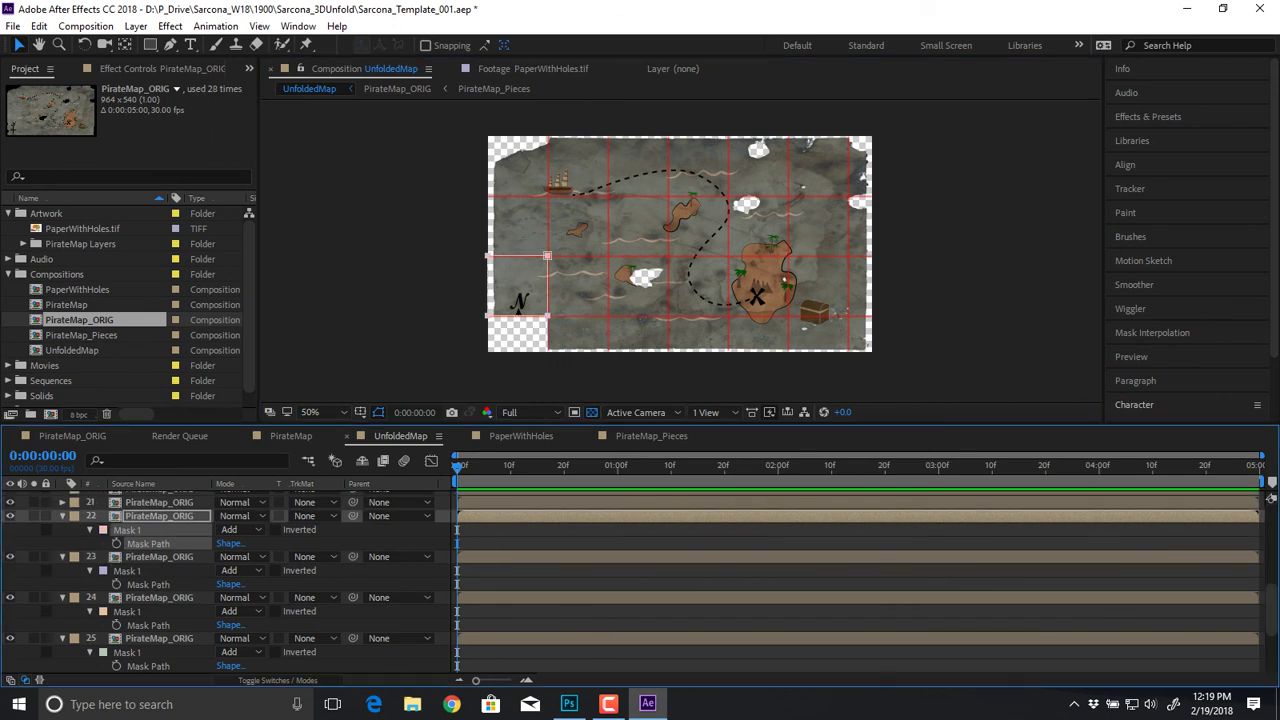
drag(519, 265, 519, 325)
Step: Hide the composition grid to check the assembled map without its overlay
click(360, 412)
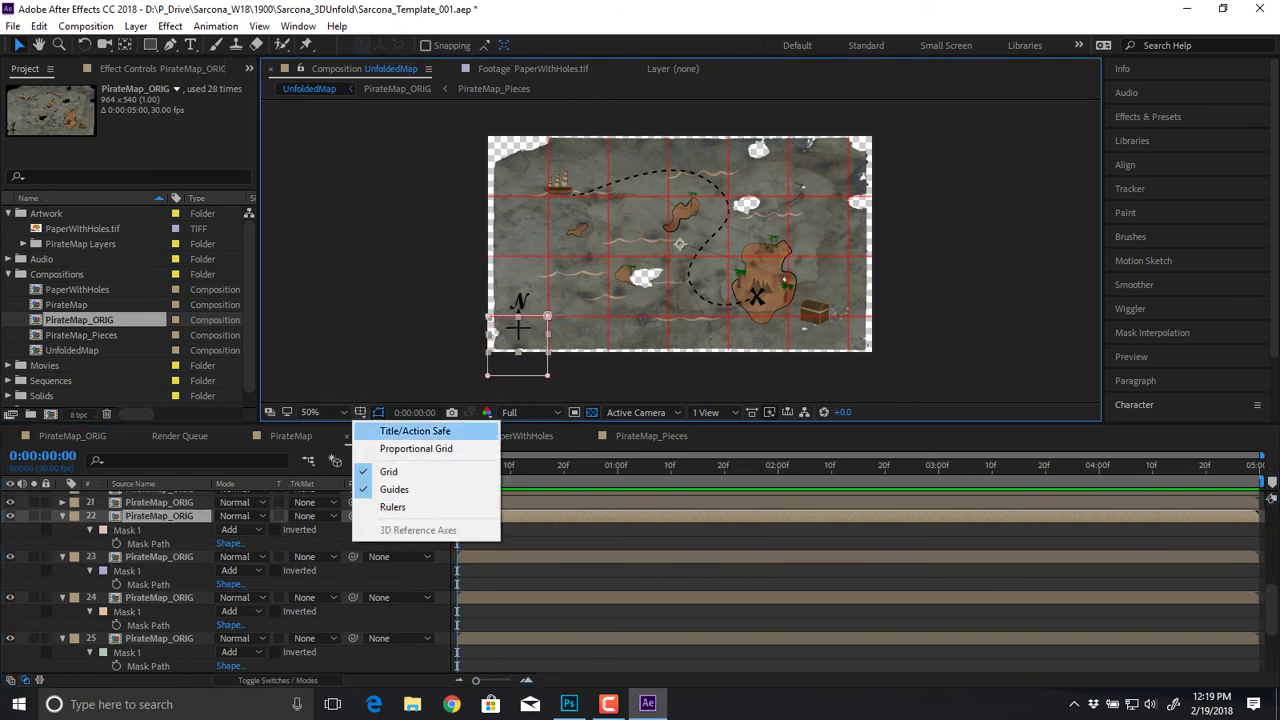
click(388, 471)
click(455, 322)
scroll(455, 322, up, 1)
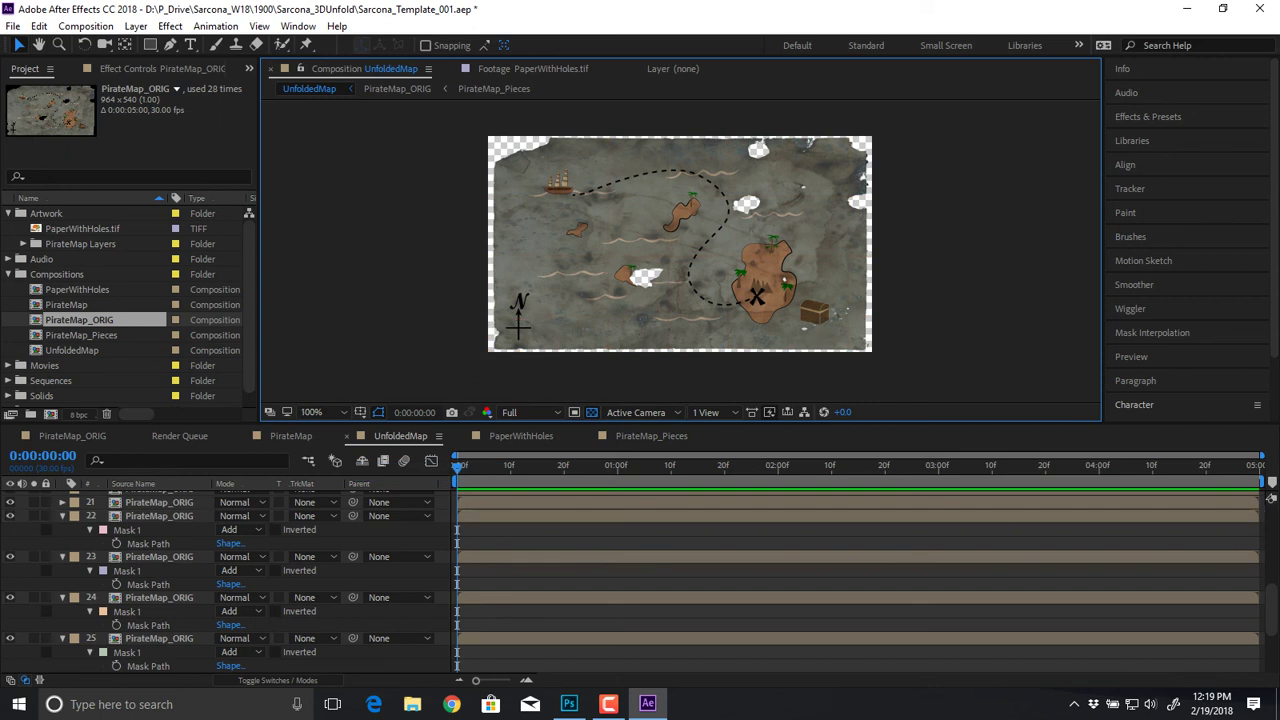
Step: Try shifting individual map pieces out of place to test that they are separate, undoing each move
mouse_move(455, 322)
mouse_down()
mouse_move(519, 249)
mouse_move(436, 243)
mouse_move(351, 266)
mouse_move(357, 384)
mouse_move(455, 460)
mouse_move(577, 384)
mouse_move(452, 325)
mouse_up()
click(566, 336)
drag(566, 336, 582, 248)
key(ctrl+z)
drag(660, 215, 725, 121)
scroll(562, 315, up, 1)
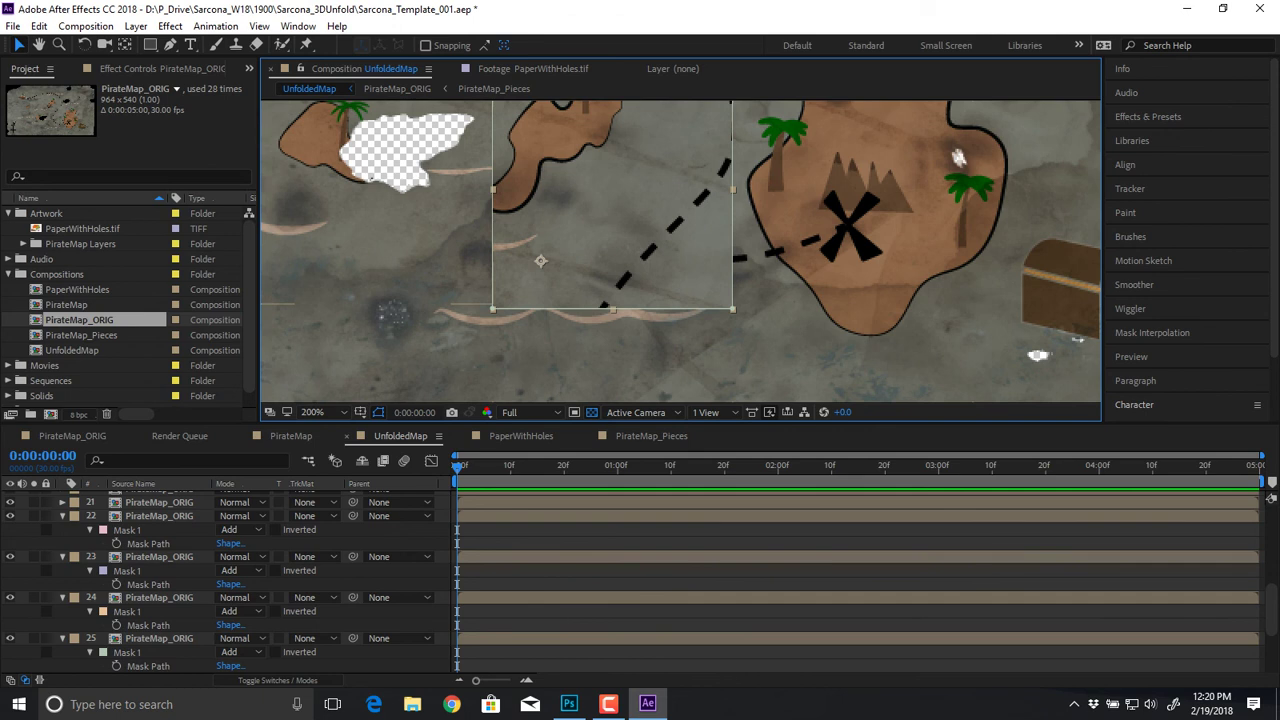
click(430, 247)
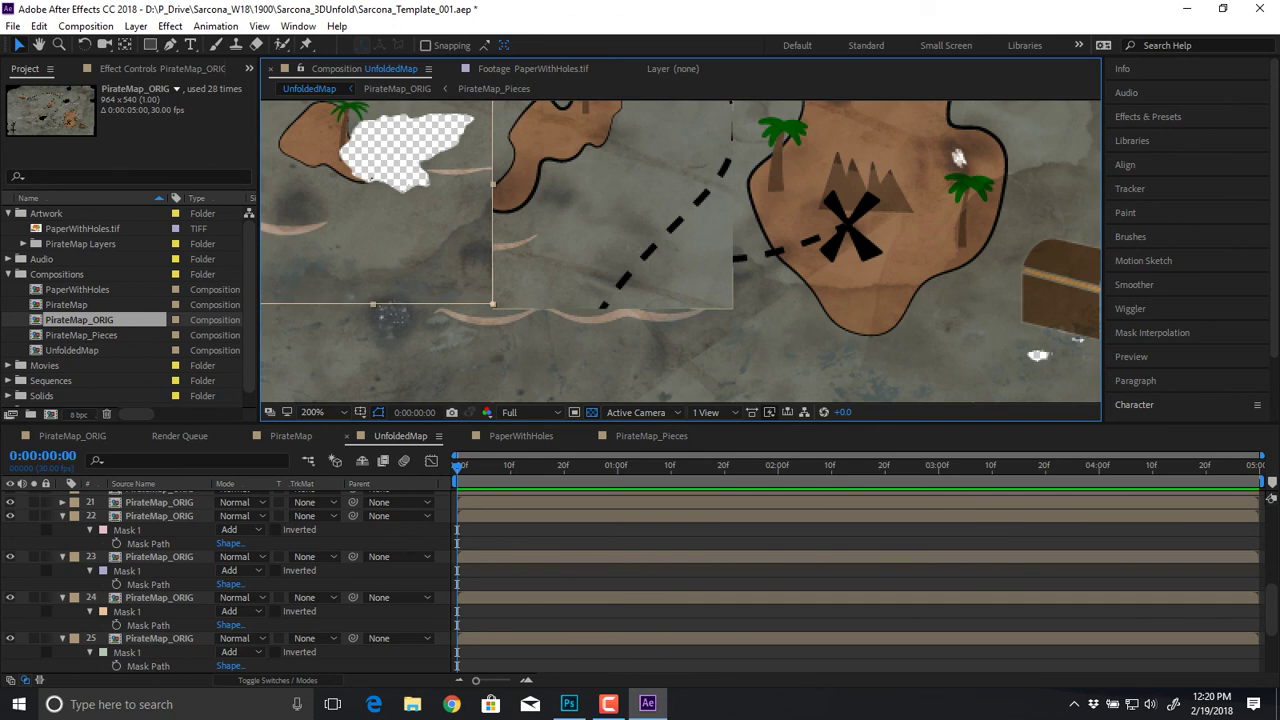
key(ctrl+z)
key(ctrl+z)
drag(430, 247, 394, 379)
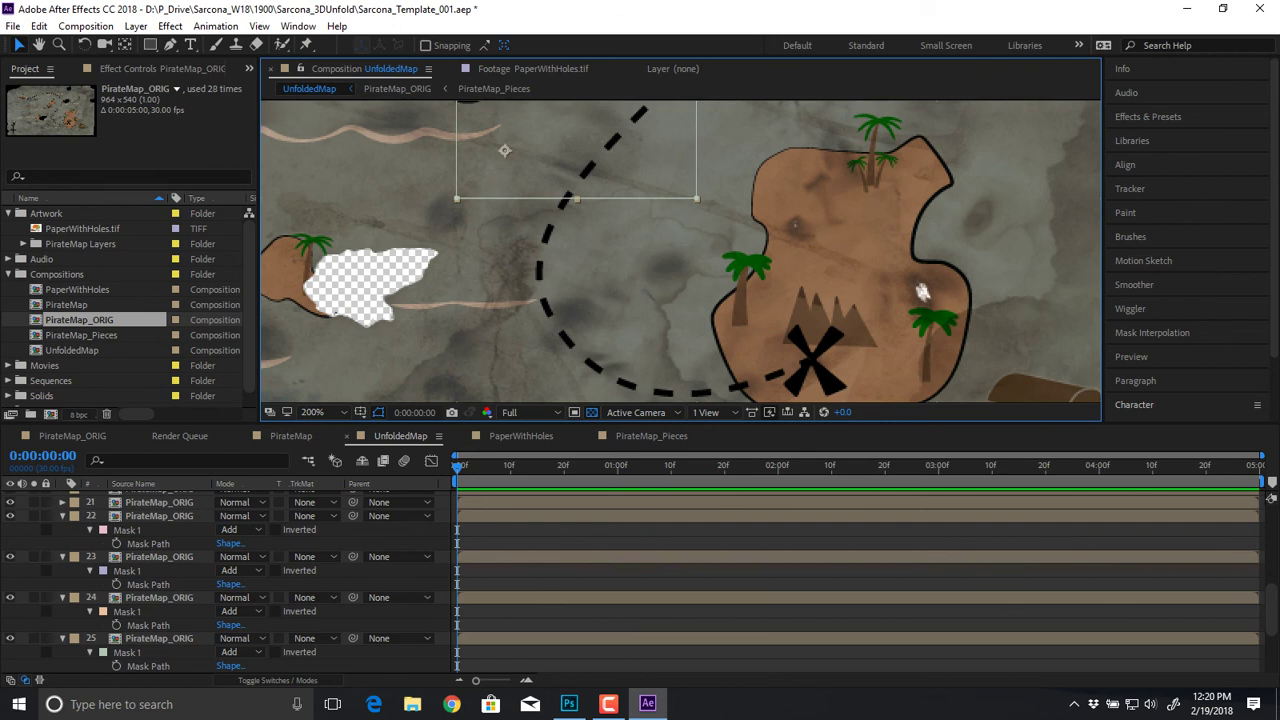
drag(577, 150, 599, 150)
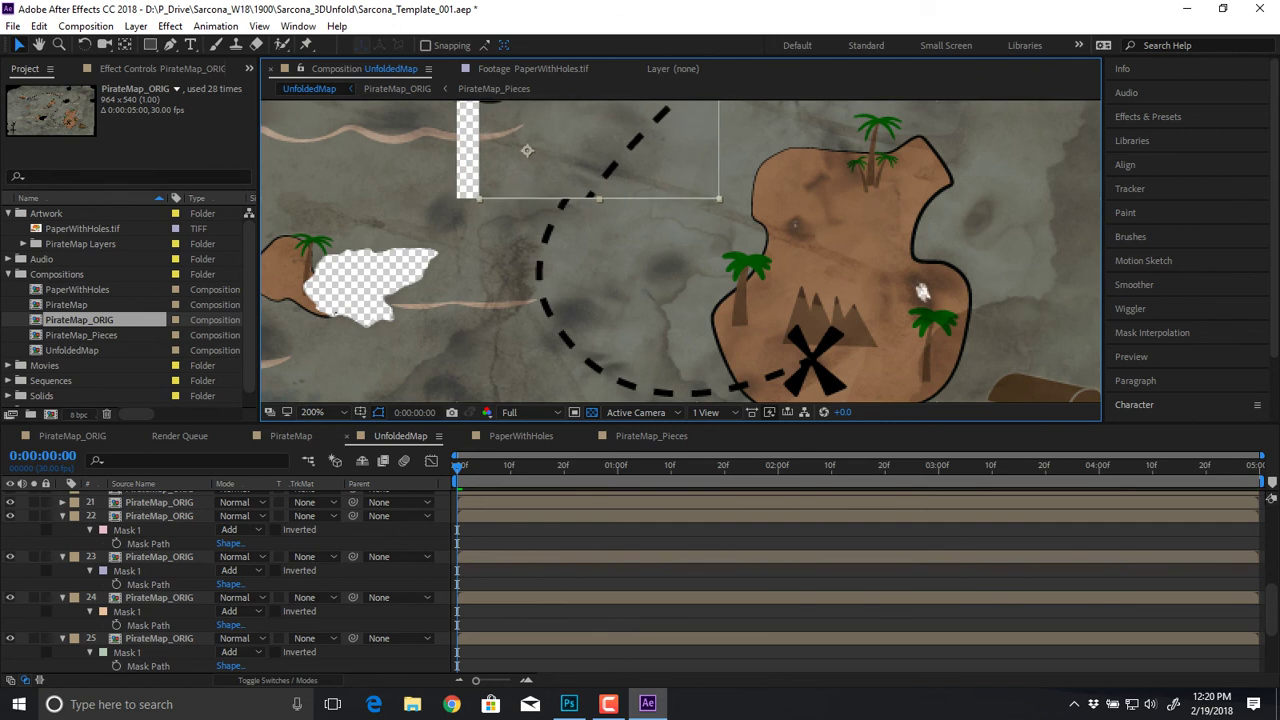
key(ctrl+z)
scroll(595, 215, down, 2)
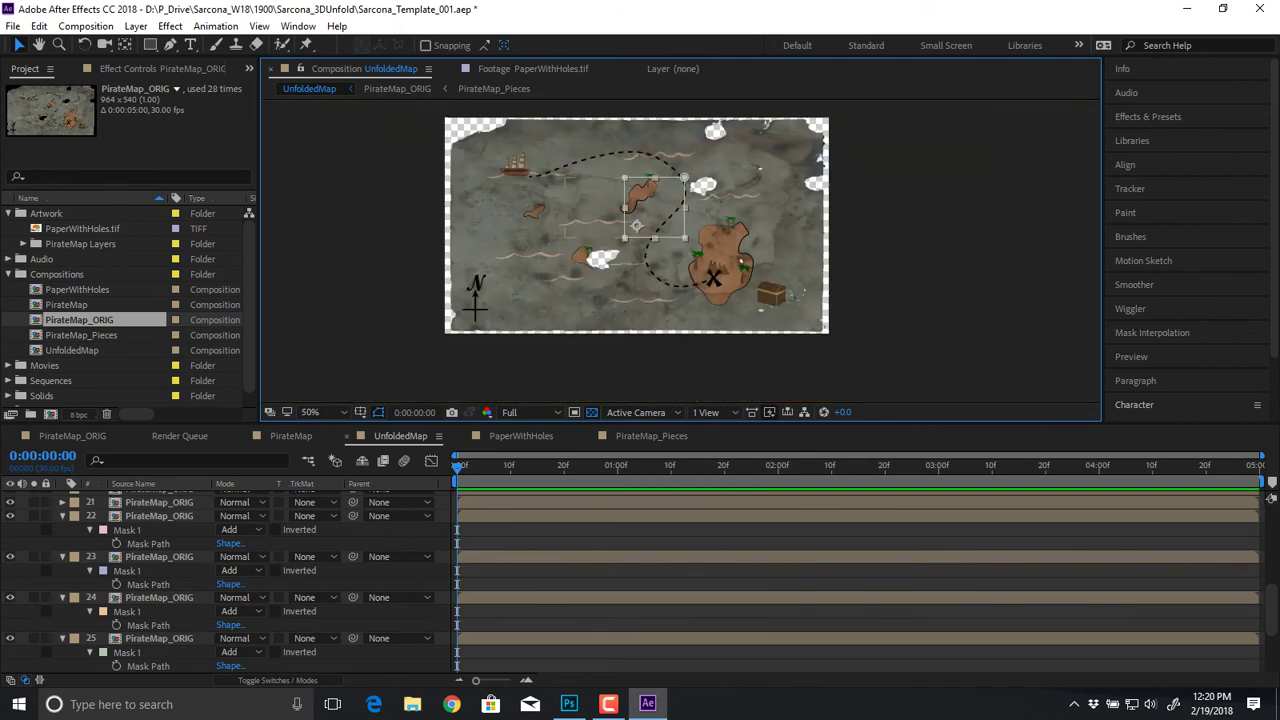
Step: Show the composition grid and collapse the properties of all layers in the timeline
key(ctrl+shift+a)
click(378, 412)
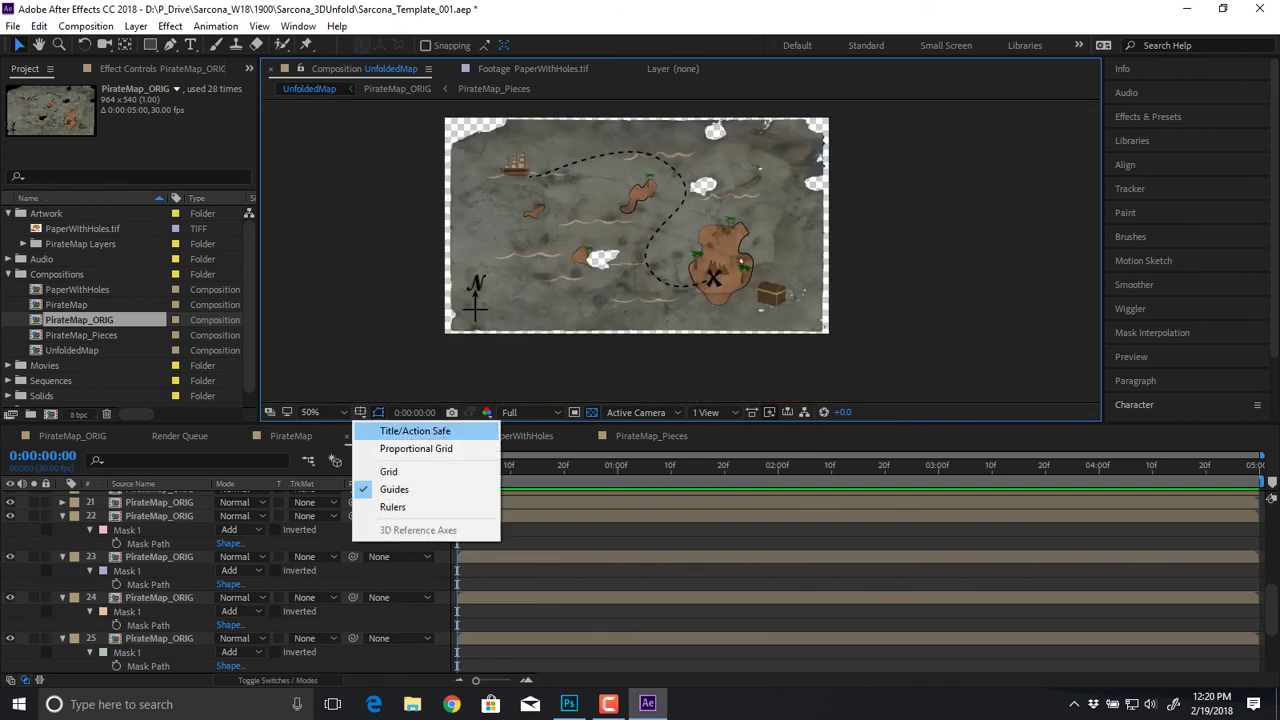
click(398, 472)
key(ctrl+a)
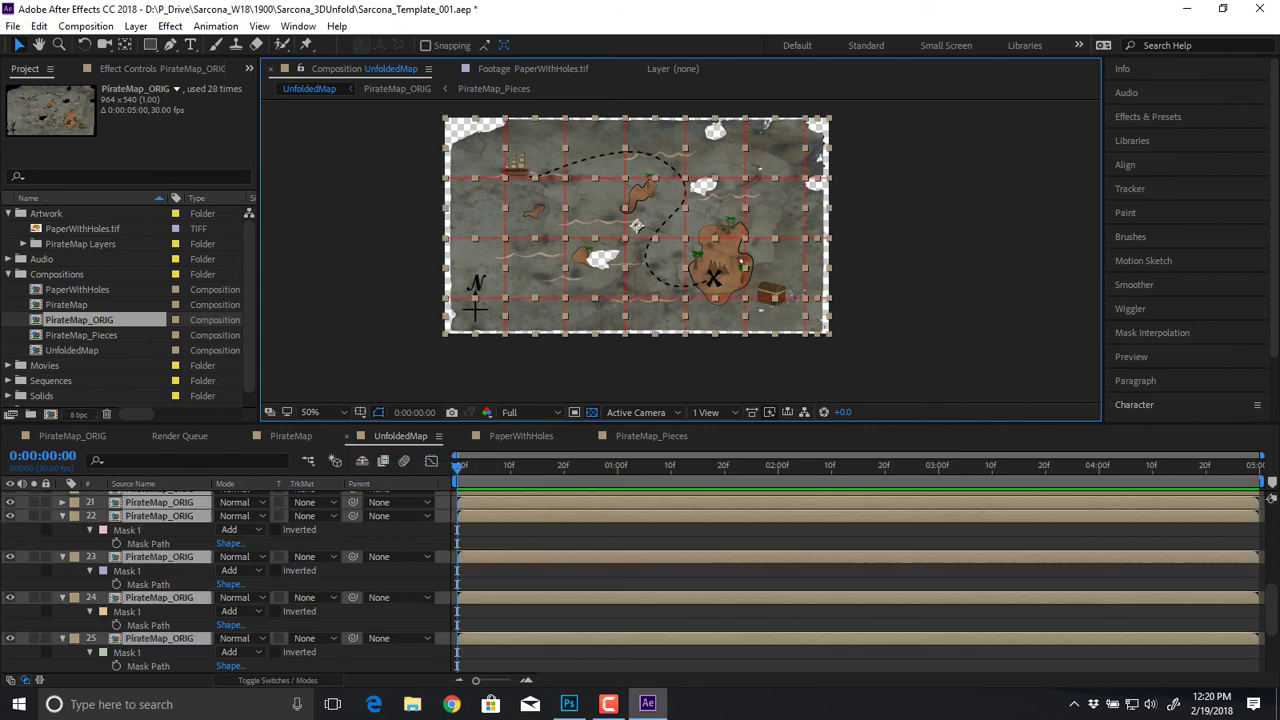
key(m)
click(318, 635)
scroll(318, 628, up, 5)
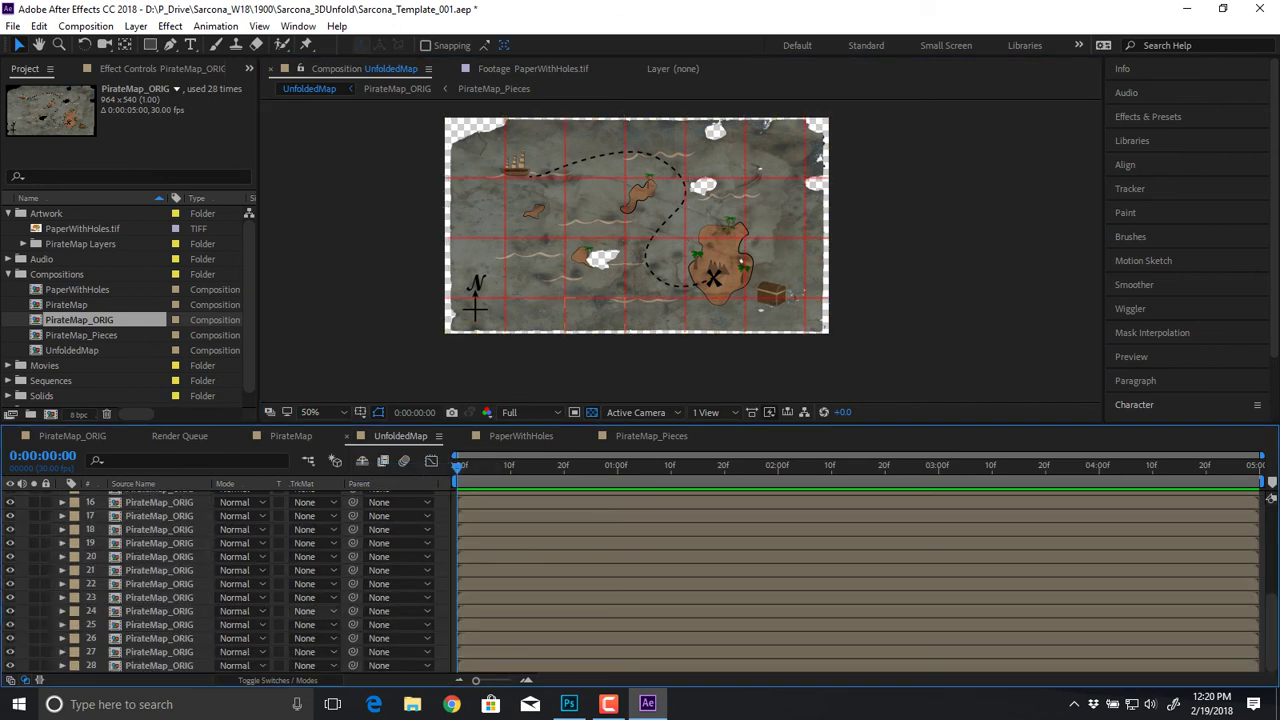
scroll(252, 562, down, 3)
scroll(230, 580, down, 1)
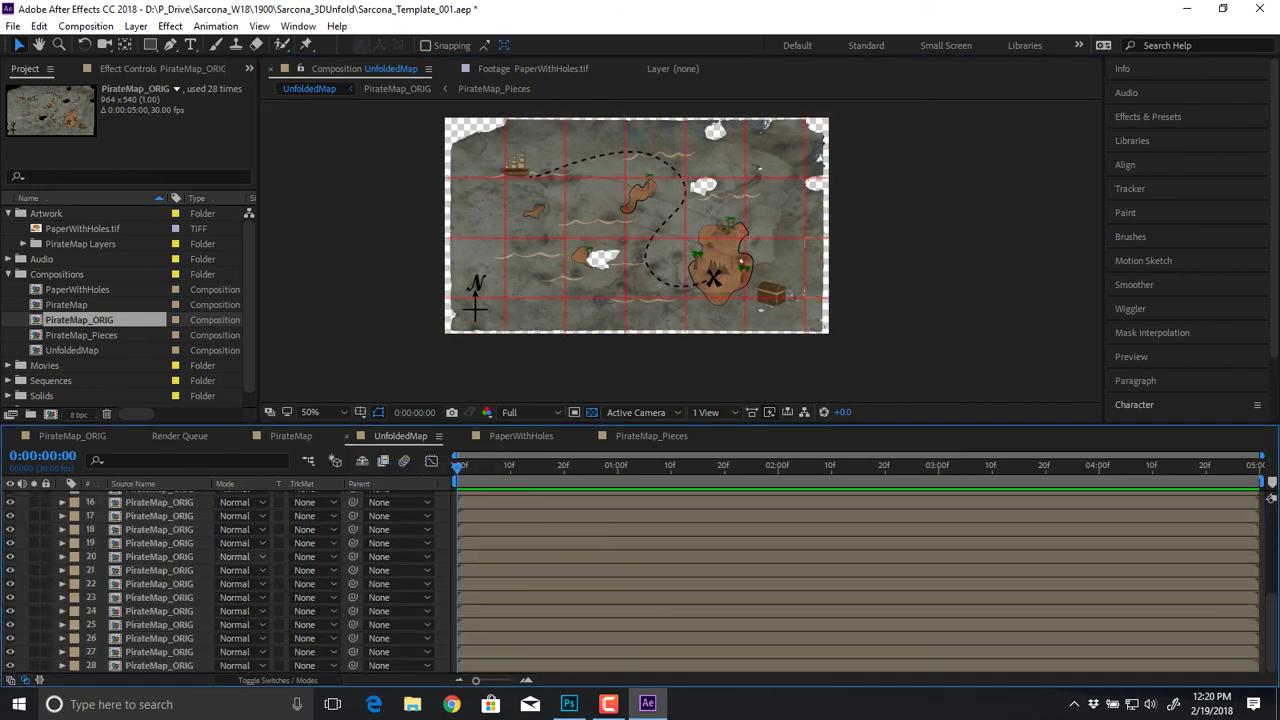
Step: Show the layer switches and turn all 28 map layers into 3D layers
key(F4)
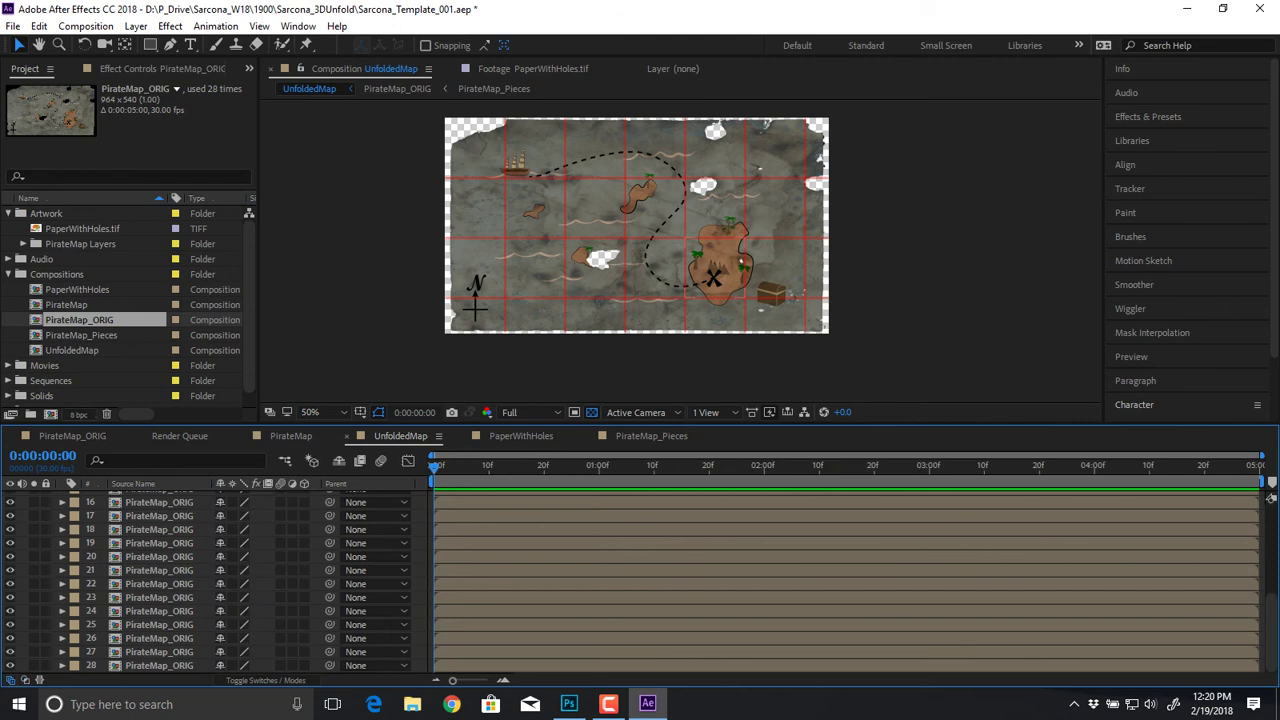
key(ctrl+a)
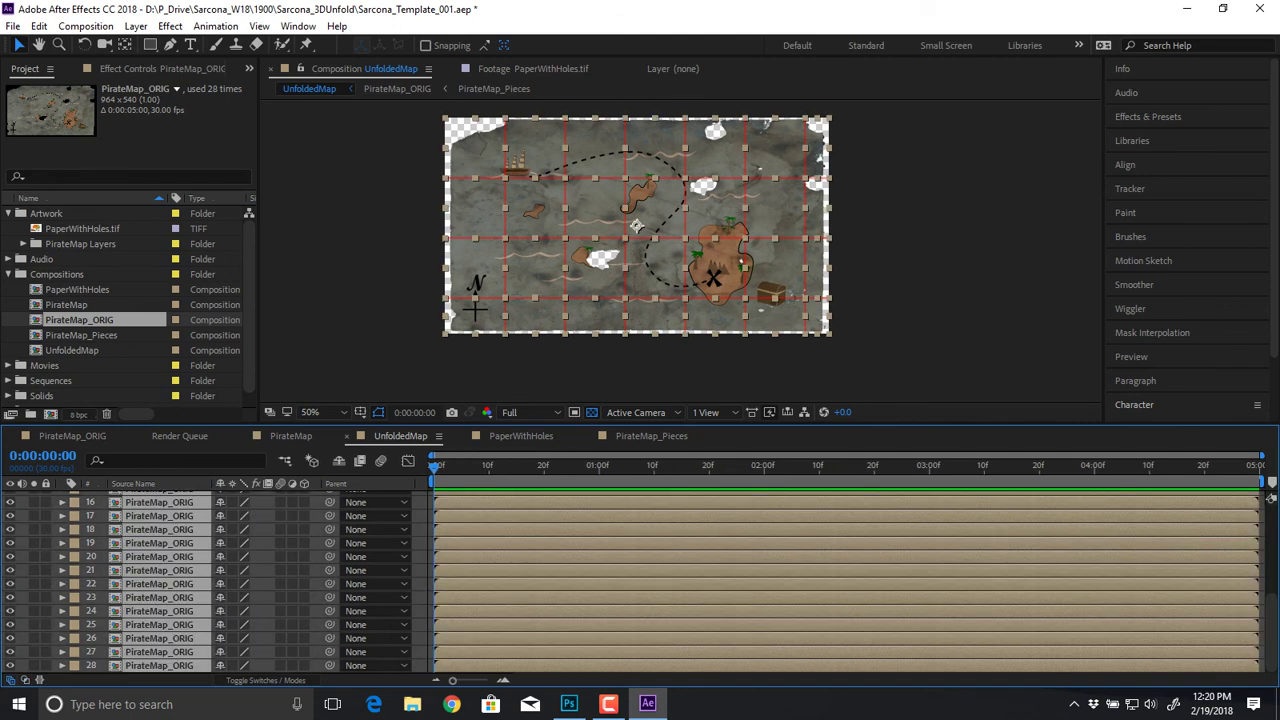
click(304, 502)
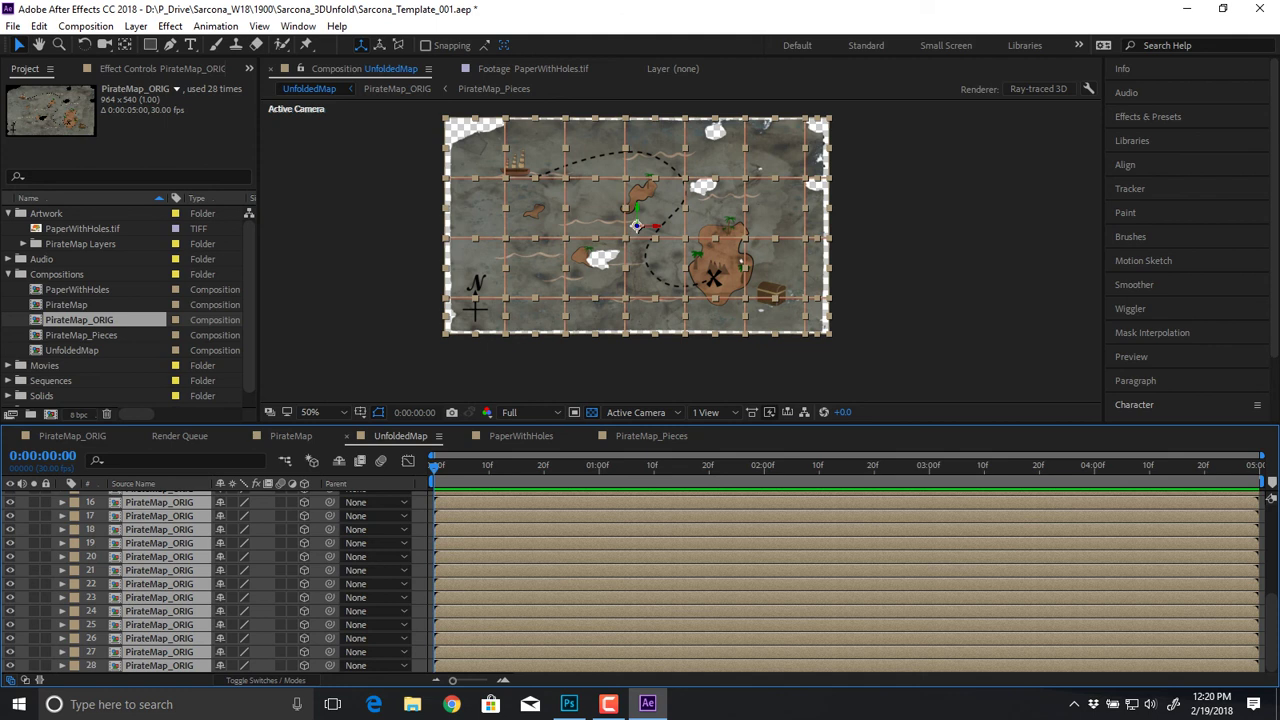
click(364, 290)
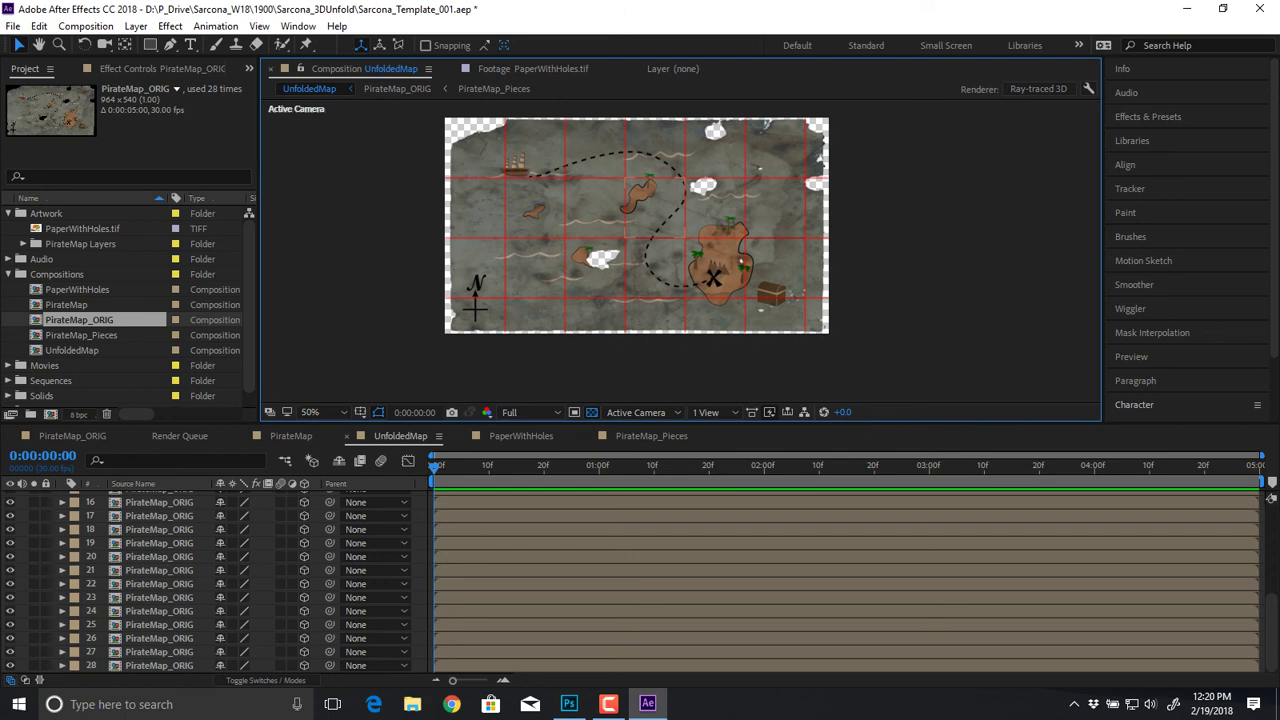
Step: Examine the square pieces around the map's centre and the neighbouring column by selecting them together, and clear the selection
click(655, 208)
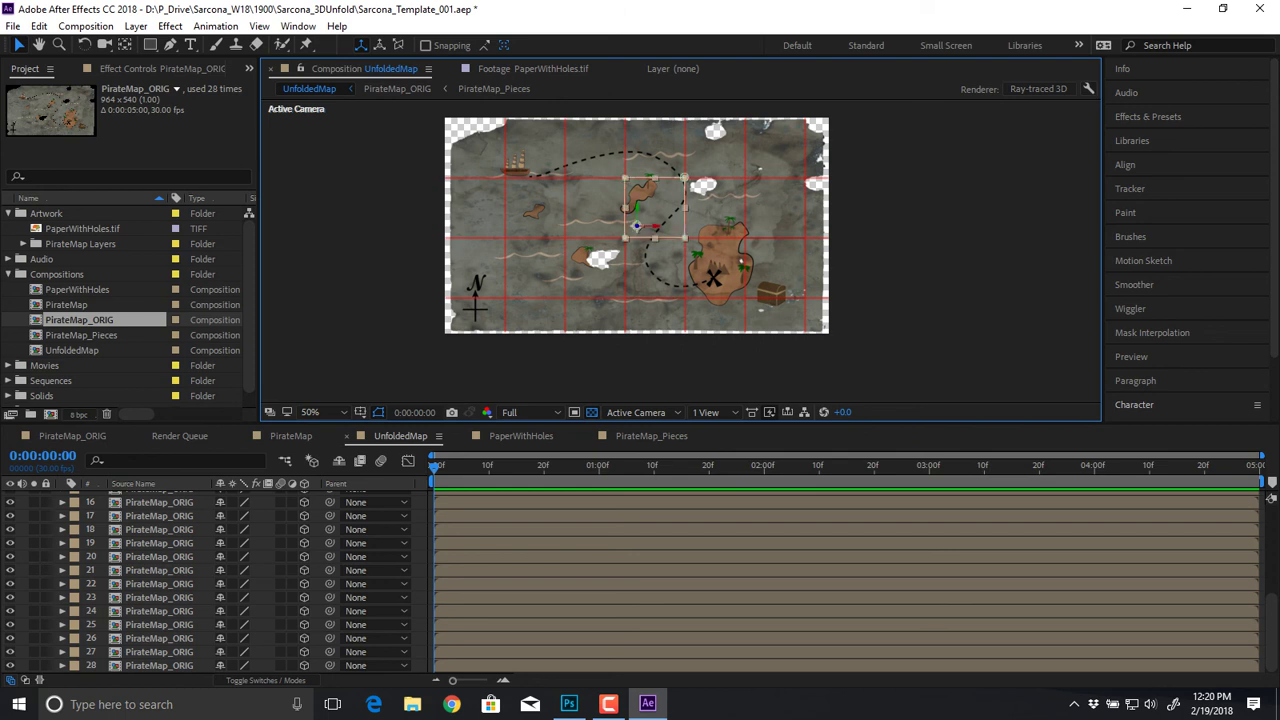
shift+click(655, 268)
shift+click(595, 268)
shift+click(595, 208)
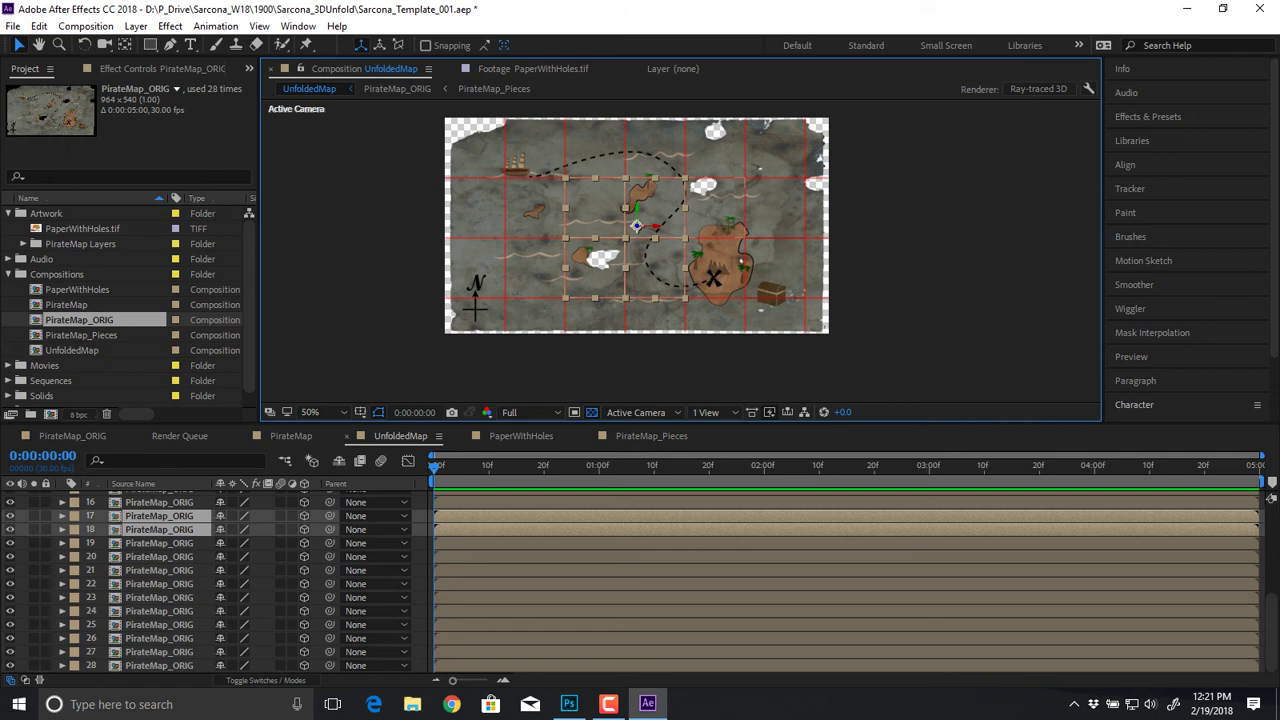
shift+click(715, 208)
shift+click(715, 268)
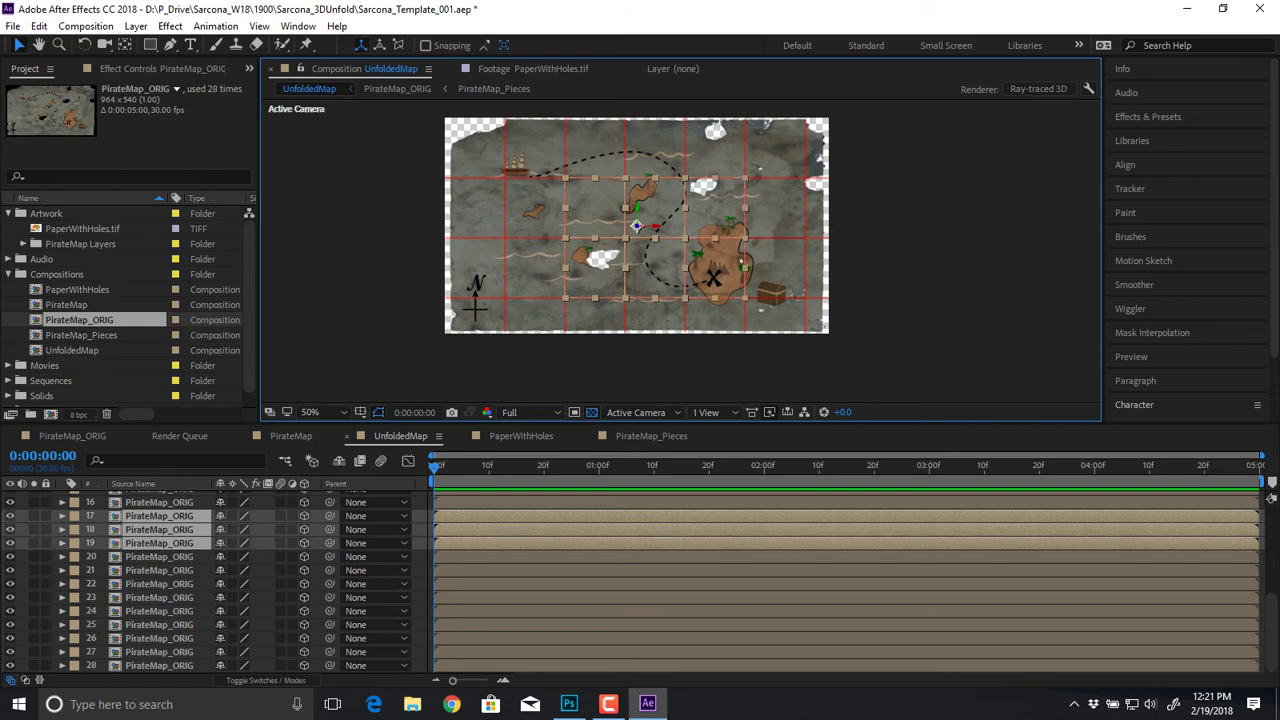
shift+click(715, 208)
shift+click(715, 268)
click(700, 366)
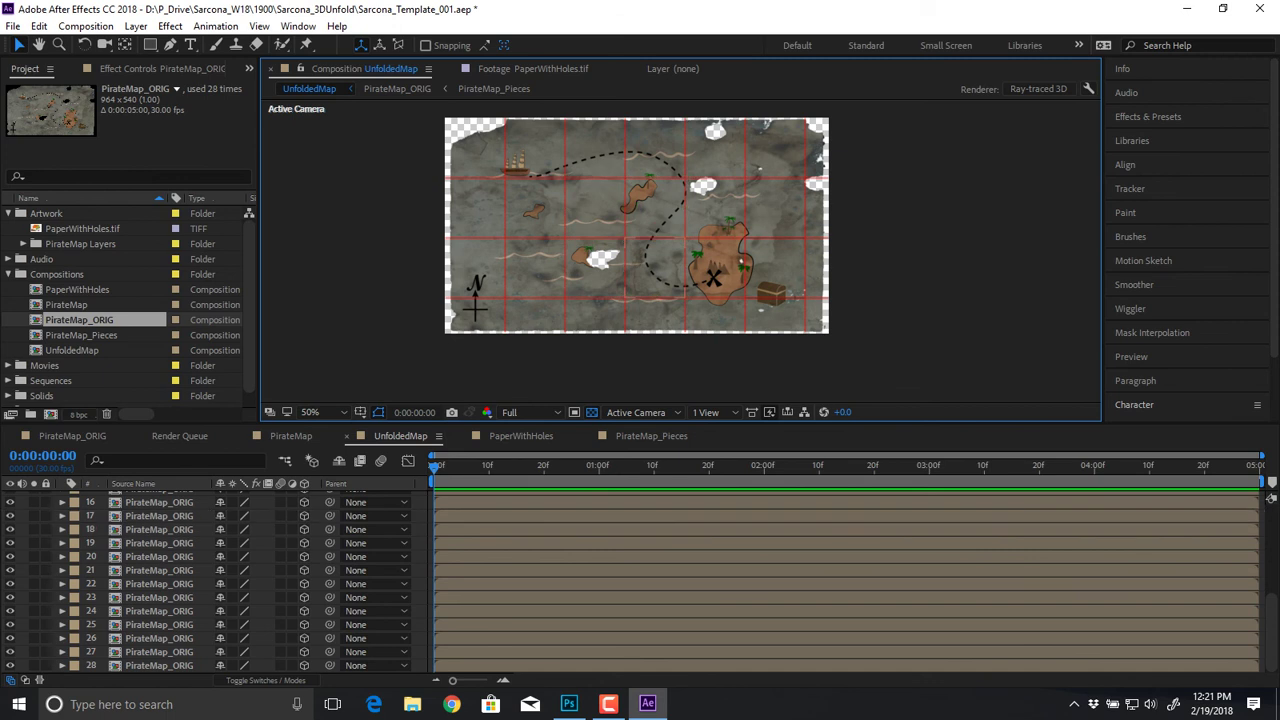
Step: Move the anchor points of the four central pieces to the grid intersection they share, using the Pan Behind tool
scroll(681, 251, up, 1)
drag(640, 240, 670, 268)
click(574, 158)
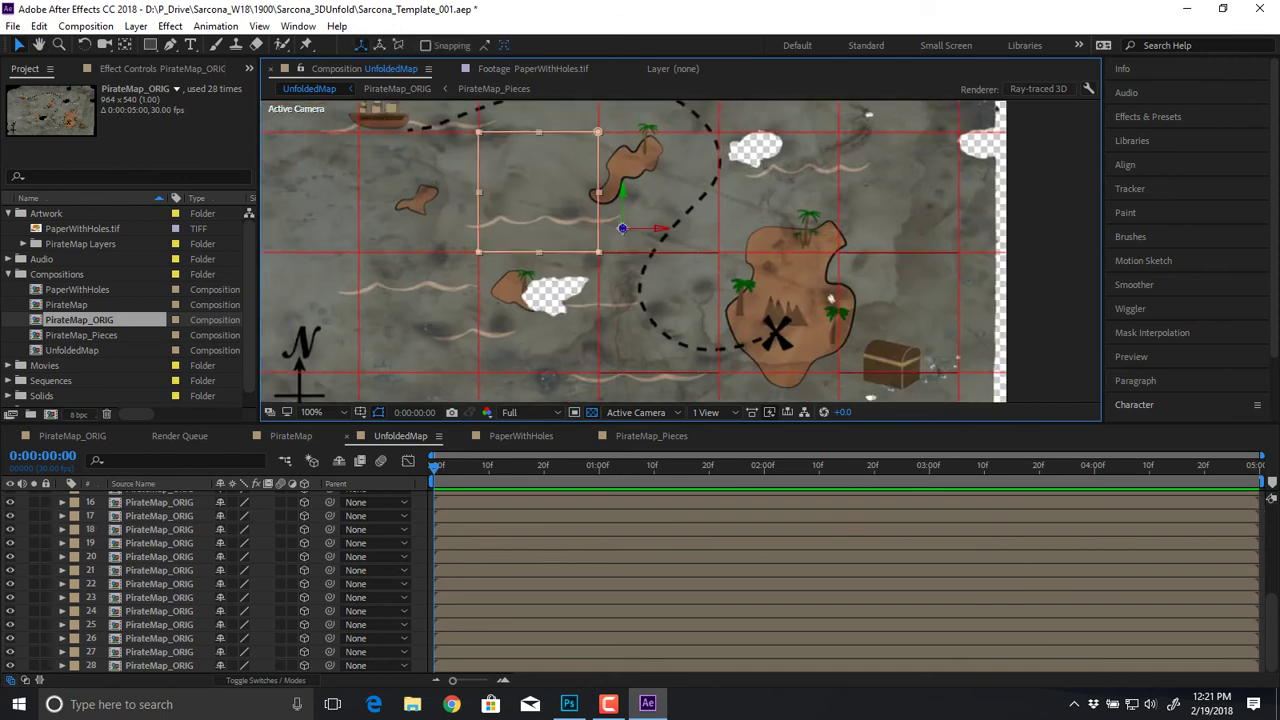
key(y)
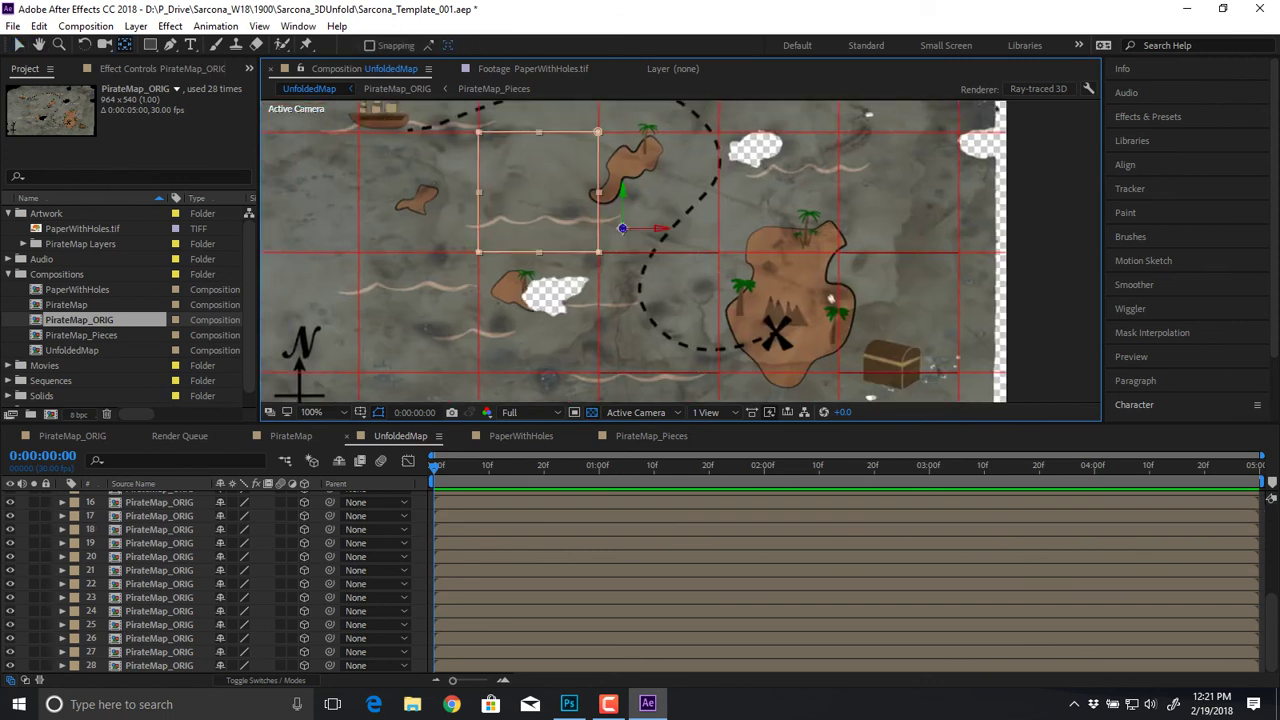
drag(622, 228, 597, 252)
click(652, 200)
click(568, 272)
key(ctrl+Down)
key(v)
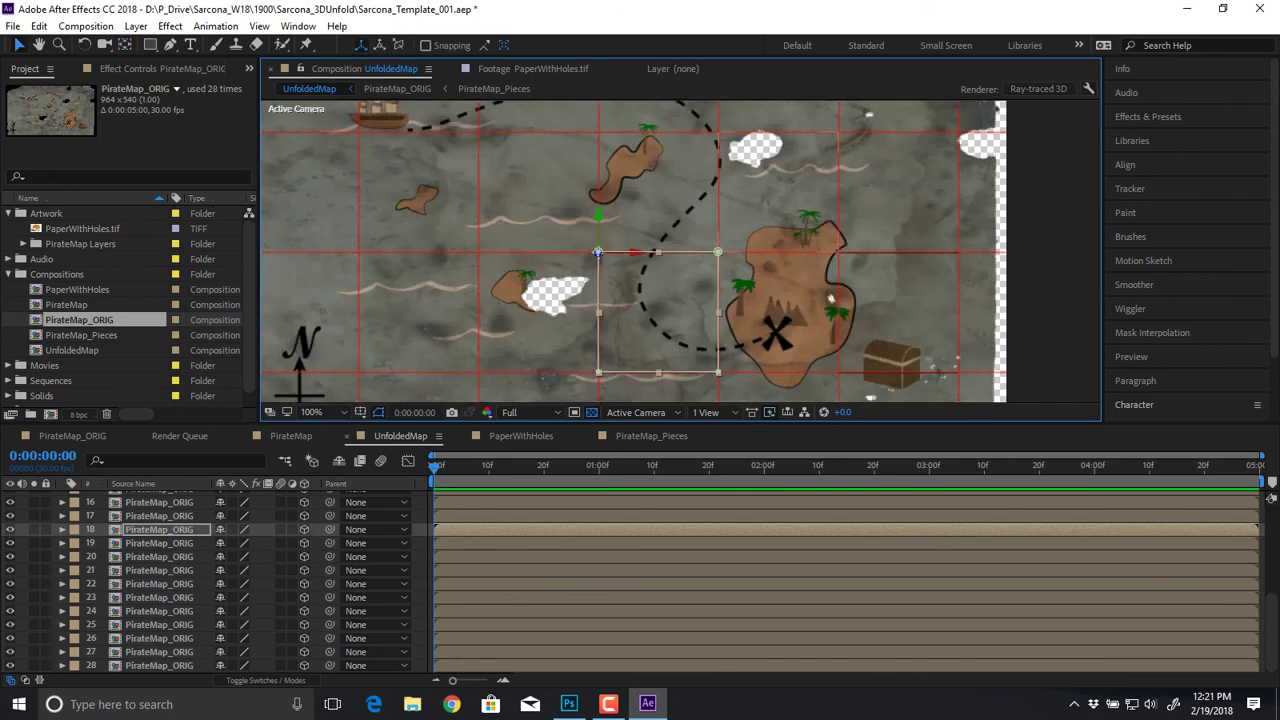
Step: Save the project, and move the four central pieces, layers 10, 11, 17 and 18, to the top of the layer stack
click(597, 252)
shift+click(655, 200)
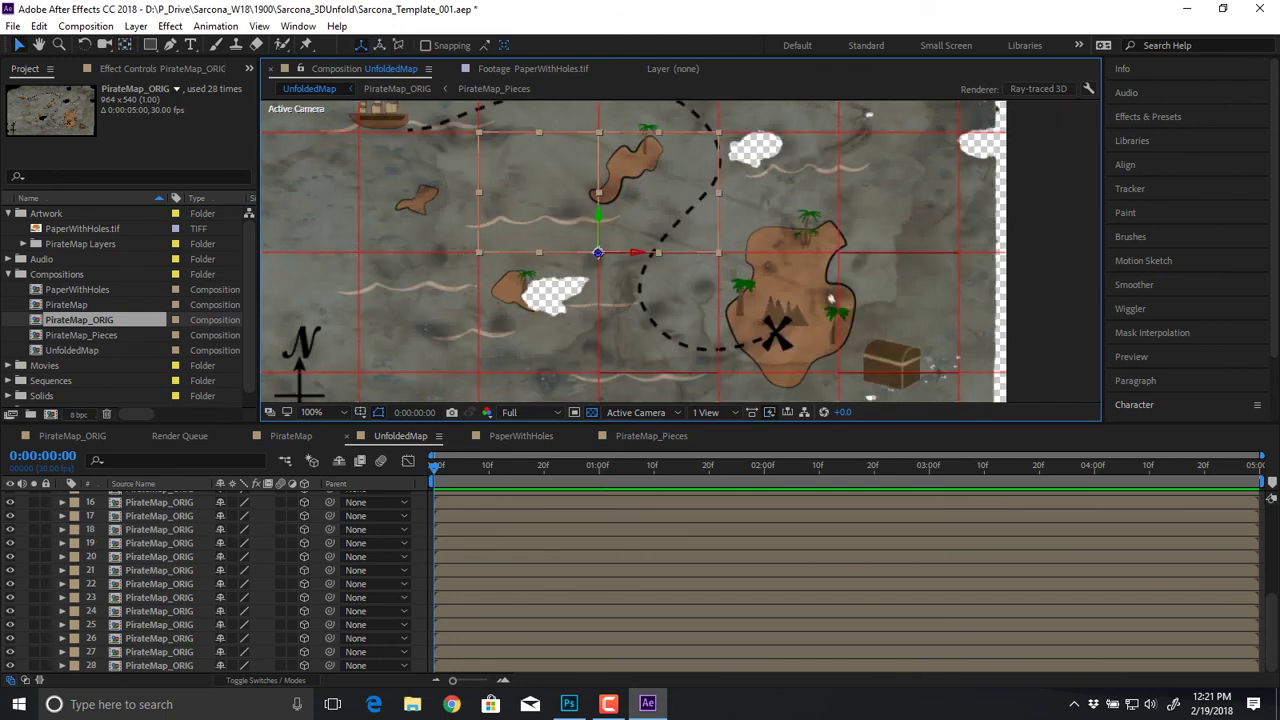
shift+click(655, 305)
shift+click(545, 305)
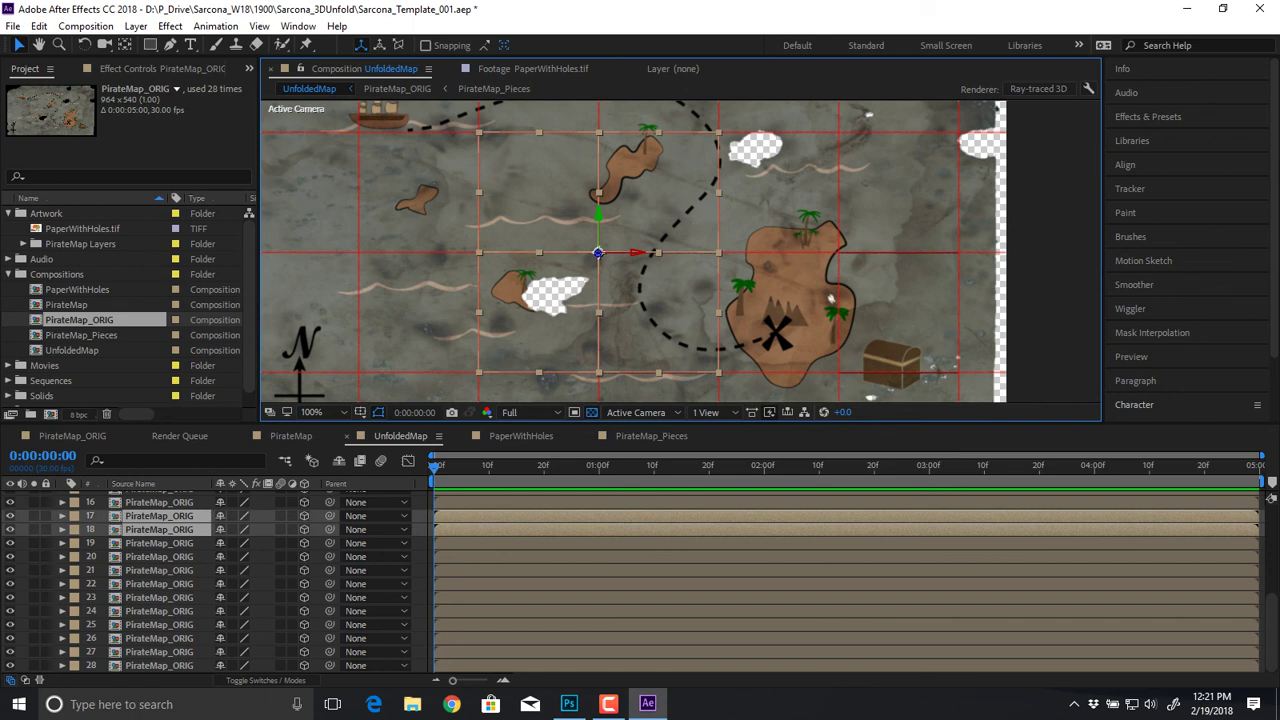
key(space)
drag(545, 305, 543, 305)
scroll(640, 585, up, 4)
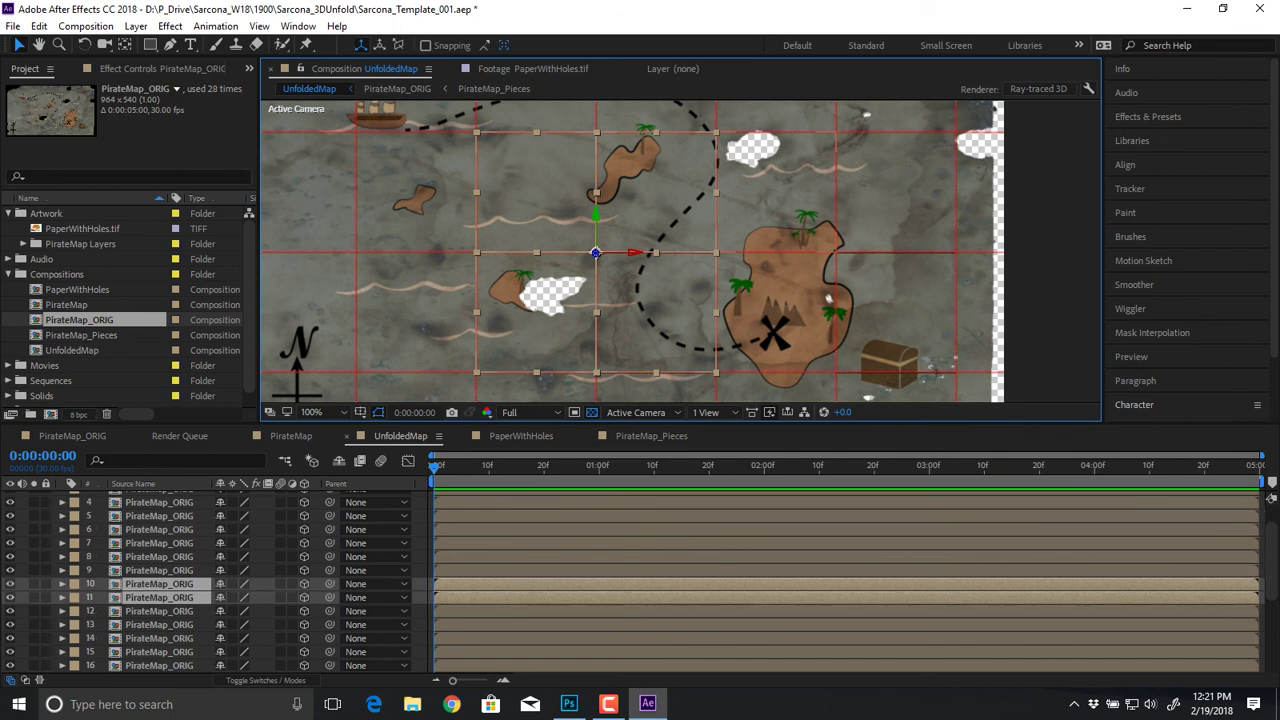
scroll(640, 585, down, 3)
scroll(640, 585, up, 4)
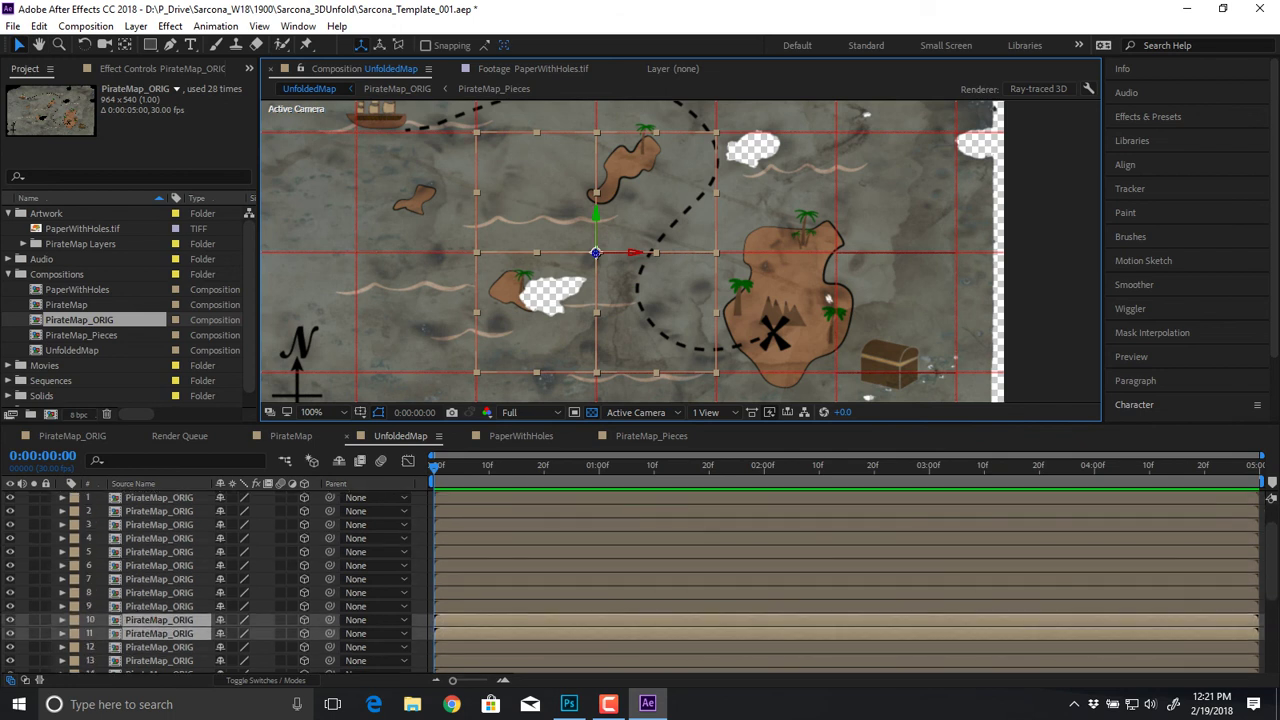
key(ctrl+s)
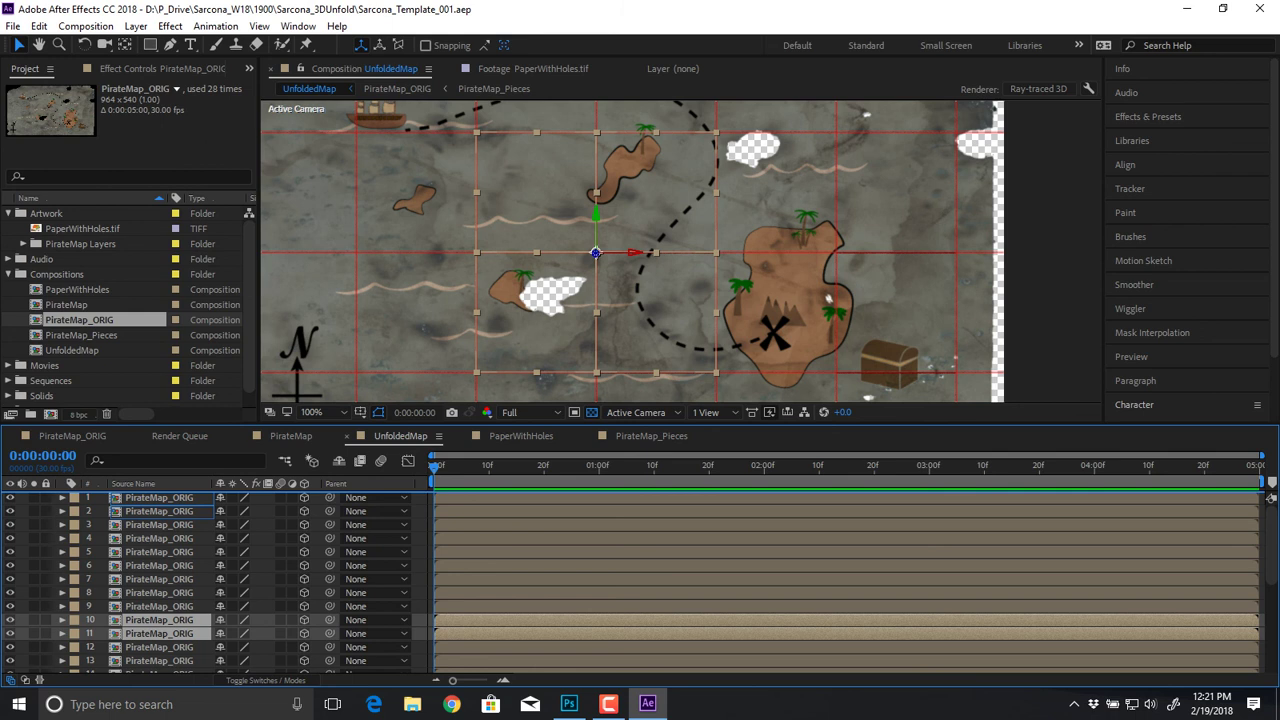
drag(160, 508, 160, 498)
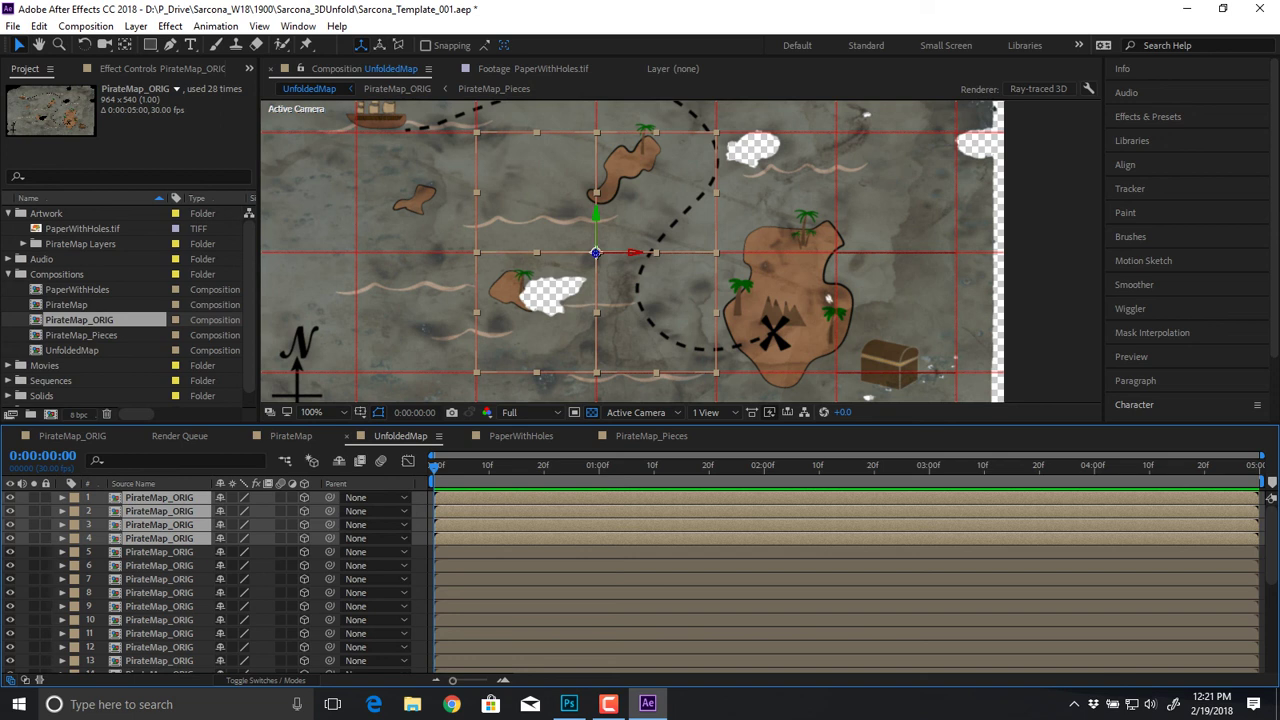
Step: Reveal the rotation properties of the four central pieces and clear the layer selection
key(r)
key(F2)
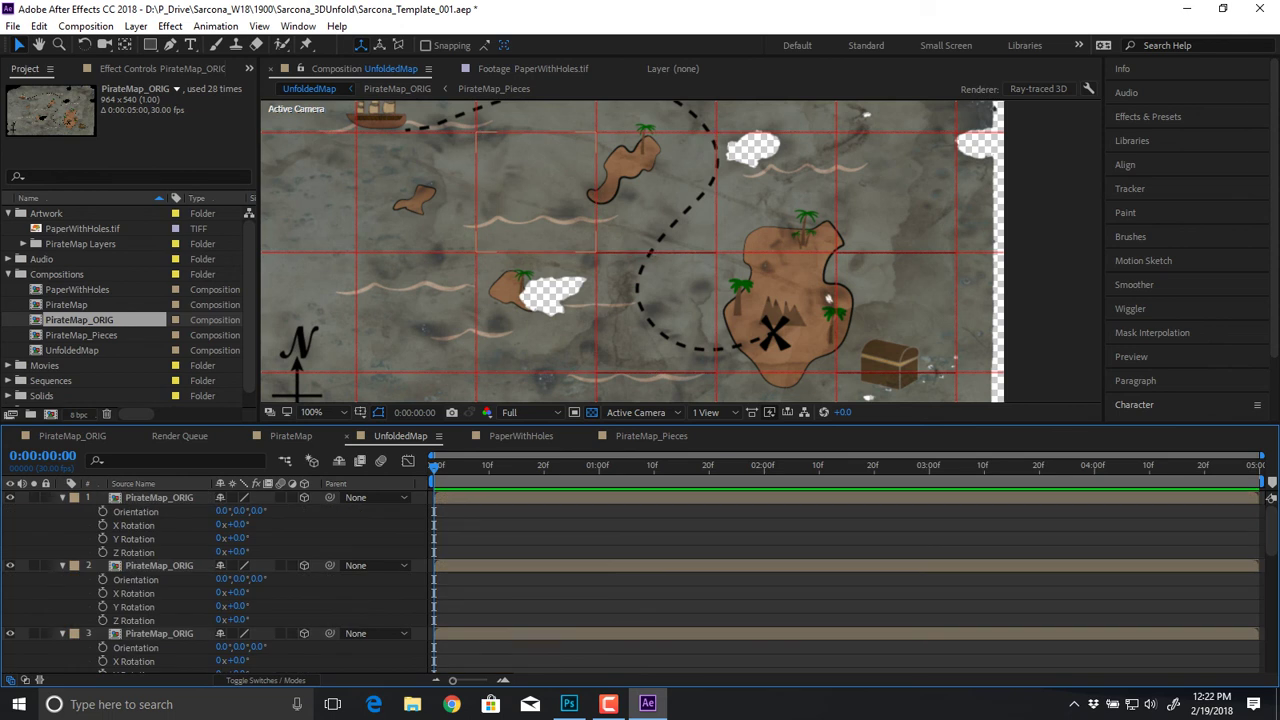
Step: Try changing the X Rotation of the first layer, and undo the change
mouse_move(238, 525)
mouse_down()
mouse_move(346, 525)
mouse_move(183, 525)
mouse_move(360, 524)
mouse_move(148, 524)
mouse_move(358, 524)
mouse_move(219, 524)
mouse_up()
key(ctrl+z)
key(ctrl+z)
Step: Set the composition's fast previews to Off (Final Quality)
click(804, 412)
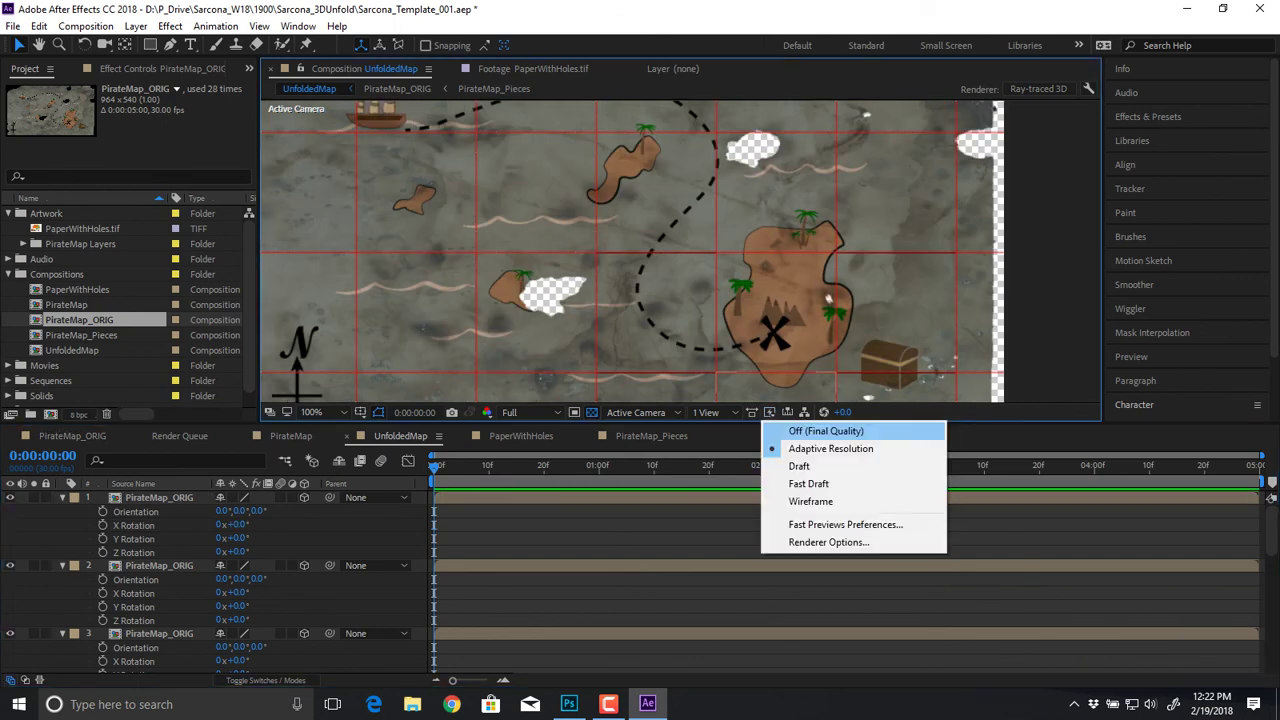
click(825, 431)
Step: Try changing the first layer's Y Rotation and Z Rotation one after the other, undoing each change
drag(237, 538, 317, 538)
key(ctrl+z)
drag(238, 552, 337, 552)
key(ctrl+z)
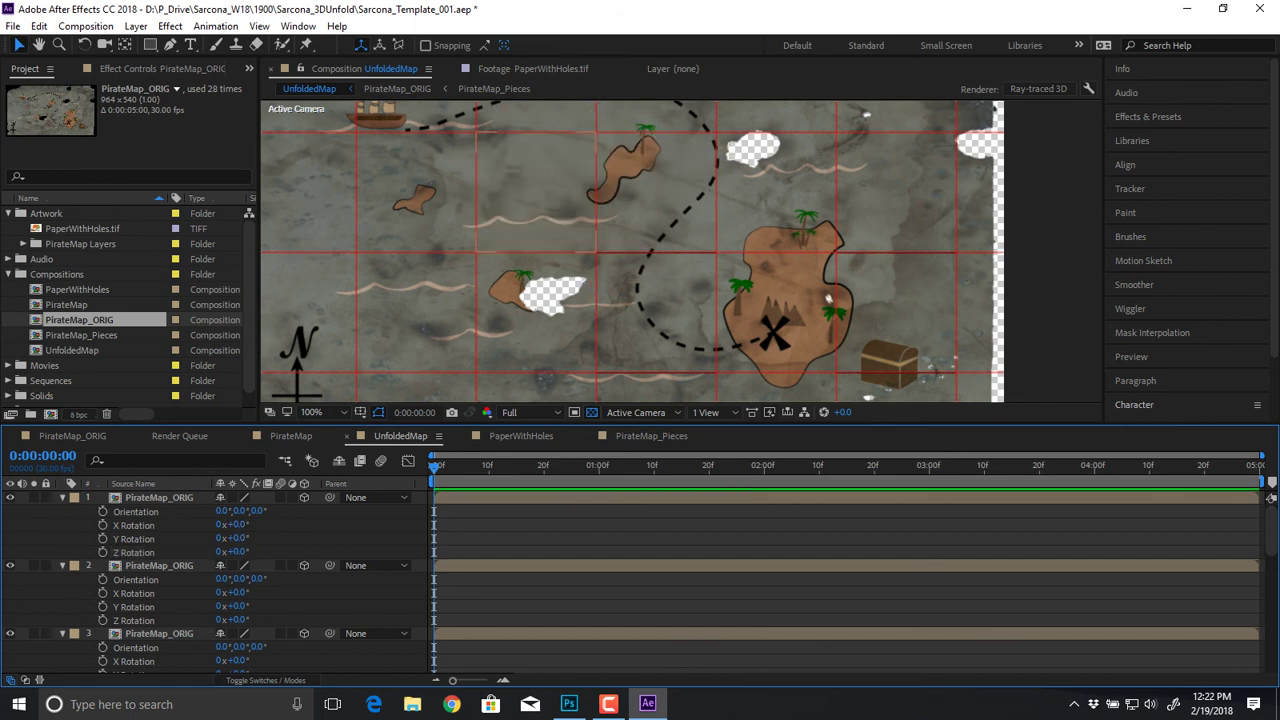
Step: Try rotating the first layer about X in both the negative and positive directions, undoing each change
drag(236, 524, 153, 524)
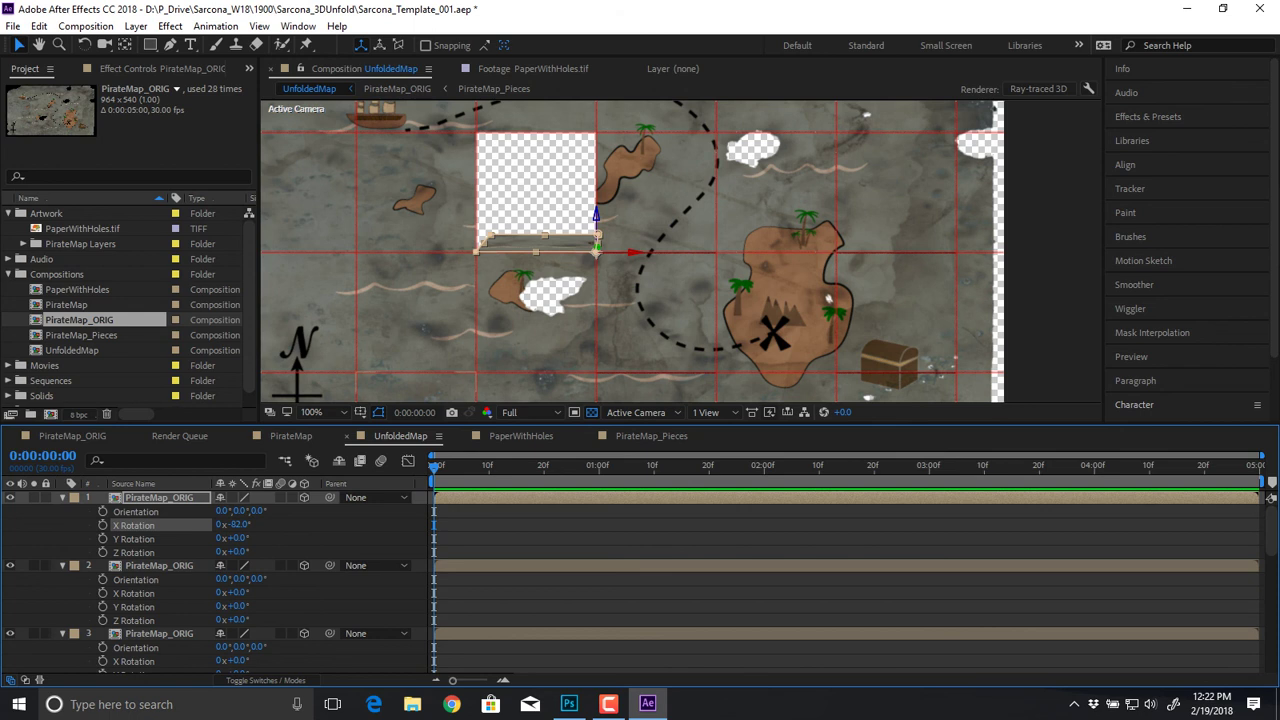
key(ctrl+z)
drag(238, 524, 303, 524)
key(ctrl+z)
scroll(681, 251, up, 1)
key(space)
drag(560, 260, 773, 277)
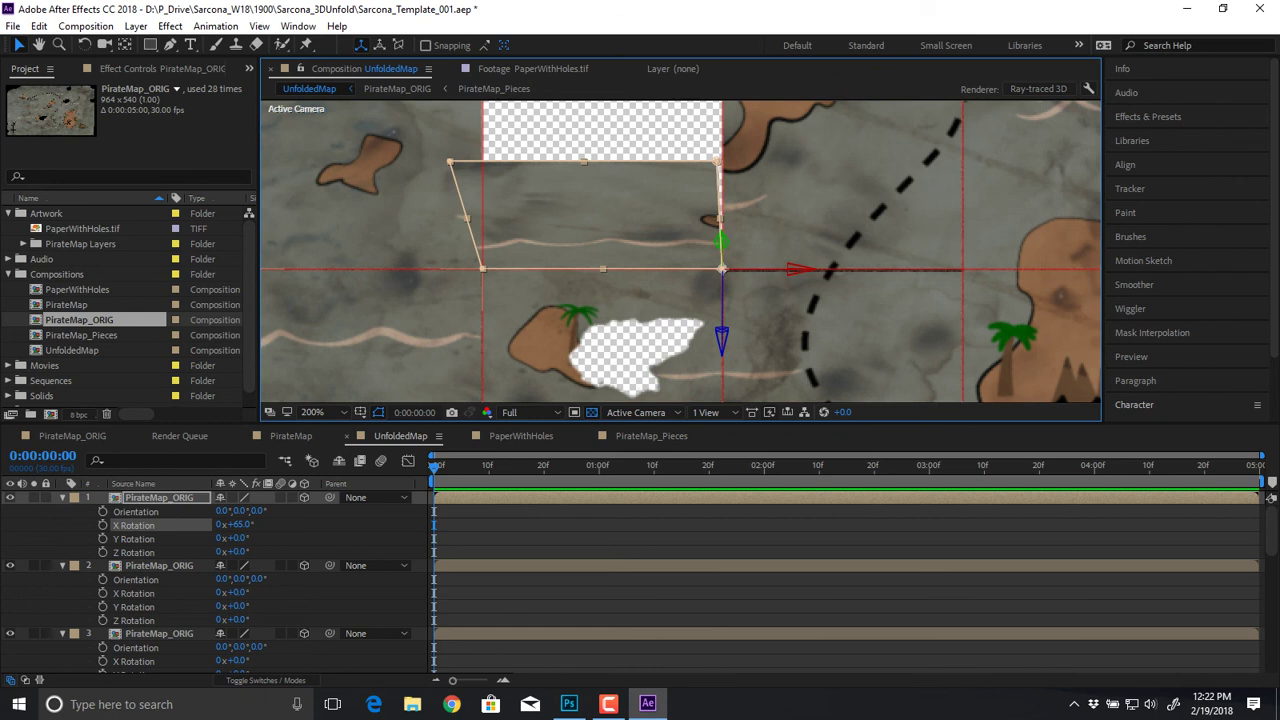
key(ctrl+z)
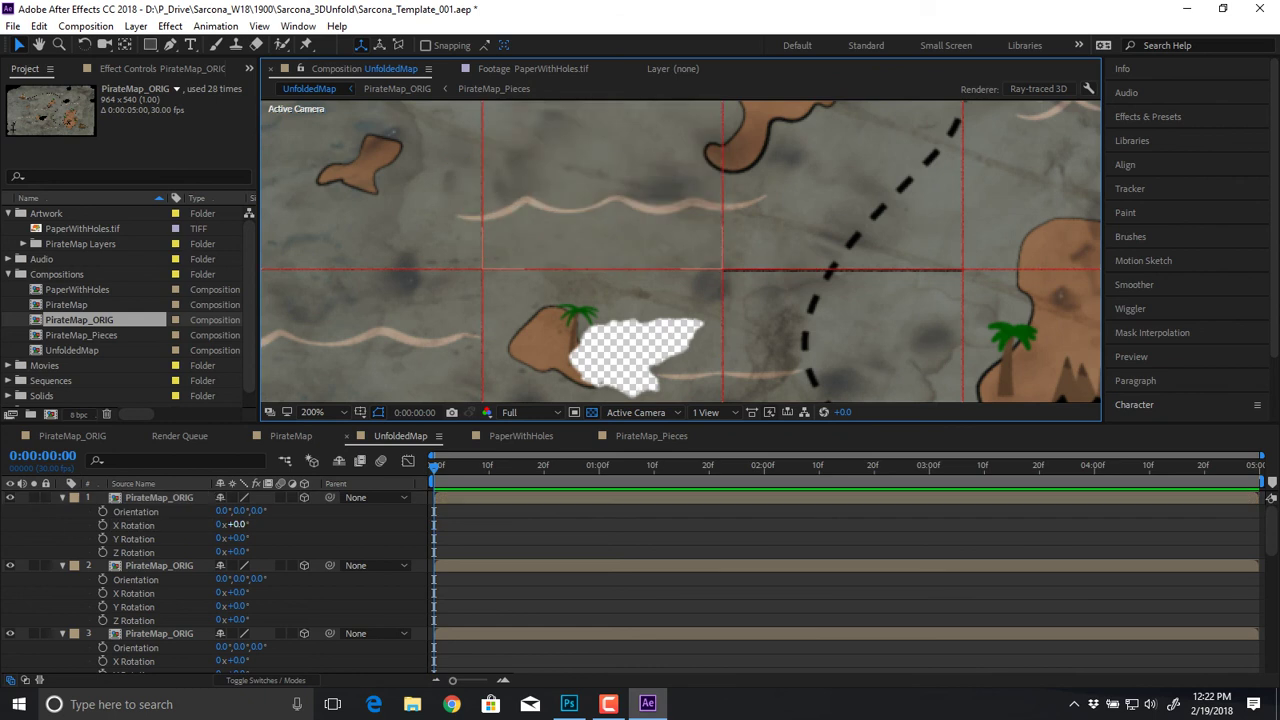
Step: Keyframe the first layer's X Rotation at -91° on frame 0 and 0° on frame 10, and check both keyframes
drag(238, 524, 188, 524)
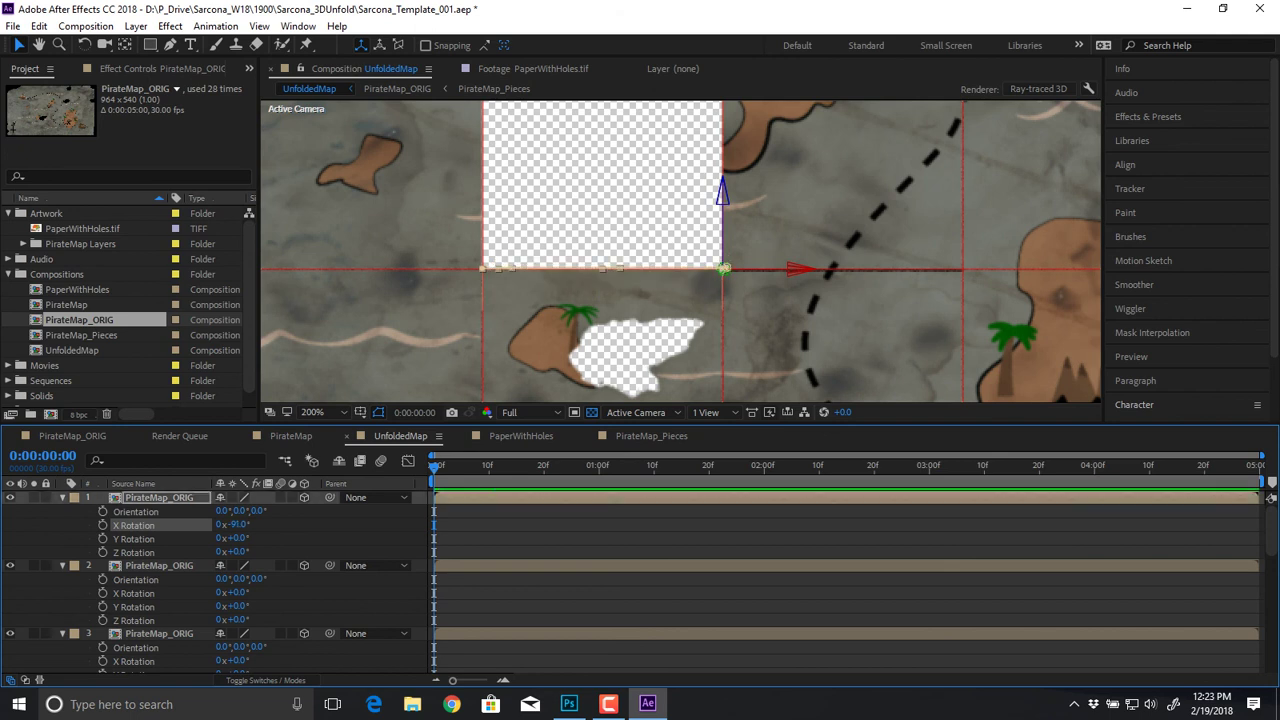
click(102, 525)
drag(434, 467, 505, 467)
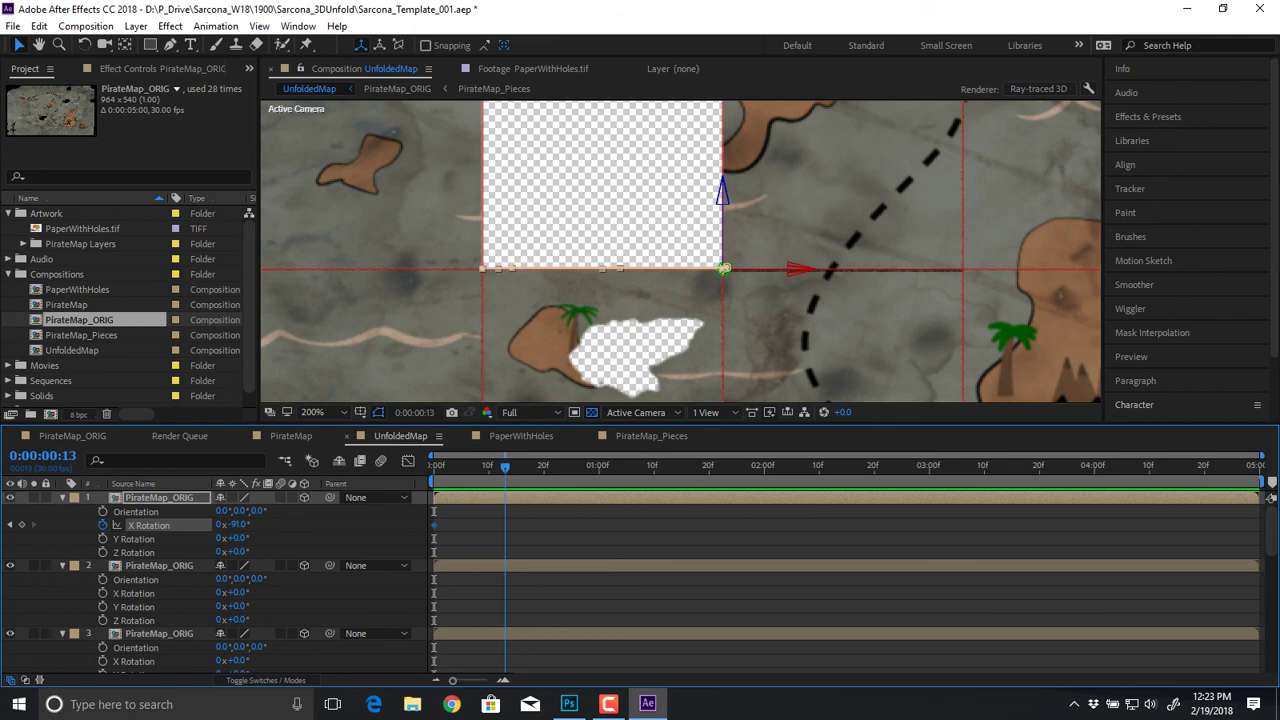
key(Page_Up)
key(Page_Up)
key(Page_Up)
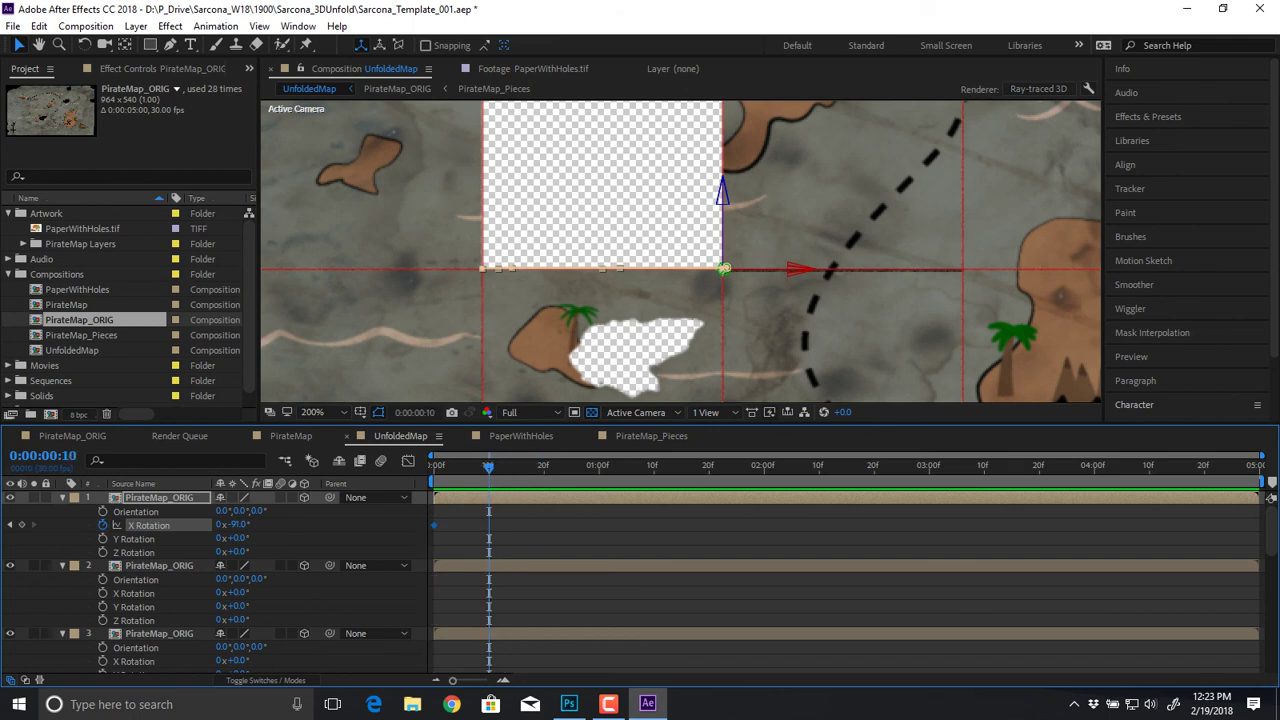
click(238, 525)
text(0)
key(Return)
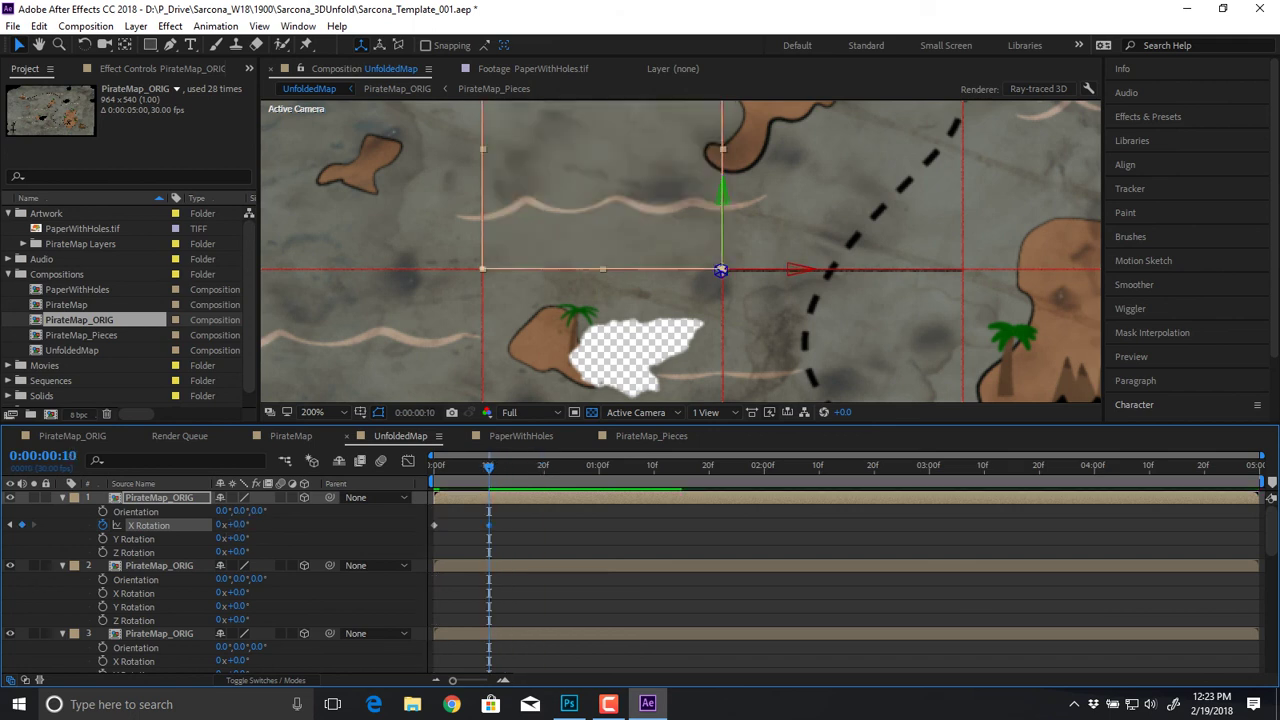
key(Page_Up)
key(Page_Up)
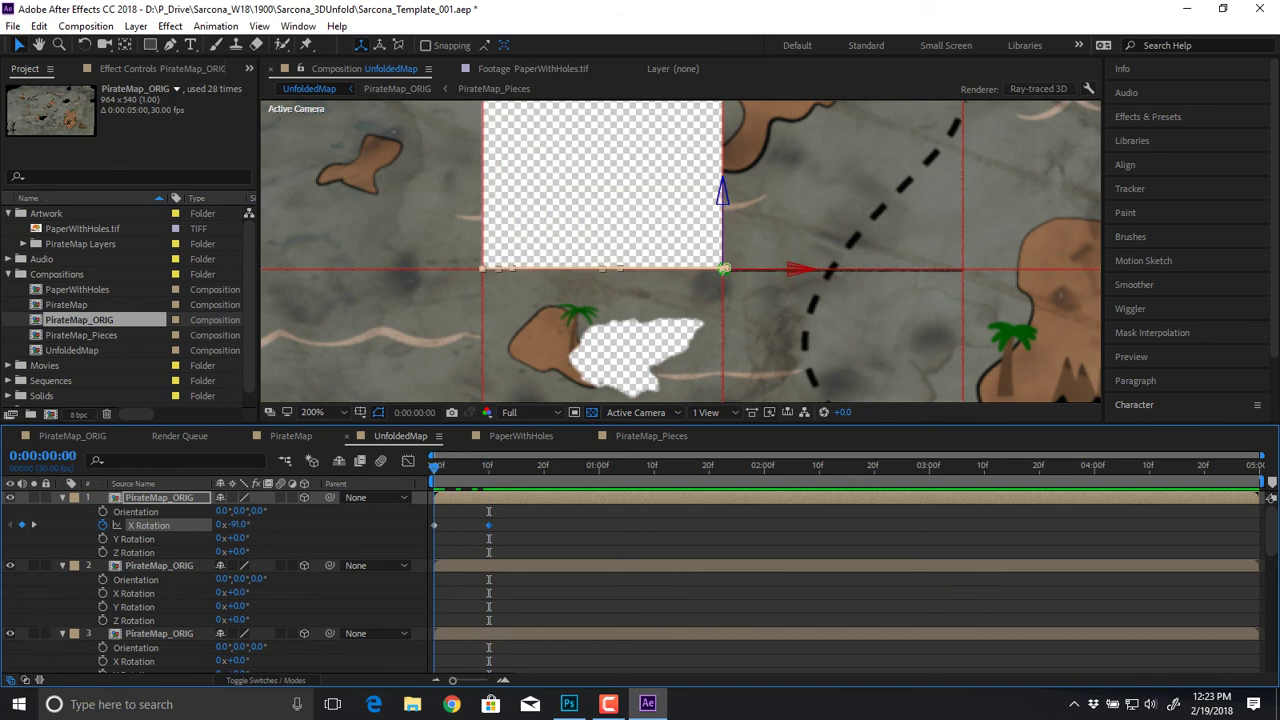
key(Page_Down)
key(Page_Down)
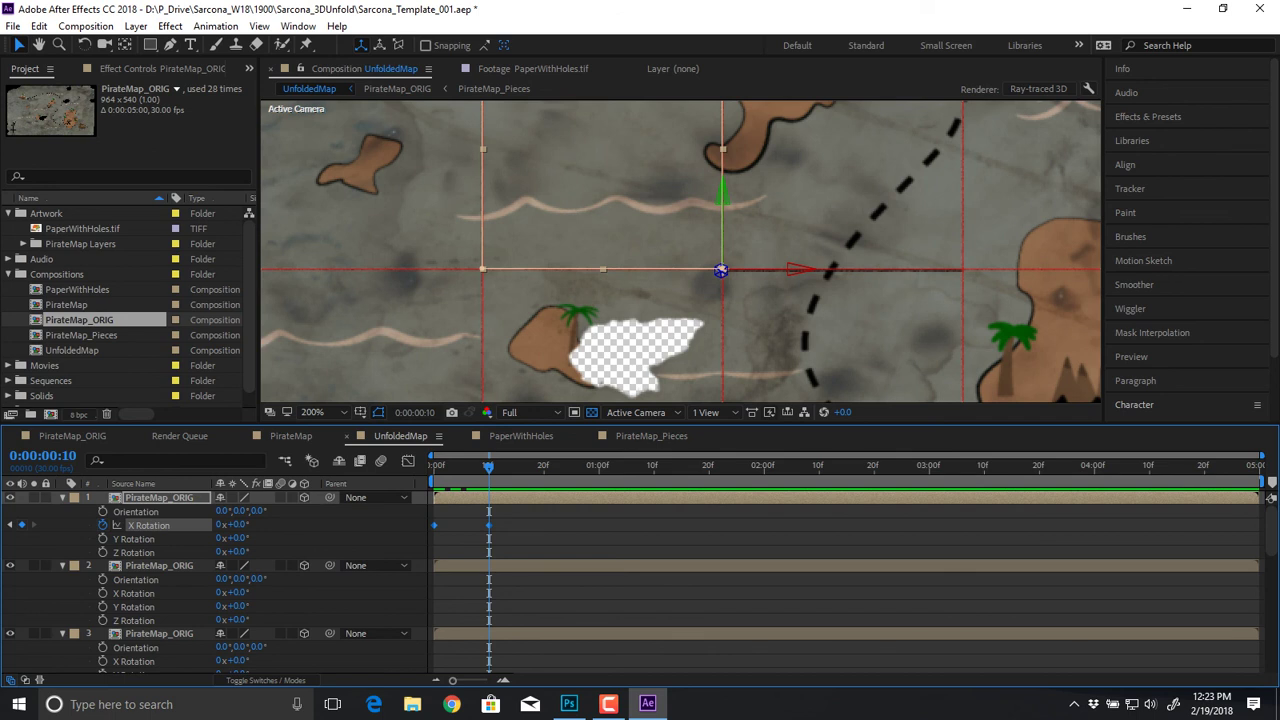
Step: Copy the first layer's two X Rotation keyframes onto layer 2, starting at frame 0
click(134, 594)
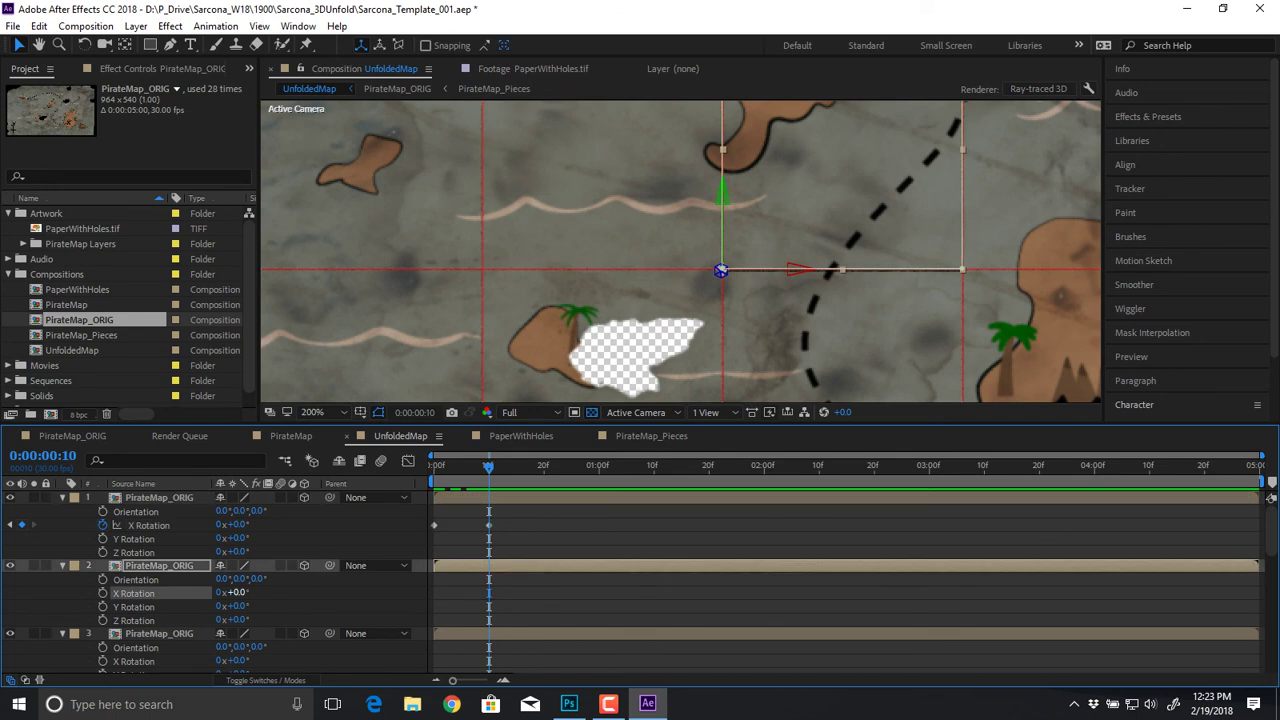
mouse_move(244, 593)
mouse_down()
mouse_move(322, 593)
mouse_move(220, 593)
mouse_up()
mouse_move(720, 258)
mouse_down()
mouse_move(722, 200)
mouse_move(720, 270)
mouse_up()
key(Home)
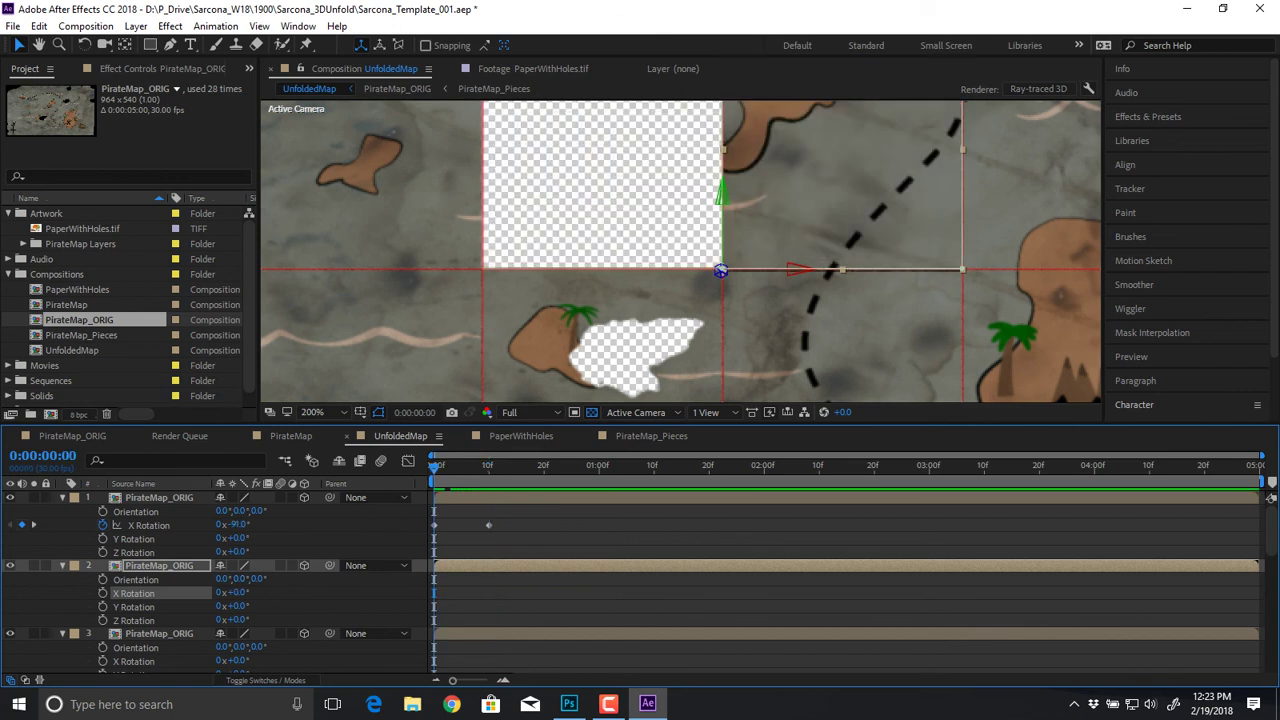
key(ctrl+v)
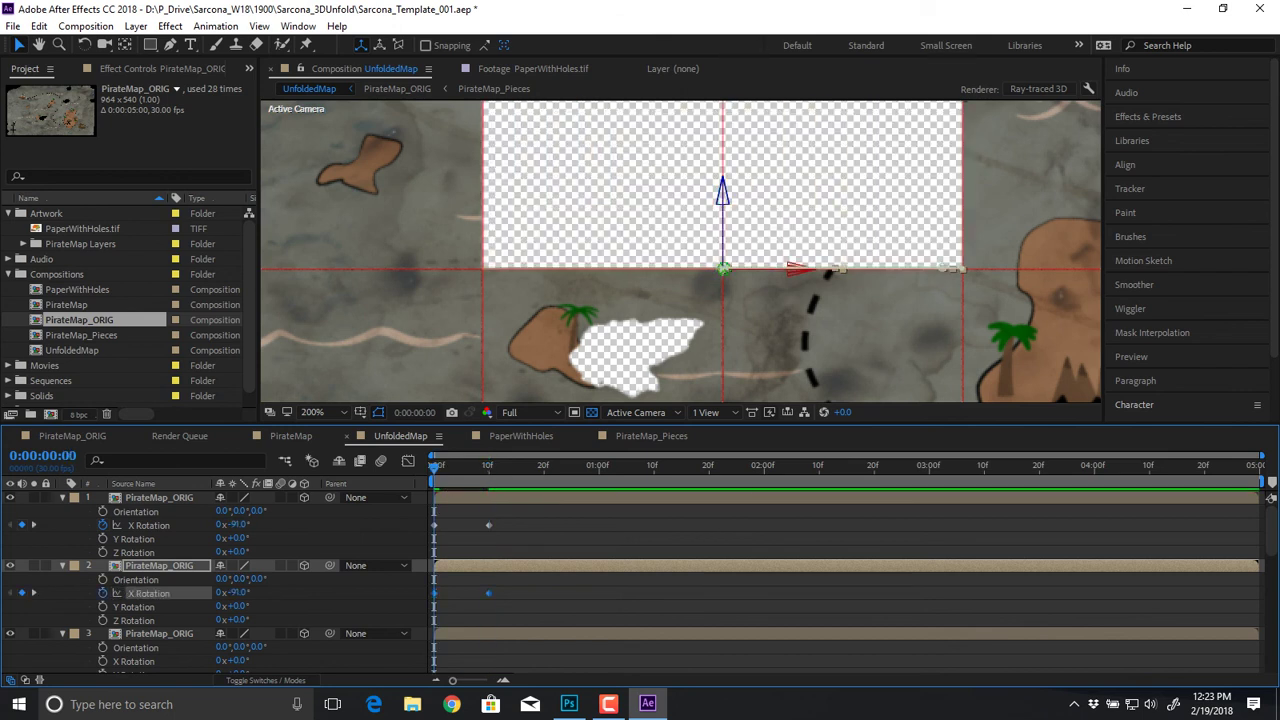
mouse_move(434, 467)
mouse_down()
mouse_move(489, 467)
mouse_move(434, 465)
mouse_up()
Step: Keyframe the X Rotation of layer 3 at 89° on frame 0 and 0° on frame 10
scroll(640, 580, down, 2)
click(159, 593)
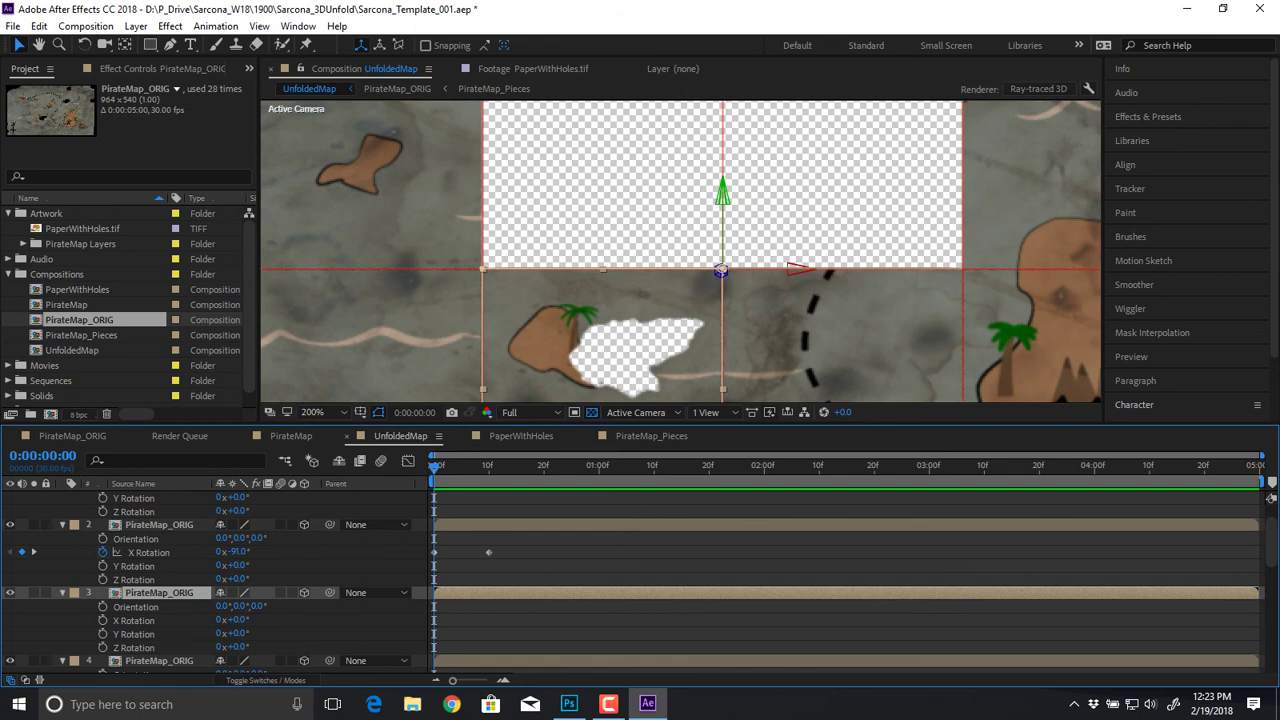
drag(238, 620, 327, 620)
key(ctrl+z)
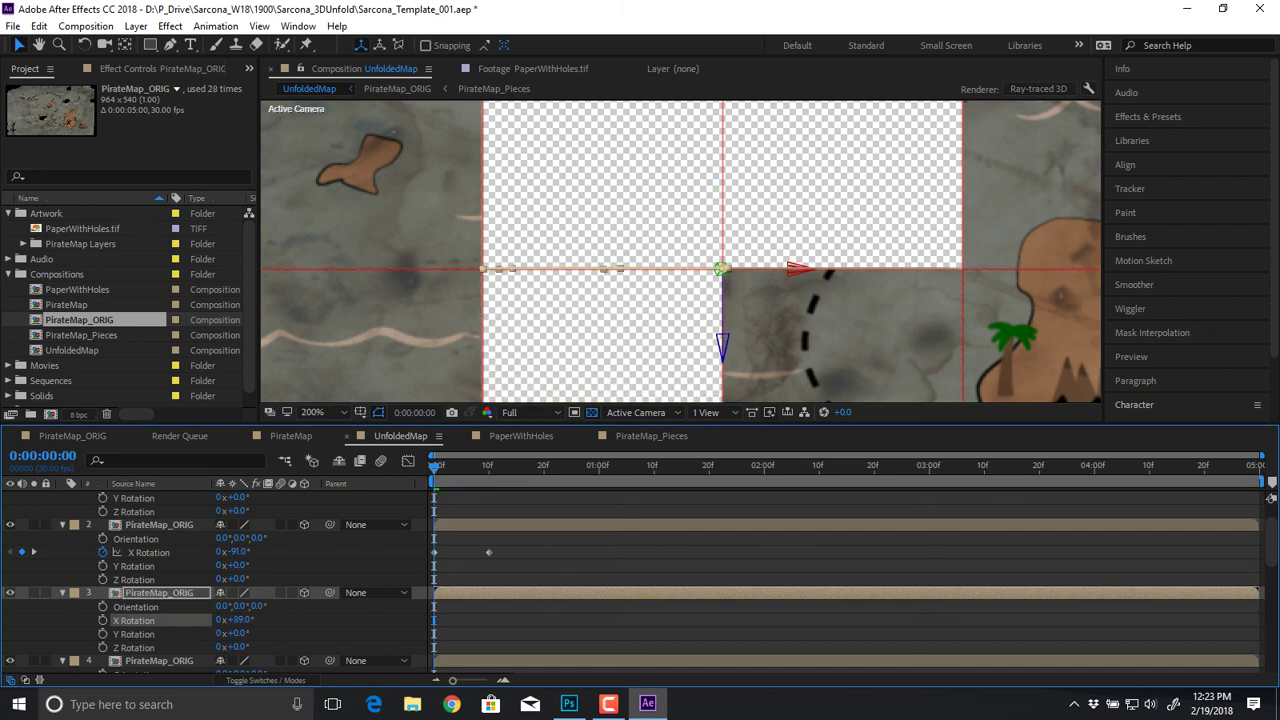
click(102, 620)
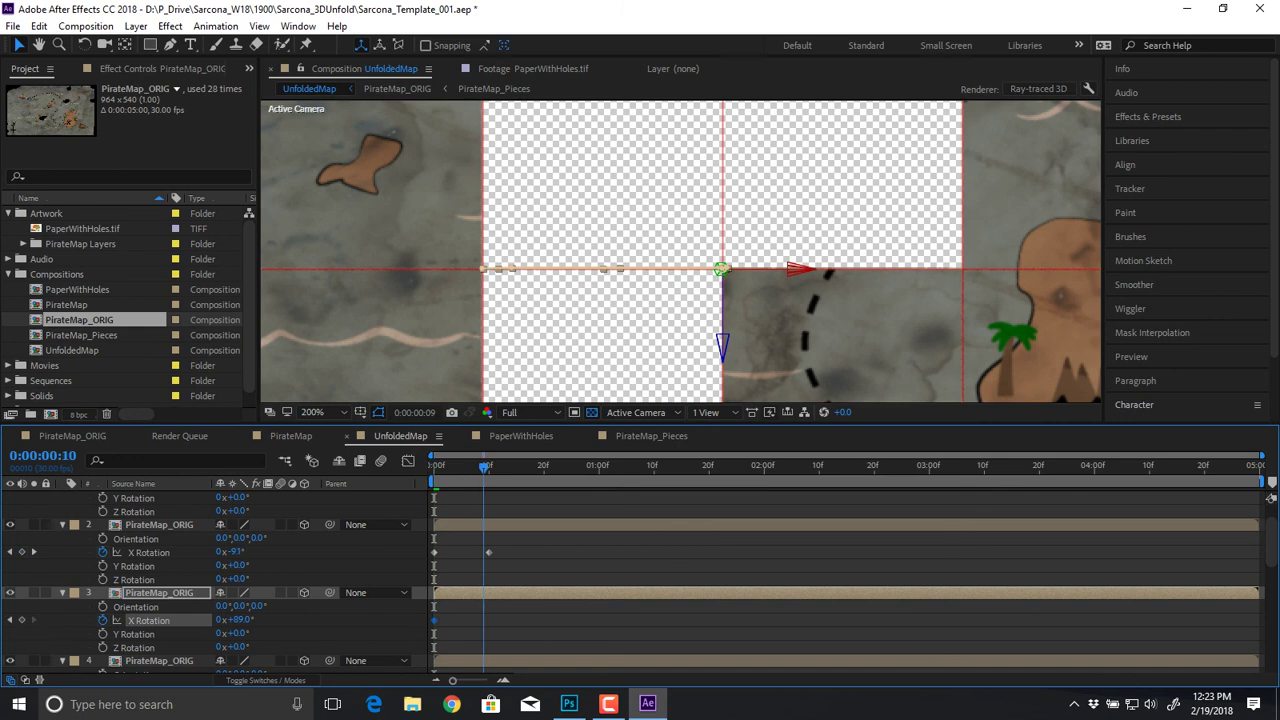
key(k)
click(240, 620)
text(0)
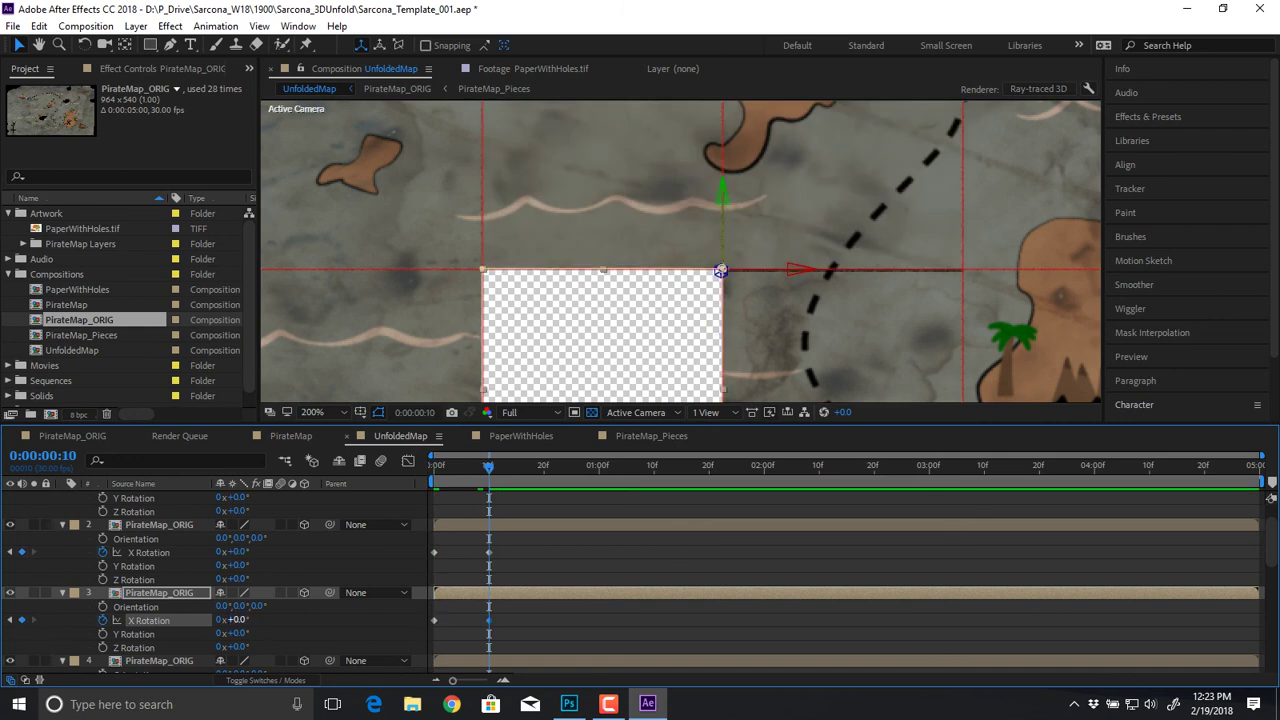
key(Return)
Step: Copy layer 3's two X Rotation keyframes onto layer 4, starting at frame 0
scroll(300, 580, down, 2)
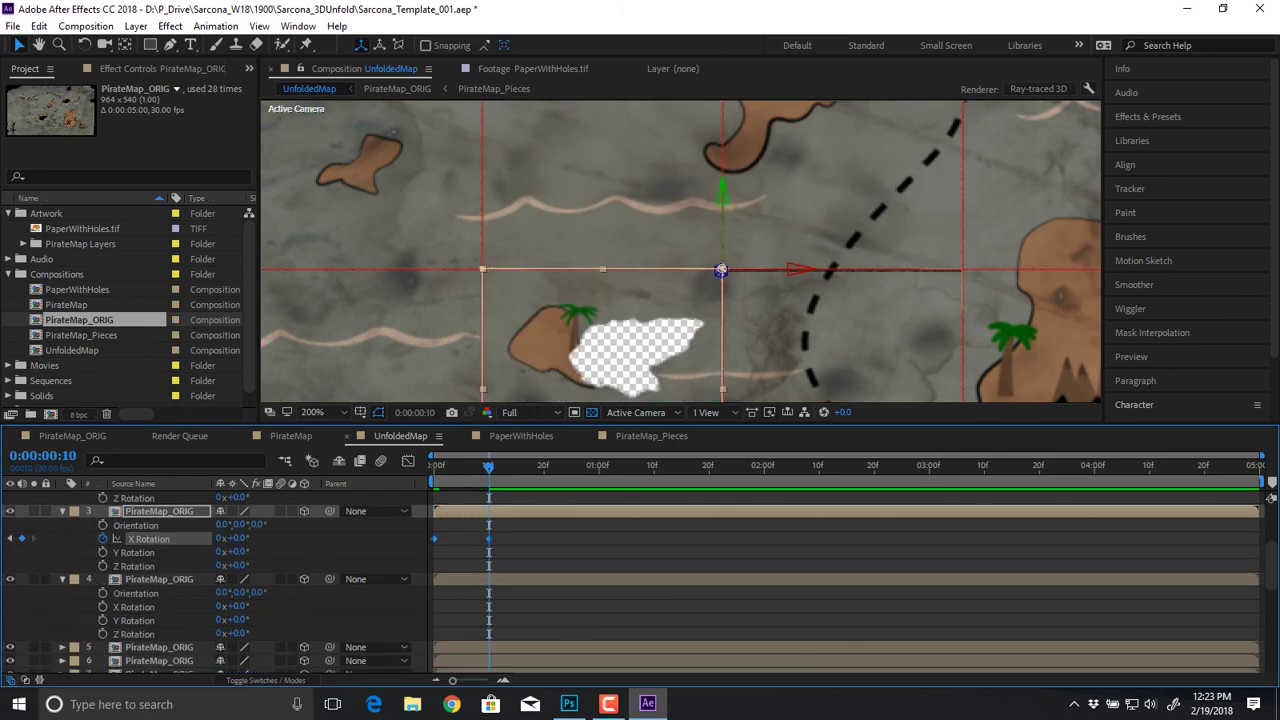
click(134, 607)
key(Home)
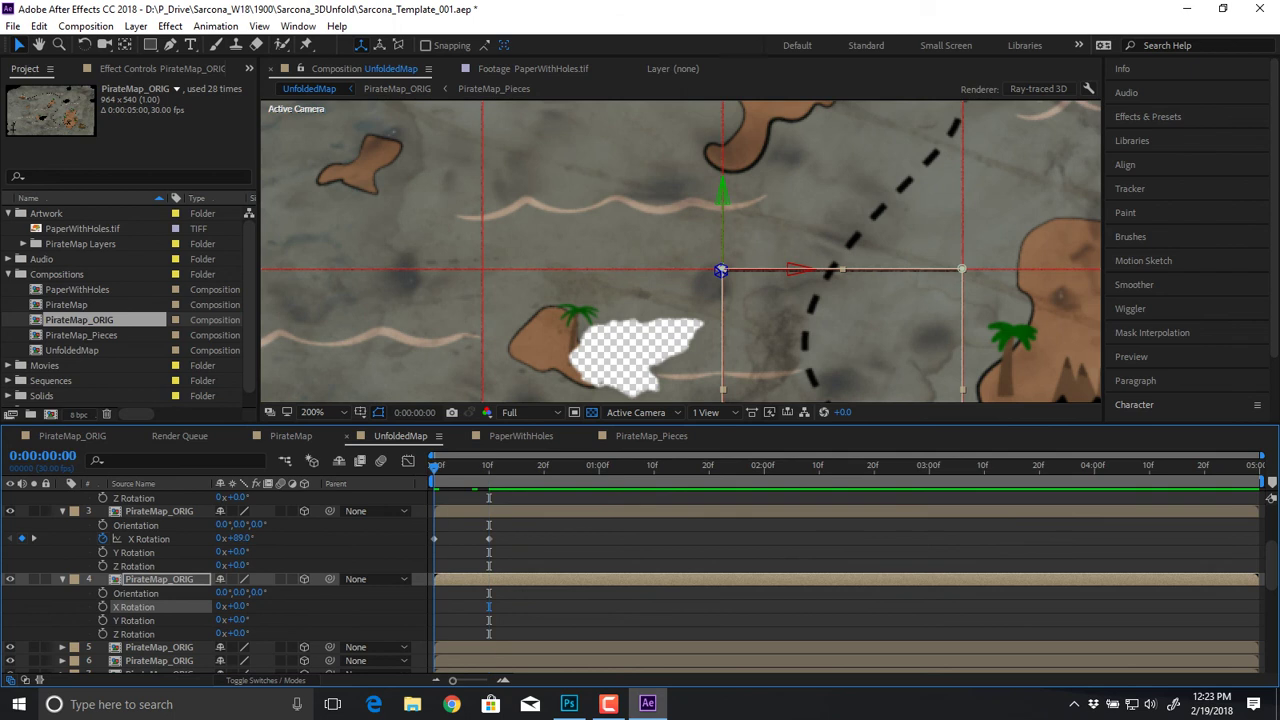
key(ctrl+v)
Step: Preview the four central pieces unfolding, and try a 2° Y Rotation on layer 3, undoing the change
scroll(681, 251, down, 2)
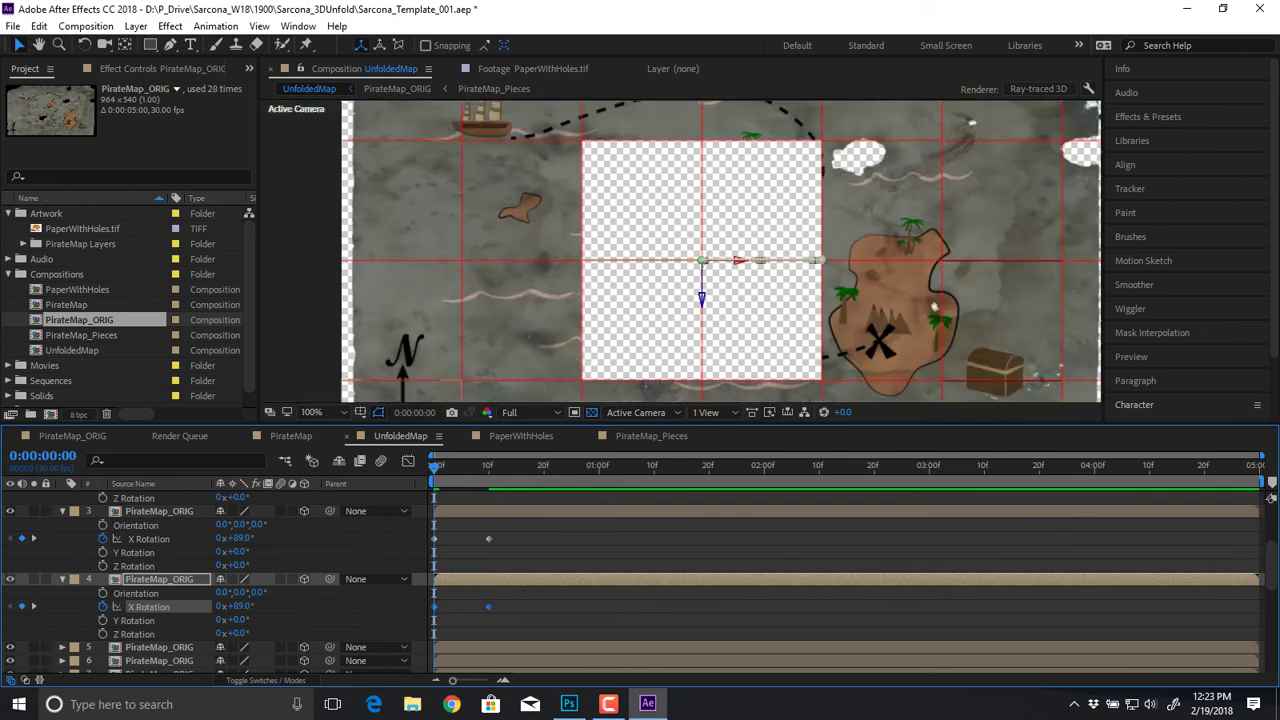
click(985, 300)
key(space)
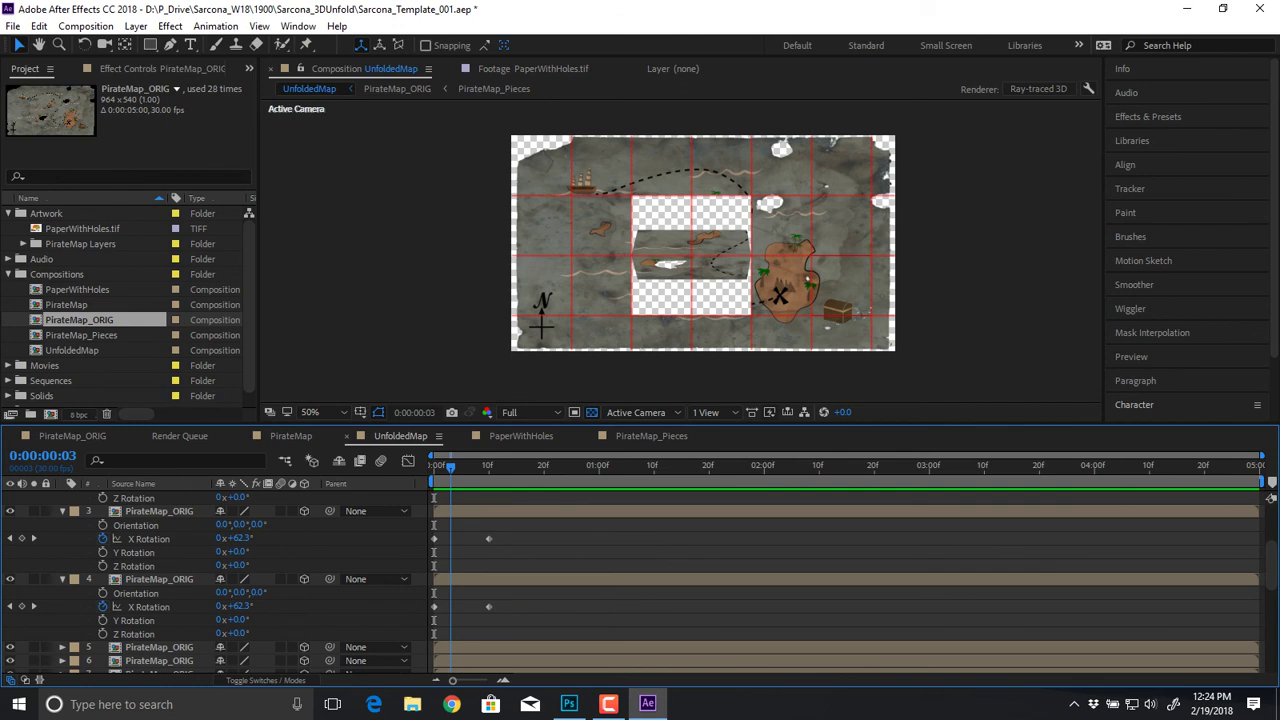
key(space)
mouse_move(238, 552)
mouse_down()
mouse_move(287, 552)
mouse_move(230, 552)
mouse_up()
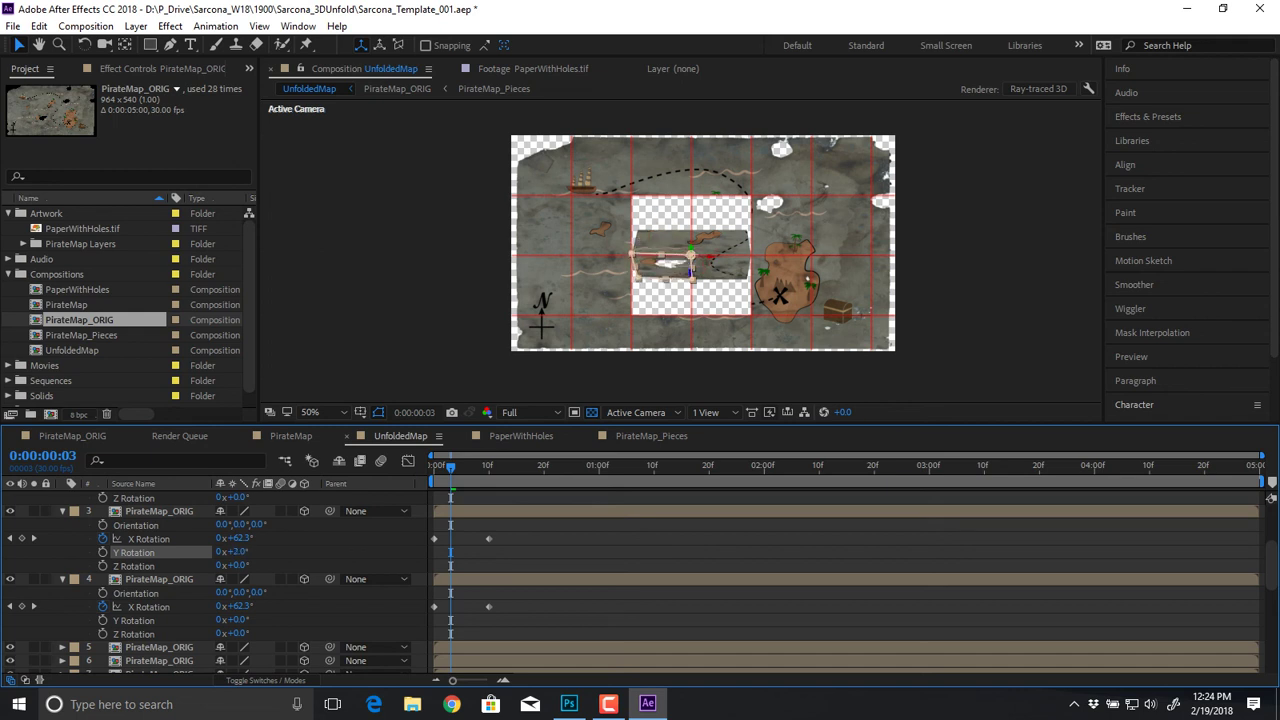
key(ctrl+z)
Step: Keyframe the first layer's Y Rotation at -32° on frame 0 and 0° on frame 10
drag(451, 468, 434, 468)
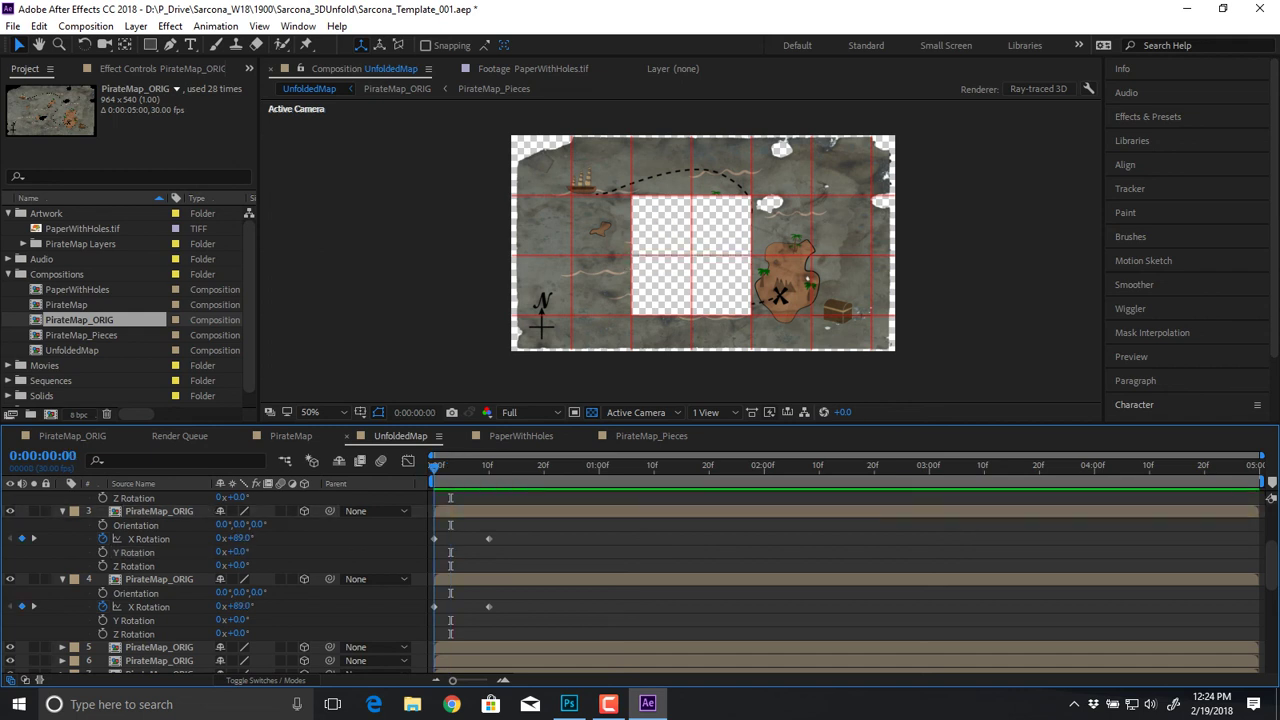
scroll(215, 580, up, 3)
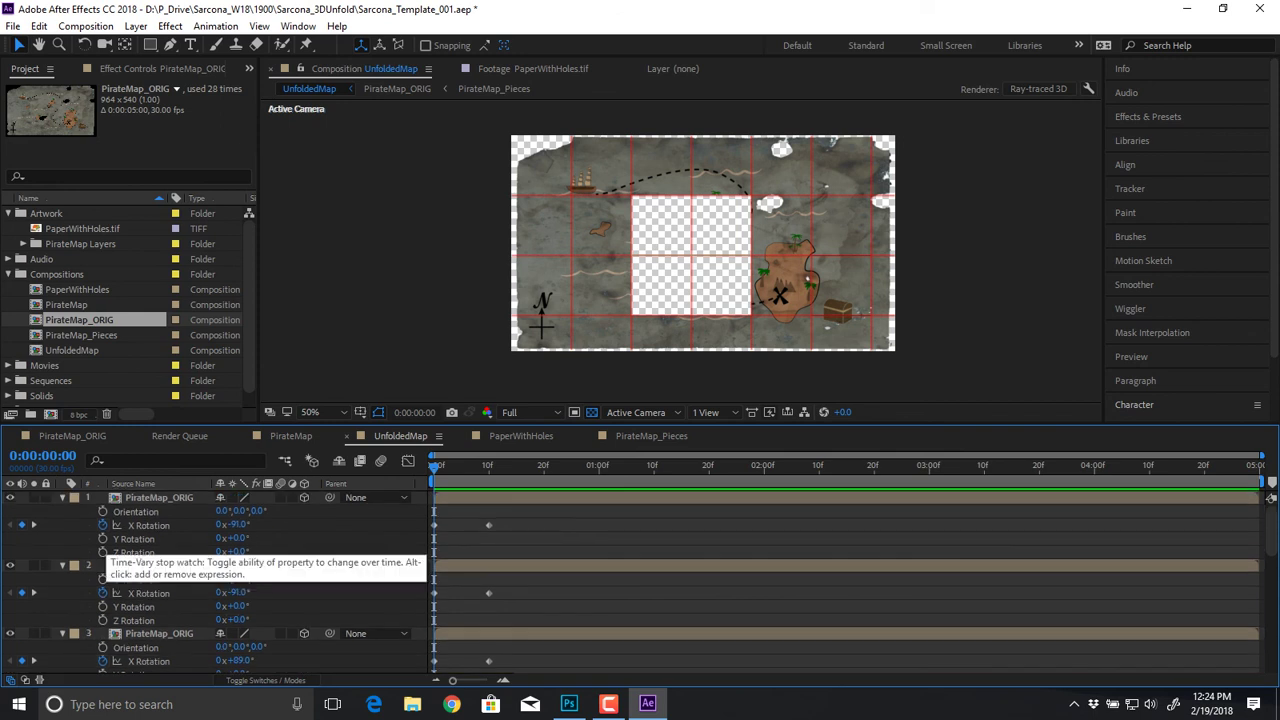
click(145, 539)
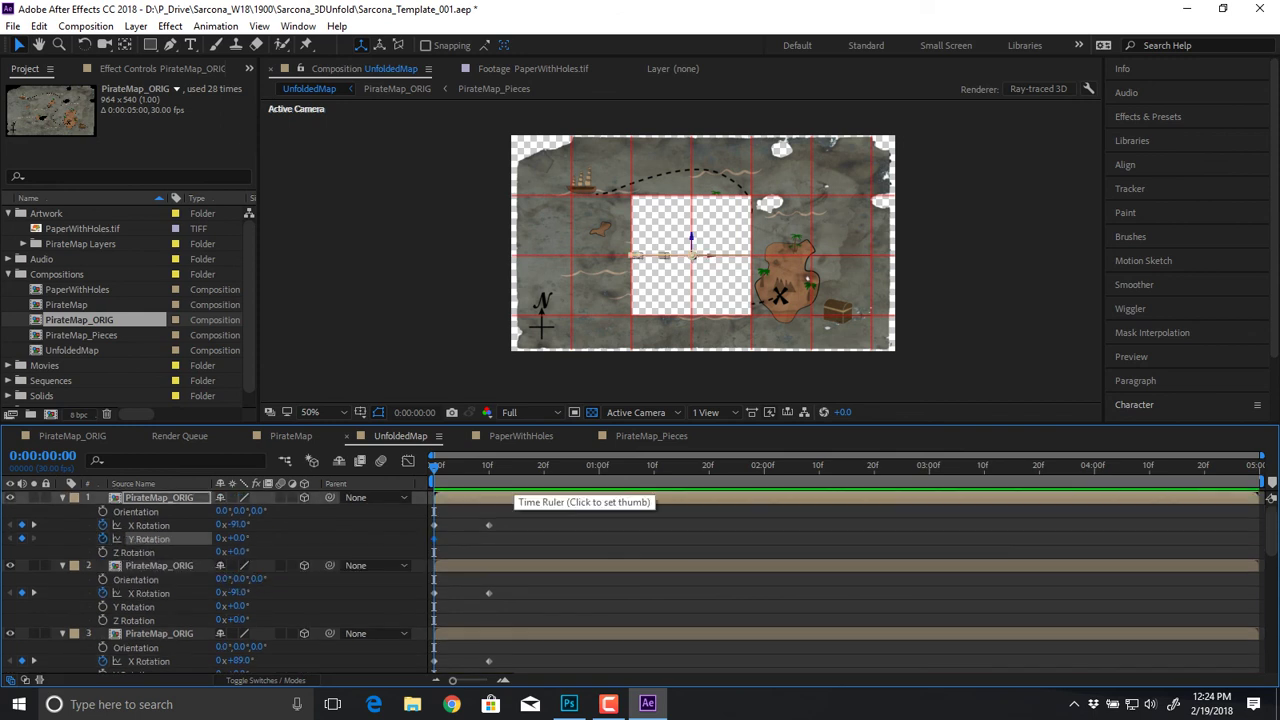
drag(233, 538, 201, 538)
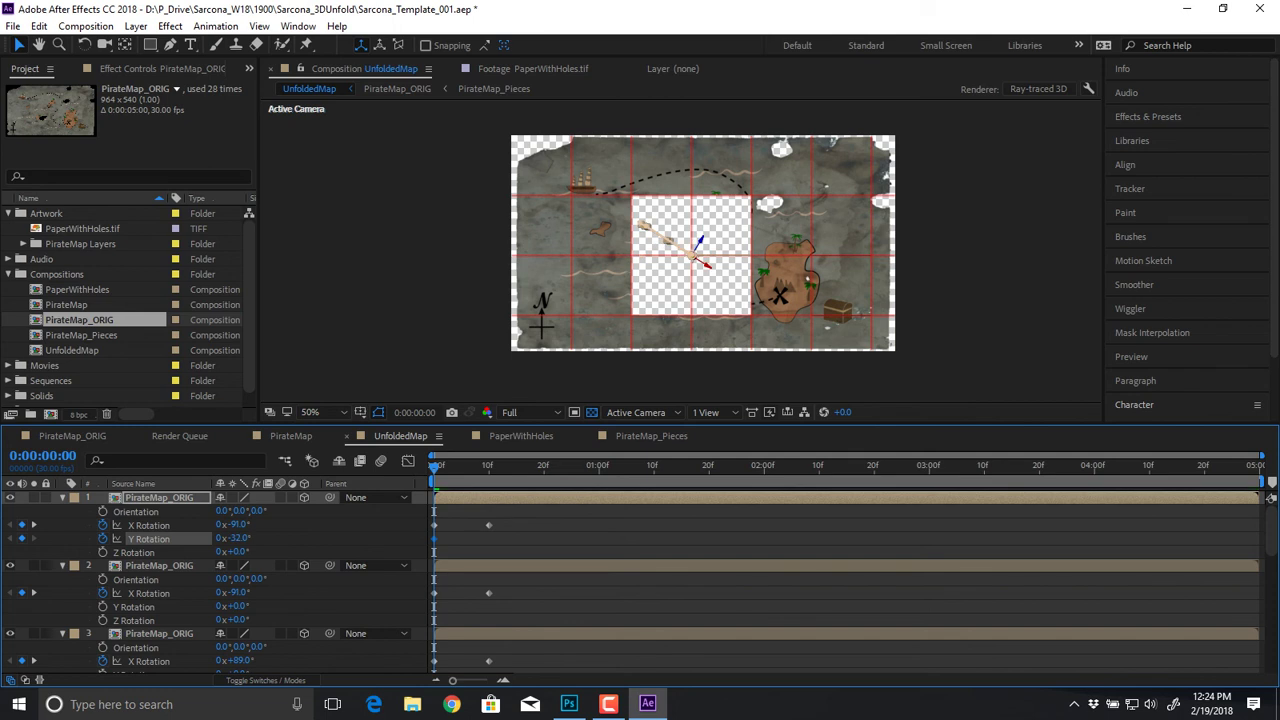
key(k)
click(239, 538)
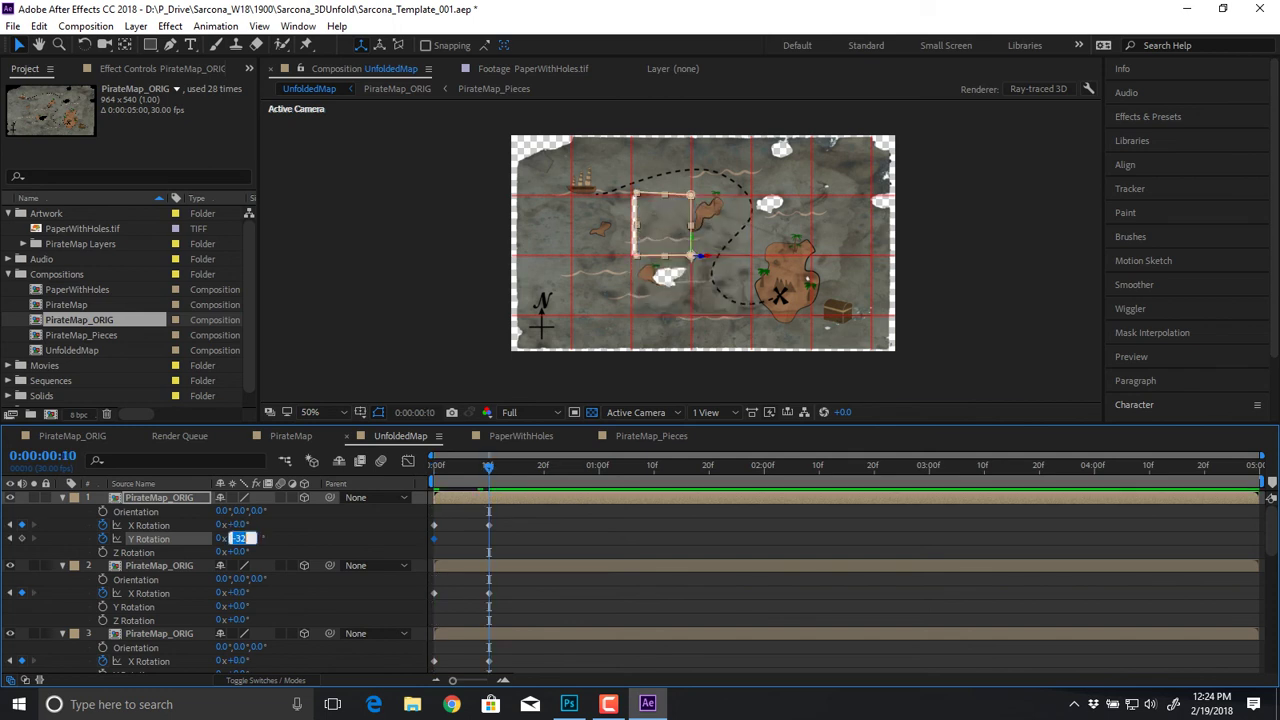
text(0)
key(Return)
Step: Preview the fold up close, set the first layer's Y Rotation to 32° at frame 0, and replay it
key(period)
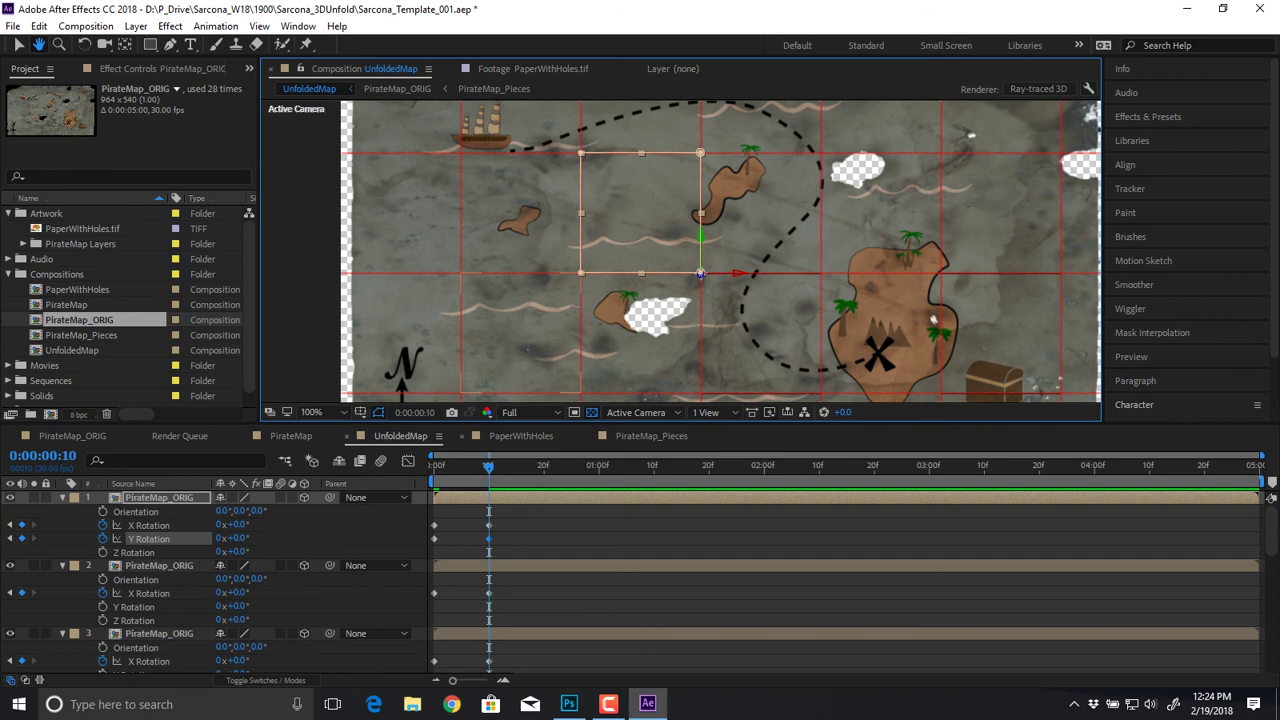
key(j)
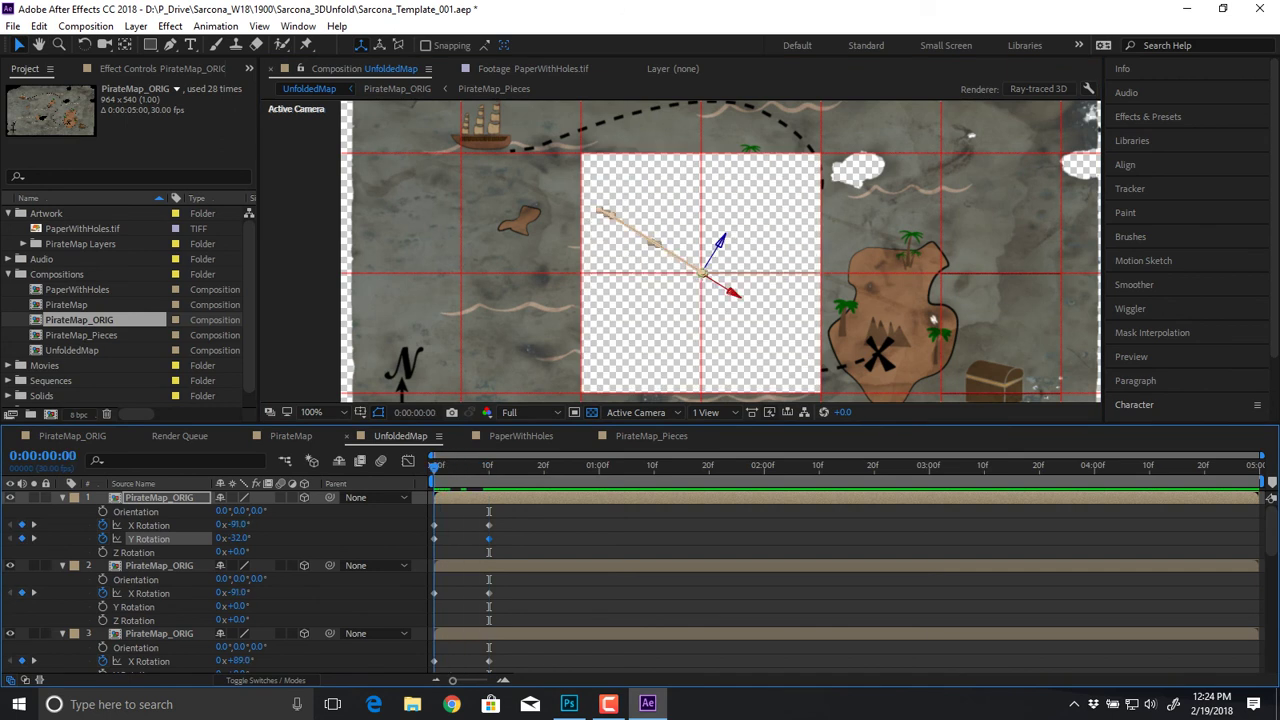
key(space)
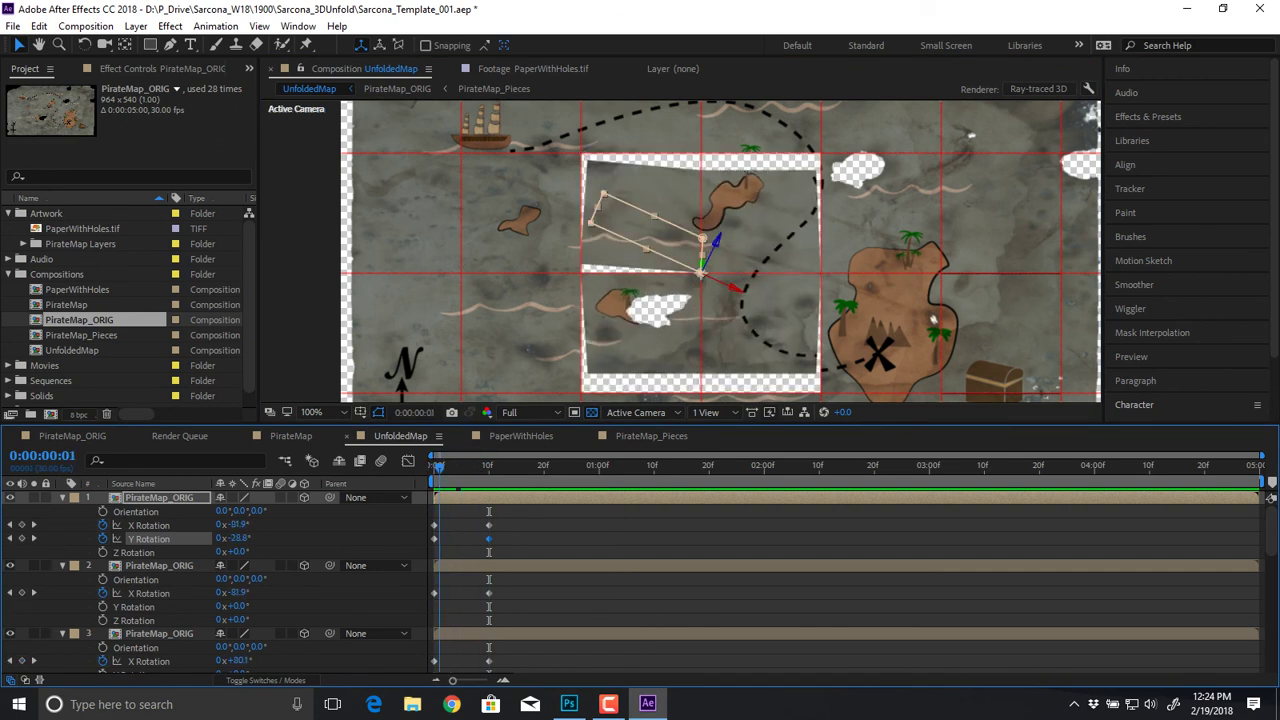
key(space)
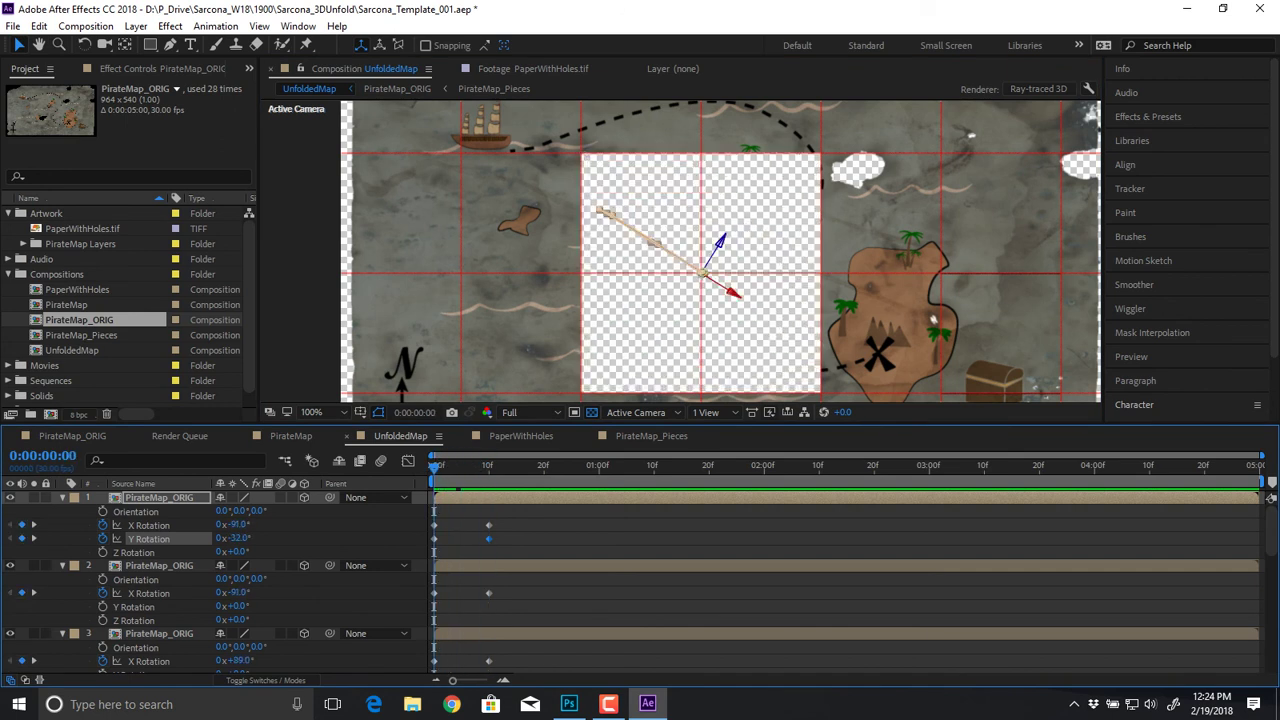
click(240, 539)
text(32)
key(Return)
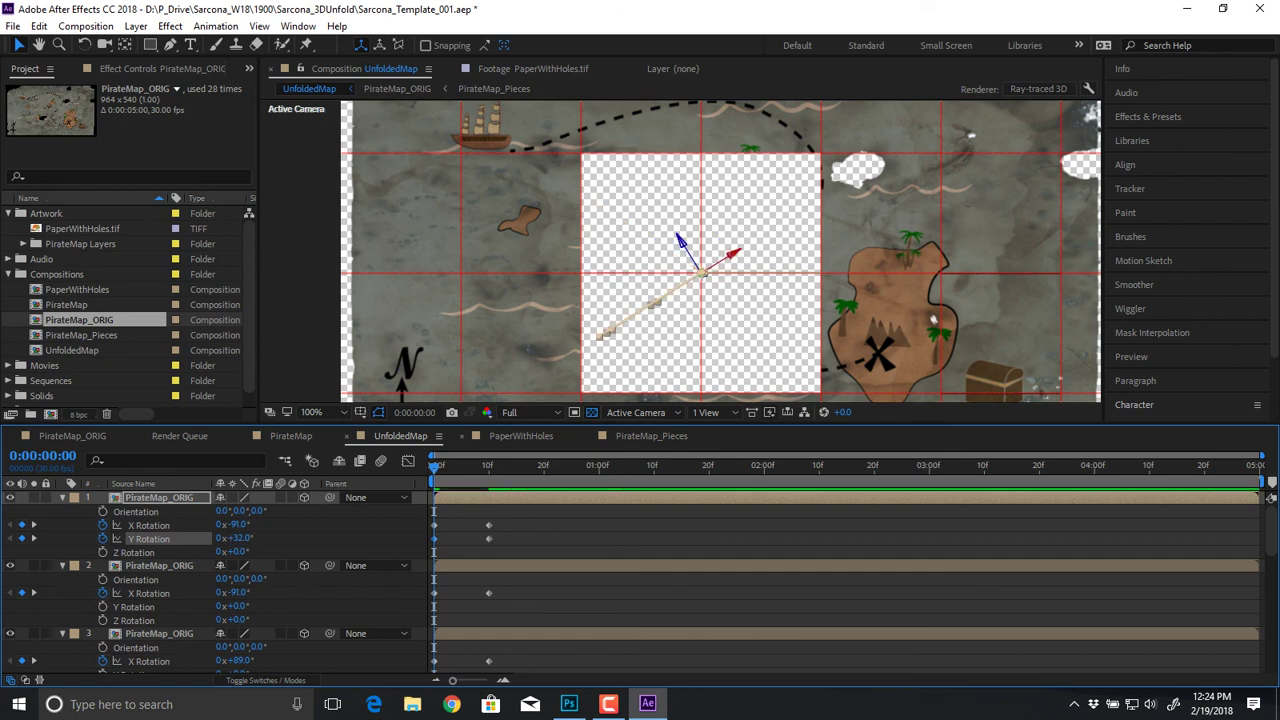
key(space)
Step: Paste the first layer's Y Rotation keyframes onto layer 2 and set its Y Rotation to -32° at frame 0
click(134, 607)
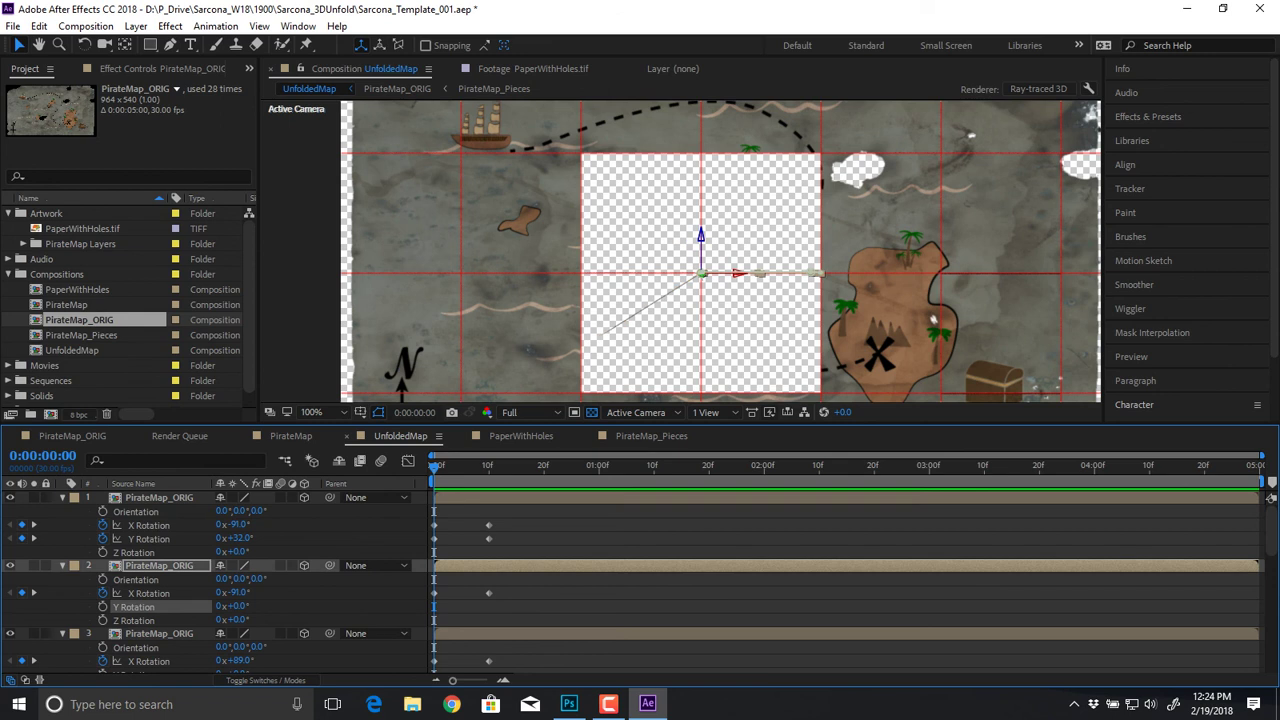
key(ctrl+v)
click(240, 606)
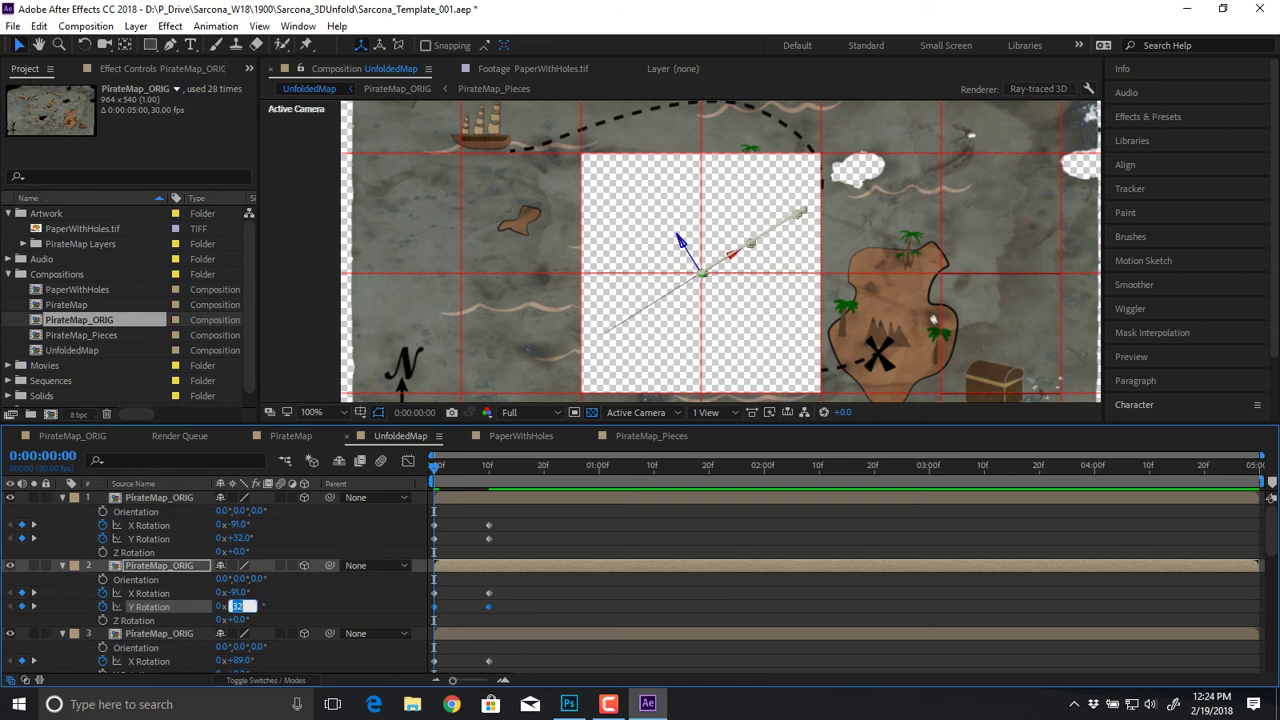
text(-32)
key(Return)
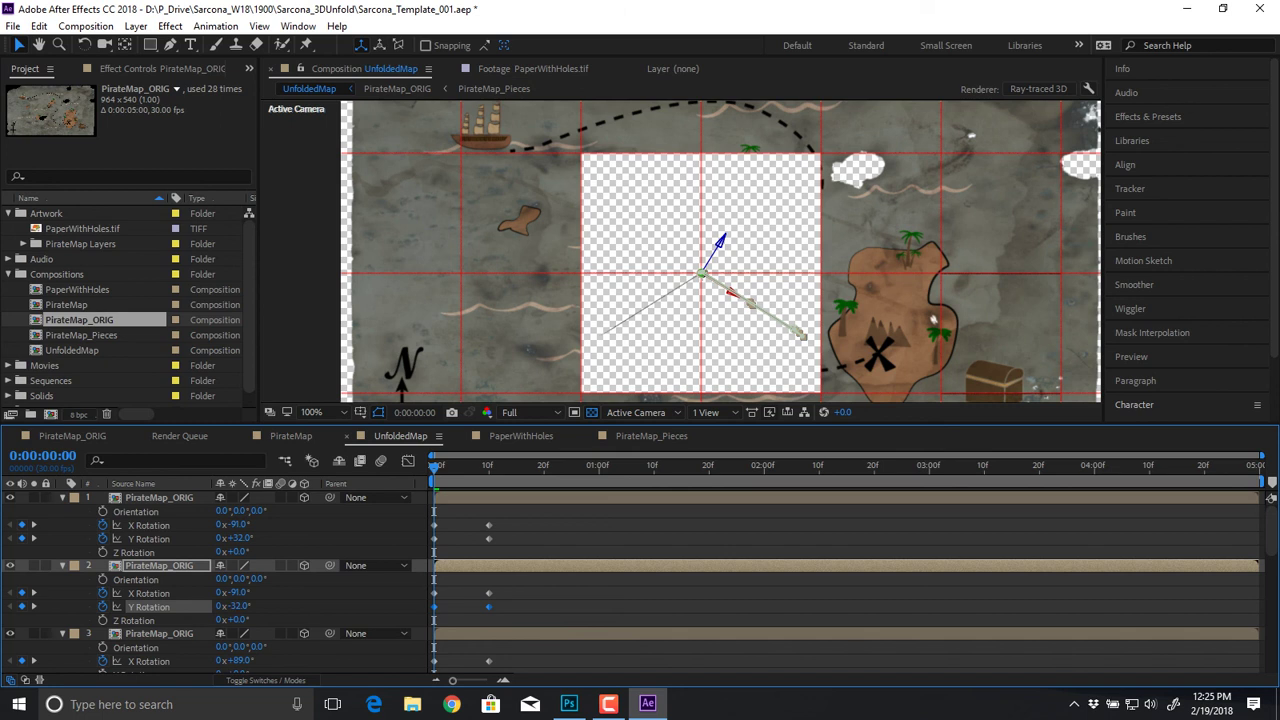
Step: Set layer 2's Y Rotation to 0° at frame 10 and replay the fold
key(space)
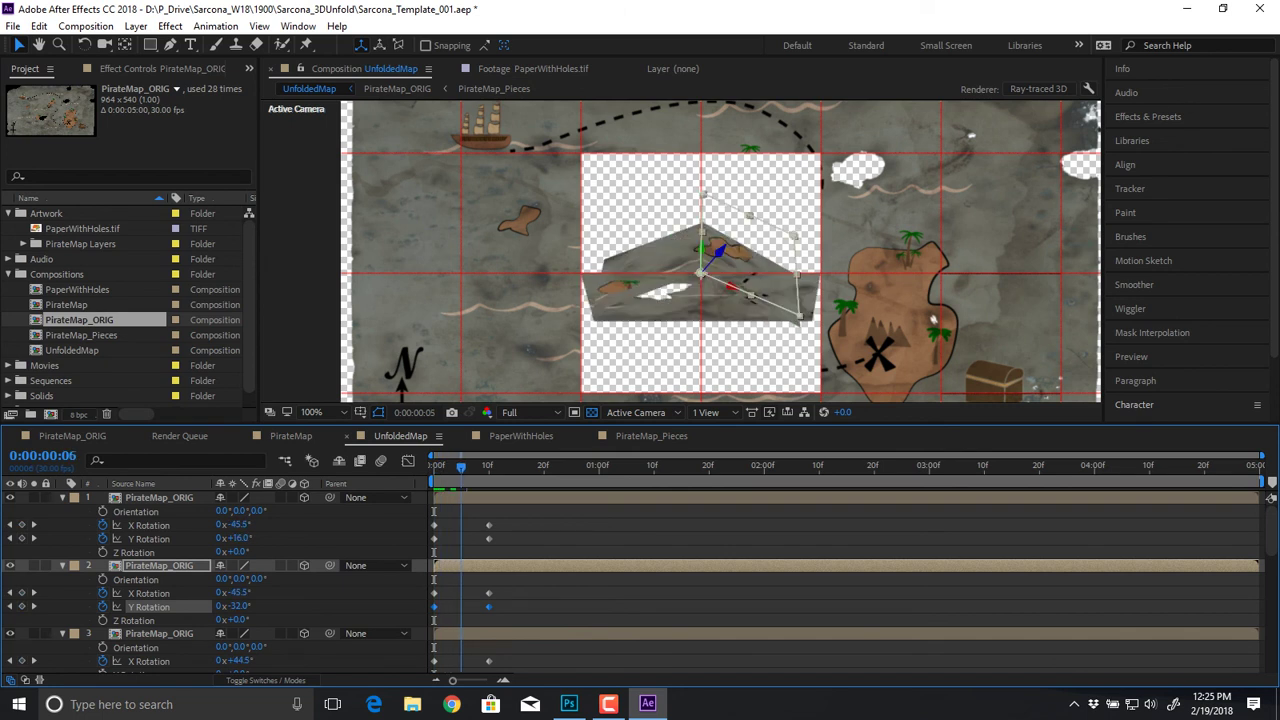
key(j)
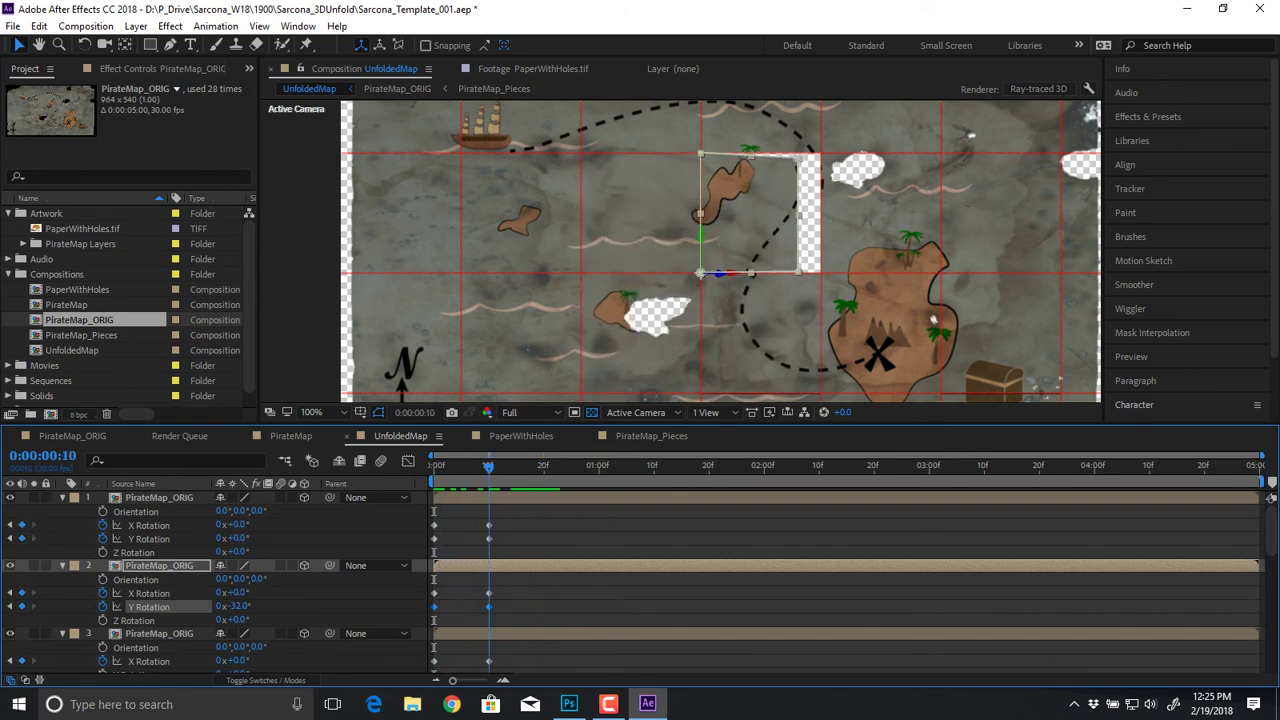
key(ctrl+shift+a)
click(240, 606)
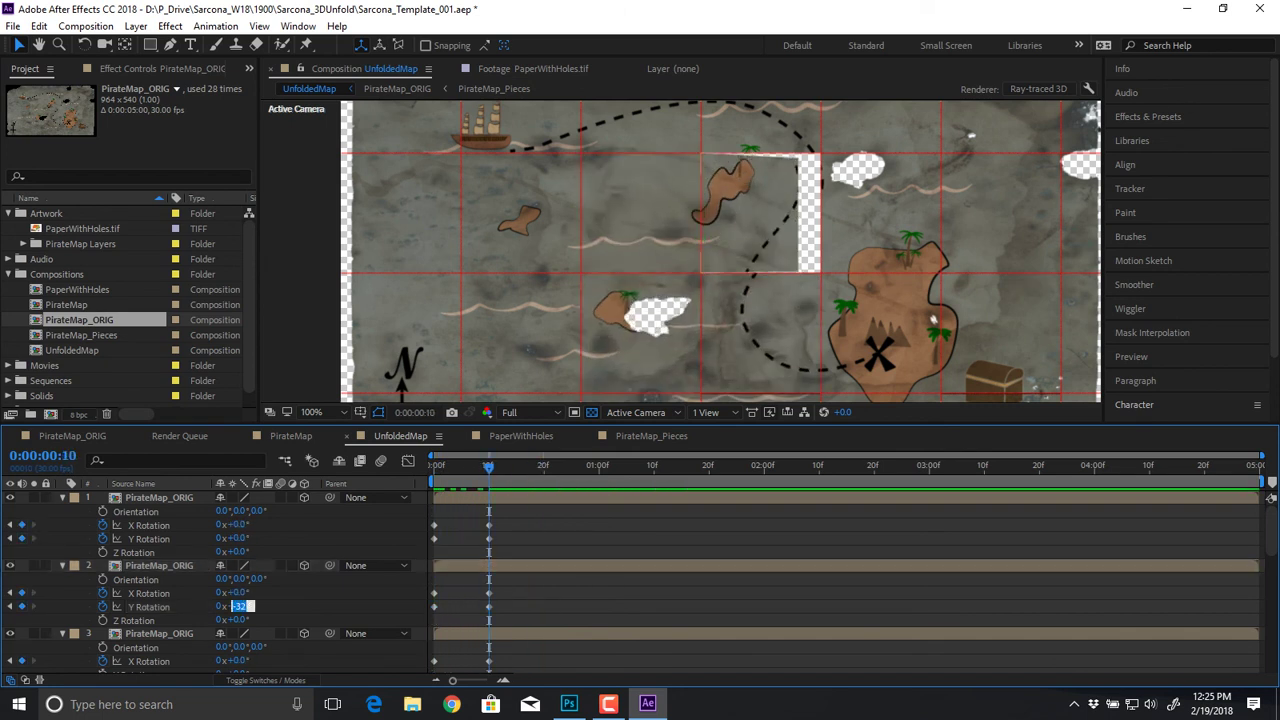
text(0)
key(Return)
key(space)
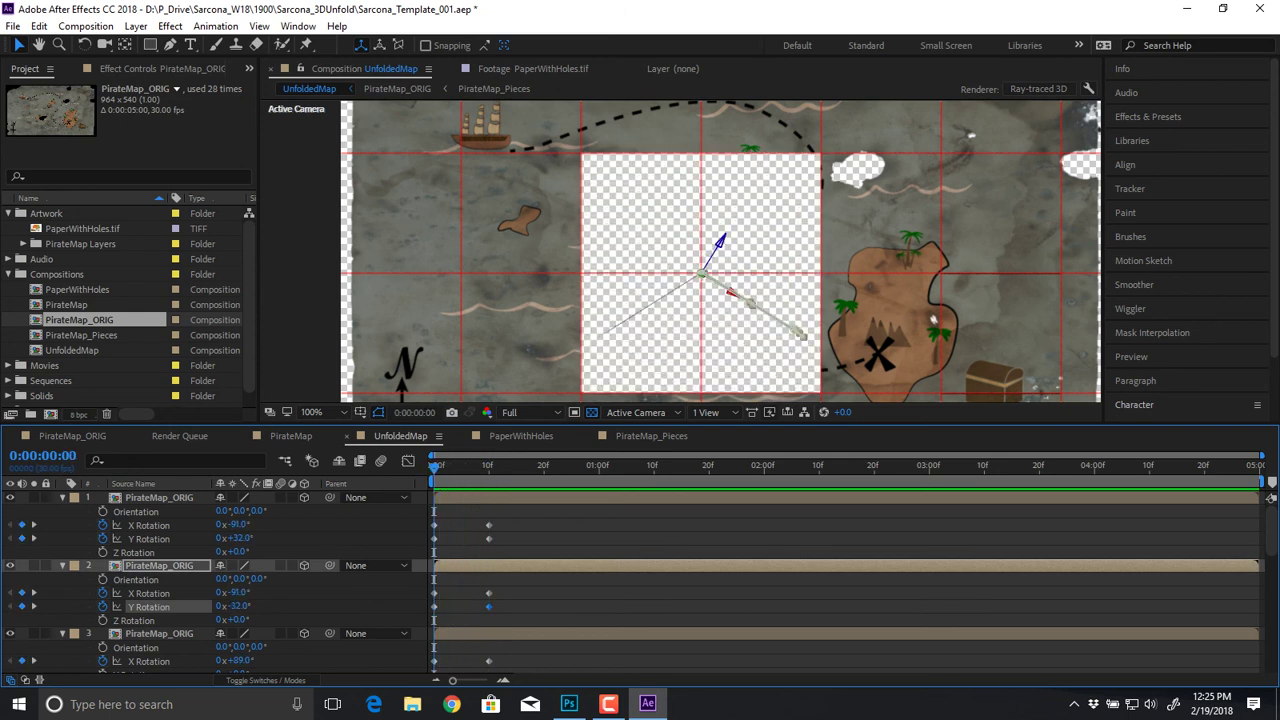
Step: Paste the copied Y Rotation keyframes onto layer 3, starting at frame 0
scroll(240, 600, down, 2)
click(134, 634)
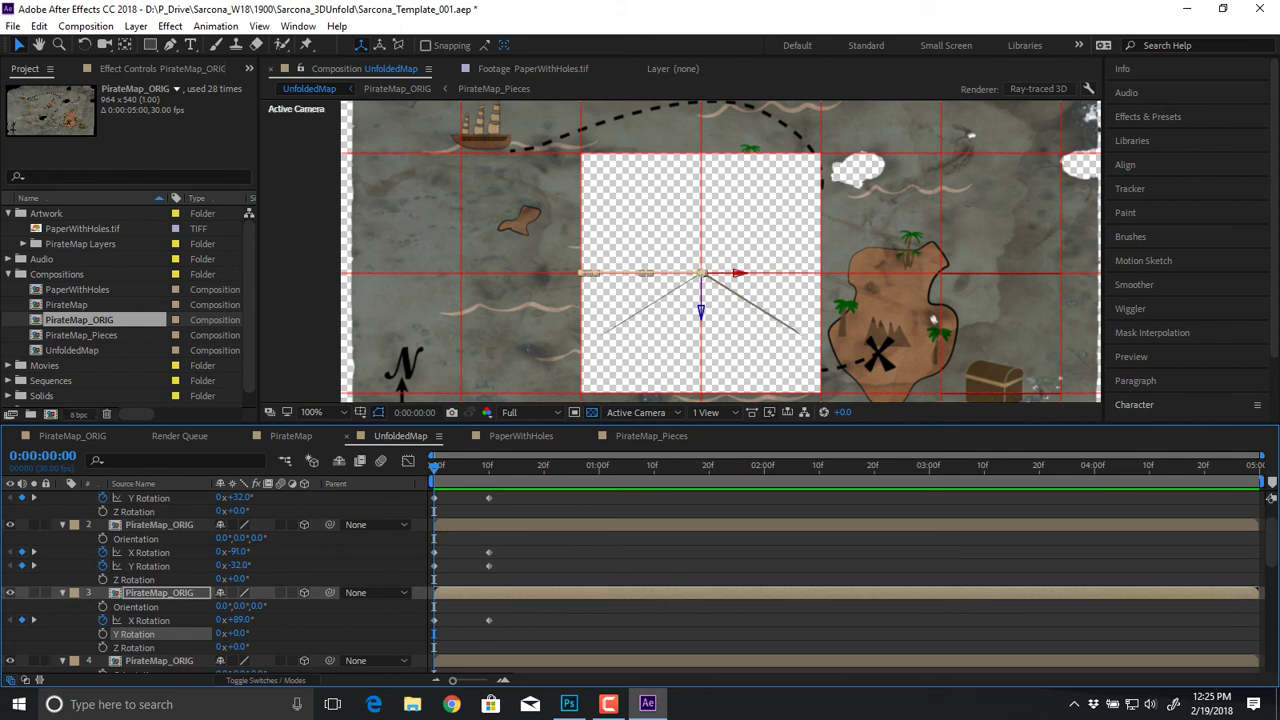
key(ctrl+v)
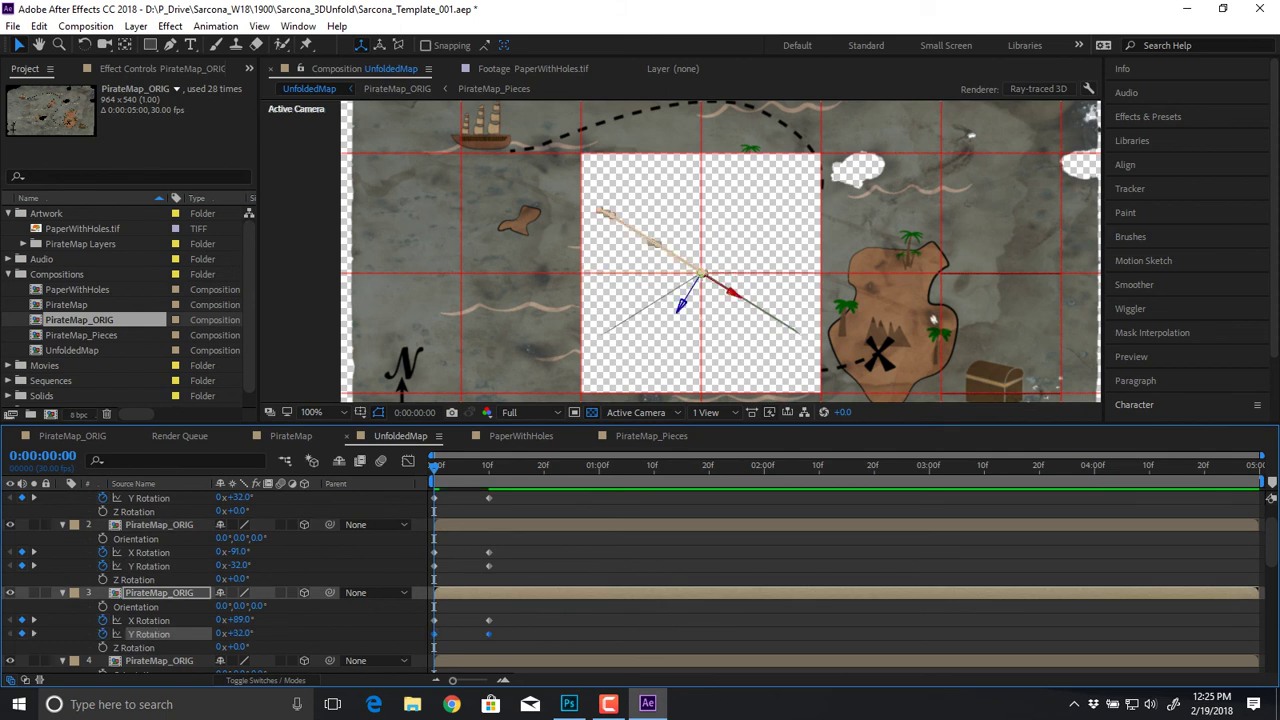
Step: Step back and forth between frames 0 and 10 to check how layer 3 folds against the other central pieces
key(k)
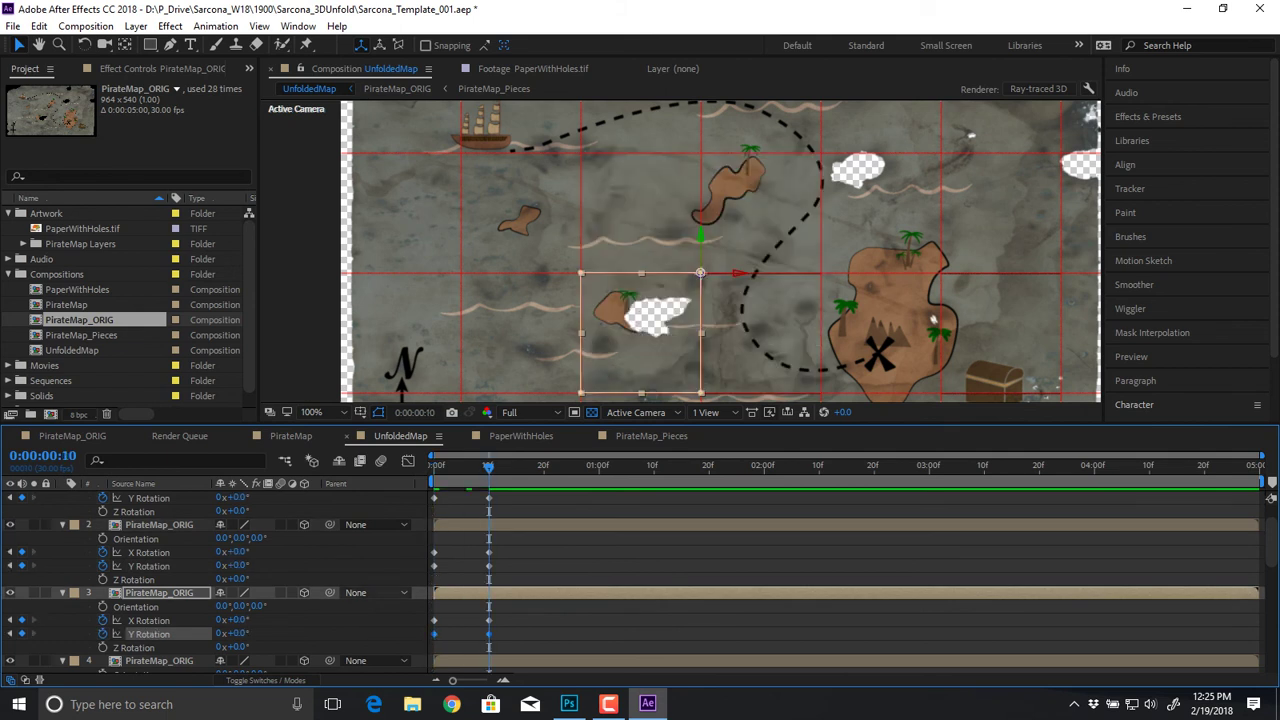
key(Page_Up)
key(Page_Up)
key(Page_Up)
key(Page_Up)
key(Page_Up)
key(Page_Up)
key(Page_Up)
key(Page_Up)
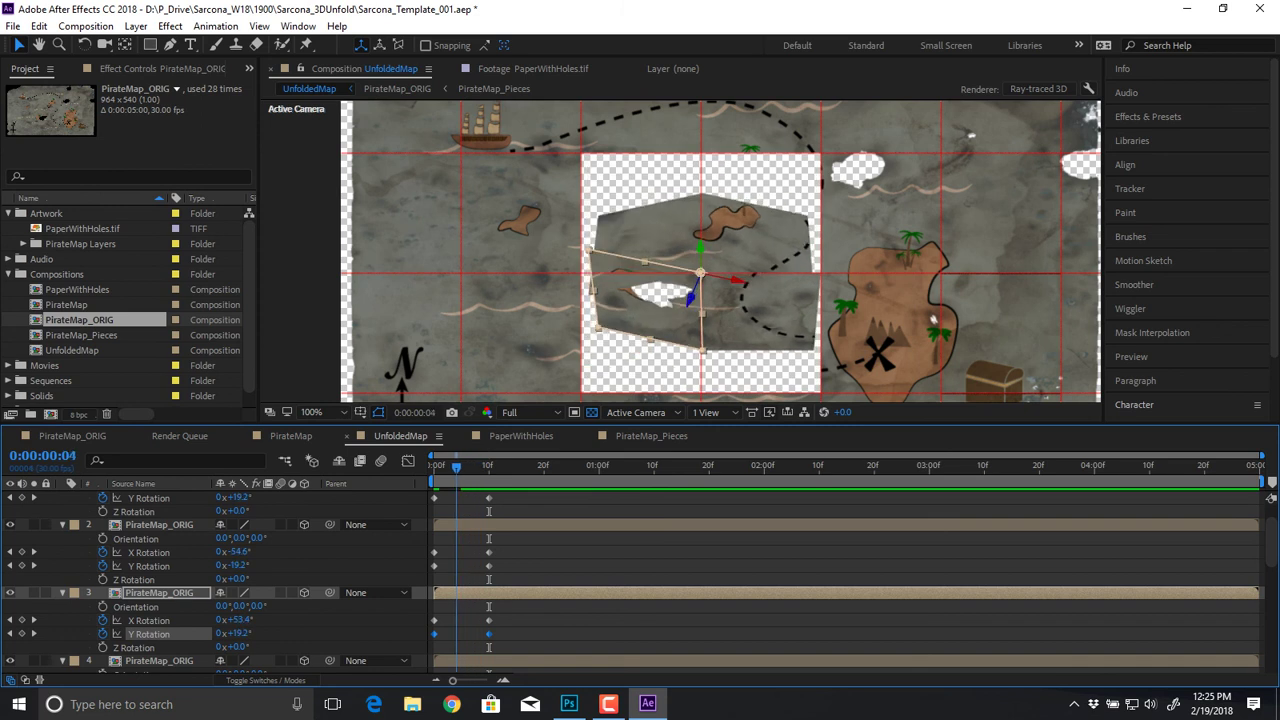
key(Page_Down)
key(Page_Down)
key(Page_Down)
key(Page_Down)
key(Page_Down)
key(Page_Down)
key(Page_Down)
key(Page_Down)
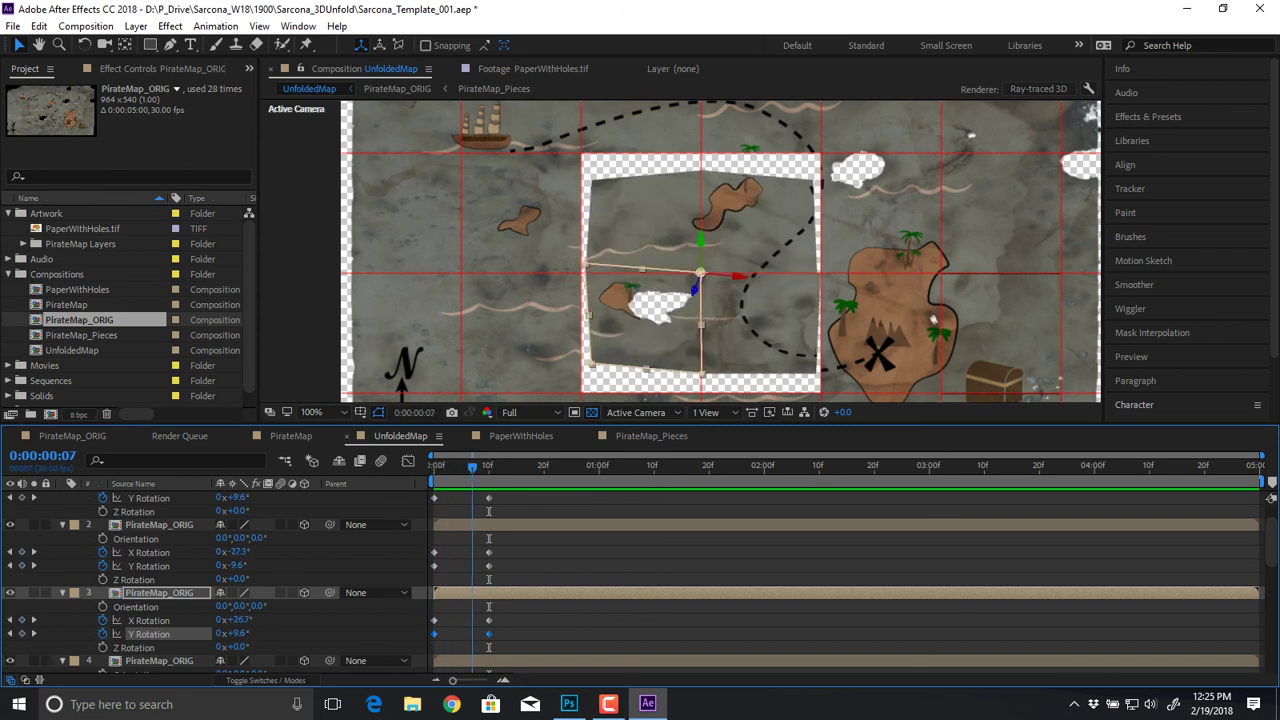
drag(495, 467, 461, 467)
key(Page_Up)
key(Page_Up)
key(Page_Up)
key(Page_Up)
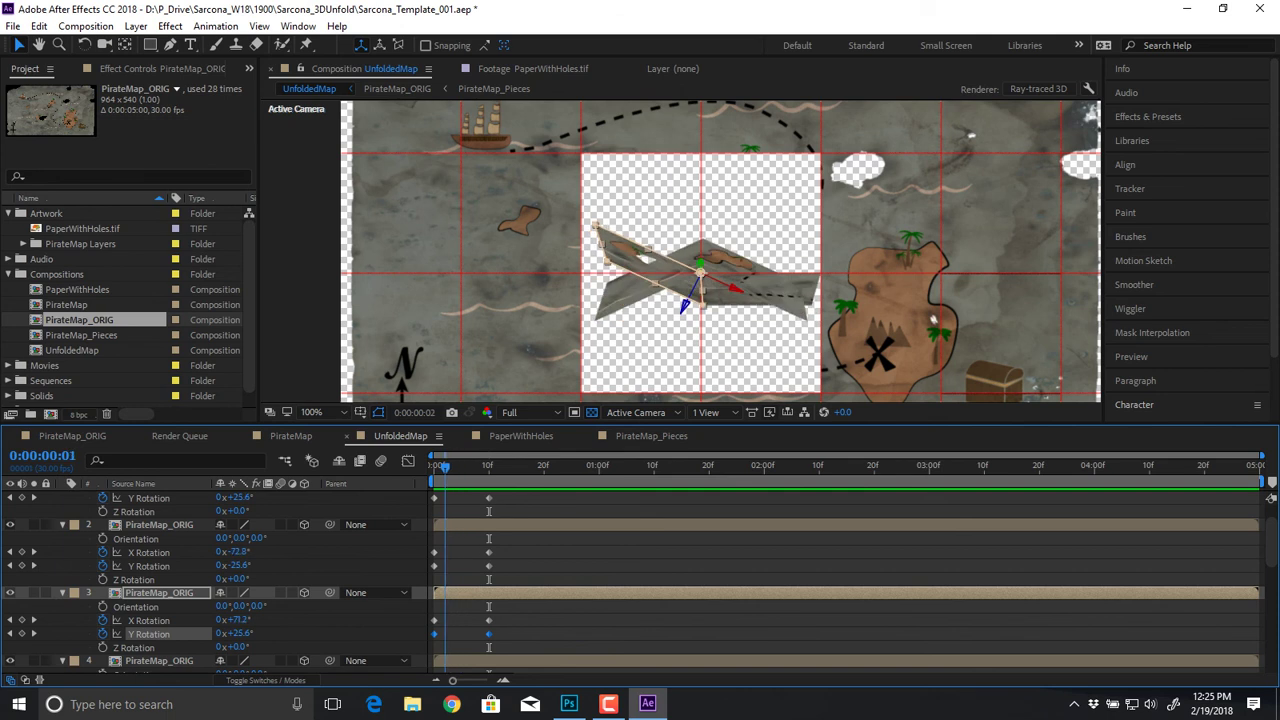
key(Page_Up)
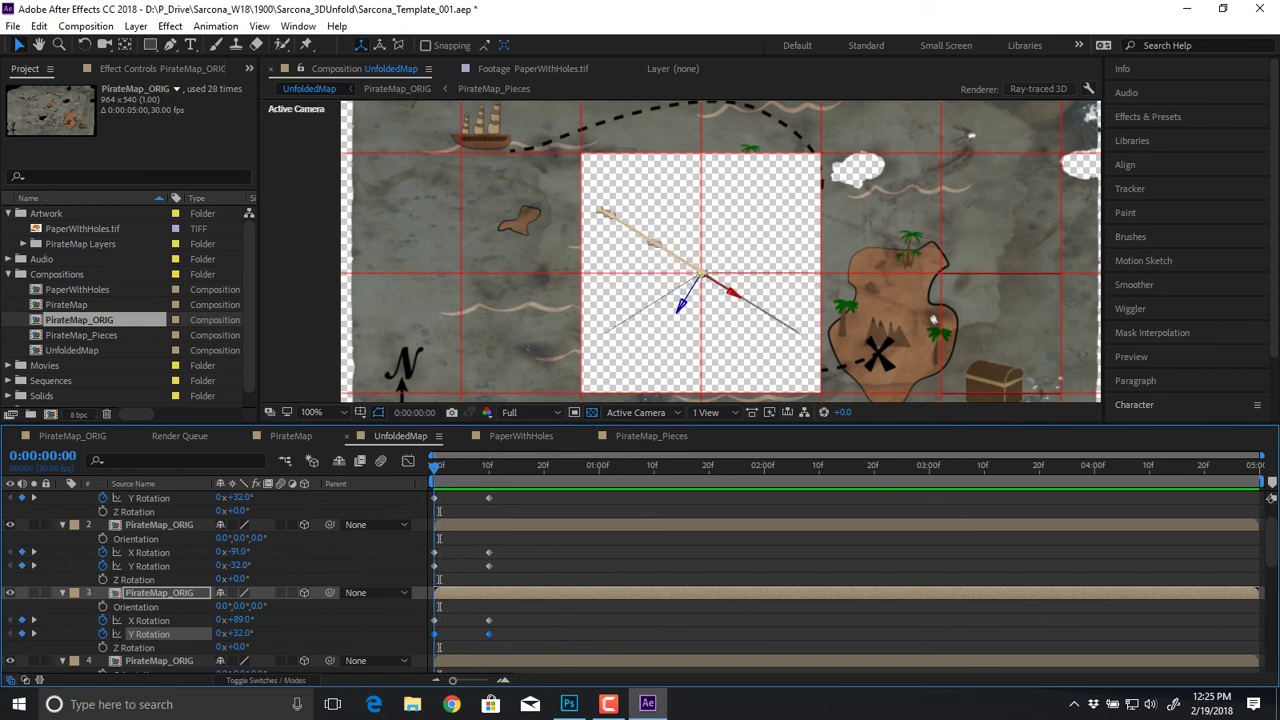
Step: Set layer 3's Y Rotation to -32° at frame 0 and 0° at frame 10
click(240, 634)
text(-32)
key(Return)
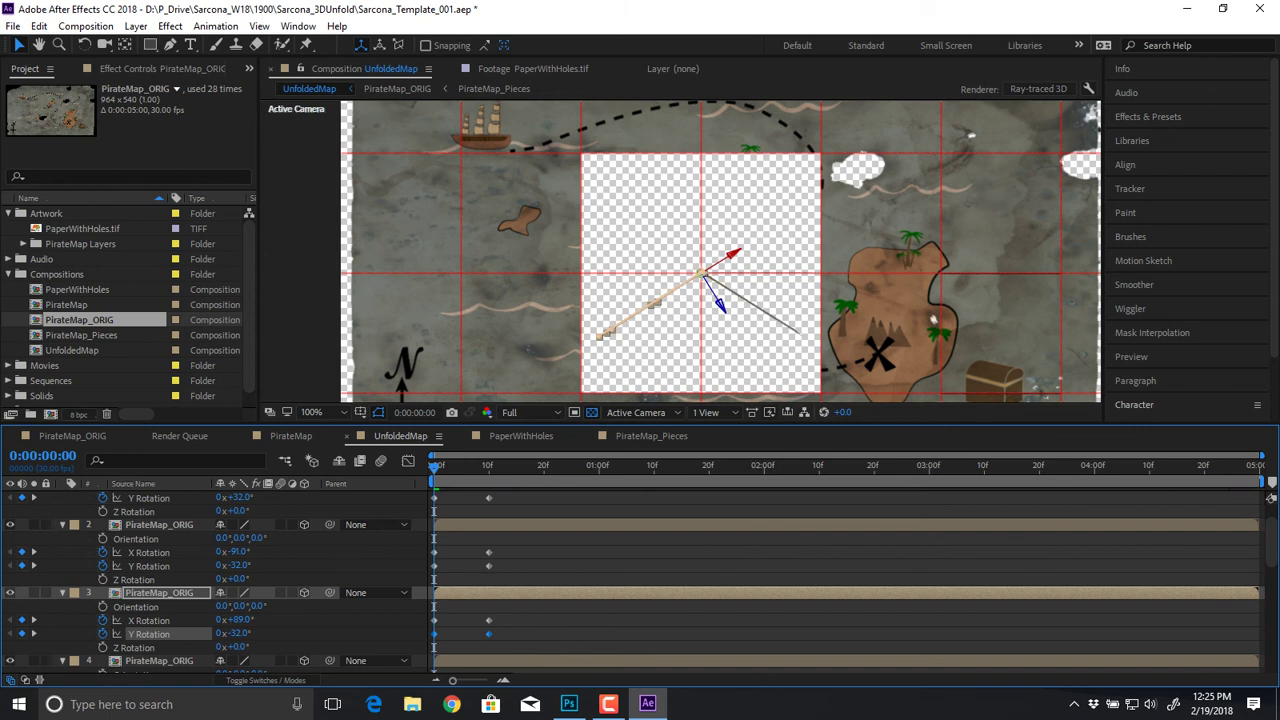
key(space)
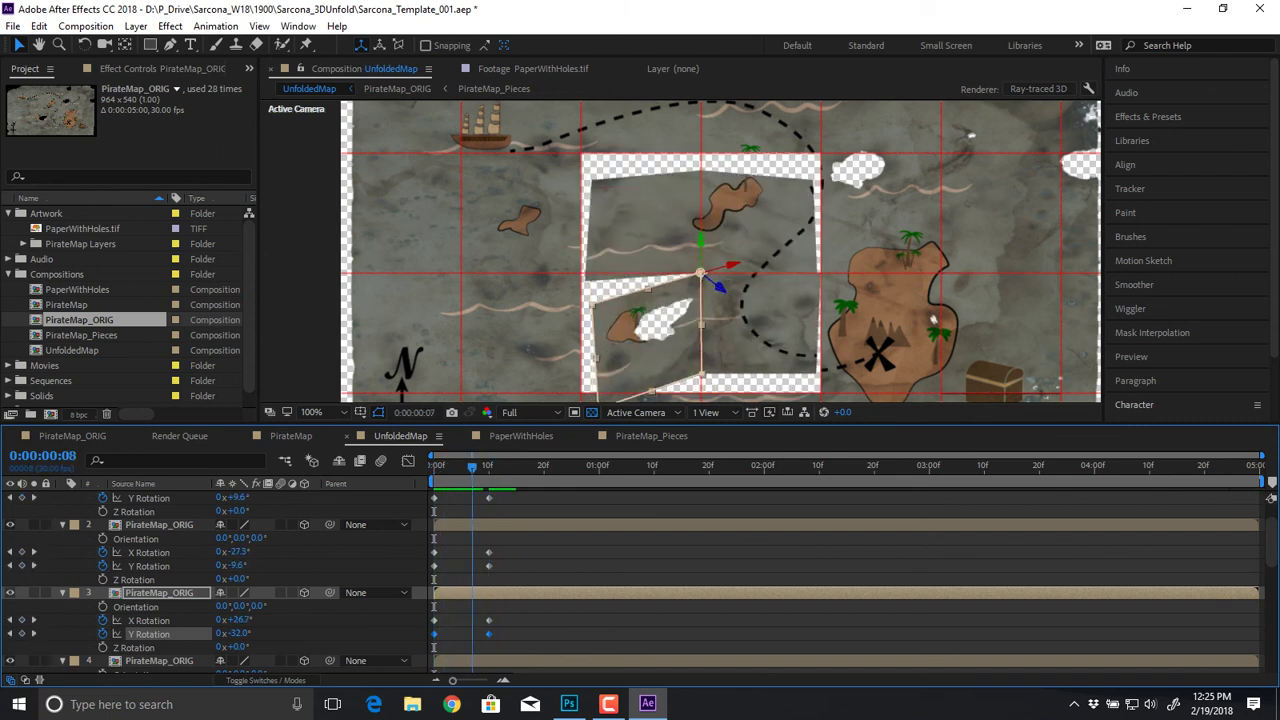
mouse_move(472, 467)
mouse_down()
mouse_move(510, 467)
mouse_move(472, 467)
mouse_move(489, 467)
mouse_up()
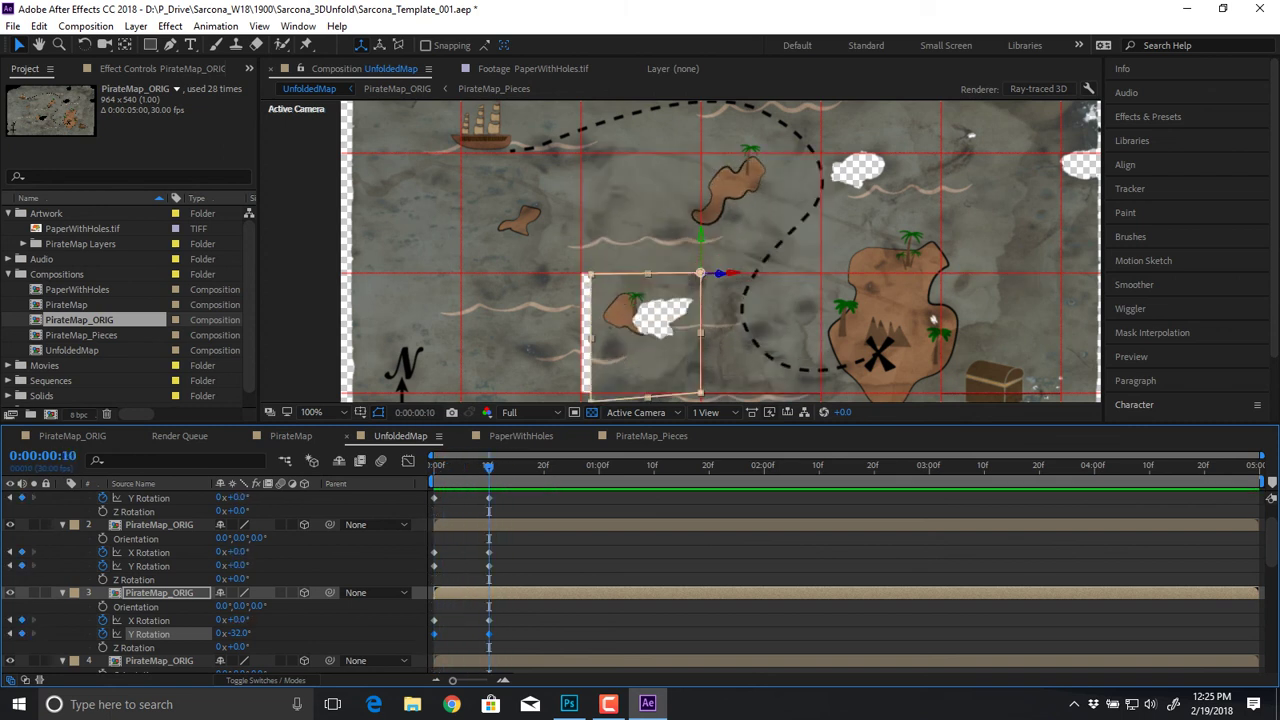
key(F2)
key(Return)
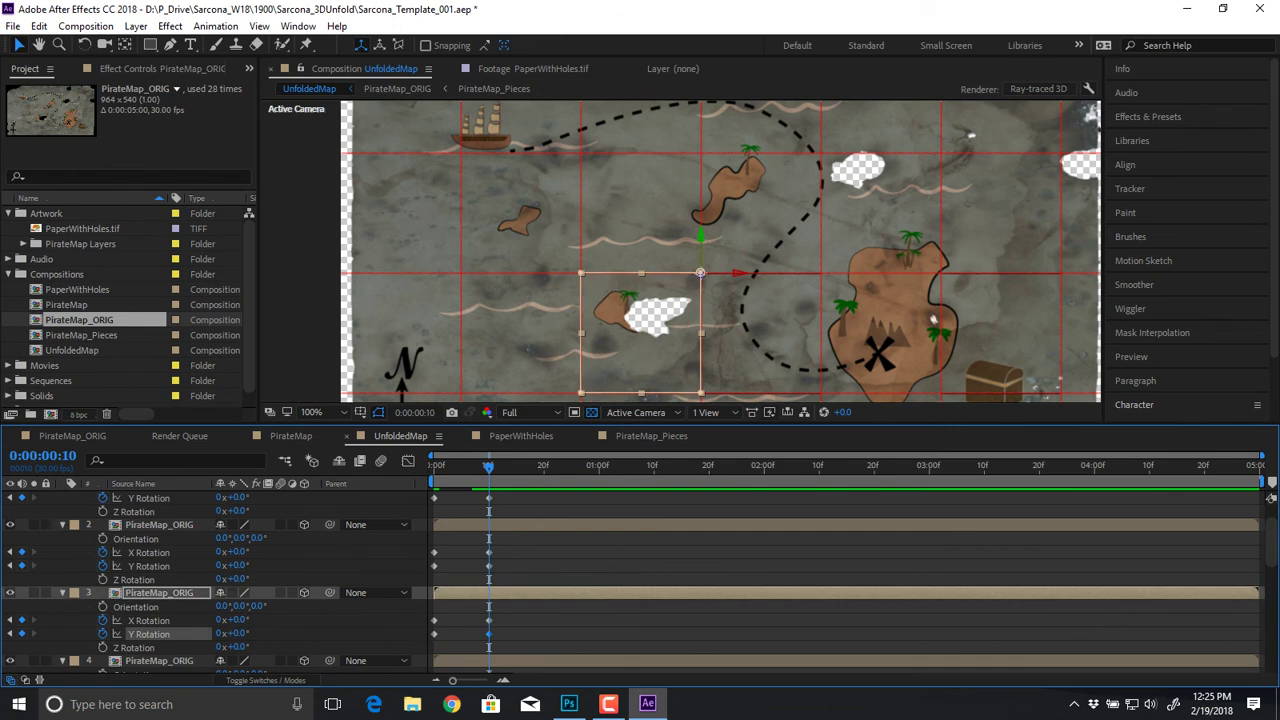
Step: Scrub and replay the first ten frames to check layer 3's corrected fold with nothing selected
drag(489, 467, 456, 467)
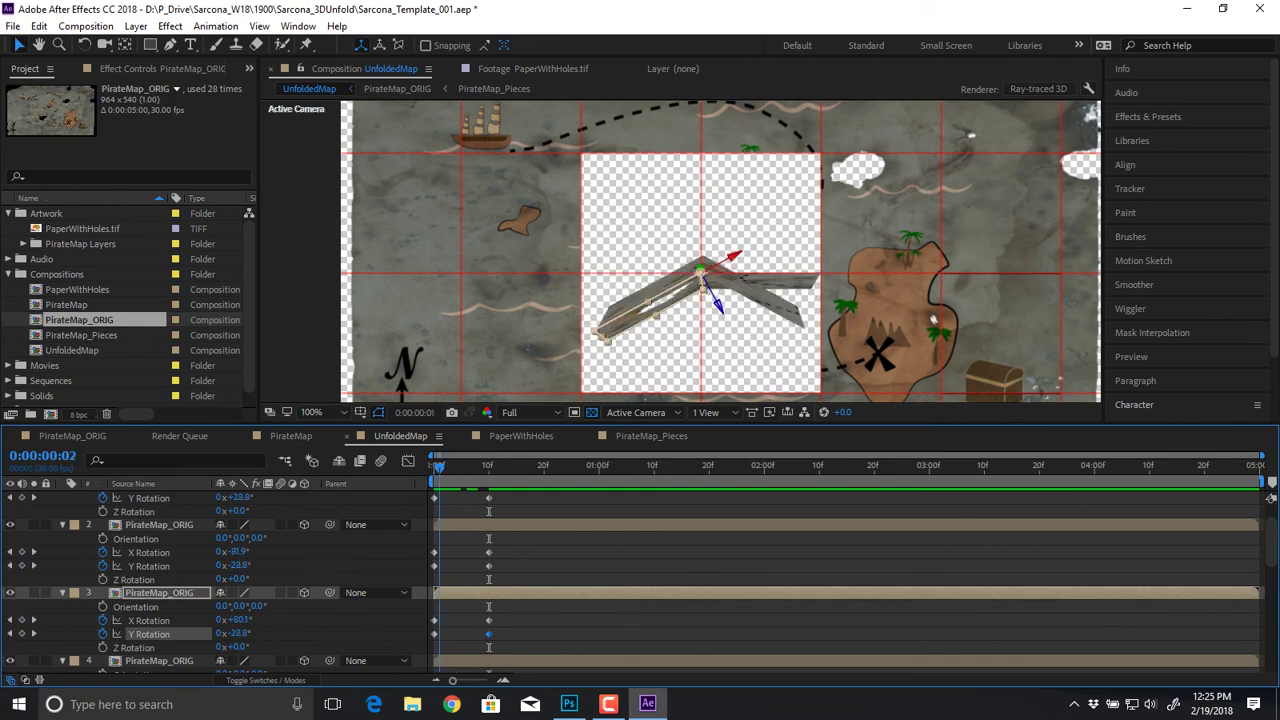
drag(472, 468, 467, 468)
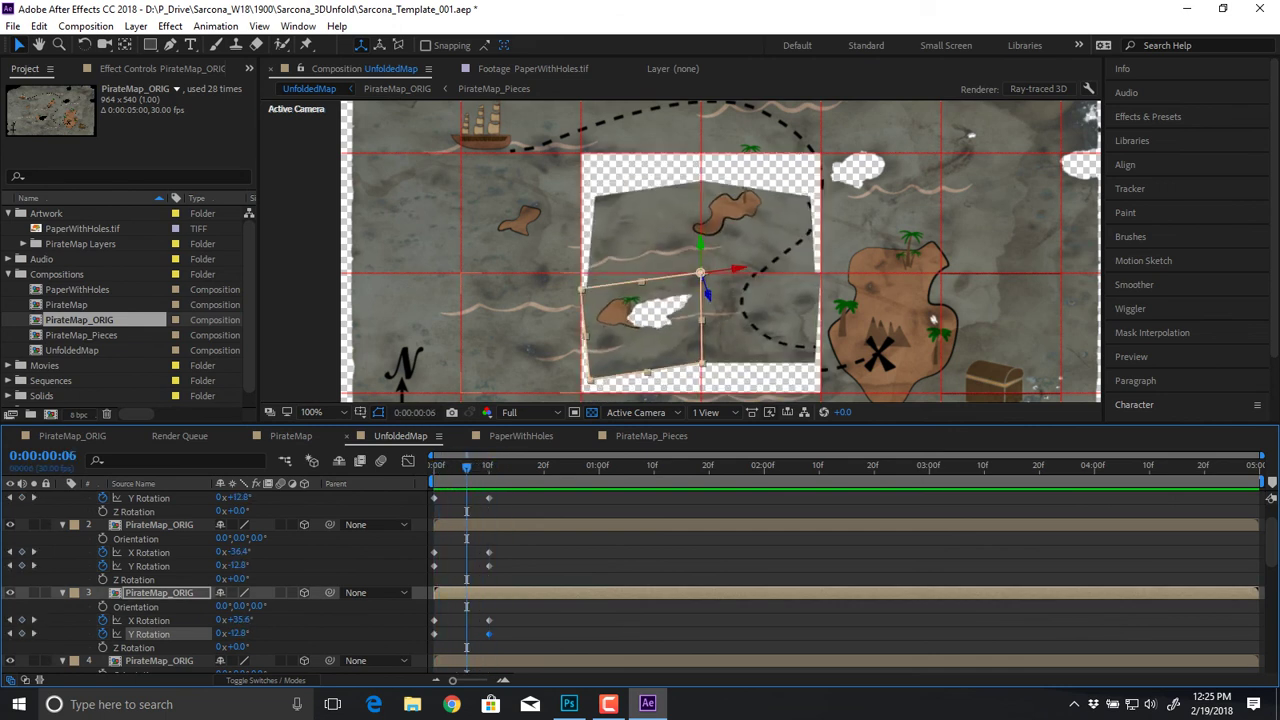
click(324, 305)
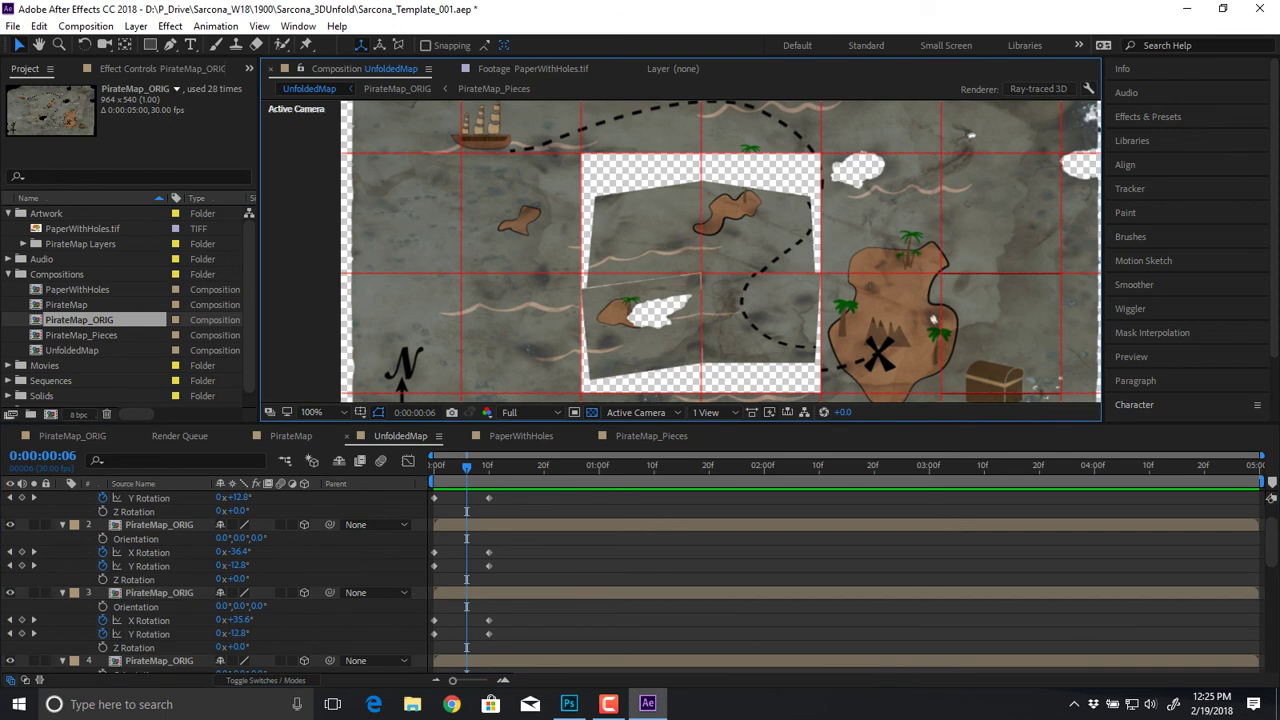
key(Page_Up)
key(Page_Up)
key(Page_Up)
key(Page_Up)
key(Page_Up)
key(Page_Up)
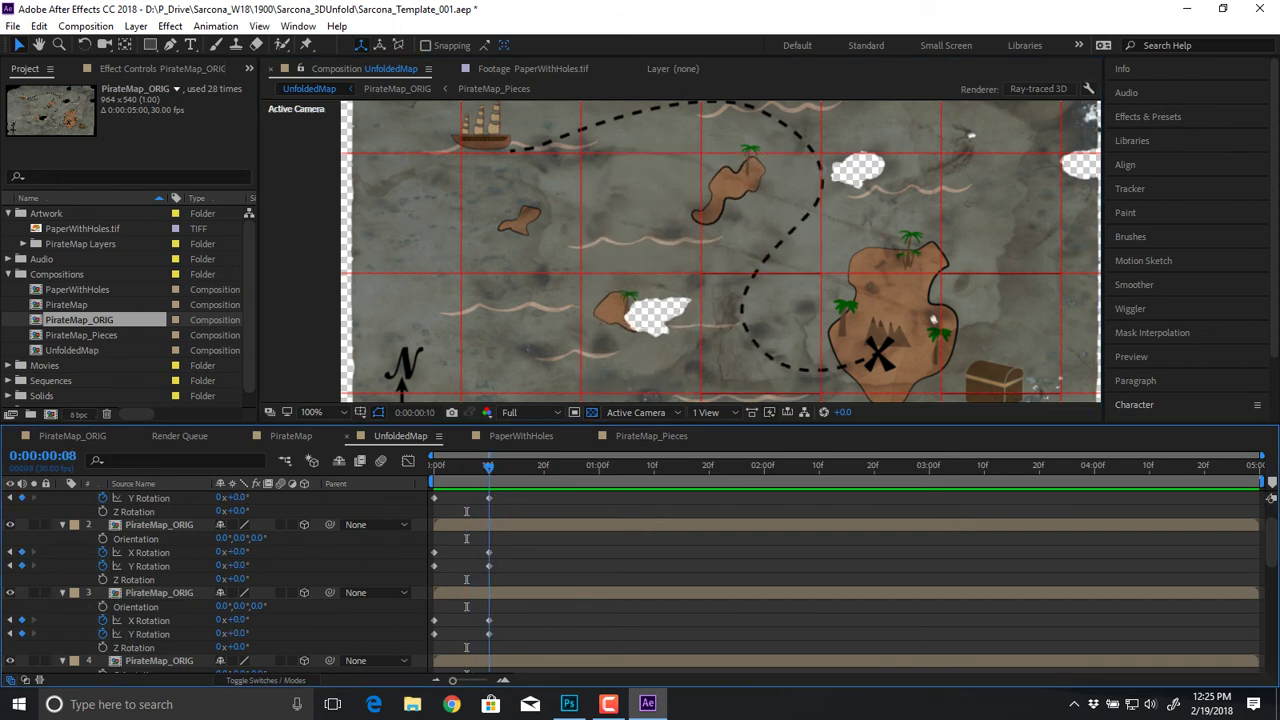
key(space)
key(space)
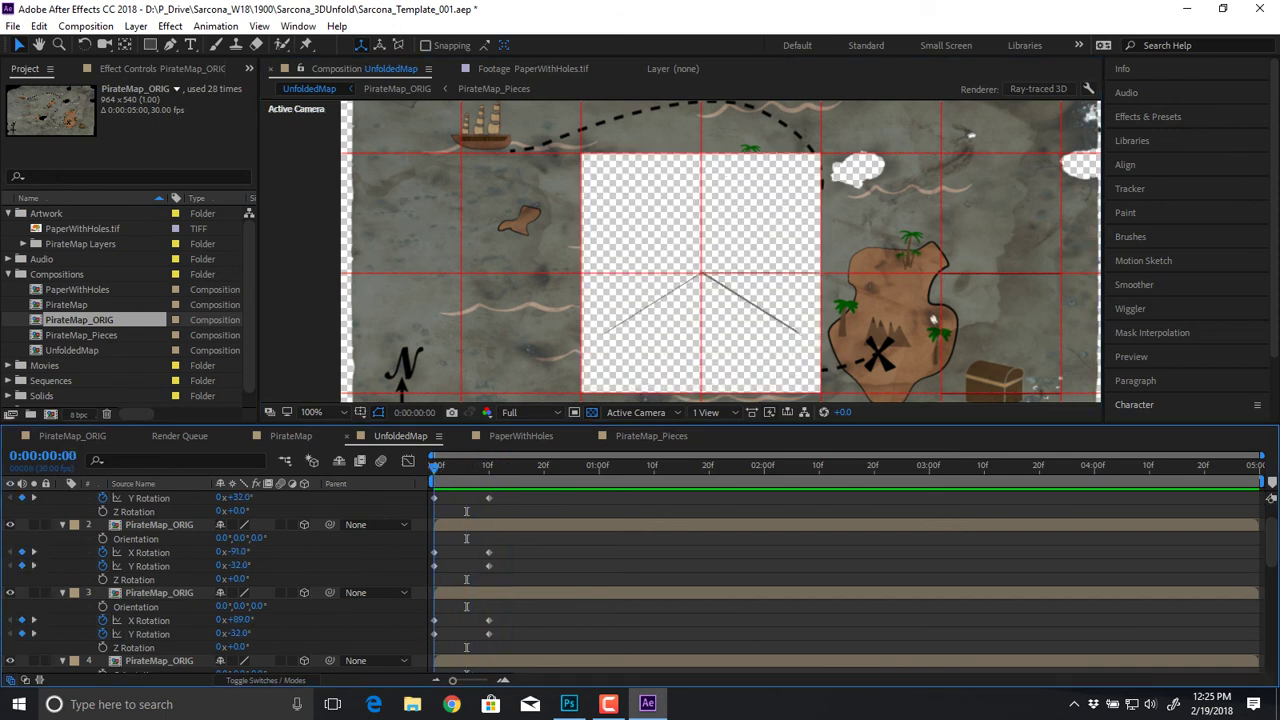
Step: Paste the copied Y Rotation keyframes onto layer 4, starting at frame 0
scroll(220, 580, down, 1)
click(134, 661)
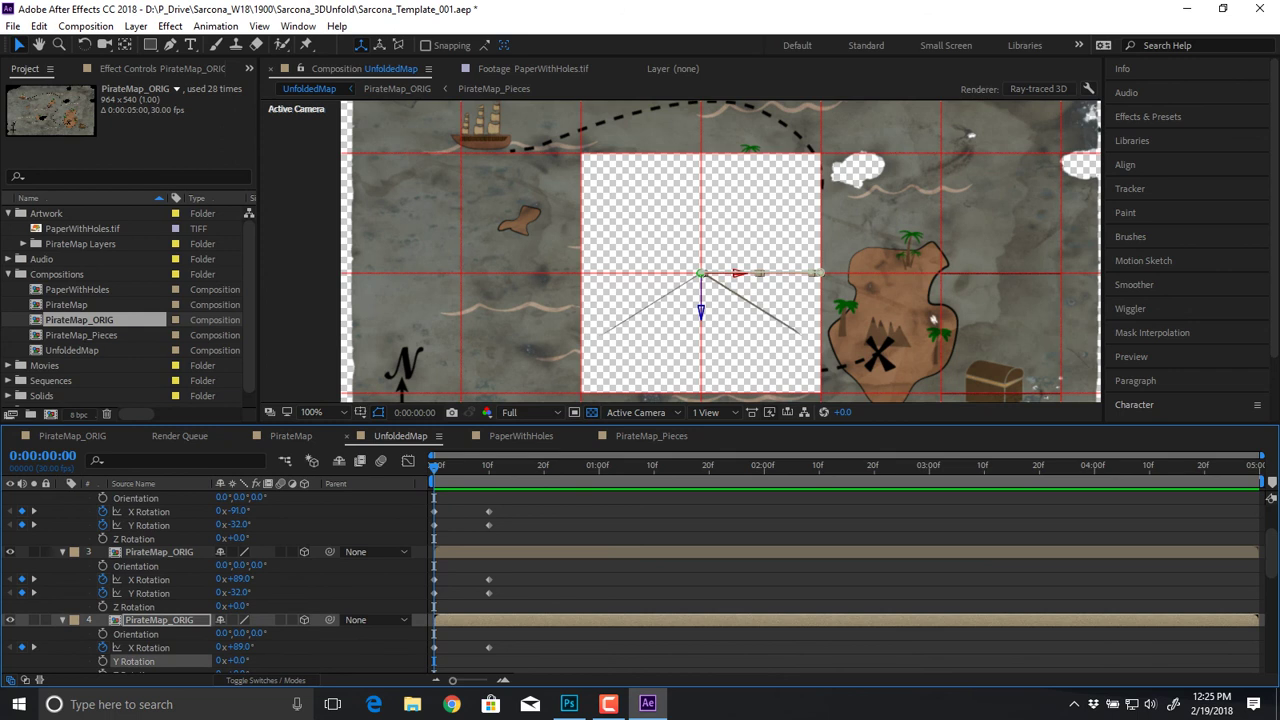
key(ctrl+v)
mouse_move(434, 467)
mouse_down()
mouse_move(505, 467)
mouse_move(434, 465)
mouse_up()
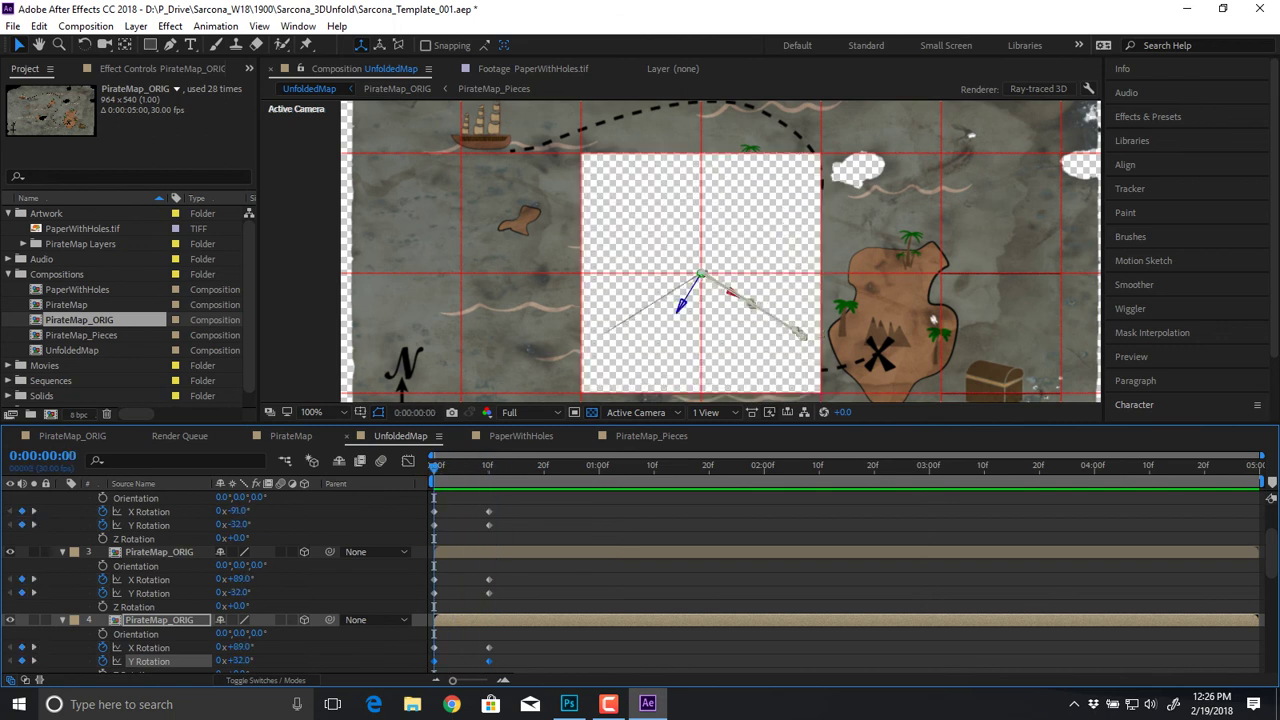
Step: Review the first layer's rotation keyframes and play the four central pieces unfolding up to frame 10
scroll(215, 580, up, 4)
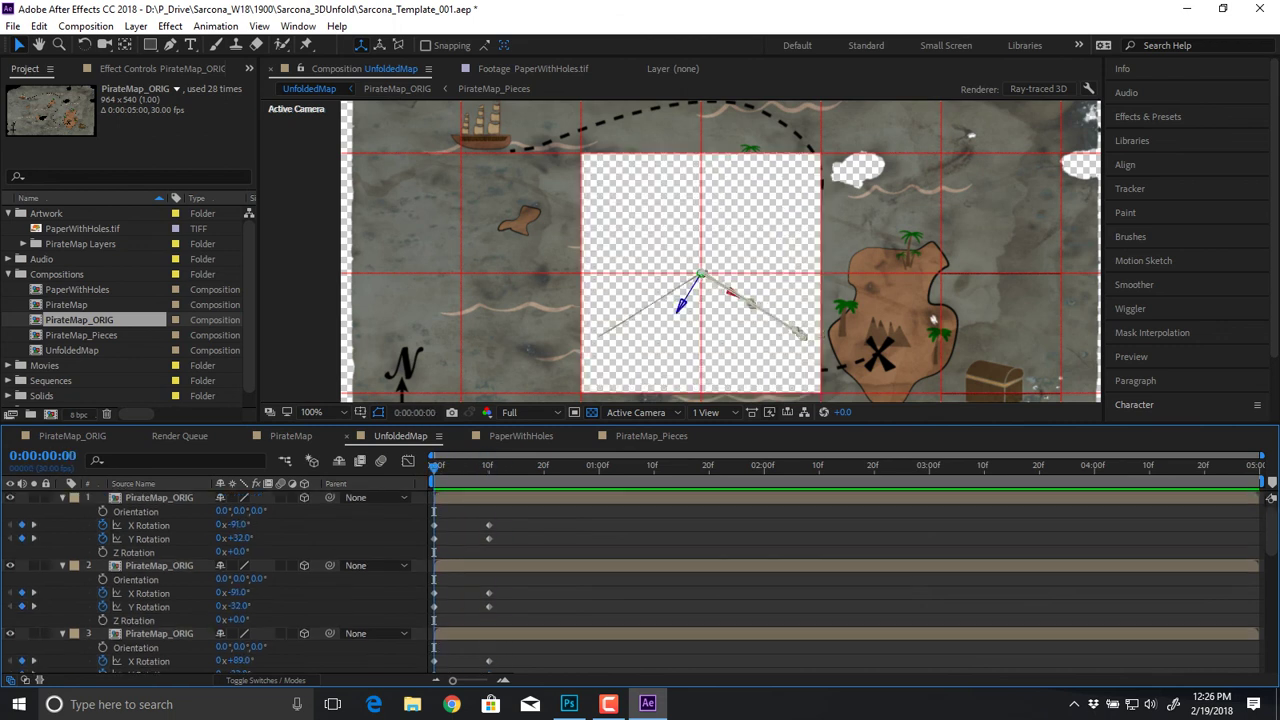
click(149, 525)
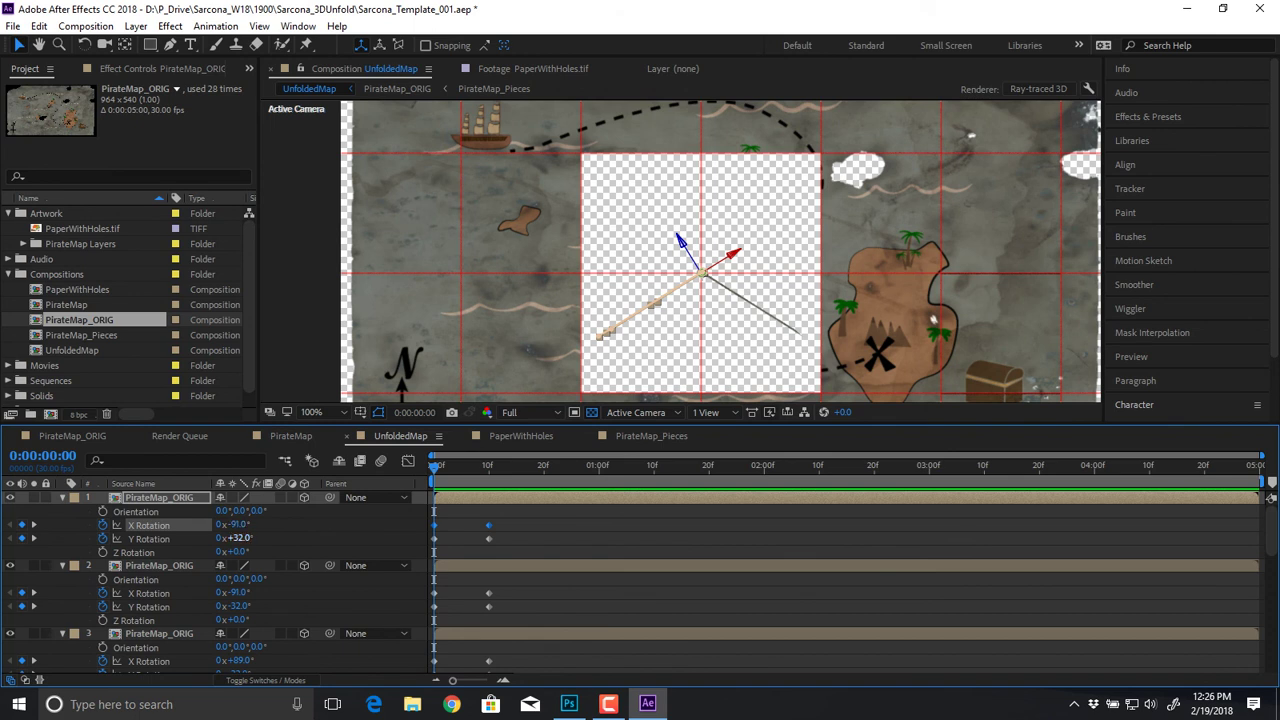
key(space)
key(space)
key(space)
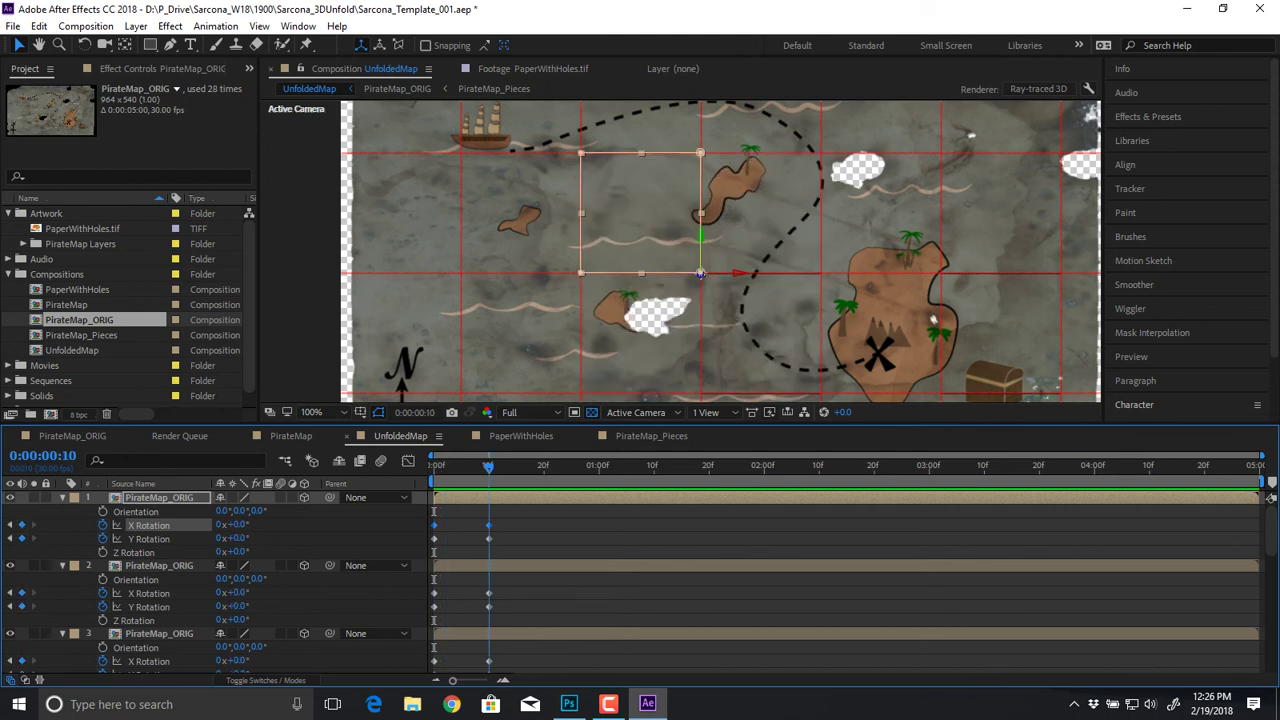
mouse_move(489, 467)
mouse_down()
mouse_move(434, 467)
mouse_move(488, 466)
mouse_up()
Step: Enlarge the composition view to show more of the map and collapse the properties of all layers
drag(720, 260, 698, 244)
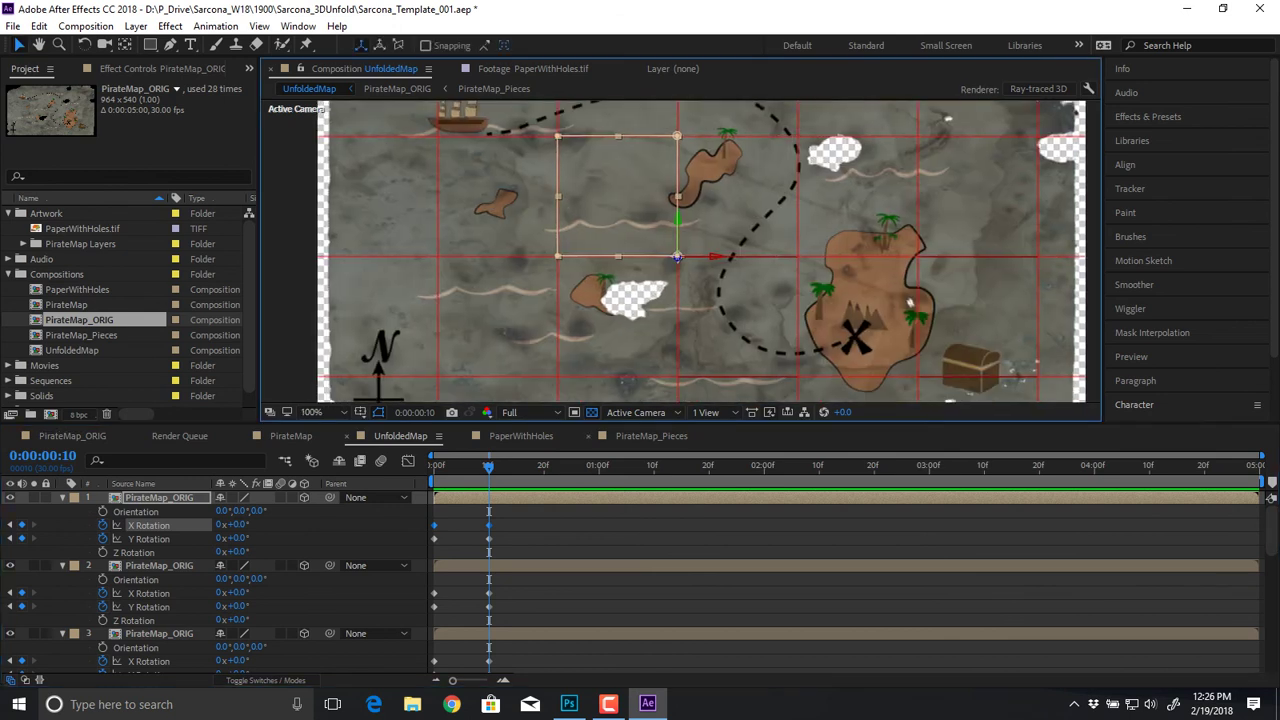
drag(690, 424, 690, 512)
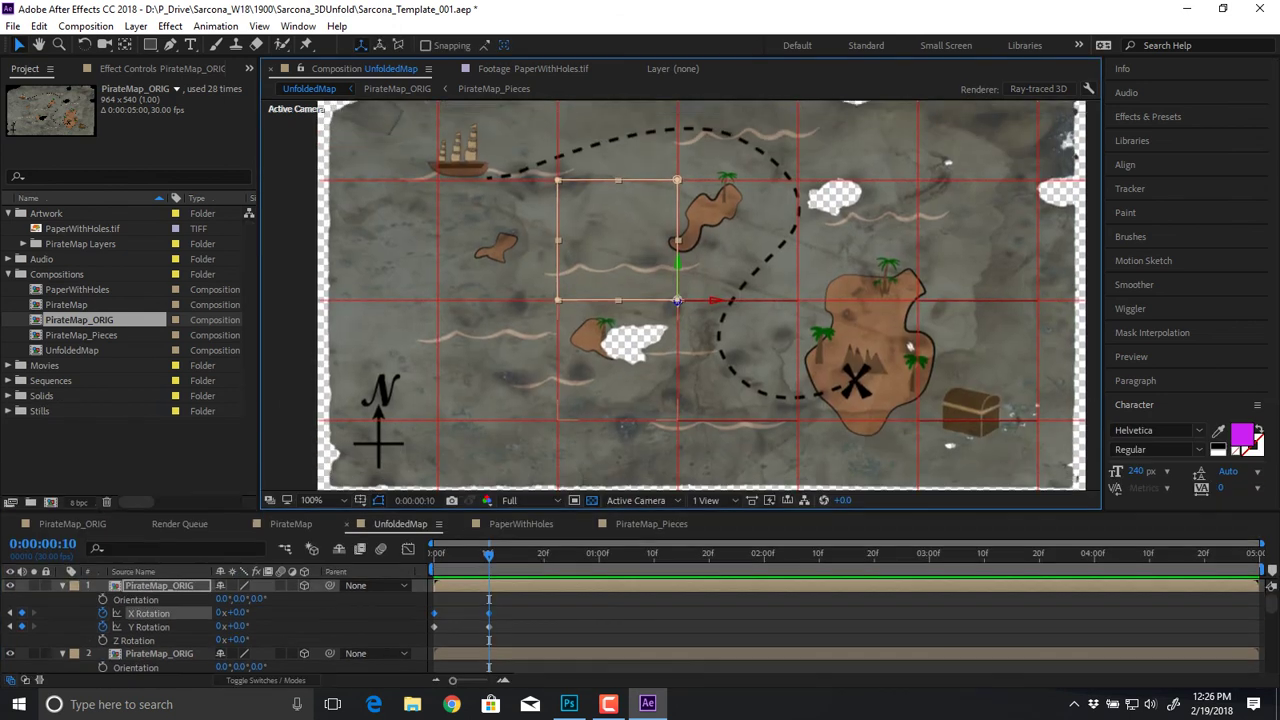
key(ctrl+a)
key(u)
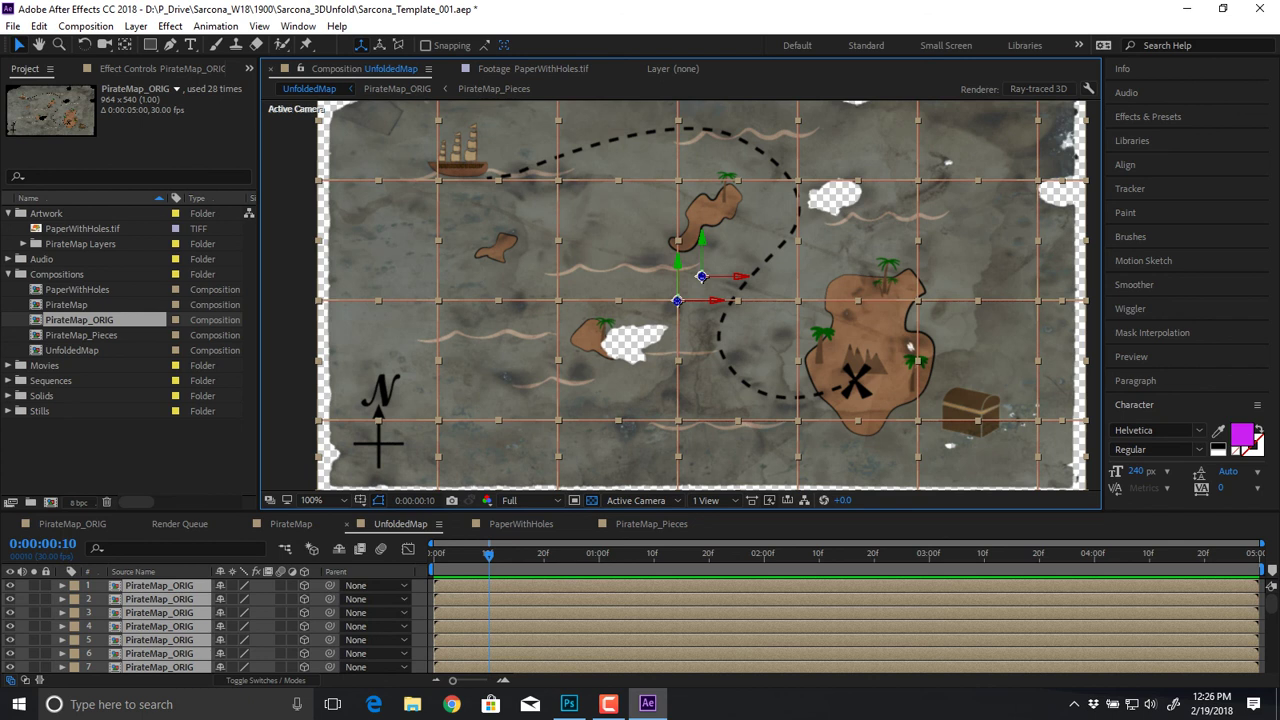
Step: Select the pieces directly bordering the central four on the map and expand the timeline to show their layers
key(ctrl+shift+a)
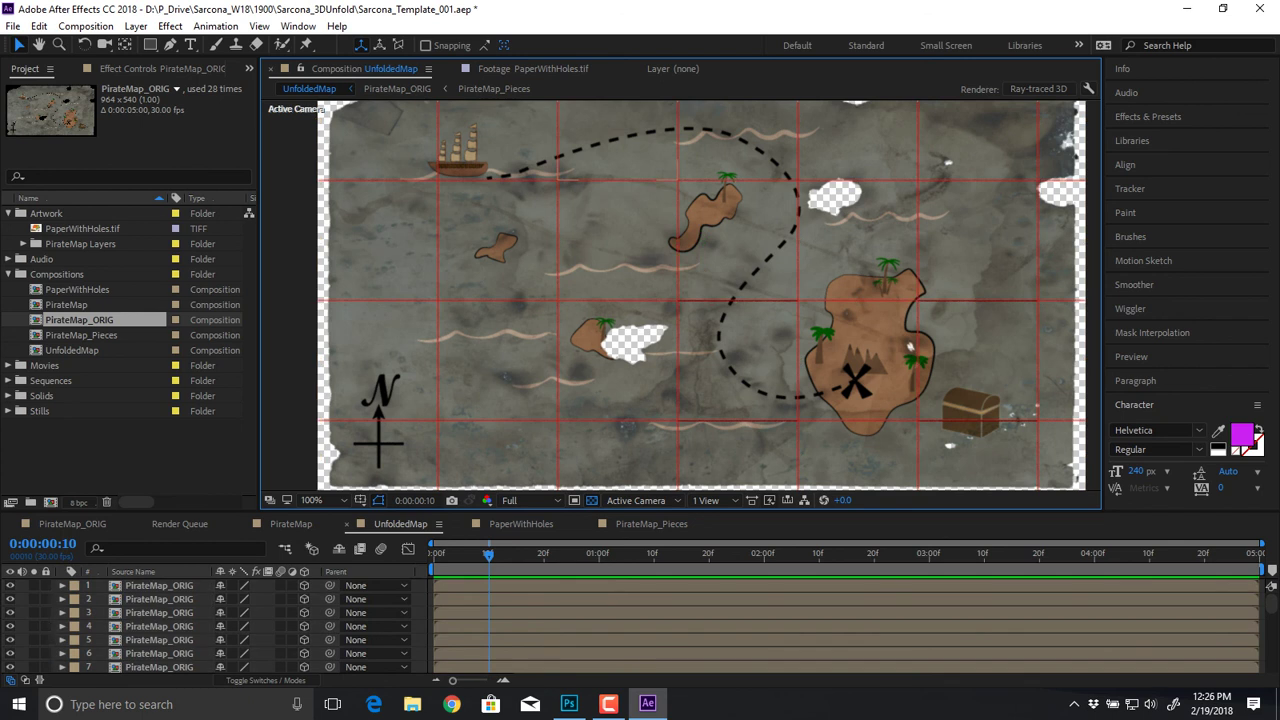
click(620, 145)
shift+click(738, 150)
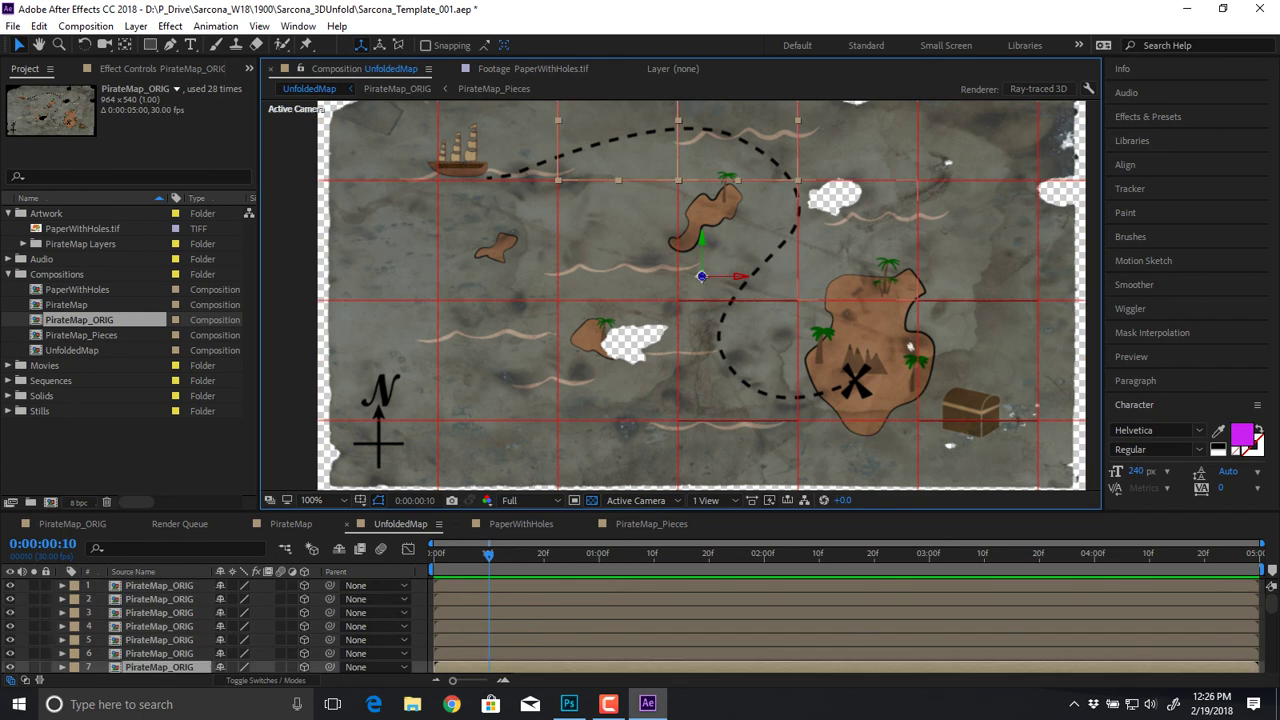
shift+click(858, 240)
shift+click(858, 360)
shift+click(738, 455)
shift+click(618, 455)
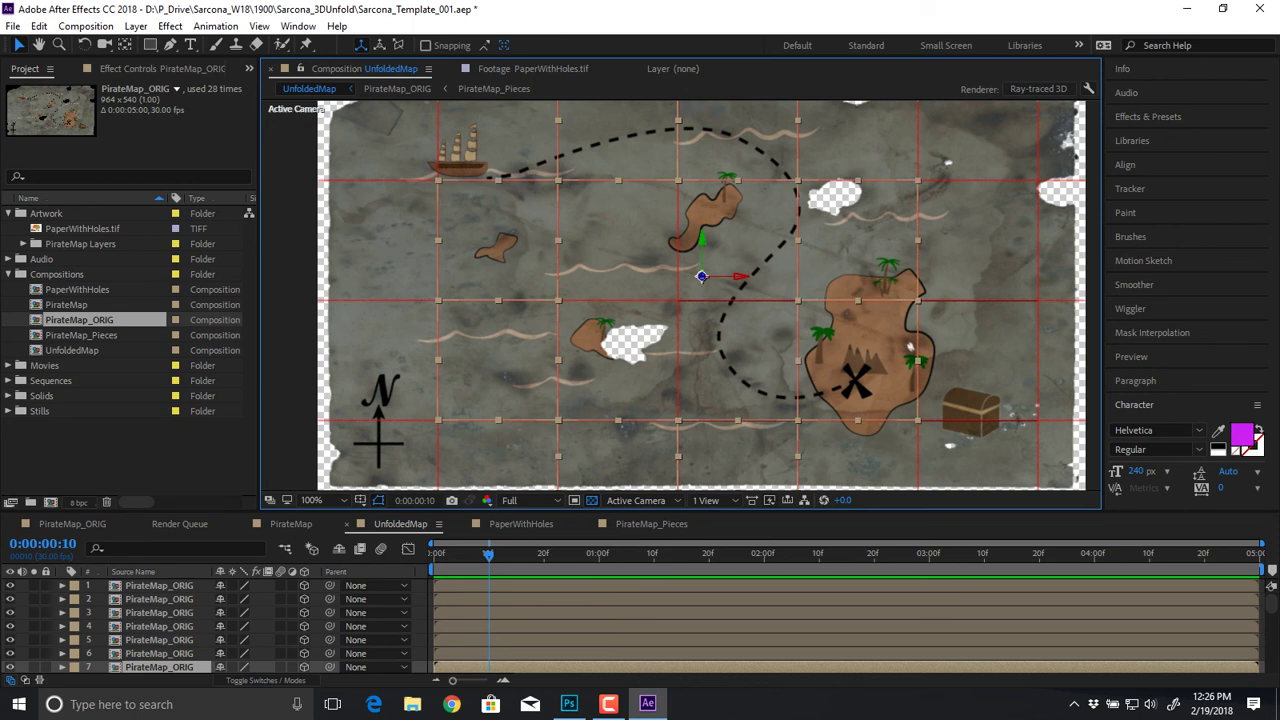
drag(680, 512, 680, 309)
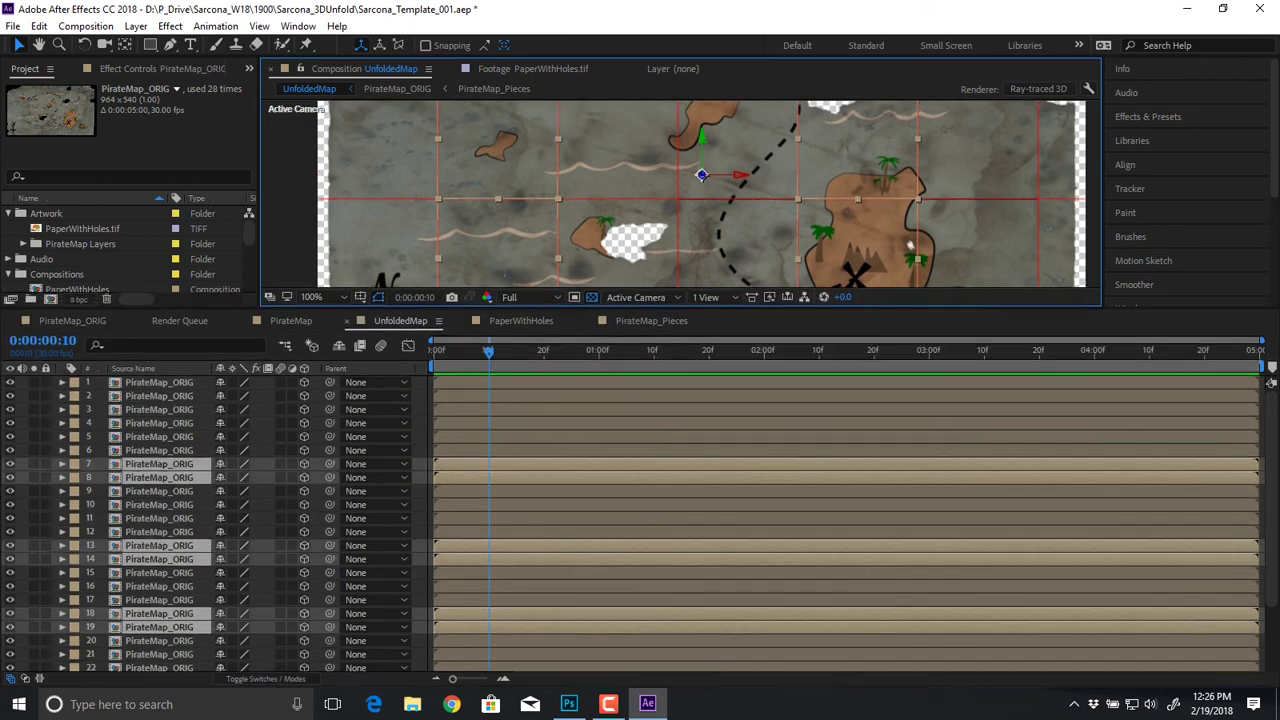
Step: Move the selected bordering-piece layers directly below layer 4 and select the four central pieces, layers 1 to 4
drag(160, 464, 160, 431)
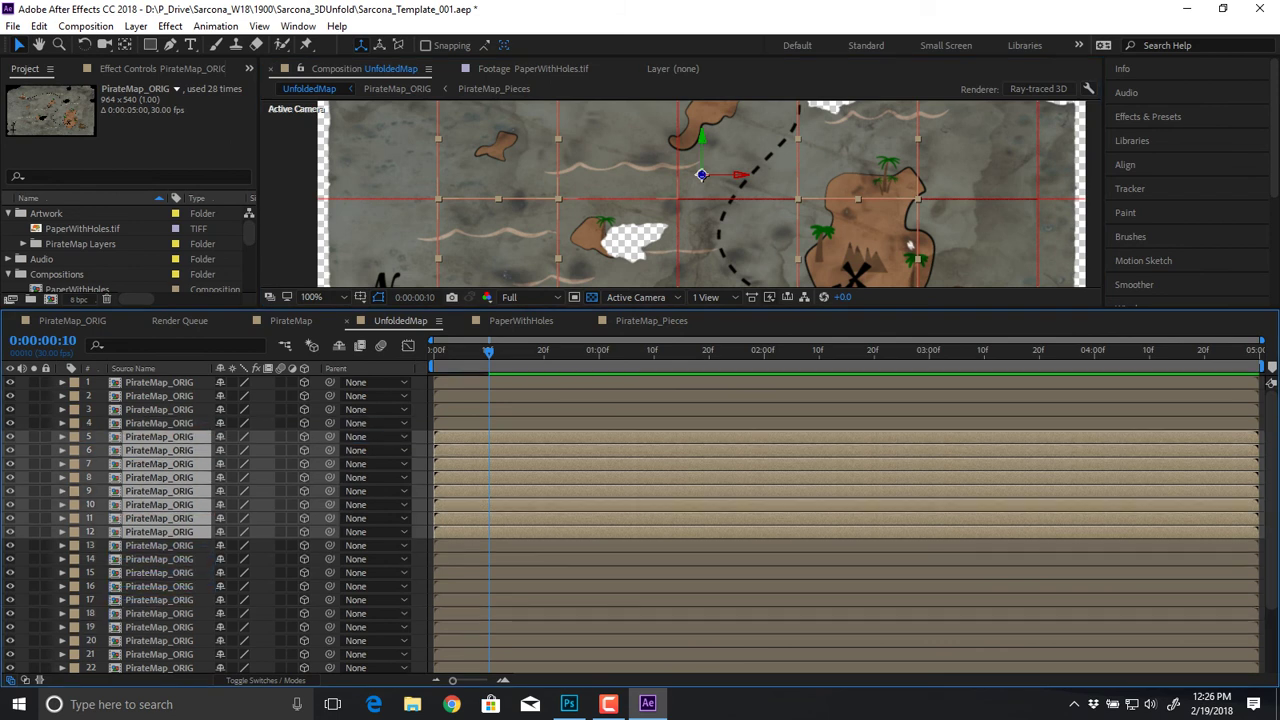
click(160, 383)
shift+click(160, 423)
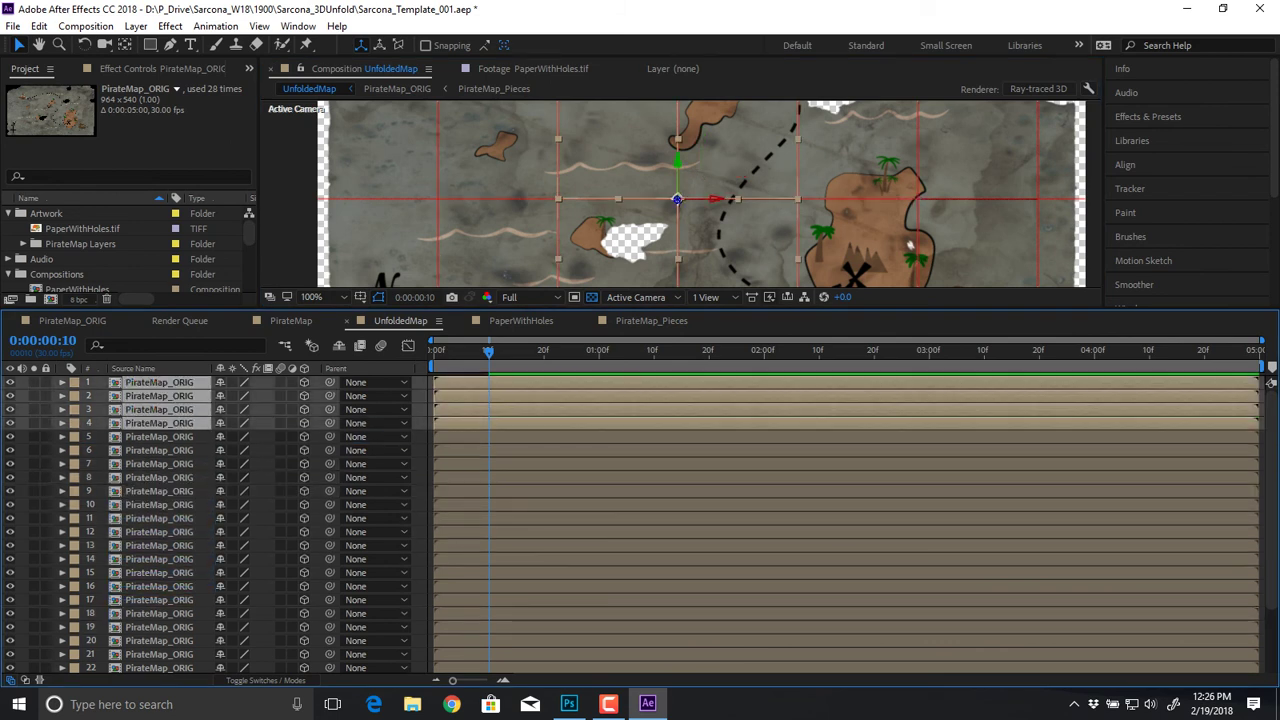
Step: Select layers 5 through 12 one after another to check which map pieces surround the central four
key(KP_5)
key(ctrl+shift+Down)
key(ctrl+shift+Down)
key(ctrl+shift+Down)
key(ctrl+shift+Down)
key(ctrl+shift+Down)
key(ctrl+shift+Down)
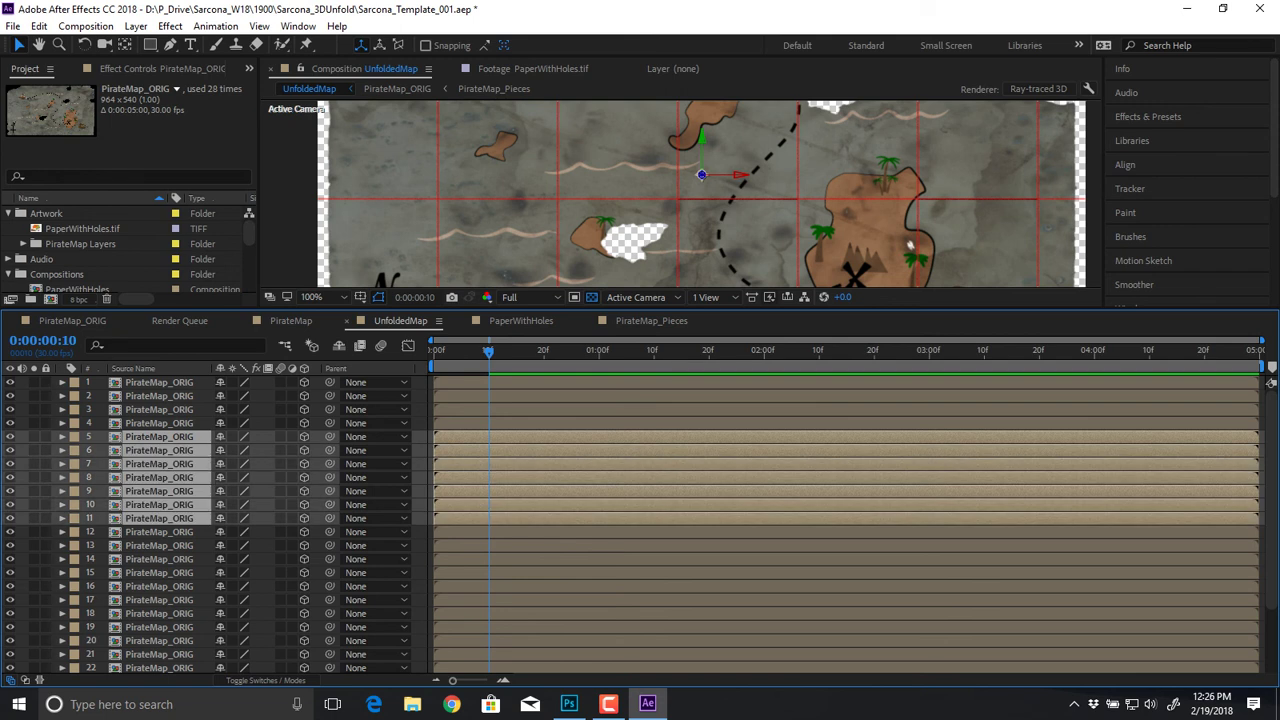
key(ctrl+shift+Down)
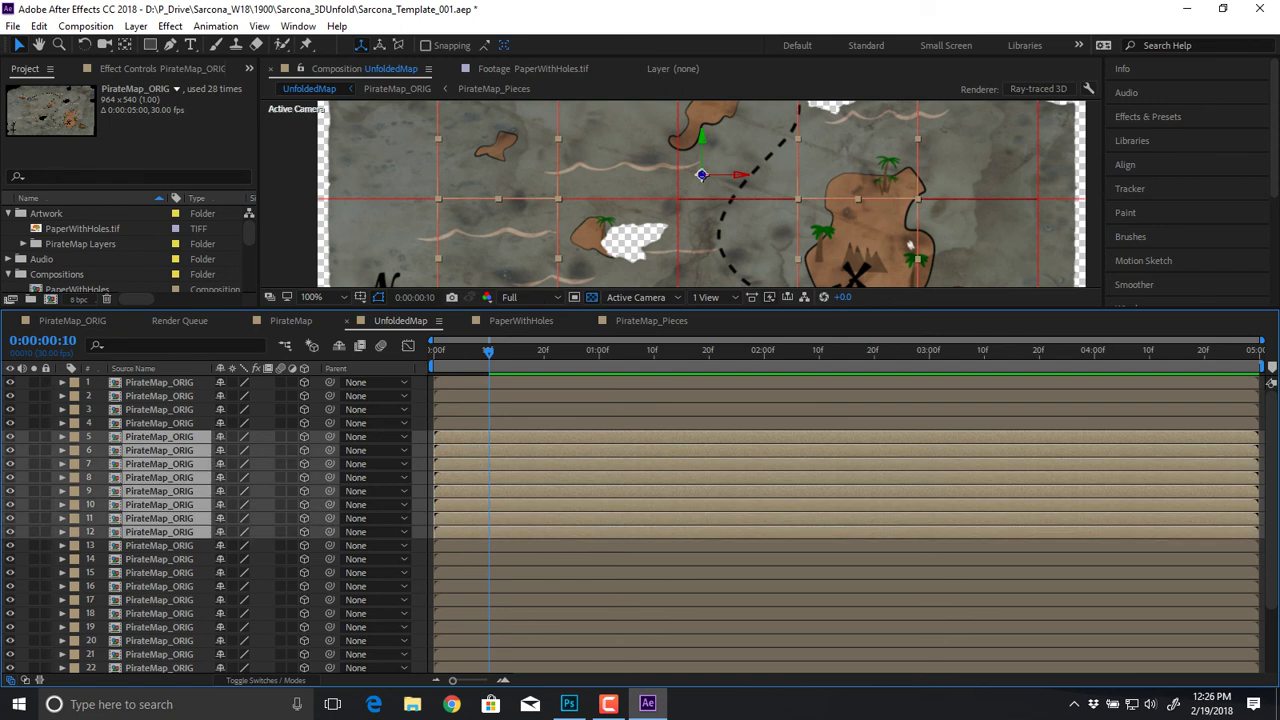
Step: Enlarge the composition view and select the two pieces above the centre and the upper piece to its left
drag(538, 309, 538, 437)
drag(640, 438, 640, 403)
key(ctrl+shift+a)
click(735, 113)
shift+click(618, 114)
shift+click(500, 180)
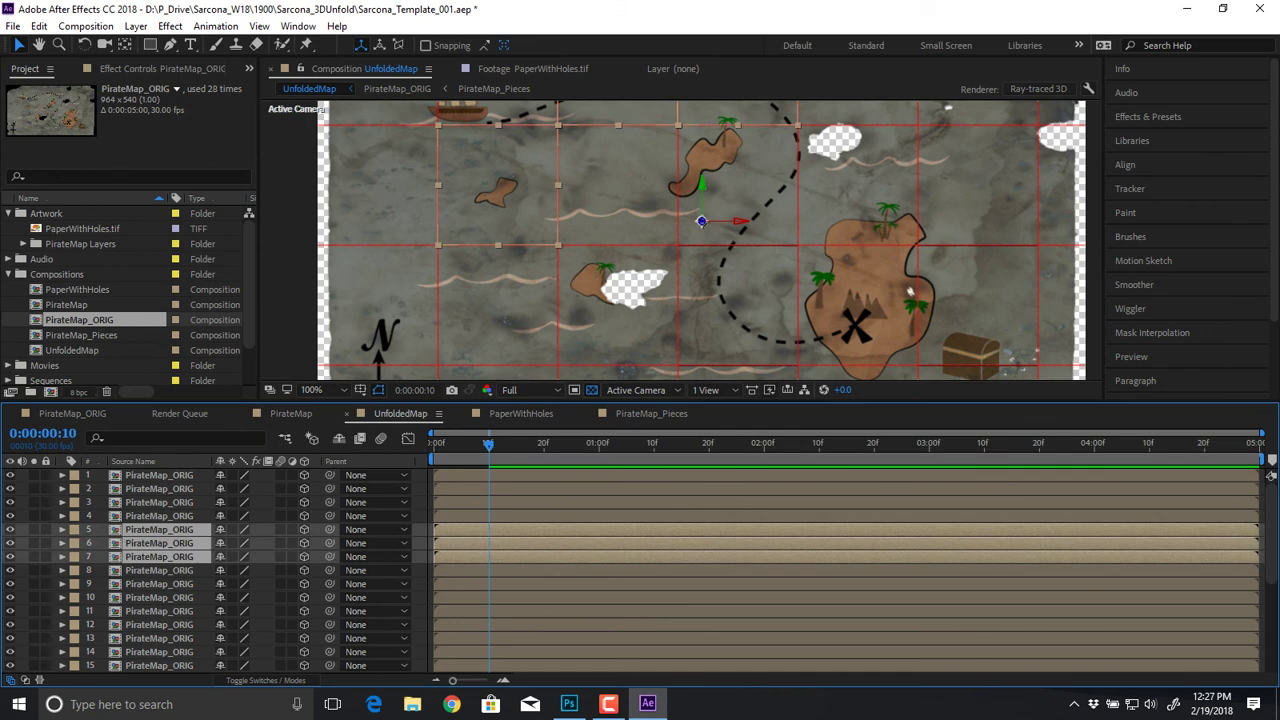
Step: Move the anchor point of layer 5, the piece above the upper-left central one, to the middle of its lower edge
key(ctrl+shift+a)
click(618, 114)
key(space)
drag(620, 160, 607, 238)
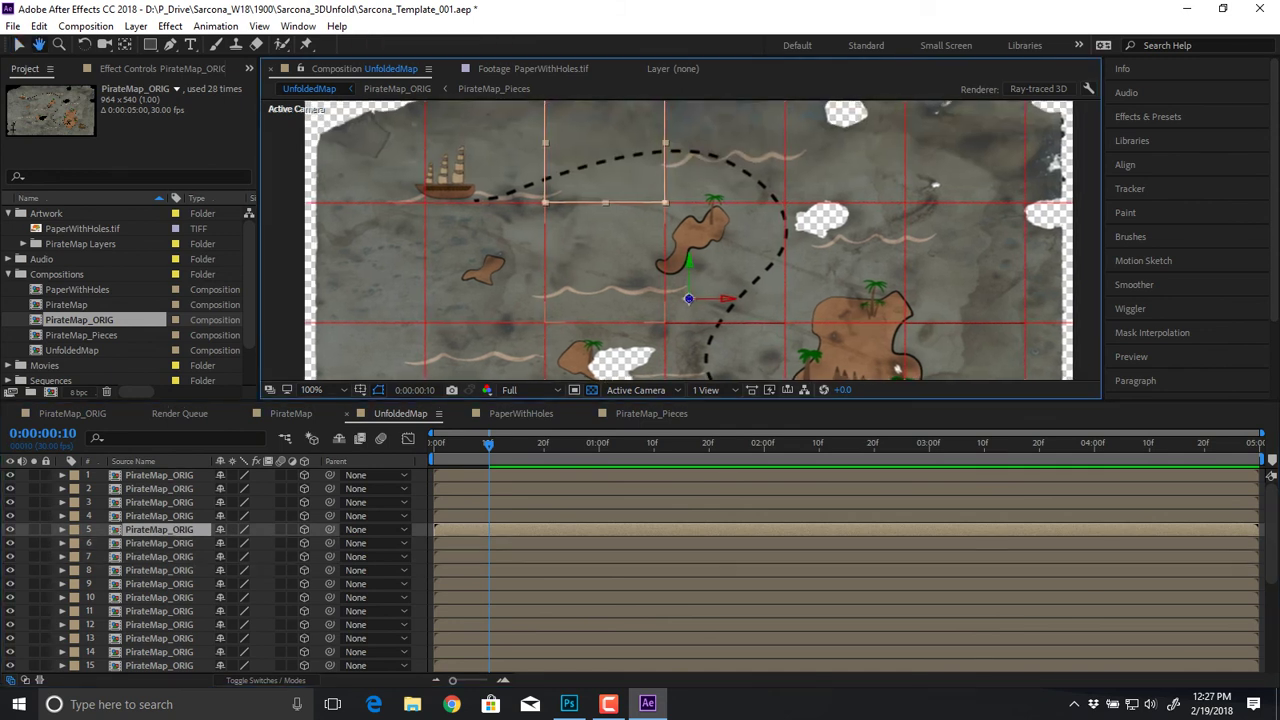
drag(687, 318, 652, 346)
key(v)
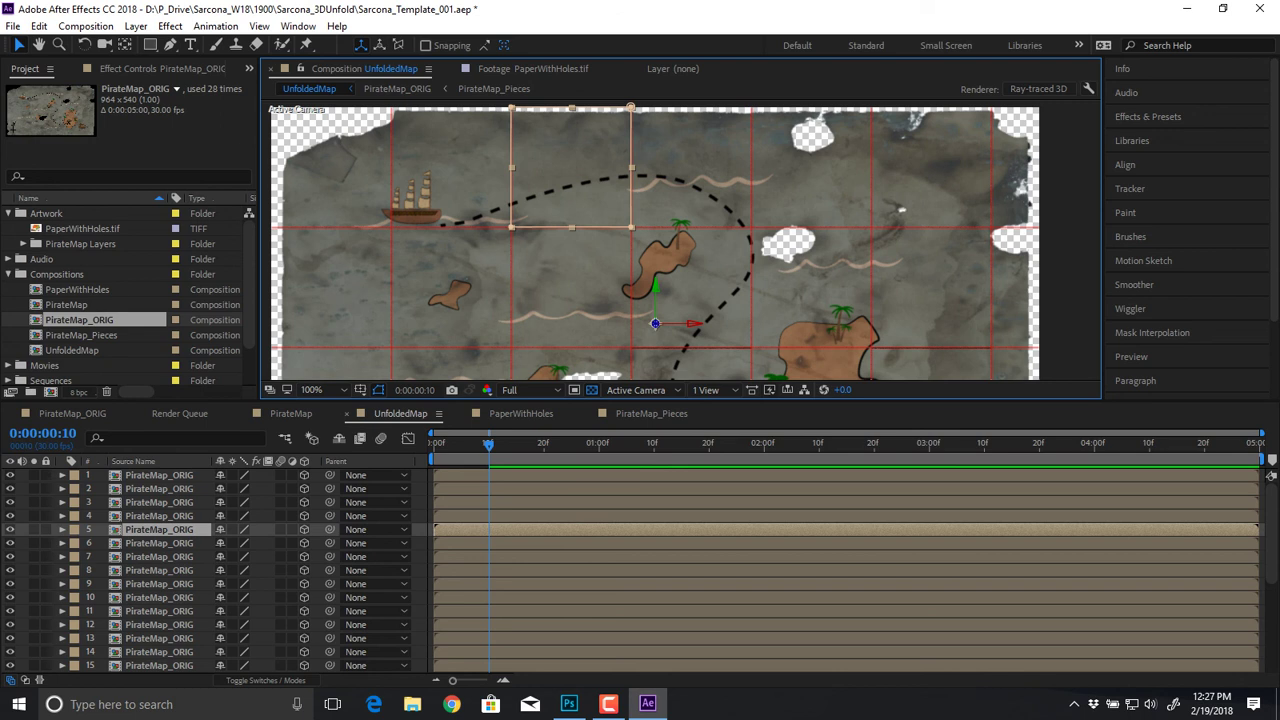
click(571, 288)
click(645, 330)
key(y)
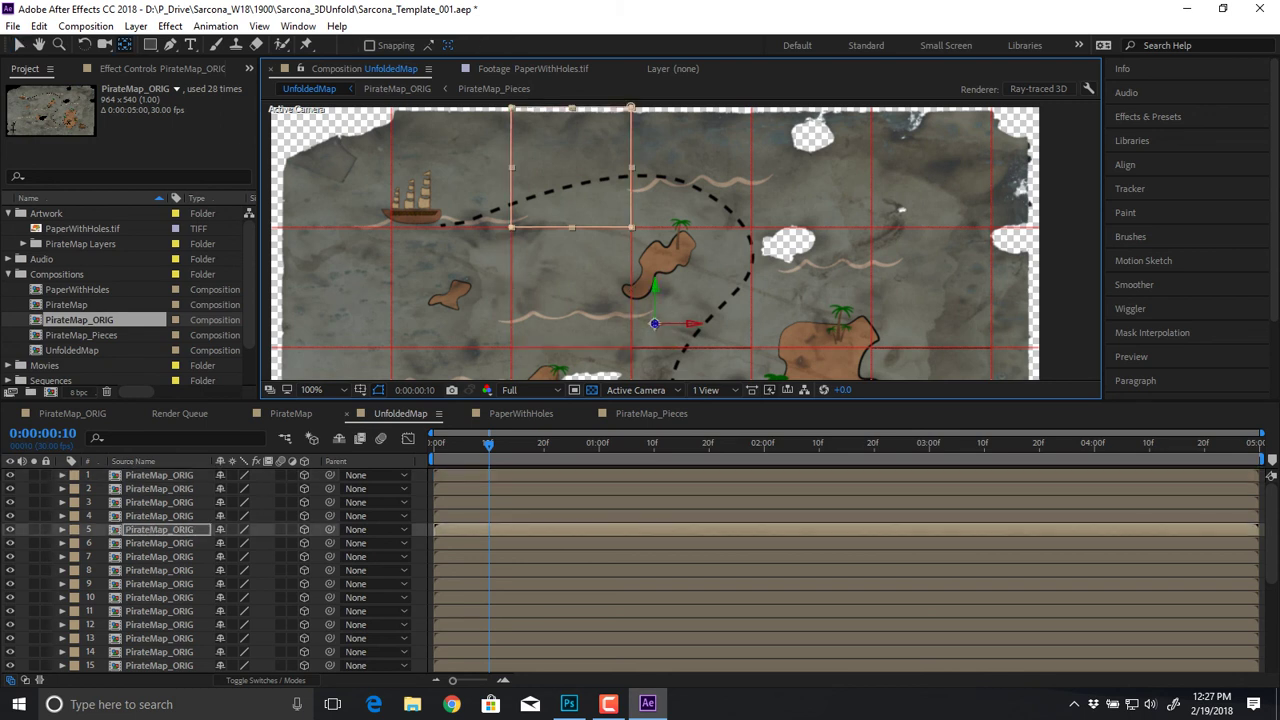
drag(655, 323, 569, 226)
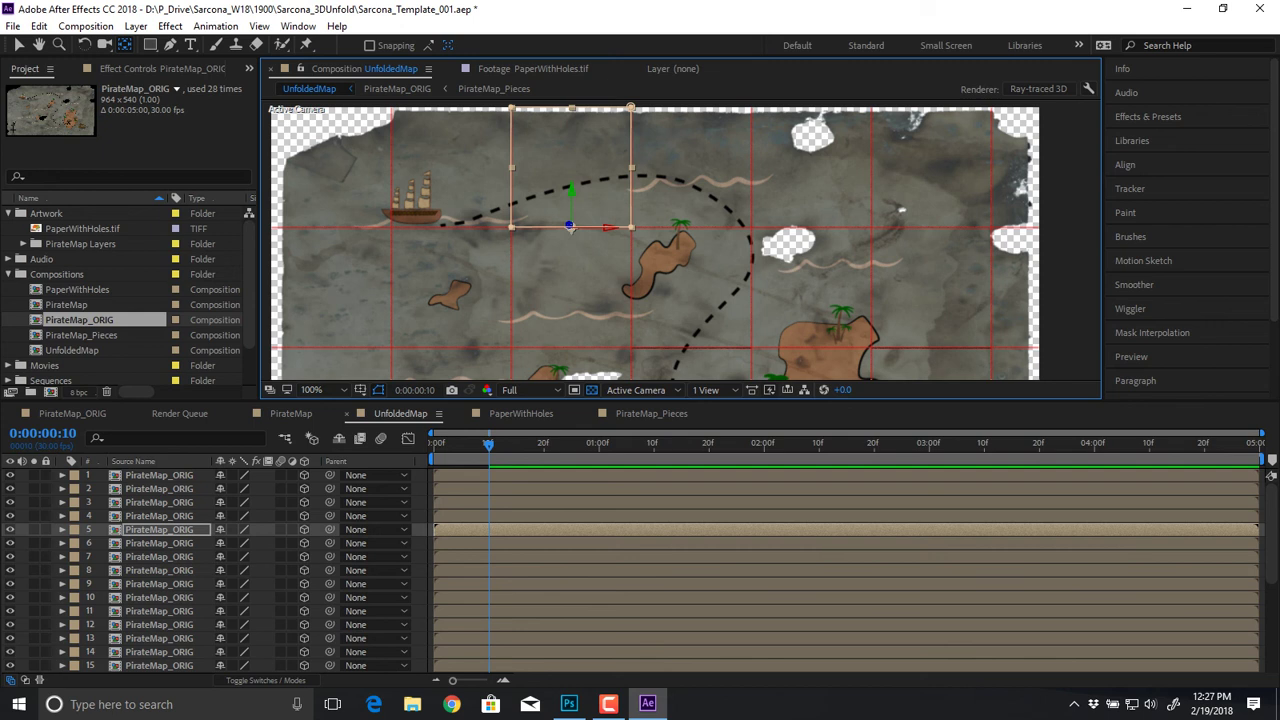
Step: Move layer 6's anchor point onto its lower edge and layer 7's anchor point into the lower-right part of its piece
click(159, 543)
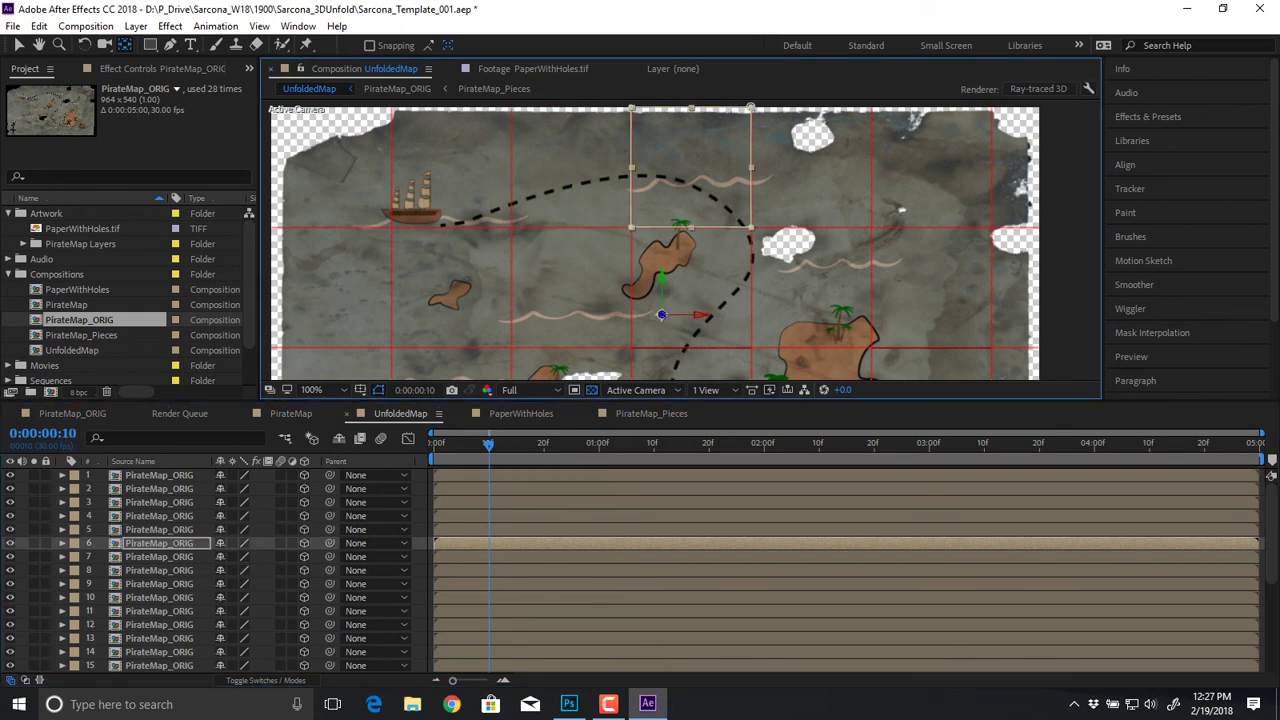
drag(655, 323, 698, 226)
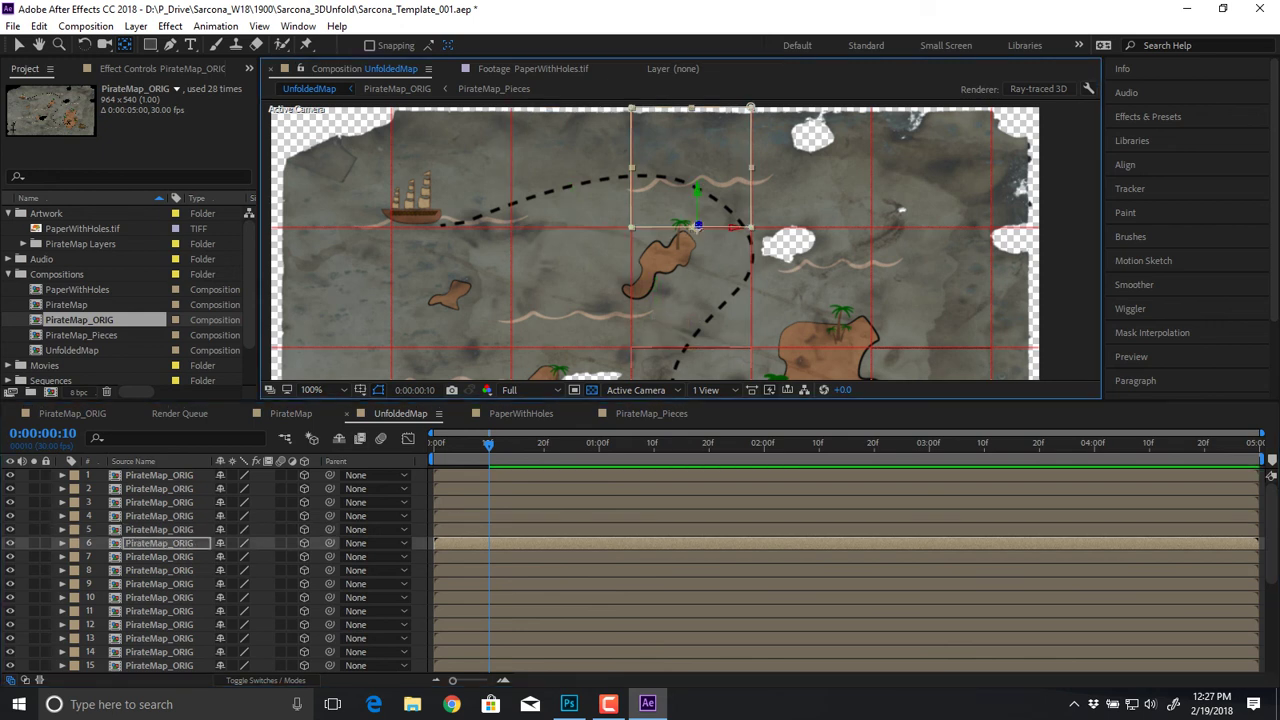
click(159, 557)
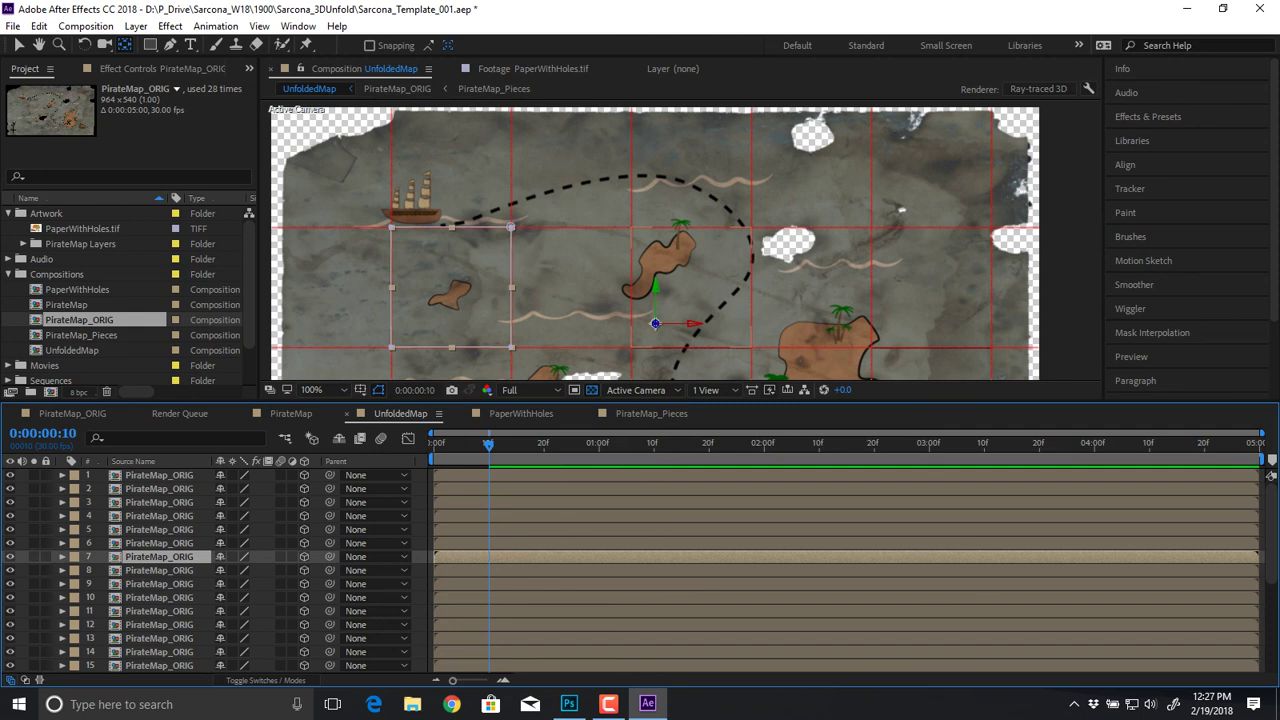
drag(655, 323, 476, 315)
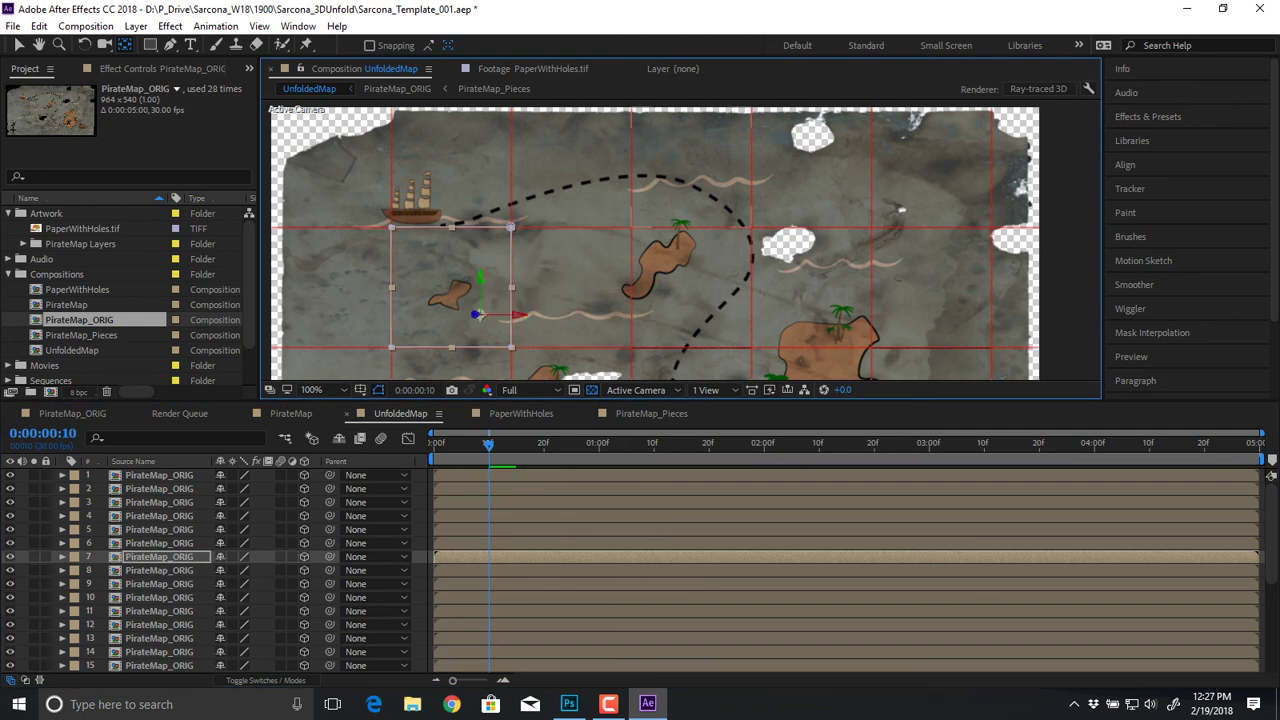
Step: Move layer 8's anchor point onto its left edge and layer 9's anchor point onto its right edge
key(ctrl+Down)
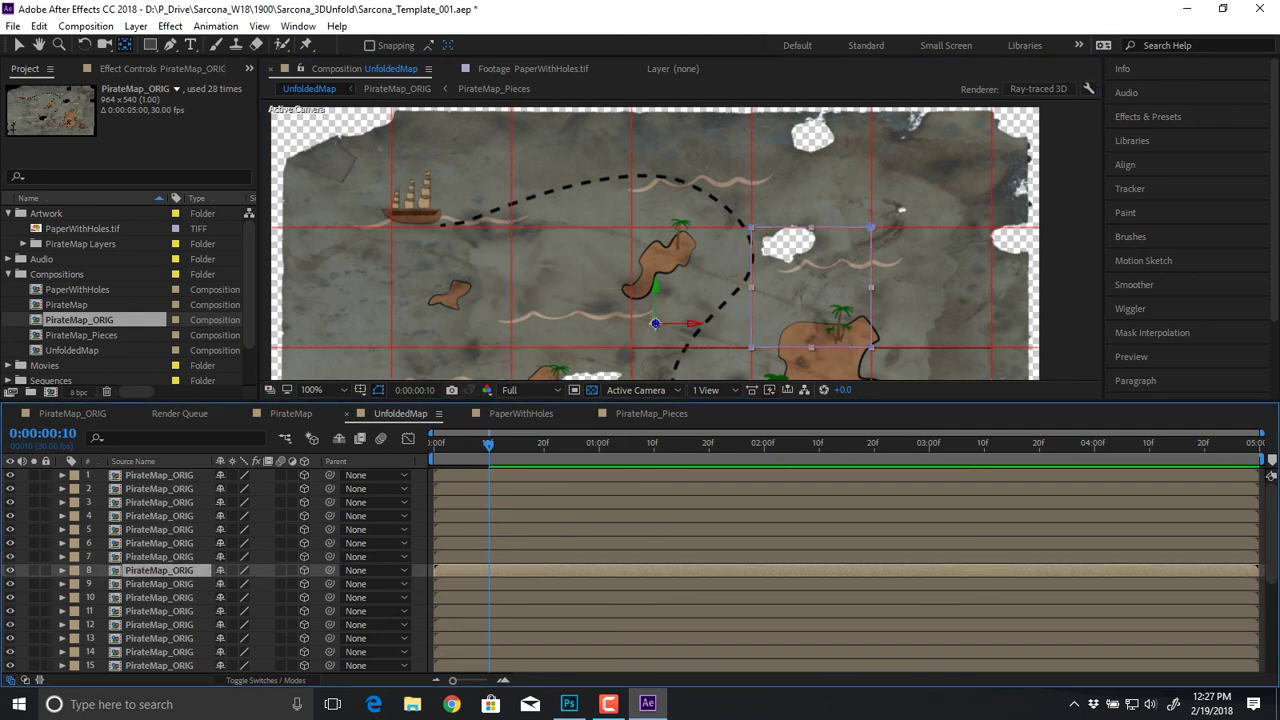
drag(655, 323, 757, 187)
key(space)
key(ctrl+Down)
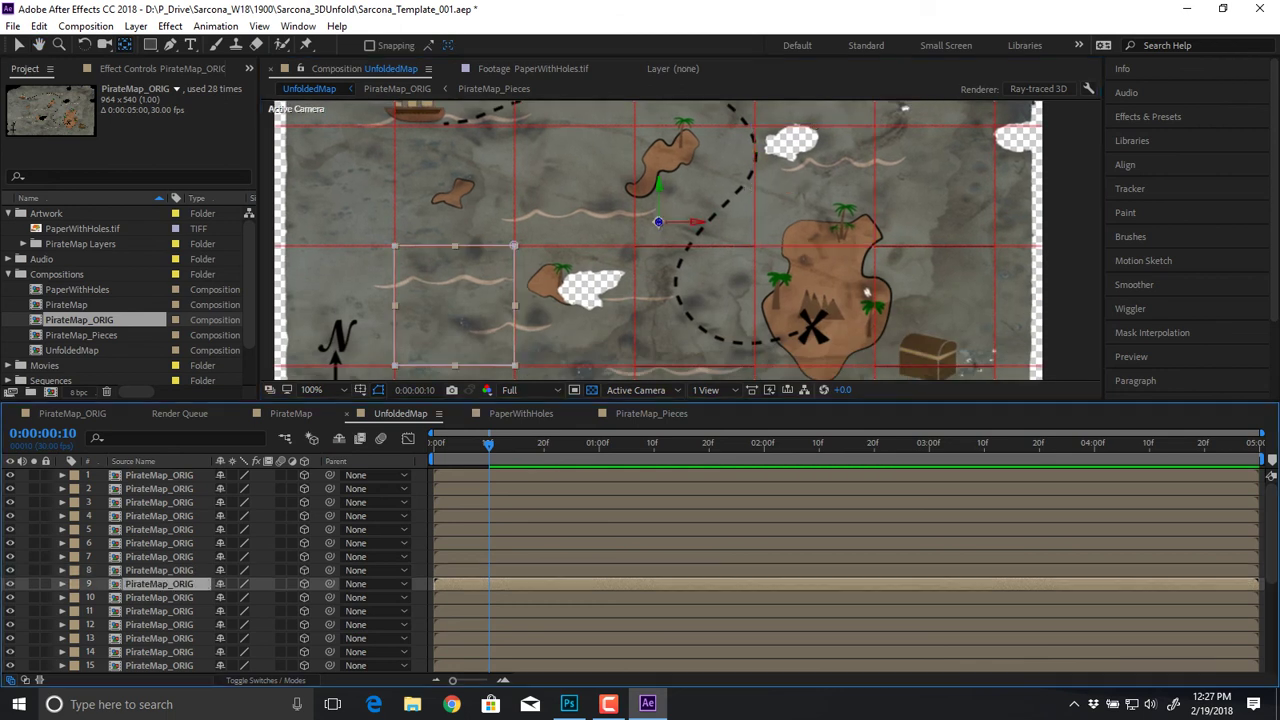
drag(658, 222, 510, 280)
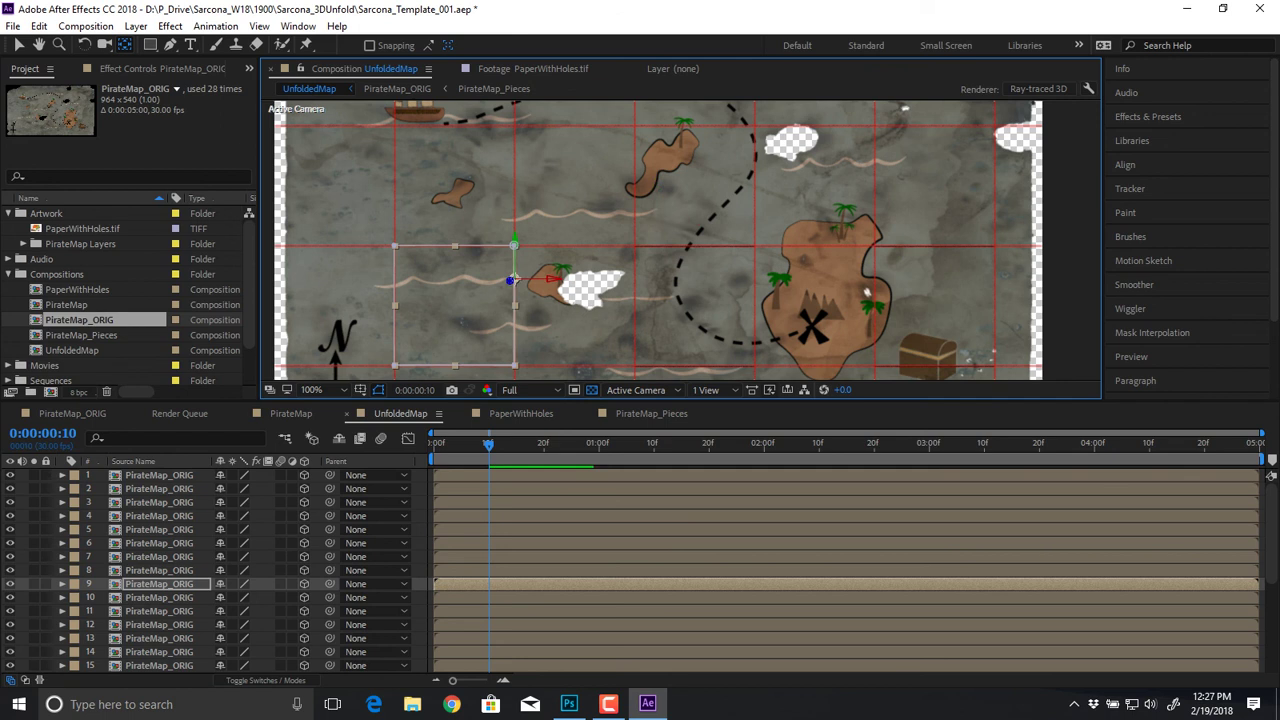
Step: Move layer 10's anchor point onto the left edge of its piece, where it meets the central pieces
click(160, 611)
click(160, 598)
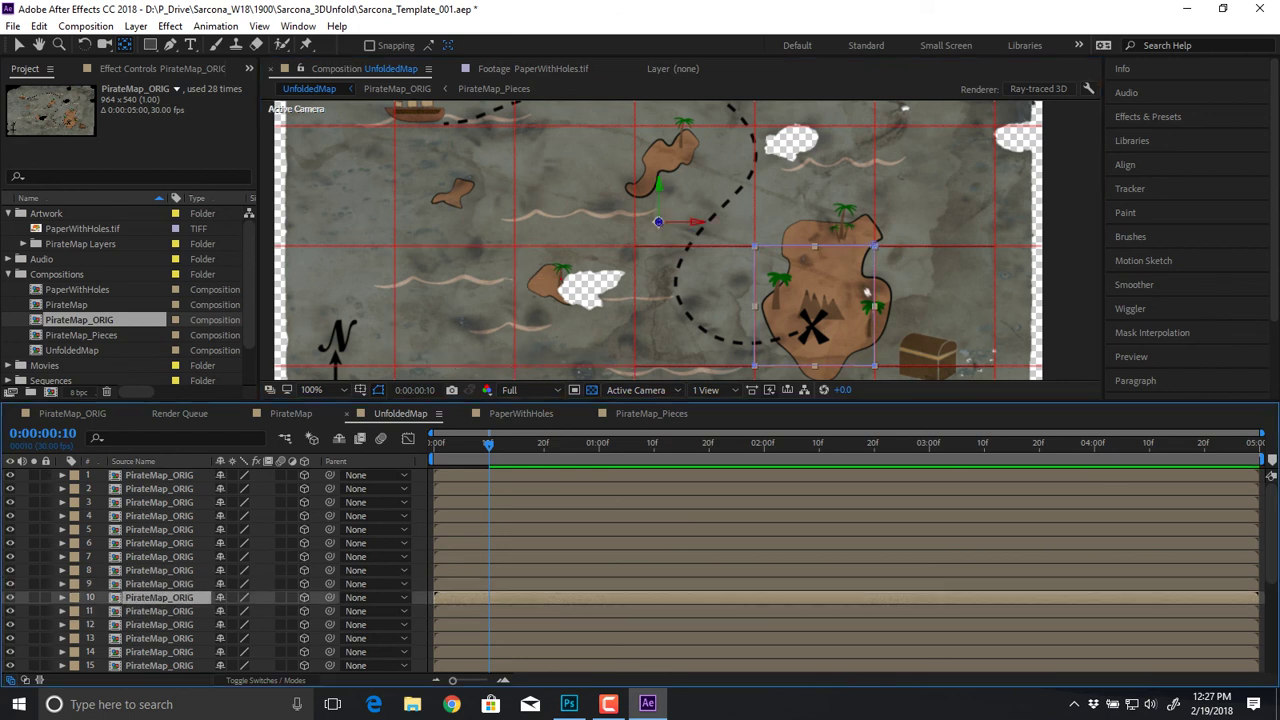
drag(658, 222, 757, 286)
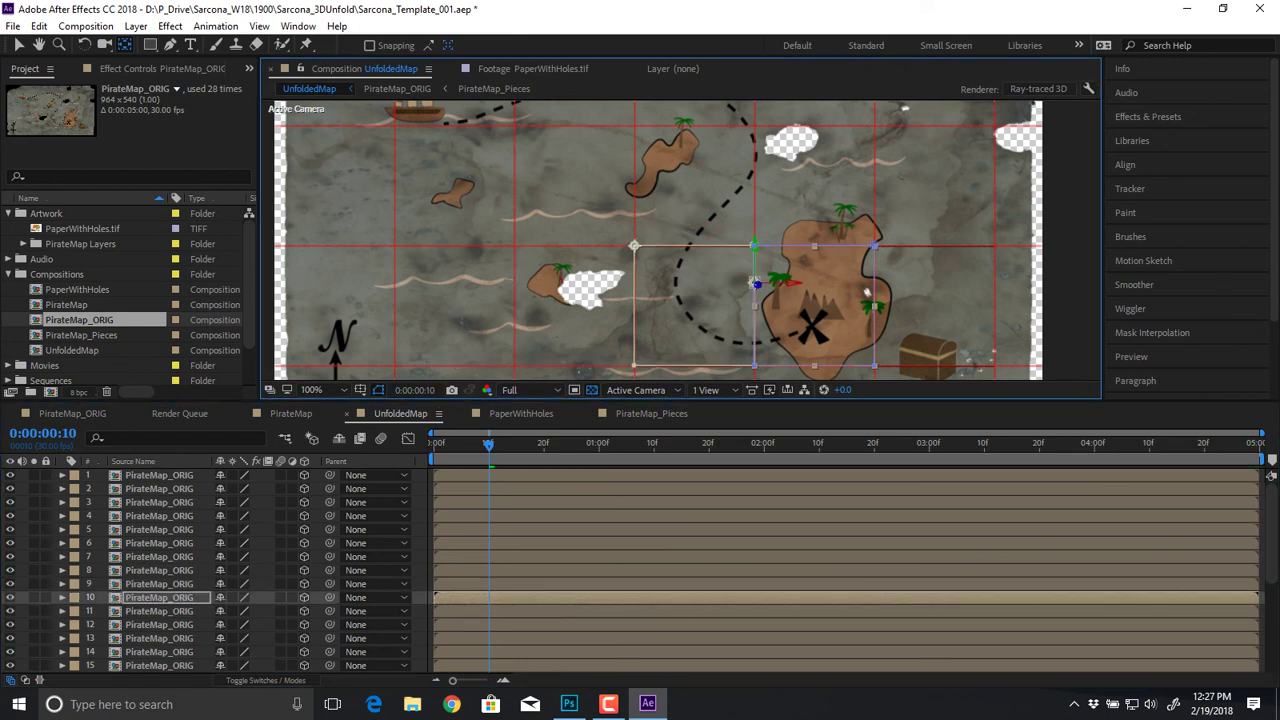
Step: Move the anchor points of layers 11 and 12, the pieces below the centre, onto their upper edges
key(ctrl+Down)
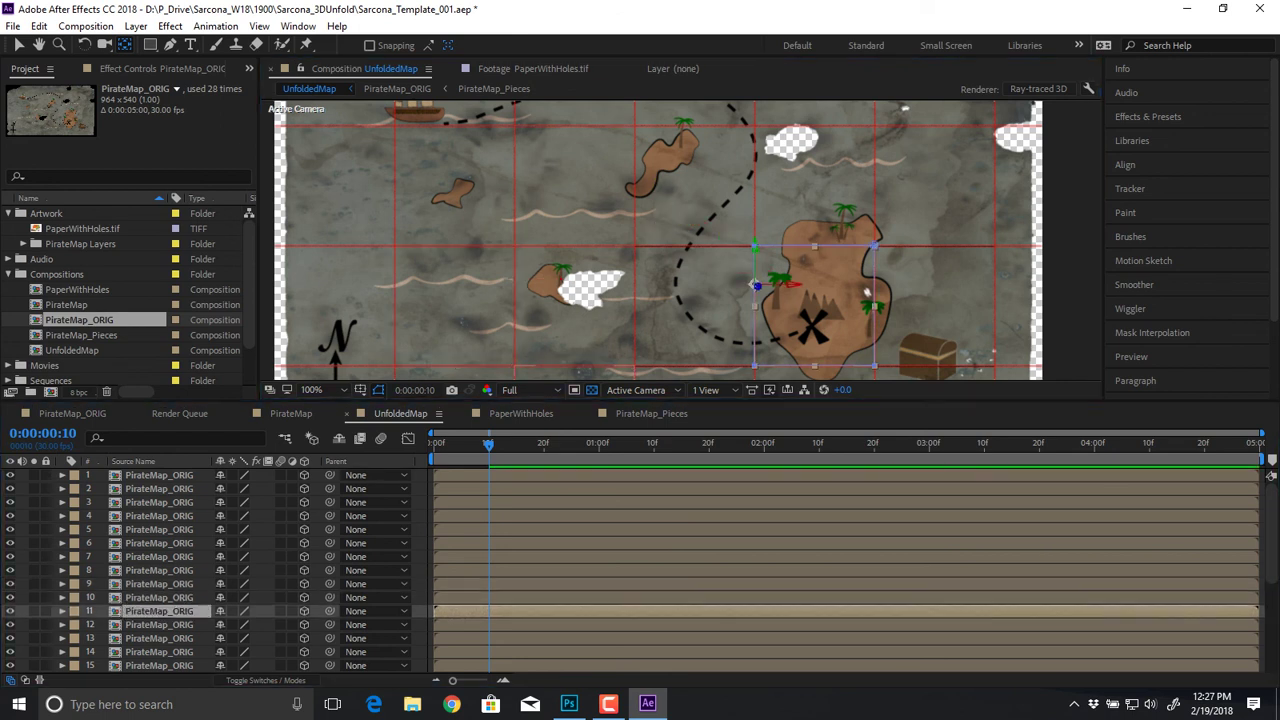
drag(658, 222, 587, 367)
key(ctrl+Down)
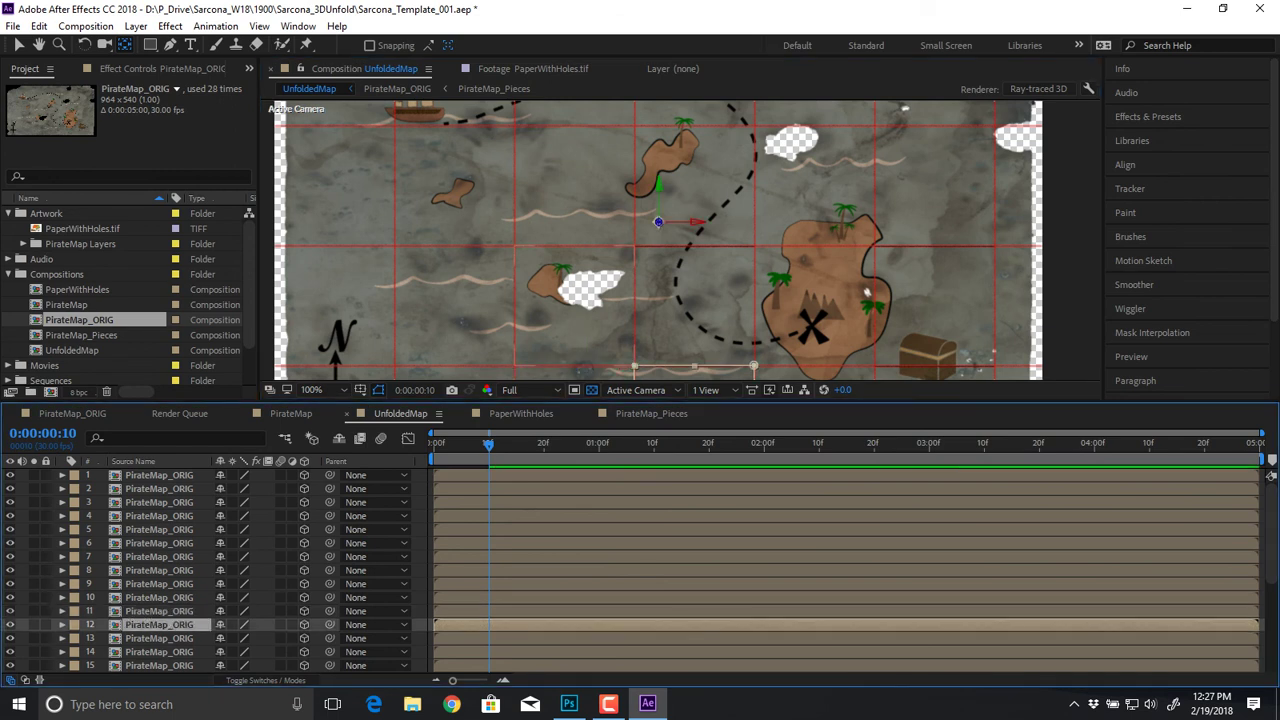
drag(658, 222, 671, 368)
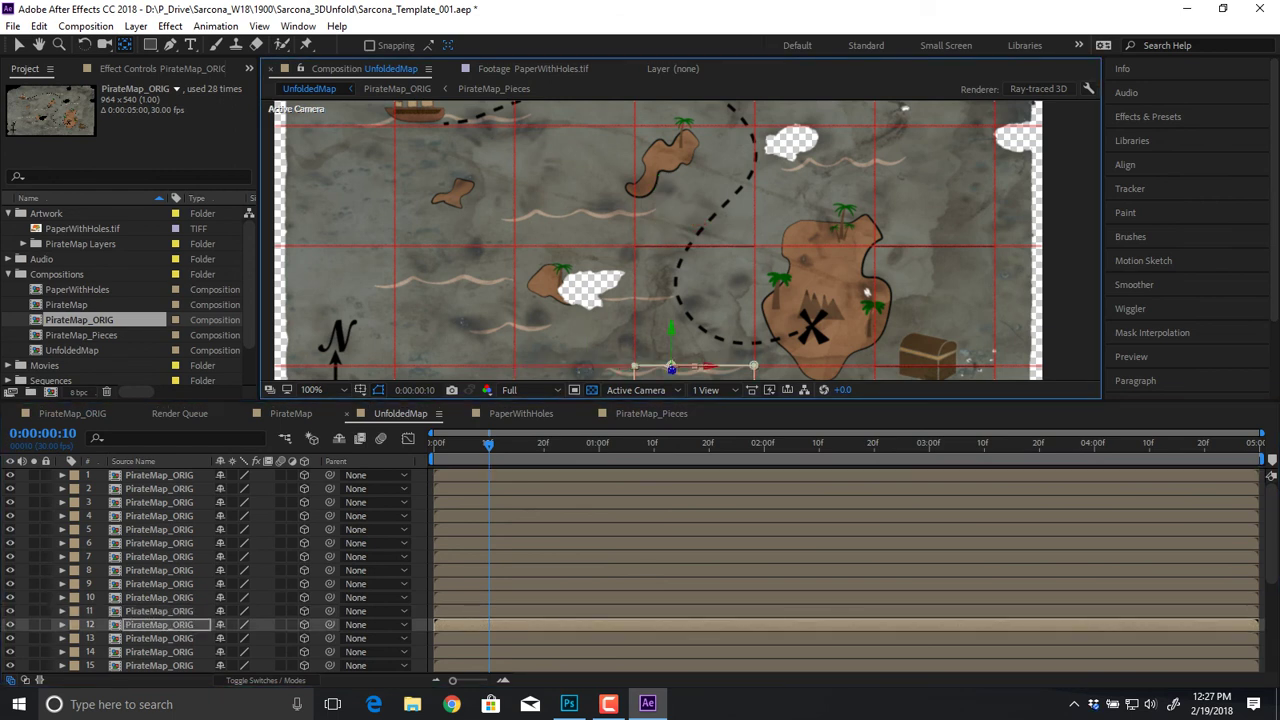
Step: Set layer 5's X Rotation to -84° at frame 0 and start keyframing it there
key(comma)
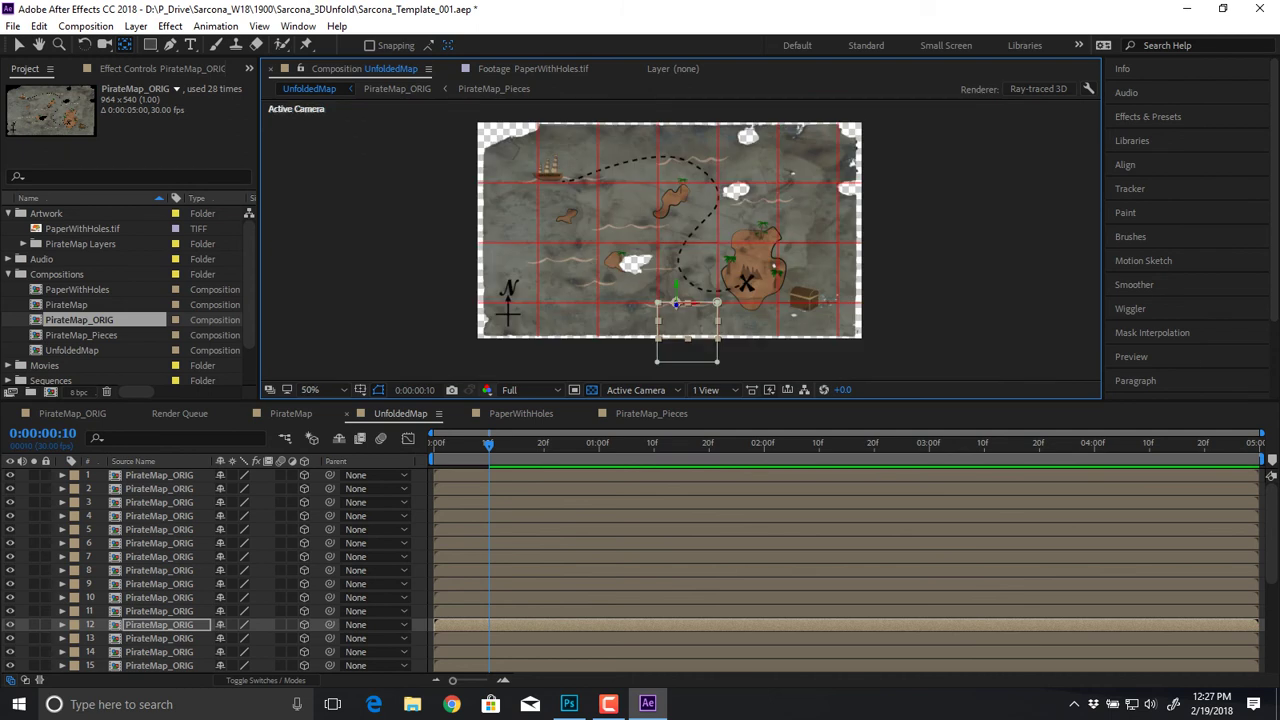
click(160, 530)
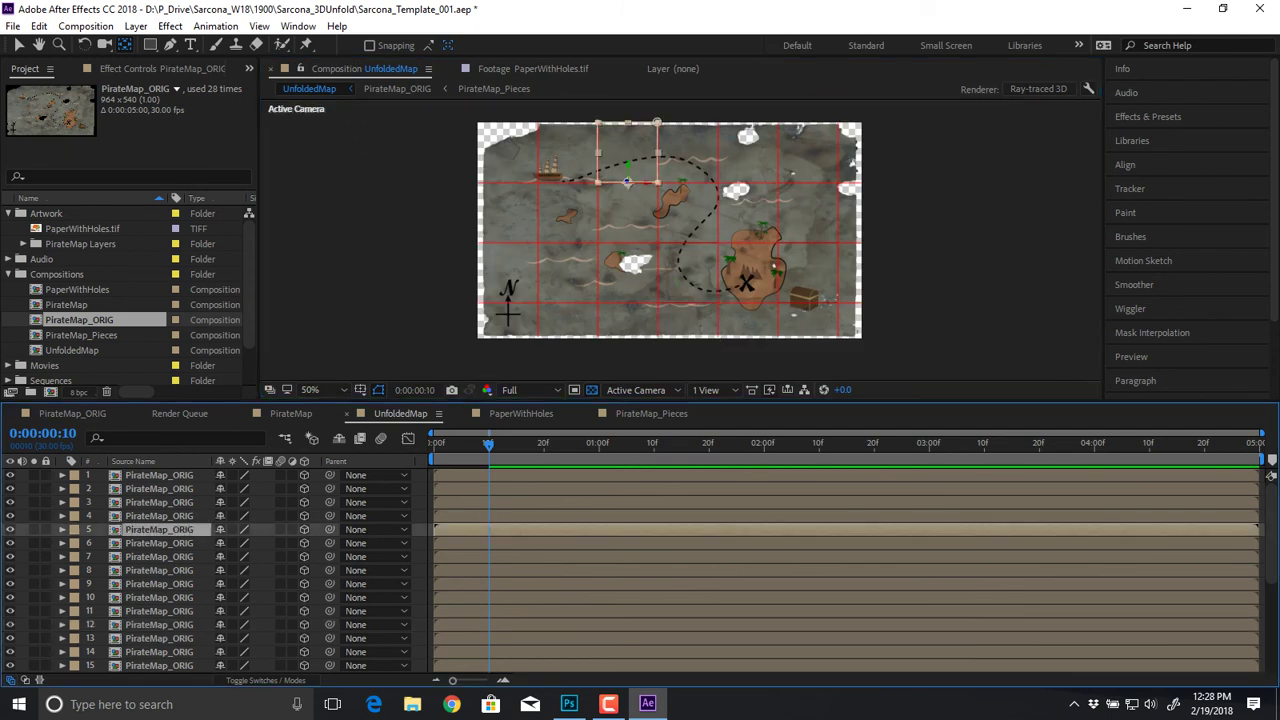
key(r)
key(period)
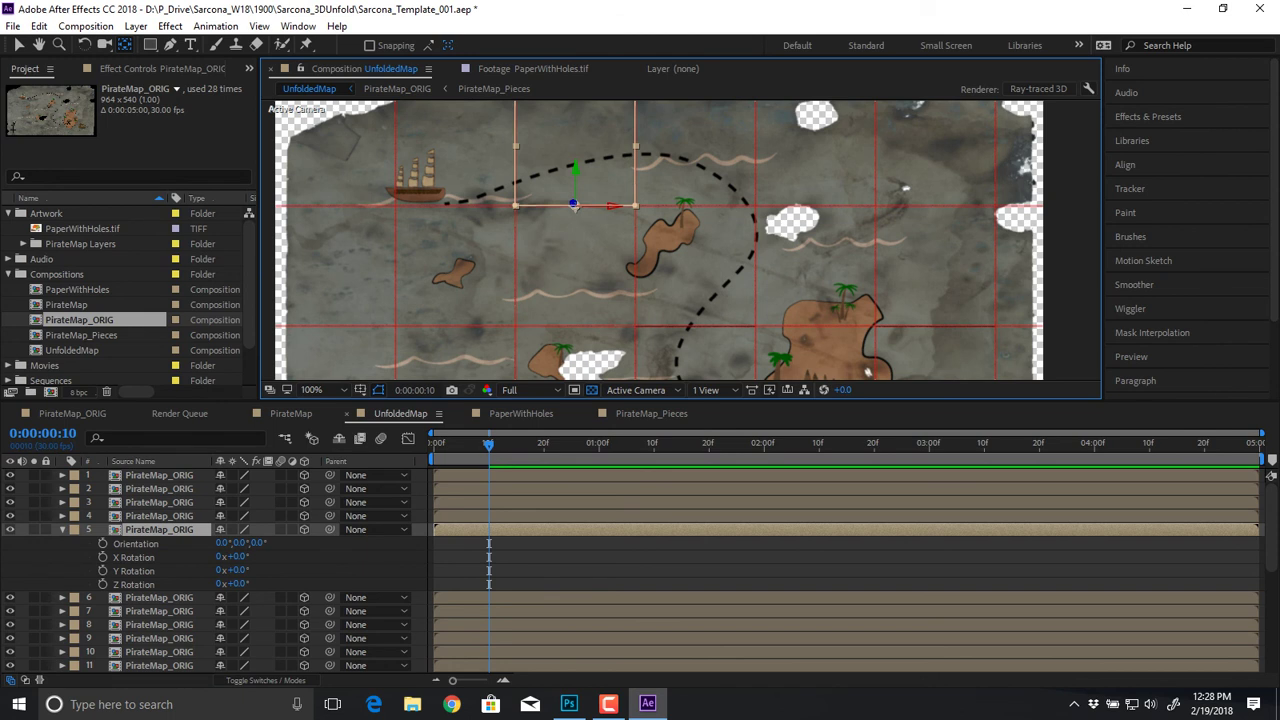
key(Home)
key(v)
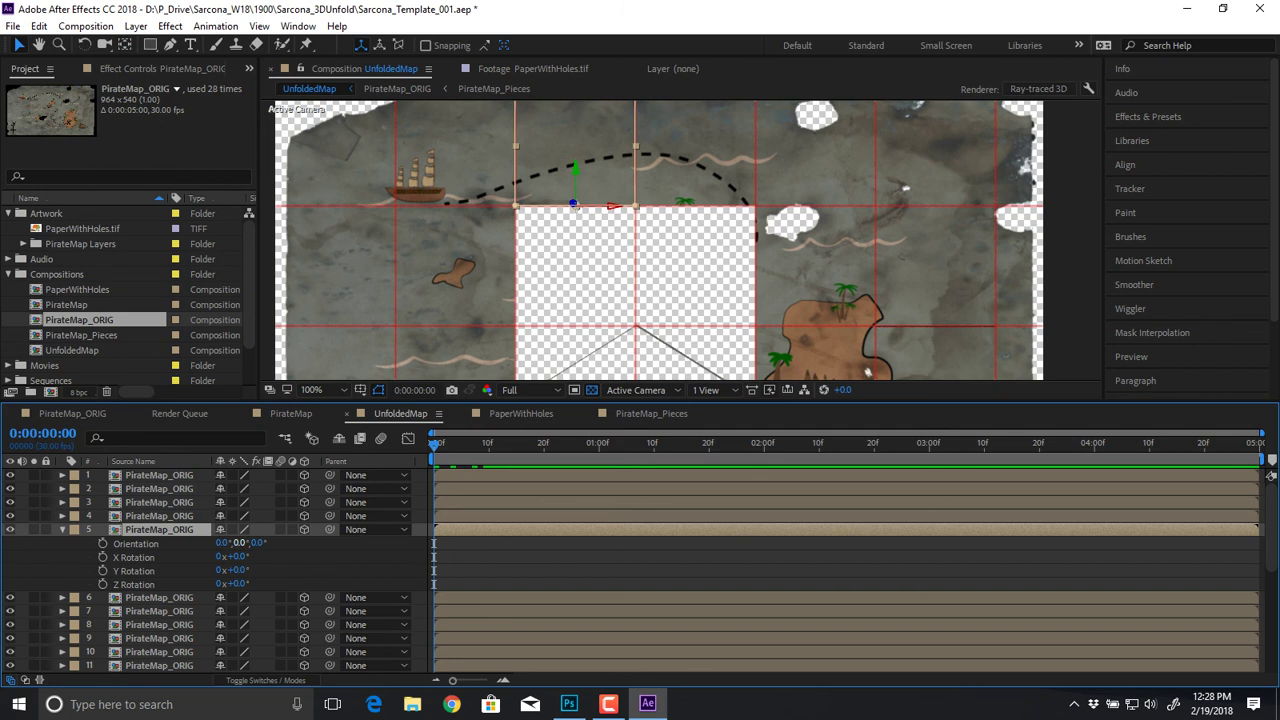
drag(238, 557, 154, 556)
key(Return)
click(103, 557)
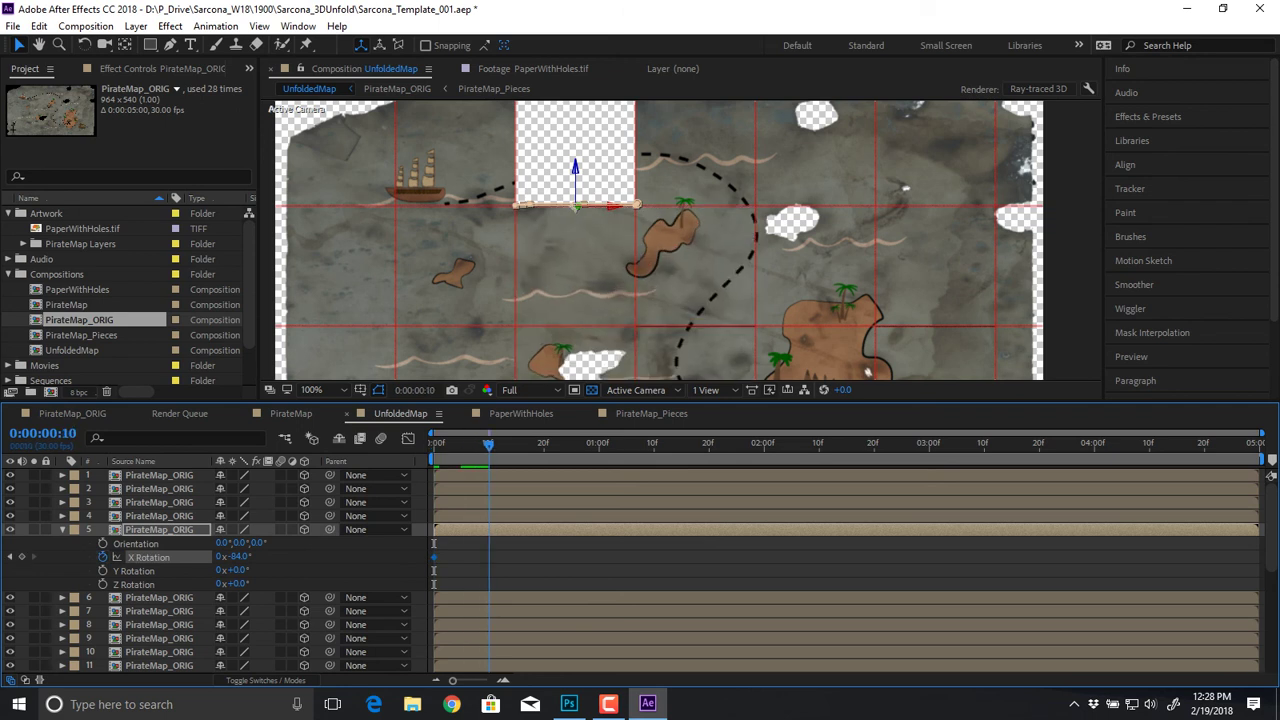
Step: Add an X Rotation keyframe of 0° at frame 10 on layer 5
click(240, 557)
text(0)
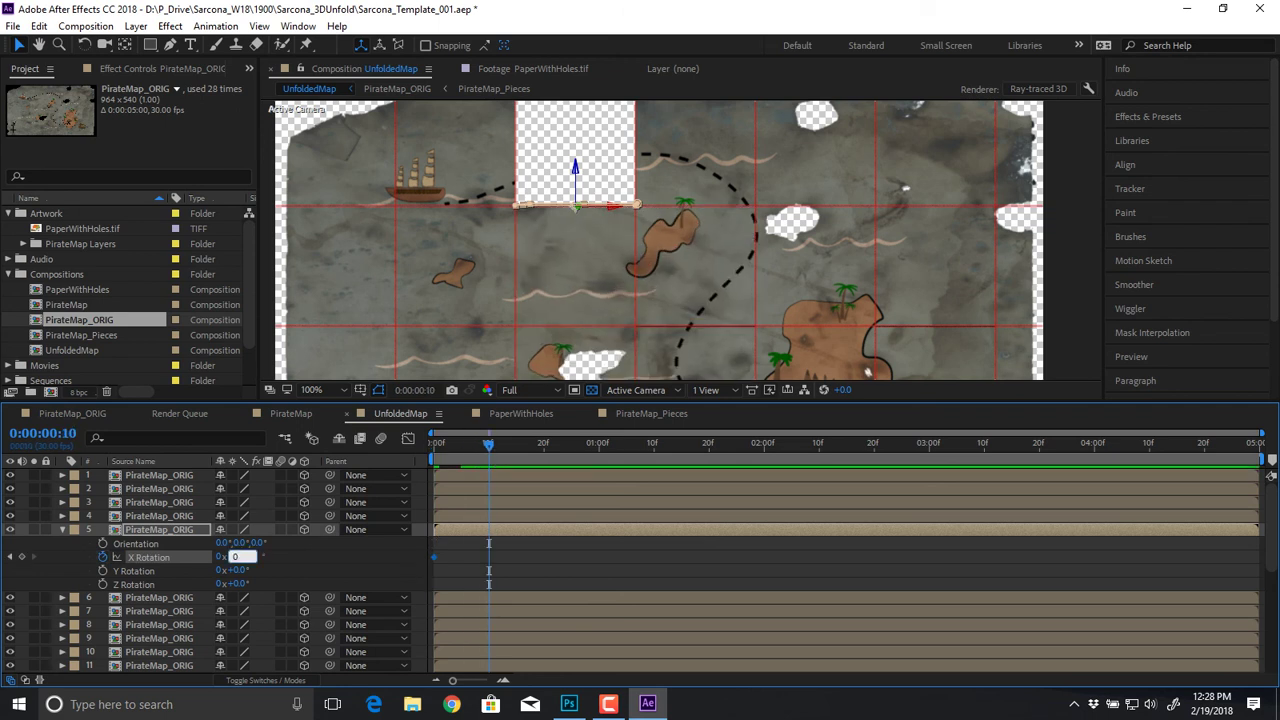
key(Return)
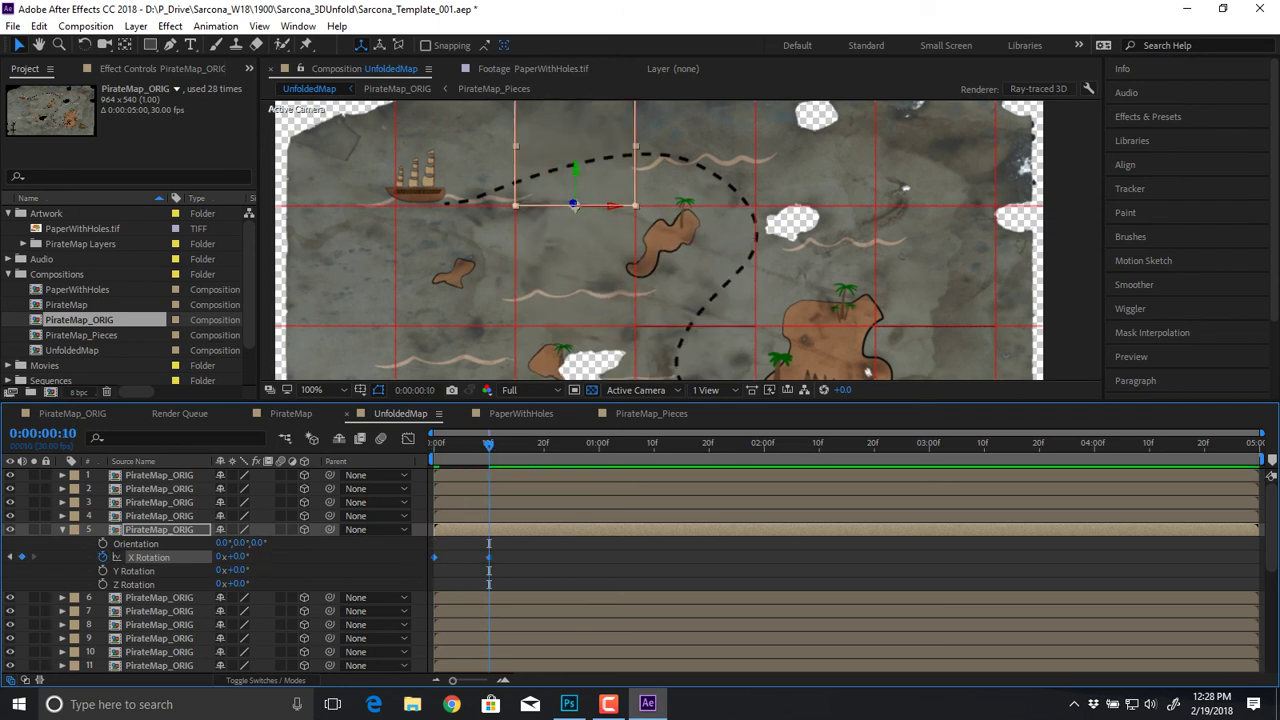
Step: Paste layer 5's X Rotation keyframes onto layer 6 at frames 0 and 10, and scrub through to frame 15
click(695, 158)
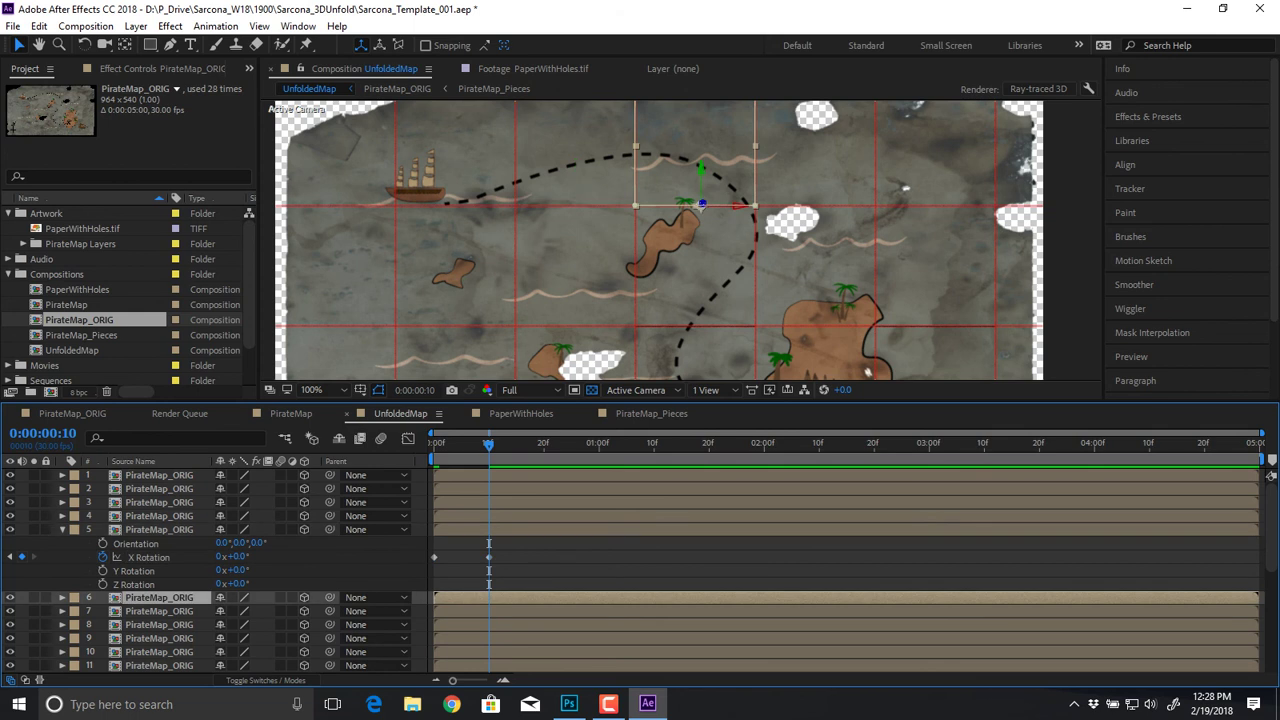
key(r)
click(134, 625)
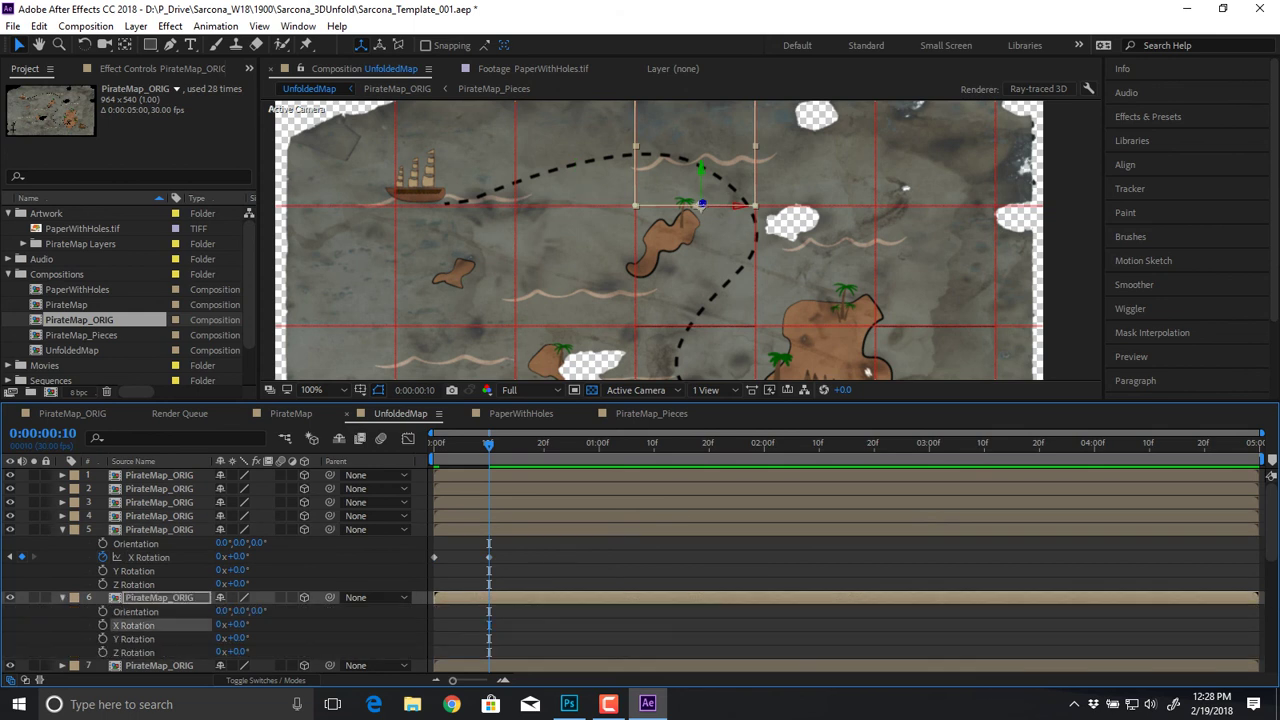
key(ctrl+v)
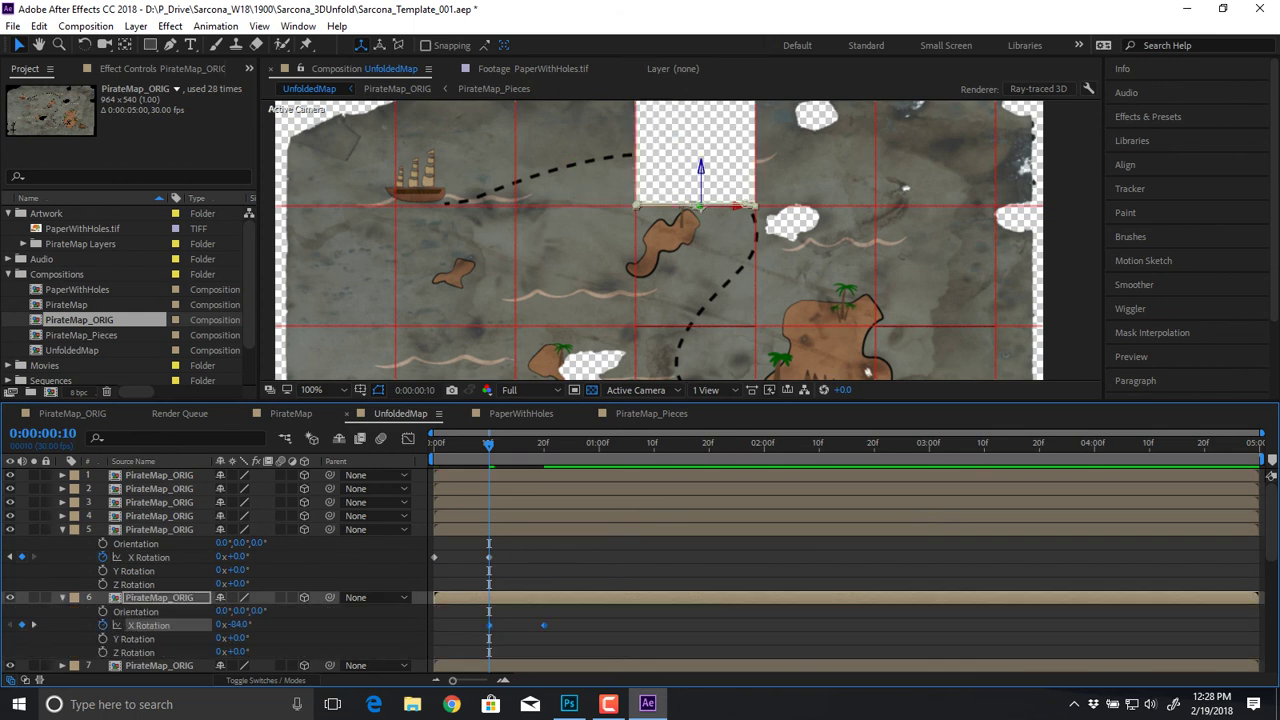
drag(462, 446, 516, 446)
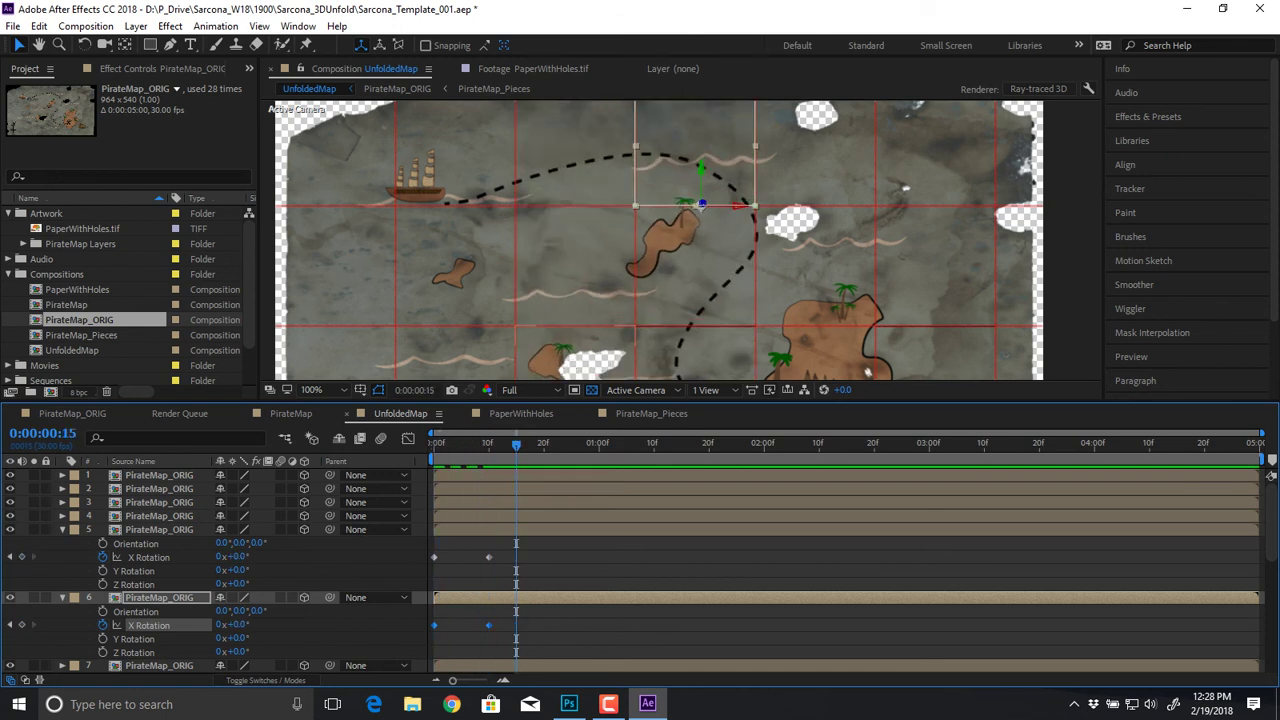
Step: Collapse the properties of layers 5 and 6 and reveal the rotation properties of layer 7
key(r)
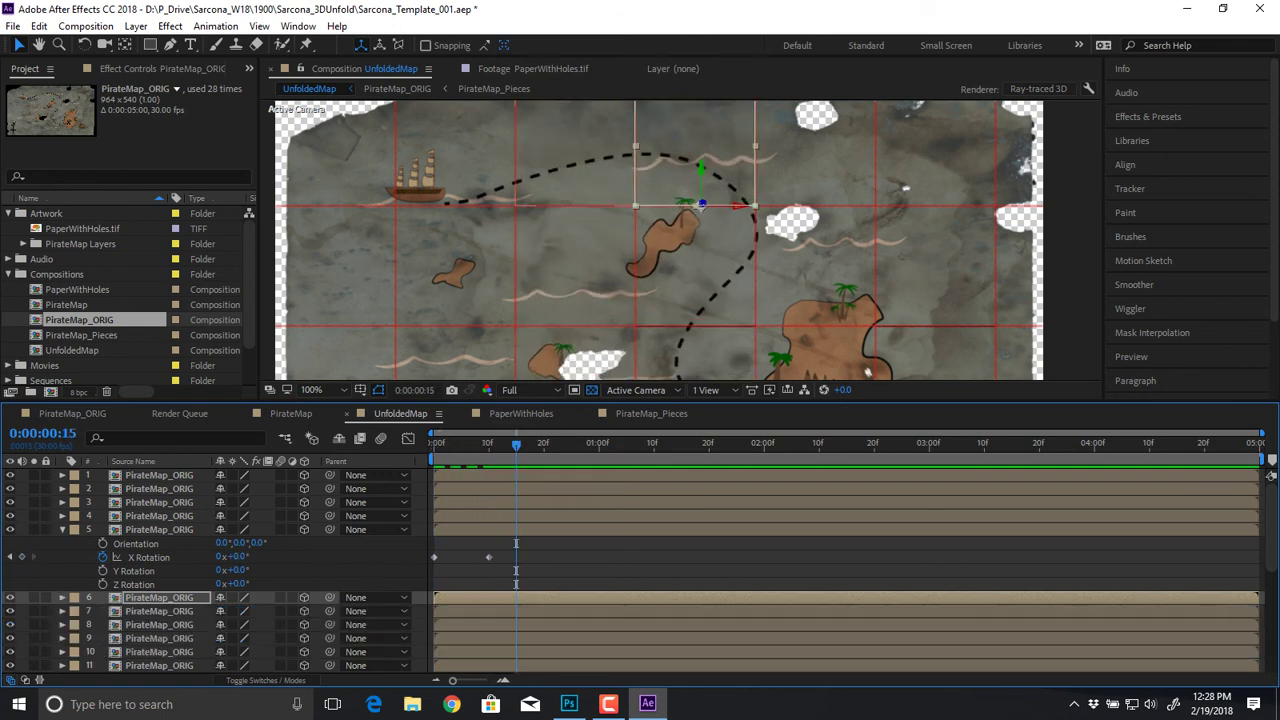
key(ctrl+Up)
key(r)
key(ctrl+Down)
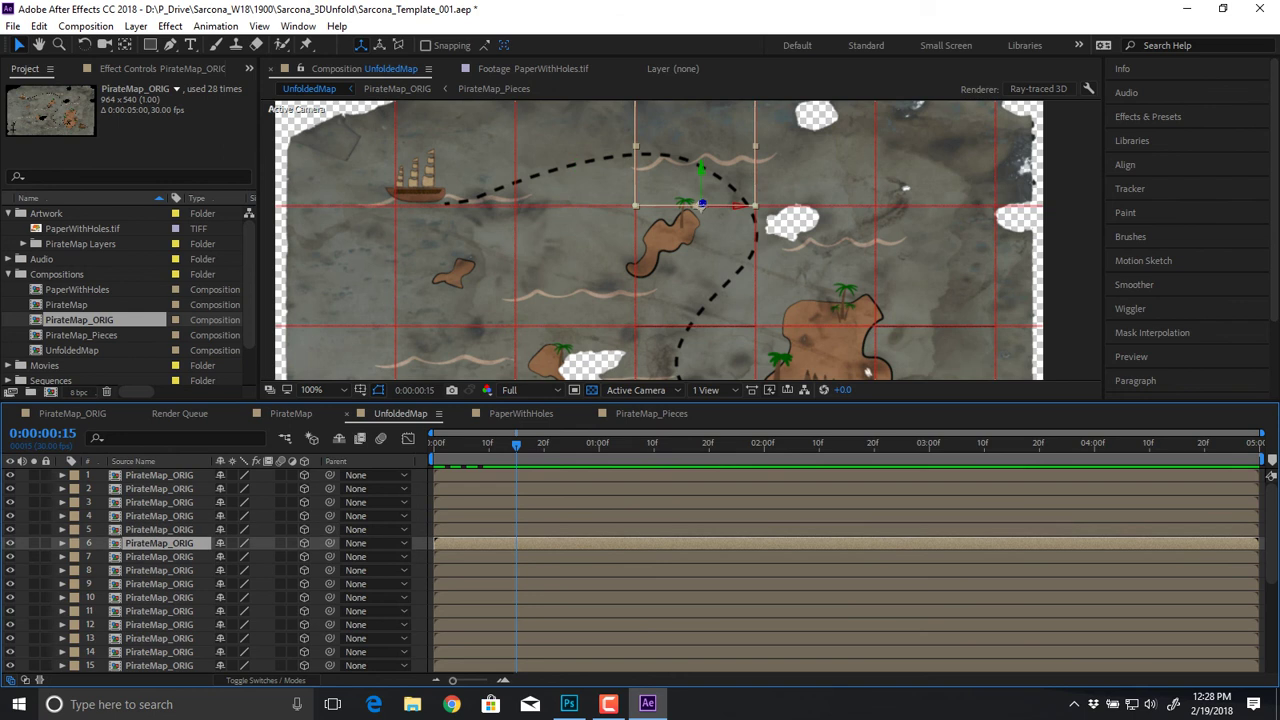
key(ctrl+Down)
key(r)
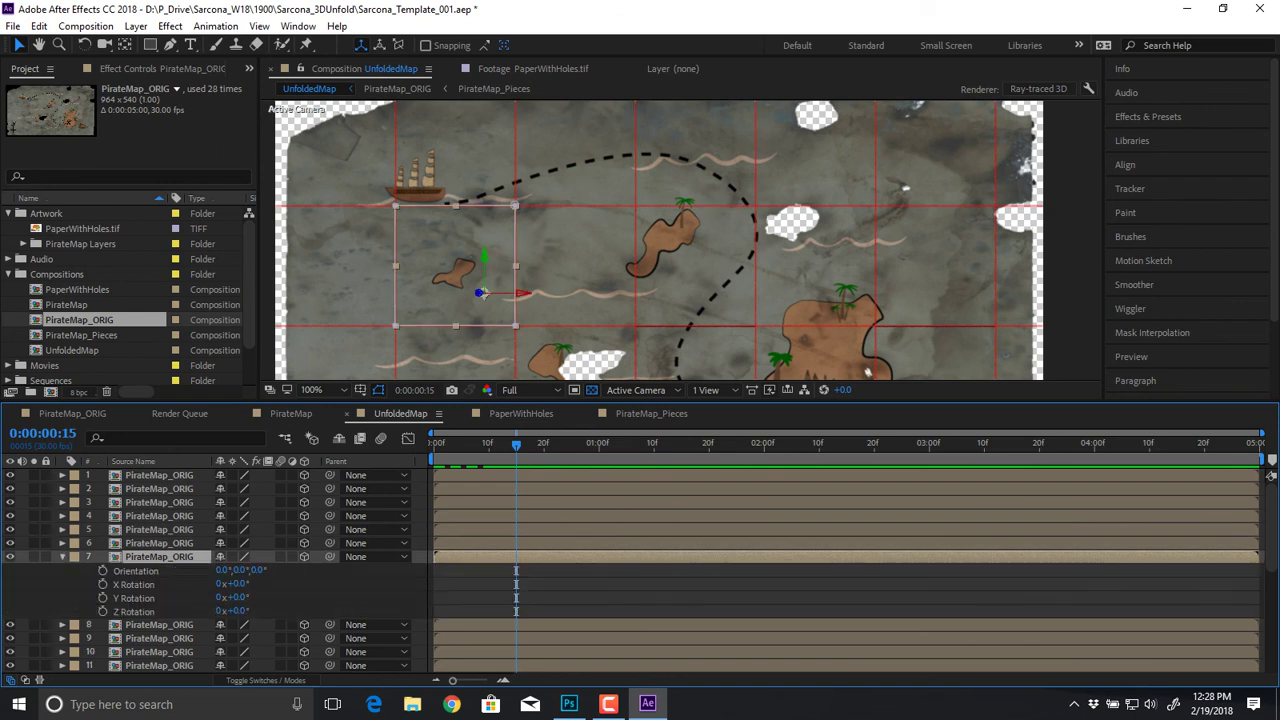
Step: Reveal layer 8's rotation properties and move layer 7's anchor point onto its fold edge beside the central pieces
key(ctrl+Down)
key(r)
drag(238, 584, 282, 584)
key(ctrl+z)
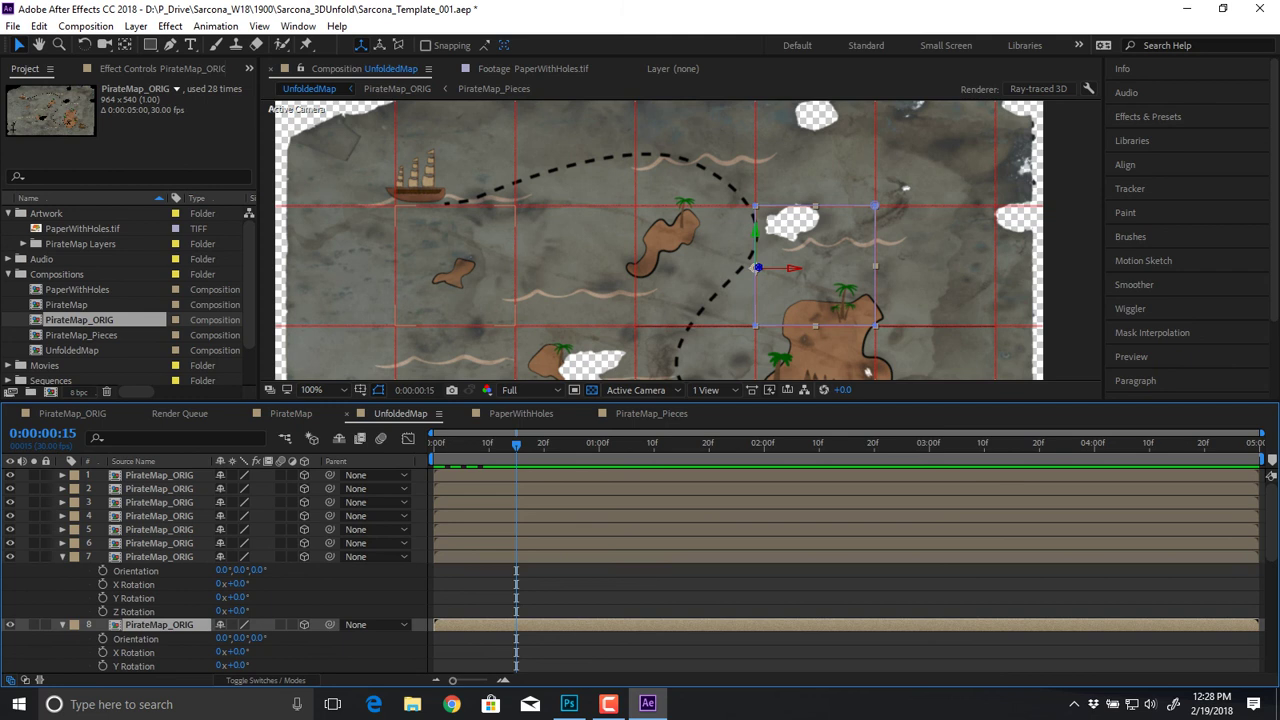
key(ctrl+Up)
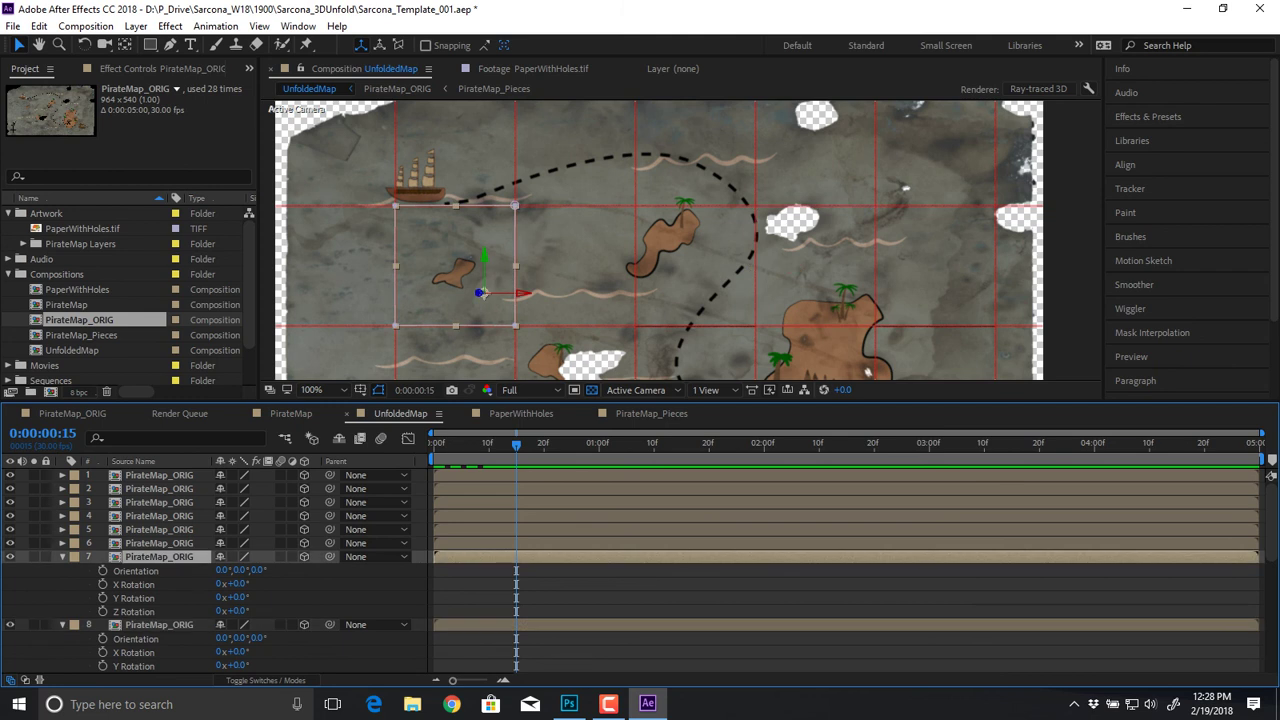
key(y)
drag(481, 292, 514, 279)
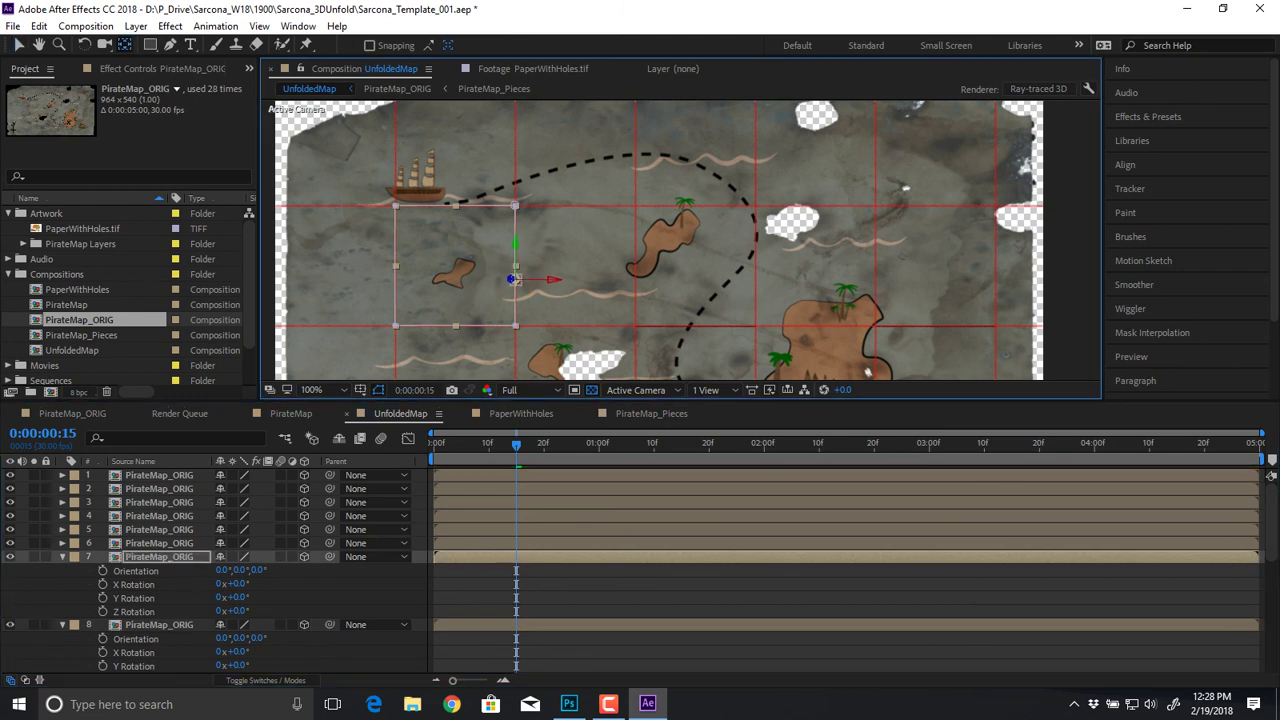
Step: Set layer 7's Y Rotation to 83° and start keyframing it at frame 0
drag(238, 598, 294, 598)
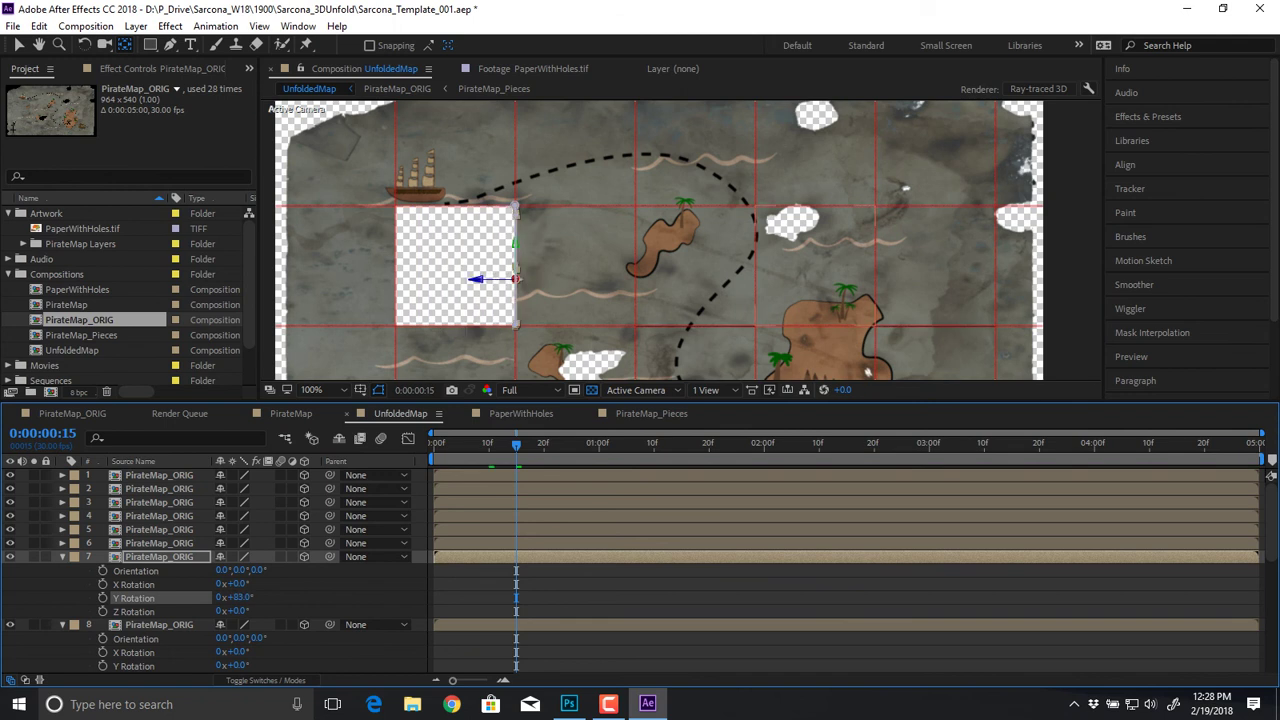
key(Home)
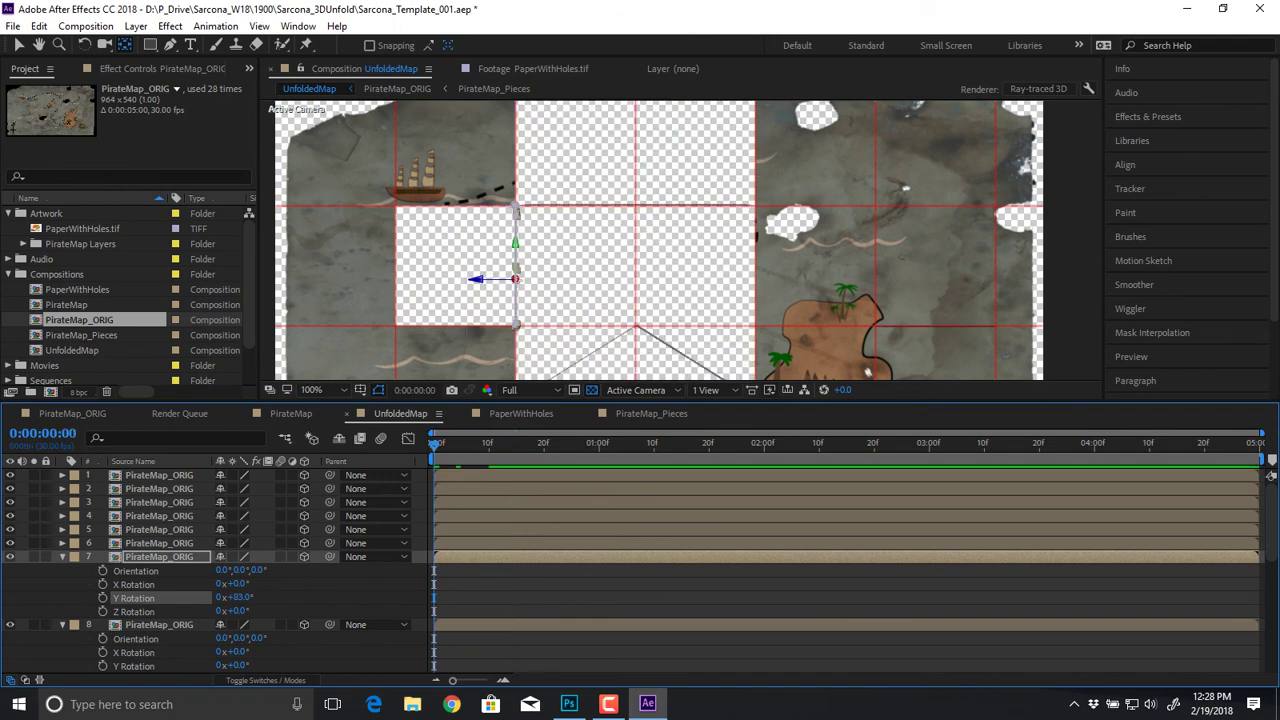
click(102, 597)
key(v)
Step: Add a Y Rotation keyframe of 0° at frame 10 on layer 7 and scrub back to frame 0
key(shift+Page_Down)
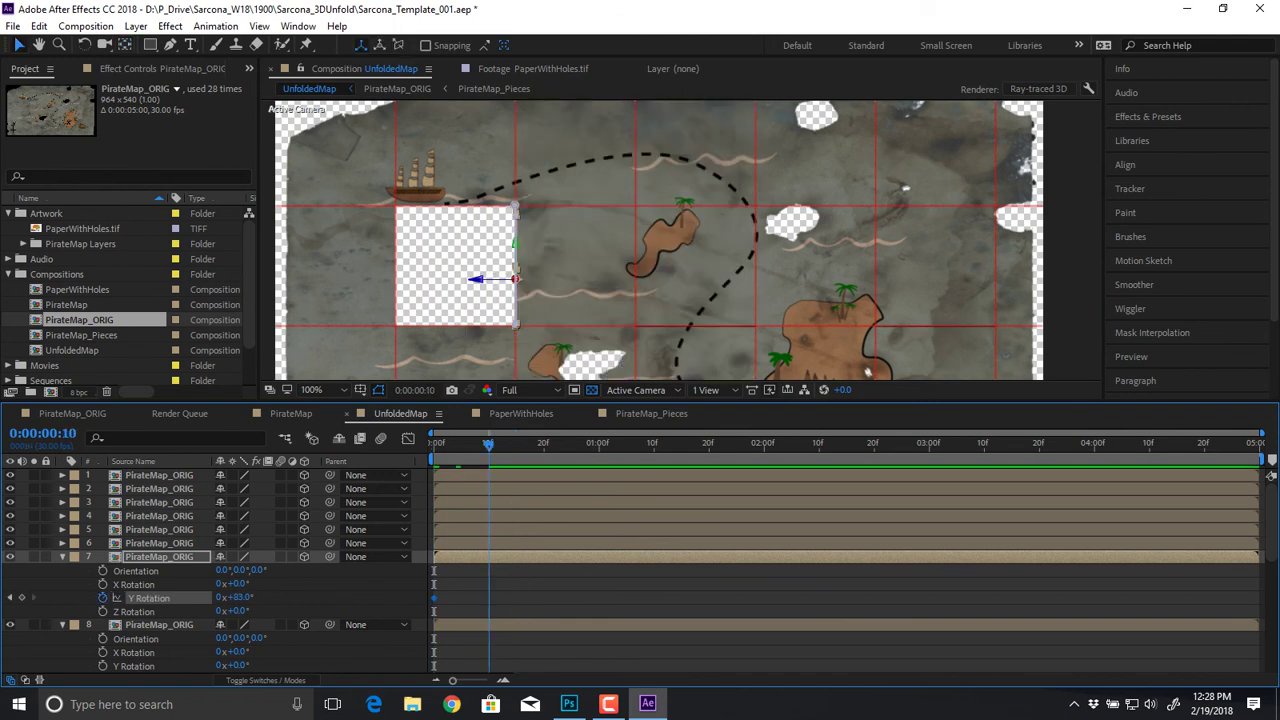
text(0)
key(Return)
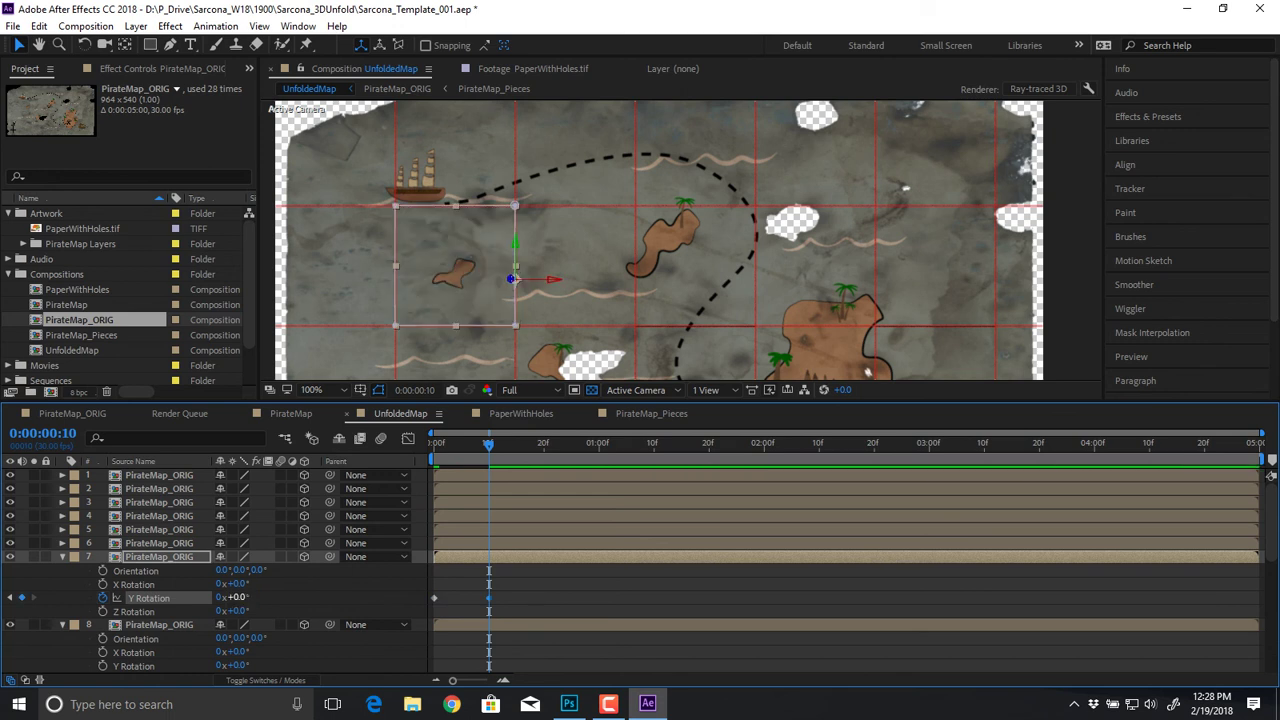
key(Page_Up)
key(Page_Up)
key(Page_Up)
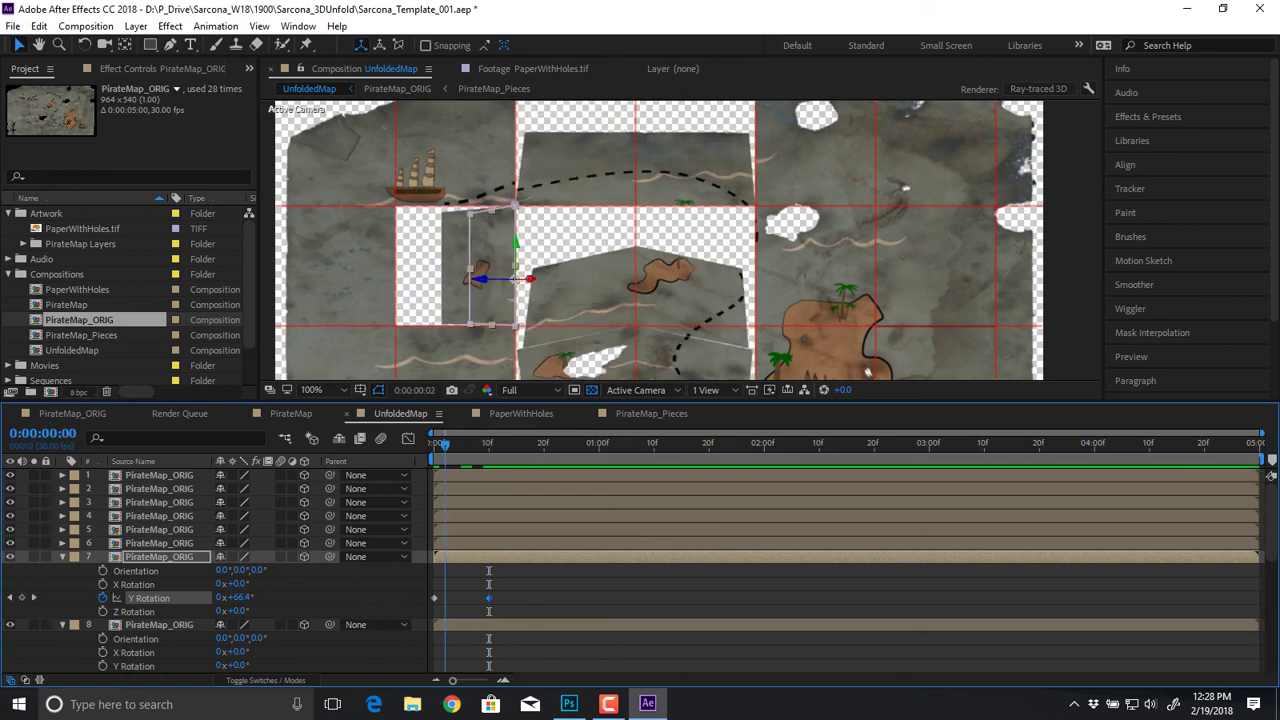
drag(472, 445, 434, 445)
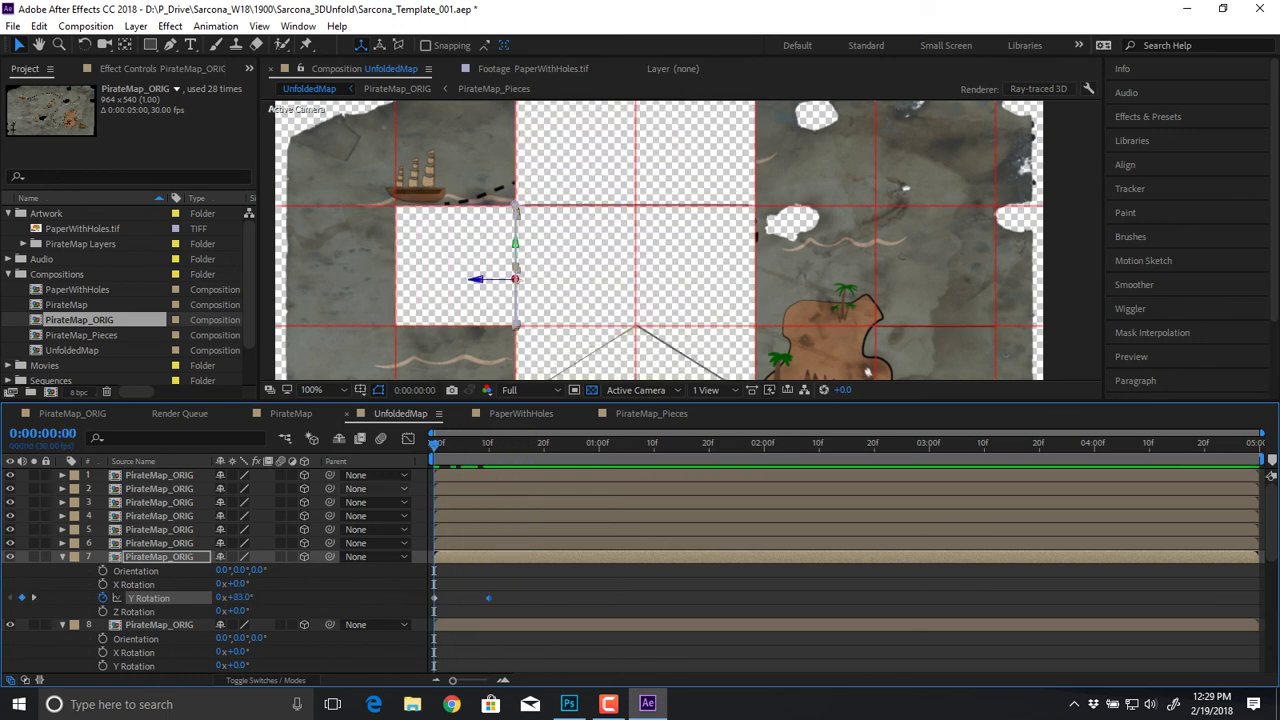
Step: Paste layer 7's Y Rotation keyframes onto layer 8 starting at frame 0
scroll(1271, 476, down, 2)
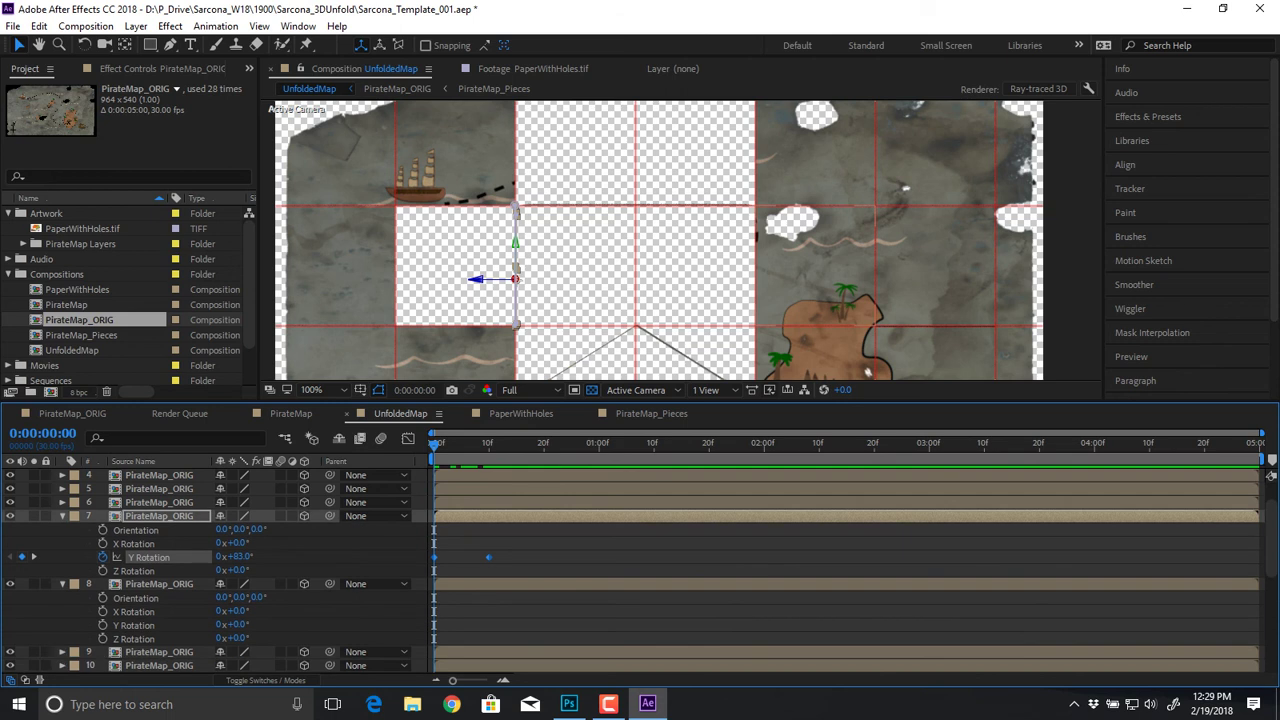
key(ctrl+Down)
key(ctrl+v)
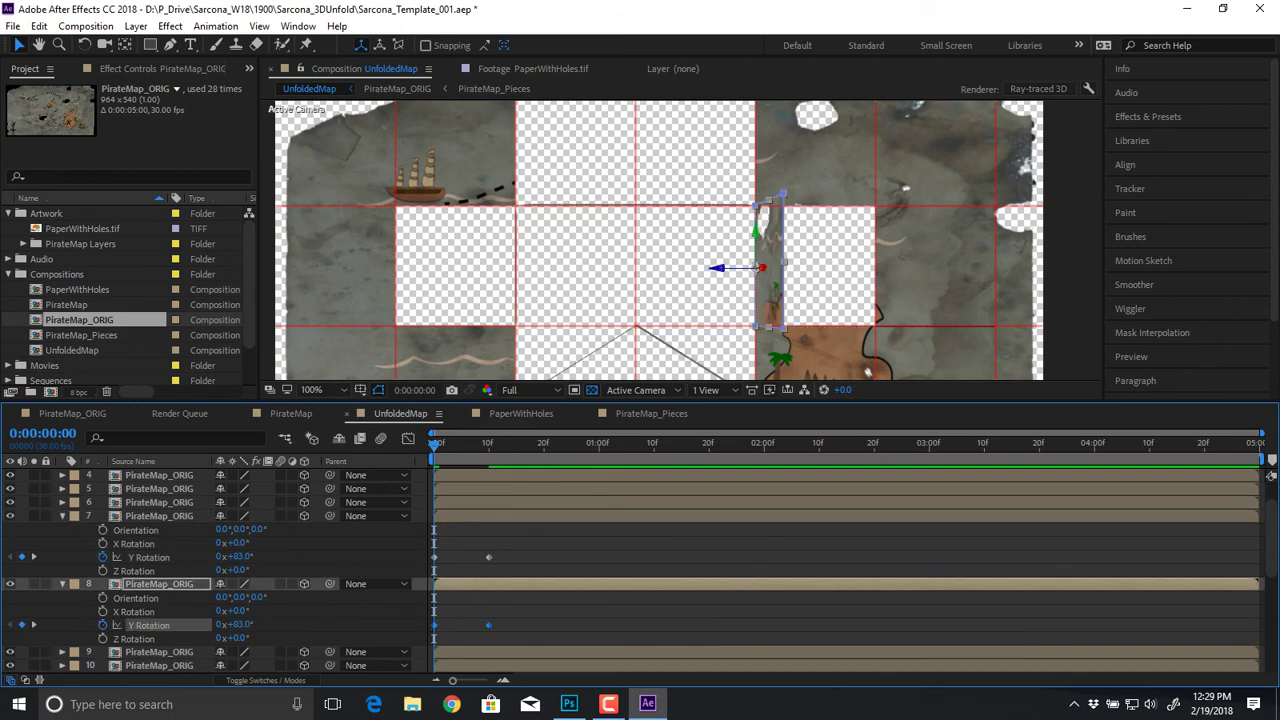
Step: Change layer 8's Y Rotation keyframe at frame 0 to -83° and scrub through to frame 10
key(period)
key(space)
key(v)
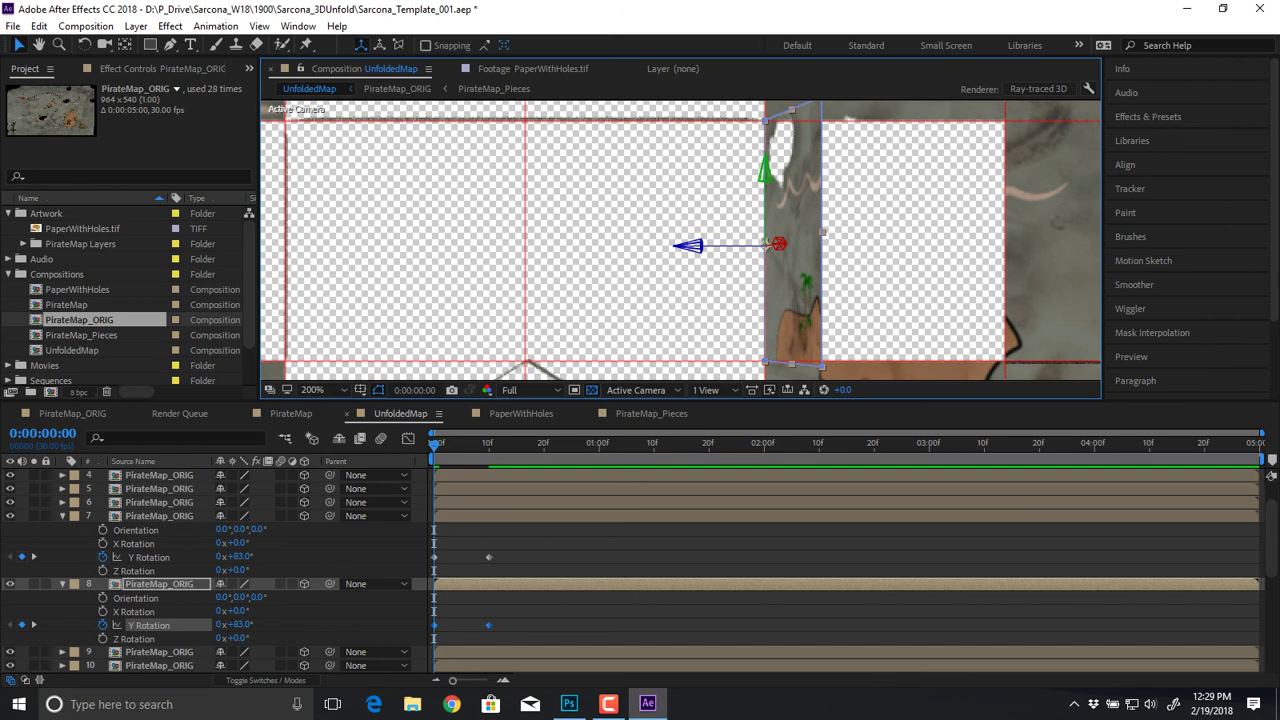
click(620, 605)
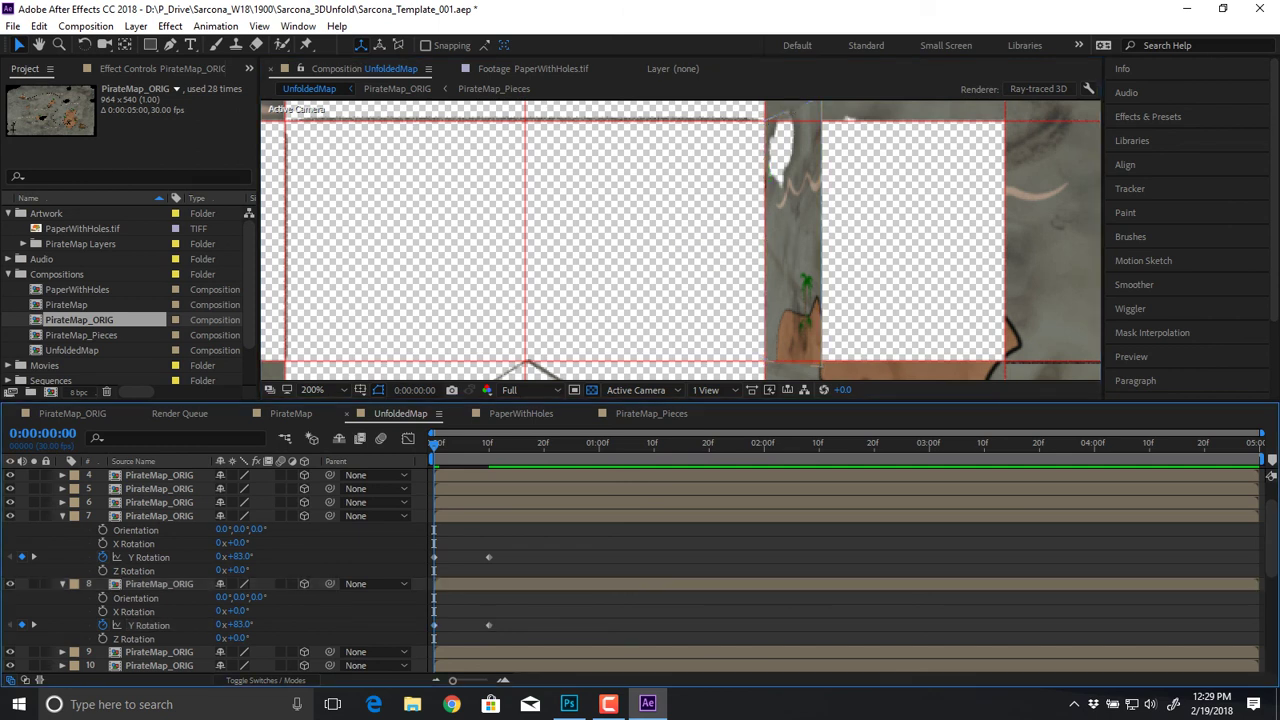
click(240, 624)
text(-83)
key(Return)
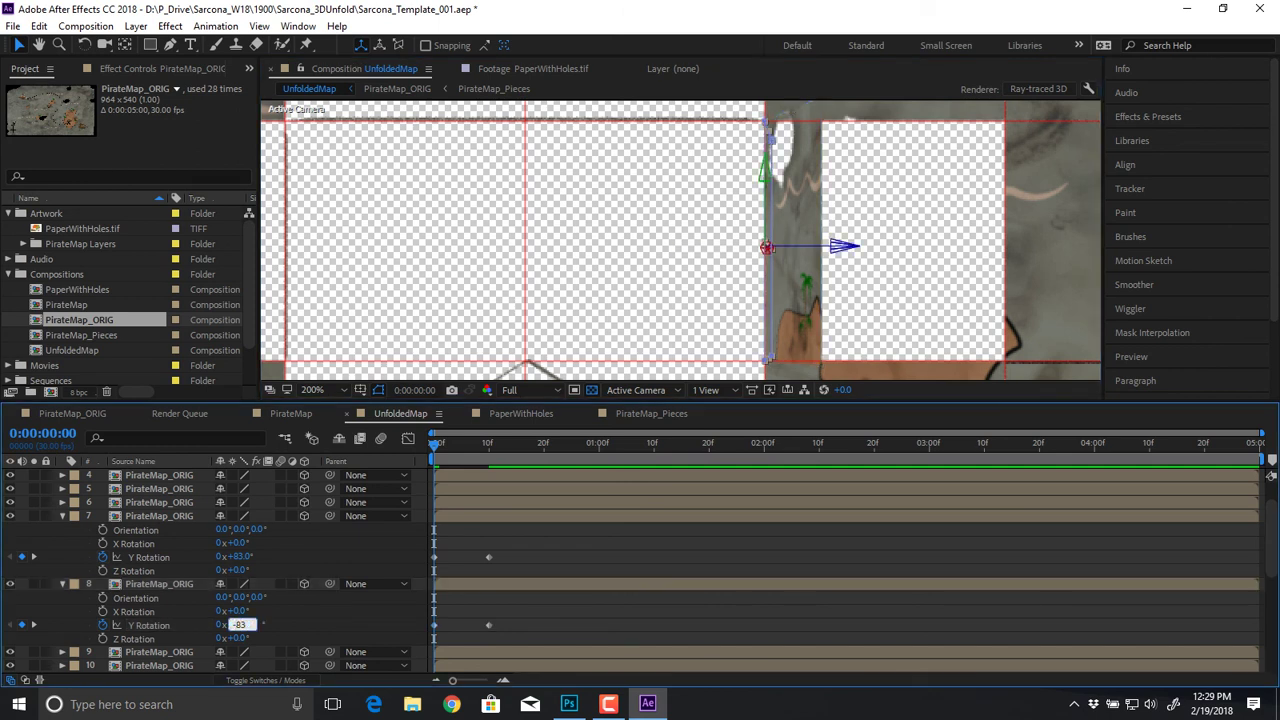
key(comma)
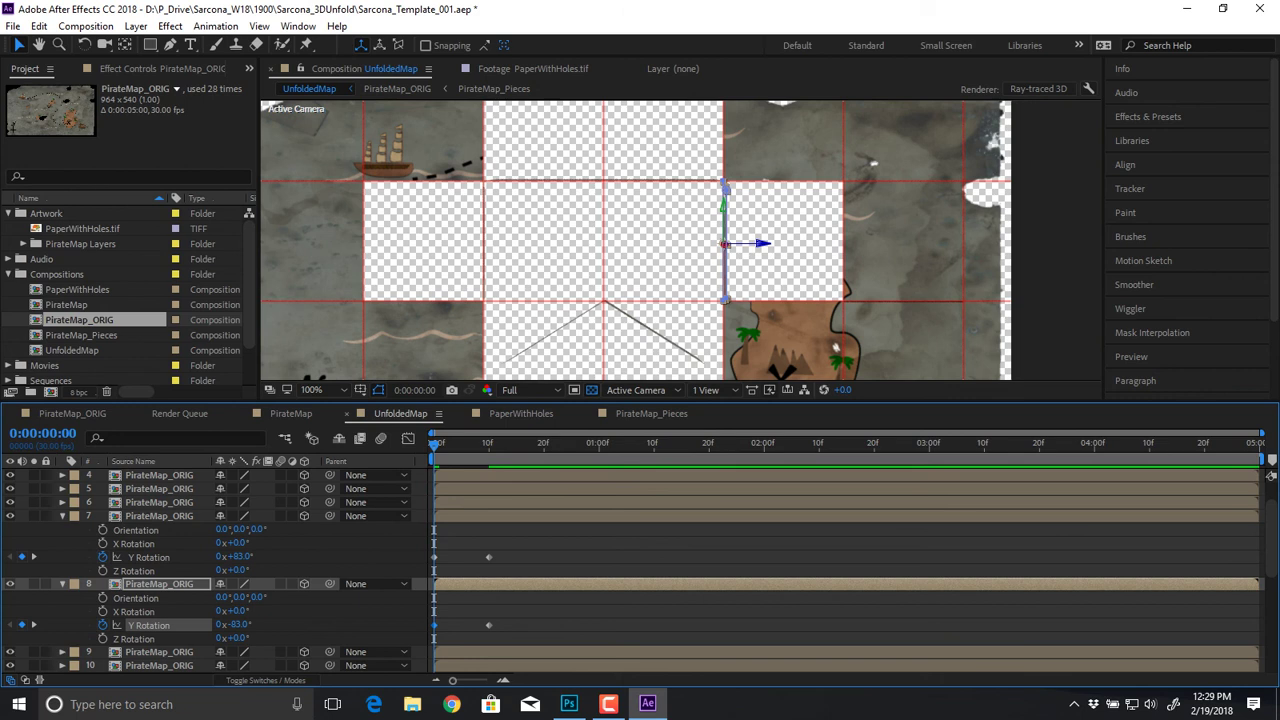
drag(434, 445, 488, 443)
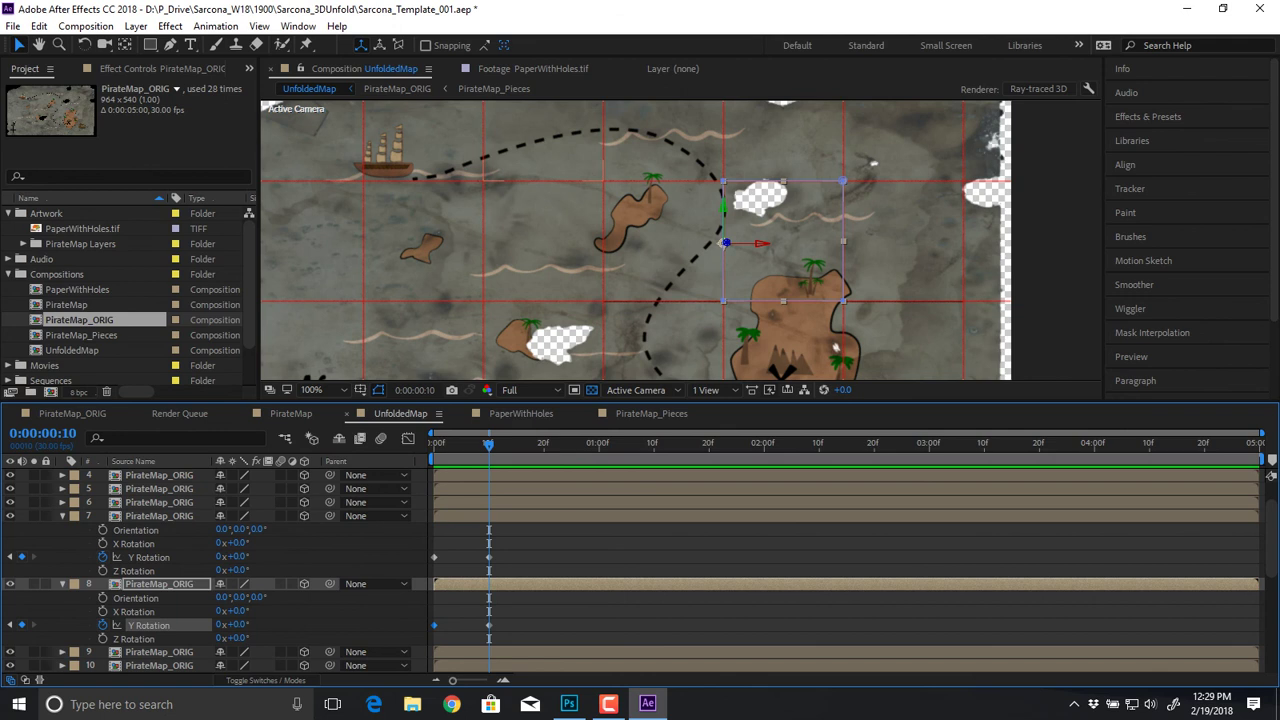
Step: Collapse the properties of layers 7 and 8 and reveal the rotation properties of layers 9 and 10
key(r)
click(159, 516)
key(r)
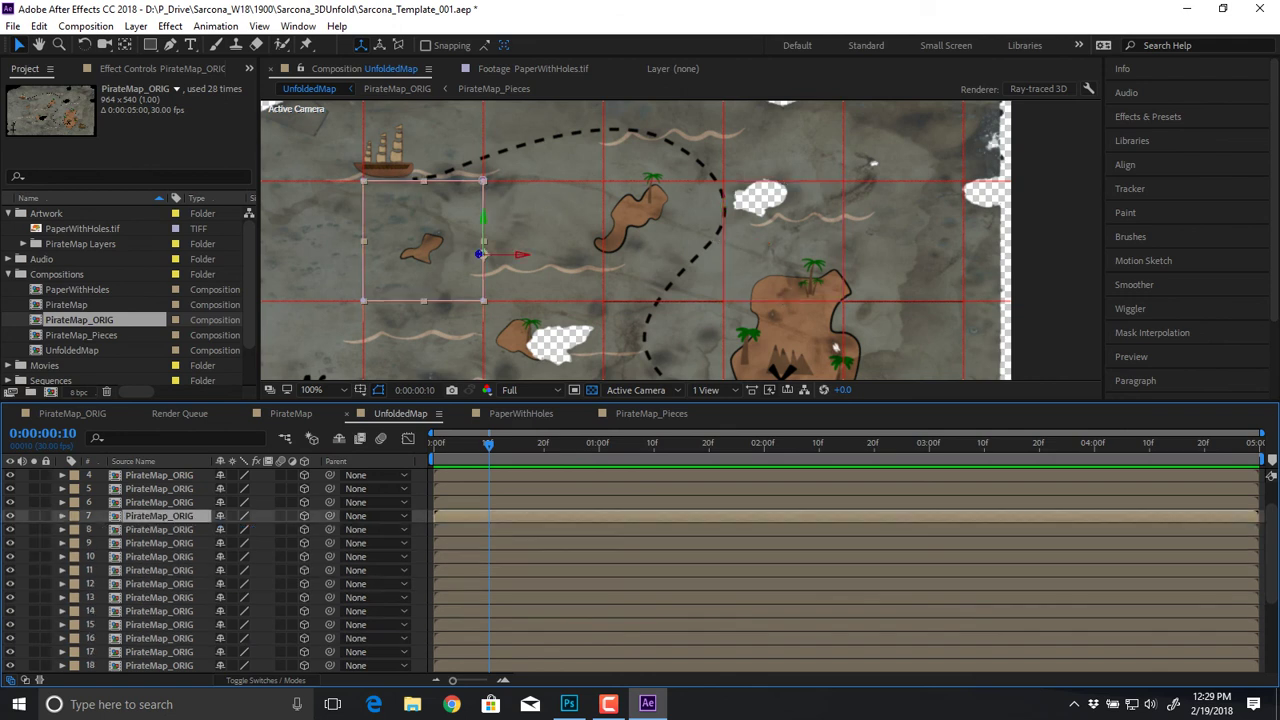
click(159, 543)
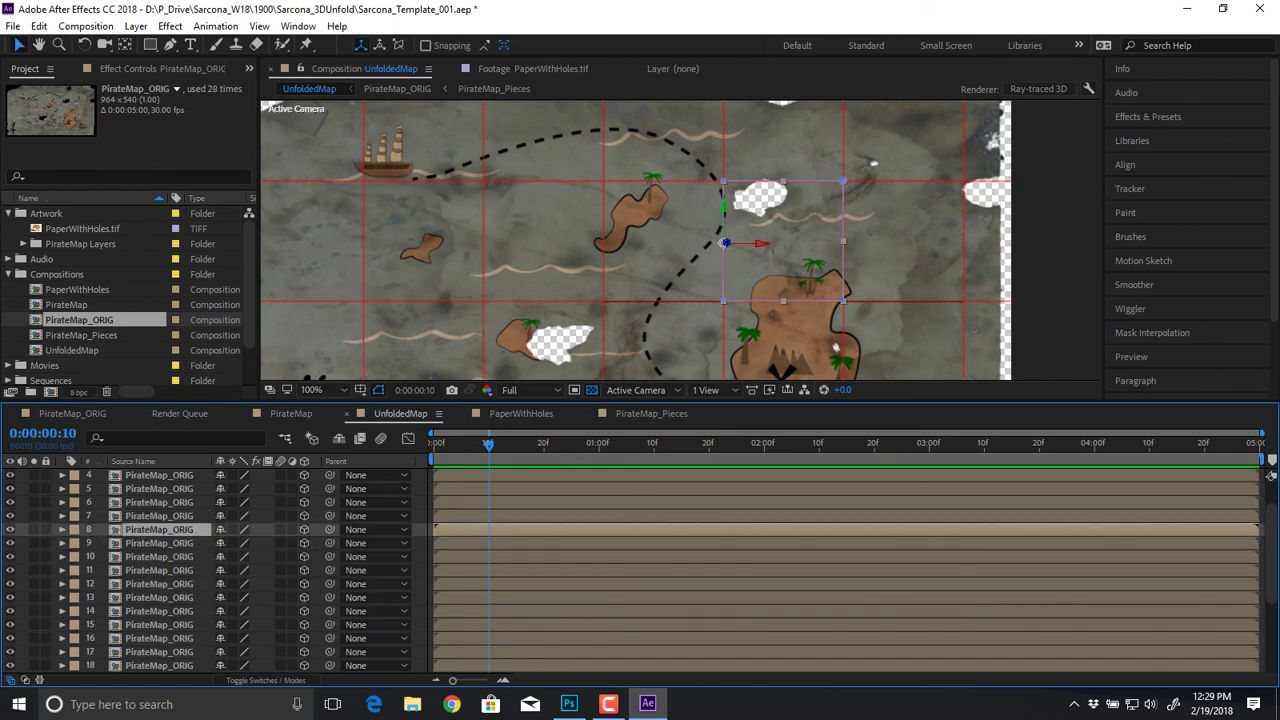
key(r)
key(ctrl+Down)
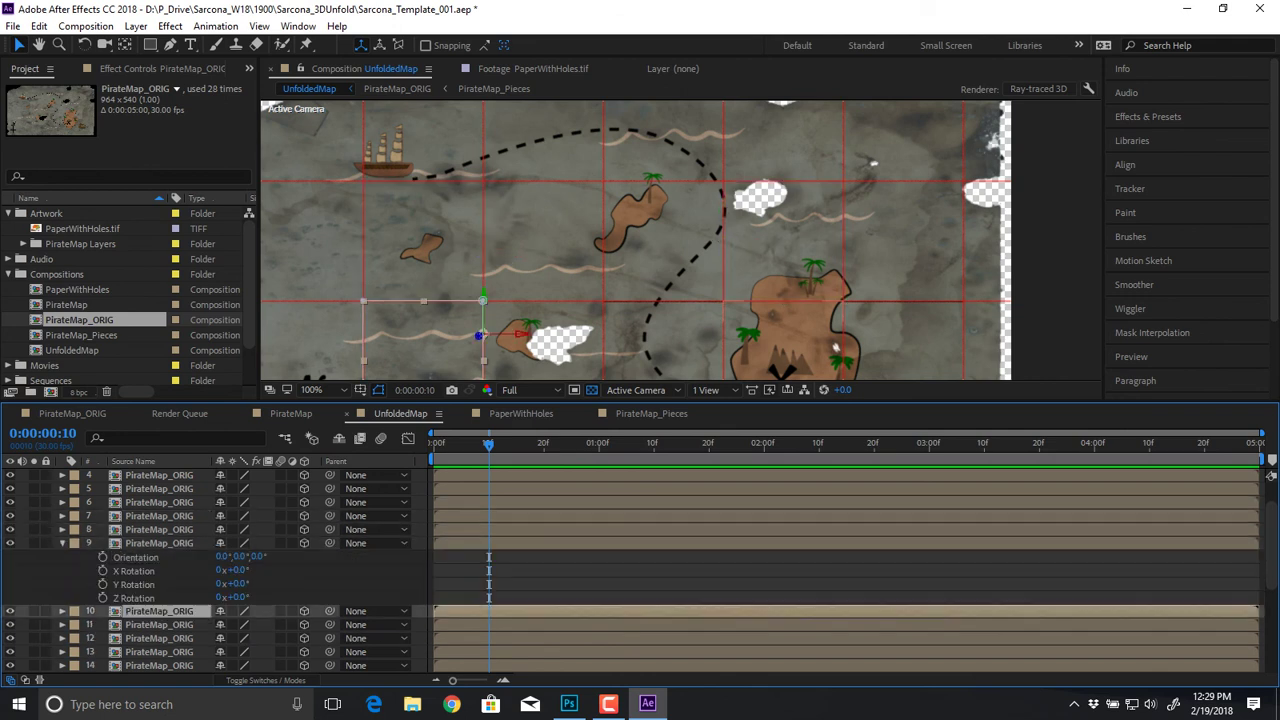
key(r)
key(ctrl+Up)
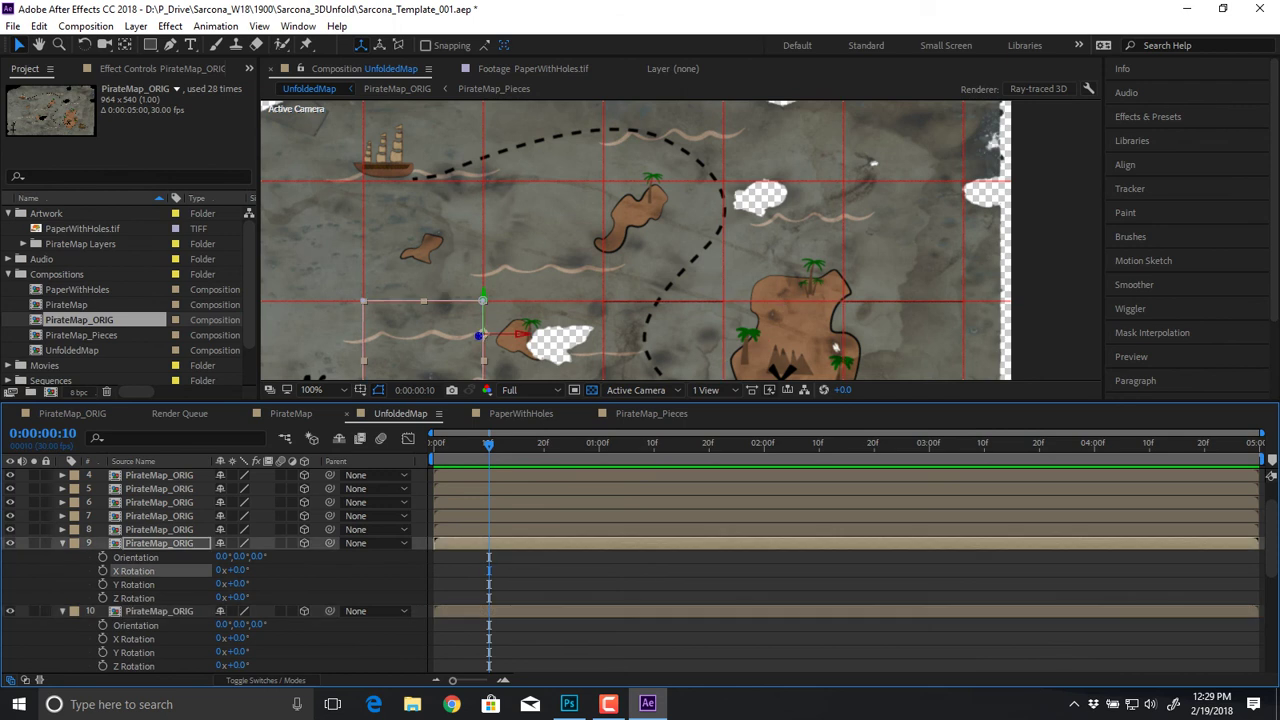
Step: Paste the copied rotation keyframes onto layer 9's Y Rotation at frame 0, undoing the paste onto its X Rotation
drag(713, 311, 720, 243)
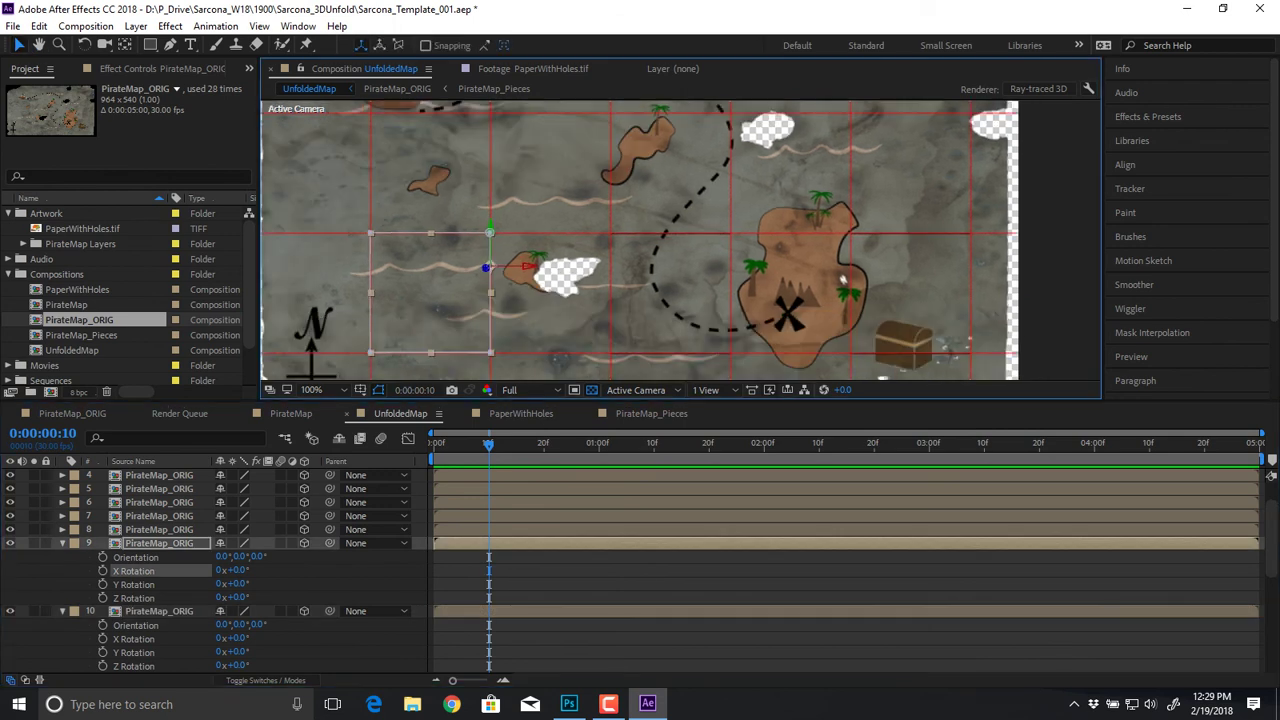
drag(489, 444, 434, 444)
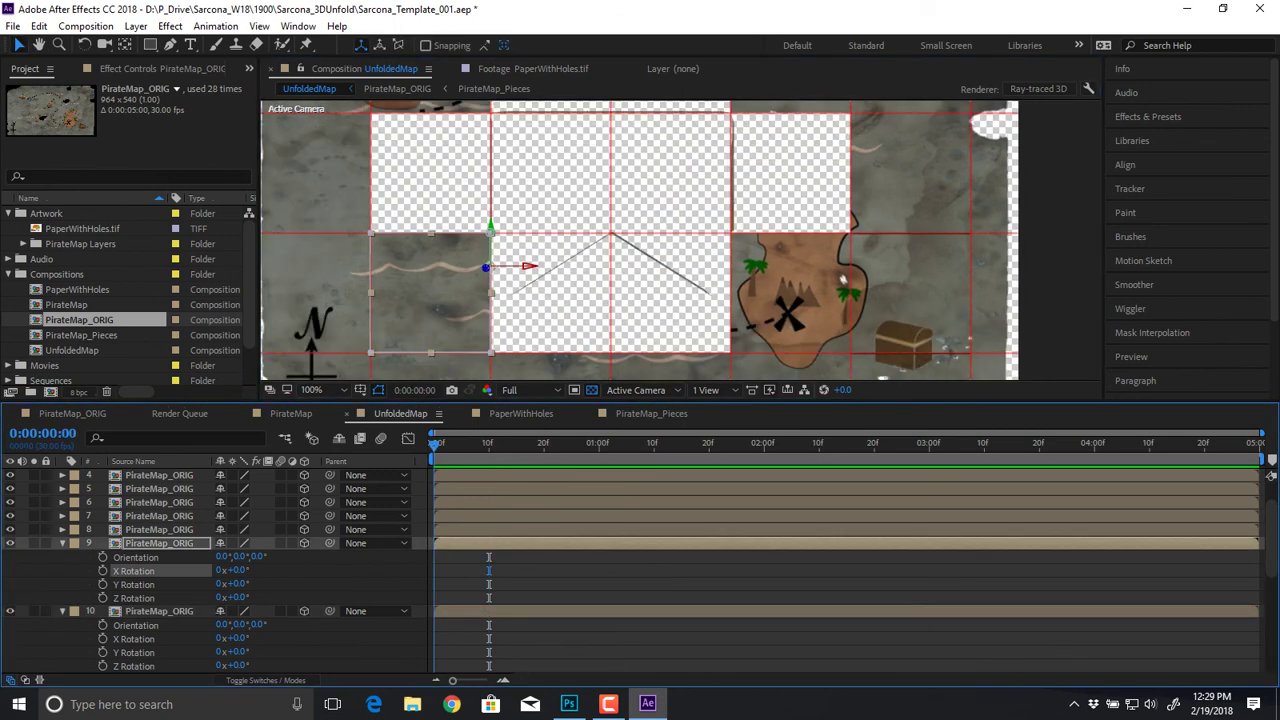
key(ctrl+v)
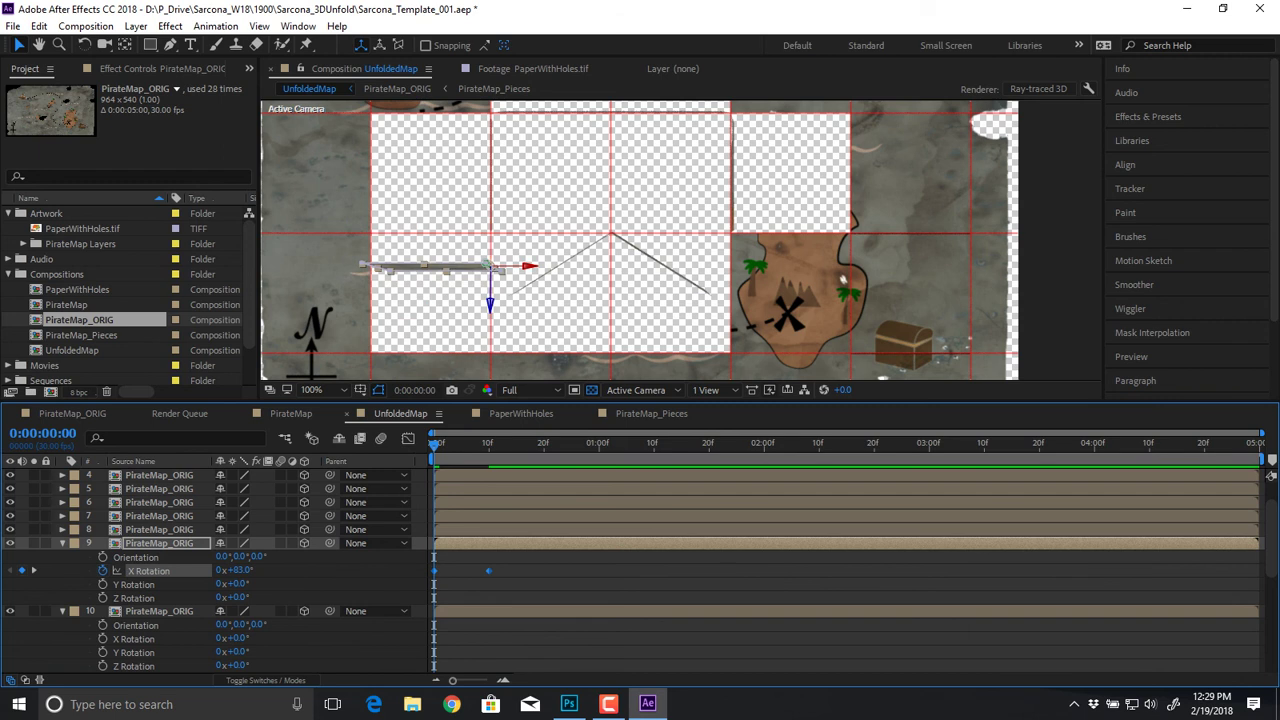
key(ctrl+z)
click(134, 585)
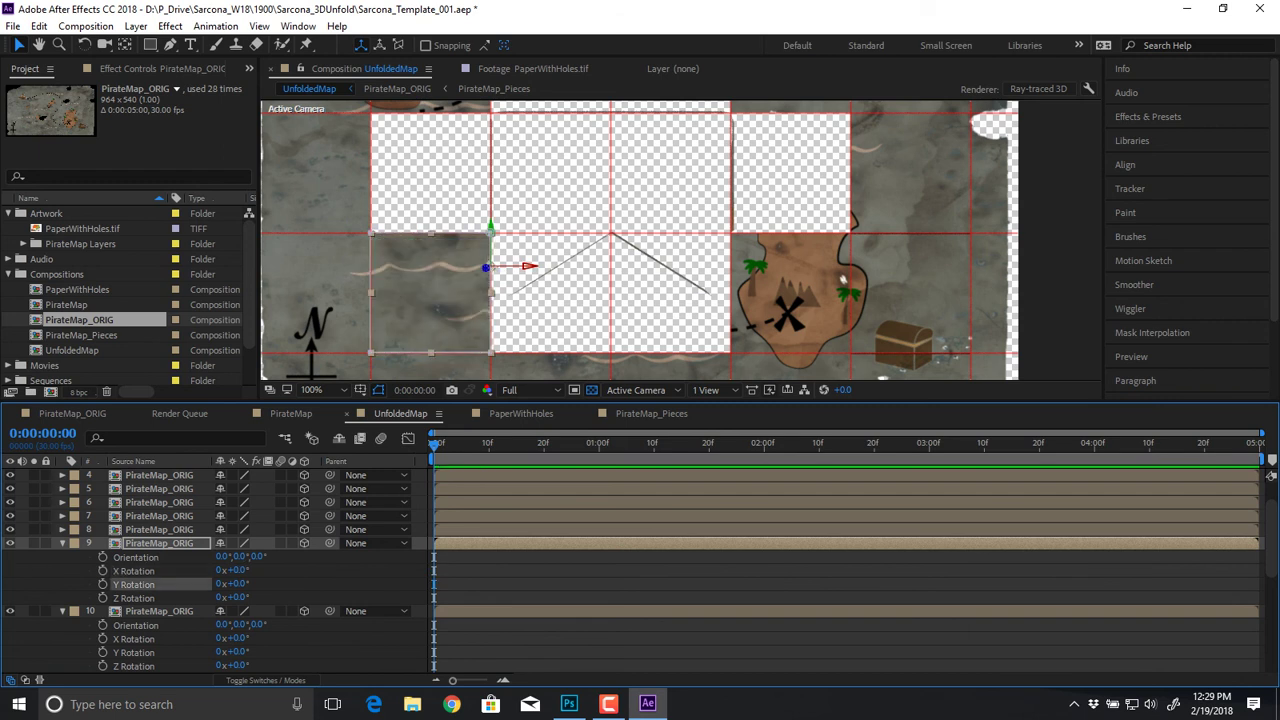
key(ctrl+v)
Step: Paste the Y Rotation keyframes onto layer 10 and set its value at frame 0 to -83°
click(134, 653)
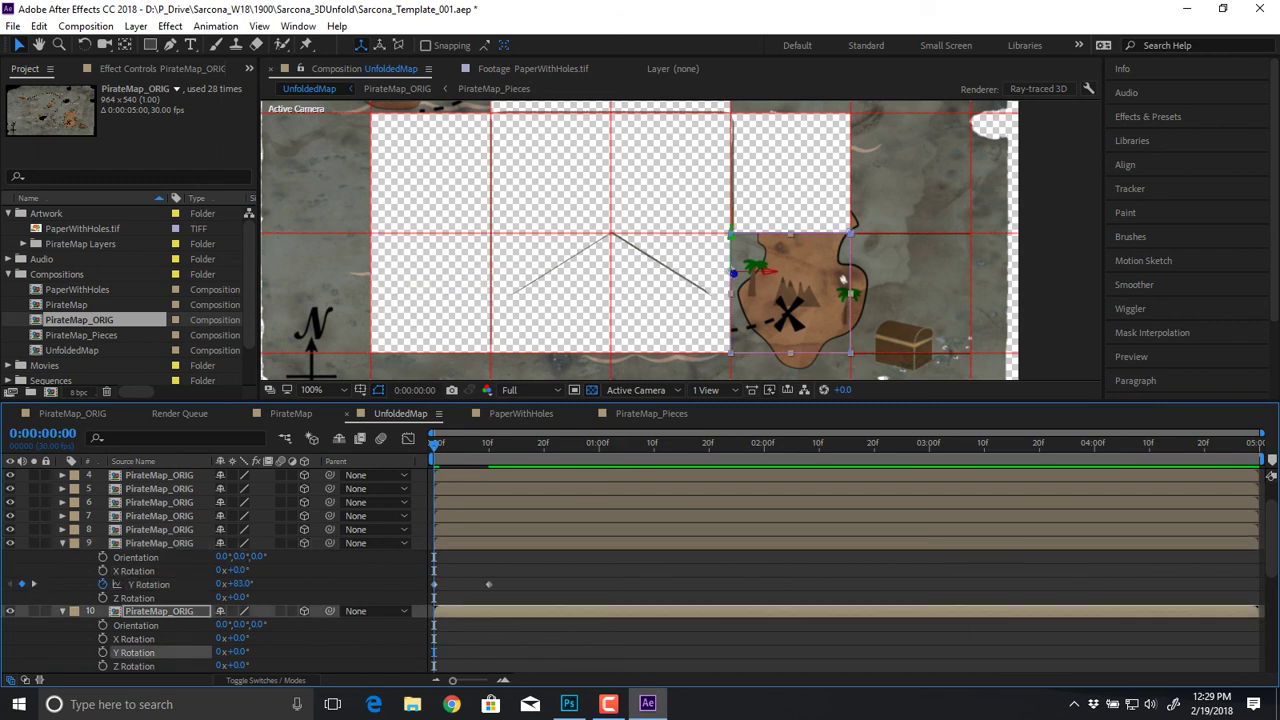
key(ctrl+v)
click(240, 651)
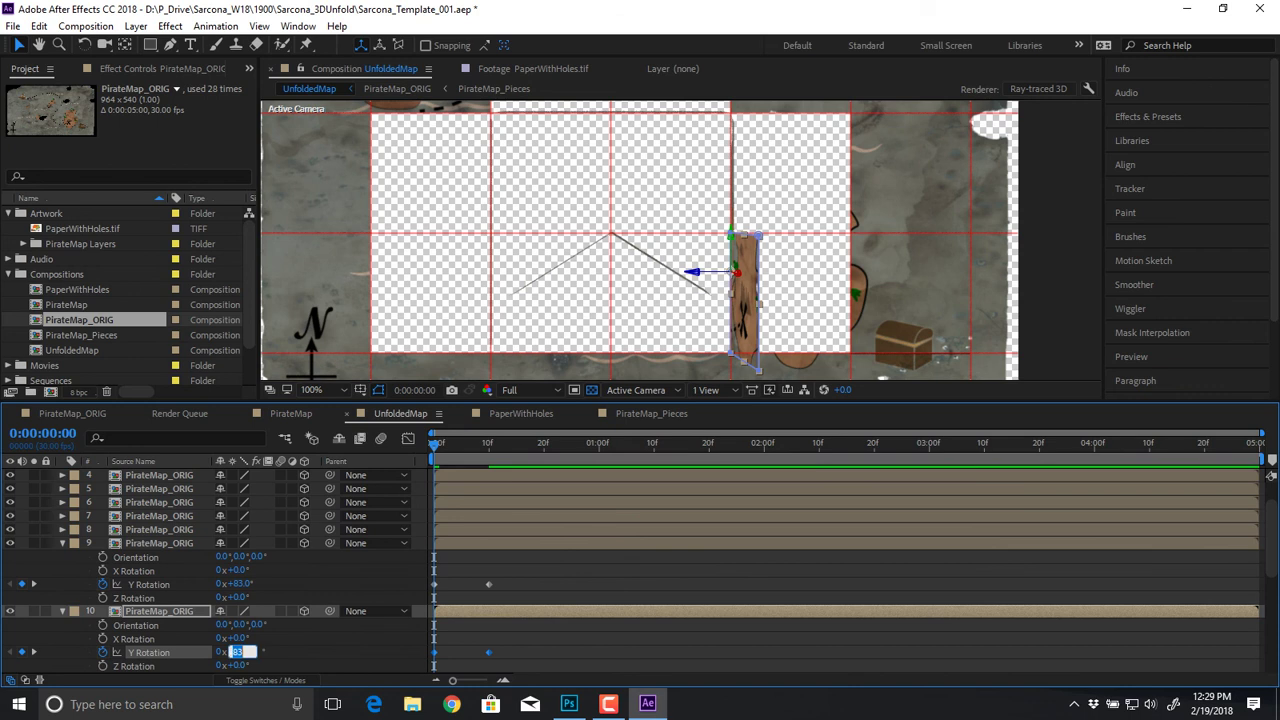
text(-83)
key(Return)
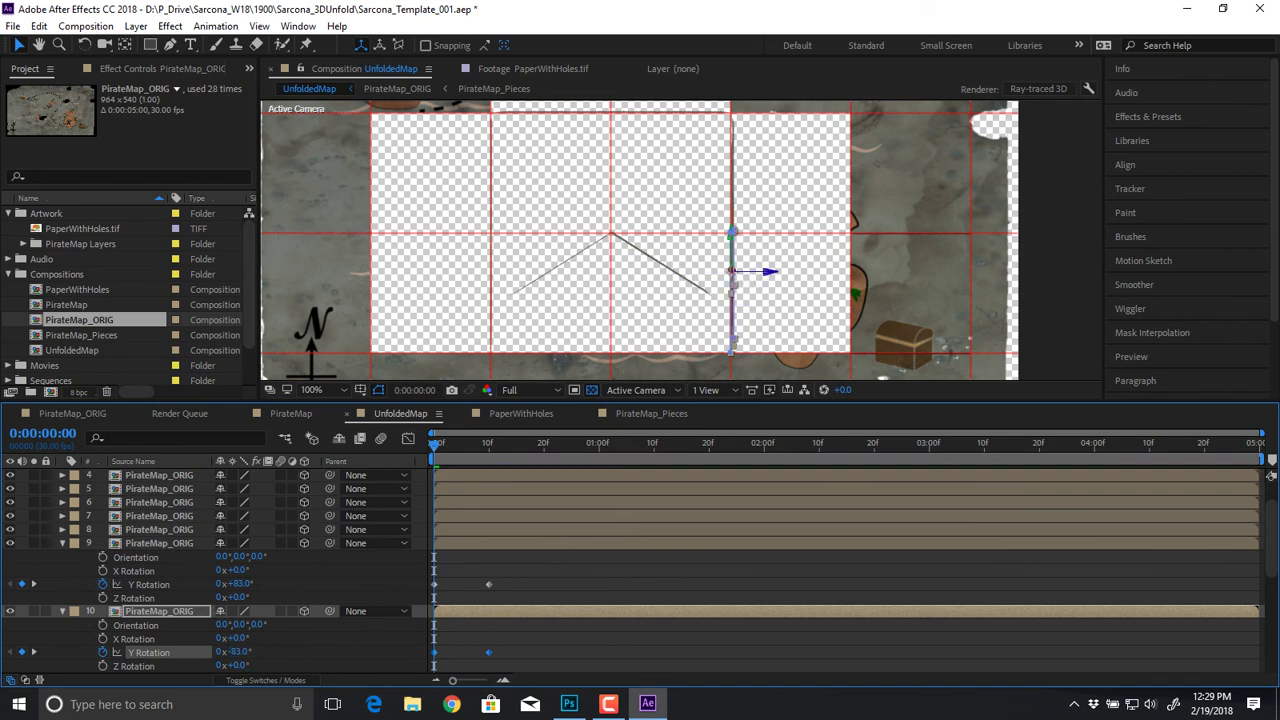
Step: Set layer 10's Y Rotation keyframe at frame 10 to 0° and preview the unfolding map
key(space)
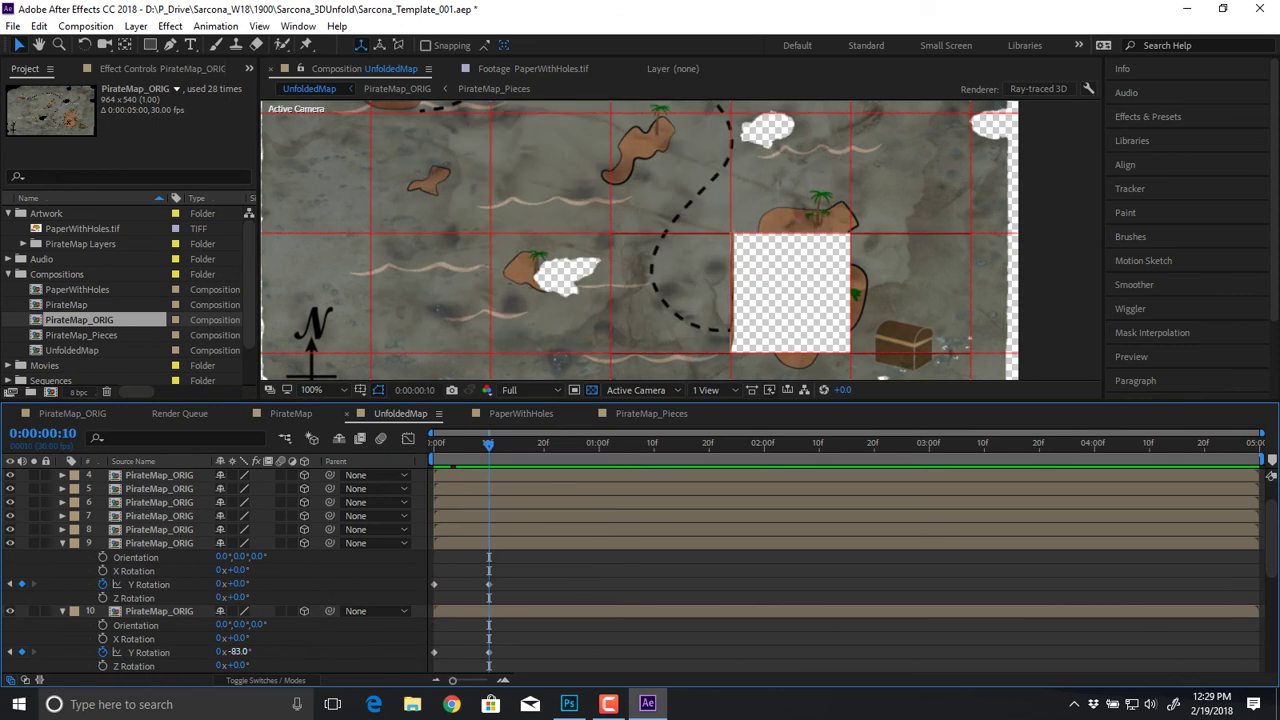
click(239, 652)
text(0)
key(Return)
key(ctrl+shift+a)
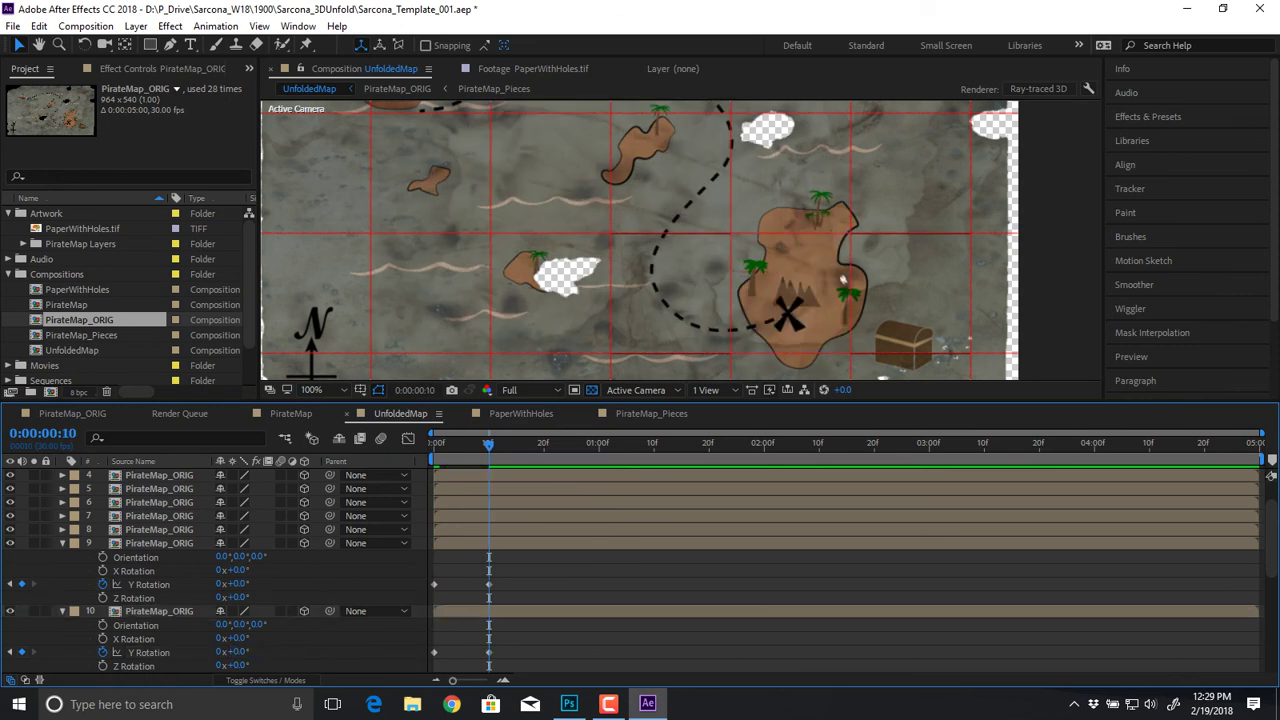
key(space)
Step: Collapse the properties of layers 9 and 10 and reveal the rotation properties of layers 11 and 12
click(159, 543)
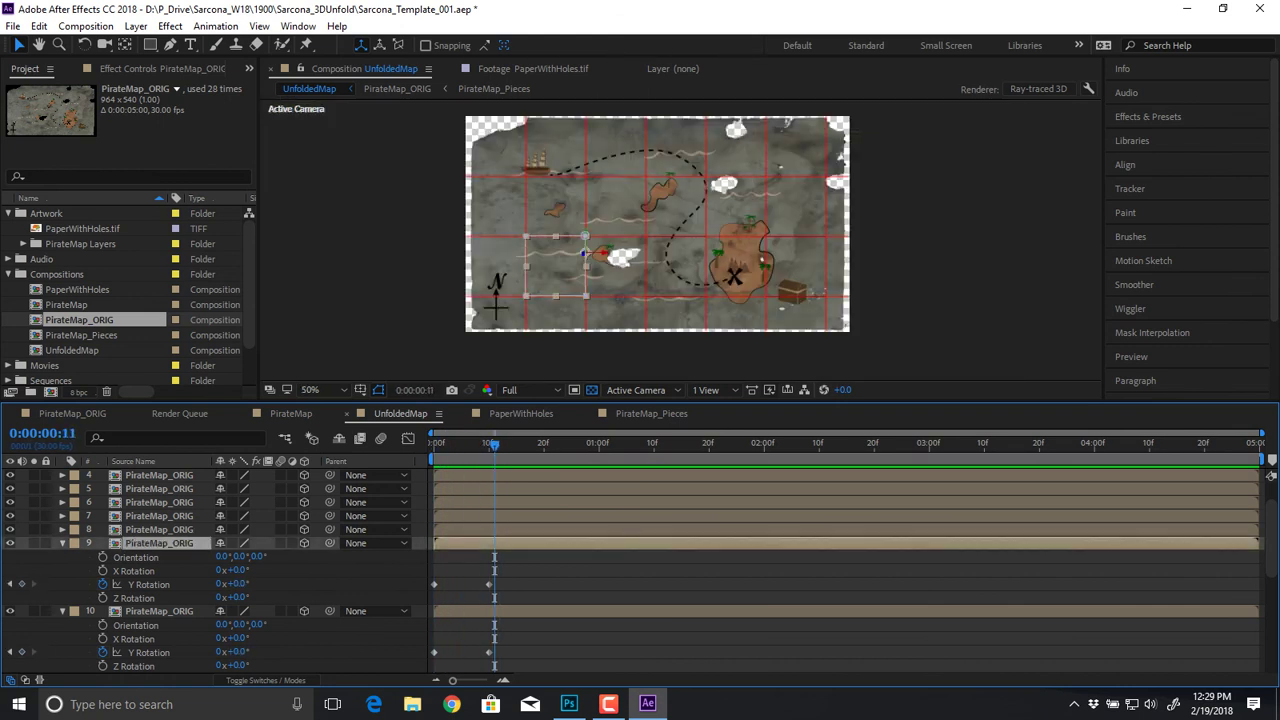
key(r)
click(159, 557)
key(r)
click(159, 570)
key(ctrl+shift+Down)
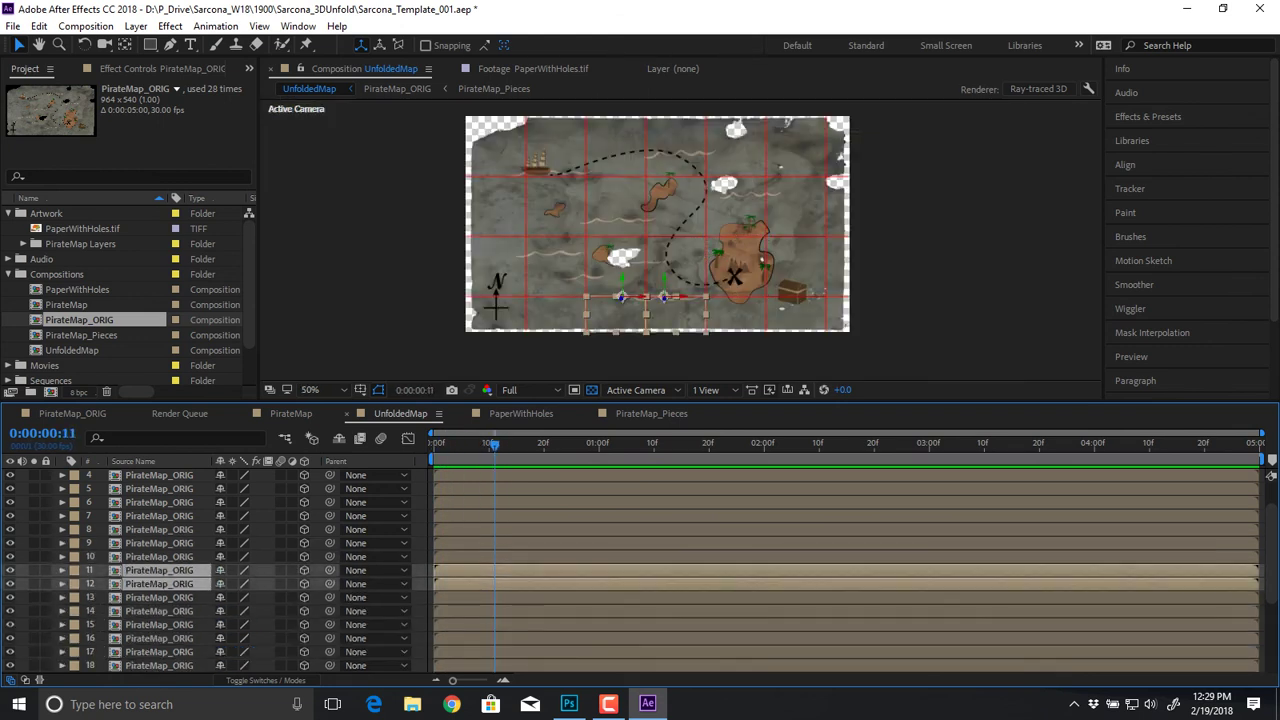
key(r)
Step: Paste the copied rotation keyframes onto layer 11's X Rotation at frame 0 and scrub through the fold
click(134, 598)
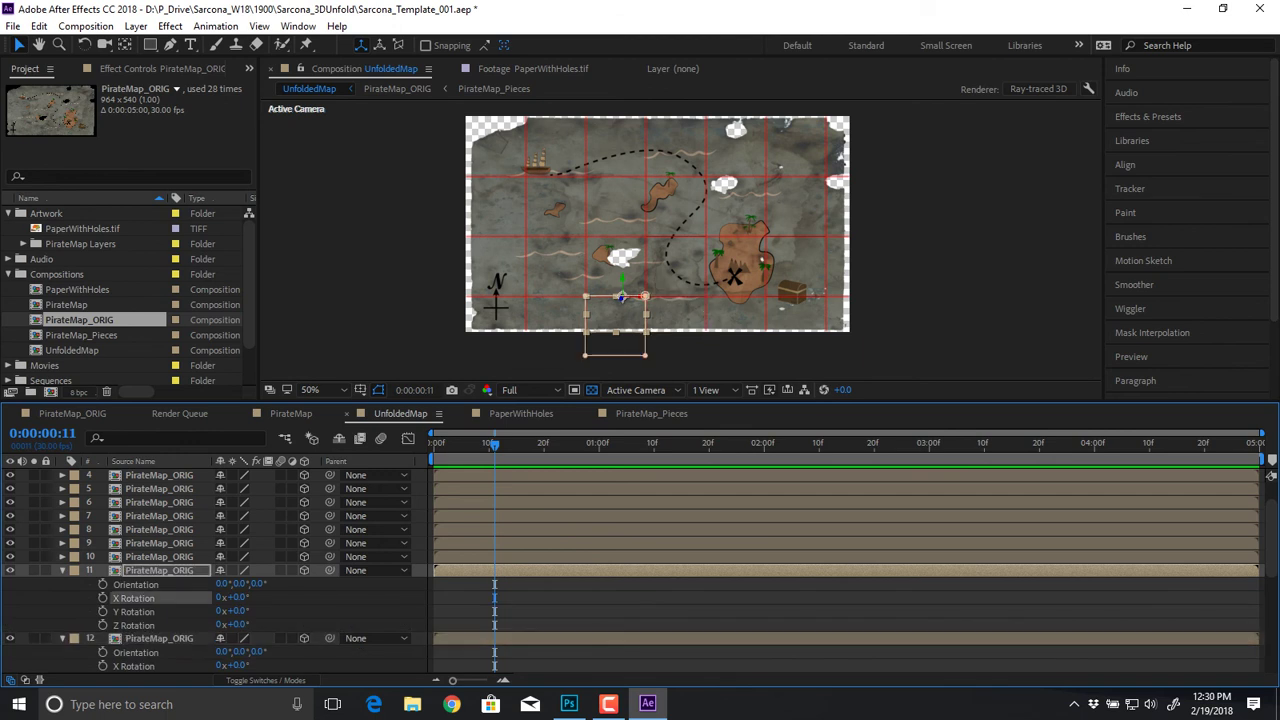
drag(495, 444, 434, 444)
key(ctrl+v)
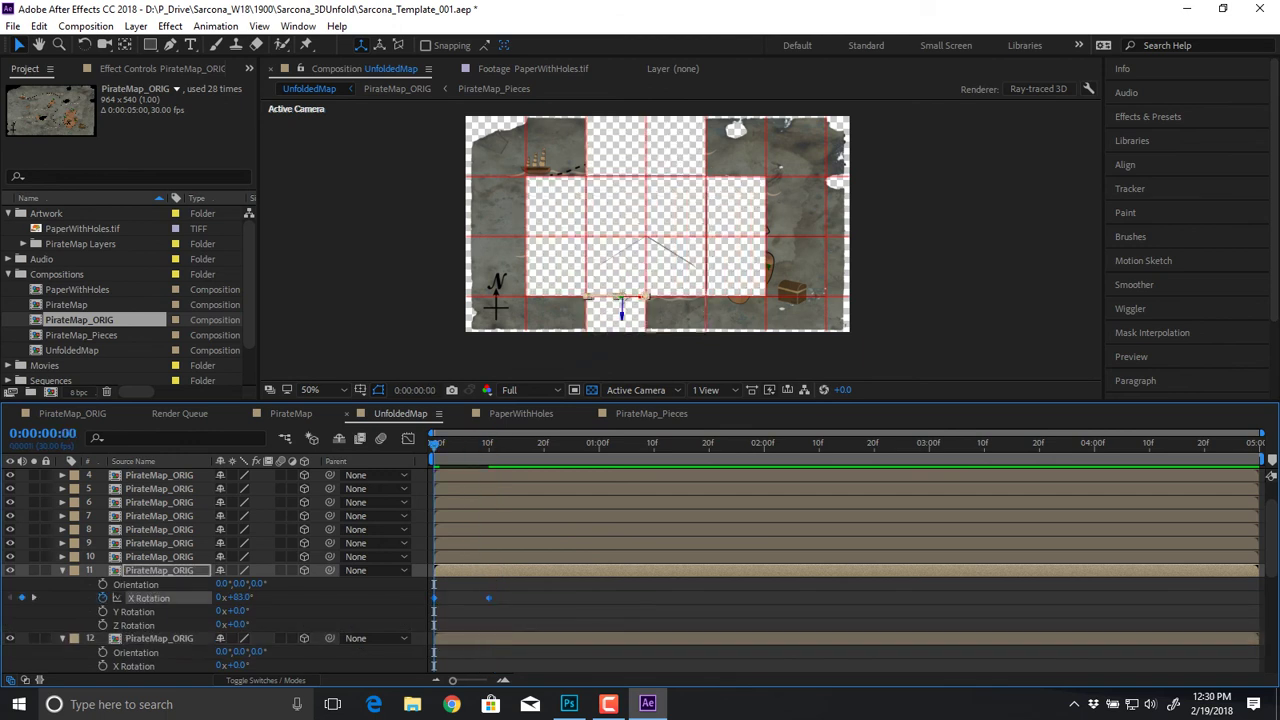
scroll(645, 270, up, 1)
drag(645, 280, 683, 212)
key(space)
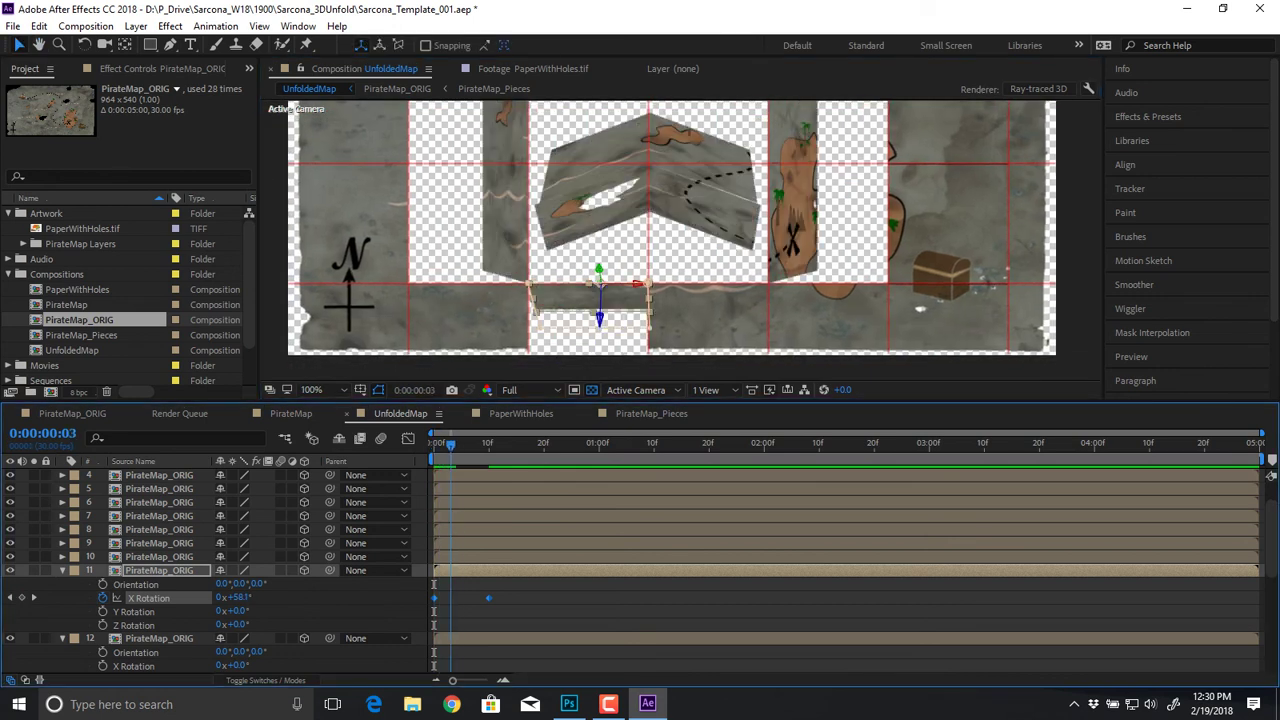
drag(478, 445, 440, 445)
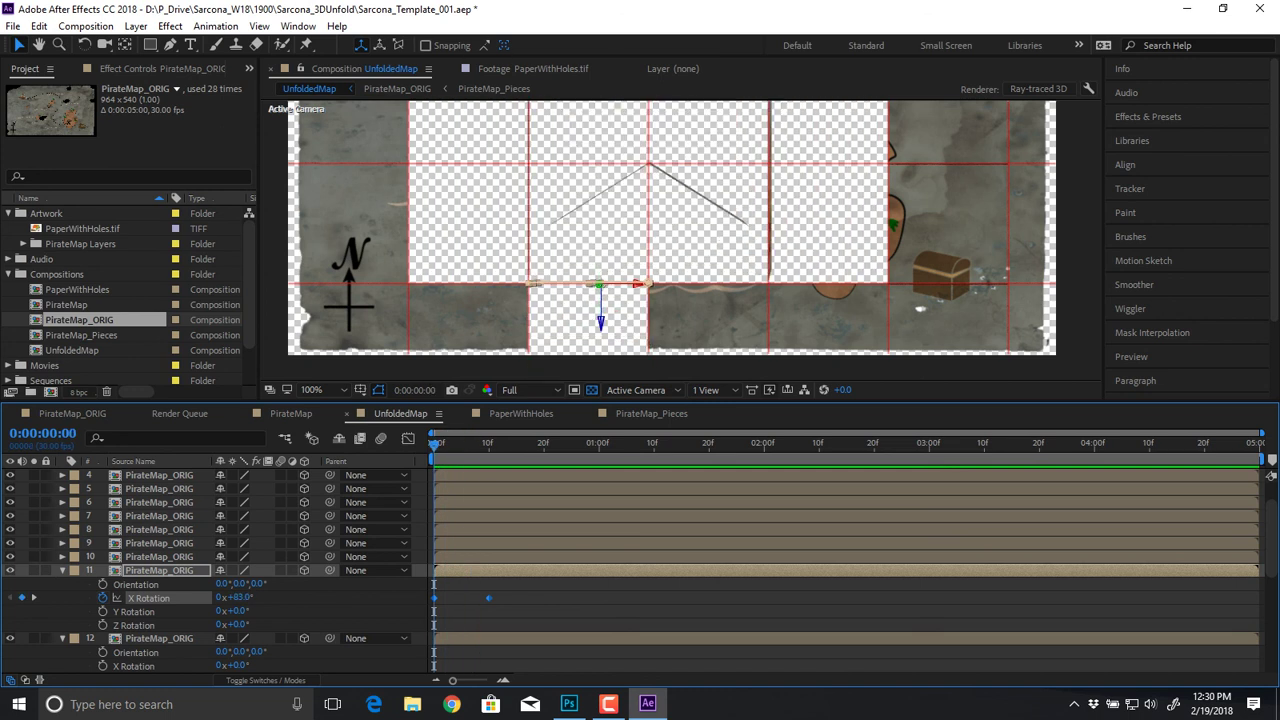
Step: Paste the X Rotation keyframes from layer 11 onto layer 12 and scrub to about frame 11 and back to check the fold
click(135, 666)
key(ctrl+v)
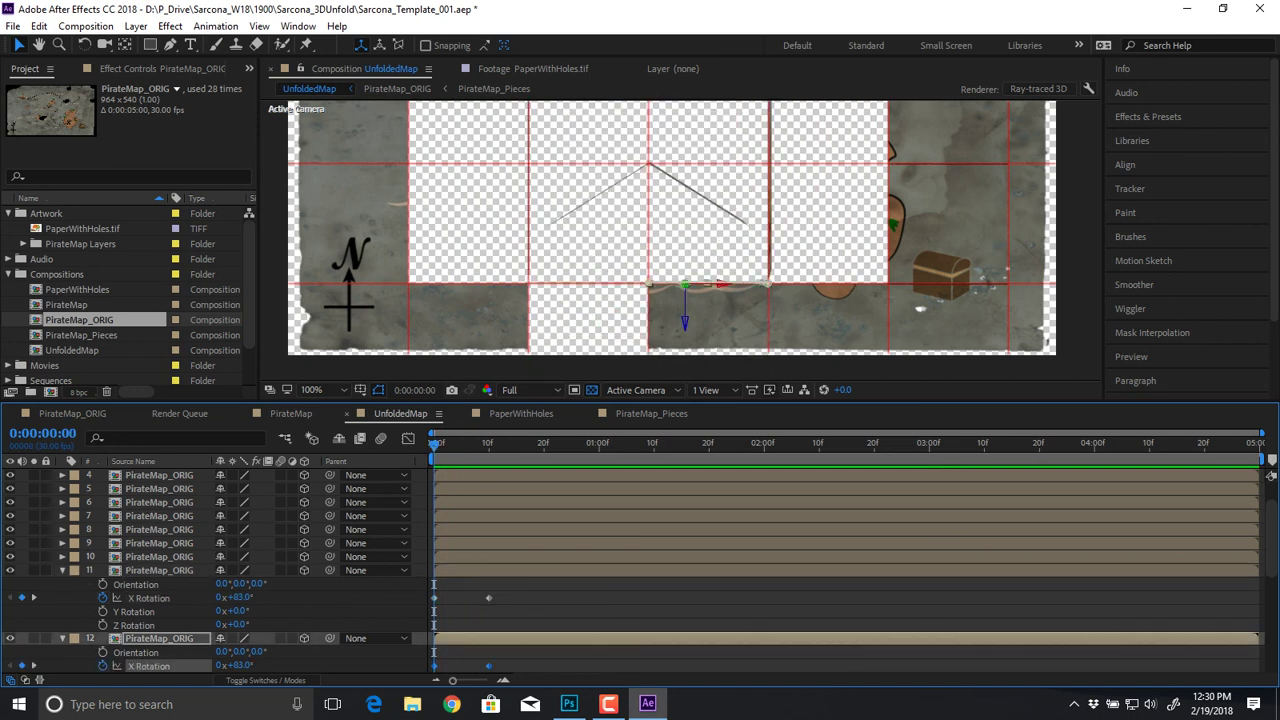
mouse_move(434, 445)
mouse_down()
mouse_move(505, 445)
mouse_move(445, 445)
mouse_up()
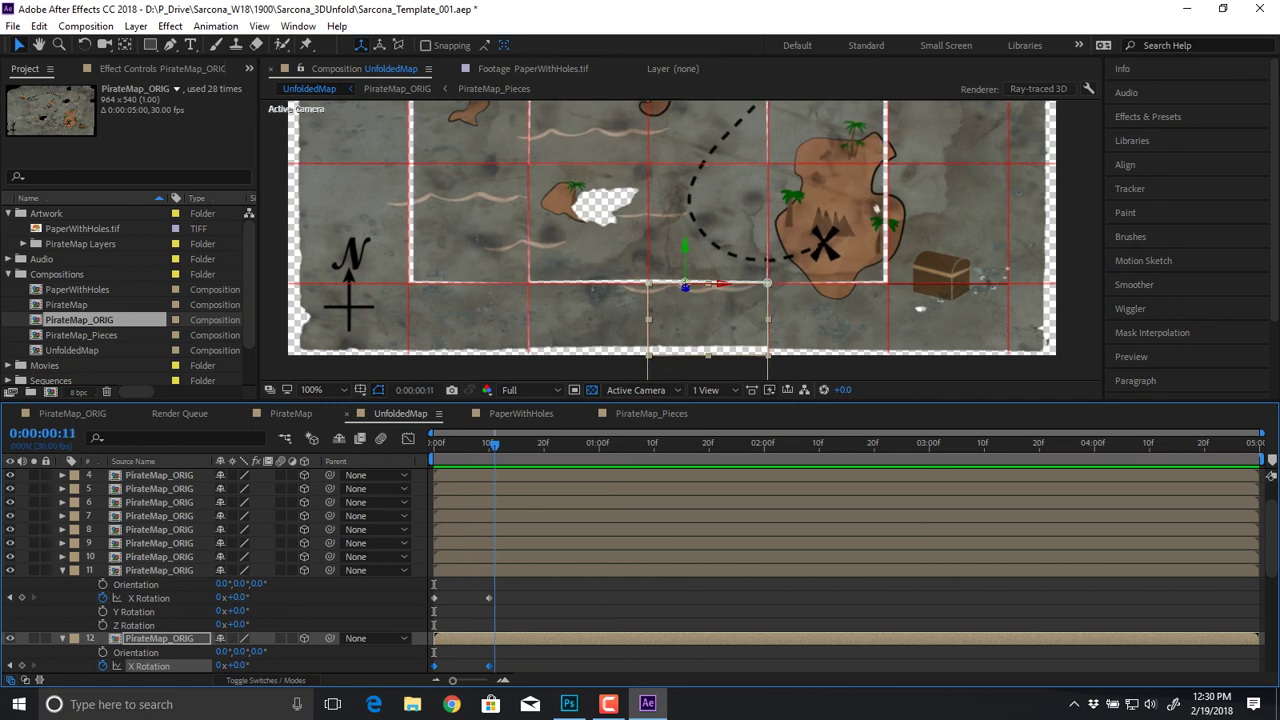
drag(516, 445, 434, 445)
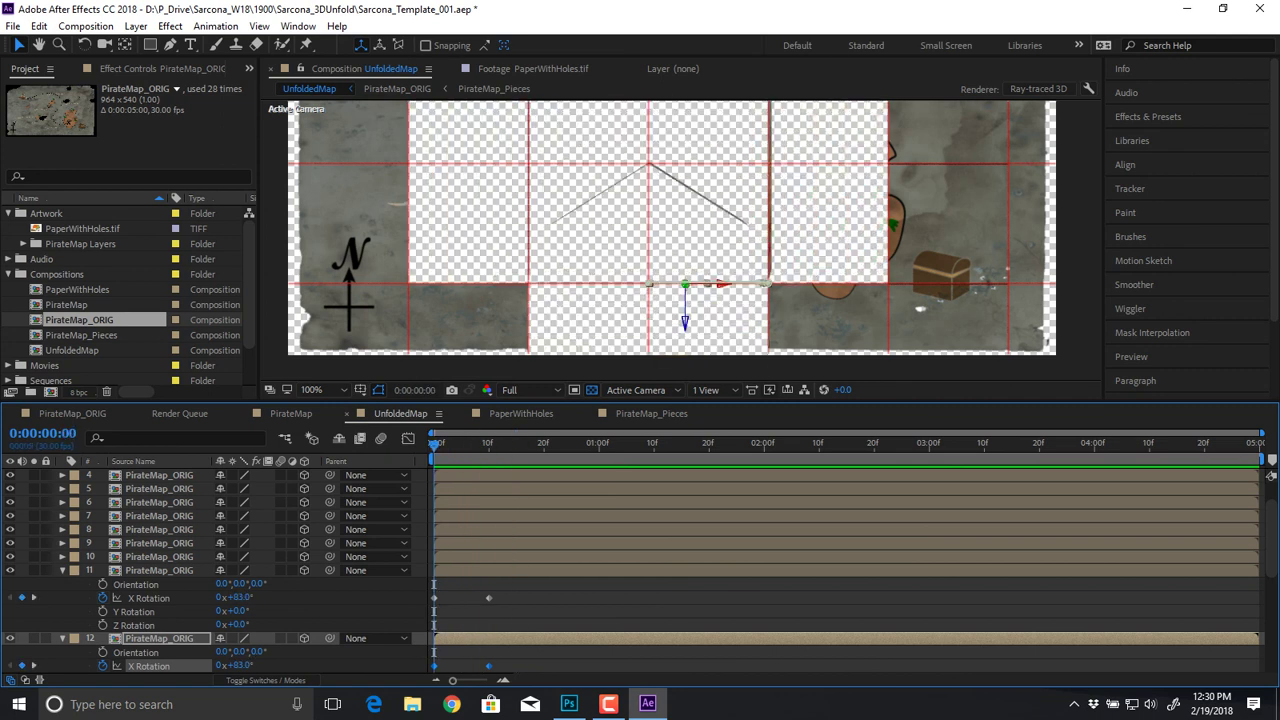
Step: Collapse the rotation properties of layers 11 and 12, and select layers 1 through 12 to review the folded pieces
click(62, 638)
click(159, 570)
key(r)
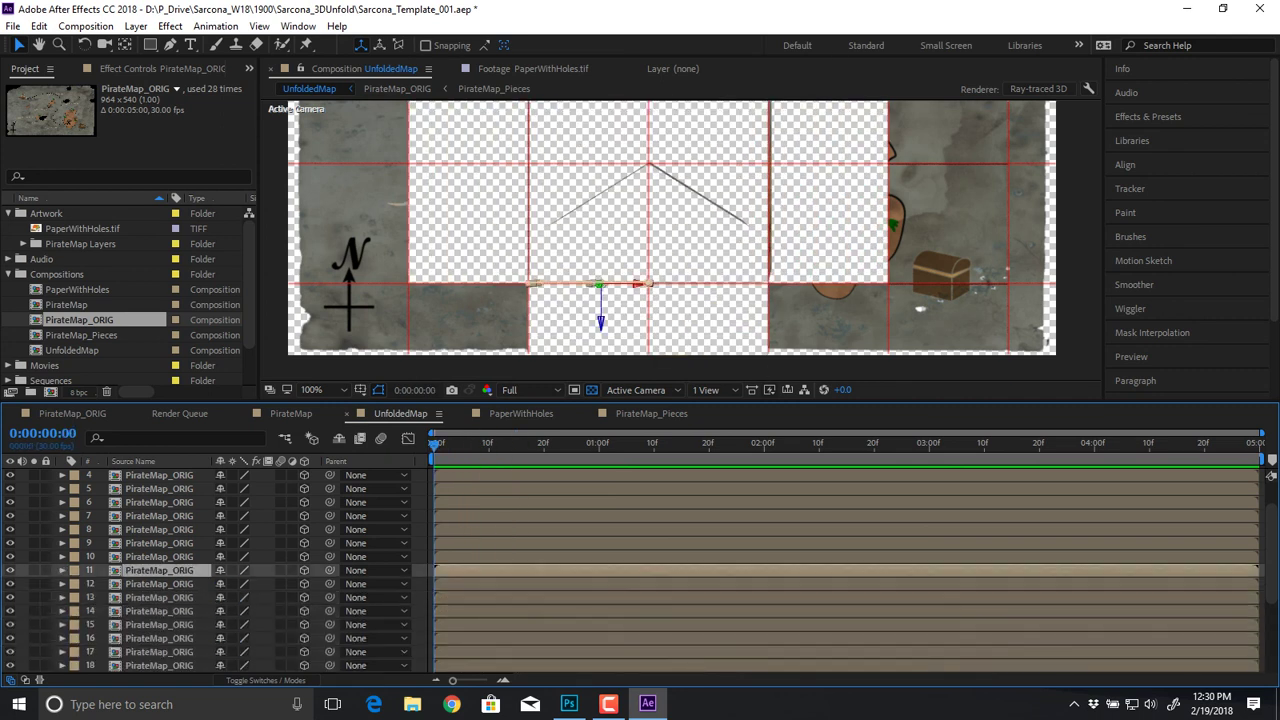
click(159, 584)
scroll(159, 584, up, 1)
shift+click(159, 475)
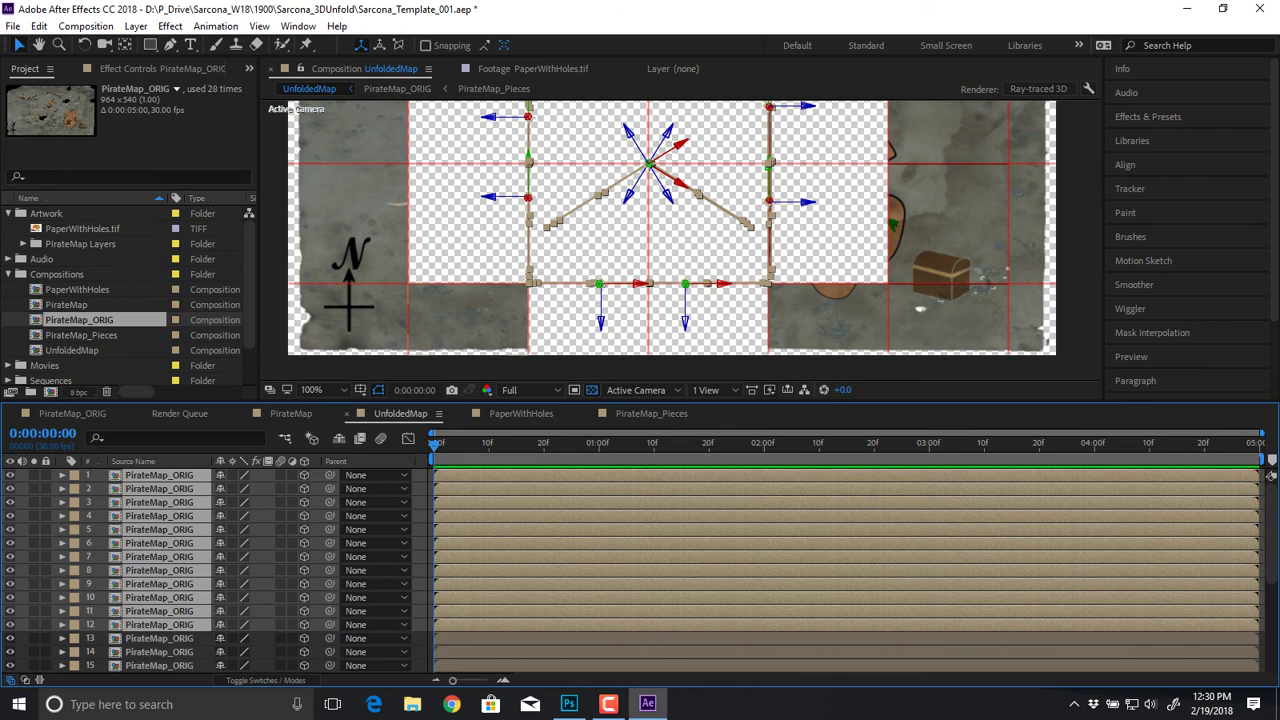
key(comma)
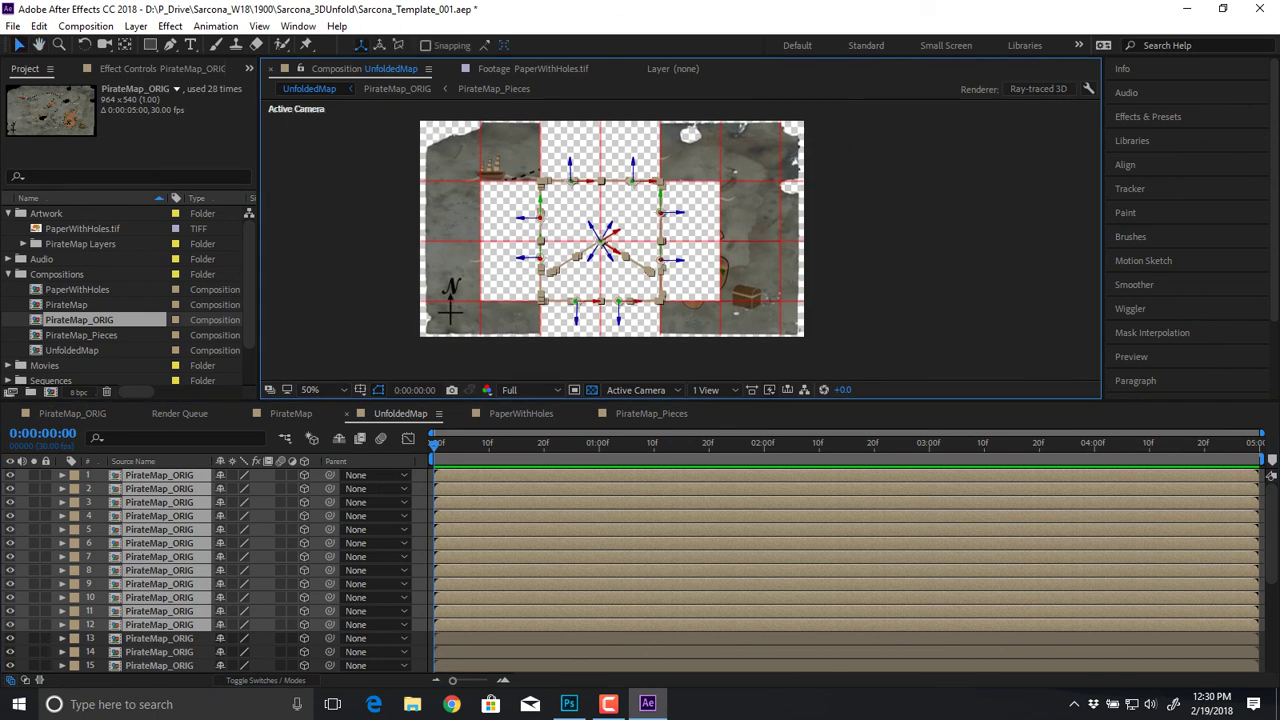
Step: Move the anchor point of the top-row map piece with the round hole to its lower-left corner
key(ctrl+6)
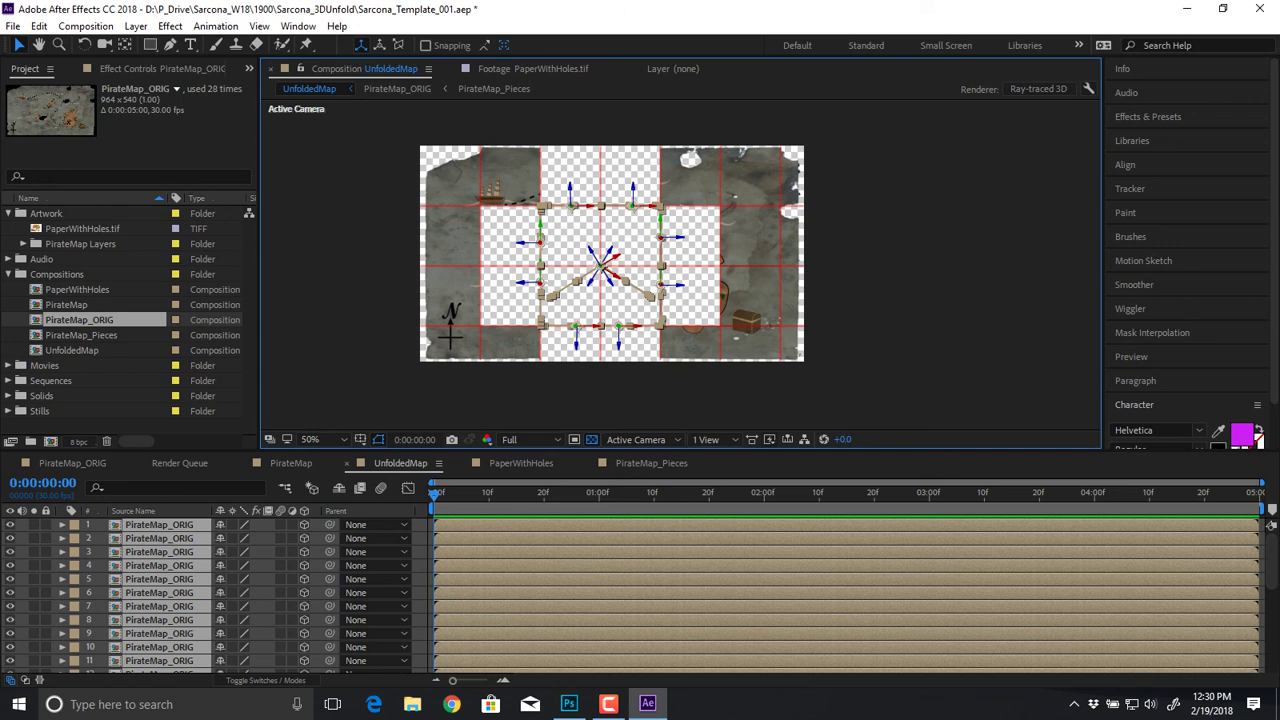
click(716, 150)
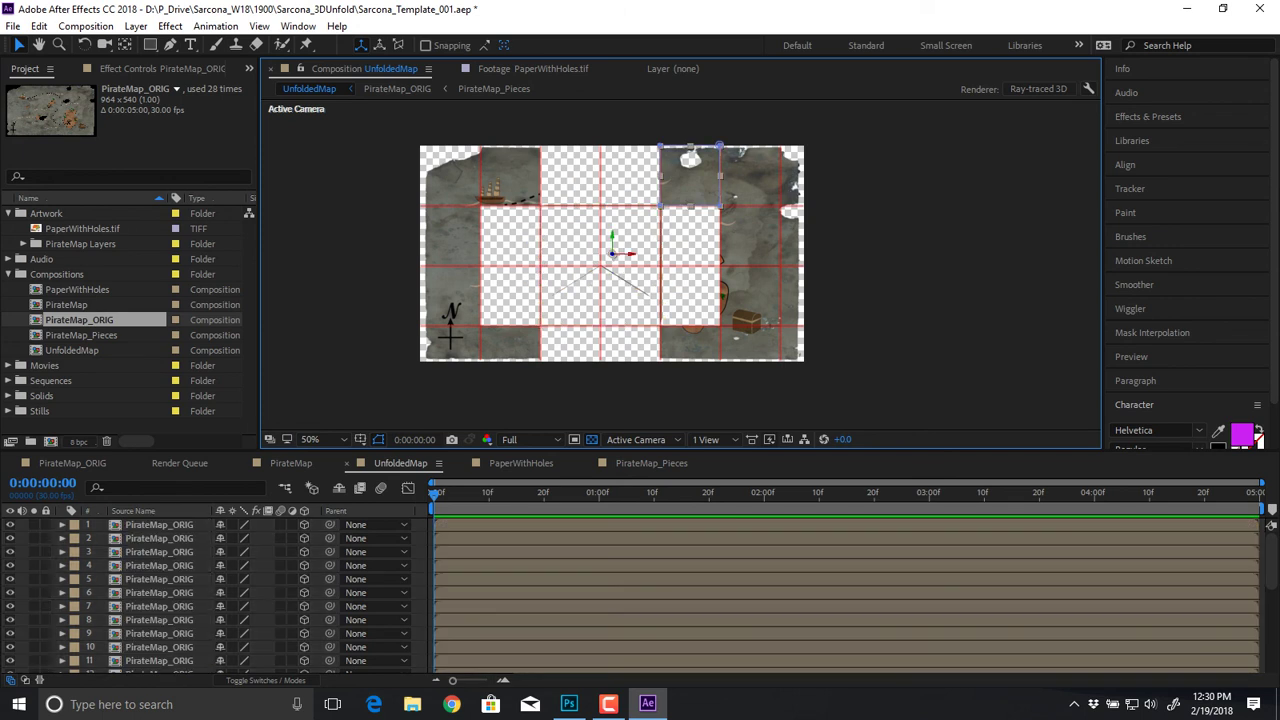
scroll(774, 200, up, 1)
drag(774, 200, 724, 280)
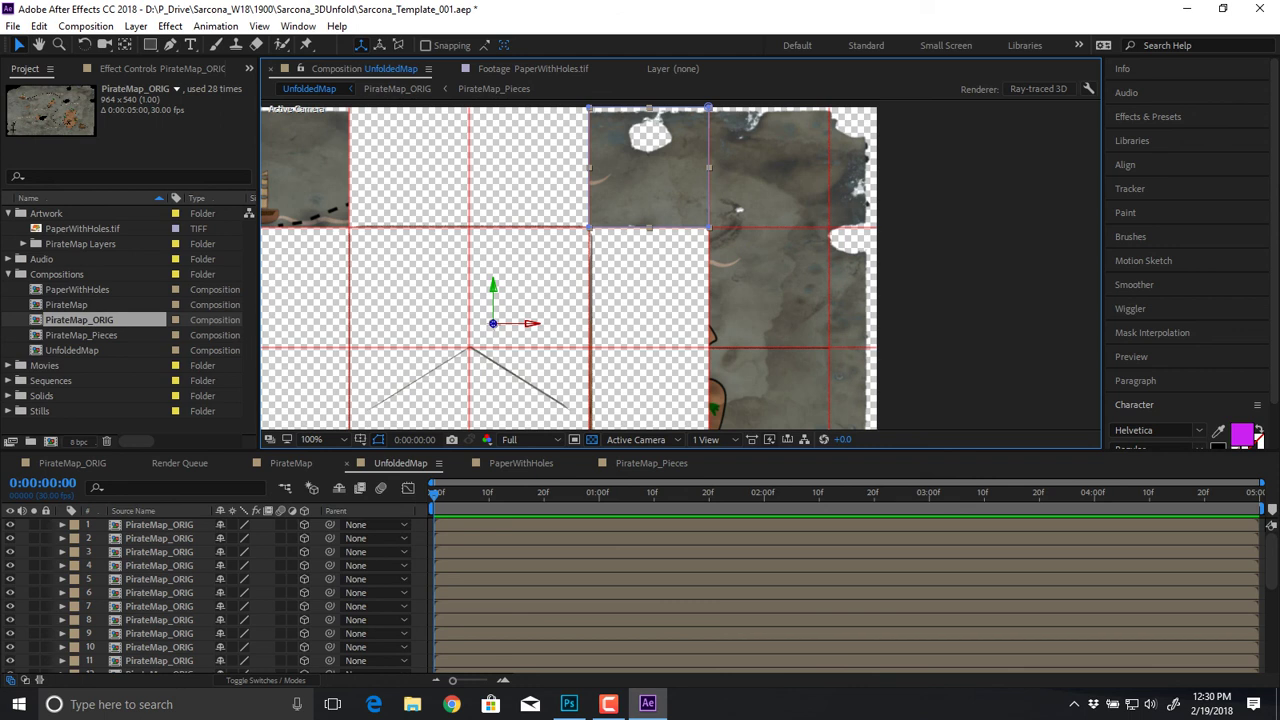
key(y)
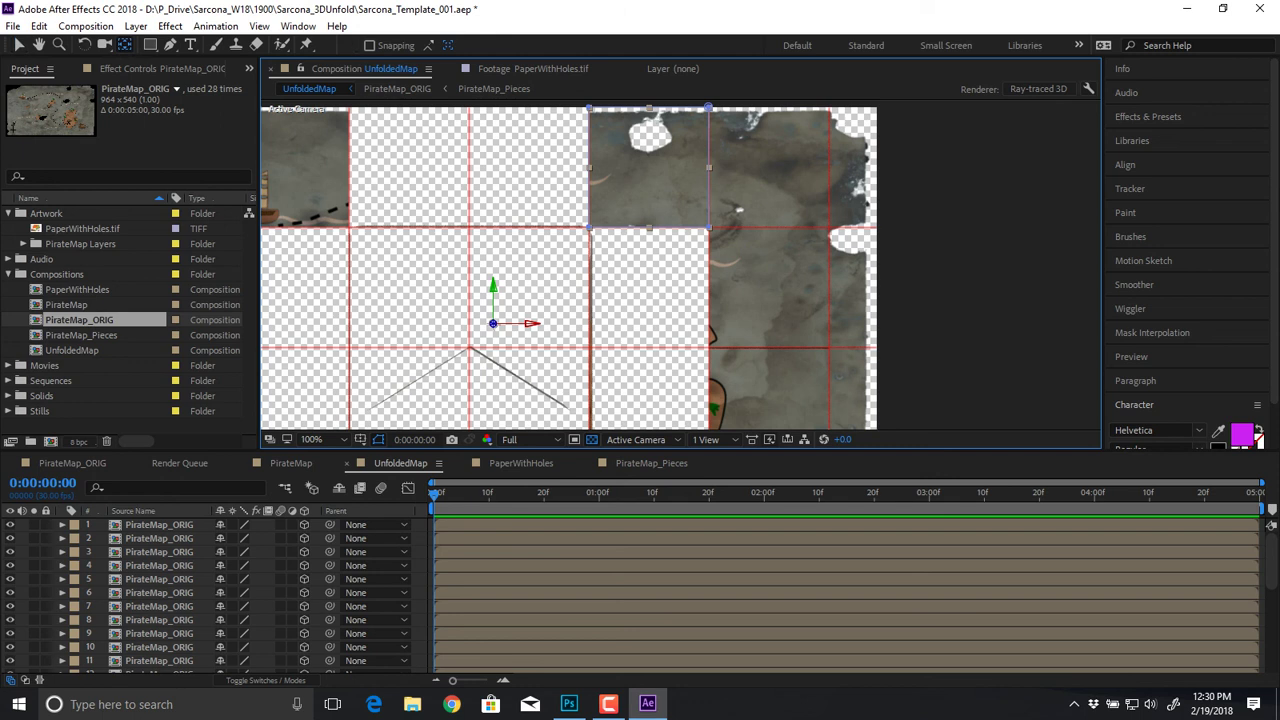
drag(493, 324, 589, 228)
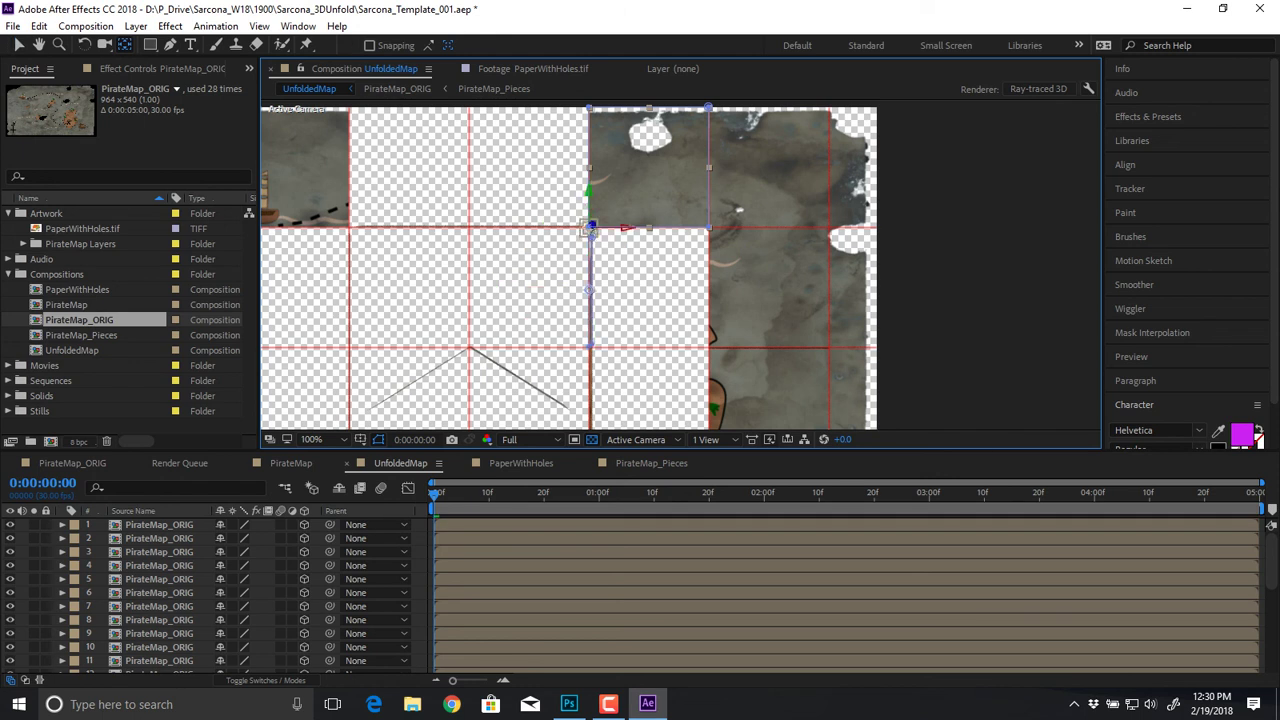
Step: Move the anchor point of the ship map piece to its lower-right corner
drag(430, 200, 543, 217)
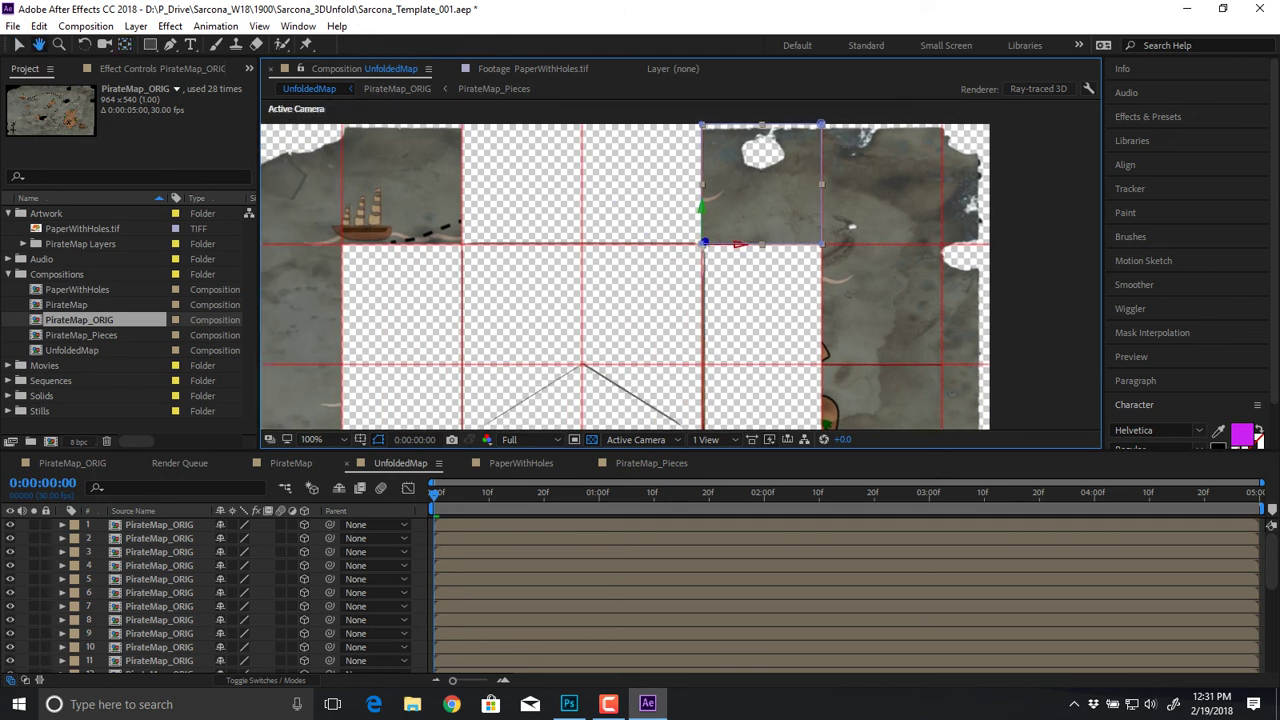
click(402, 186)
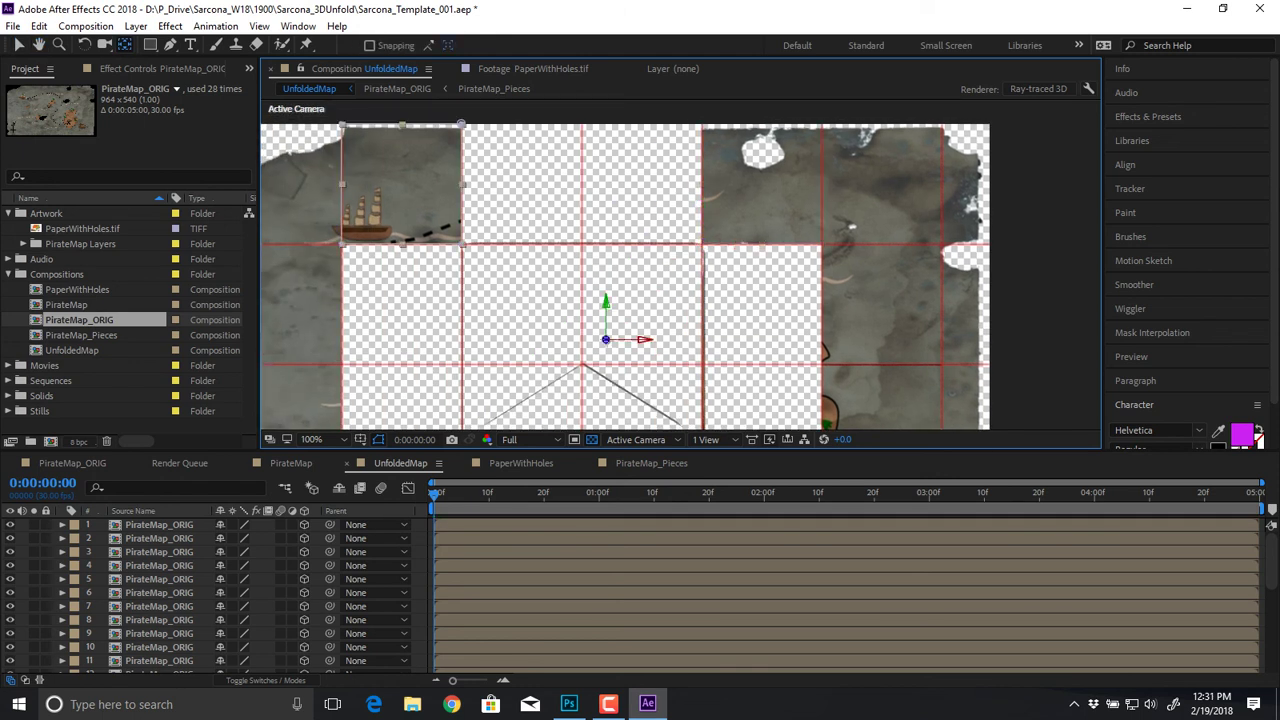
drag(606, 340, 462, 243)
Step: Move the anchor points of the two bottom-row map pieces beside the central gap to their upper inner corners
drag(540, 310, 583, 167)
click(446, 376)
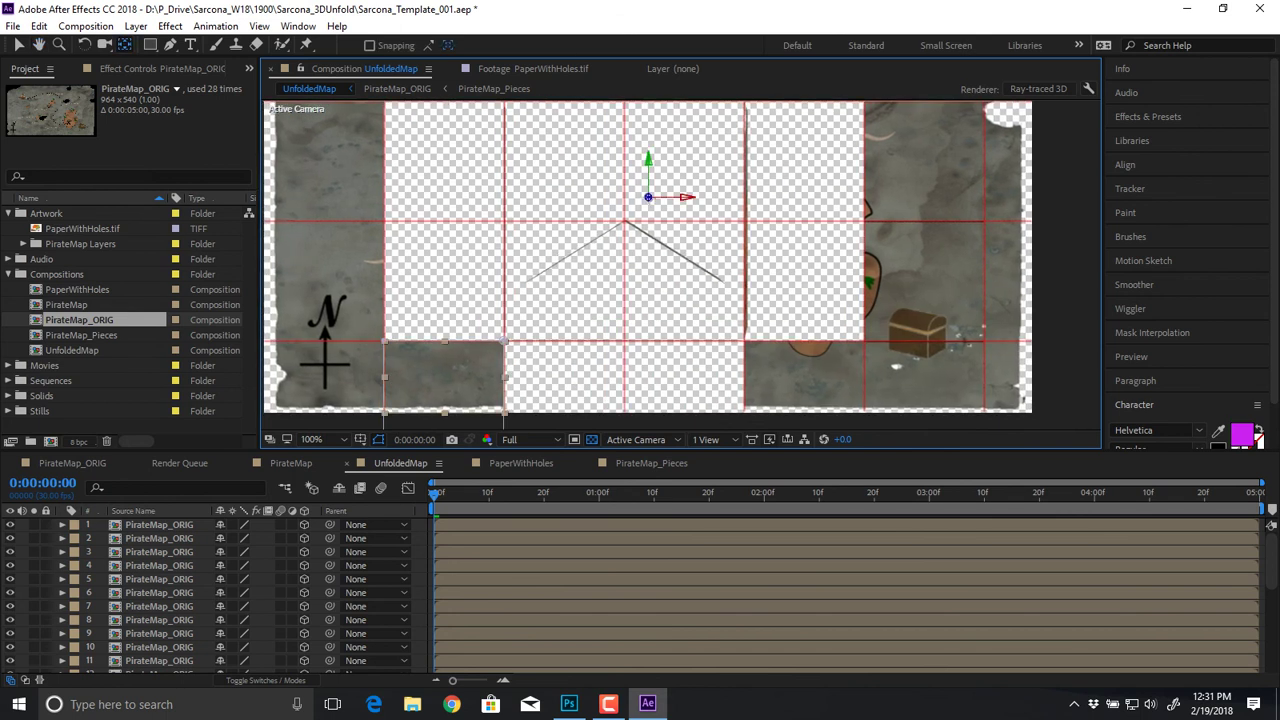
drag(648, 197, 504, 341)
click(804, 378)
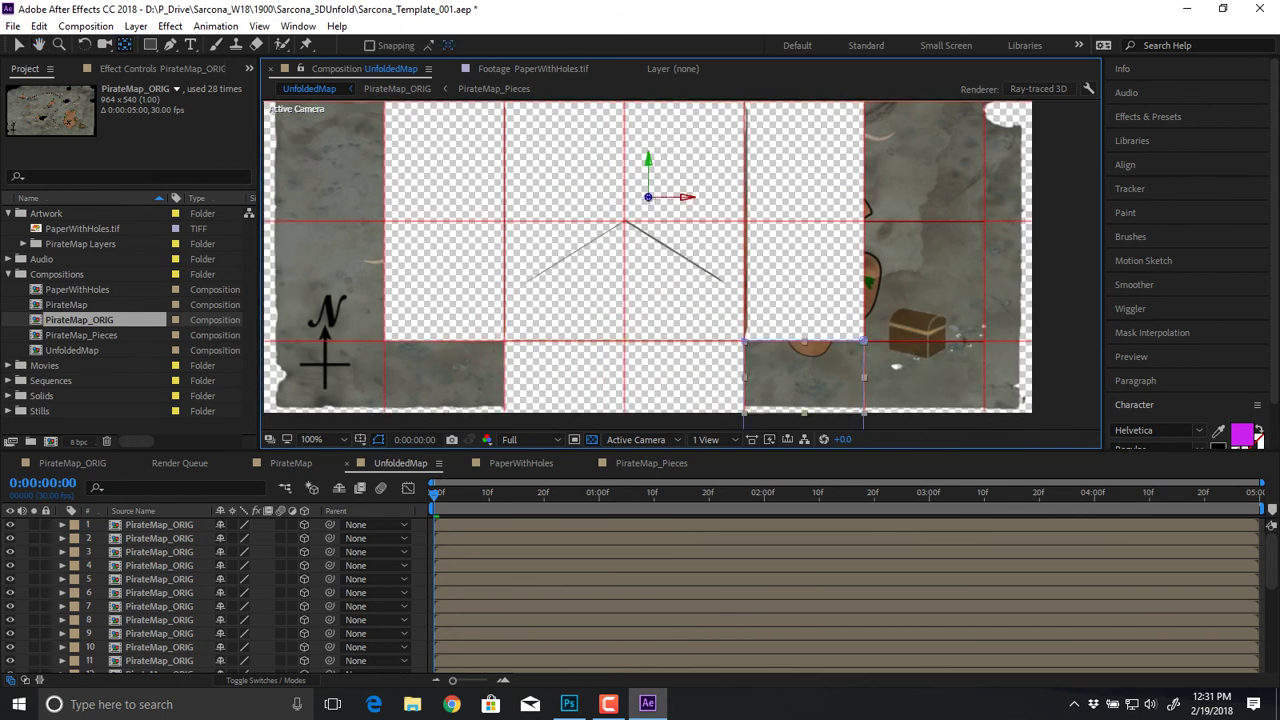
drag(648, 197, 600, 373)
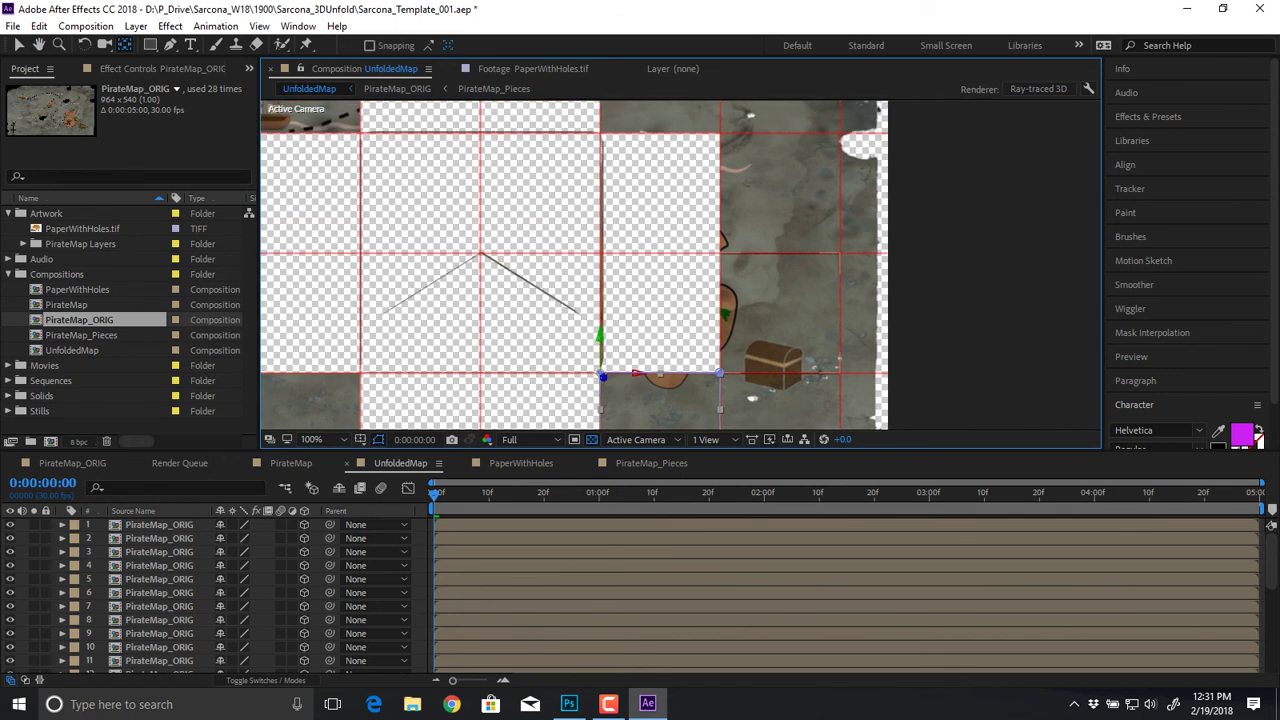
Step: Move the anchor points of the treasure chest piece and the piece above it onto their left edges
click(781, 322)
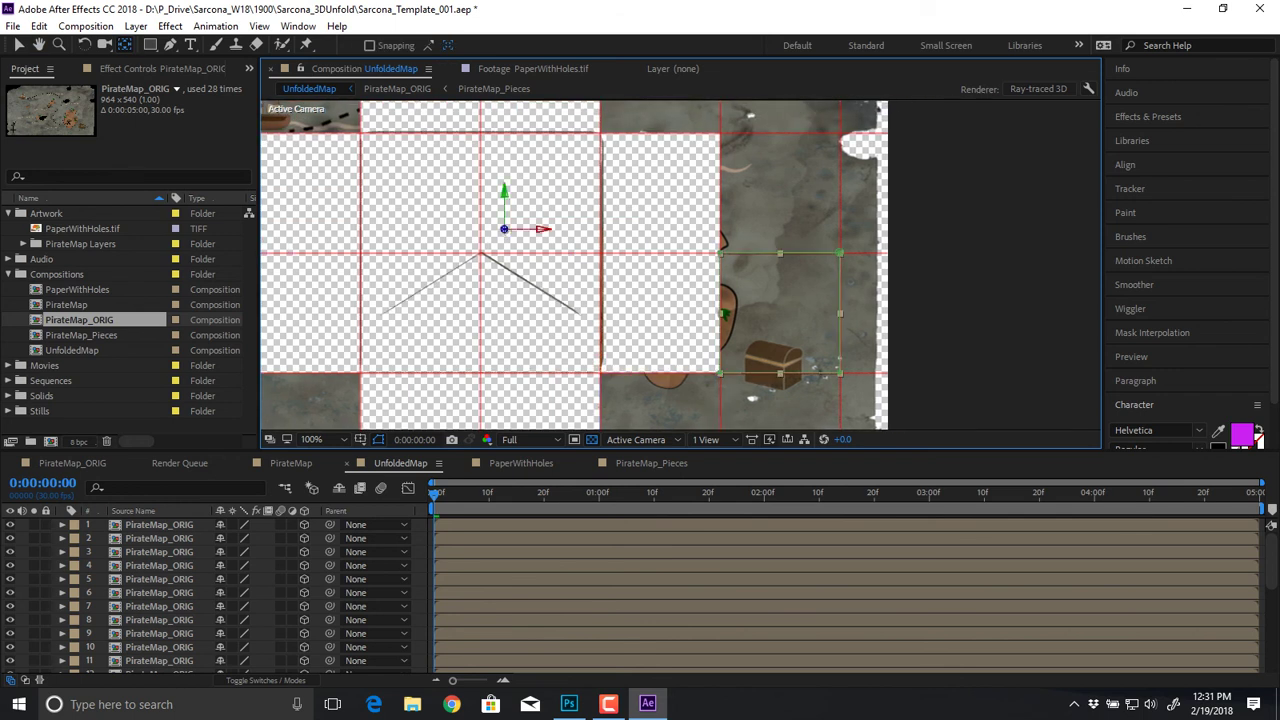
drag(504, 229, 720, 294)
key(ctrl+z)
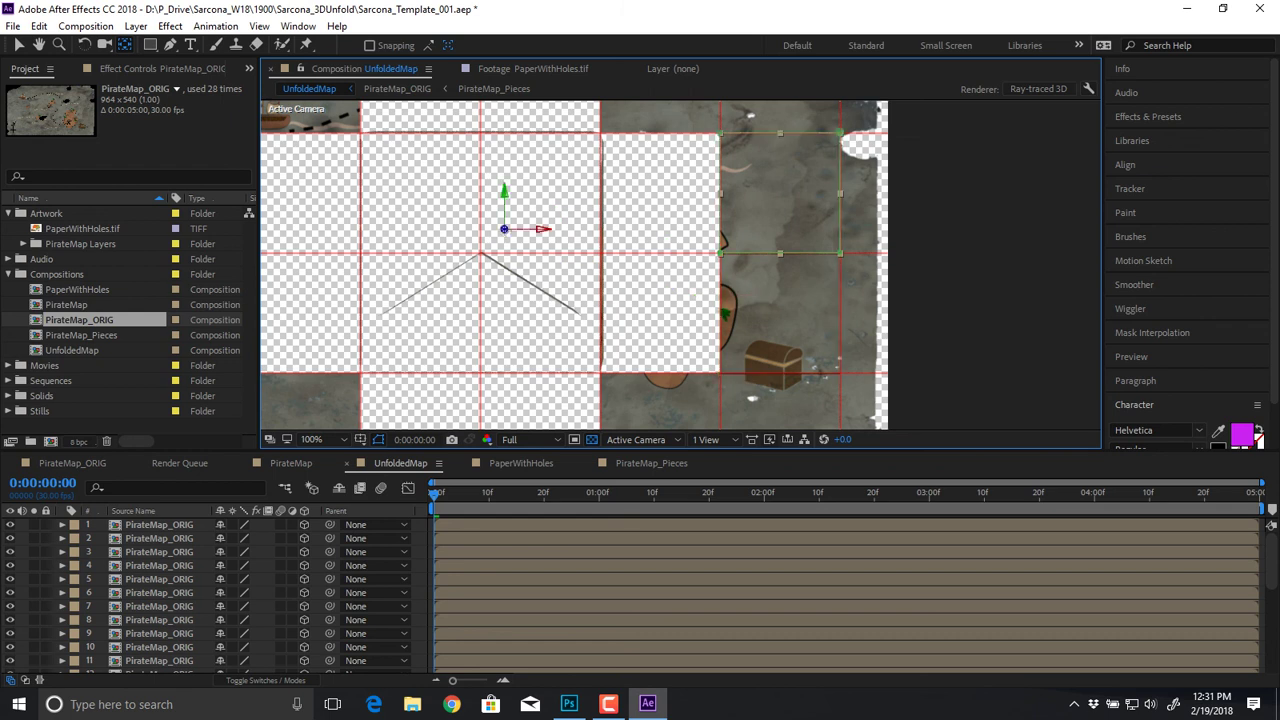
drag(504, 229, 995, 200)
key(space)
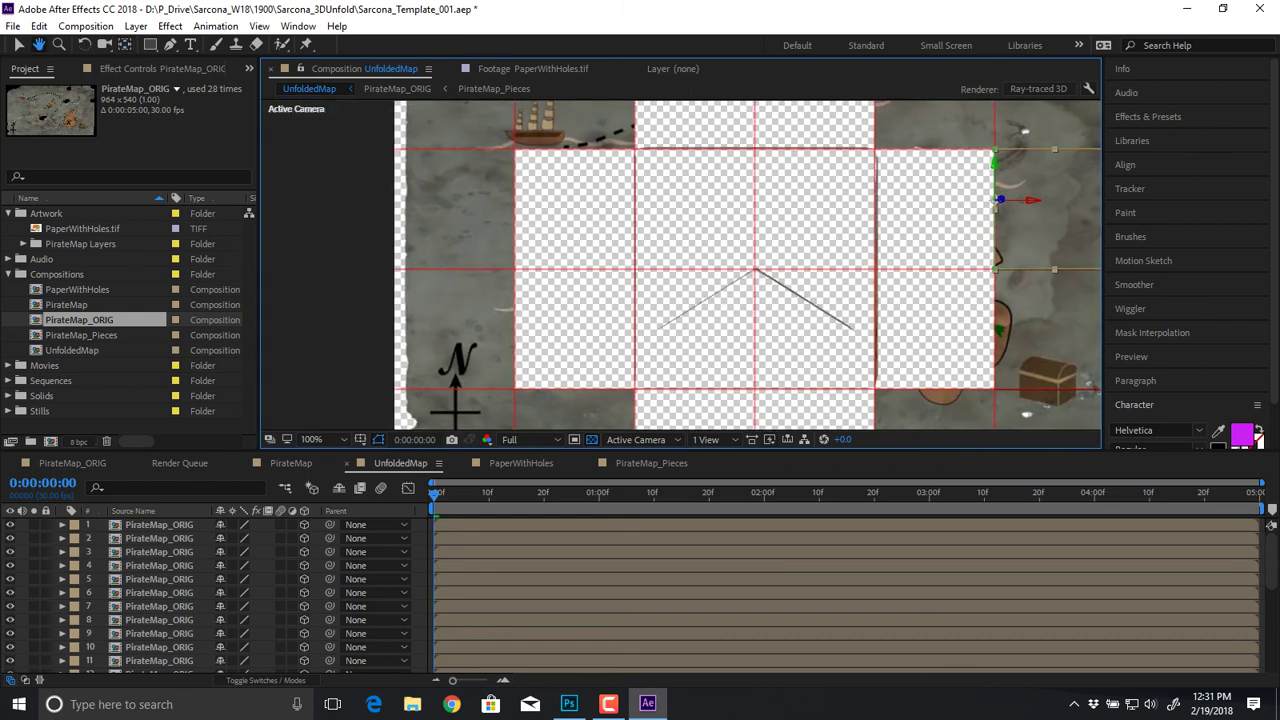
Step: Move the anchor points of the two middle-row pieces at the map's left side close to their right edges, and return to the Selection tool
click(495, 175)
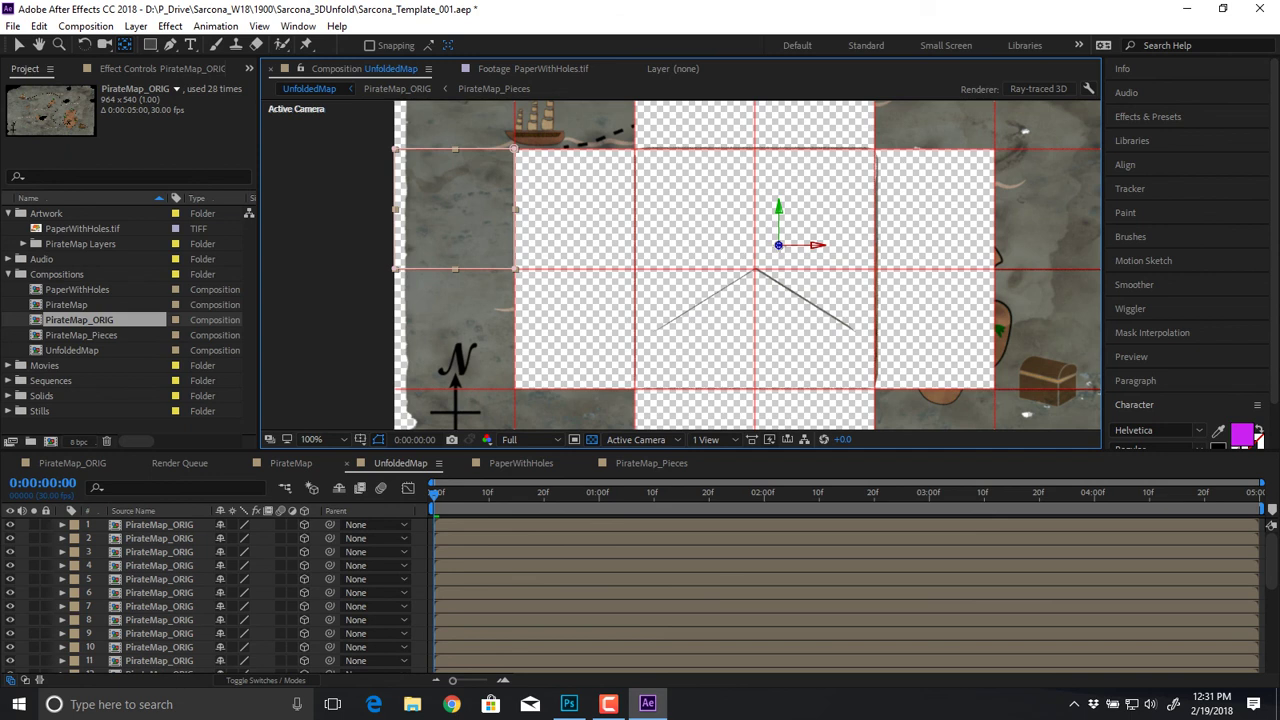
drag(779, 245, 498, 269)
click(497, 272)
drag(778, 244, 507, 310)
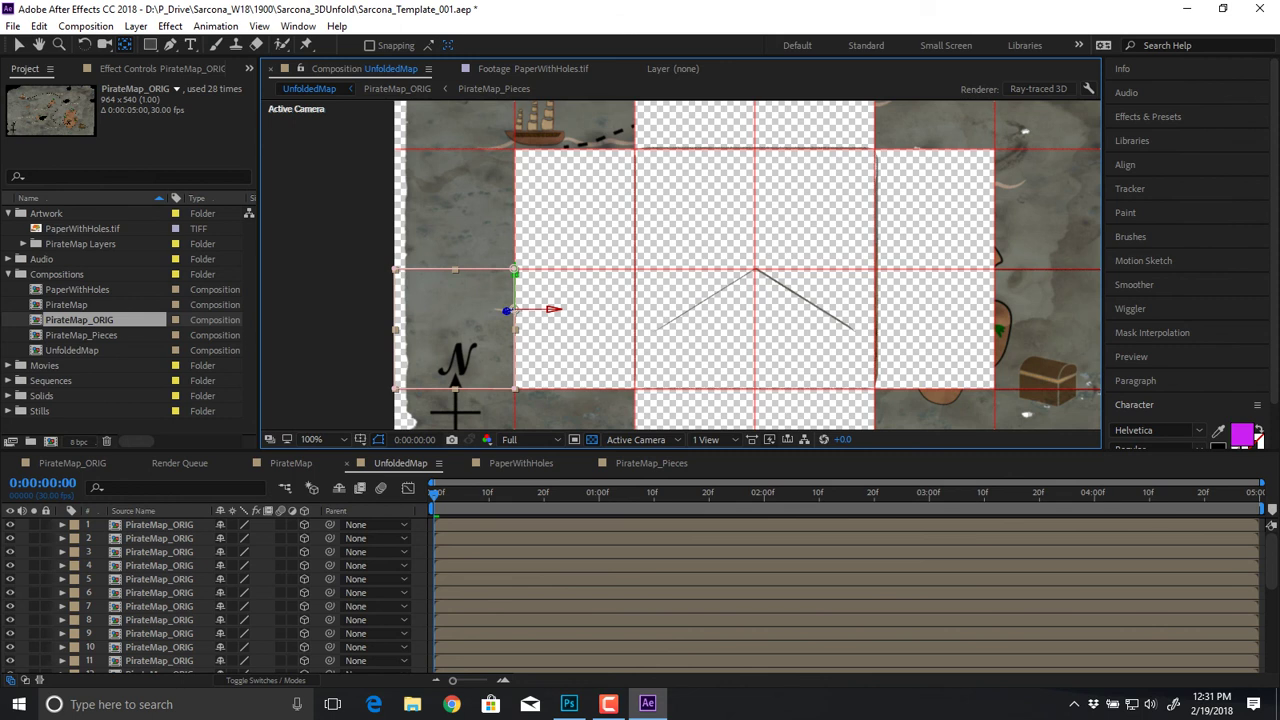
key(comma)
key(comma)
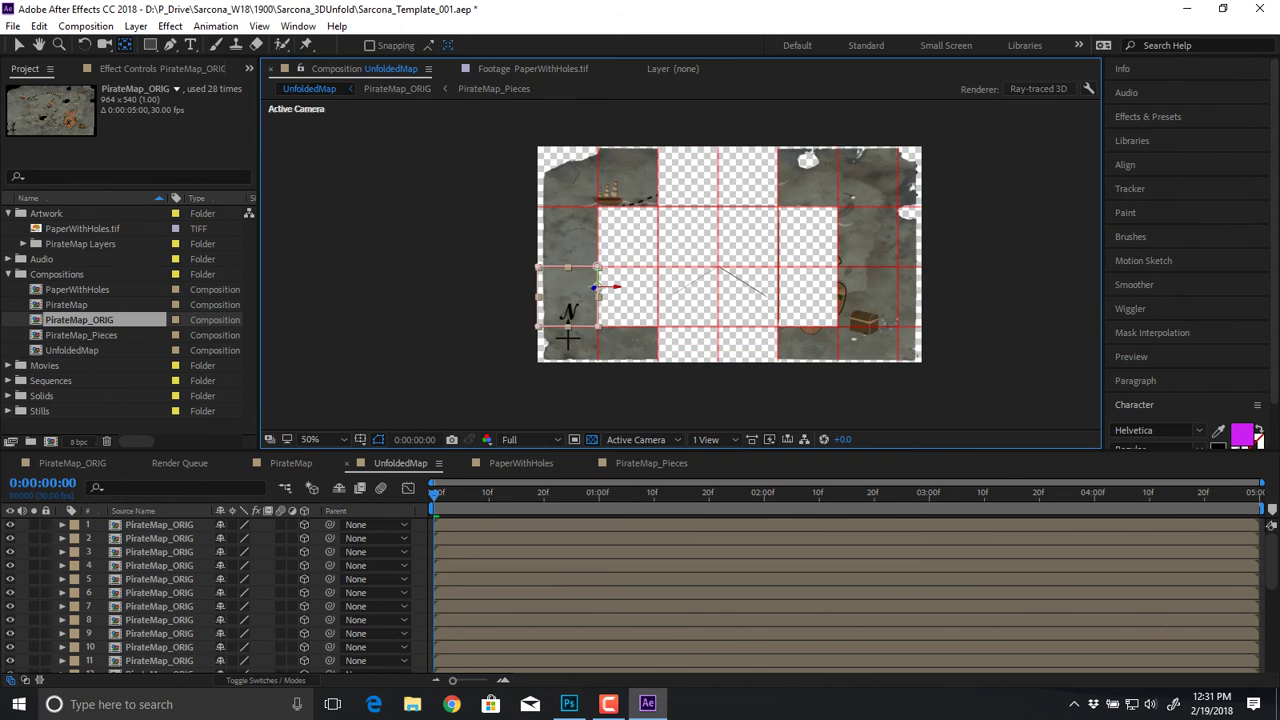
key(v)
scroll(220, 592, down, 3)
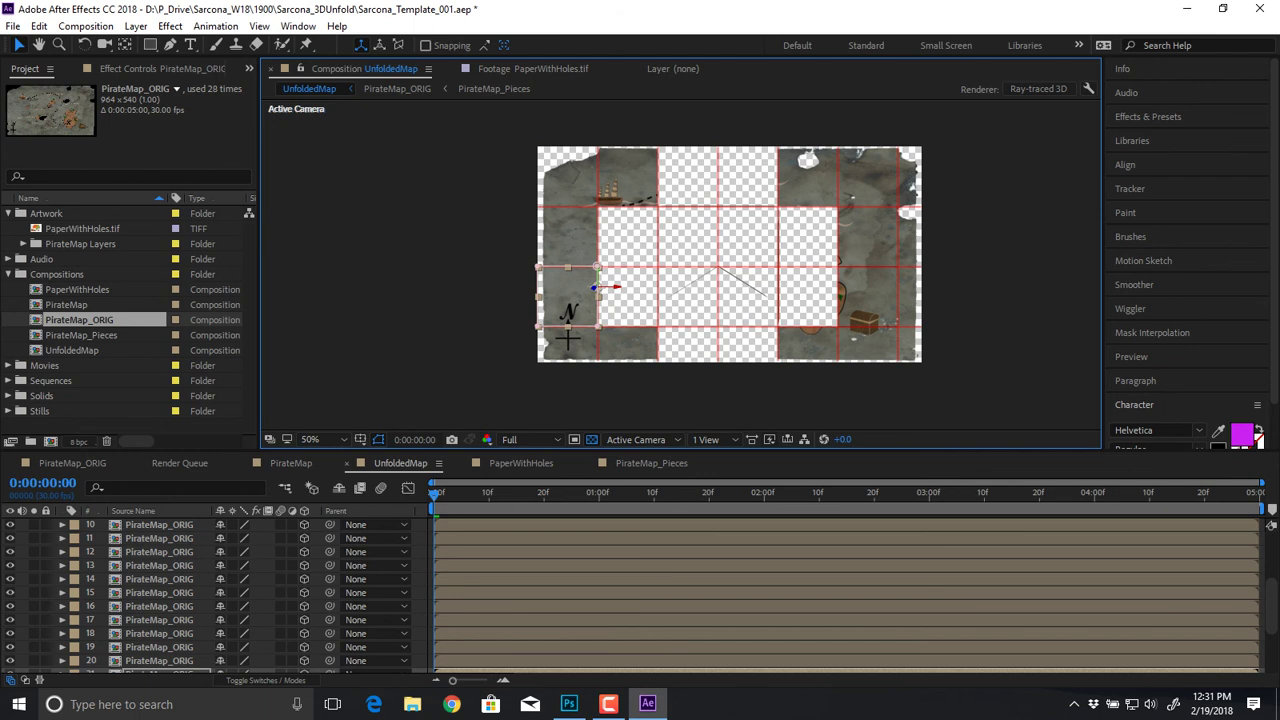
click(159, 566)
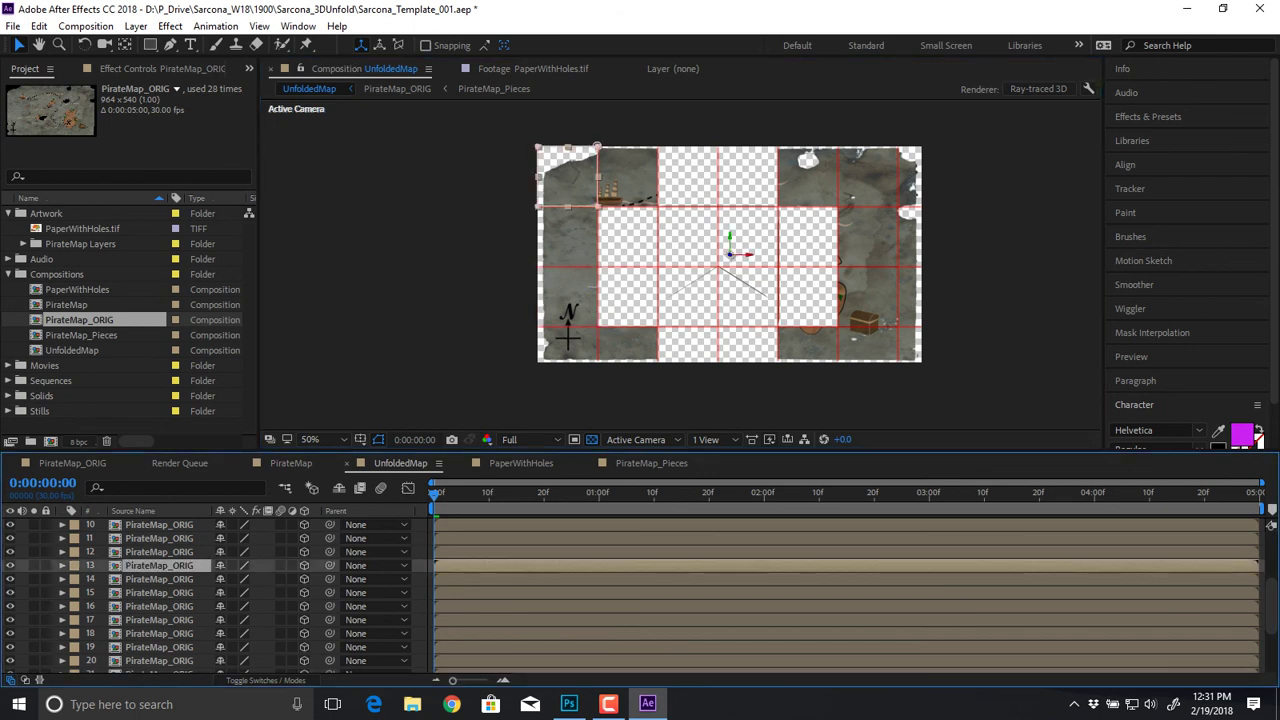
scroll(159, 565, down, 1)
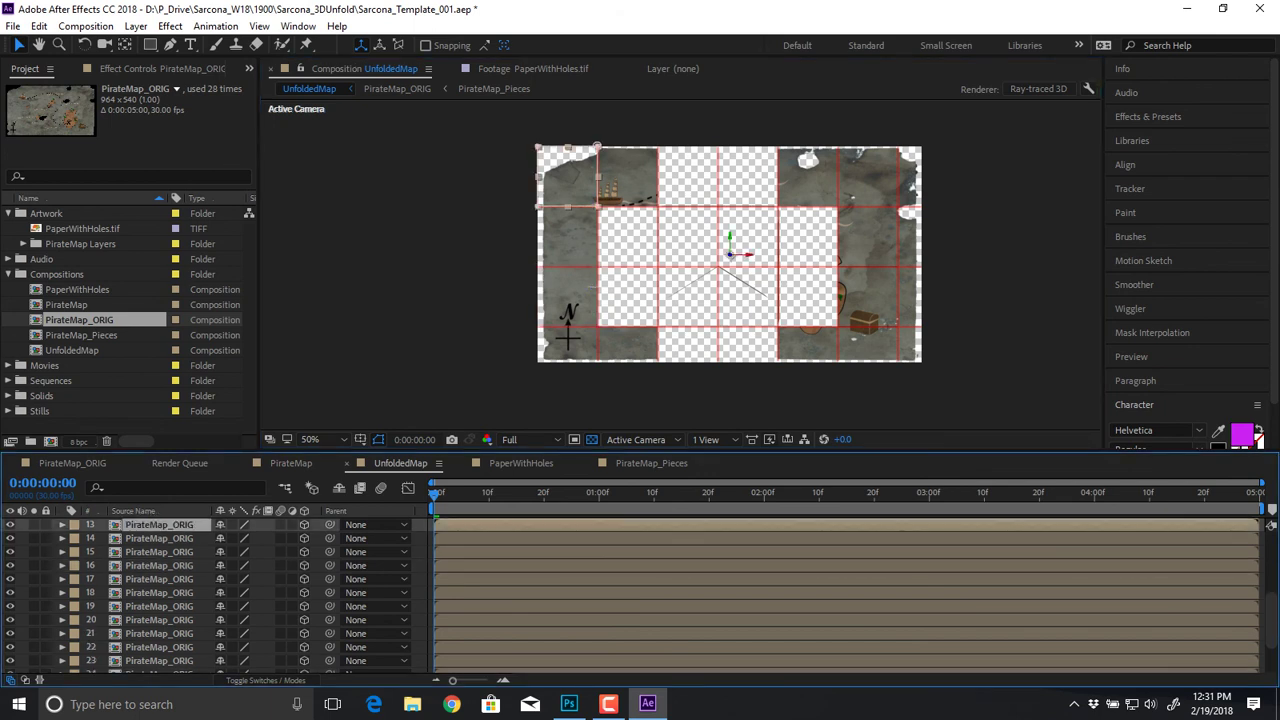
click(630, 178)
shift+click(808, 178)
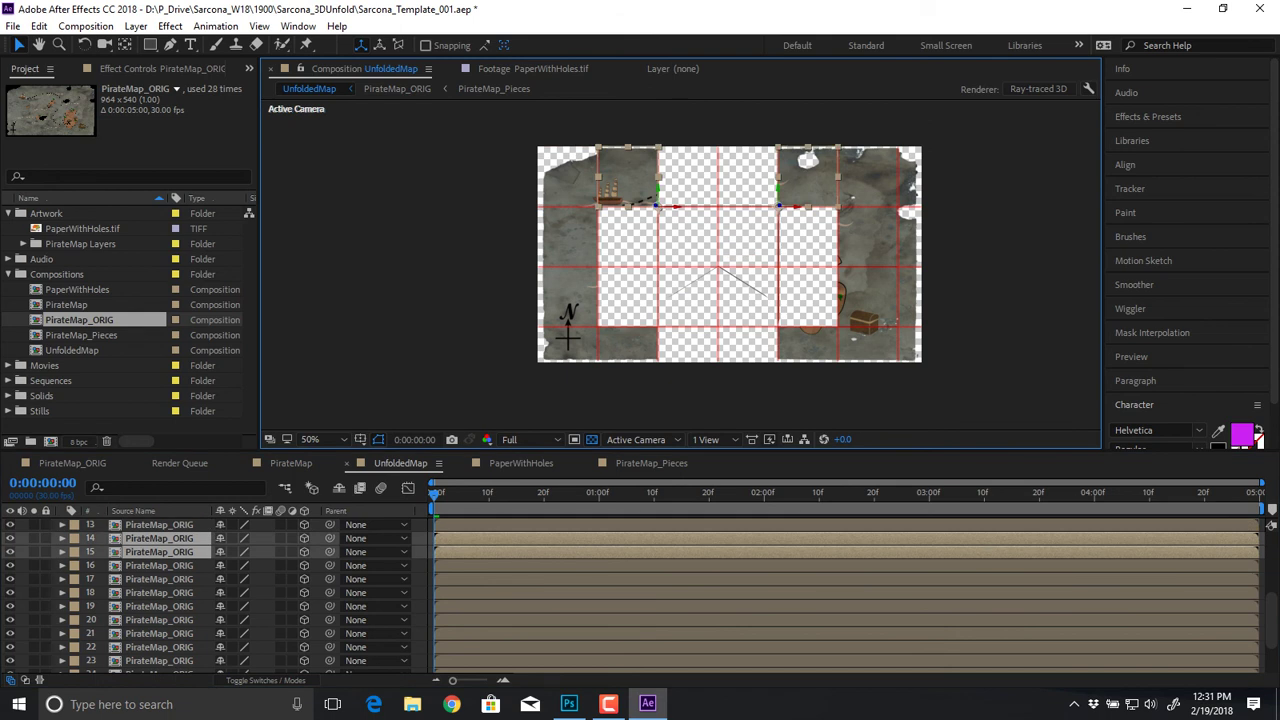
shift+click(868, 236)
shift+click(868, 296)
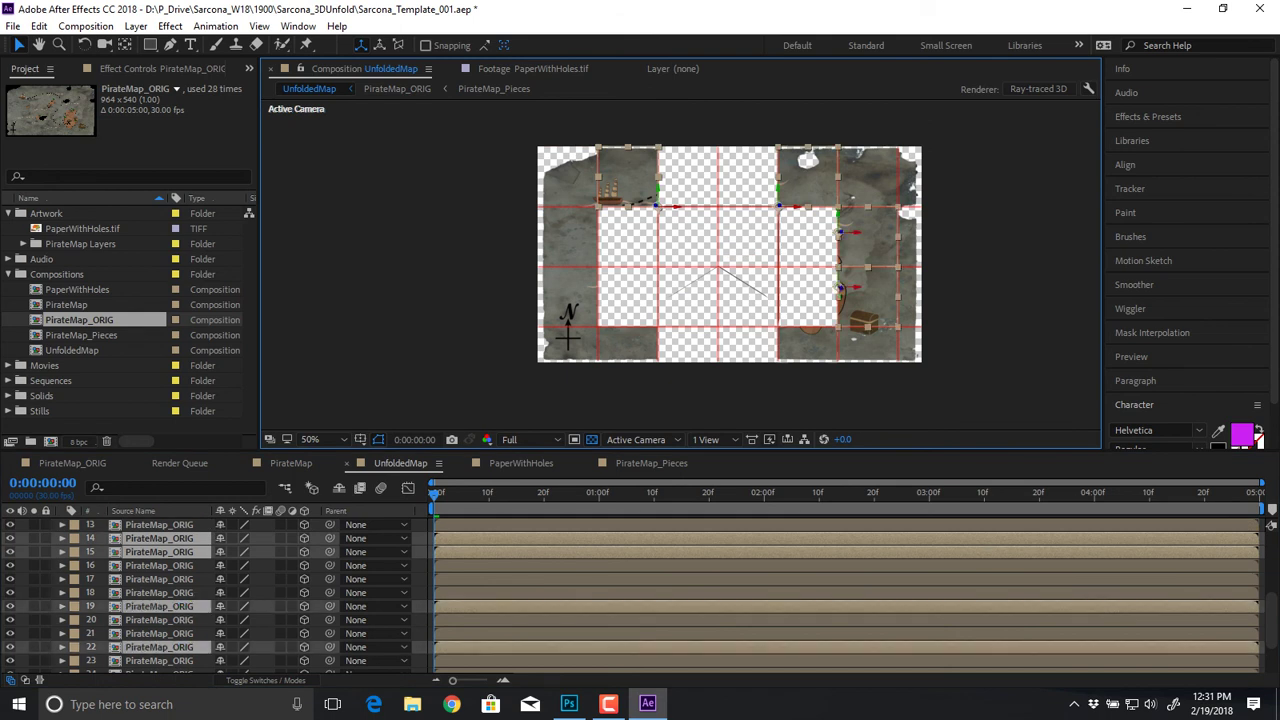
Step: Select the eight outer map pieces bordering the open center, excluding the corners, and restack them together directly below layer 12
click(808, 345)
shift+click(868, 296)
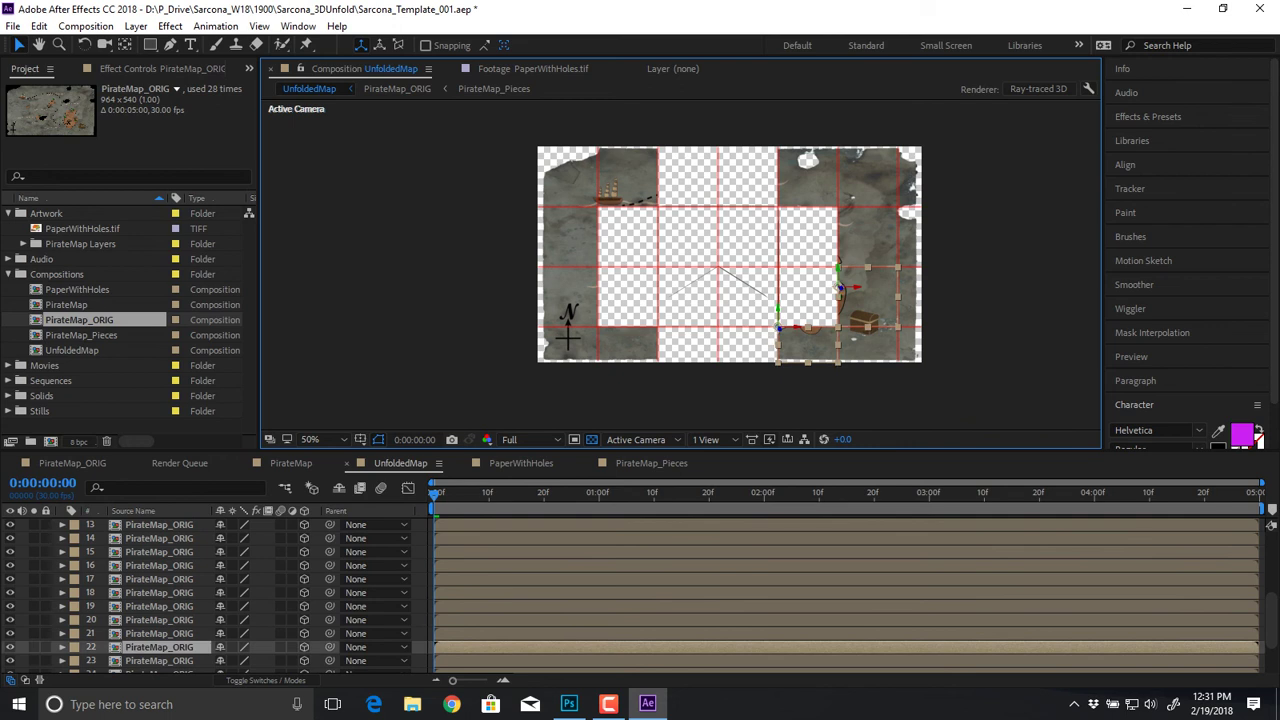
shift+click(868, 236)
shift+click(808, 178)
shift+click(628, 178)
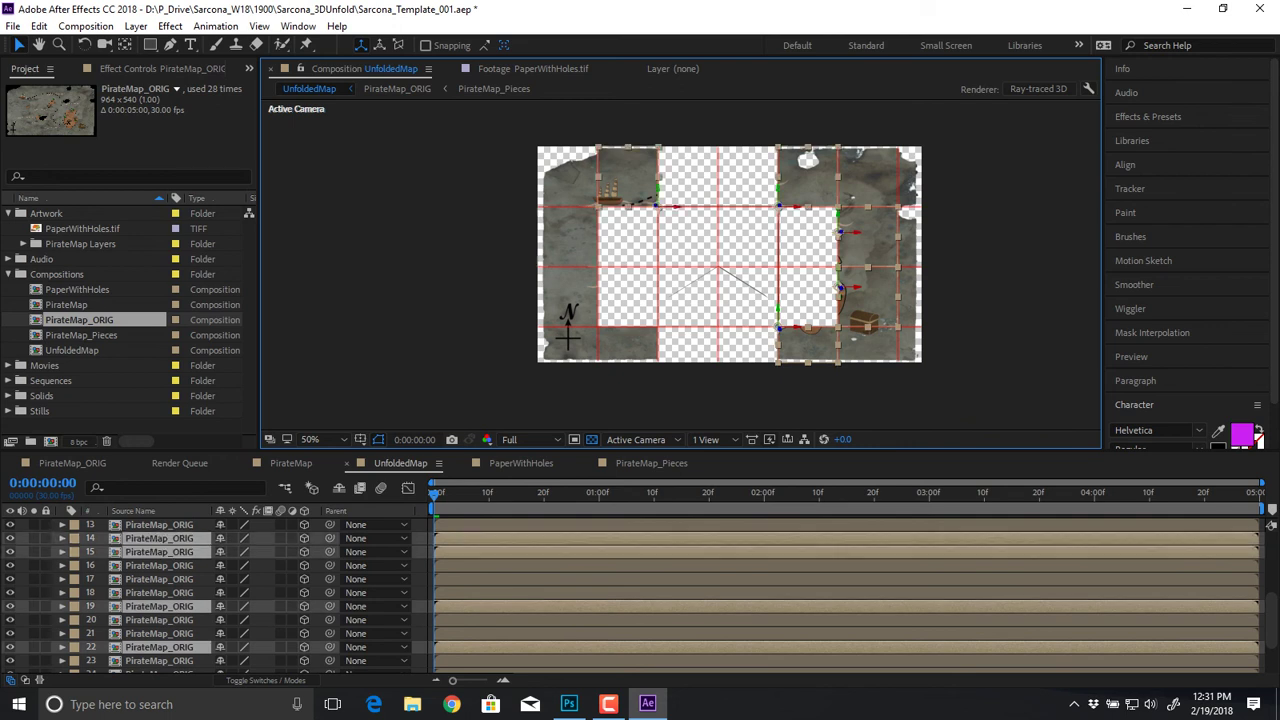
shift+click(568, 236)
shift+click(568, 296)
shift+click(628, 345)
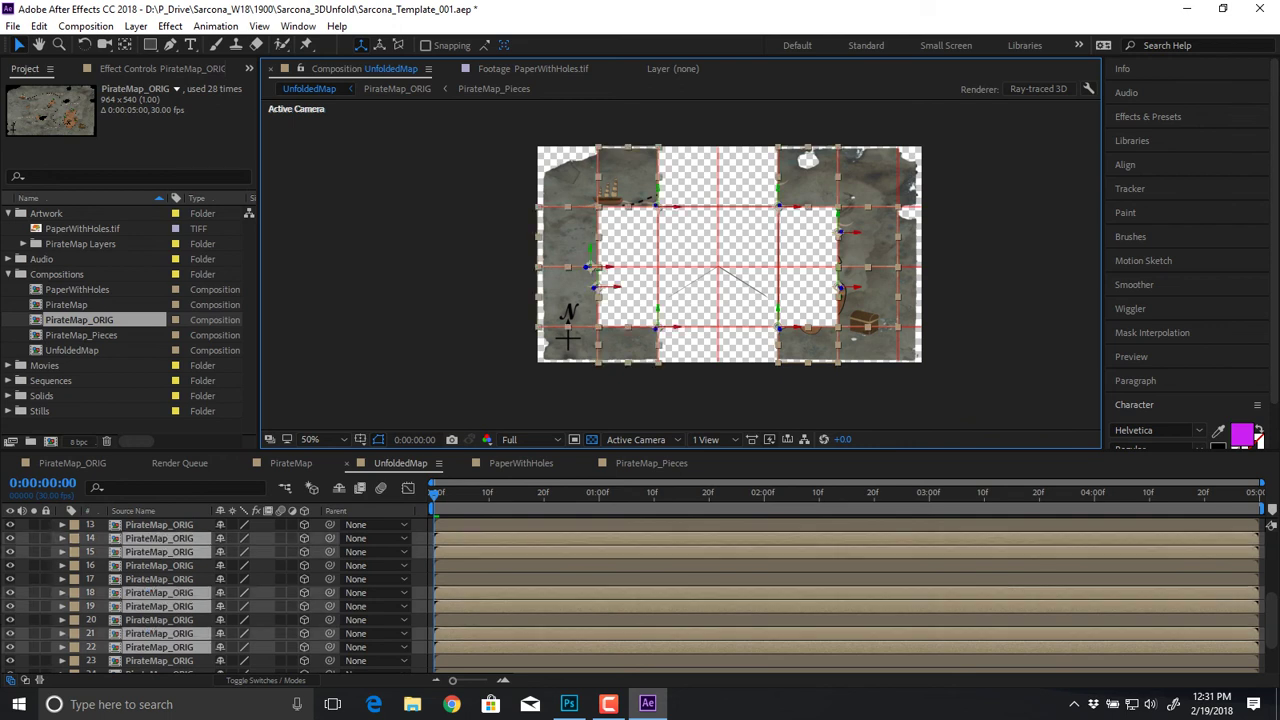
scroll(640, 598, up, 2)
scroll(640, 598, down, 1)
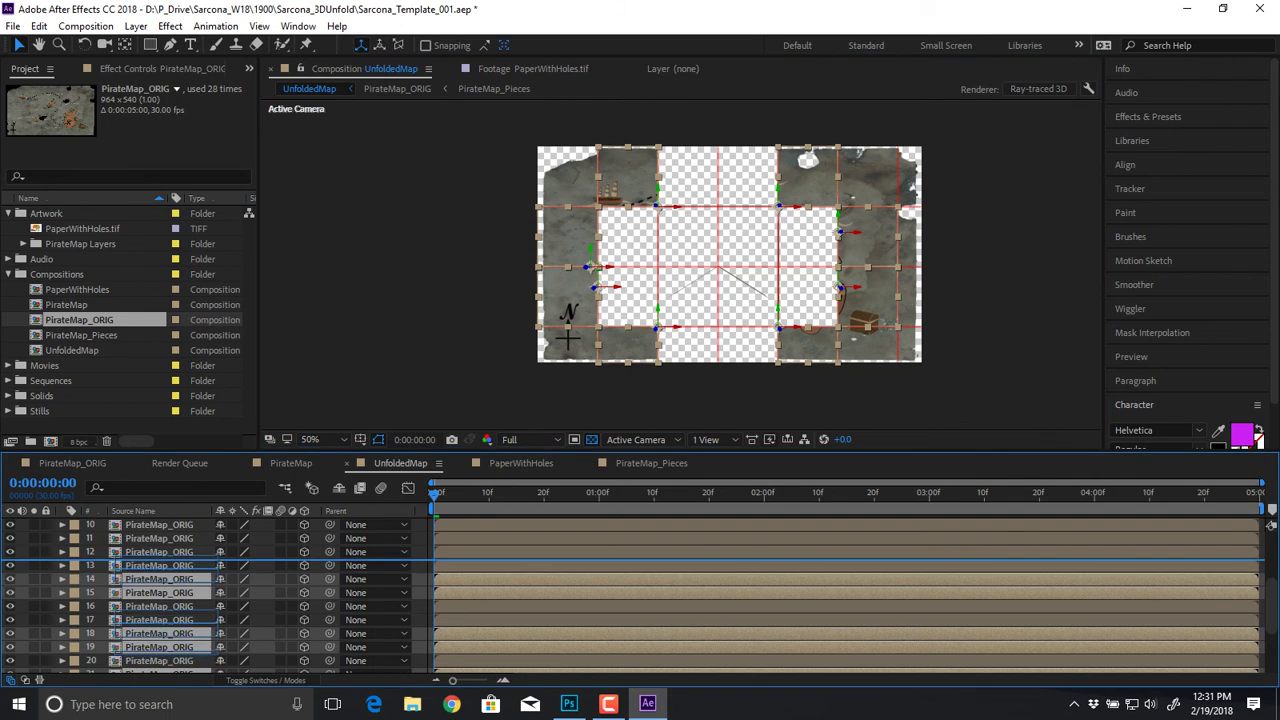
key(ctrl+alt+Up)
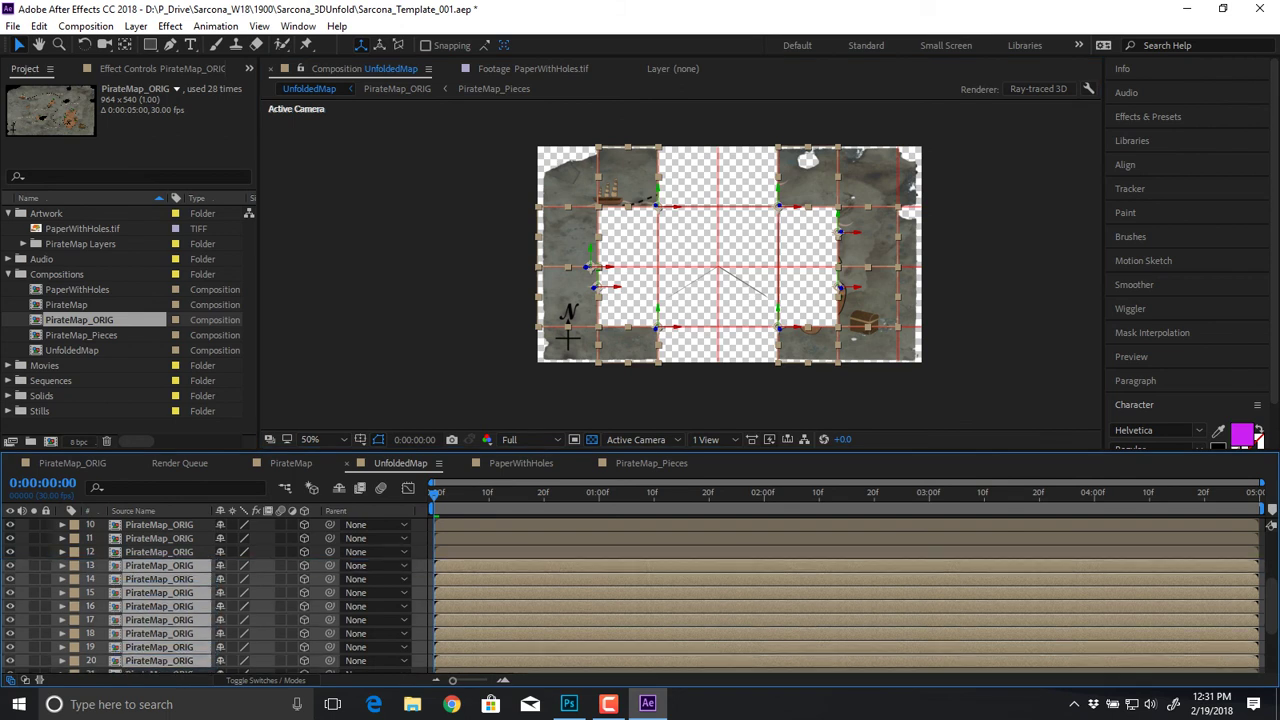
Step: Enlarge the timeline area to show more of the layer stack and select layer 1
click(159, 552)
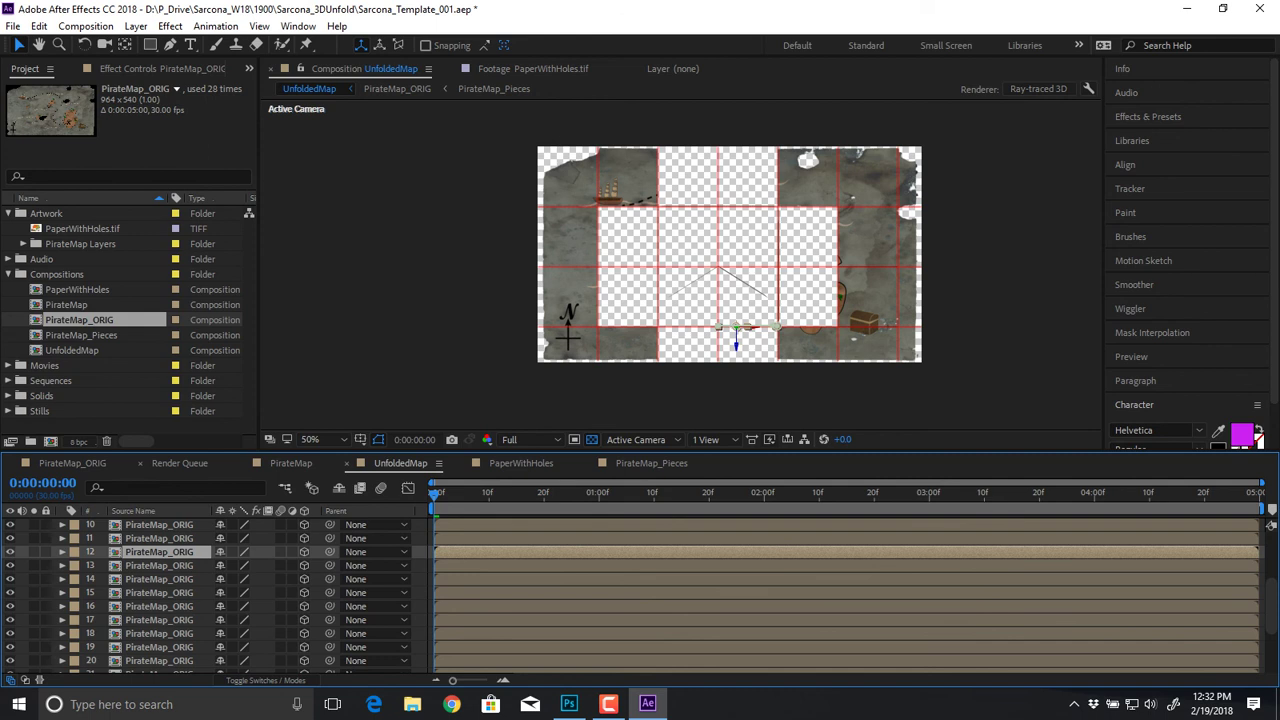
drag(640, 452, 640, 342)
scroll(640, 540, up, 3)
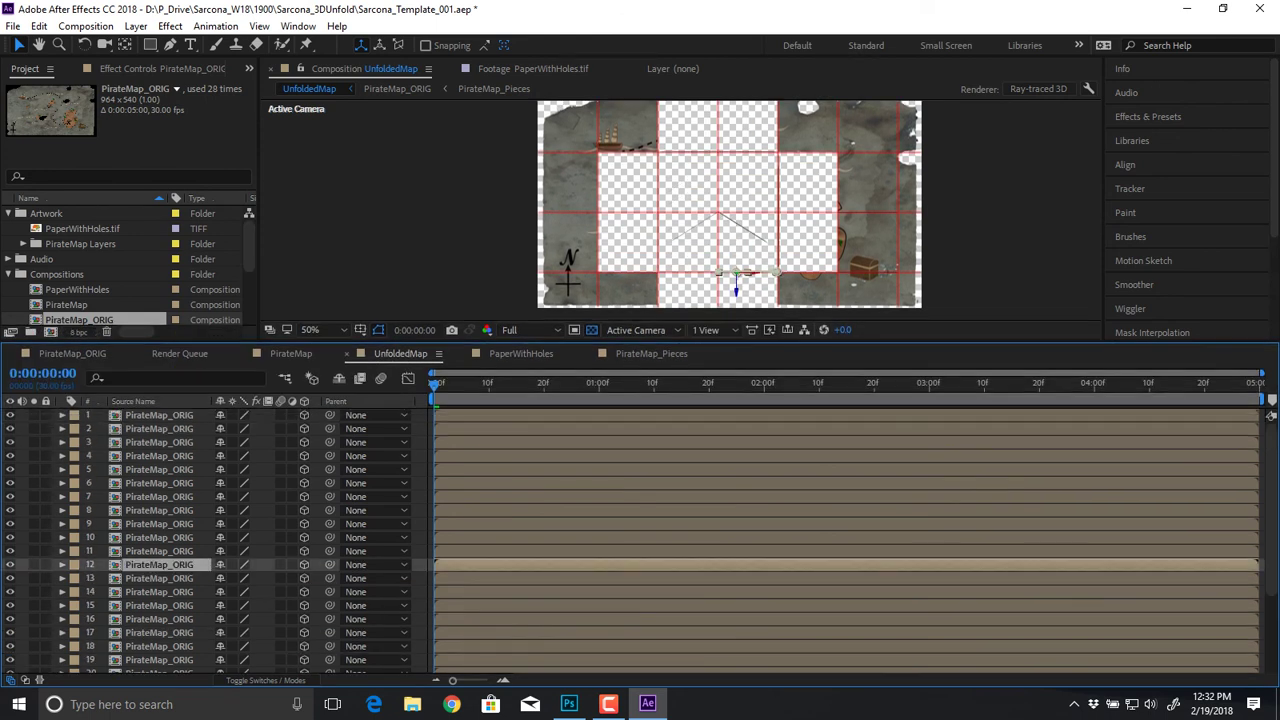
click(1268, 415)
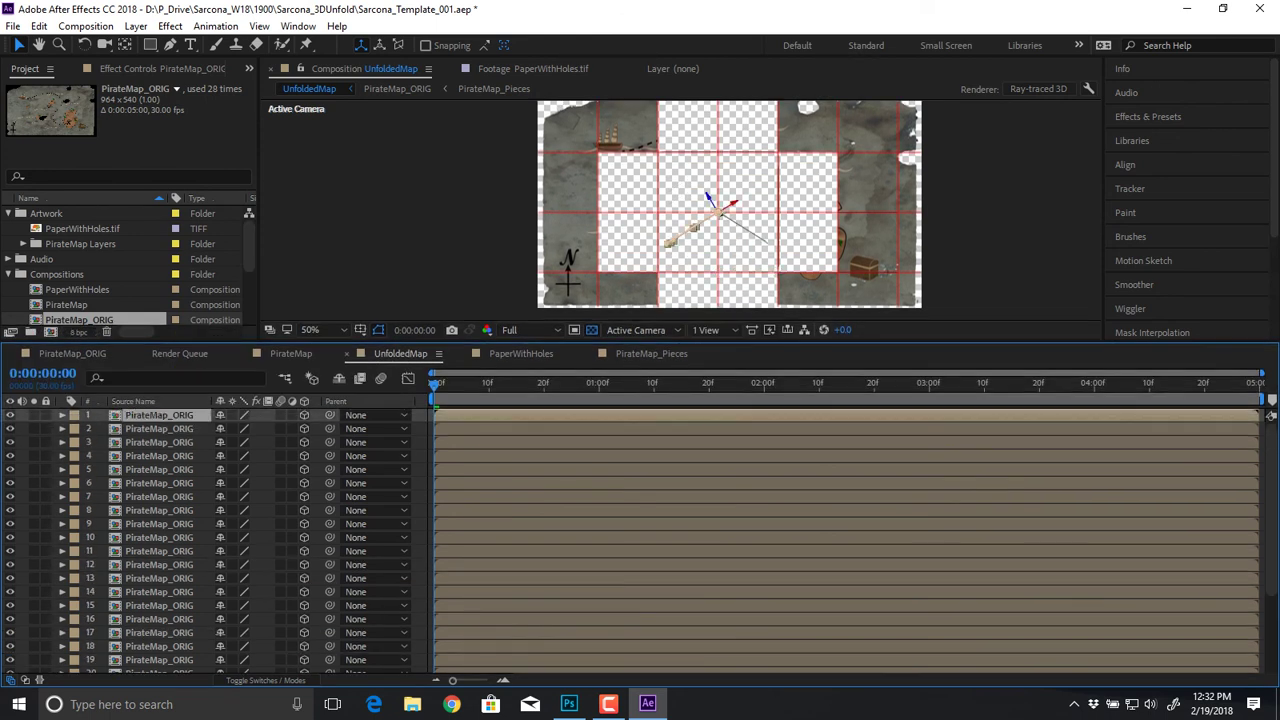
Step: Select layers 1 through 4 and set their label color to Orange
shift+click(159, 456)
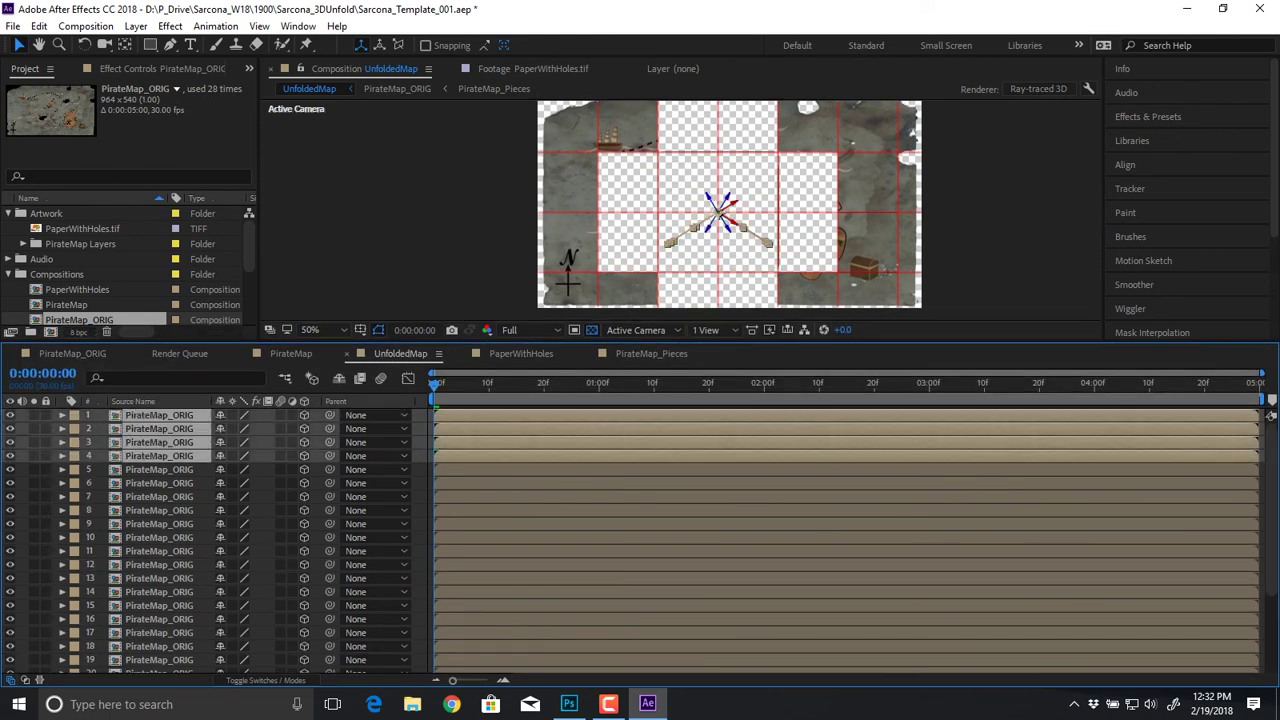
click(74, 415)
click(100, 320)
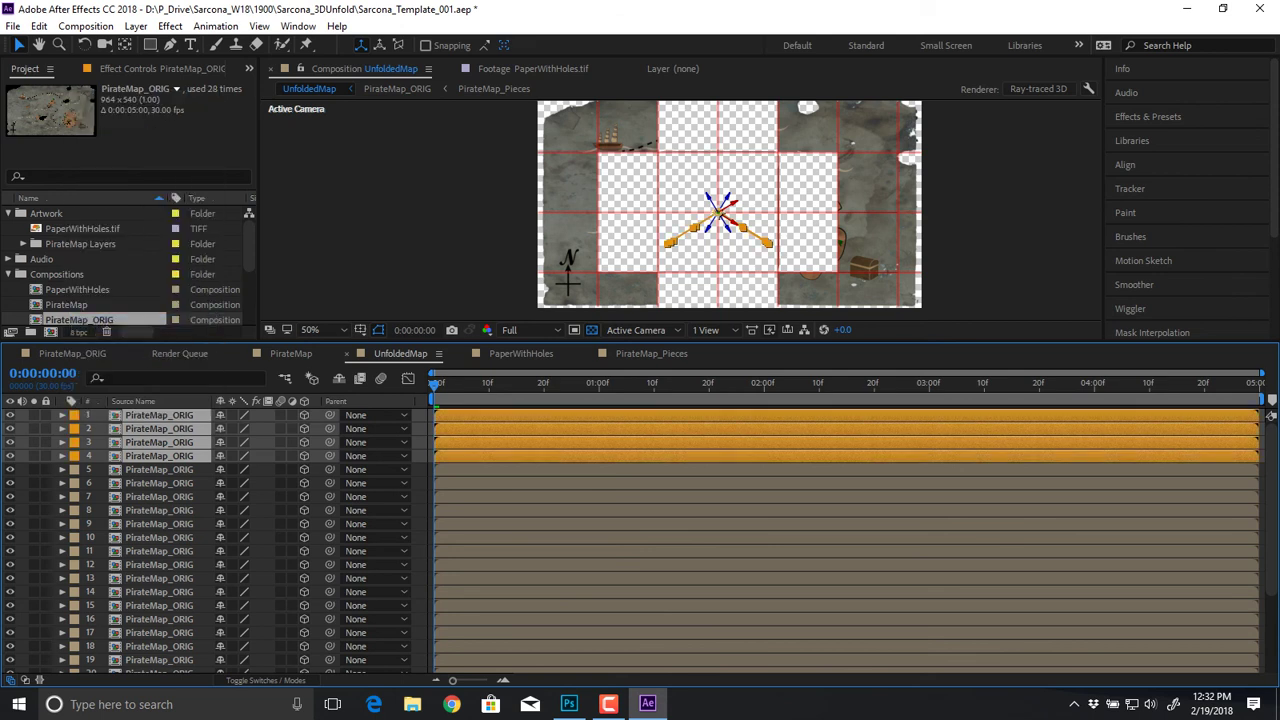
Step: Select layers 5 through 12 and set their label color to Green
key(ctrl+Down)
key(ctrl+shift+Down)
key(ctrl+shift+Down)
key(ctrl+shift+Down)
key(ctrl+shift+Down)
key(ctrl+shift+Down)
key(ctrl+shift+Down)
key(ctrl+shift+Down)
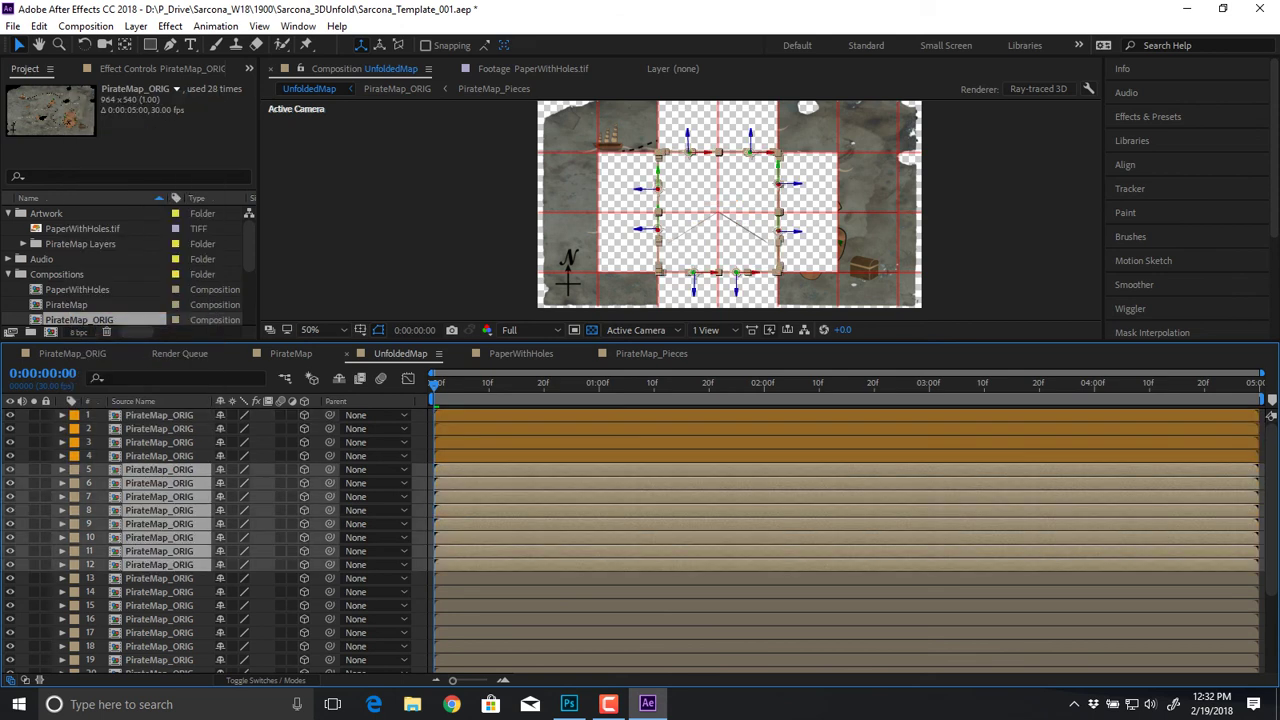
click(74, 469)
click(120, 354)
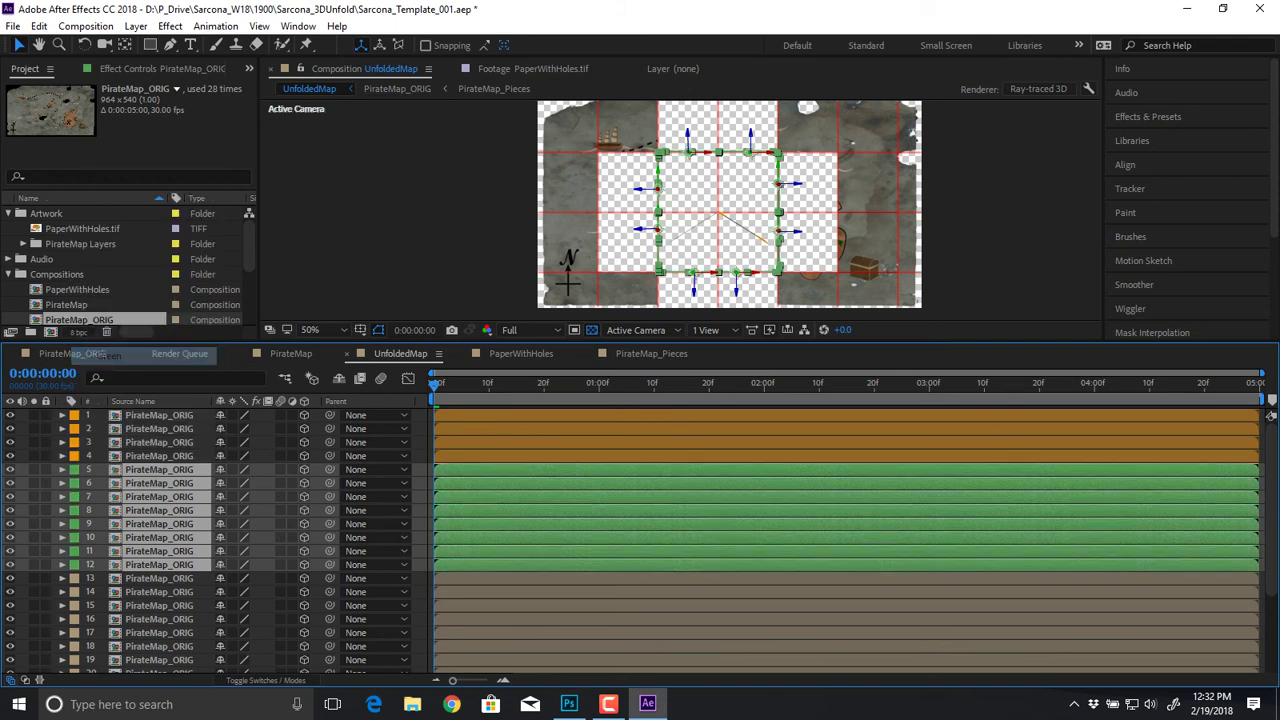
Step: Select layers 13 through 20, set their label color to Lavender, and deselect everything
key(ctrl+Down)
scroll(1270, 415, down, 3)
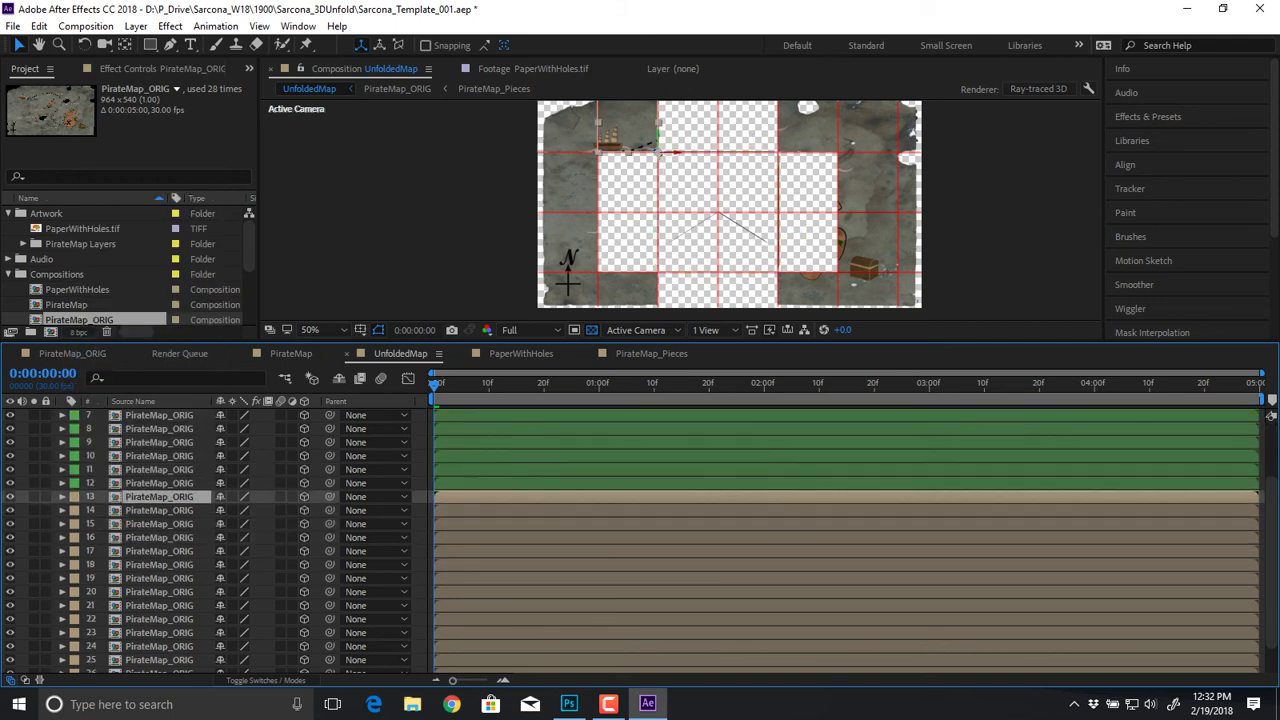
key(ctrl+shift+Down)
key(ctrl+shift+Down)
key(ctrl+shift+Down)
key(ctrl+shift+Down)
key(ctrl+shift+Down)
key(ctrl+shift+Down)
key(ctrl+shift+Down)
key(ctrl+shift+Down)
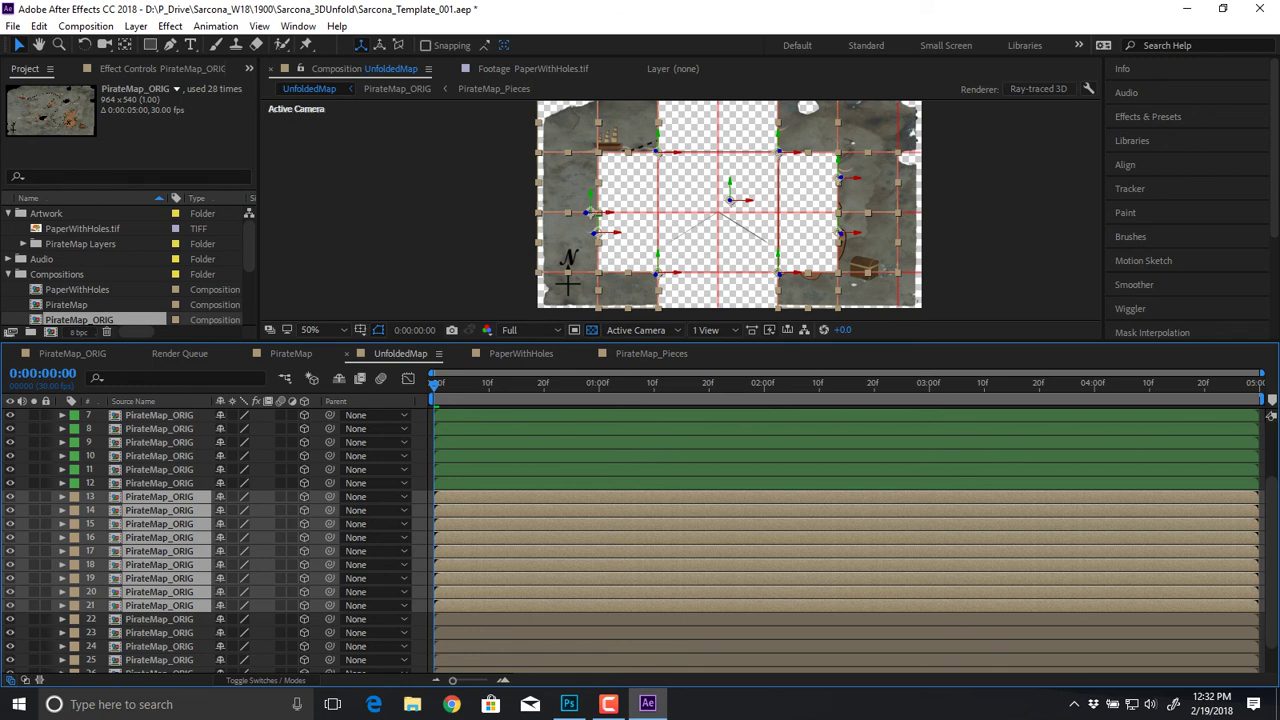
drag(735, 200, 698, 222)
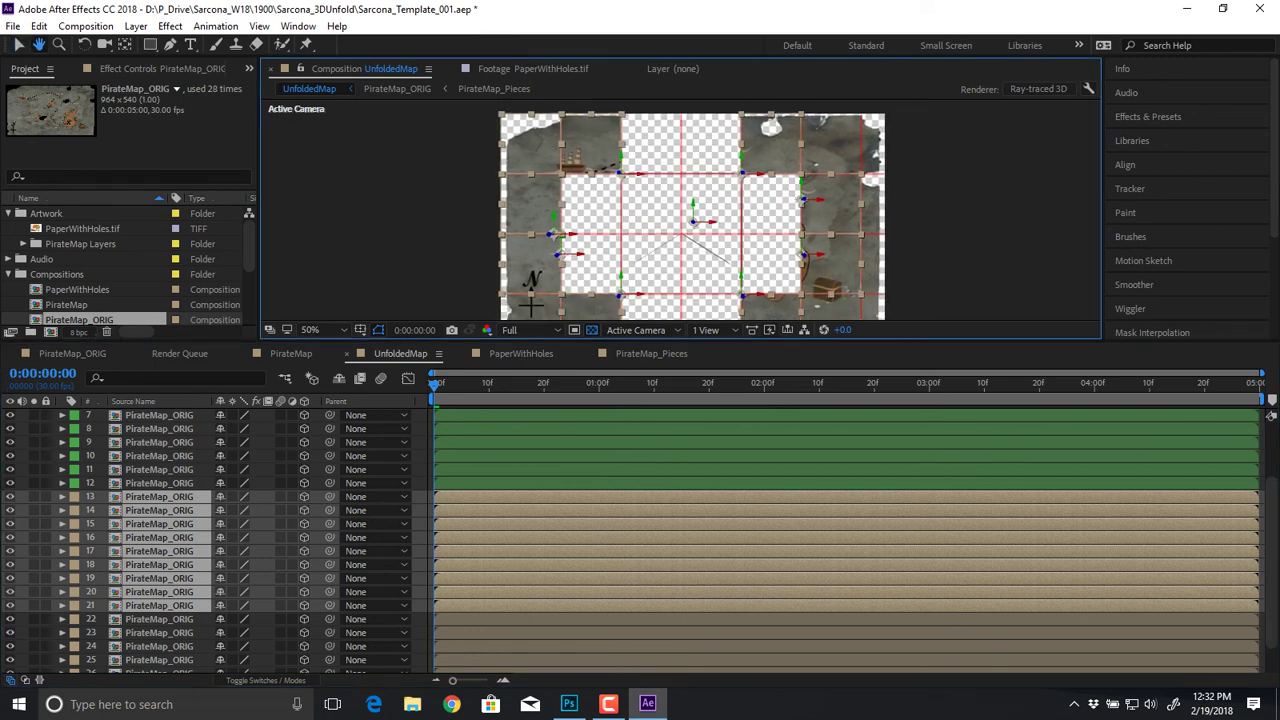
key(ctrl+shift+Up)
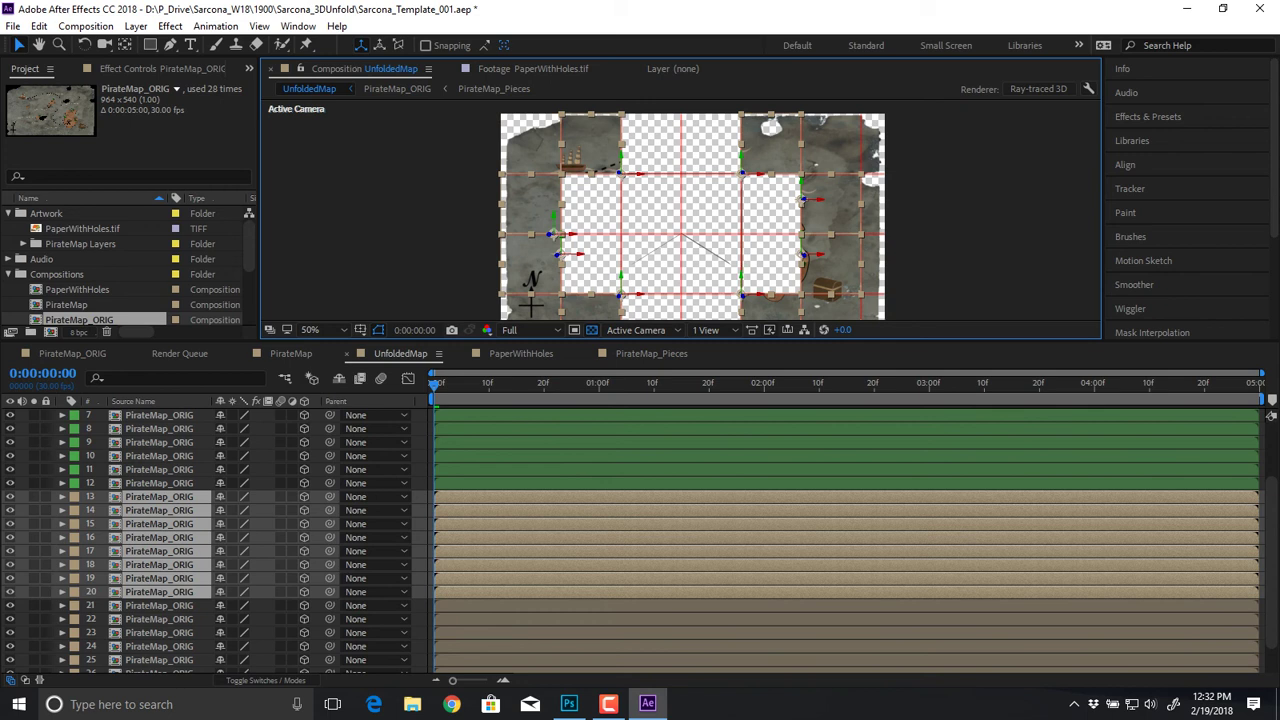
click(74, 497)
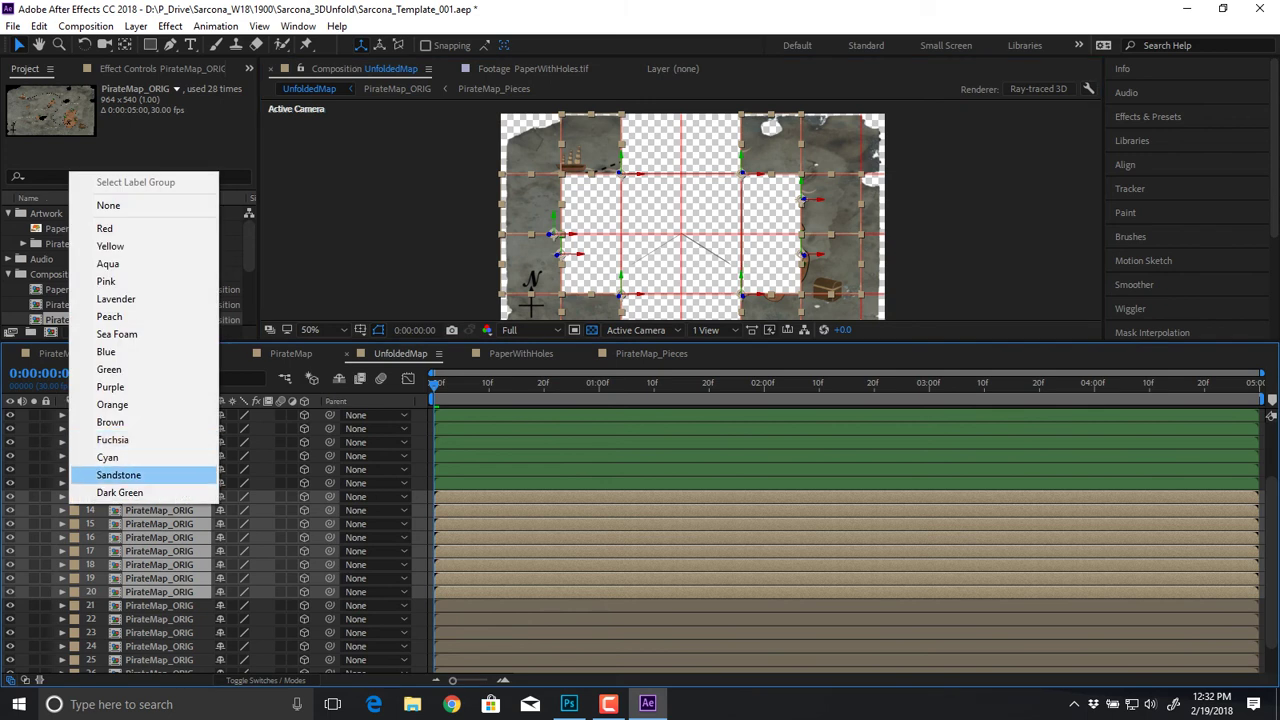
click(116, 298)
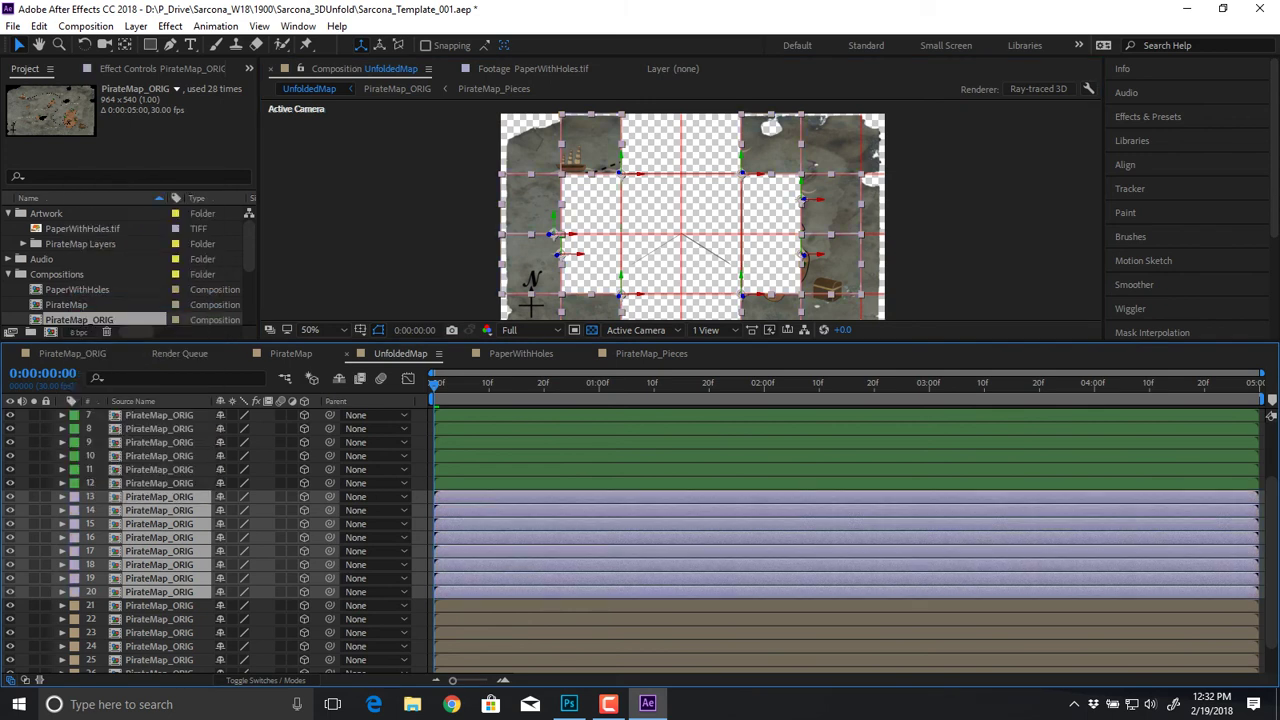
scroll(220, 540, up, 2)
scroll(220, 540, down, 1)
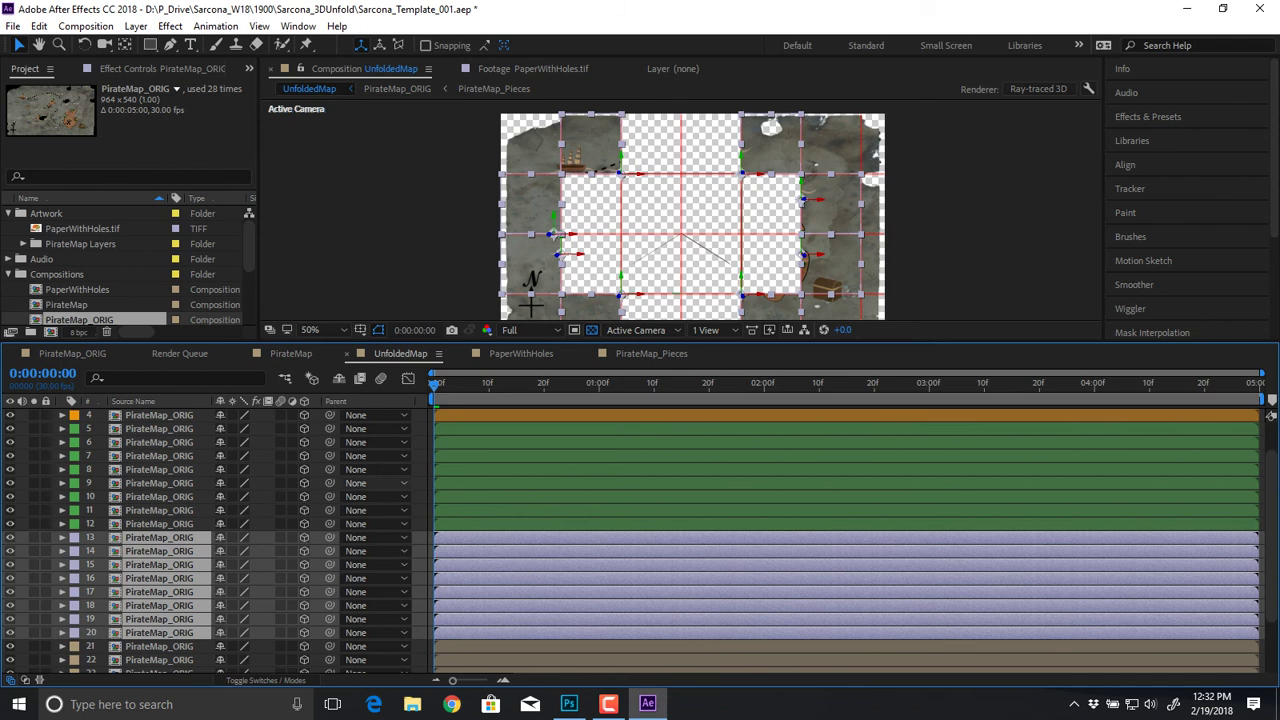
key(ctrl+shift+a)
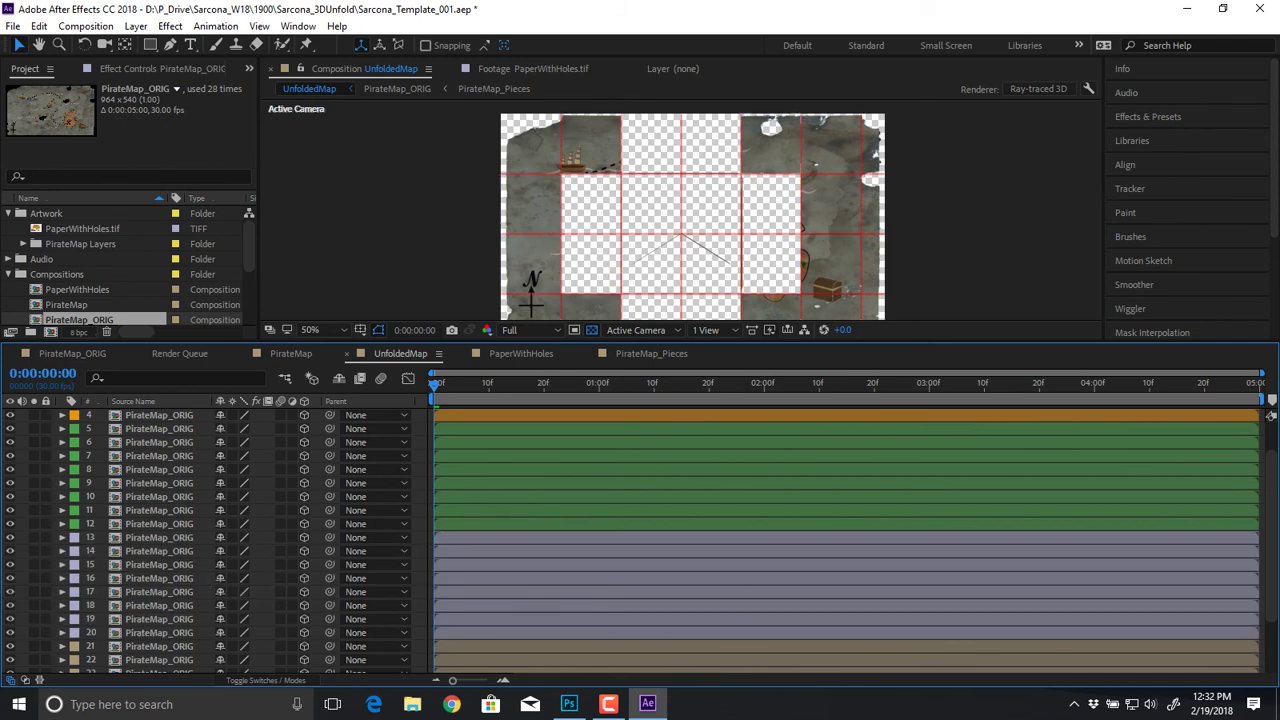
Step: Paste the copied rotation keyframes onto layer 13's X Rotation and set the first keyframe to -83°
click(160, 538)
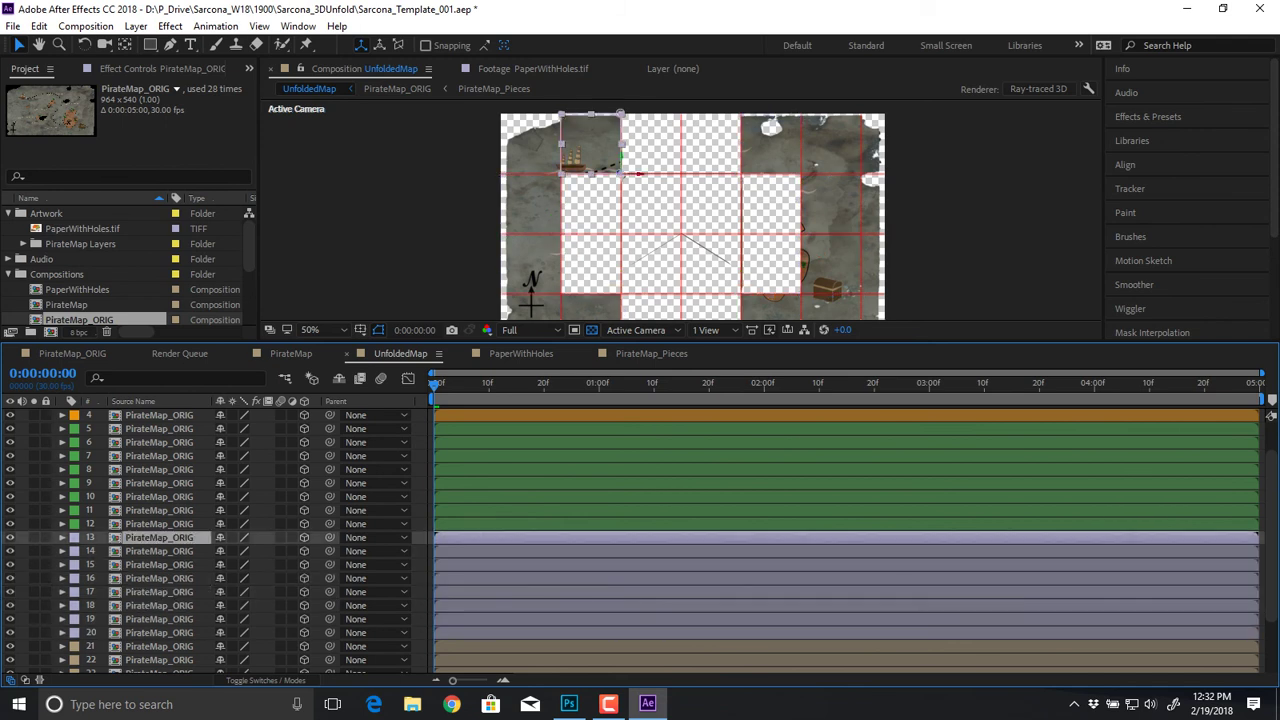
scroll(500, 270, up, 1)
drag(431, 250, 416, 334)
key(r)
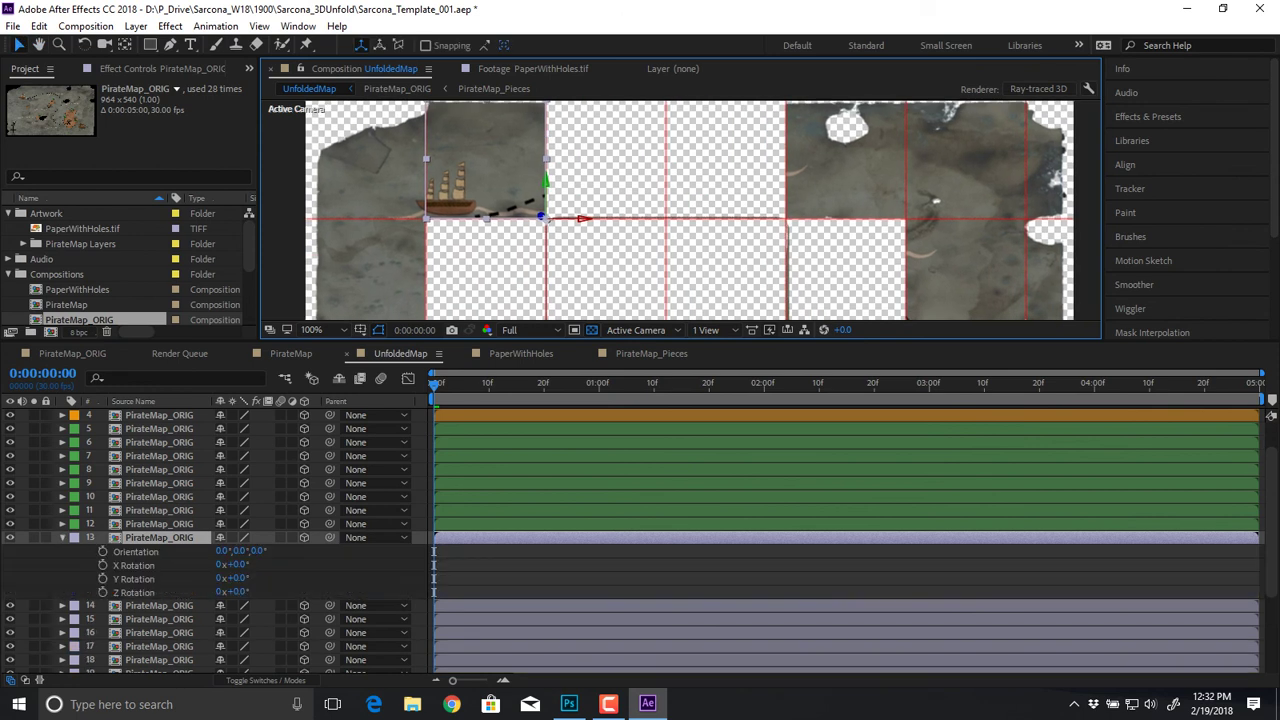
scroll(515, 175, up, 2)
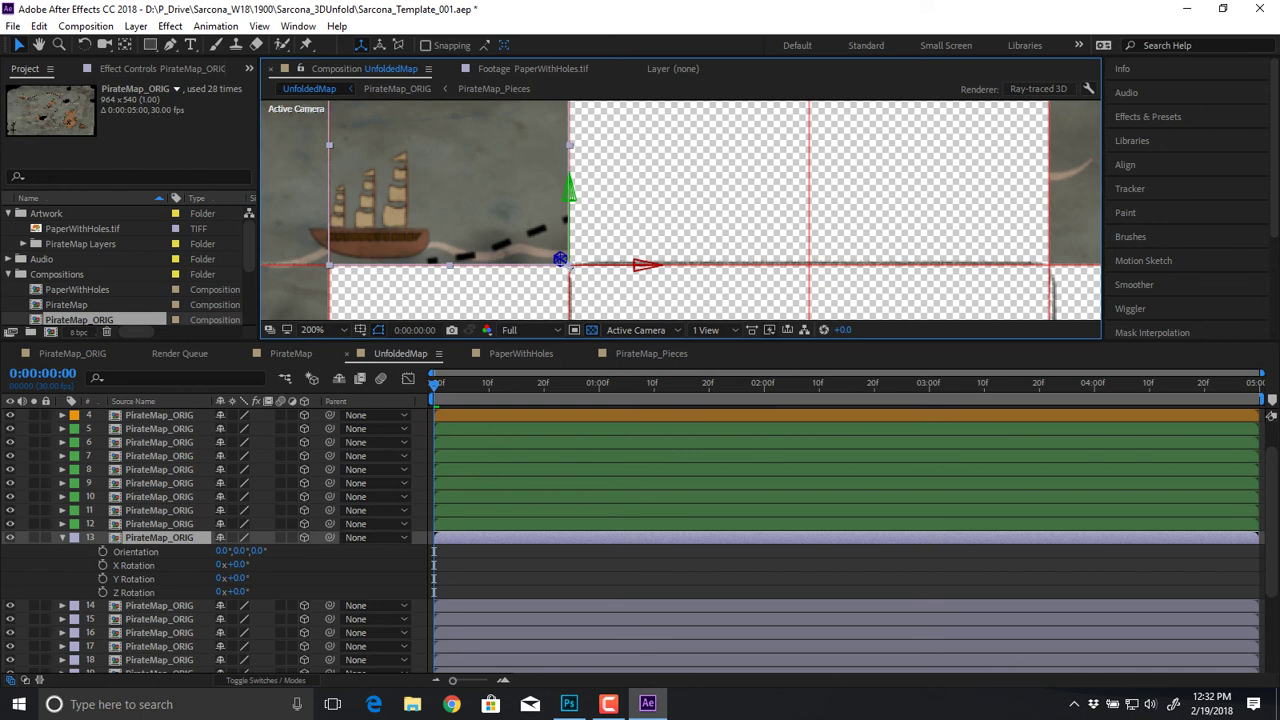
click(238, 565)
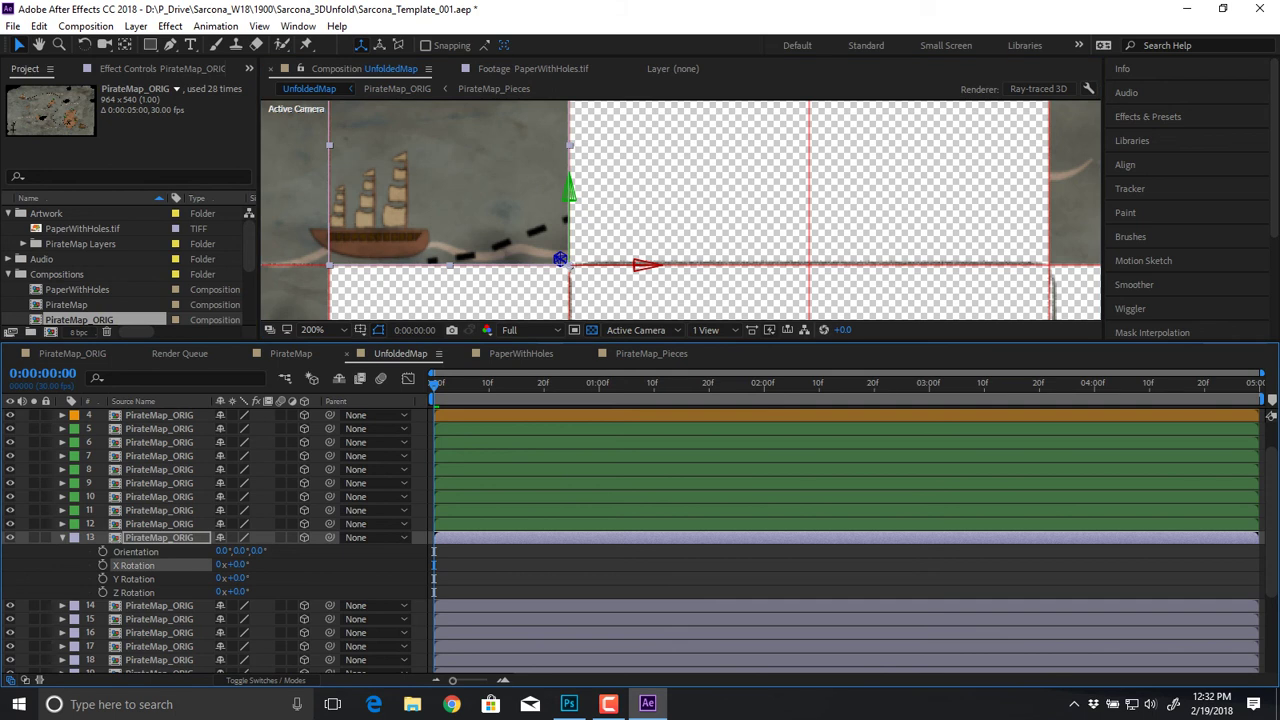
key(ctrl+v)
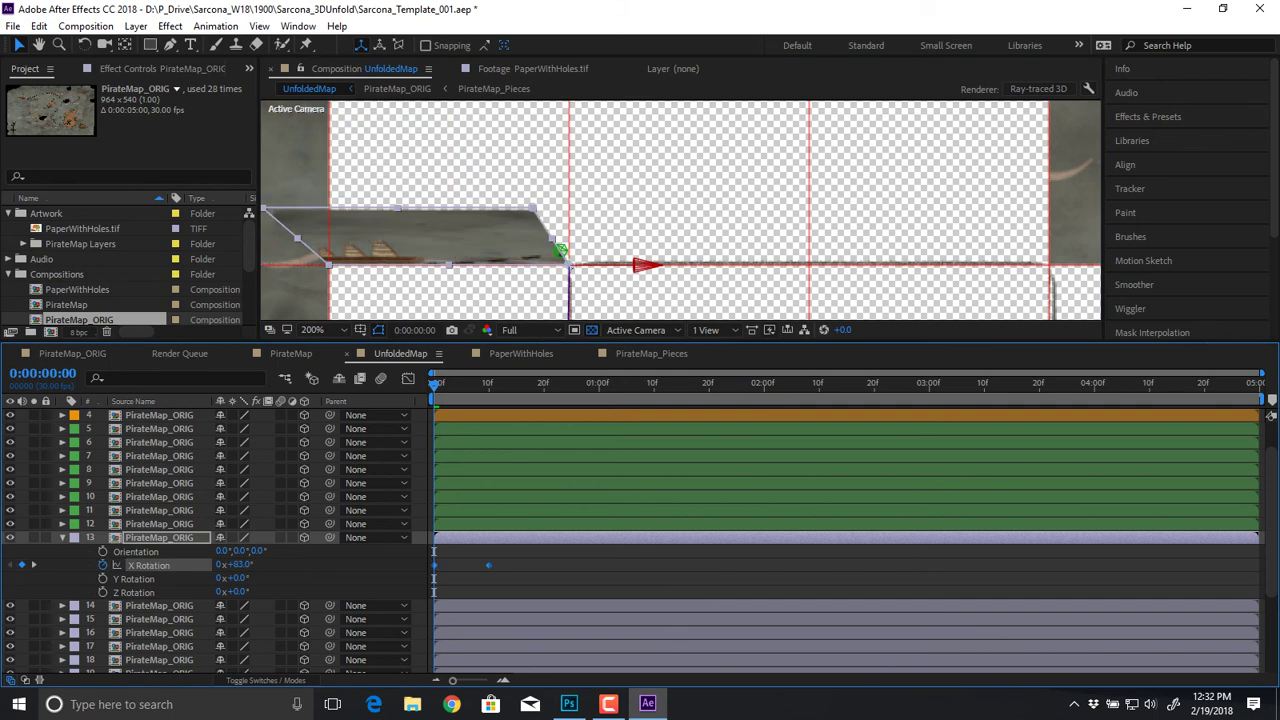
key(ctrl+shift+a)
click(239, 565)
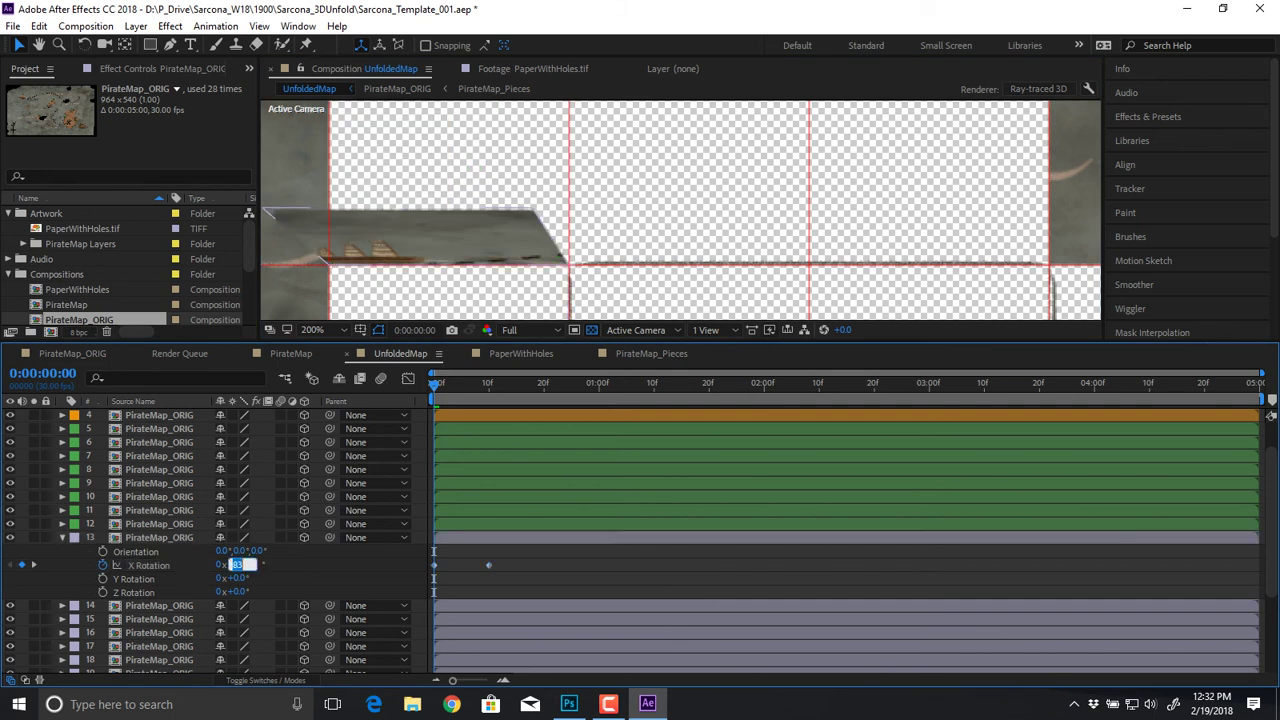
text(-83)
key(Return)
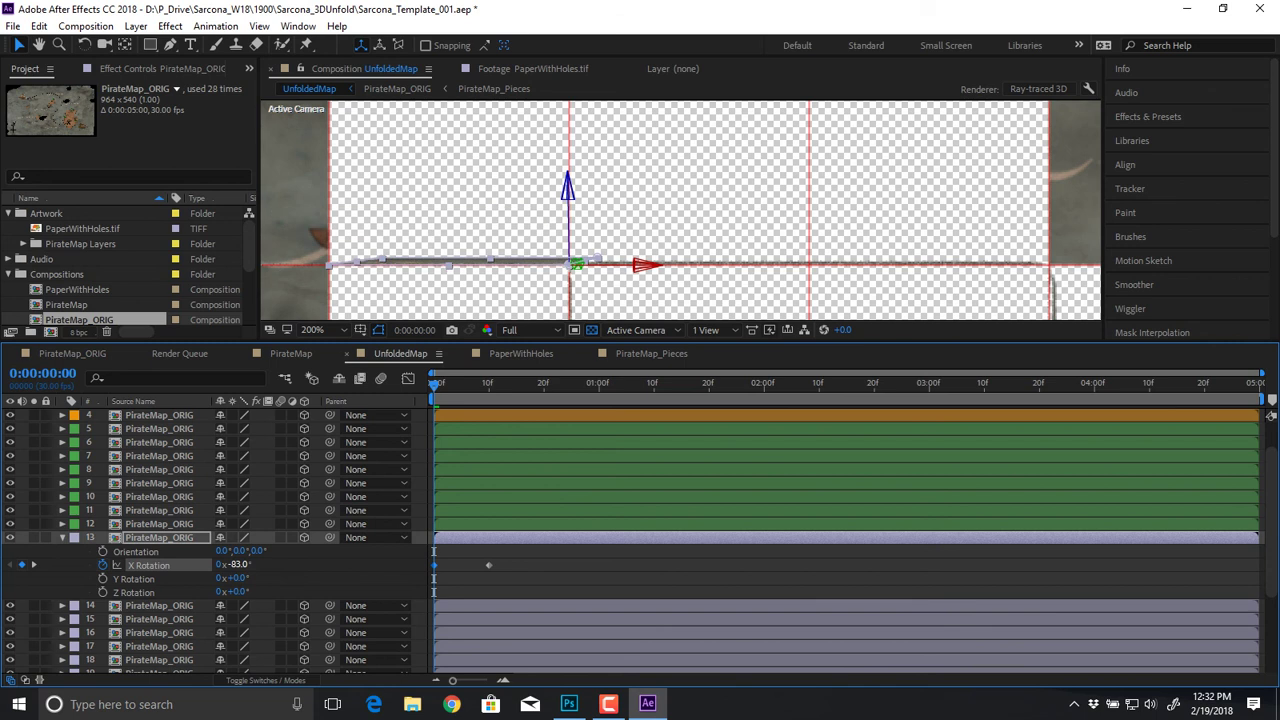
Step: Paste the copied rotation keyframes onto layer 13's Y Rotation and preview the fold
key(Tab)
click(238, 579)
key(Tab)
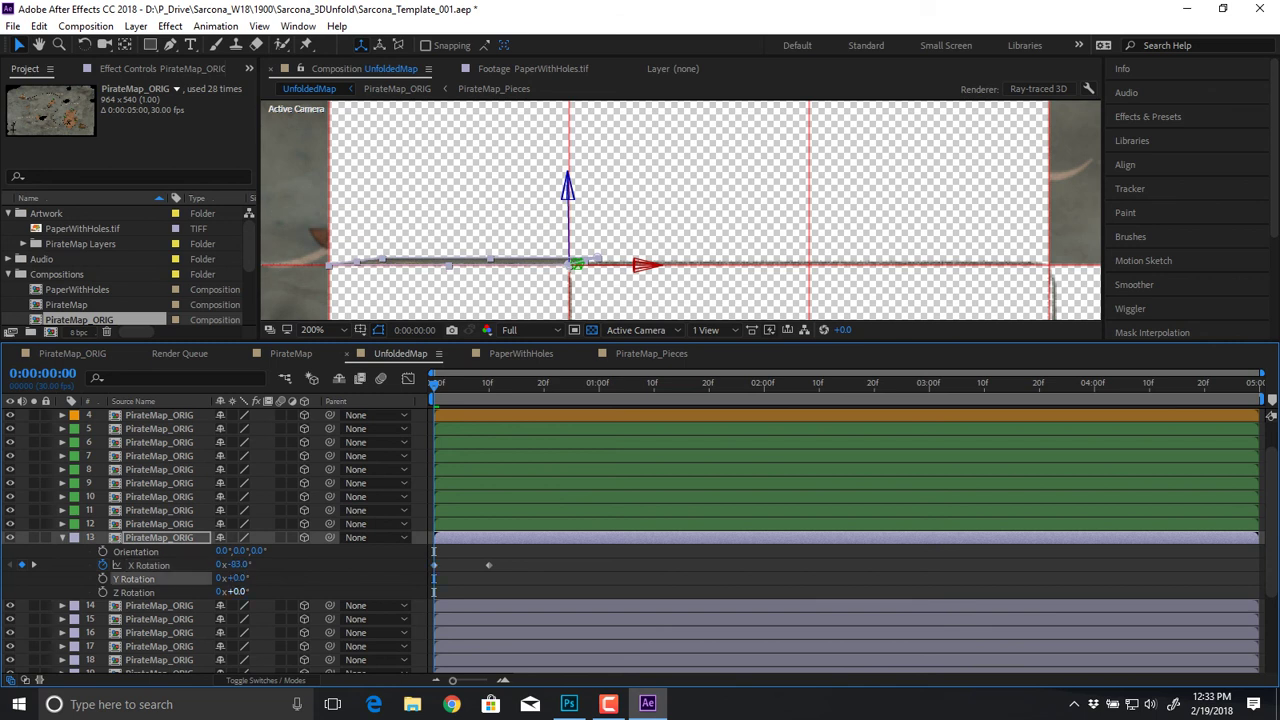
text(53)
key(Return)
mouse_move(291, 592)
mouse_down()
mouse_move(246, 592)
mouse_move(274, 579)
mouse_up()
key(ctrl+z)
key(ctrl+z)
key(ctrl+v)
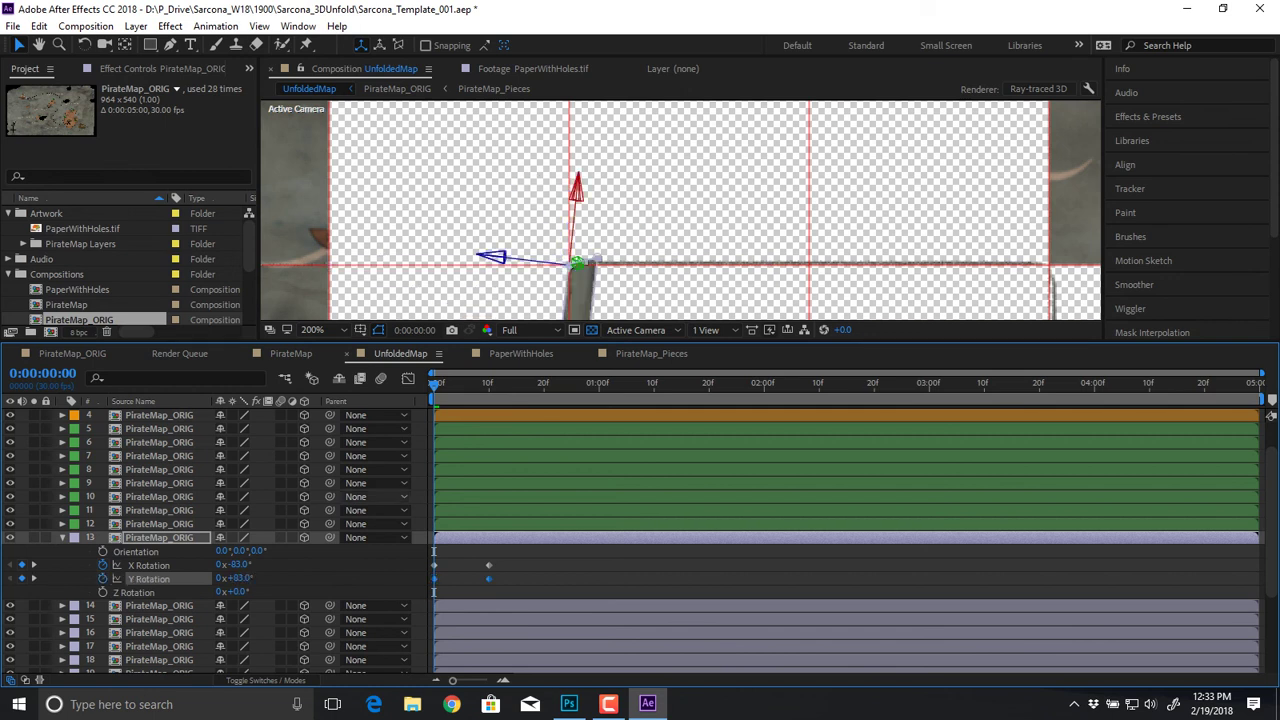
key(F2)
drag(434, 385, 467, 385)
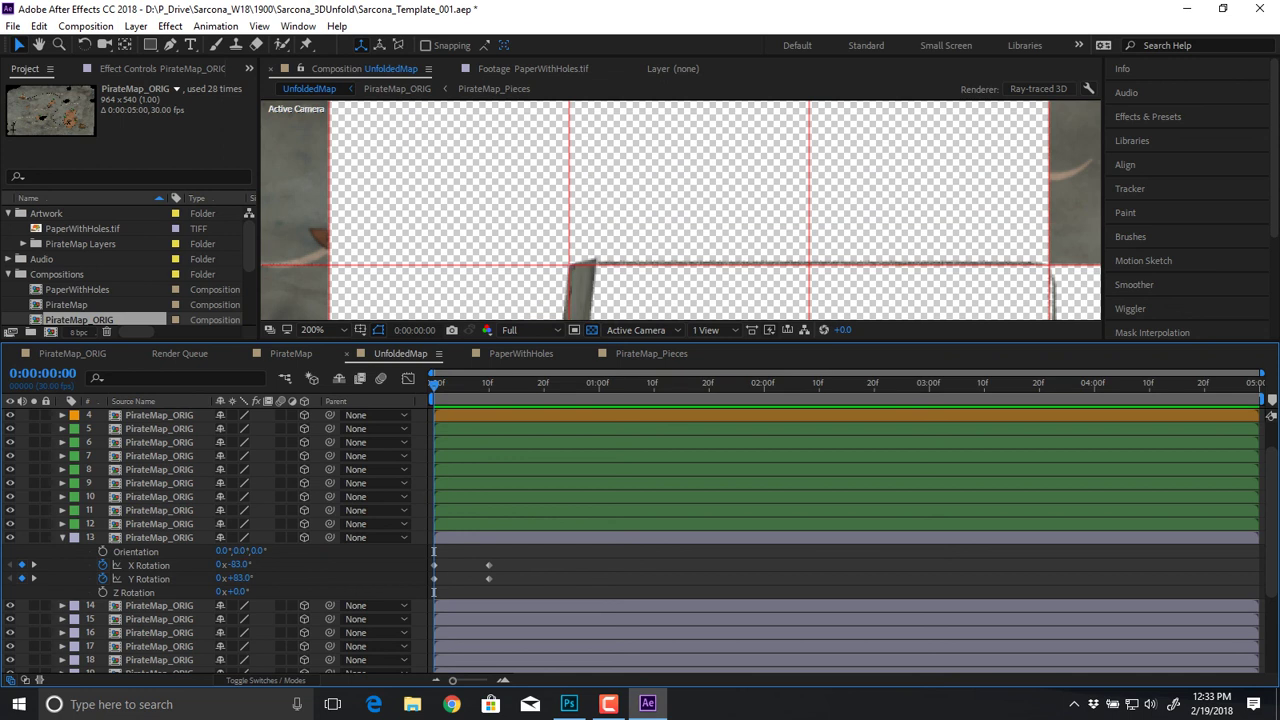
Step: Collapse layer 13 and paste the rotation keyframes onto layer 14's Y Rotation and X Rotation
click(159, 538)
key(r)
click(159, 551)
key(comma)
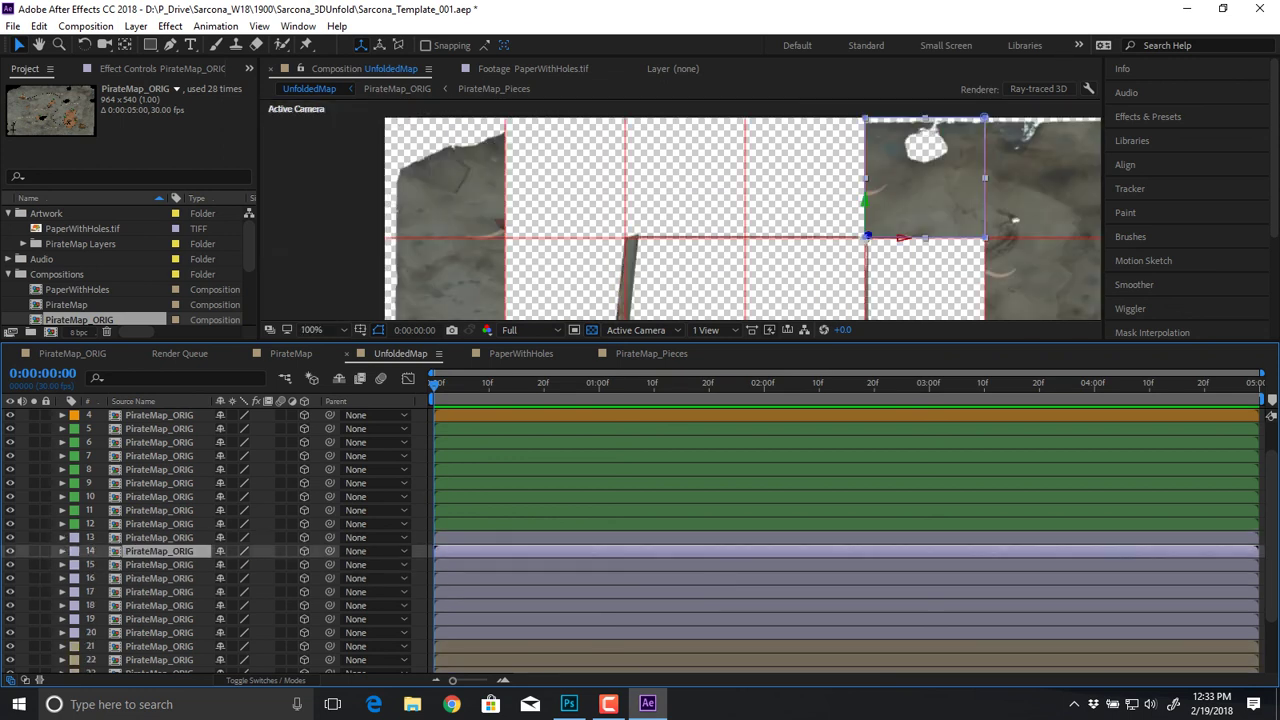
key(r)
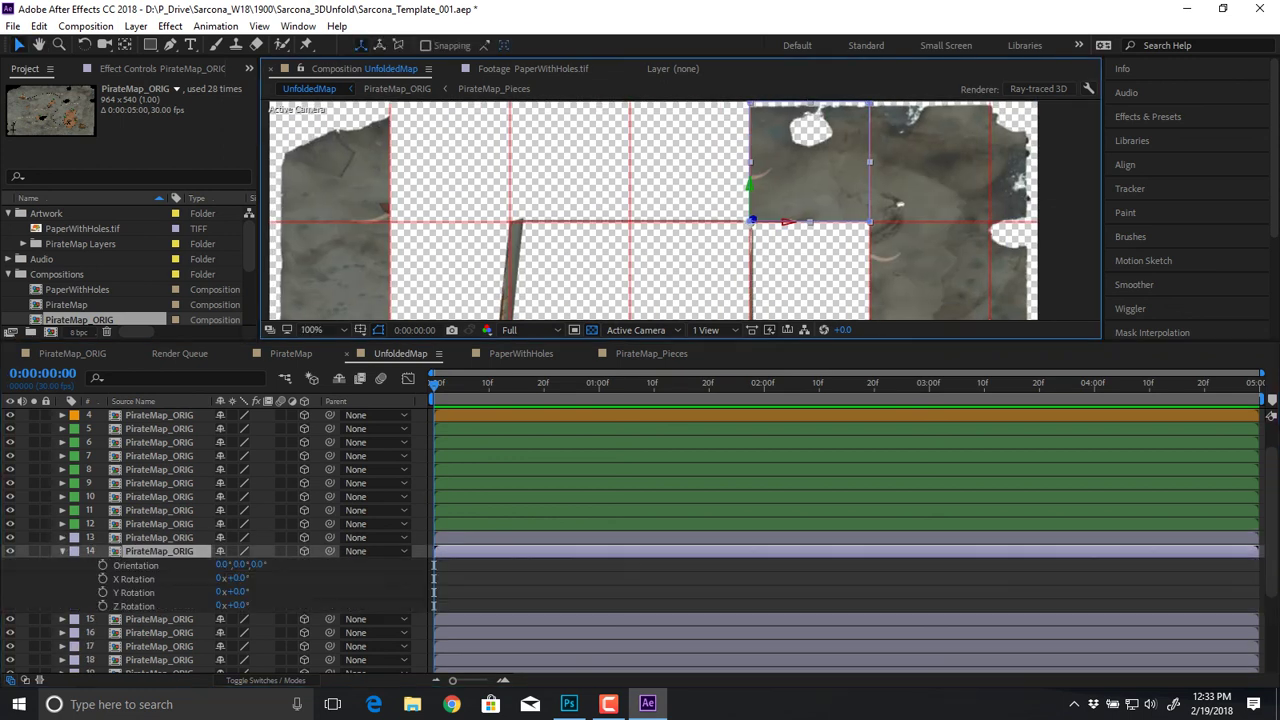
click(134, 579)
shift+click(134, 593)
key(ctrl+v)
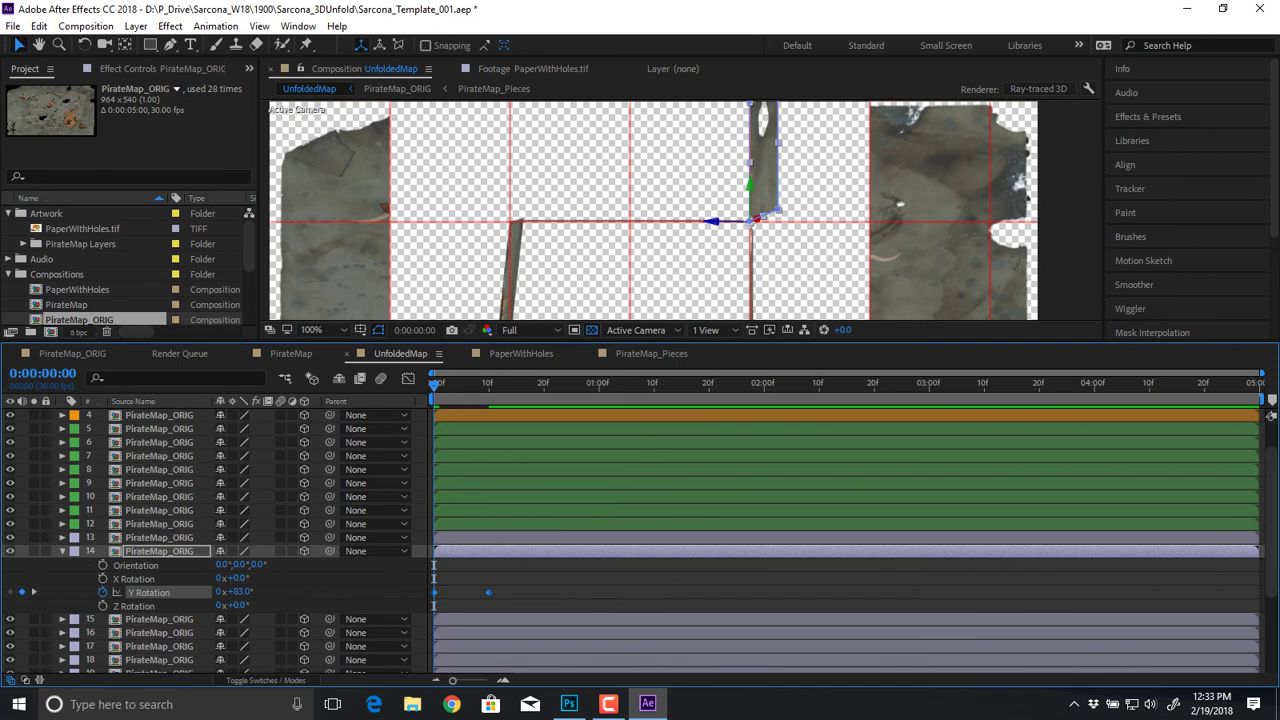
click(149, 579)
key(ctrl+v)
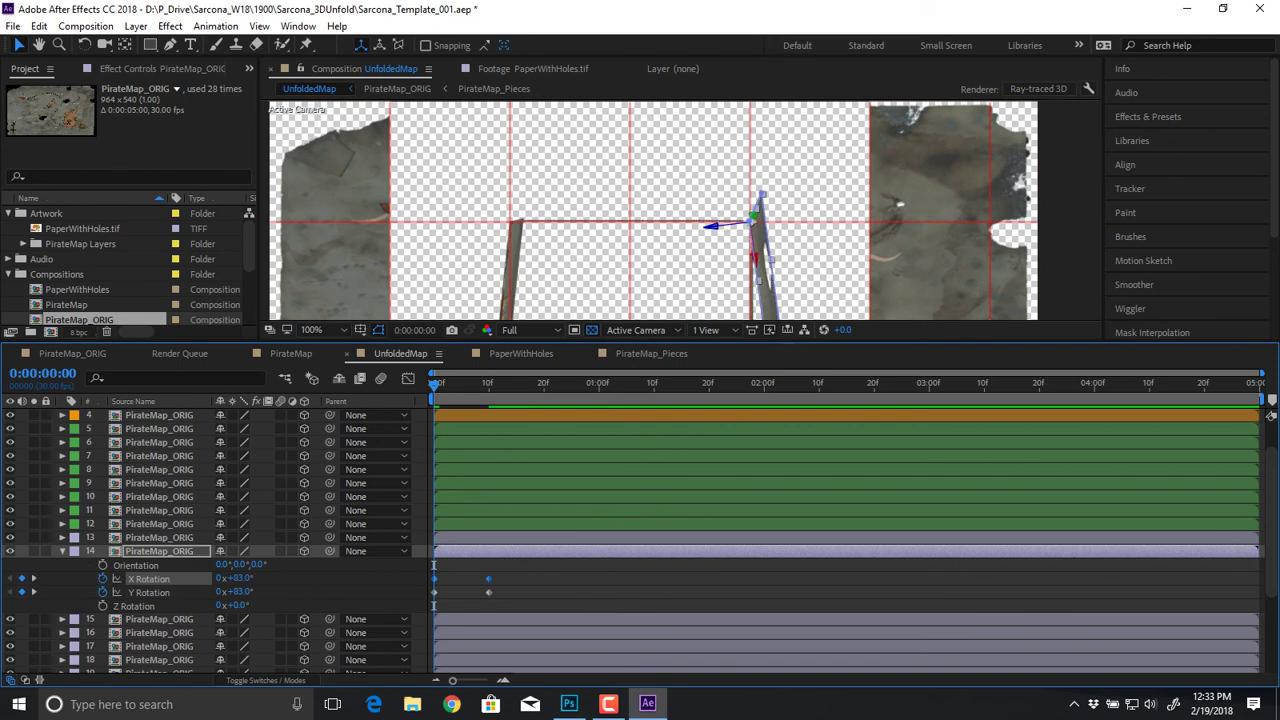
Step: Set layer 14's first rotation keyframes to 89° on X and 90° on Y, preview the unfold, and collapse the layer
key(space)
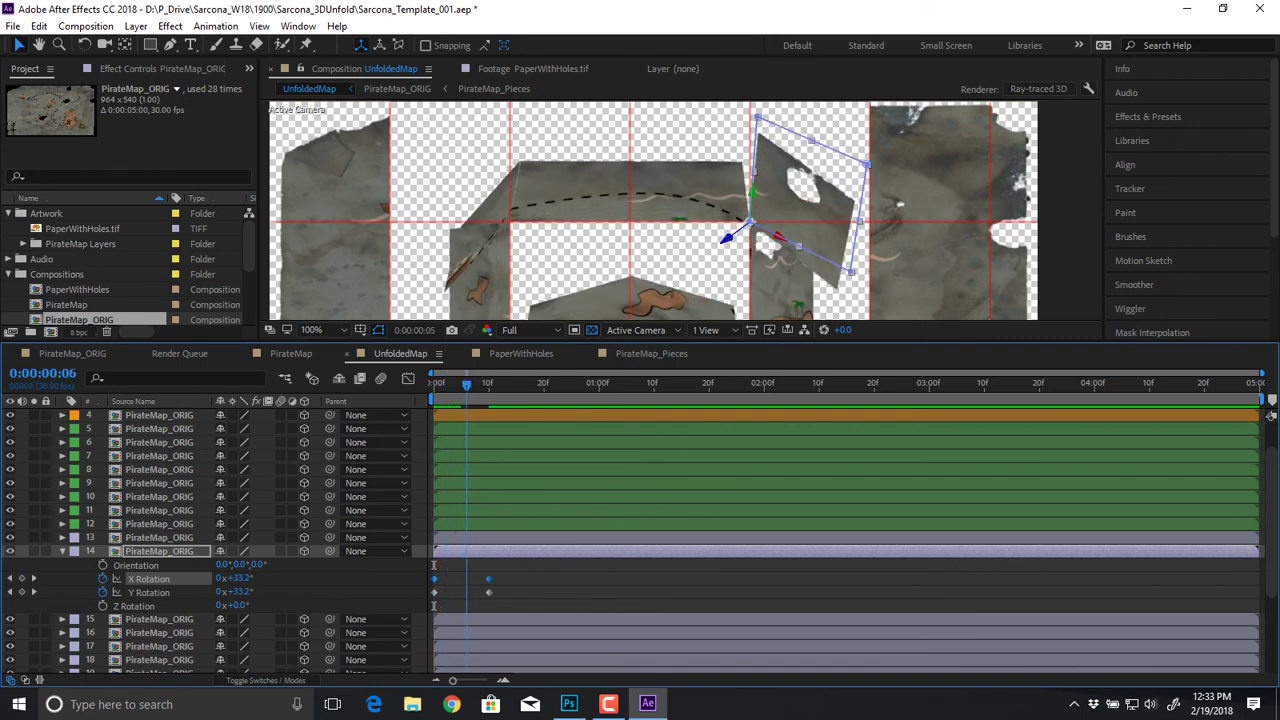
drag(467, 385, 434, 385)
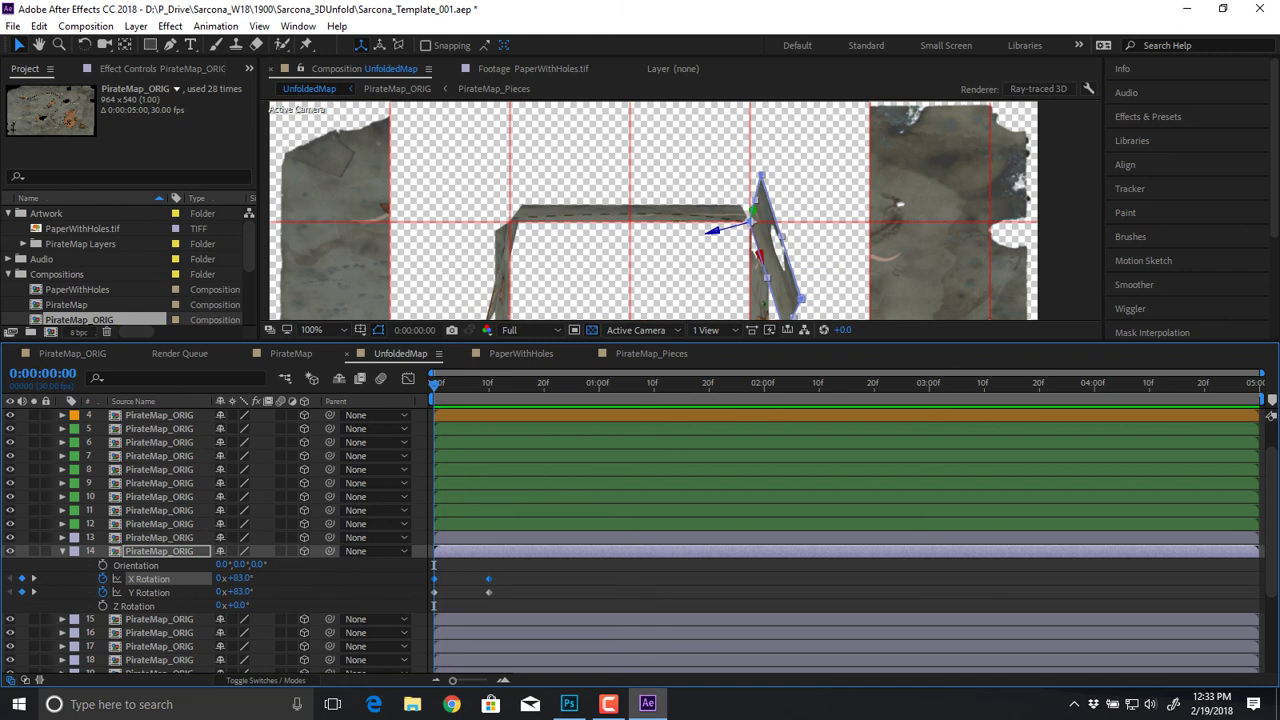
click(239, 578)
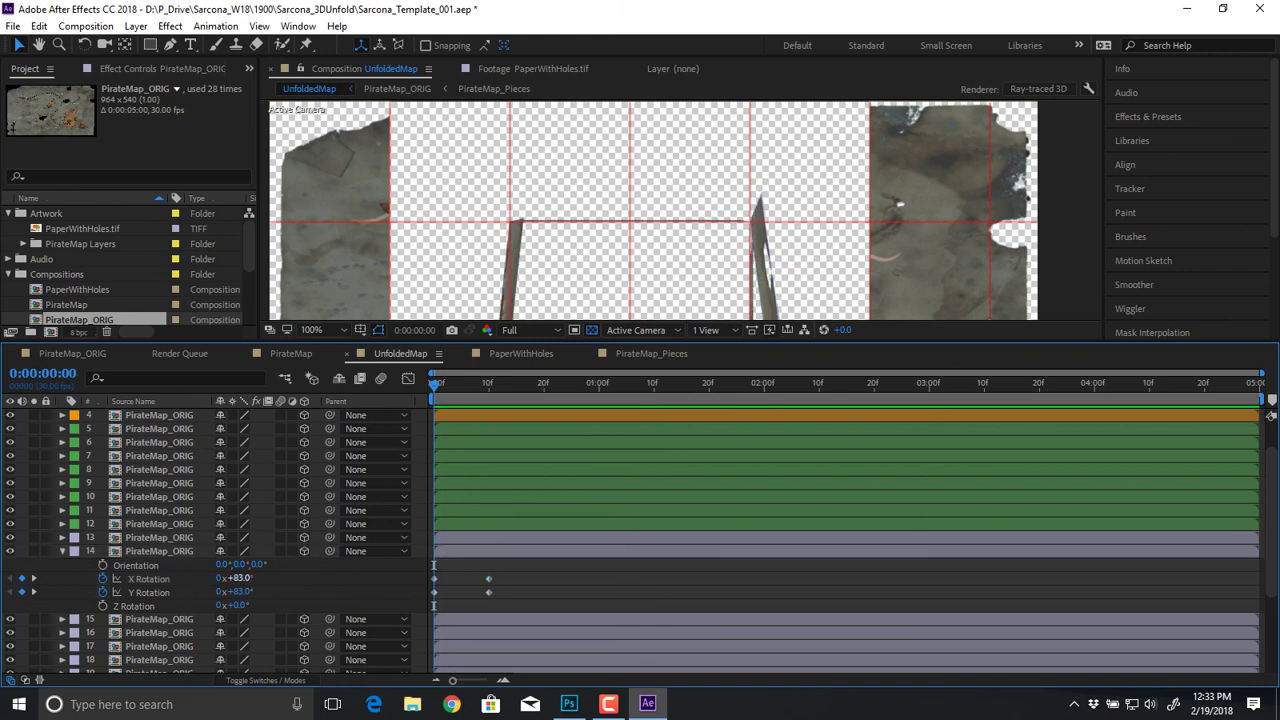
text(77)
key(Return)
drag(234, 578, 248, 592)
key(space)
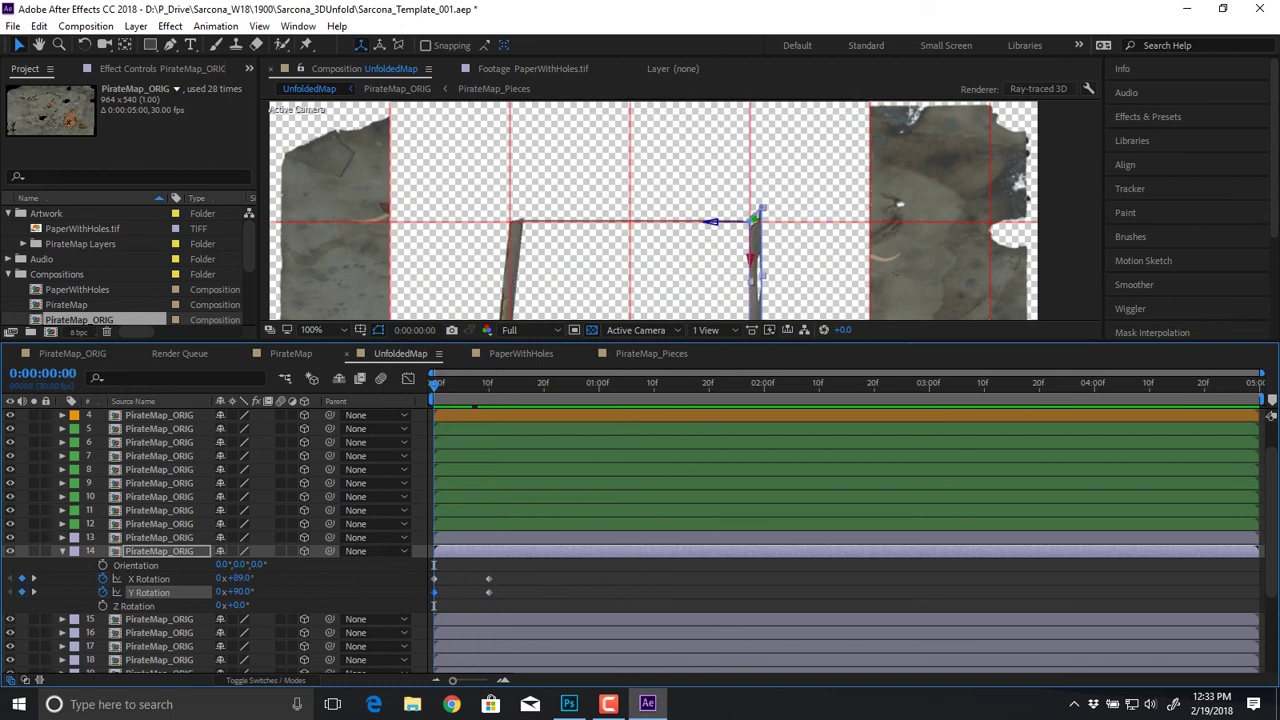
key(r)
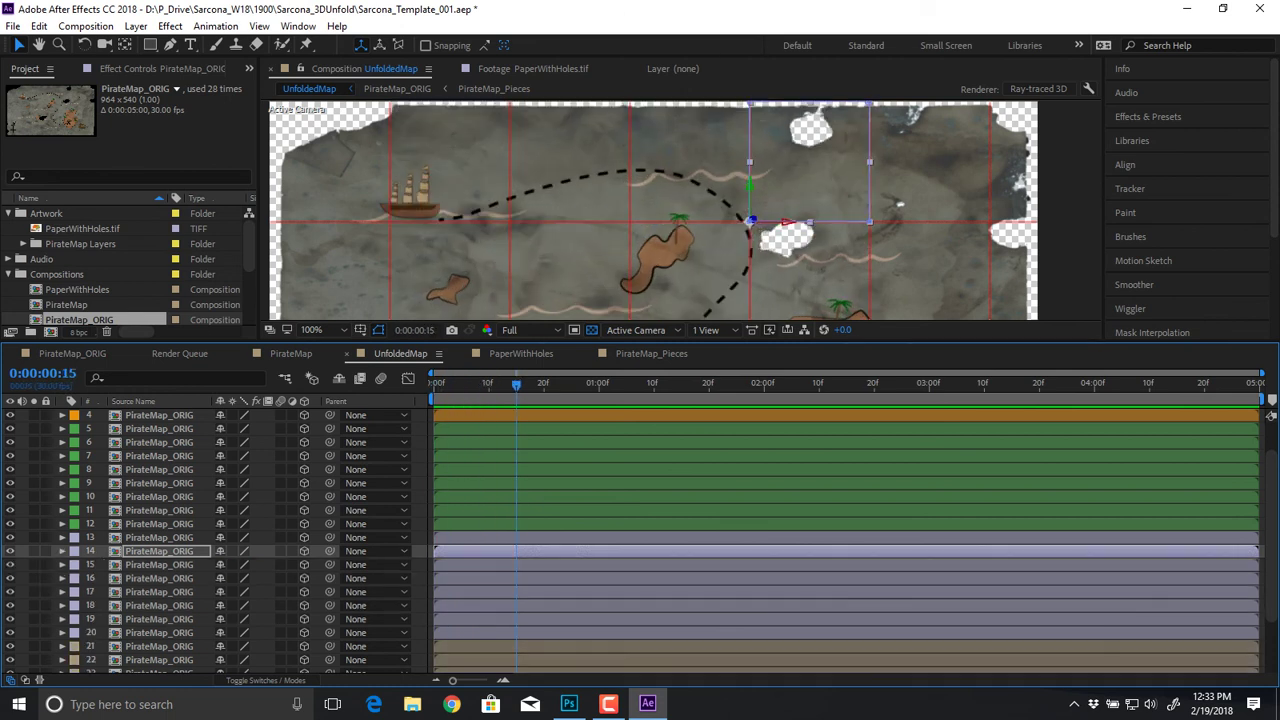
Step: Move the anchor point of layer 15, the upper middle-row piece at the map's left side, onto its right edge
click(159, 565)
drag(500, 290, 580, 179)
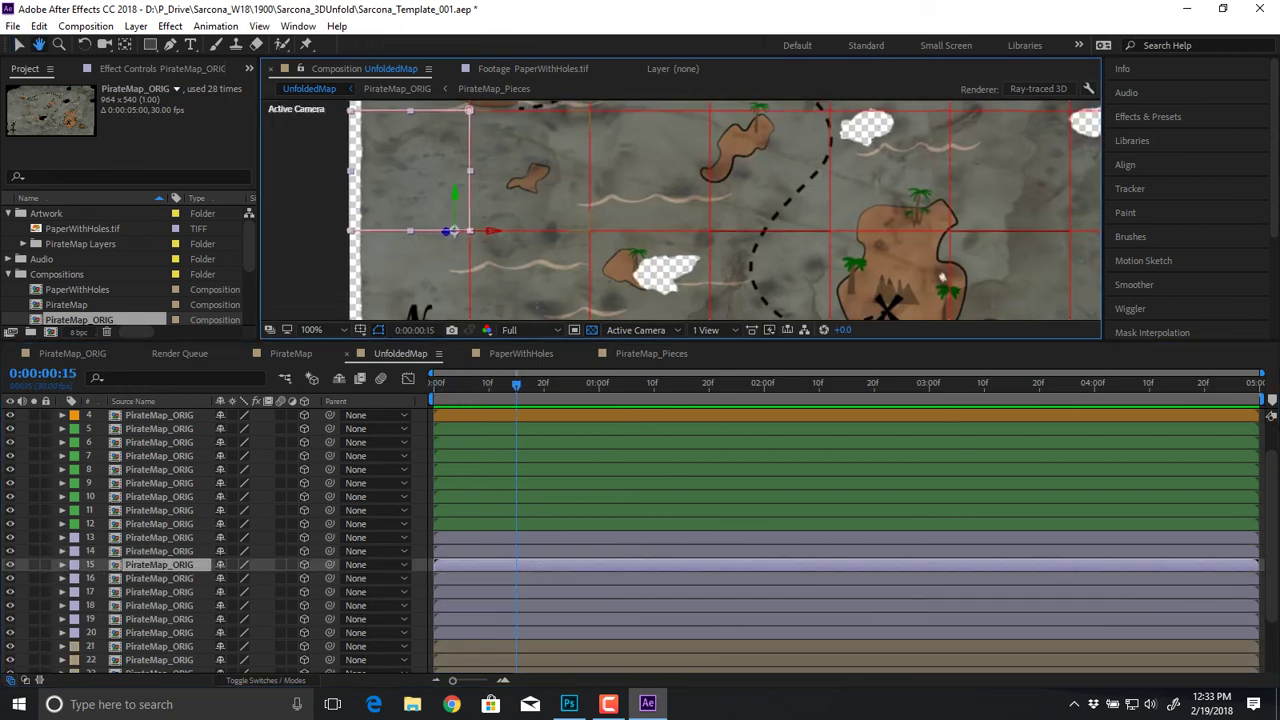
key(y)
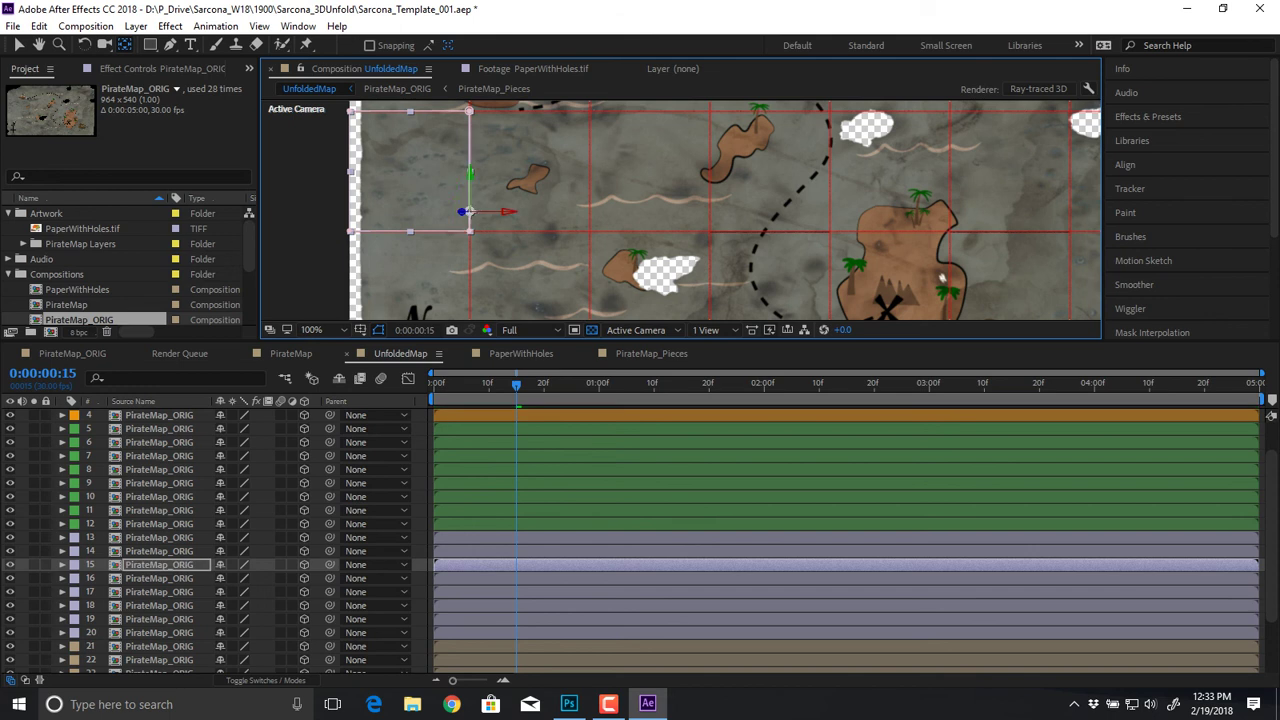
Step: Show the rotation properties of layers 15 and 16
key(r)
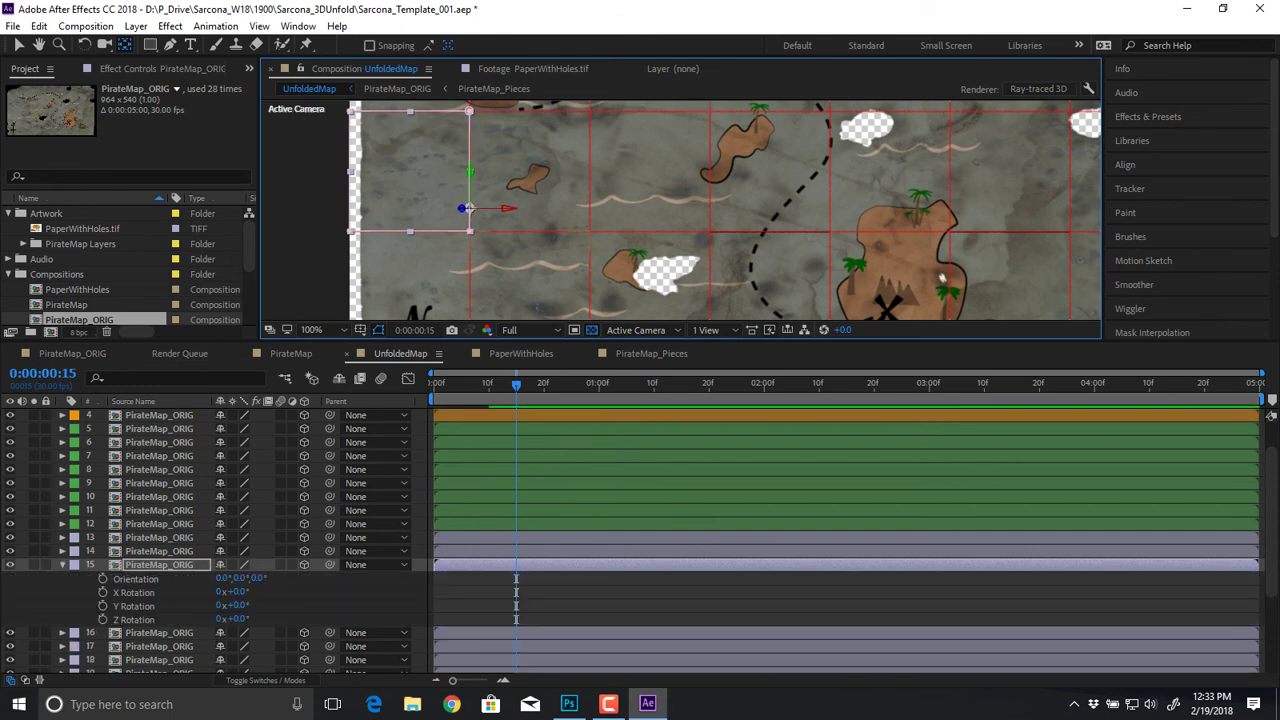
key(ctrl+Down)
key(r)
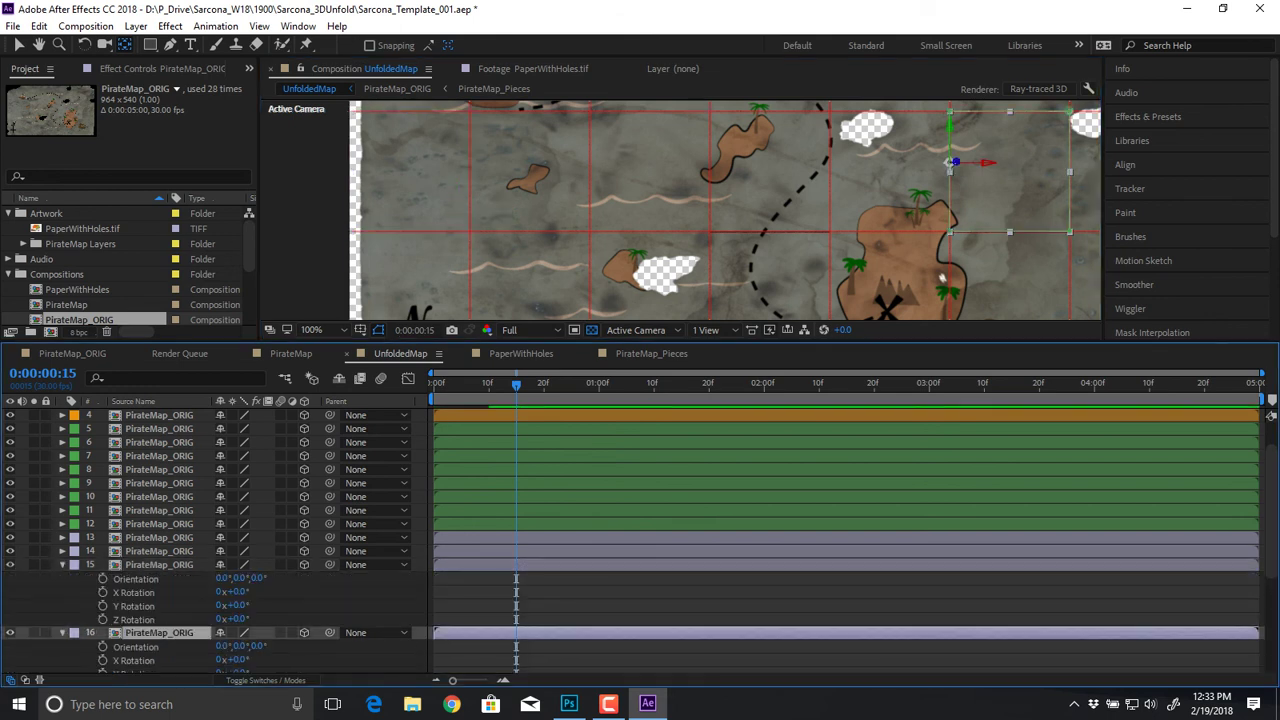
Step: Paste the rotation keyframes onto layer 15's Y Rotation at the first frame and preview the unfold
key(ctrl+Up)
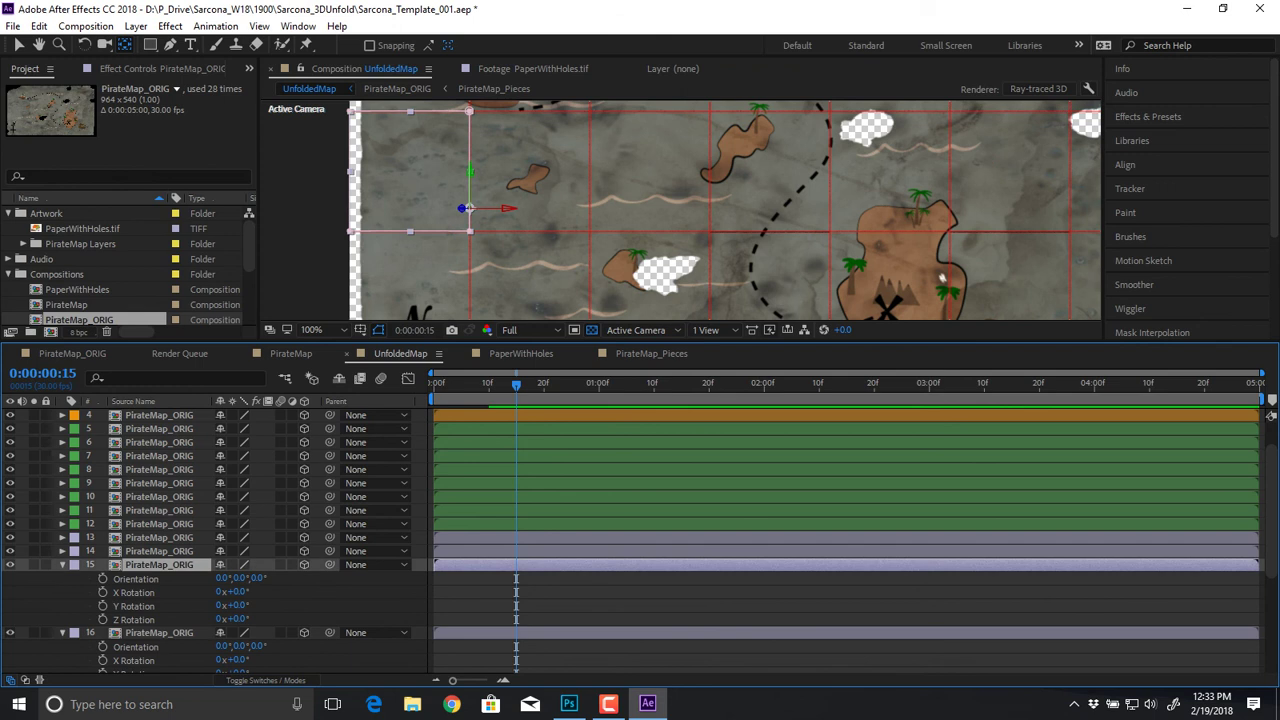
key(Home)
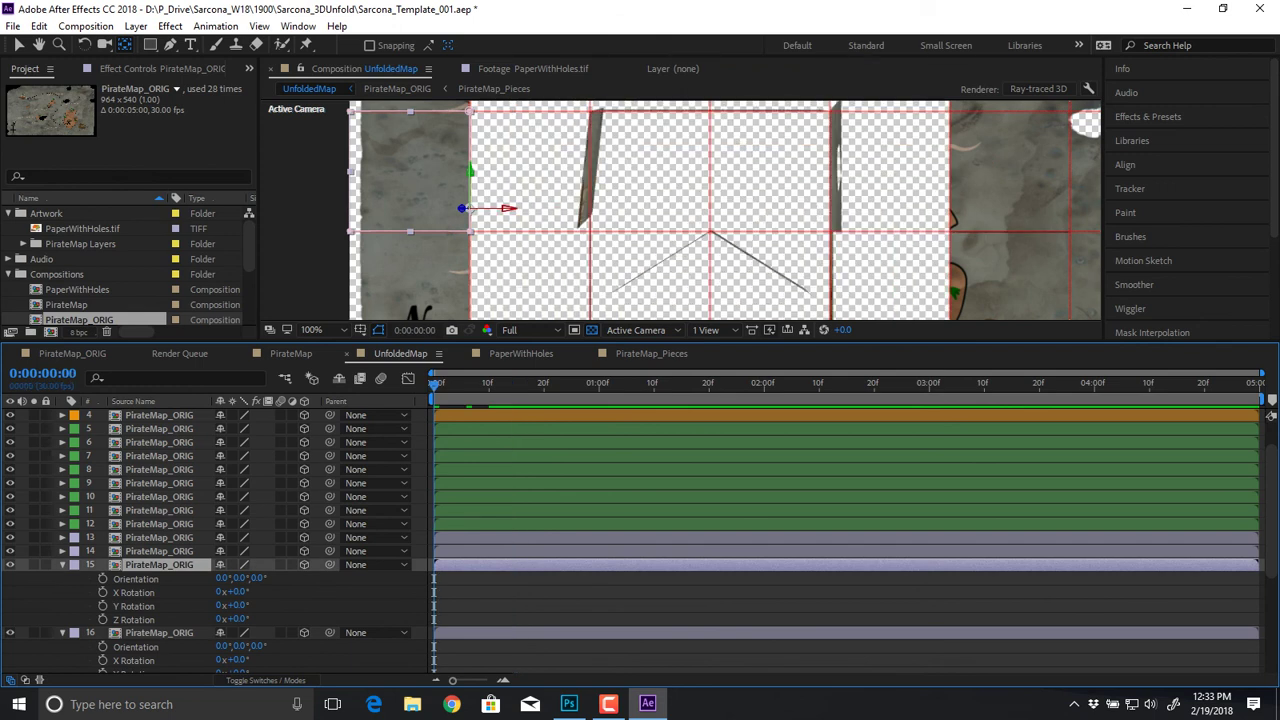
click(134, 593)
click(134, 606)
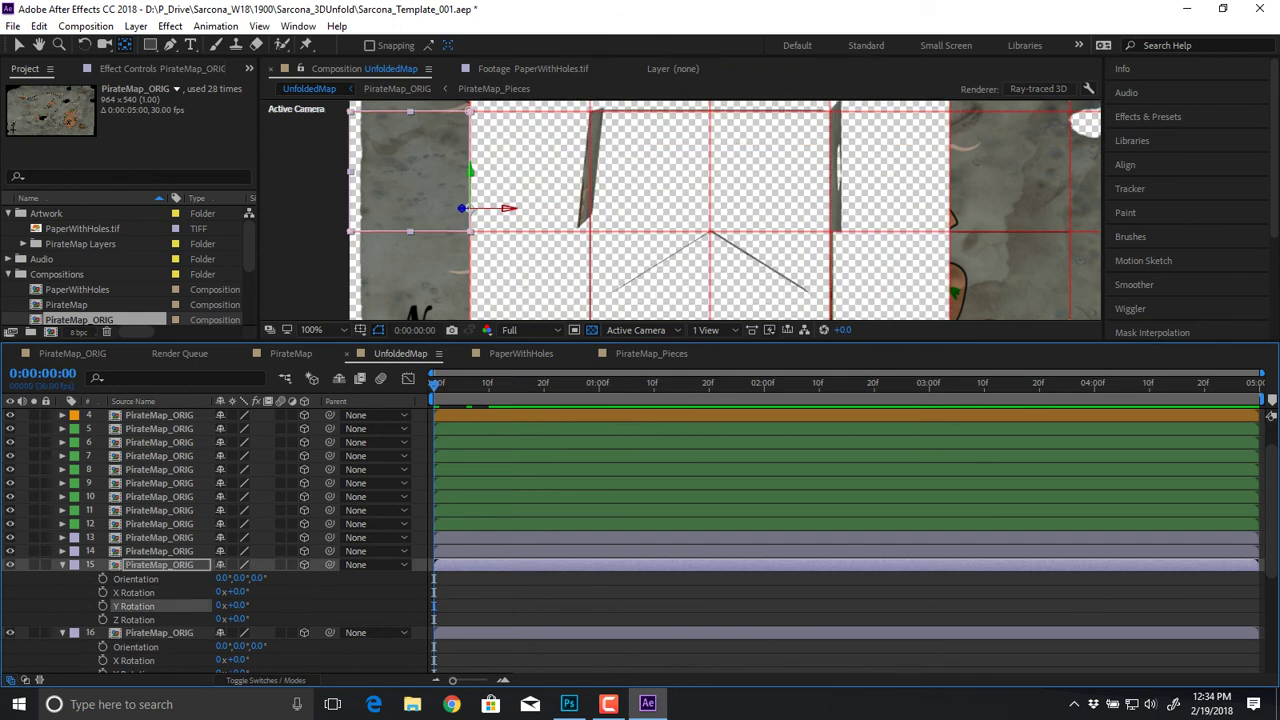
key(ctrl+v)
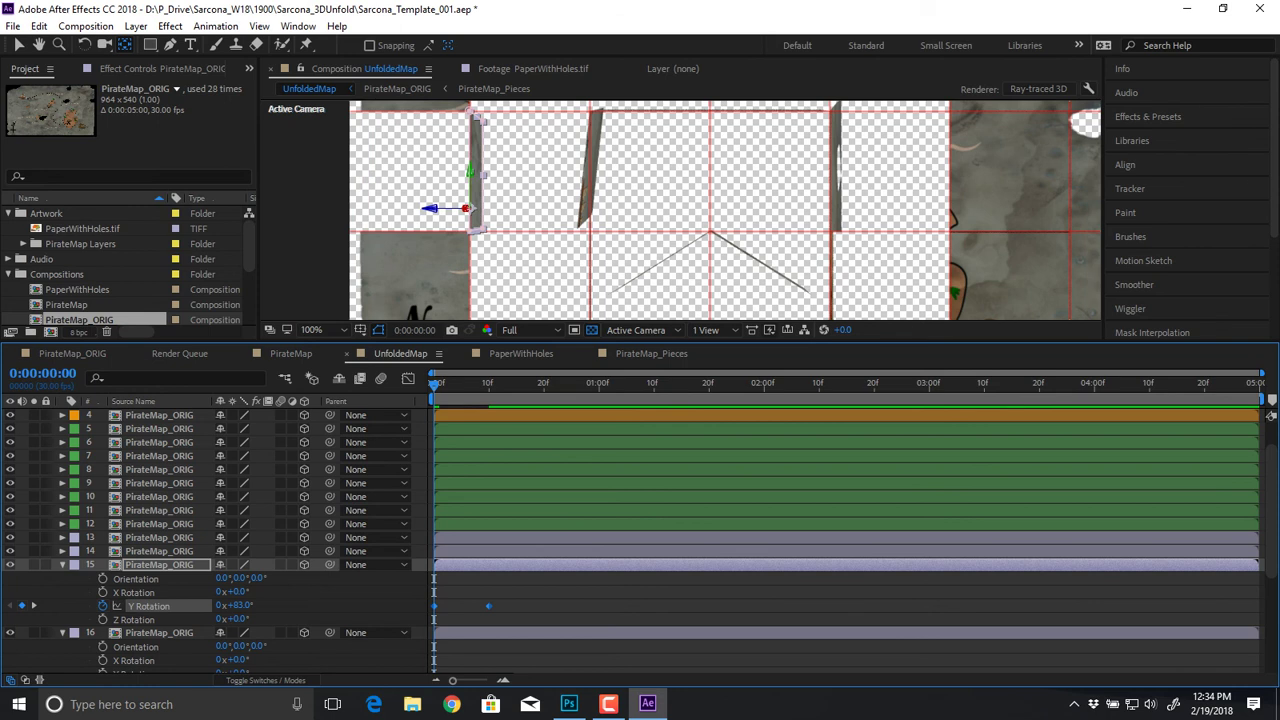
key(space)
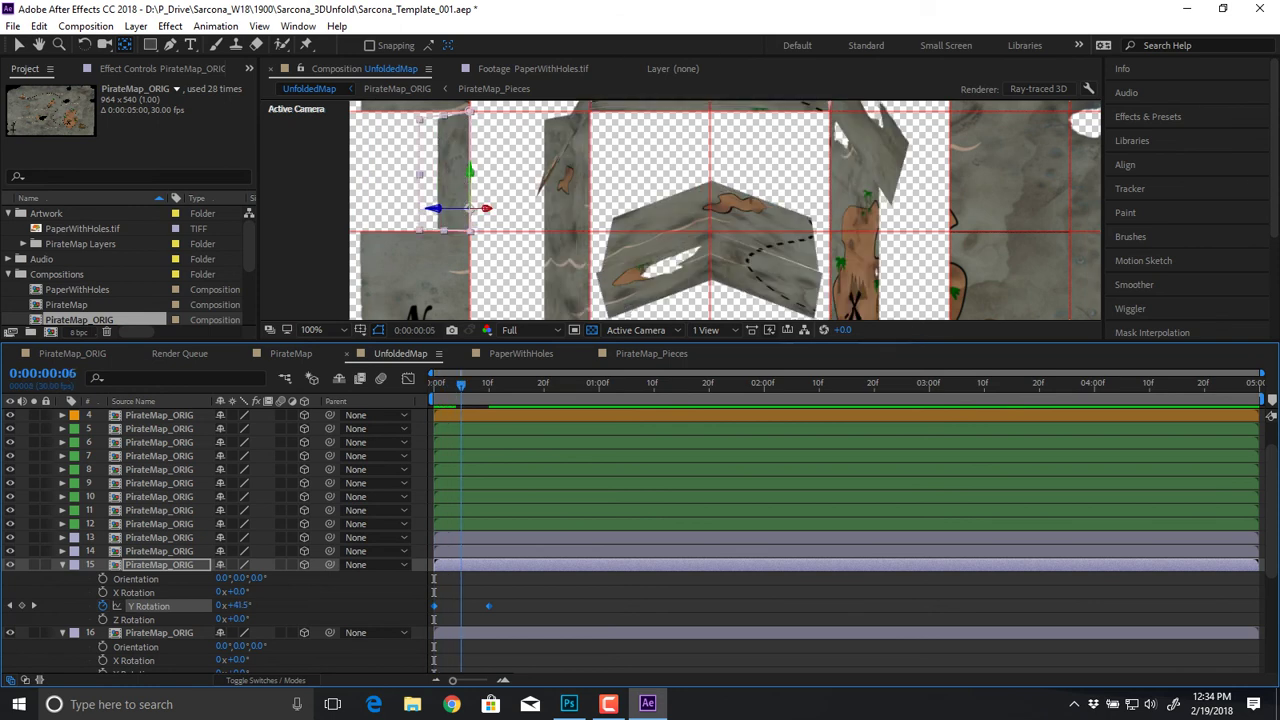
key(space)
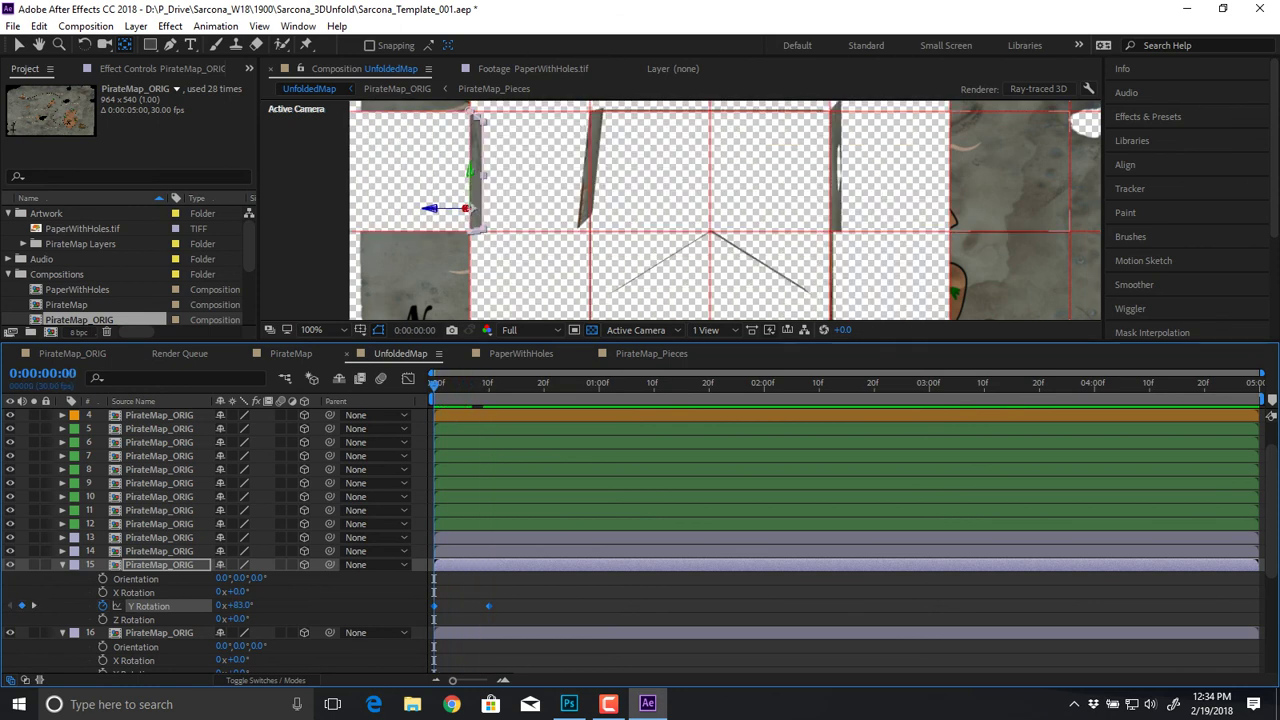
Step: Paste the keyframes onto layer 16's Y Rotation, set its first keyframe to -83°, and preview the unfold
scroll(640, 540, down, 1)
click(134, 633)
key(ctrl+v)
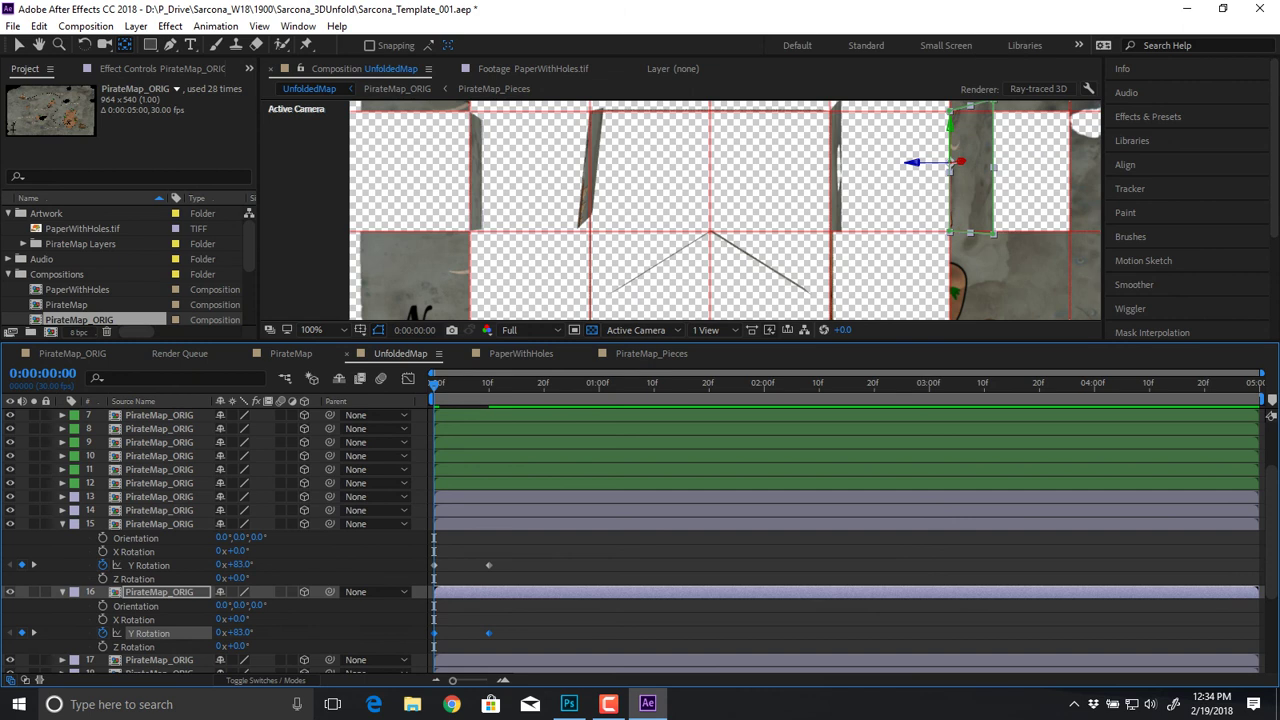
click(290, 634)
click(241, 633)
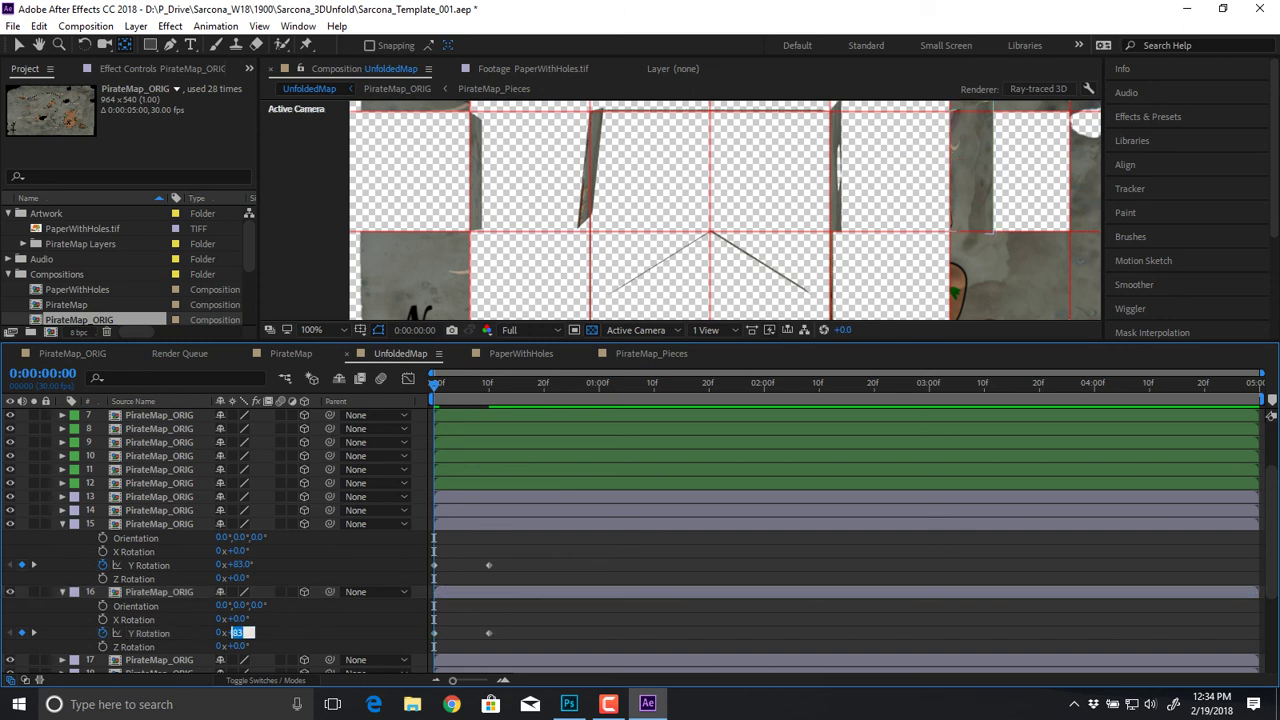
text(-)
text(-83)
key(Return)
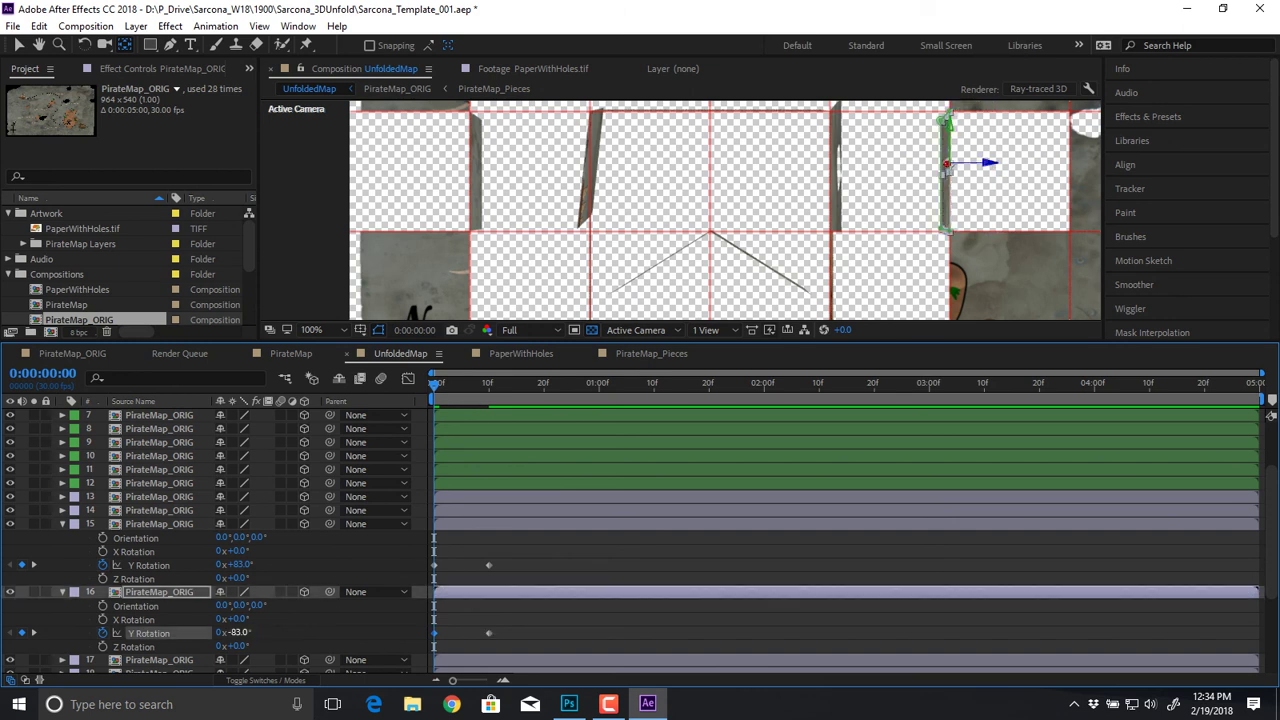
key(space)
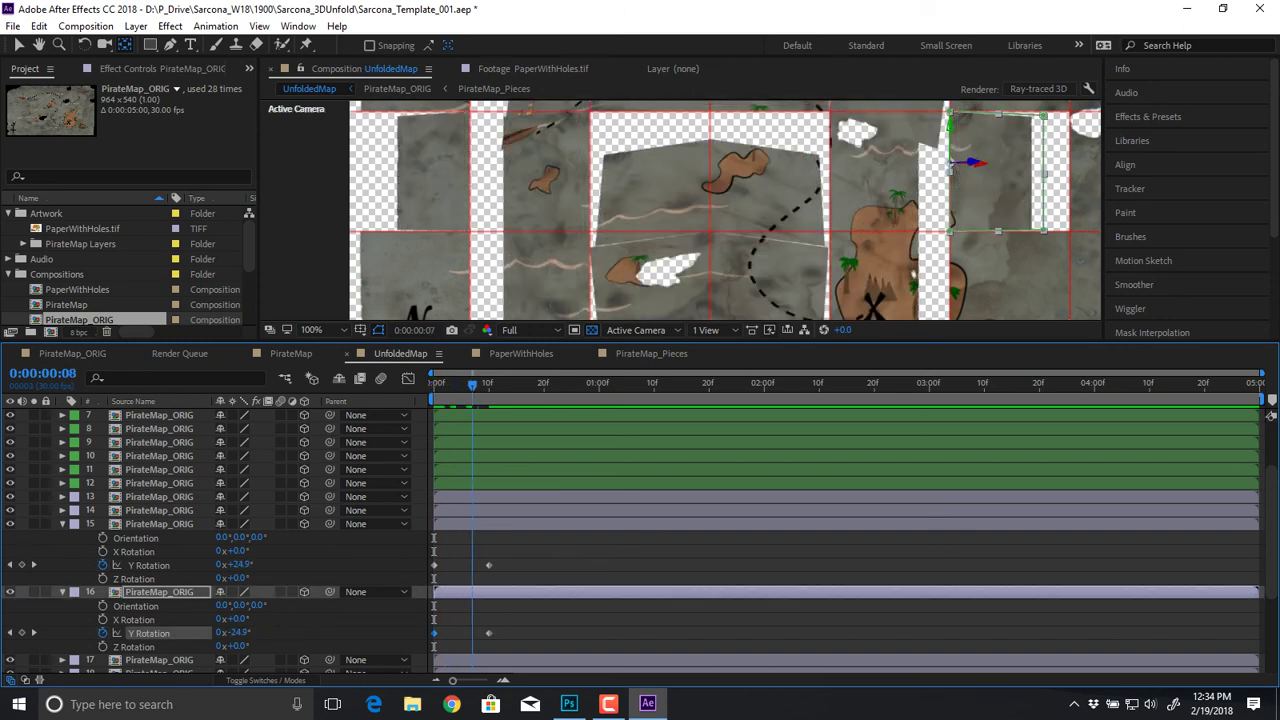
key(space)
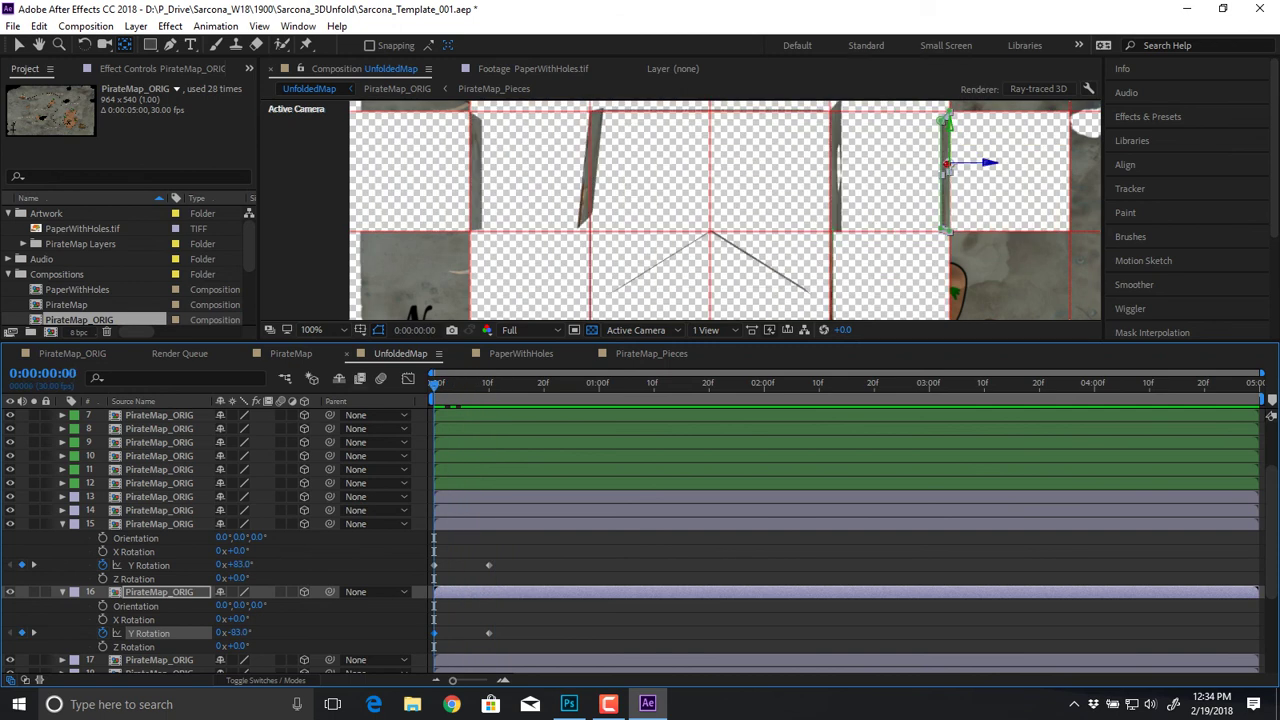
Step: Collapse layers 15 and 16 and show the rotation properties of layers 17 and 18
key(r)
key(ctrl+Up)
key(r)
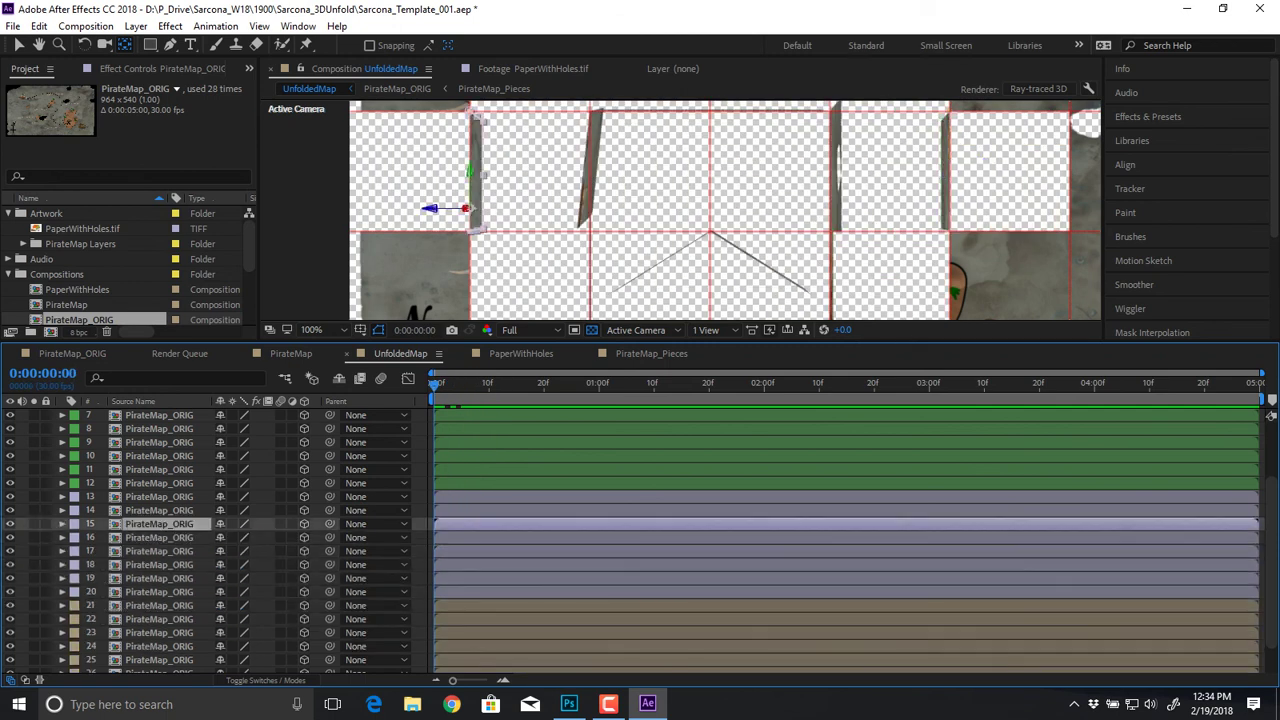
key(ctrl+Down)
key(ctrl+Down)
shift+click(159, 565)
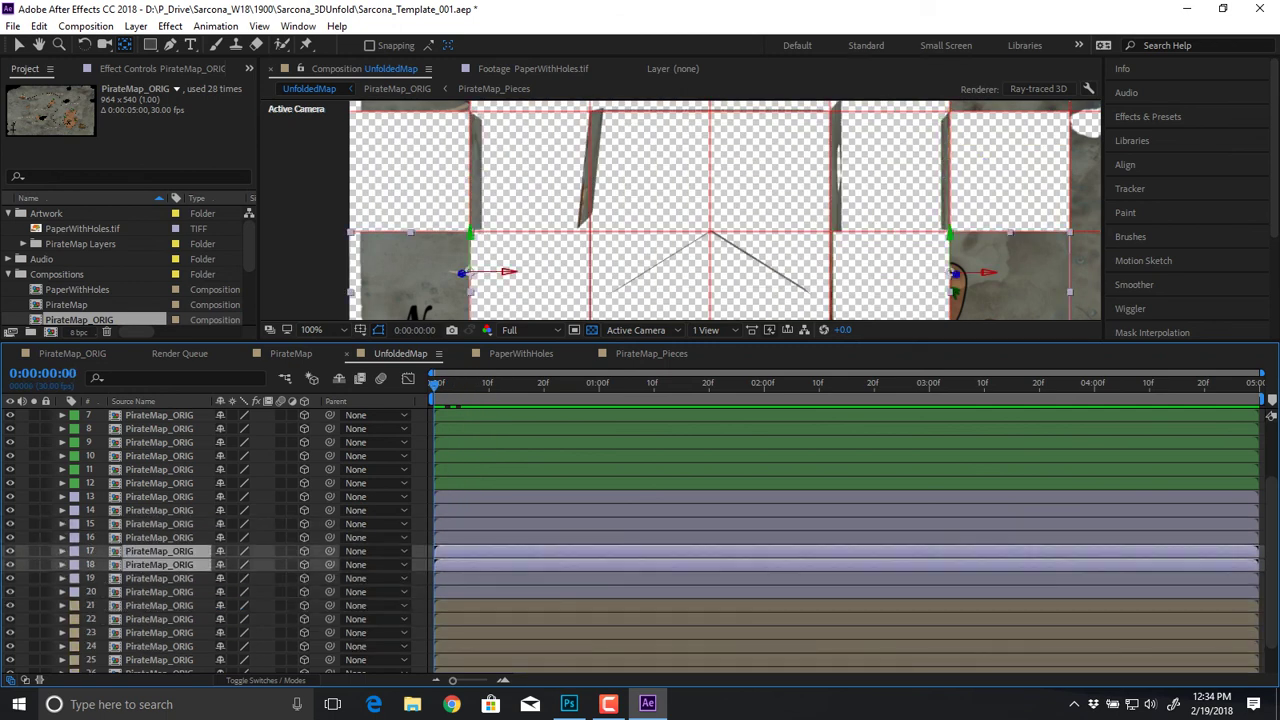
key(r)
Step: Paste the rotation keyframes onto the Y Rotation of layers 17 and 18
click(134, 579)
click(134, 593)
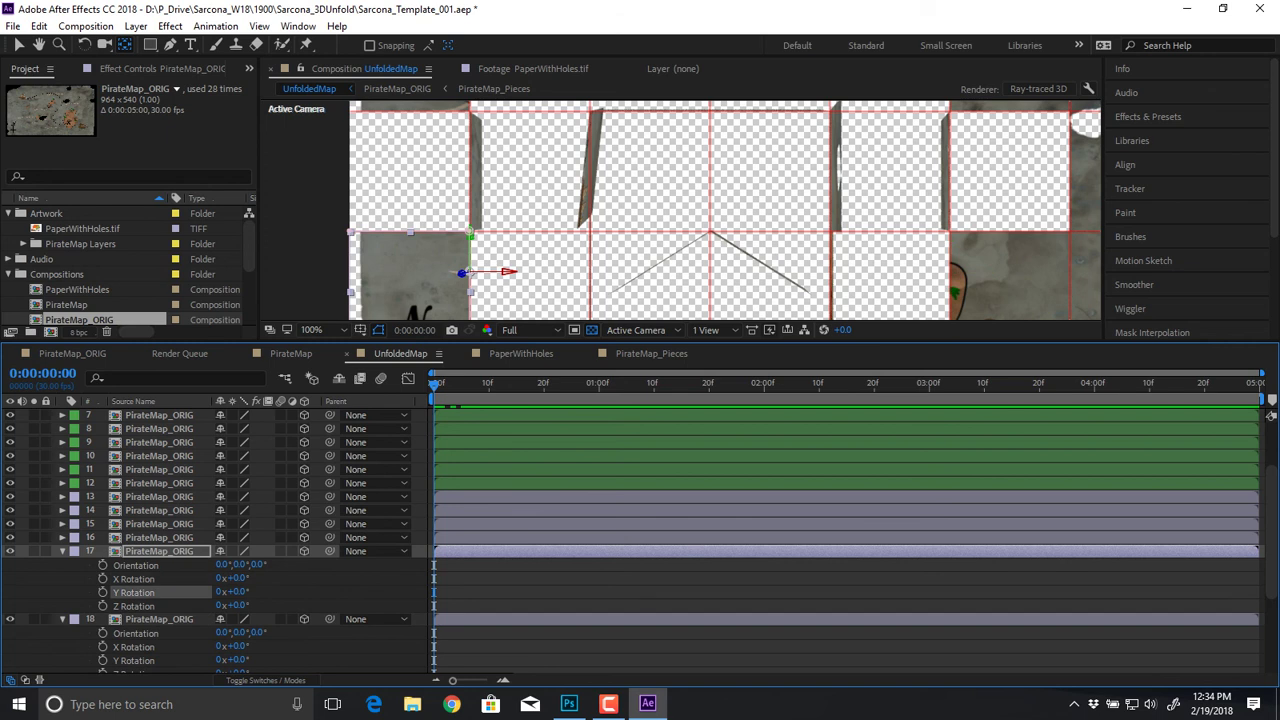
key(ctrl+v)
key(ctrl+Down)
key(ctrl+v)
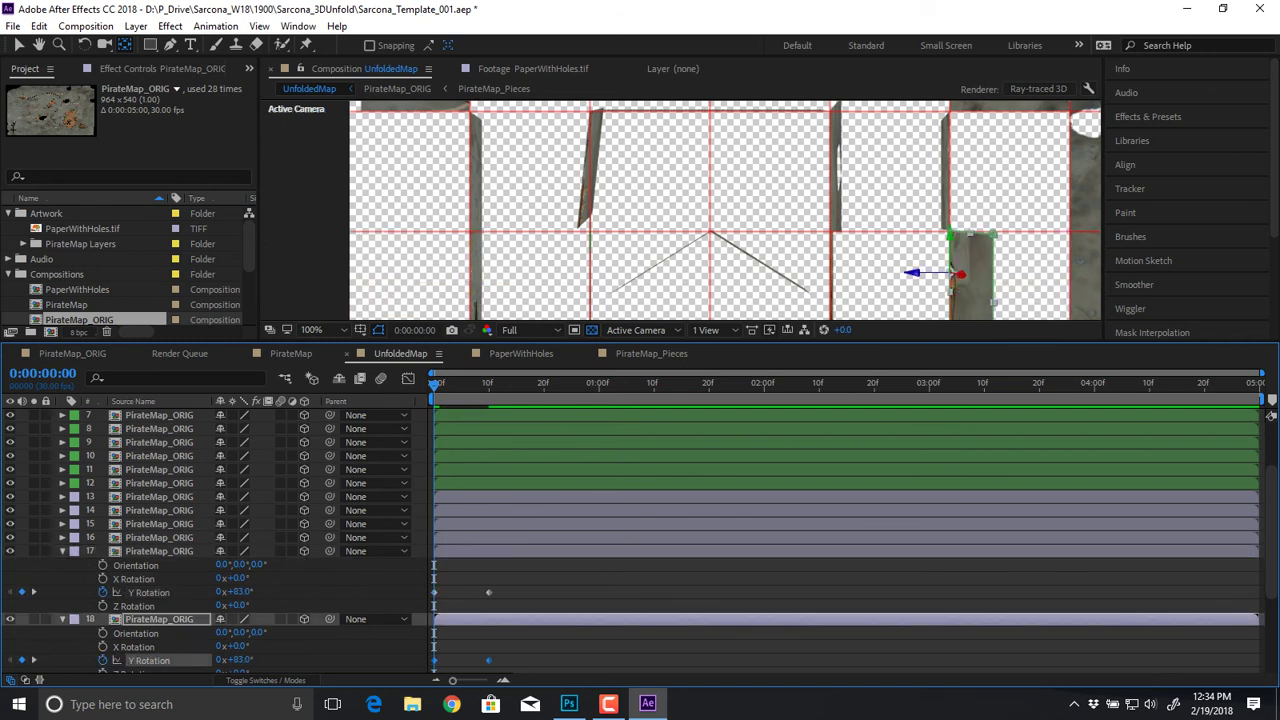
Step: Set layer 18's first Y Rotation keyframe to -83° and preview the unfold
key(F2)
click(240, 660)
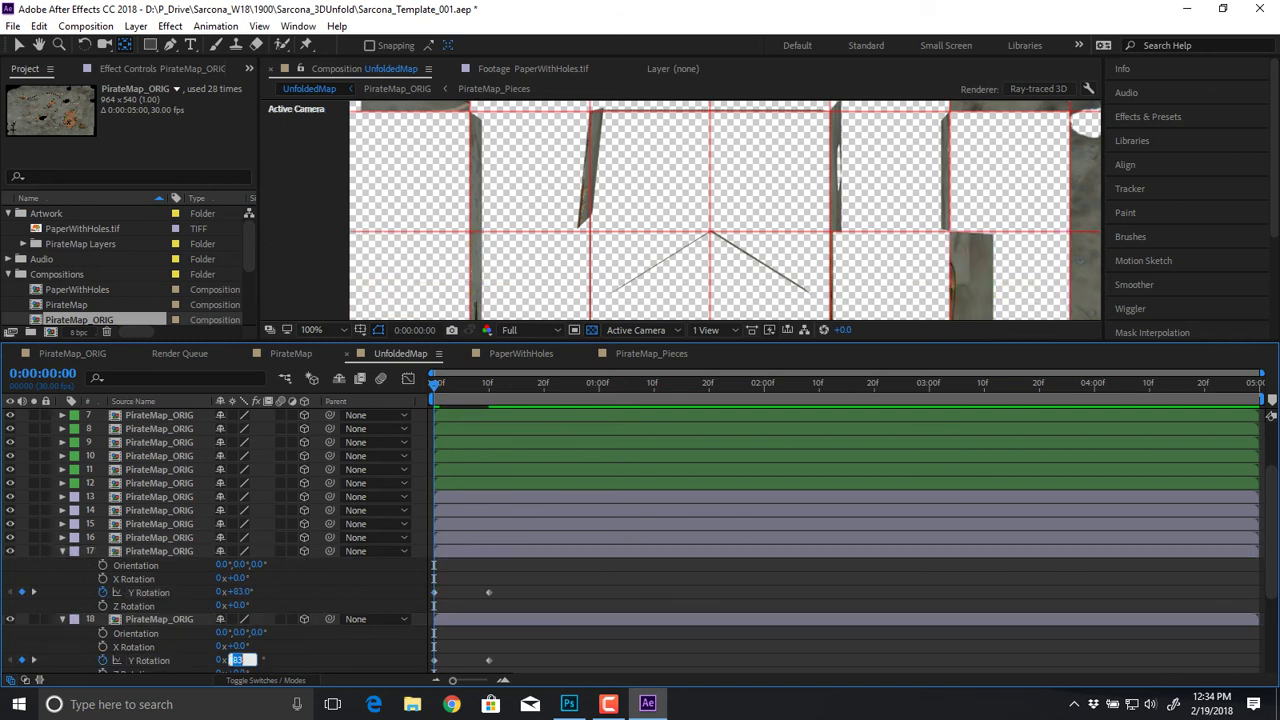
text(-83)
key(Return)
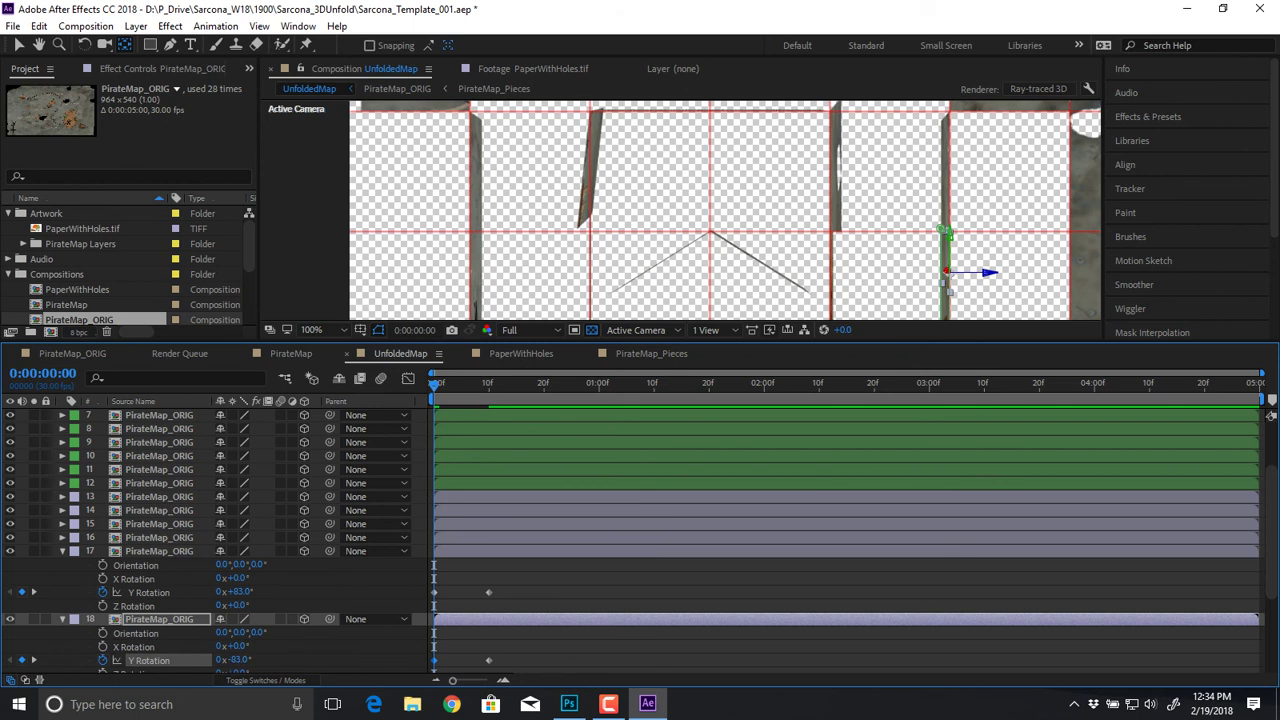
key(space)
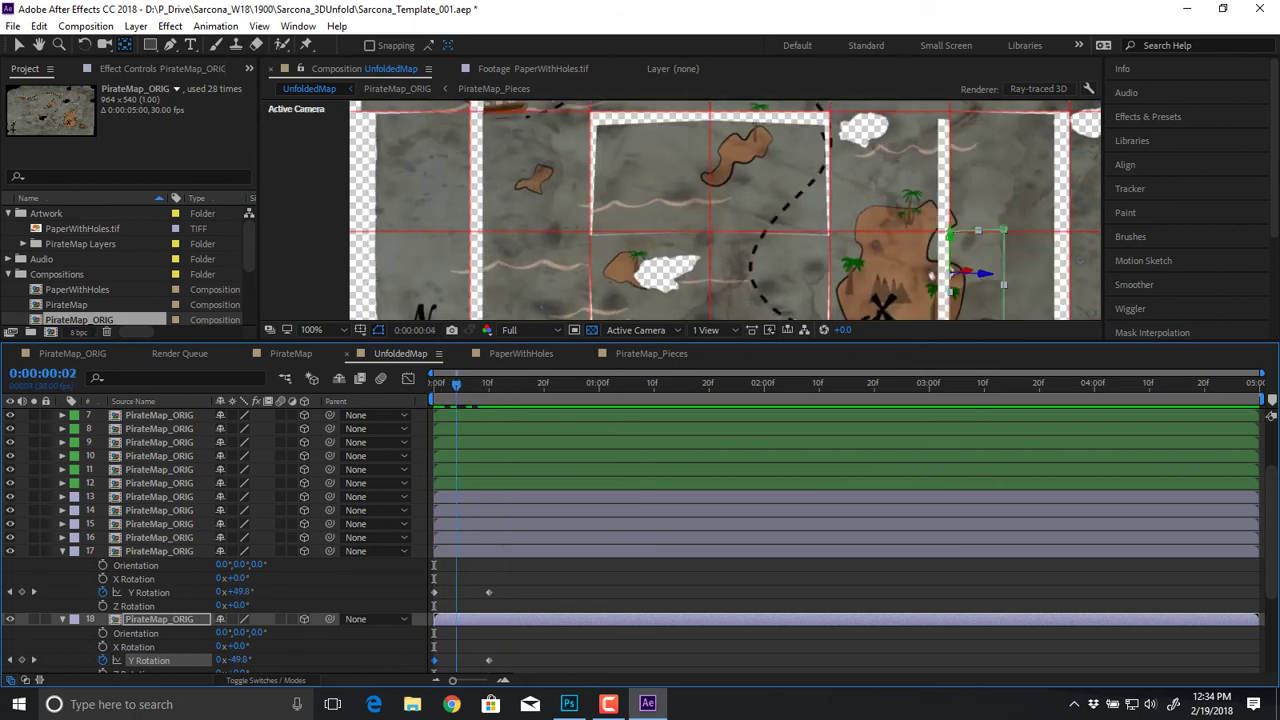
key(space)
Step: Collapse layers 17 and 18 and show the rotation properties of layers 19 and 20, the bottom-row pieces
drag(700, 284, 726, 140)
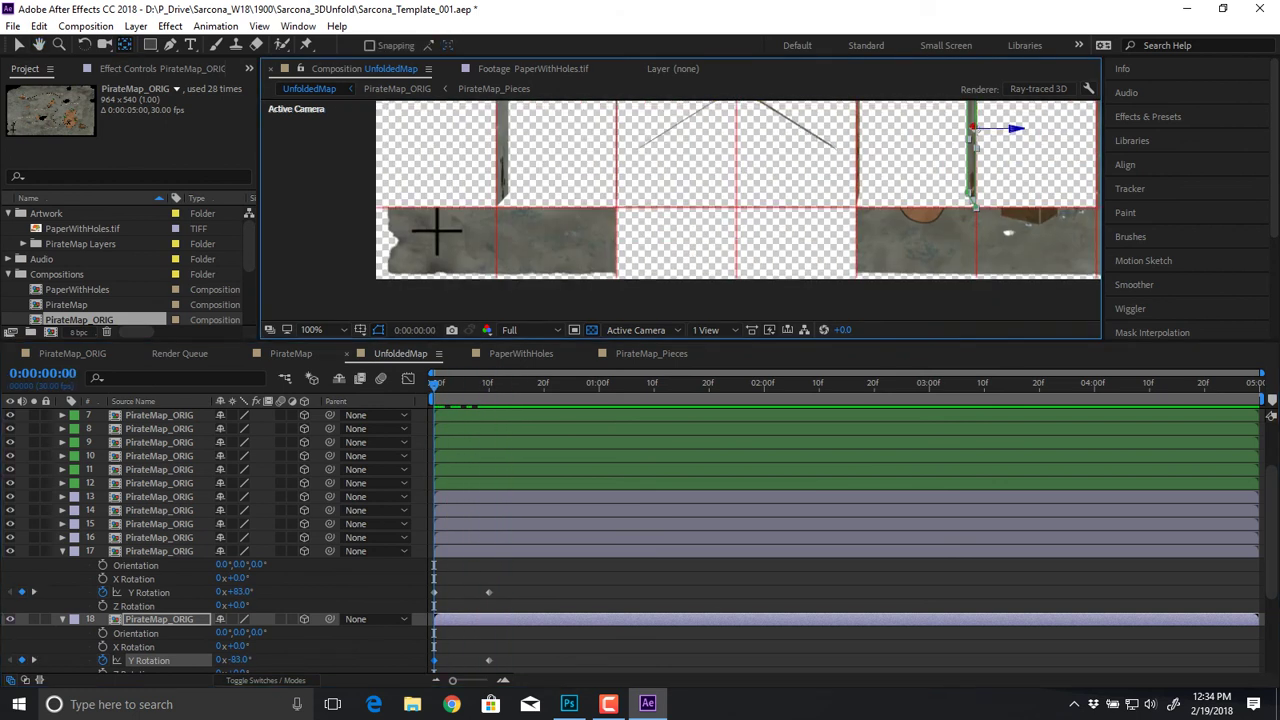
key(r)
click(159, 551)
key(r)
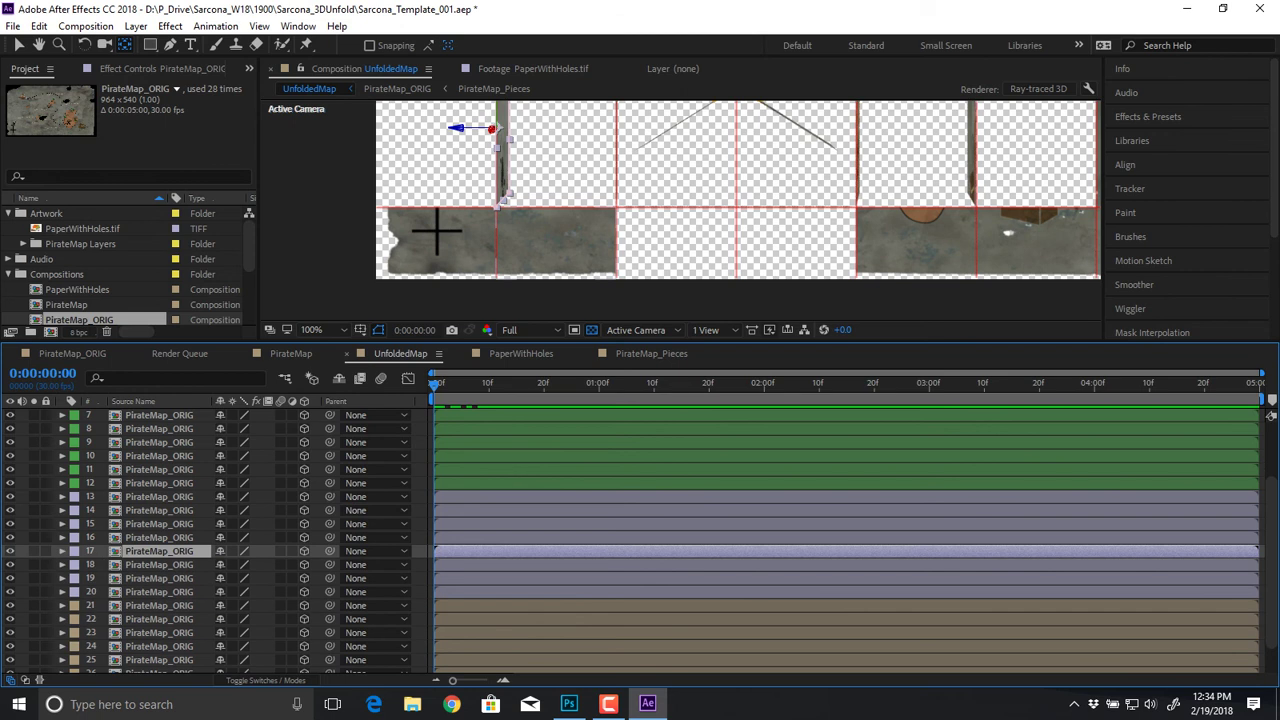
click(159, 565)
key(ctrl+Down)
key(ctrl+shift+Down)
key(r)
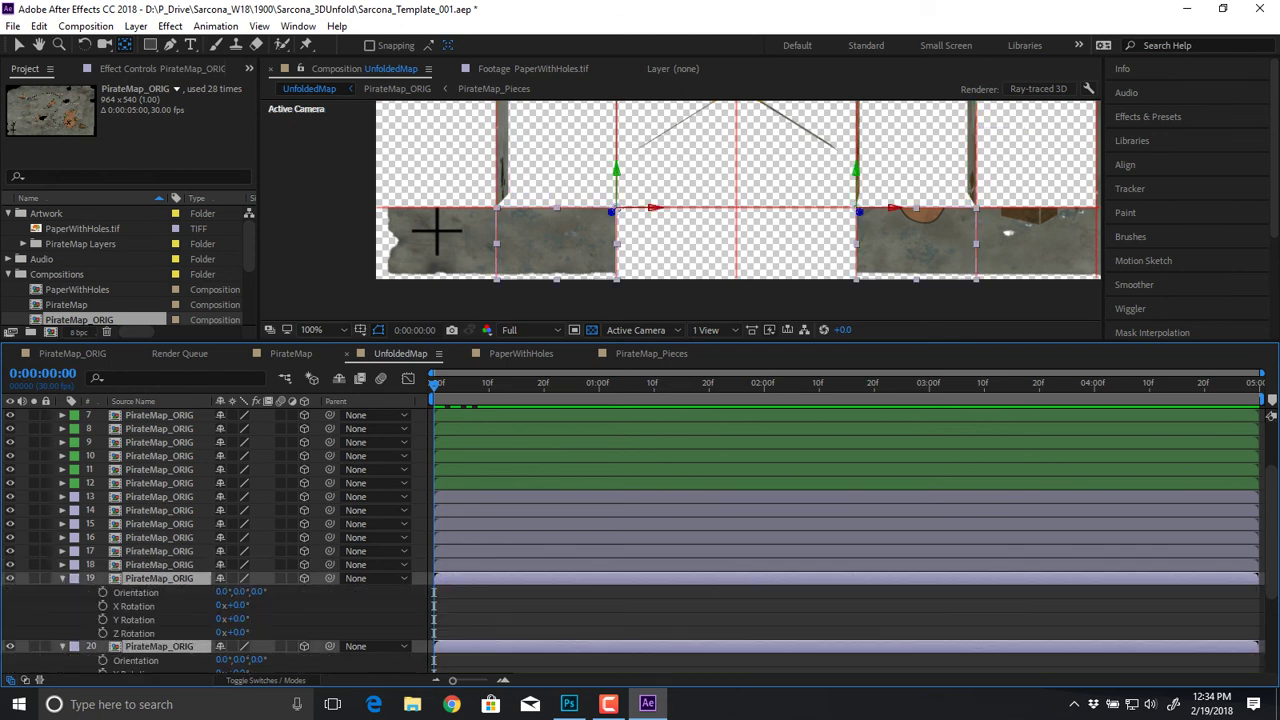
Step: Paste the rotation keyframes onto layer 19's X Rotation and Y Rotation
key(ctrl+shift+a)
click(134, 606)
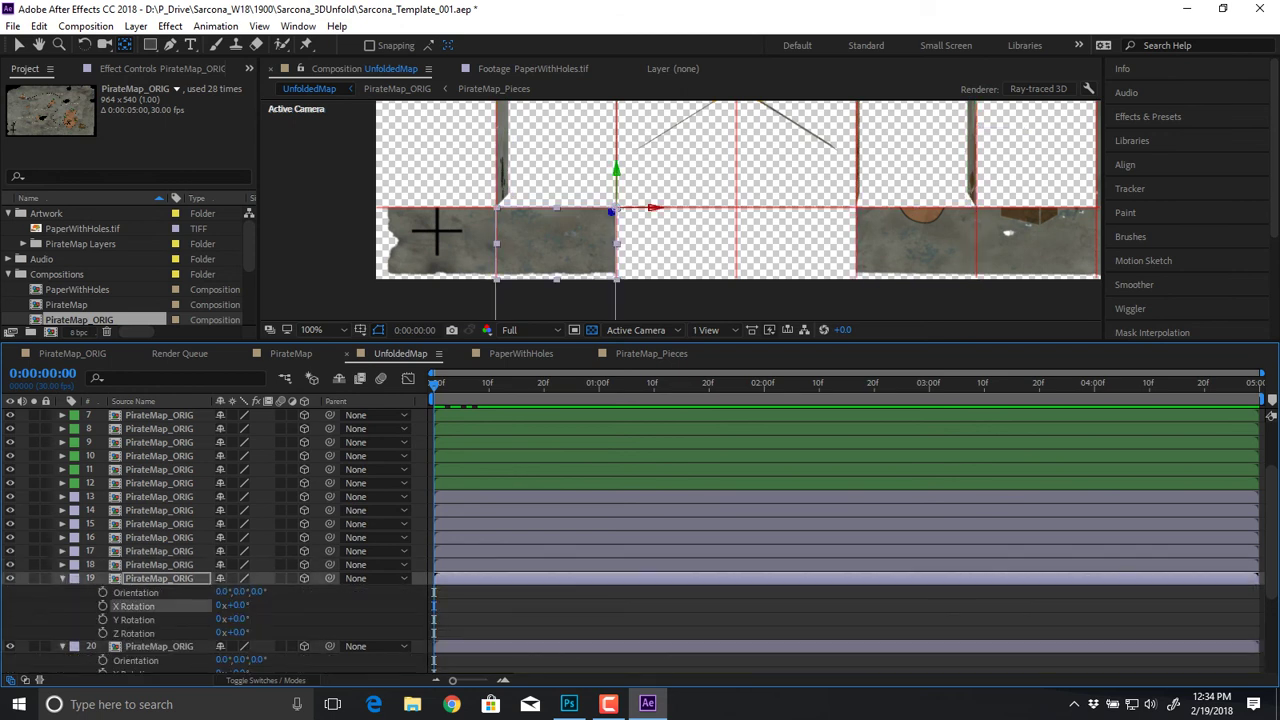
drag(616, 207, 613, 231)
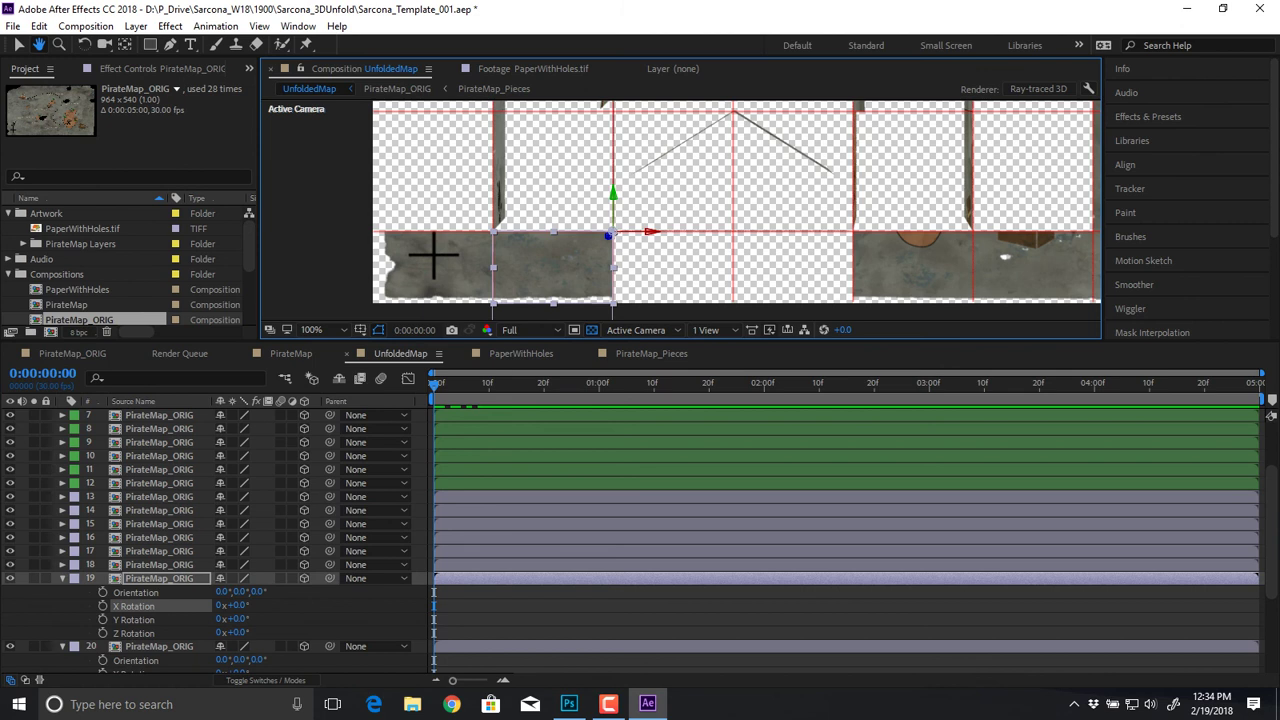
scroll(613, 231, up, 1)
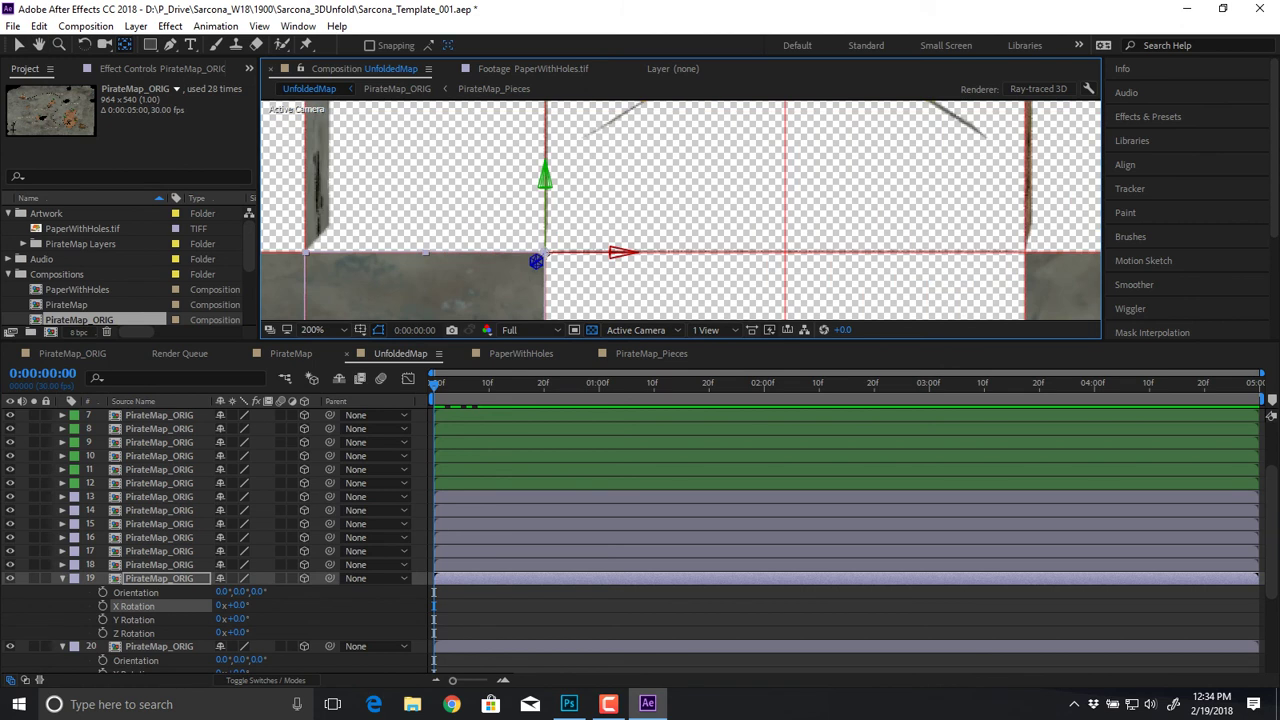
key(ctrl+v)
click(134, 620)
key(ctrl+v)
Step: Paste the rotation keyframes onto layer 20's X Rotation and Y Rotation
scroll(134, 620, down, 1)
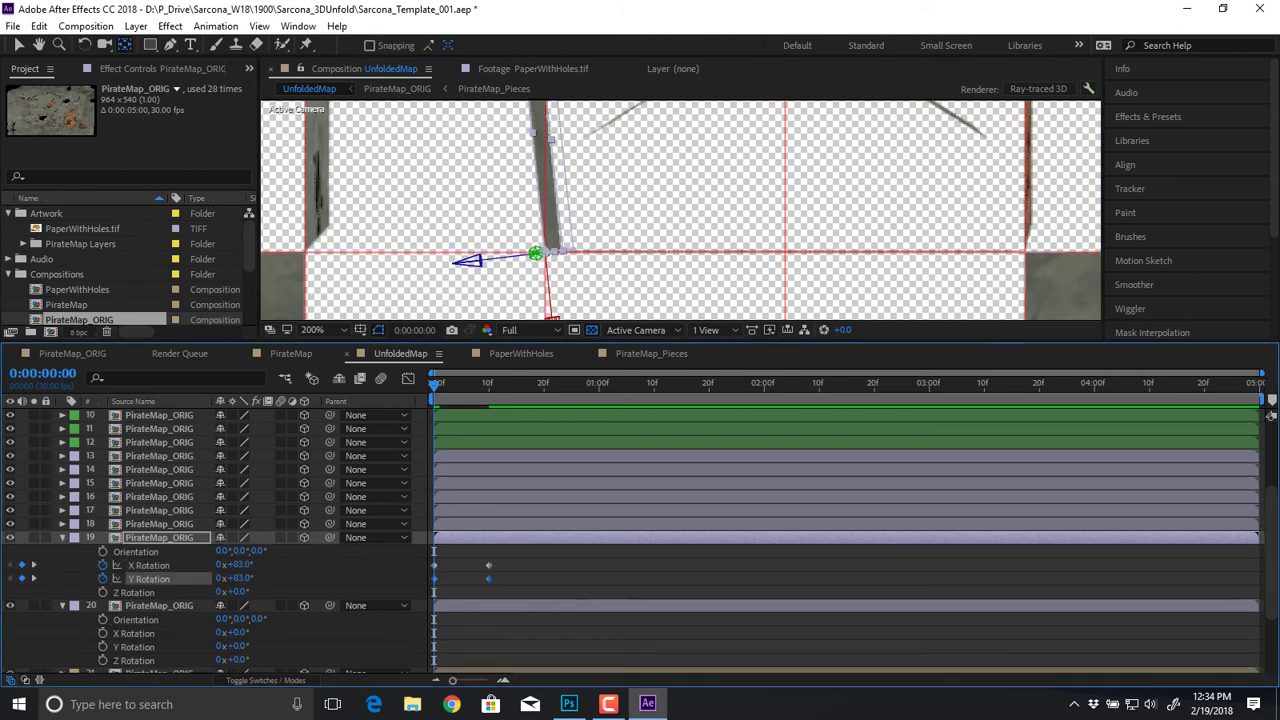
click(417, 604)
key(ctrl+v)
key(comma)
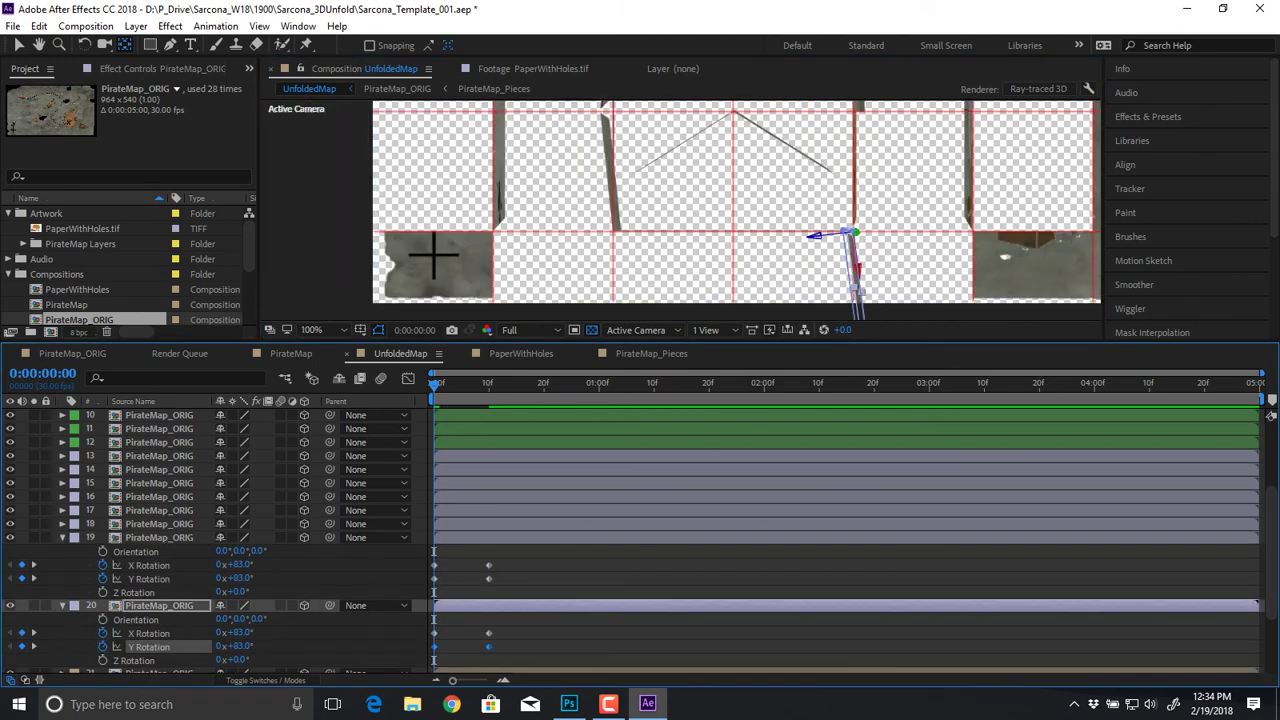
Step: Change layer 20's first Y Rotation keyframe to a negative angle so it folds inward, and preview the unfold
key(space)
click(300, 650)
drag(240, 647, 140, 646)
key(space)
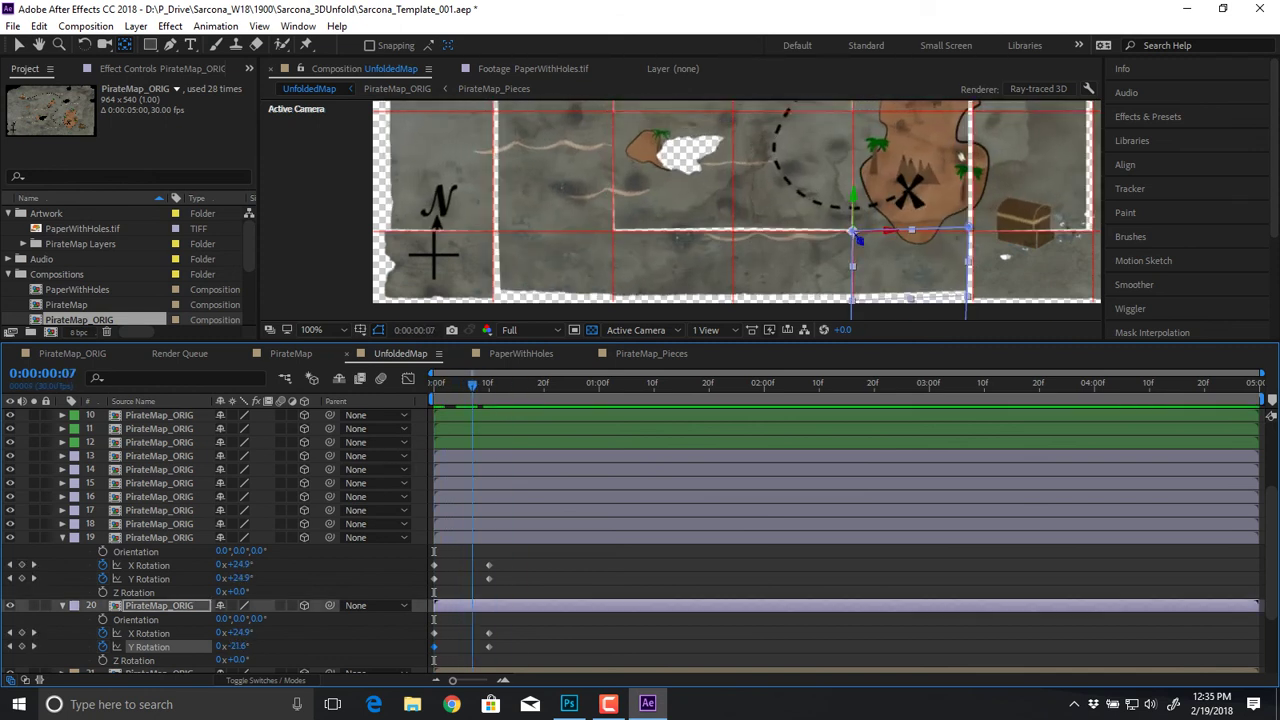
key(space)
Step: Fit the whole map in view and collapse the properties of all layers
scroll(668, 216, down, 3)
drag(668, 216, 660, 240)
scroll(660, 240, up, 2)
key(ctrl+a)
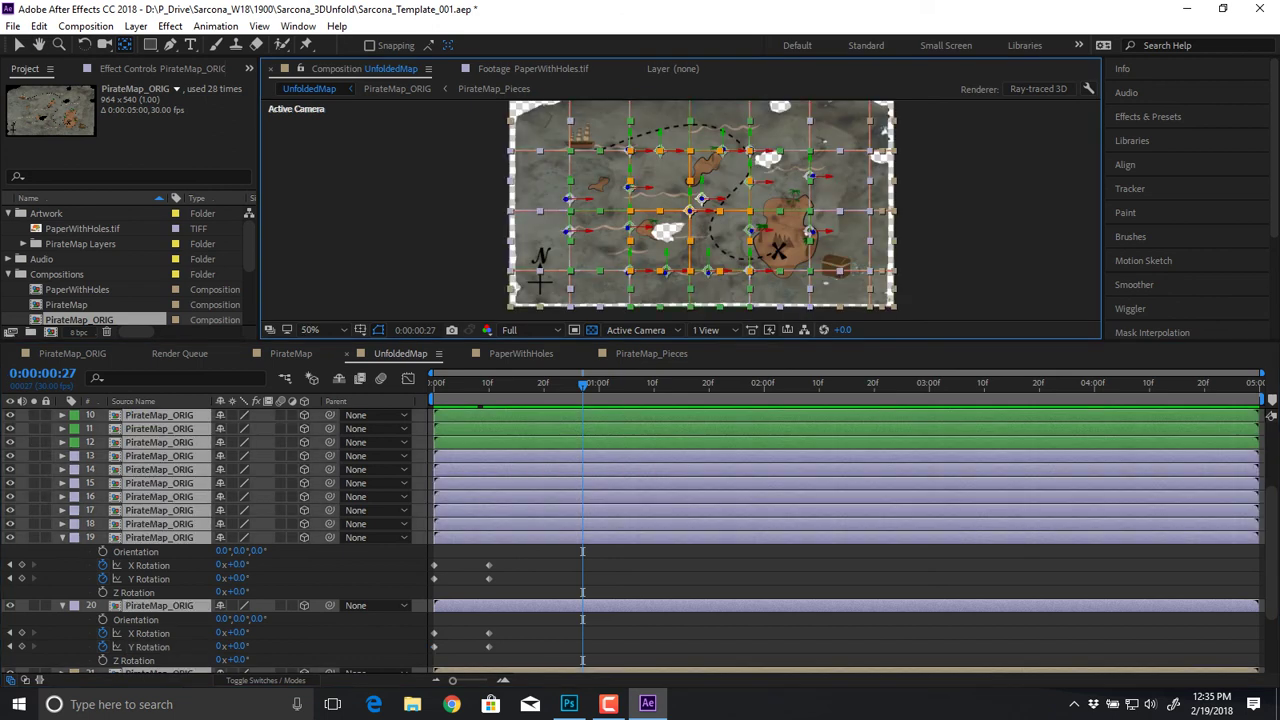
key(u)
key(u)
click(420, 552)
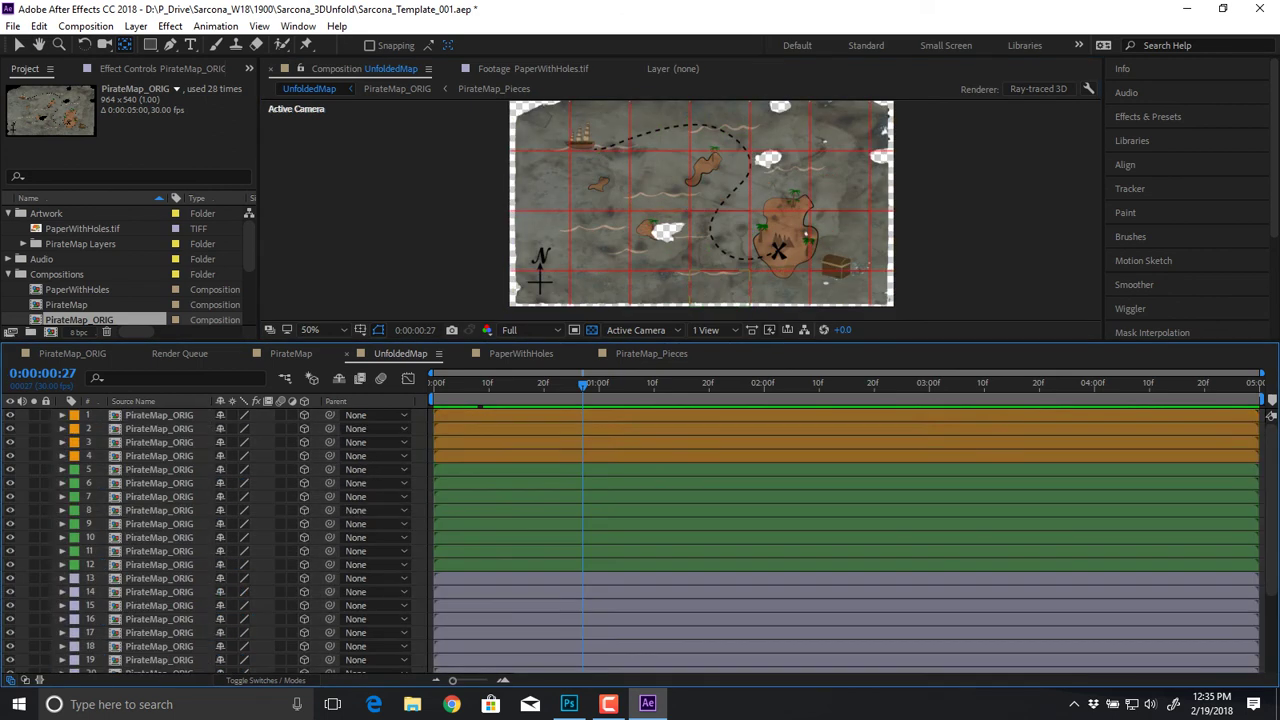
Step: Select layers 21 to 28 to check which outer map pieces they cover, and clear the selection
scroll(1270, 415, down, 3)
click(159, 570)
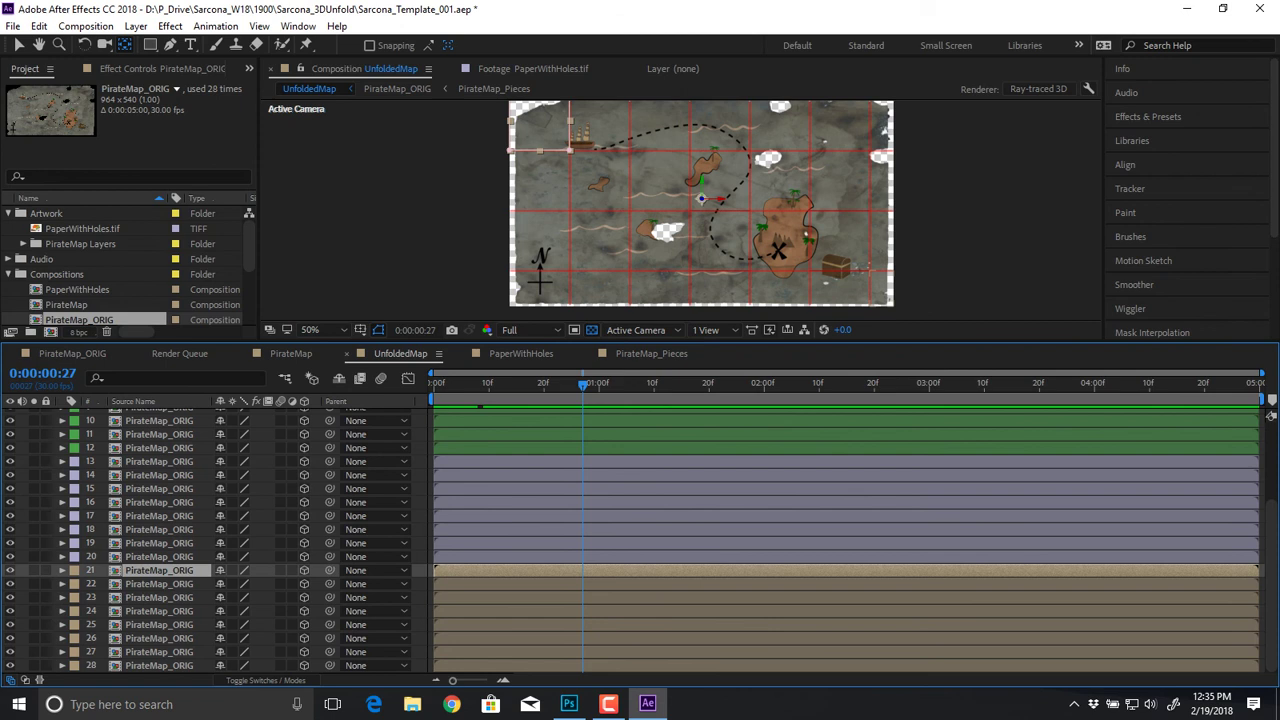
shift+click(159, 665)
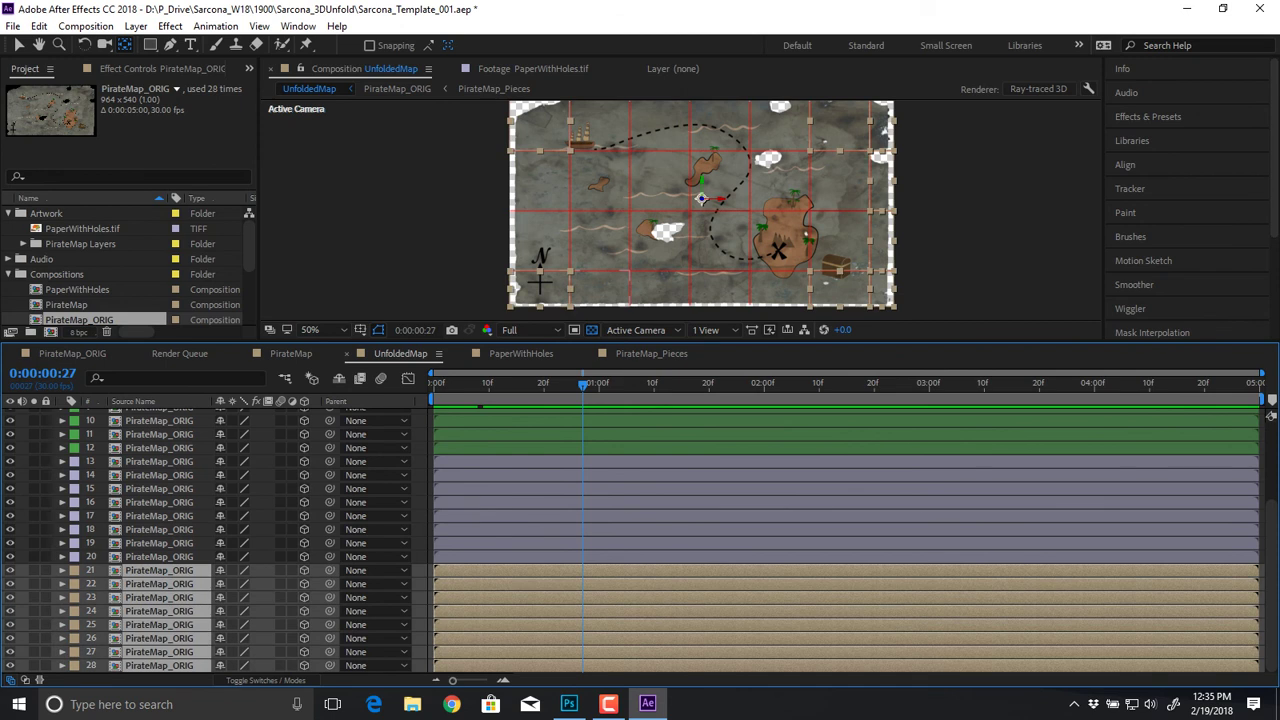
key(F2)
scroll(1270, 415, up, 3)
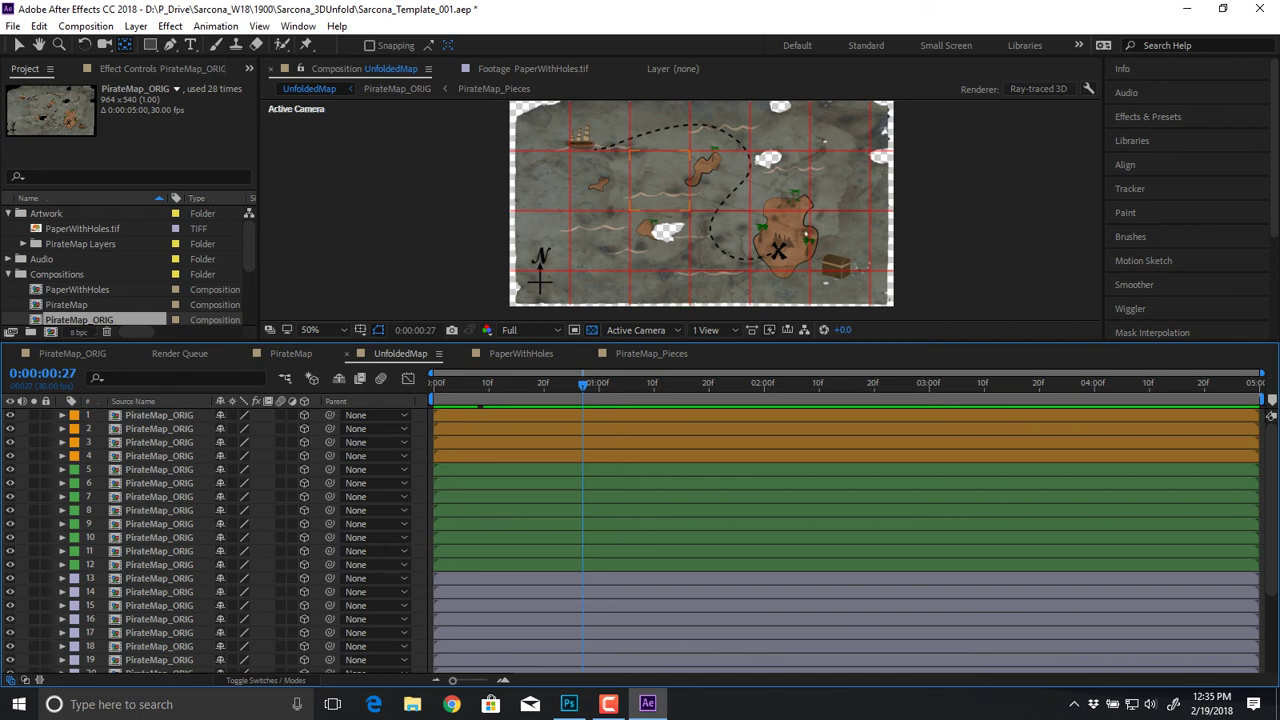
Step: Solo layer 1, step back to the start of the timeline, and preview that single piece unfolding
scroll(620, 138, up, 1)
drag(620, 136, 612, 179)
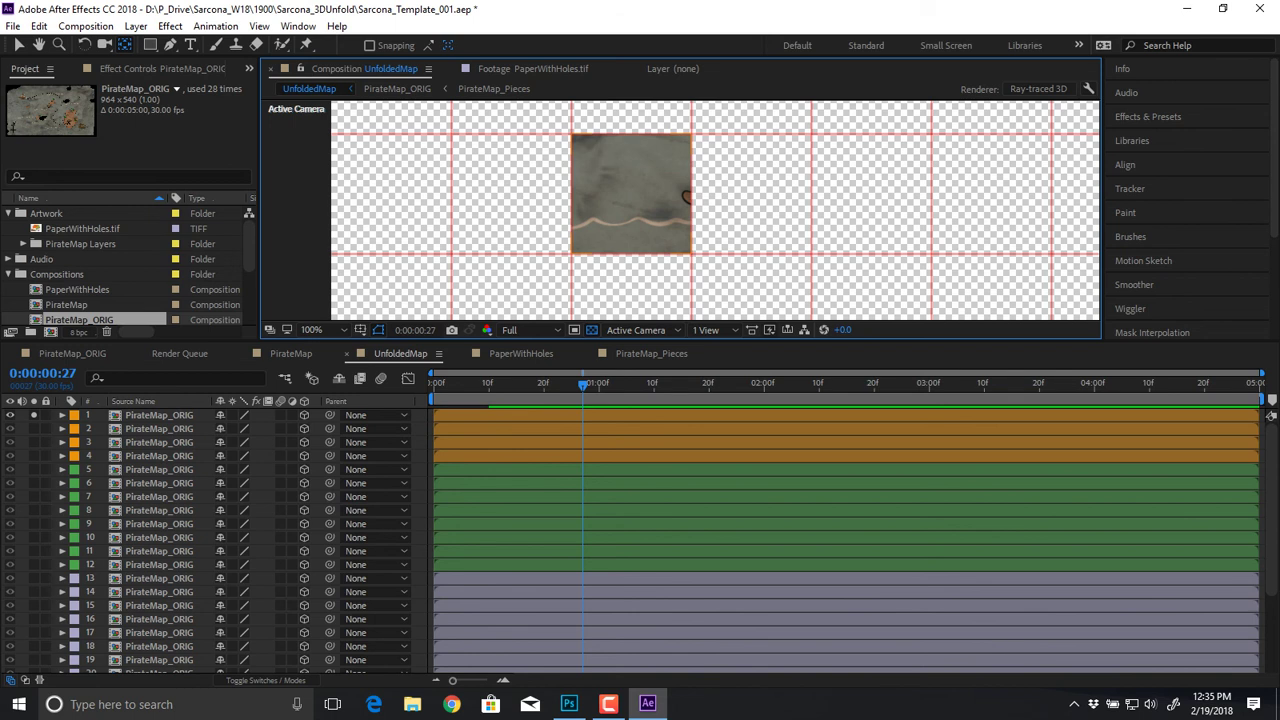
key(Page_Up)
key(Page_Up)
key(Page_Up)
key(Page_Up)
key(Page_Up)
key(Page_Up)
key(Page_Up)
key(Page_Up)
key(Page_Up)
key(Page_Up)
key(Page_Up)
key(Page_Up)
key(Page_Up)
key(Page_Up)
key(Page_Up)
key(Page_Up)
key(Page_Up)
key(Page_Up)
key(Page_Up)
key(Page_Up)
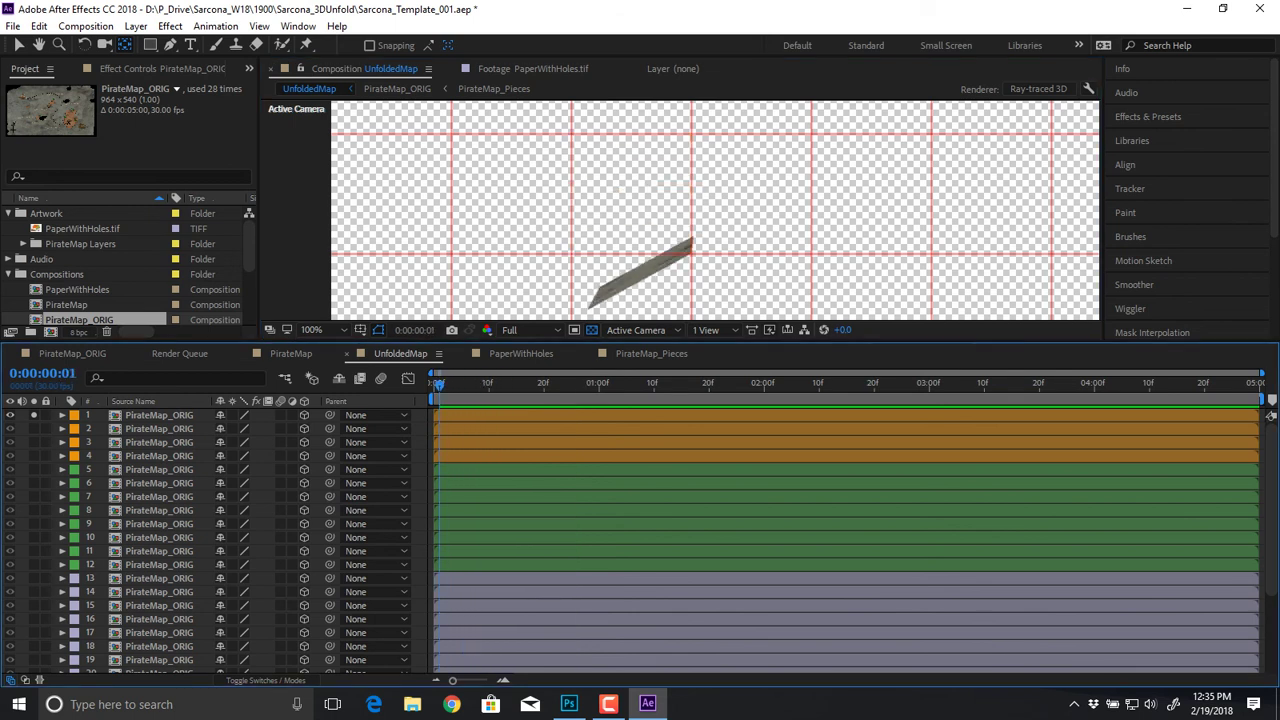
key(space)
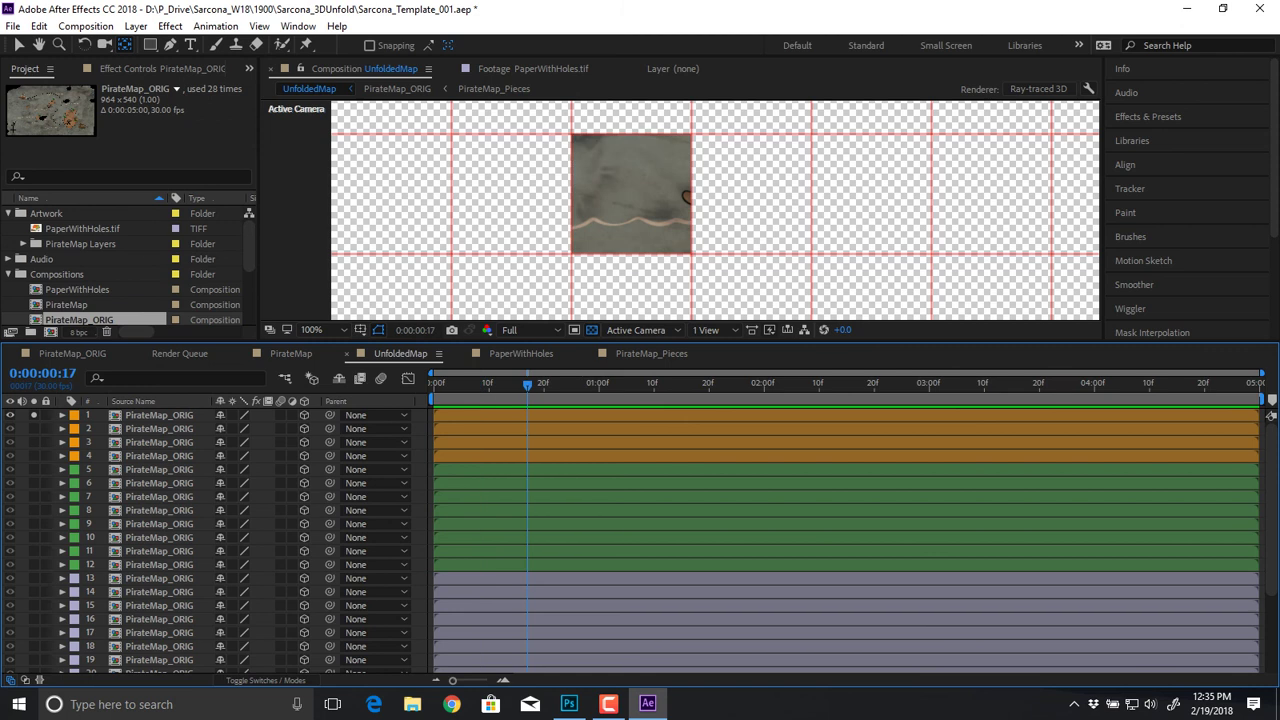
Step: Switch the solo from layer 1 to layer 5, scrub through its unfold, and turn the solo off
click(34, 415)
click(34, 469)
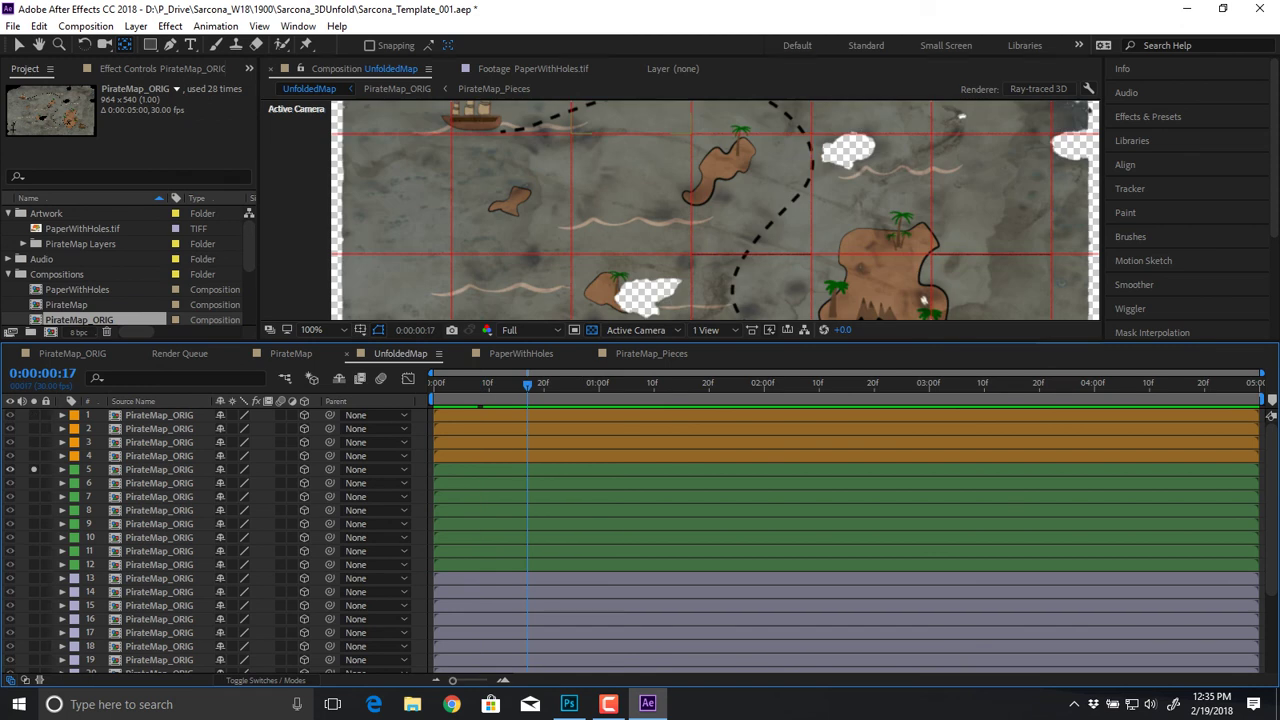
drag(640, 200, 640, 242)
drag(527, 385, 439, 385)
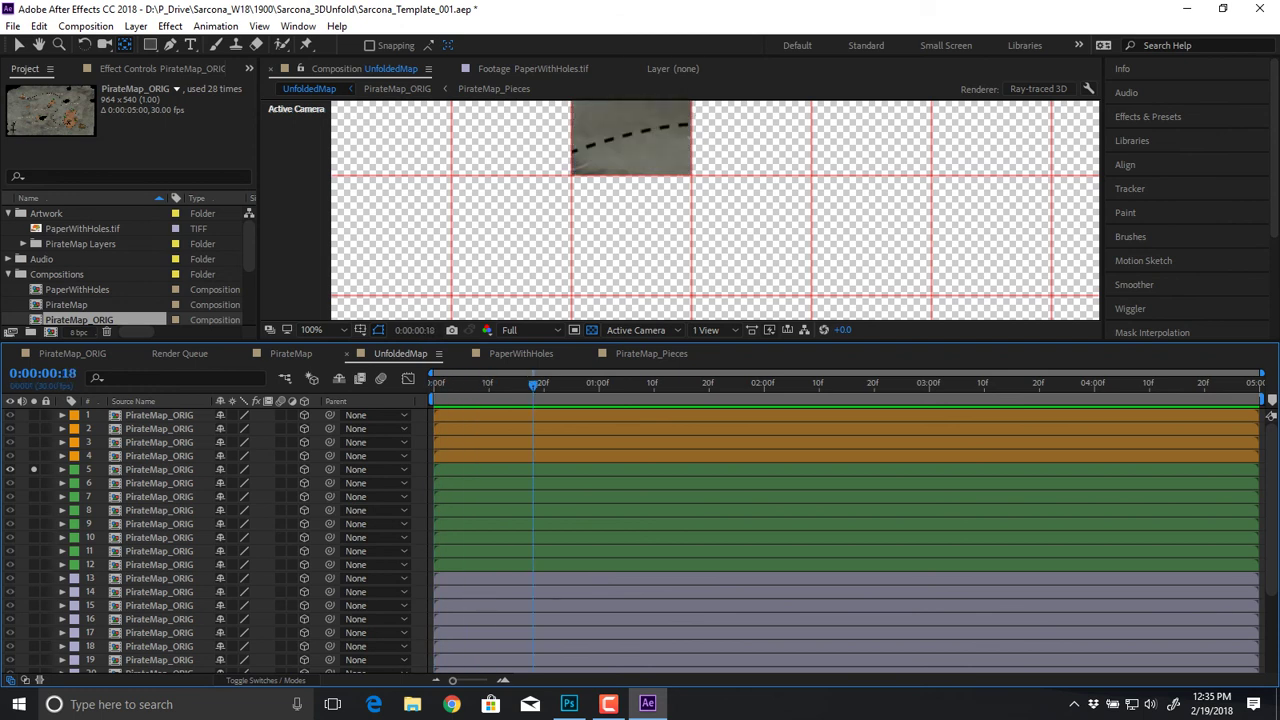
click(34, 469)
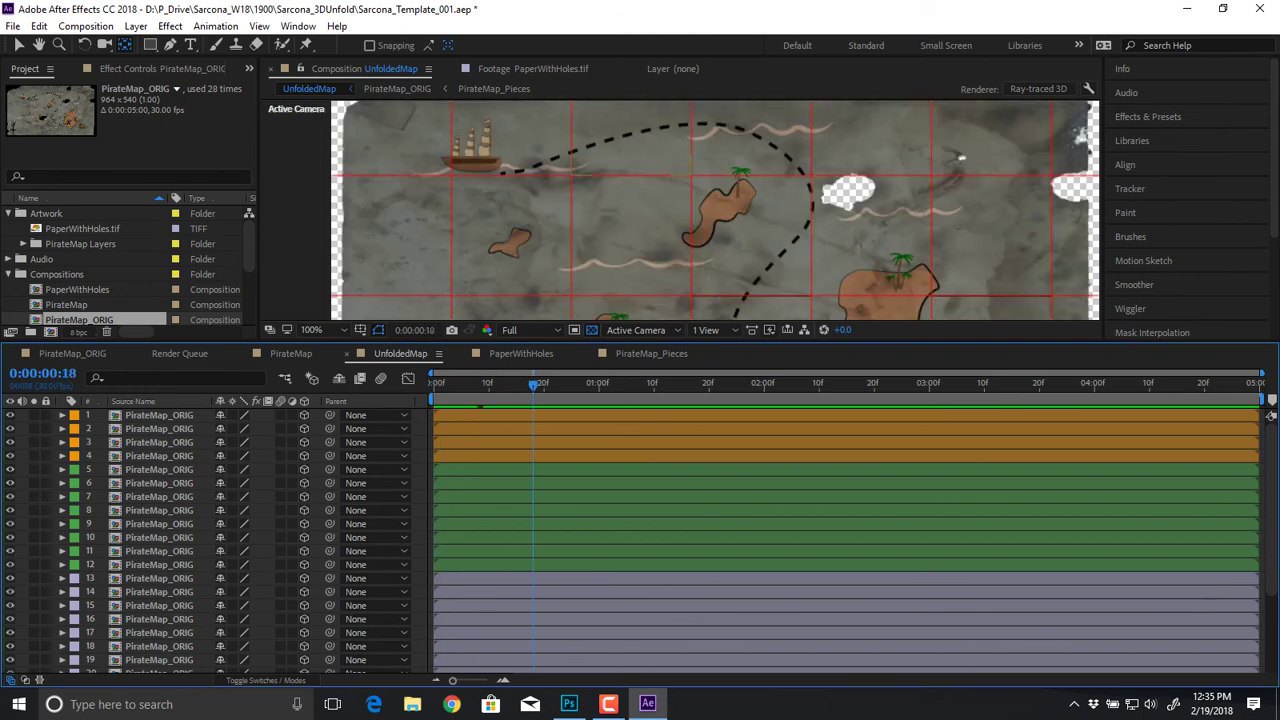
Step: Select all layers to check their anchor points, clear the selection, and preview the whole map unfolding from the start
key(ctrl+a)
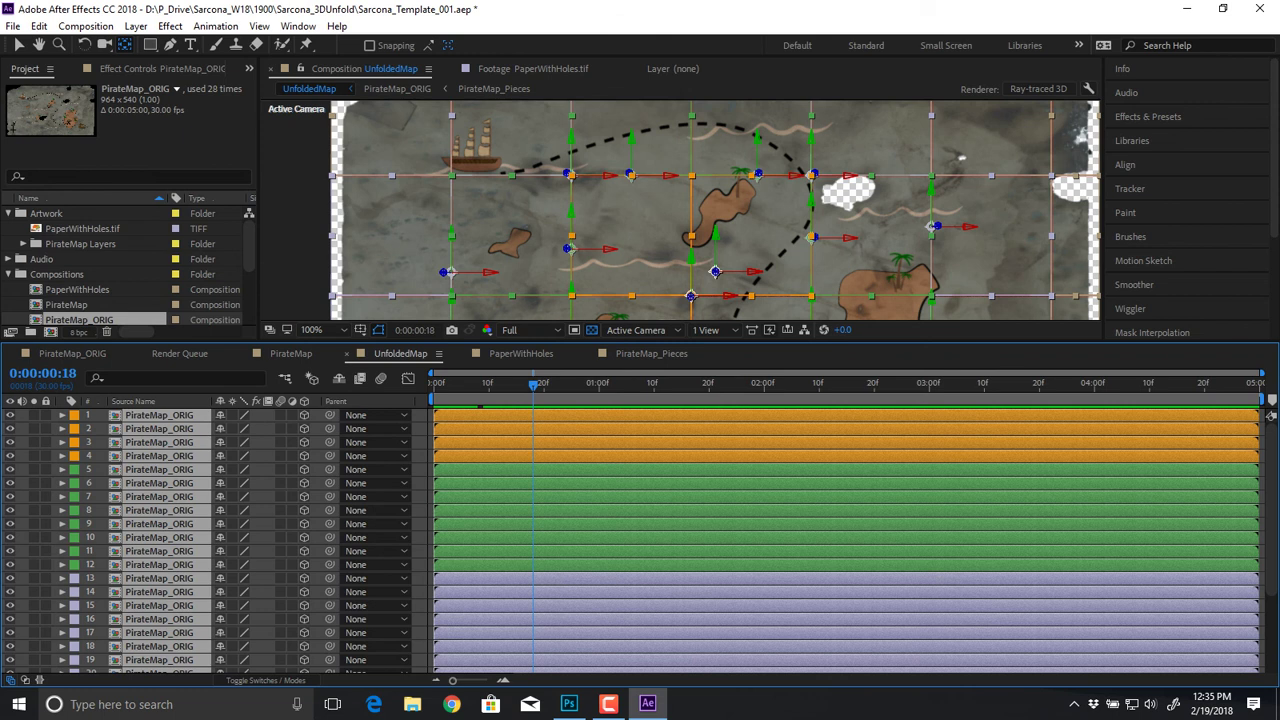
key(v)
key(ctrl+shift+a)
scroll(510, 296, down, 1)
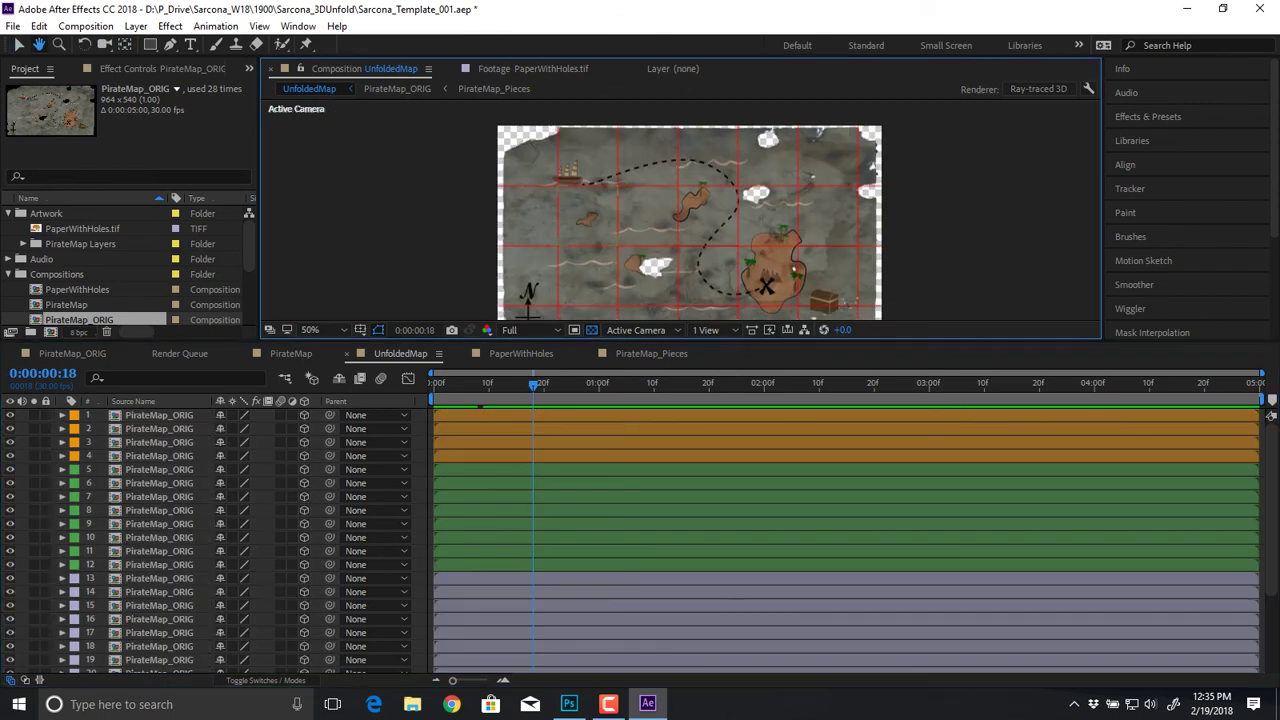
key(Home)
key(space)
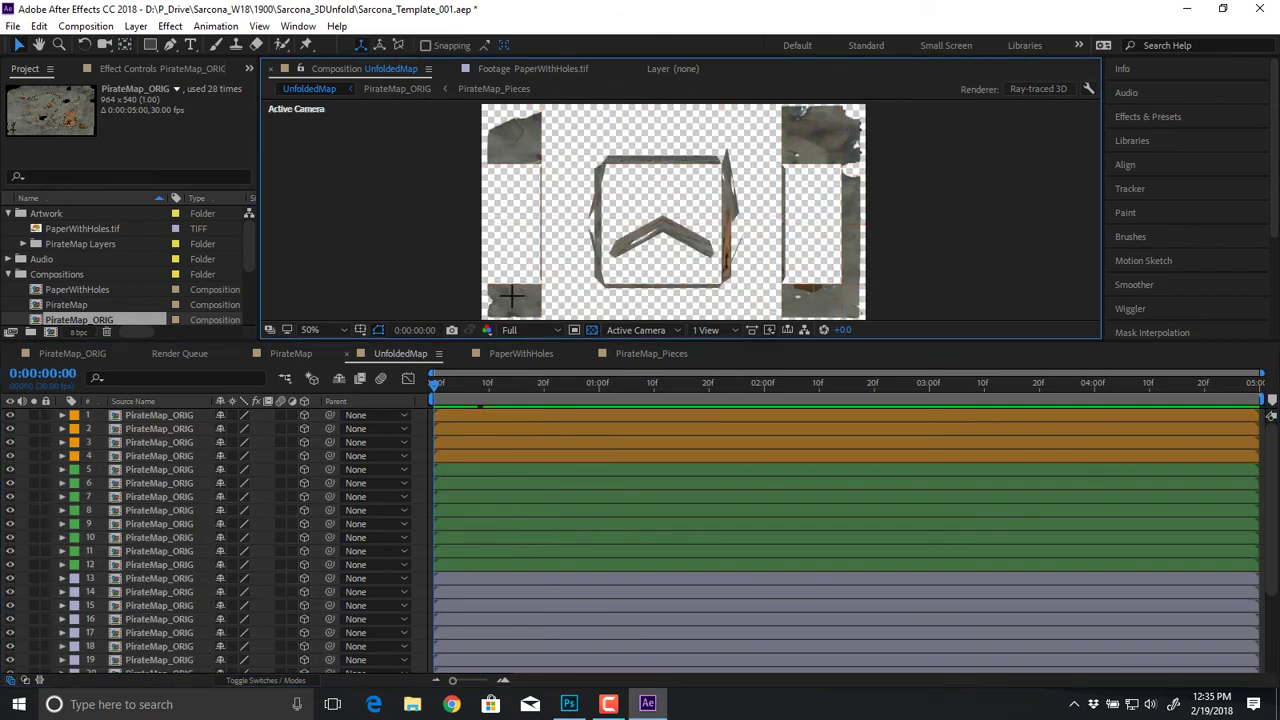
Step: Hide the outer map pieces on layers 21 to 28 and preview the remaining pieces unfolding from the start
scroll(159, 570, down, 3)
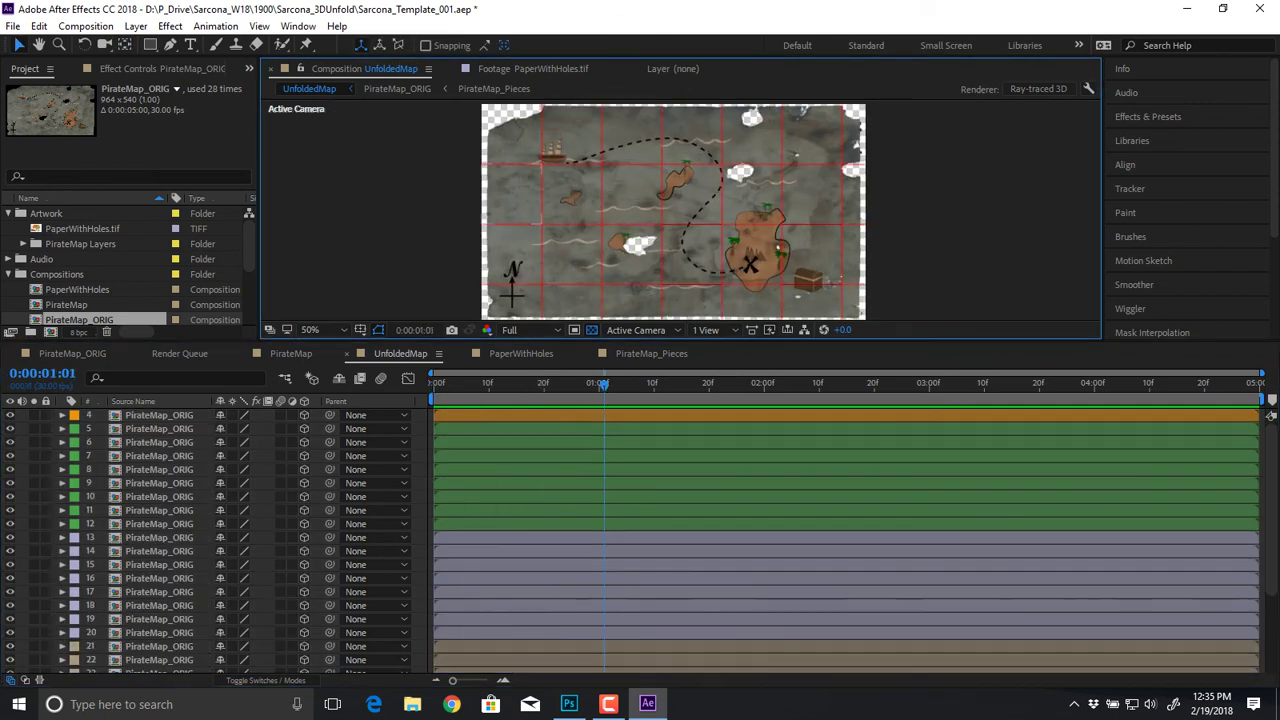
click(159, 570)
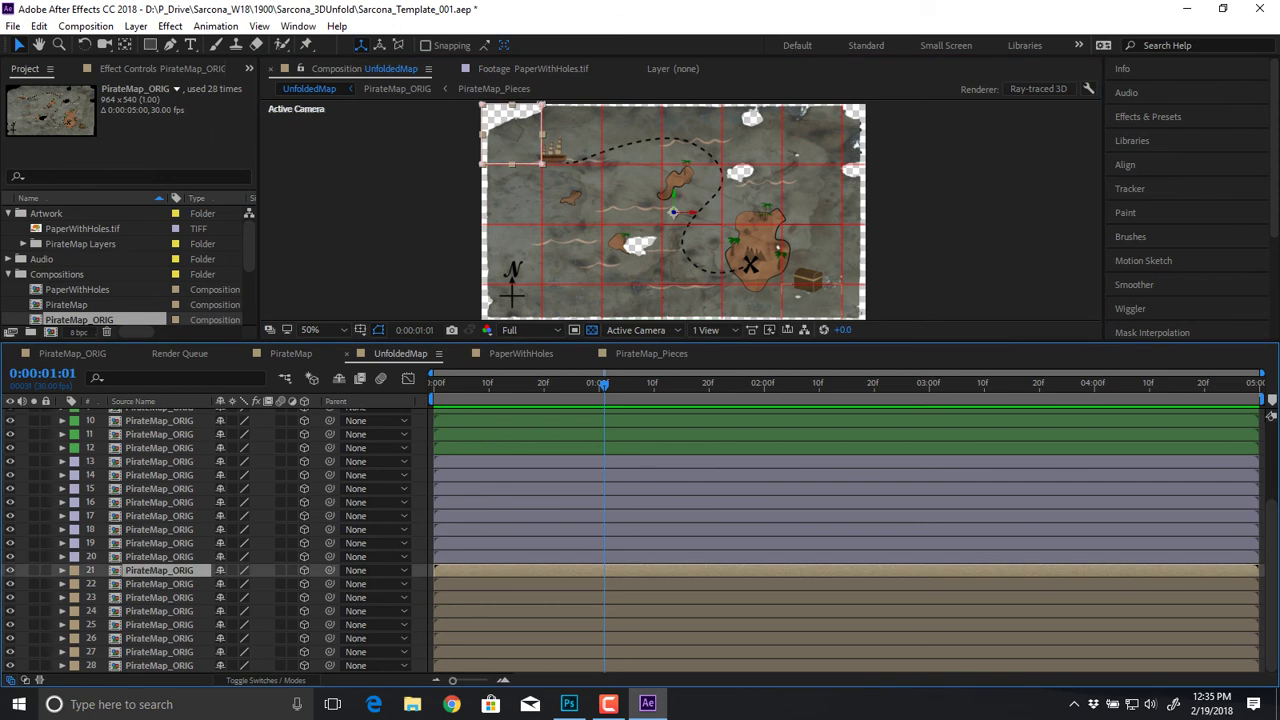
shift+click(159, 665)
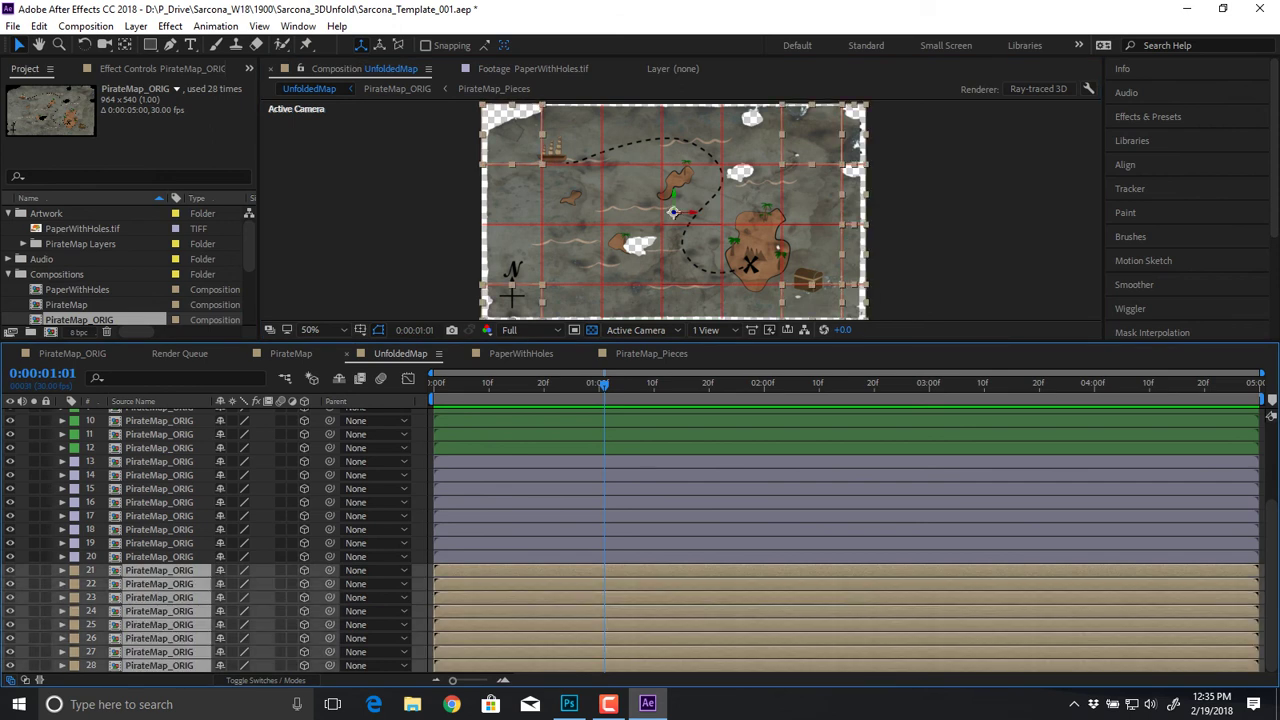
click(10, 570)
key(ctrl+shift+a)
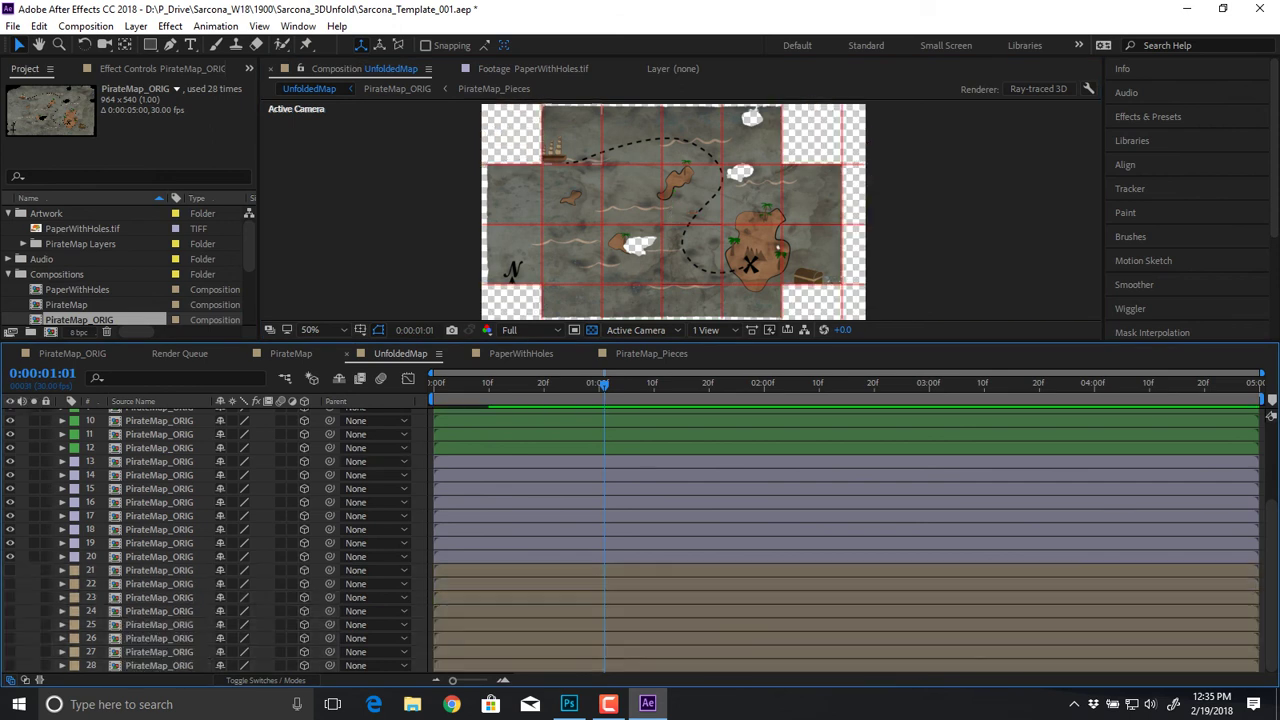
key(Home)
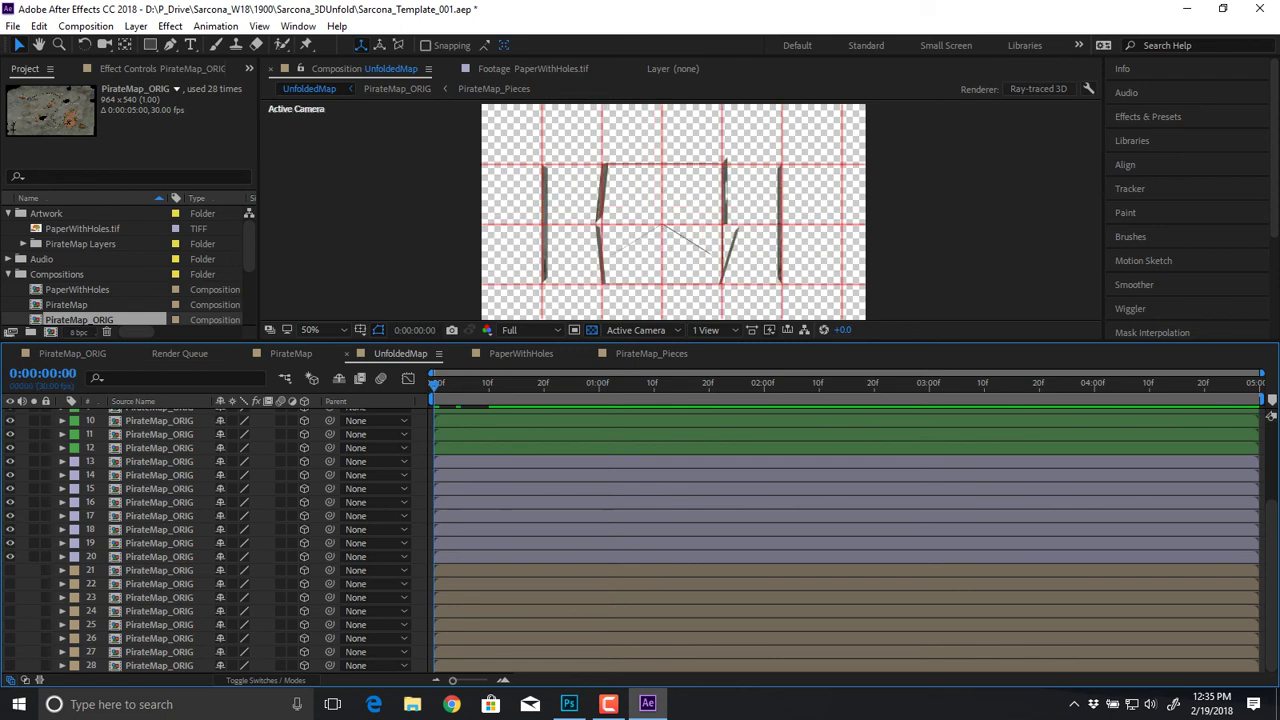
key(space)
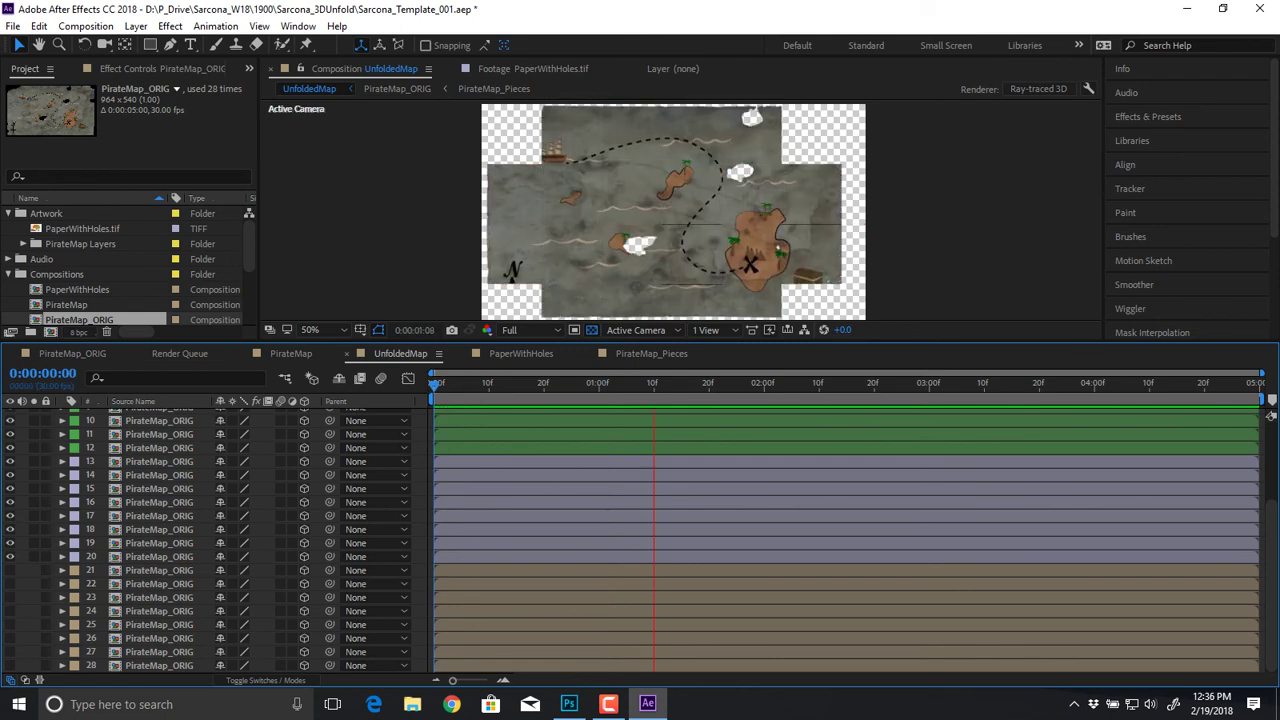
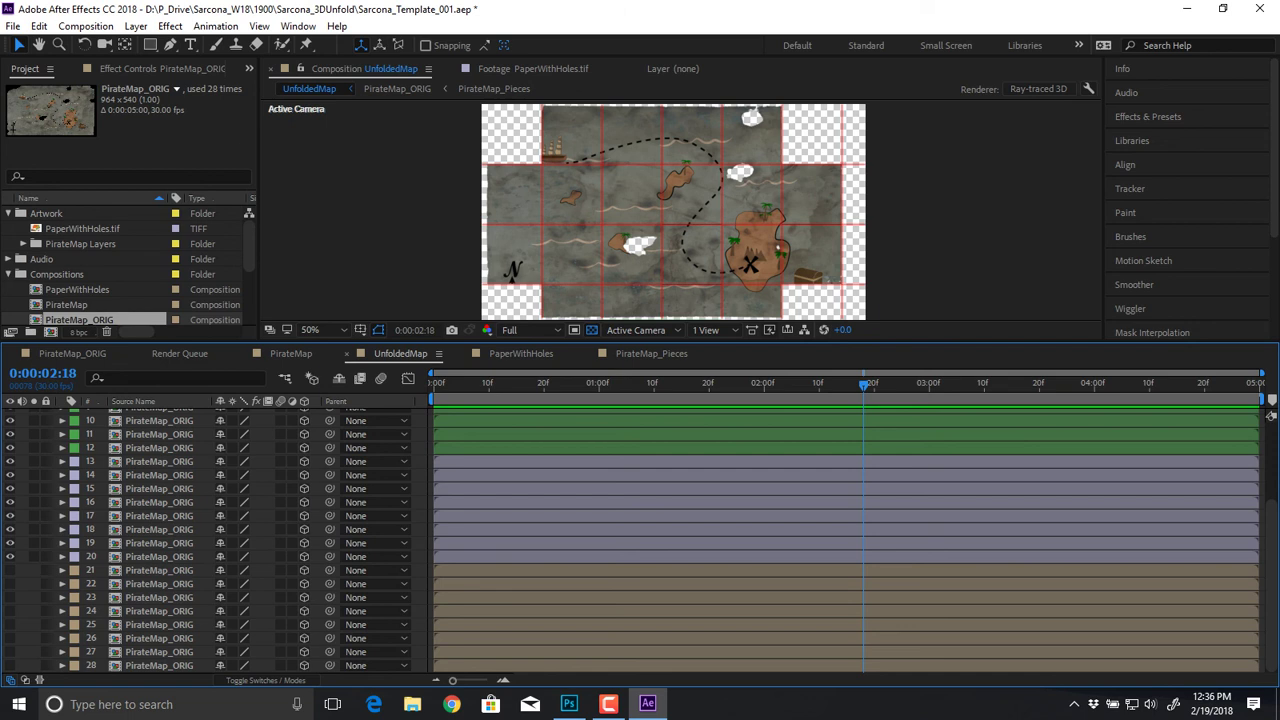
Step: Identify the outer right piece above the map's middle fold and its inner neighbour, and parent layer 16 to layer 8
click(812, 194)
scroll(812, 194, up, 1)
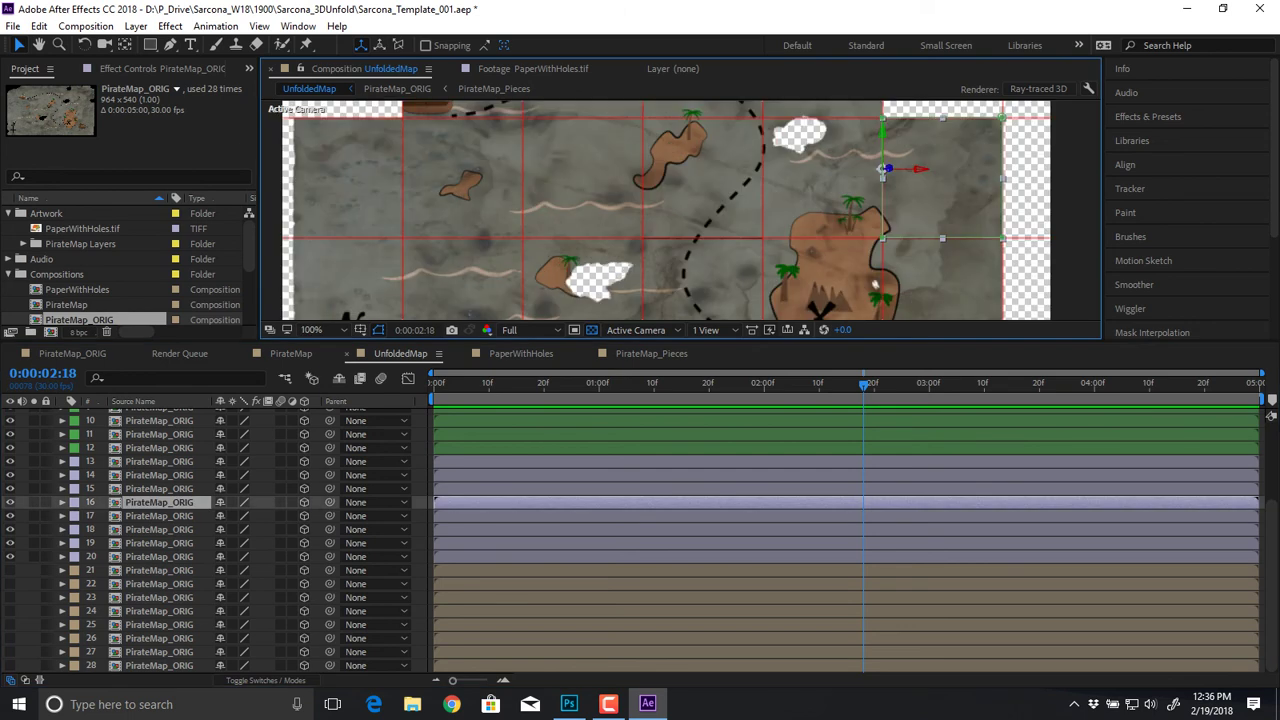
drag(812, 194, 667, 210)
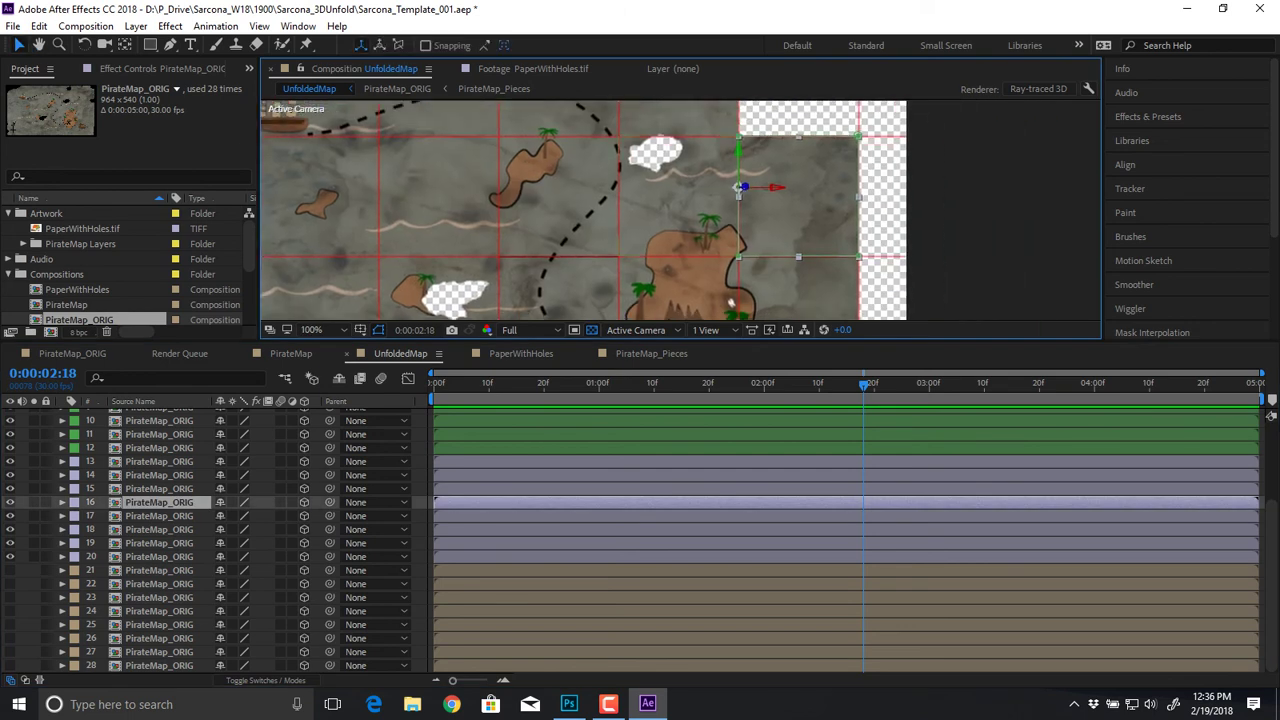
click(679, 202)
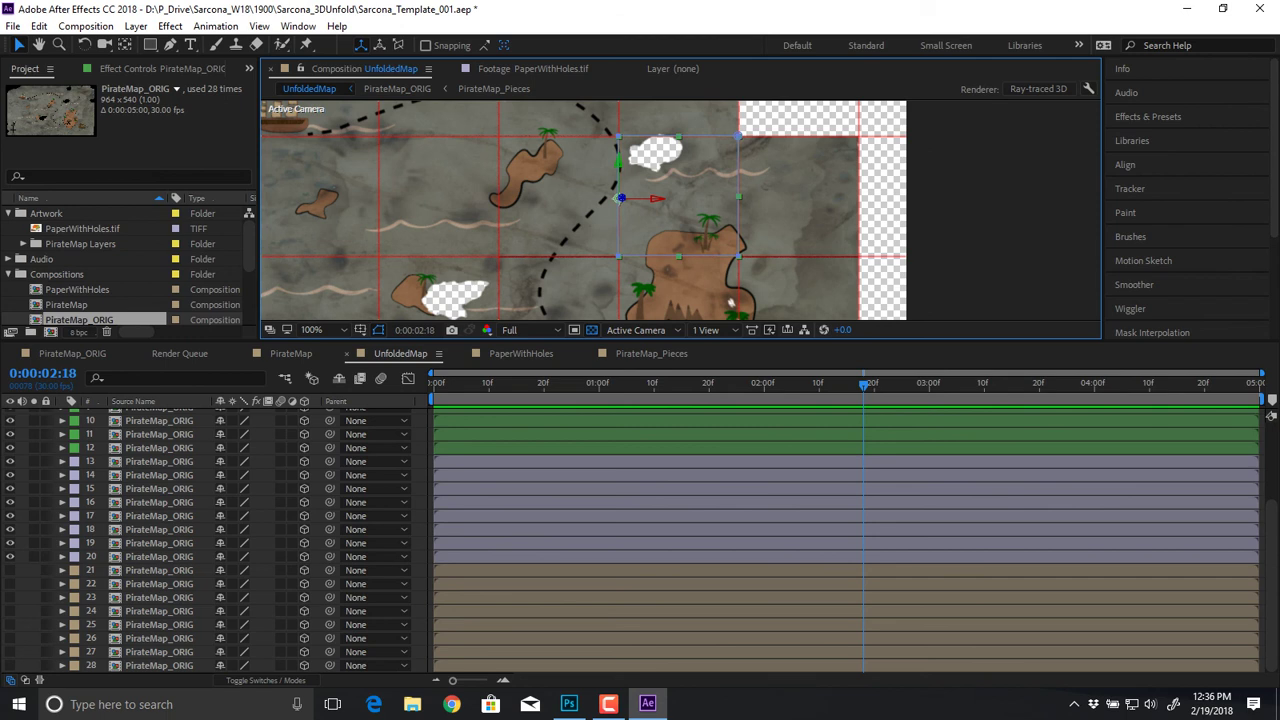
click(802, 200)
scroll(640, 540, up, 2)
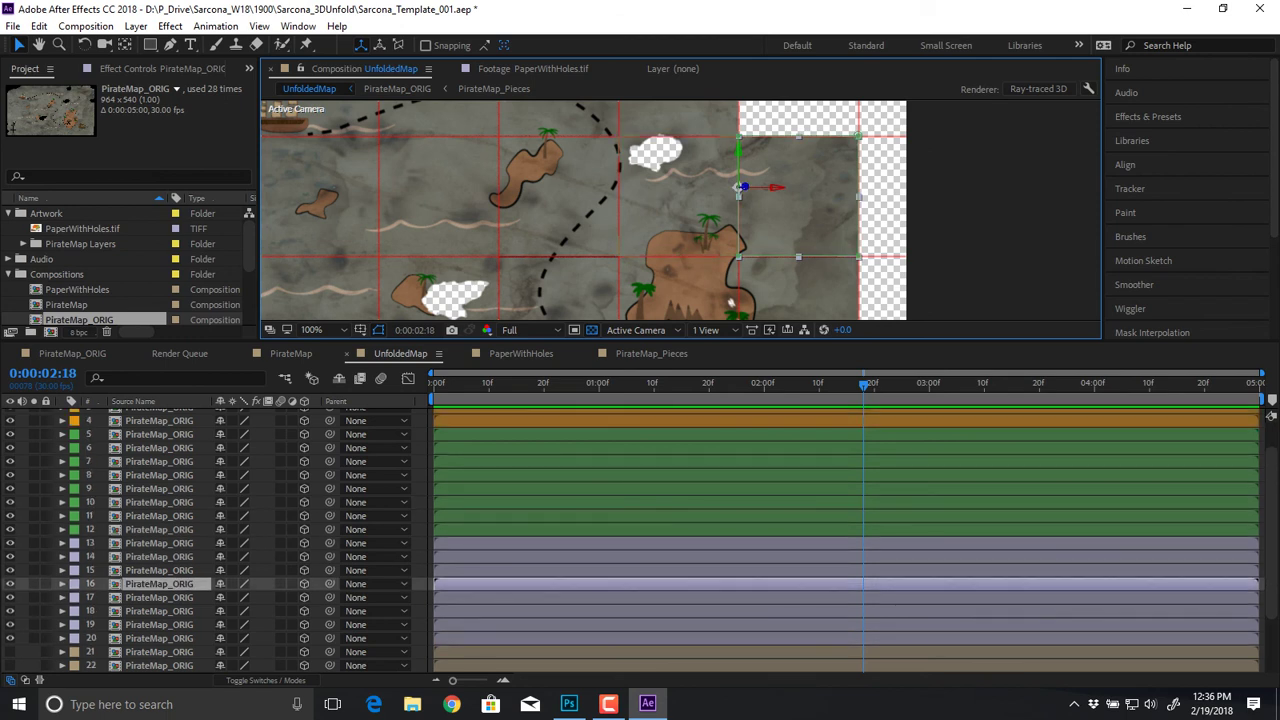
click(679, 200)
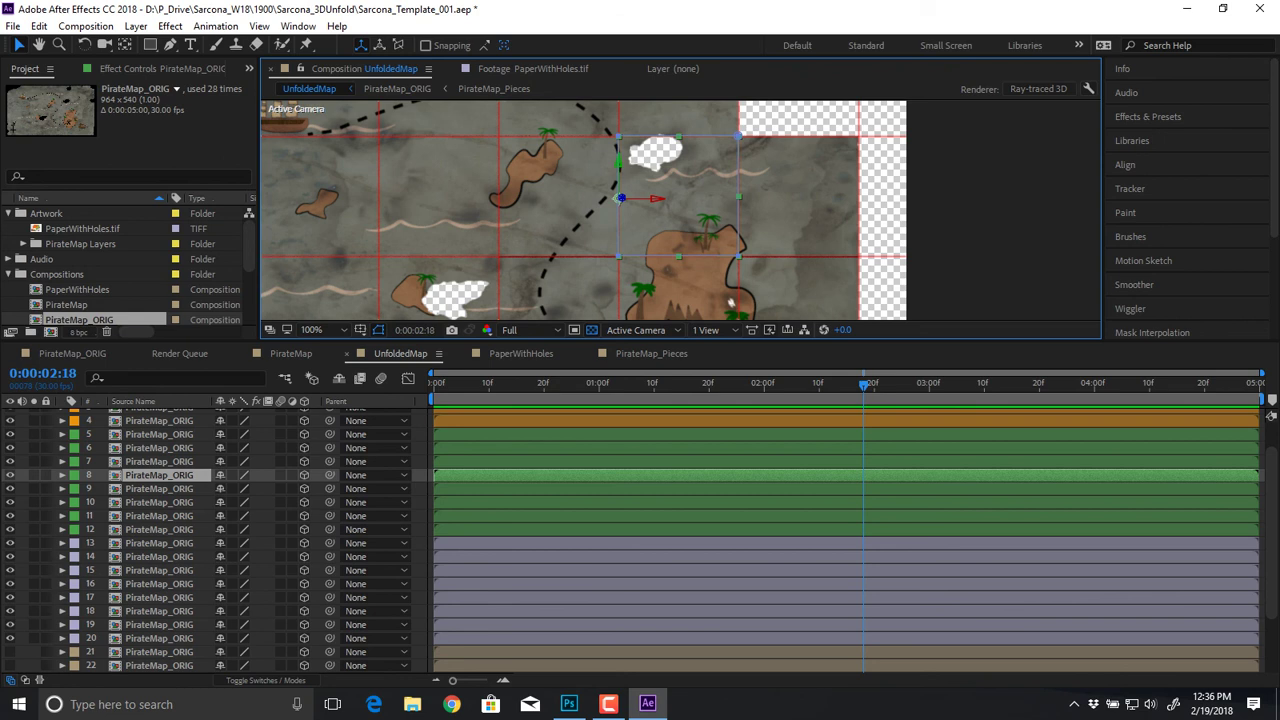
key(ctrl+shift+z)
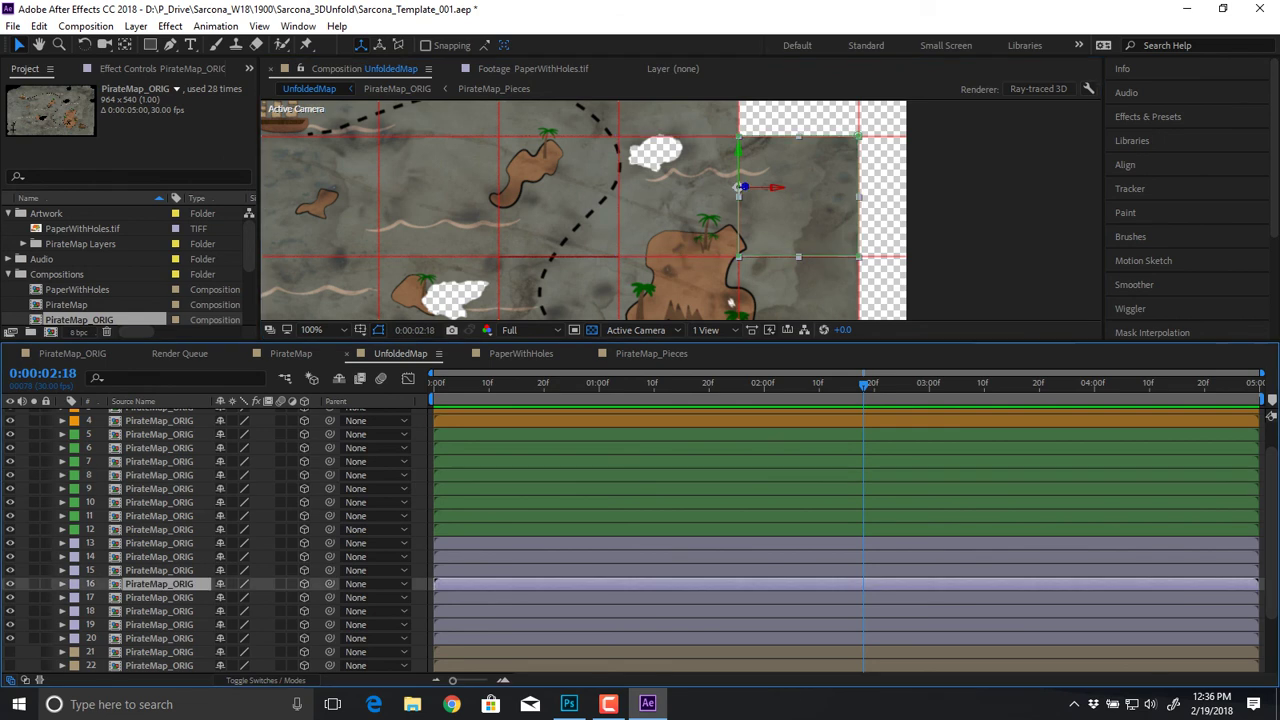
click(375, 583)
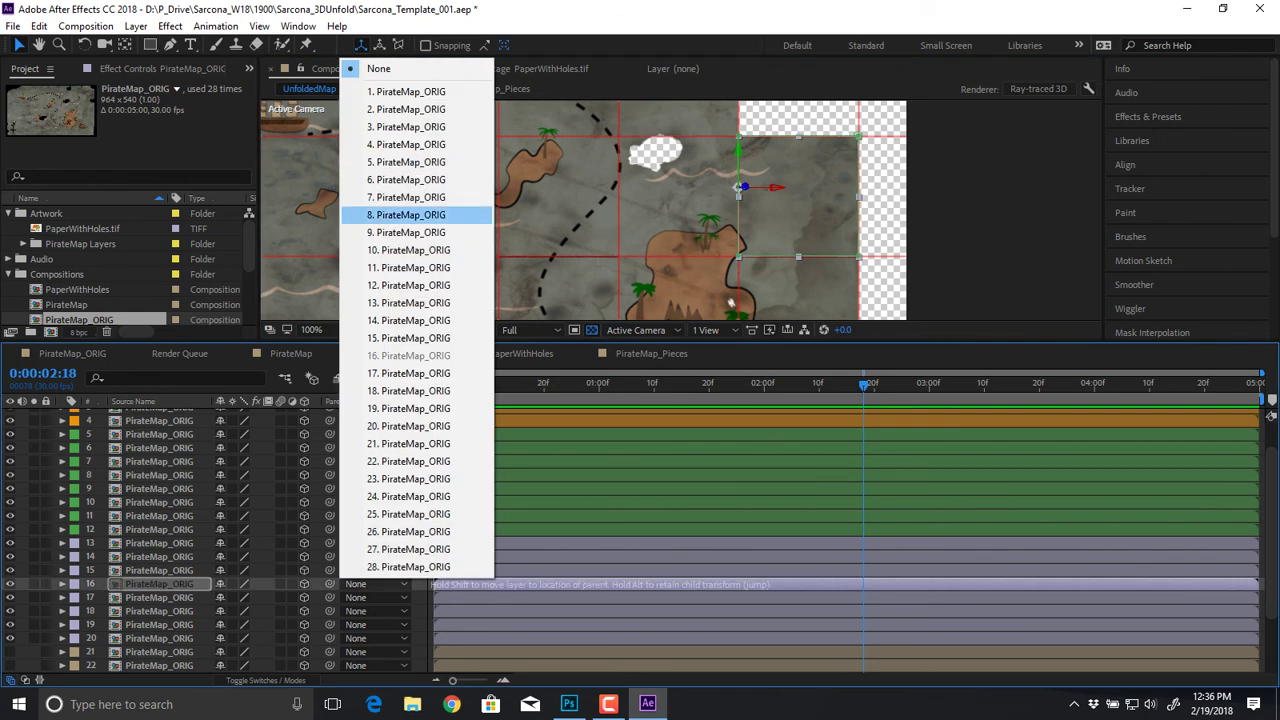
click(400, 211)
Step: Identify the treasure chest piece and the adjoining X island piece, and parent layer 18 to layer 10
scroll(731, 303, down, 2)
click(737, 250)
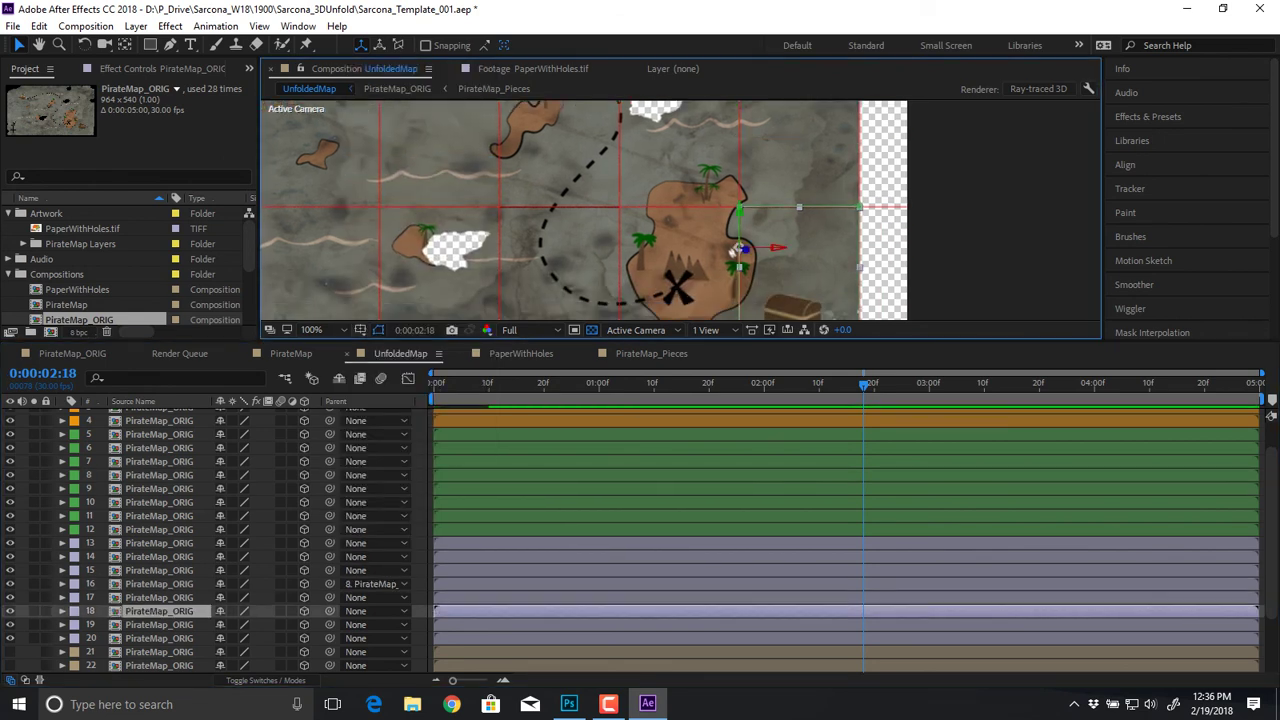
click(734, 252)
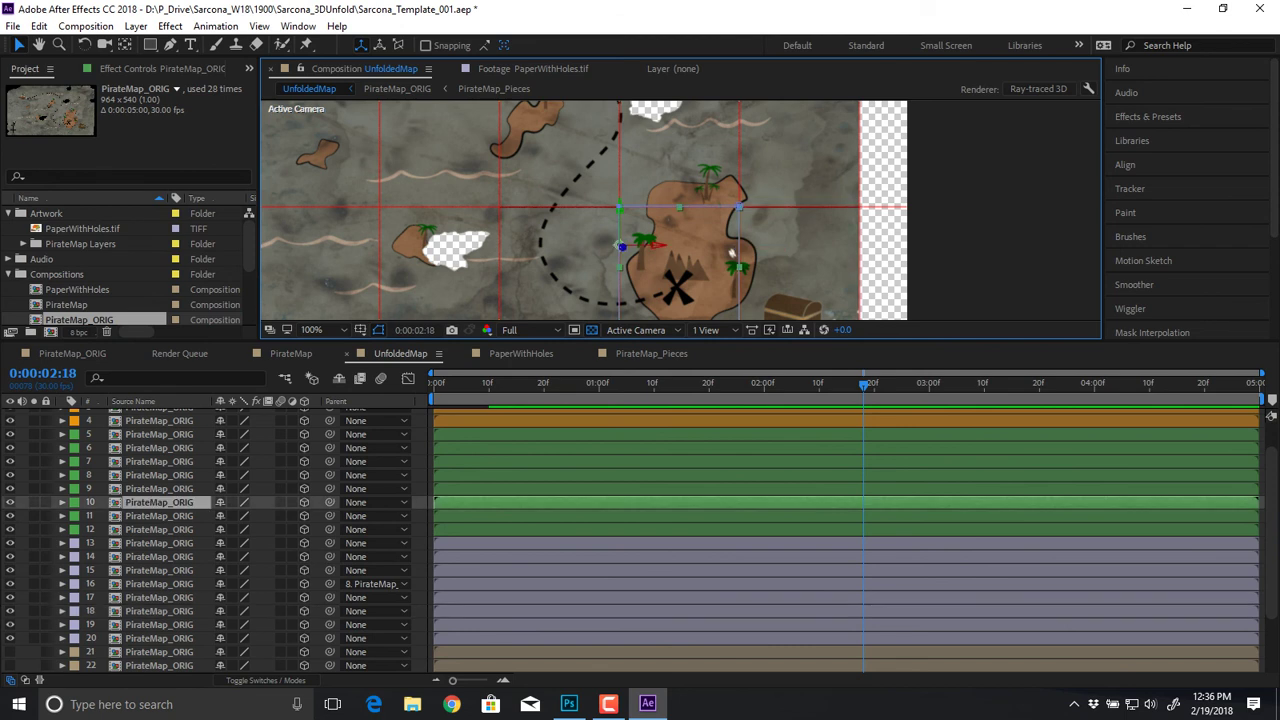
click(734, 251)
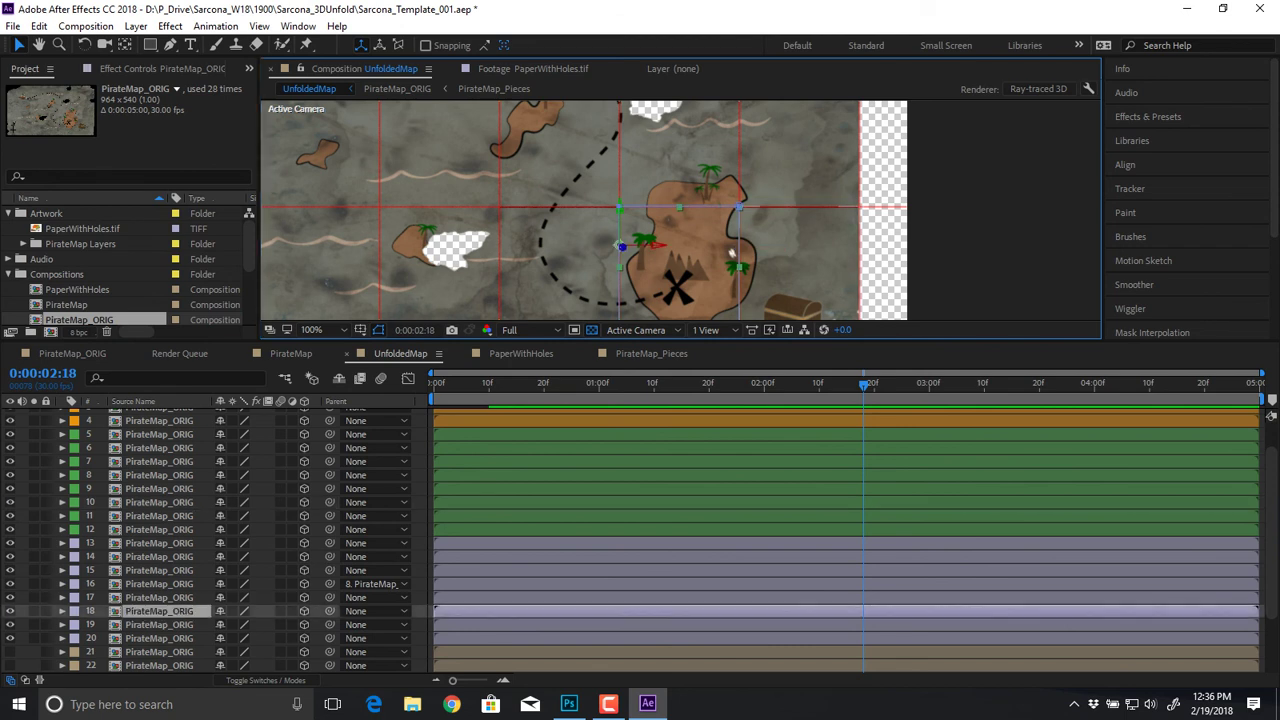
click(375, 611)
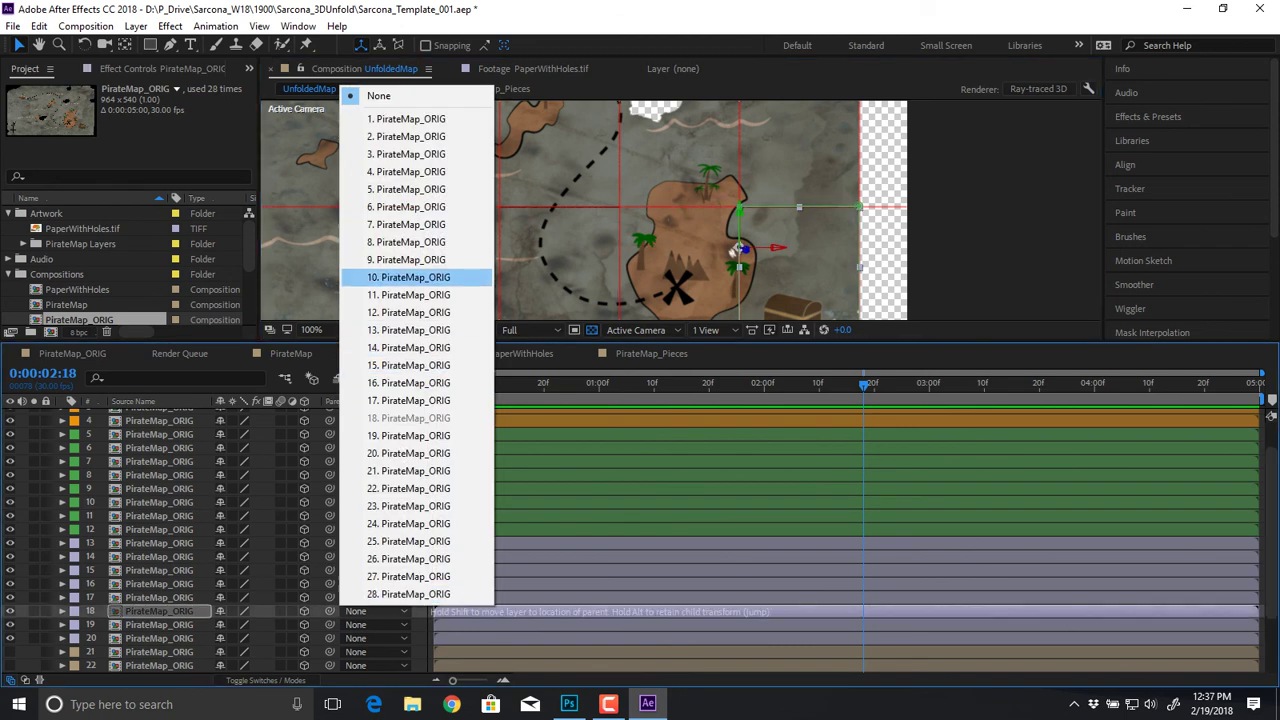
click(408, 277)
Step: Parent the X island piece on layer 10 to the adjoining center piece on layer 4
scroll(600, 212, down, 1)
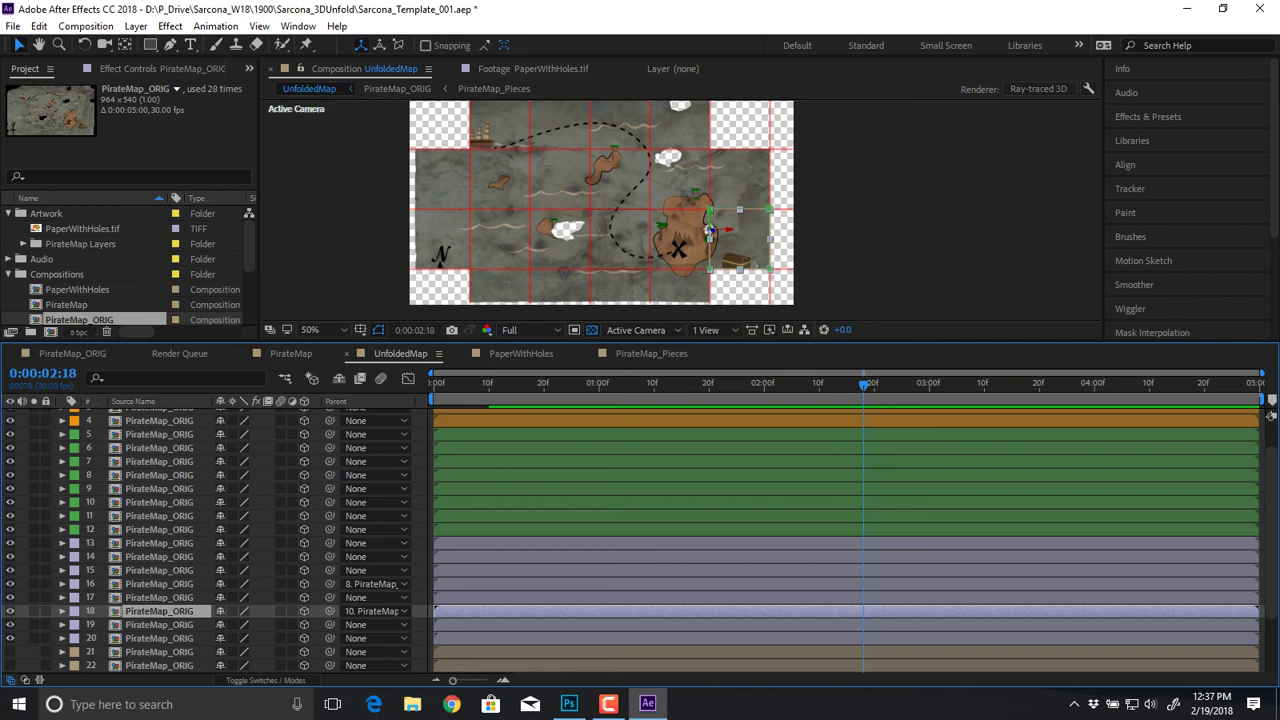
click(680, 241)
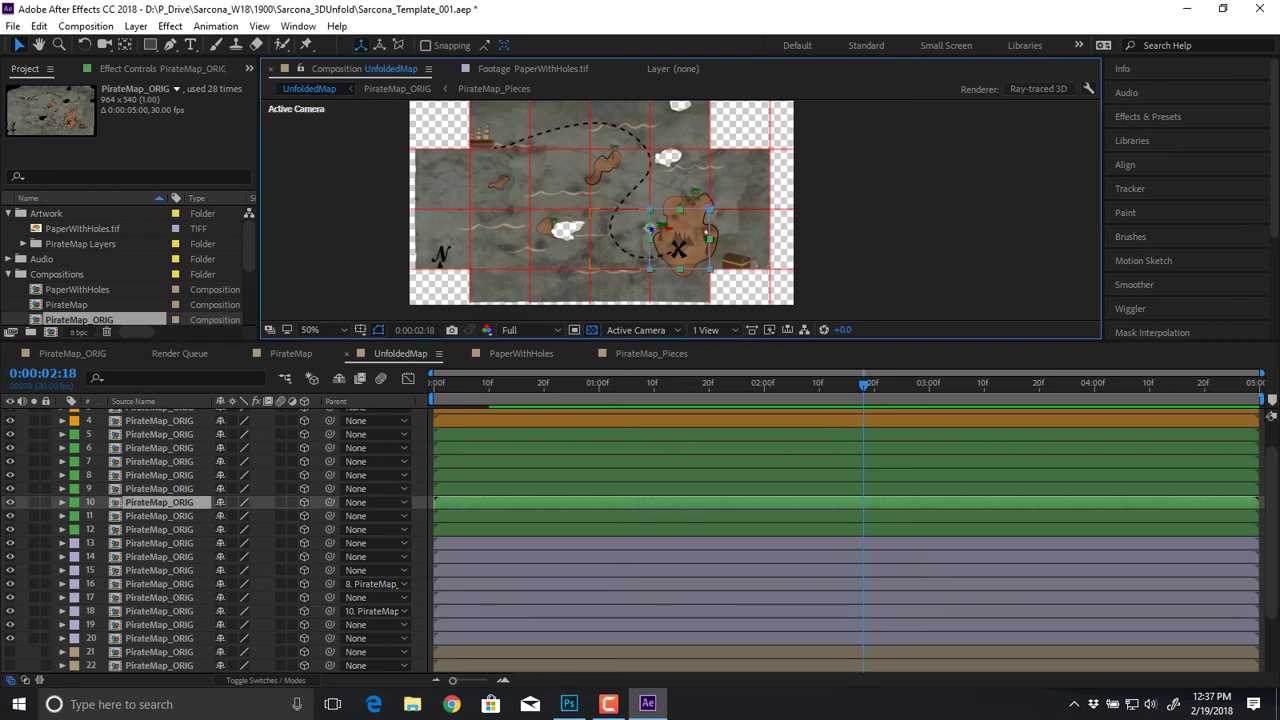
click(620, 241)
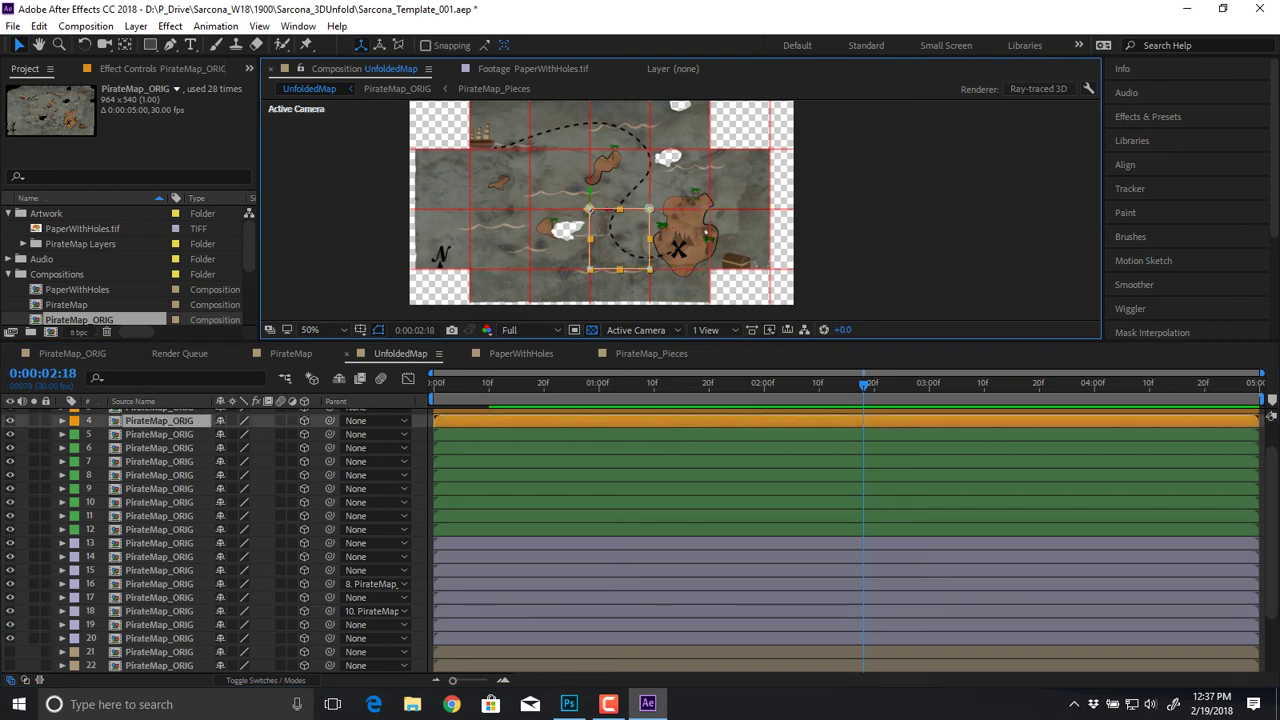
click(159, 502)
click(388, 502)
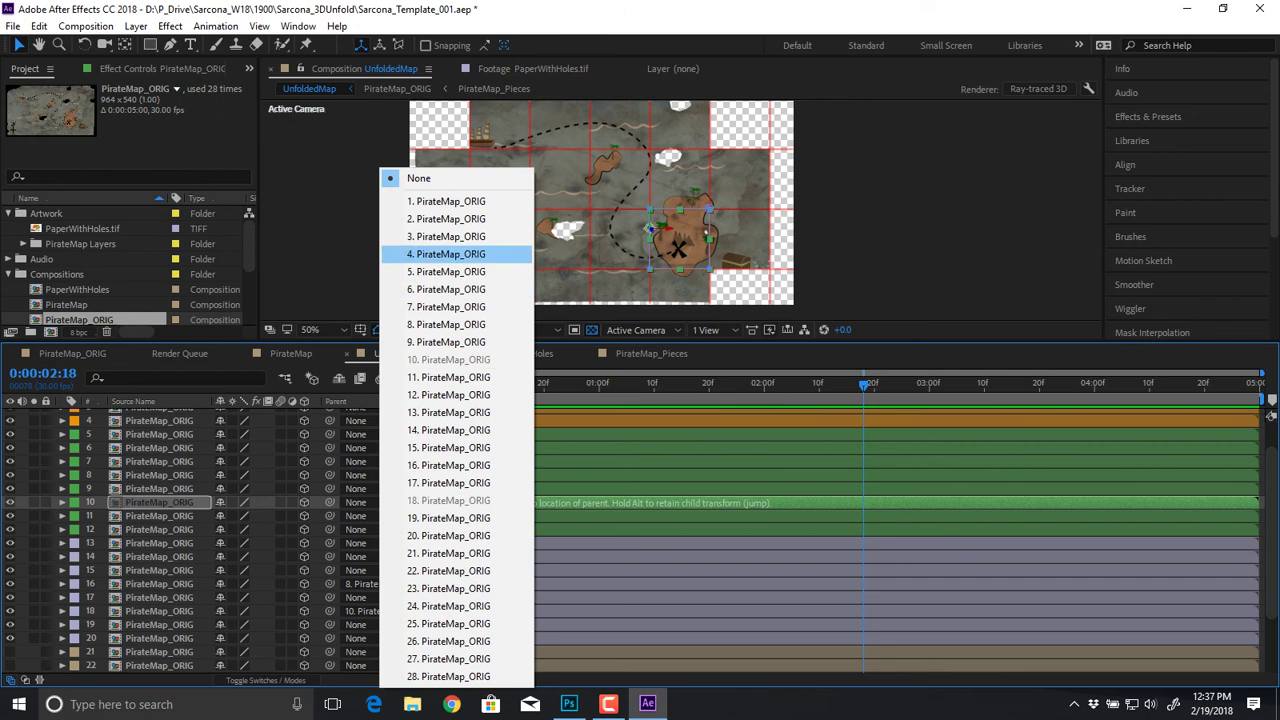
key(Return)
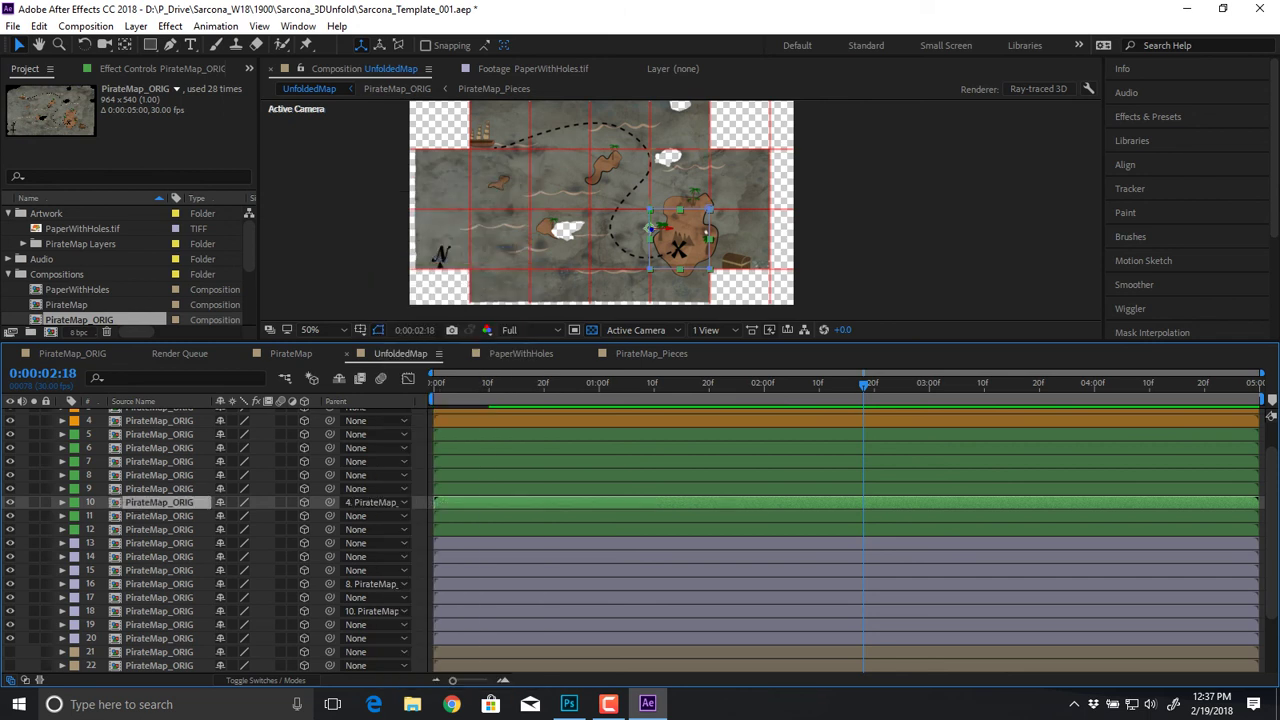
Step: Parent layer 8, the piece above the X island, to the adjoining center piece on layer 2
click(682, 181)
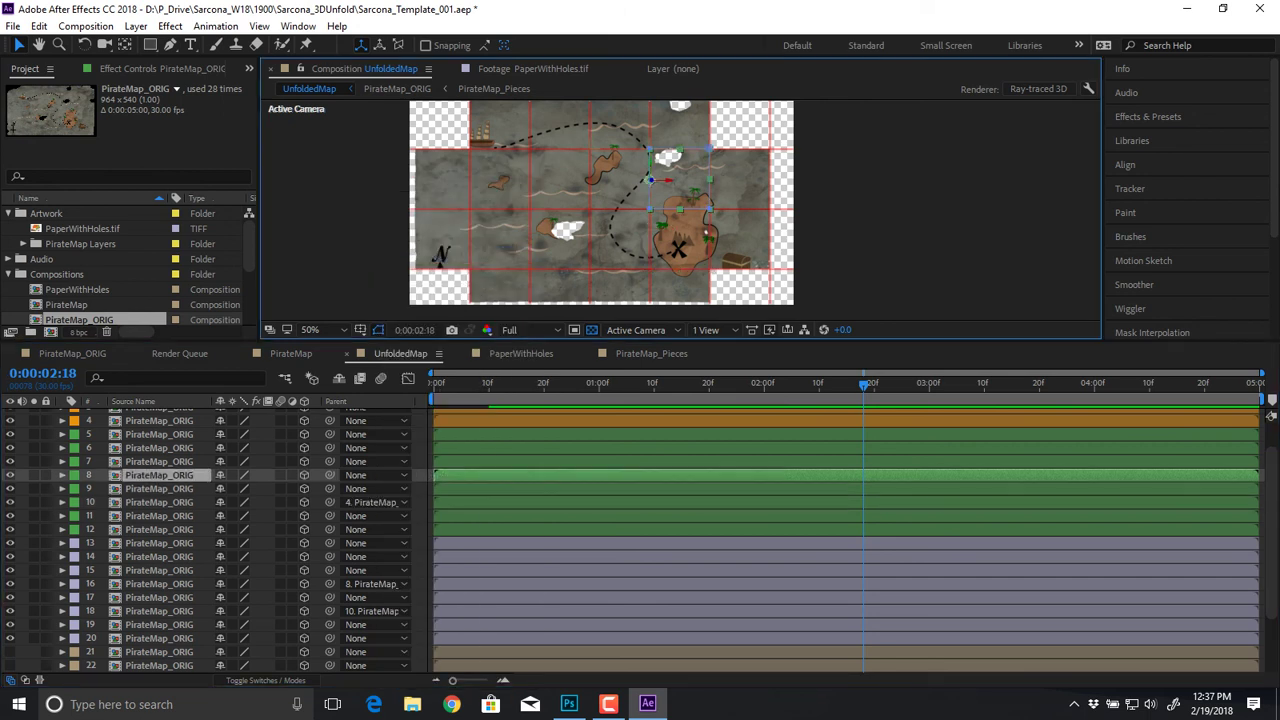
click(620, 180)
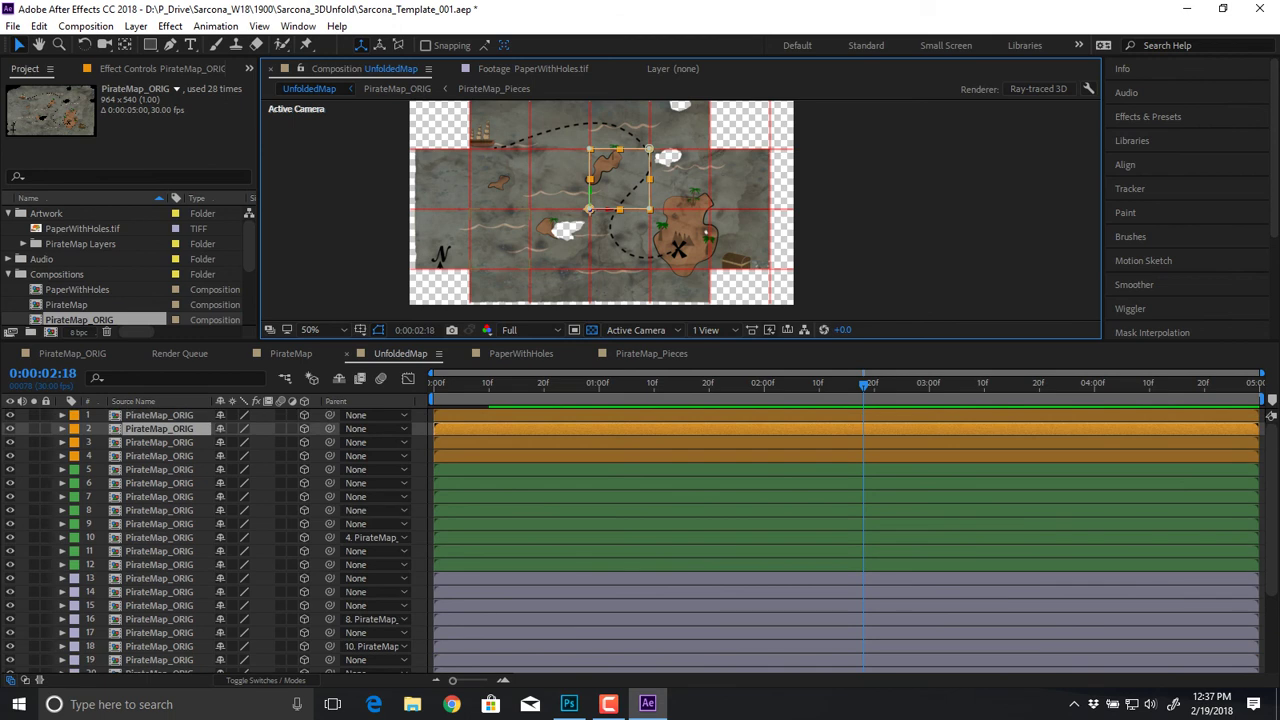
click(375, 510)
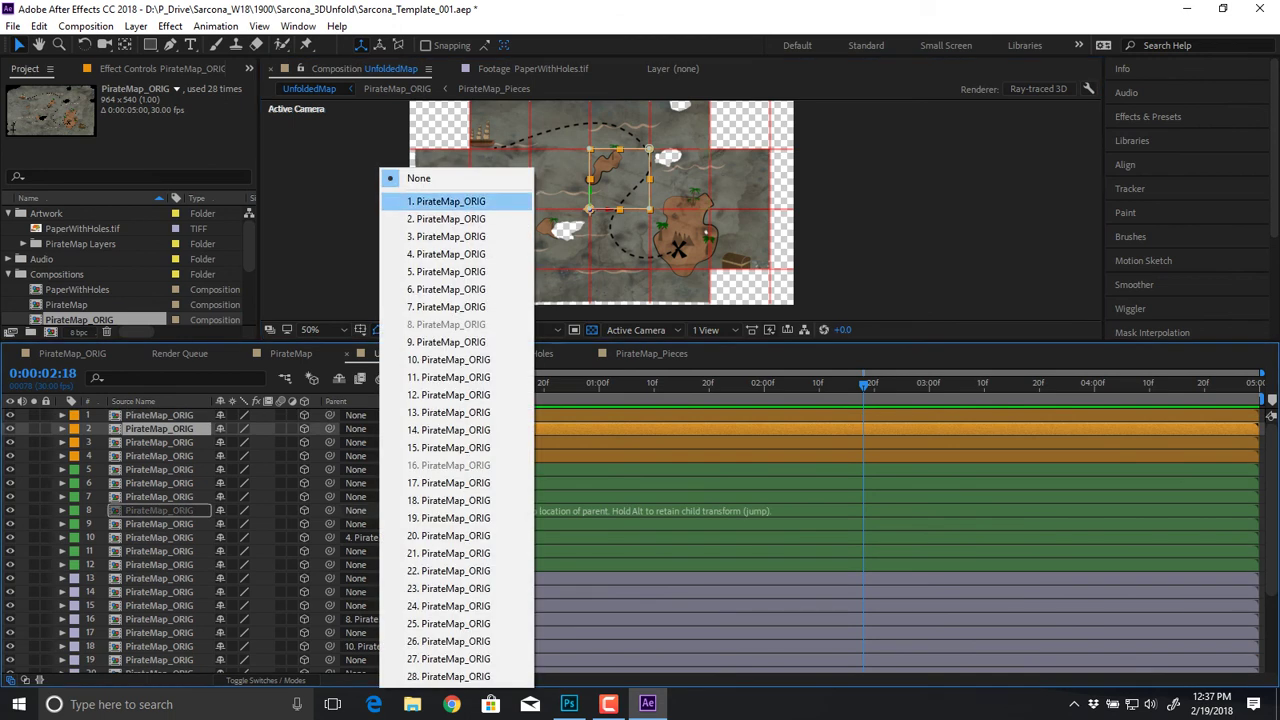
click(450, 218)
Step: Preview the unfold, then solo the parented pieces on layers 2, 4, 8, 10, 16 and 18
key(space)
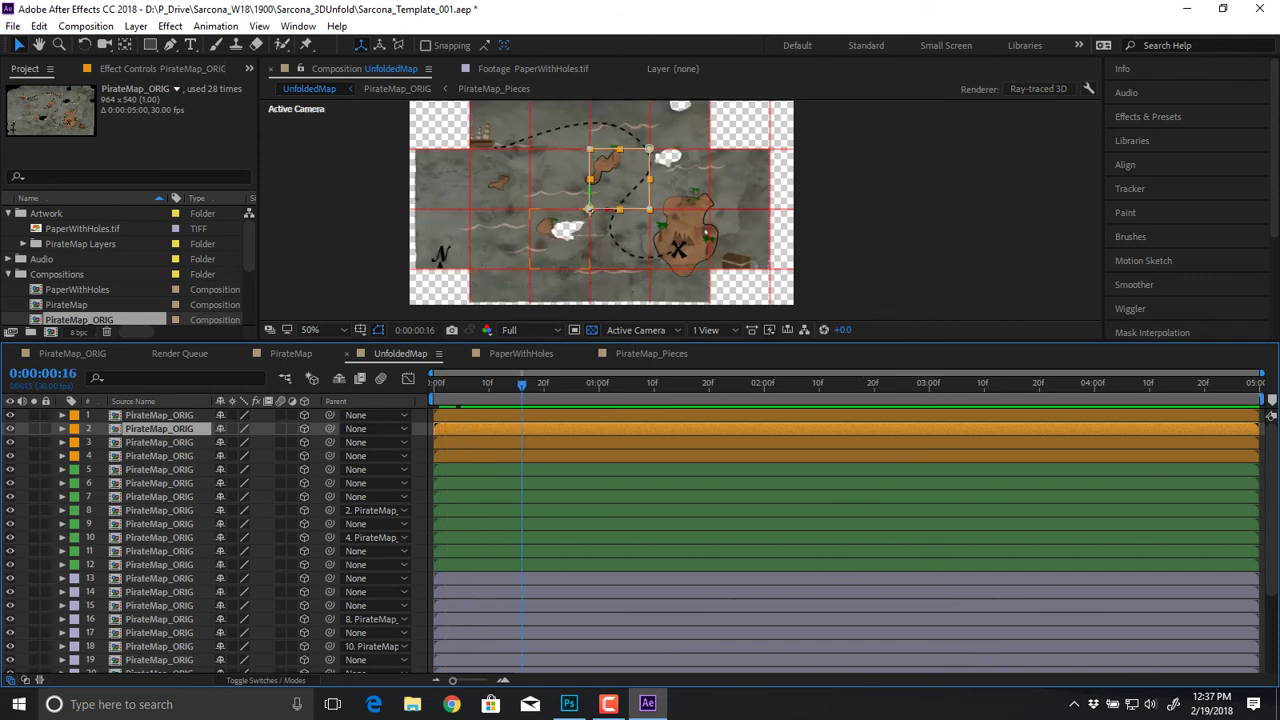
click(33, 428)
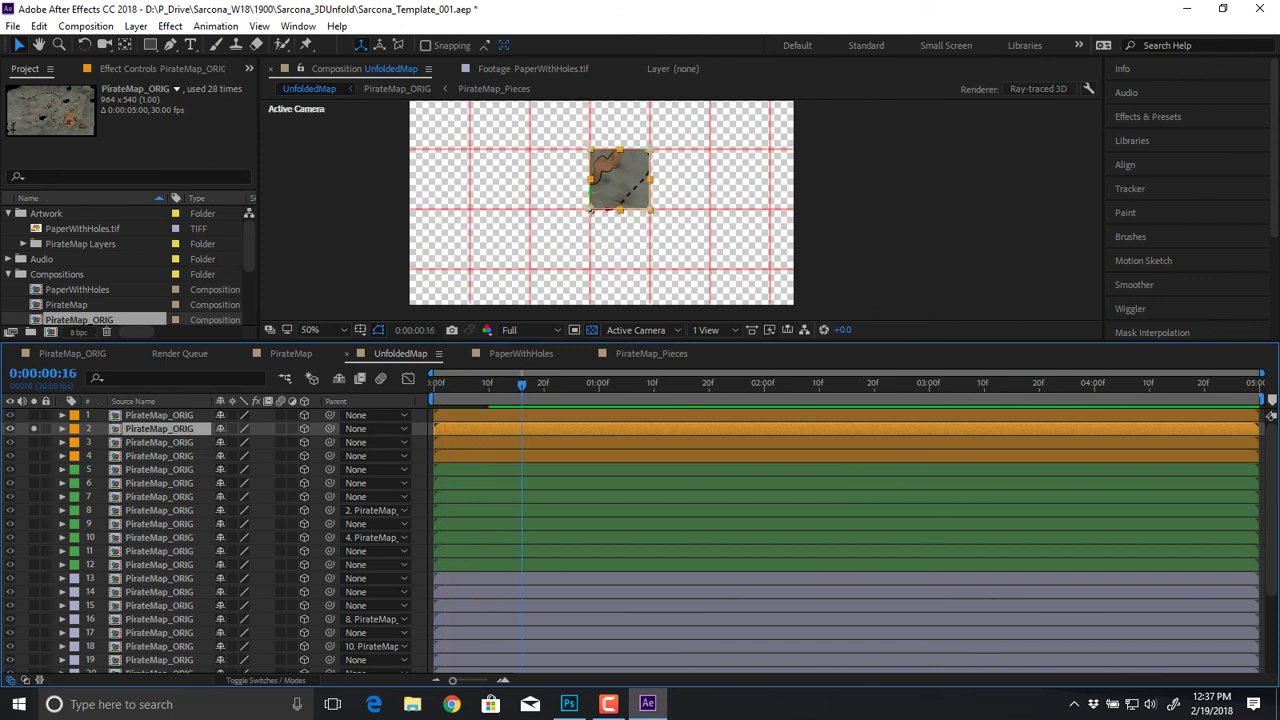
click(33, 455)
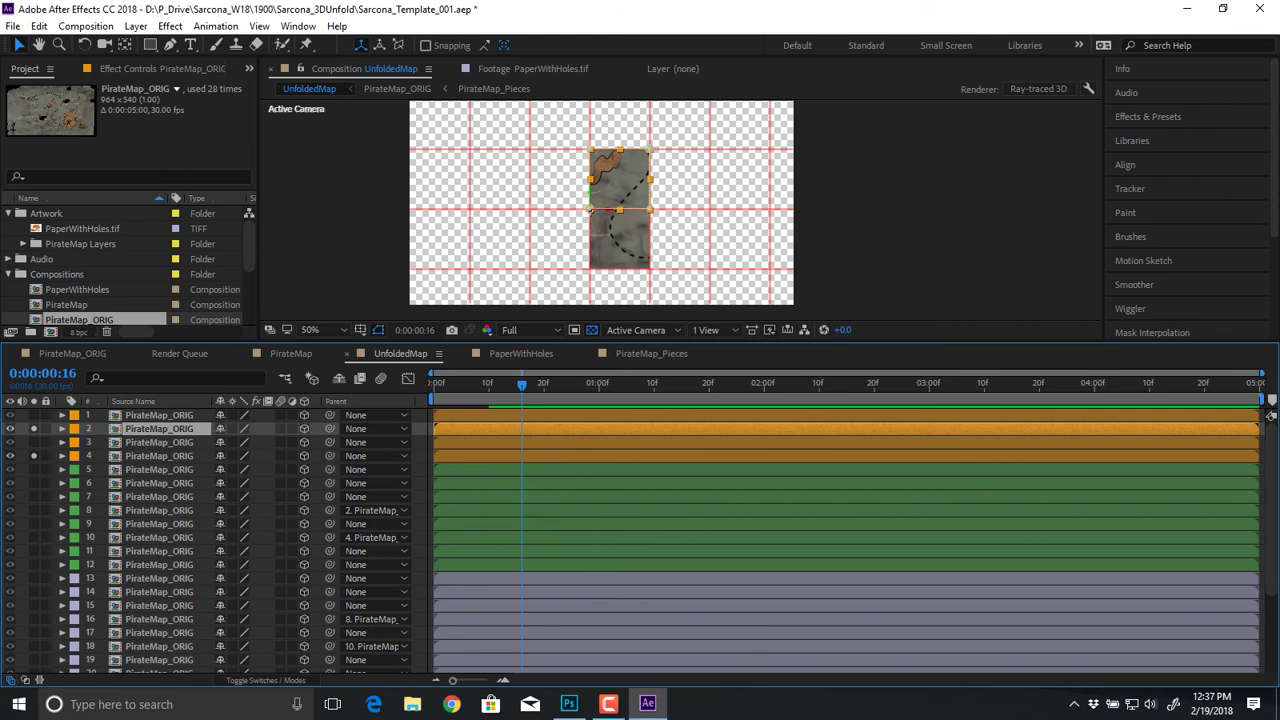
click(33, 510)
click(33, 537)
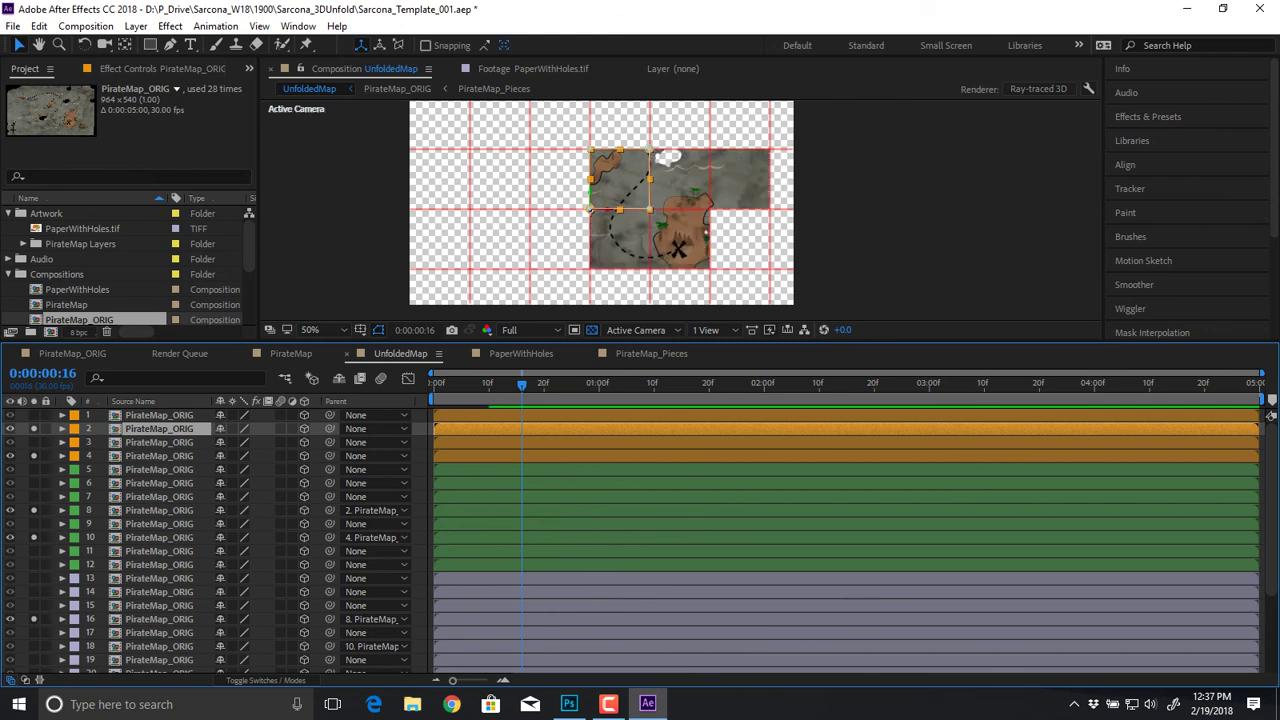
click(33, 646)
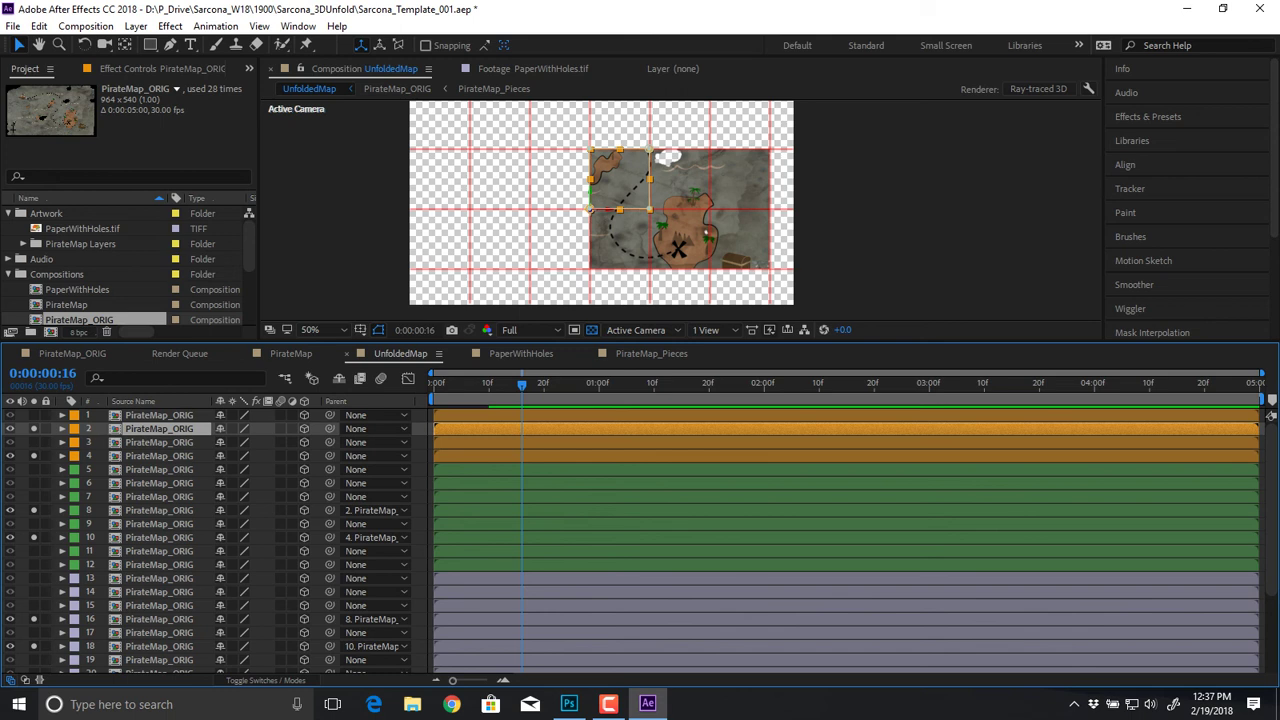
Step: Step back and forth through the opening frames to check how the soloed parented pieces unfold together, and replay the preview
key(Page_Up)
key(Page_Up)
key(Page_Up)
key(Page_Up)
key(Page_Up)
key(Page_Up)
key(Page_Up)
key(Page_Up)
key(Page_Up)
key(Page_Up)
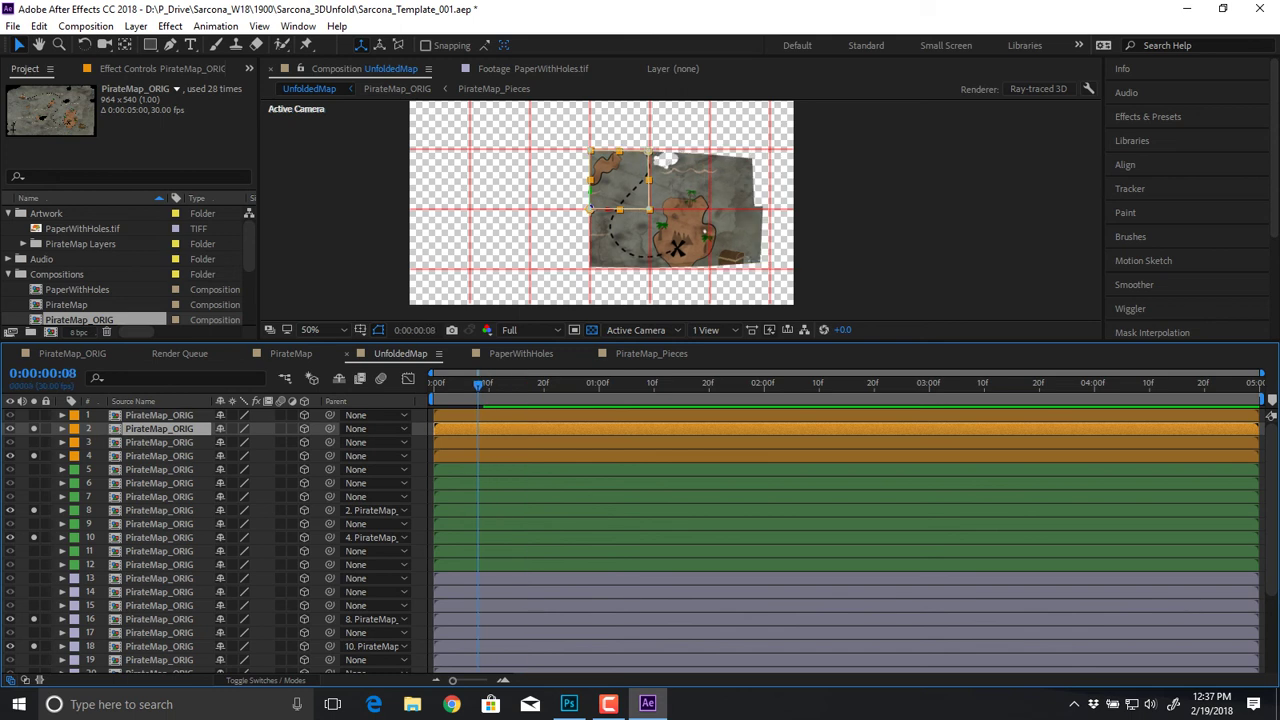
key(Page_Up)
key(Page_Up)
key(Page_Up)
key(Page_Up)
key(Page_Up)
key(Page_Up)
key(Page_Down)
key(Page_Down)
key(Page_Down)
key(Page_Down)
key(Page_Down)
key(Page_Down)
key(Page_Down)
key(Page_Down)
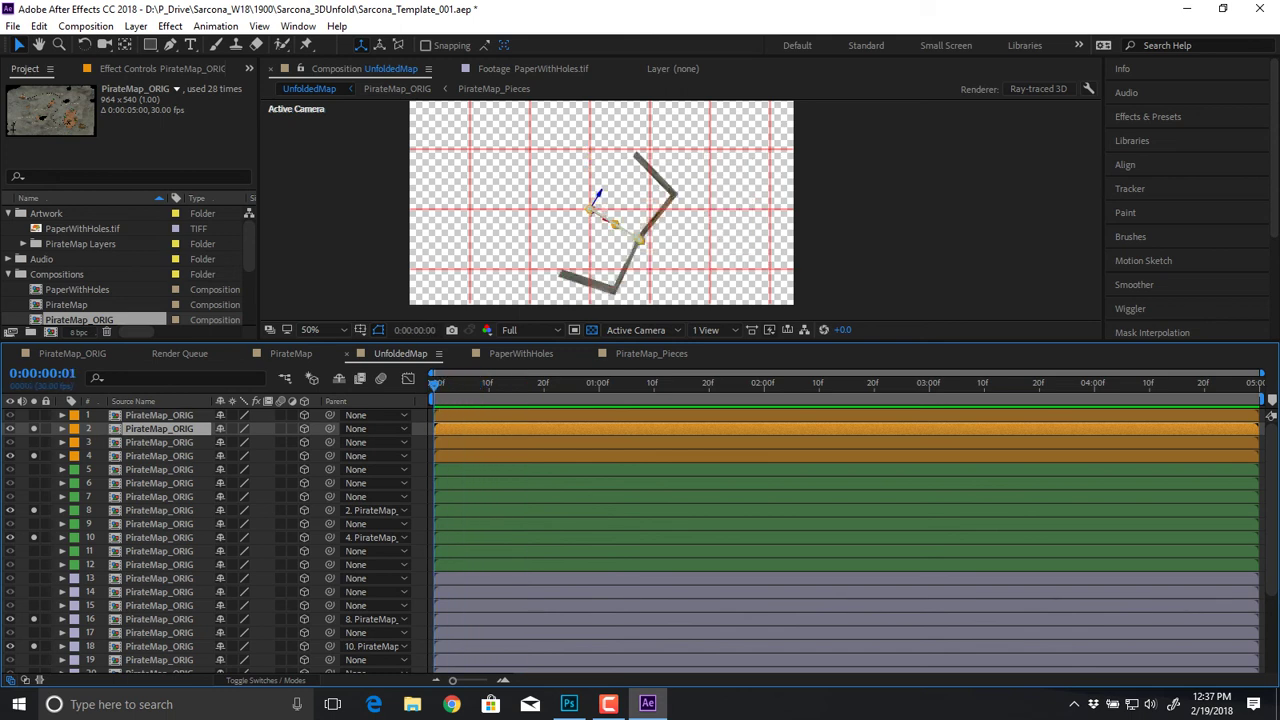
key(Page_Down)
key(Page_Down)
key(Page_Down)
key(Page_Down)
key(Page_Down)
key(Page_Down)
key(Page_Down)
key(Page_Down)
key(Page_Up)
key(Page_Up)
key(Page_Up)
key(Page_Up)
key(Page_Up)
key(Page_Up)
key(Page_Up)
key(Page_Up)
key(Page_Up)
key(Page_Up)
key(Page_Up)
key(Page_Up)
key(Page_Up)
key(Page_Up)
key(Page_Up)
key(Page_Up)
key(Page_Down)
key(Page_Down)
key(Page_Down)
key(Page_Down)
key(Page_Down)
key(Page_Down)
key(Page_Down)
key(Page_Down)
key(Page_Down)
key(Page_Down)
key(Page_Down)
key(Page_Down)
key(Page_Down)
key(Page_Down)
key(Page_Down)
key(Page_Down)
key(Page_Down)
key(Page_Down)
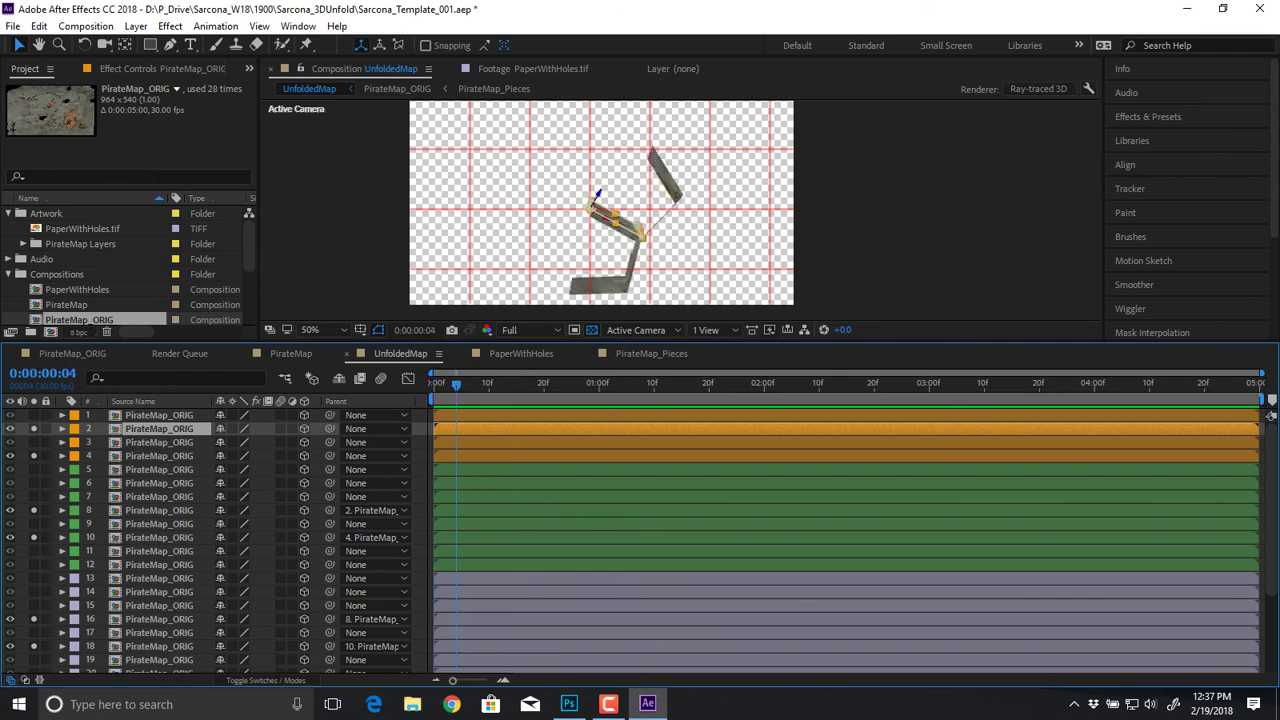
key(Page_Up)
key(Page_Up)
key(Page_Up)
key(Page_Up)
key(Page_Up)
key(Page_Up)
key(Page_Up)
key(Page_Up)
key(Page_Up)
key(Page_Up)
key(Page_Up)
key(Page_Up)
key(Page_Up)
key(Page_Up)
key(Page_Up)
key(Page_Up)
key(Page_Up)
key(Page_Up)
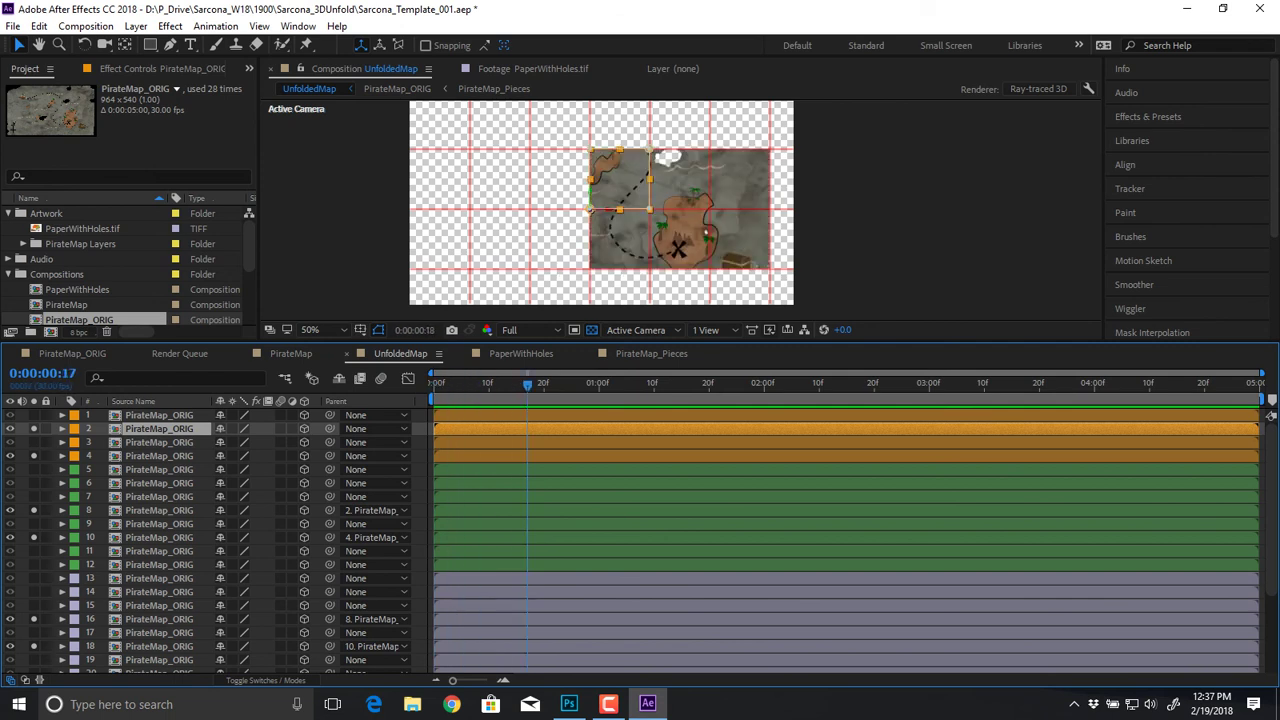
key(space)
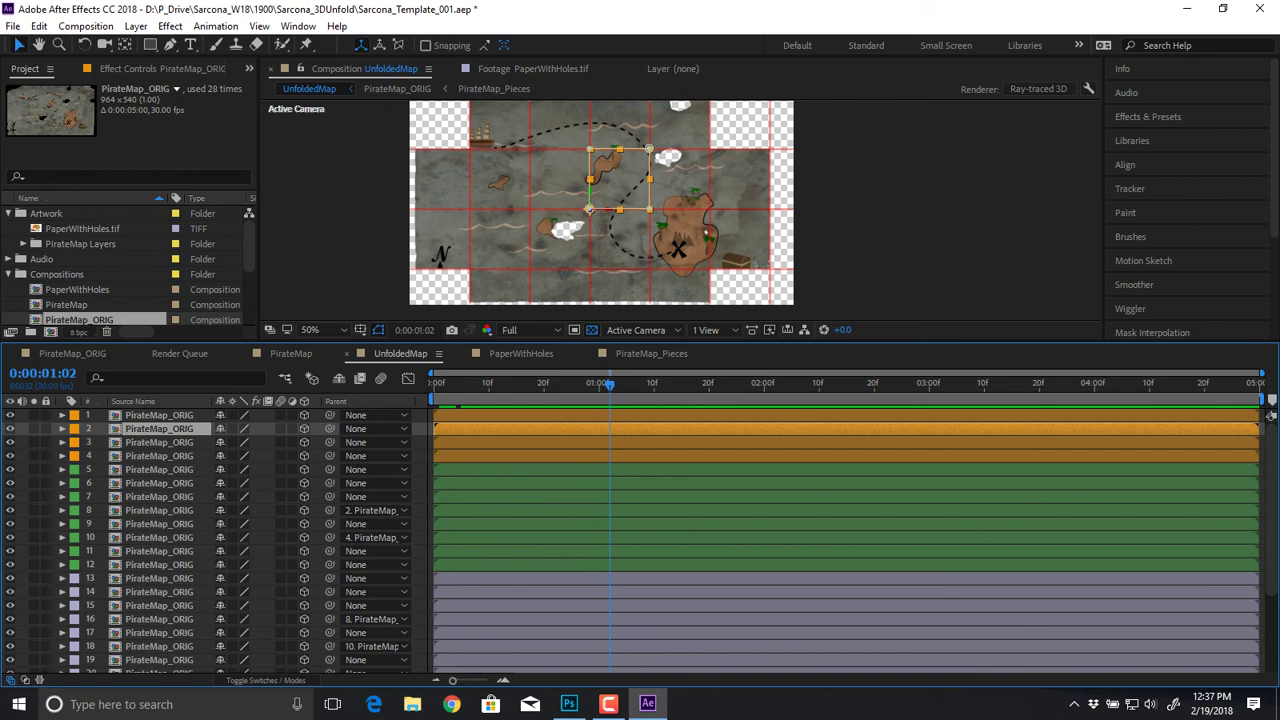
Step: Identify the piece below the X island and the X island piece, and parent layer 20 to layer 10
drag(675, 278, 688, 206)
click(692, 215)
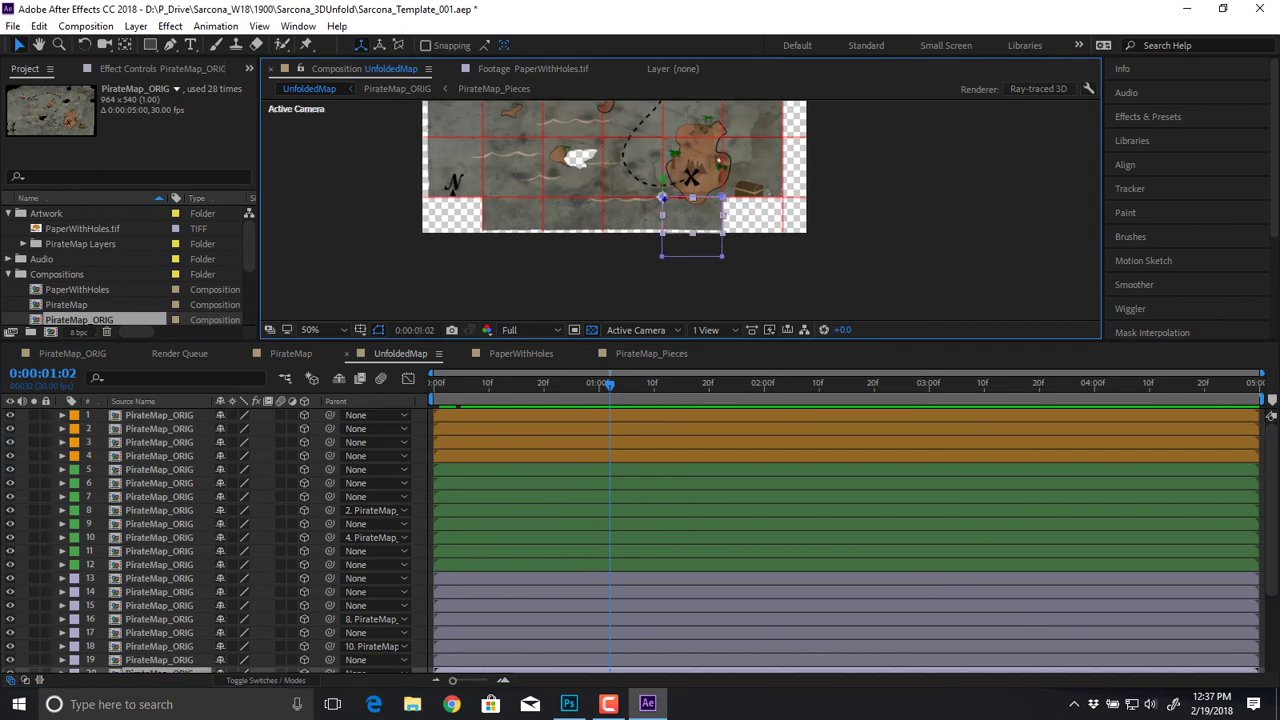
scroll(640, 543, down, 1)
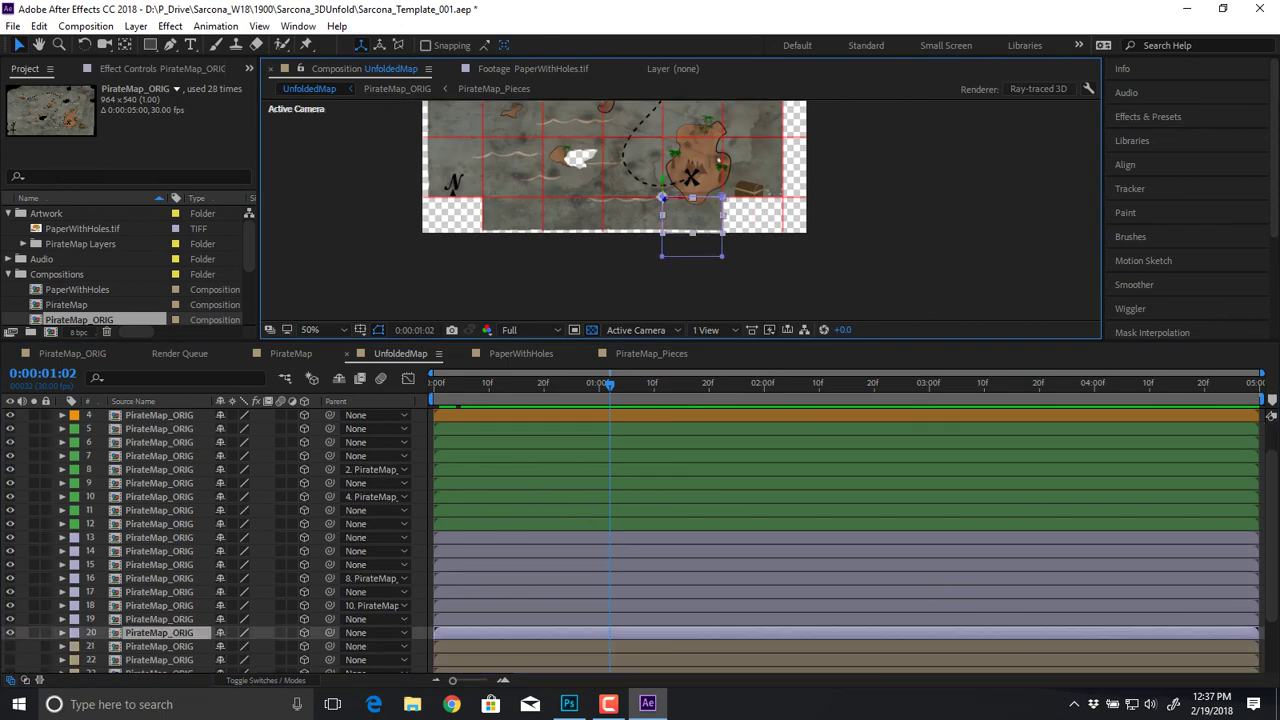
click(694, 170)
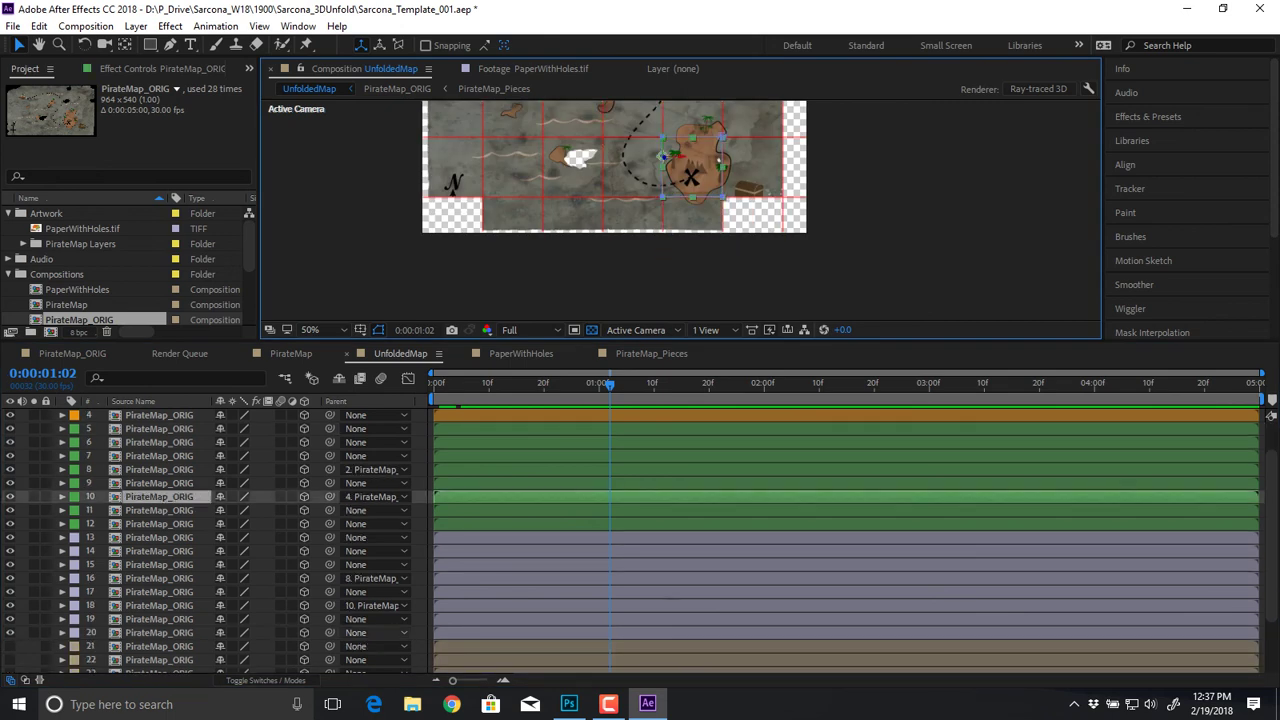
click(375, 632)
click(400, 290)
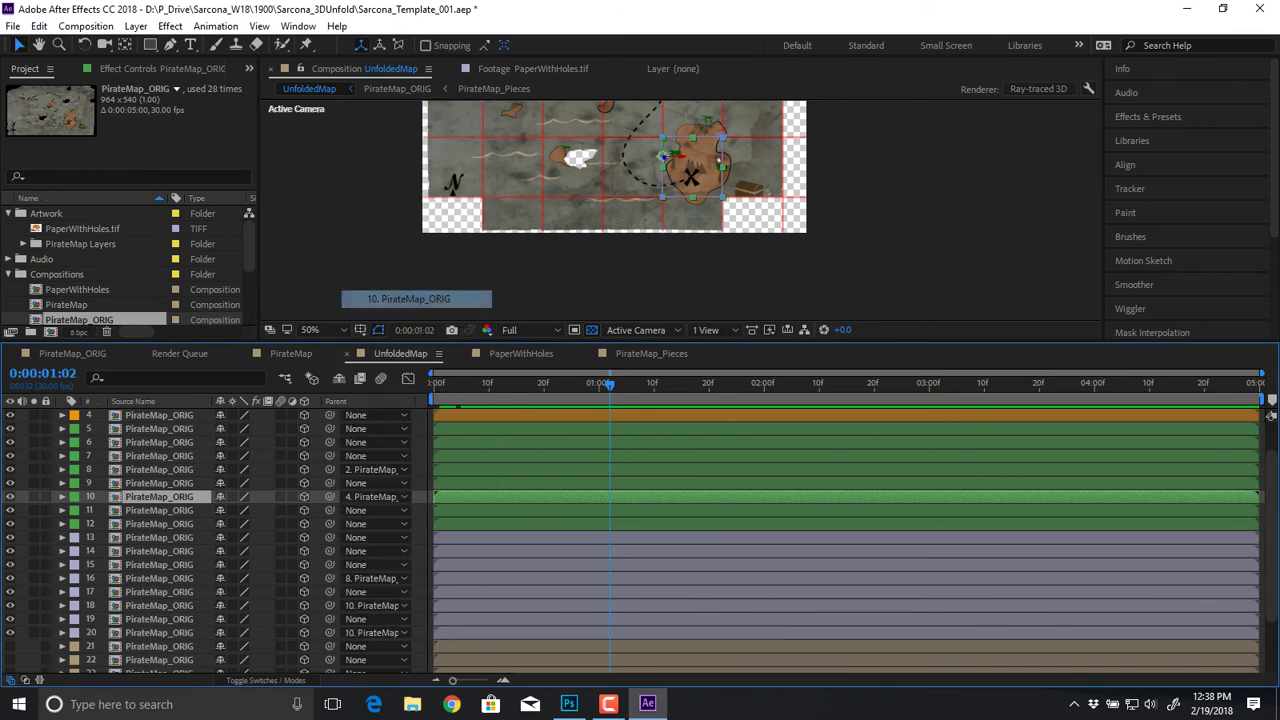
Step: Identify the bottom-row piece below the dotted-path center piece, and parent layer 12 to layer 4
click(634, 215)
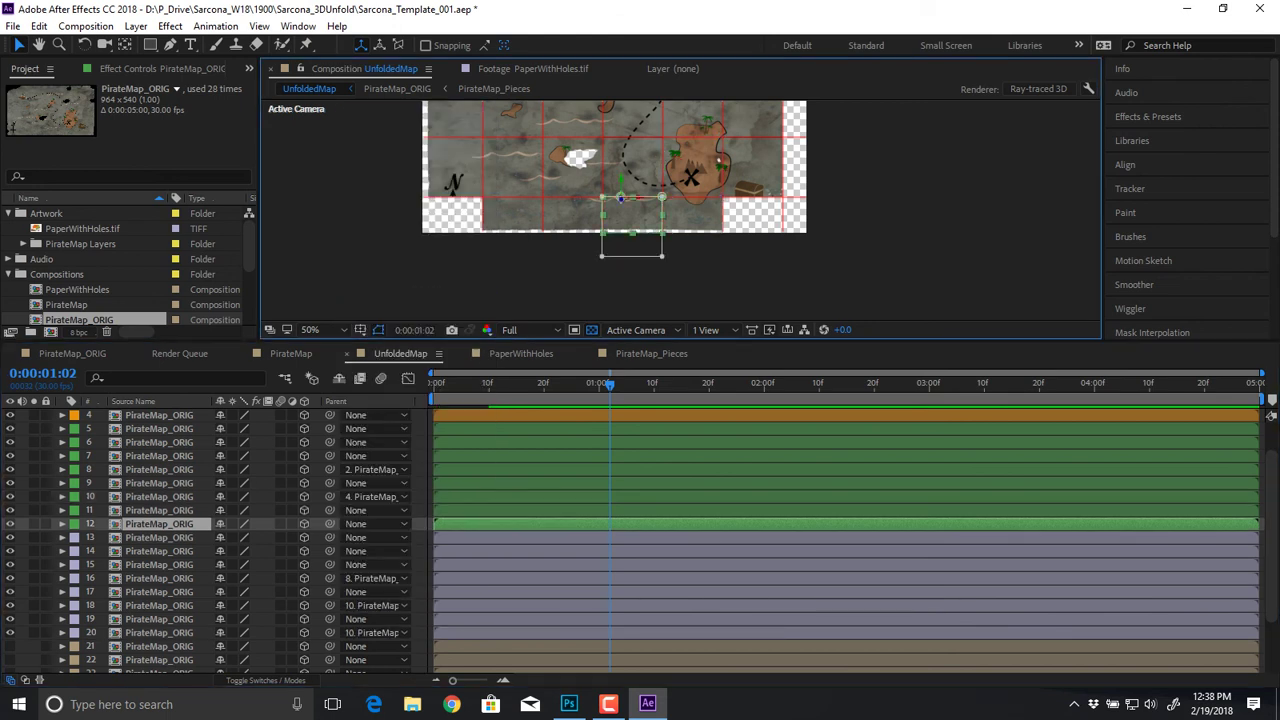
click(633, 174)
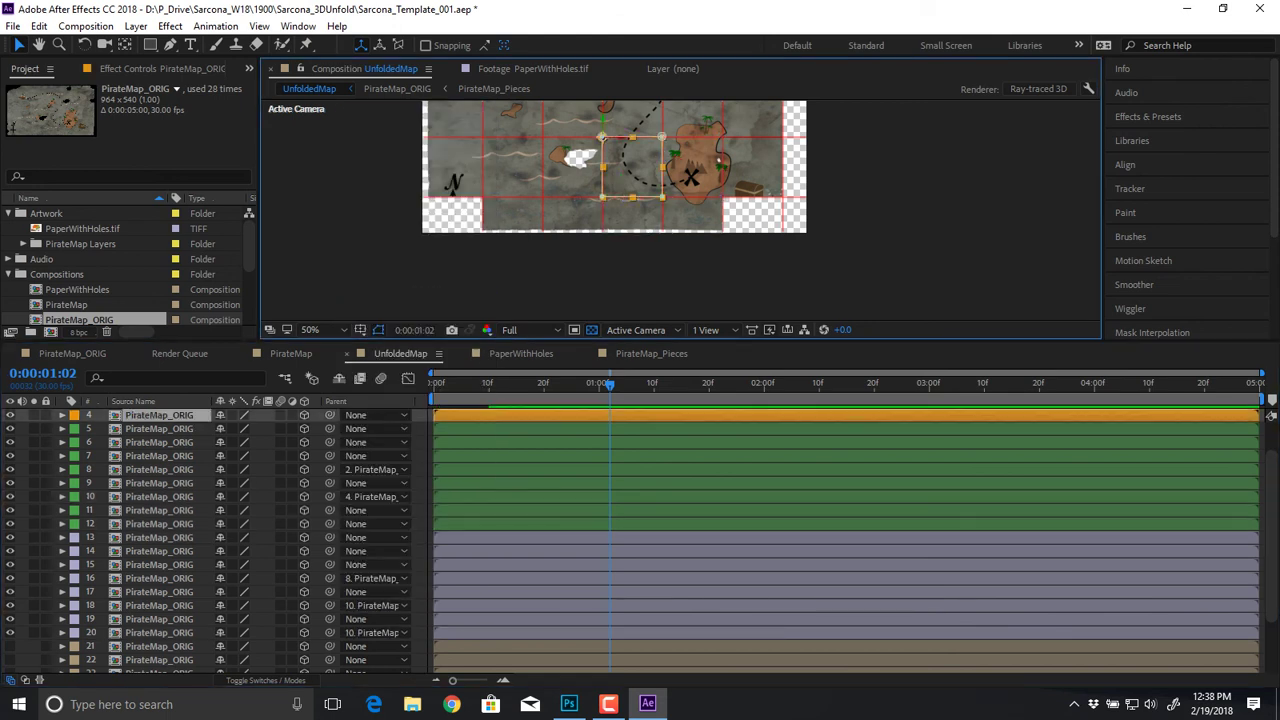
click(375, 524)
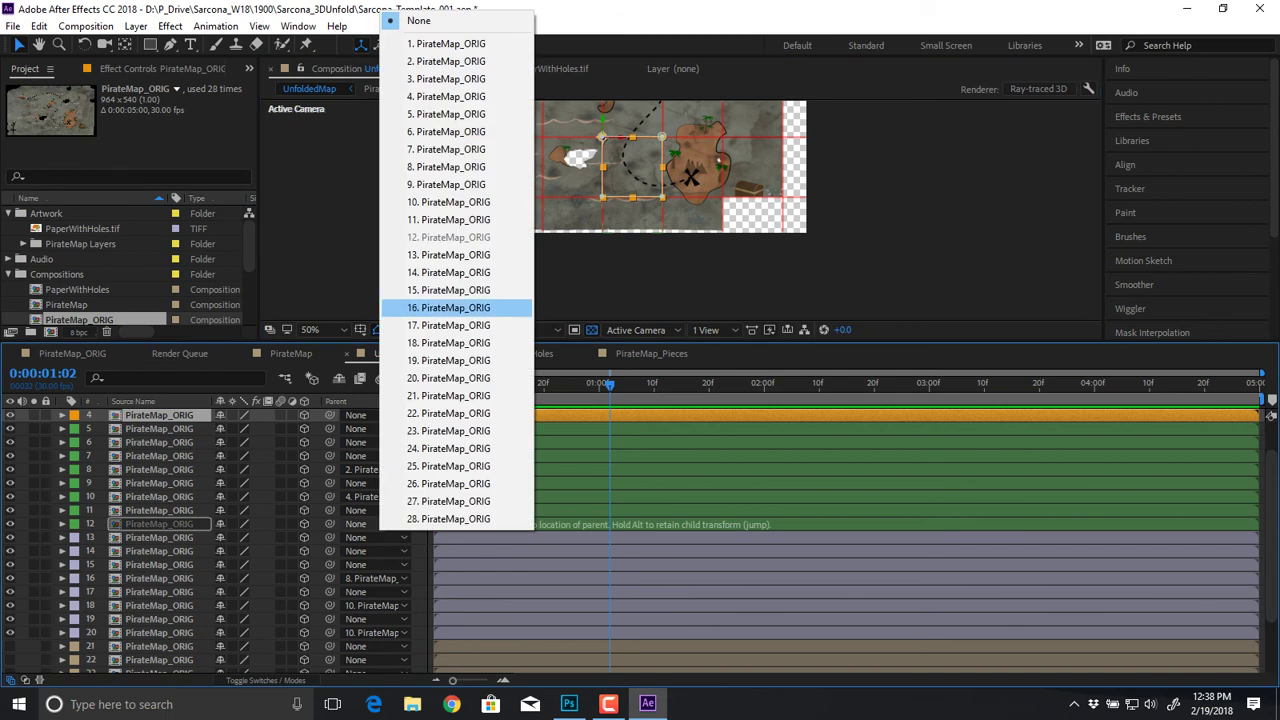
click(450, 96)
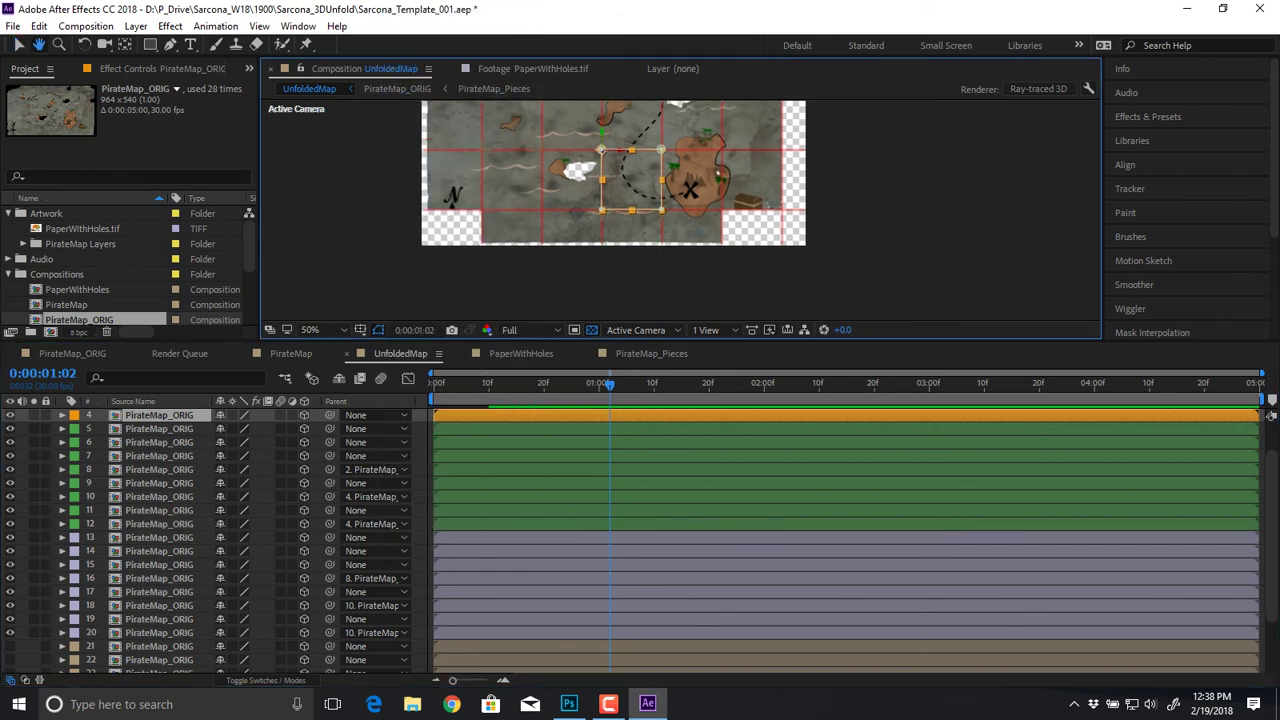
Step: Identify the bottom-row piece below the center cloud piece, and parent layer 11 to layer 3
drag(512, 211, 503, 242)
click(561, 261)
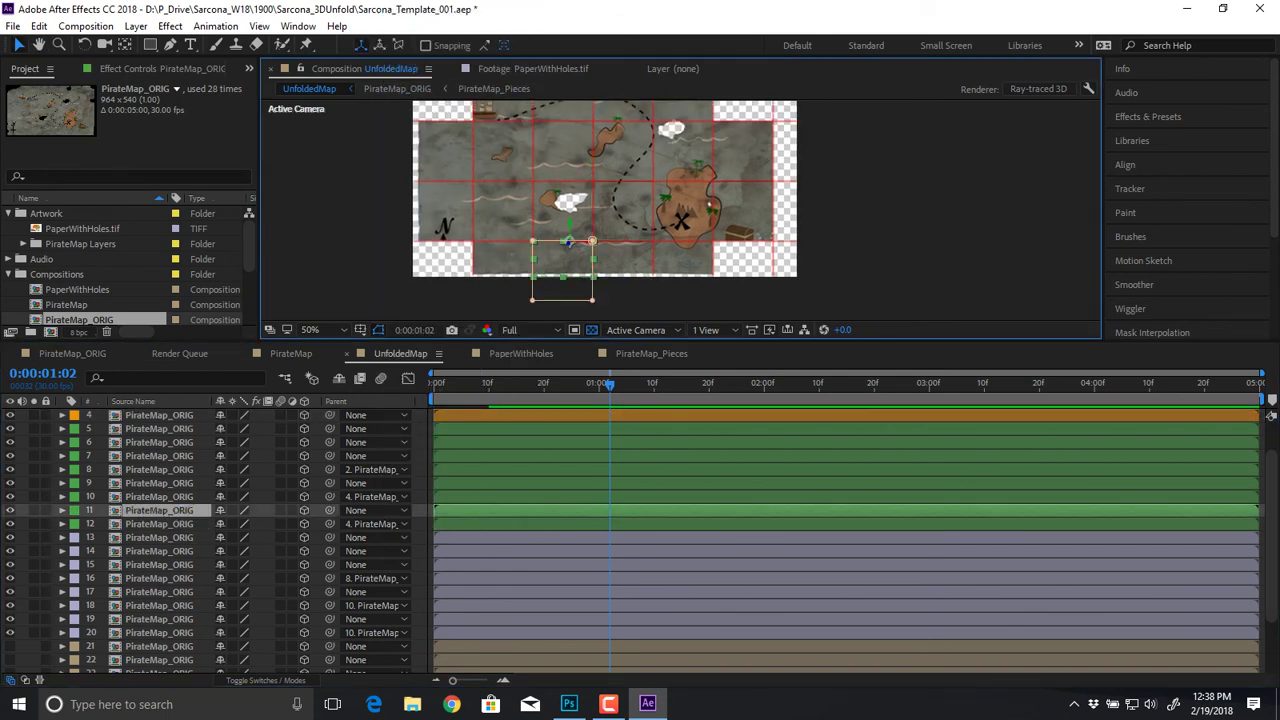
click(563, 215)
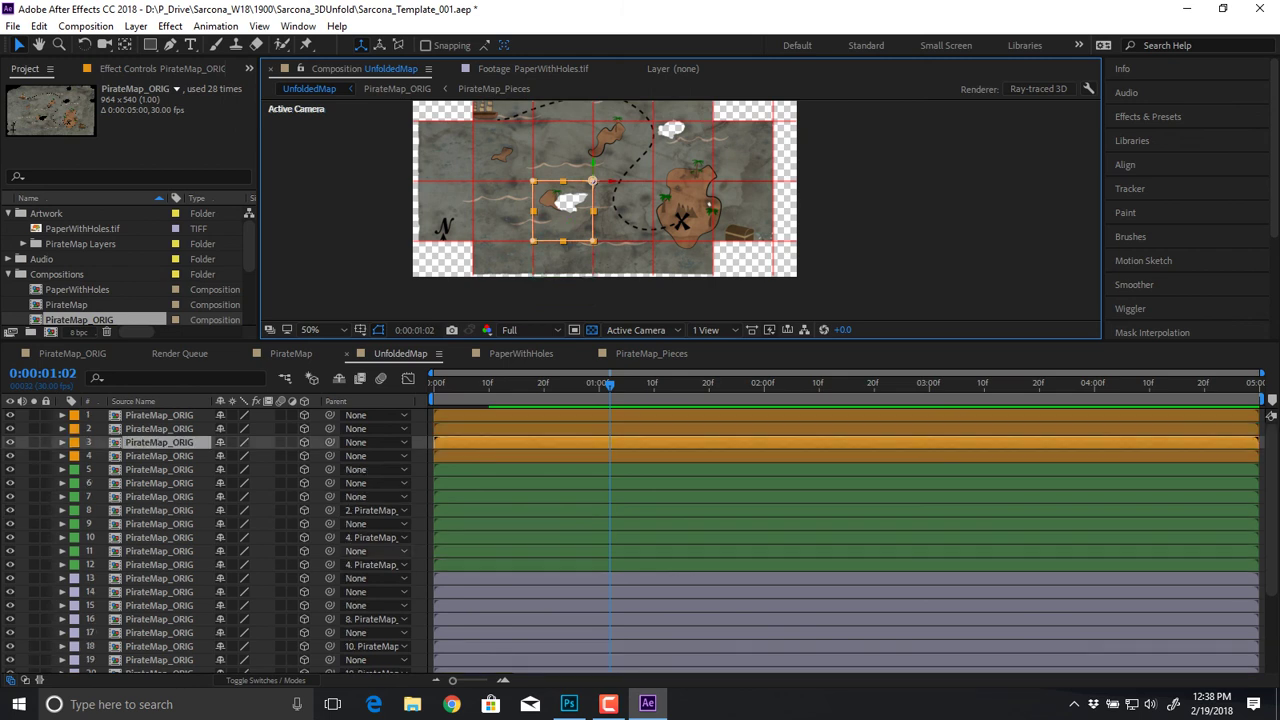
click(375, 551)
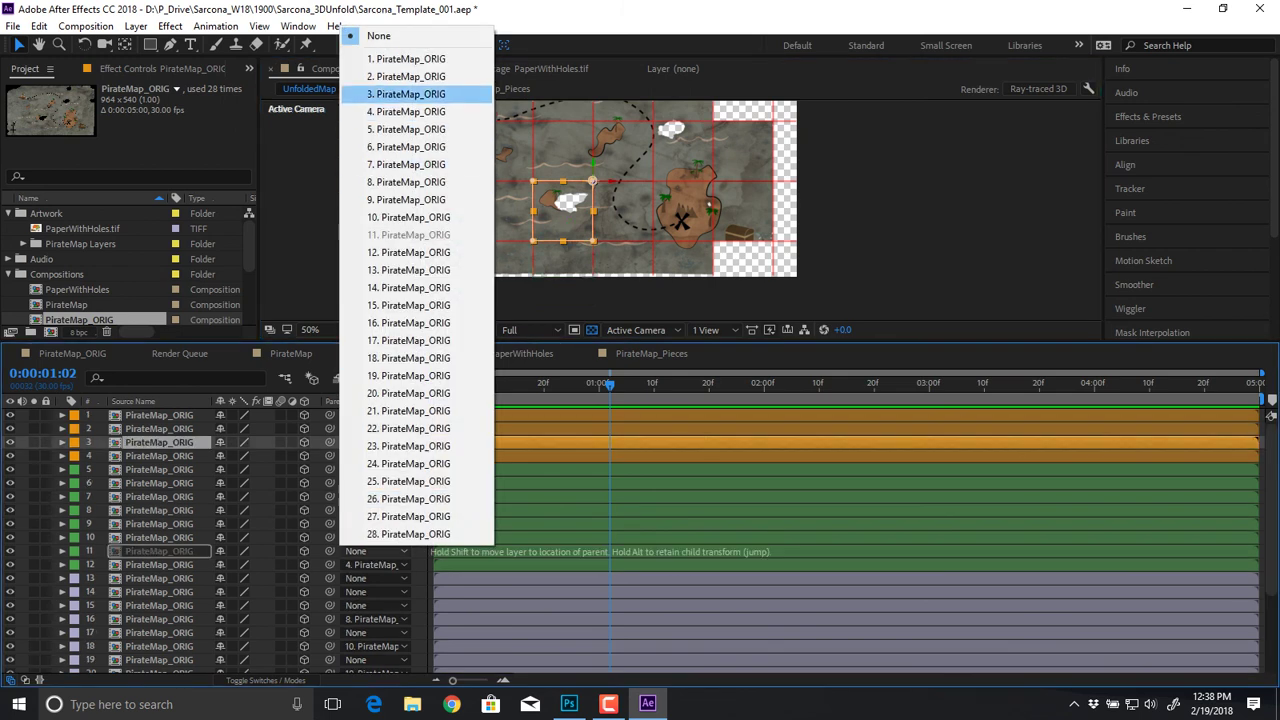
click(410, 94)
Step: Identify the bottom row's leftmost piece and the piece directly above it, and parent layer 19 to layer 9
drag(513, 222, 515, 205)
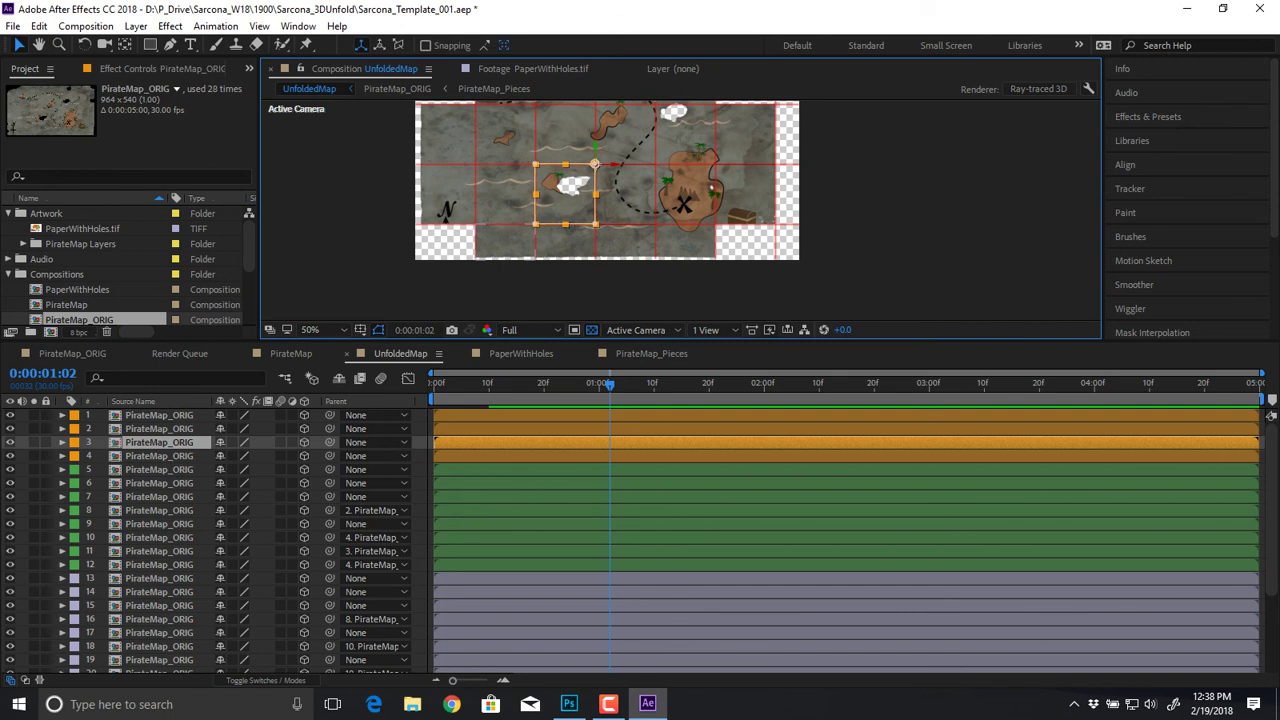
click(506, 243)
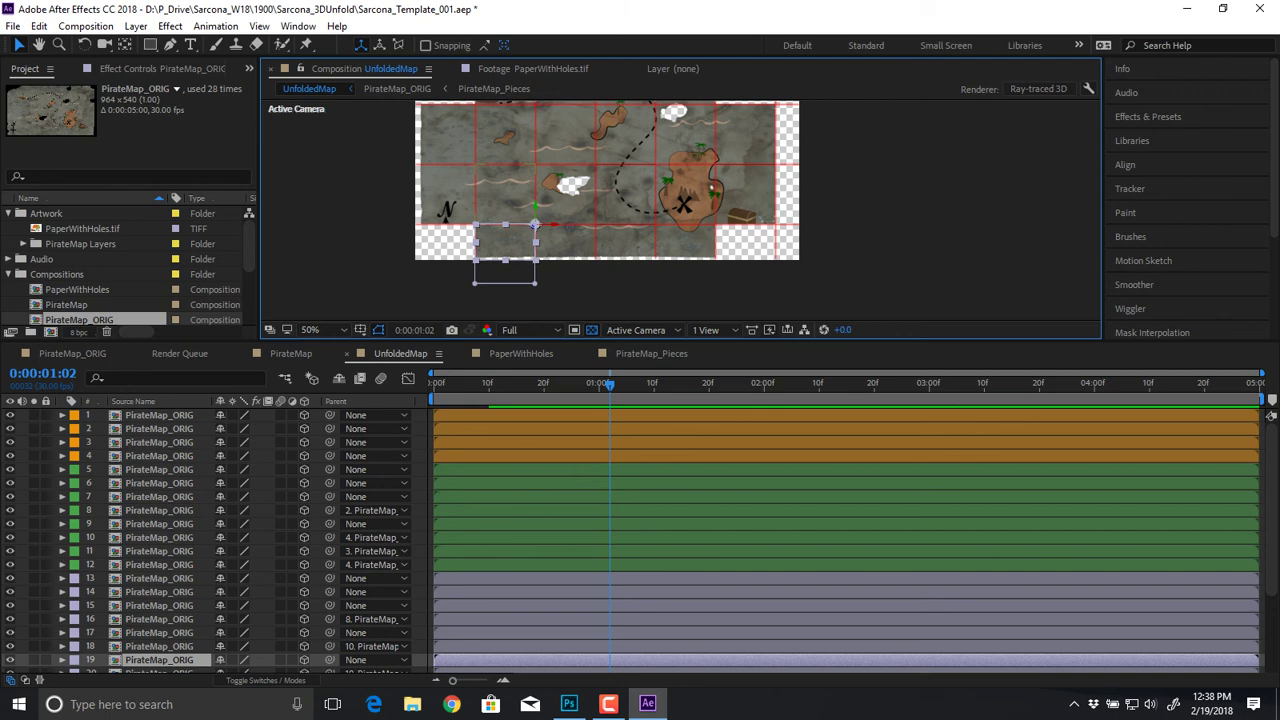
click(506, 202)
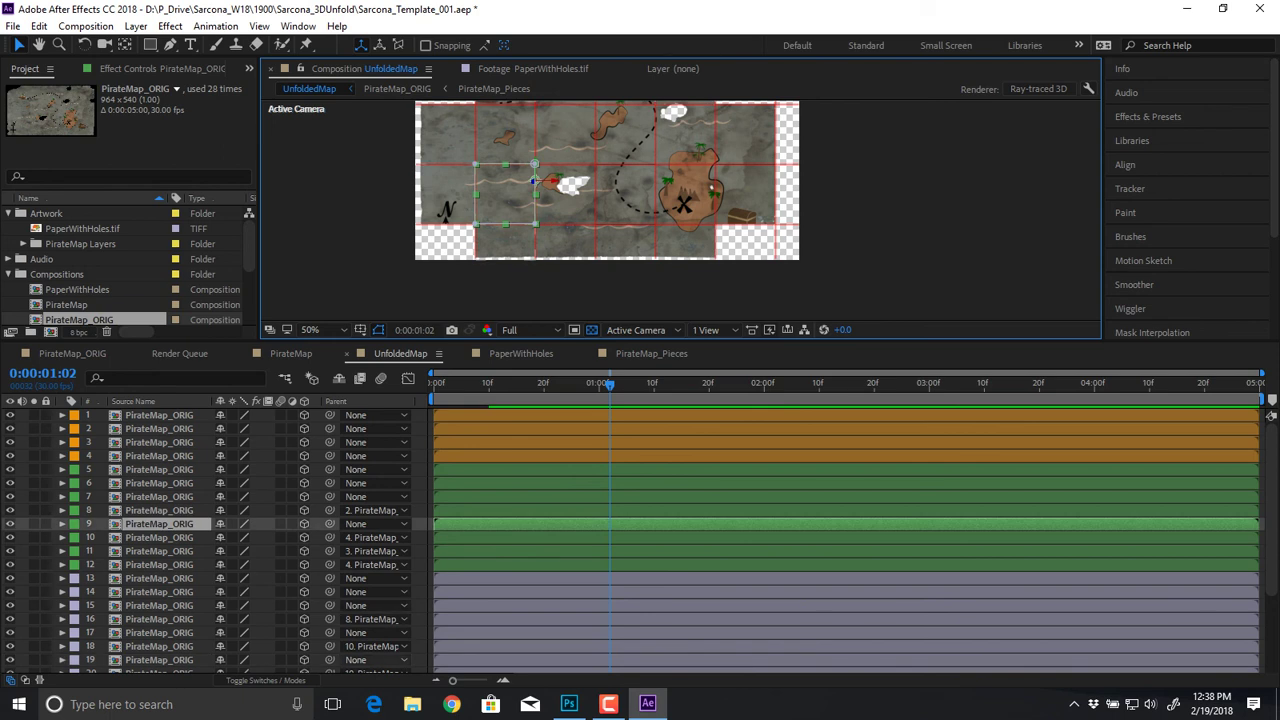
click(375, 660)
click(411, 308)
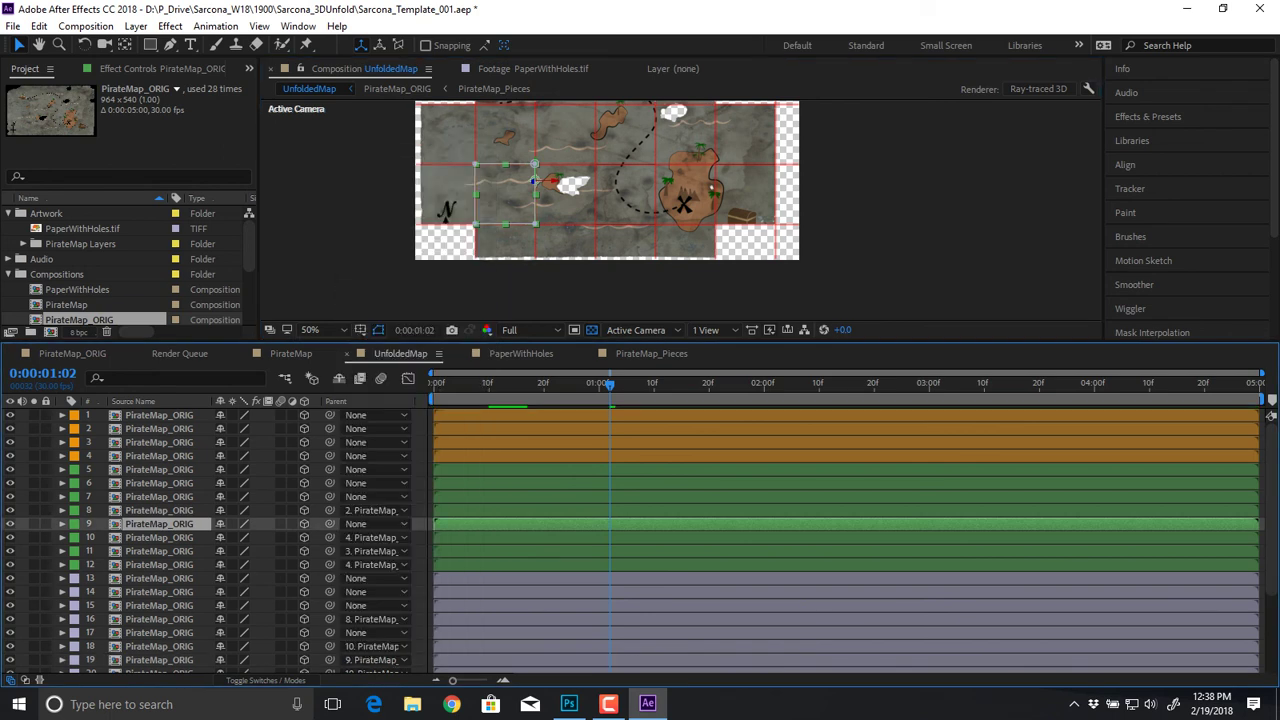
Step: Identify the outer piece with the N compass mark and its inner neighbour, and parent layer 17 to layer 9
click(445, 200)
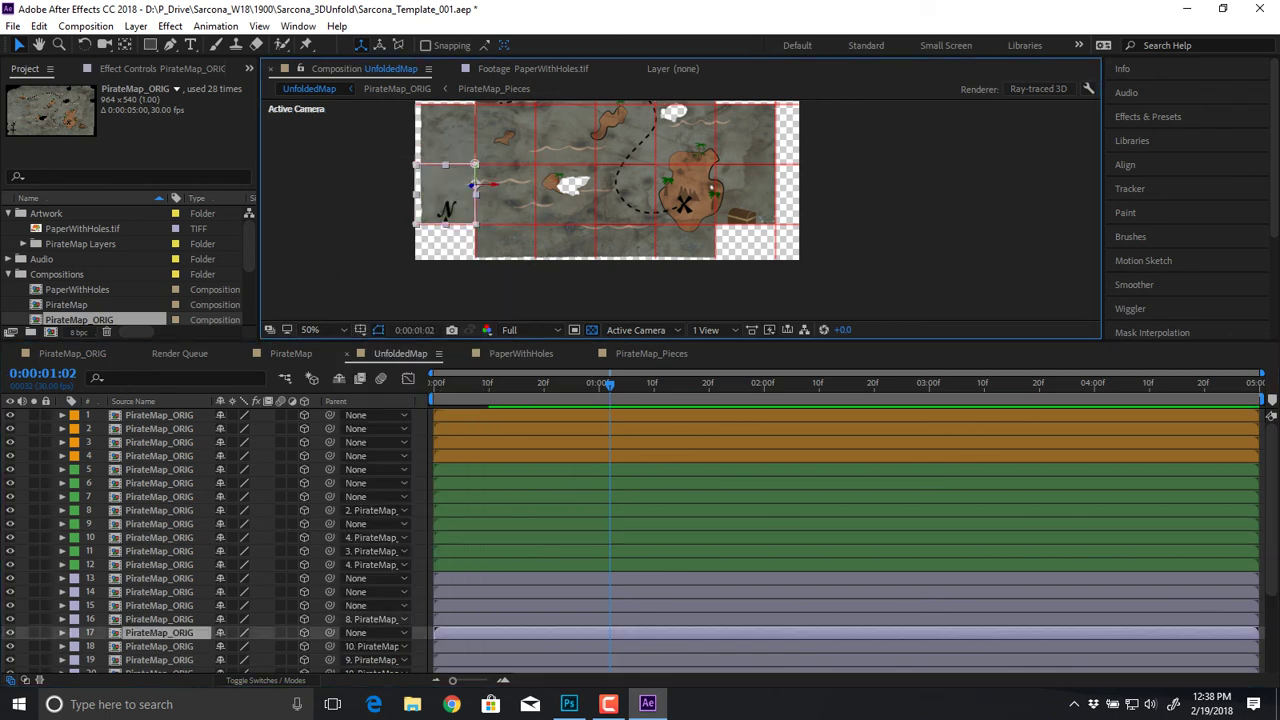
click(505, 198)
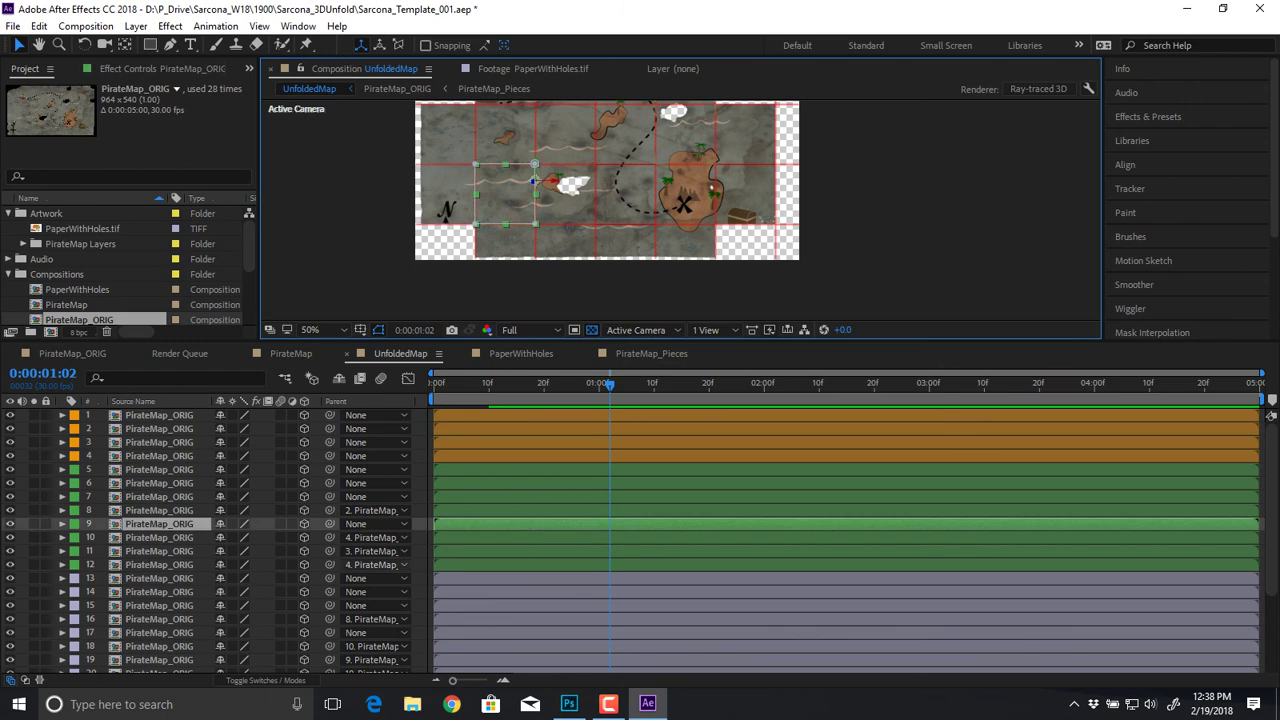
click(375, 632)
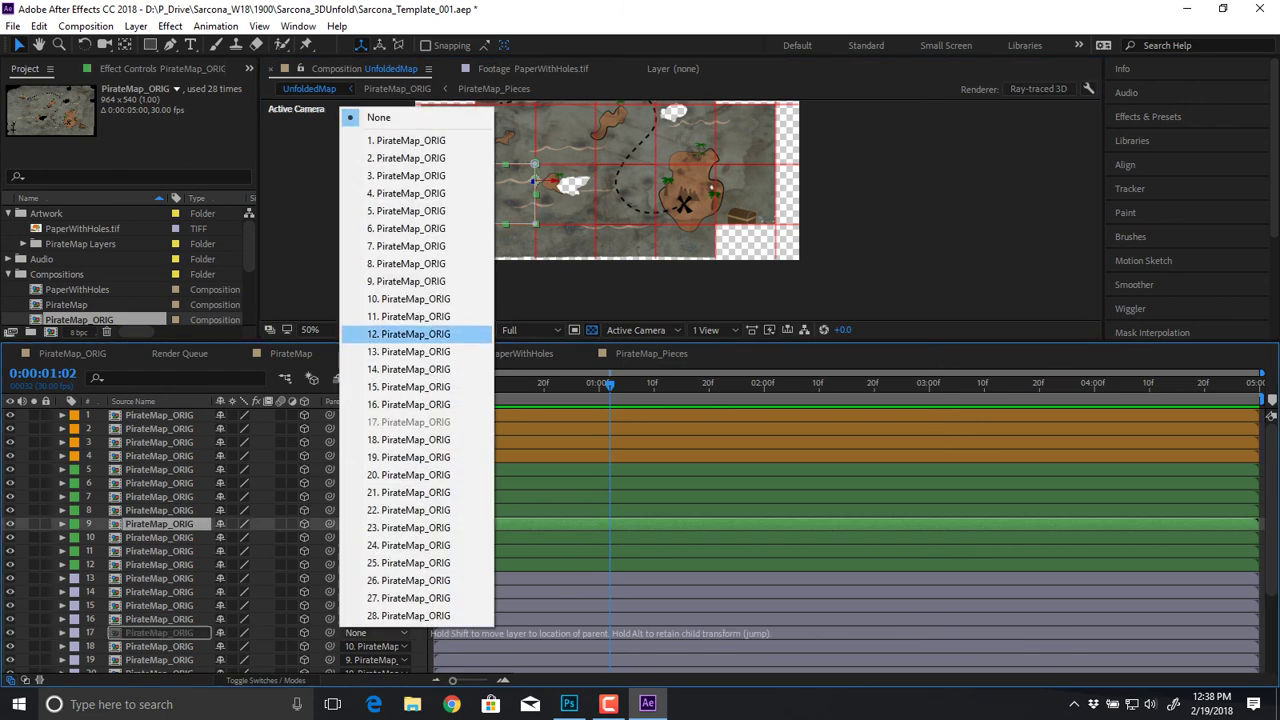
click(400, 282)
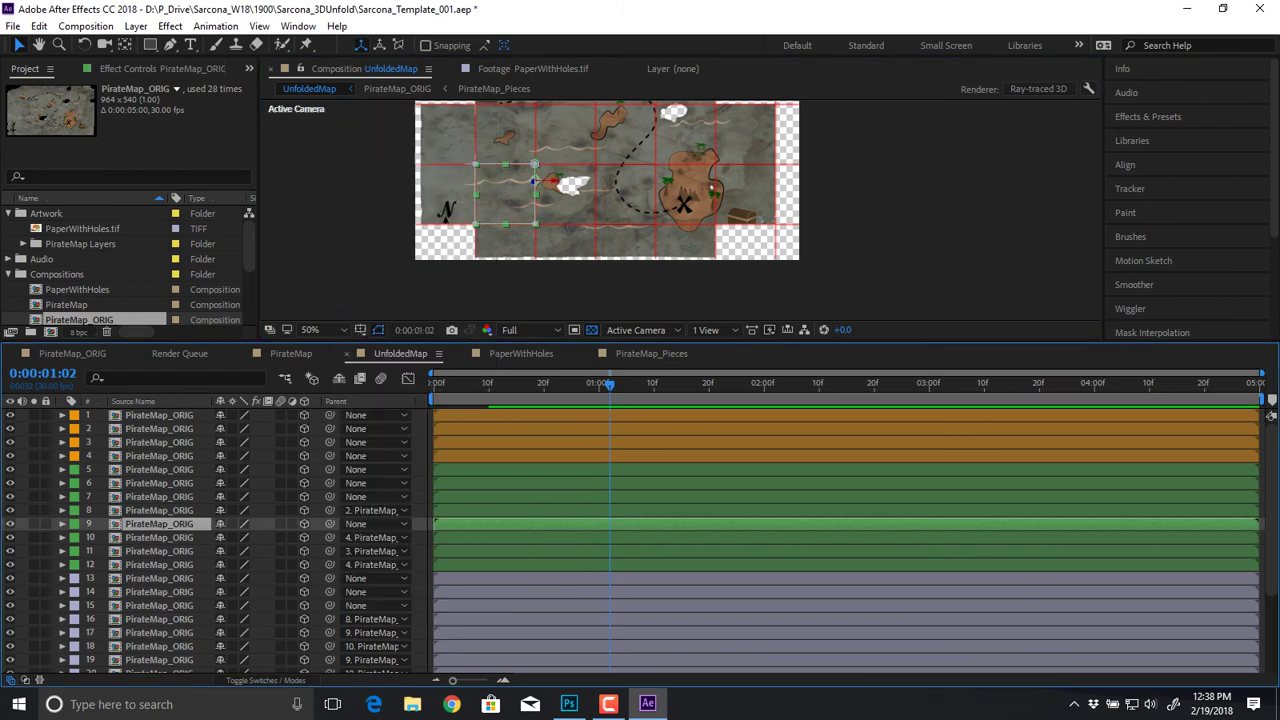
Step: Parent layer 15, the outer left piece above the N compass mark, to the small island piece on layer 7
click(160, 605)
click(505, 136)
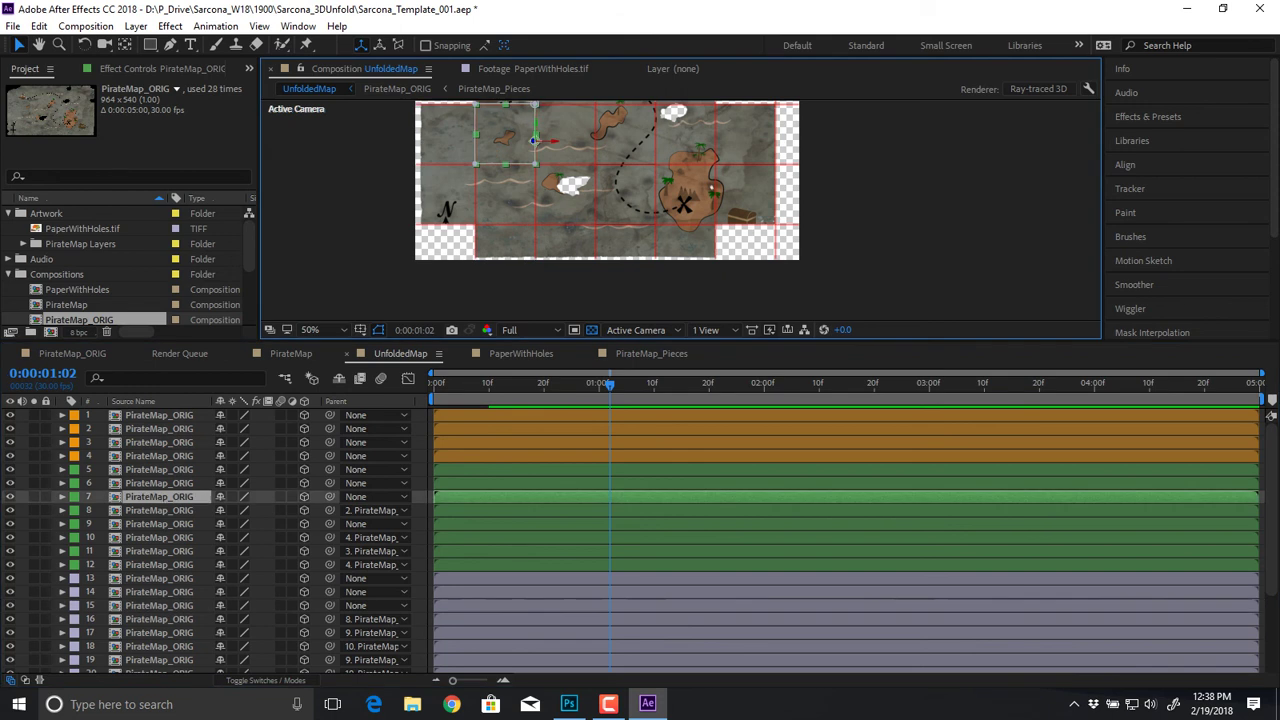
click(375, 605)
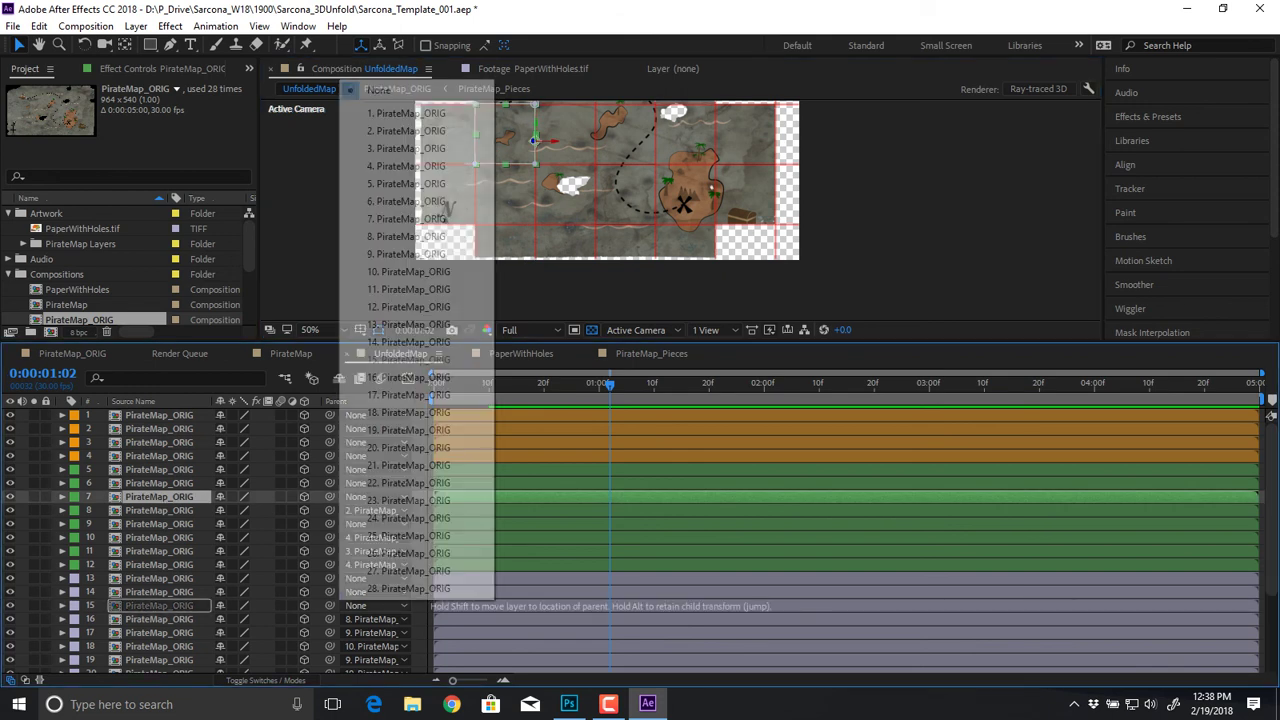
click(410, 218)
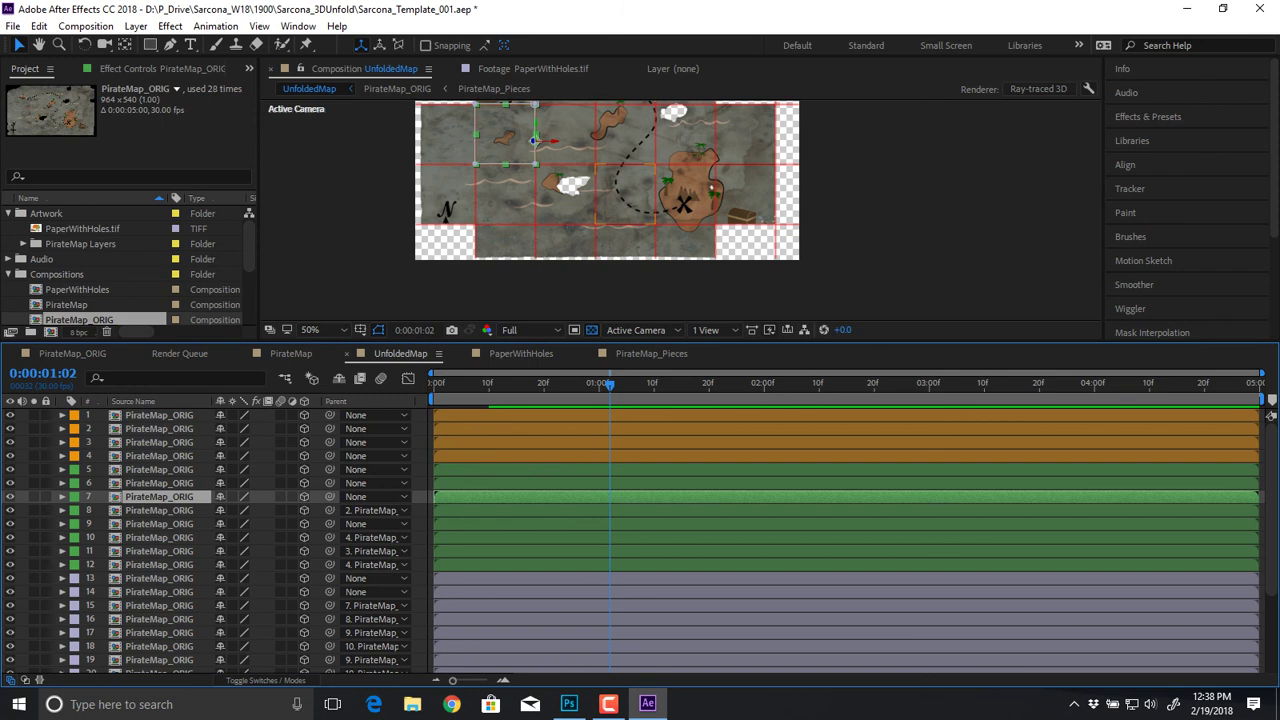
Step: Identify the top-row piece with the cloud and its neighbours, and parent layer 14 to layer 8 directly below it
click(375, 592)
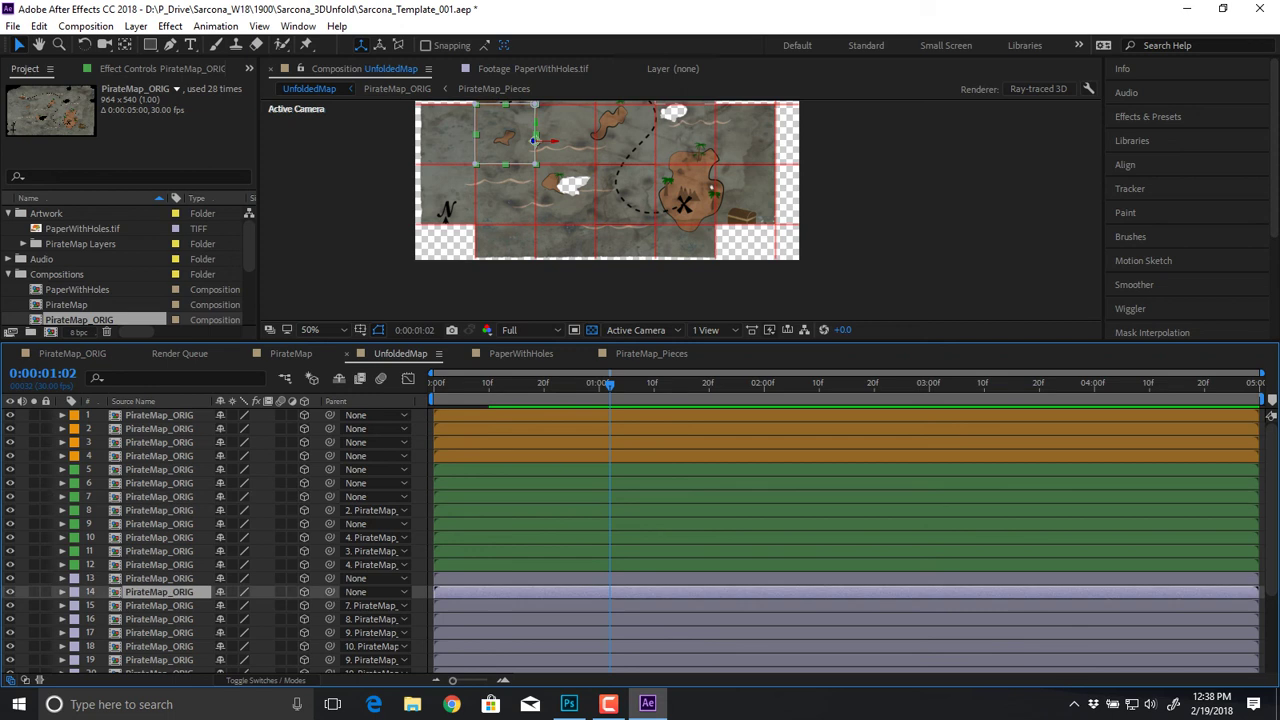
drag(625, 189, 617, 264)
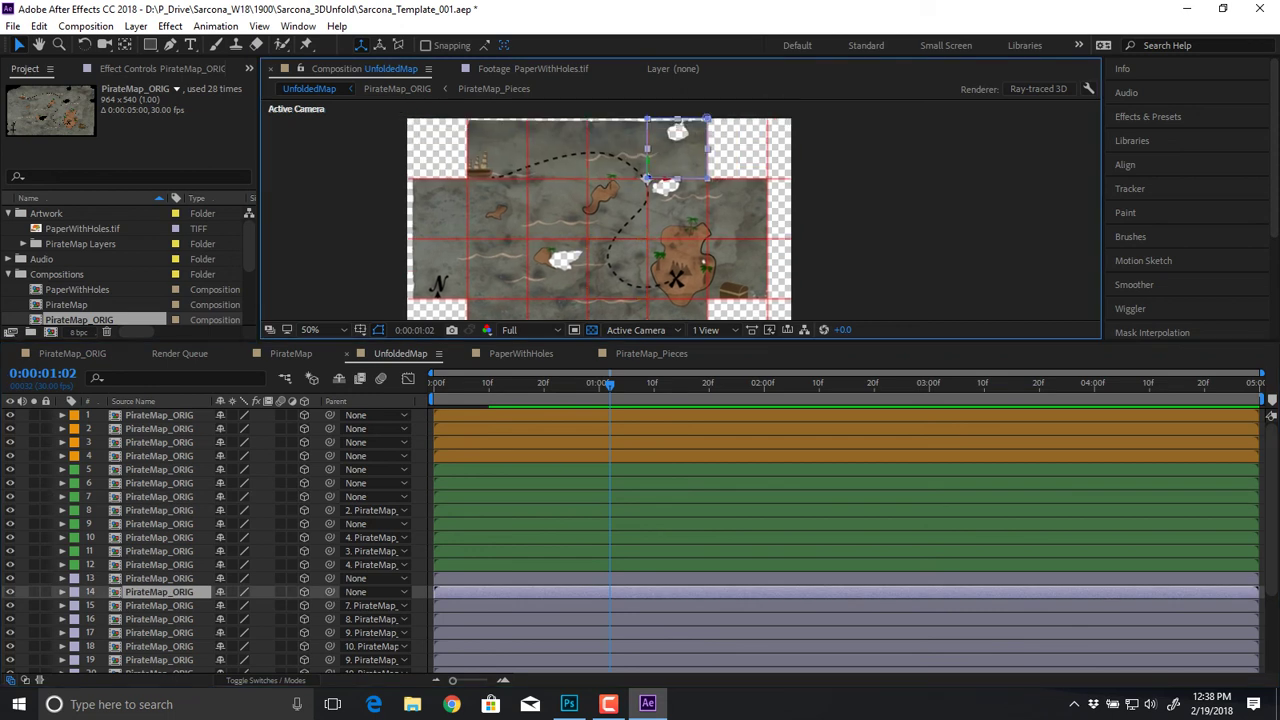
click(617, 150)
click(679, 210)
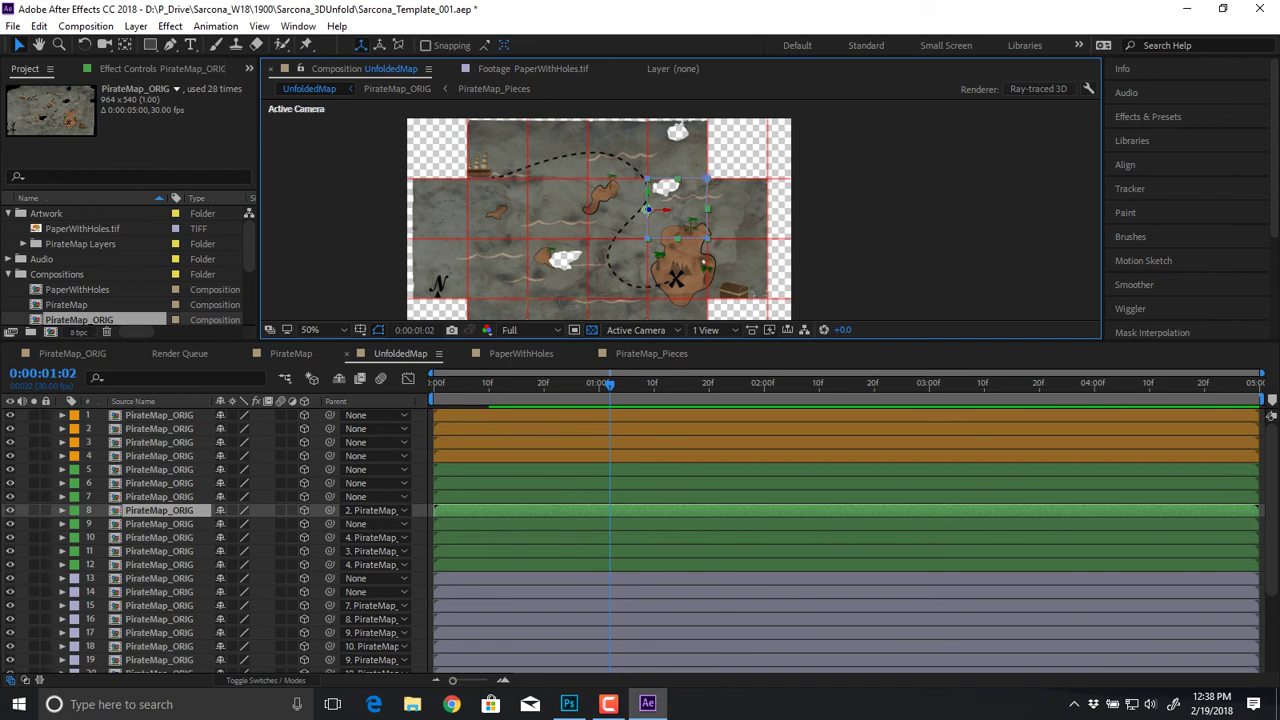
click(679, 150)
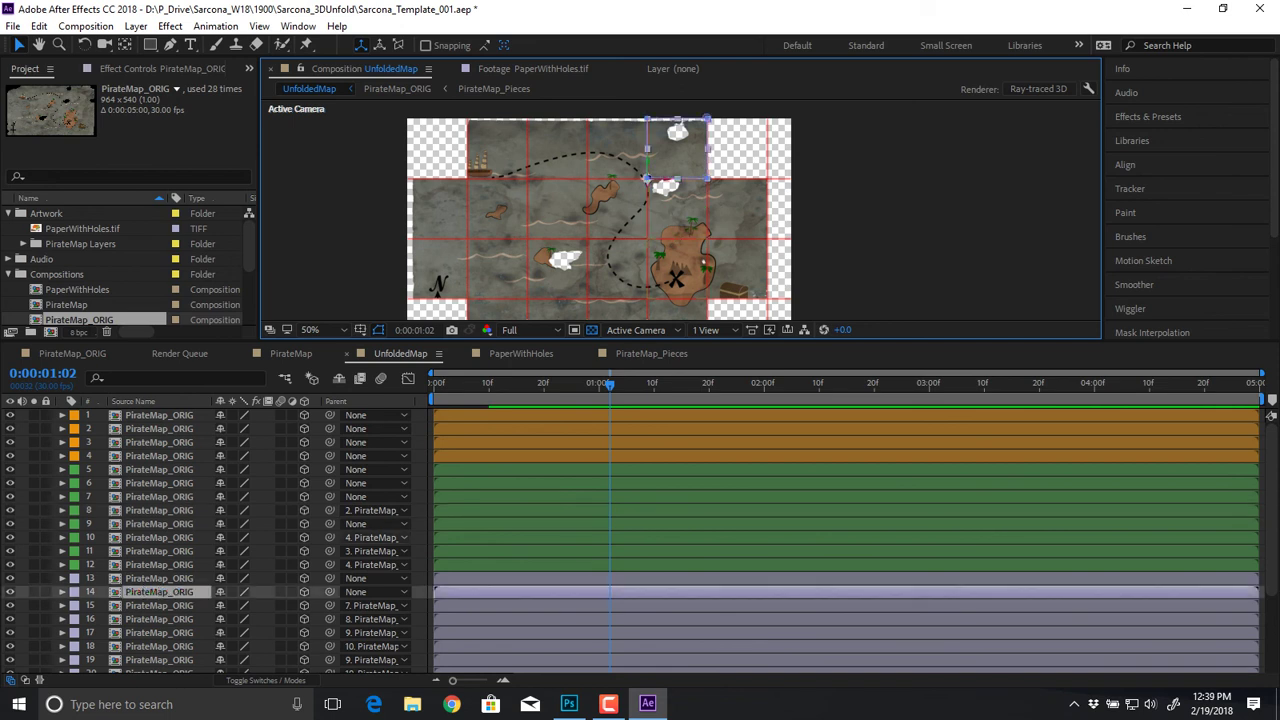
click(375, 591)
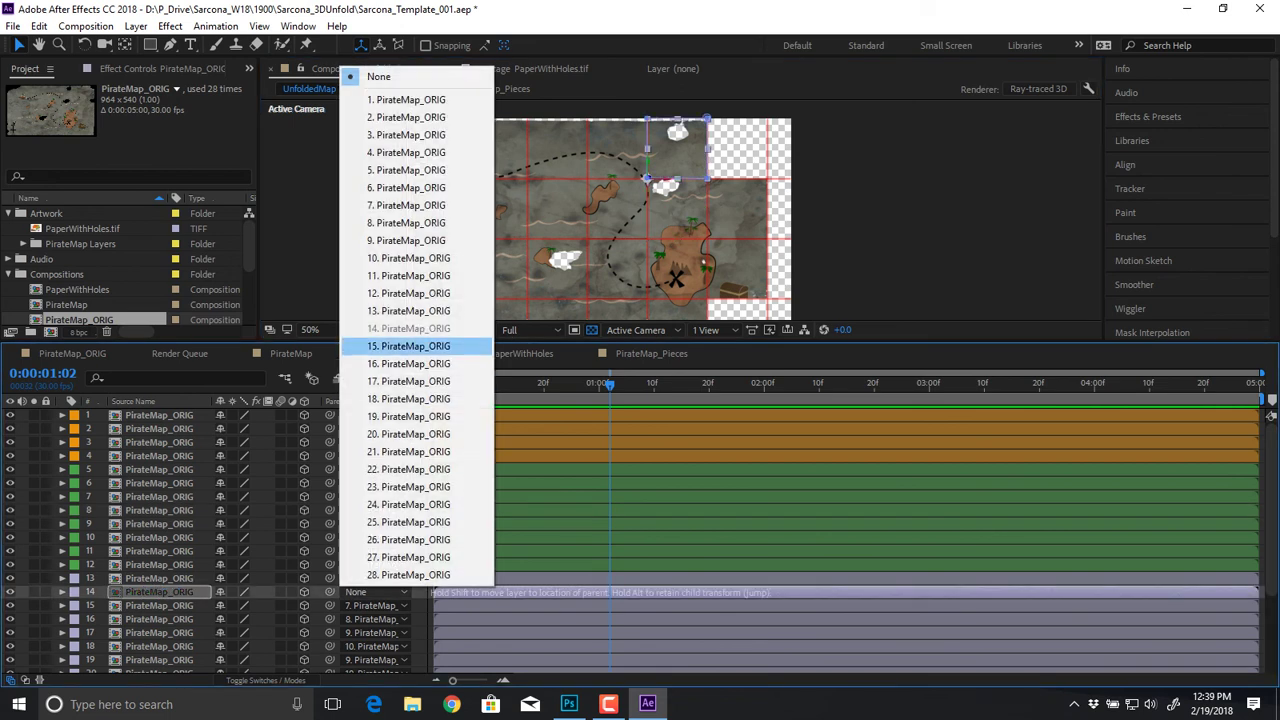
click(410, 222)
Step: Parent layer 6, the top-row piece left of the cloud piece, to the center island piece below it on layer 2
click(618, 150)
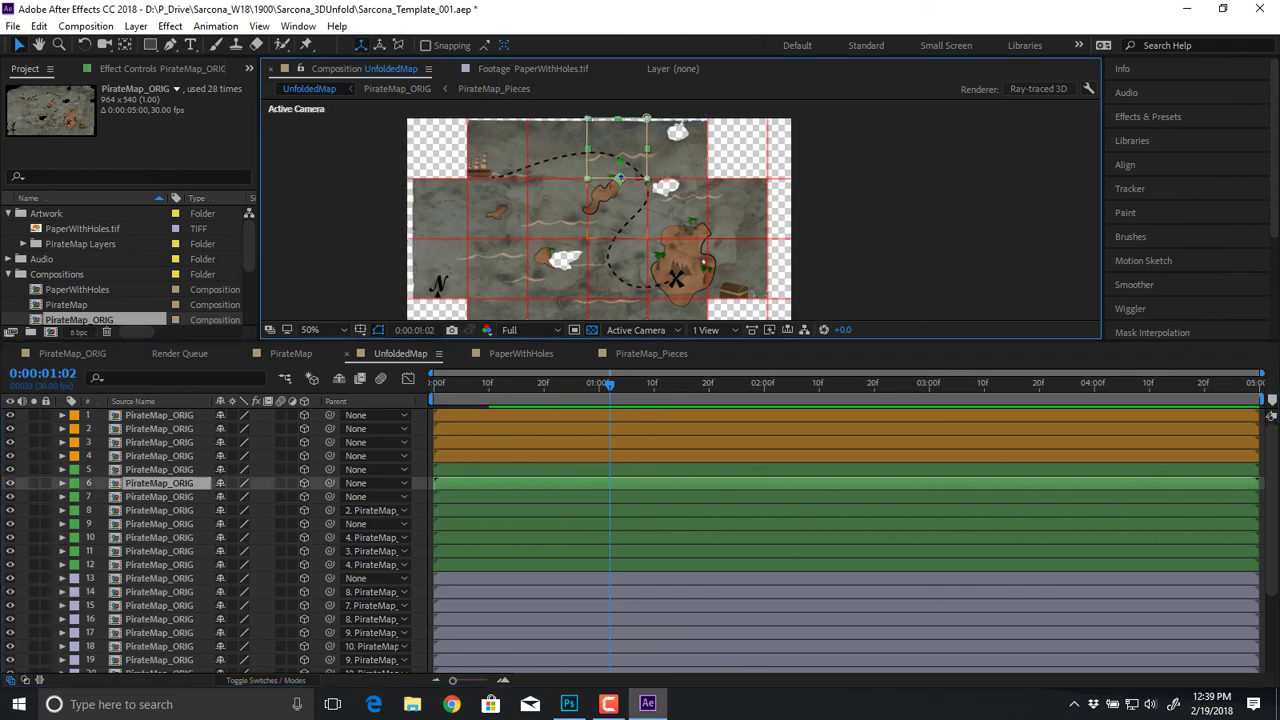
click(617, 212)
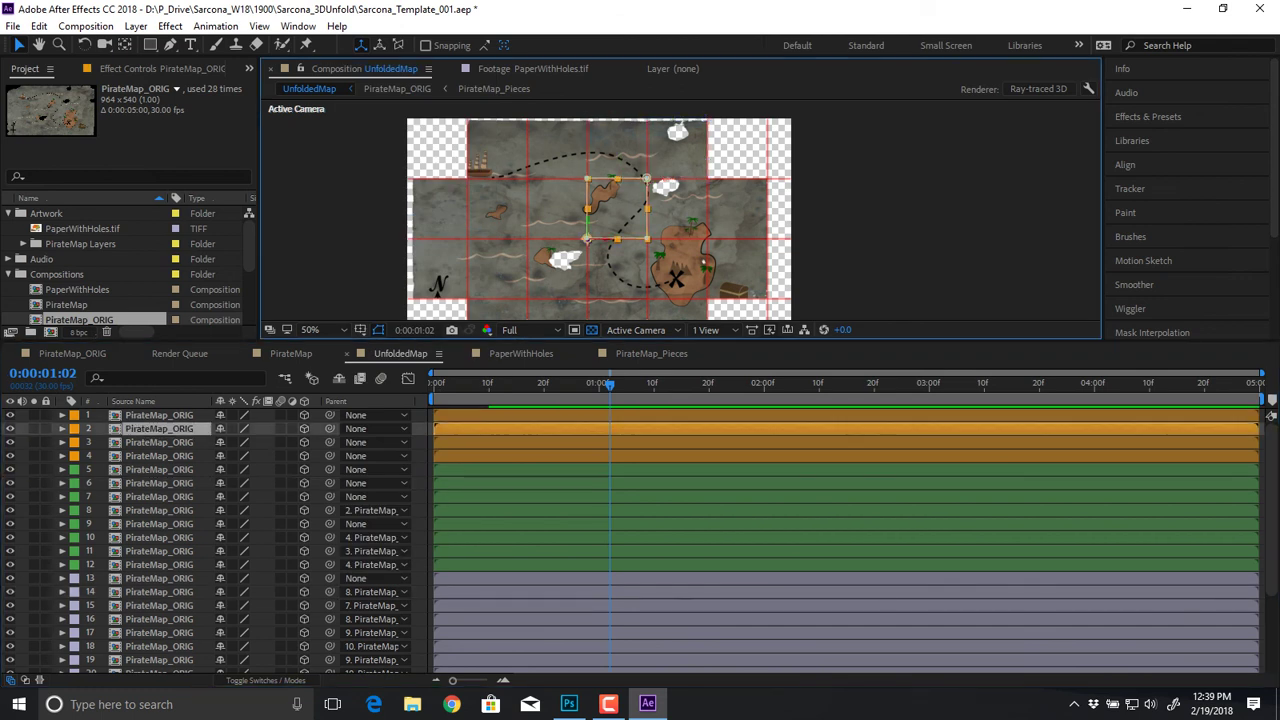
click(376, 483)
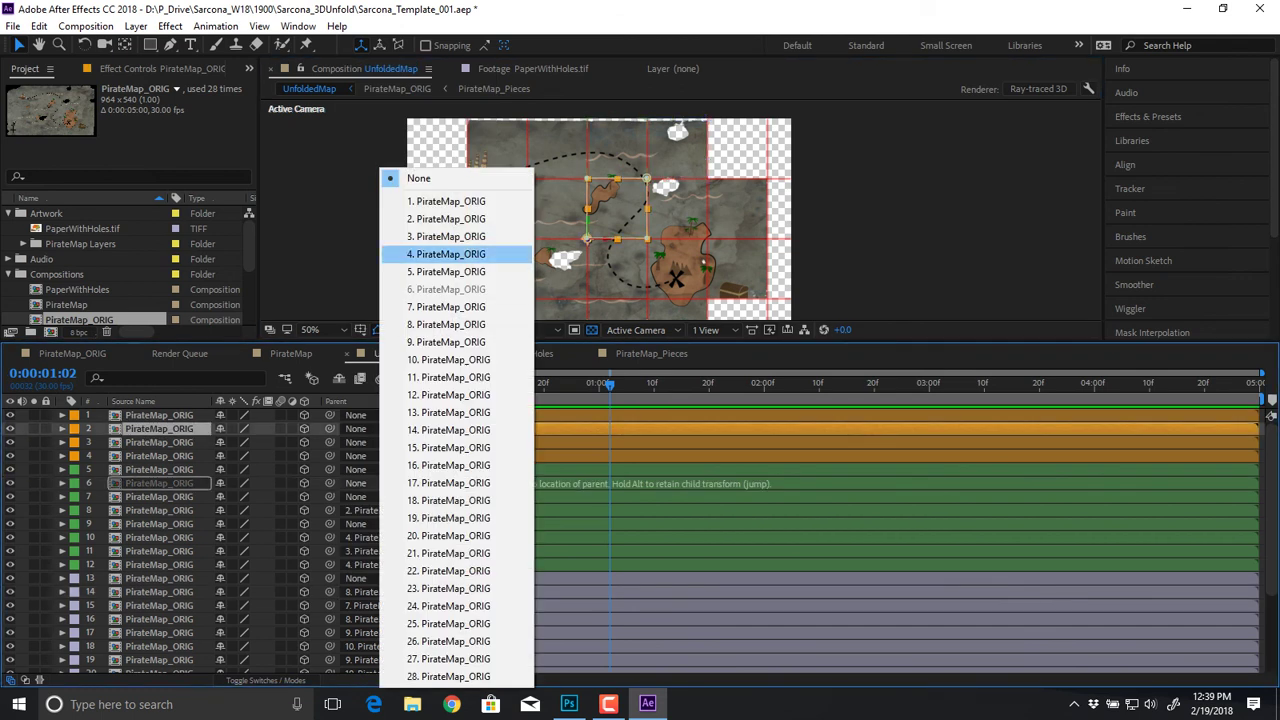
click(450, 219)
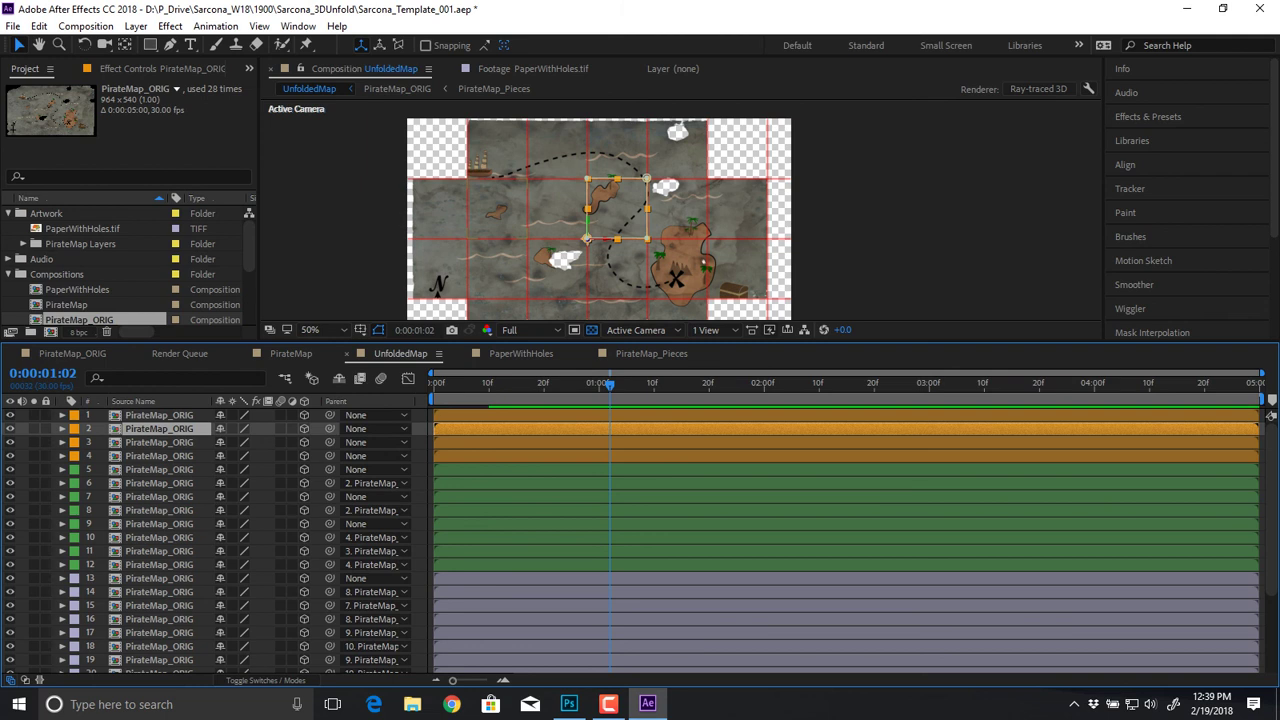
Step: Check the upper-left center piece on layer 1 and parent layer 9 to it
key(KP_7)
key(KP_1)
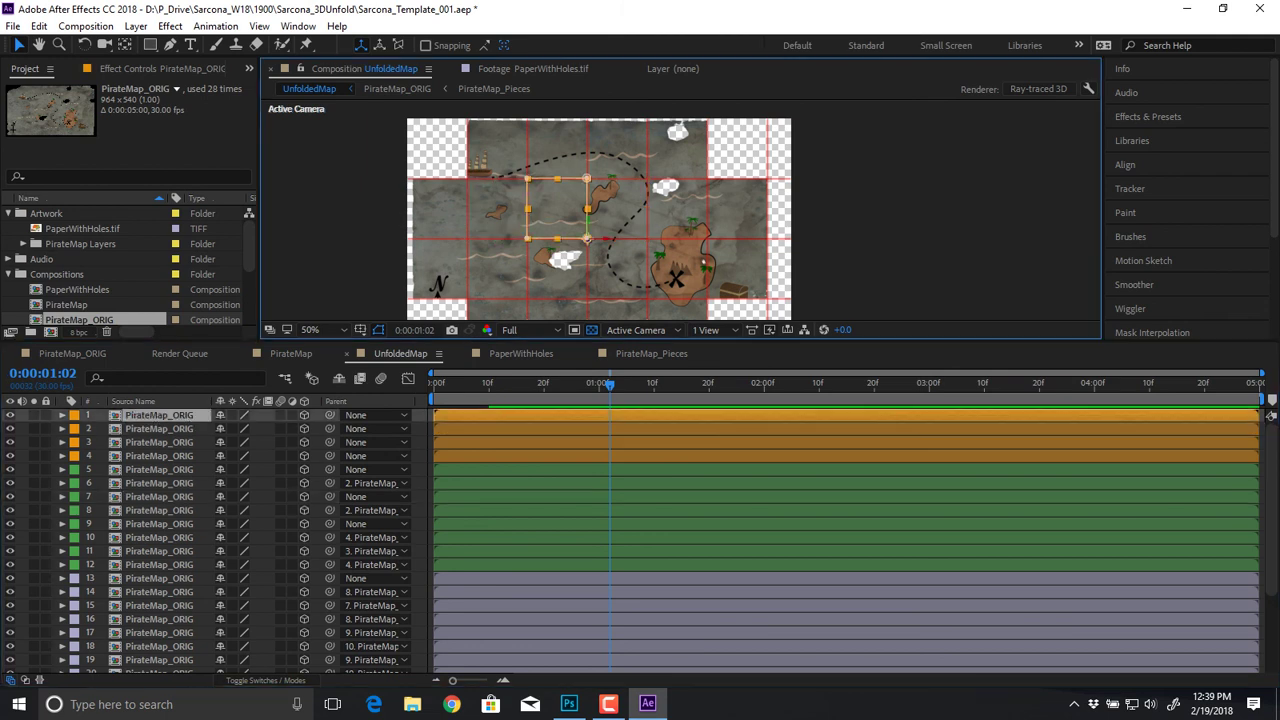
click(378, 523)
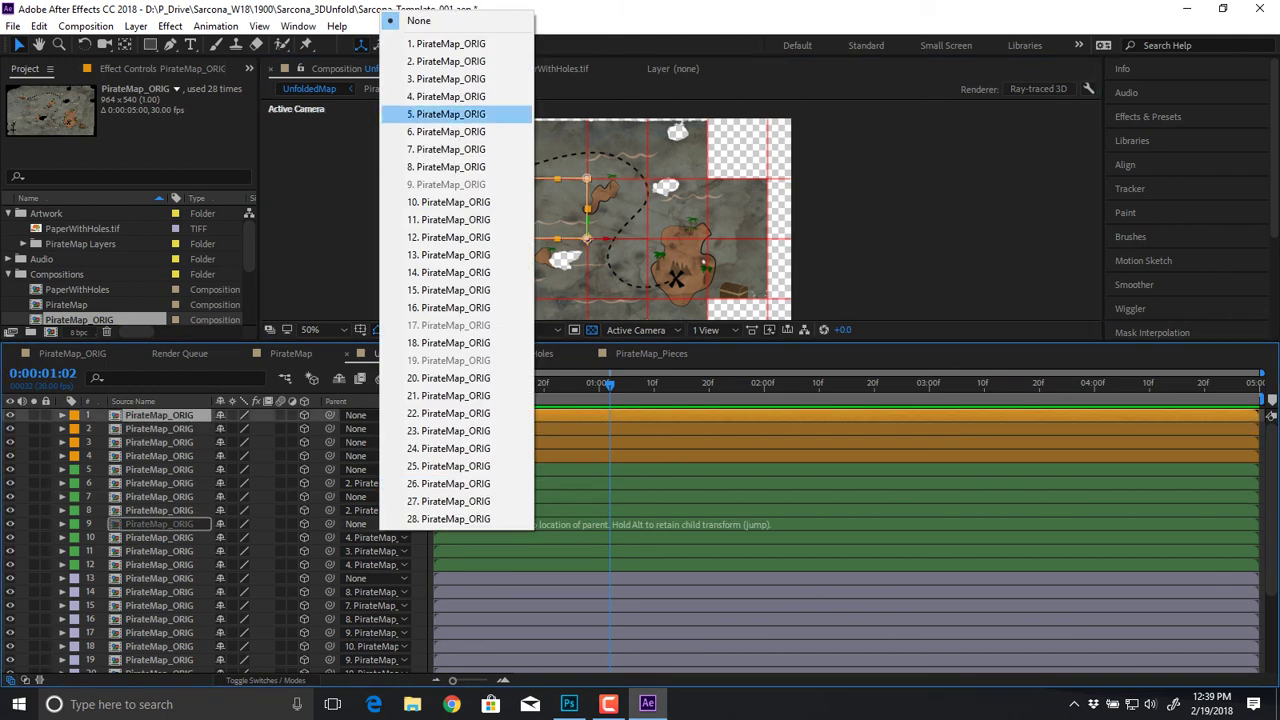
click(446, 44)
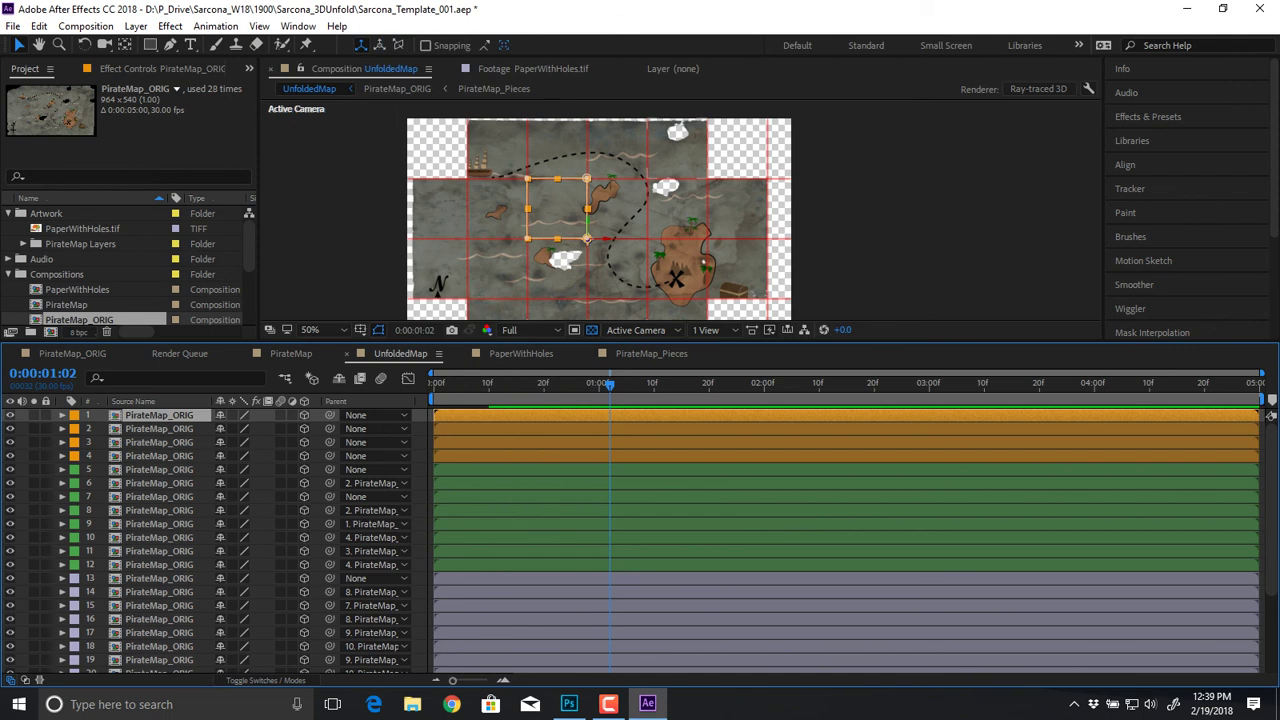
Step: Parent layer 13, the corner piece with the ship, to the neighbouring top-row piece on layer 5
key(KP_1)
key(KP_3)
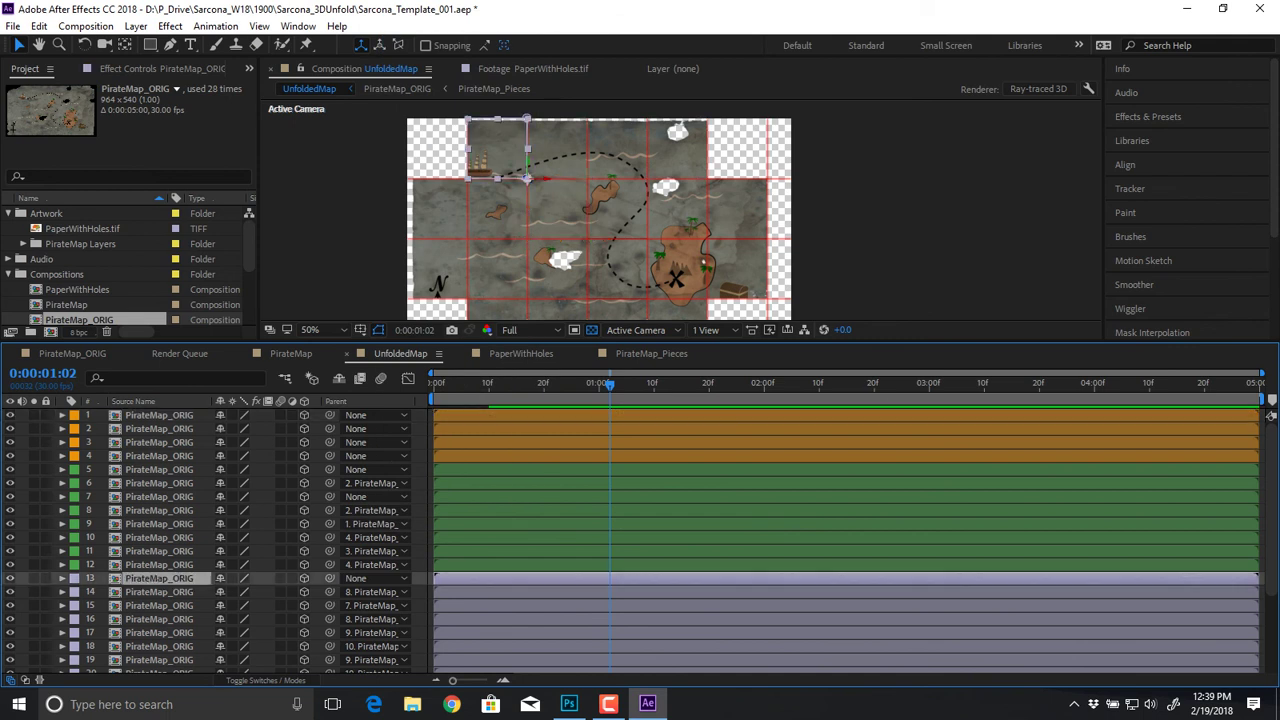
key(KP_5)
click(372, 578)
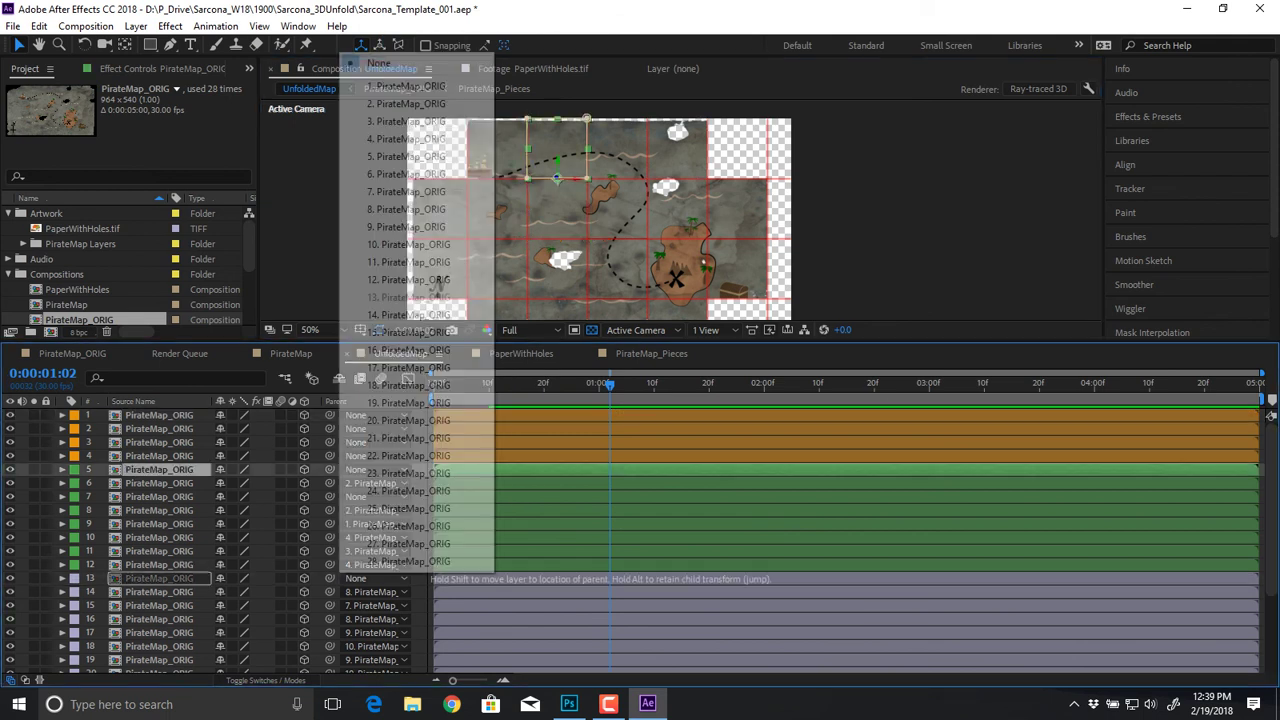
click(406, 156)
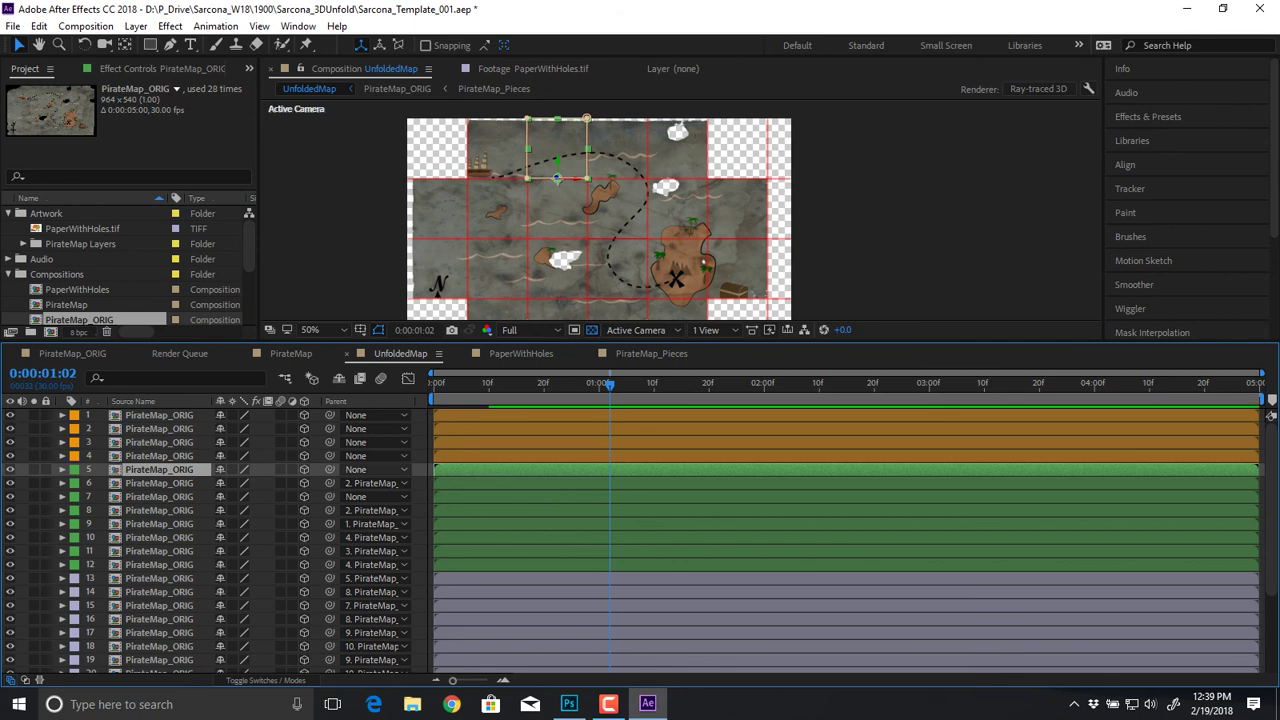
Step: Parent layer 7, the small island piece, to the upper-left center piece on layer 1
key(KP_7)
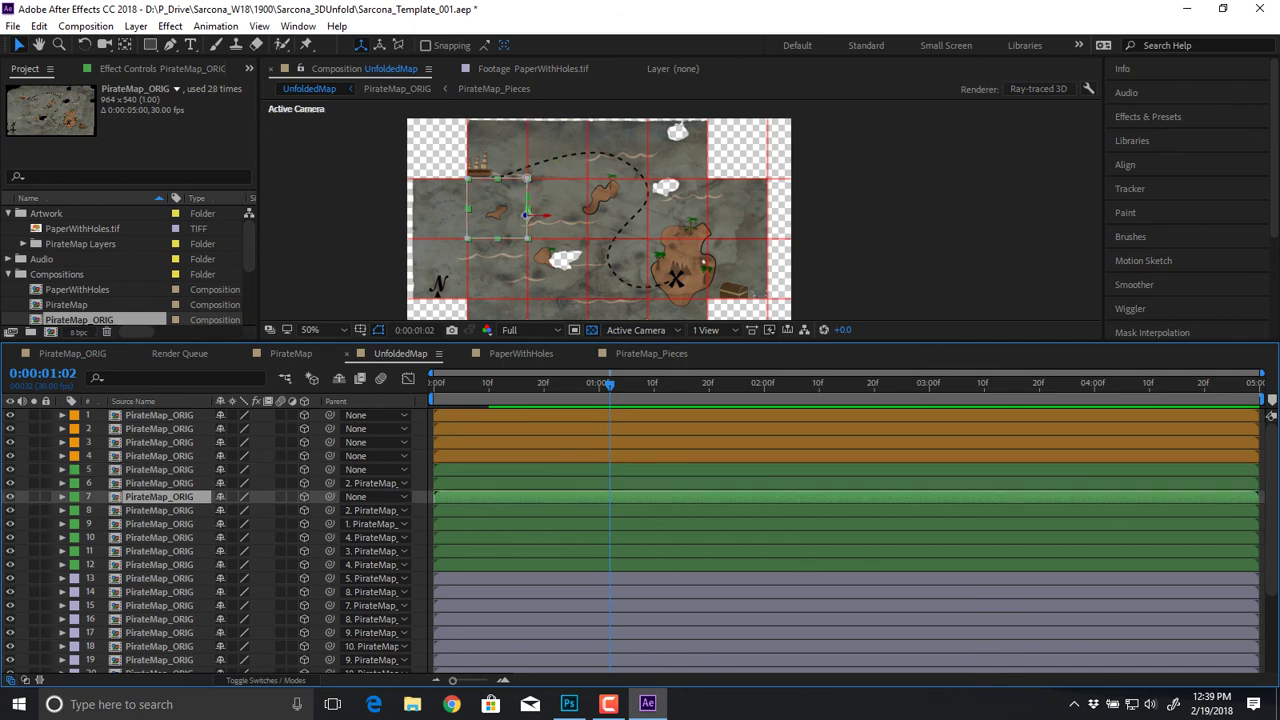
click(558, 212)
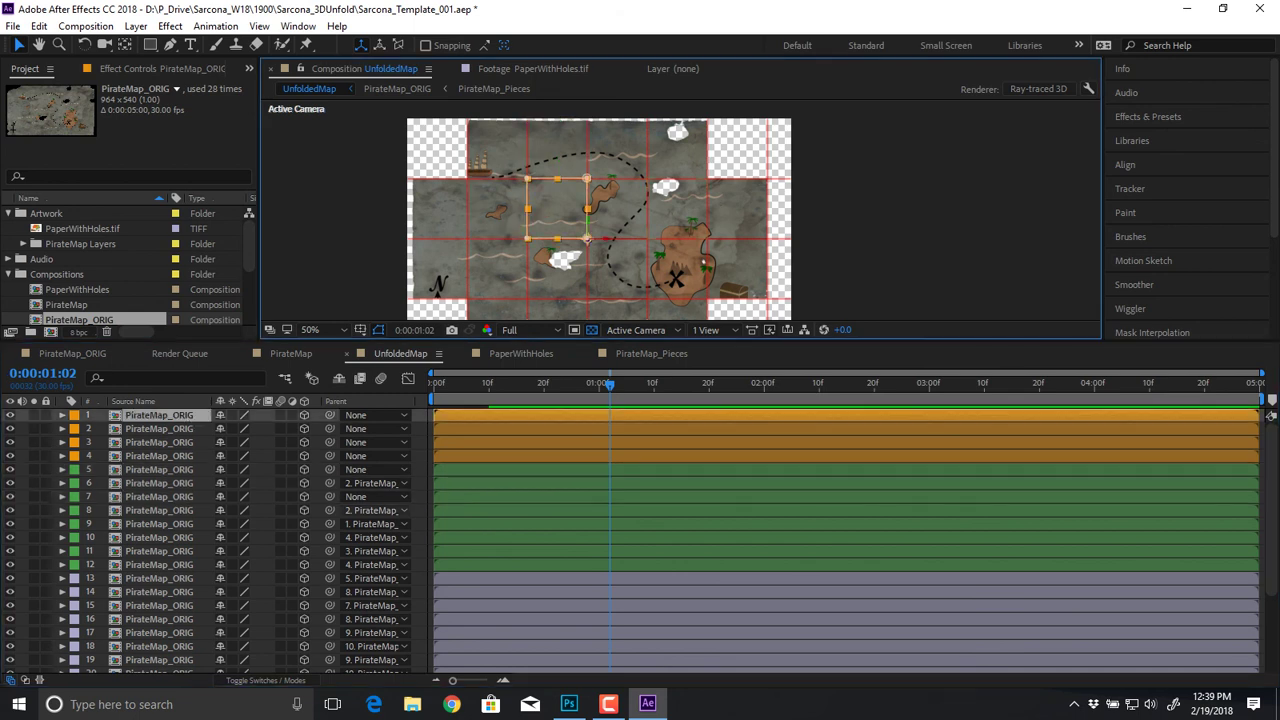
click(380, 497)
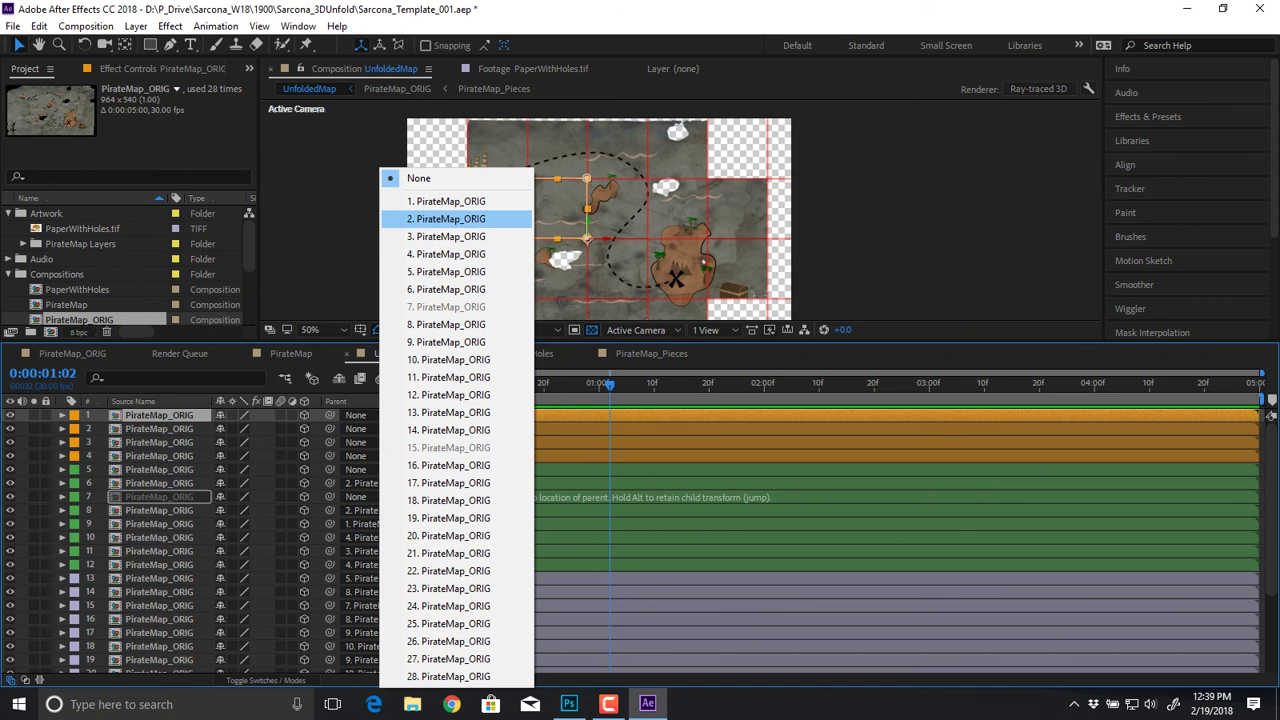
click(451, 201)
Step: Parent layer 5, the top-row piece beside the ship, to the center piece directly below it on layer 1
key(KP_5)
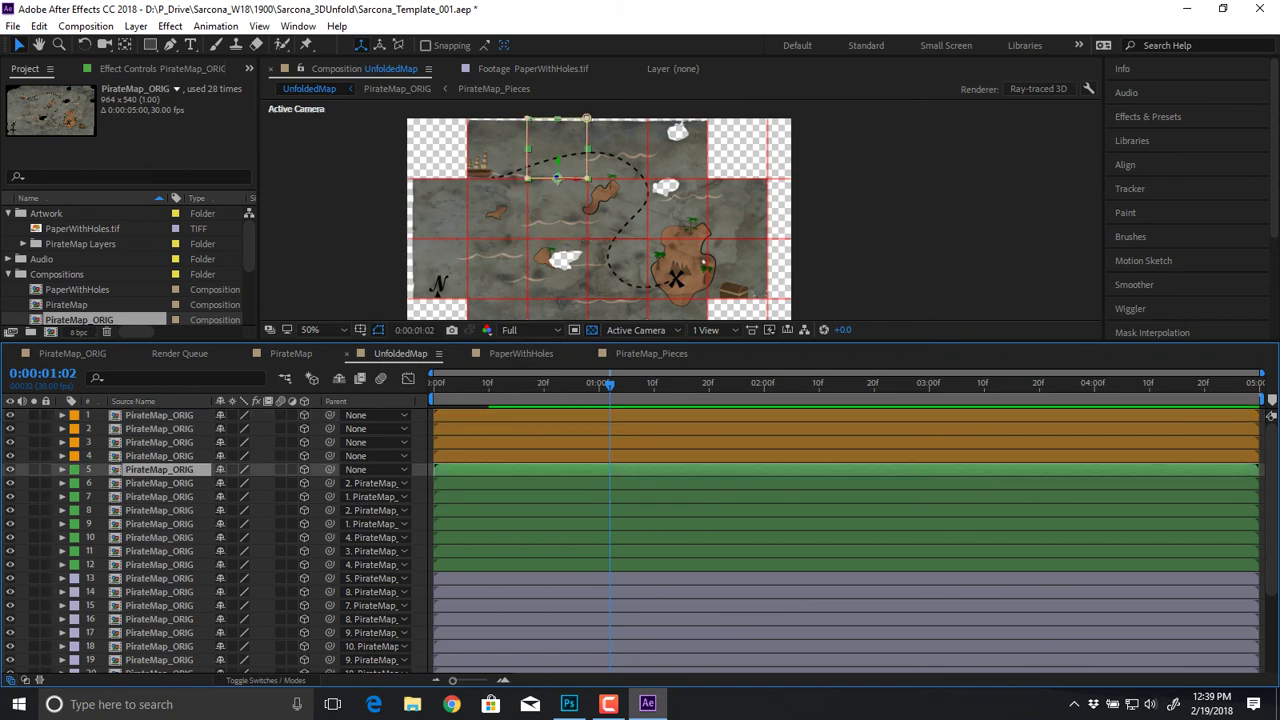
key(KP_1)
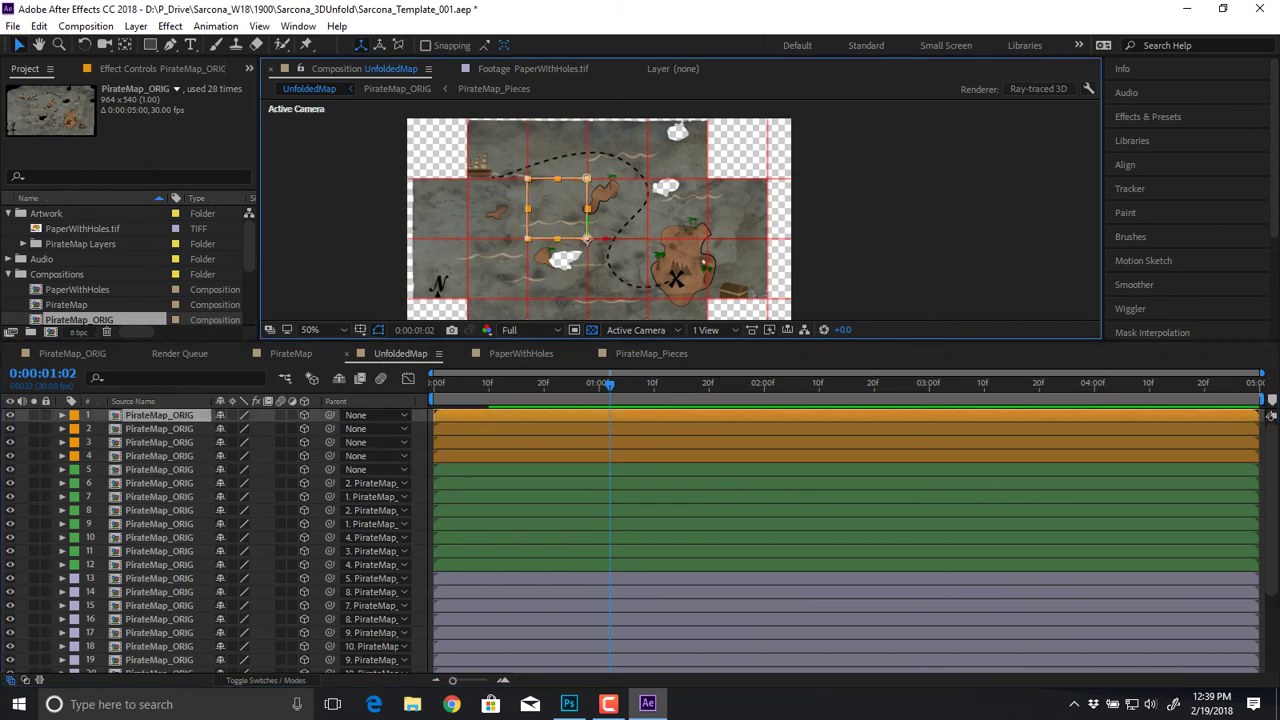
click(375, 469)
click(440, 211)
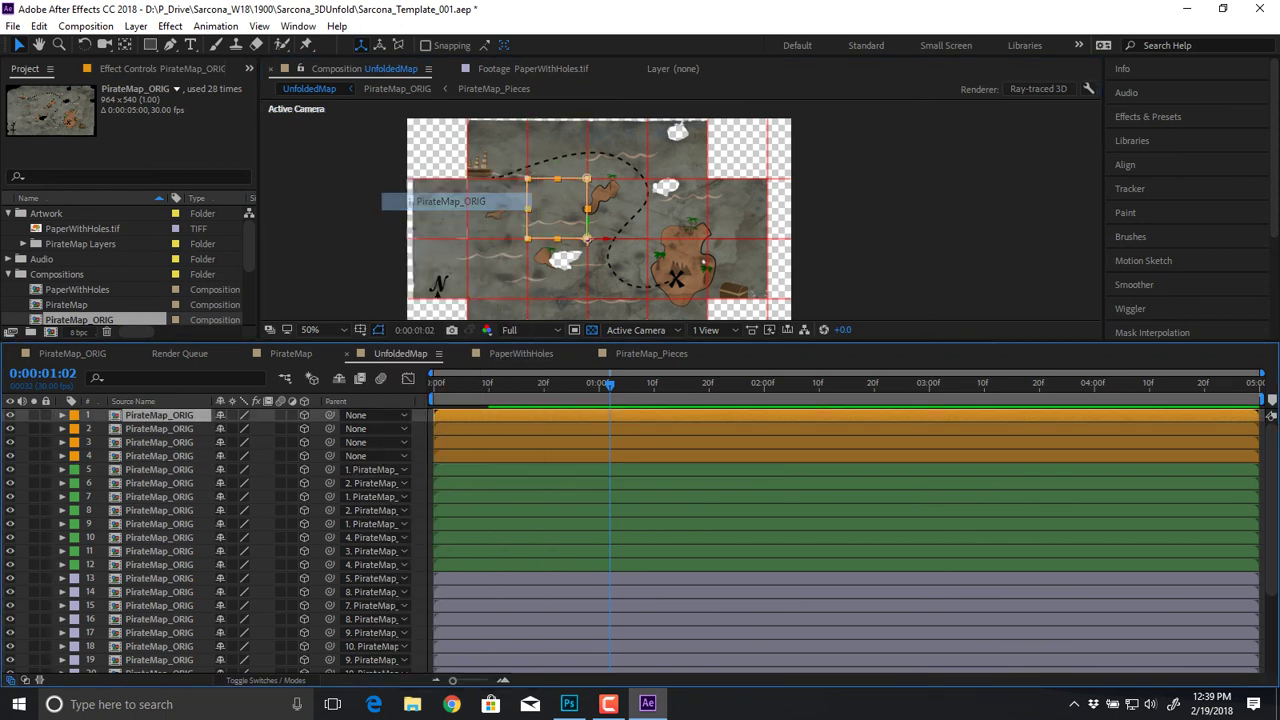
Step: Check the parent assignments down the layer list, enlarge the composition view, and preview the map unfolding from the first frame
scroll(390, 512, down, 3)
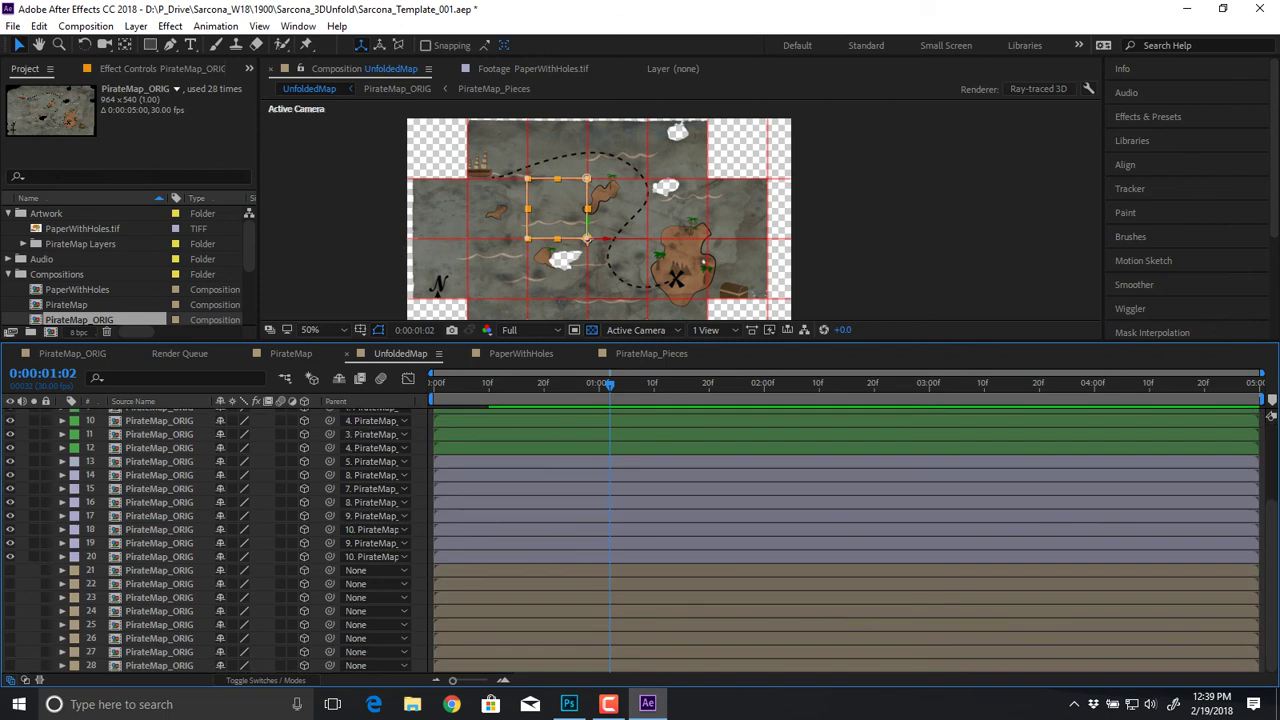
drag(560, 270, 593, 234)
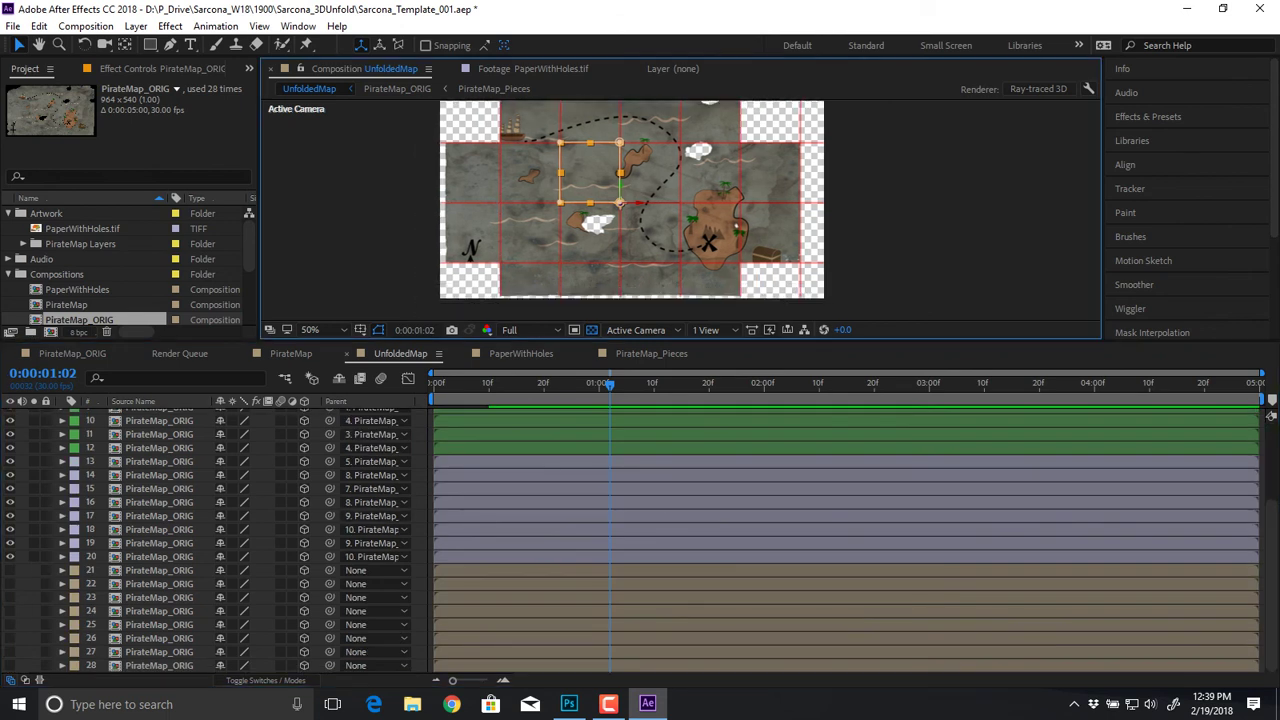
drag(560, 341, 560, 421)
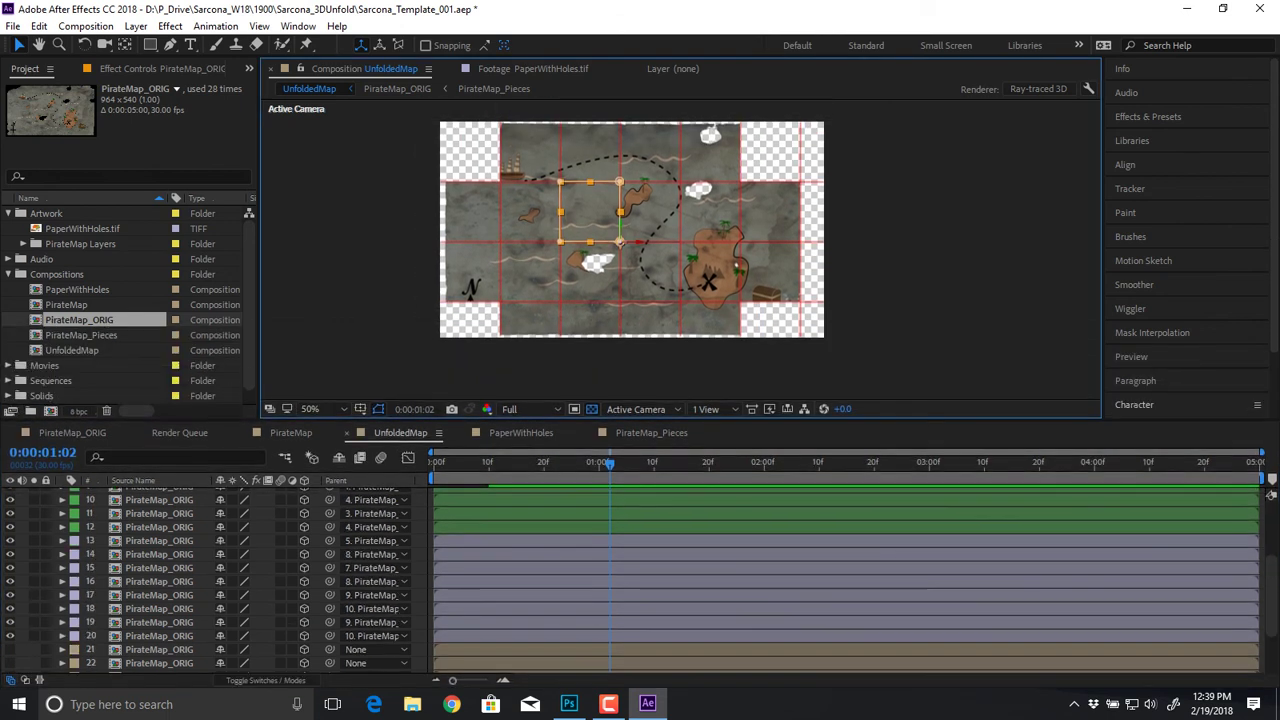
drag(610, 463, 456, 464)
key(space)
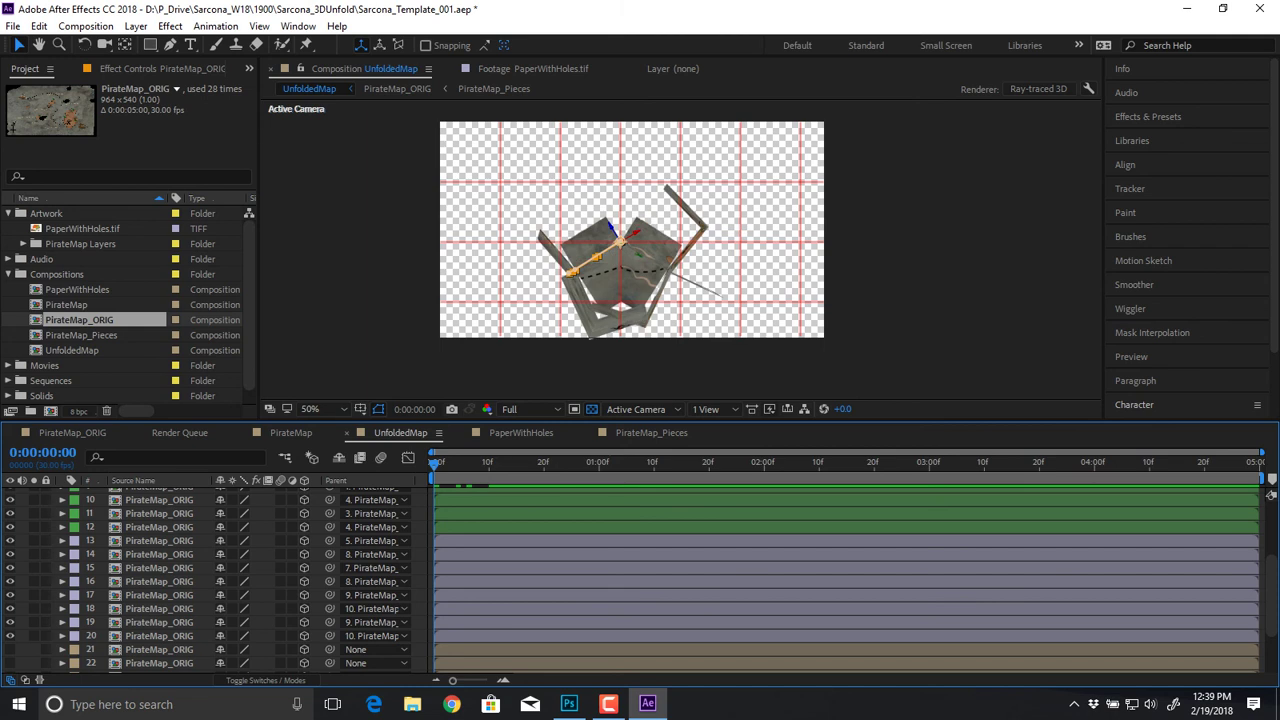
key(space)
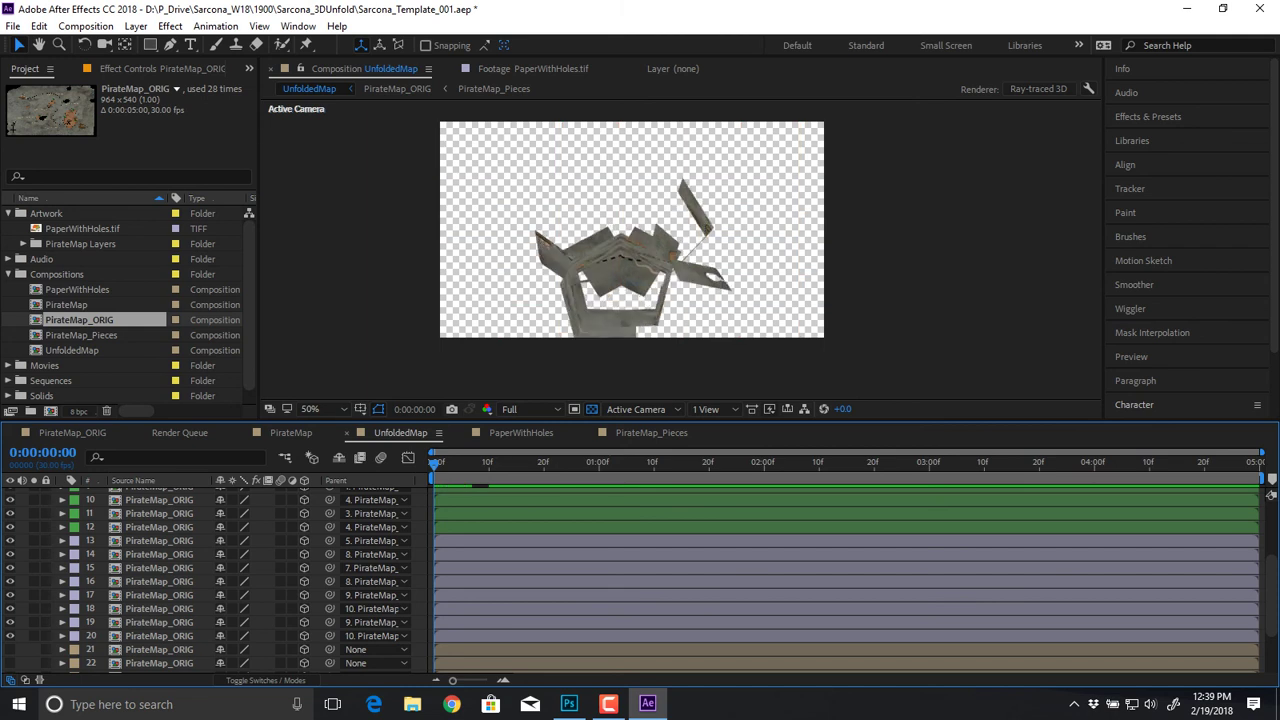
key(space)
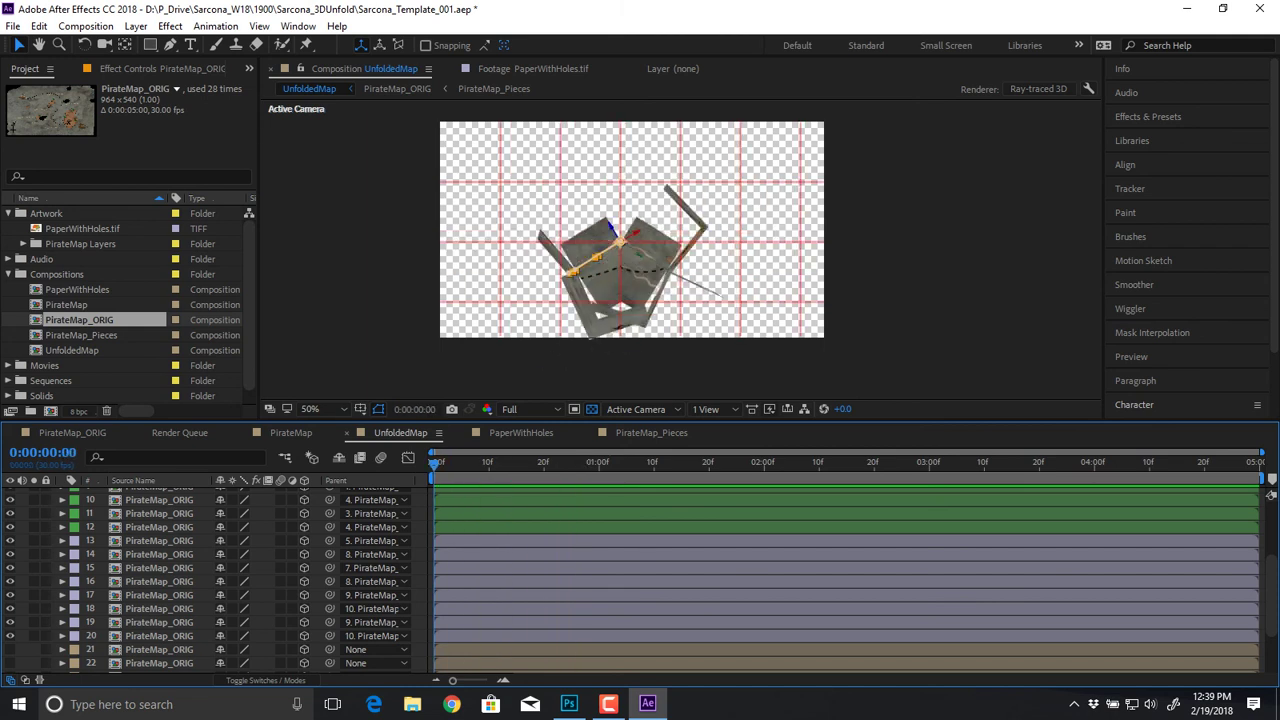
key(space)
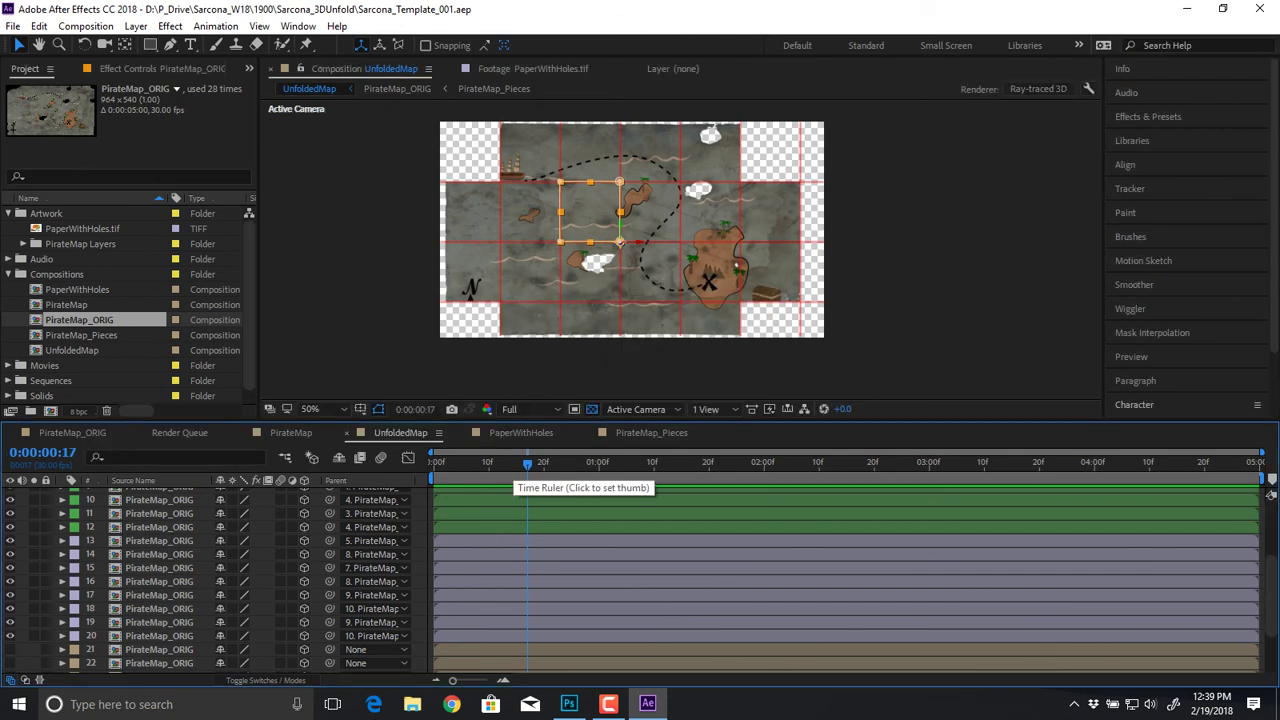
Step: Save the project under a new file name ending in 3DUnfold_001
key(ctrl+shift+s)
click(370, 353)
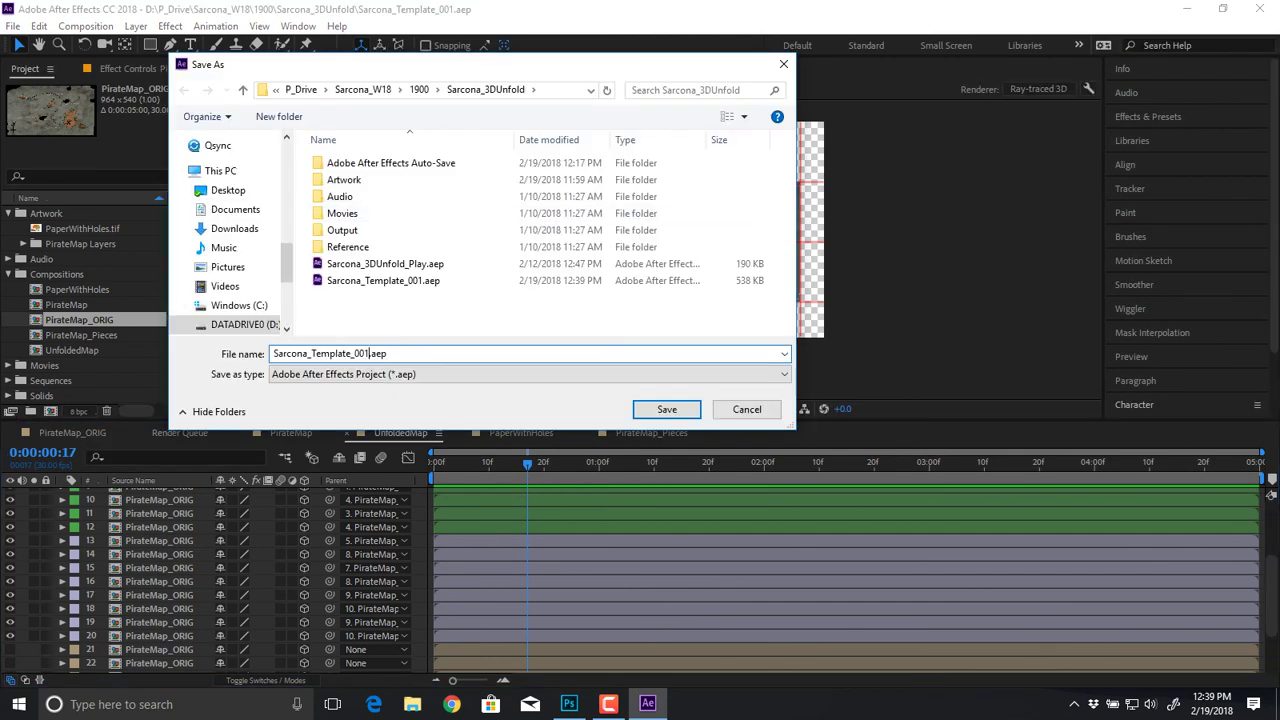
key(BackSpace)
key(BackSpace)
key(BackSpace)
key(BackSpace)
key(BackSpace)
key(BackSpace)
key(BackSpace)
key(BackSpace)
key(BackSpace)
key(BackSpace)
key(BackSpace)
key(BackSpace)
text(3DUnfold_001)
key(Return)
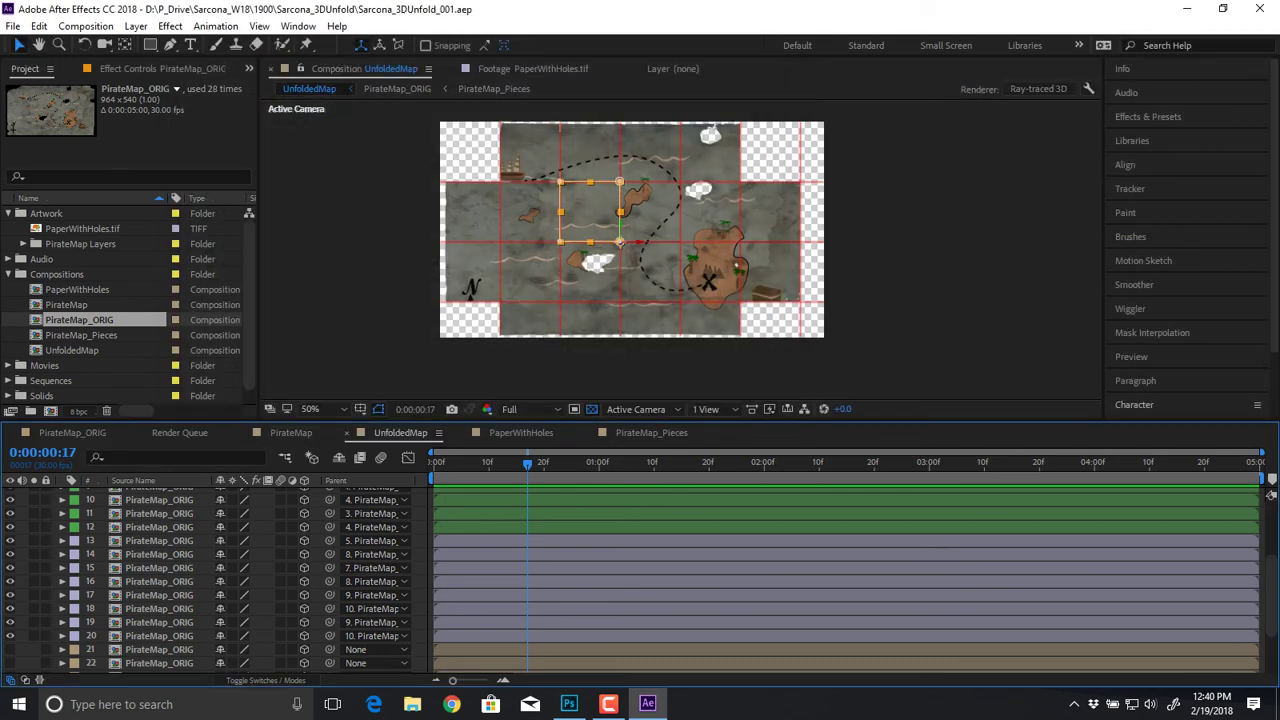
Step: Select all map layers, reveal their X and Y Rotation keyframes, and apply Easy Ease to every one
click(159, 636)
scroll(159, 636, up, 3)
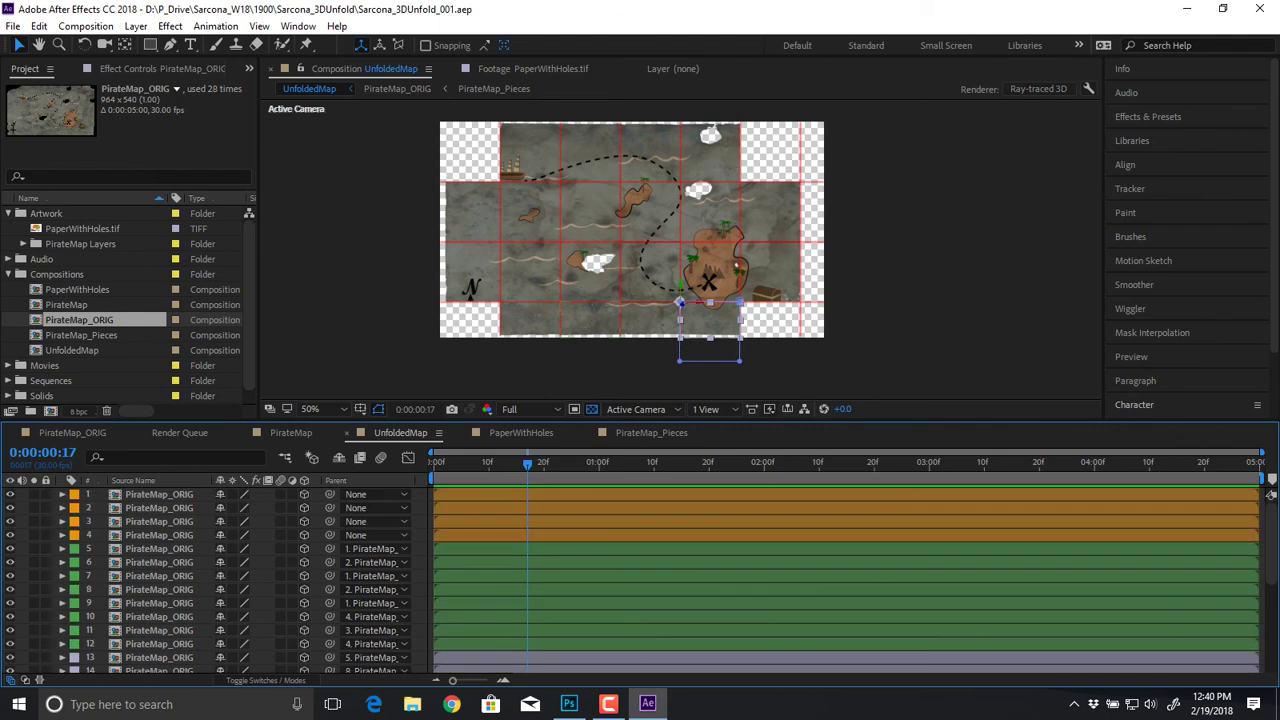
key(ctrl+a)
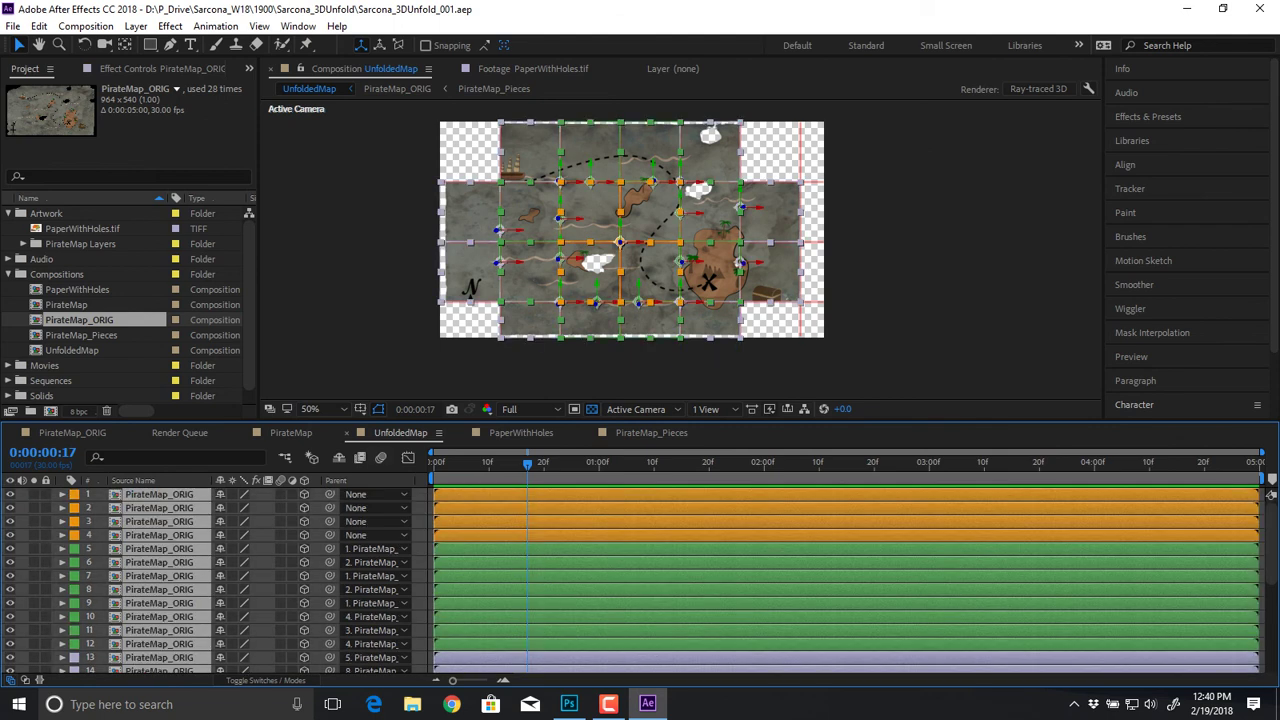
key(u)
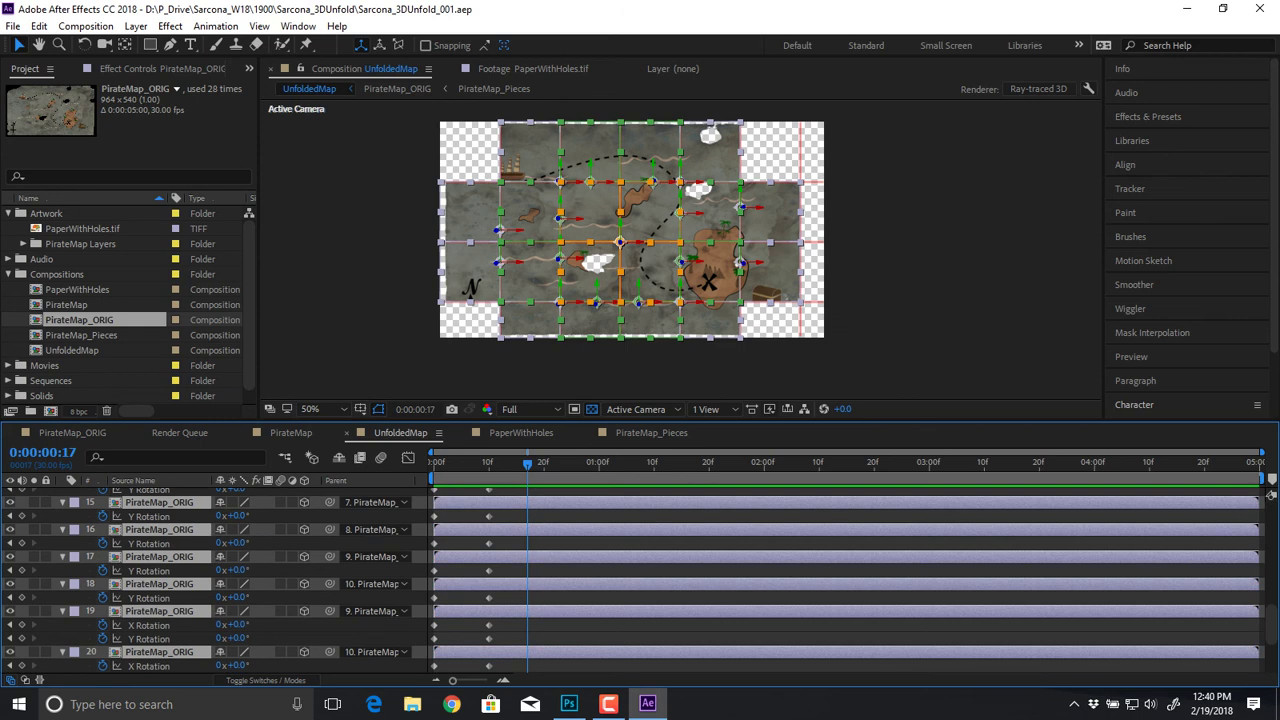
scroll(1270, 494, down, 3)
scroll(1271, 494, up, 10)
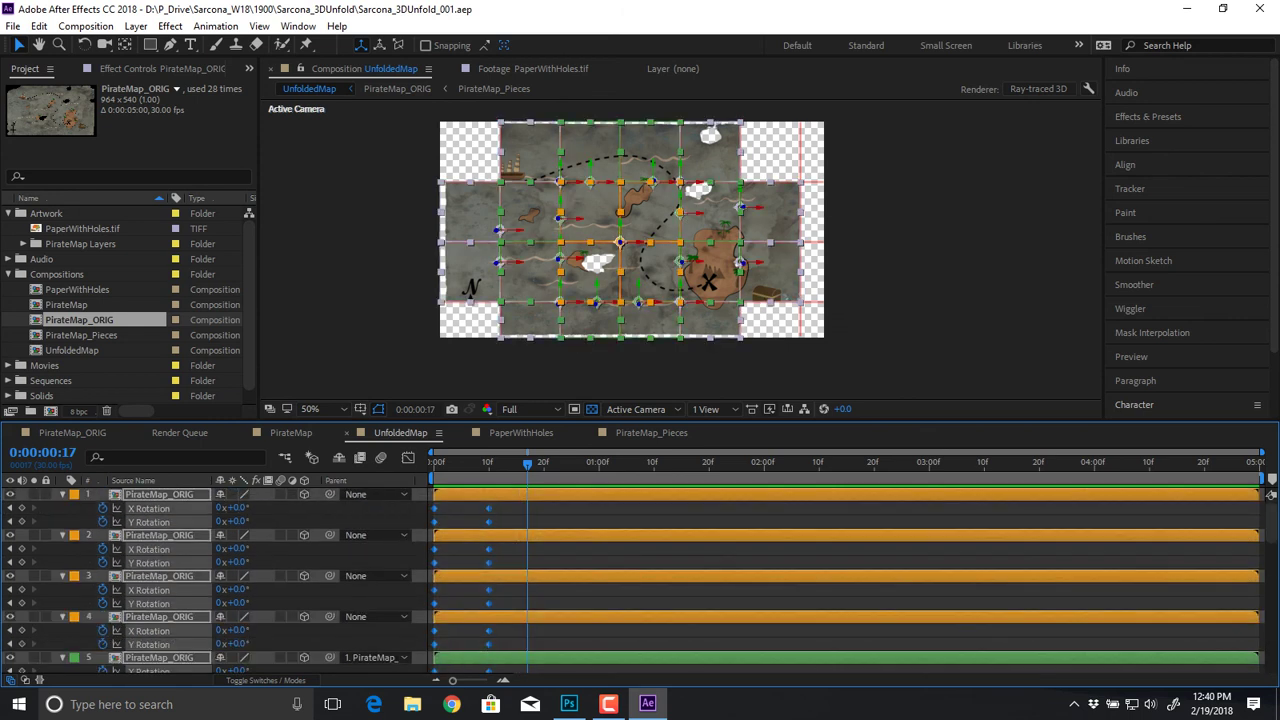
right_click(435, 508)
mouse_move(540, 495)
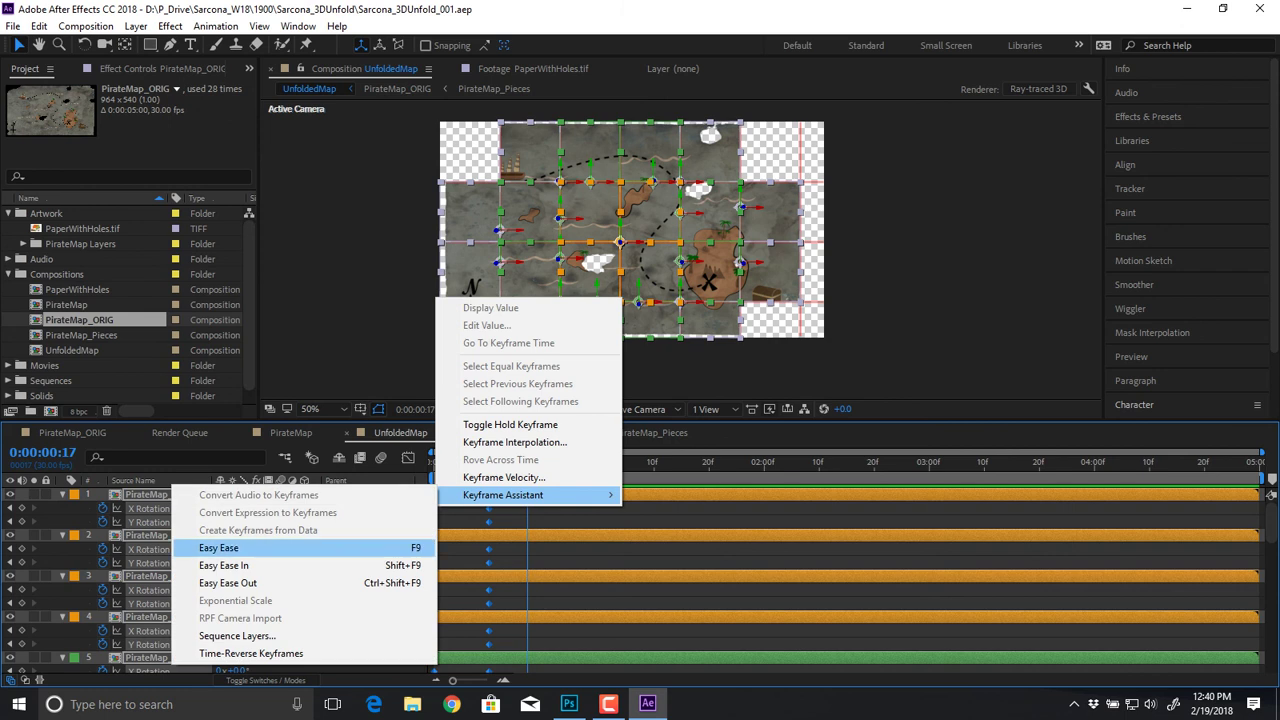
click(219, 548)
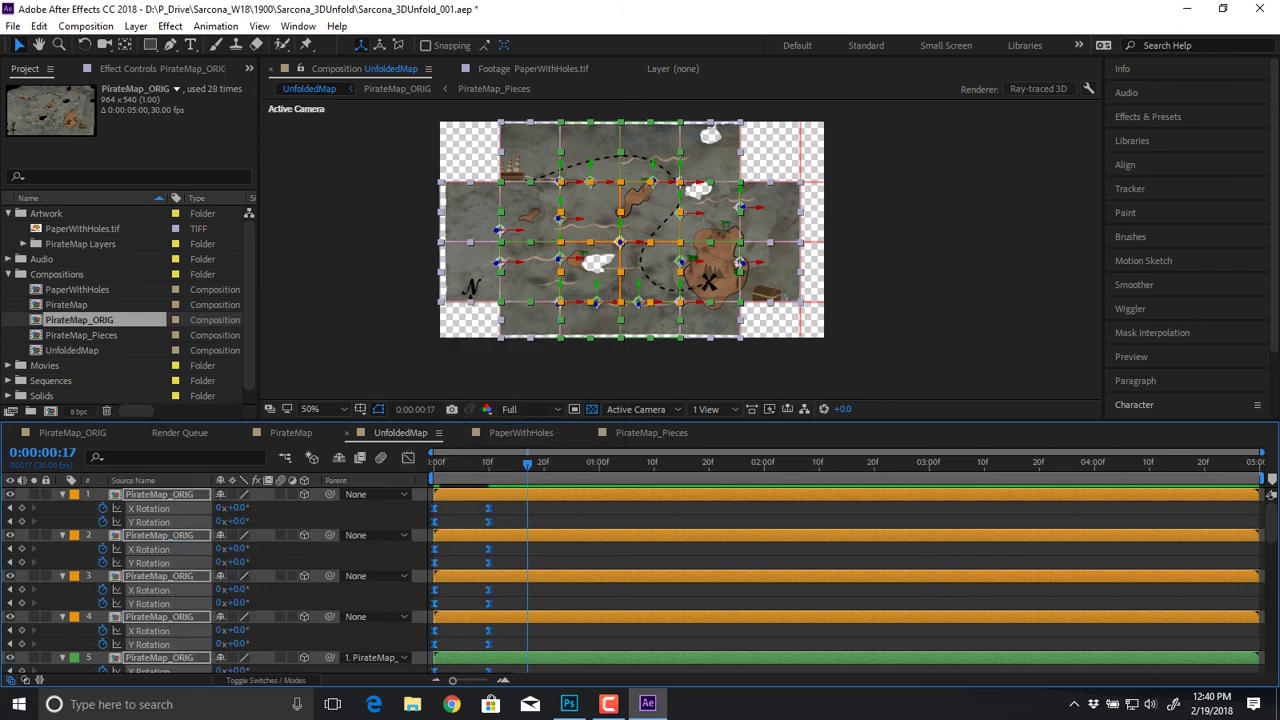
Step: Examine the eased rotation curves in the Graph Editor and play the unfolding from the first frame
click(408, 457)
drag(527, 550, 430, 577)
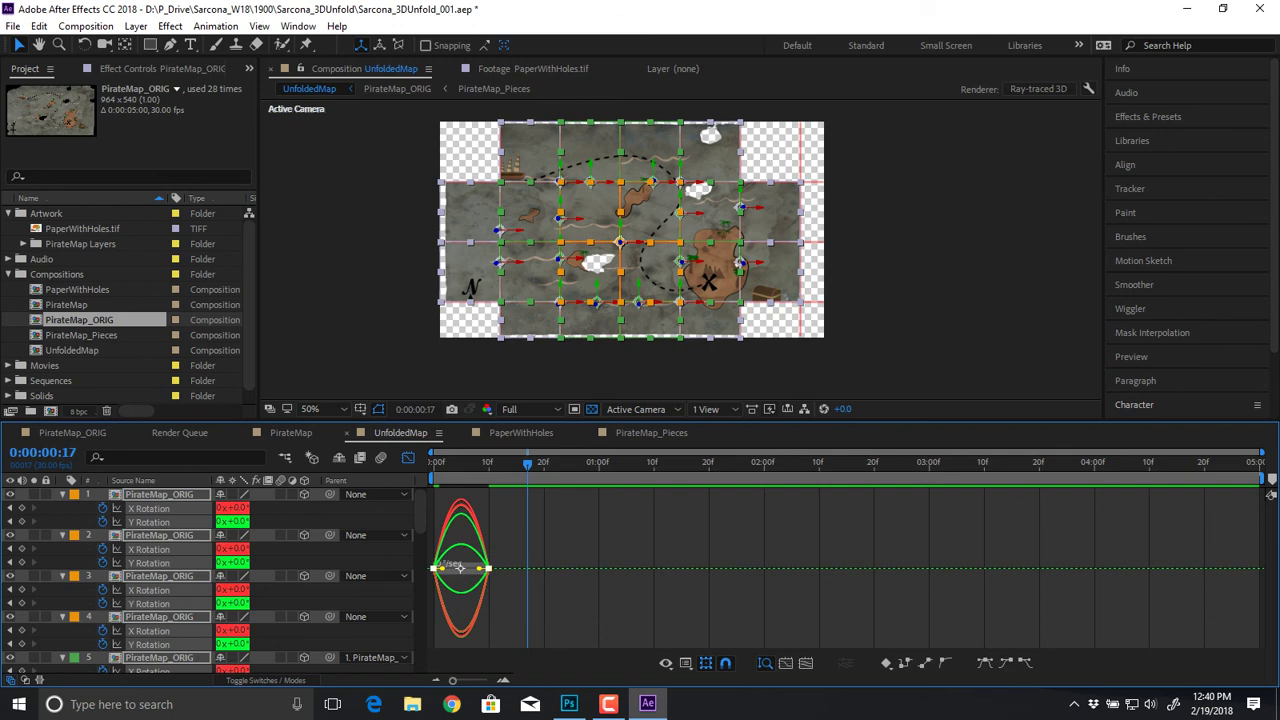
key(space)
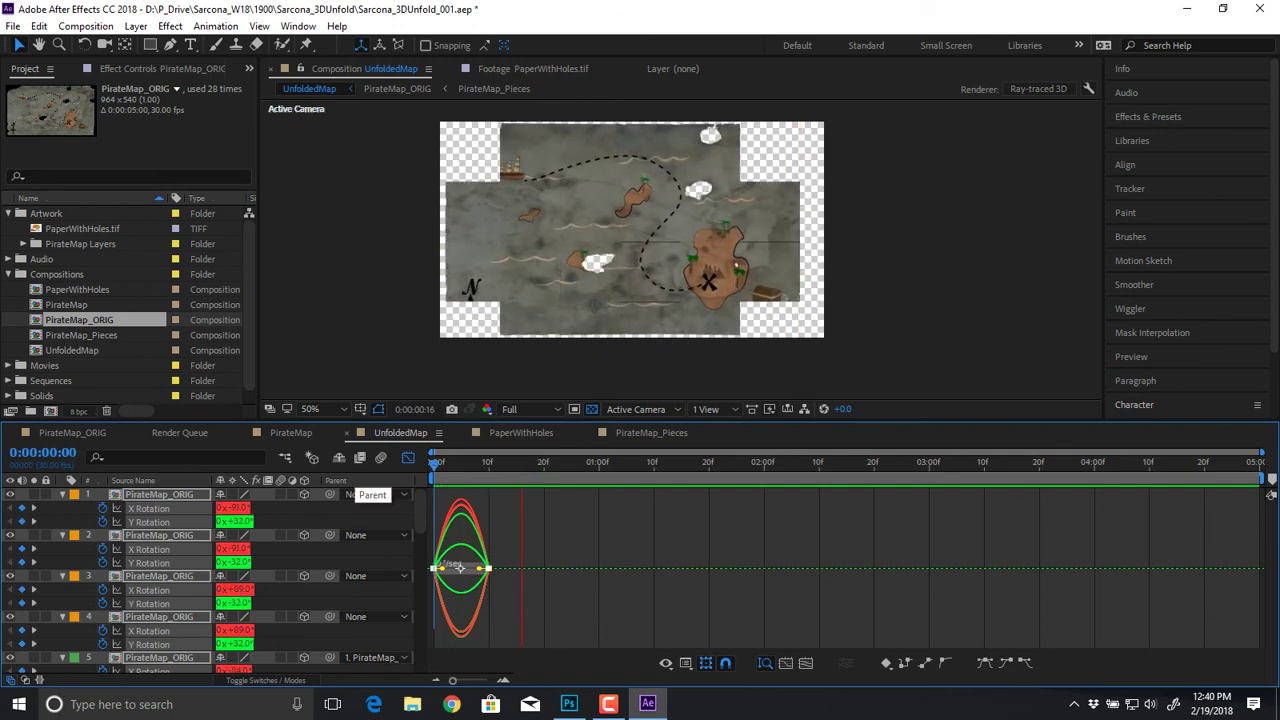
key(space)
key(Home)
key(Page_Down)
key(Page_Down)
key(Page_Down)
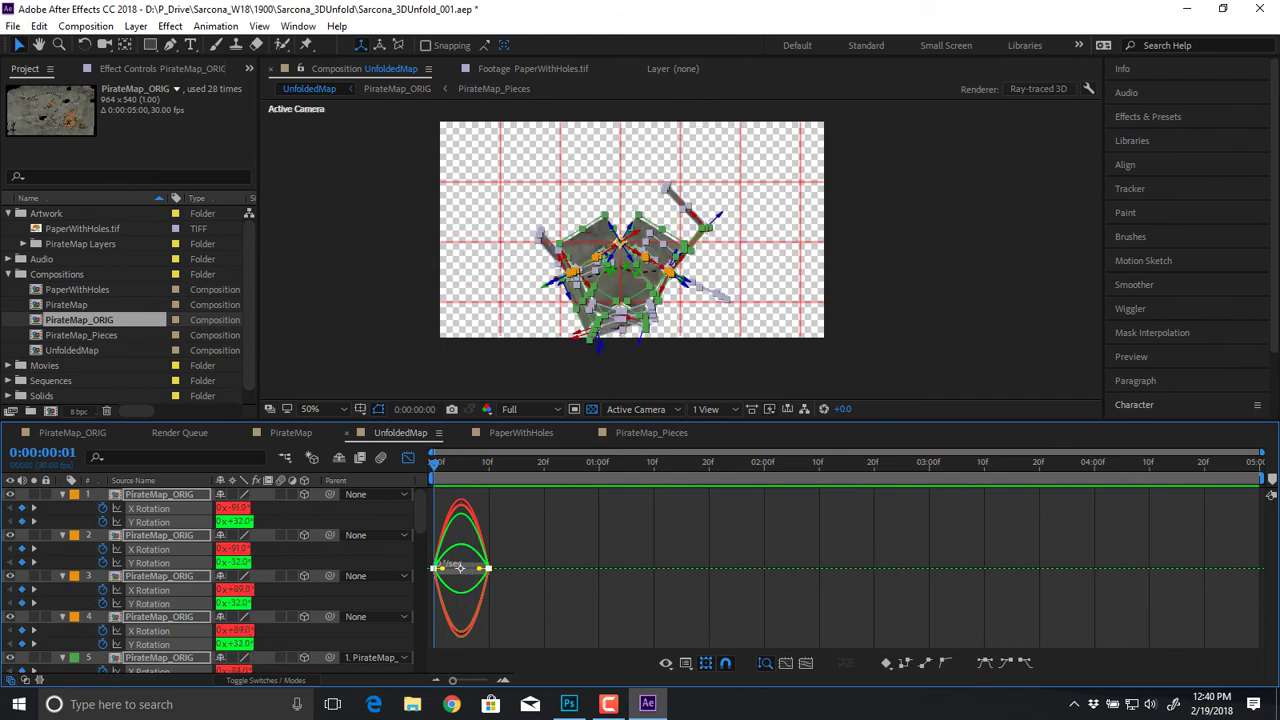
Step: Return to the layer bar view with all keyframed properties collapsed, and select the four center pieces on layers 1 to 4
key(shift+F3)
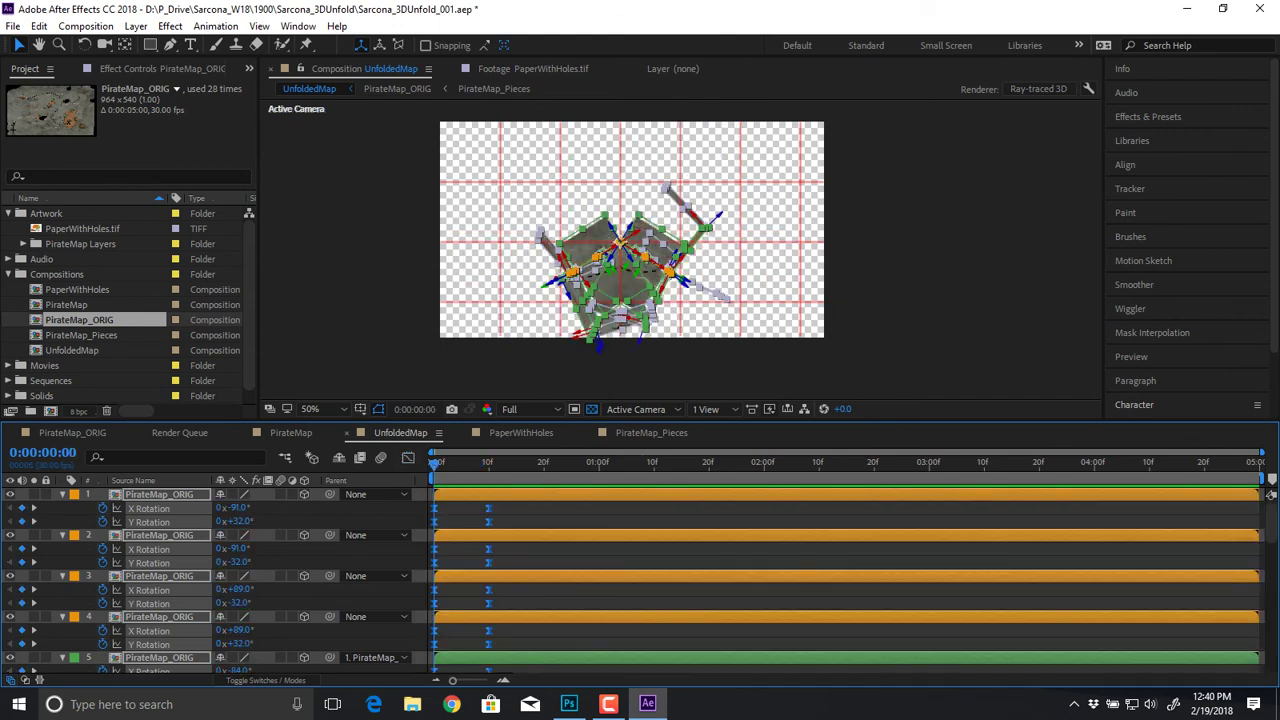
key(u)
key(F2)
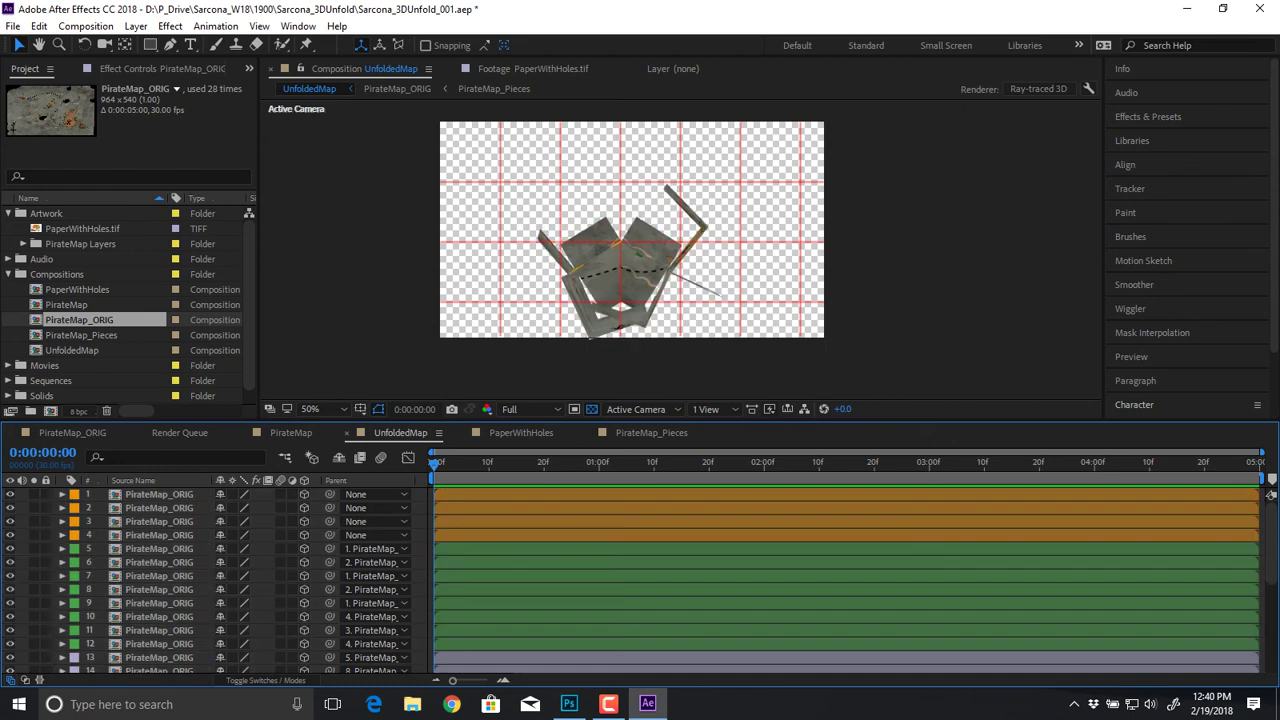
click(160, 494)
shift+click(160, 521)
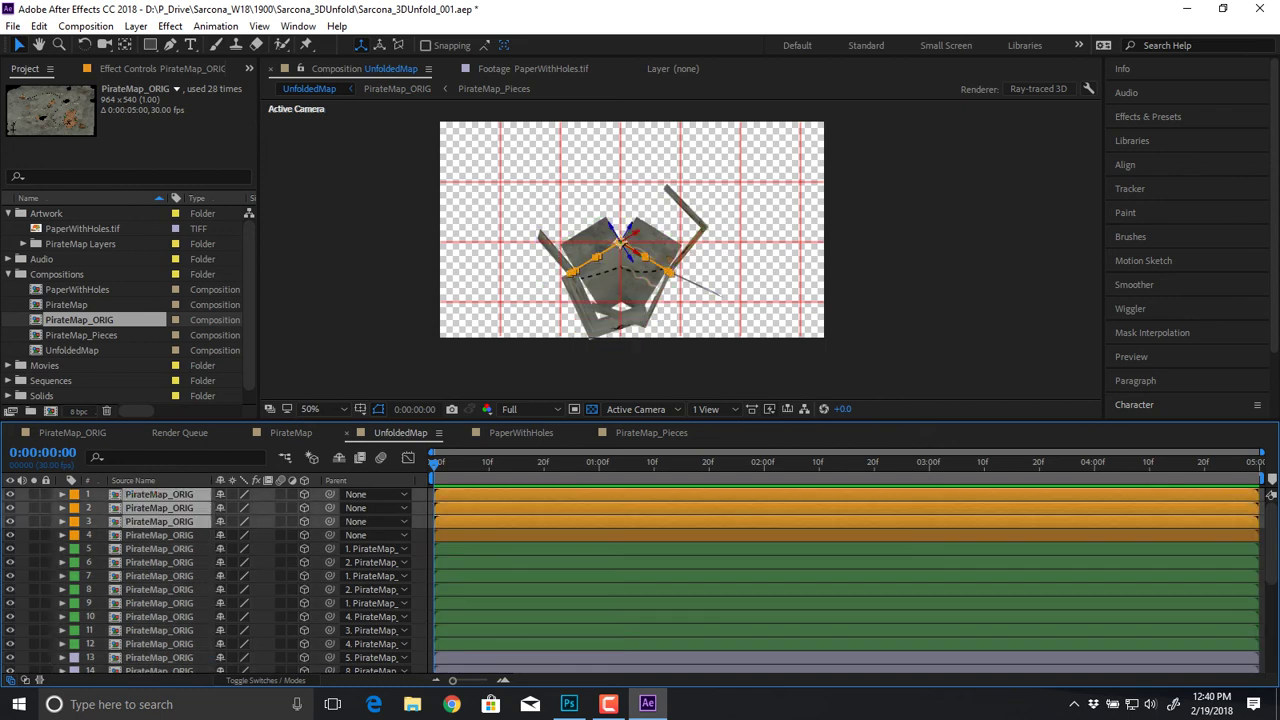
shift+click(160, 535)
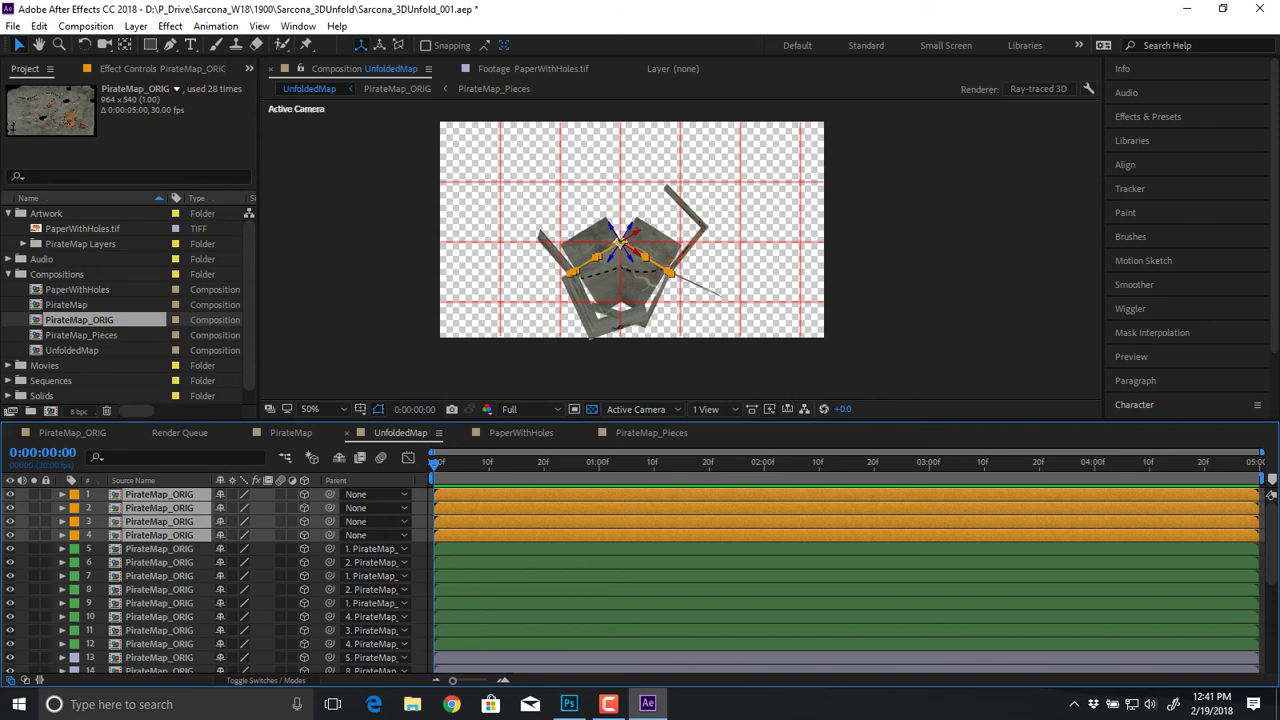
Step: Shift the eight green layers, 5 to 12, later in time by 10 frames
click(159, 549)
shift+click(159, 644)
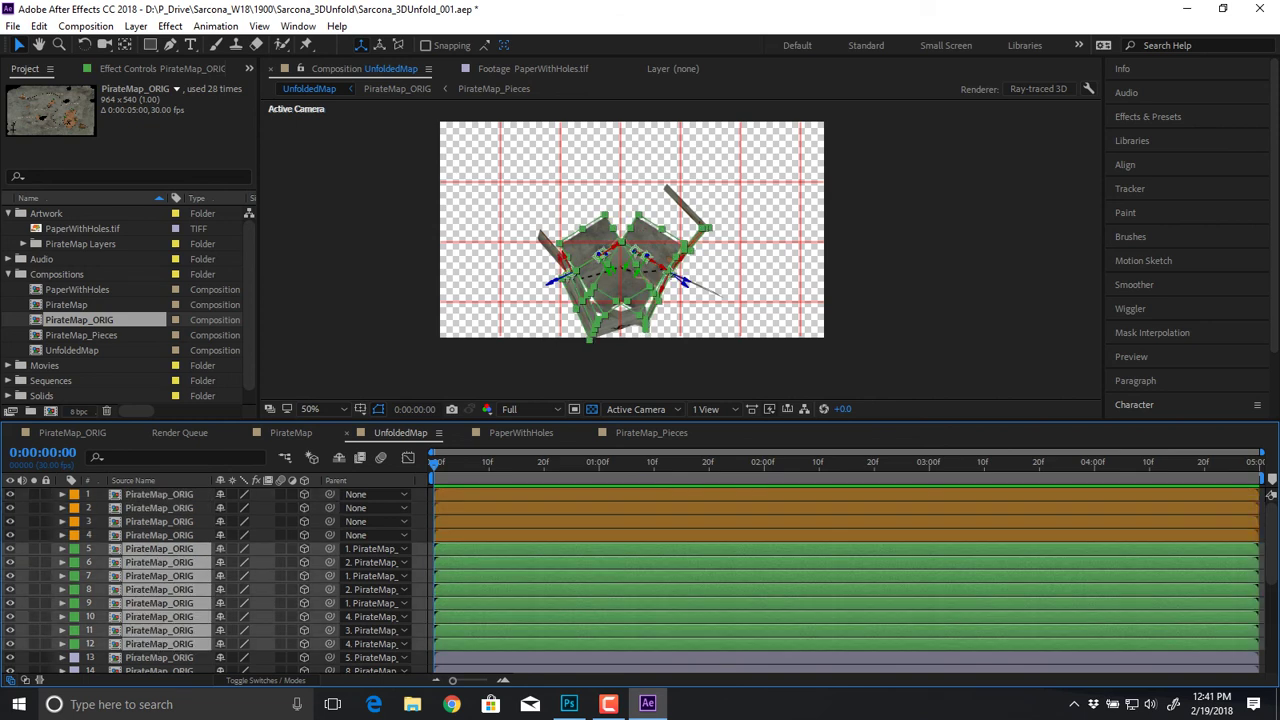
key(alt+Page_Down)
key(alt+Page_Down)
key(alt+Page_Down)
key(alt+Page_Down)
key(alt+Page_Down)
key(alt+Page_Down)
key(alt+Page_Down)
key(alt+Page_Down)
key(alt+Page_Down)
key(alt+Page_Down)
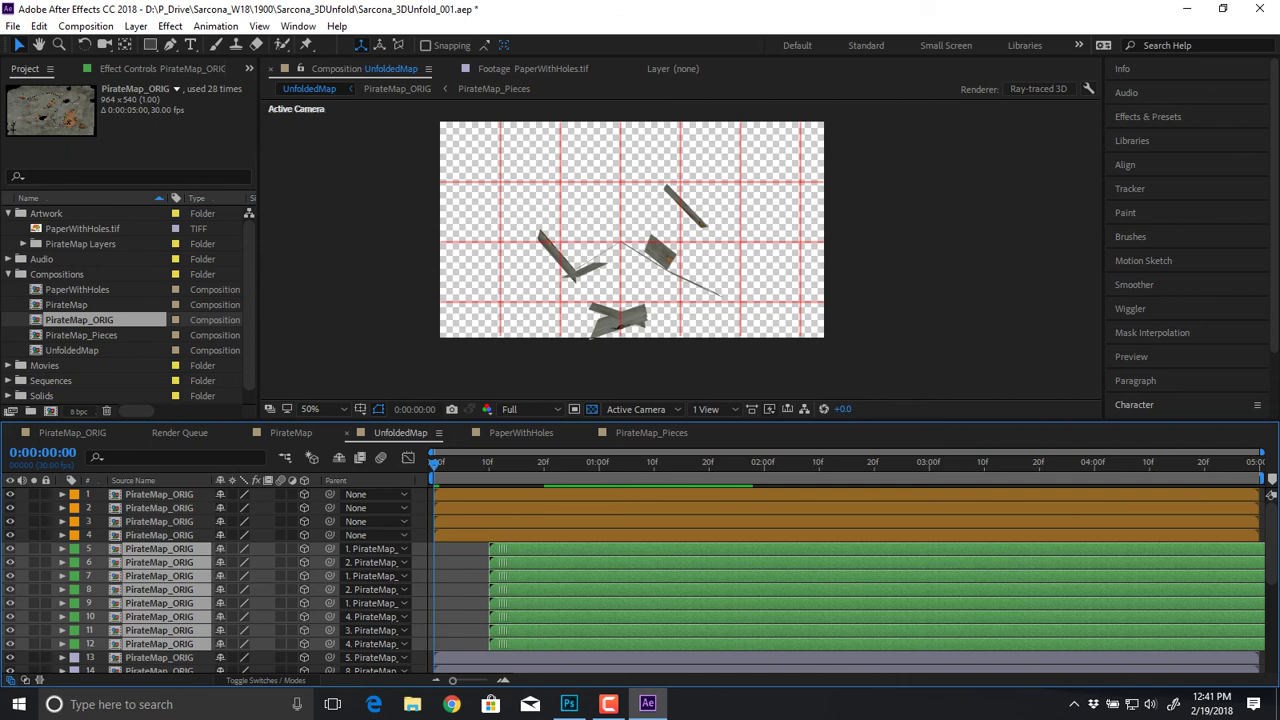
Step: Shift the eight lavender outer layers, 13 to 20, later in time by 20 frames
scroll(1271, 495, down, 3)
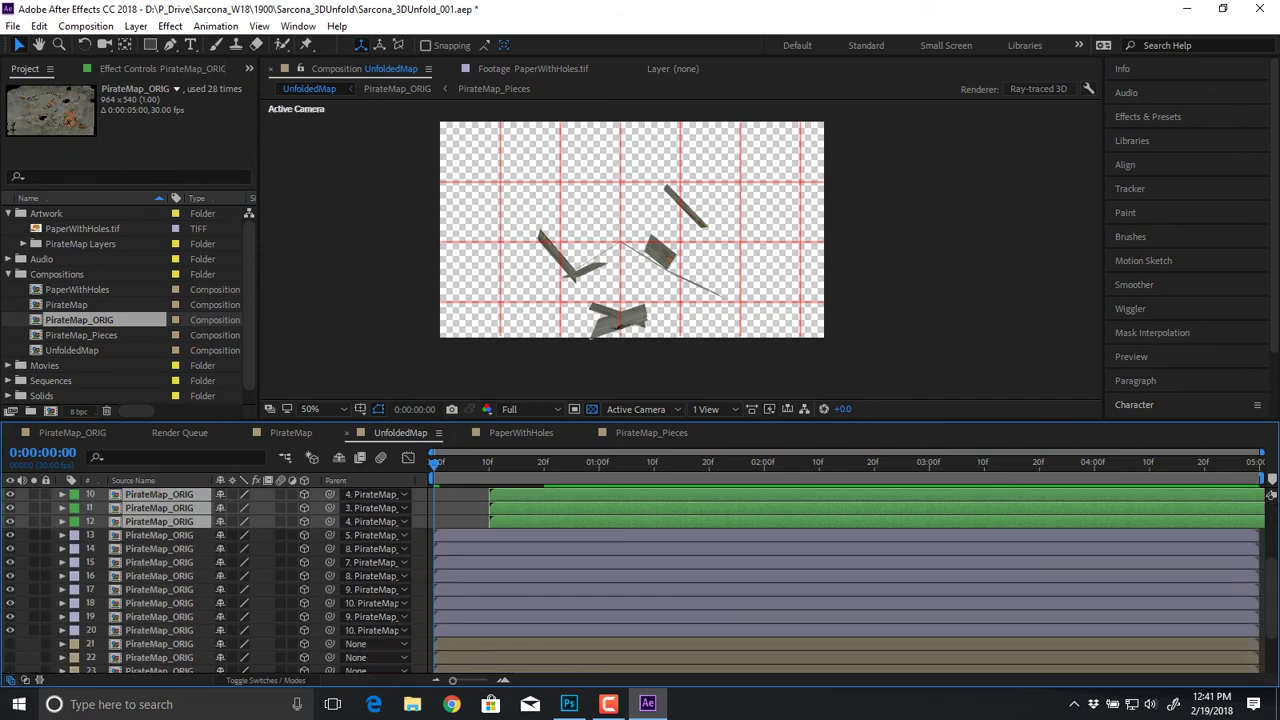
key(ctrl+Down)
key(ctrl+shift+Down)
key(ctrl+shift+Down)
key(ctrl+shift+Down)
key(ctrl+shift+Down)
key(ctrl+shift+Down)
key(ctrl+shift+Down)
key(ctrl+shift+Down)
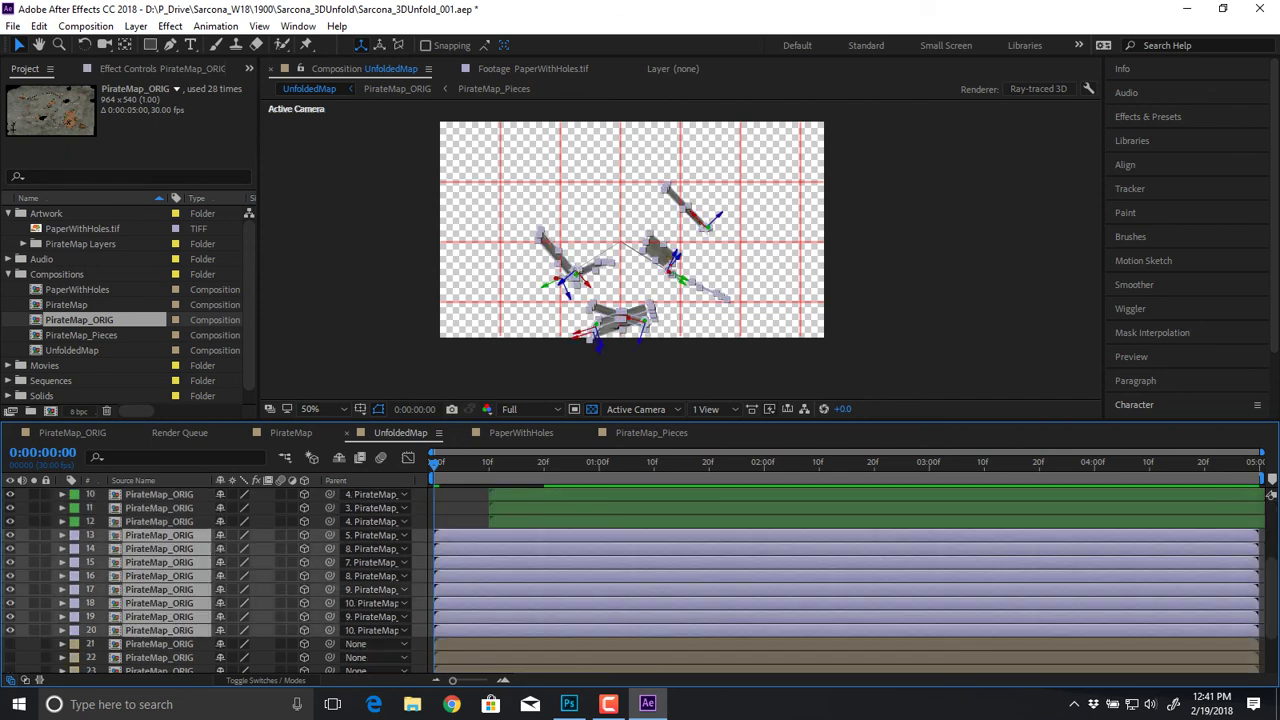
key(alt+shift+Page_Down)
key(alt+shift+Page_Down)
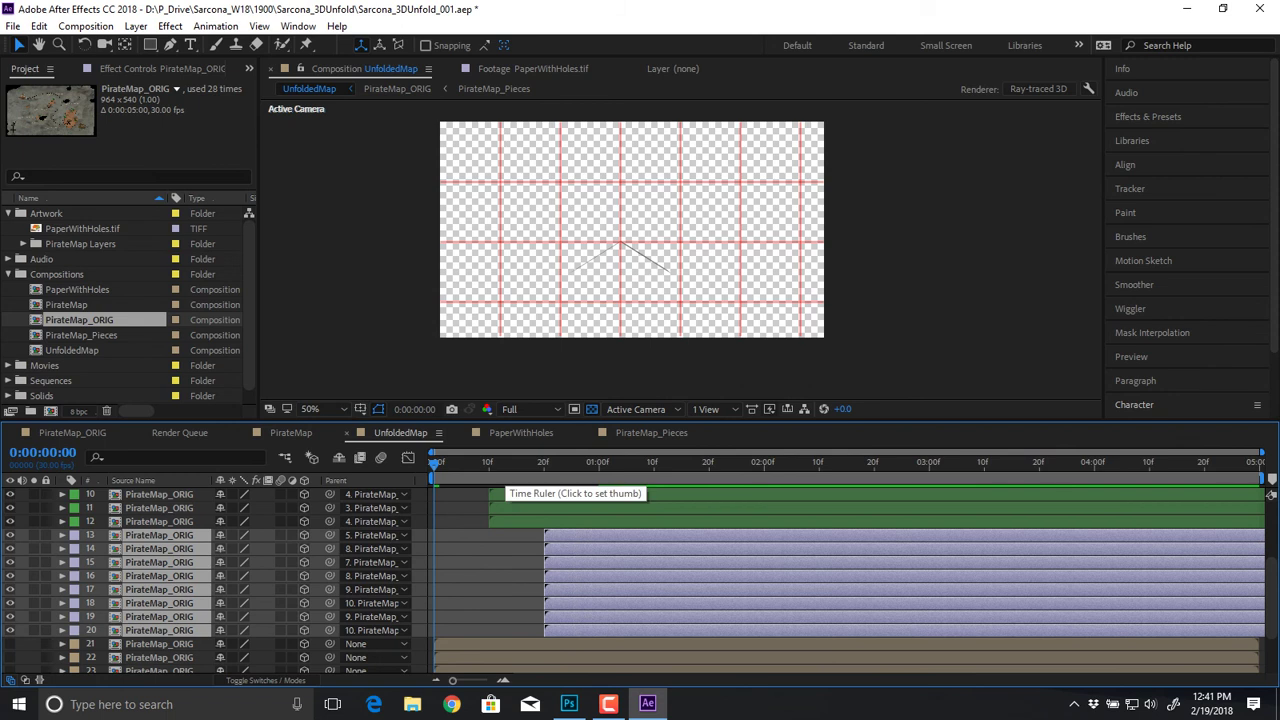
Step: Preview the staggered unfolding, and reveal the rotation properties of layer 14, the upper-right corner piece, at frame 20
key(space)
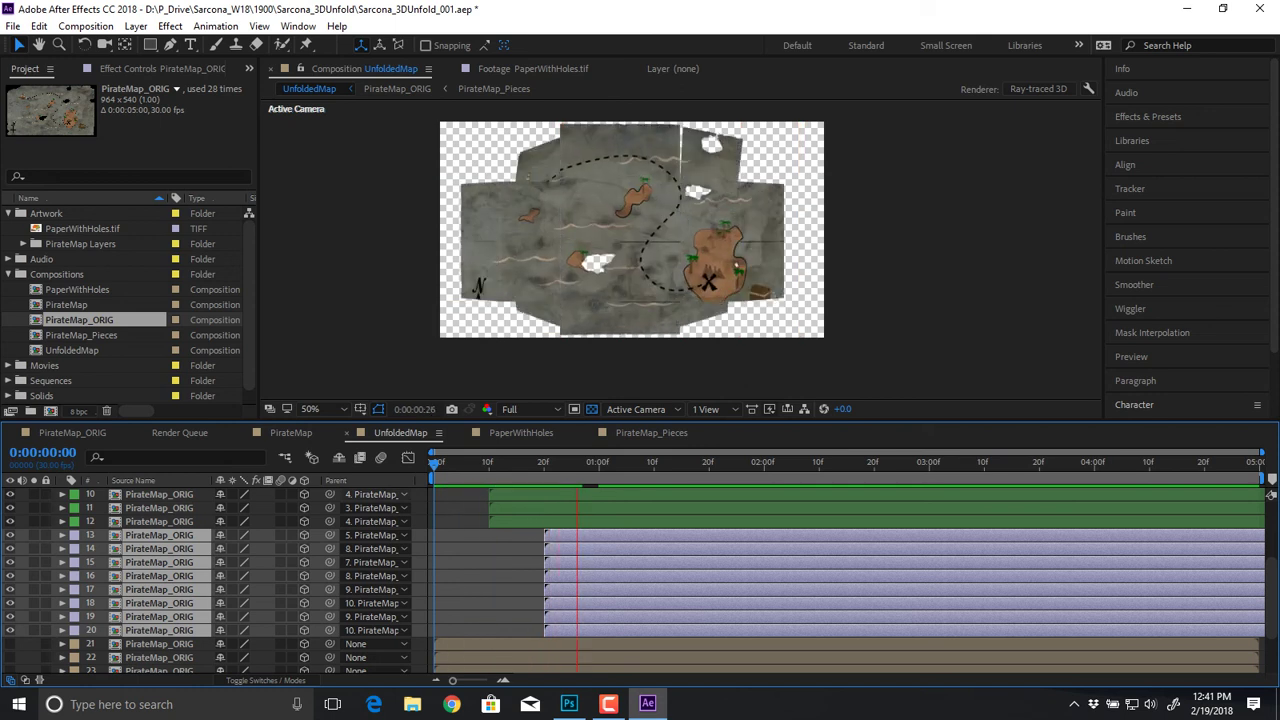
key(space)
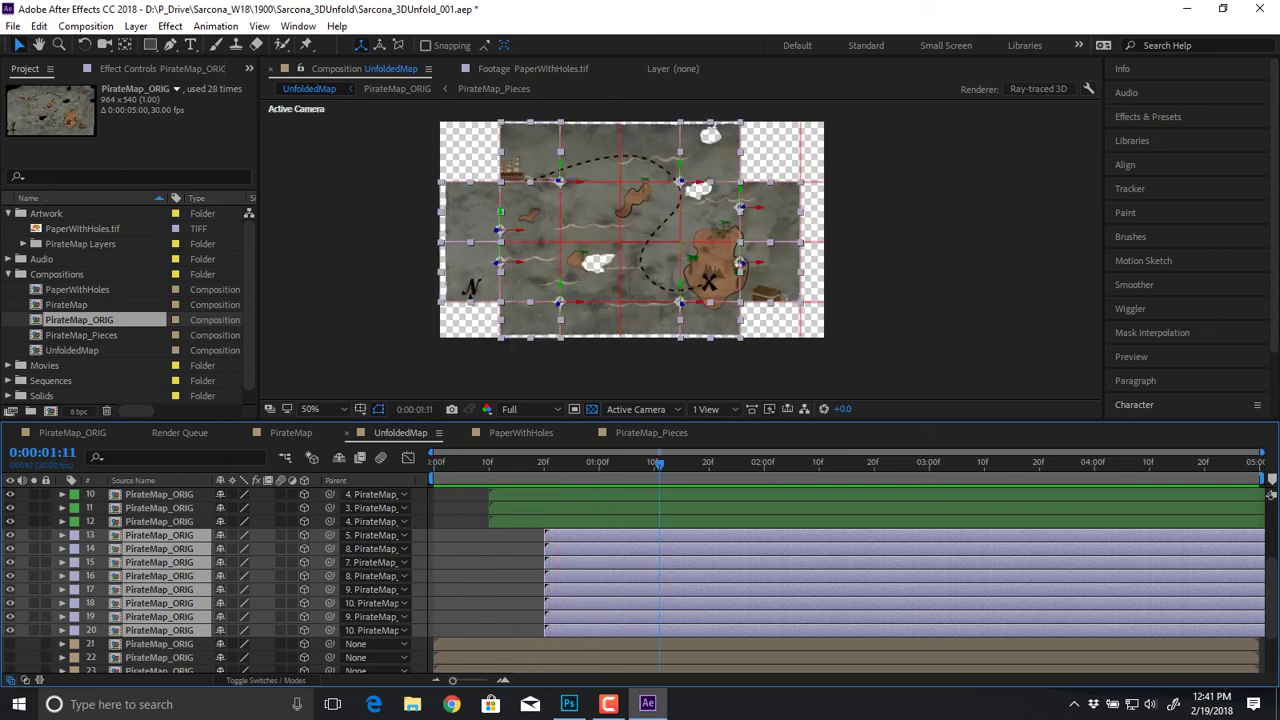
drag(532, 463, 566, 463)
key(ctrl+shift+a)
scroll(794, 279, up, 1)
drag(794, 279, 785, 384)
click(688, 240)
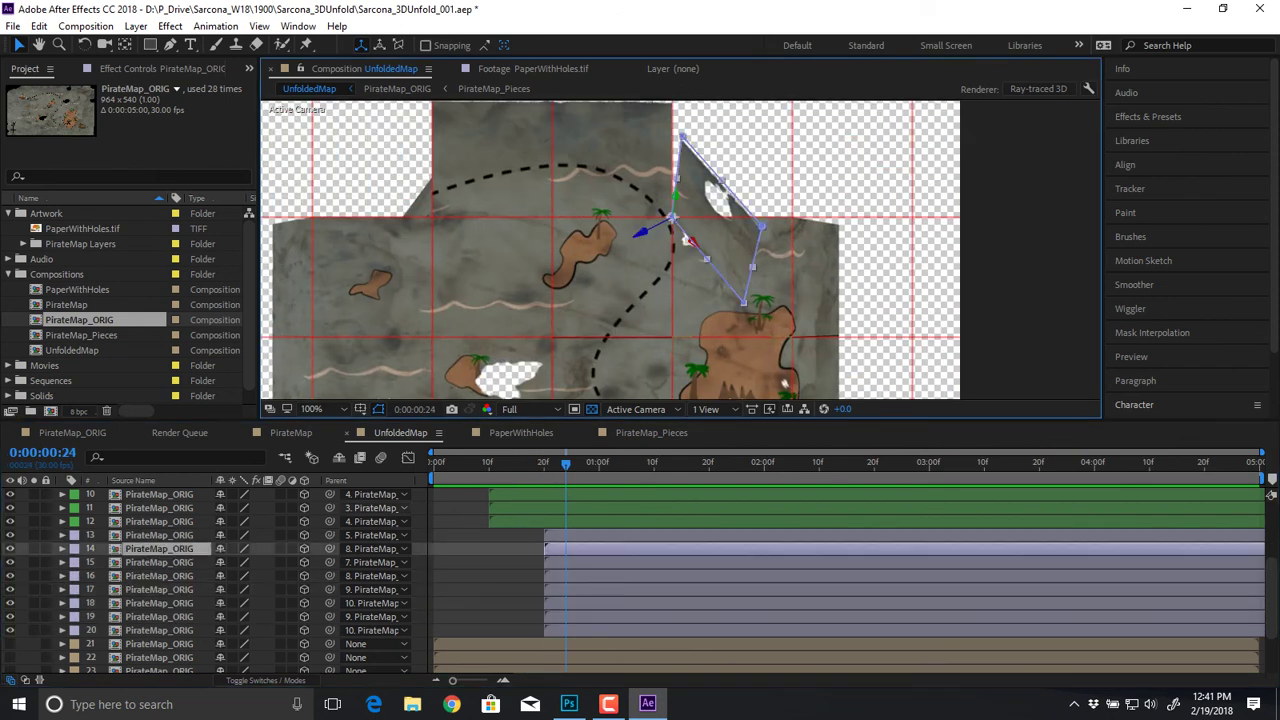
key(r)
drag(566, 463, 544, 463)
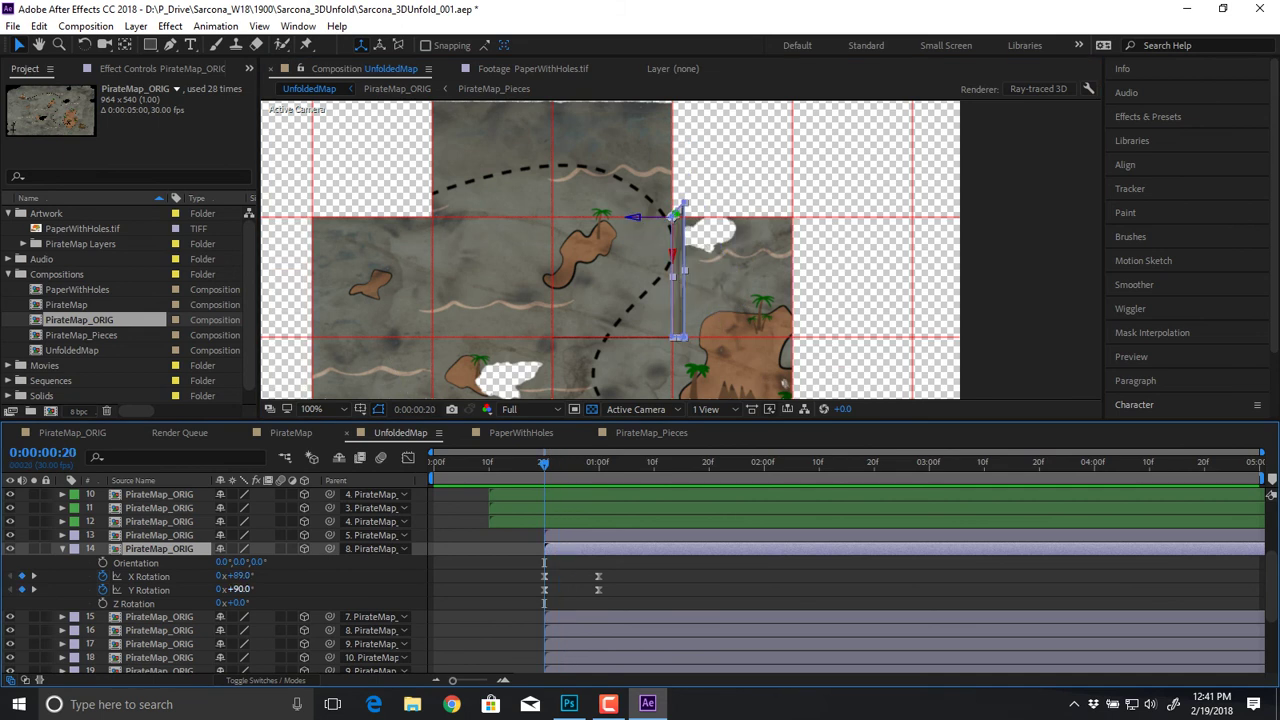
Step: Try alternative rotation values on layer 14 at frame 20, including an X Rotation of -188°, and undo them
drag(234, 589, 160, 589)
key(ctrl+z)
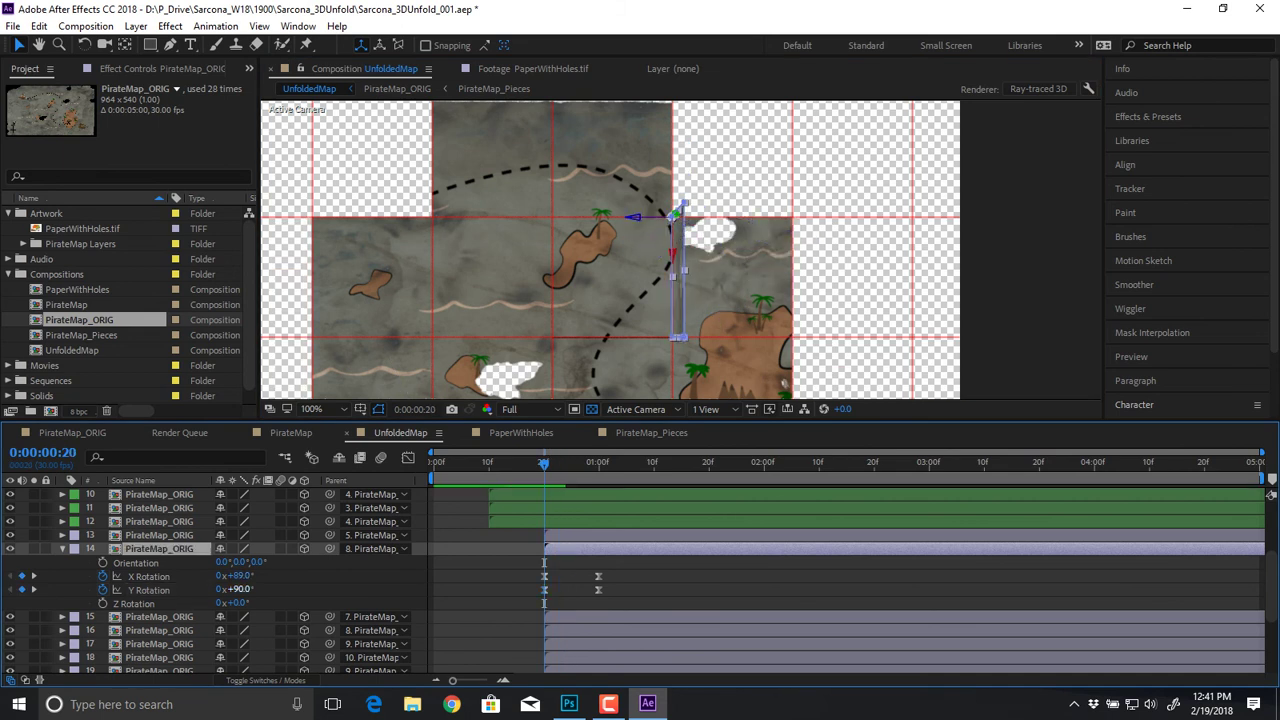
drag(239, 576, 0, 576)
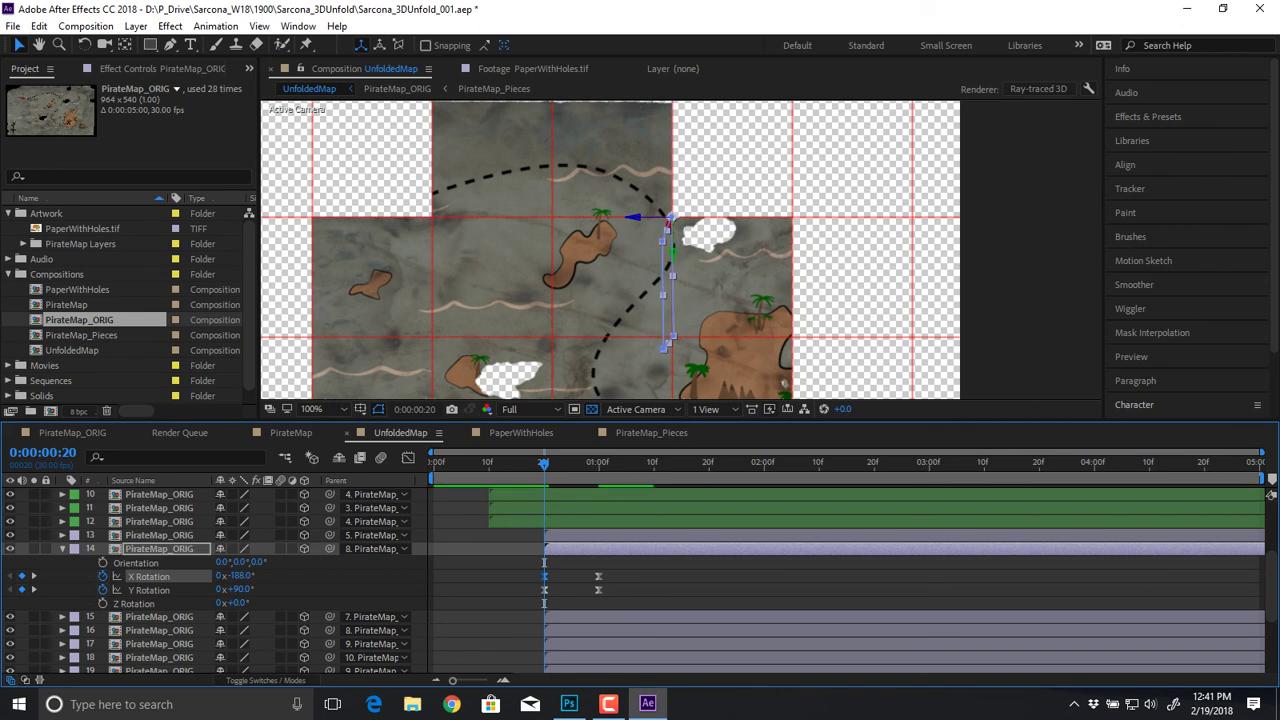
key(space)
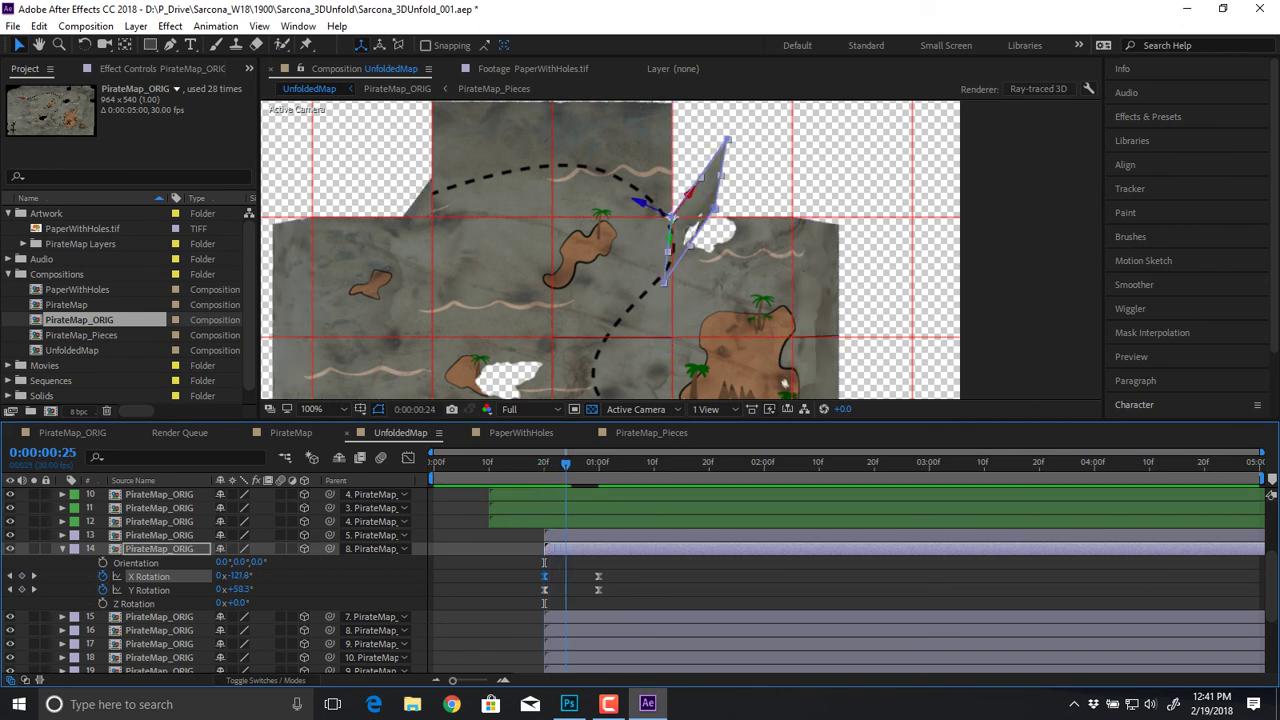
key(space)
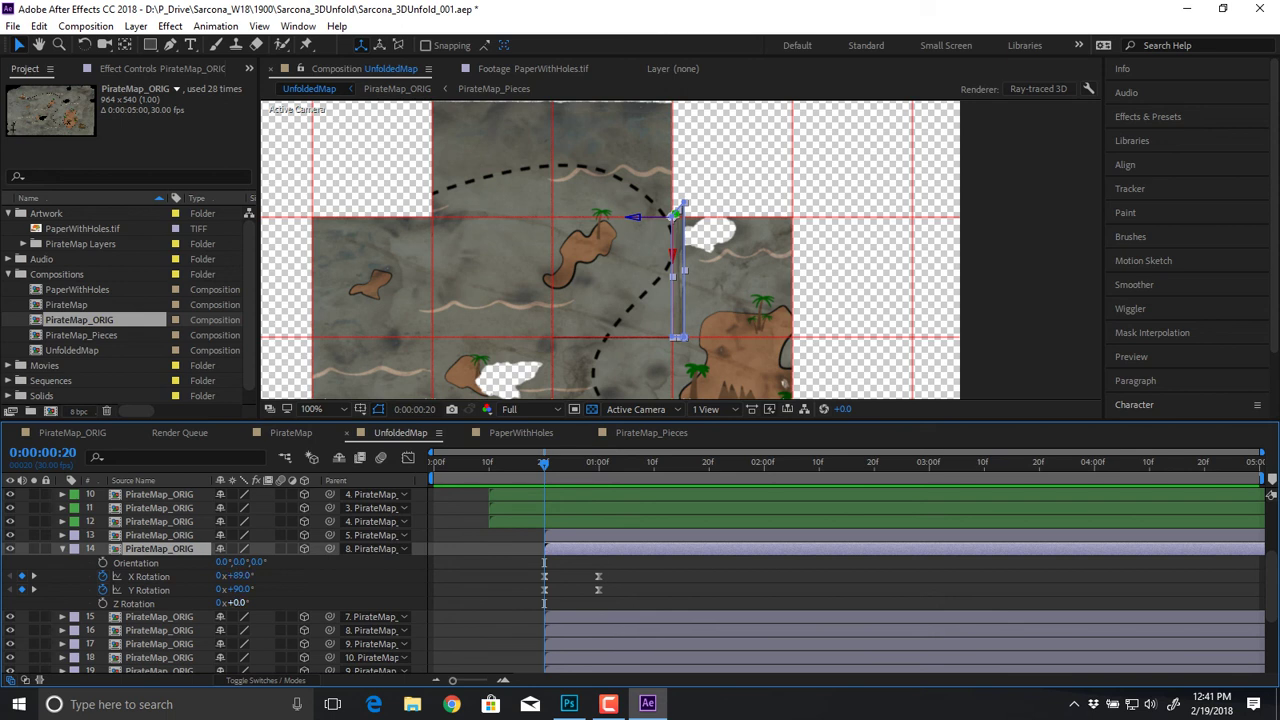
drag(237, 603, 131, 590)
key(ctrl+z)
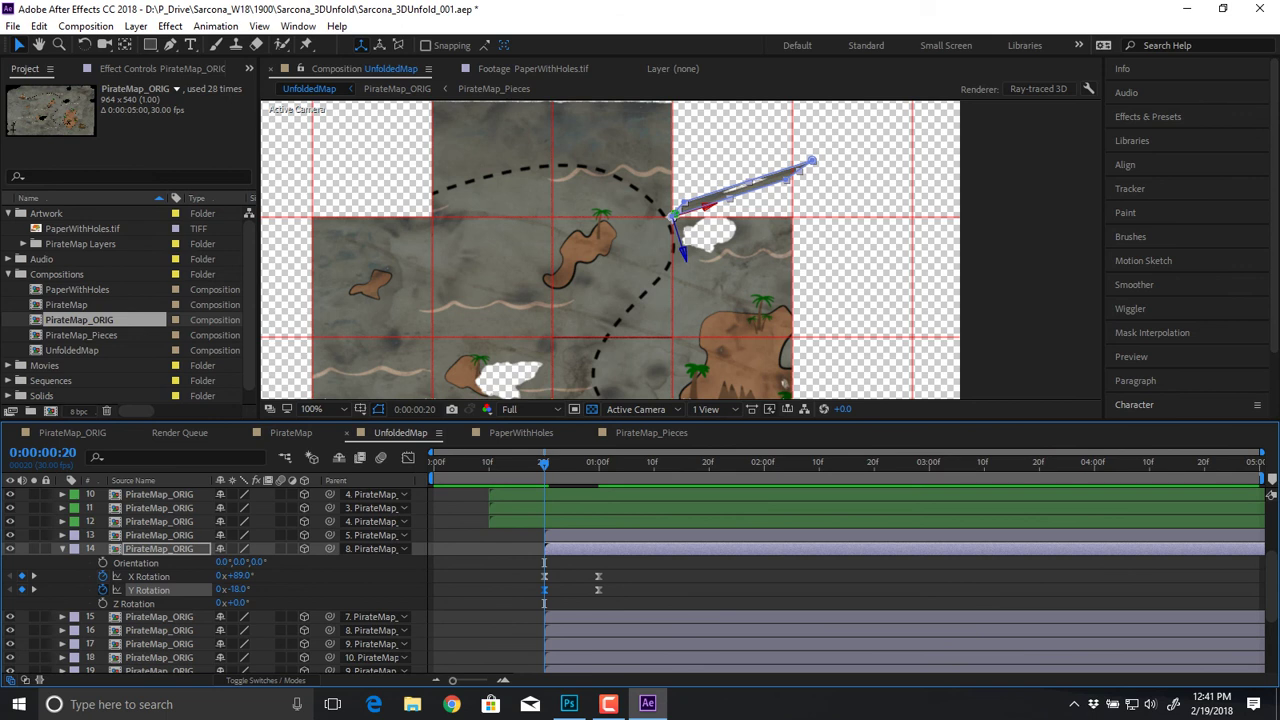
Step: Remove the Y Rotation keyframes from layer 14 and set its Y Rotation to 0°
click(102, 590)
click(238, 590)
text(0)
key(Return)
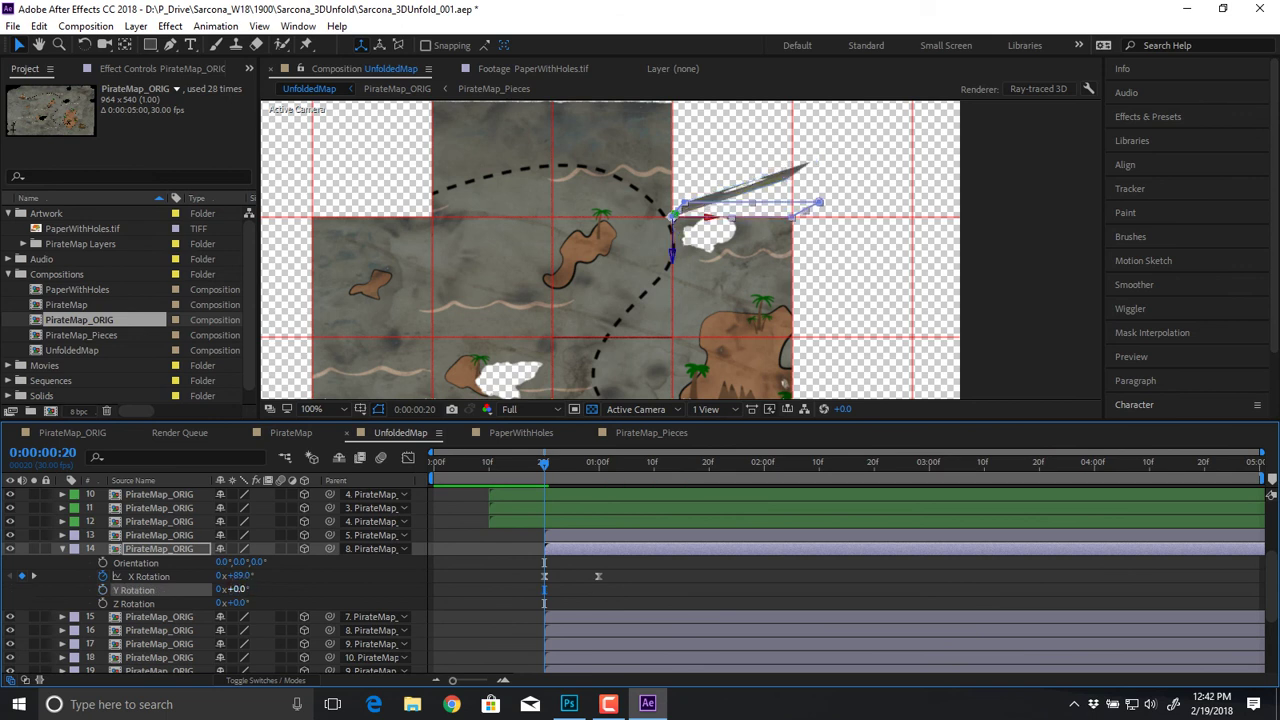
Step: Set layer 14's X Rotation to -89° at frame 20 and preview how the corner piece unfolds
click(239, 576)
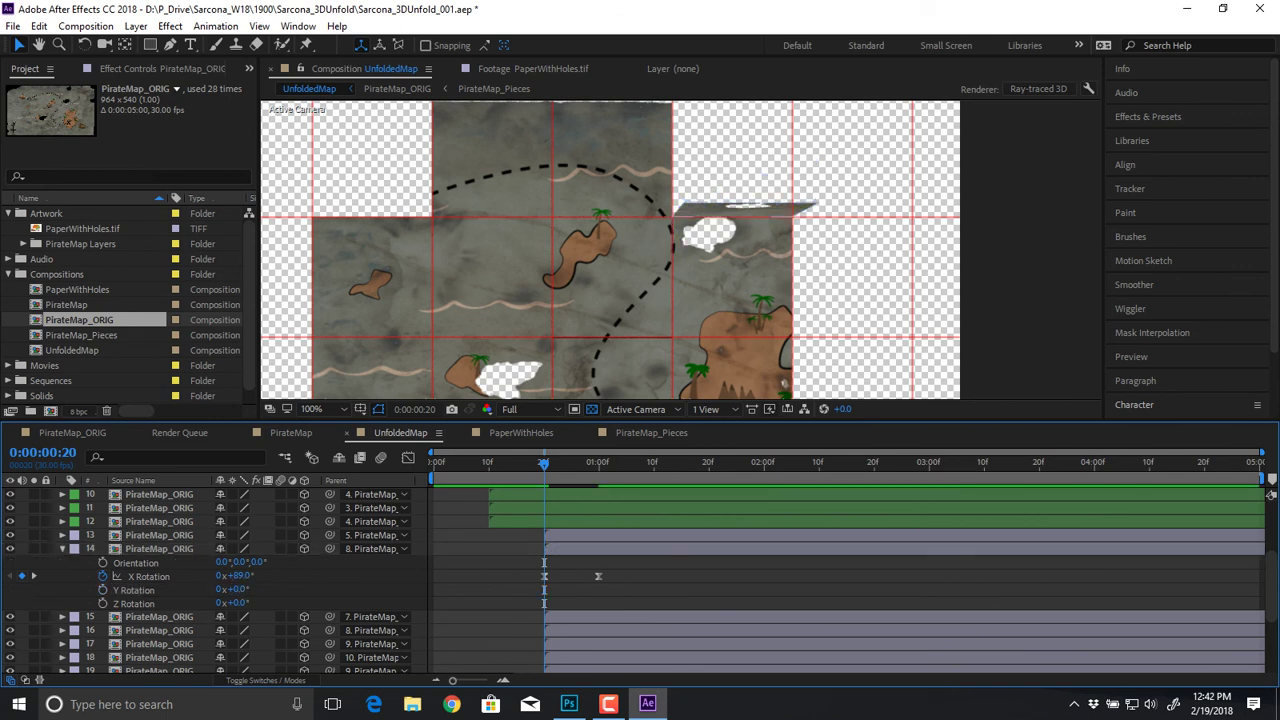
text(-89)
key(Return)
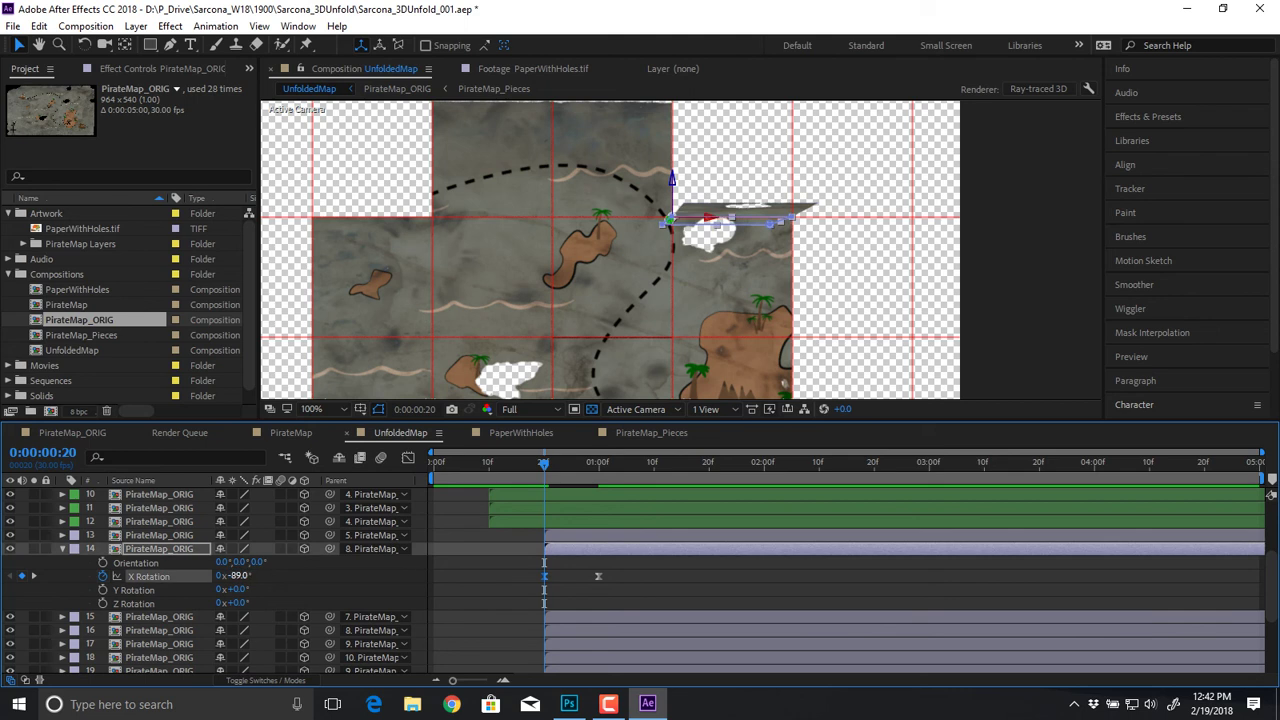
key(space)
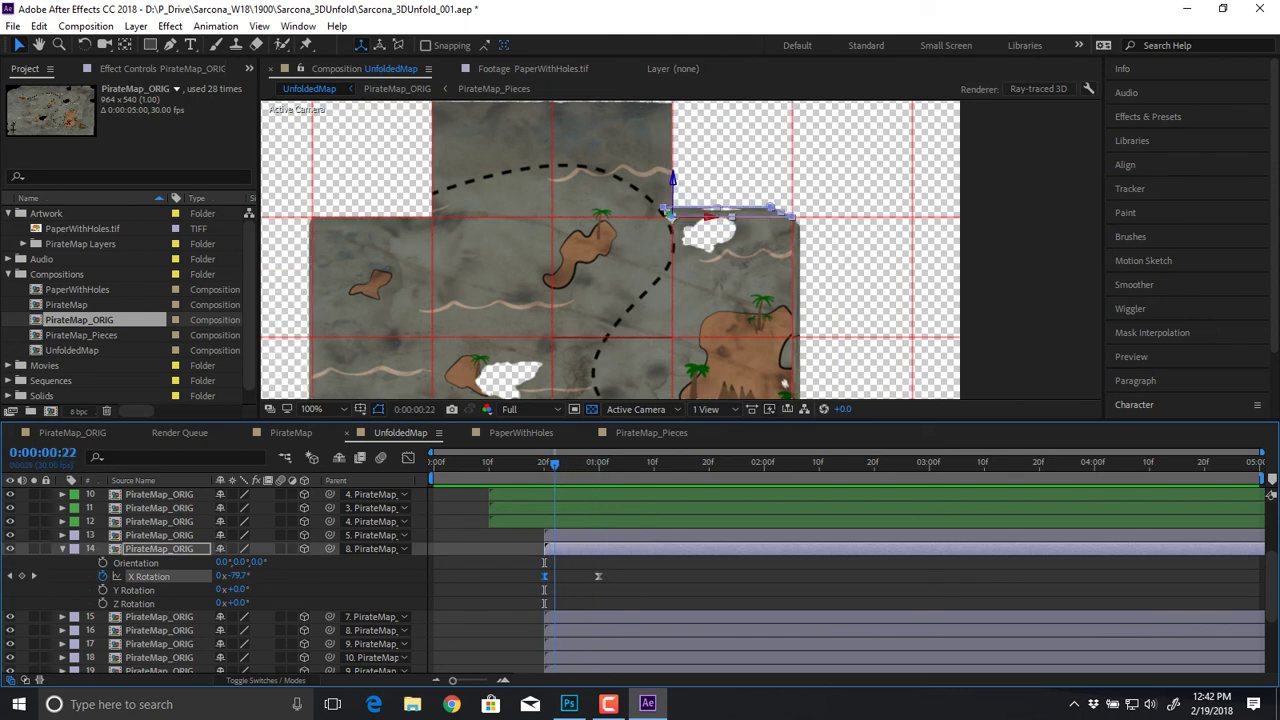
key(space)
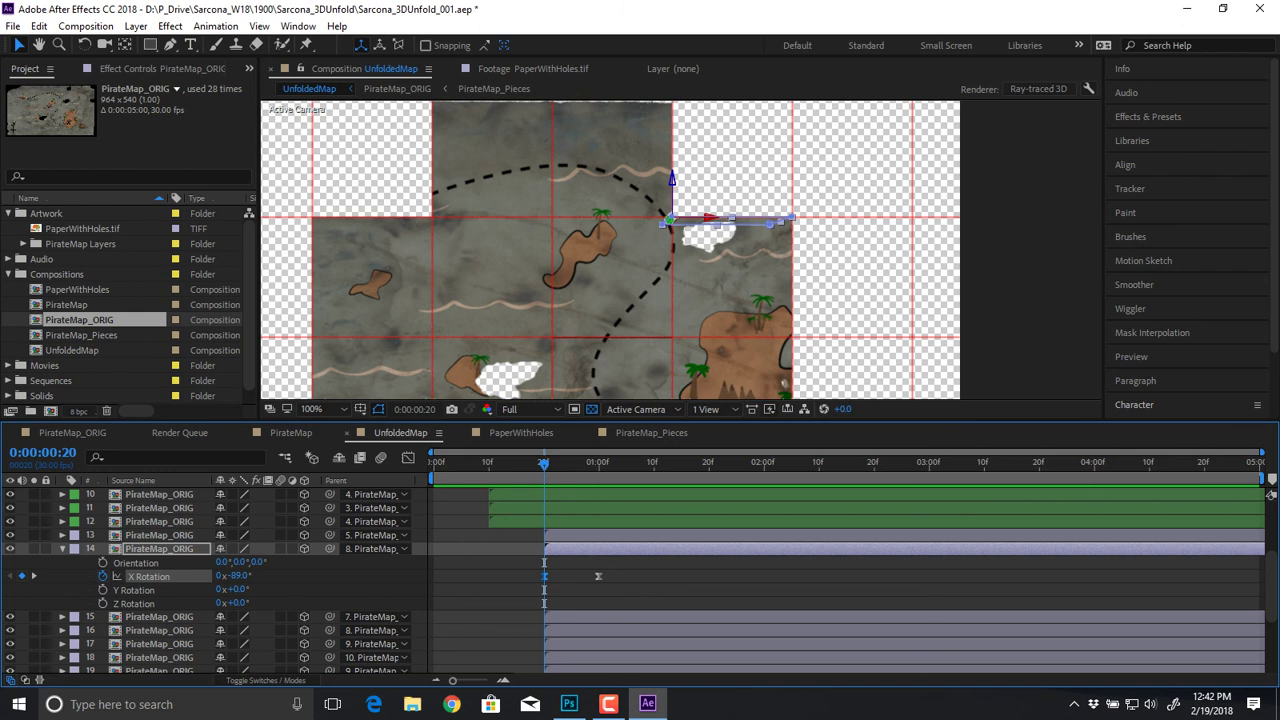
Step: Keyframe layer 14's Y Rotation from -62° at frame 20 to 0° at the one-second mark, and select both keyframes
click(103, 589)
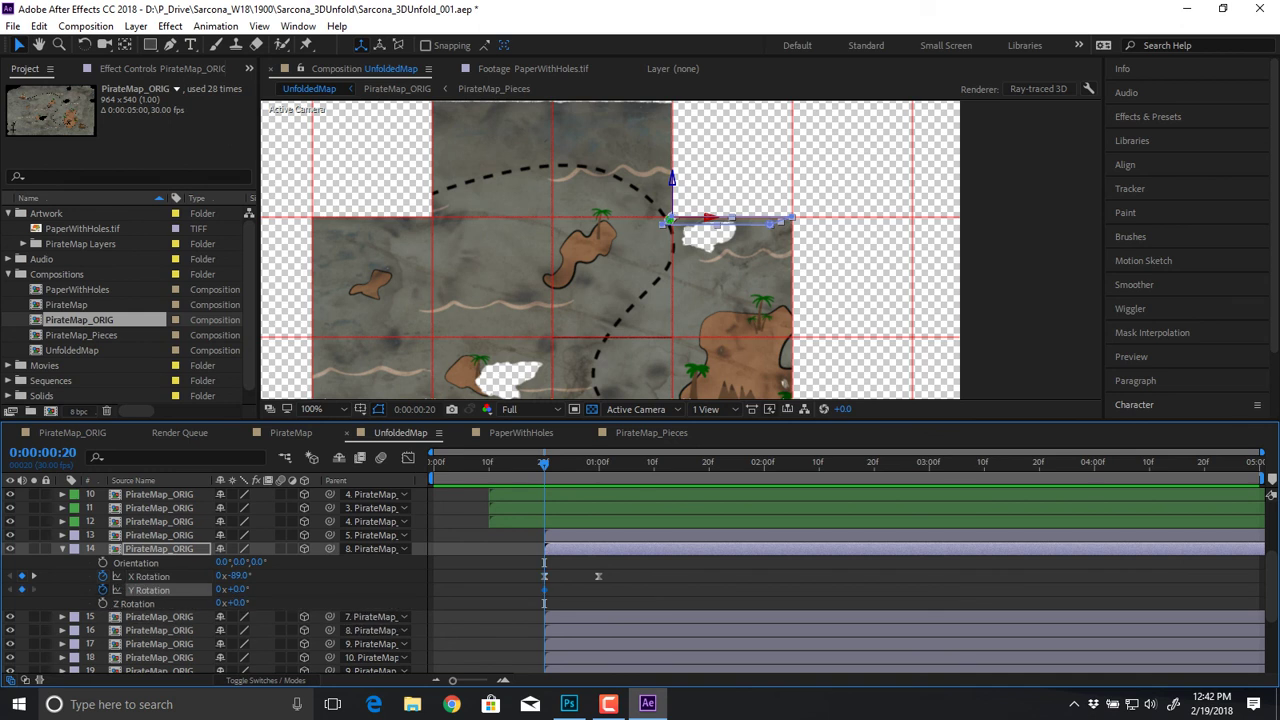
drag(549, 590, 599, 590)
drag(232, 589, 171, 589)
key(F2)
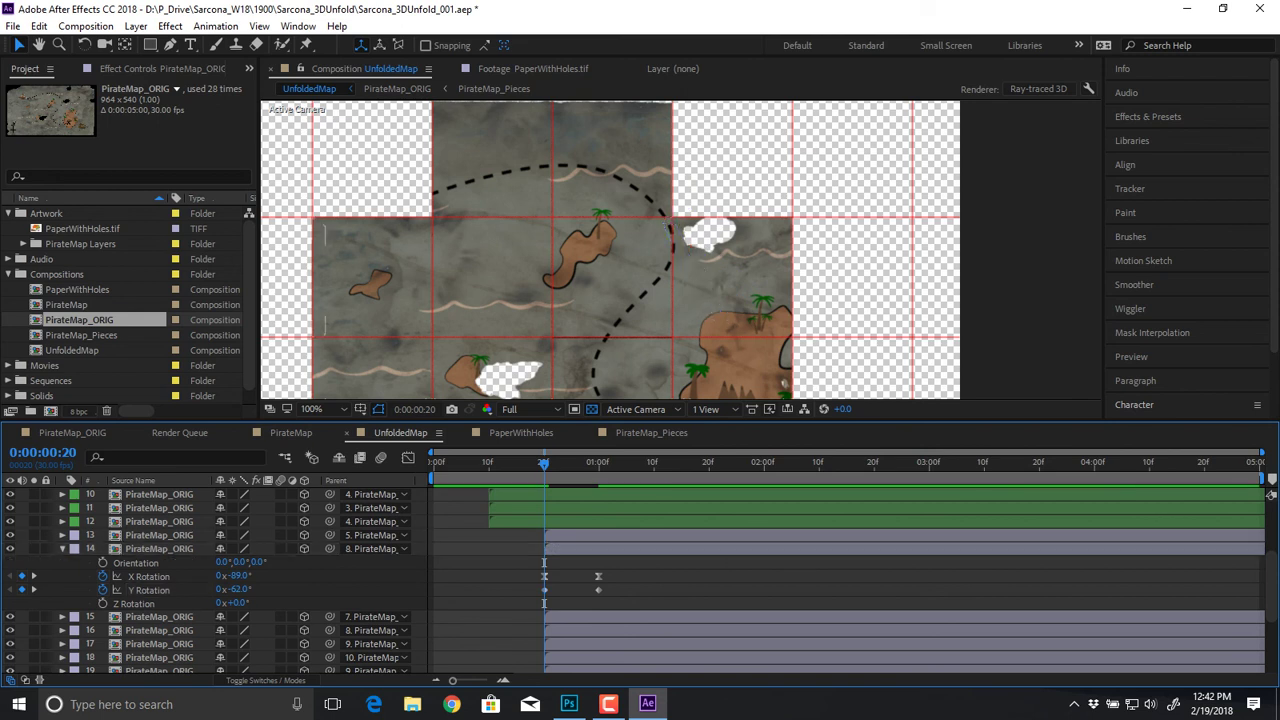
mouse_move(544, 464)
mouse_down()
mouse_move(604, 464)
mouse_move(539, 464)
mouse_up()
click(148, 589)
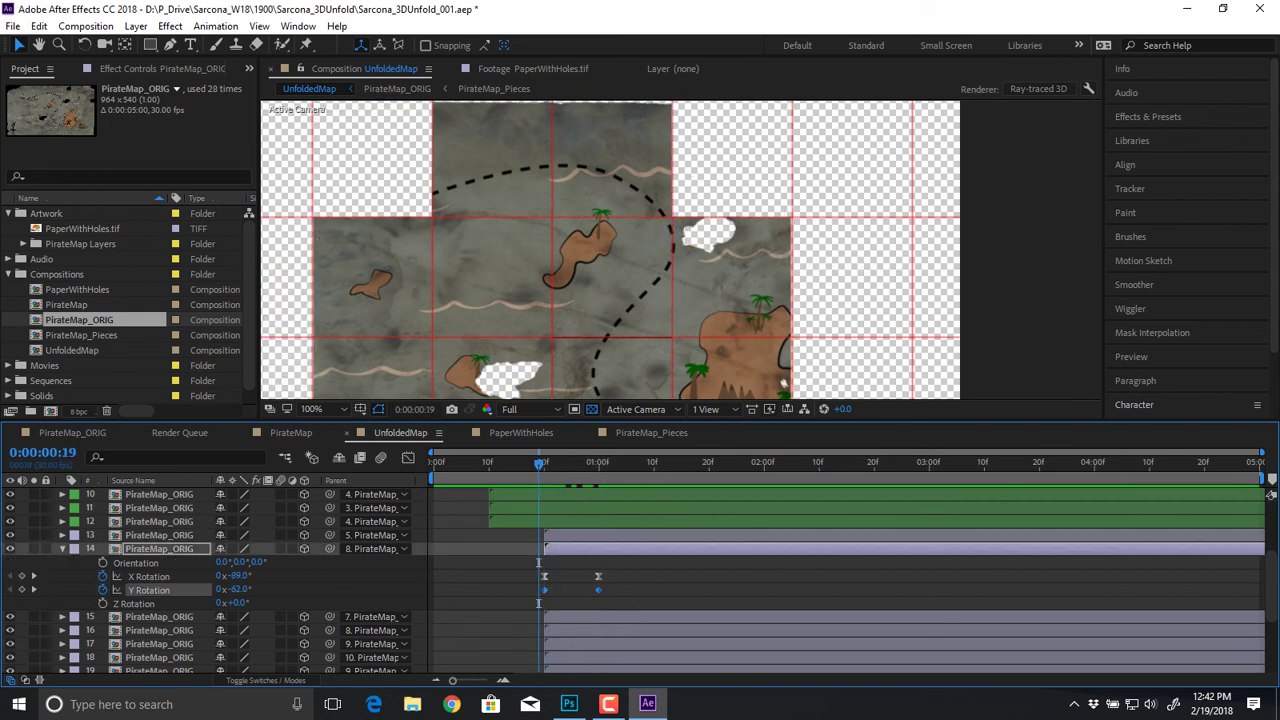
Step: Ease layer 14's Y Rotation keyframes and collapse the properties of all layers
right_click(544, 589)
mouse_move(620, 572)
click(328, 467)
key(ctrl+a)
key(u)
scroll(640, 580, up, 3)
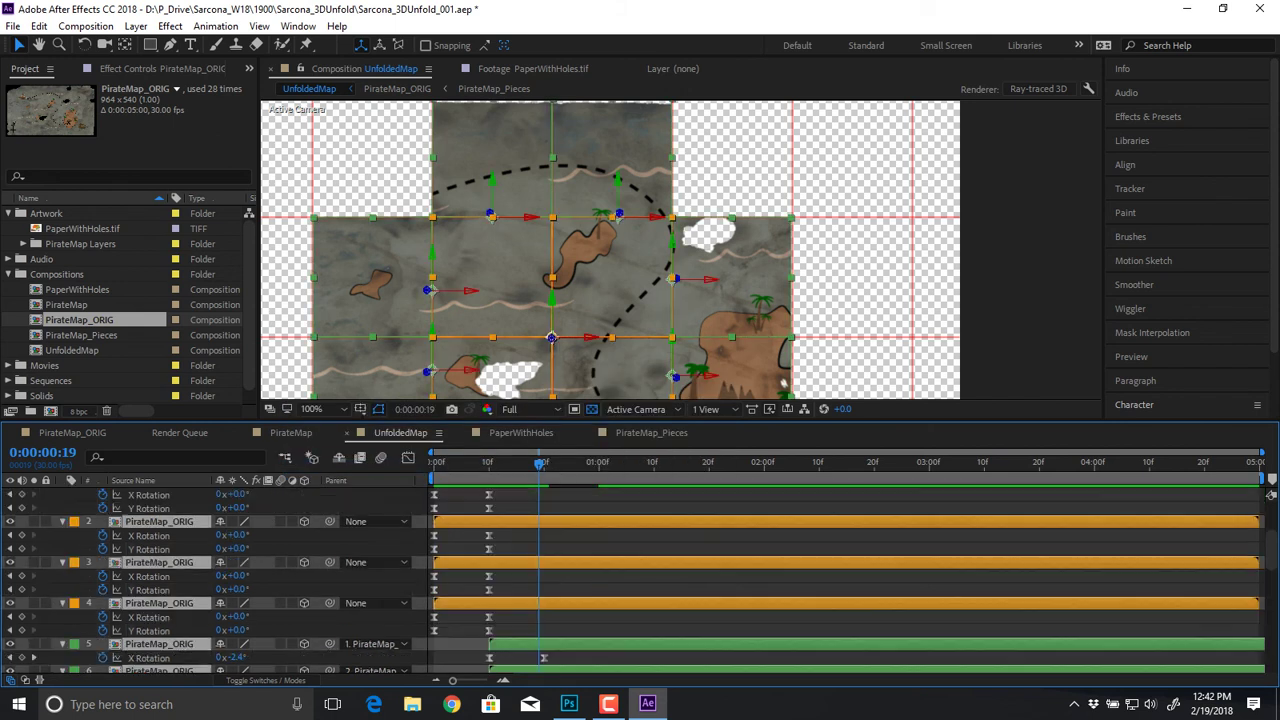
key(u)
Step: Return to the first frame and hide the guides in the composition view
drag(539, 463, 434, 463)
key(comma)
key(comma)
key(space)
drag(654, 266, 649, 267)
key(v)
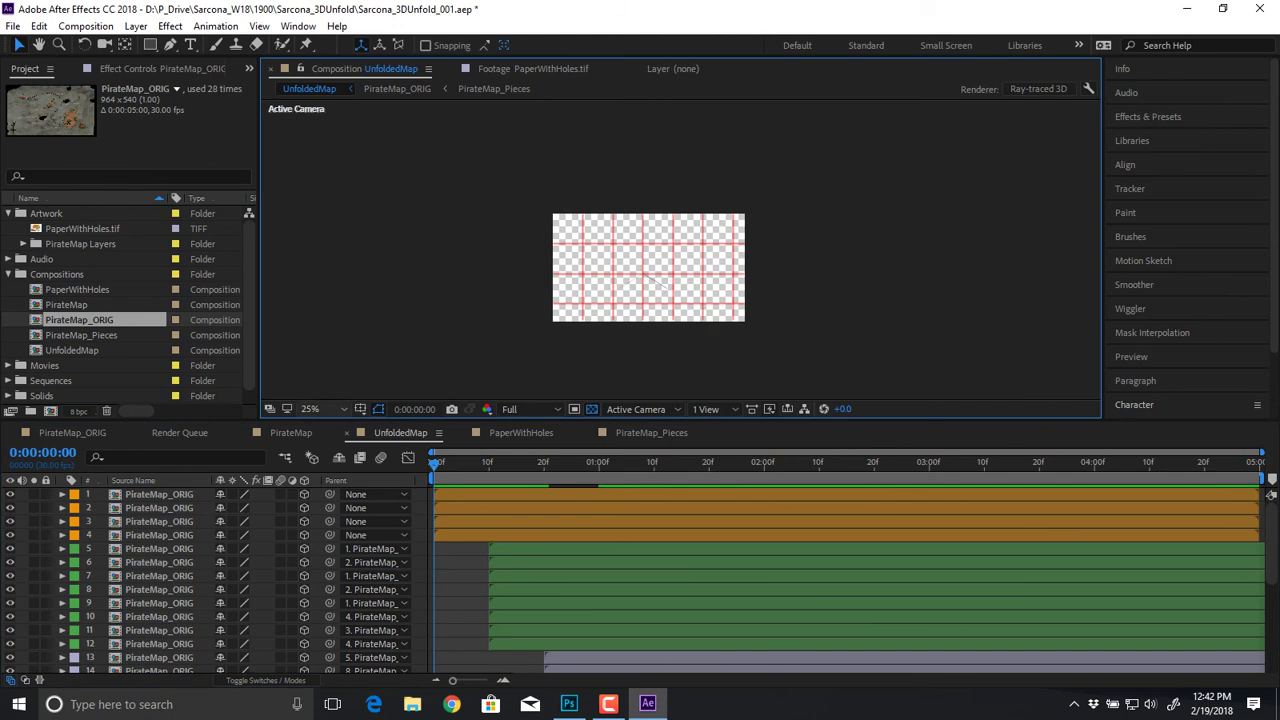
click(360, 409)
click(385, 469)
key(period)
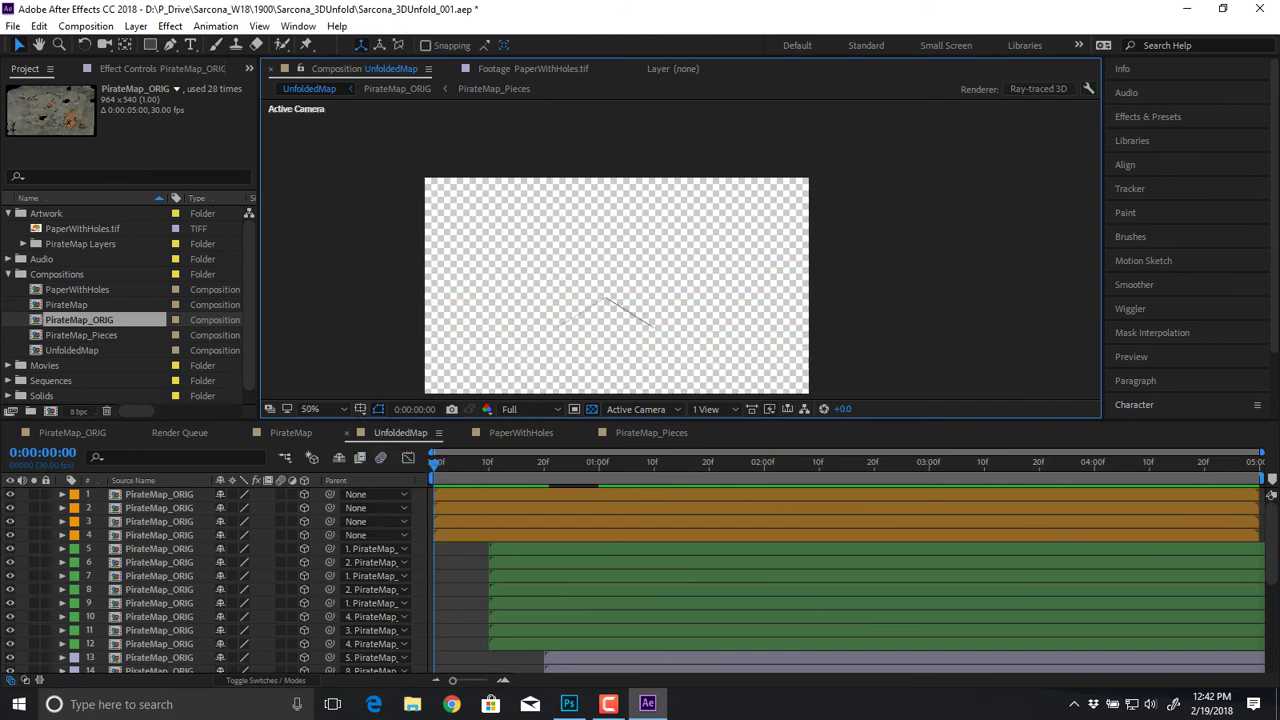
Step: Play the unfolding animation from the start and scrub through the corner pieces' movement up to 0:00:01:04
key(space)
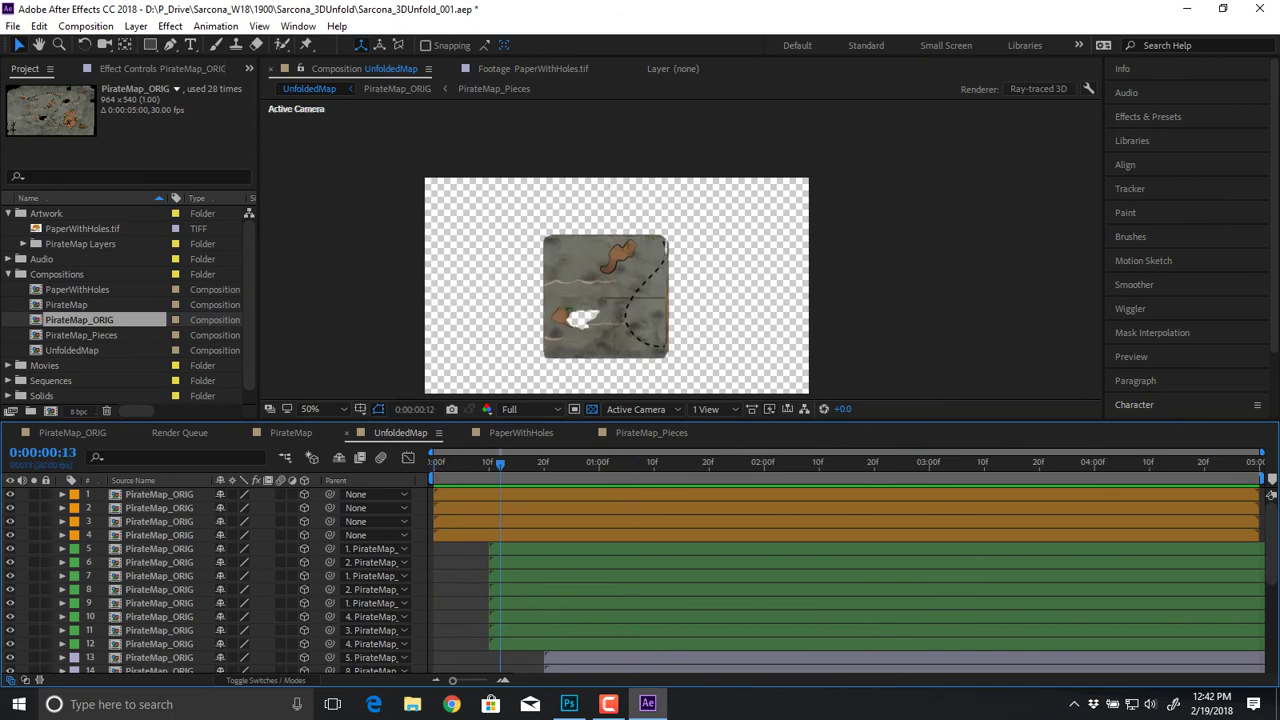
key(space)
mouse_move(583, 463)
mouse_down()
mouse_move(608, 463)
mouse_move(541, 463)
mouse_move(566, 463)
mouse_up()
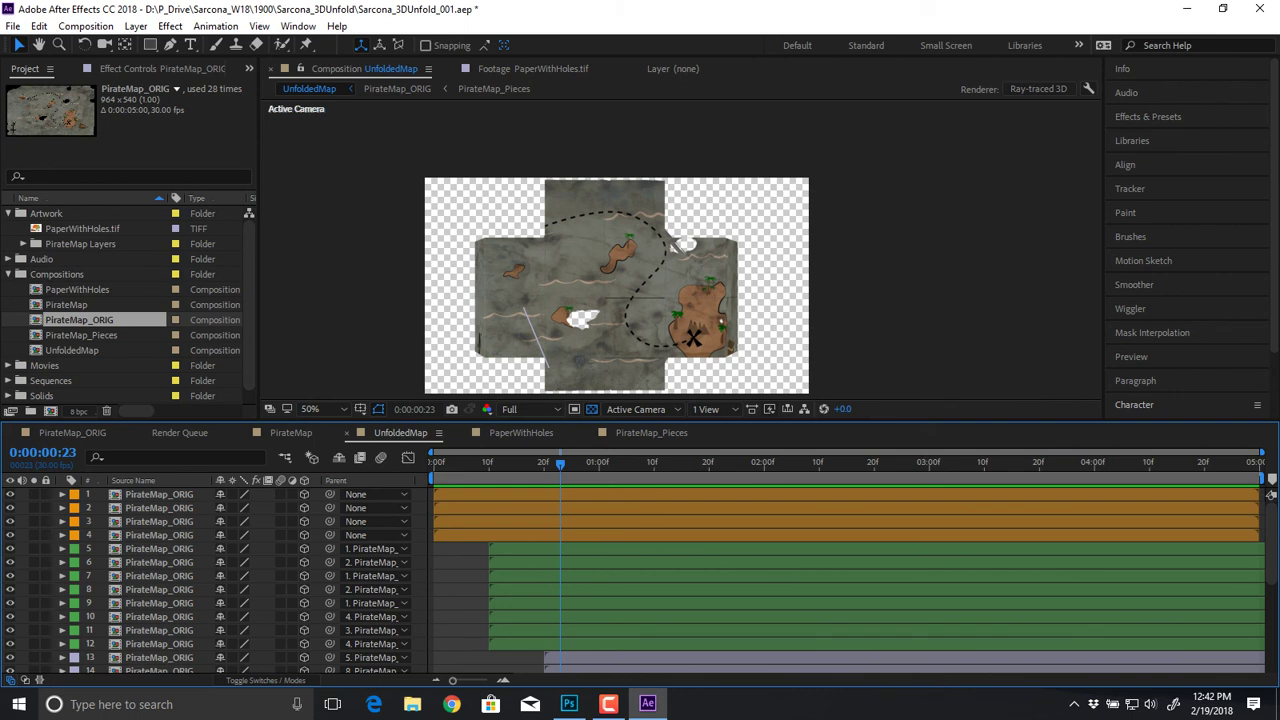
drag(560, 463, 621, 463)
Step: Set the X Rotation of the lower-left corner piece, layer 19, to 62° at frame 20
click(515, 376)
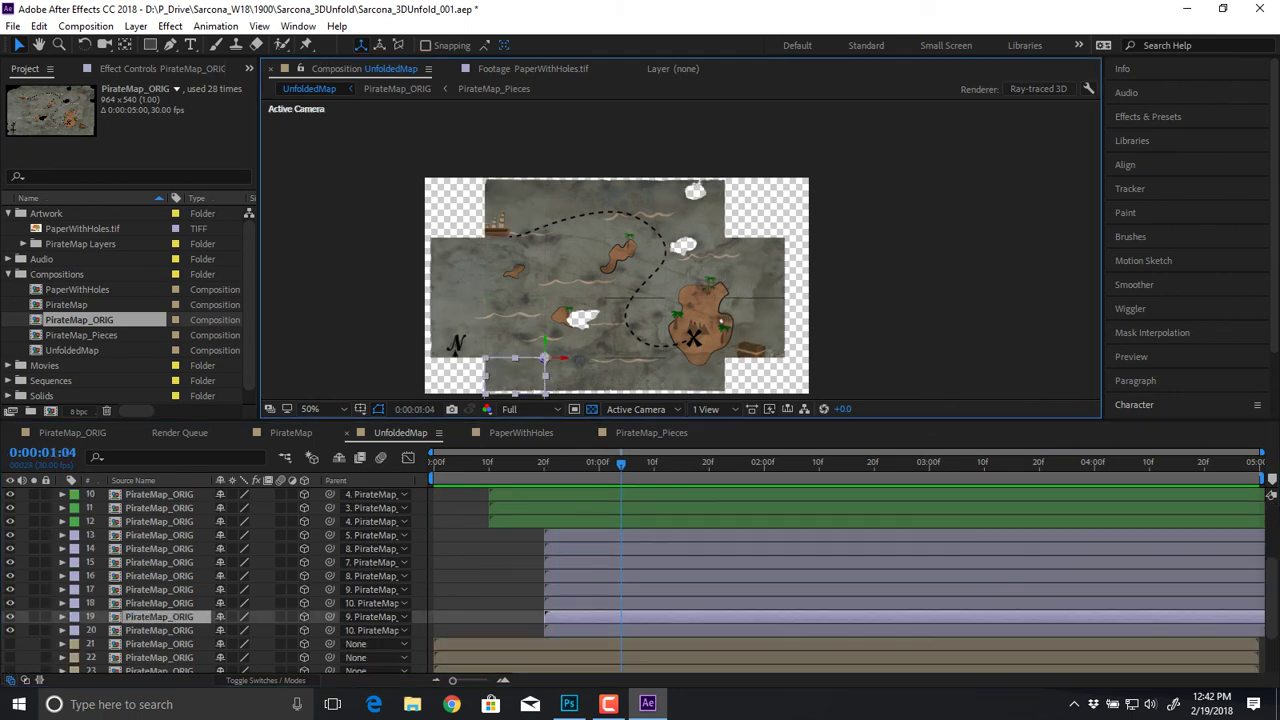
drag(621, 463, 571, 463)
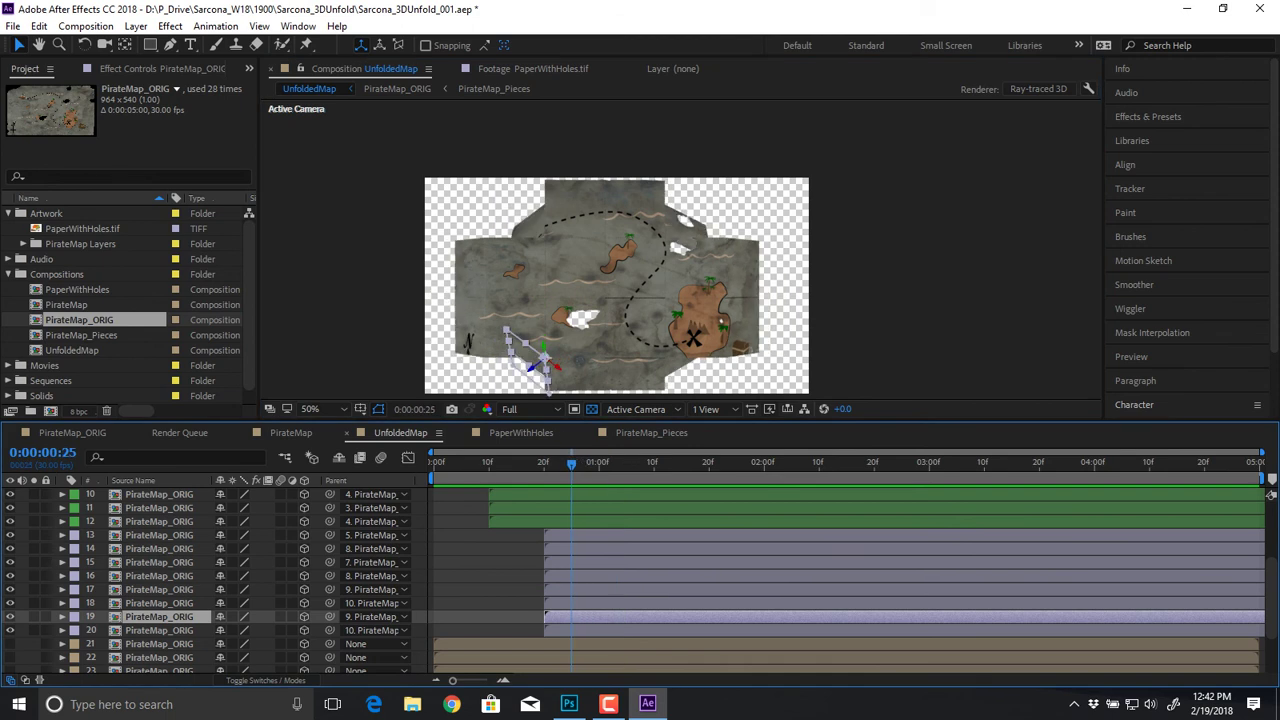
key(r)
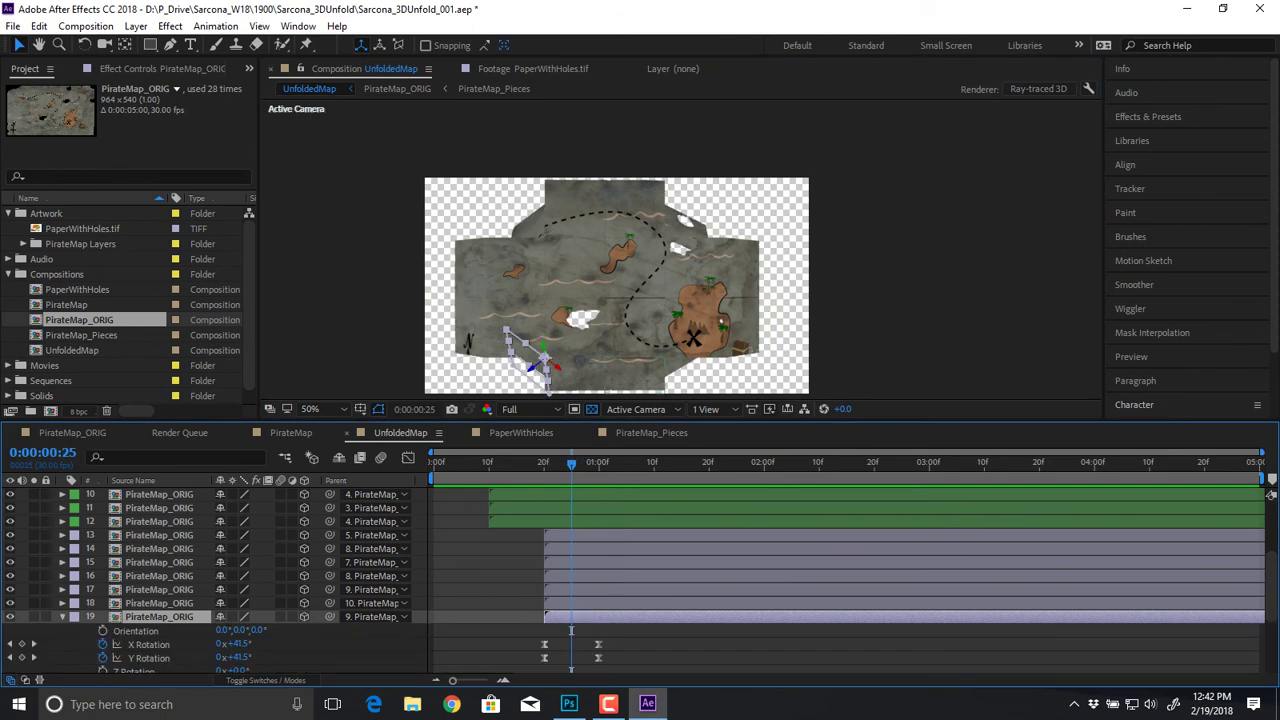
scroll(1270, 495, down, 1)
key(Page_Up)
key(Page_Up)
key(Page_Up)
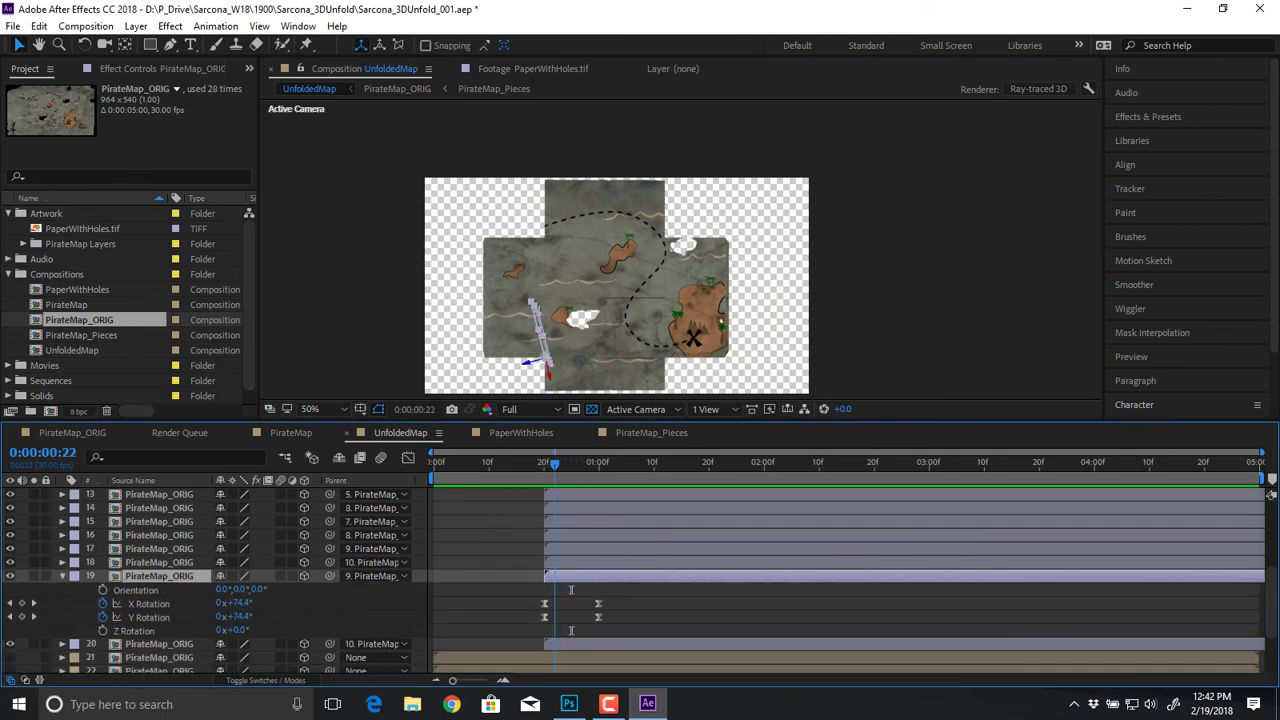
key(Page_Up)
key(Page_Up)
key(period)
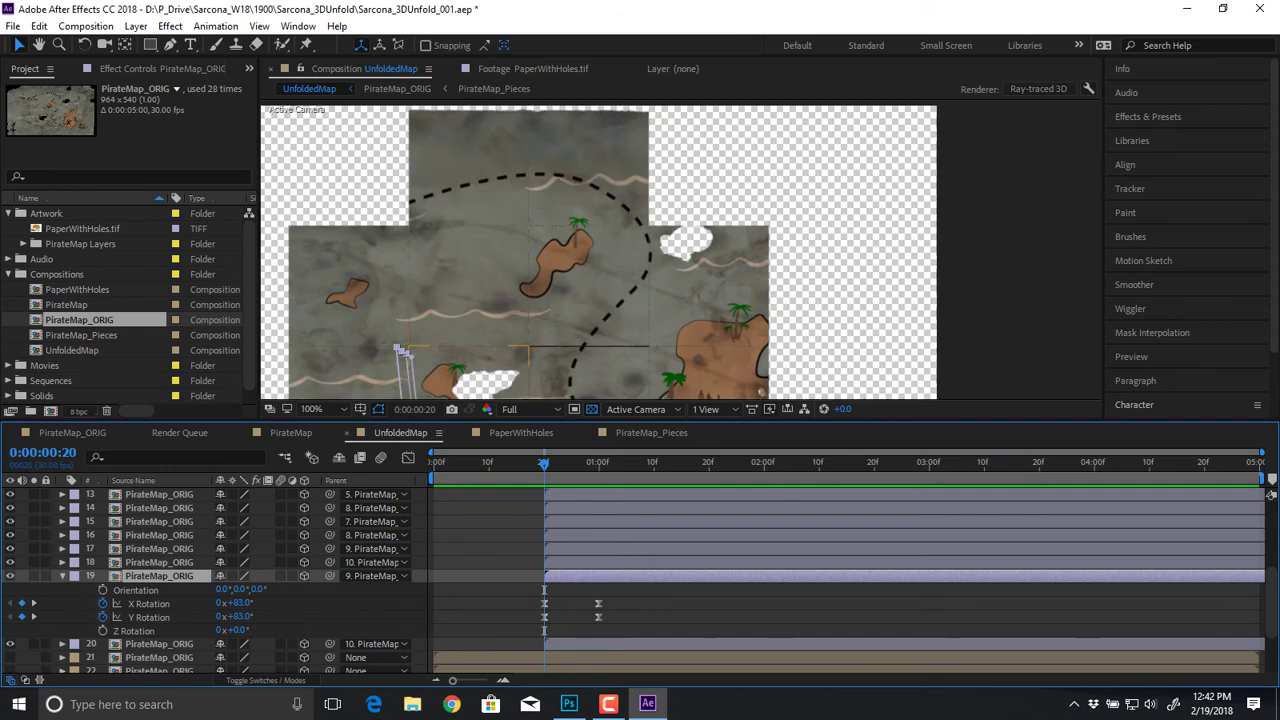
drag(486, 372, 523, 268)
key(v)
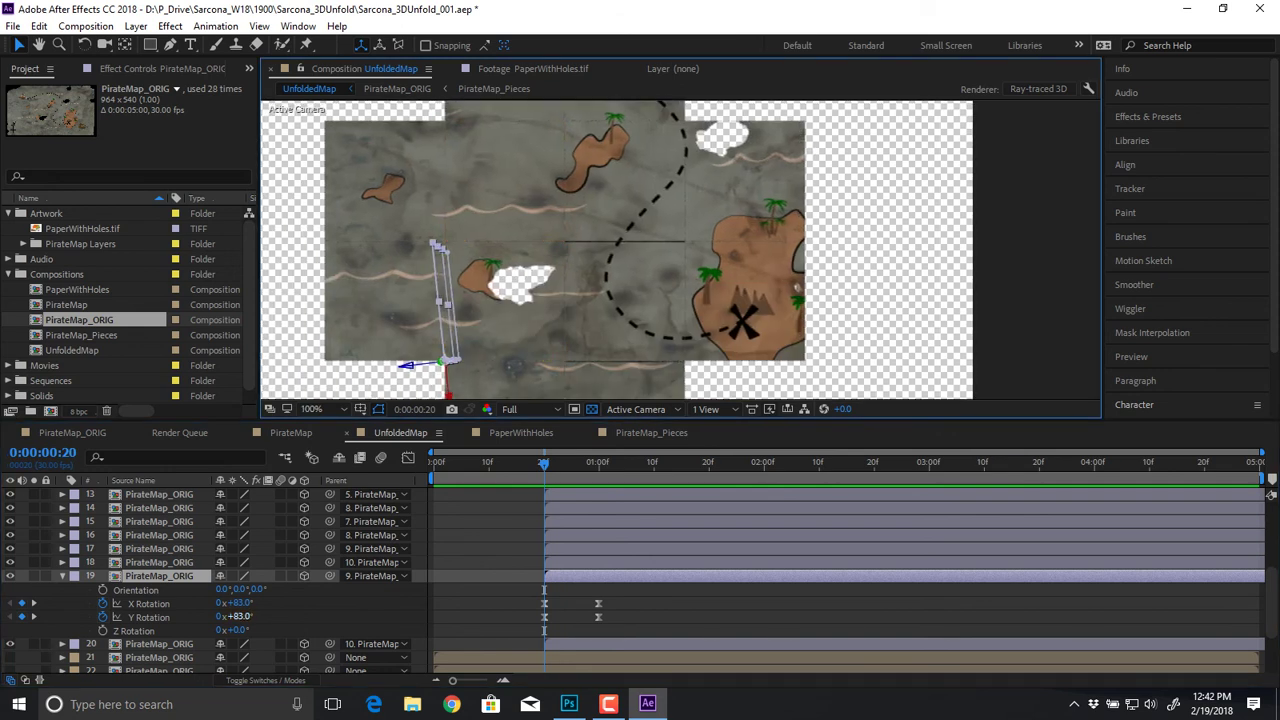
mouse_move(238, 617)
mouse_down()
mouse_move(216, 617)
mouse_move(237, 604)
mouse_move(220, 603)
mouse_up()
key(ctrl+z)
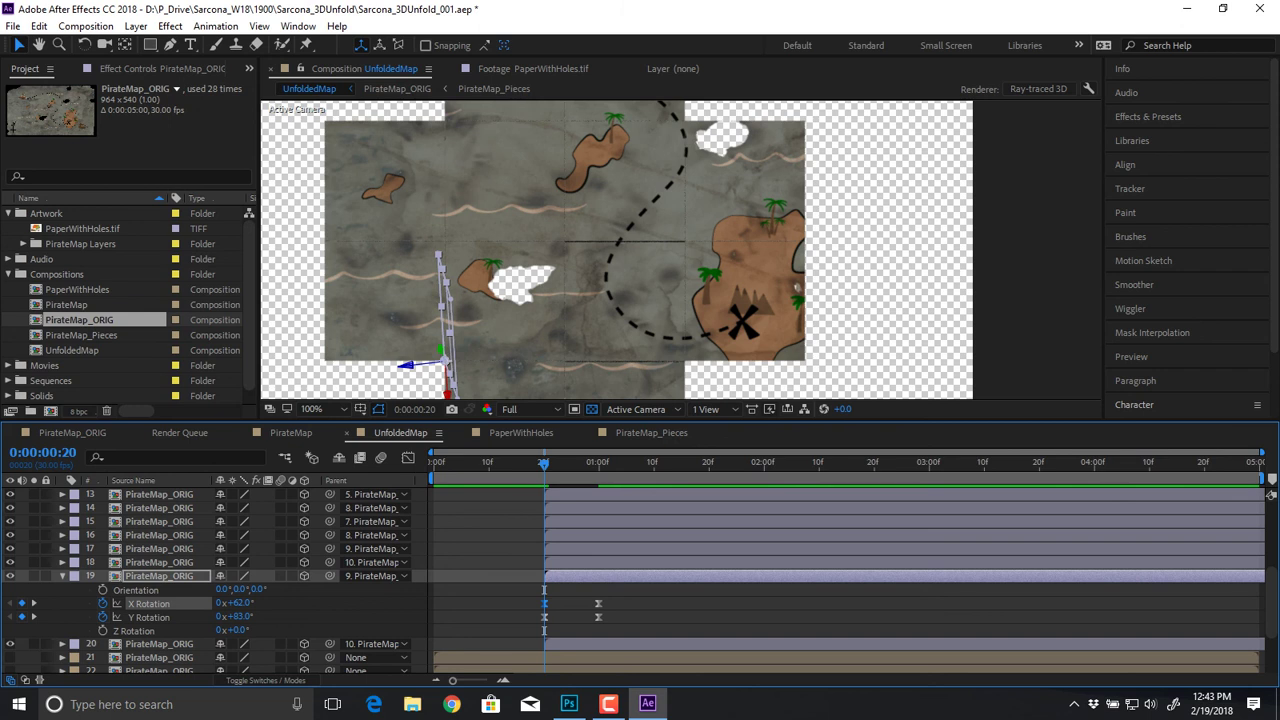
click(365, 606)
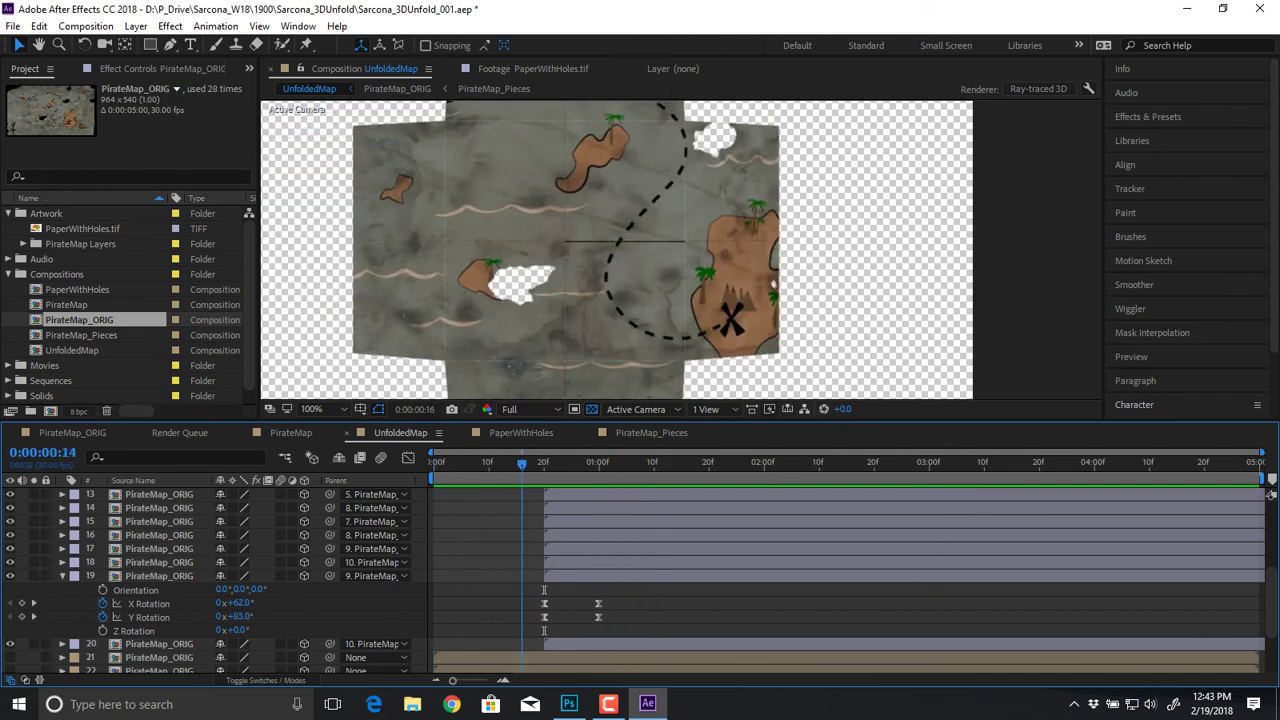
Step: Scrub the animation forward to 0:00:01:23 and collapse layer 19's rotation properties
drag(522, 464, 726, 464)
key(comma)
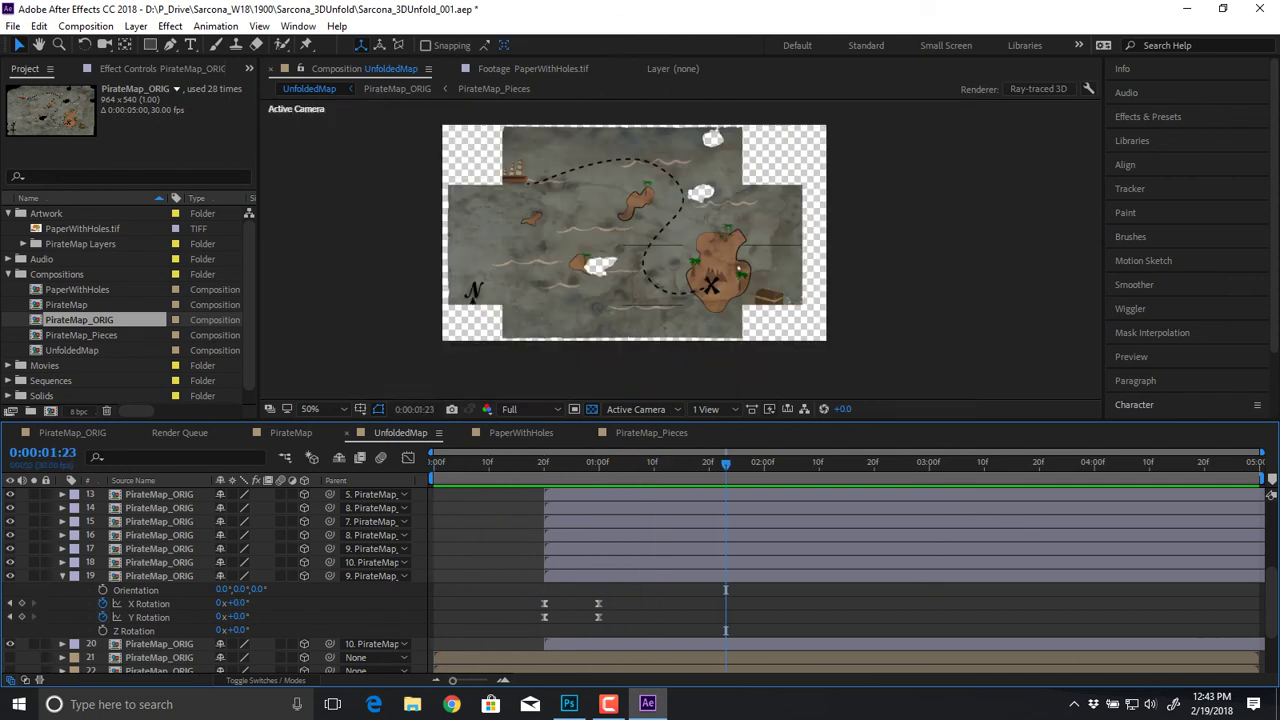
key(ctrl+a)
key(ctrl+shift+a)
click(159, 576)
key(r)
key(ctrl+shift+a)
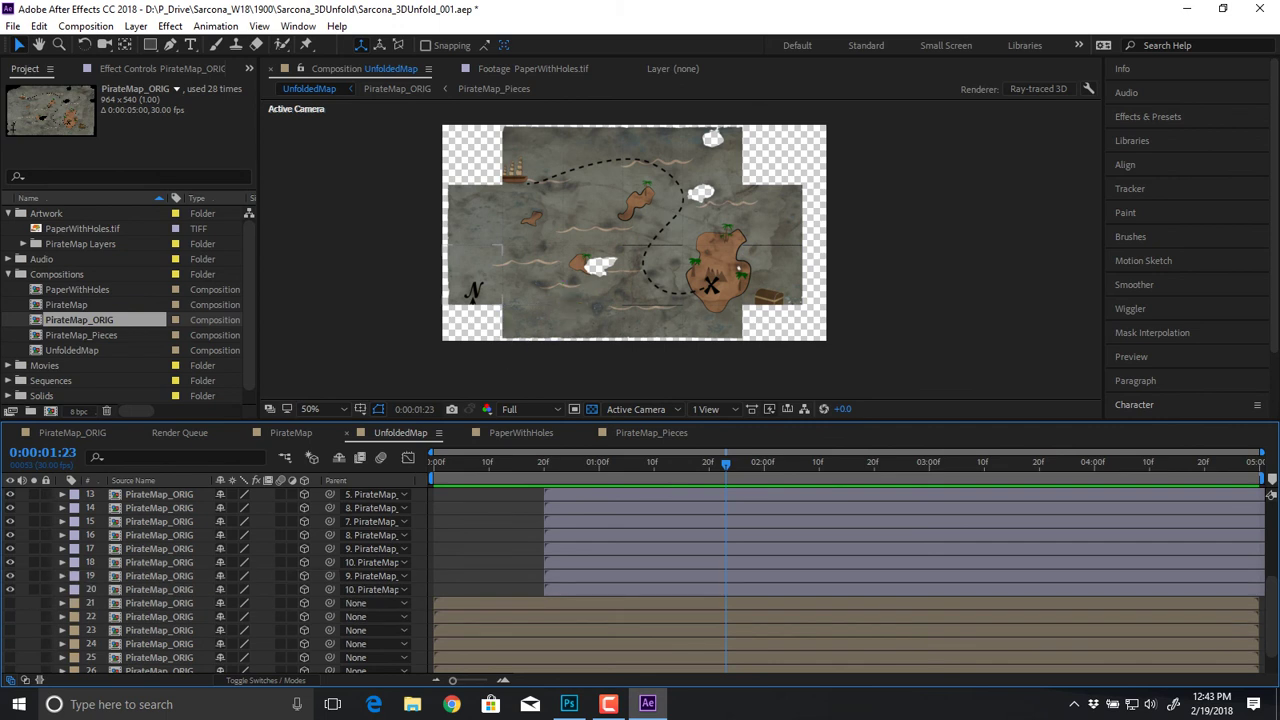
Step: Enlarge the timeline to show all layers and offset layers 2, 3 and 4 to start at about frames 2, 3 and 1
scroll(1271, 494, up, 4)
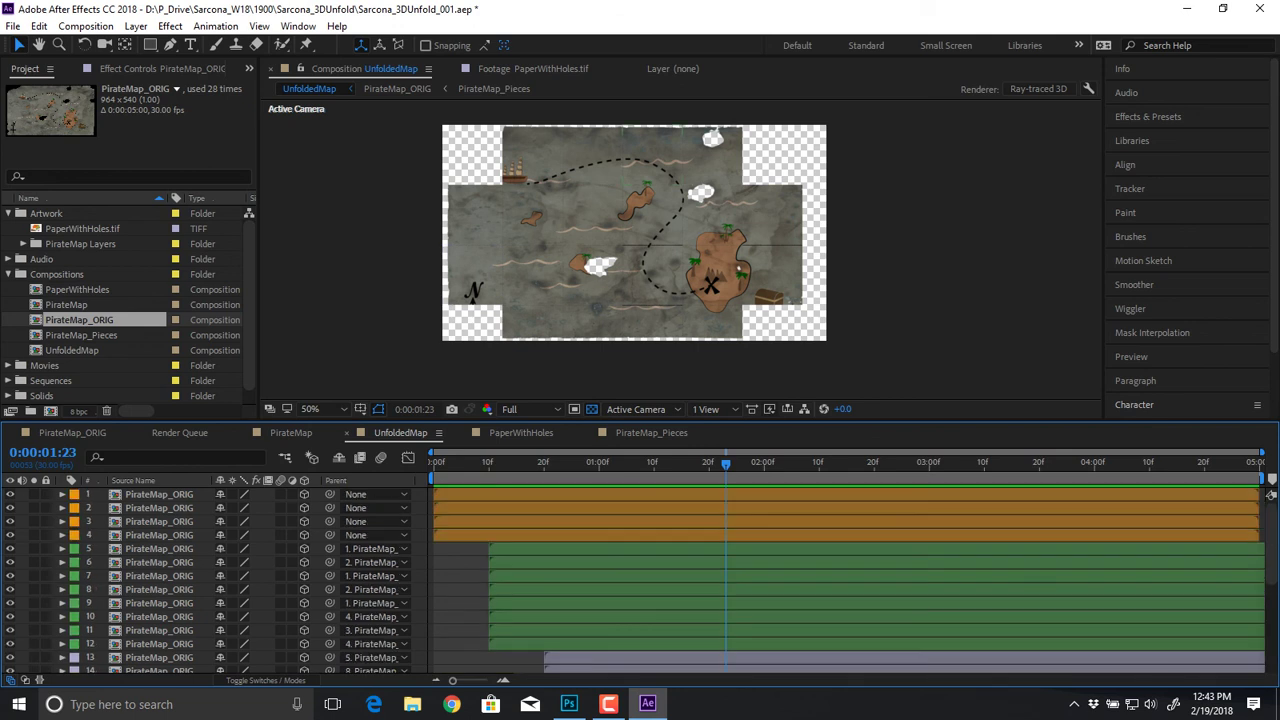
drag(640, 421, 640, 219)
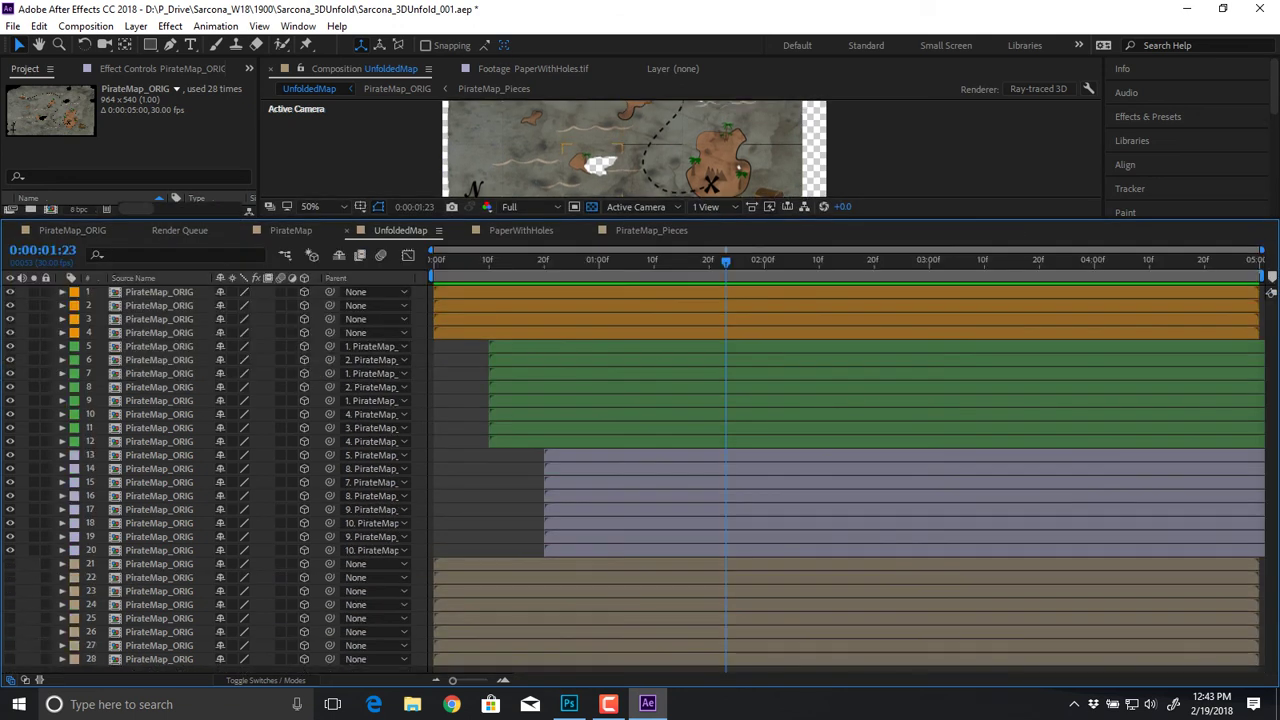
click(452, 305)
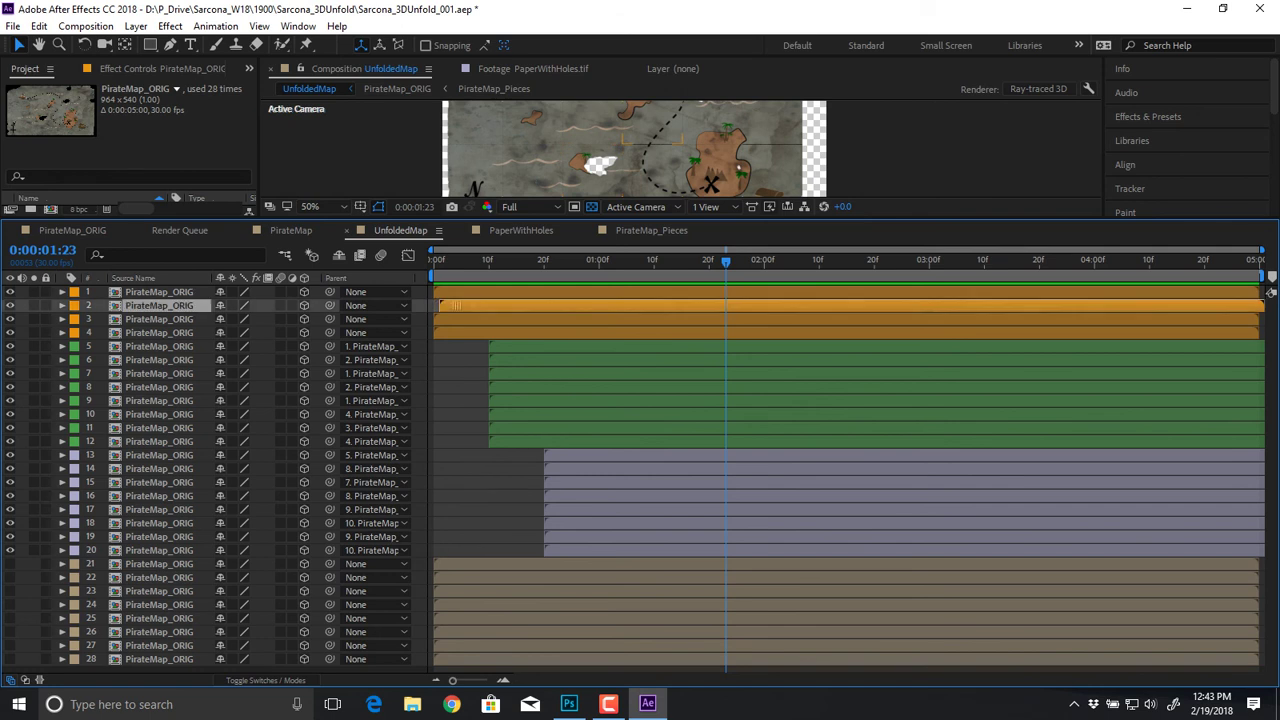
click(452, 318)
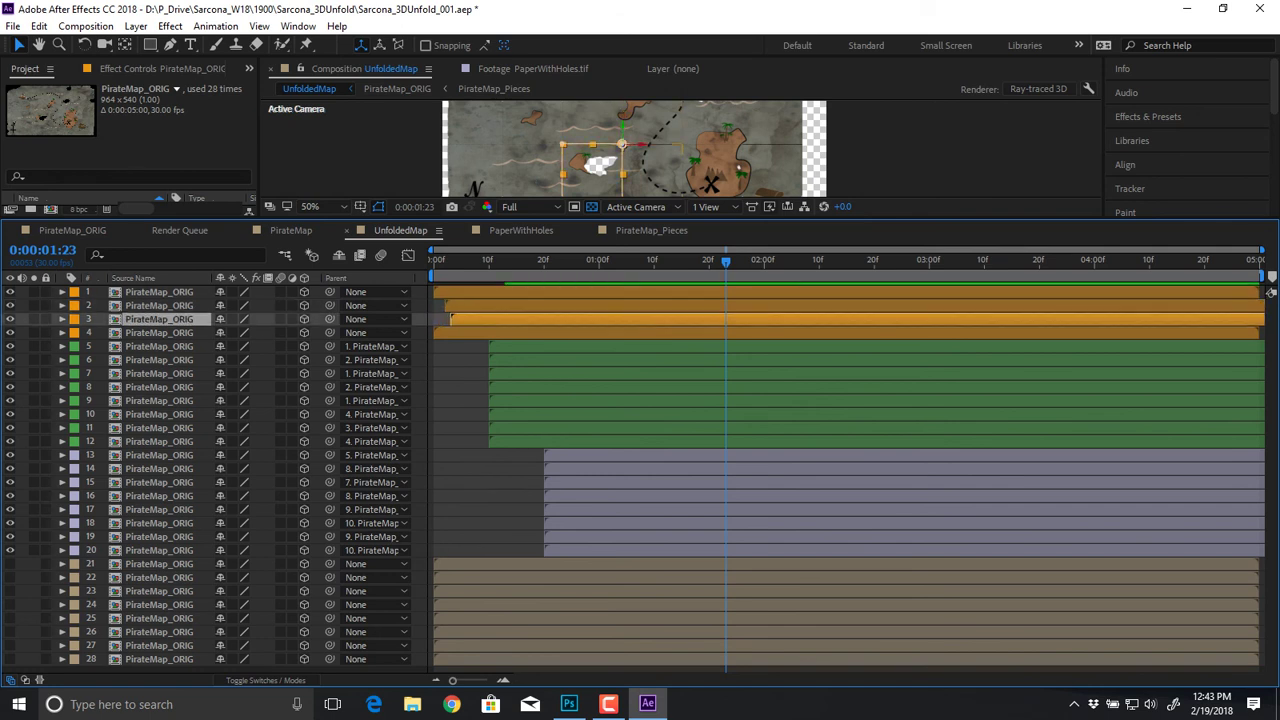
click(452, 332)
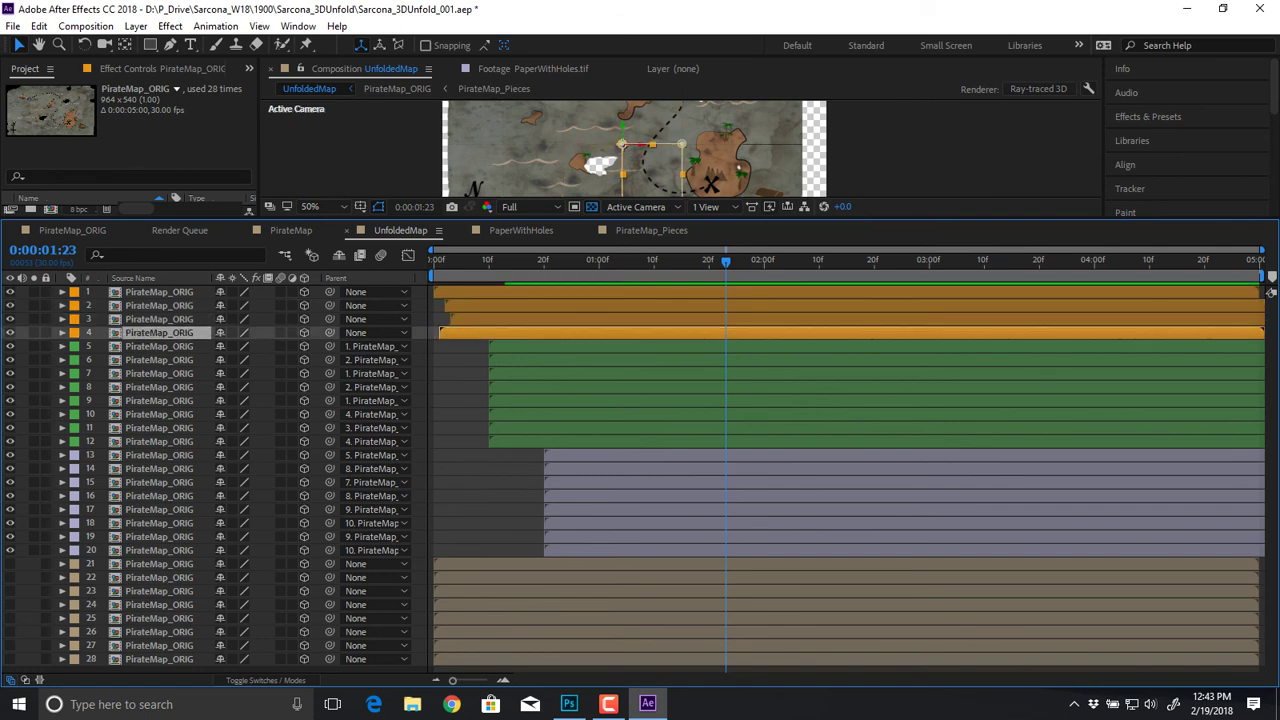
Step: Stagger green layers 5 to 12 so that their start times vary between about frames 7 and 15
click(485, 346)
click(486, 359)
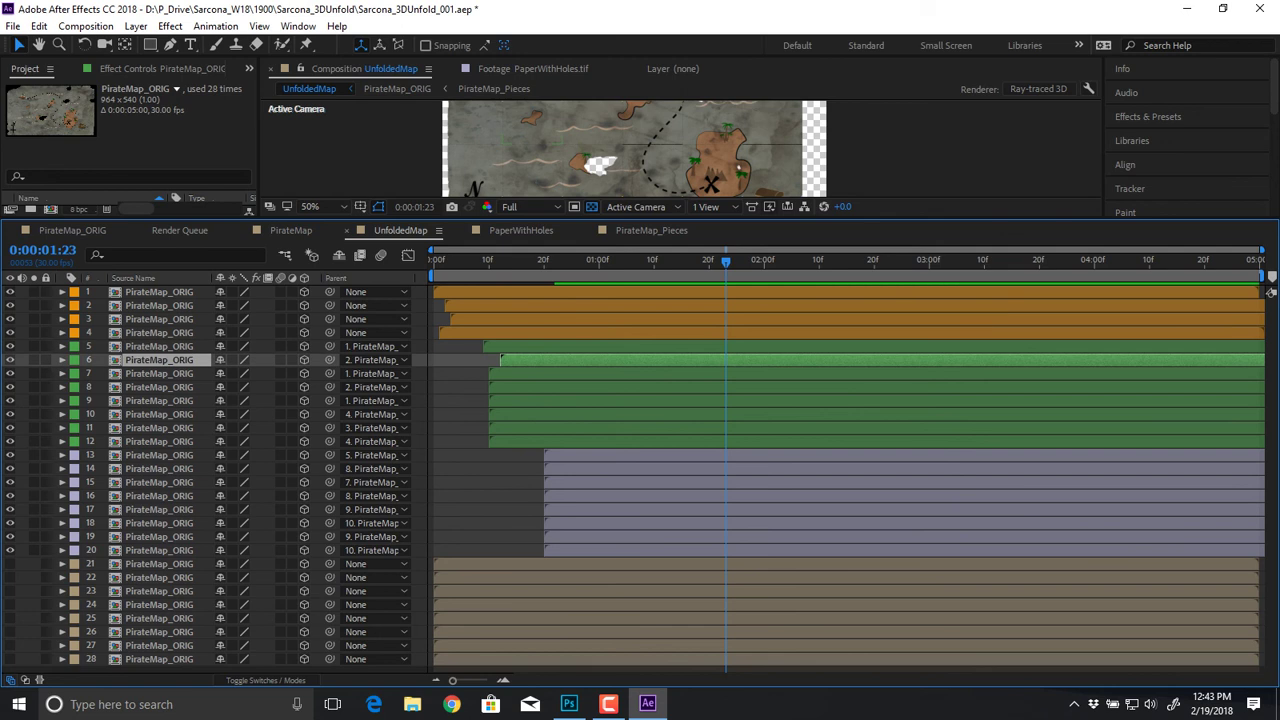
click(486, 373)
click(486, 387)
click(490, 400)
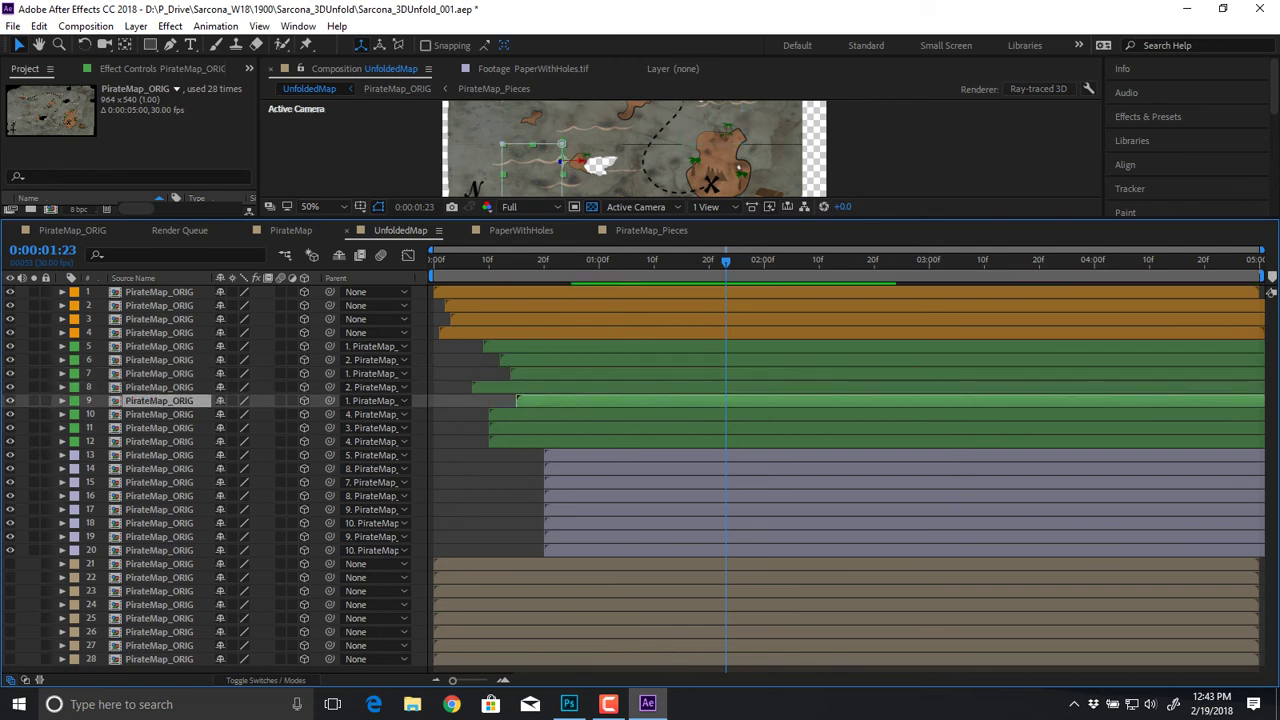
click(490, 414)
click(506, 427)
click(491, 441)
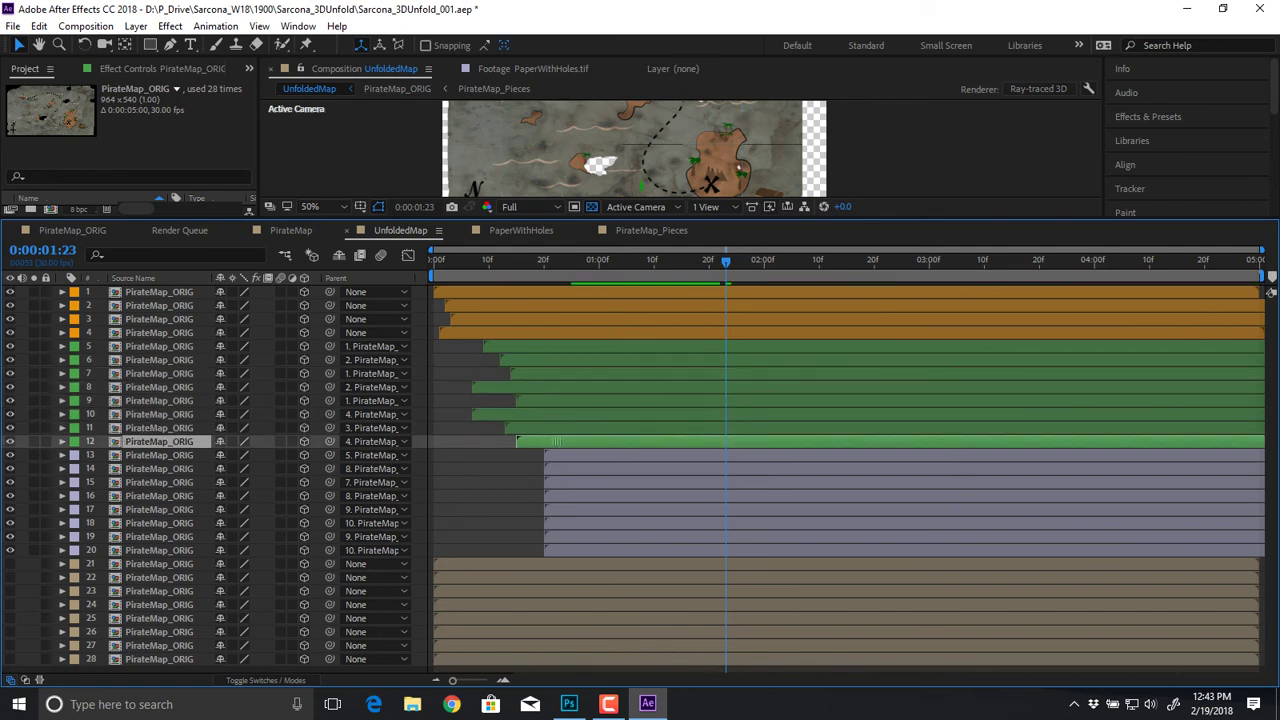
Step: Stagger lavender layers 13 to 20 so that their start times vary between about frames 19 and 27
click(540, 455)
drag(577, 482, 624, 509)
click(585, 509)
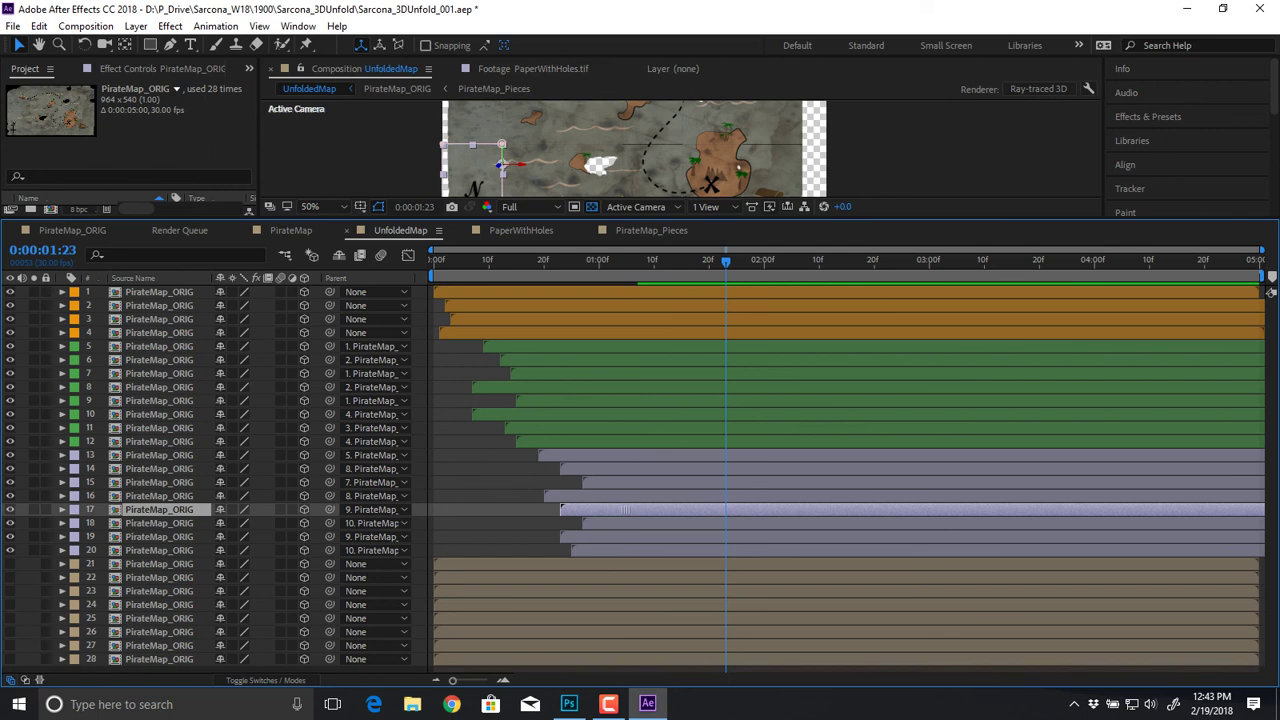
Step: Return to the first frame, enlarge the composition view and preview the staggered unfolding
key(Home)
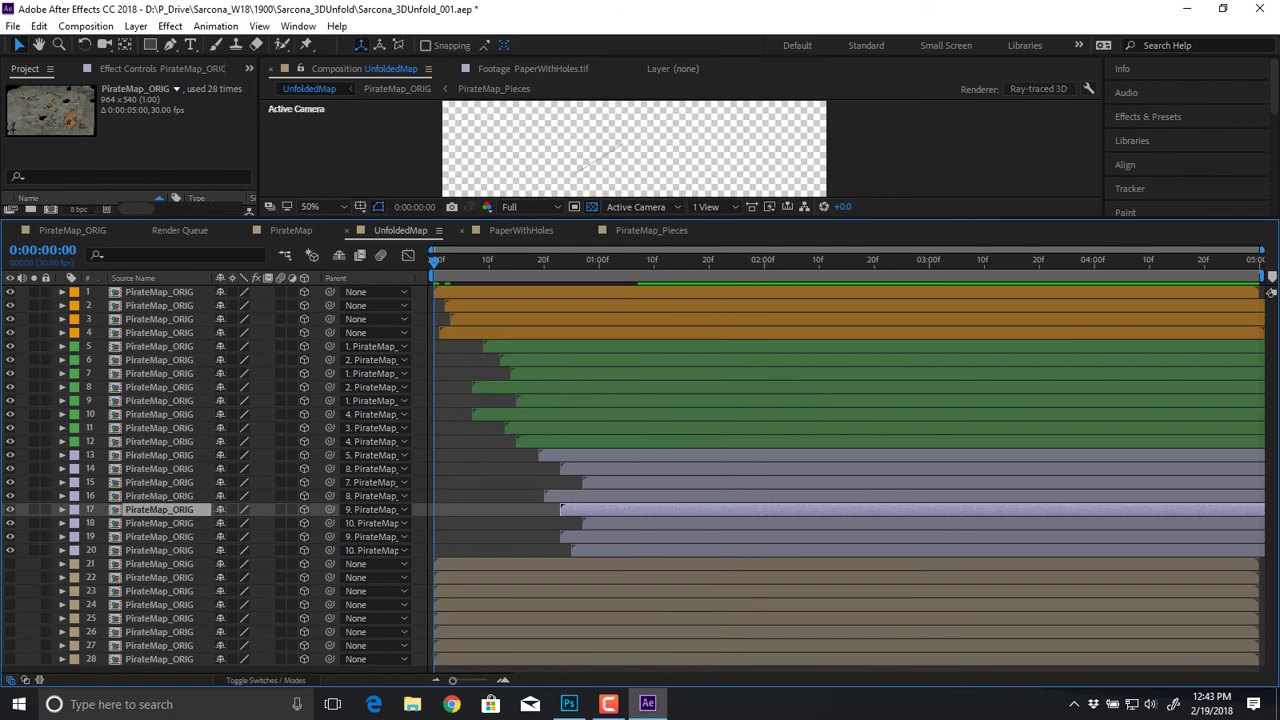
drag(700, 218, 700, 497)
click(900, 420)
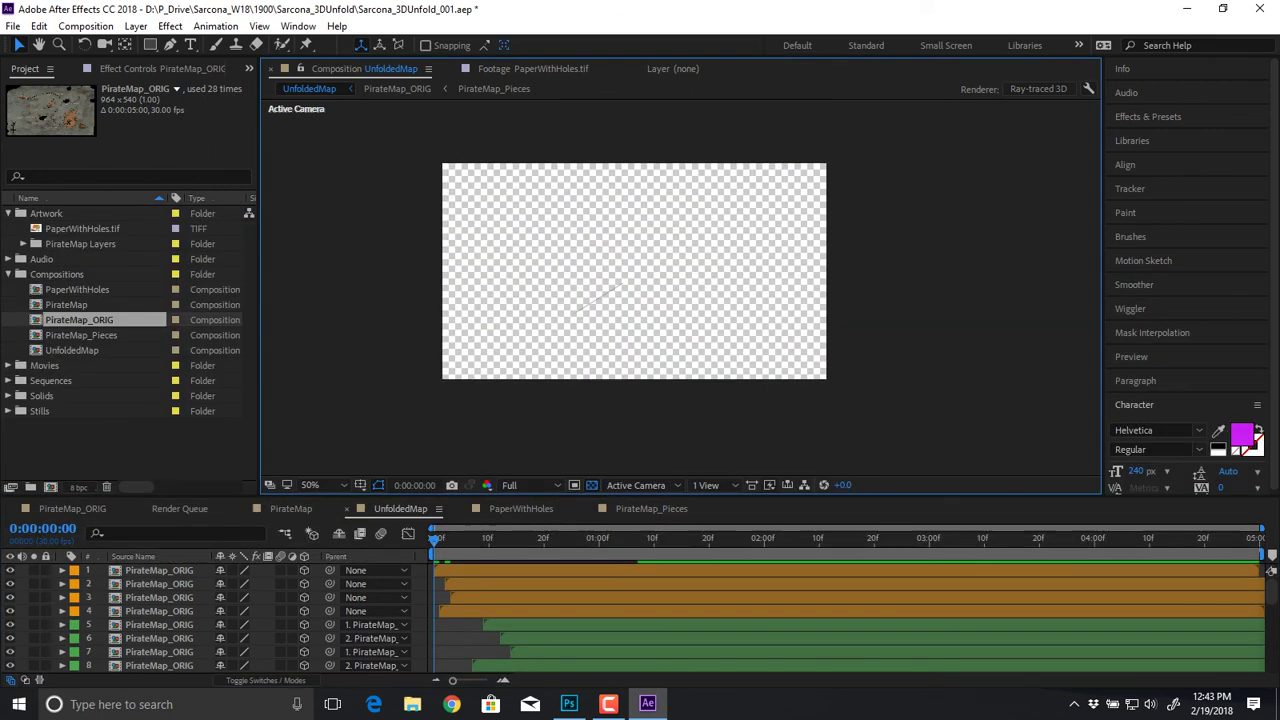
key(space)
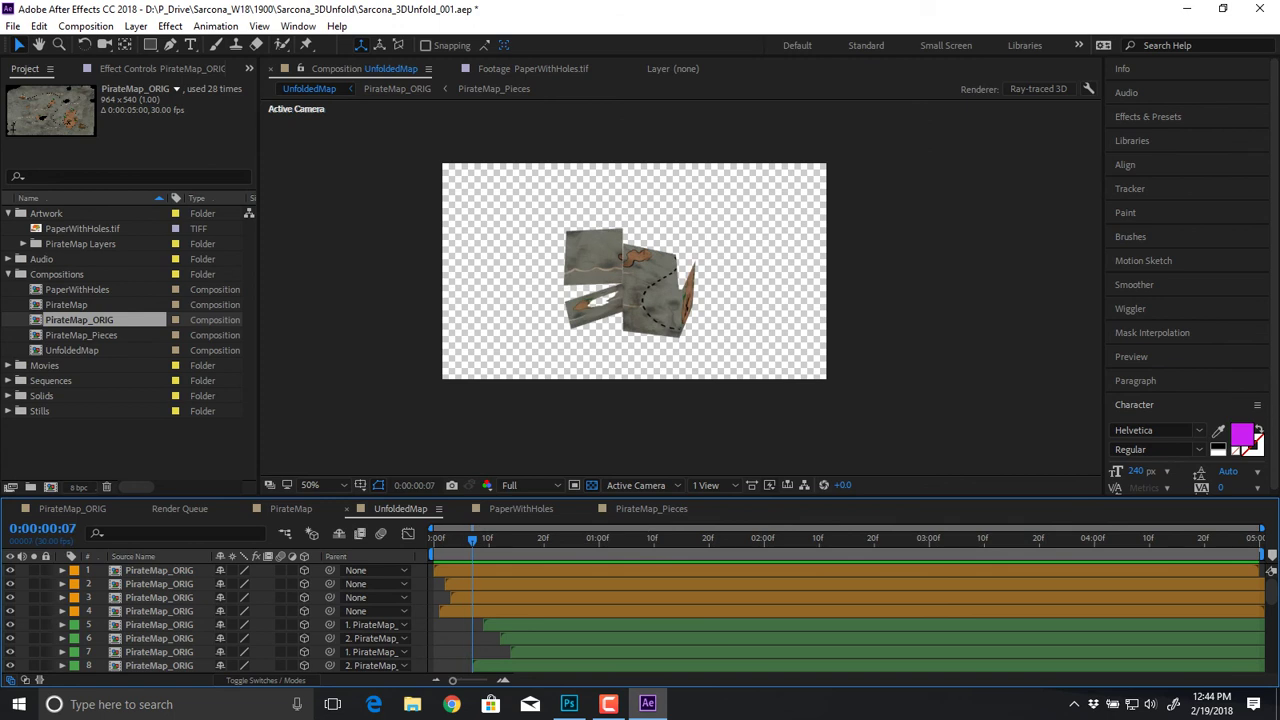
Step: Set the Y Rotation of layer 10, the island piece on the map's right edge, to -98° at frame 7
scroll(681, 288, up, 3)
click(741, 320)
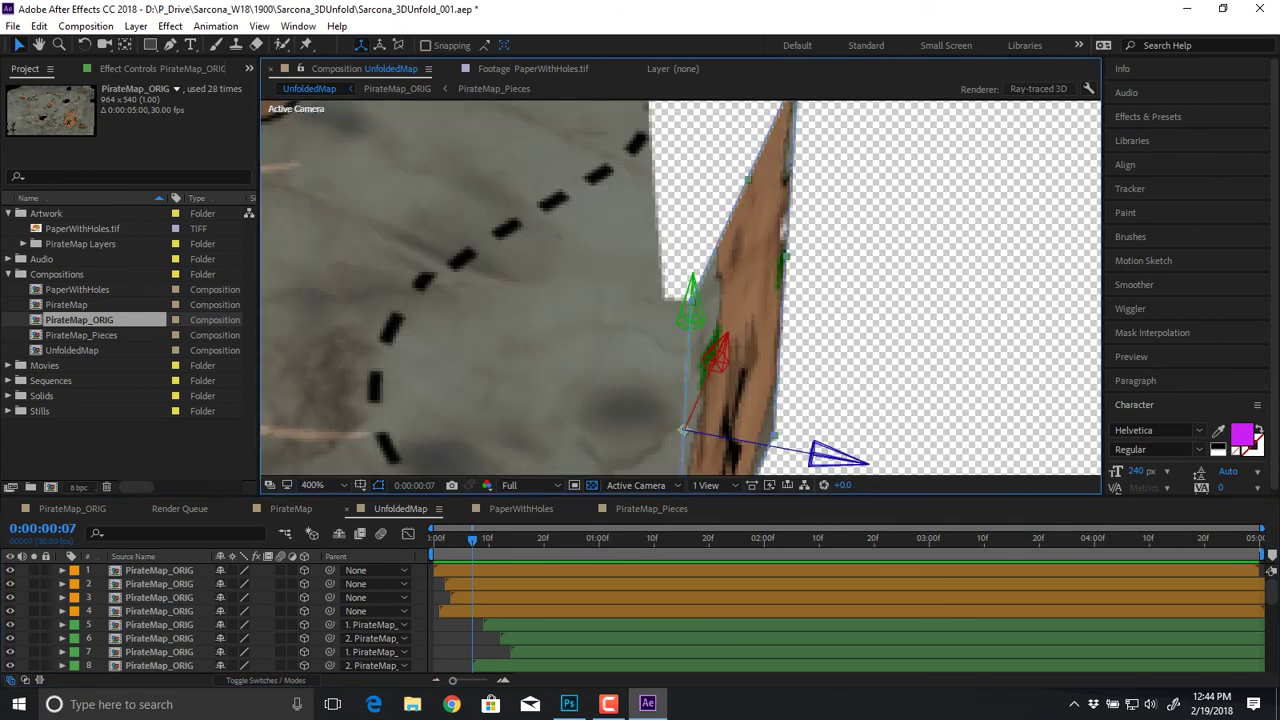
key(comma)
key(comma)
scroll(850, 615, down, 1)
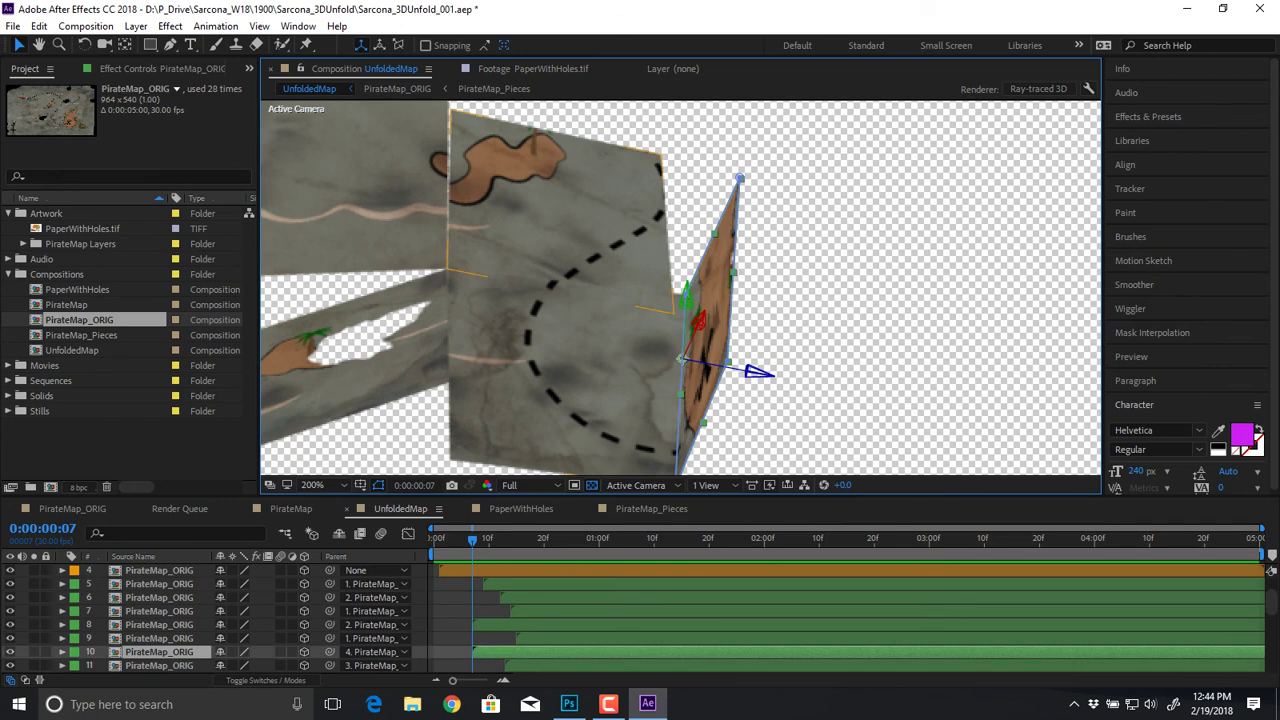
key(r)
scroll(850, 615, down, 3)
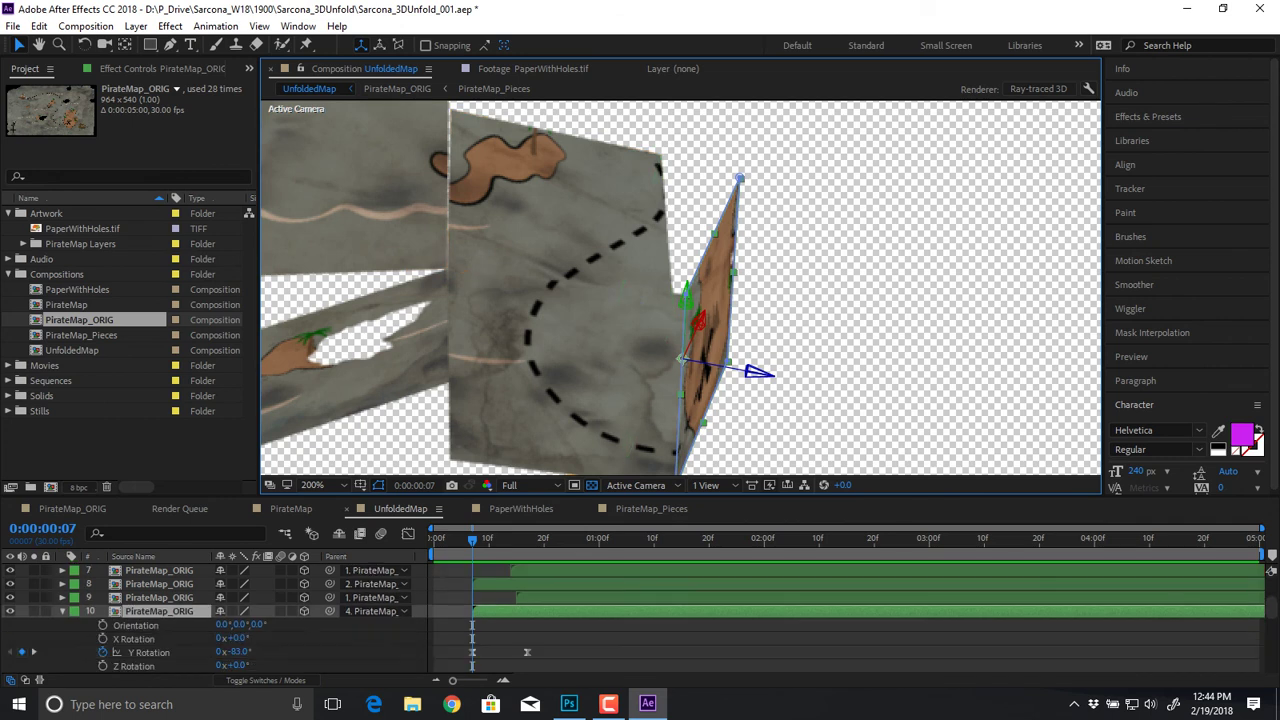
drag(240, 652, 225, 652)
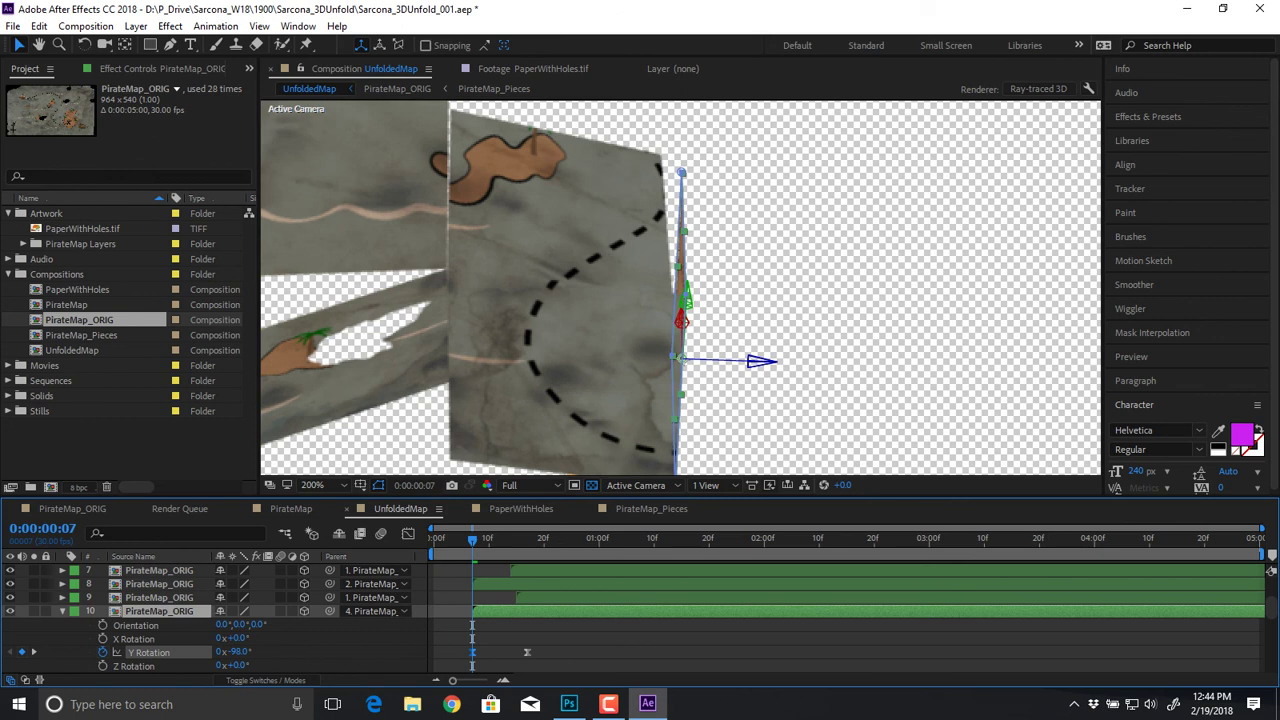
key(F2)
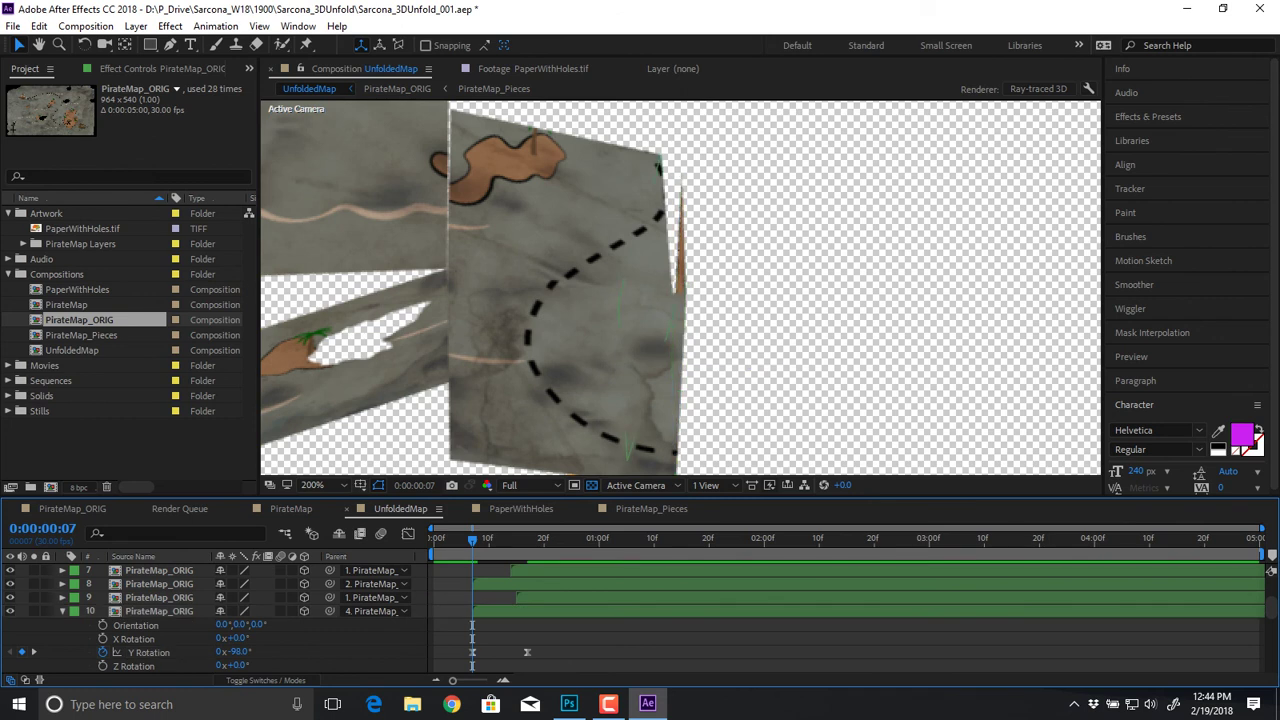
Step: Scrub through and play the unfolding animation to check layer 10's corrected rotation with the whole map in view
mouse_move(472, 540)
mouse_down()
mouse_move(521, 540)
mouse_move(478, 540)
mouse_up()
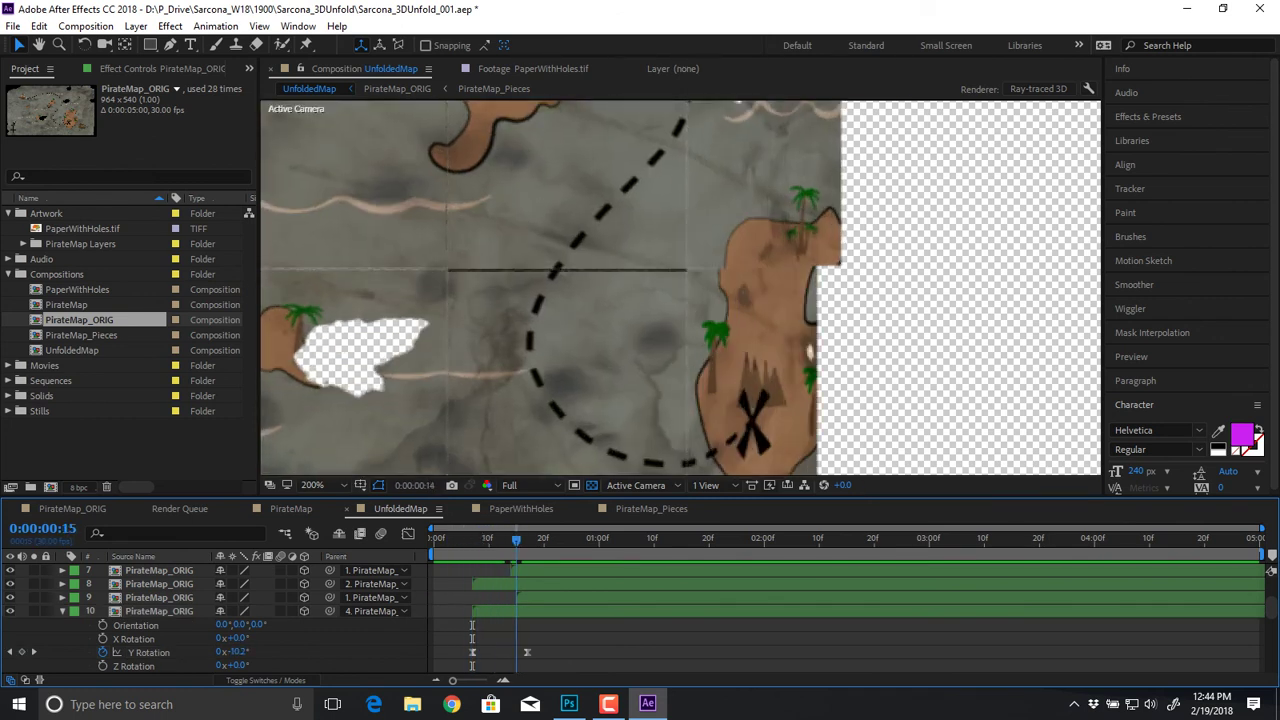
key(comma)
key(comma)
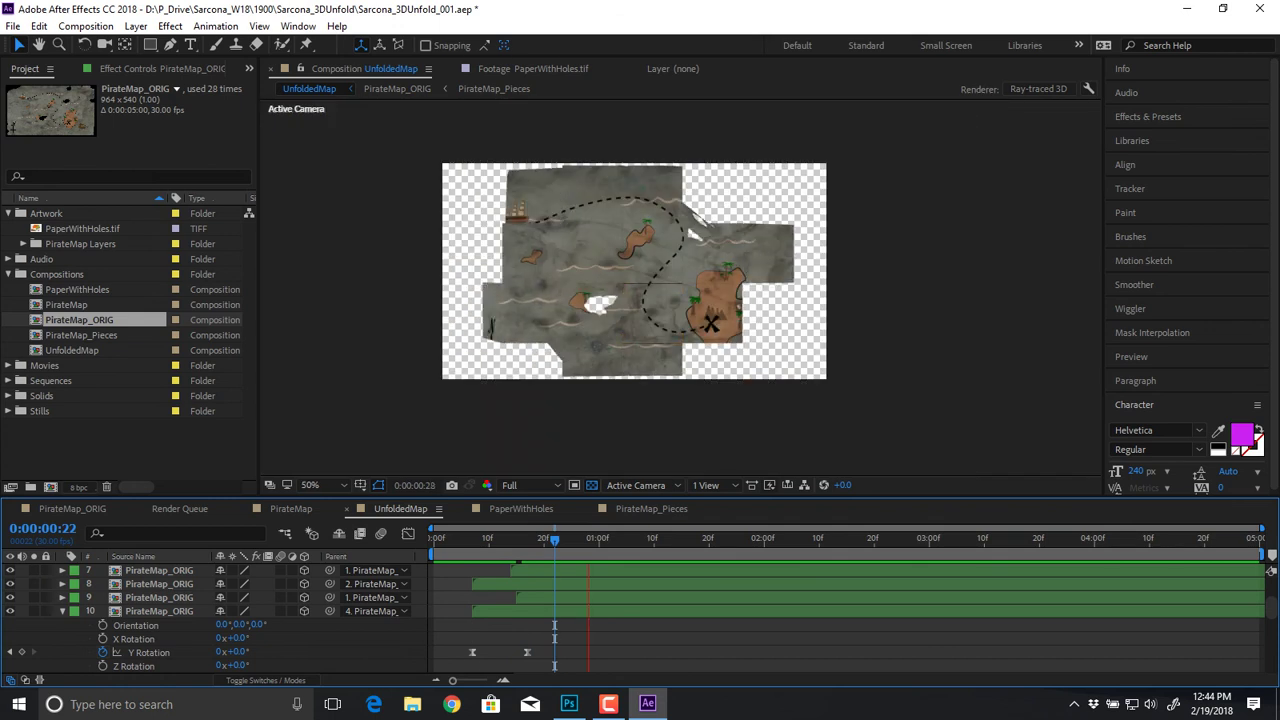
key(space)
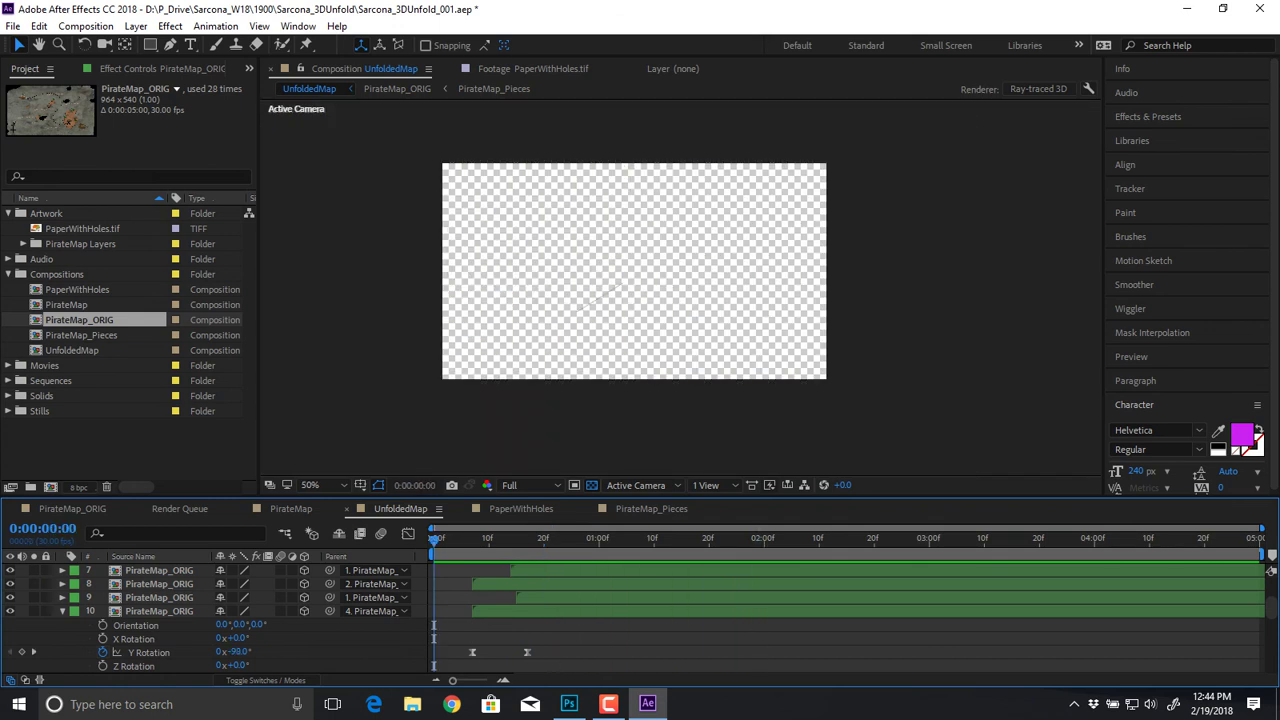
Step: Preview the UnfoldedMap animation and inspect the unfolded map around the large island at 0:00:01:19
key(space)
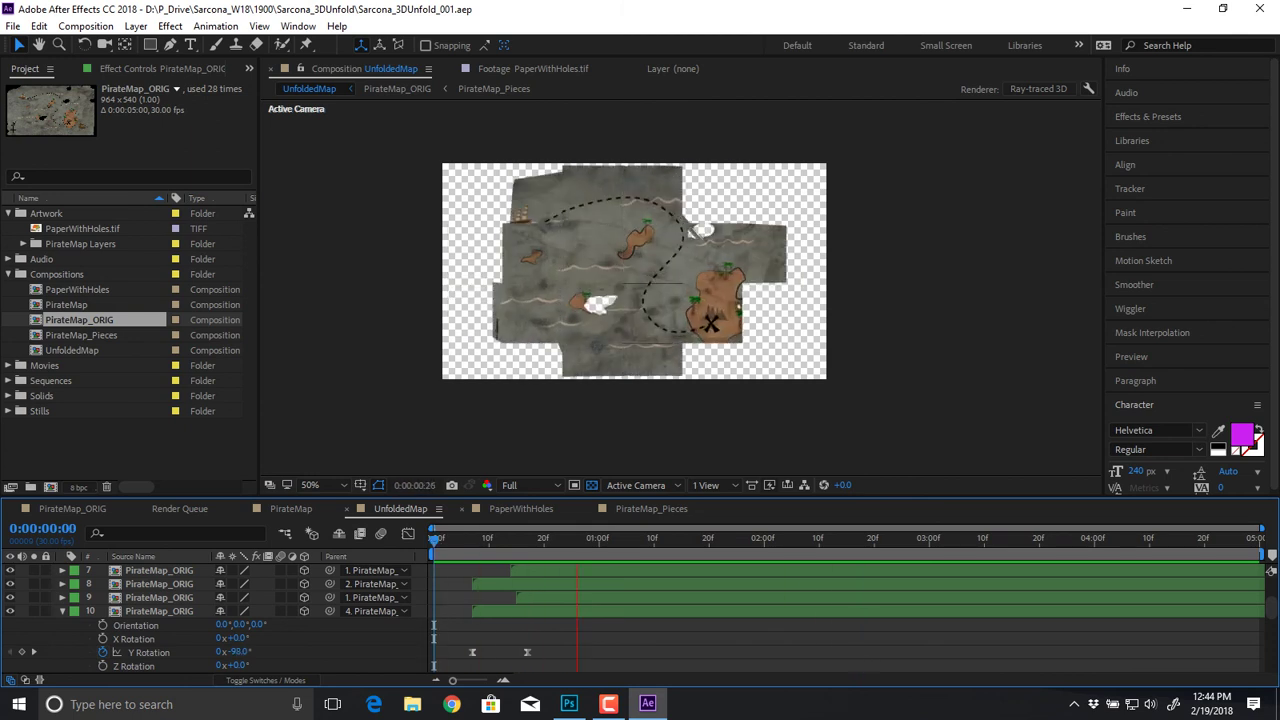
key(space)
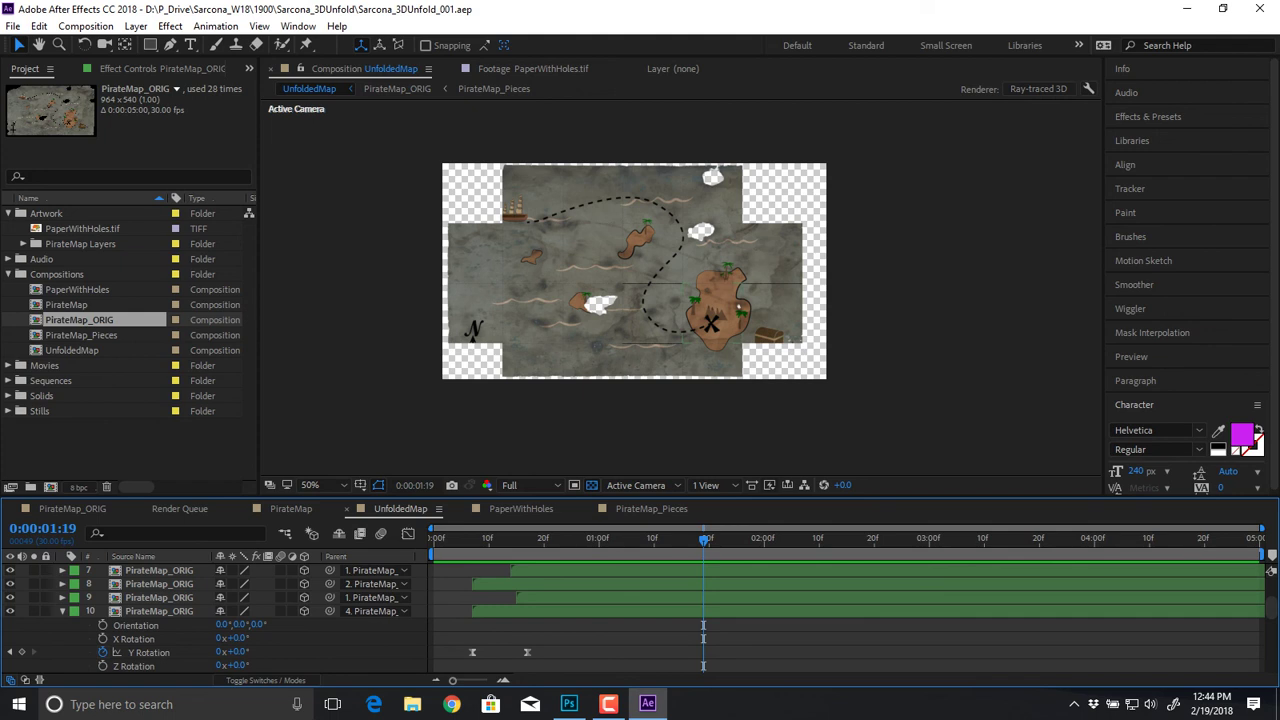
click(683, 303)
key(r)
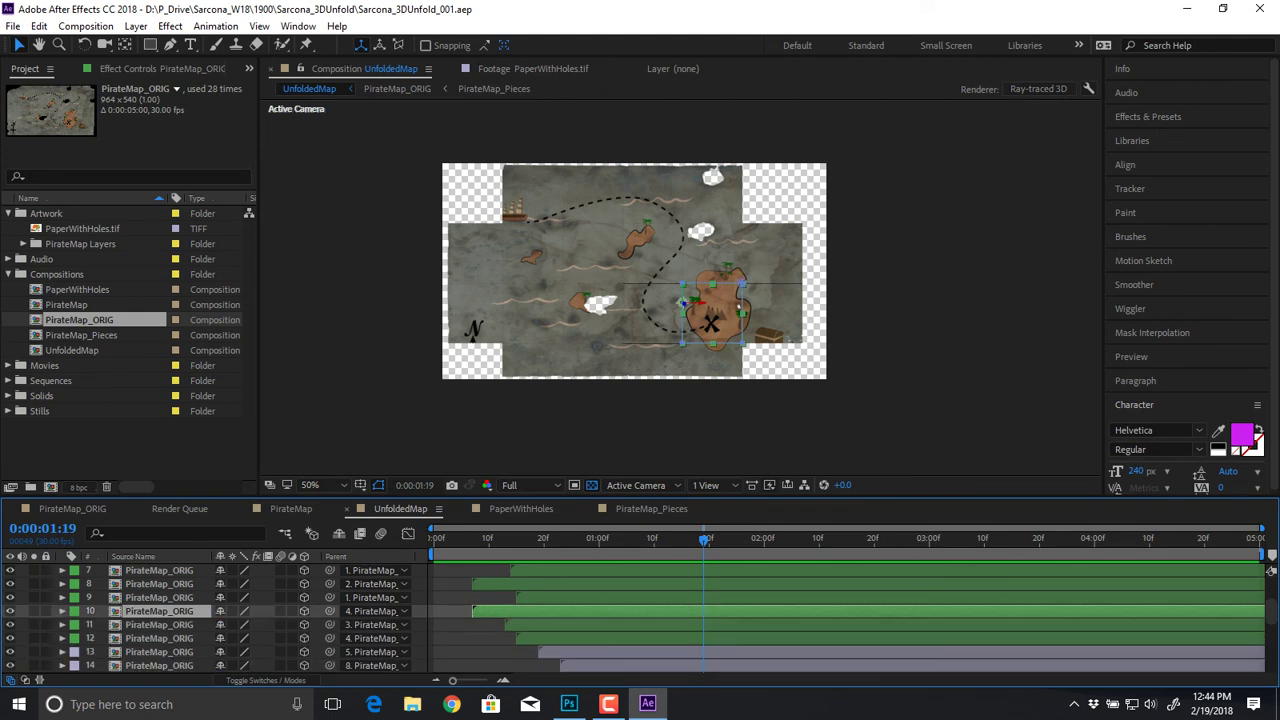
click(870, 340)
drag(870, 340, 973, 365)
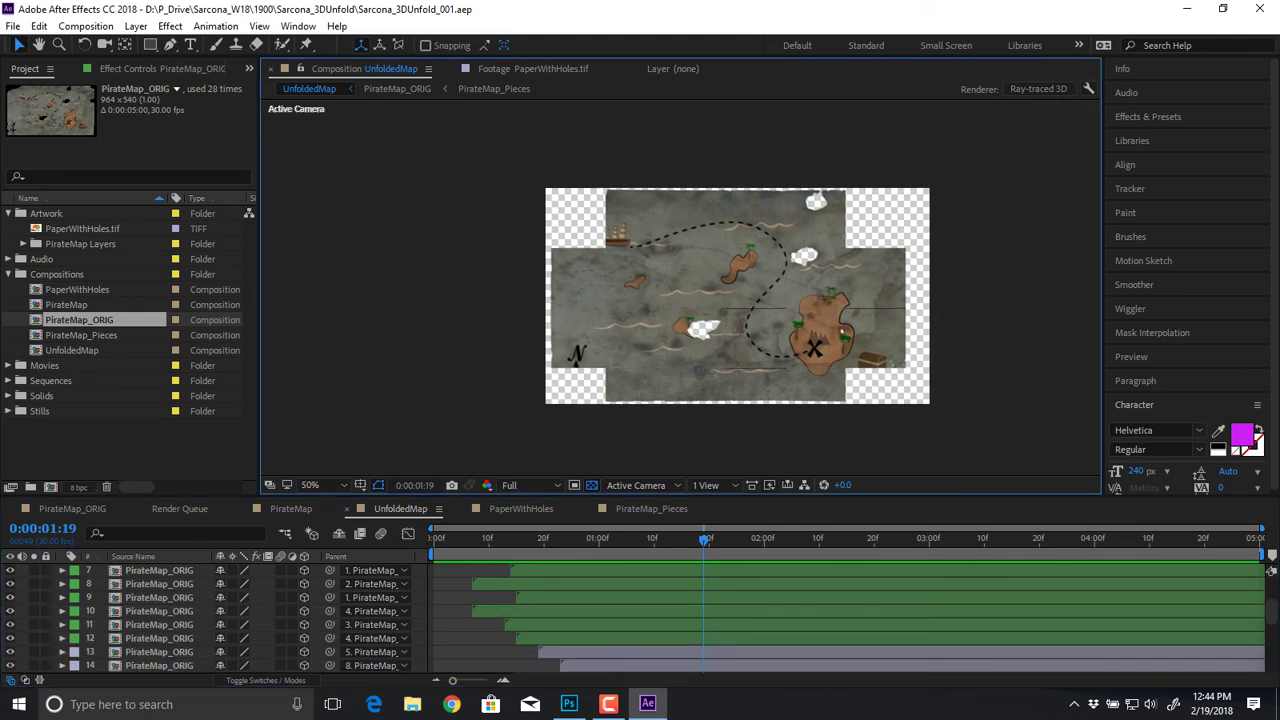
Step: Collapse the Compositions and Artwork folders in the project
click(8, 274)
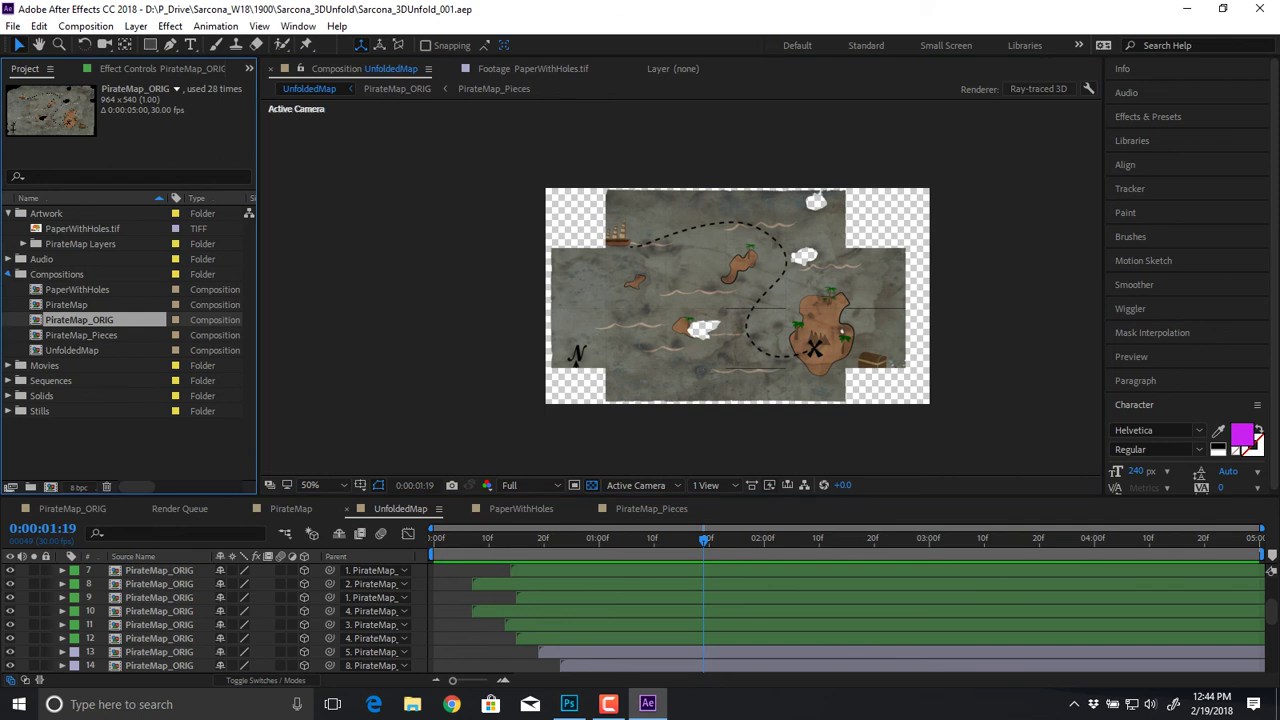
click(8, 213)
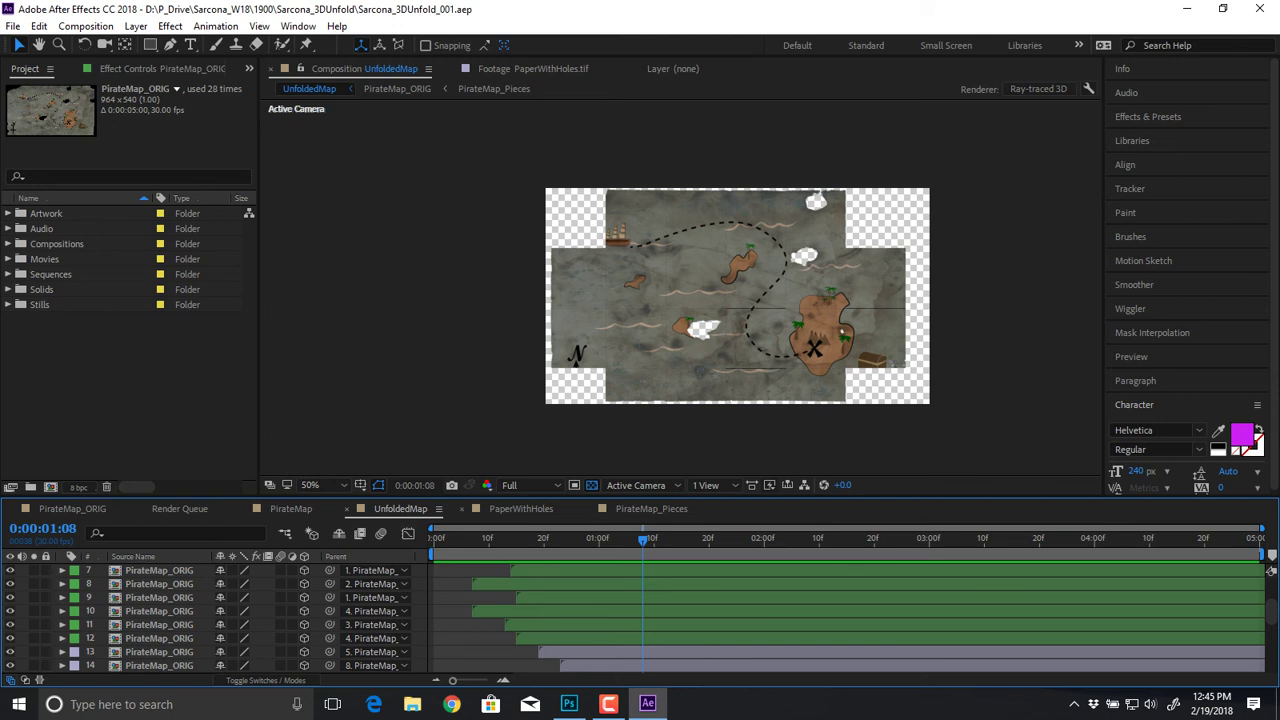
Step: Try moving the boat in the PirateMap composition onto the dashed path beside the upper island, and check UnfoldedMap
click(291, 509)
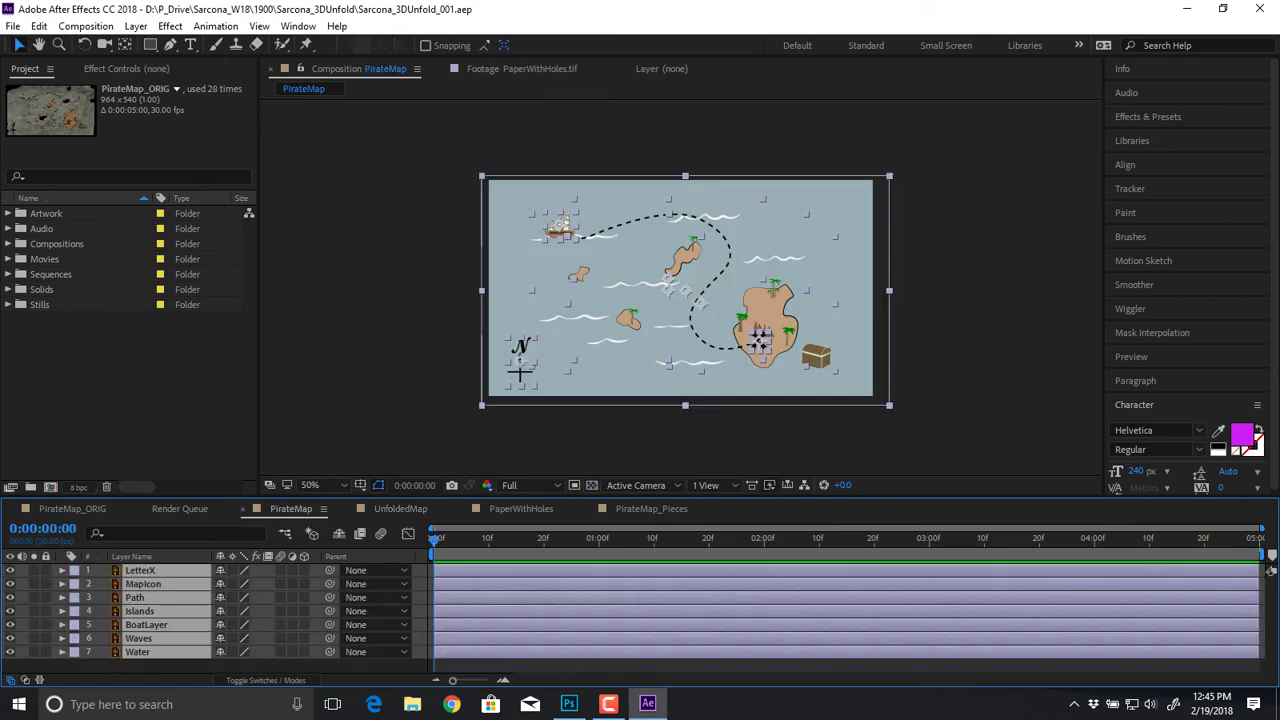
click(424, 428)
key(period)
drag(436, 169, 757, 236)
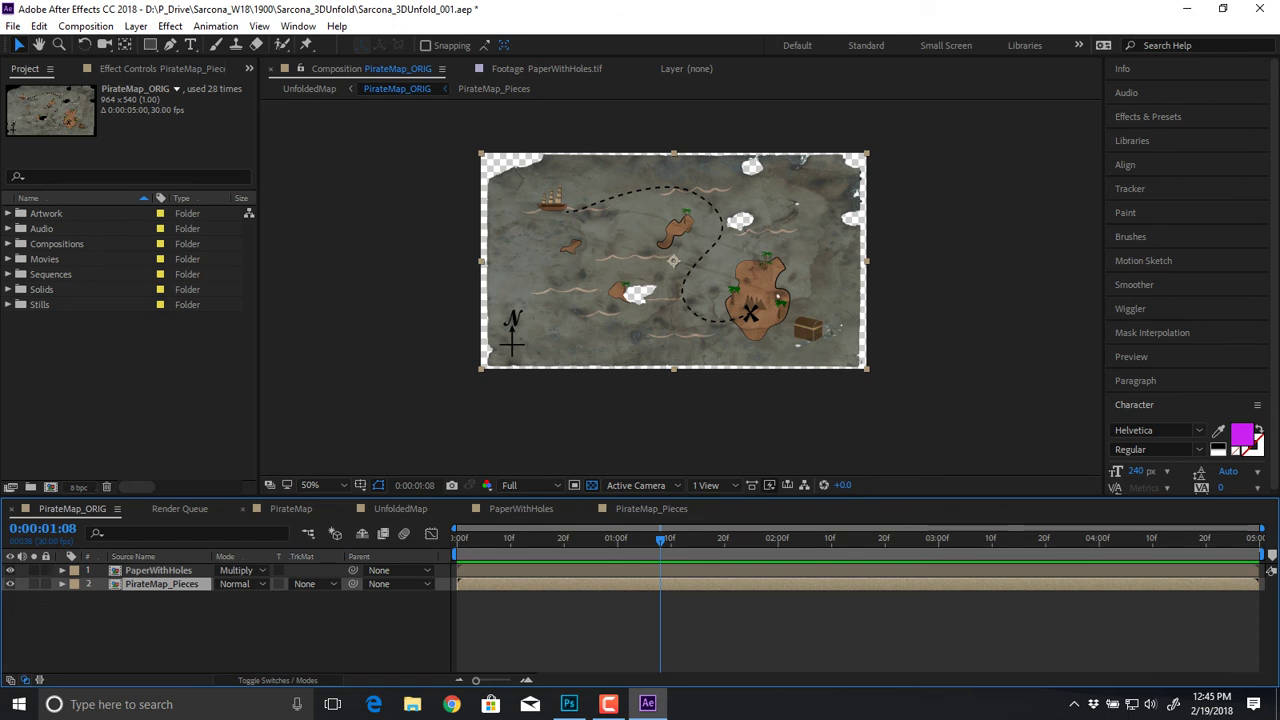
click(291, 509)
click(400, 509)
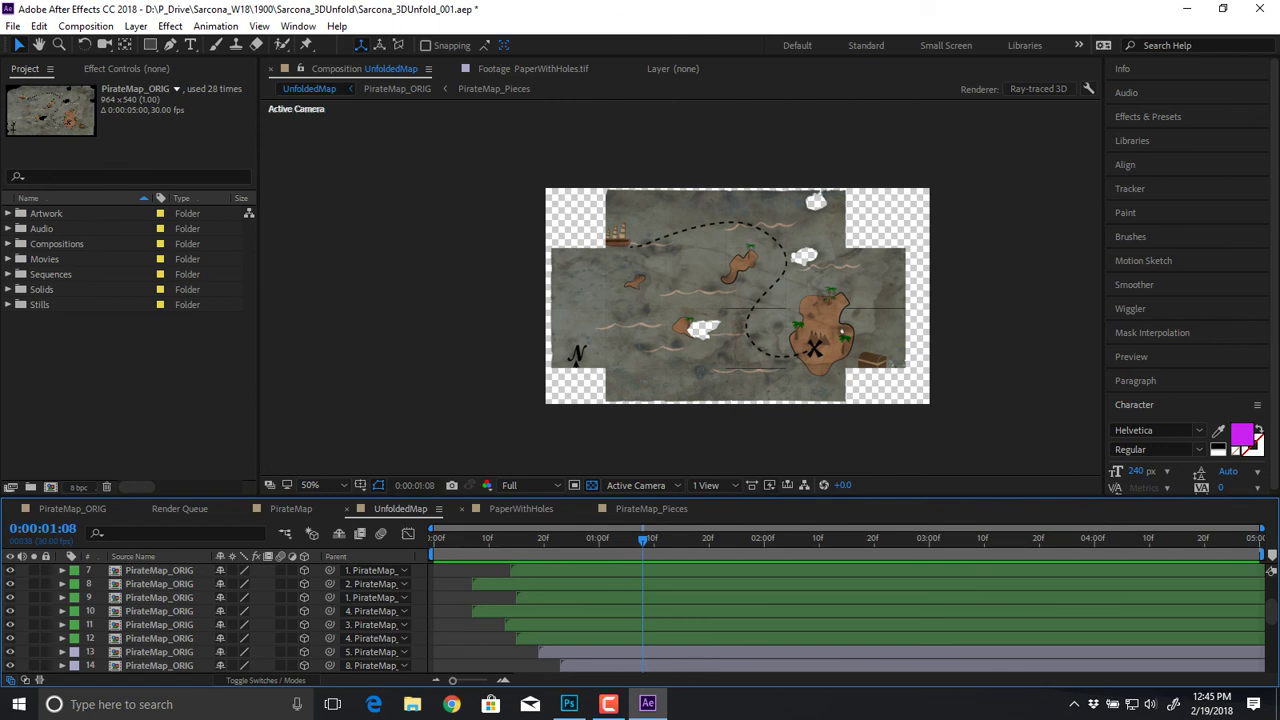
Step: Move BoatLayer in PirateMap_Pieces onto the dashed path and then further down it, checking each position in UnfoldedMap
key(period)
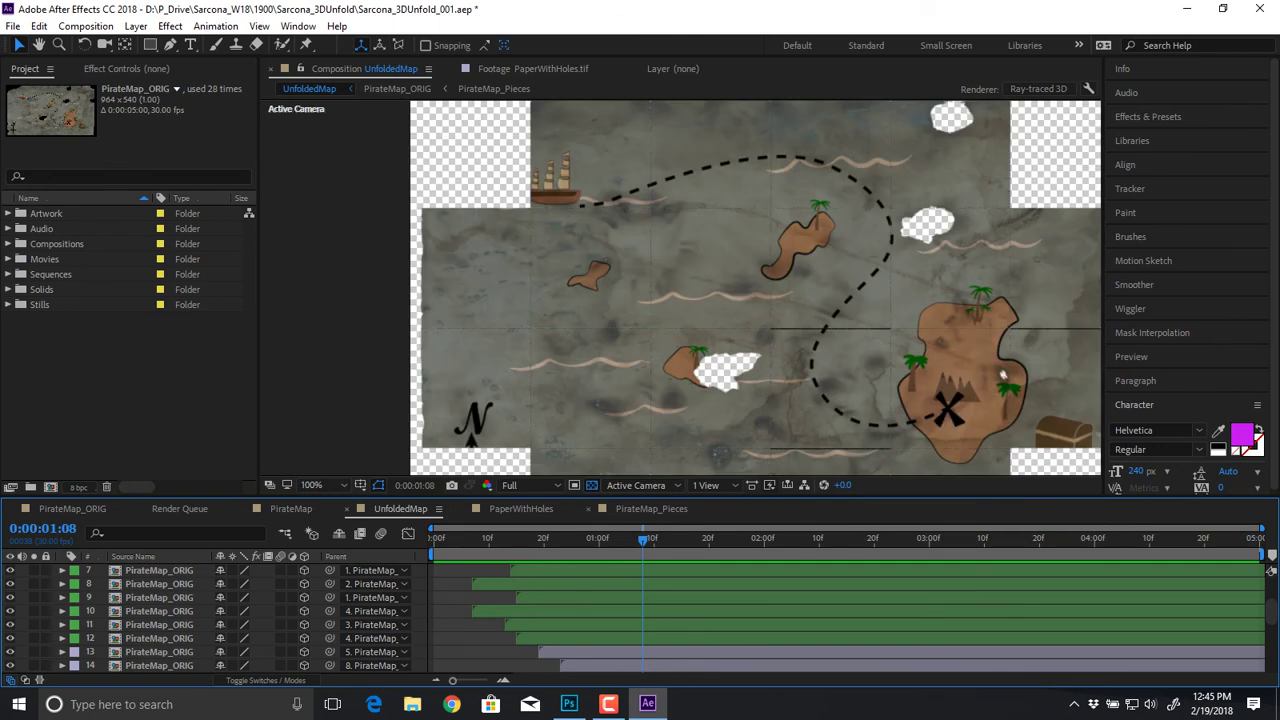
click(651, 508)
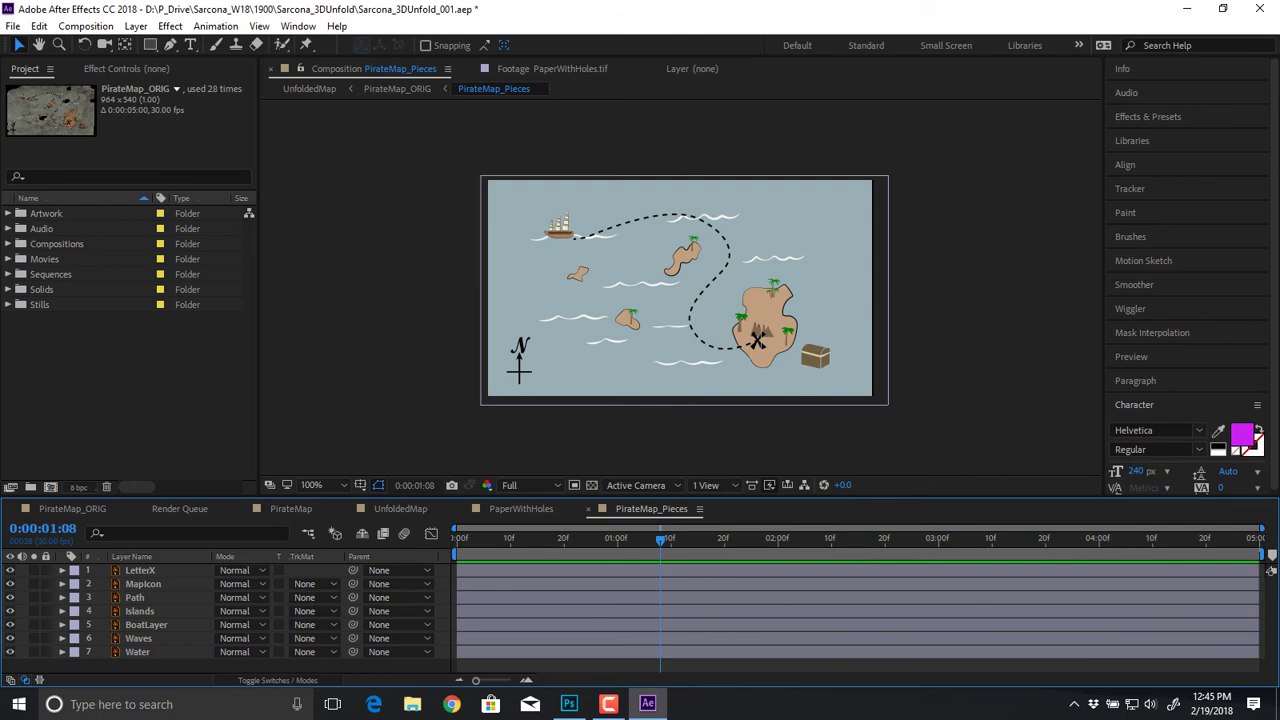
key(period)
drag(436, 161, 742, 272)
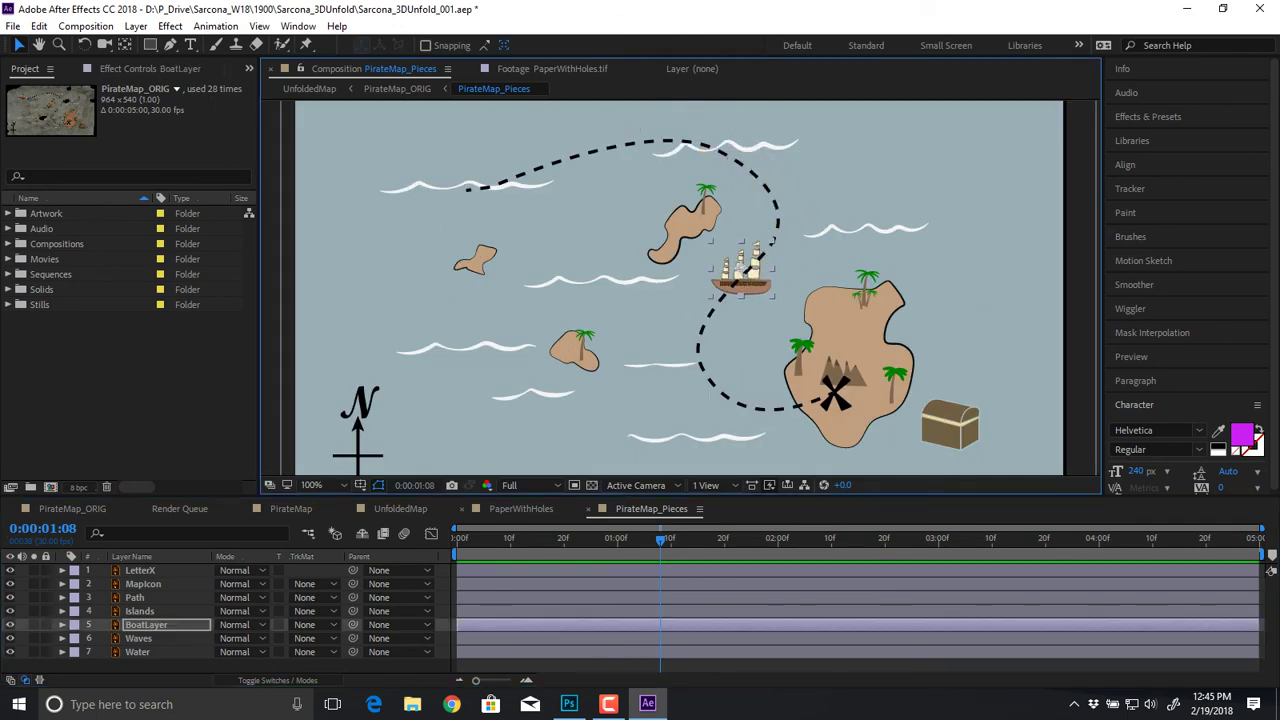
click(400, 509)
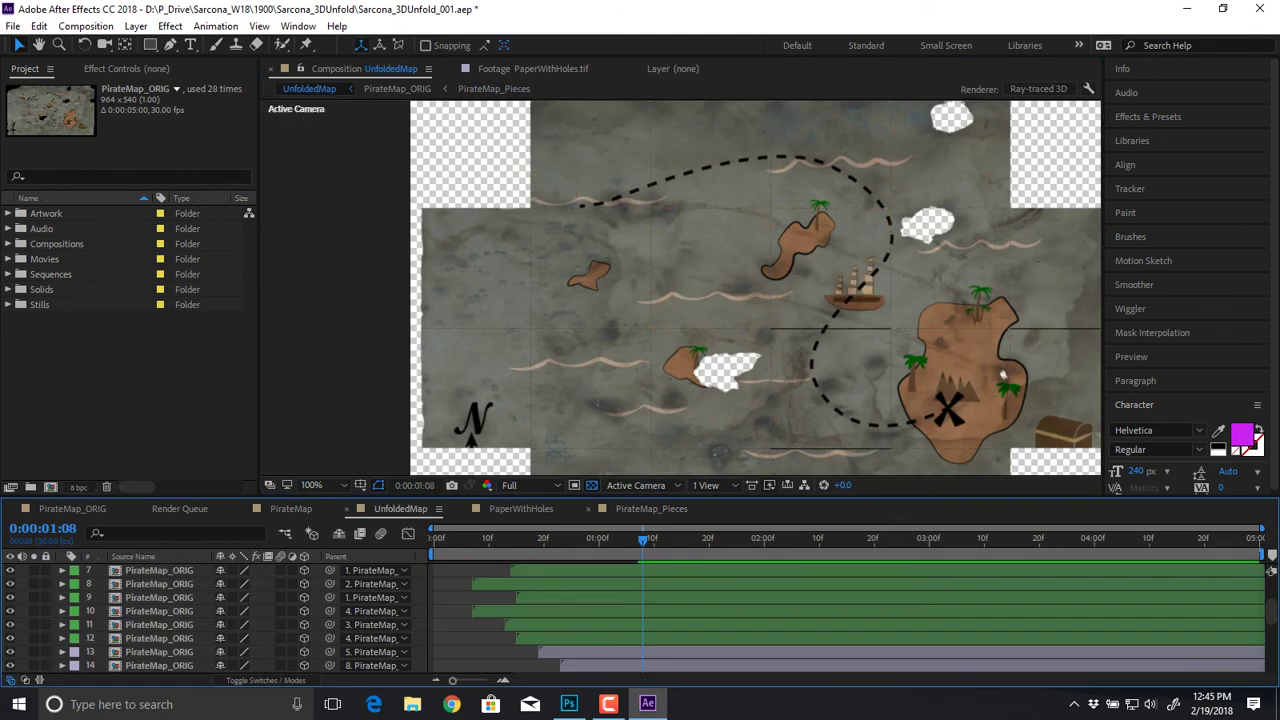
key(shift+Escape)
drag(741, 282, 701, 336)
key(shift+Escape)
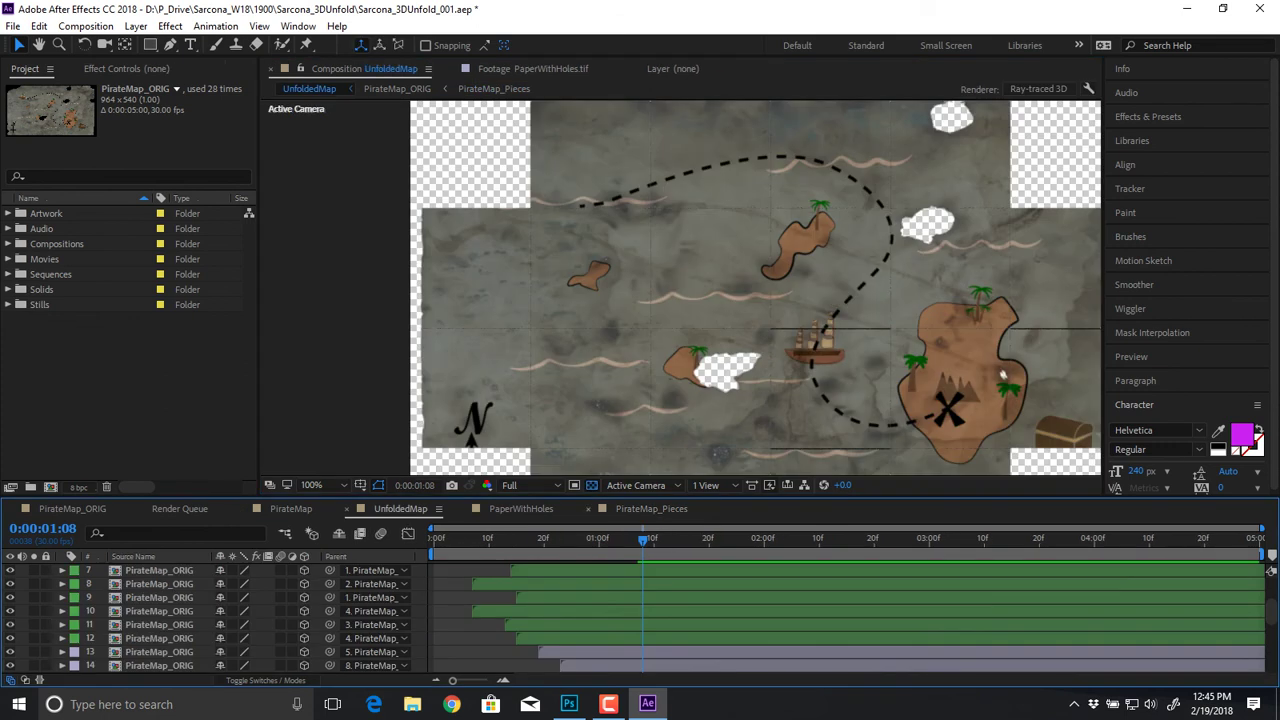
Step: Step back through the unfolding to frame 17 and scrub to 0:00:01:00 to examine the boat on the folding pieces
key(Page_Up)
key(Page_Up)
key(Page_Up)
key(Page_Up)
key(Page_Up)
key(Page_Up)
key(Page_Up)
key(Page_Up)
key(Page_Up)
key(Page_Up)
key(Page_Up)
key(Page_Up)
key(Page_Up)
key(Page_Up)
key(Page_Up)
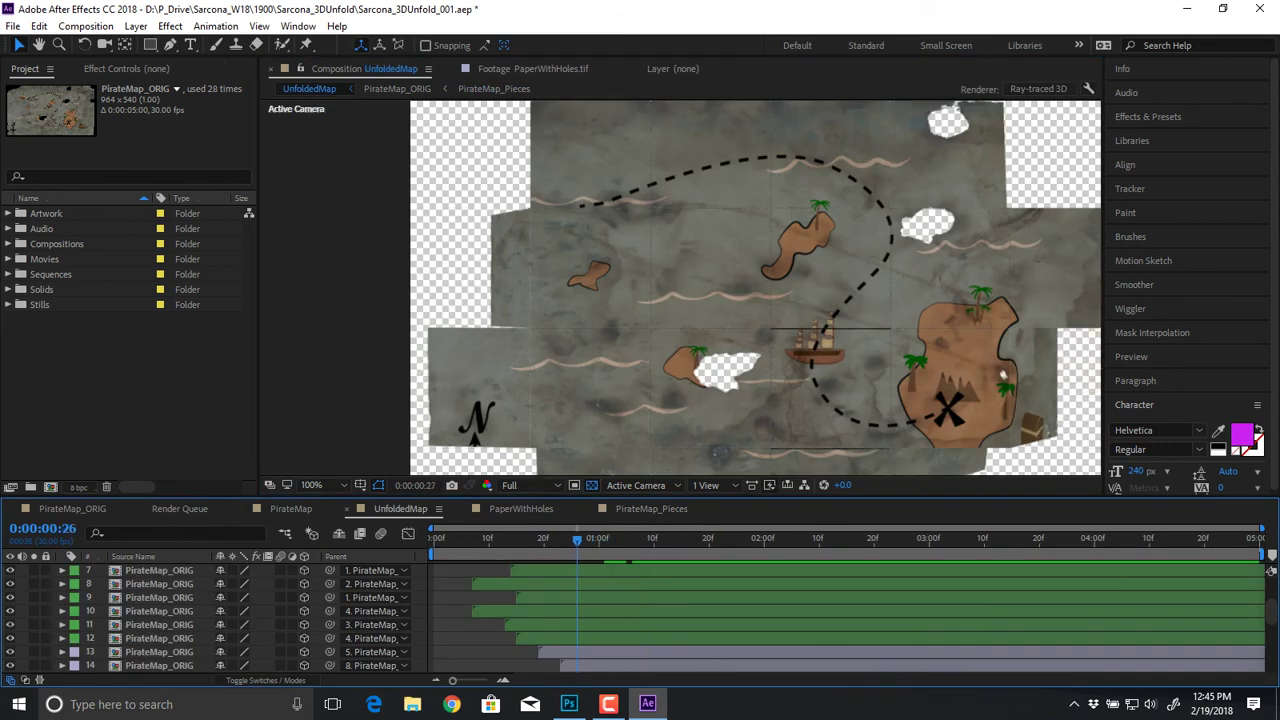
key(Page_Up)
key(Page_Up)
key(Page_Up)
key(Page_Up)
key(Page_Up)
key(Page_Up)
key(Page_Up)
key(Page_Up)
key(Page_Up)
key(Page_Up)
key(Page_Up)
key(Page_Up)
key(Page_Up)
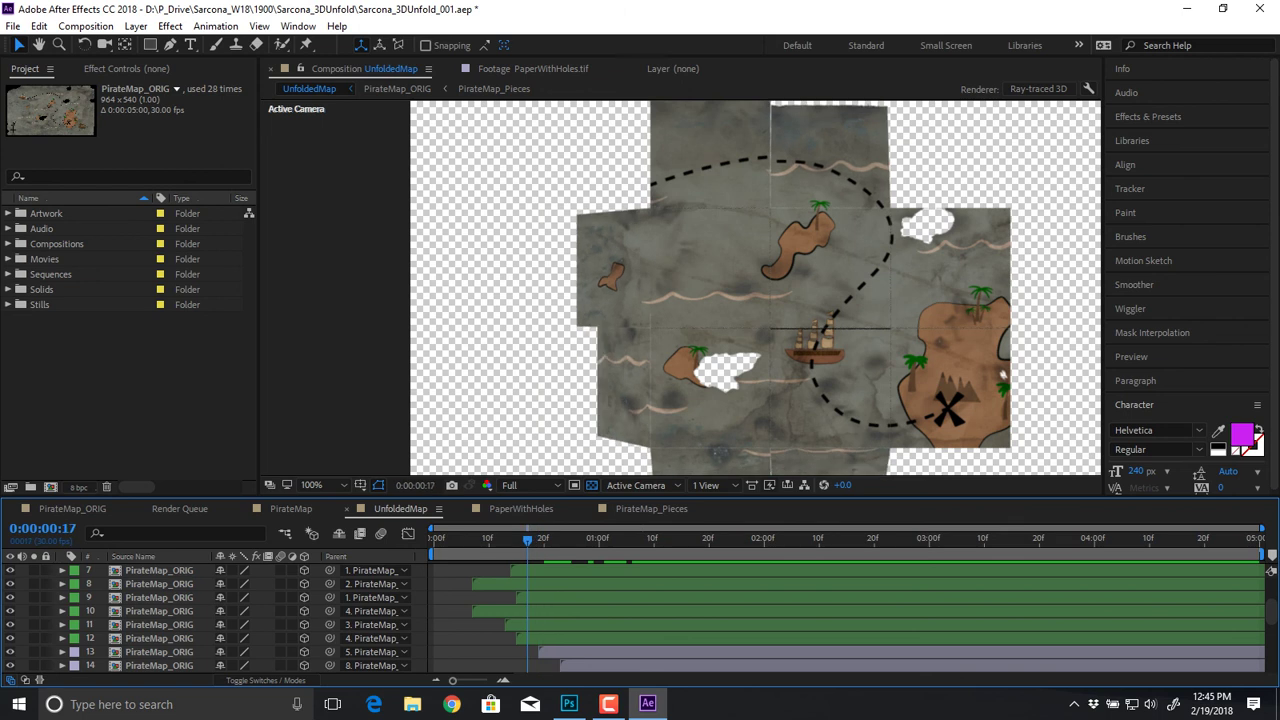
drag(473, 540, 599, 540)
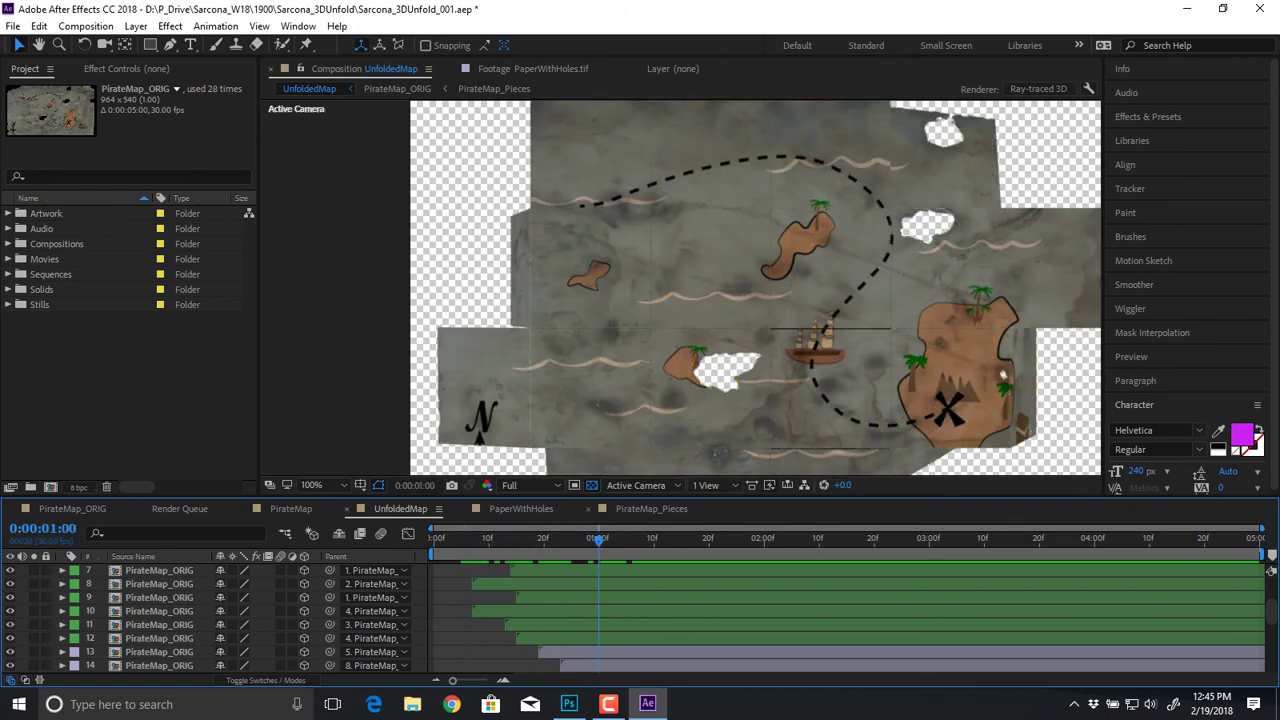
Step: Move BoatLayer in PirateMap_Pieces to the water just off the large island's upper-right shore and check it in UnfoldedMap
click(652, 509)
click(737, 338)
drag(737, 339, 922, 261)
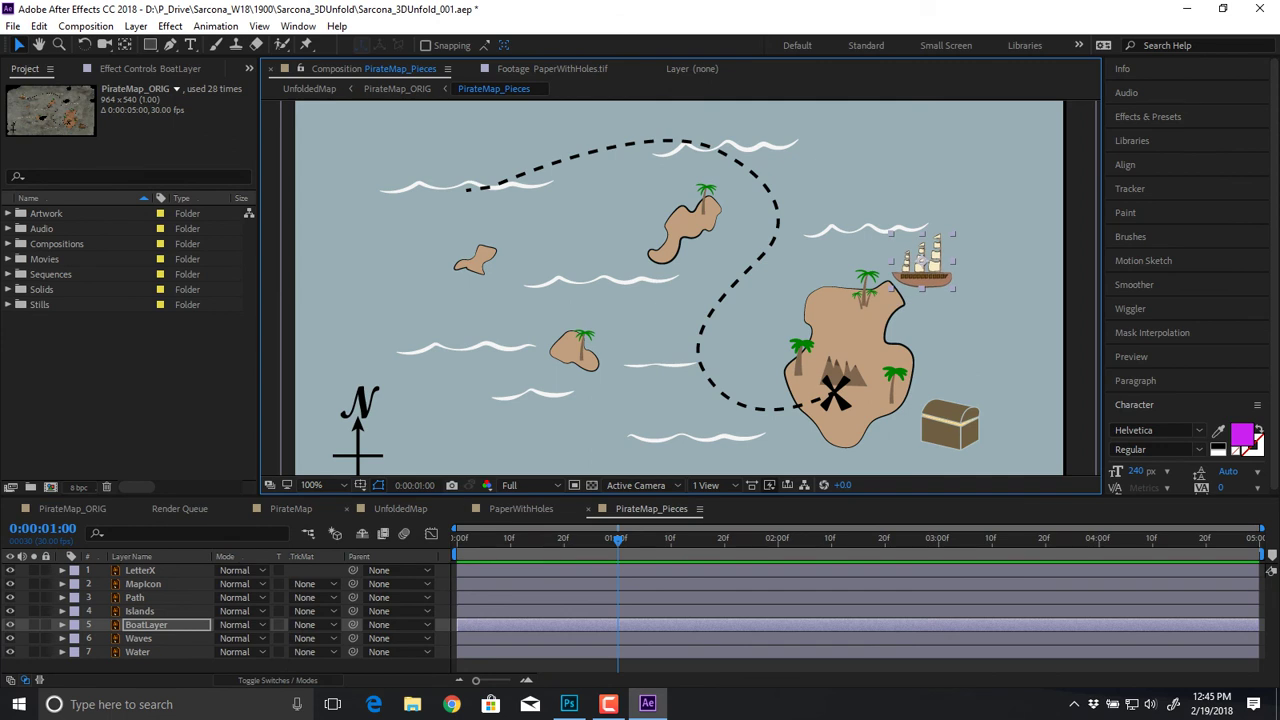
click(400, 509)
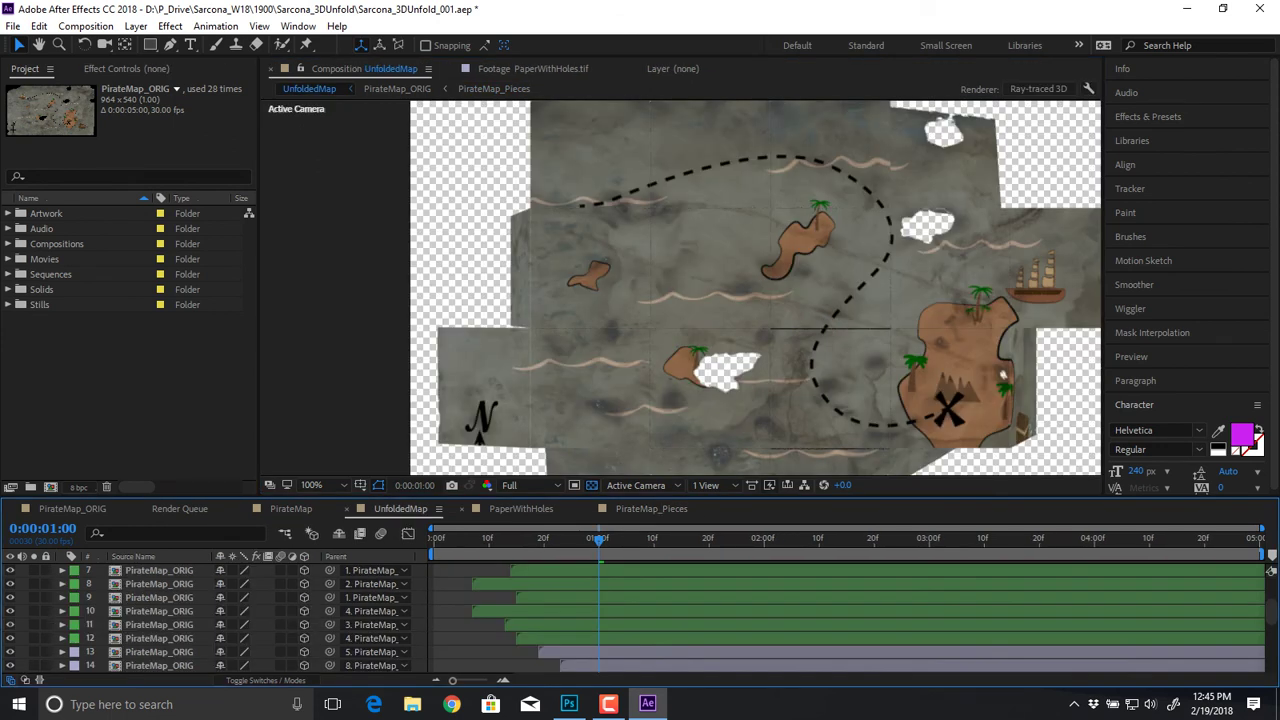
Step: Keyframe BoatLayer's Position in PirateMap_Pieces from 158.5, 289.5 at the first frame to the map's right side at about four seconds
click(651, 509)
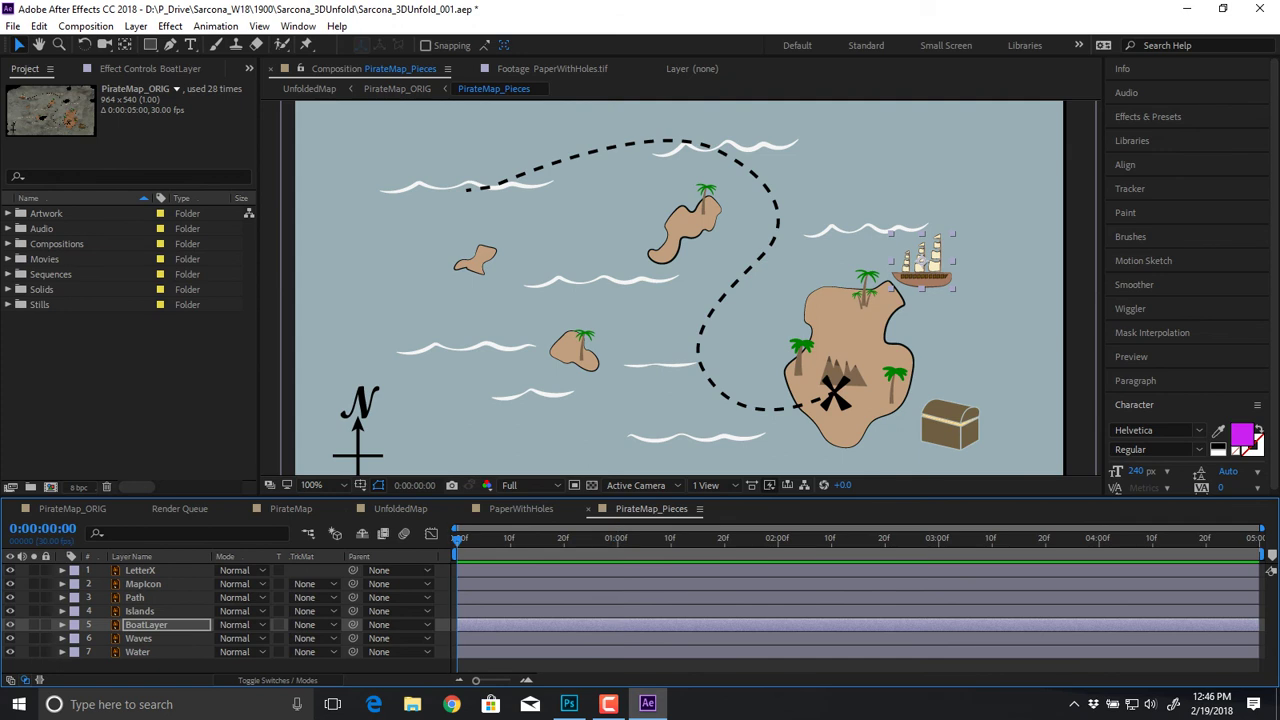
key(Home)
drag(760, 268, 422, 304)
key(p)
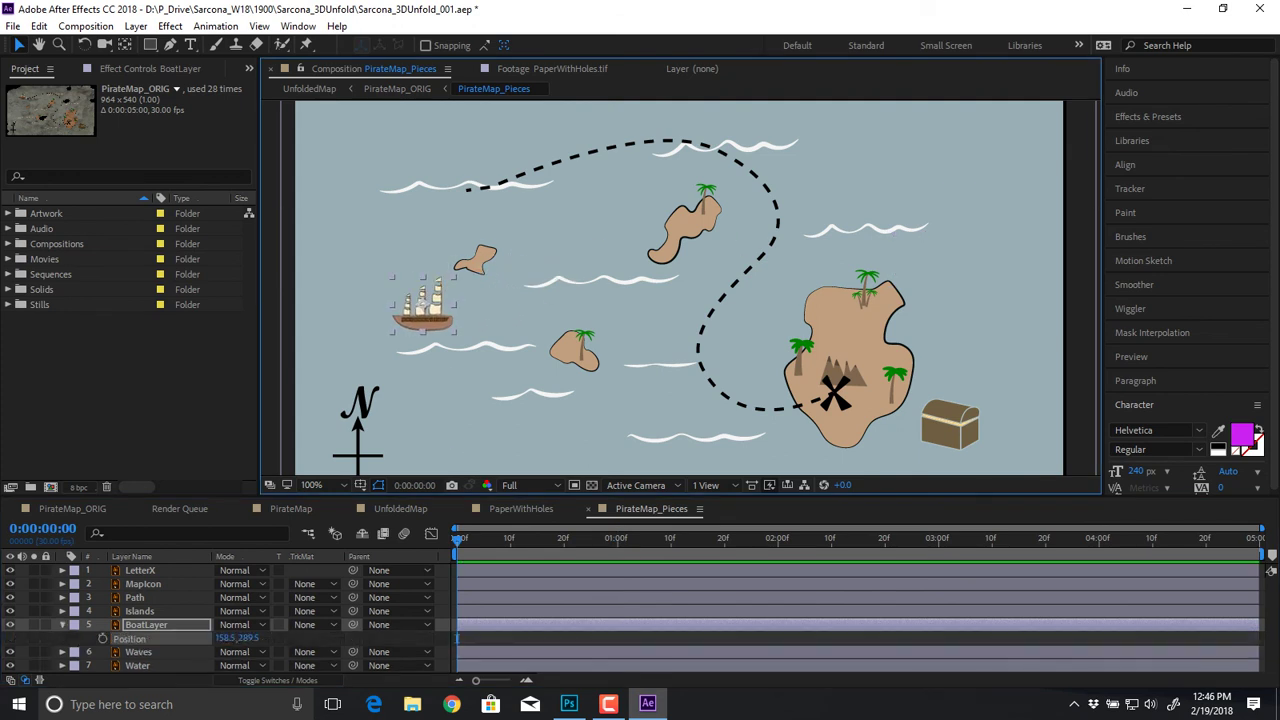
click(102, 638)
drag(457, 538, 1120, 538)
drag(226, 638, 780, 638)
Step: Preview UnfoldedMap from the first frame with the whole map in view to check the boat sailing across the pieces
key(space)
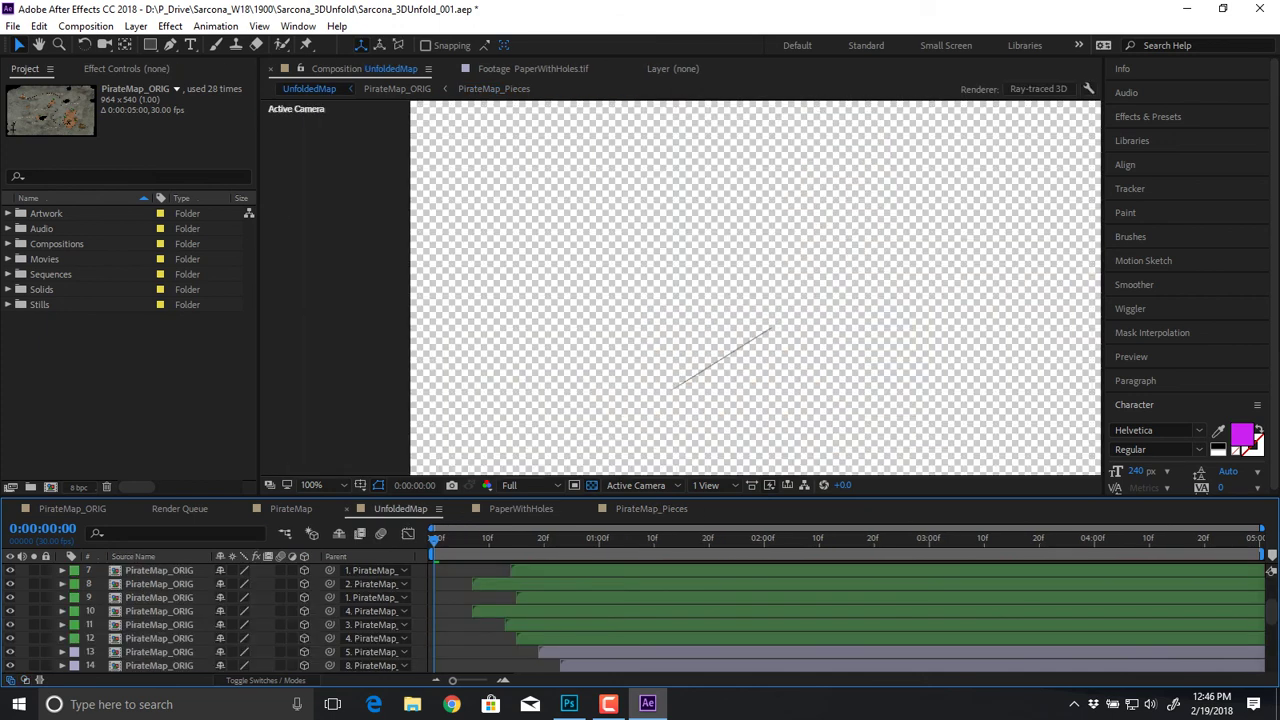
key(space)
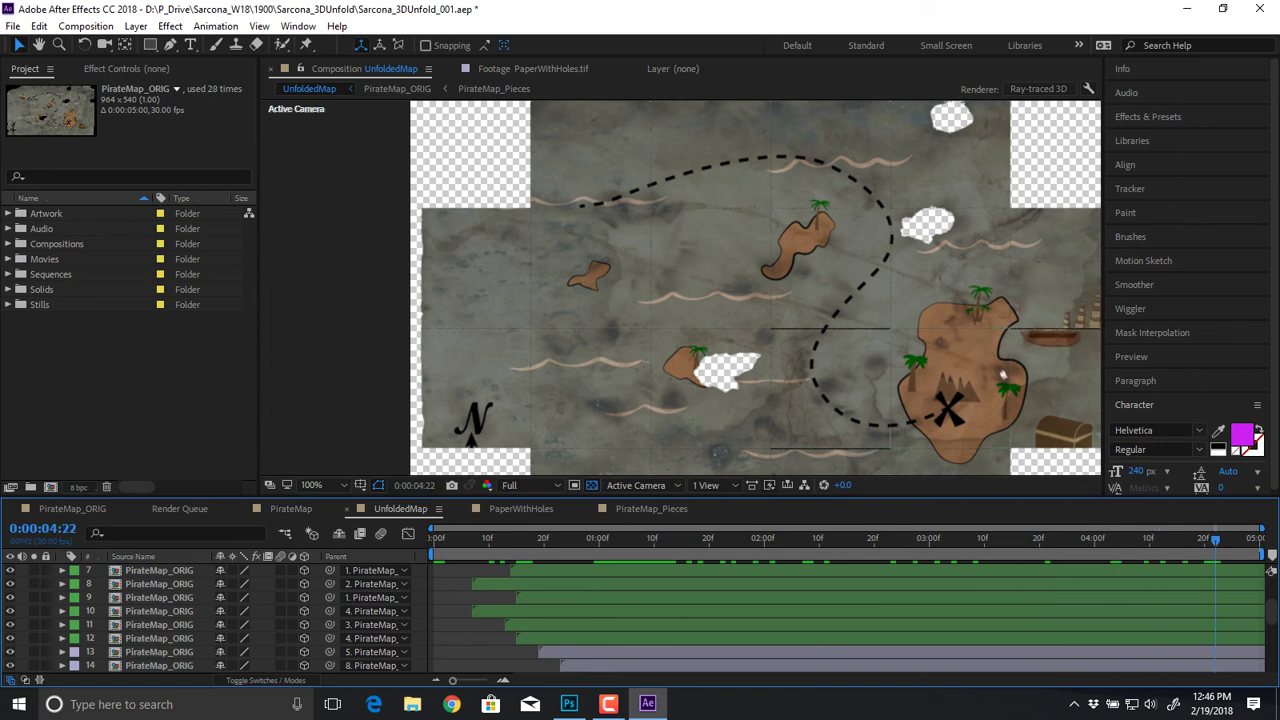
key(space)
scroll(700, 345, down, 1)
drag(700, 345, 670, 348)
key(v)
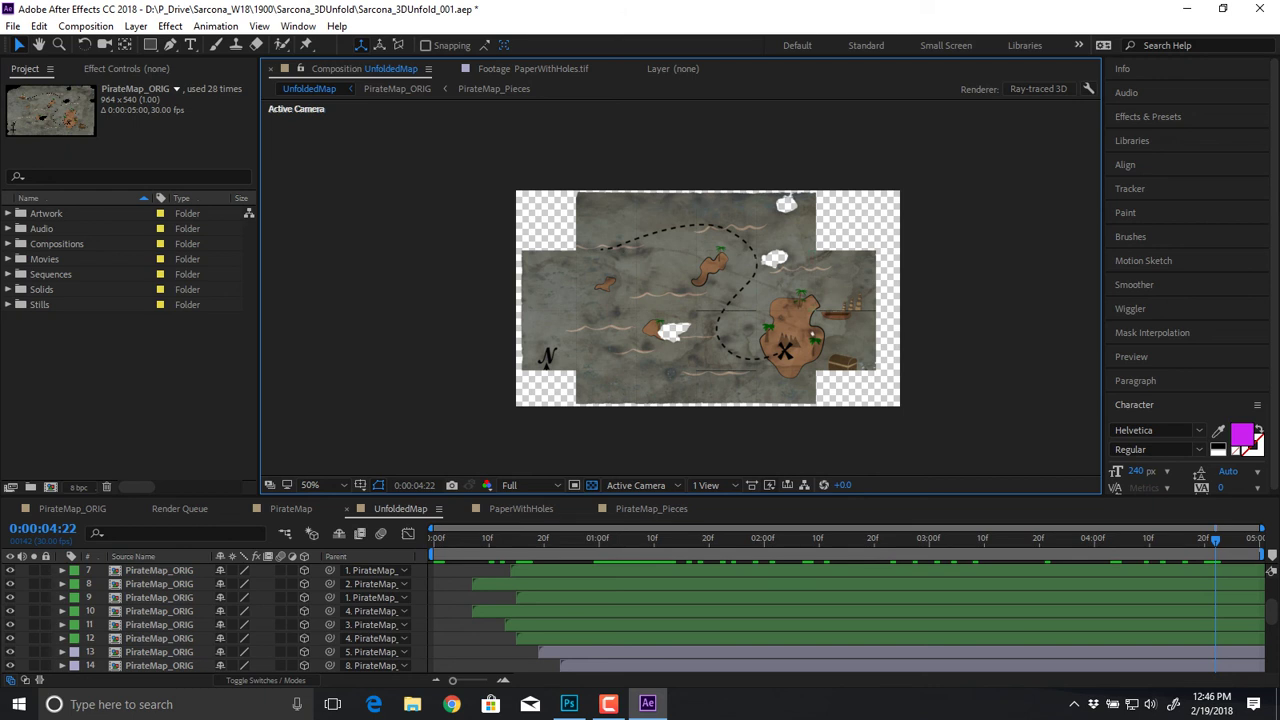
key(Home)
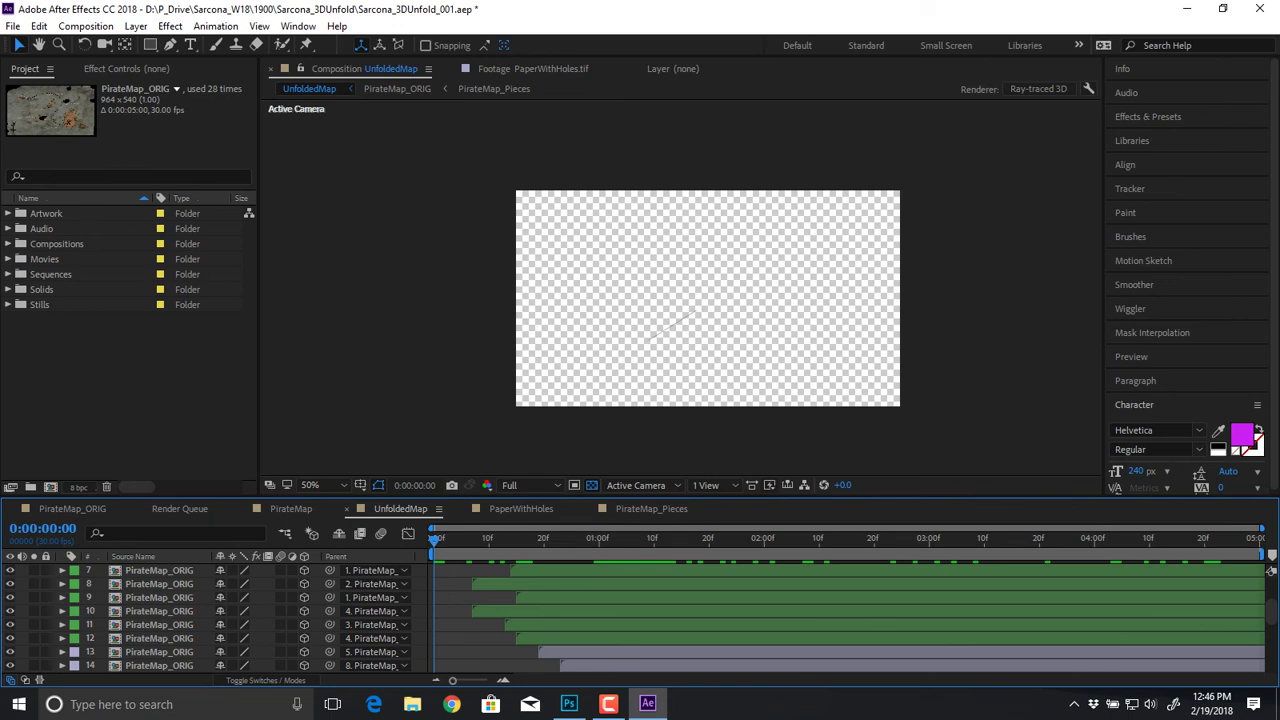
key(space)
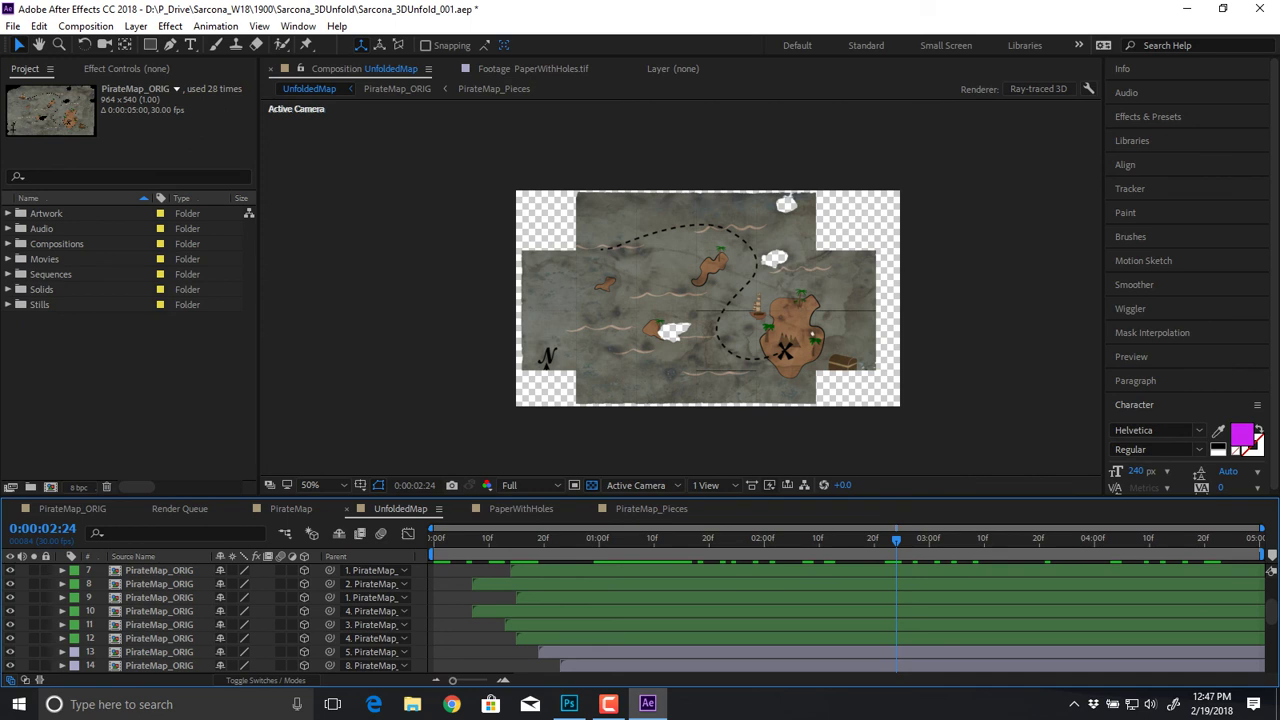
Step: Set the parent of layers 1 to 20 to None and align all their start times to the first frame
drag(640, 496, 640, 266)
scroll(640, 480, up, 2)
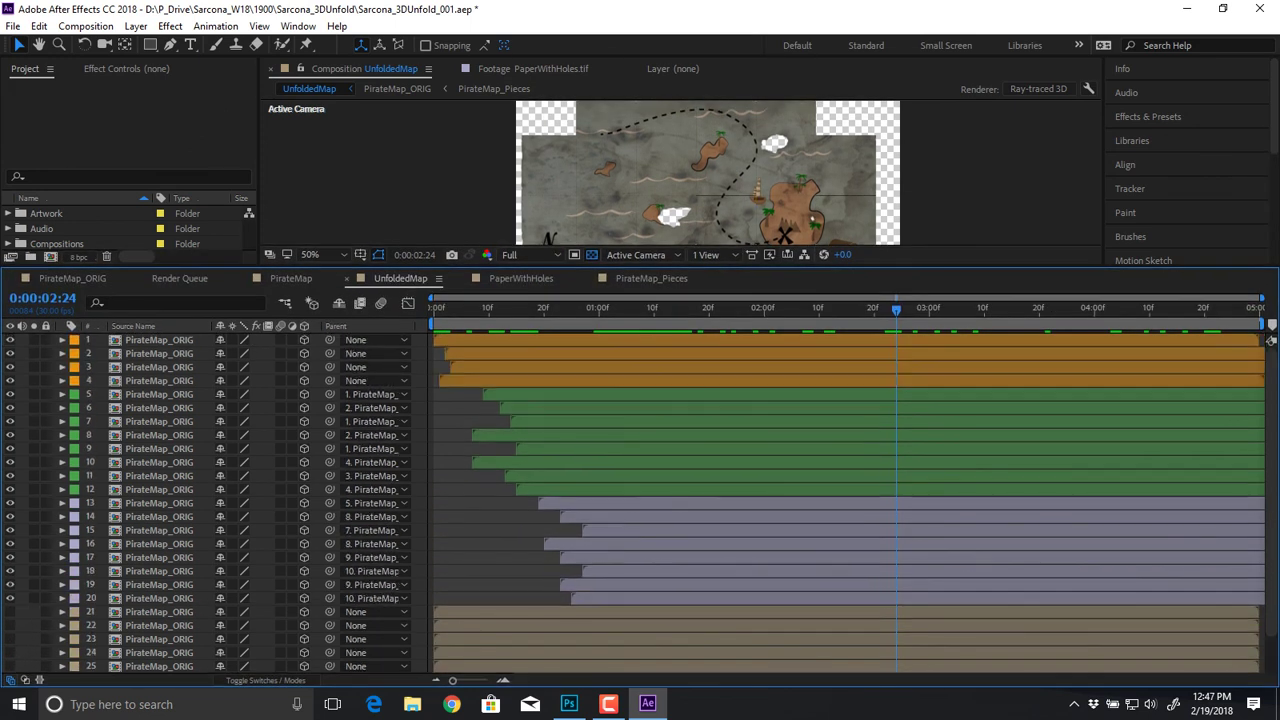
click(159, 598)
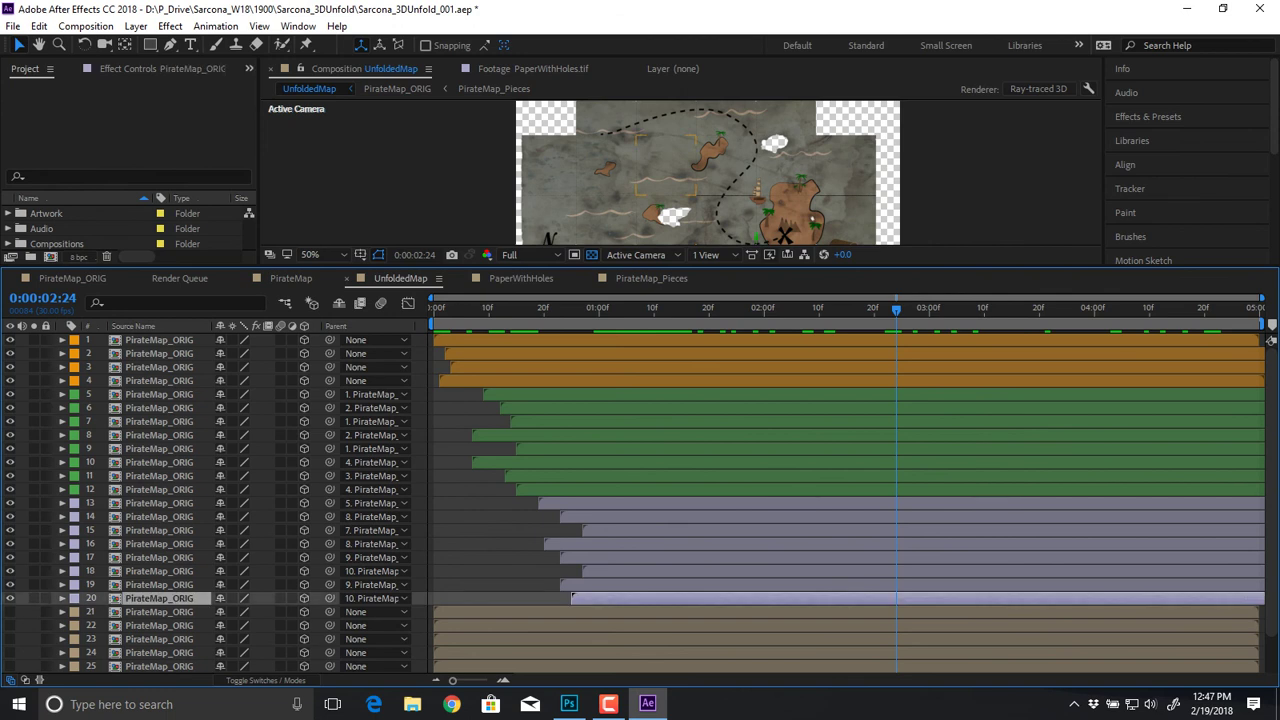
shift+click(159, 340)
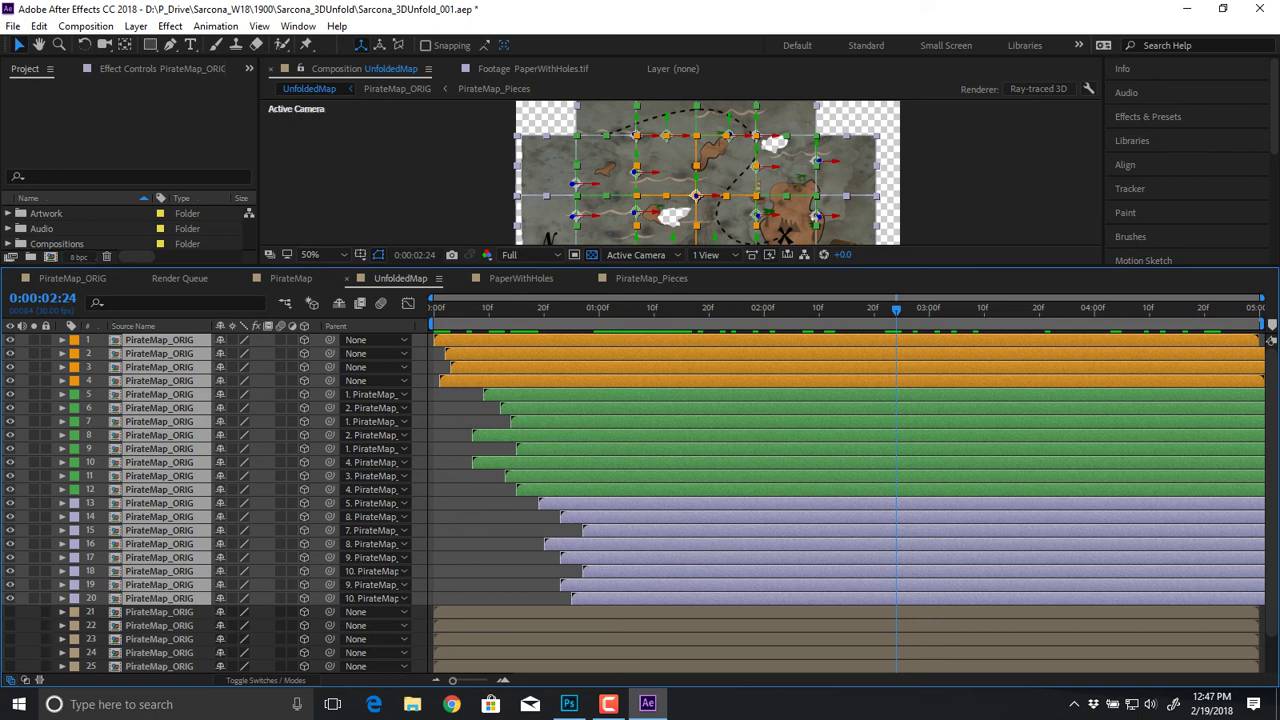
click(375, 421)
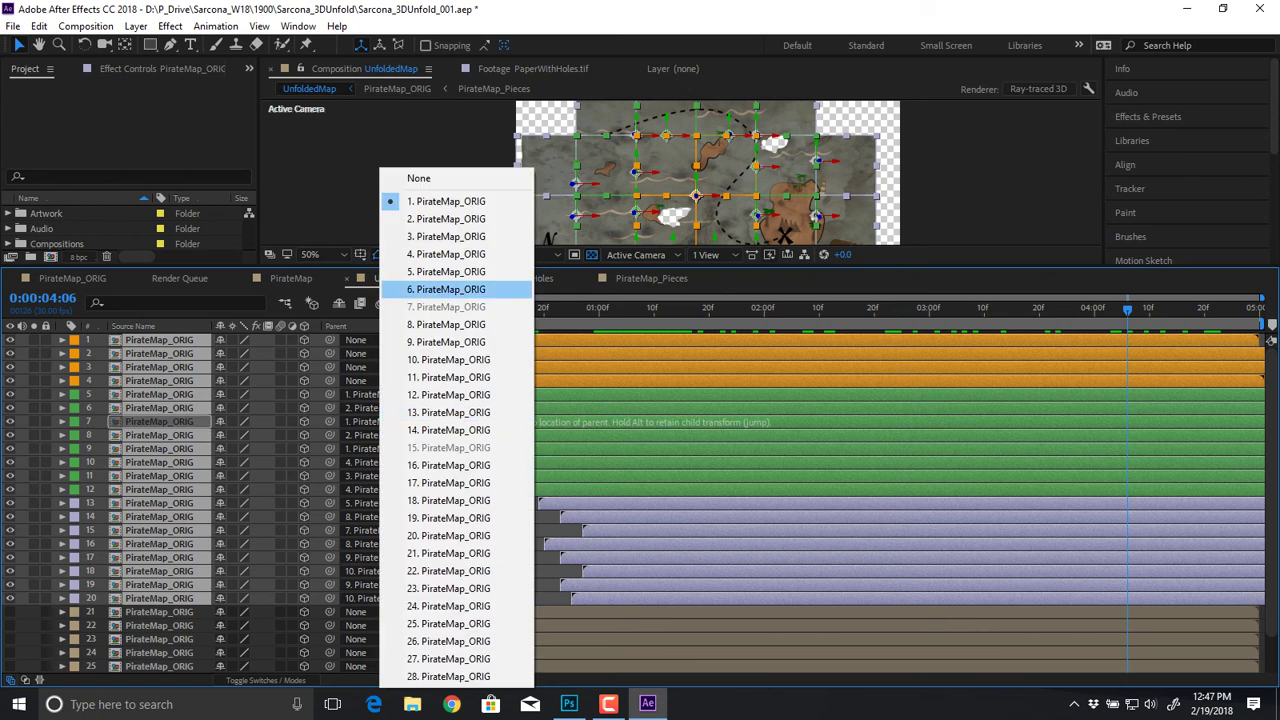
click(419, 178)
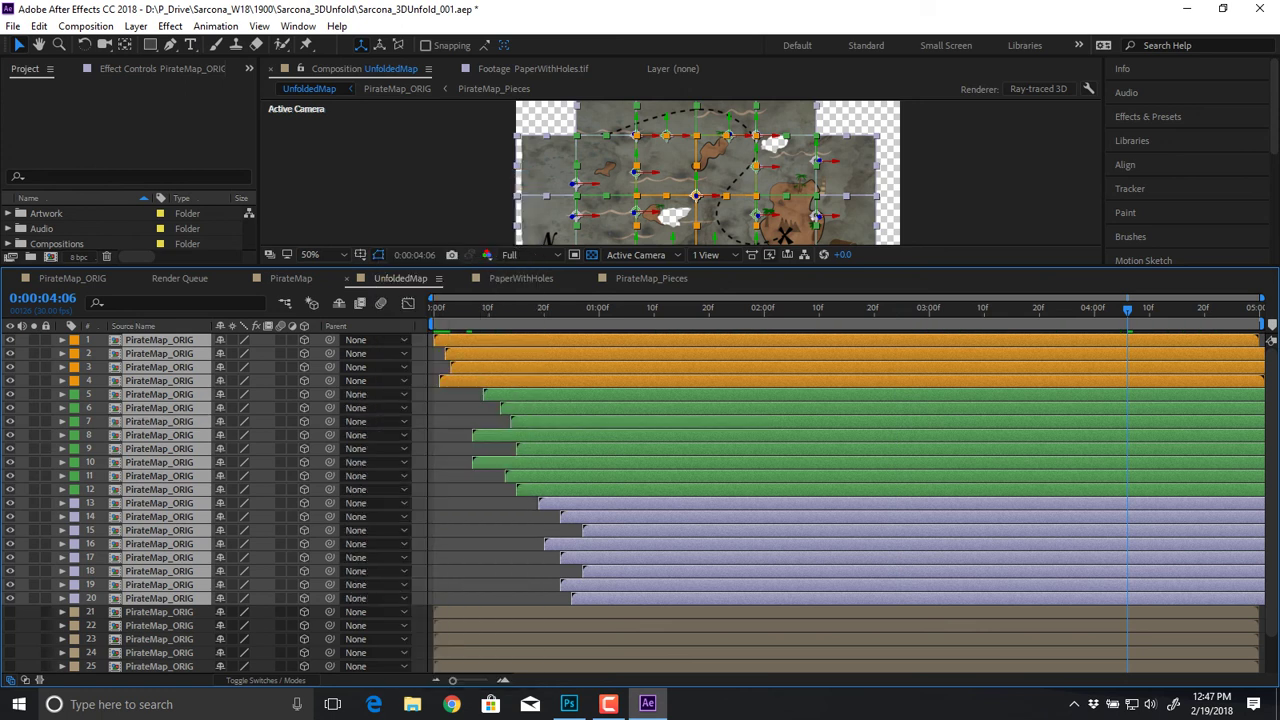
key(Home)
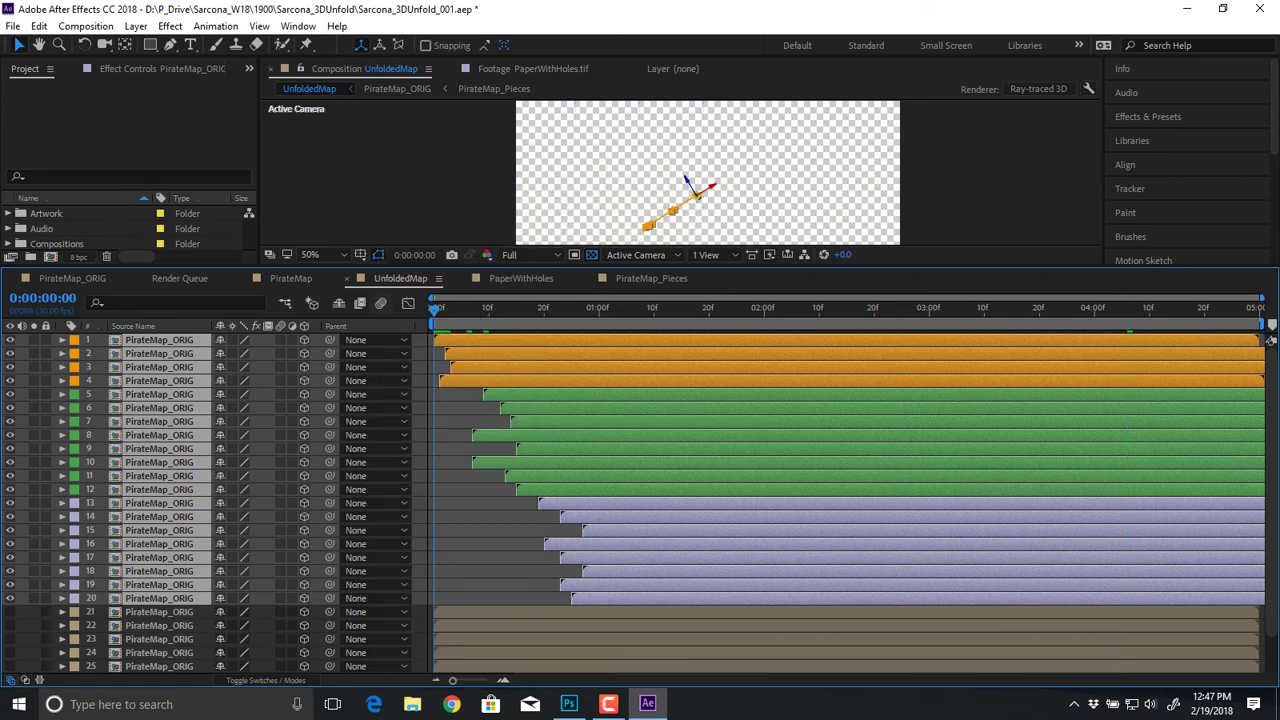
key(bracketleft)
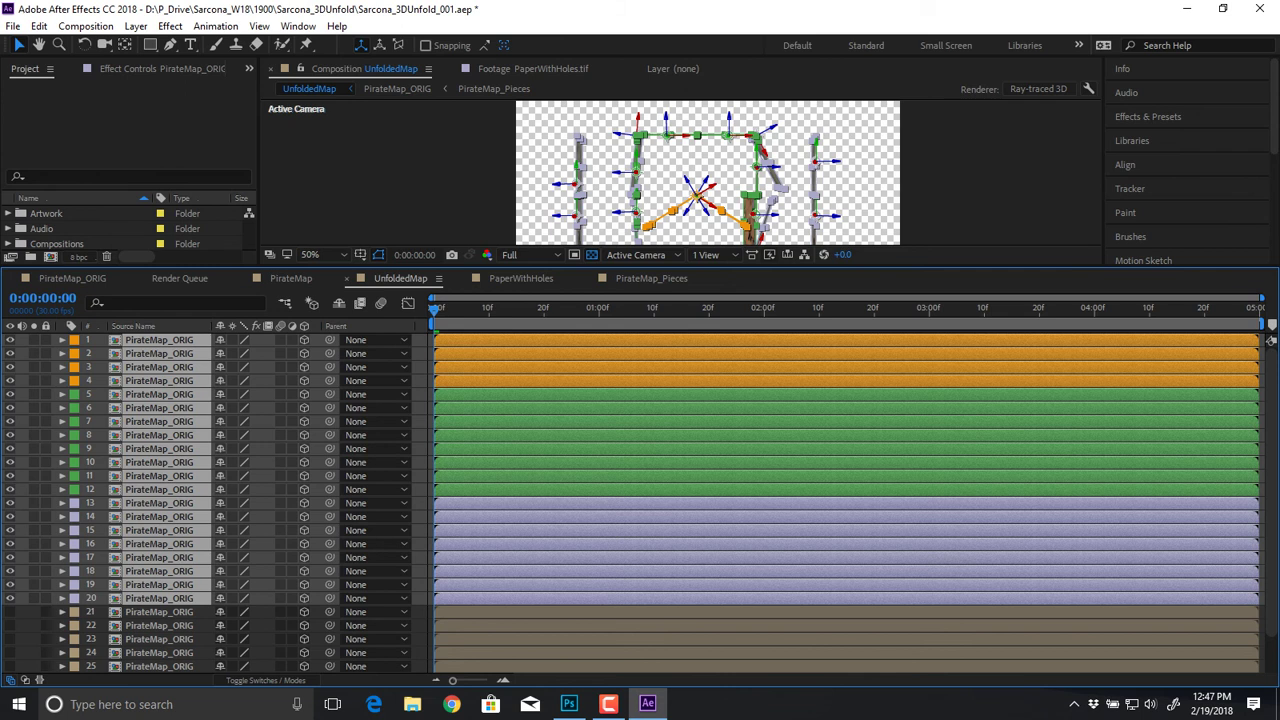
Step: Select layers 21 to 28 in the UnfoldedMap composition
click(160, 612)
scroll(160, 620, down, 2)
shift+click(162, 665)
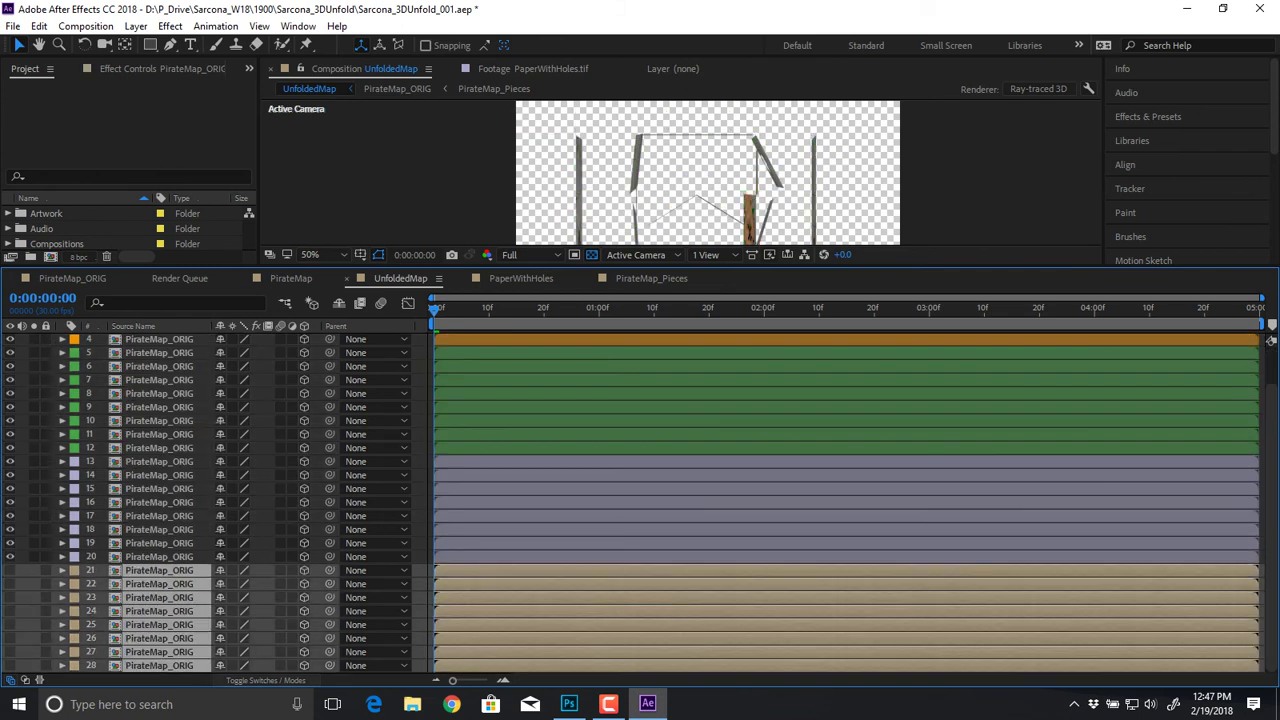